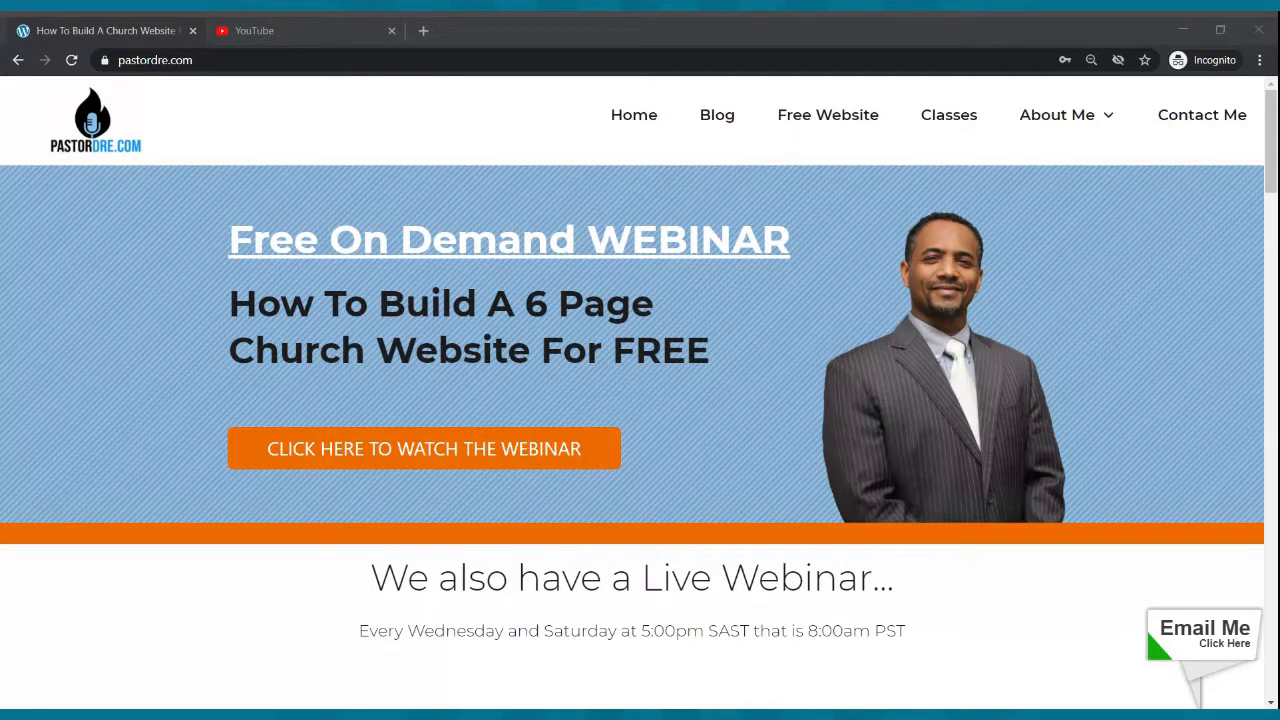
- Open mycoolchurch.siterubix.com in a new tab to view the example church website
left_click(423, 30)
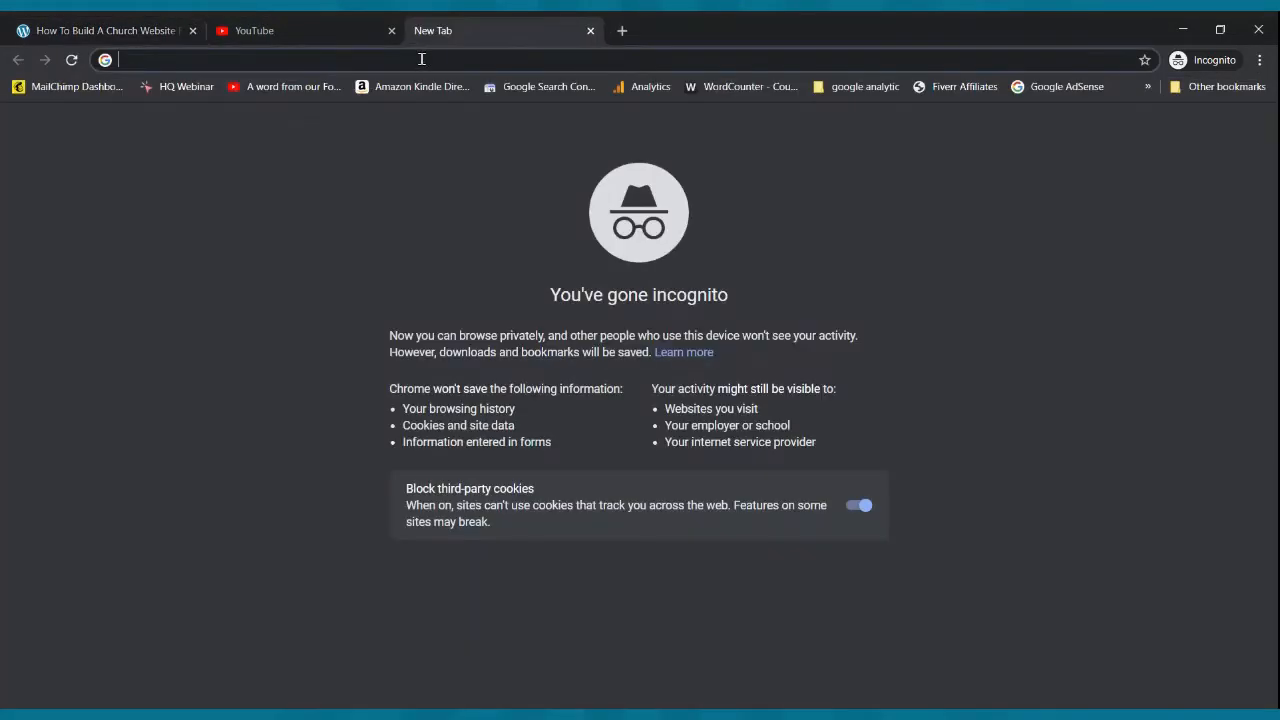
type("mycool")
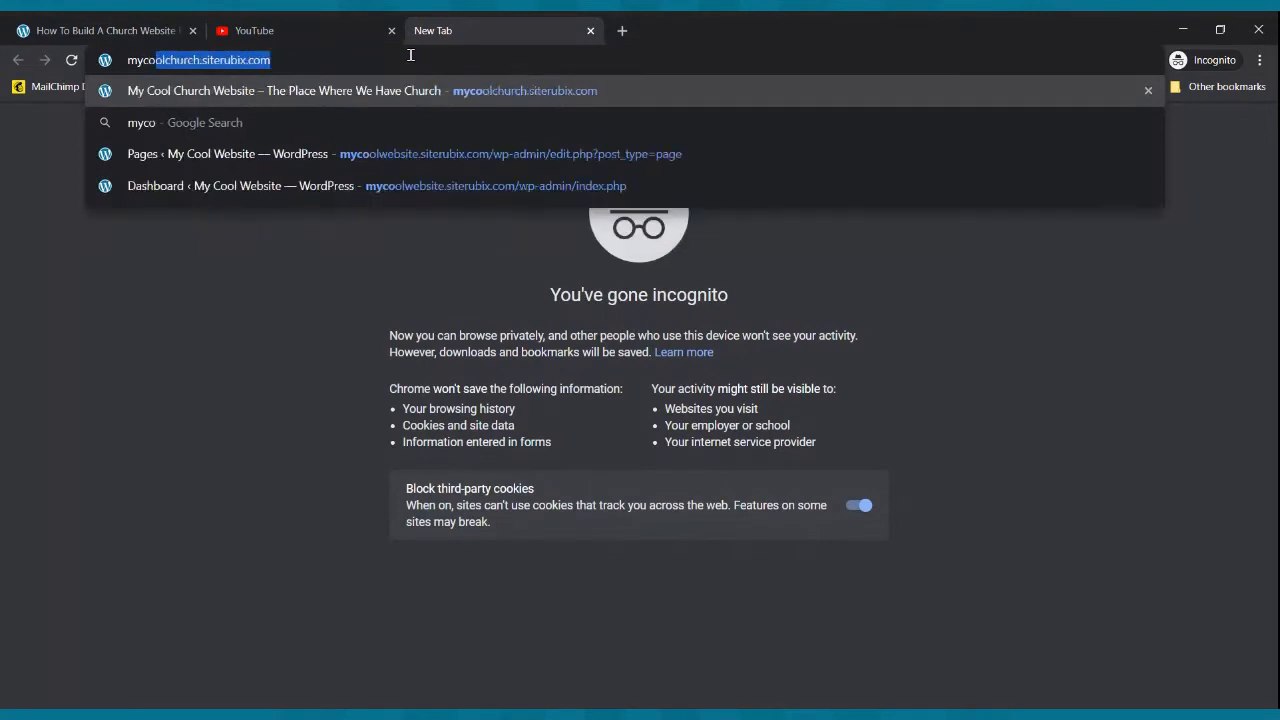
key("Return")
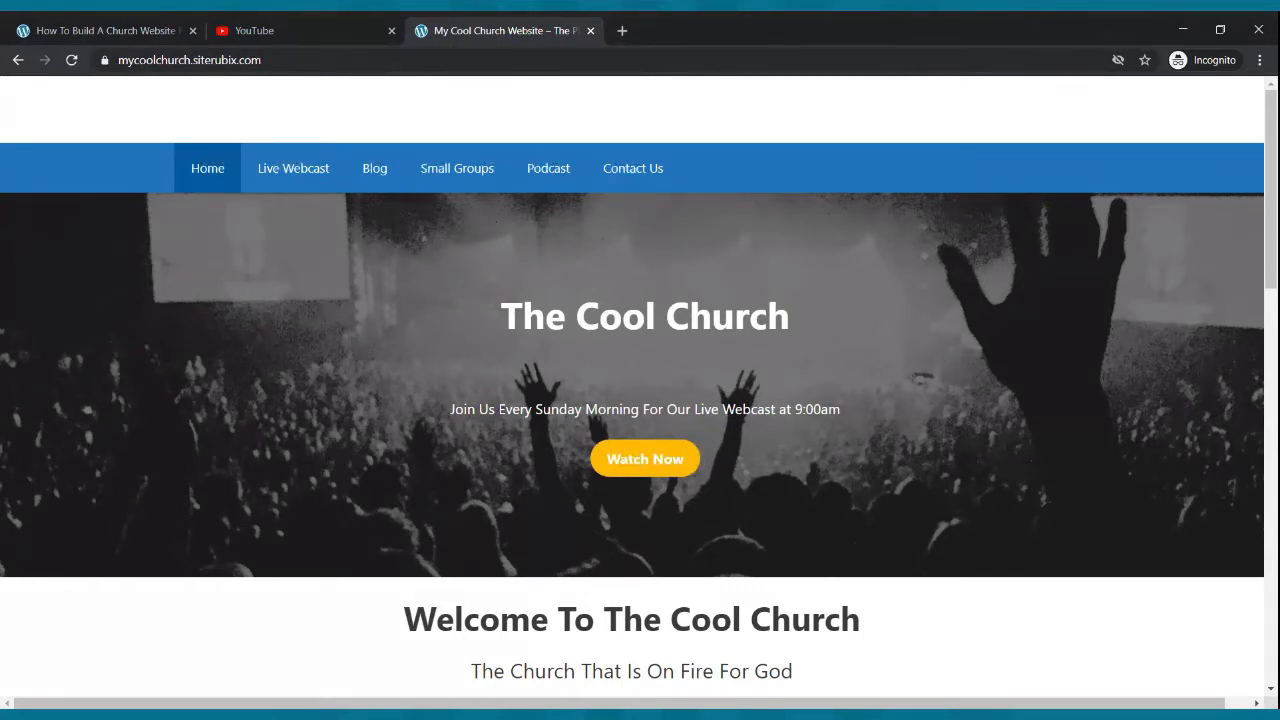
- Return to pastordre.com and open its Free Website link
left_click(85, 28)
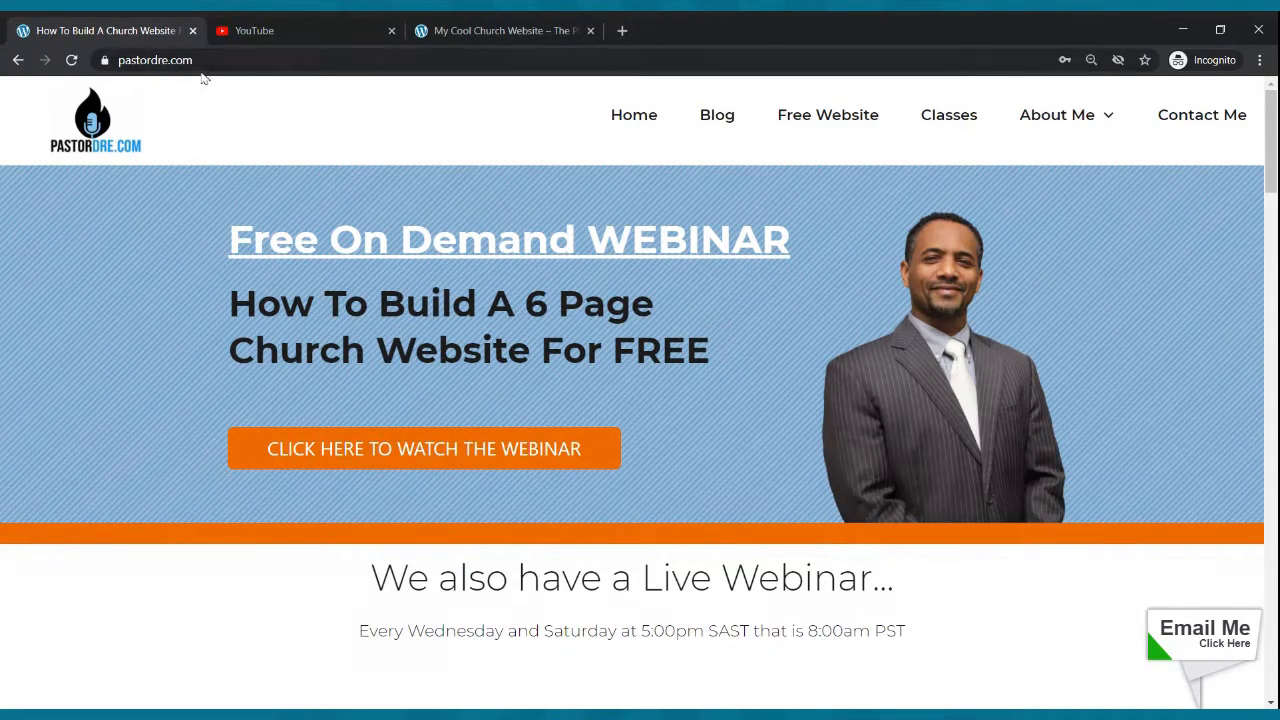
left_click(795, 120)
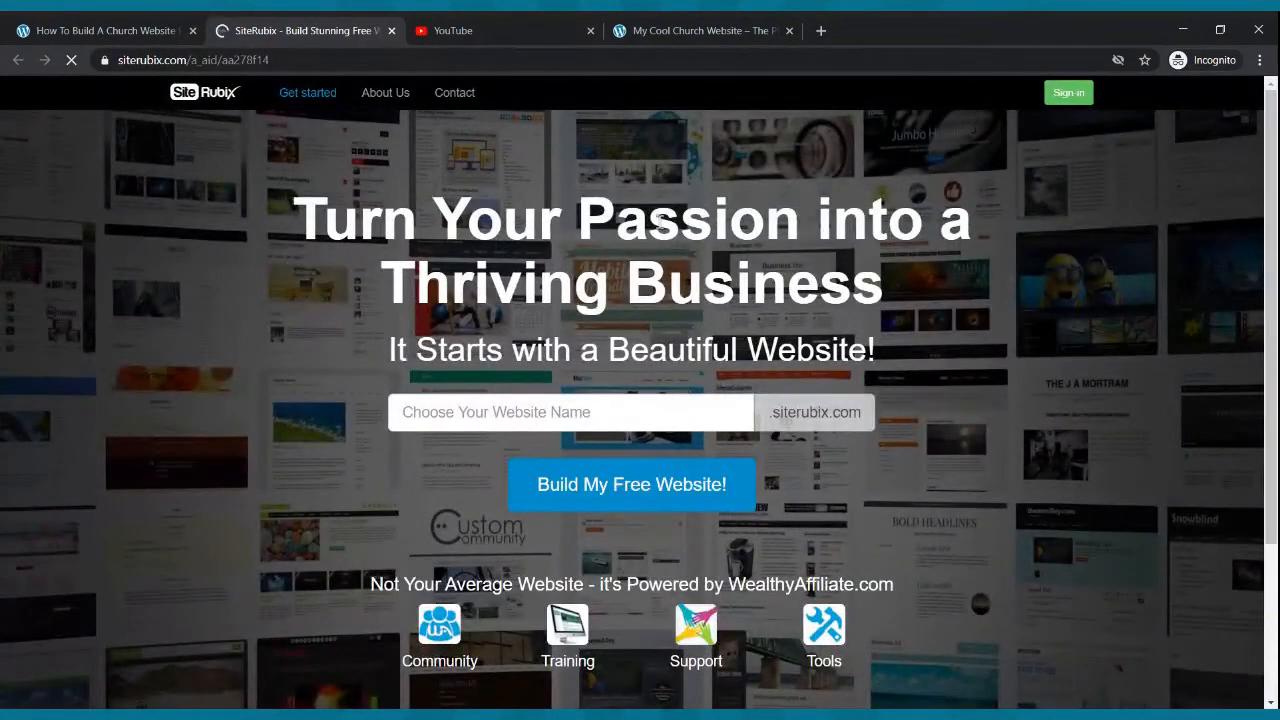
- Try theradicalchurch as the SiteRubix website name
left_click(675, 410)
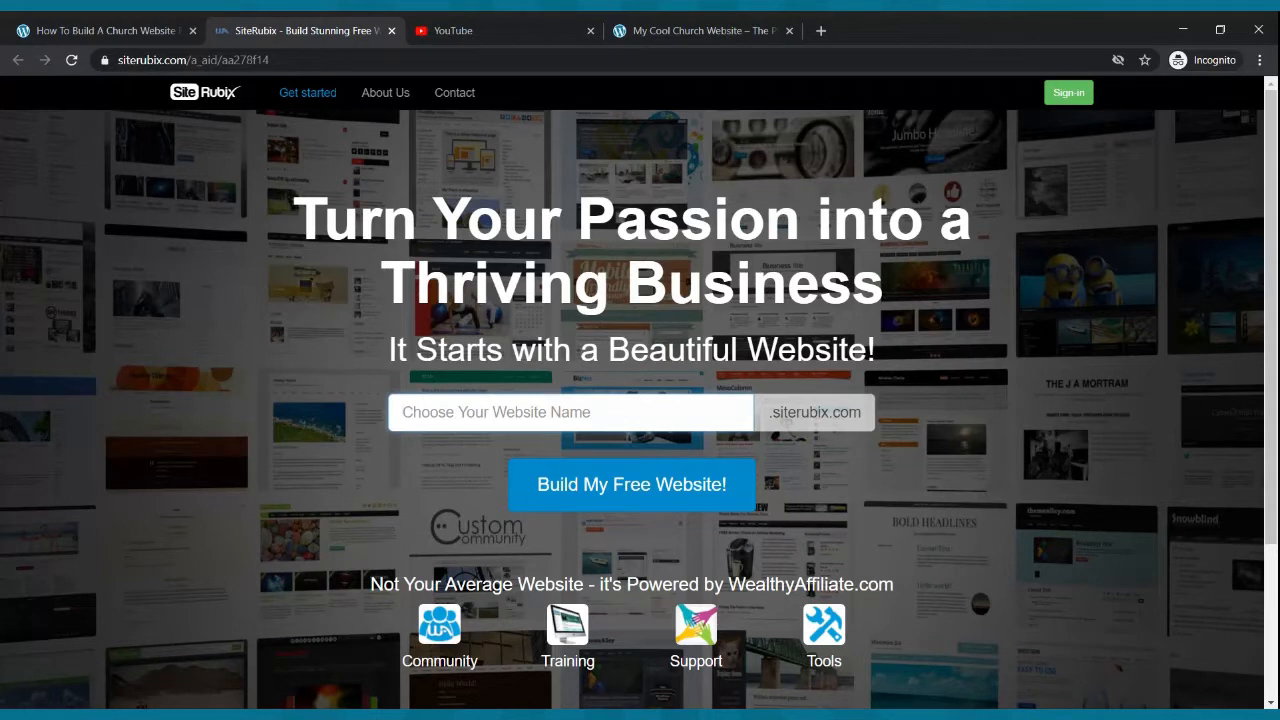
left_click(648, 418)
type("theradicalchurch")
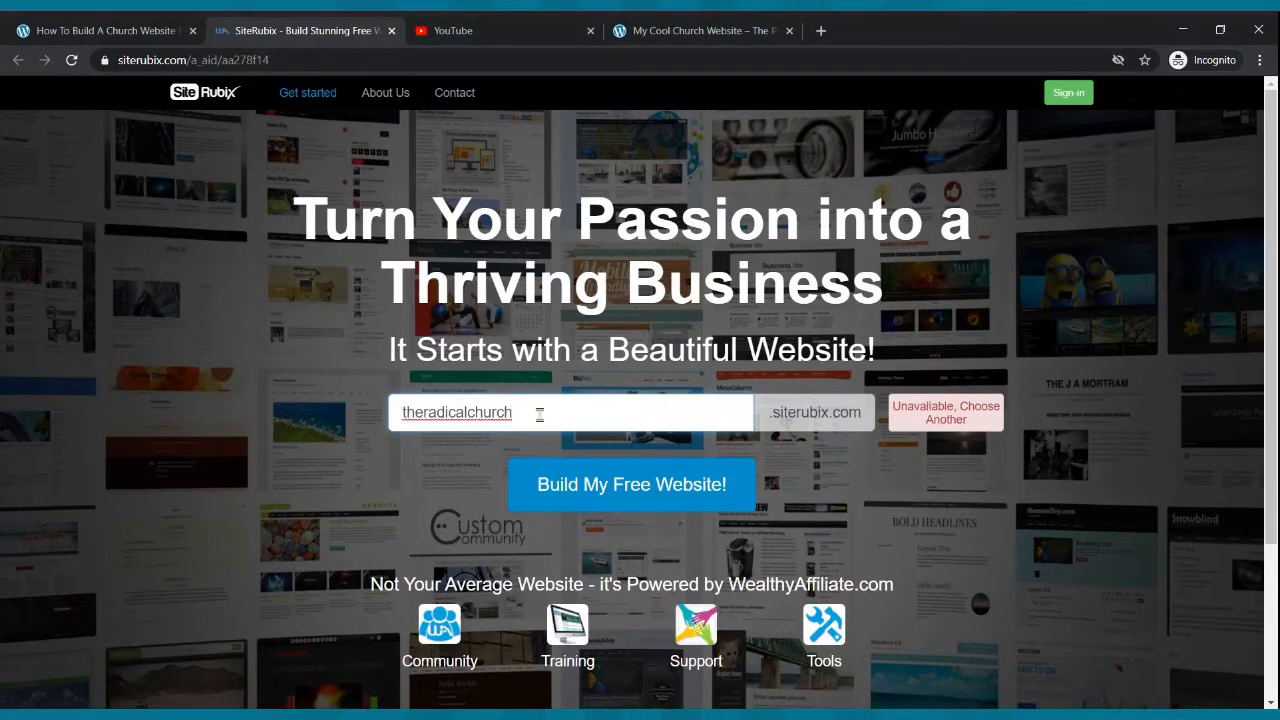
- Replace the website name with mychurchwebsite to check its availability
left_click_drag(539, 414, 389, 412)
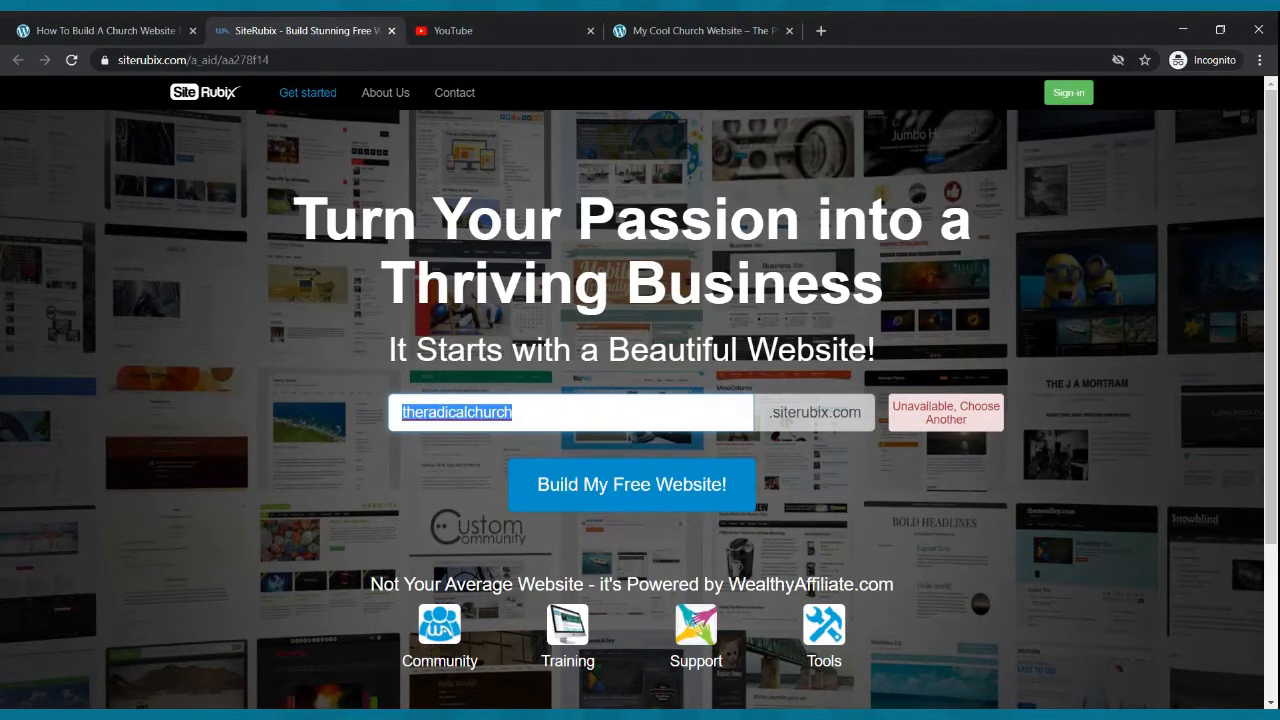
type("mychr")
key("BackSpace")
type("urchwebsite")
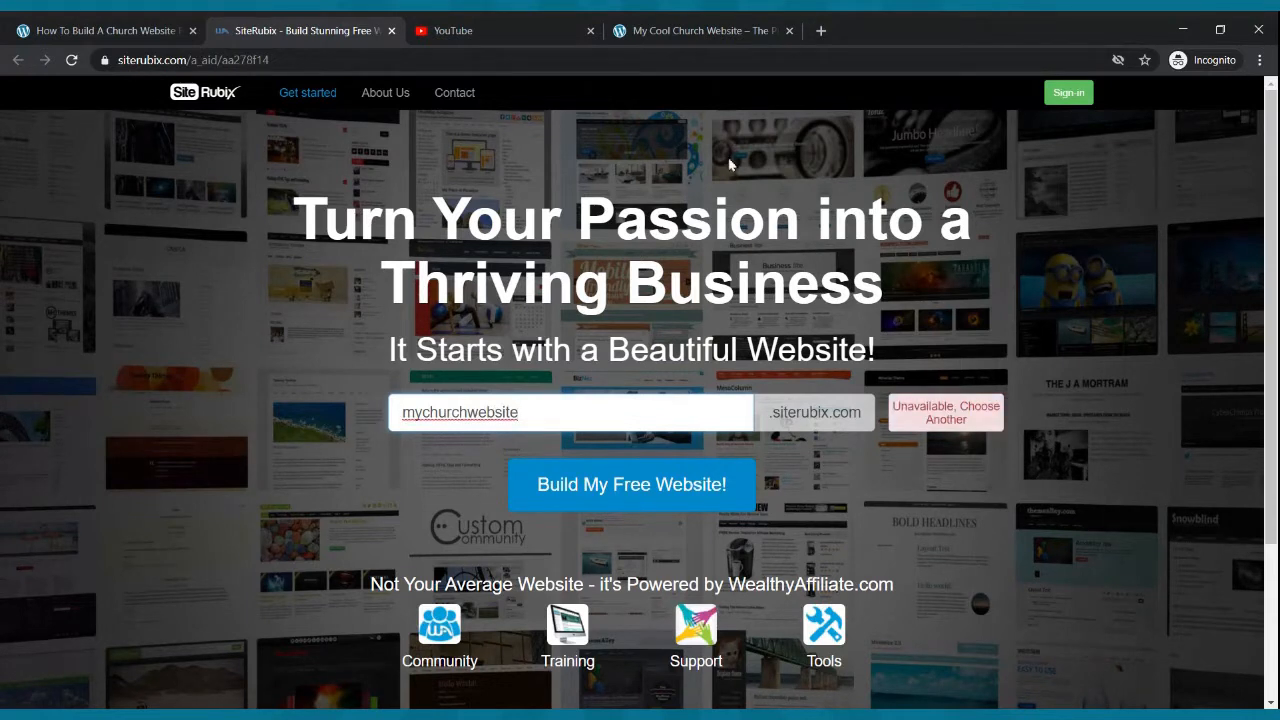
- Replace the website name with mynewwebsite and start building the free website
left_click_drag(542, 411, 325, 411)
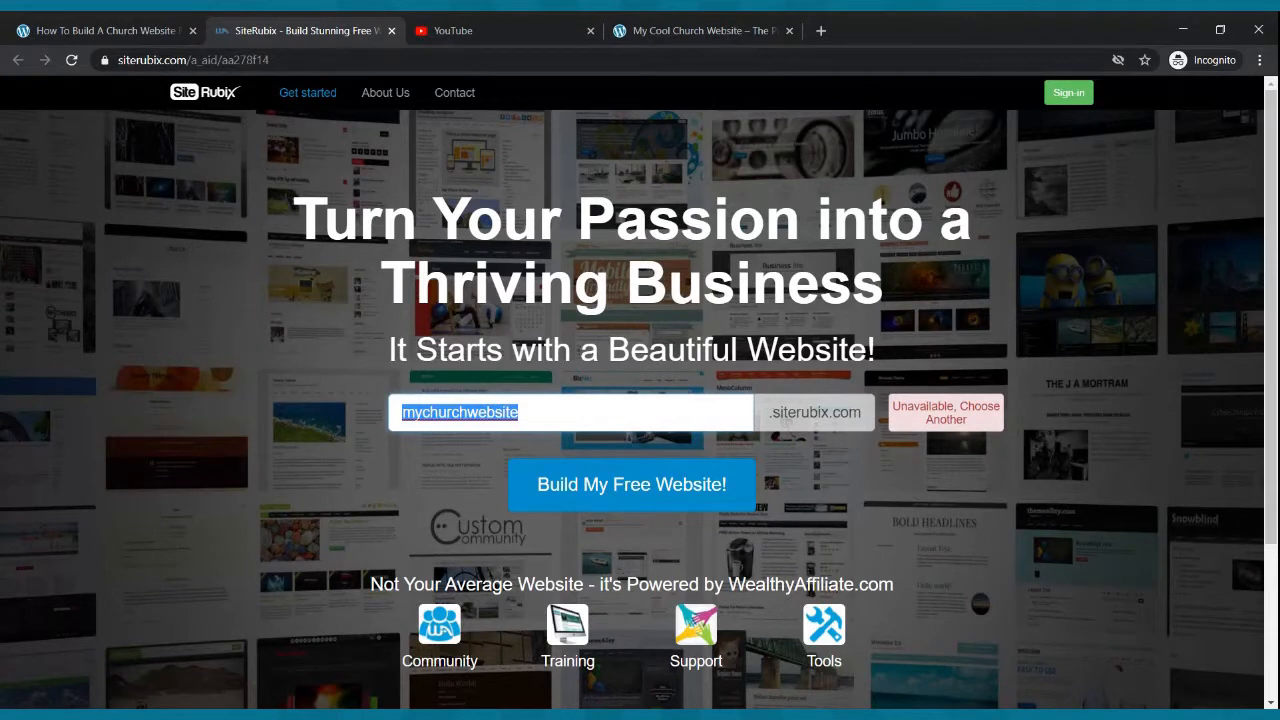
type("my")
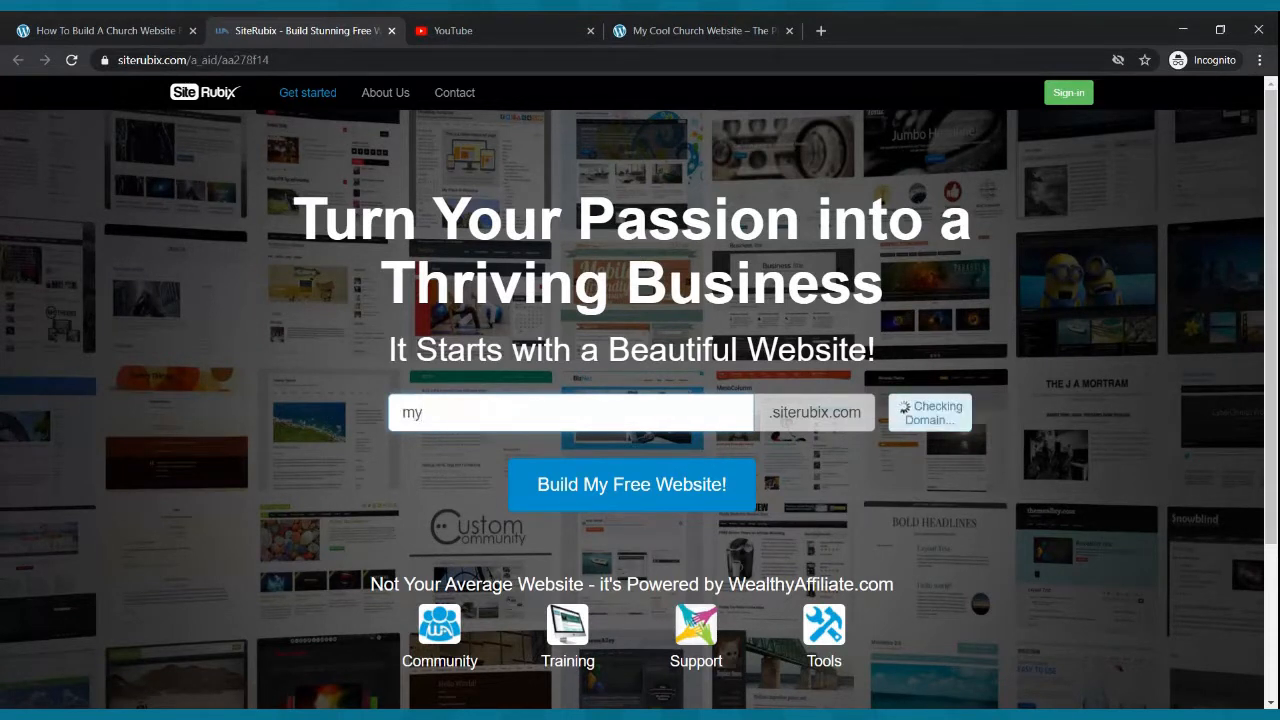
type("newwebsite")
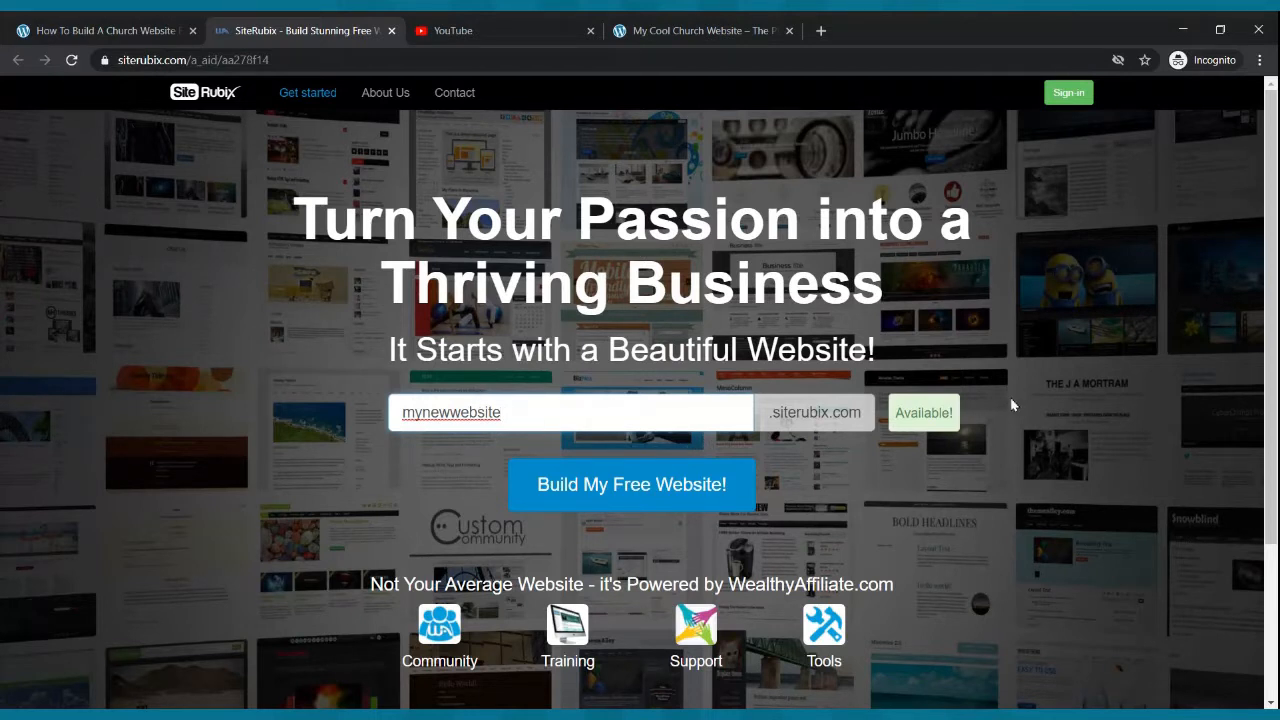
left_click(606, 487)
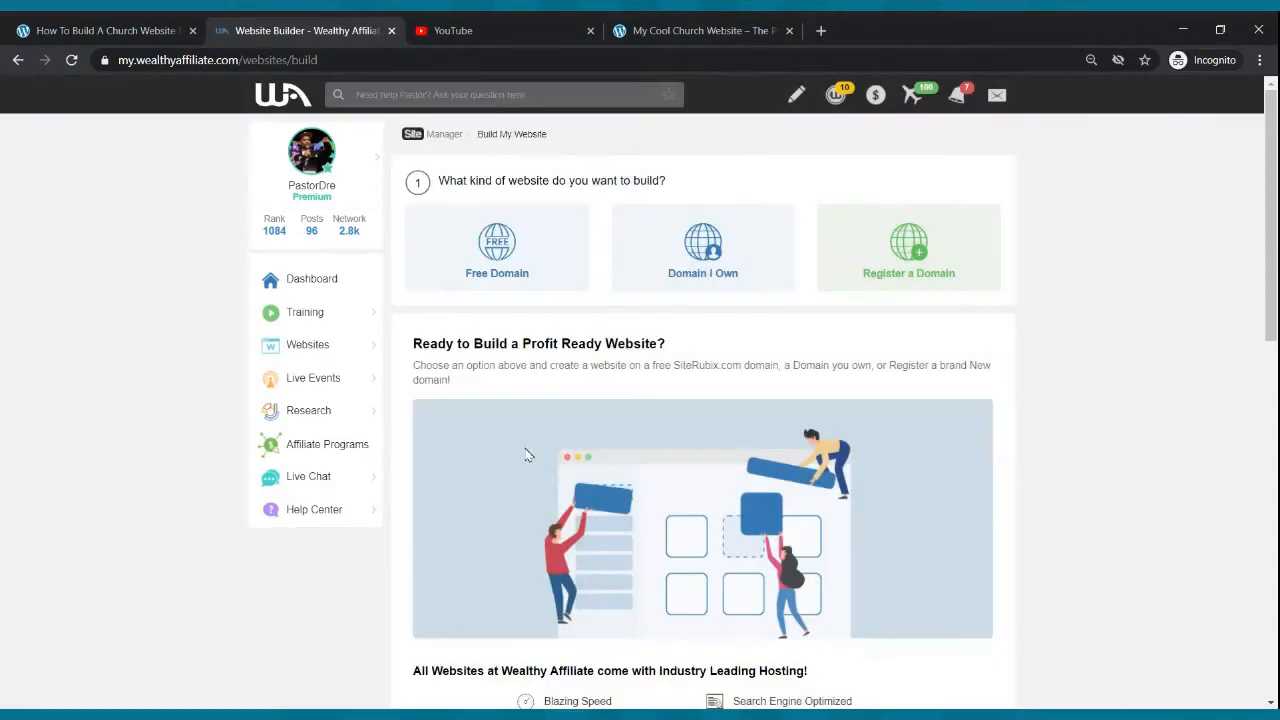
- Log out of the Wealthy Affiliate account and close its tab
mouse_move(322, 167)
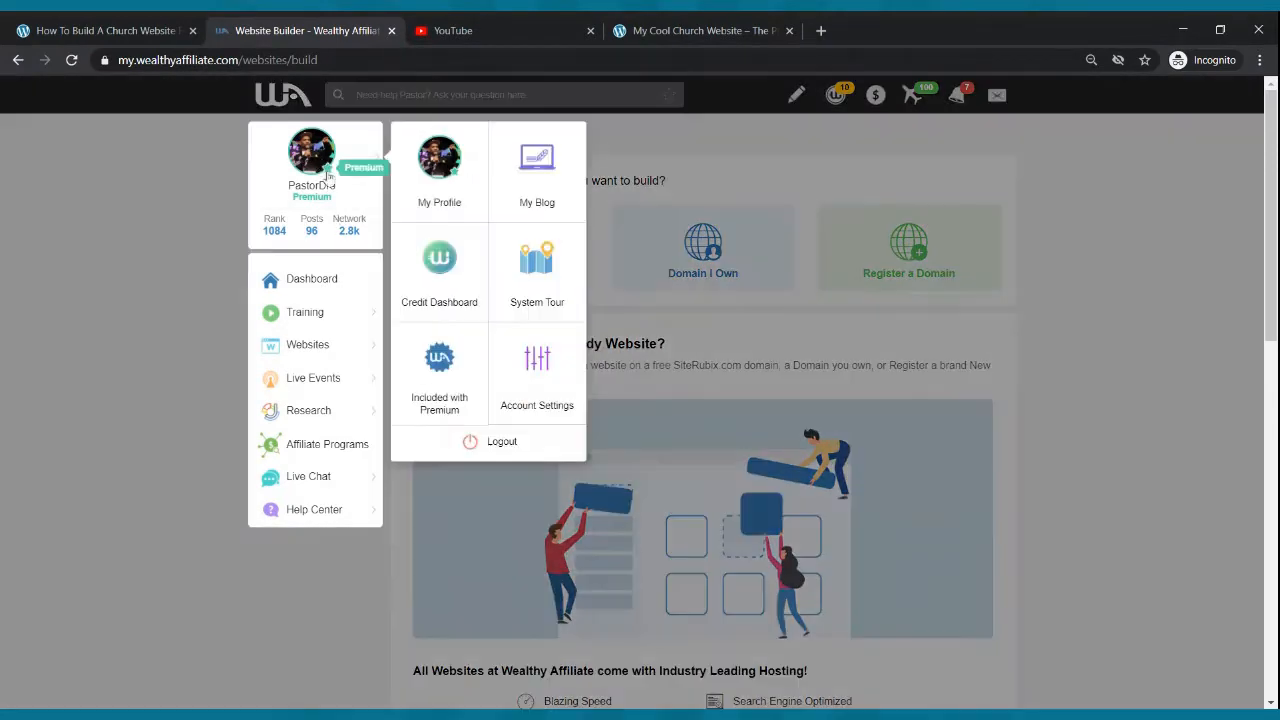
left_click(477, 447)
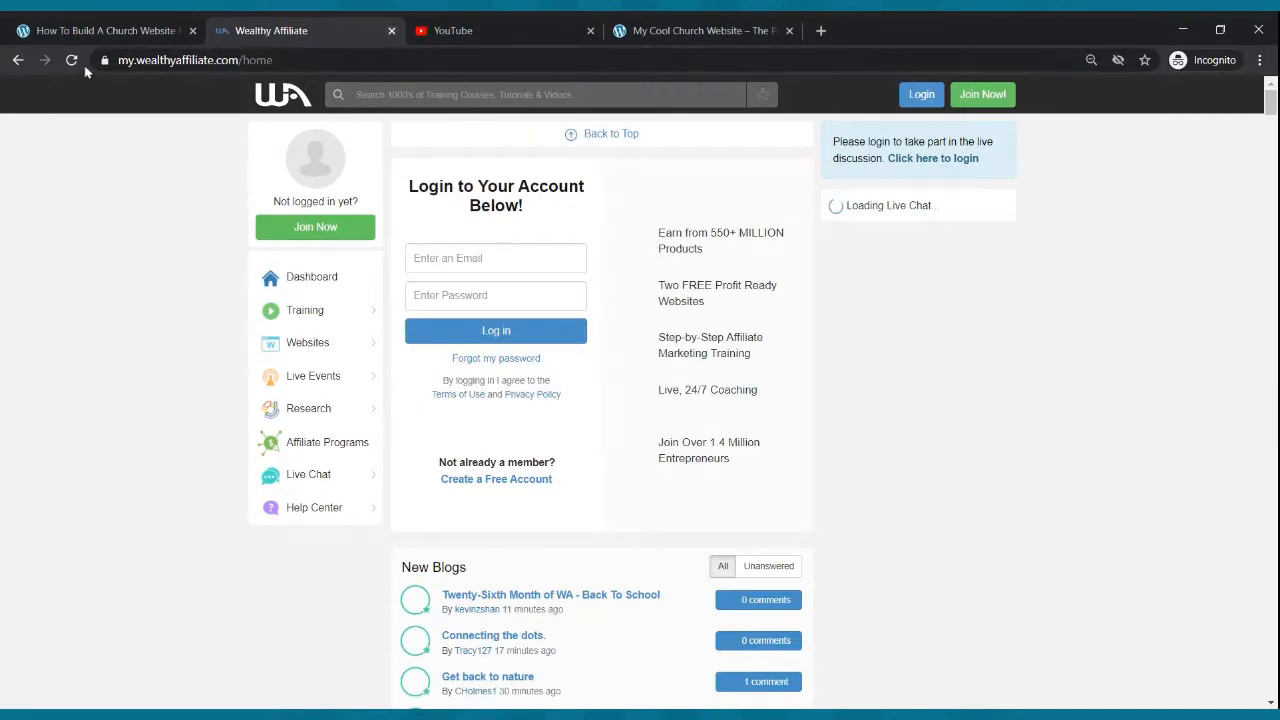
left_click(392, 31)
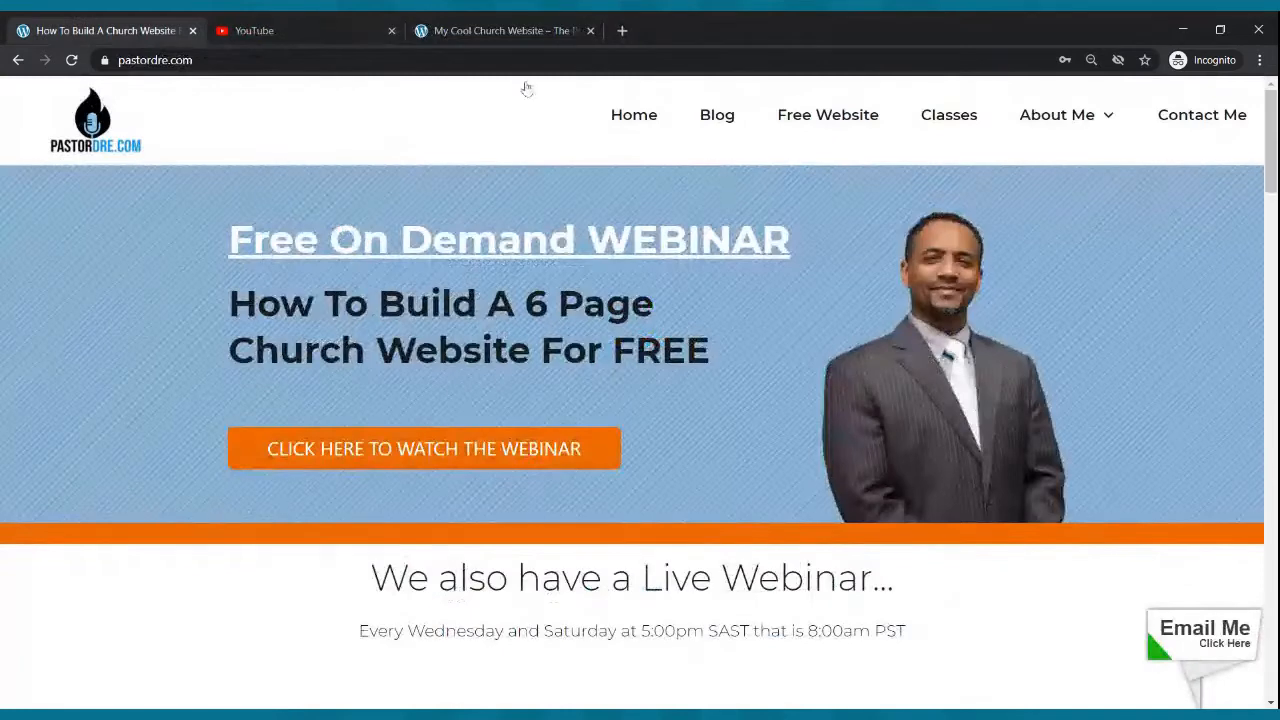
- Reopen the Free Website page, enter mynewwebsite as the website name, and start building the free website
left_click(828, 116)
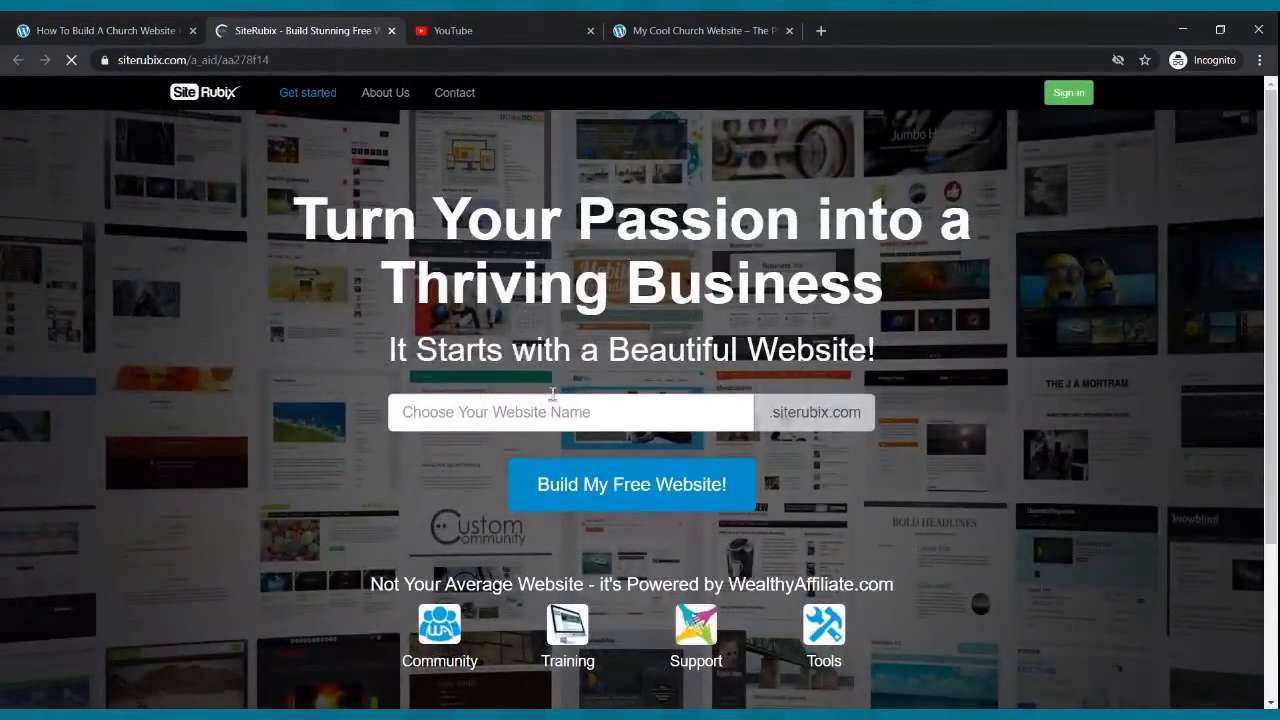
left_click(555, 410)
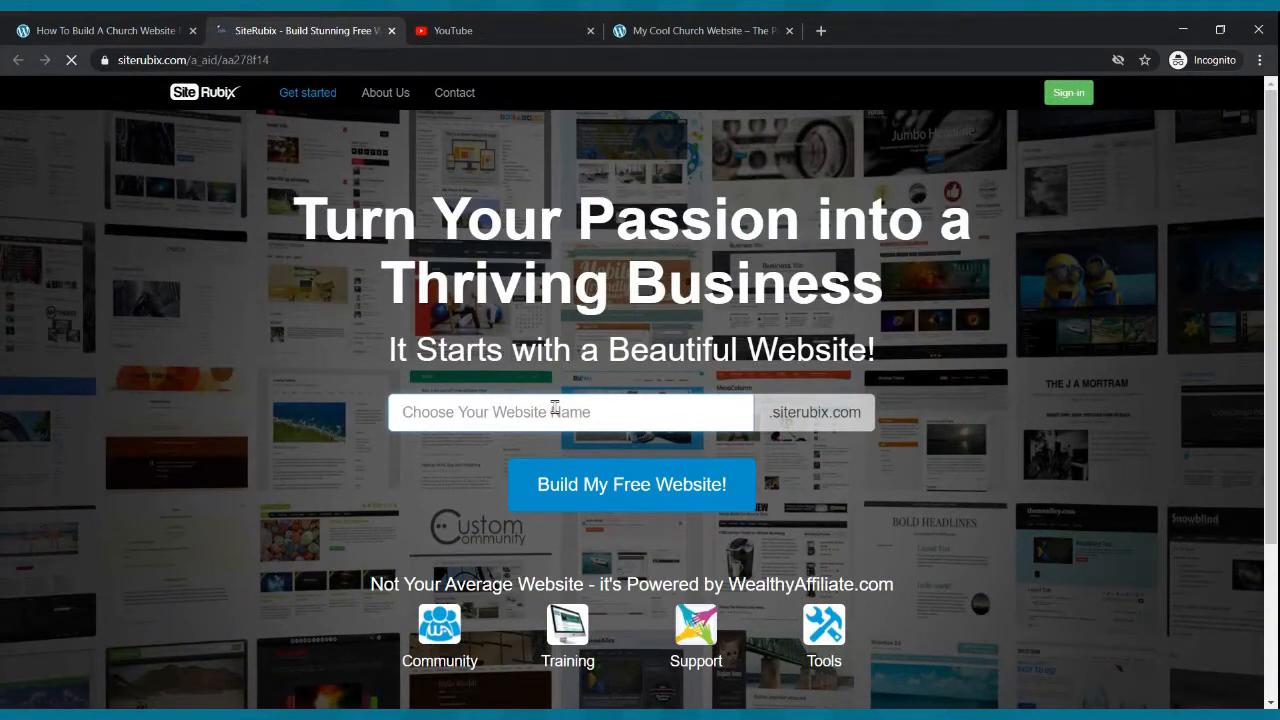
type("mynewwebsite")
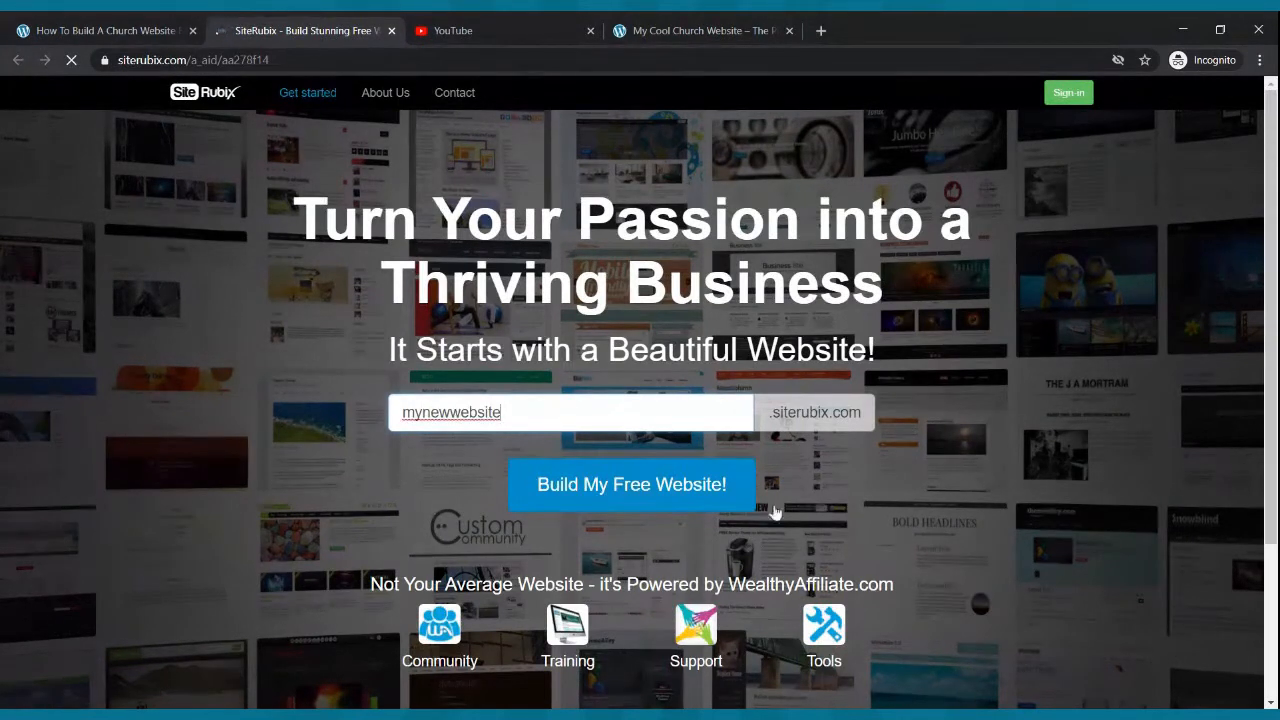
left_click(650, 490)
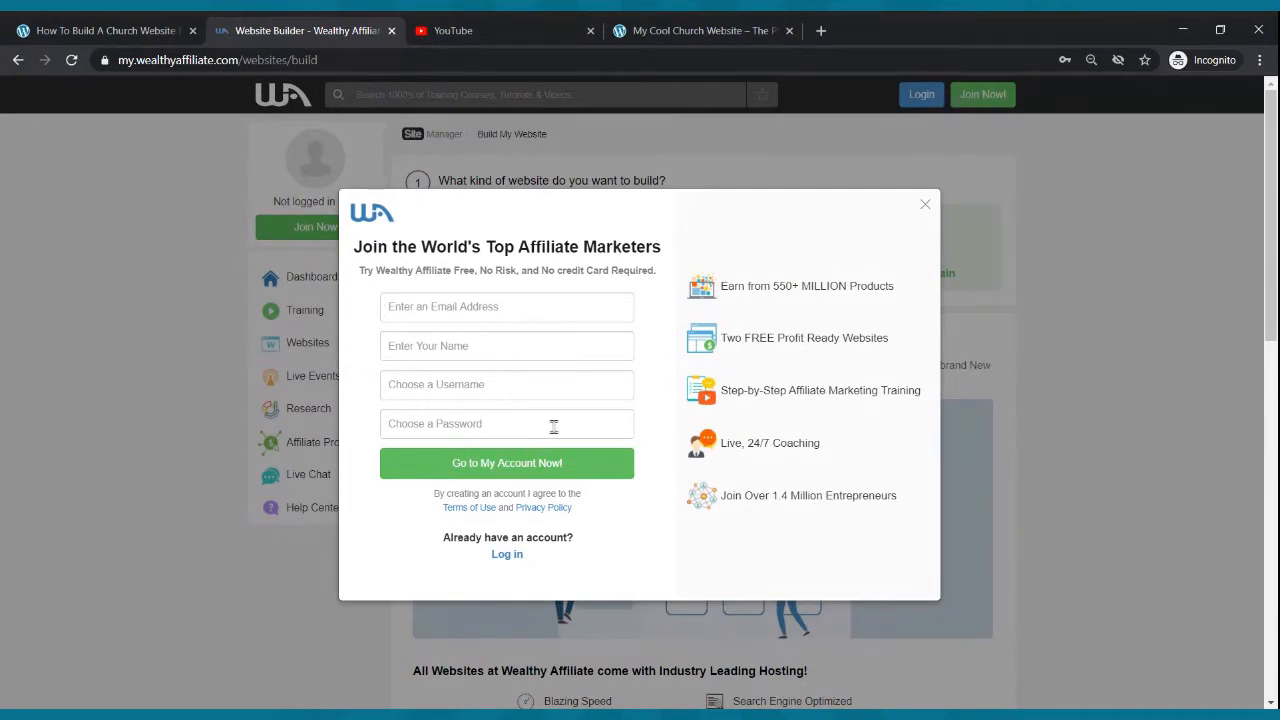
- Review the sign-up fields, then switch to the login form and log in with the account email and password
left_click(453, 310)
left_click(461, 348)
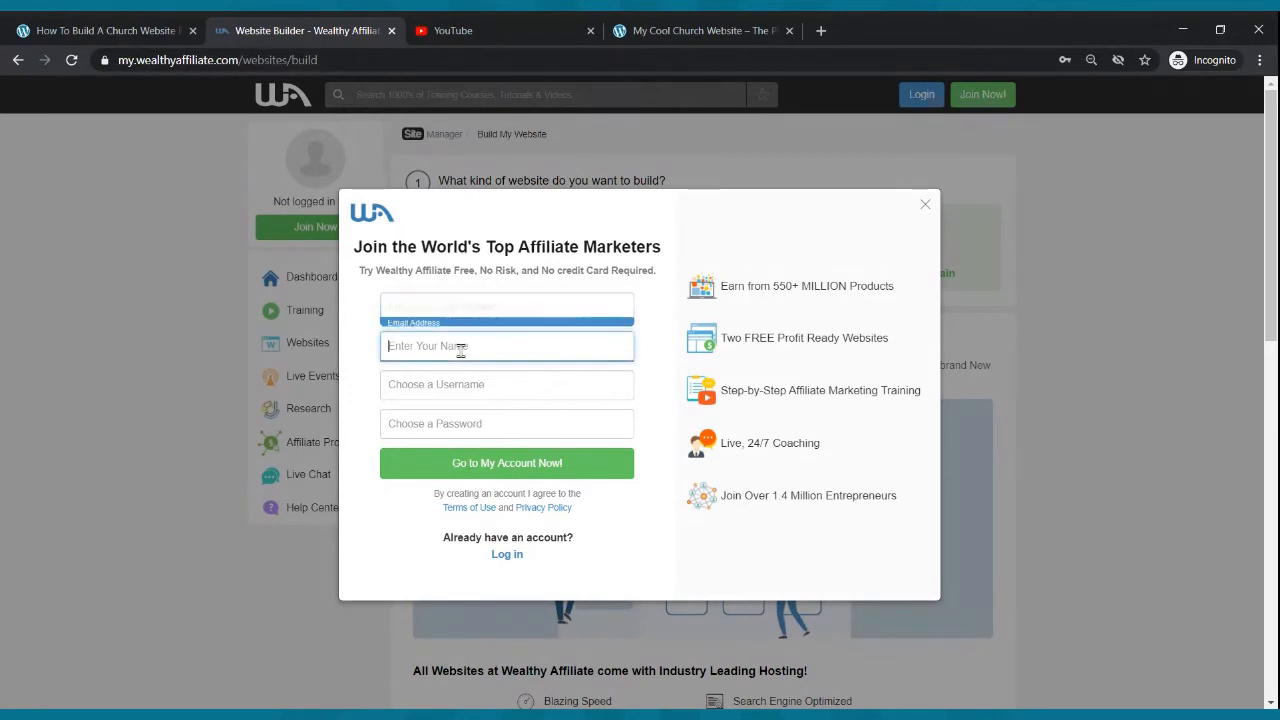
left_click(458, 380)
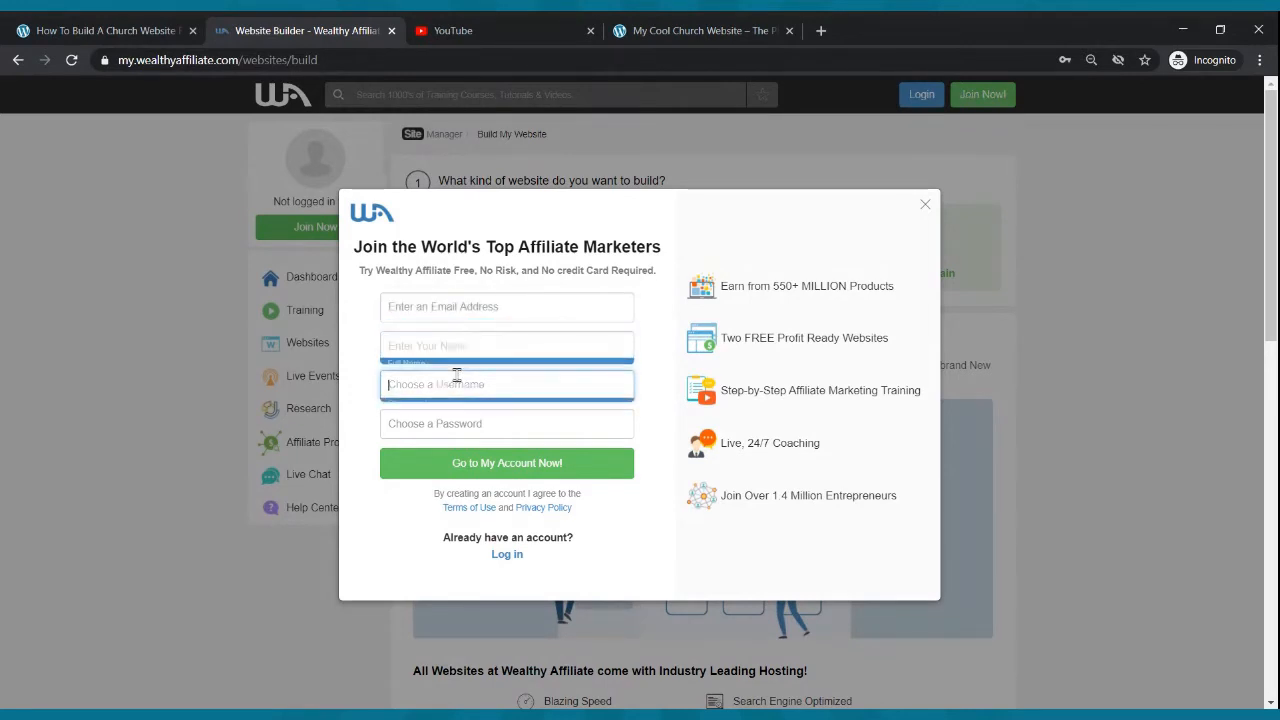
left_click(483, 428)
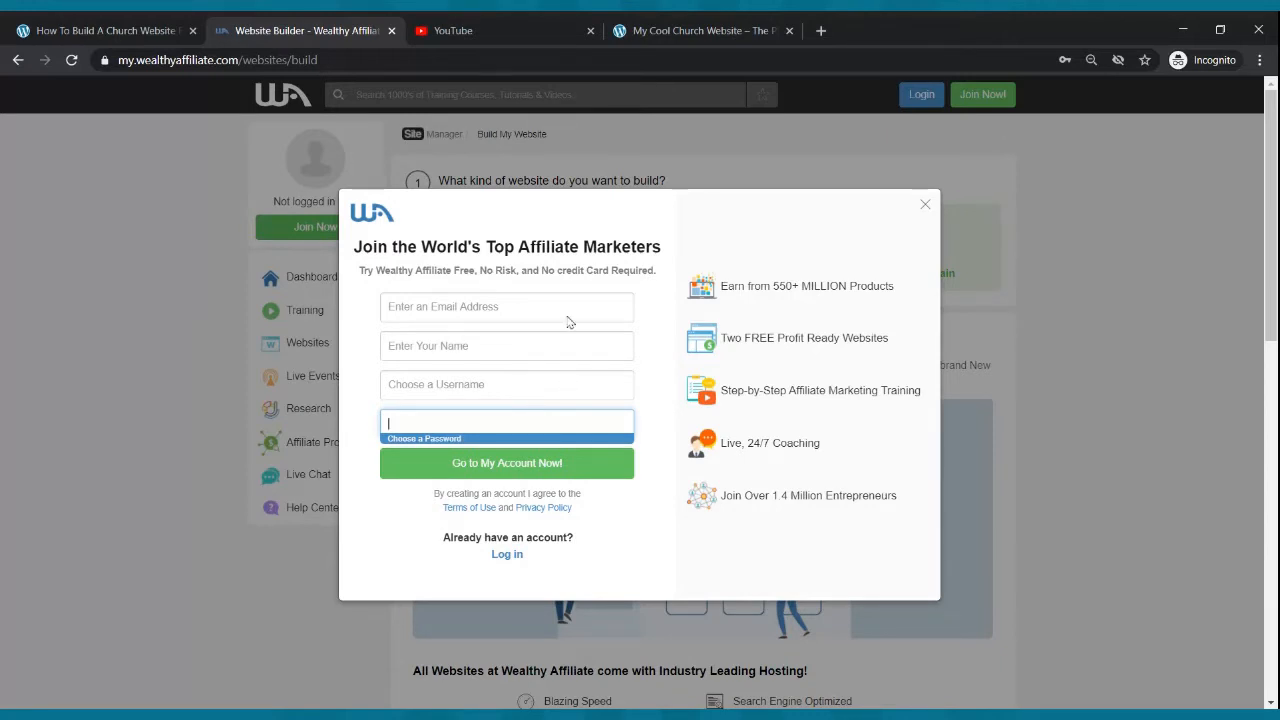
left_click(504, 554)
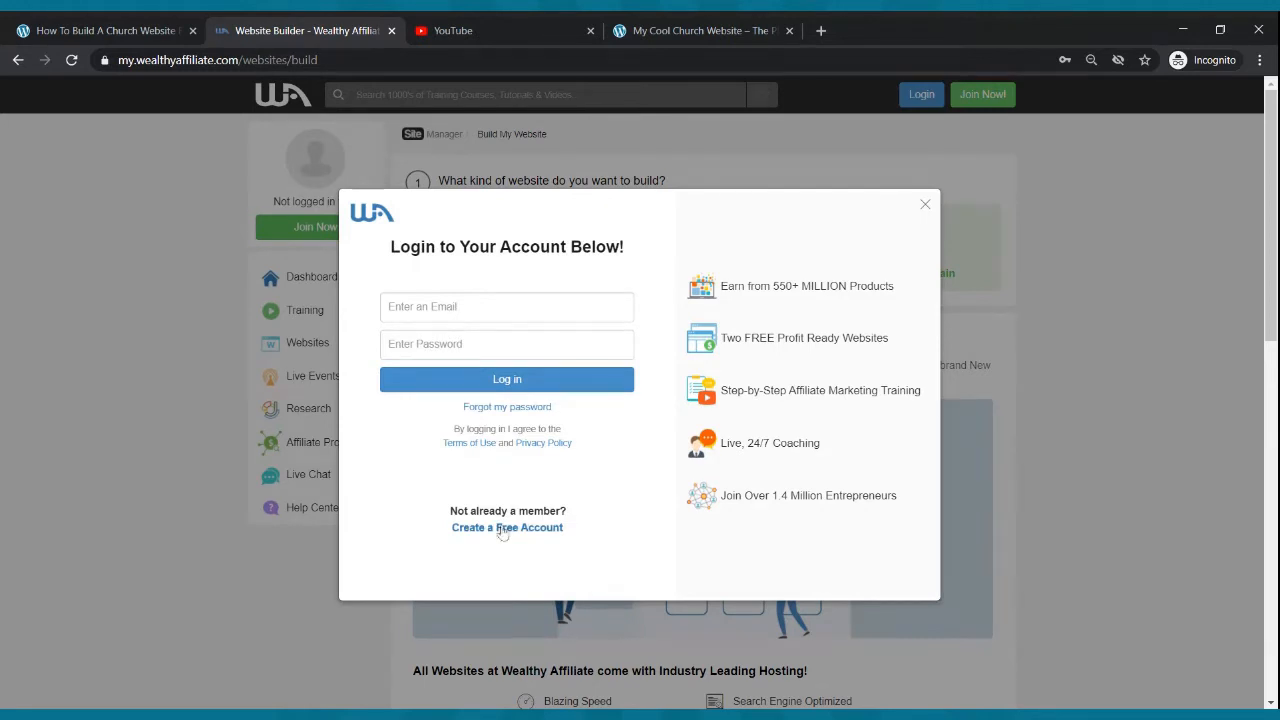
left_click(500, 312)
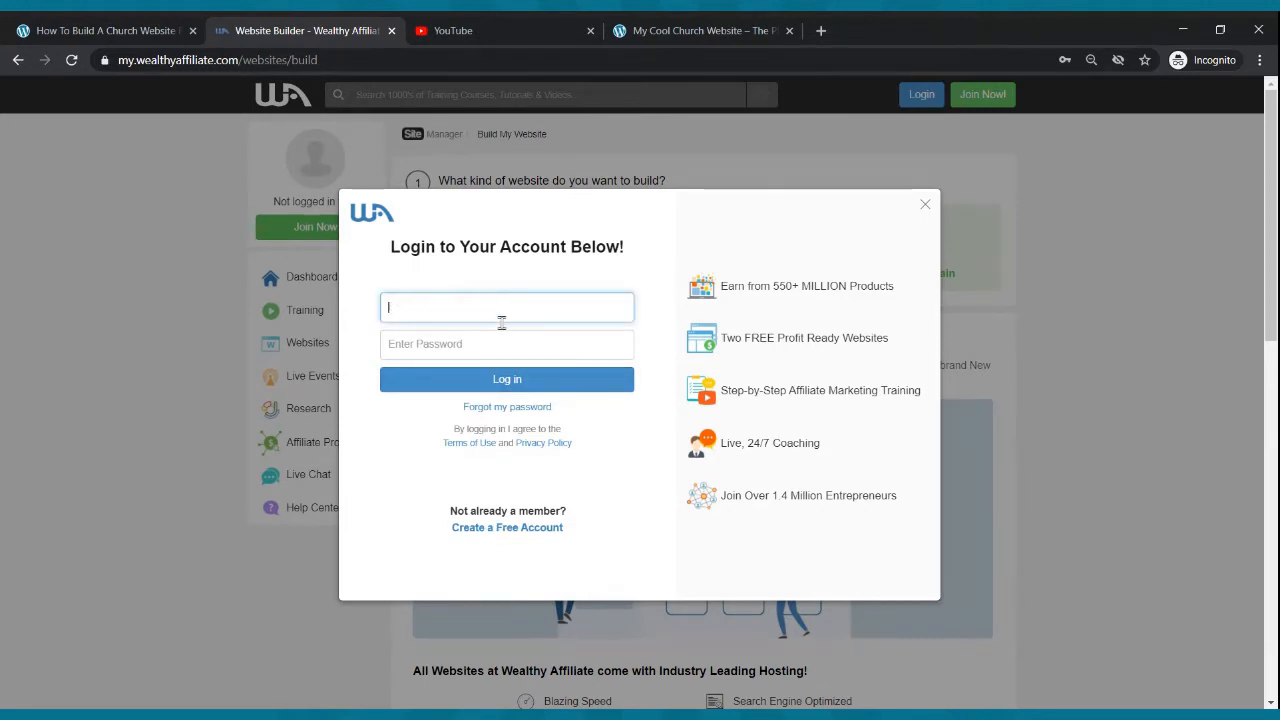
left_click(507, 379)
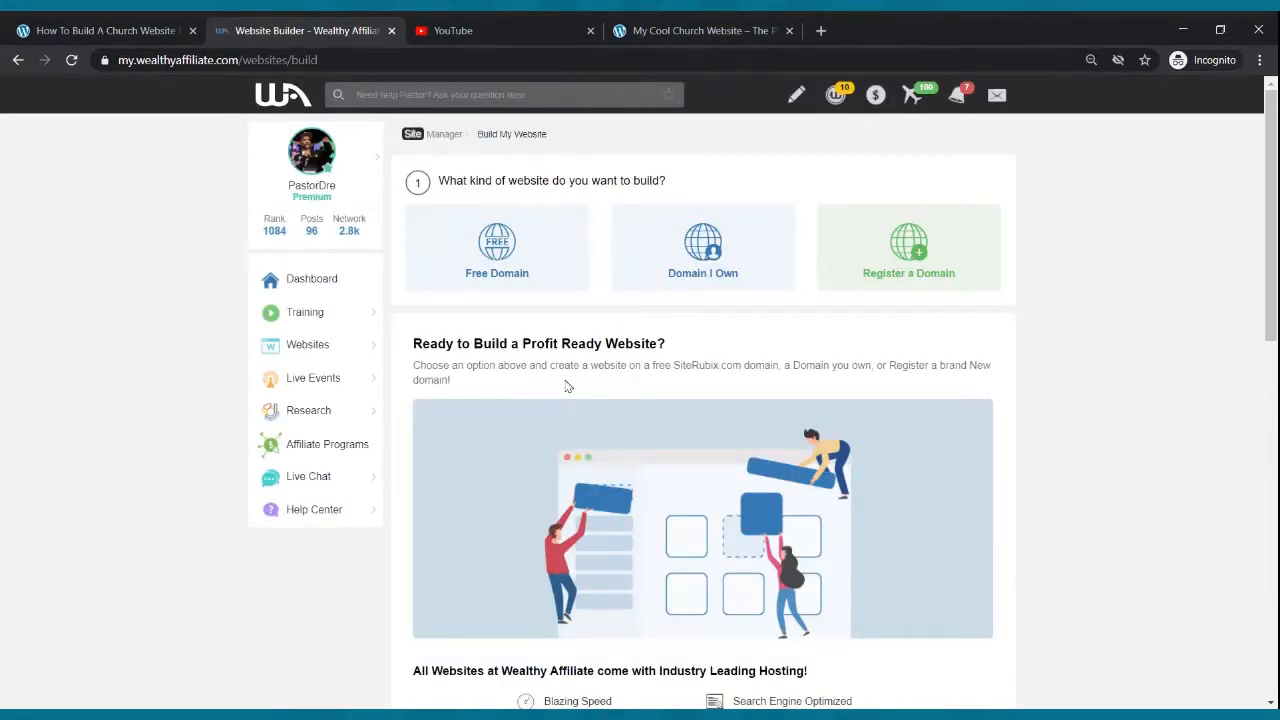
- Choose a free domain and enter mynewwebsite as the domain name
left_click(503, 262)
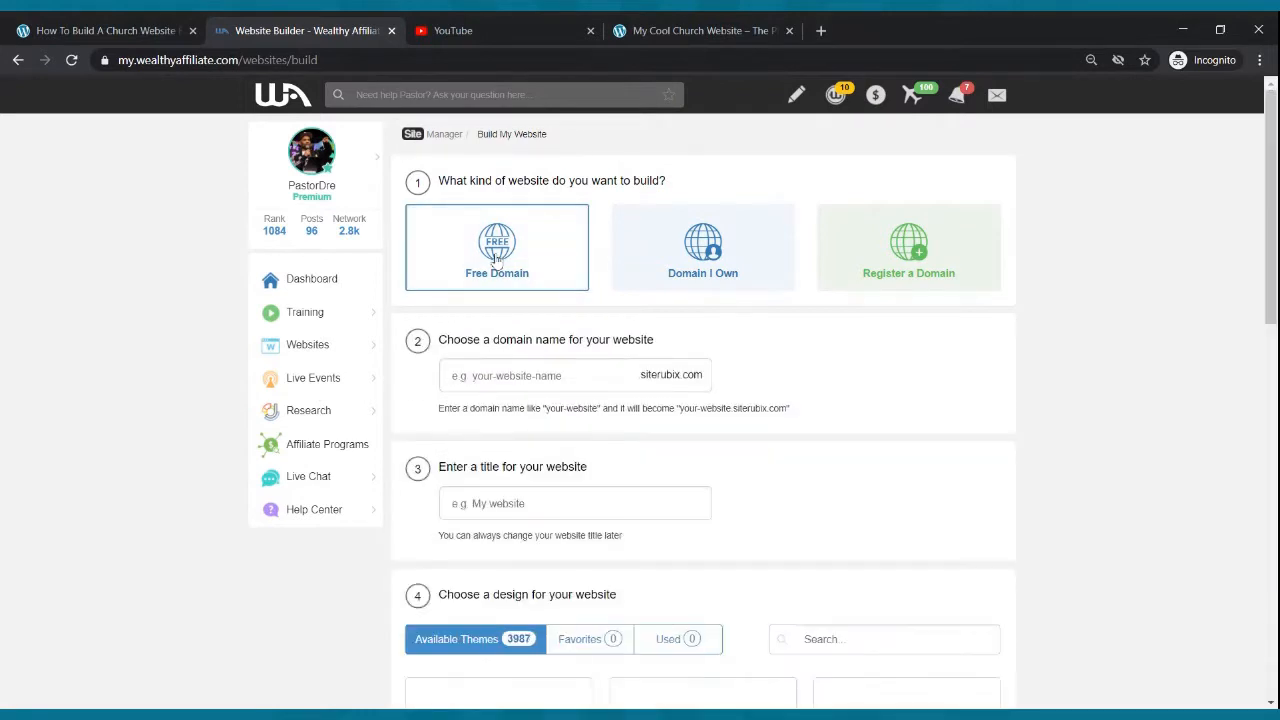
left_click(493, 375)
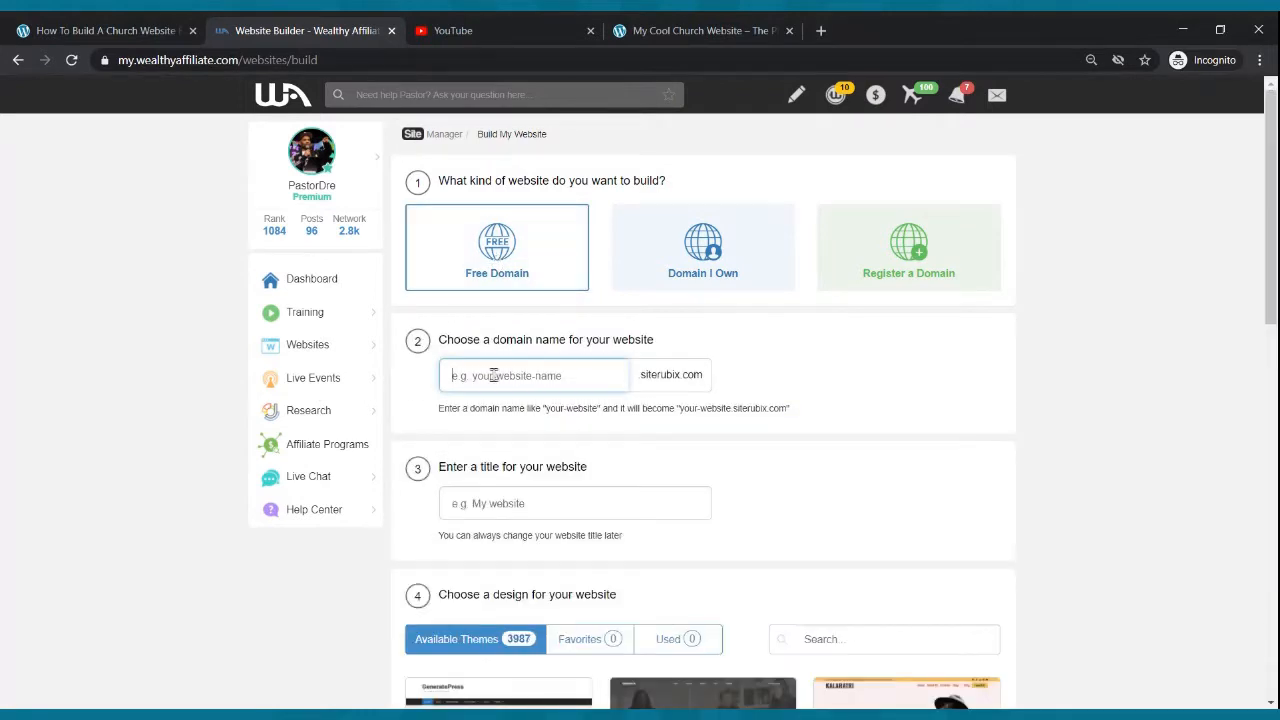
type("mynewwebsite")
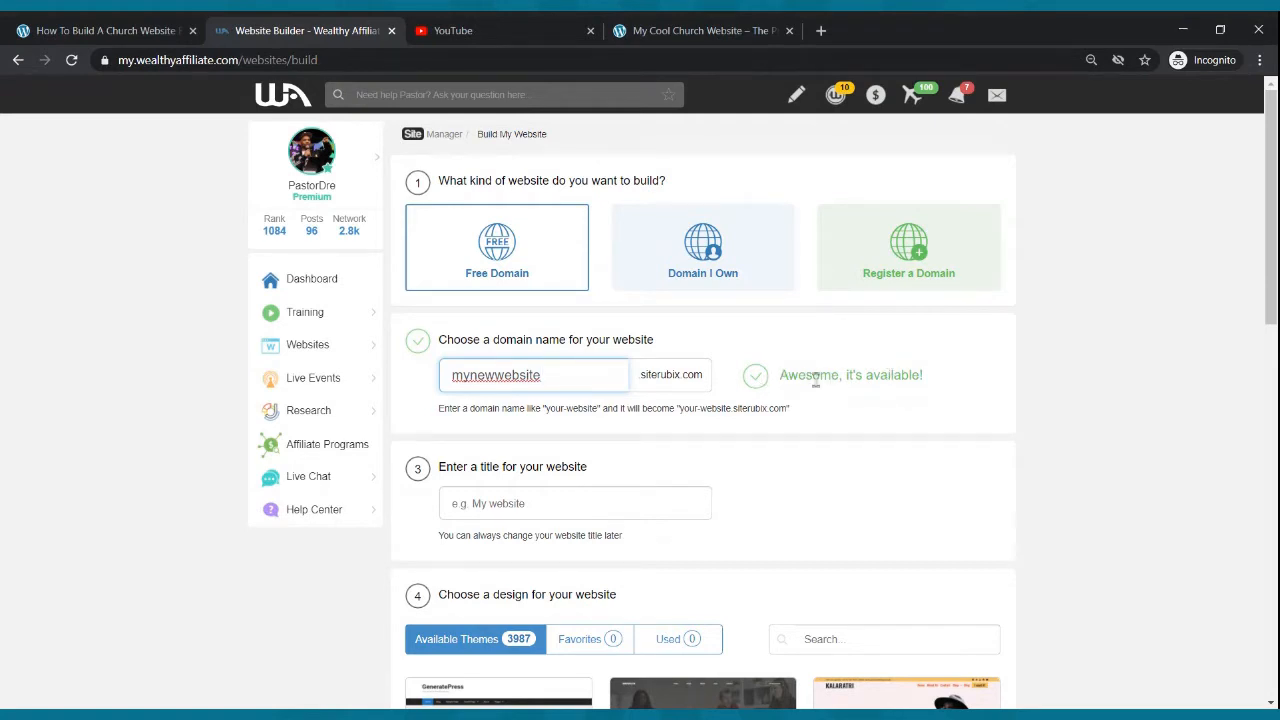
- Set the website title to My New Website
left_click(566, 497)
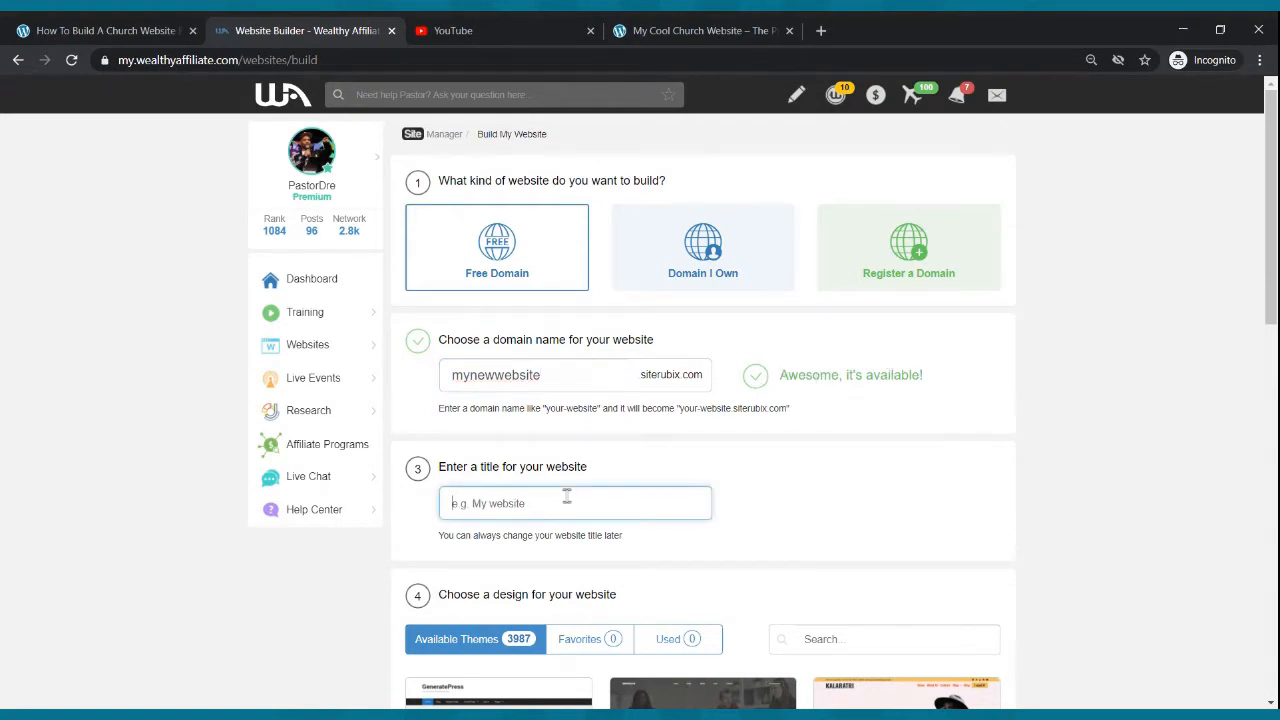
type("My New Website")
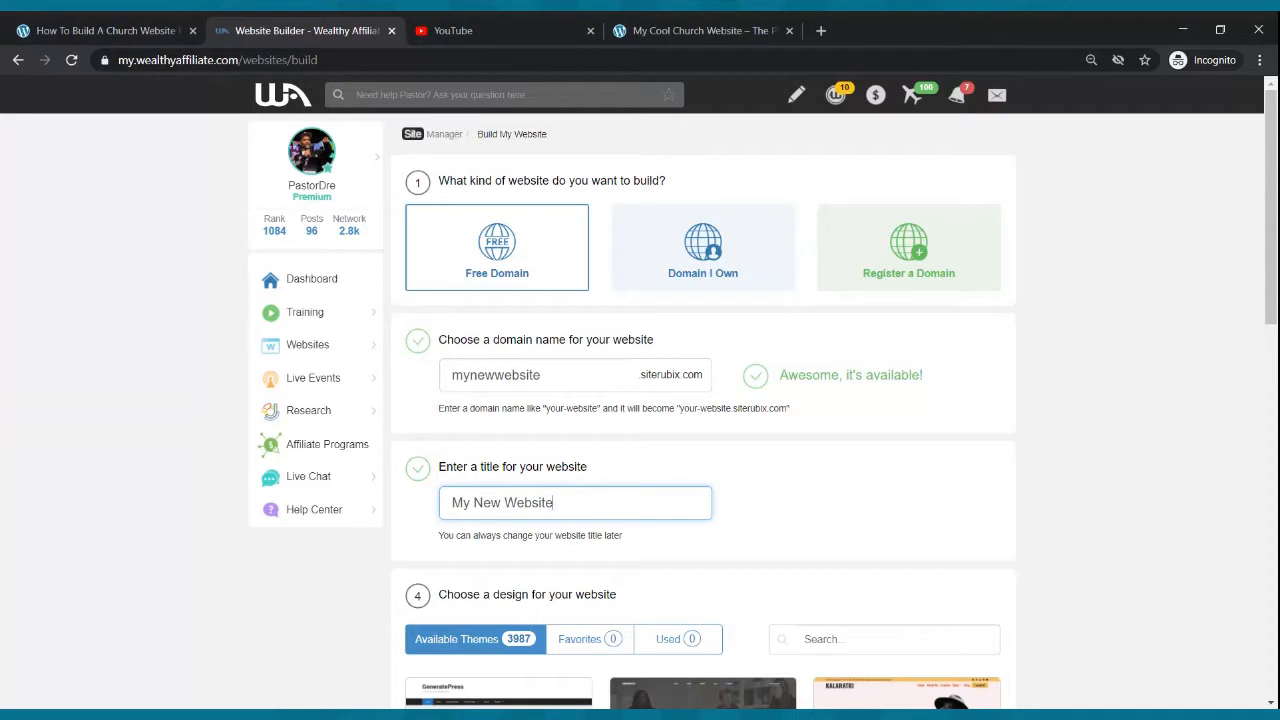
- Choose the GeneratePress theme for the website
scroll(620, 483, "down", 2)
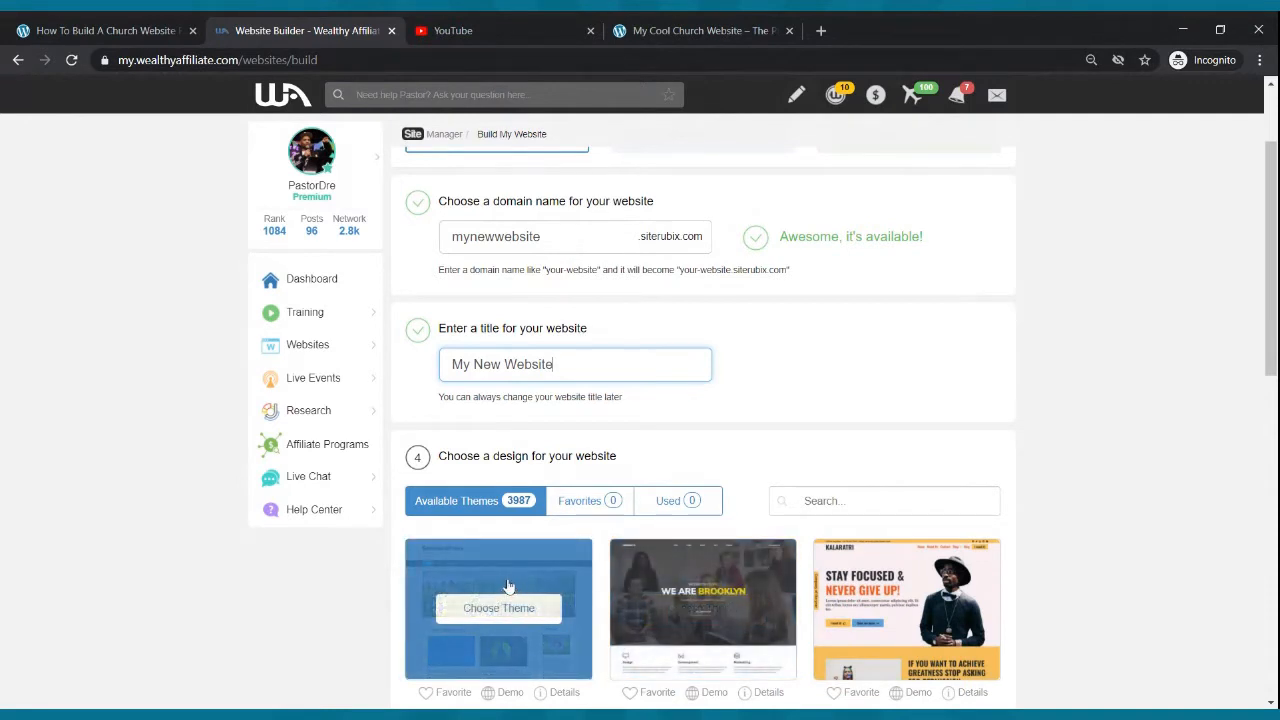
left_click(485, 622)
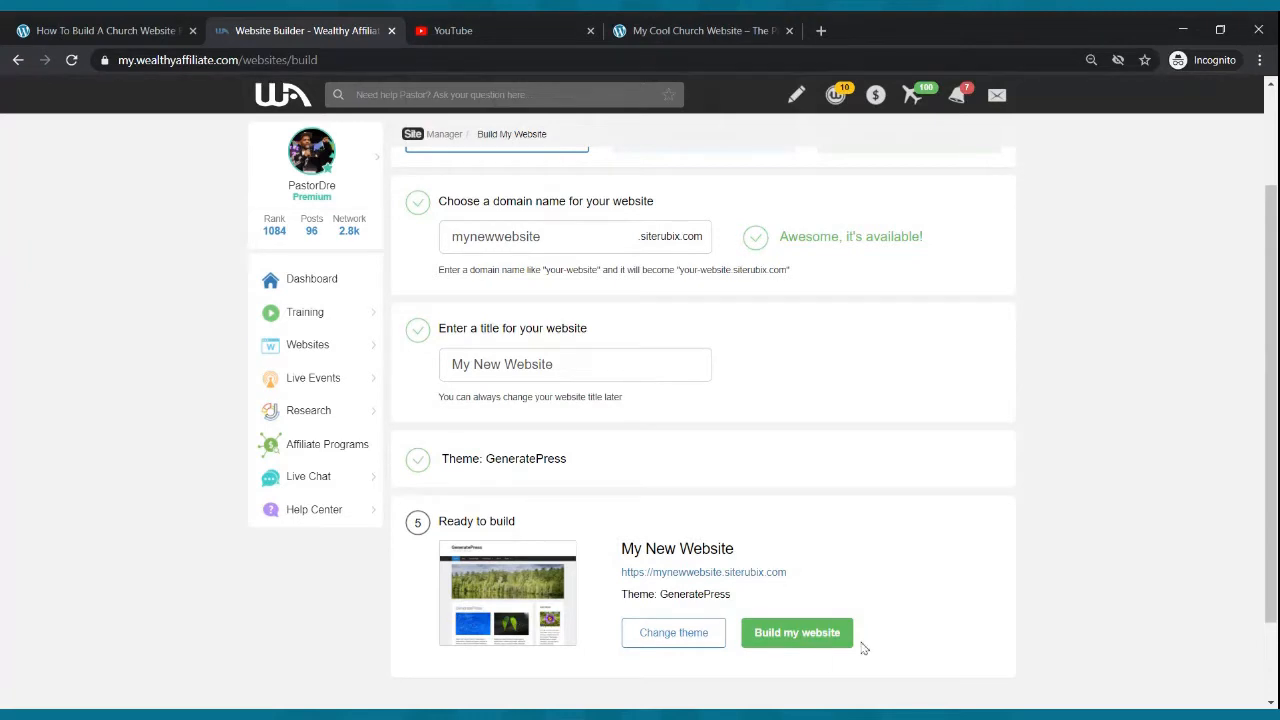
- Build the website and log in to its WordPress admin dashboard
left_click(785, 634)
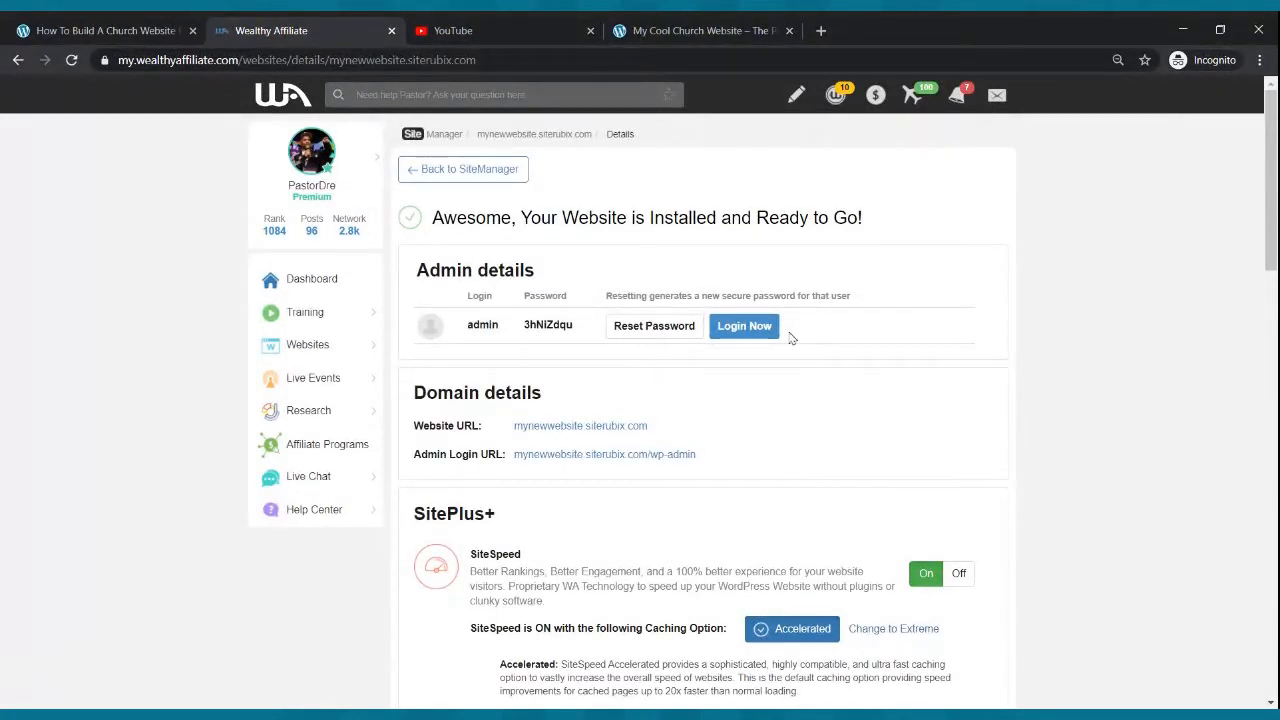
left_click(752, 332)
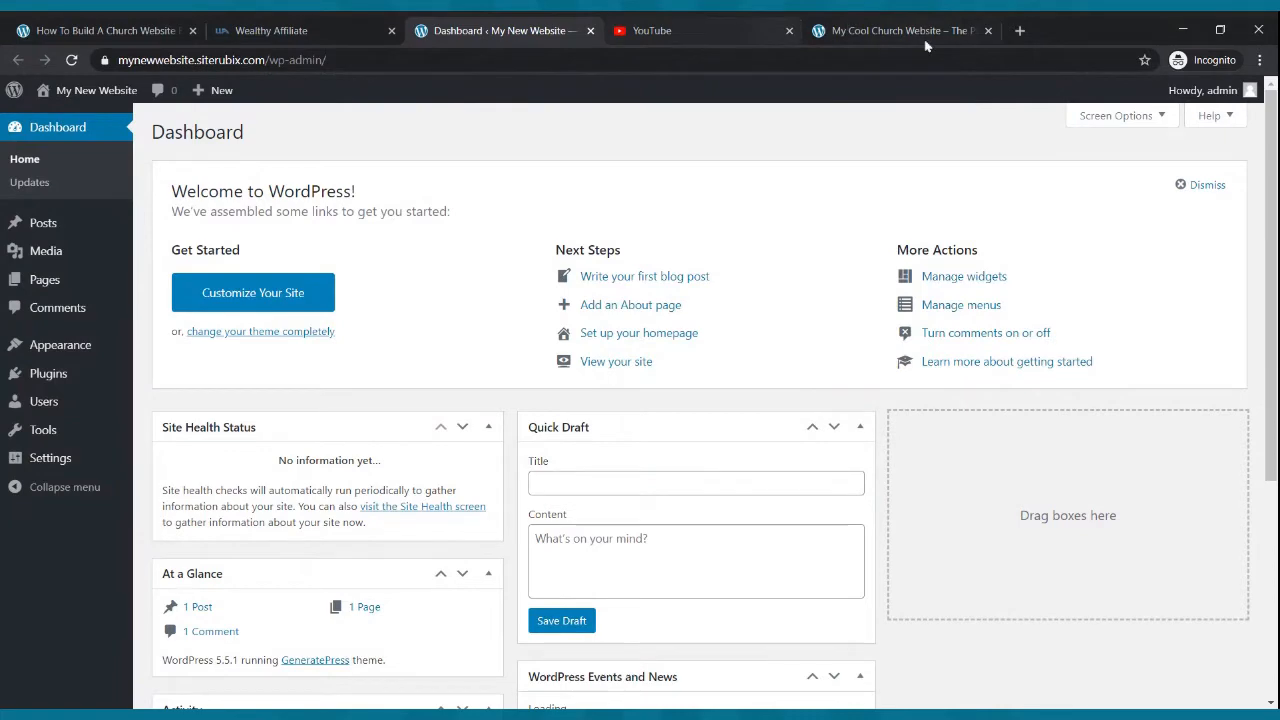
- Open the new website's front end in a separate browser tab from the admin dashboard
left_click(898, 30)
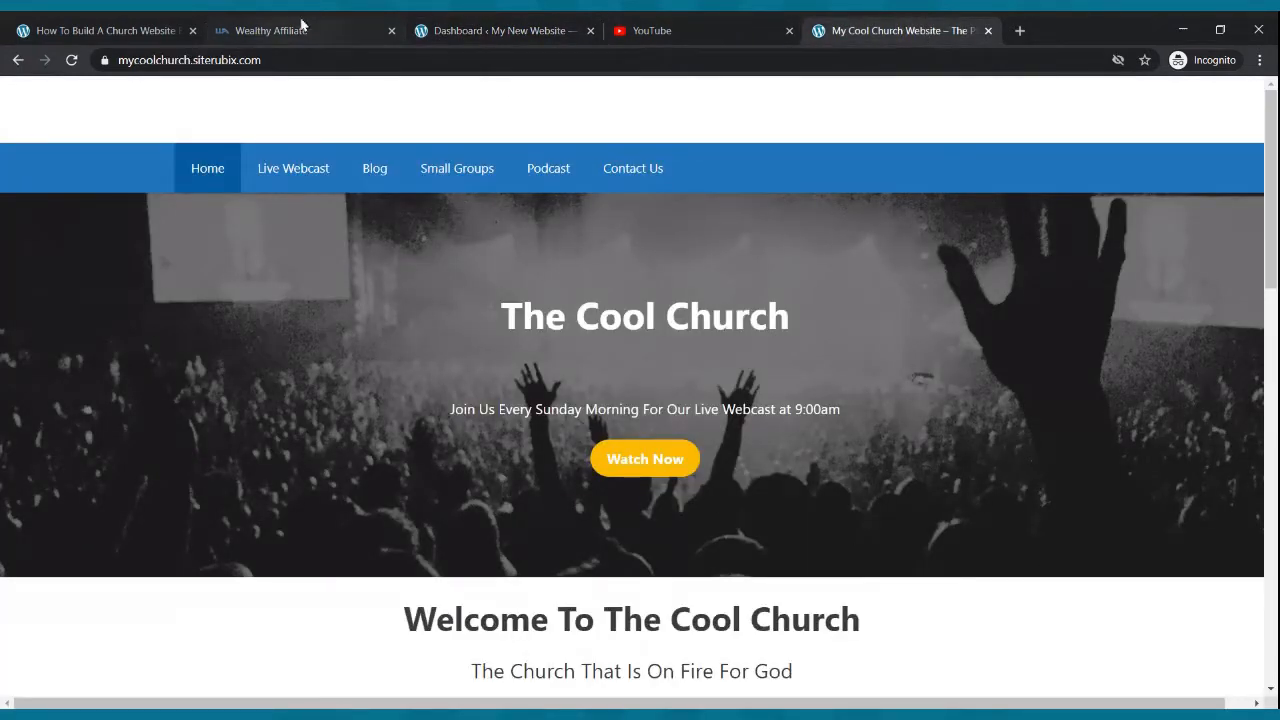
left_click(452, 27)
mouse_move(118, 95)
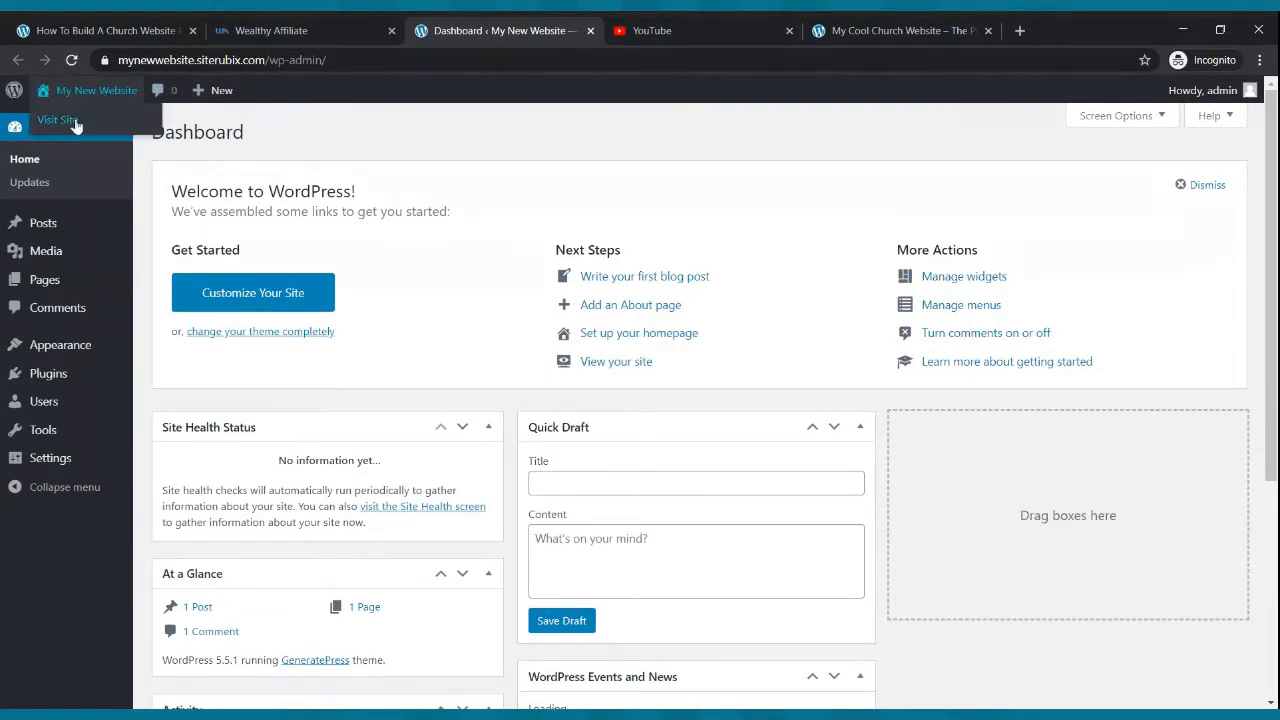
middle_click(75, 122)
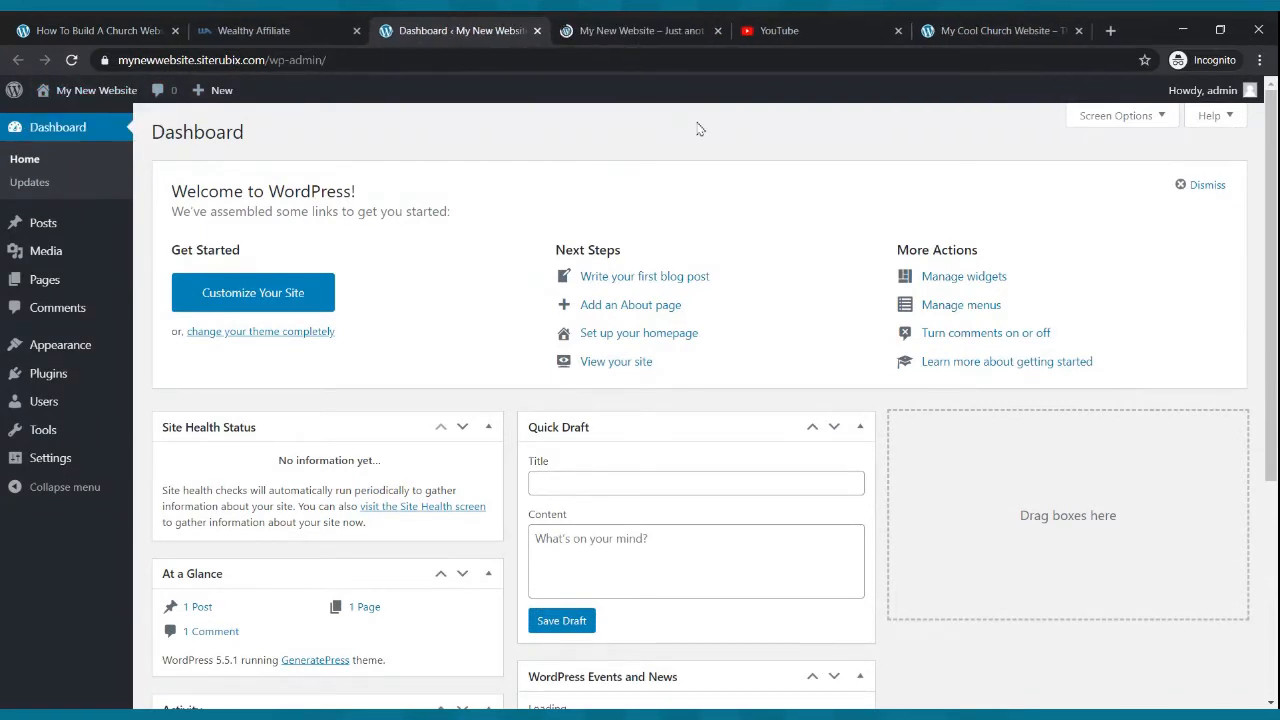
left_click(640, 30)
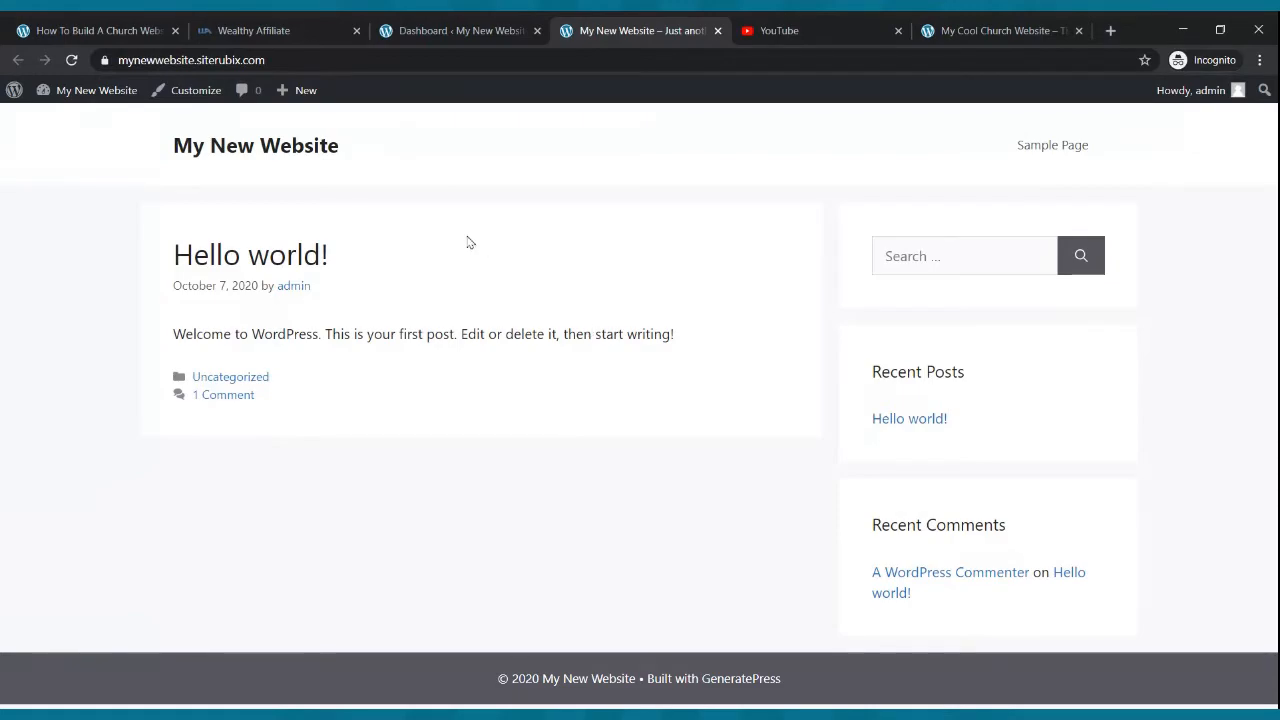
- Scroll through the example church website's homepage for comparison
left_click(968, 28)
scroll(823, 261, "down", 5)
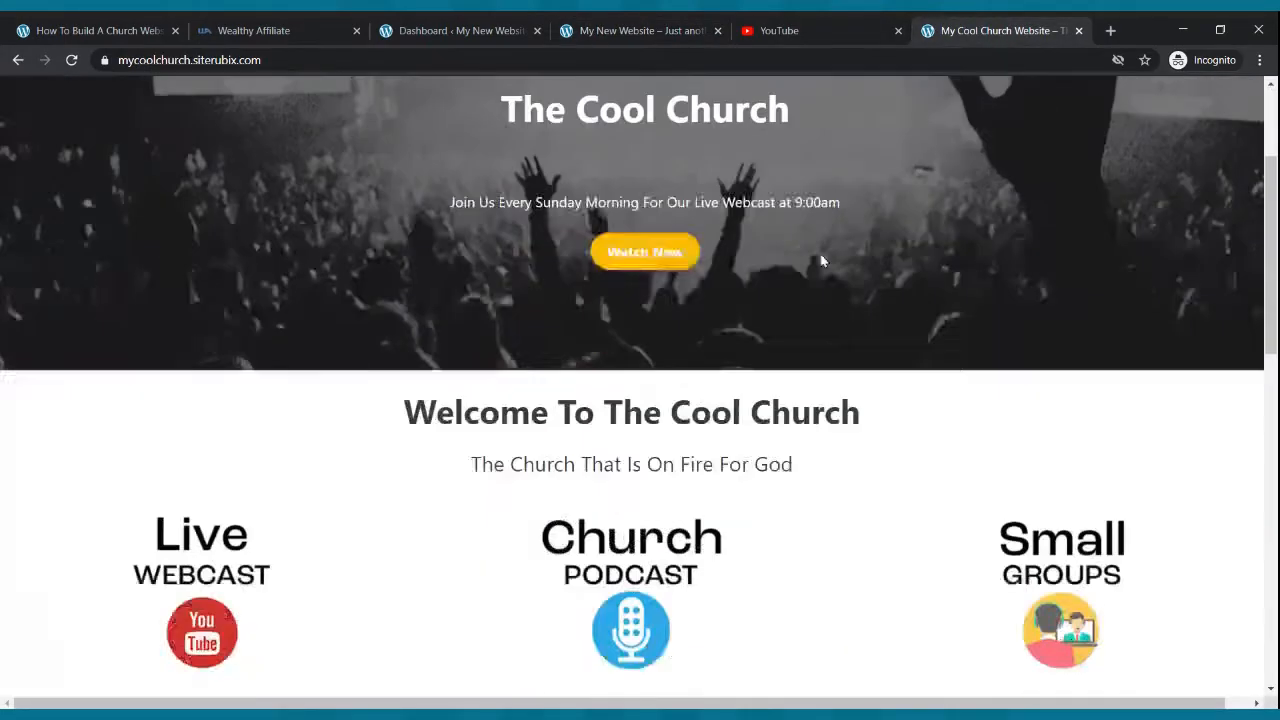
scroll(823, 261, "down", 8)
scroll(800, 230, "up", 20)
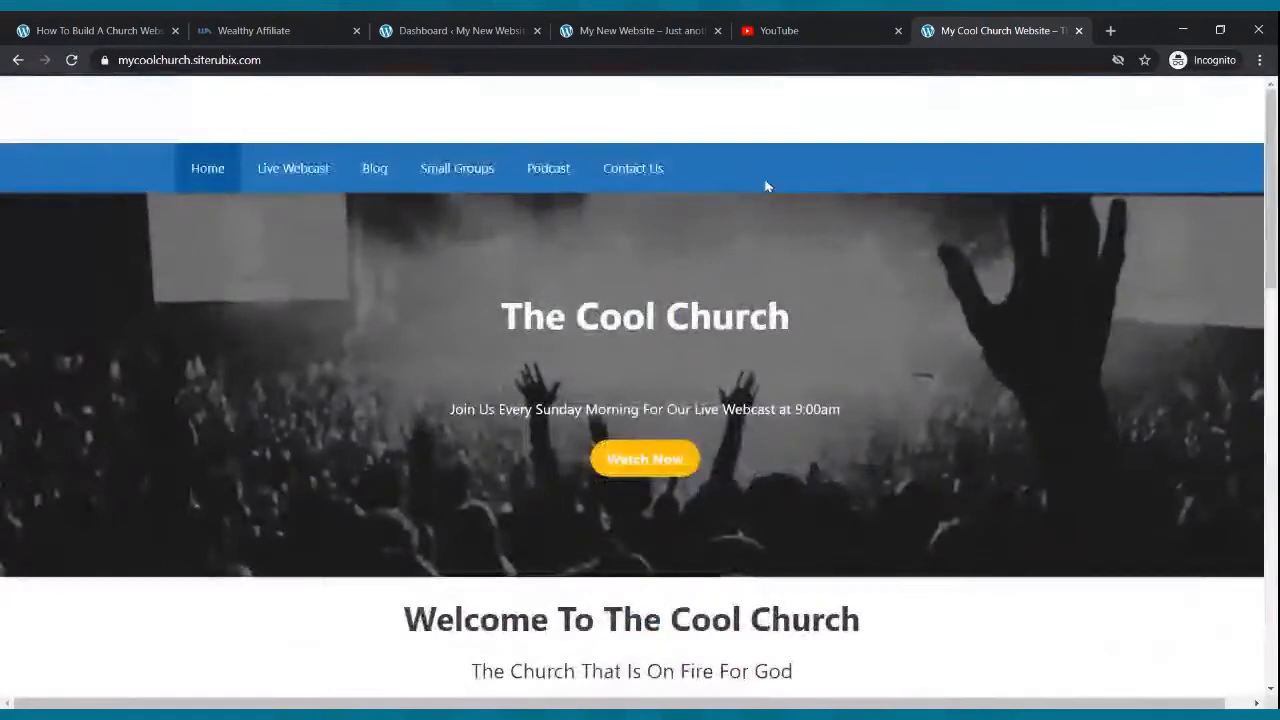
- Close the Wealthy Affiliate tab and reorder the browser tabs, returning to the WordPress dashboard
left_click(268, 26)
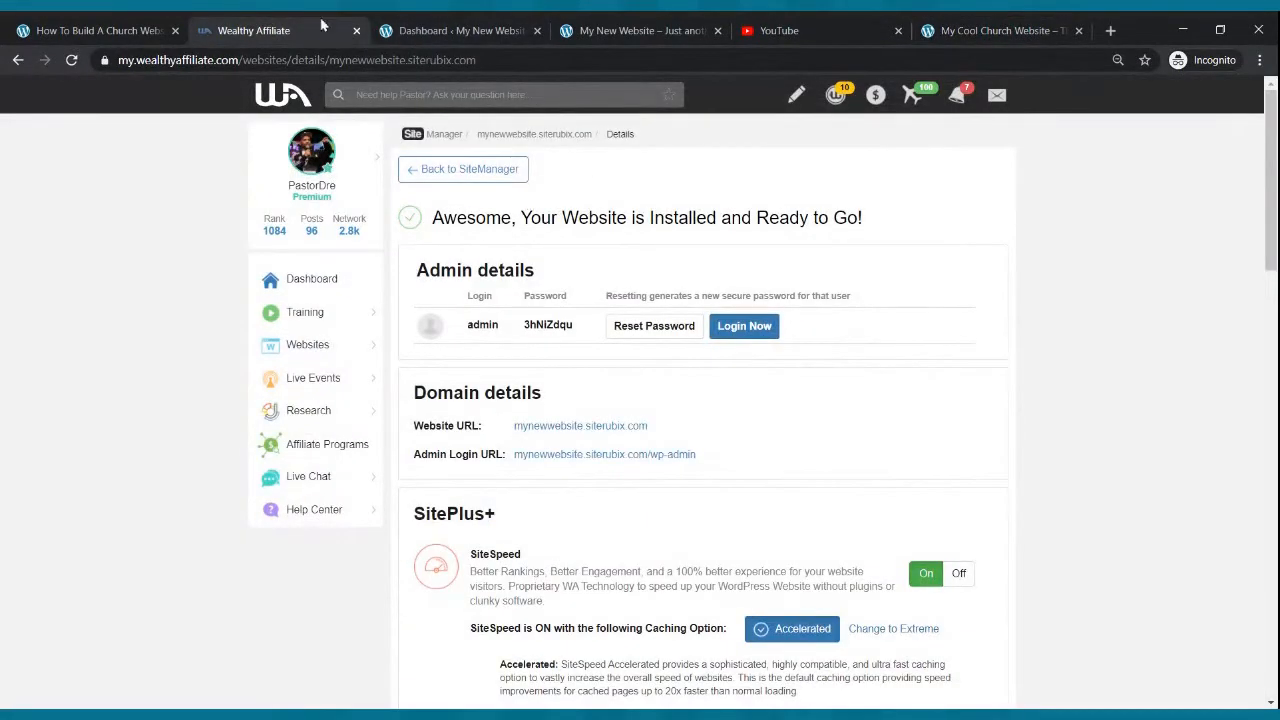
left_click(356, 32)
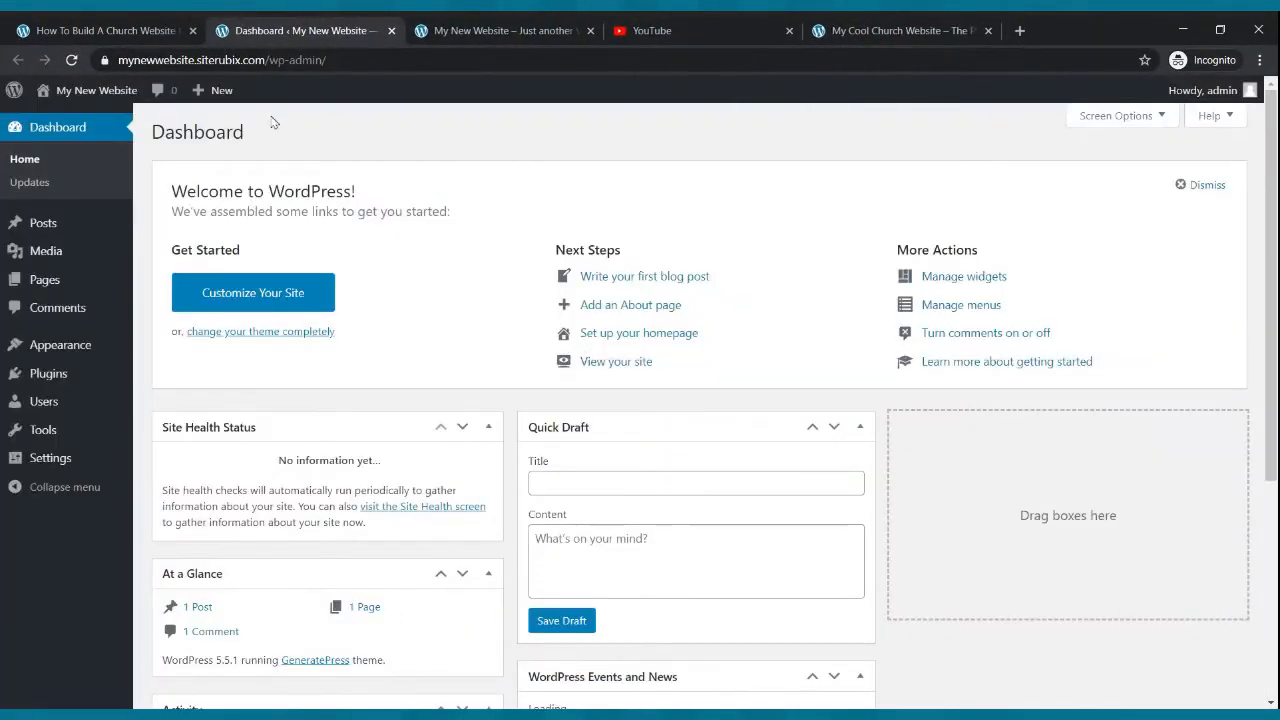
left_click_drag(488, 30, 600, 28)
left_click_drag(517, 28, 965, 28)
left_click(700, 30)
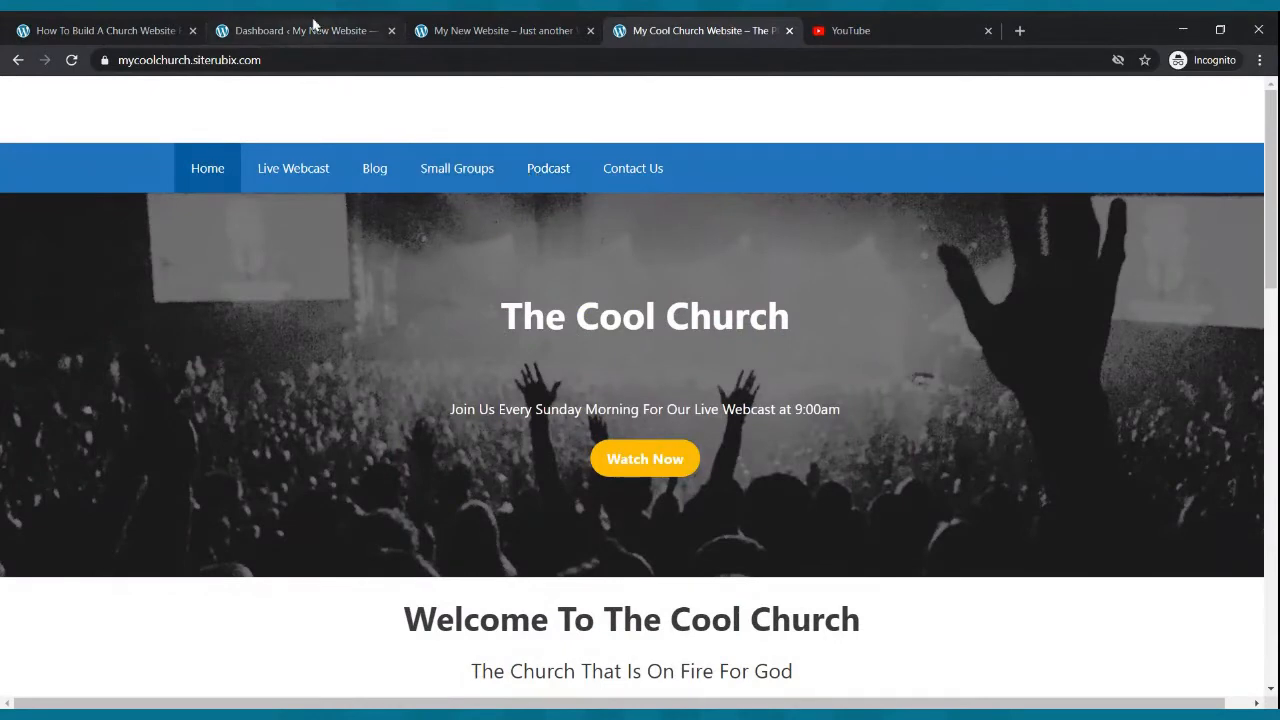
left_click(313, 28)
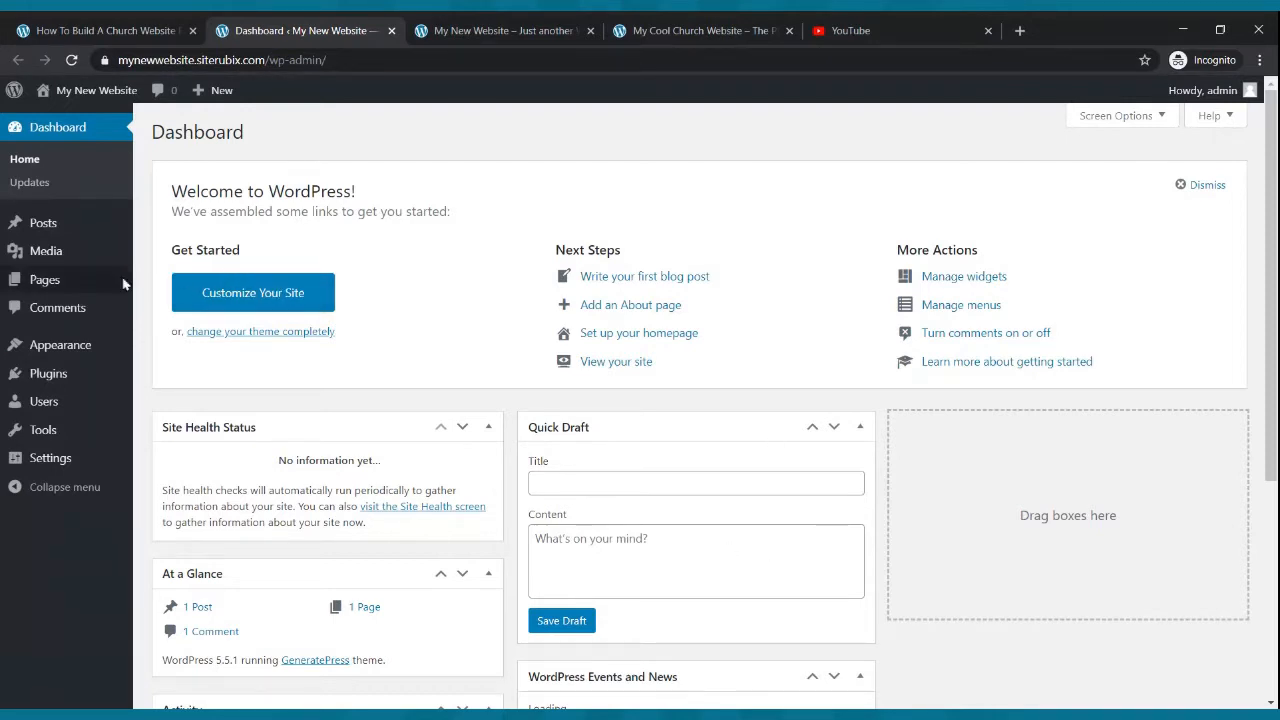
- Hide the site title in the Customizer's Site Identity settings and publish the change
mouse_move(112, 287)
mouse_move(52, 342)
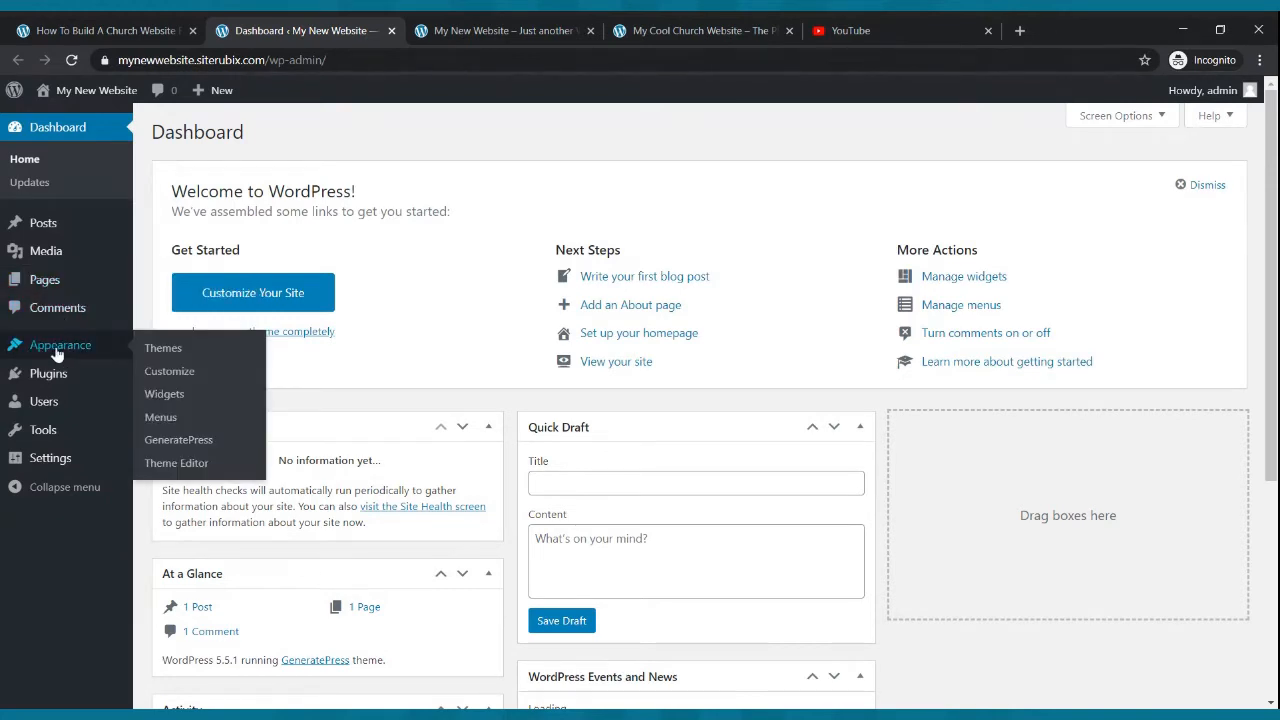
left_click(169, 377)
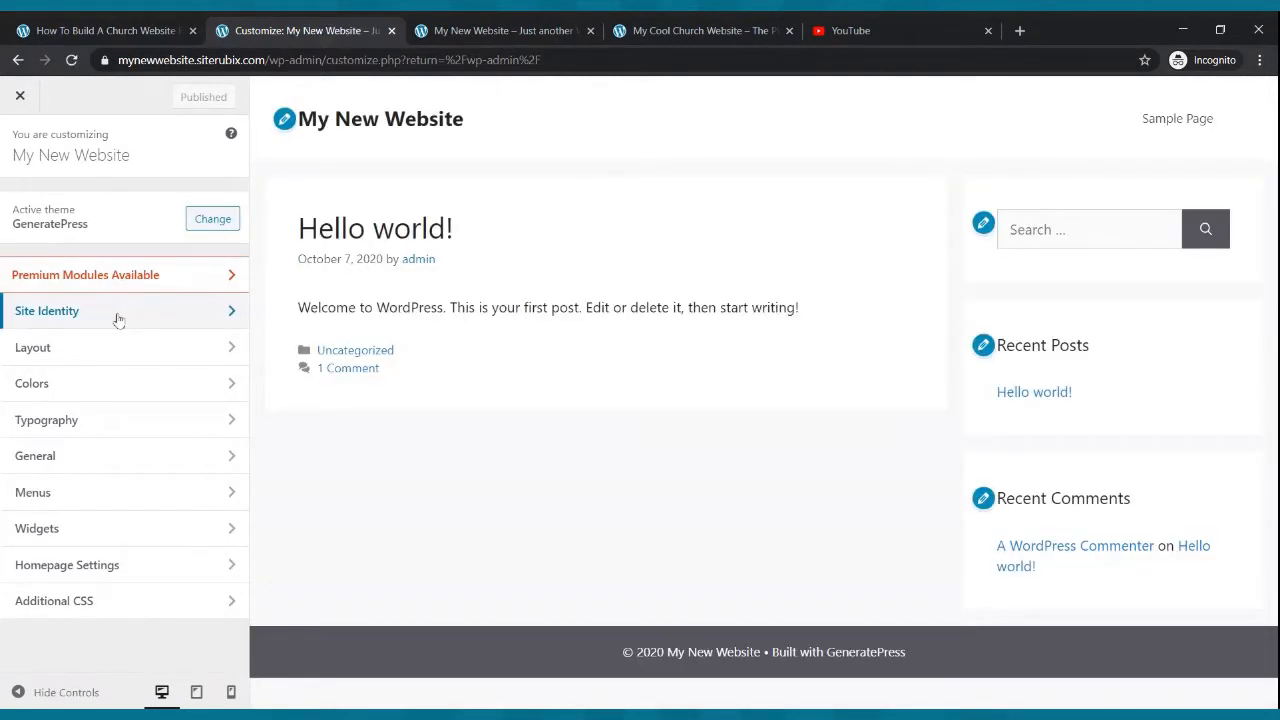
left_click(118, 311)
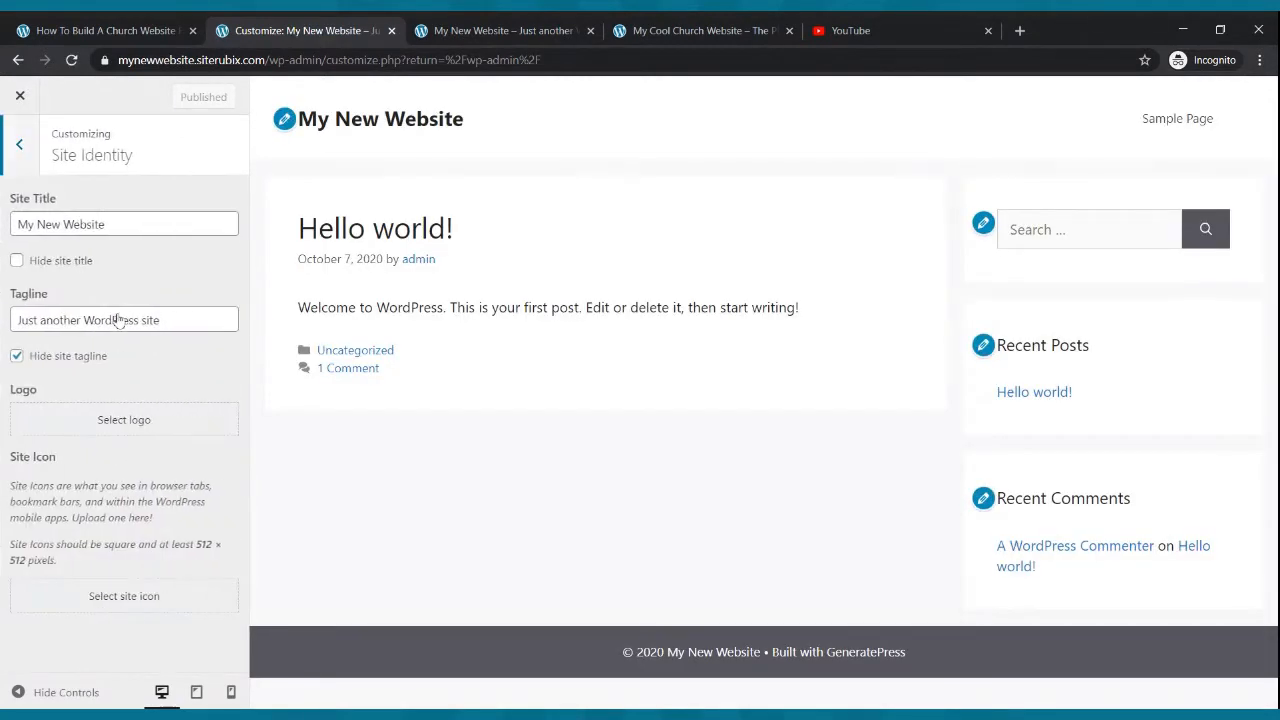
left_click(18, 261)
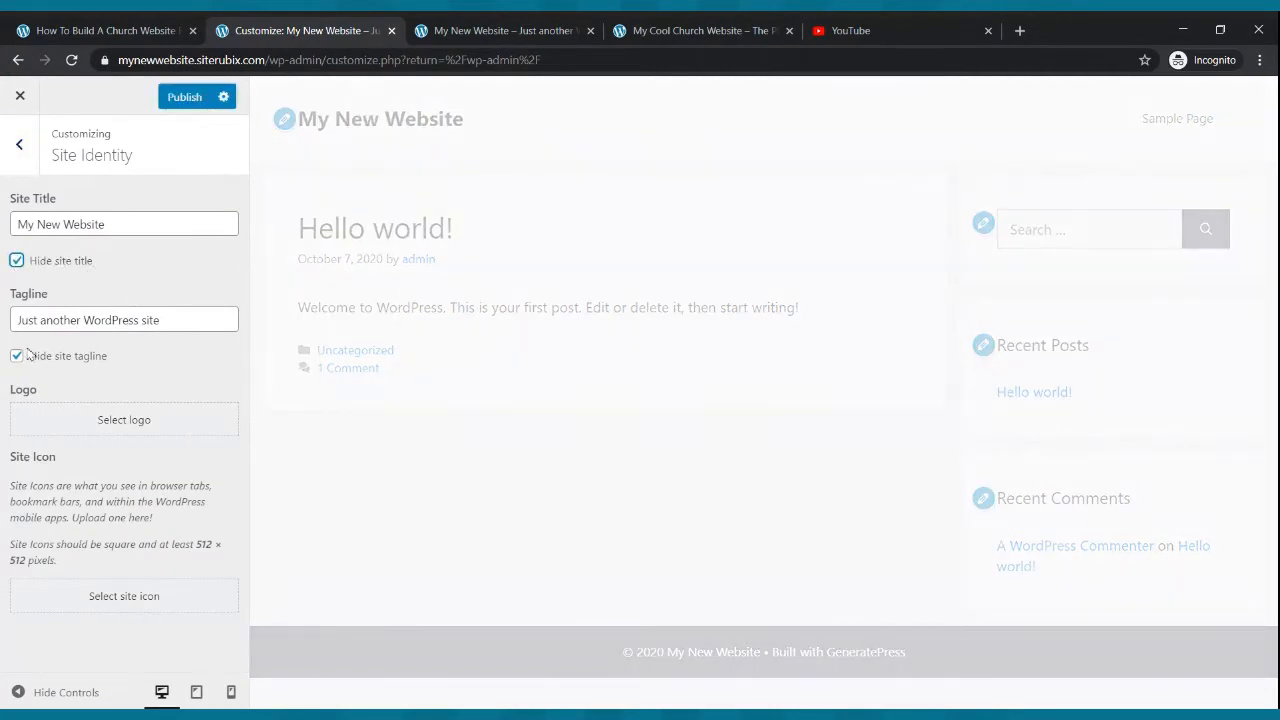
left_click(186, 100)
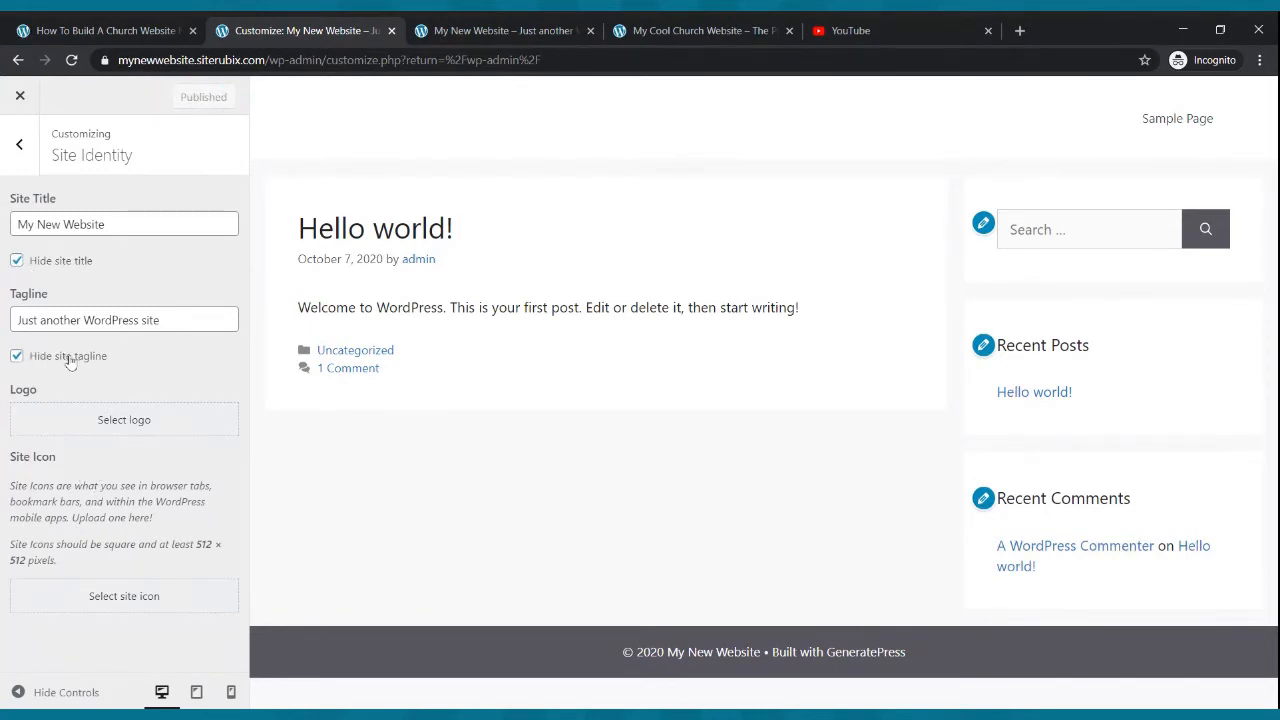
left_click(18, 60)
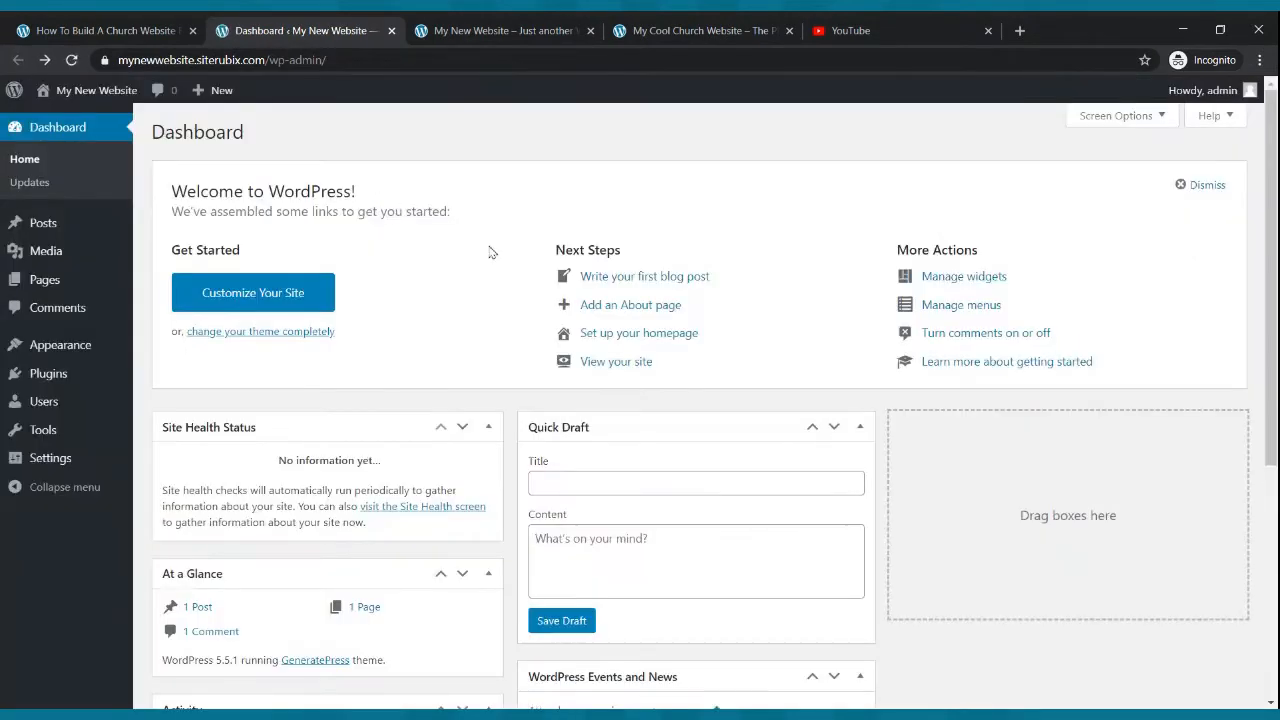
- In Writing settings, set the default editor to Block editor, allow users to switch editors, and save
left_click(82, 346)
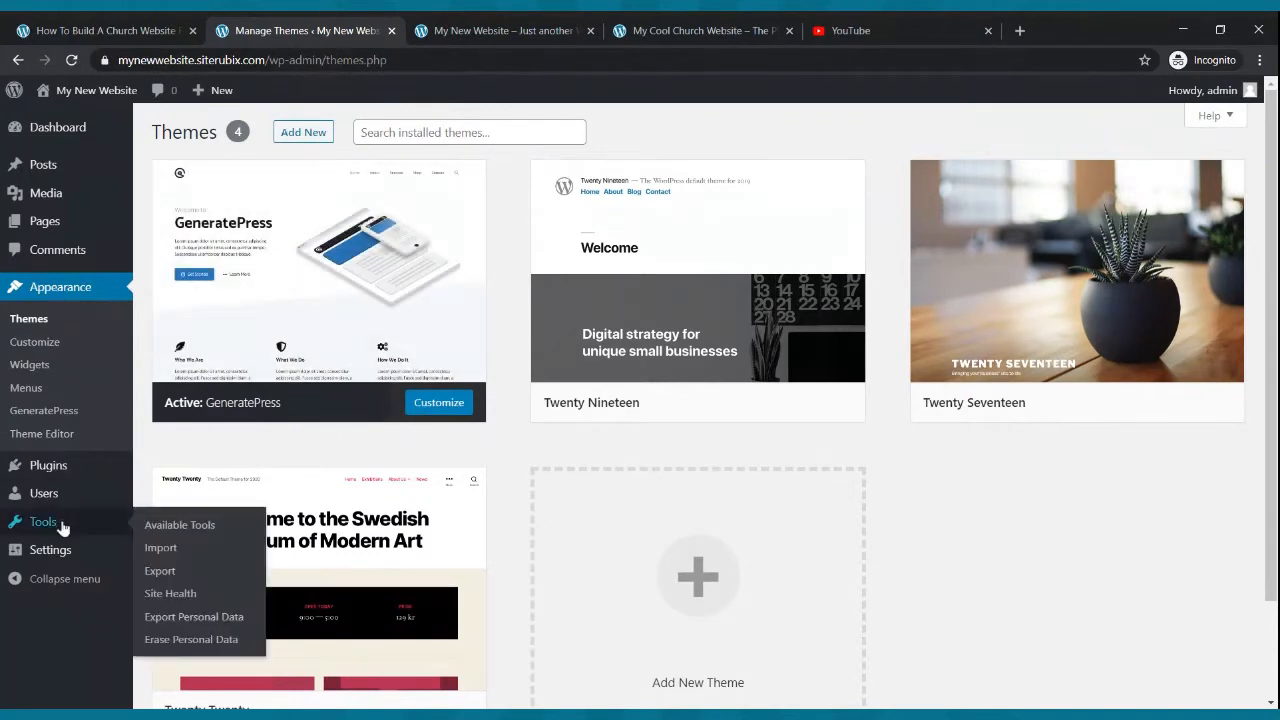
left_click(57, 553)
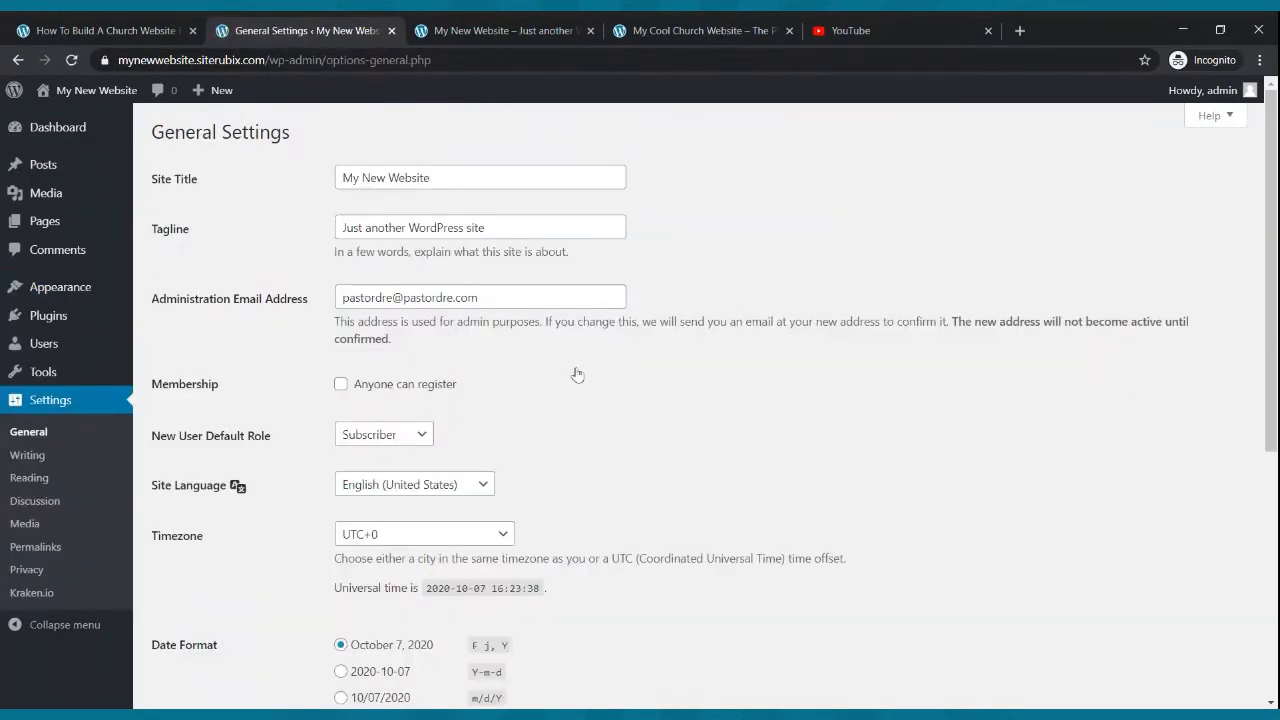
left_click(27, 460)
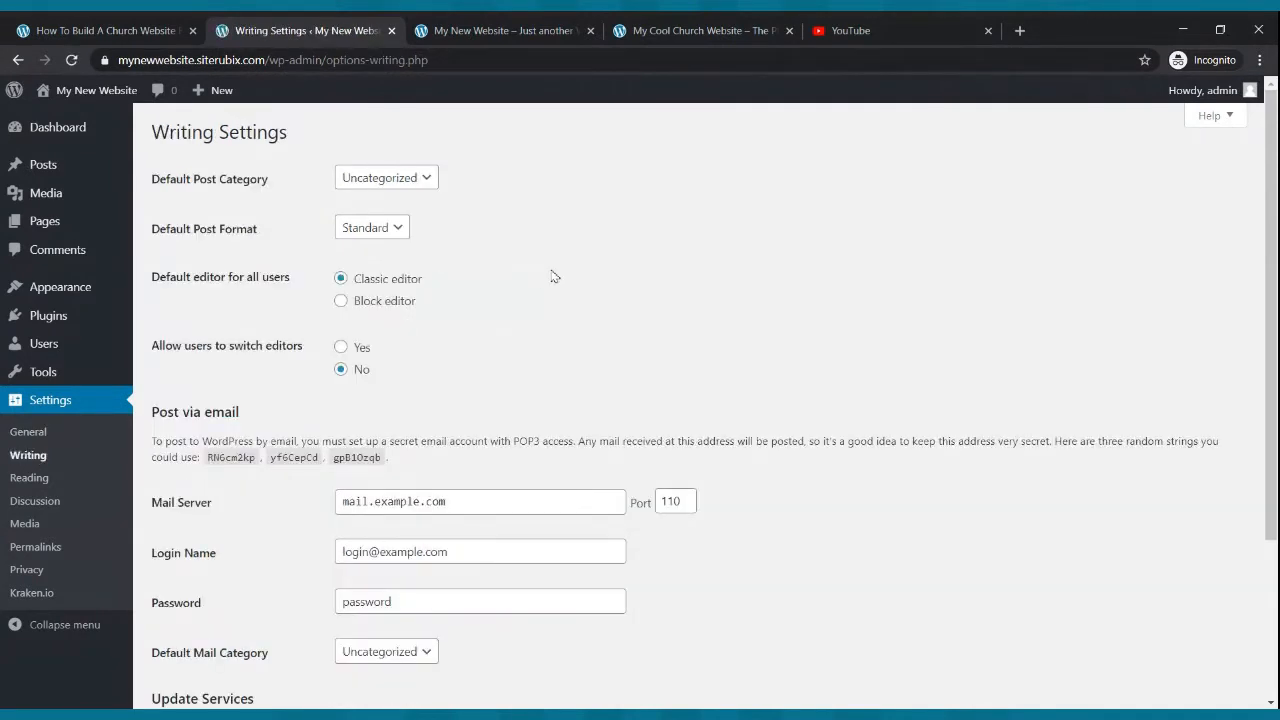
left_click(341, 300)
left_click(341, 348)
scroll(506, 434, "down", 3)
left_click(215, 624)
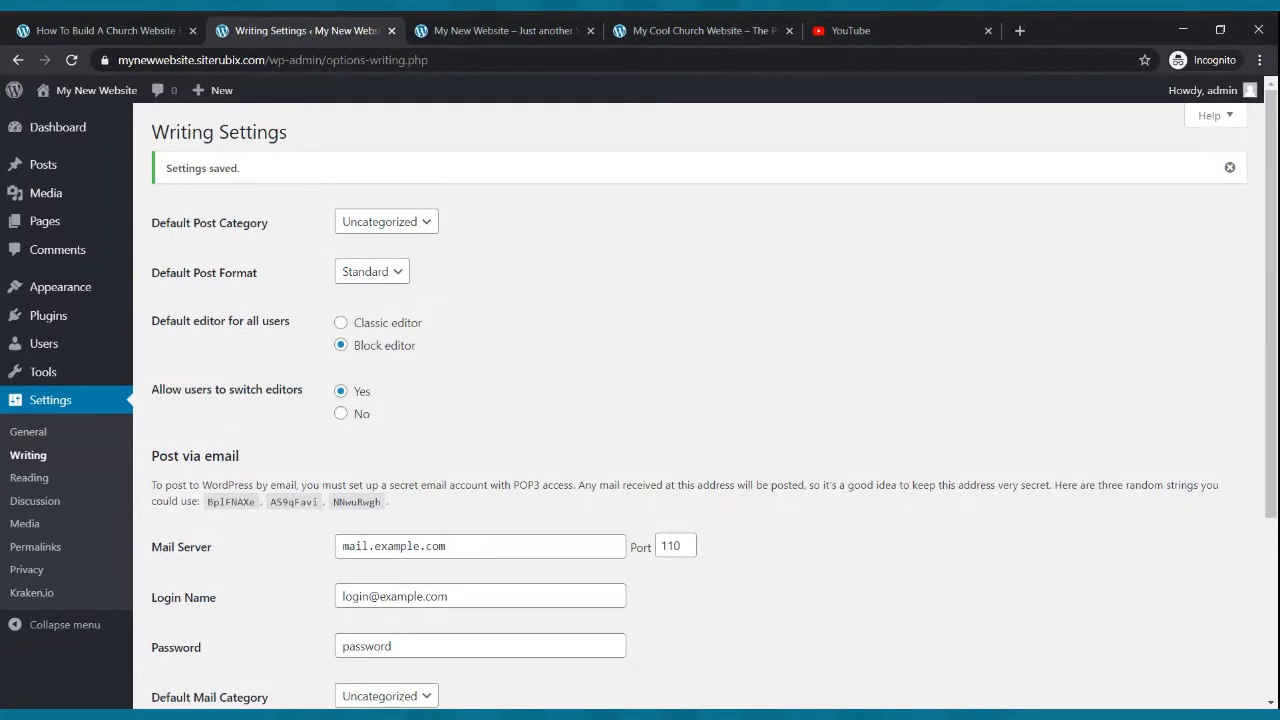
- Reload the new website's front end to view it without the site title
left_click(555, 23)
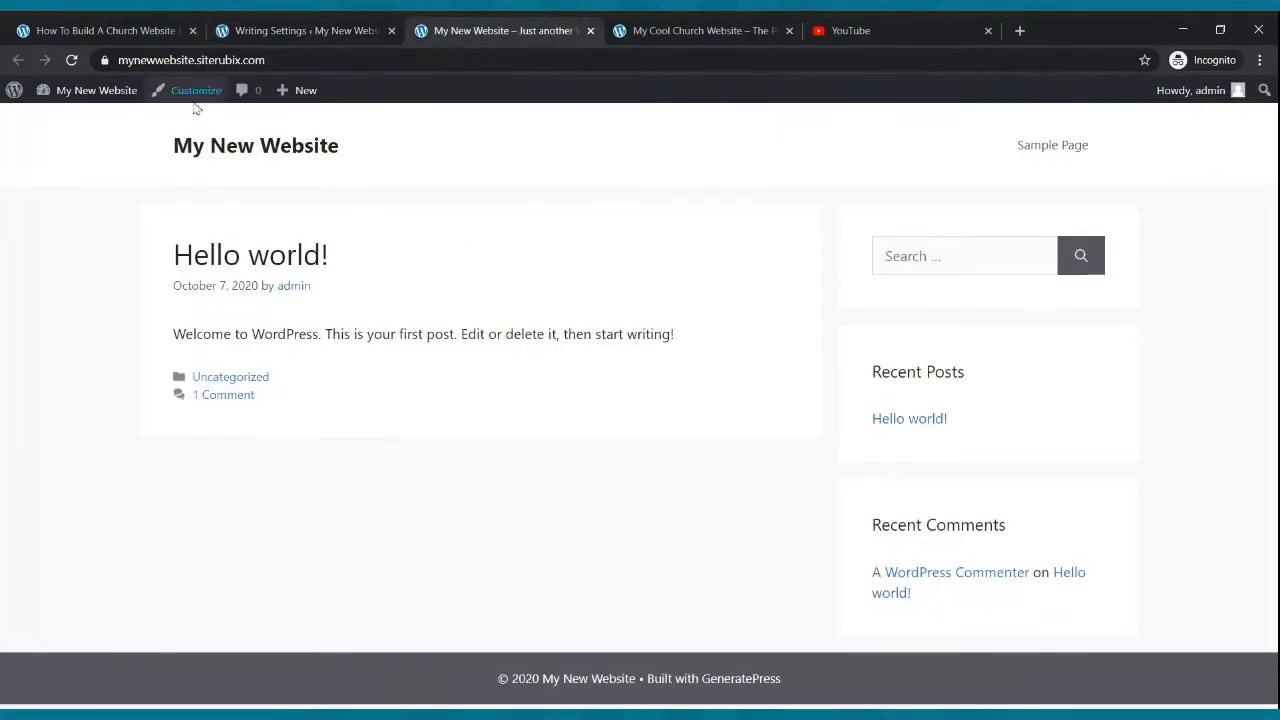
left_click(71, 60)
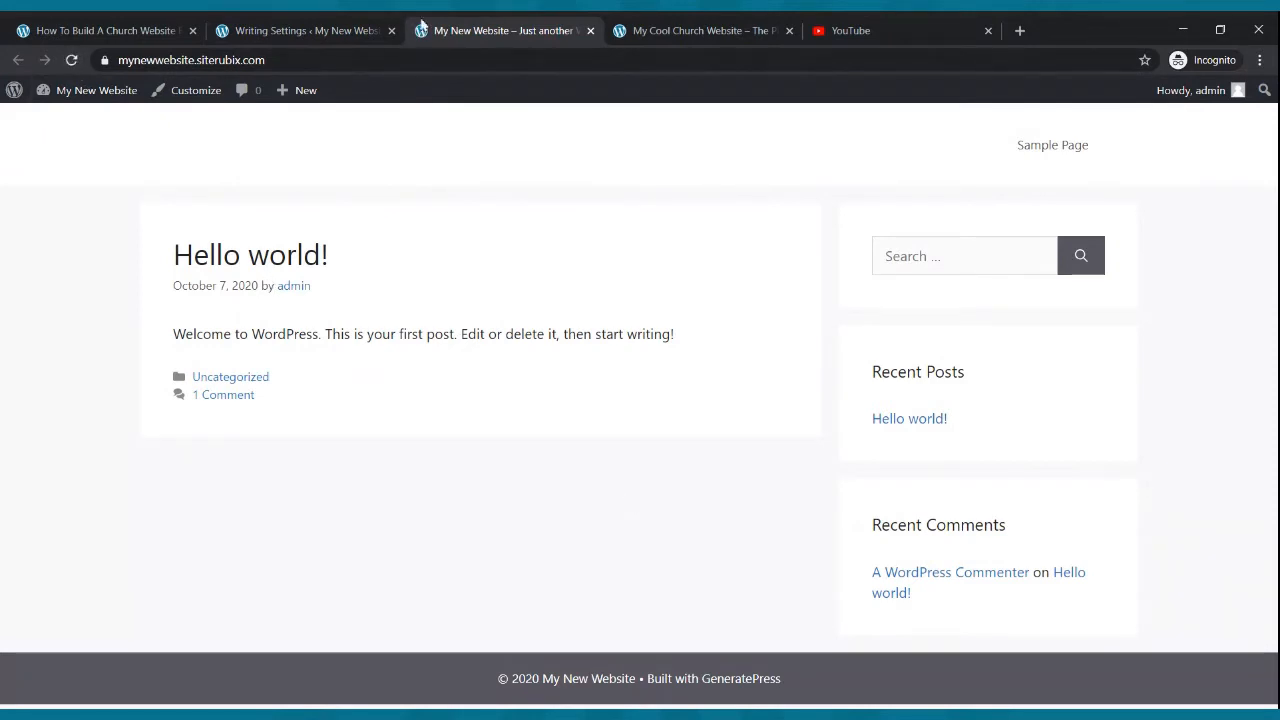
left_click(646, 257)
- Follow the example church site's Watch Now button to its Live Webcast page and go back
left_click(729, 21)
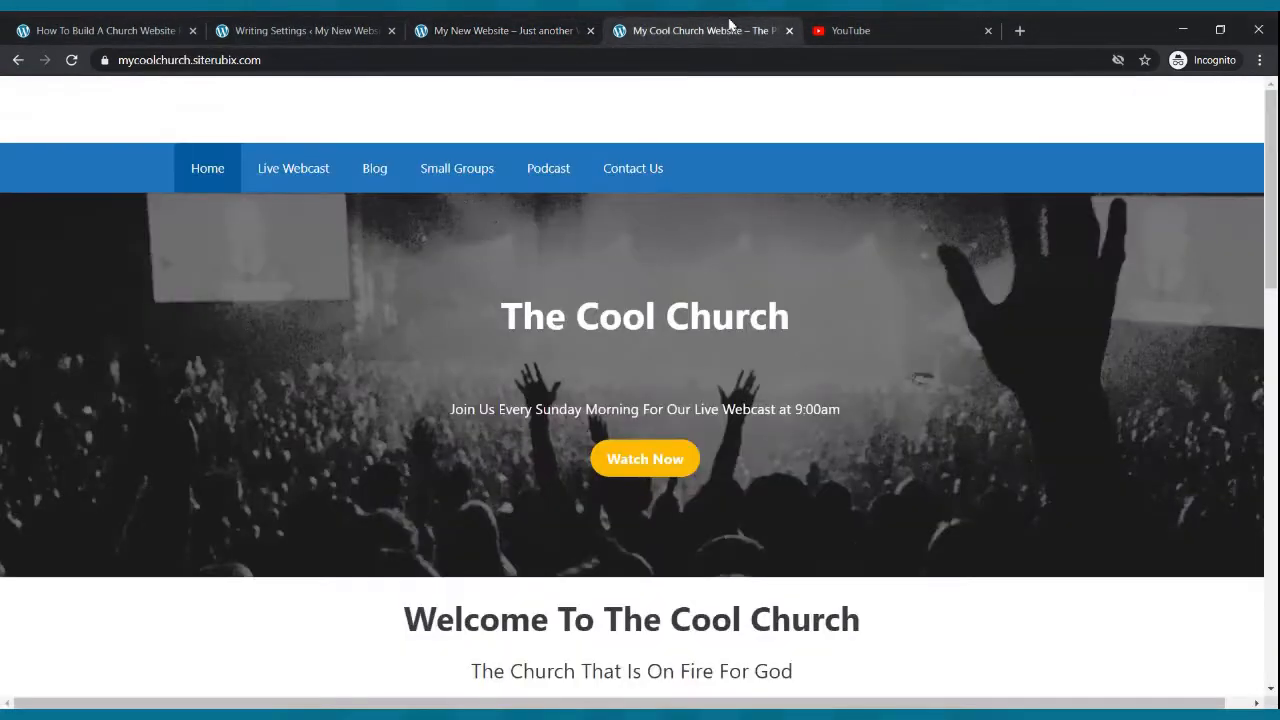
left_click(657, 293)
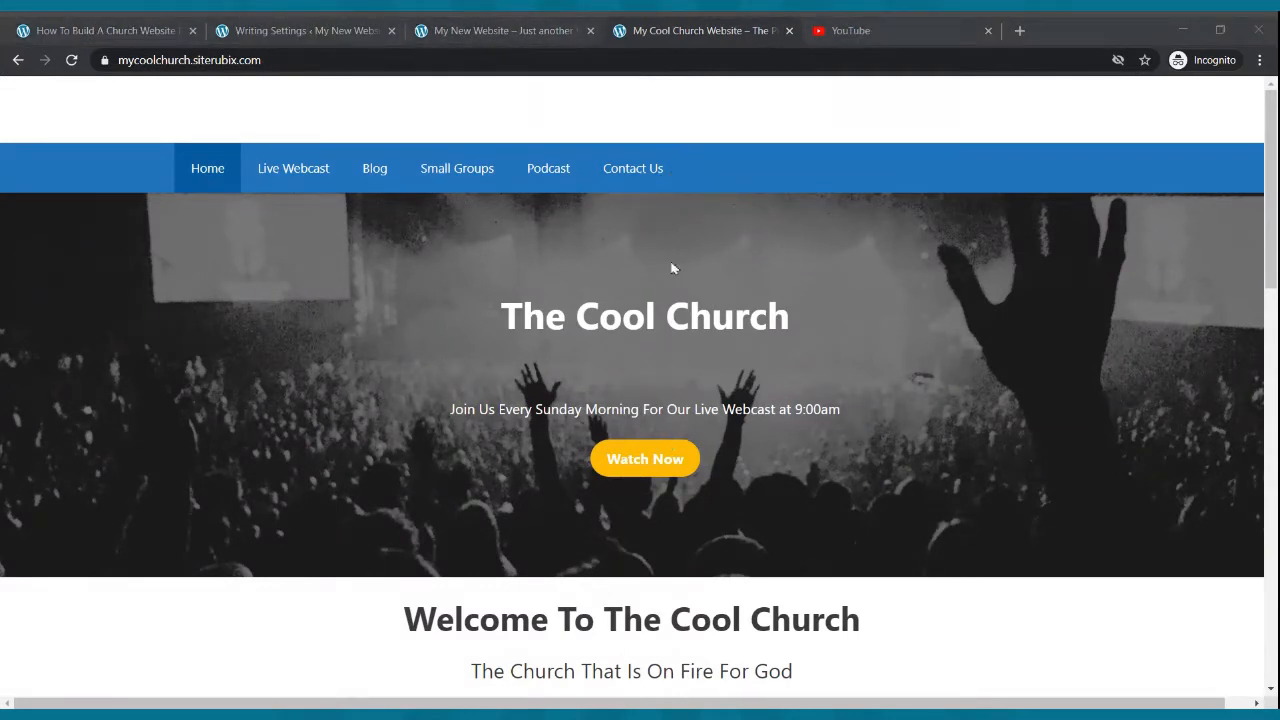
left_click(645, 459)
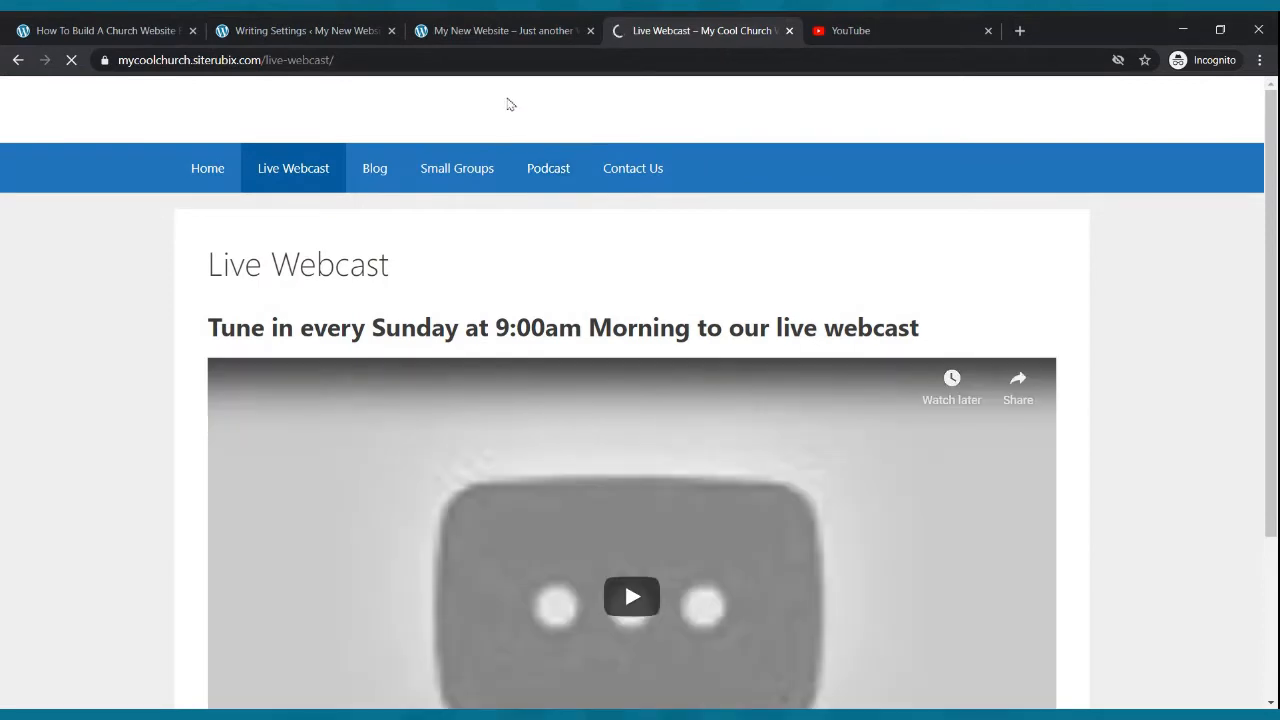
left_click(18, 60)
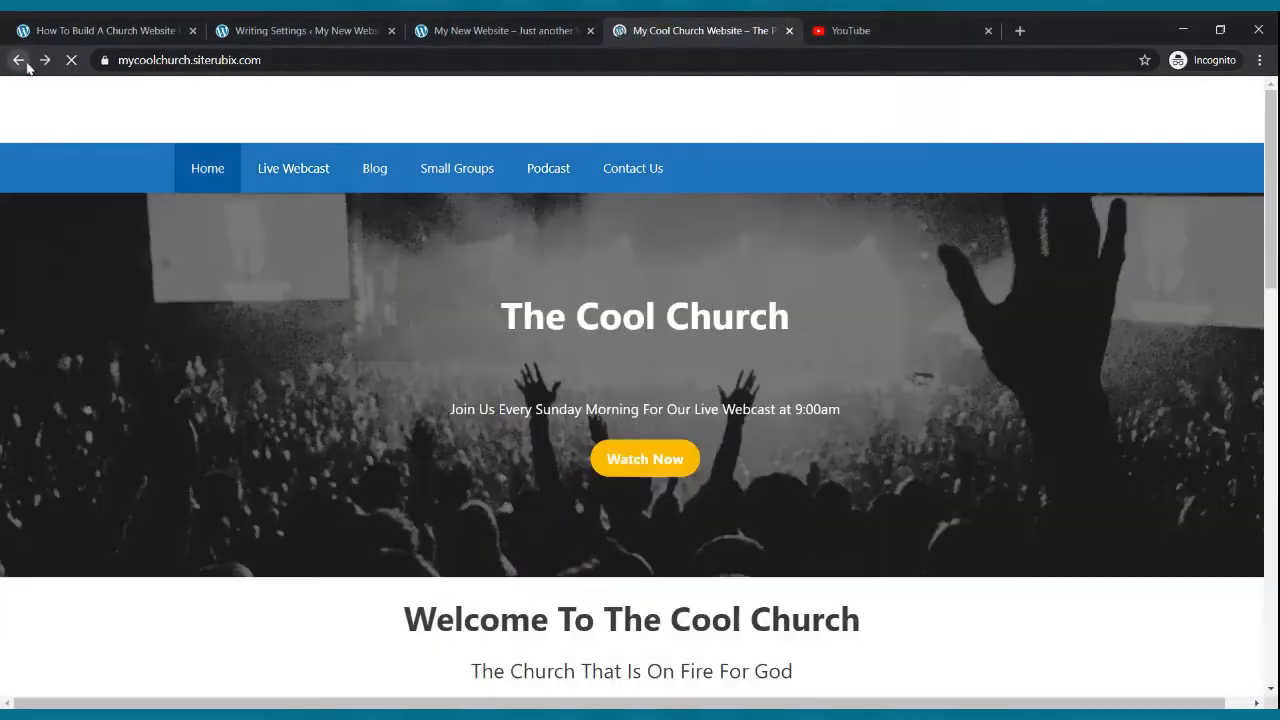
left_click(655, 458)
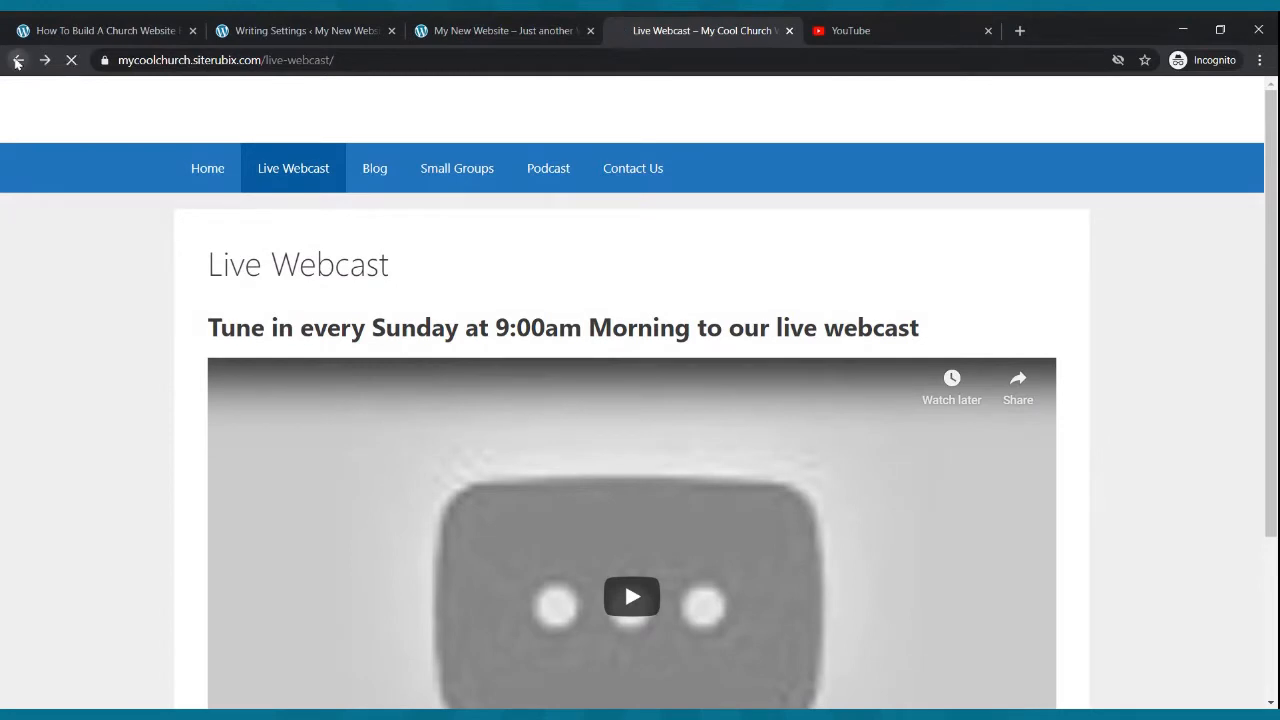
left_click(18, 60)
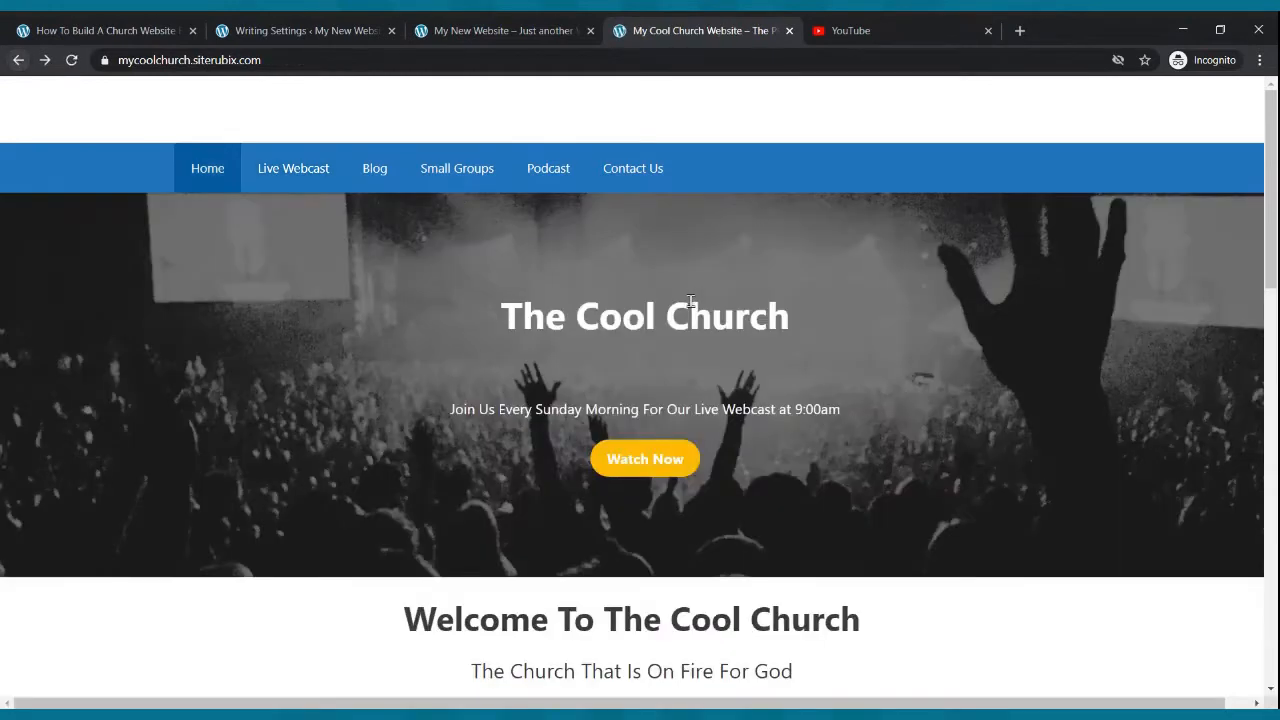
- Move the Sample Page to the Trash from the pages list, then switch to the example church site
left_click(508, 24)
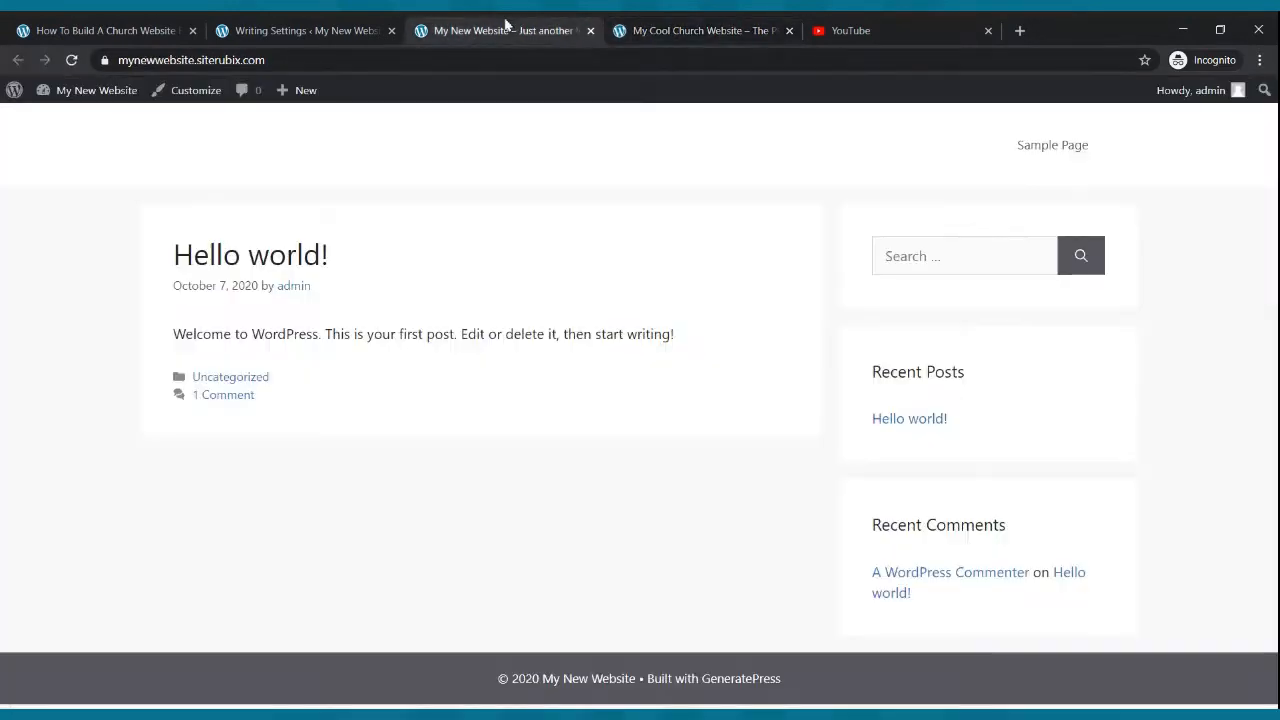
left_click(386, 27)
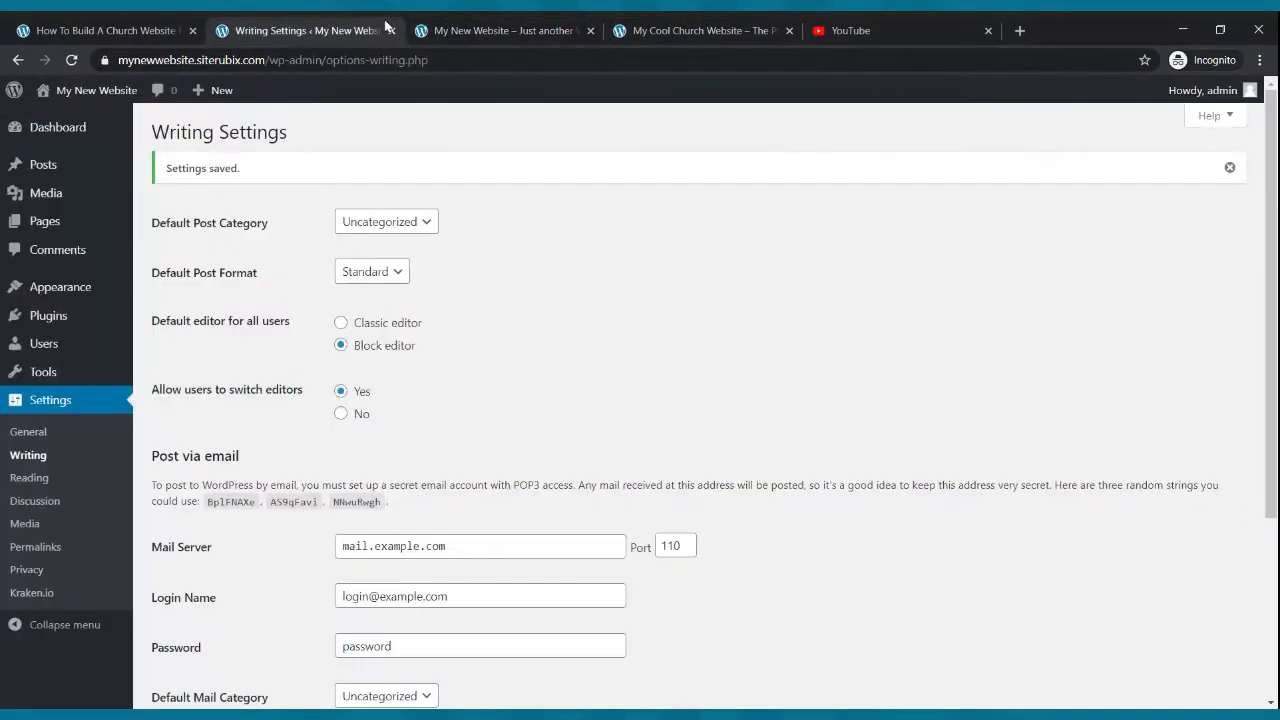
left_click(50, 411)
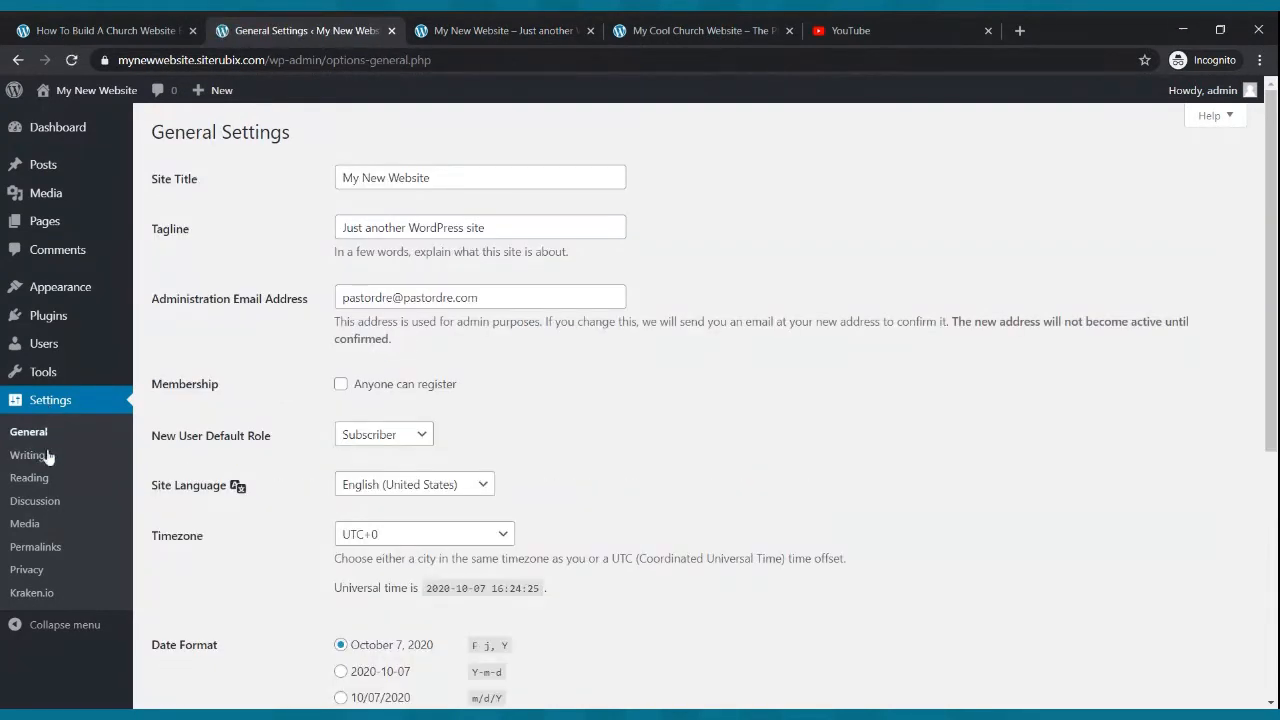
left_click(41, 482)
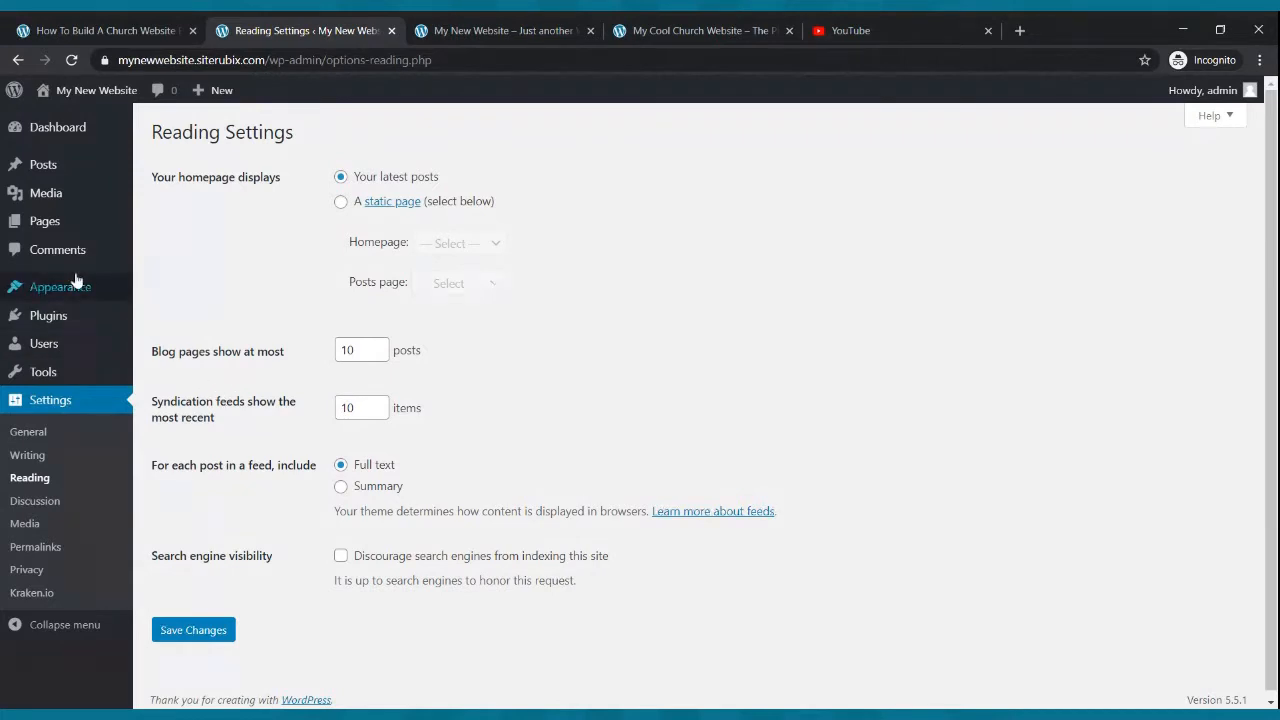
left_click(44, 224)
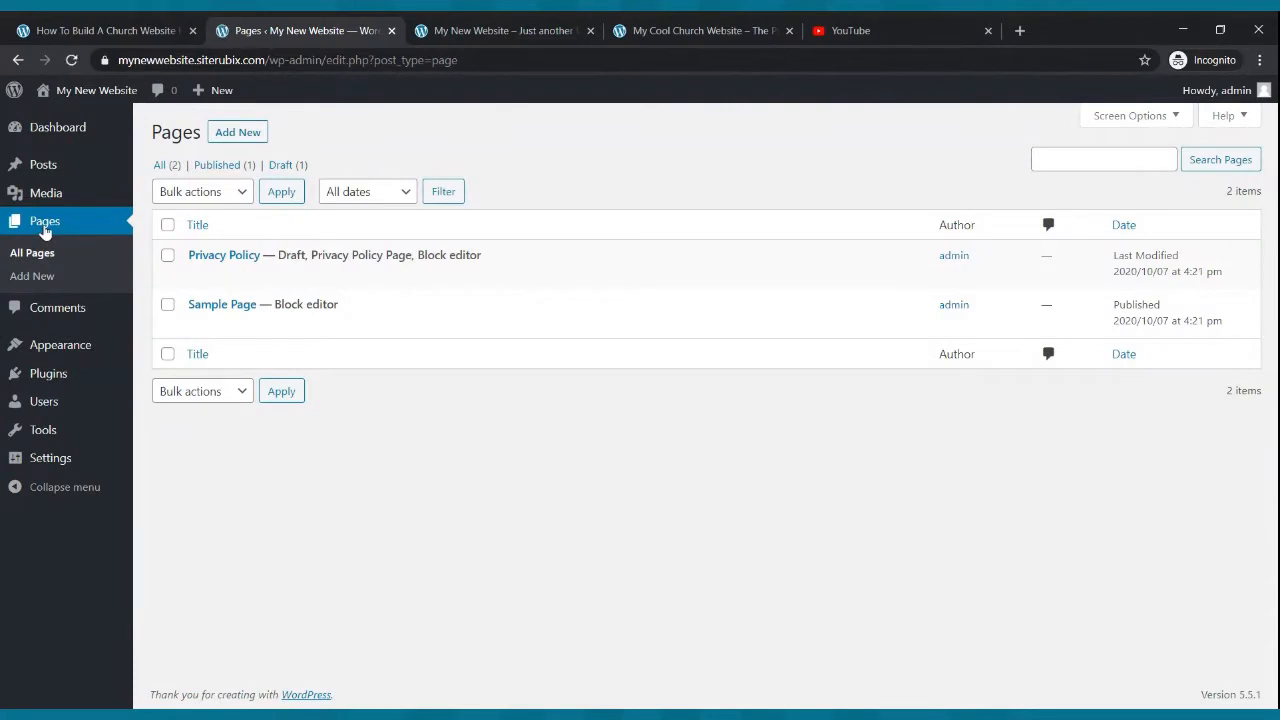
mouse_move(234, 303)
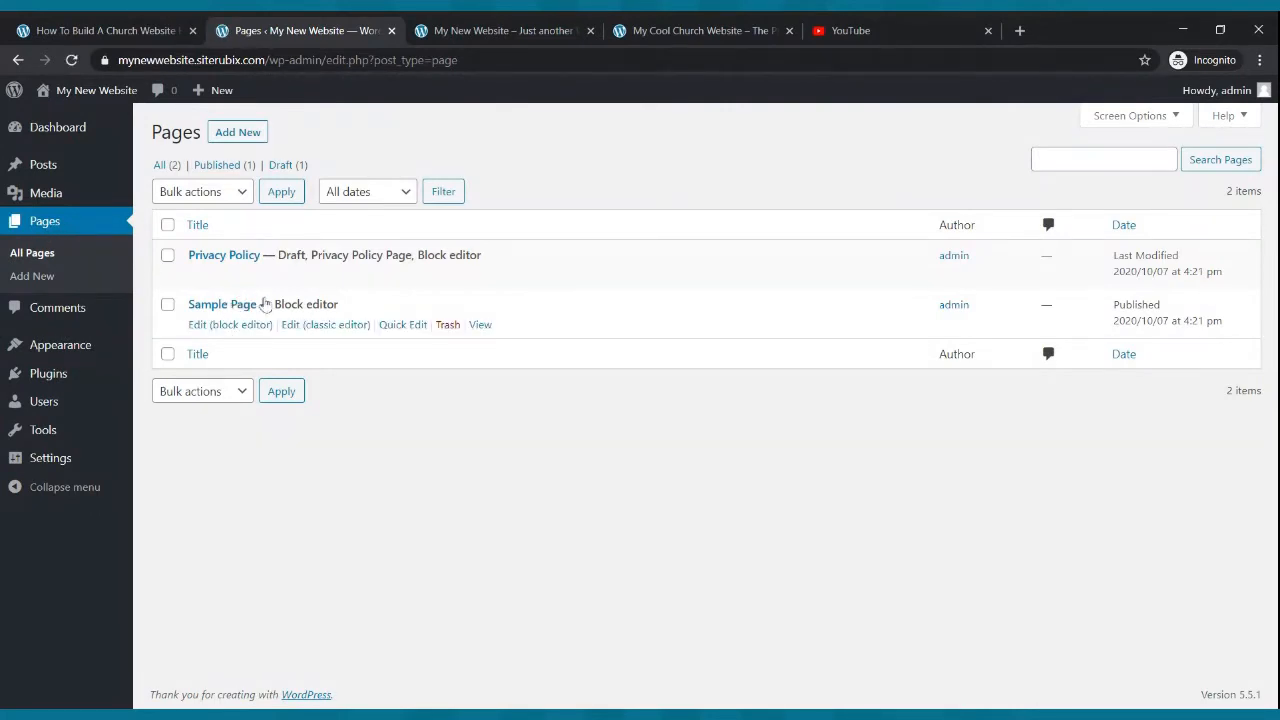
left_click(447, 324)
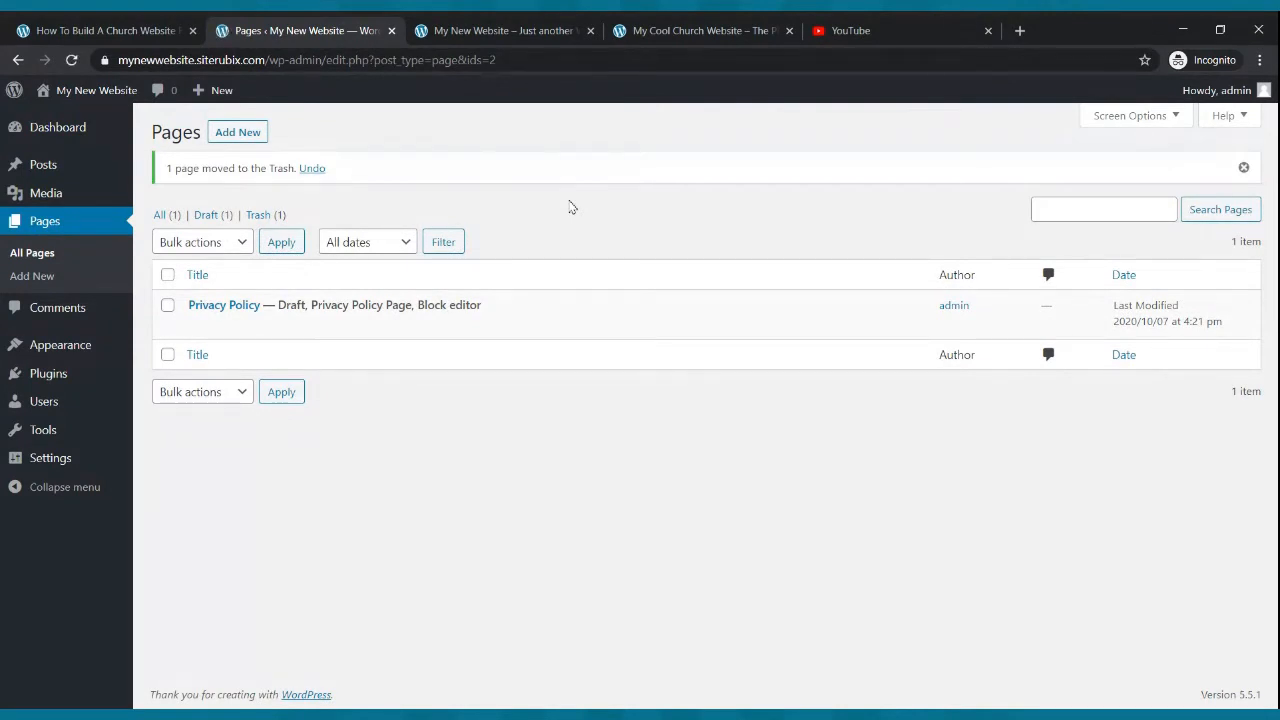
left_click(673, 28)
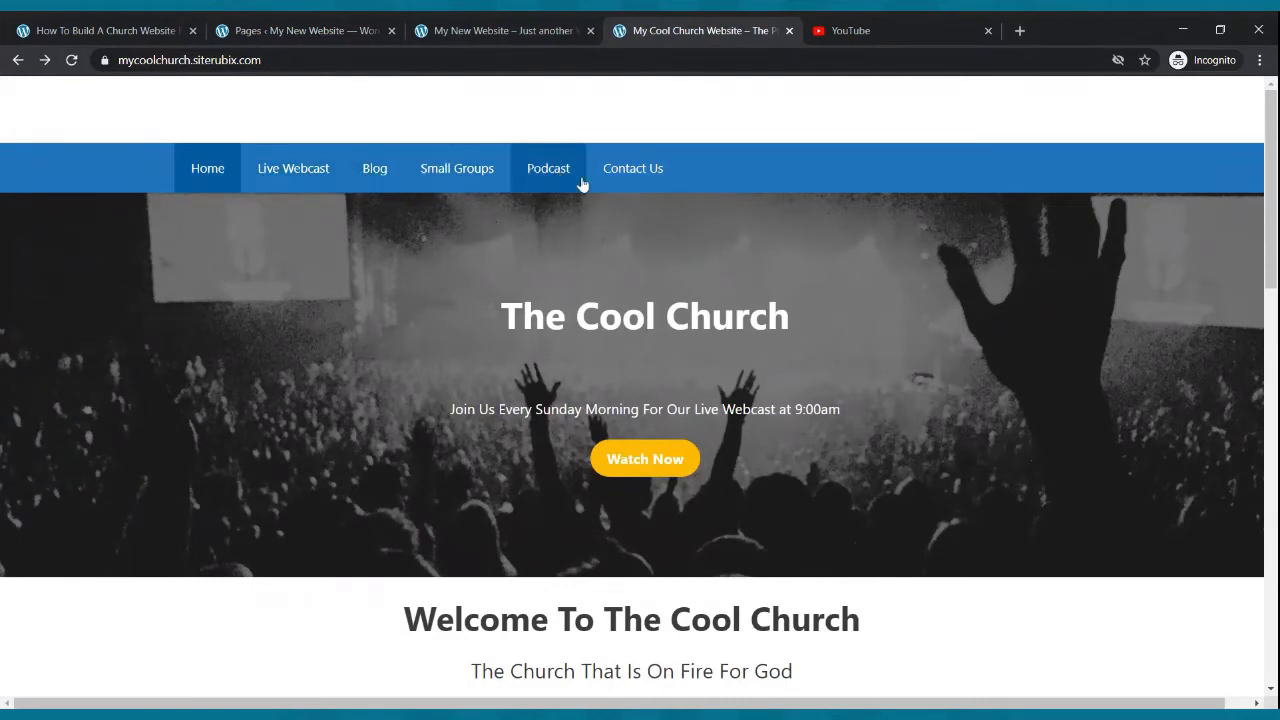
- Return to the site's Pages admin and create and publish a new page titled Home
left_click(366, 24)
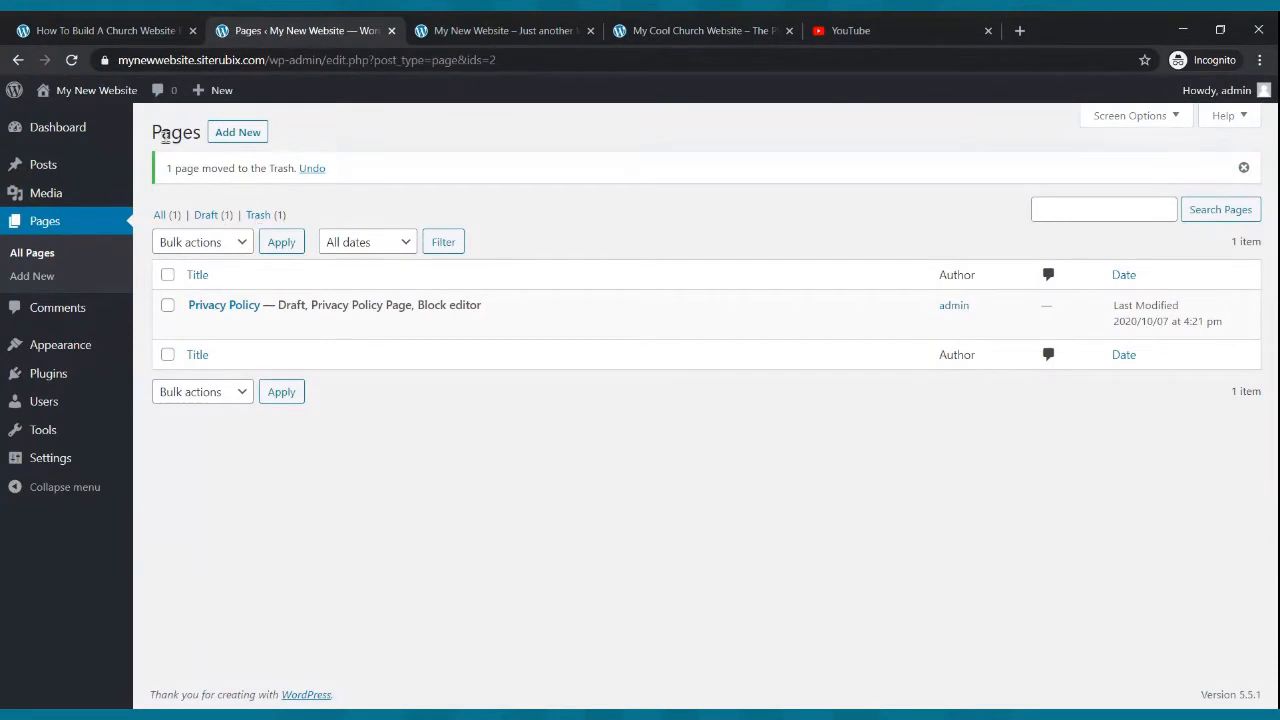
left_click(241, 137)
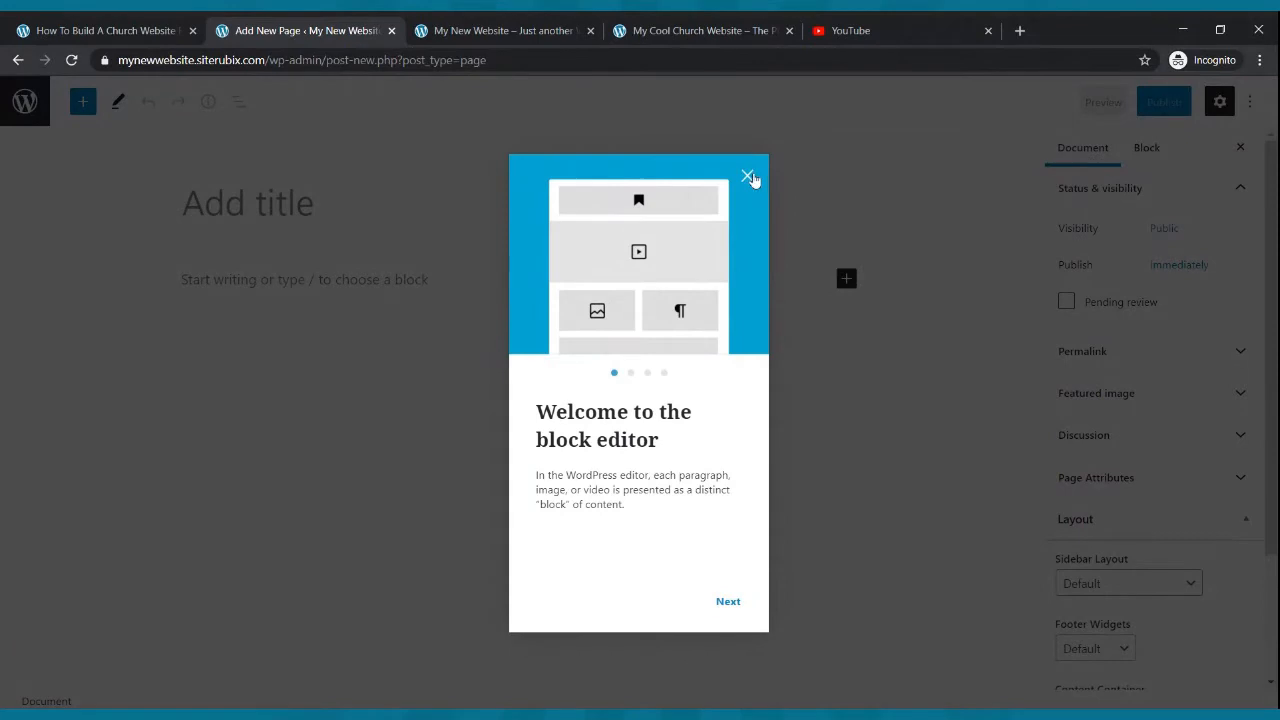
left_click(750, 175)
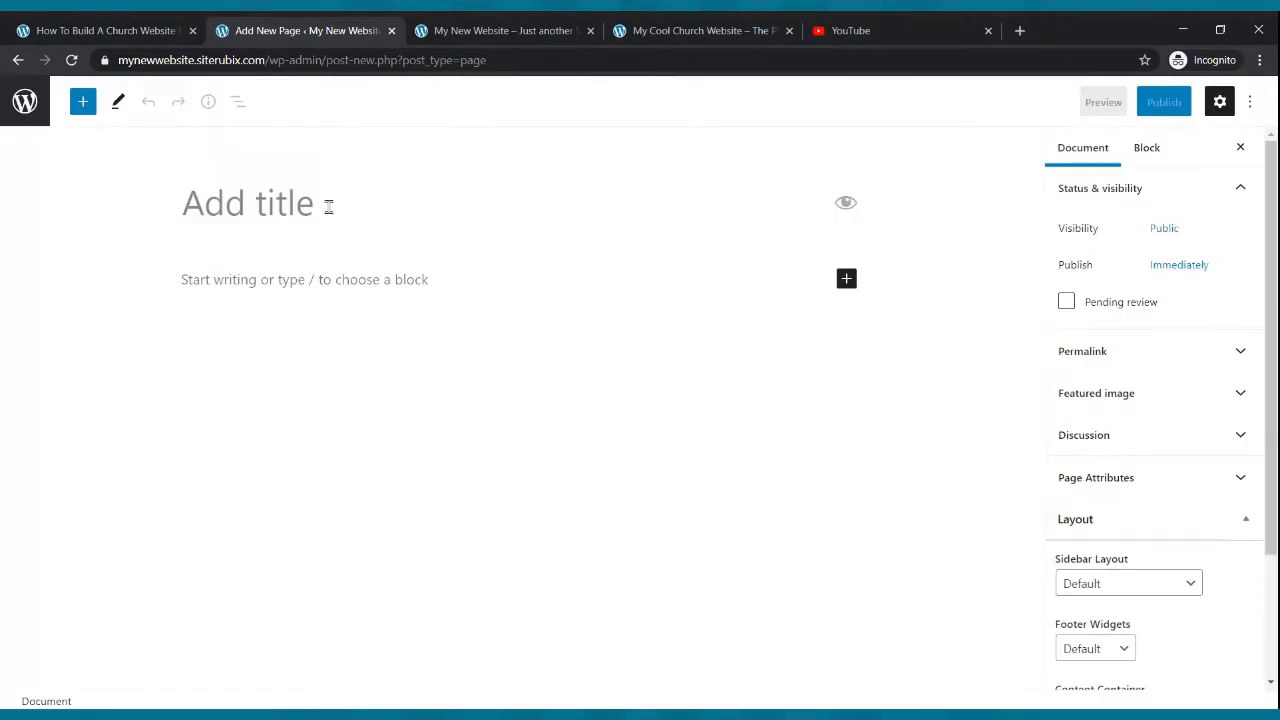
type("Home")
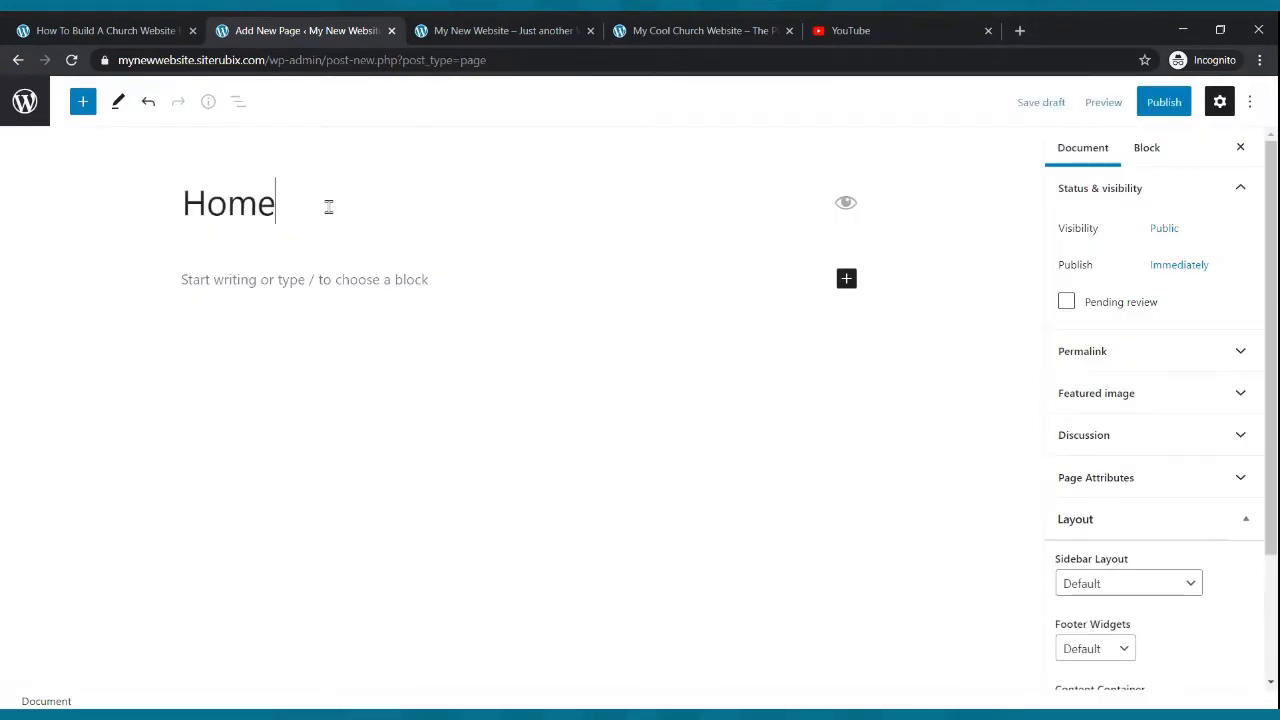
left_click(1166, 106)
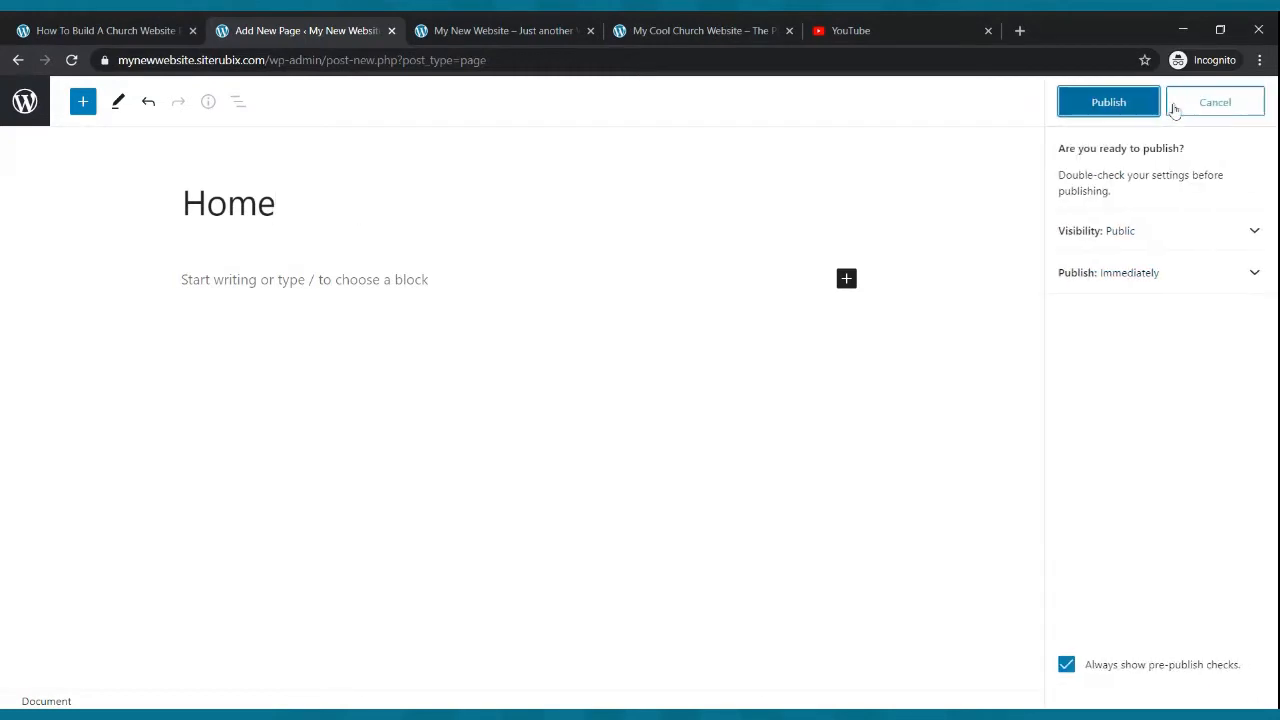
left_click(1112, 104)
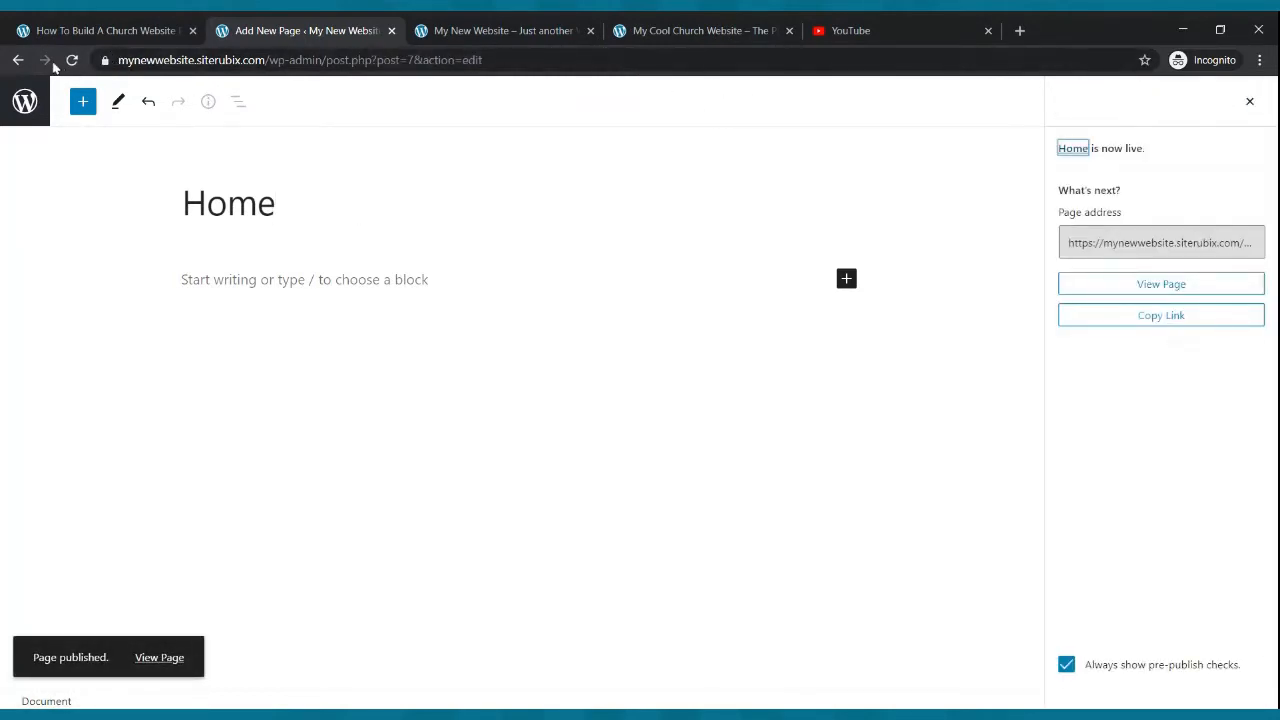
left_click(18, 60)
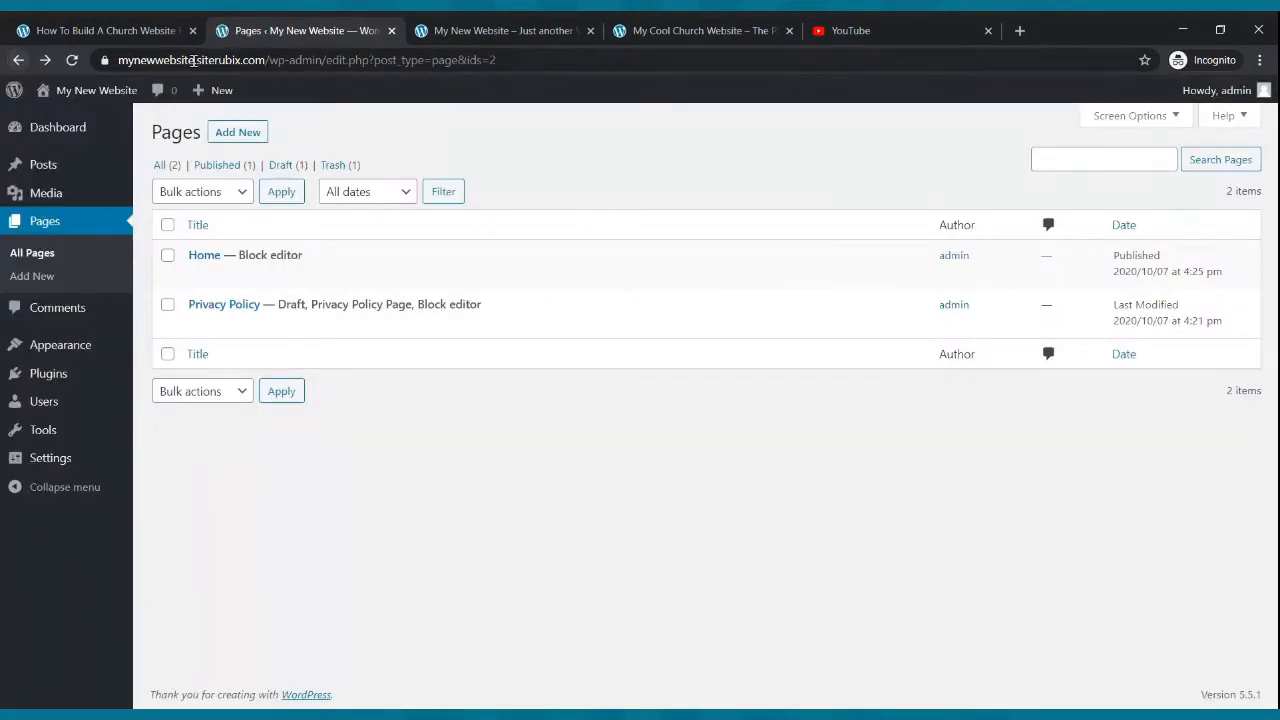
- Create and publish a new page titled Live Webcast
left_click(229, 135)
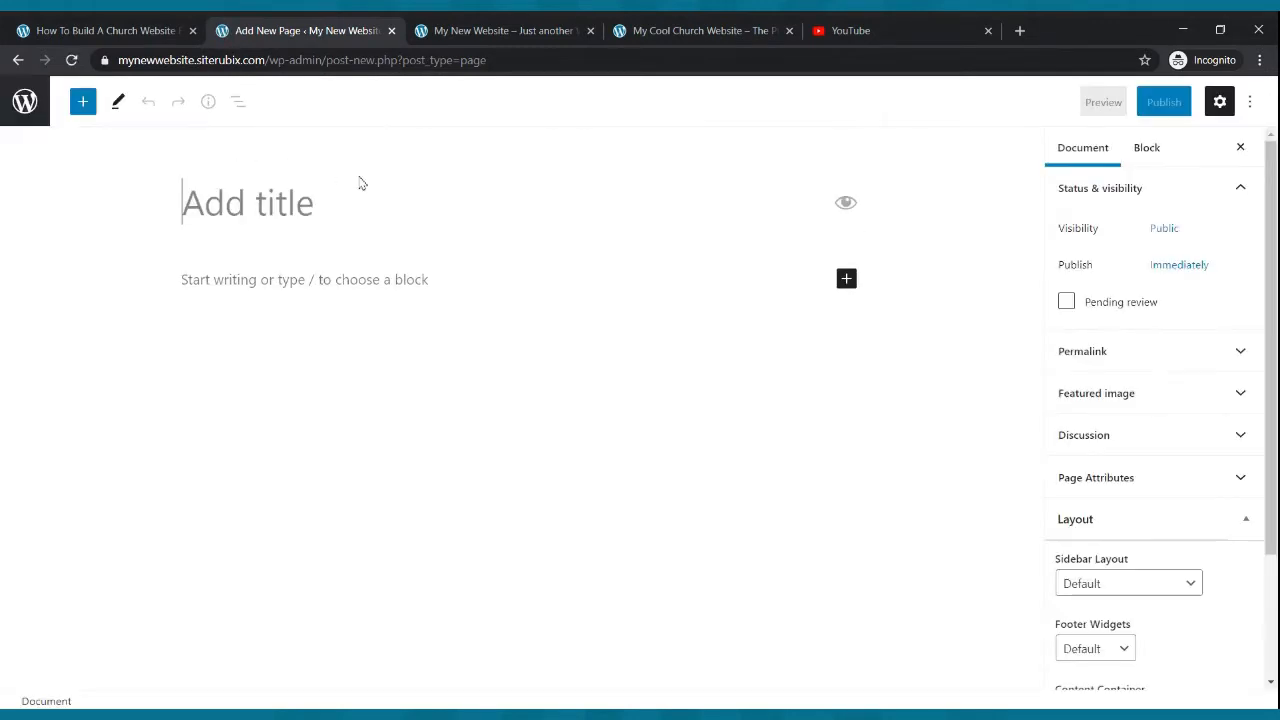
type("Liv")
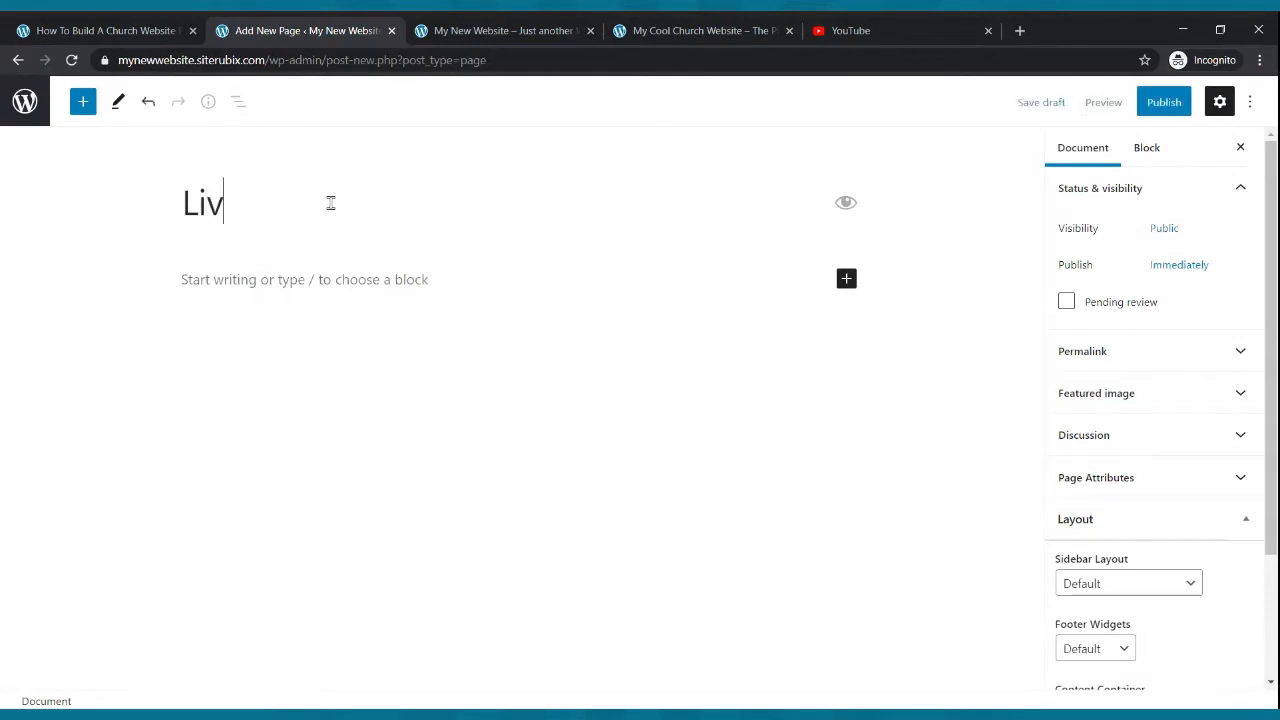
type("e Webcast")
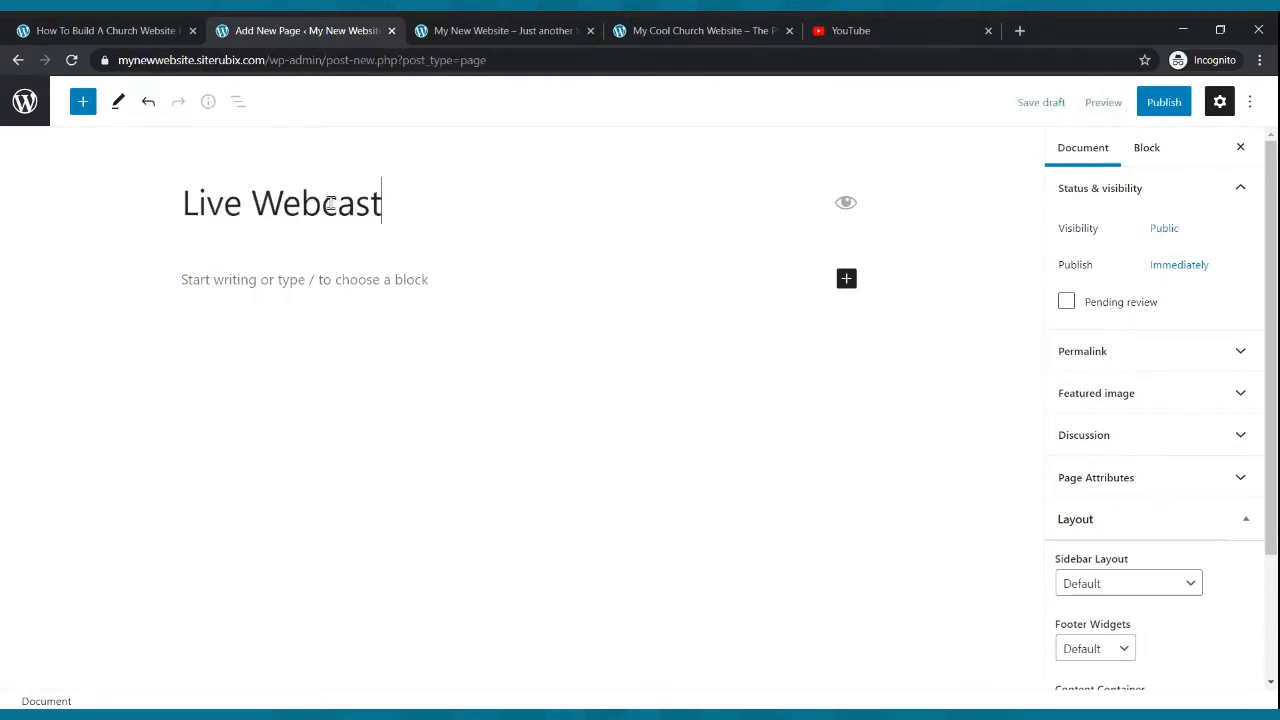
left_click(1166, 108)
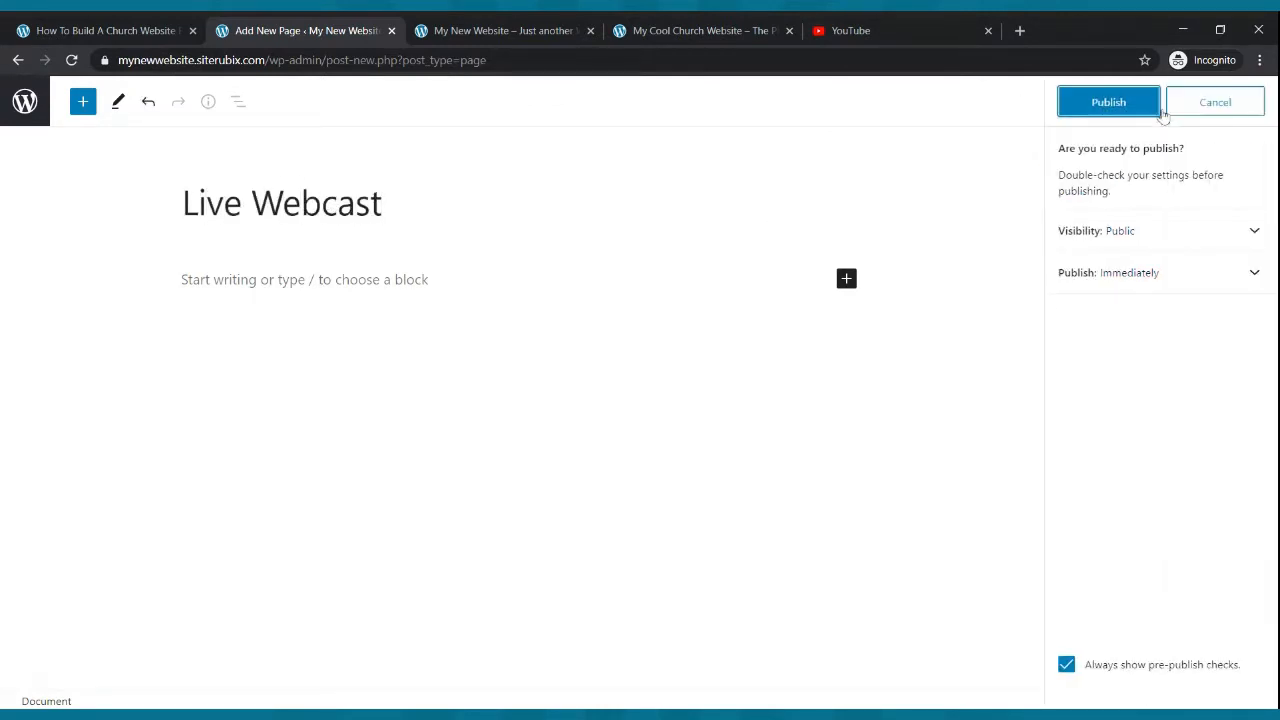
left_click(1115, 110)
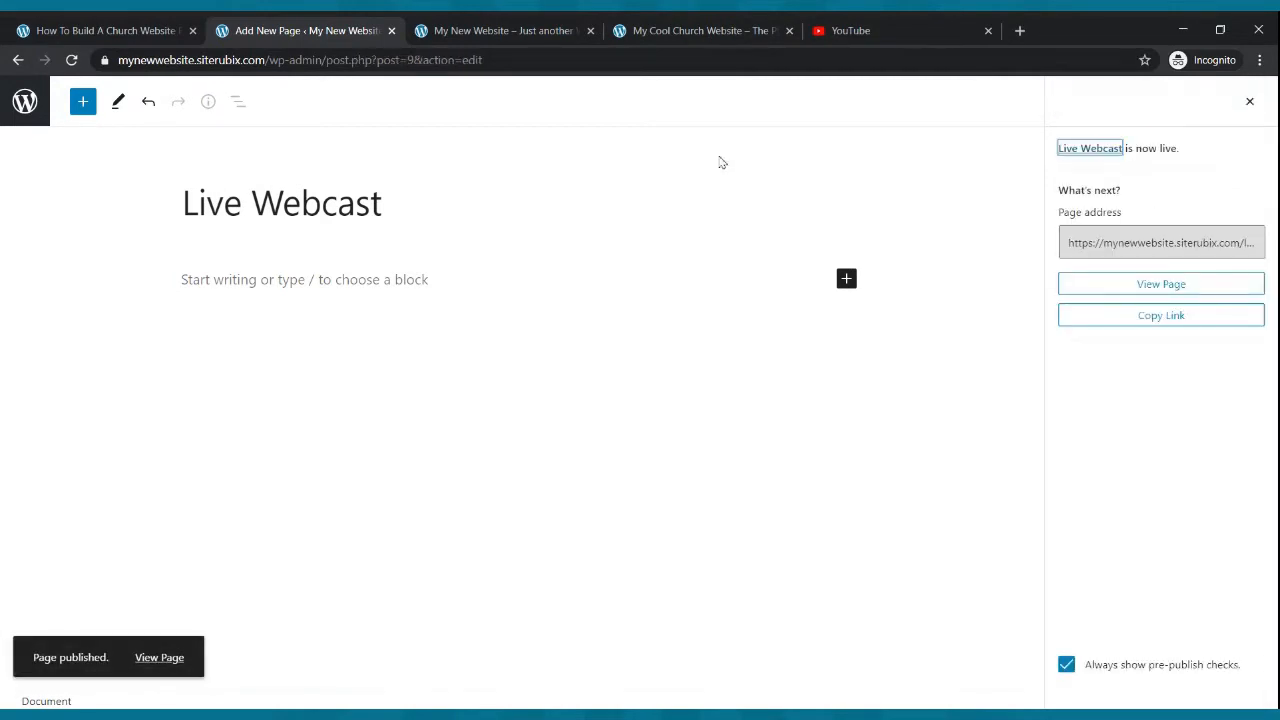
left_click(20, 62)
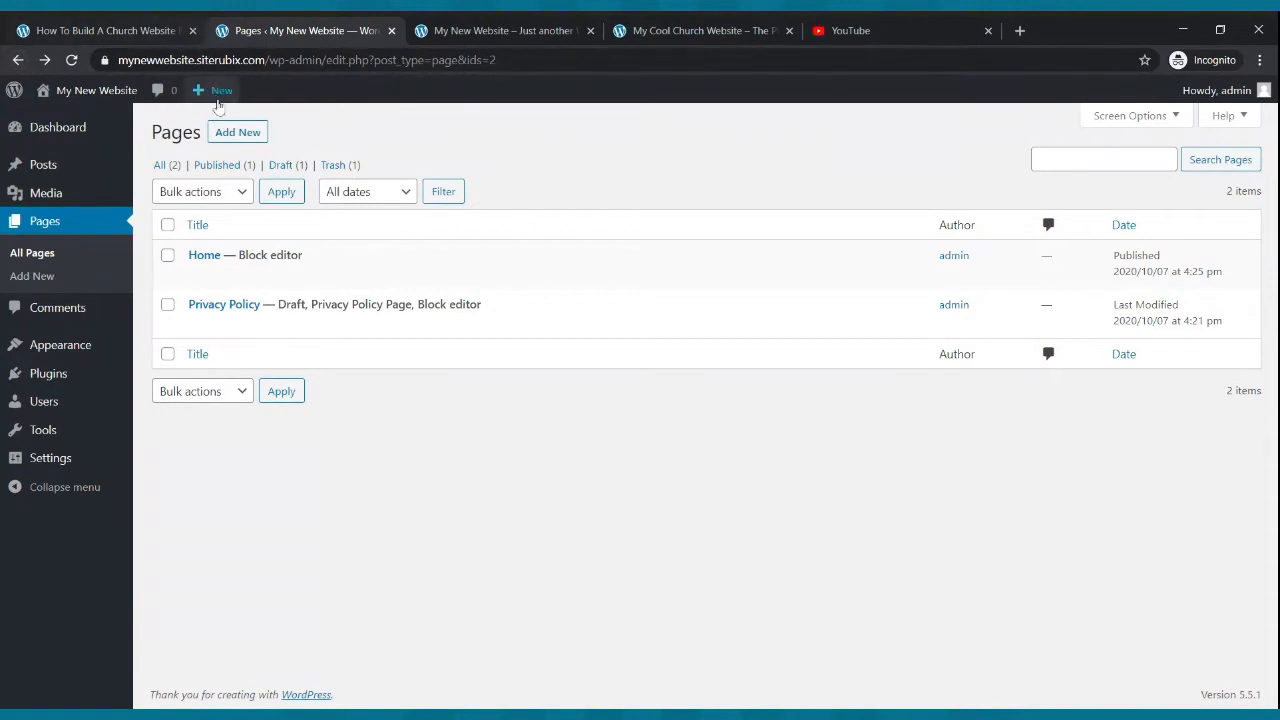
- Create and publish a new page titled Blog
left_click(235, 132)
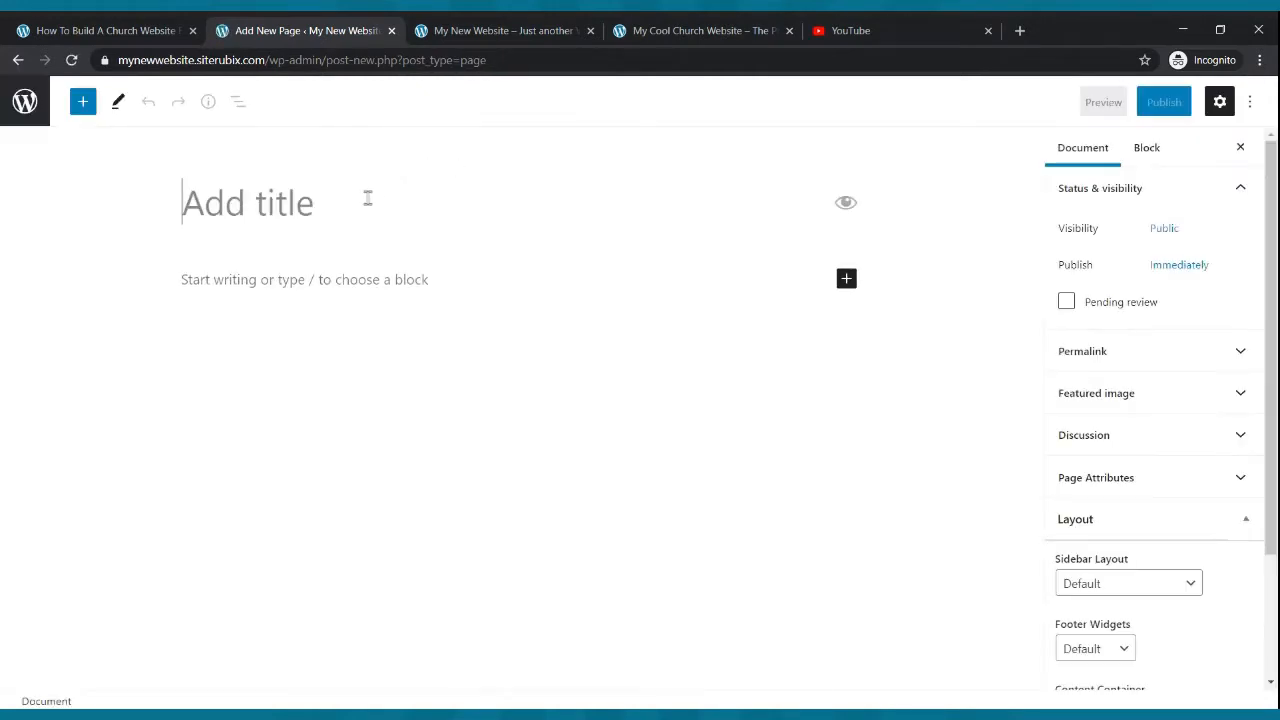
left_click(367, 198)
type("b")
key("BackSpace")
type("Bl")
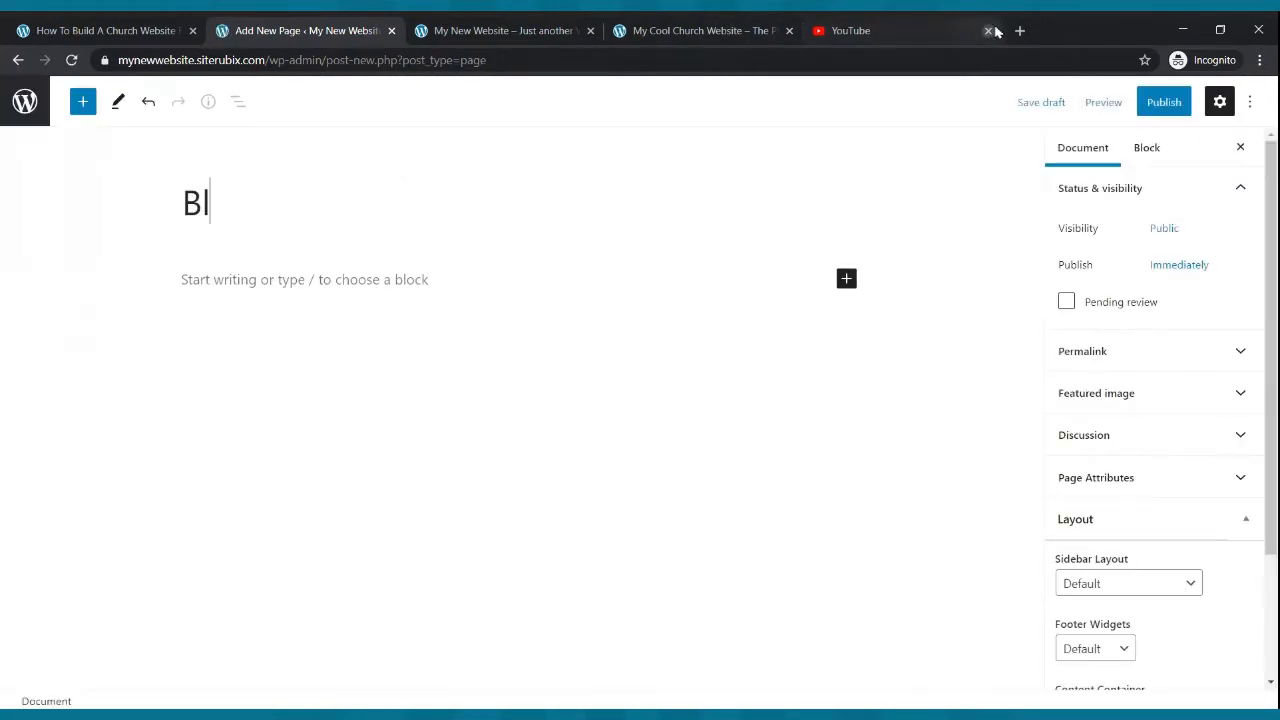
type("og")
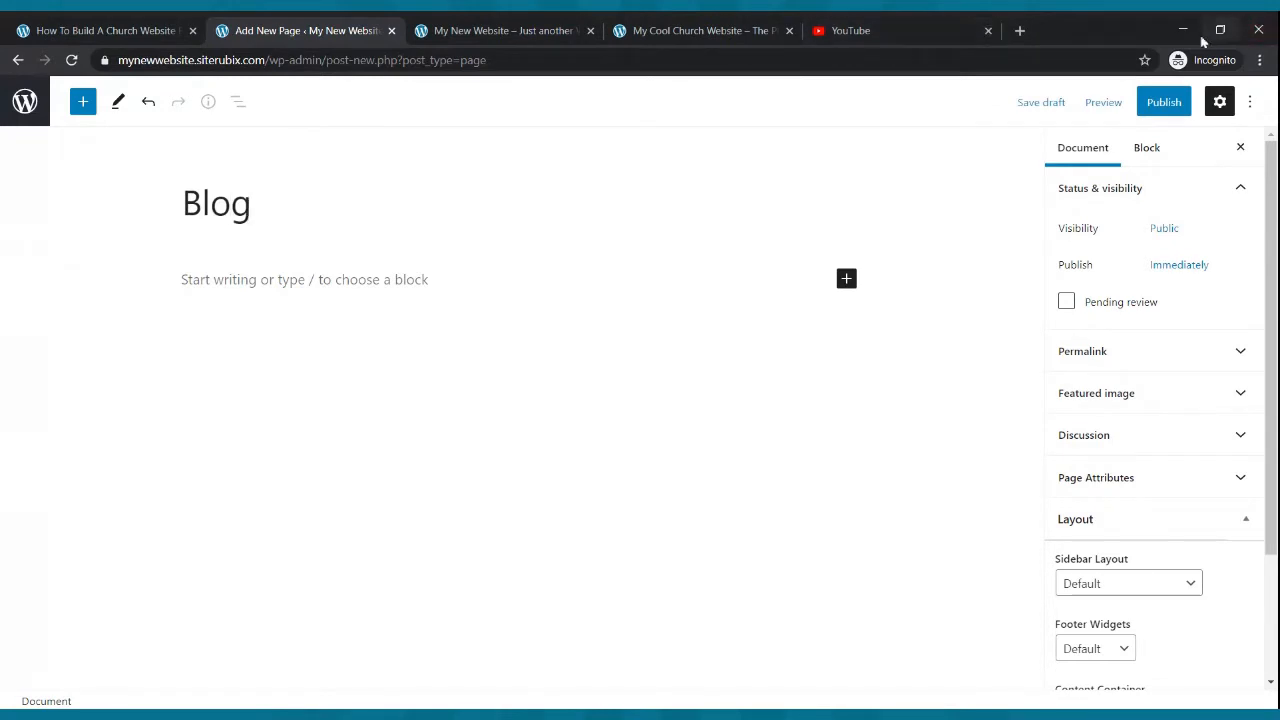
left_click(1170, 98)
left_click(1137, 103)
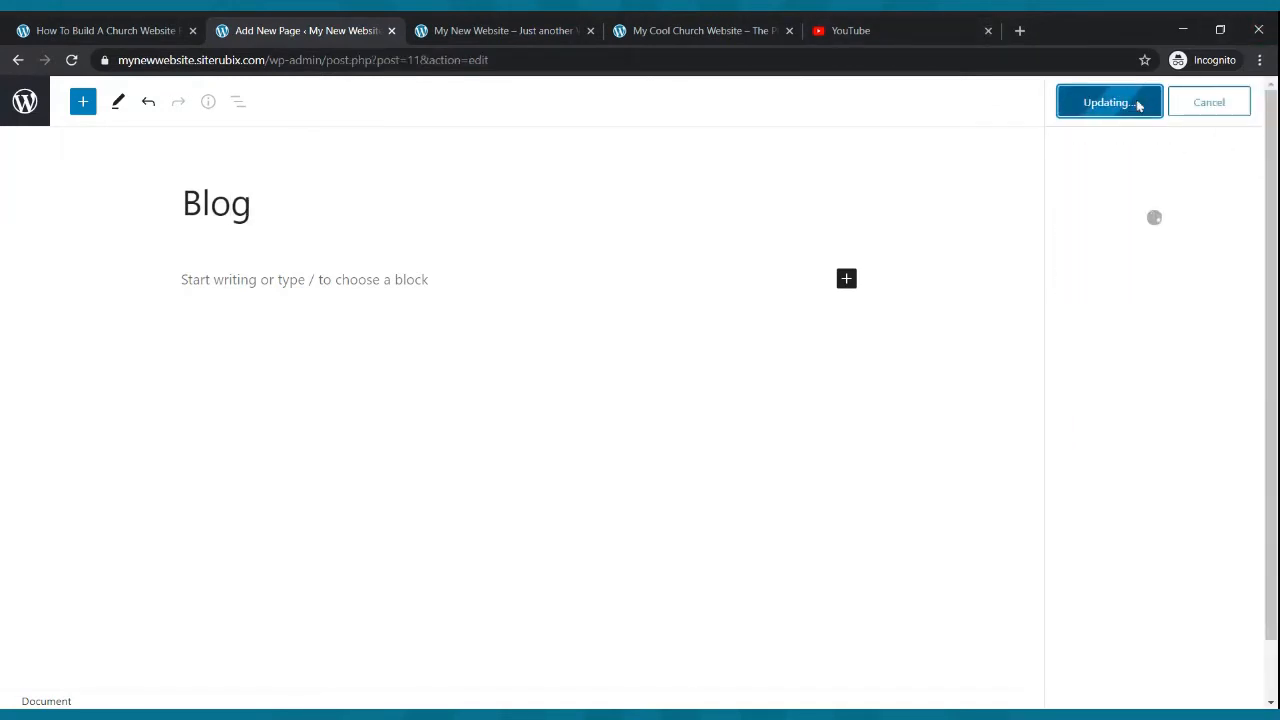
left_click(17, 61)
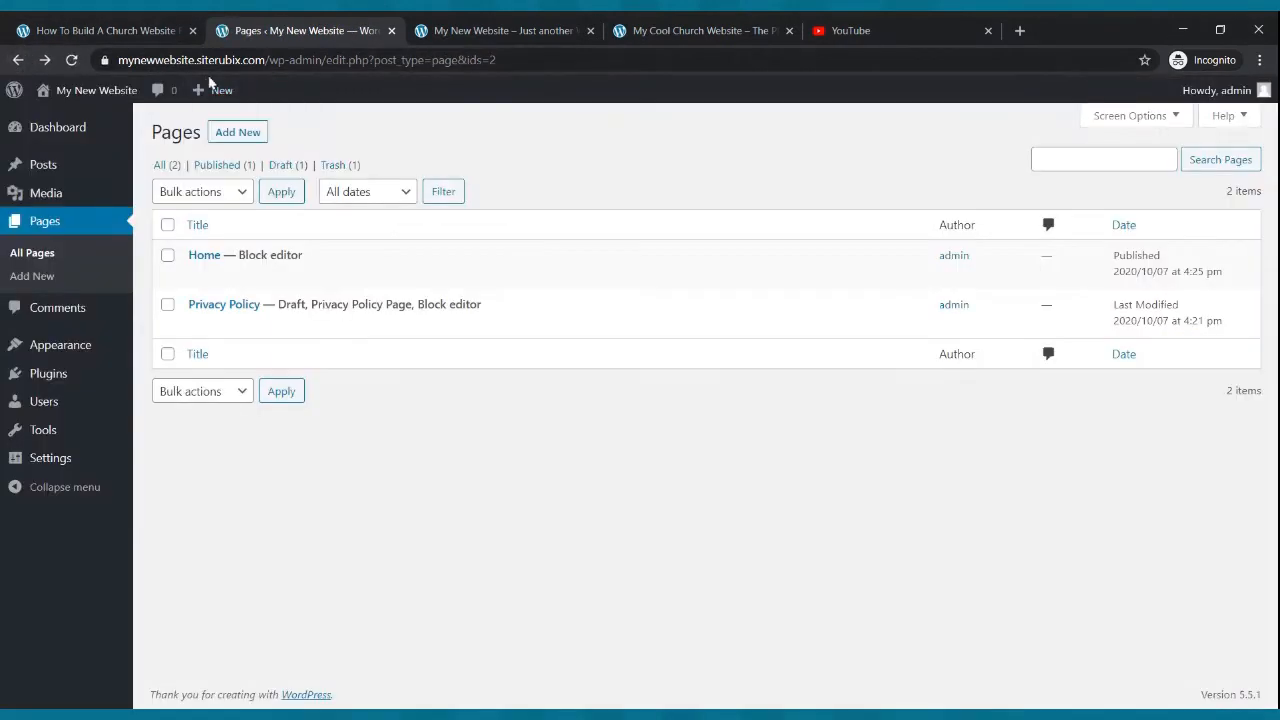
- Create and publish a new page titled Small Groups
left_click(237, 138)
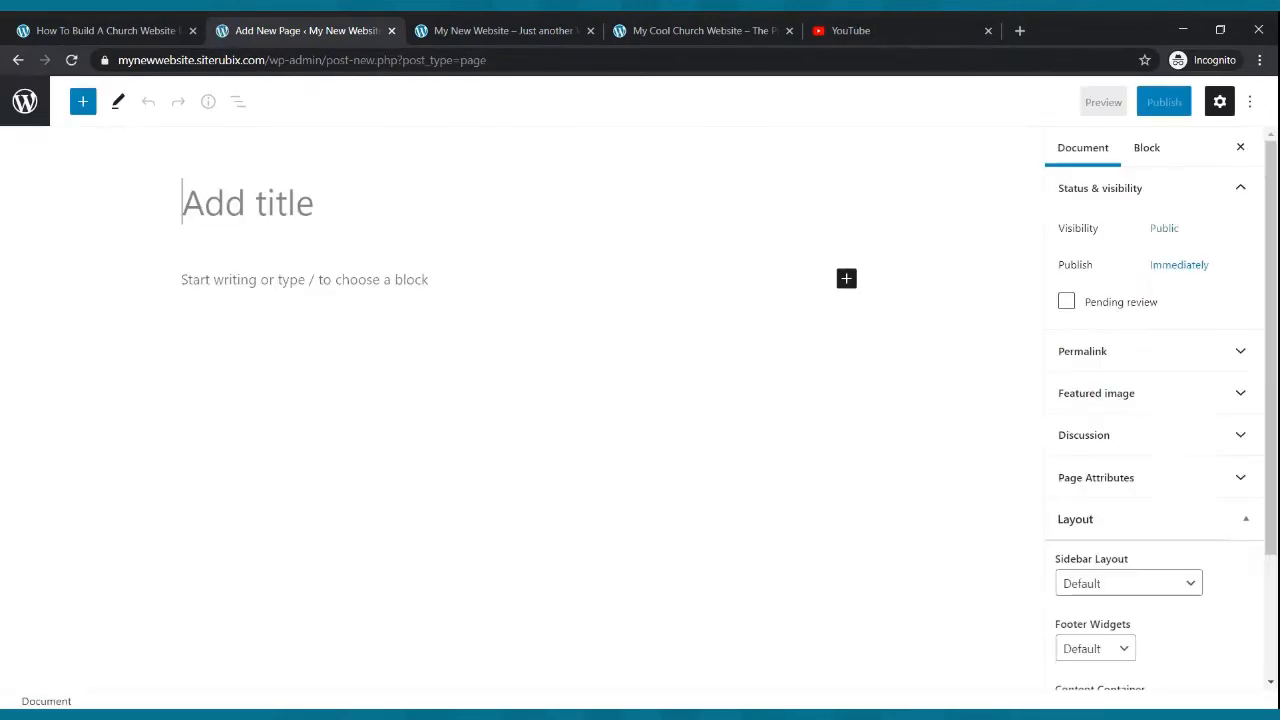
type("S")
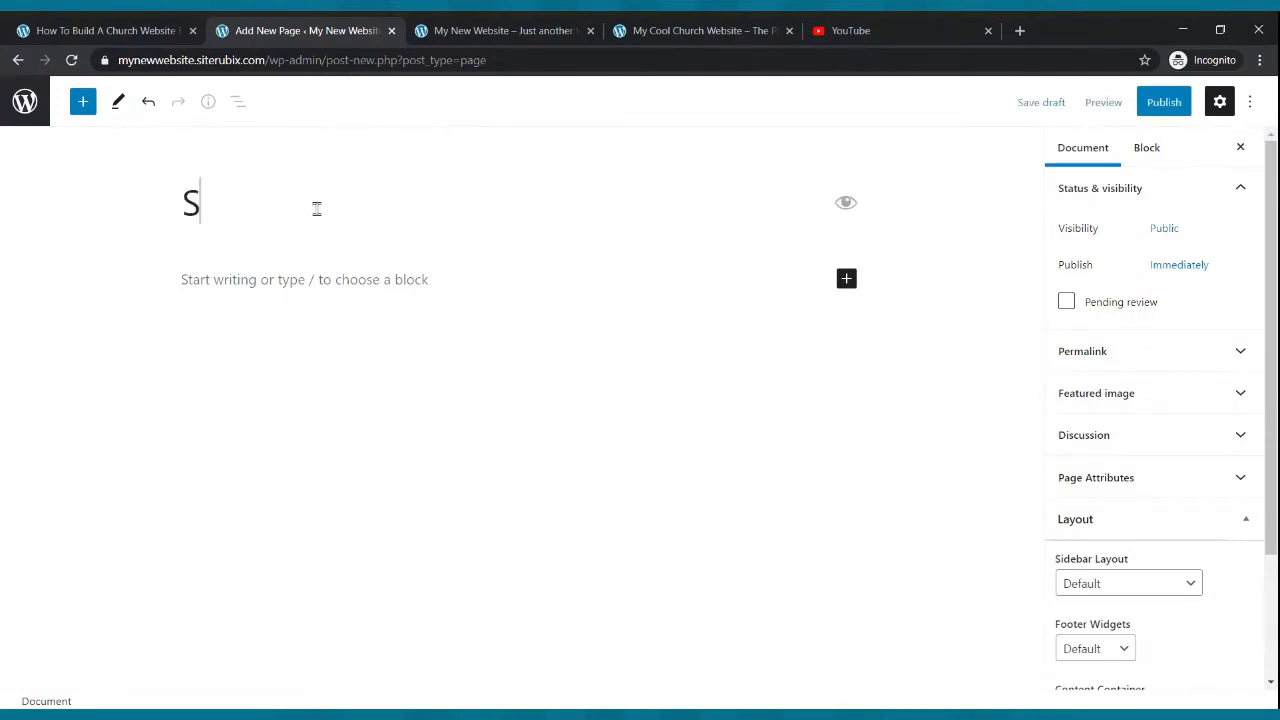
type("mall Groups")
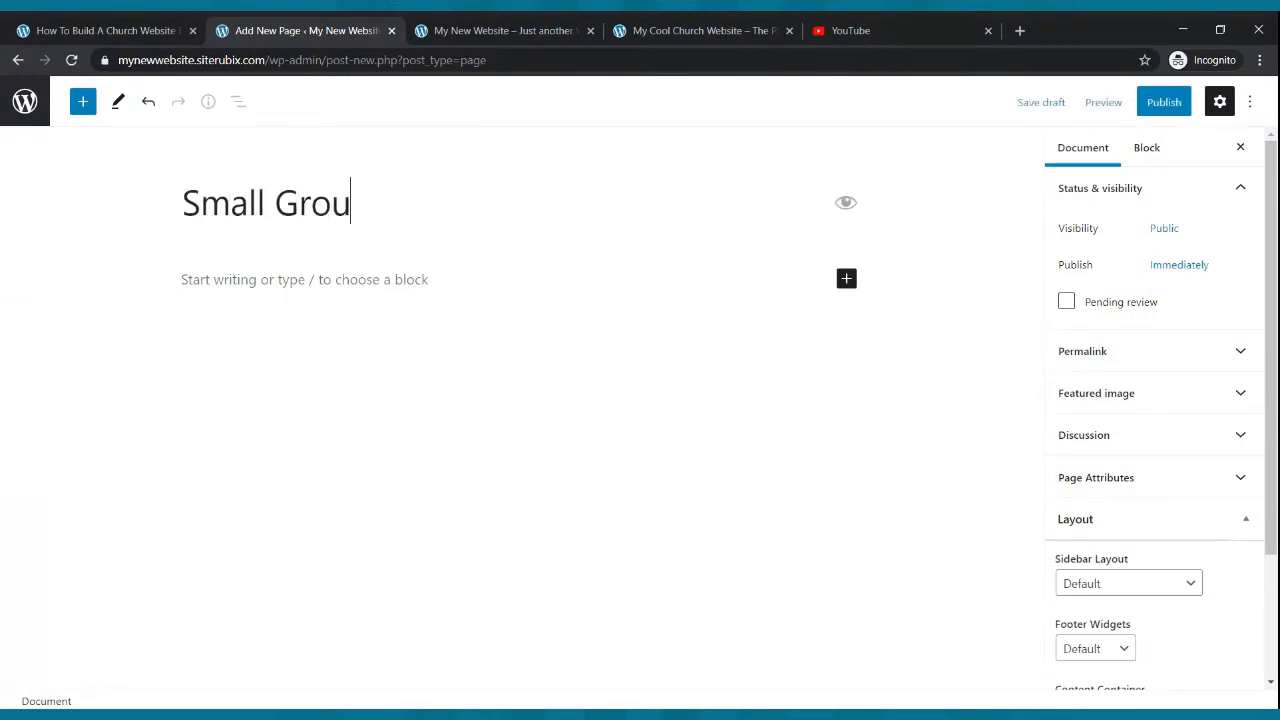
left_click(1142, 106)
left_click(1141, 107)
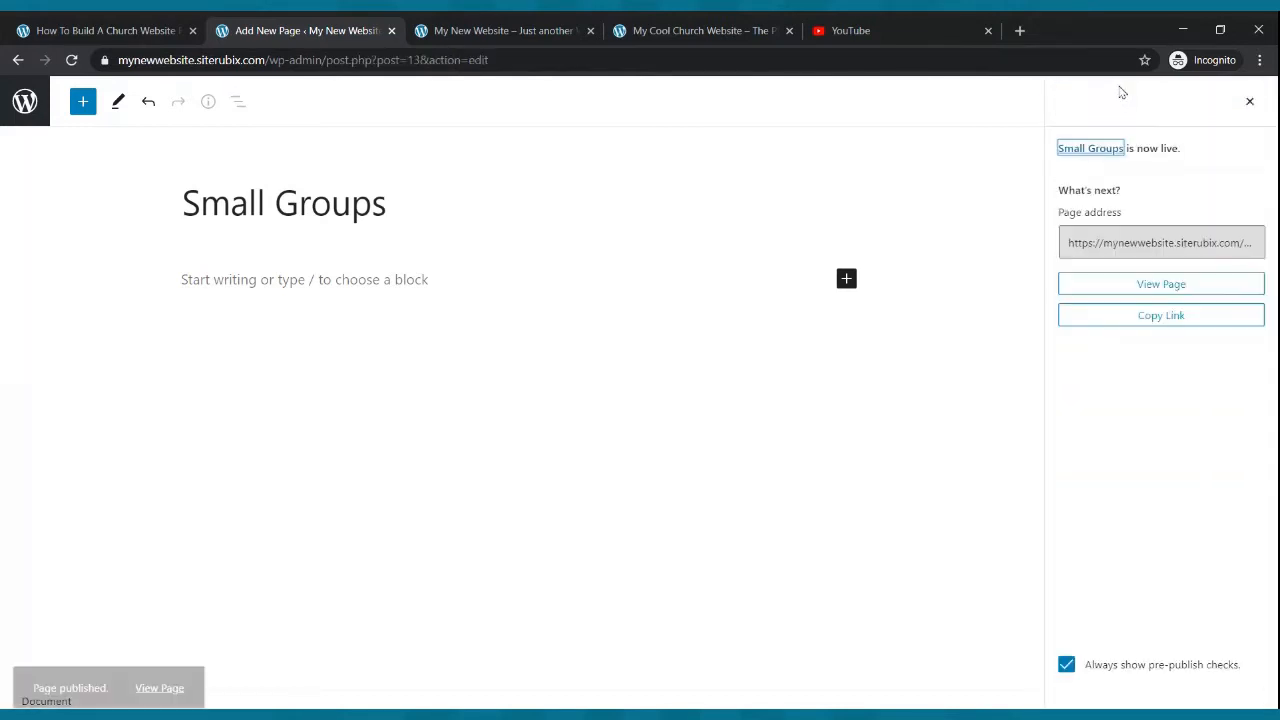
left_click(18, 61)
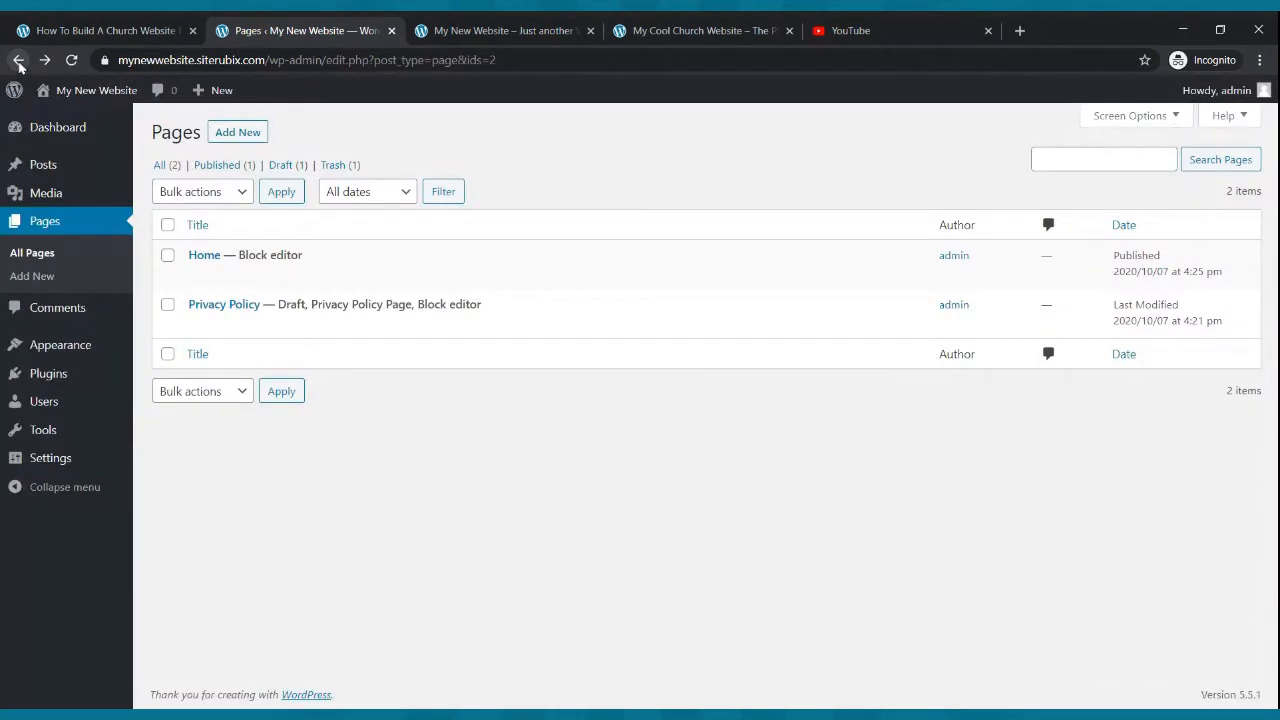
- Create and publish a new page titled Podcast
left_click(249, 141)
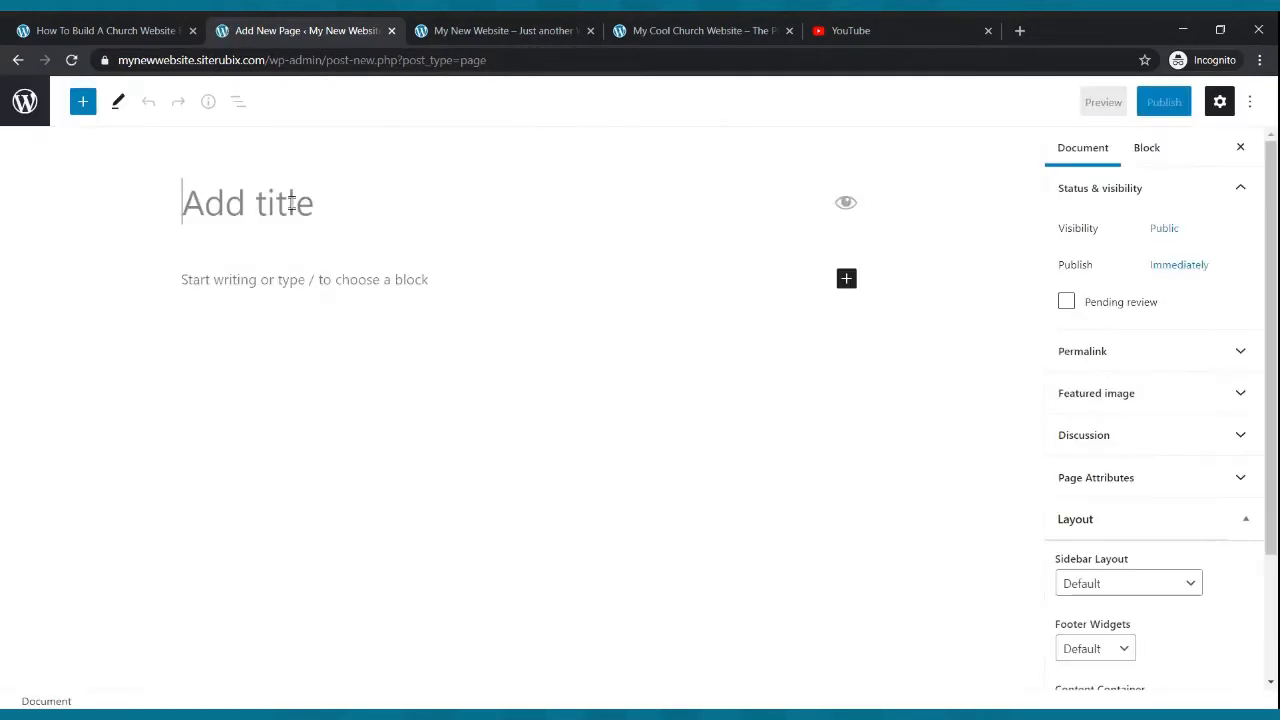
type("Podcast")
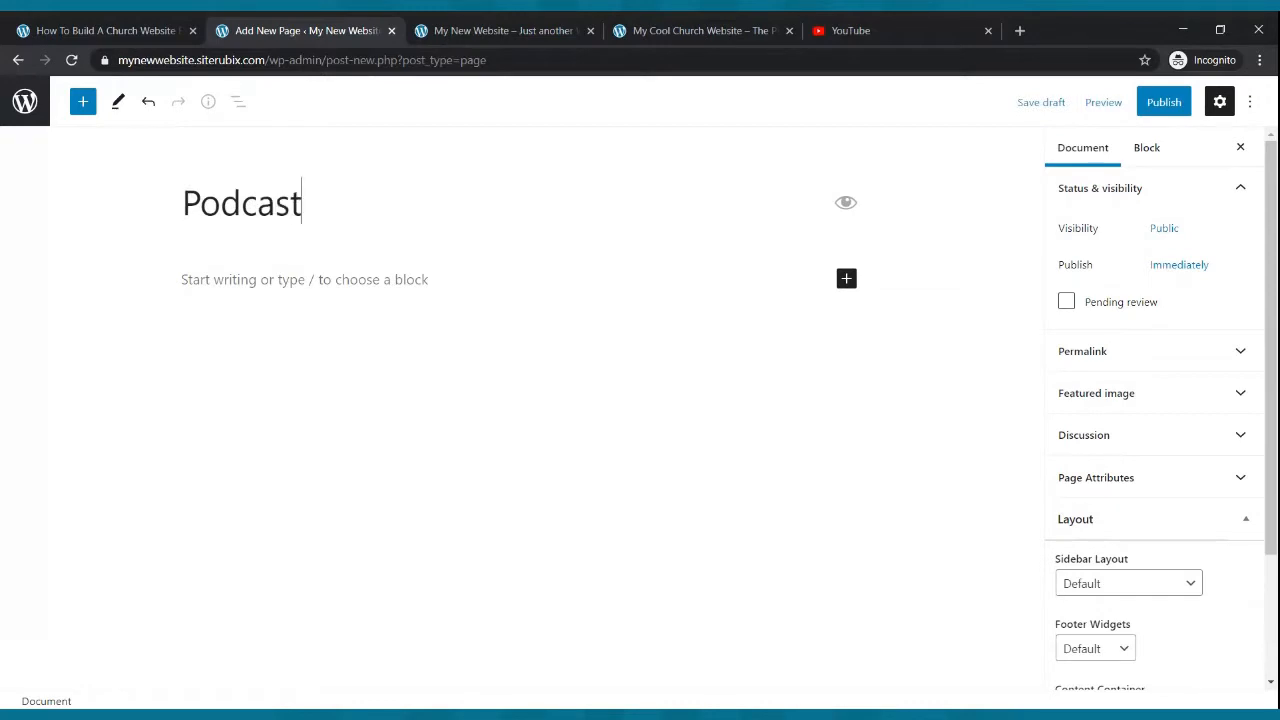
left_click(1164, 103)
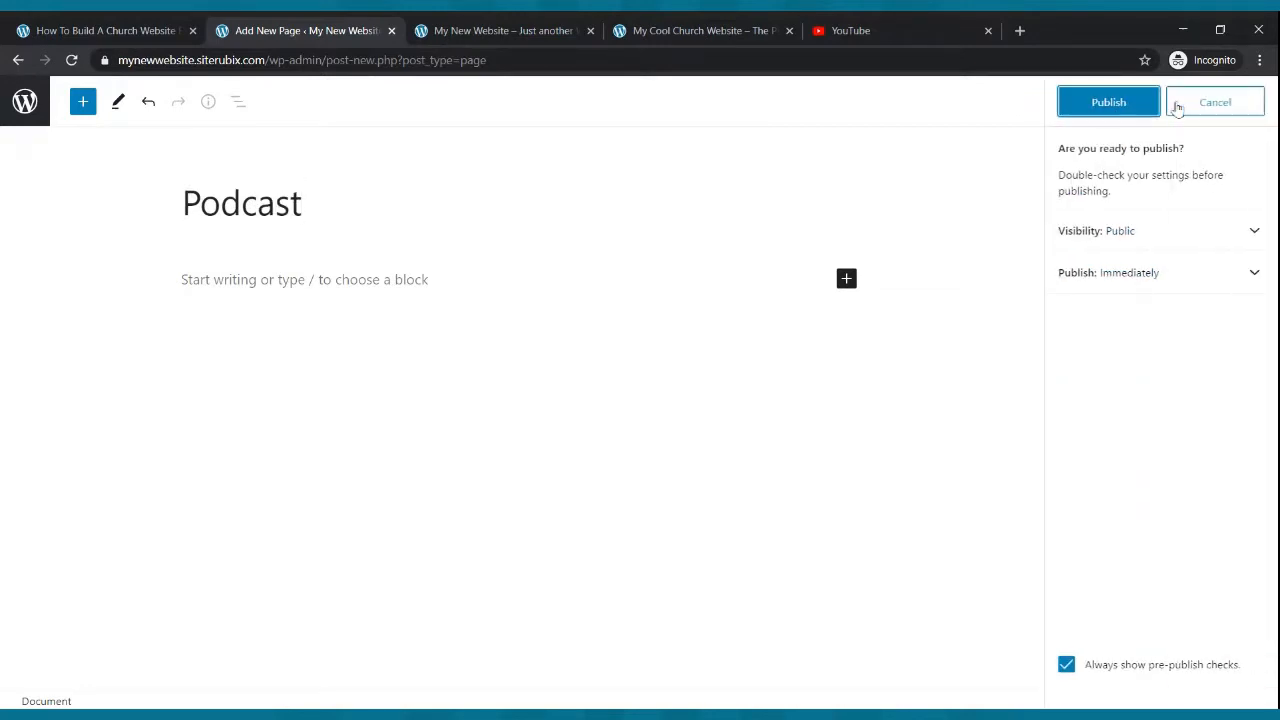
left_click(1135, 104)
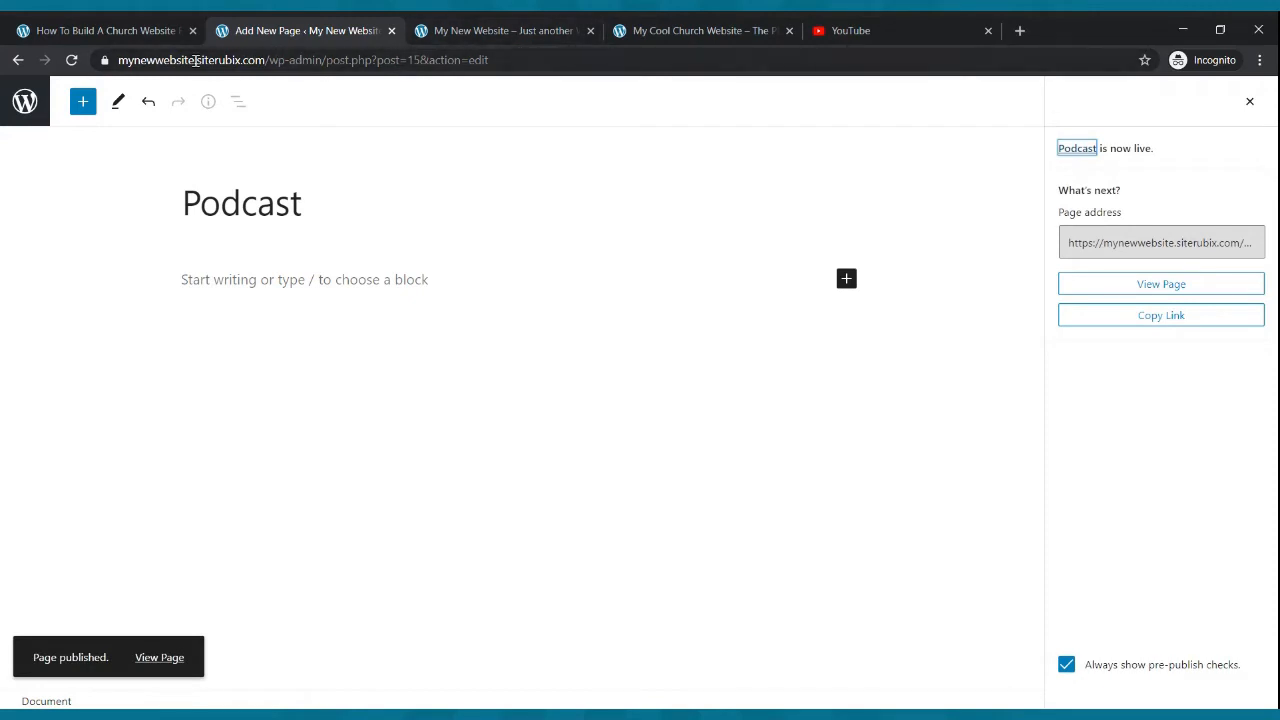
left_click(18, 60)
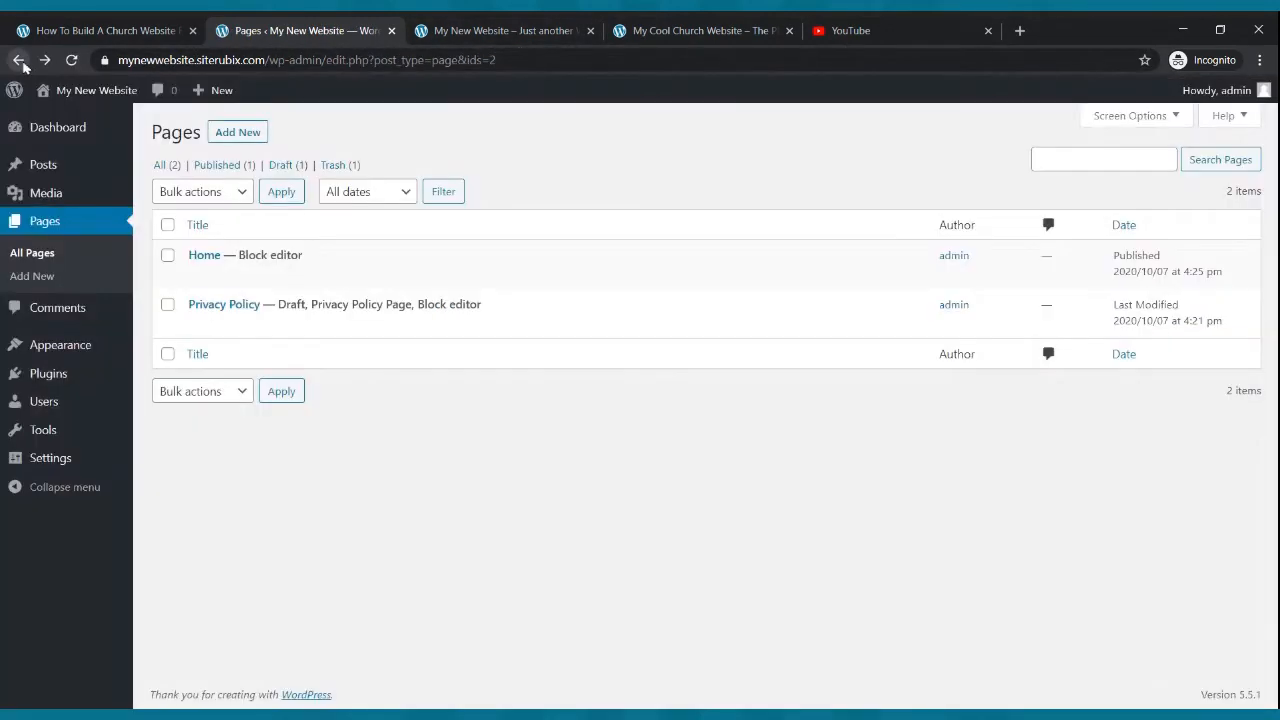
- Create and publish a new page titled Contact Us, then reopen the full pages list
left_click(250, 134)
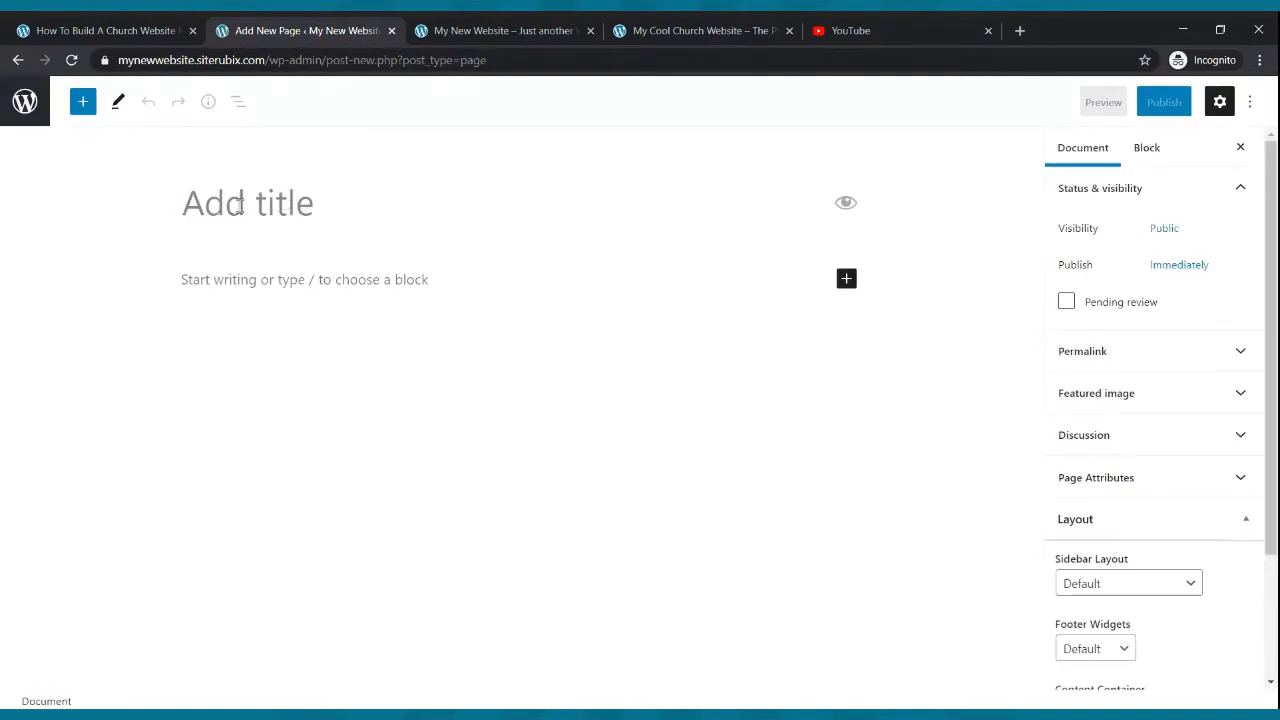
type("Conta")
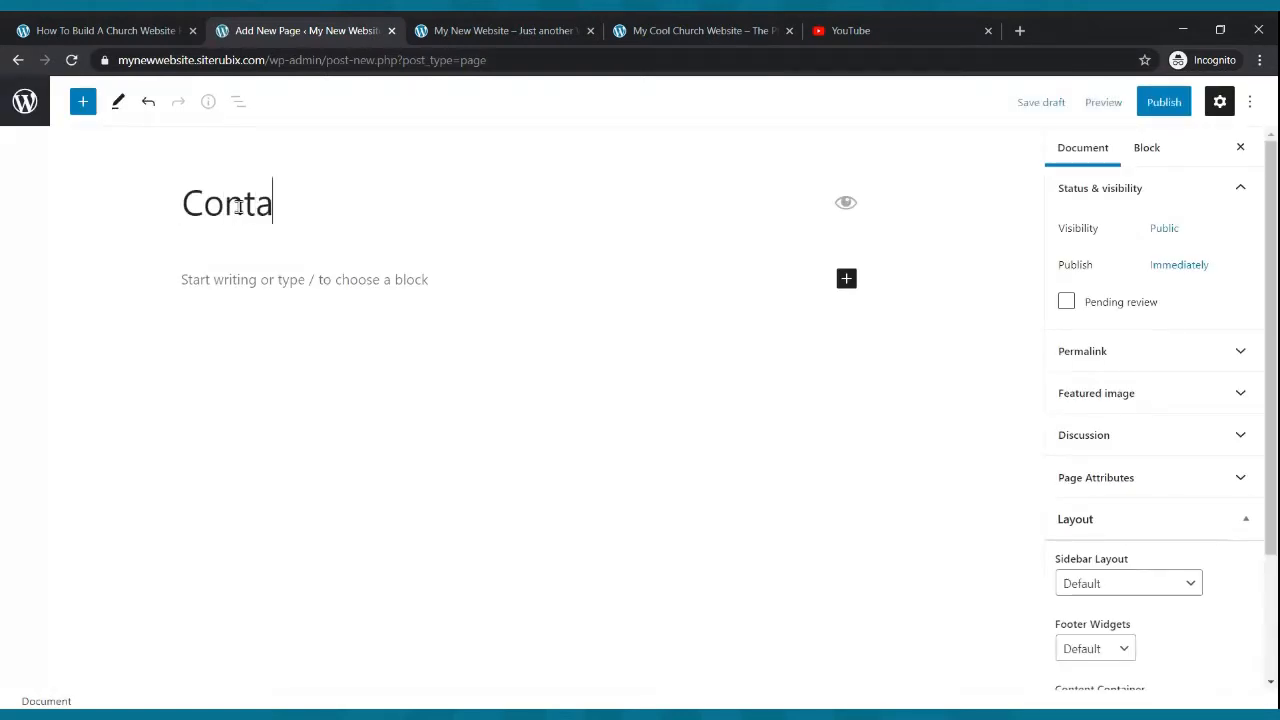
type("ct Us")
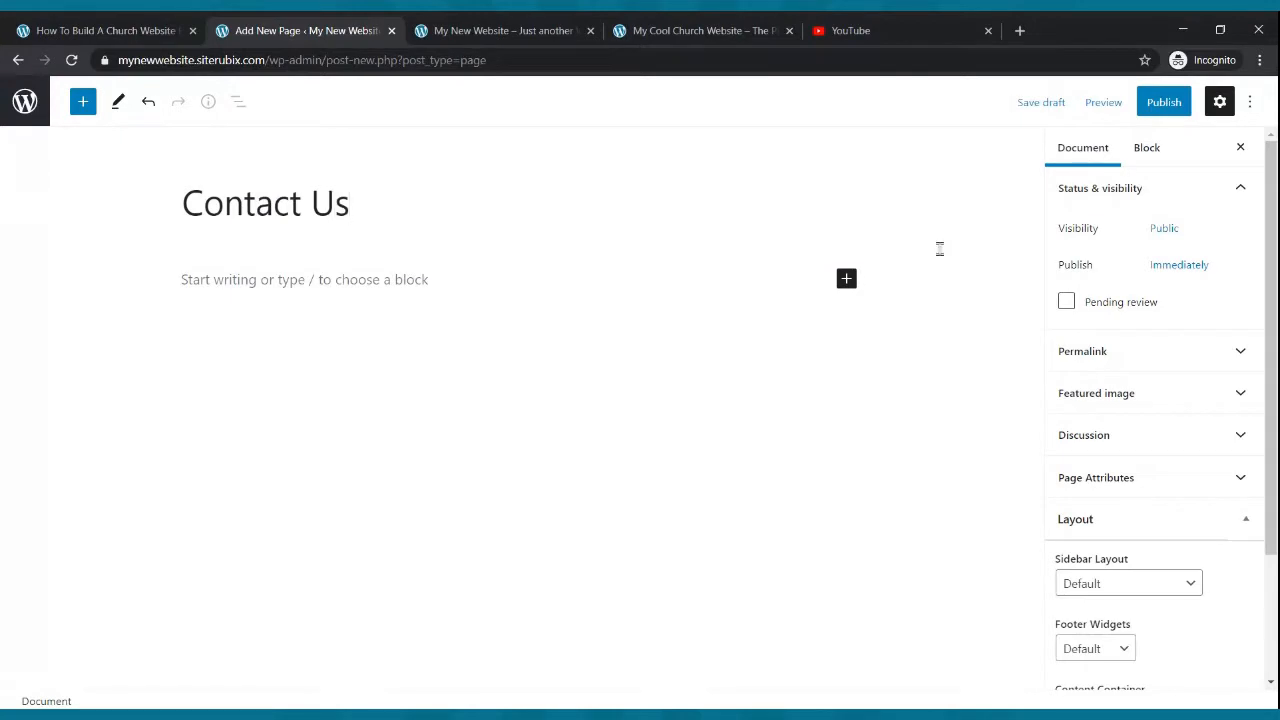
left_click(1184, 114)
left_click(1120, 114)
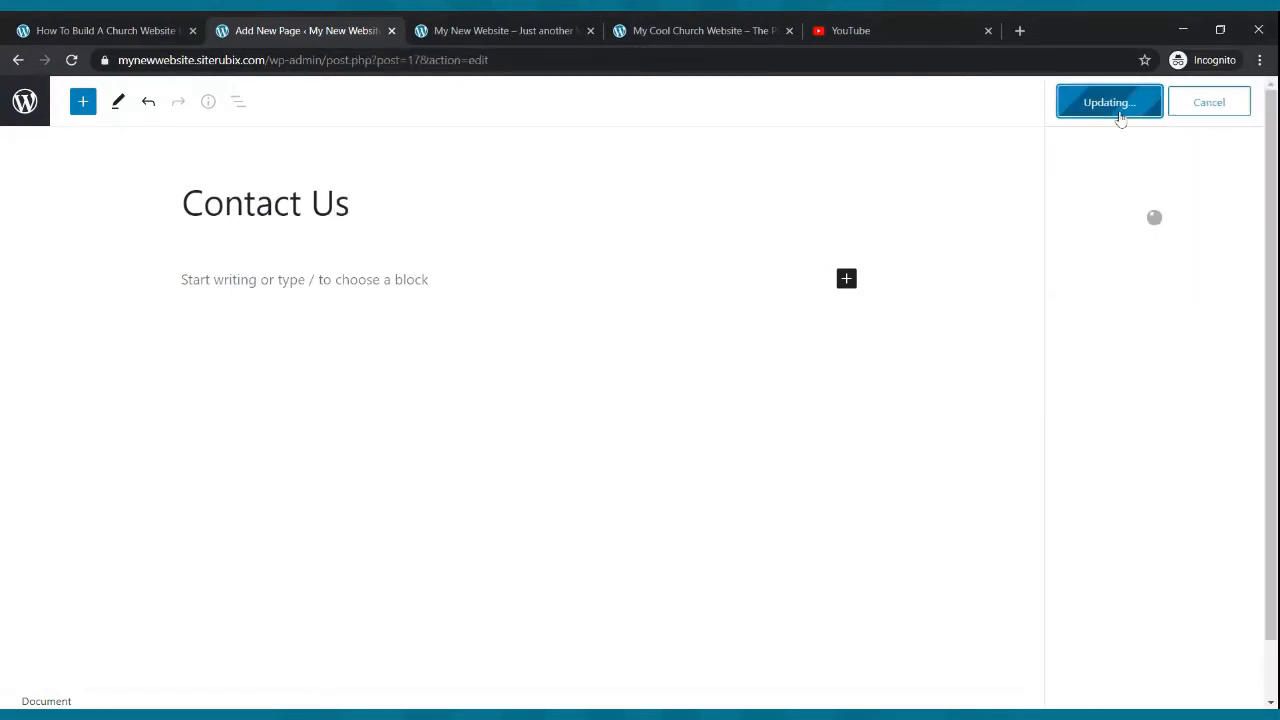
left_click(18, 62)
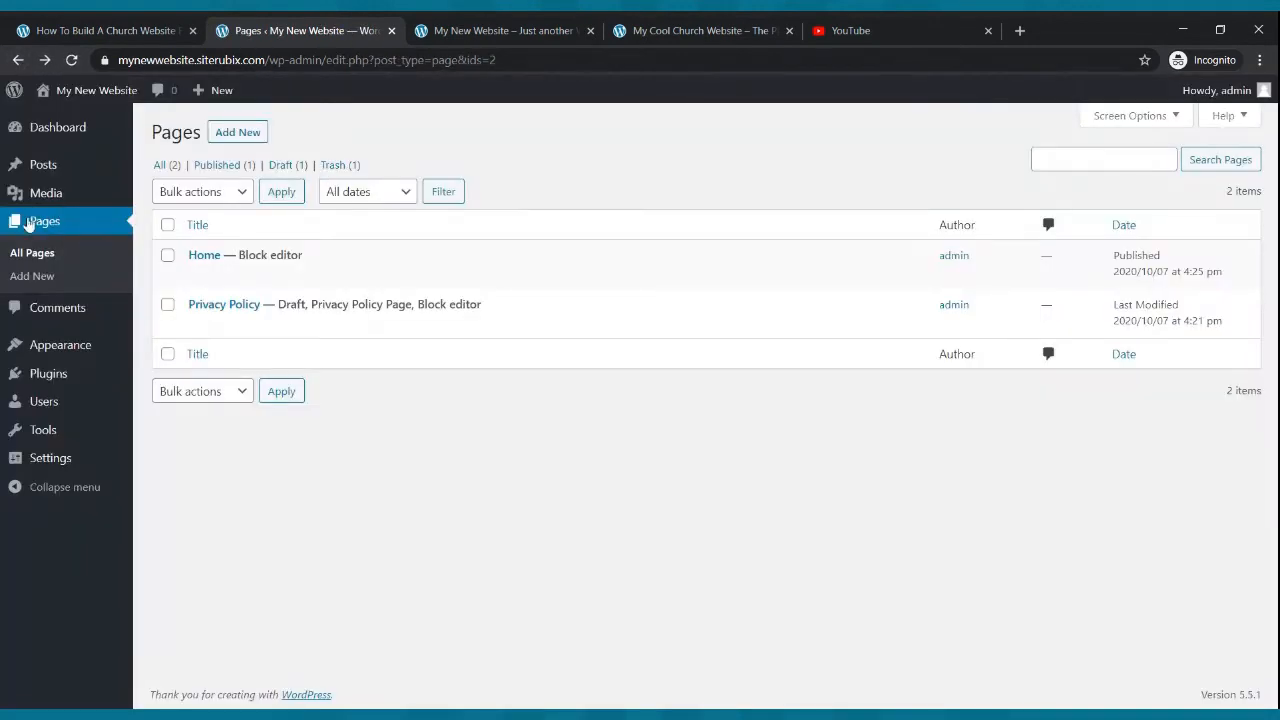
left_click(40, 224)
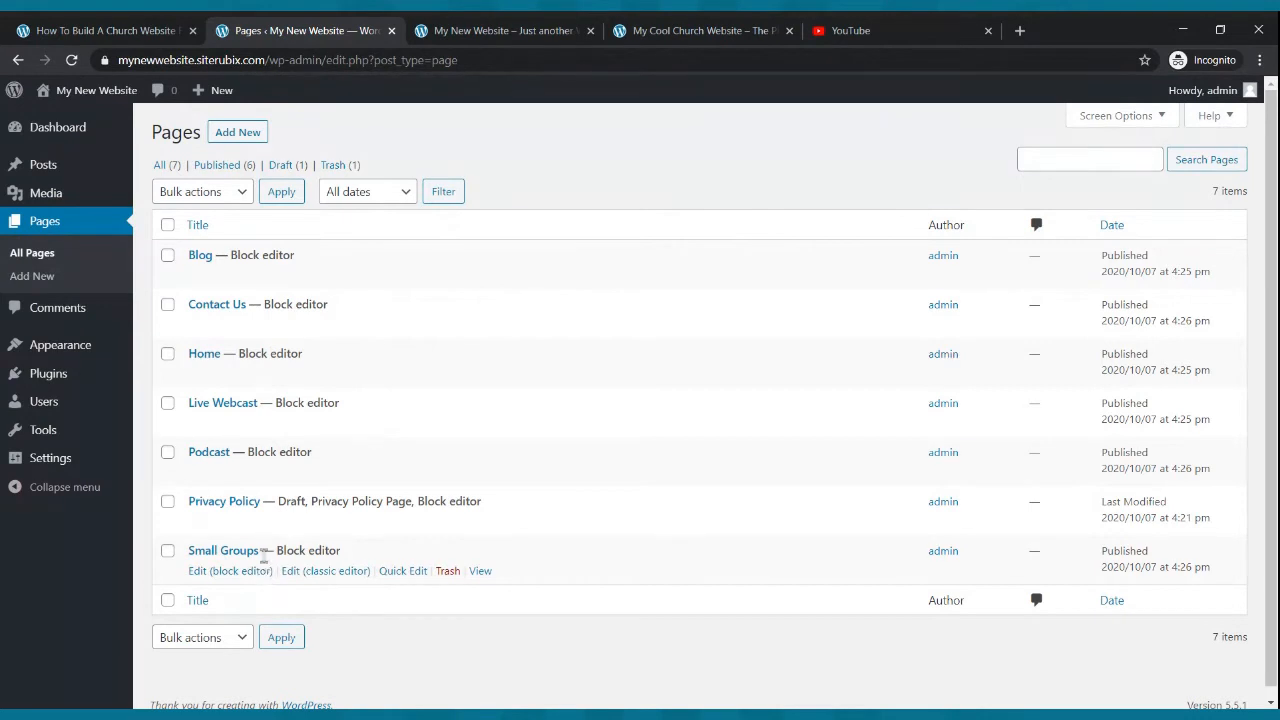
mouse_move(72, 347)
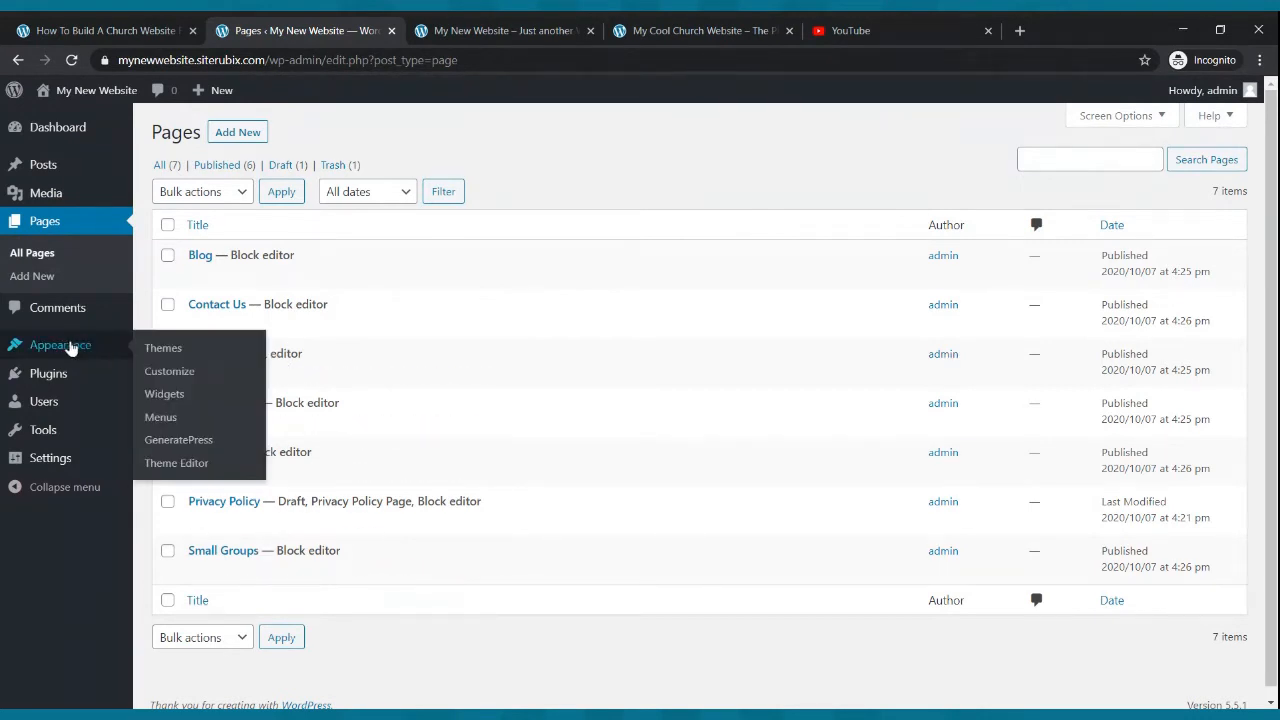
- Open the menu editor, remove the duplicate Home page item from Menu 1, and create the menu
left_click(68, 346)
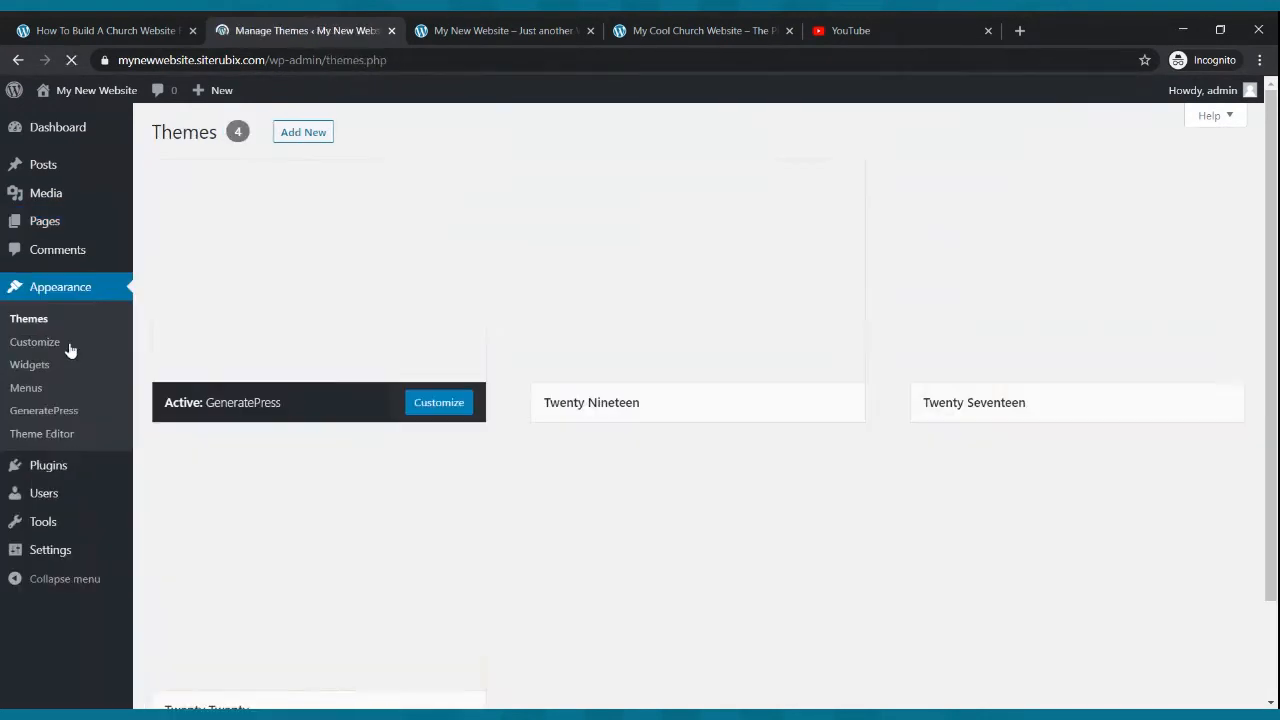
left_click(30, 394)
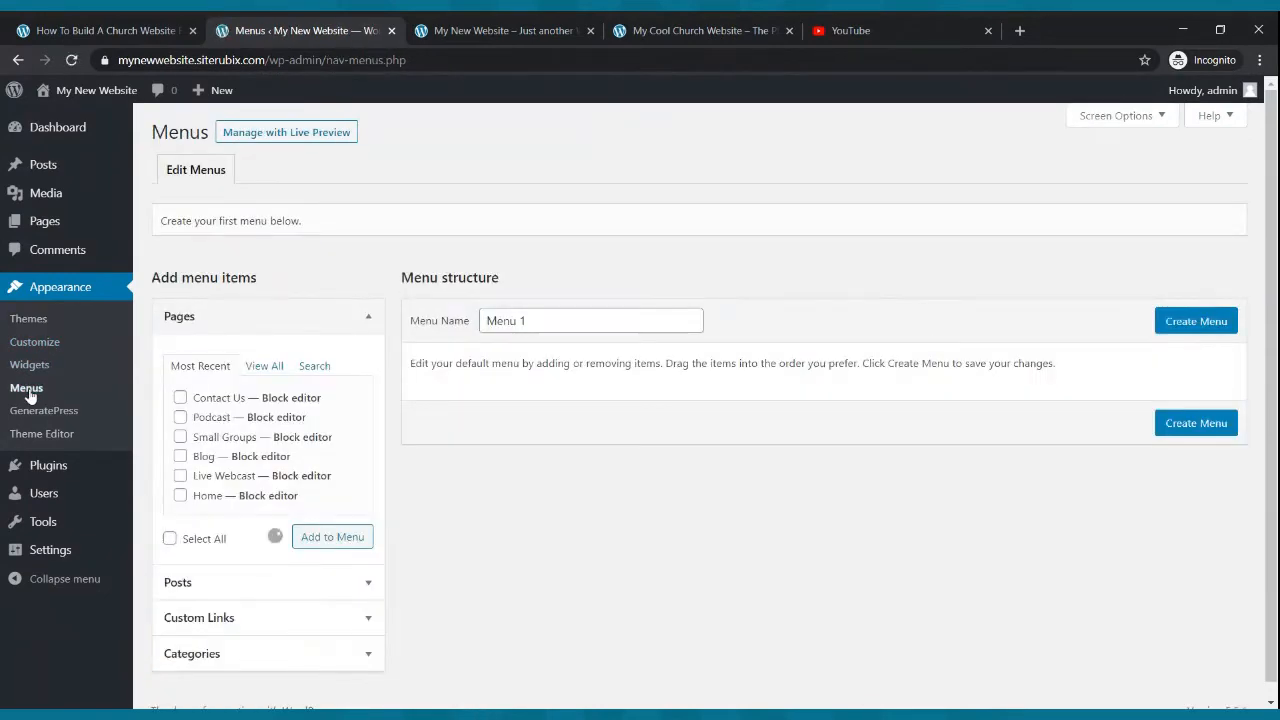
scroll(552, 392, "down", 1)
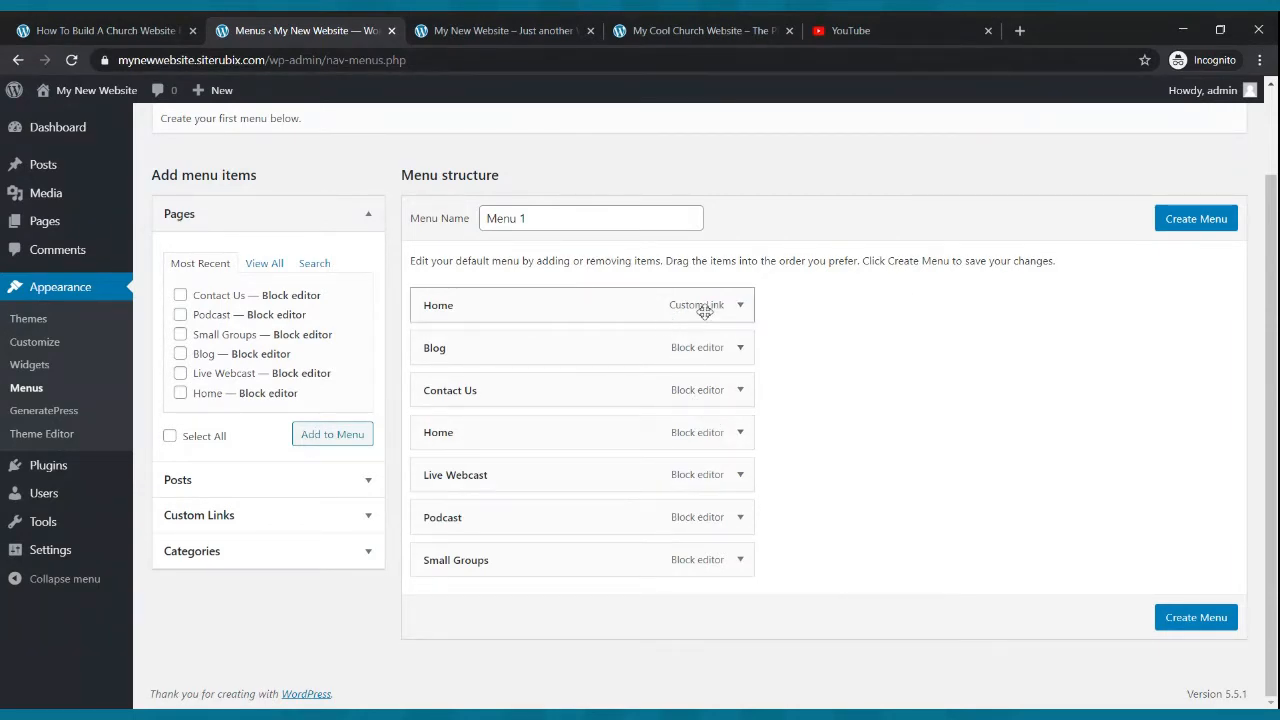
left_click(742, 476)
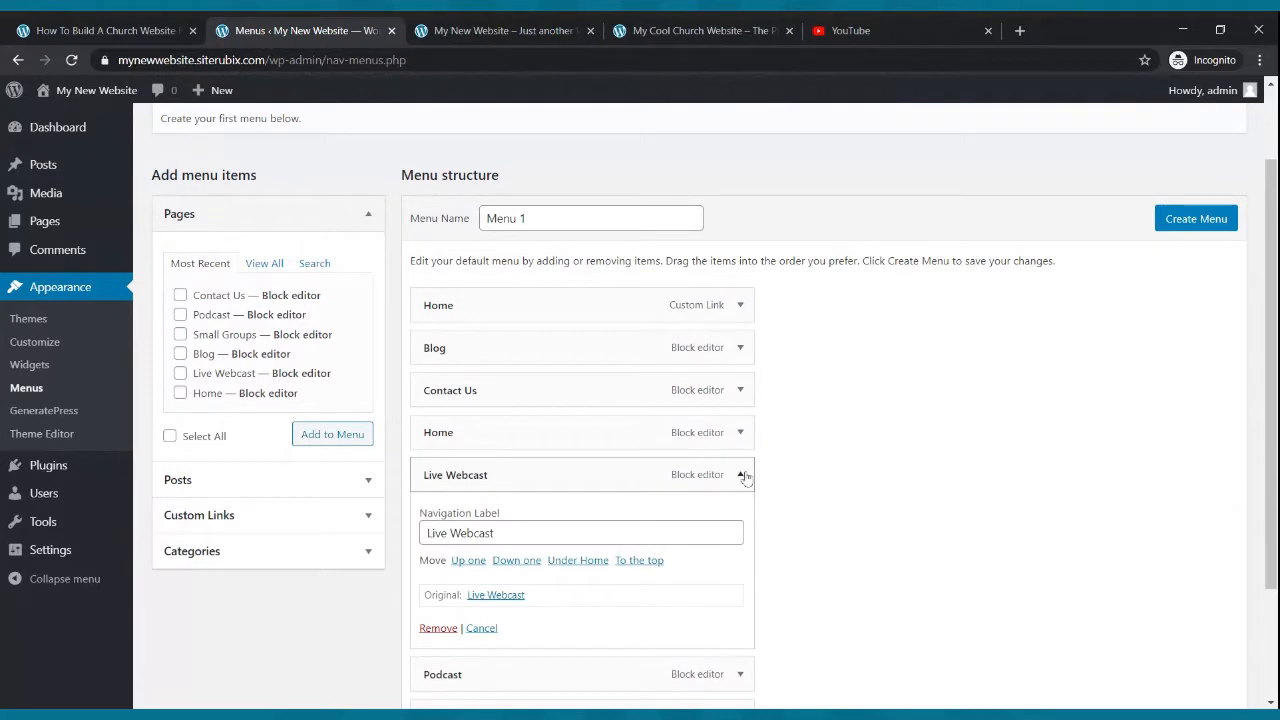
left_click(742, 477)
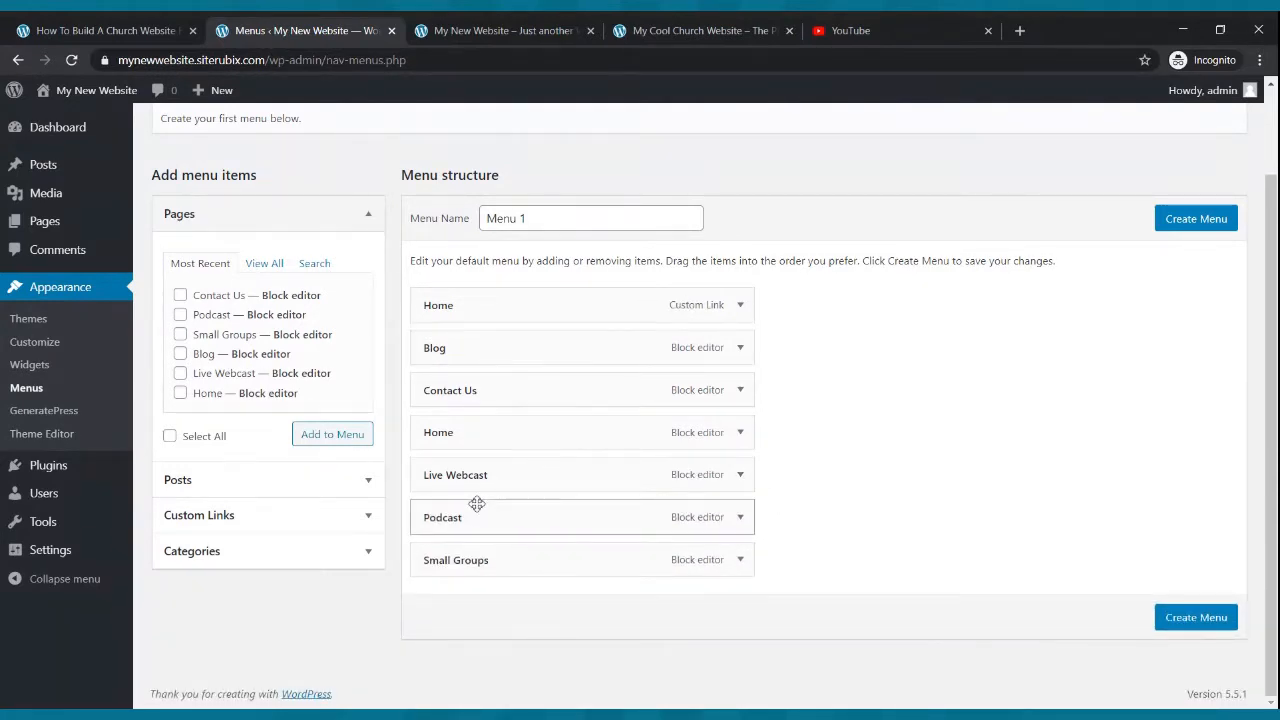
left_click(741, 432)
left_click(441, 586)
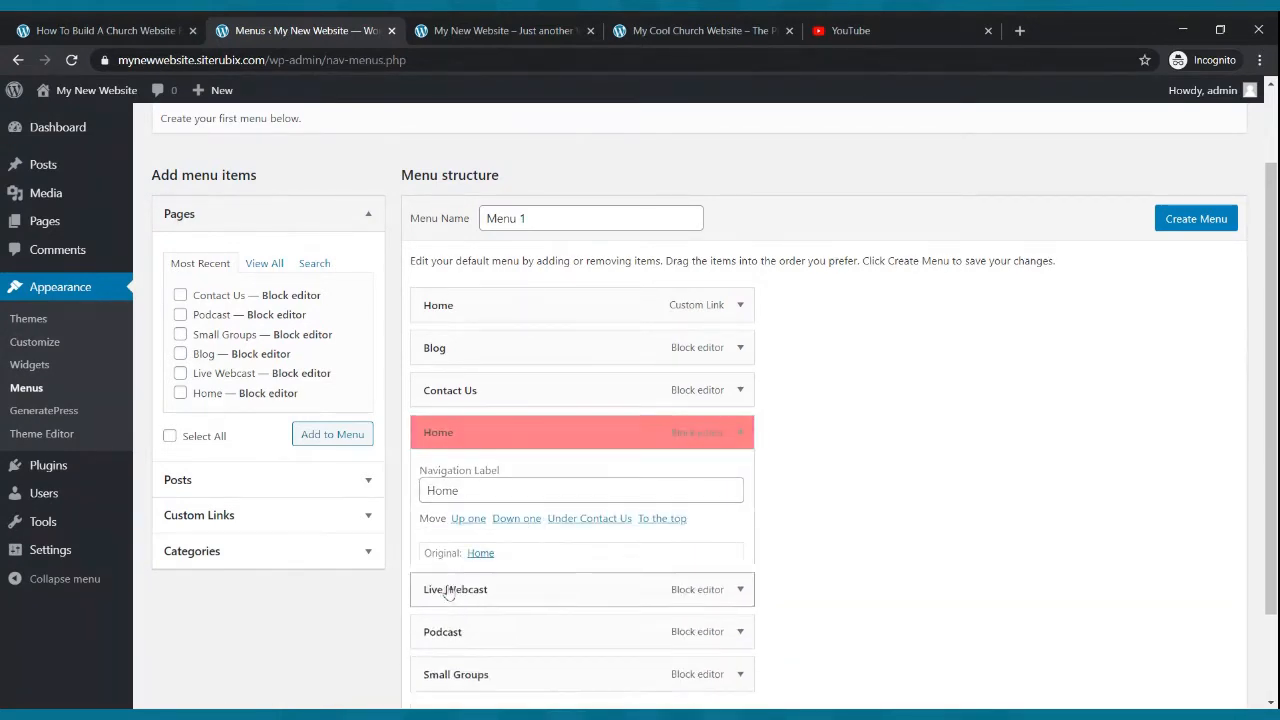
left_click(1200, 264)
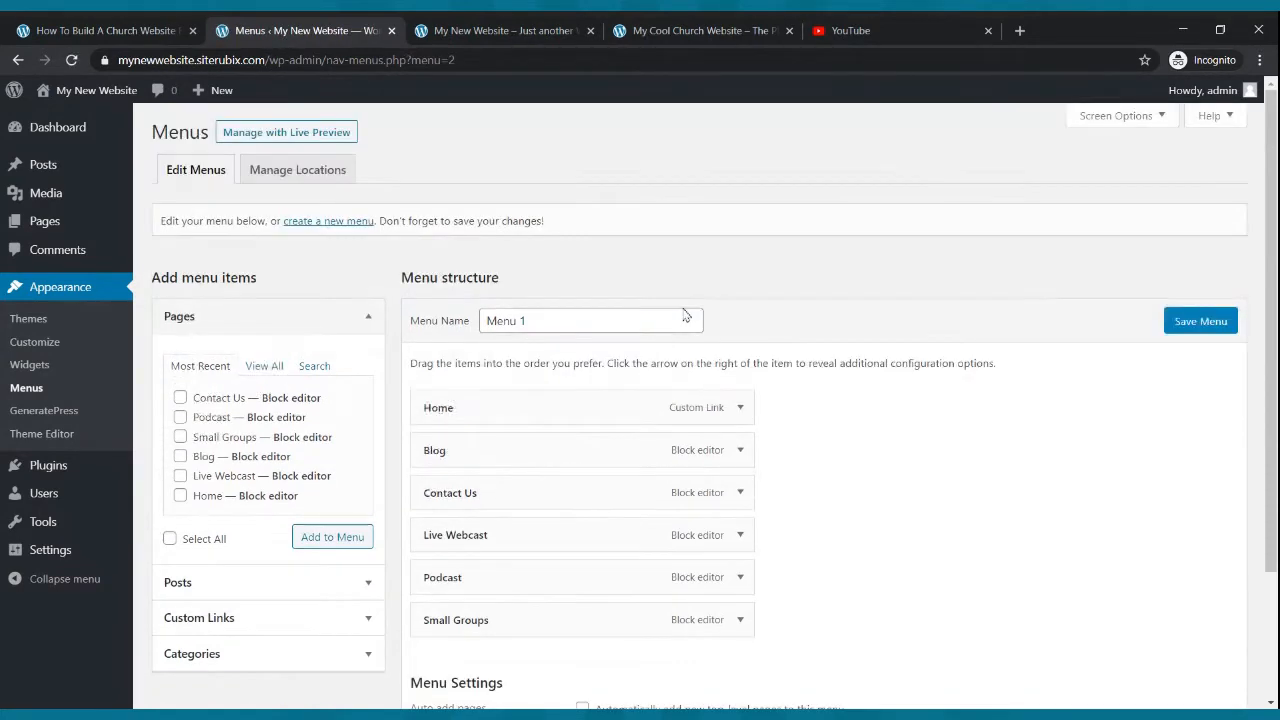
- Save Menu 1 and reload the live site to check the new navigation bar
scroll(729, 414, "down", 3)
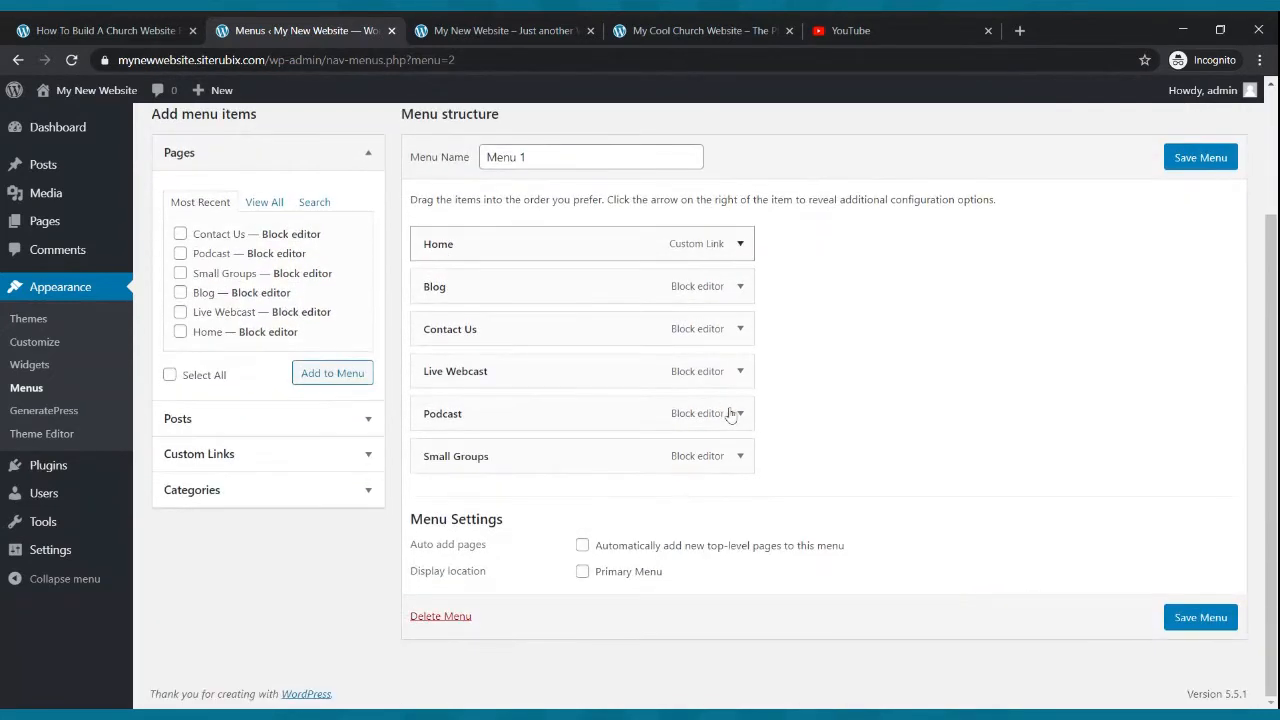
left_click(1187, 619)
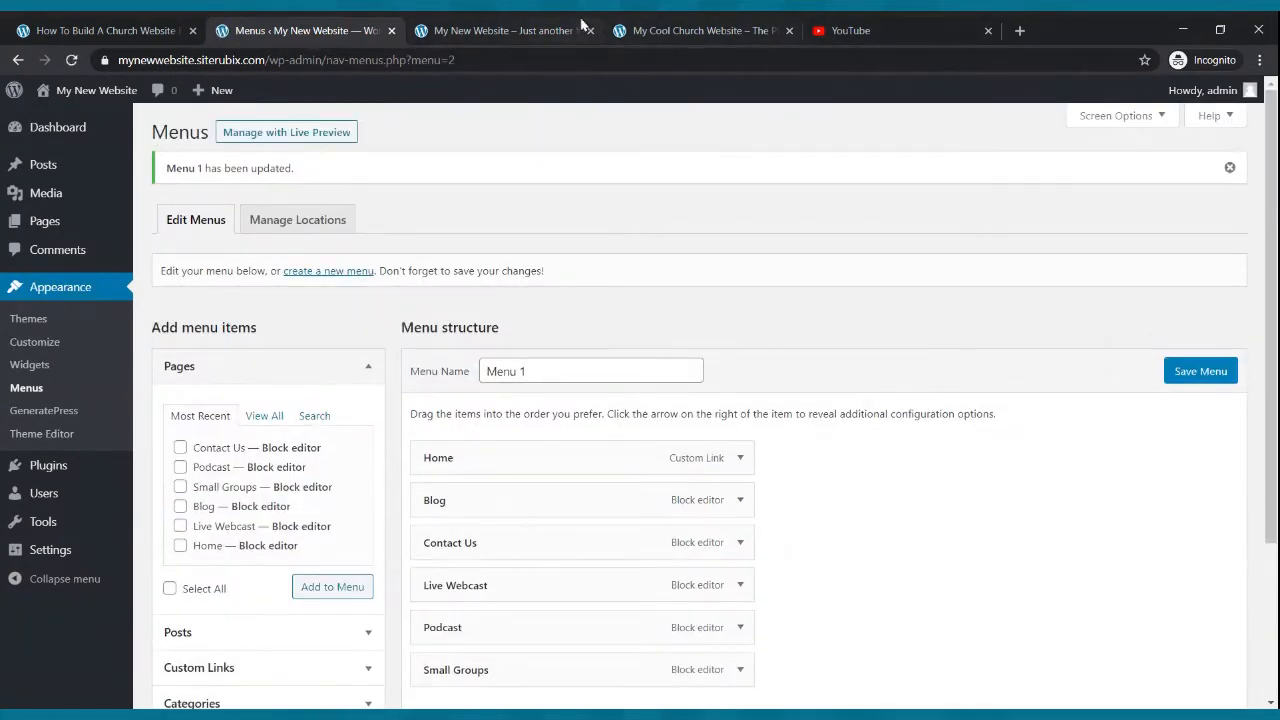
left_click(543, 23)
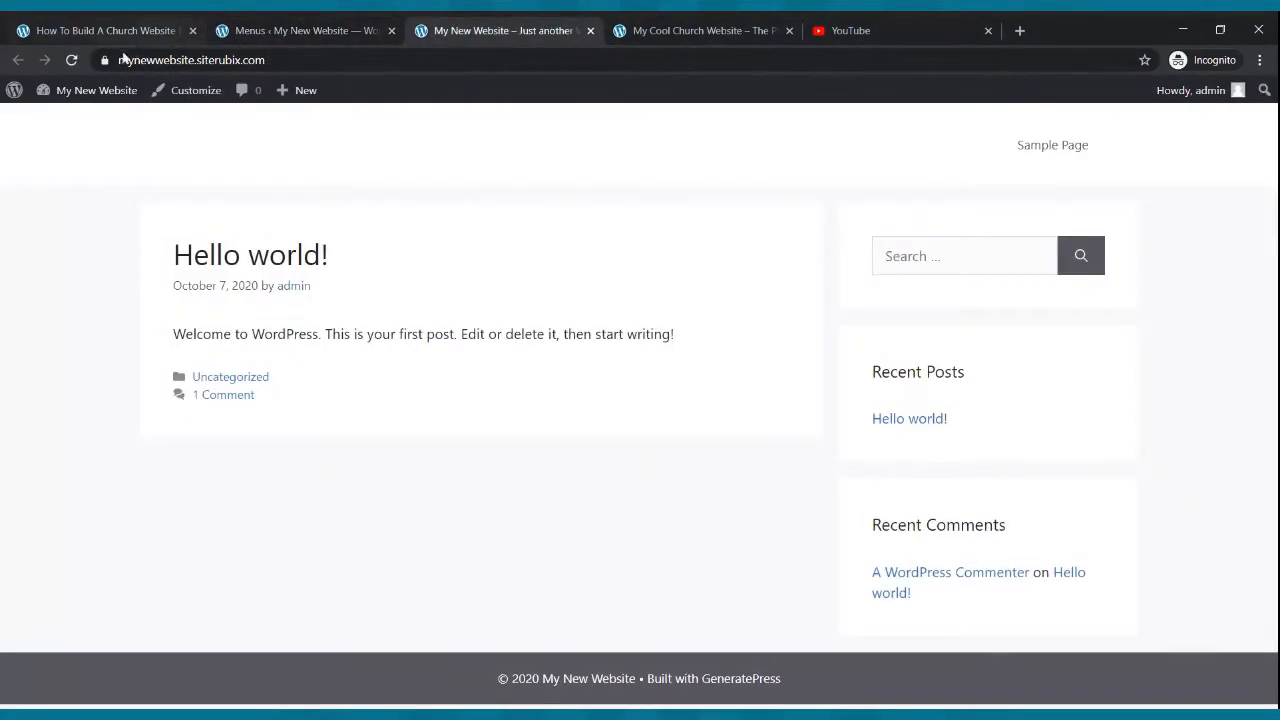
left_click(71, 60)
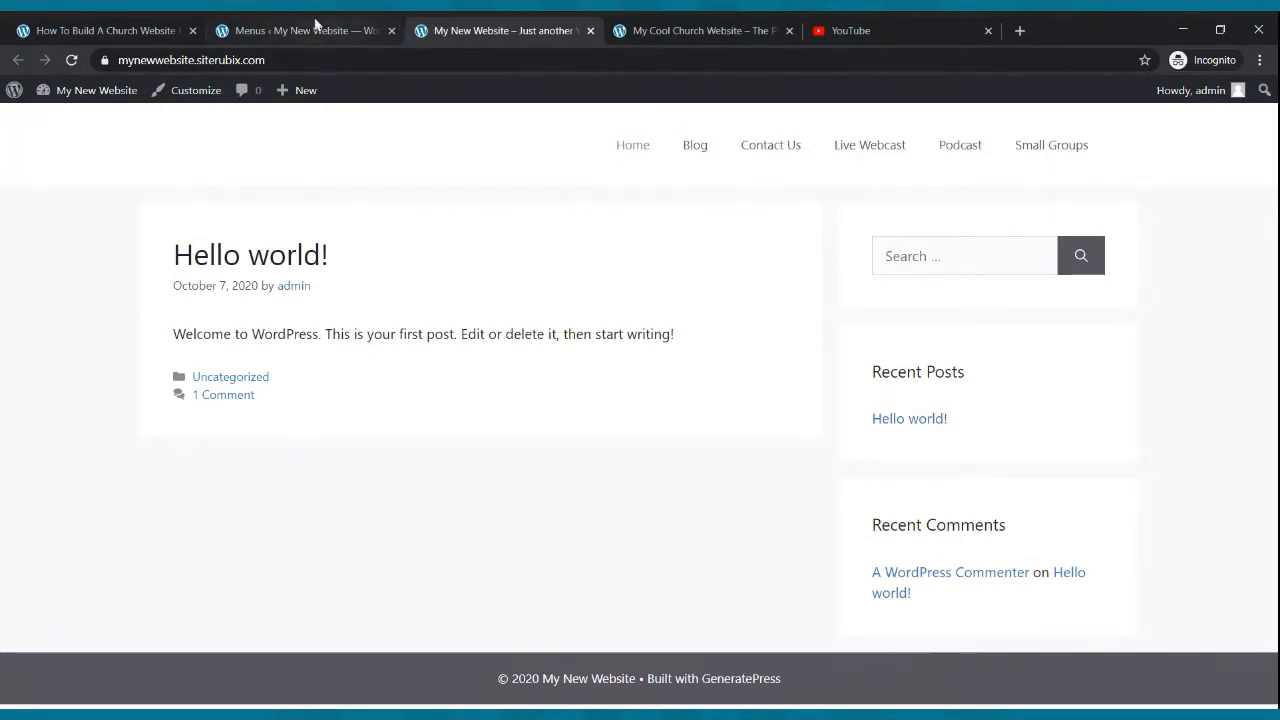
left_click(315, 24)
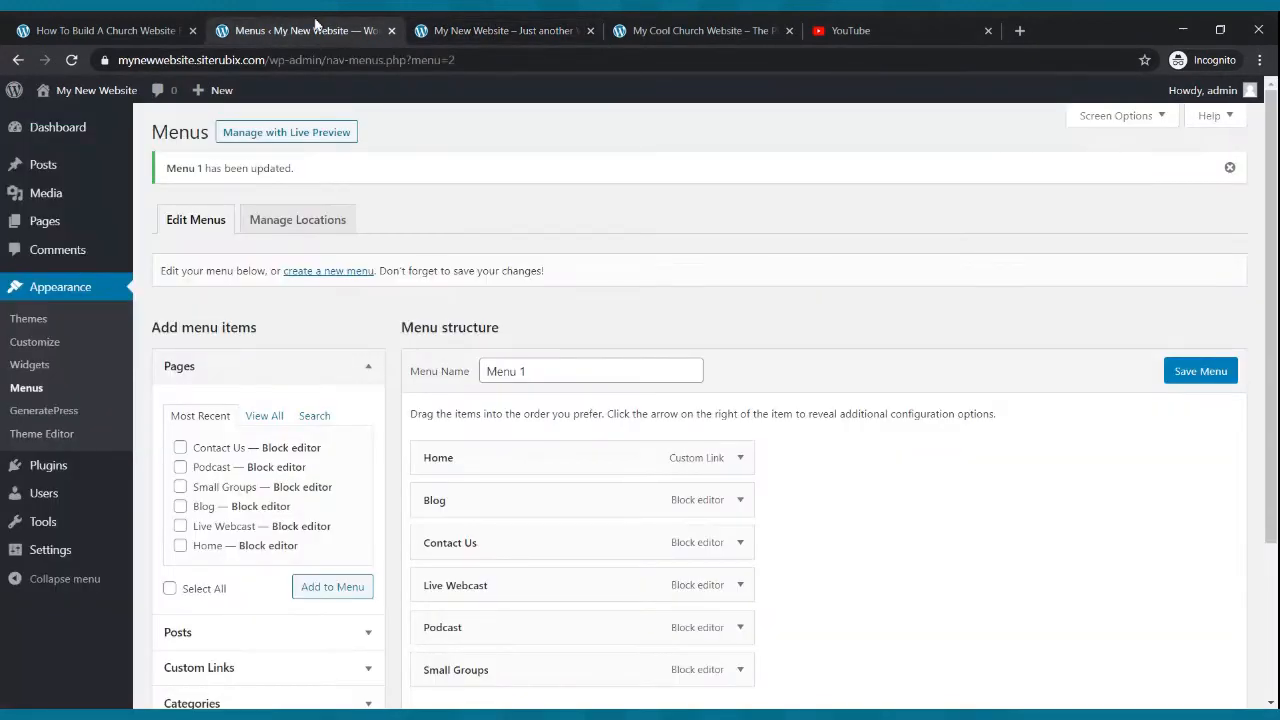
- Browse the Customizer's Site Identity and Colors sections, then leave the Customizer
left_click(47, 350)
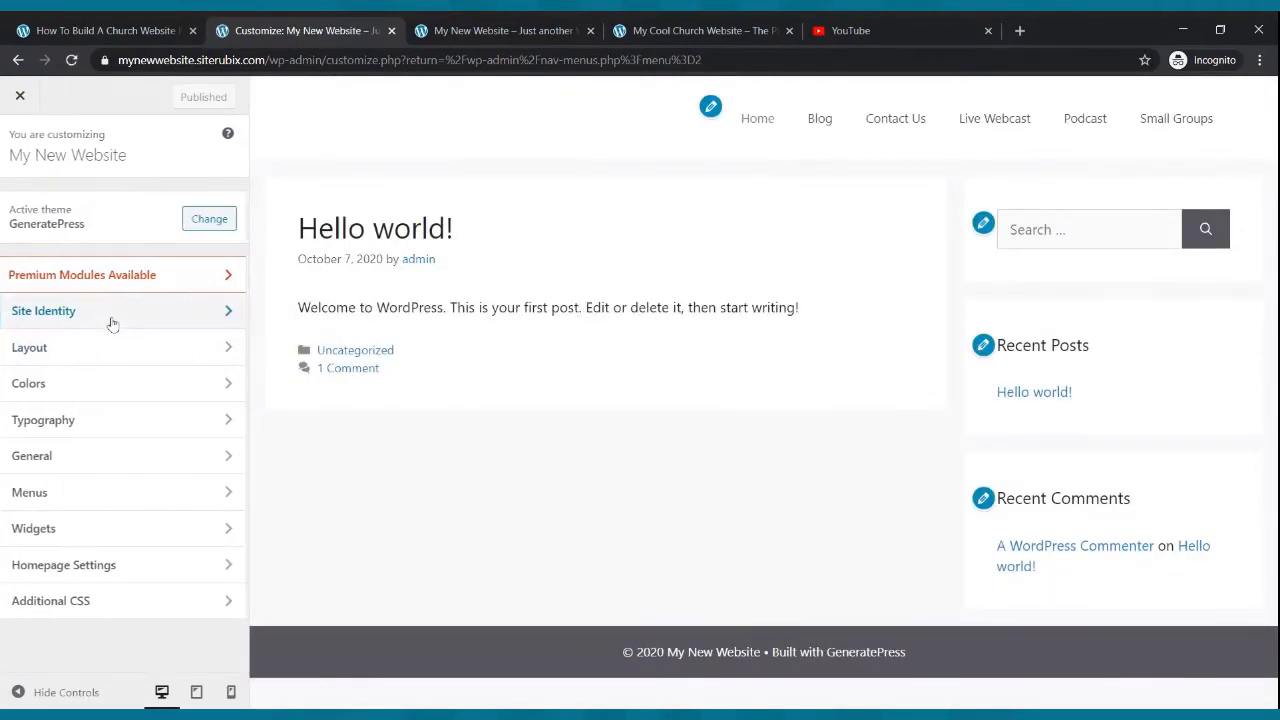
left_click(113, 321)
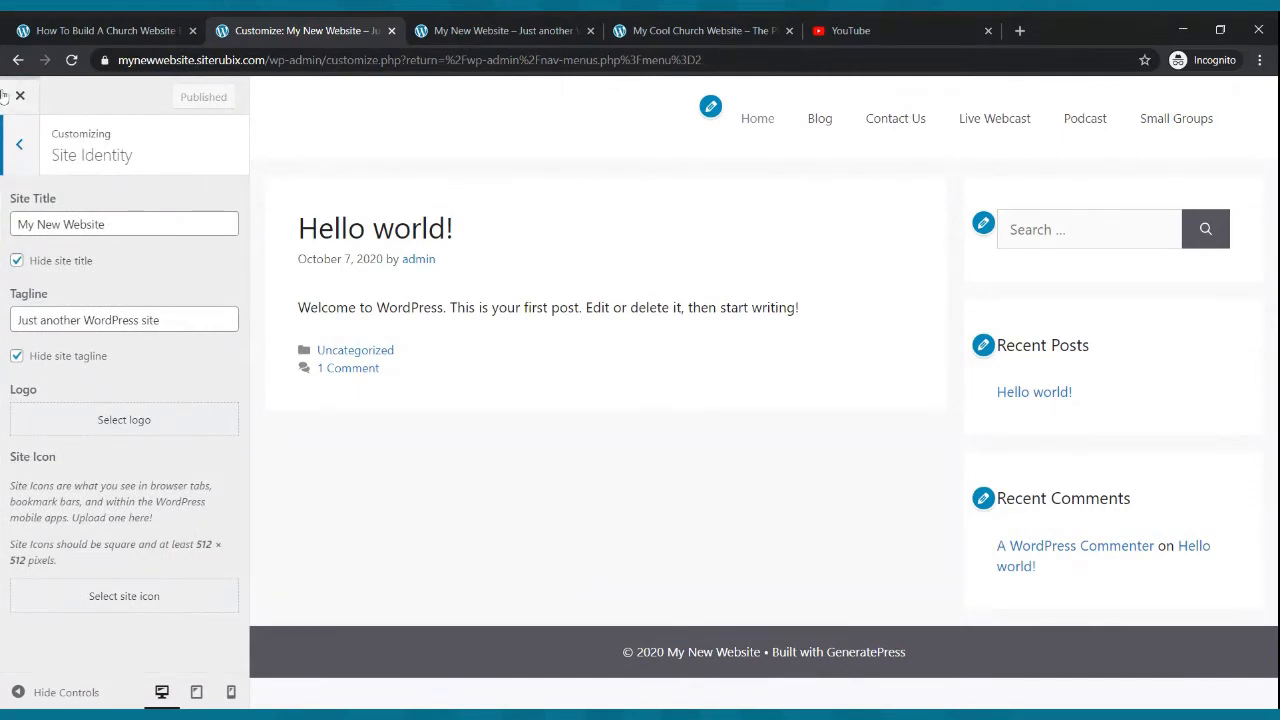
left_click(18, 144)
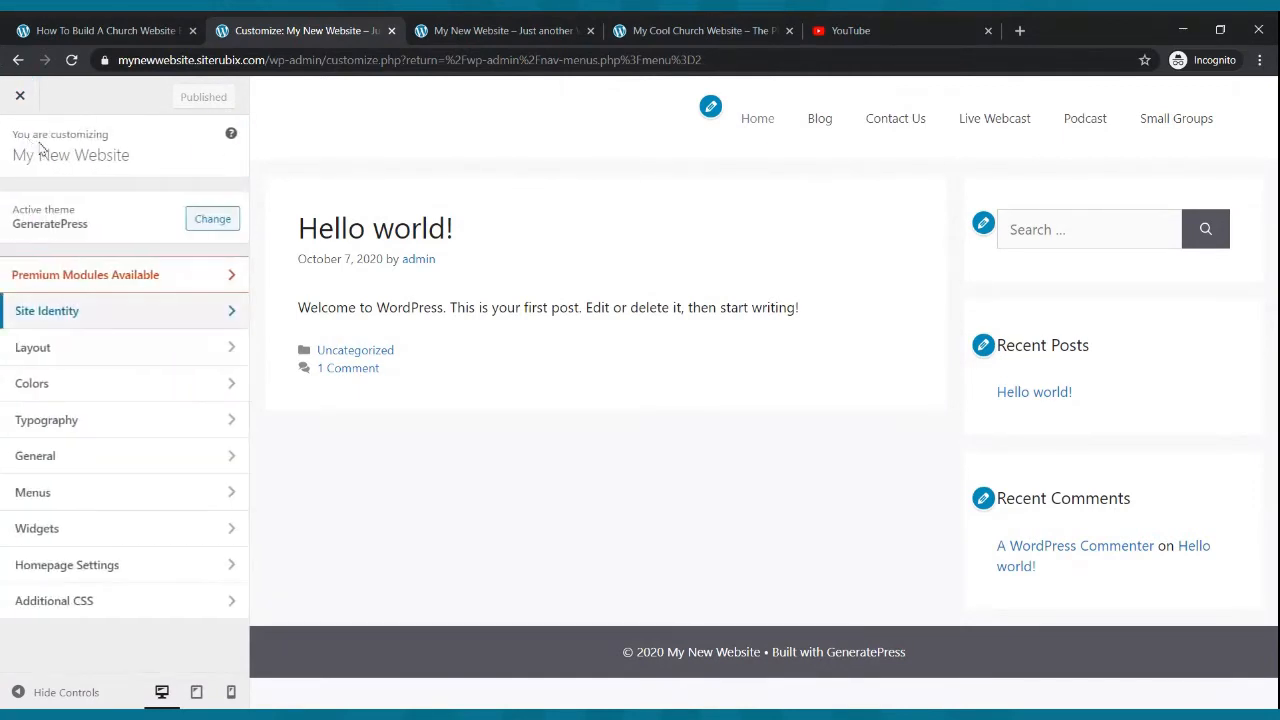
left_click(118, 384)
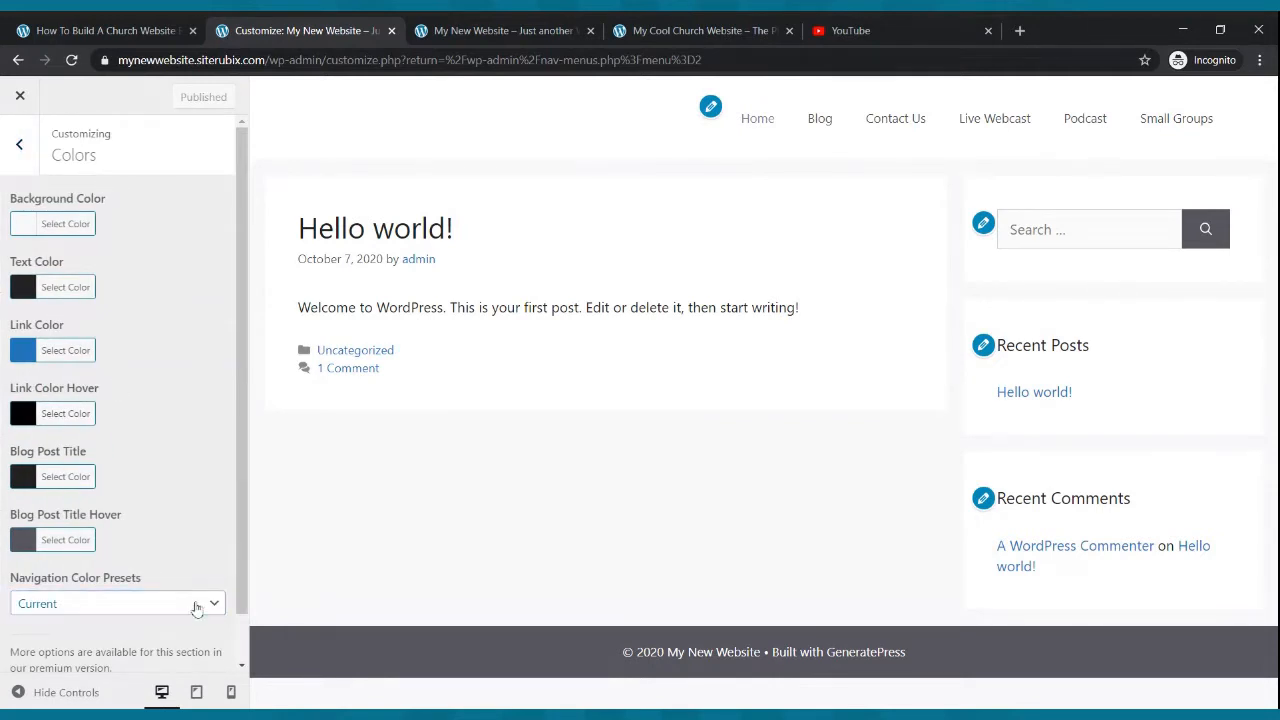
left_click(18, 144)
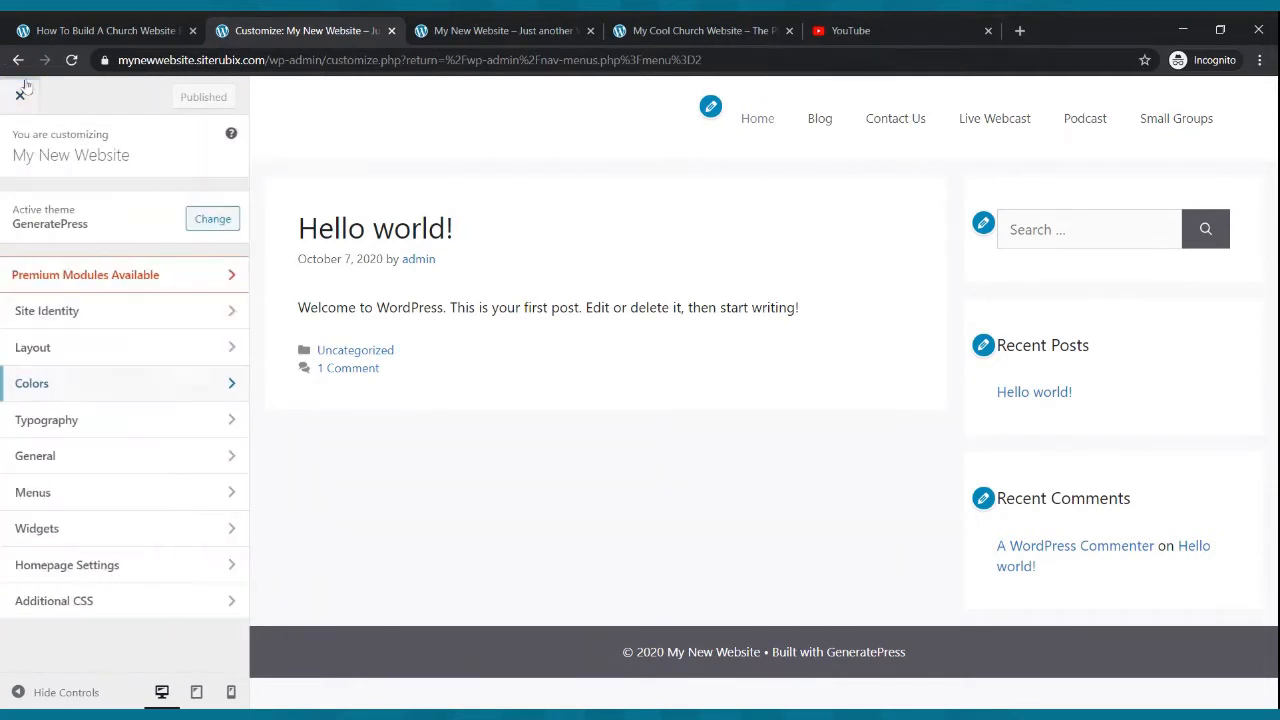
left_click(18, 60)
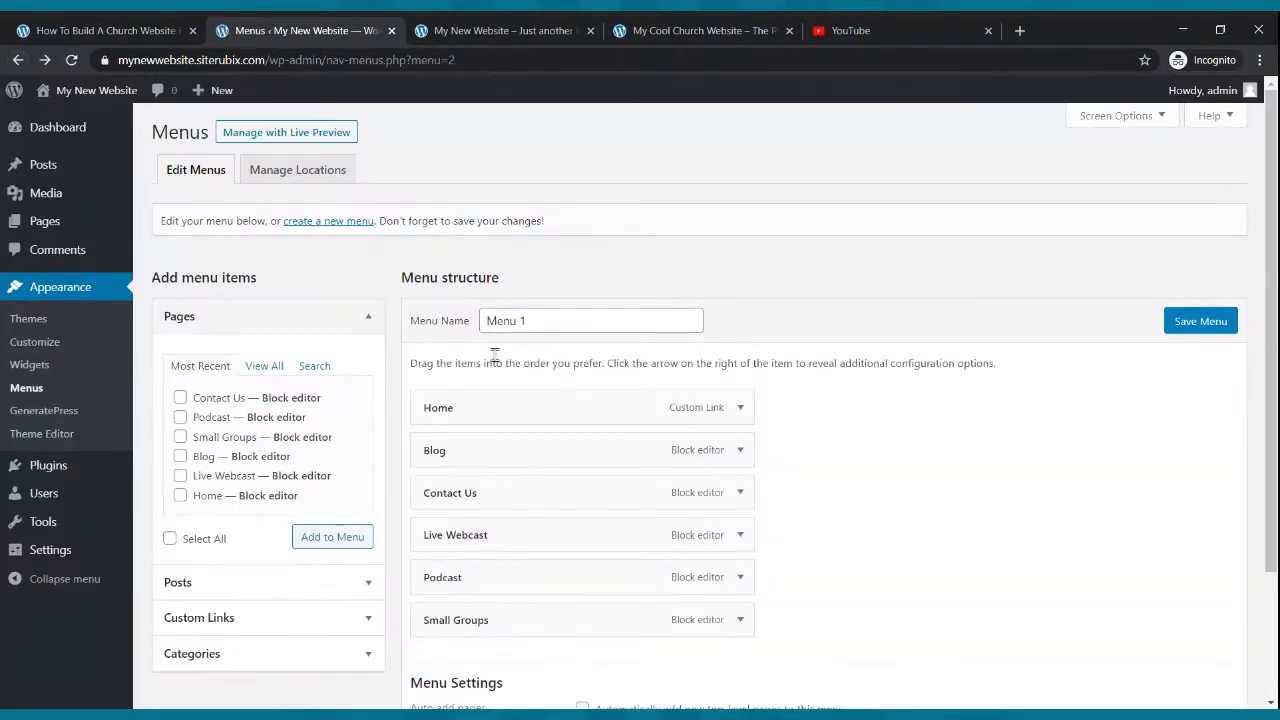
- Set the homepage to display a static page, with Home as homepage and Blog as posts page, and save
left_click(472, 30)
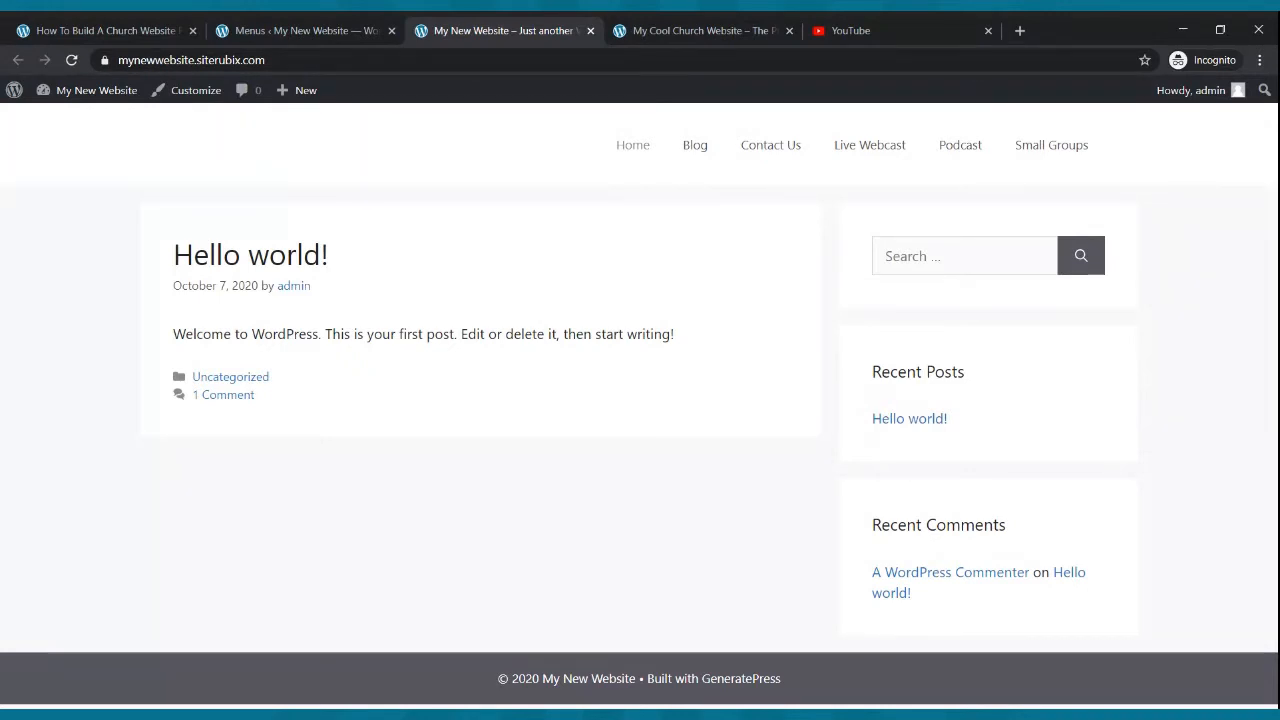
left_click(266, 30)
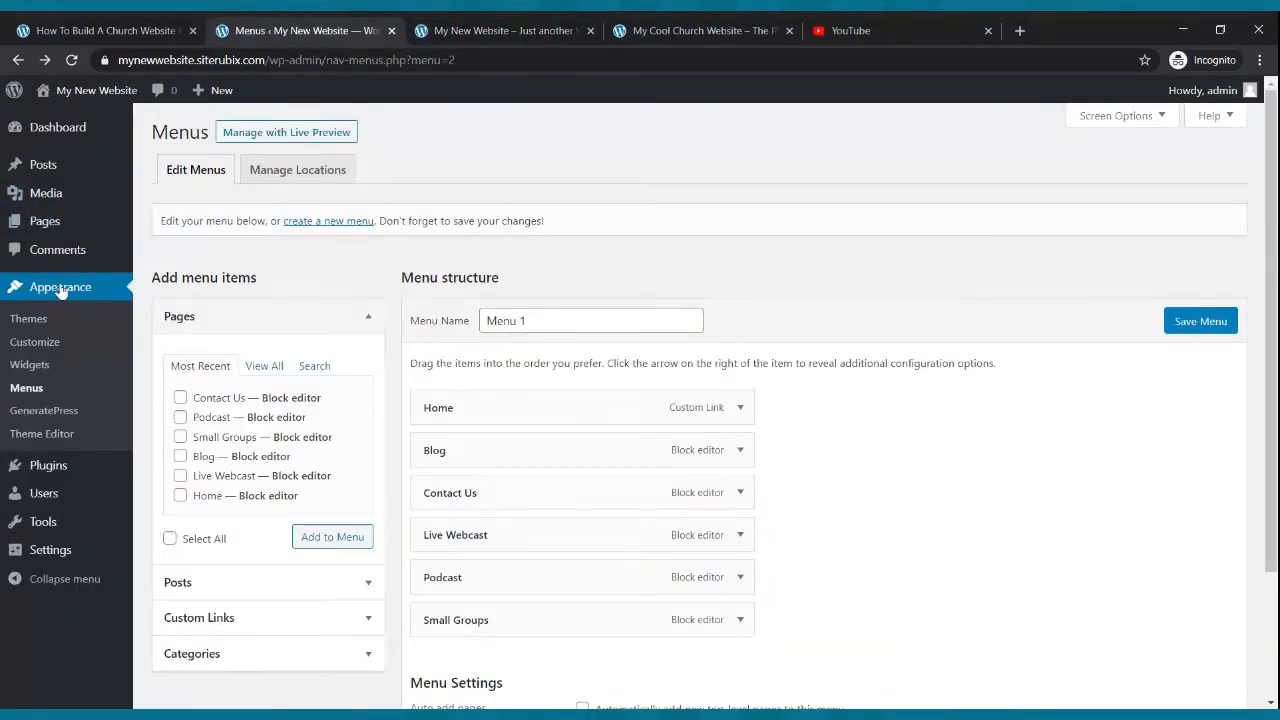
left_click(52, 556)
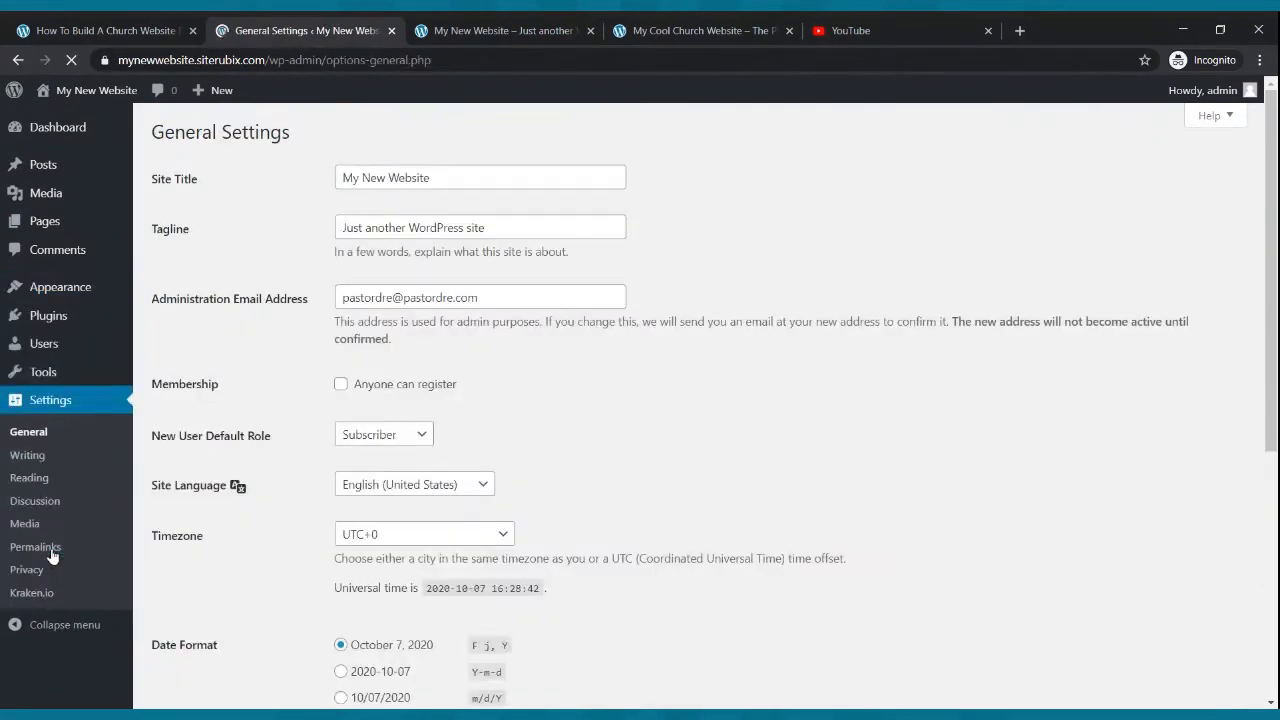
left_click(38, 482)
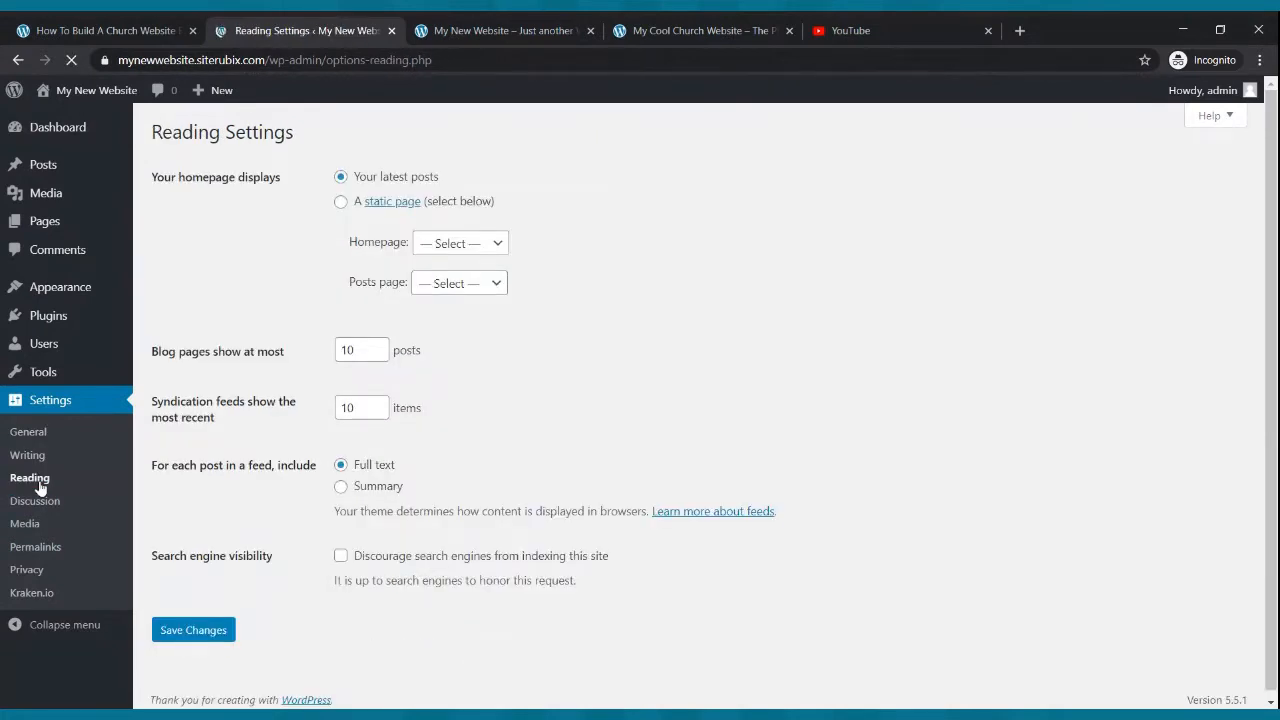
left_click(343, 203)
left_click(463, 248)
left_click(465, 262)
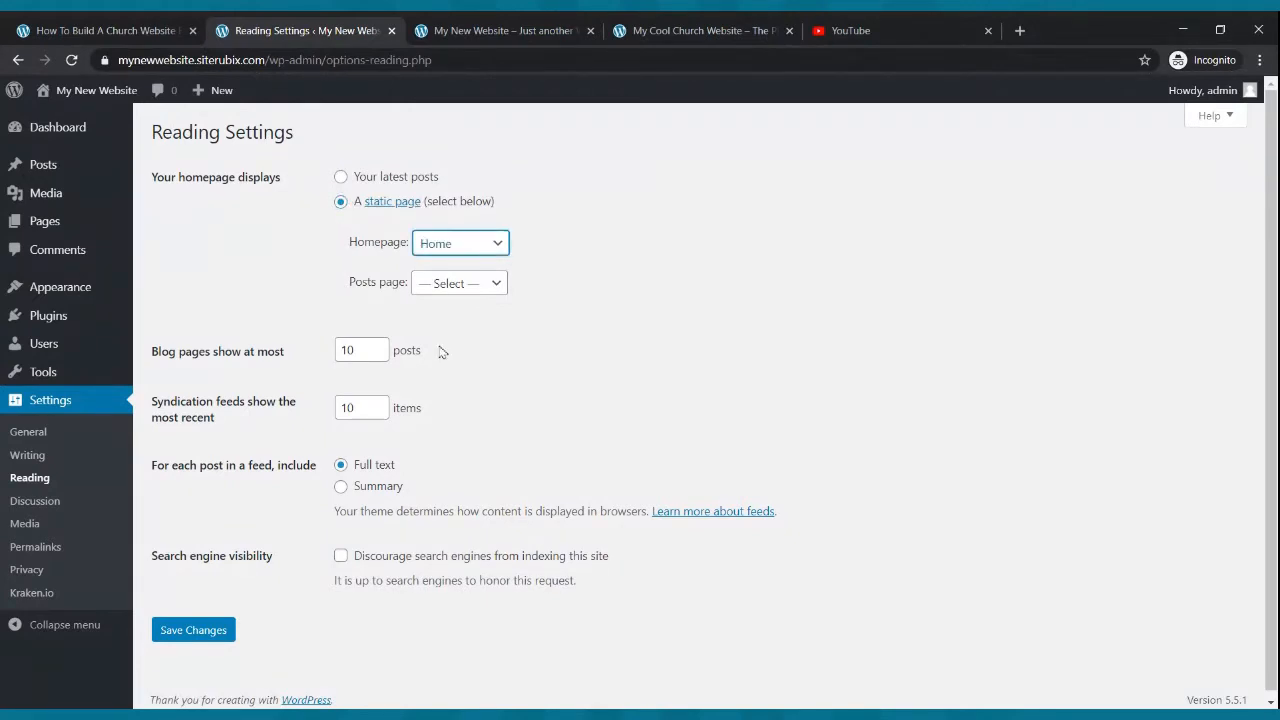
left_click(482, 288)
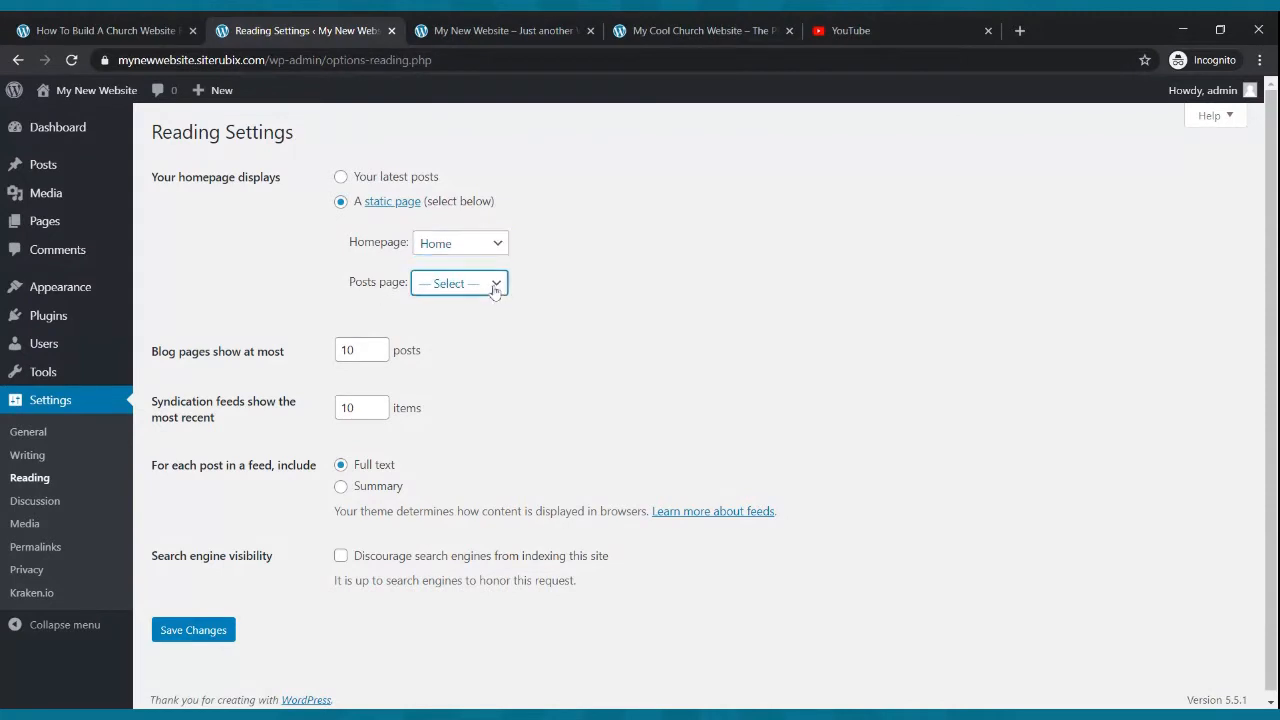
left_click(489, 305)
left_click(192, 629)
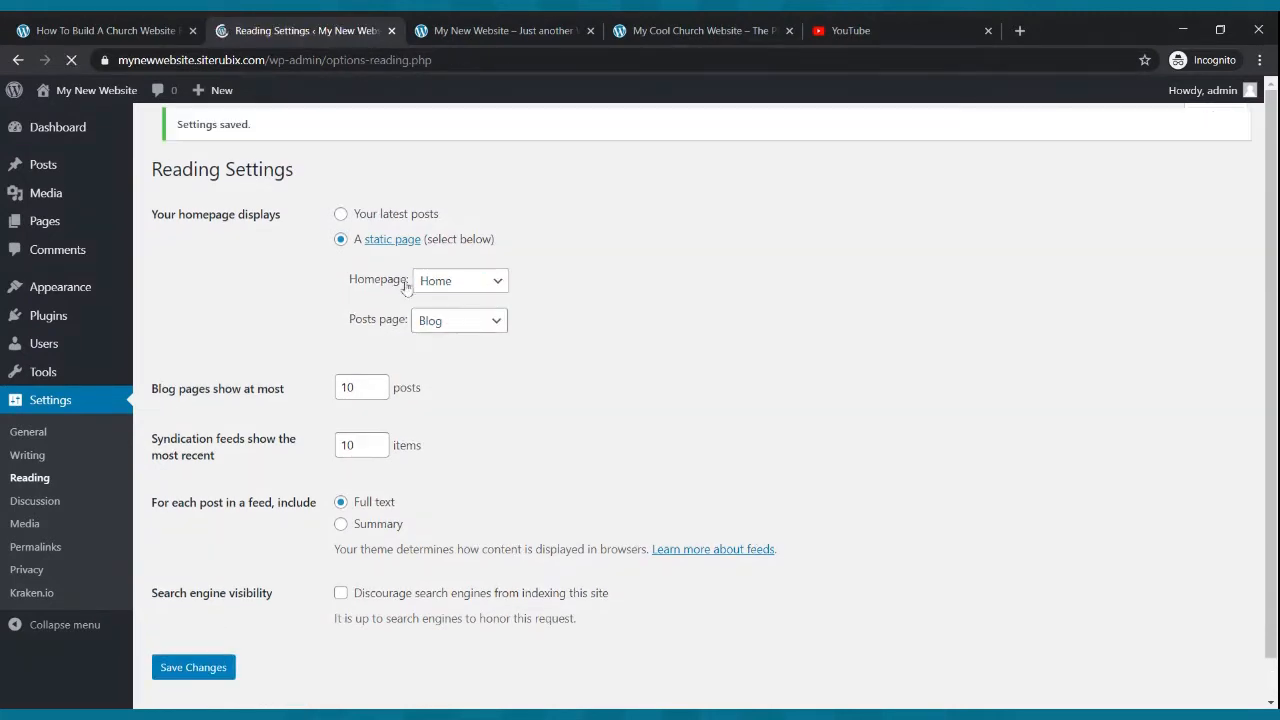
- Reload the live site to check the new static homepage
left_click(486, 30)
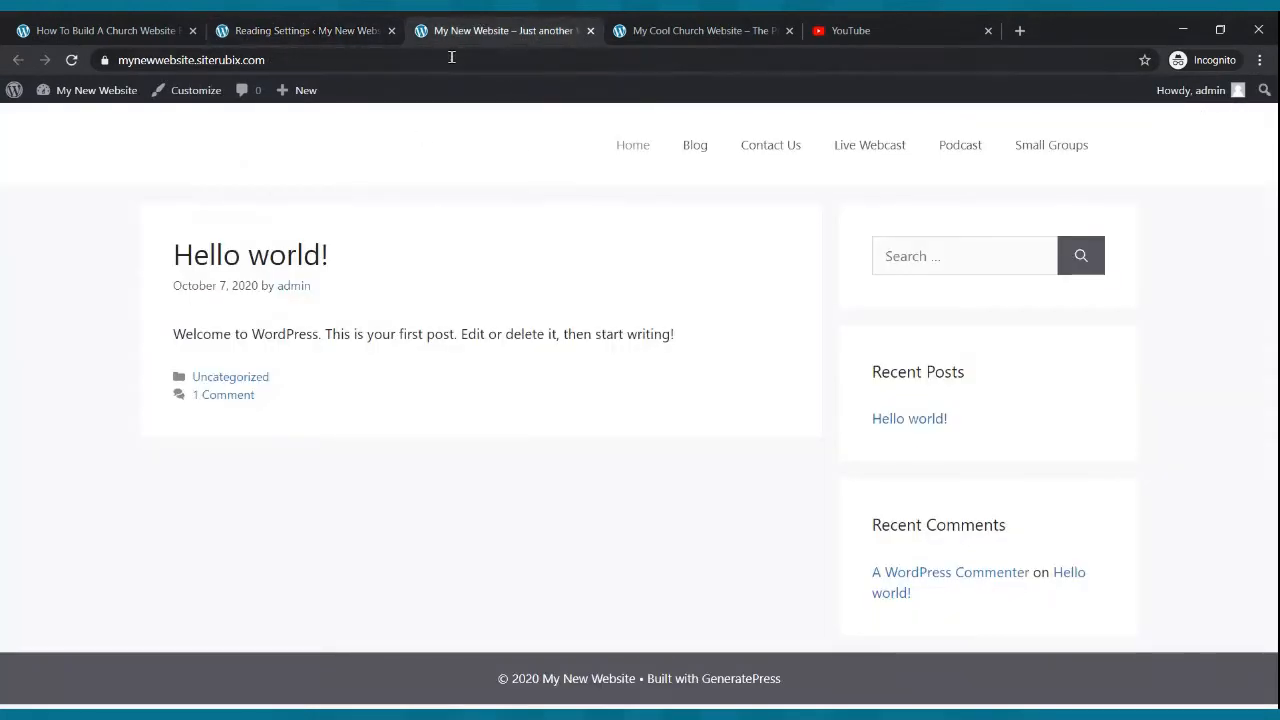
key("F5")
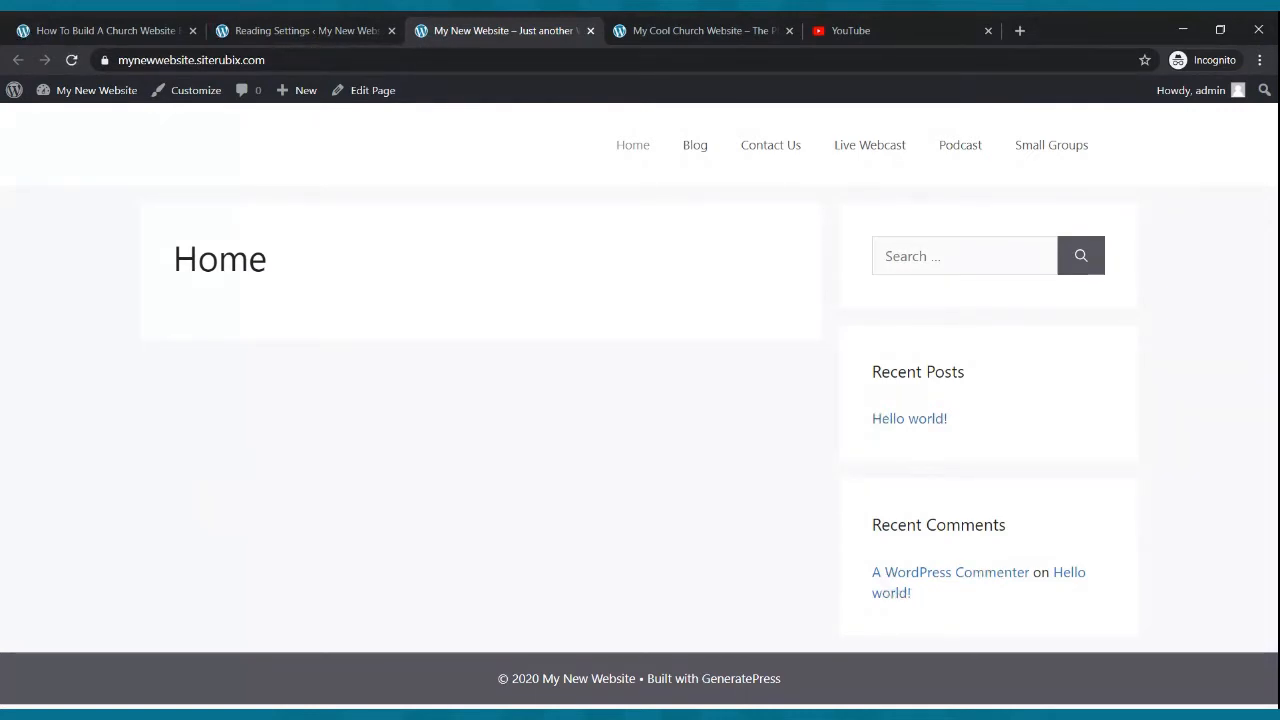
left_click(297, 27)
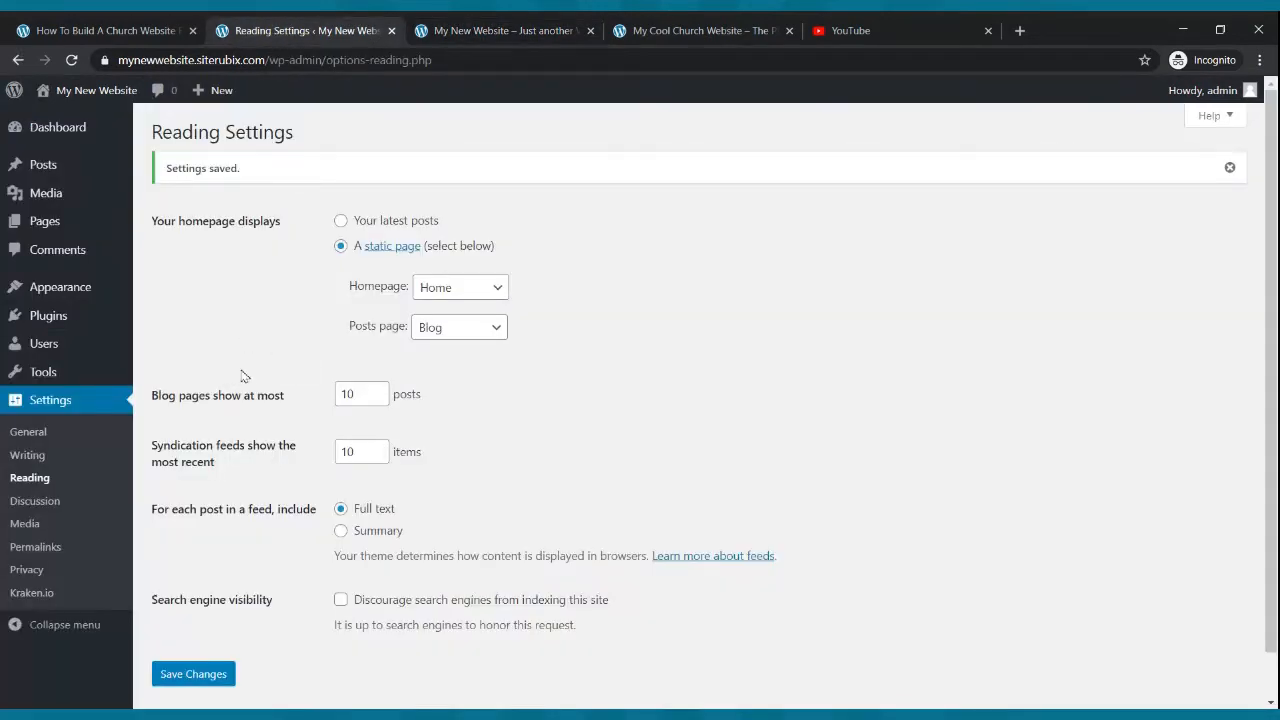
- Open the Home page in the block editor
left_click(47, 232)
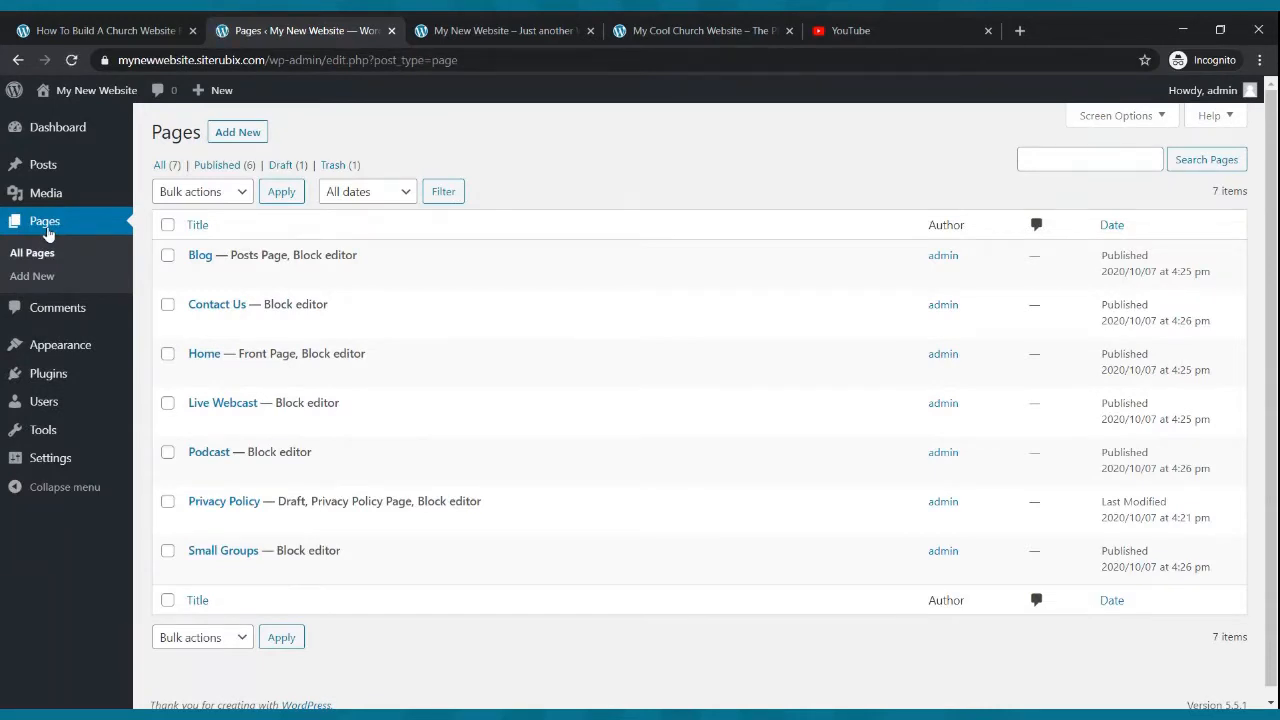
mouse_move(265, 252)
mouse_move(257, 343)
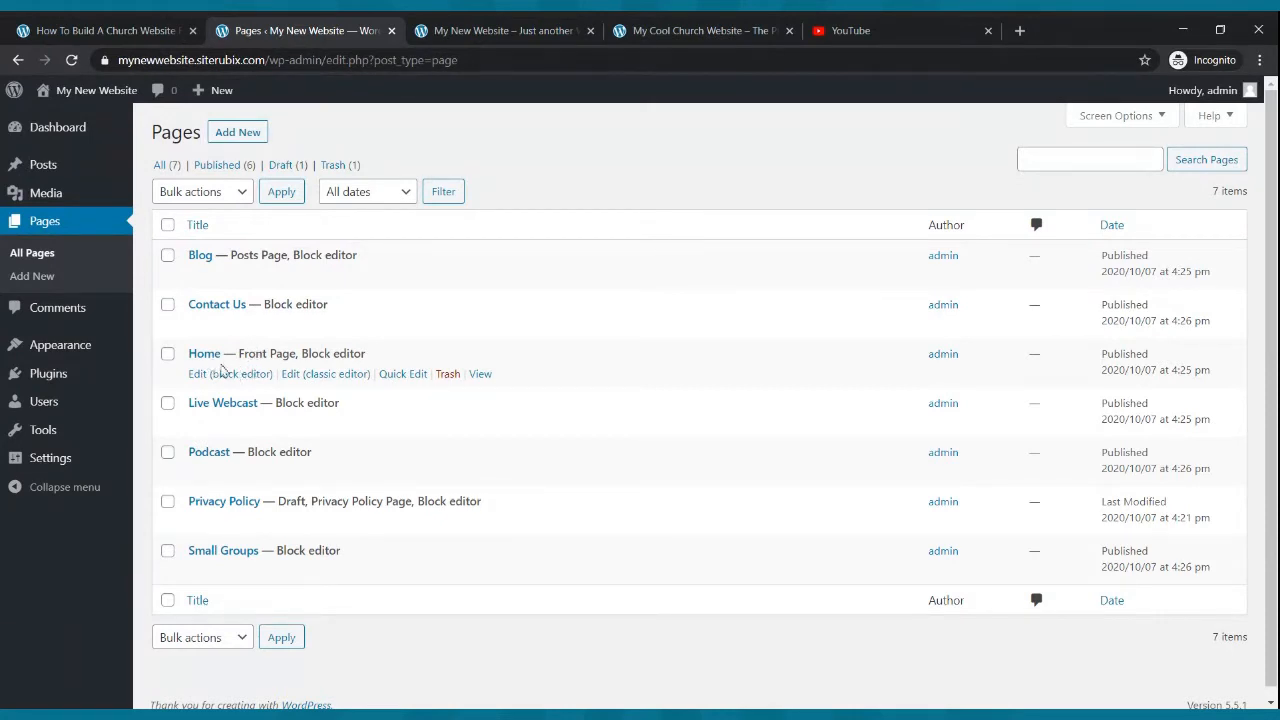
left_click(221, 376)
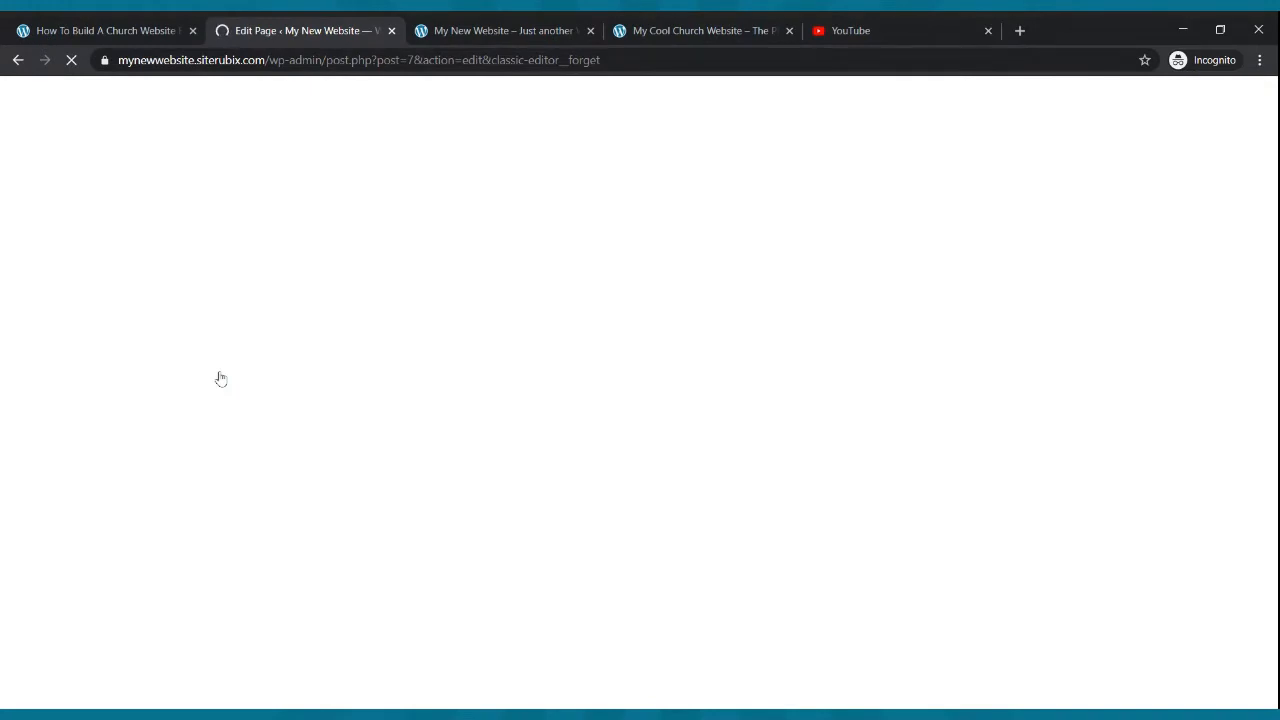
left_click(517, 25)
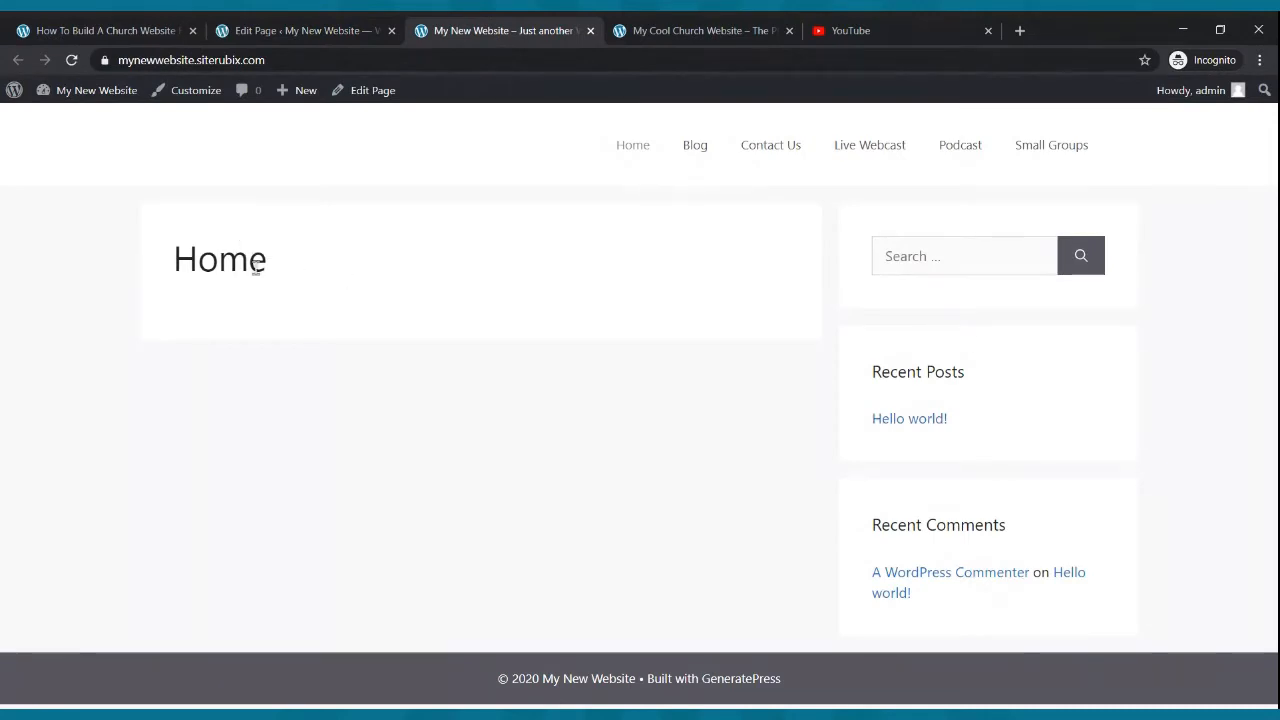
left_click(275, 31)
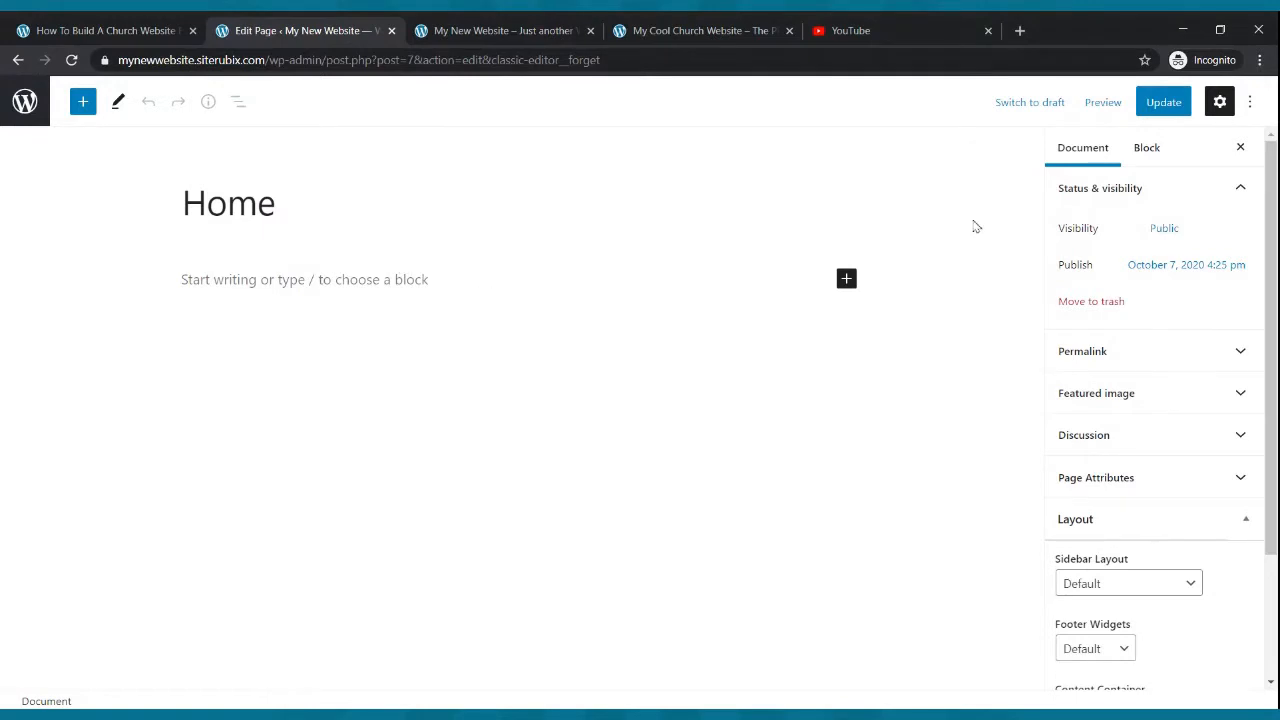
- Set the Home page's sidebar layout to No Sidebars, update the page, and reload the live site to check it
scroll(1157, 414, "down", 3)
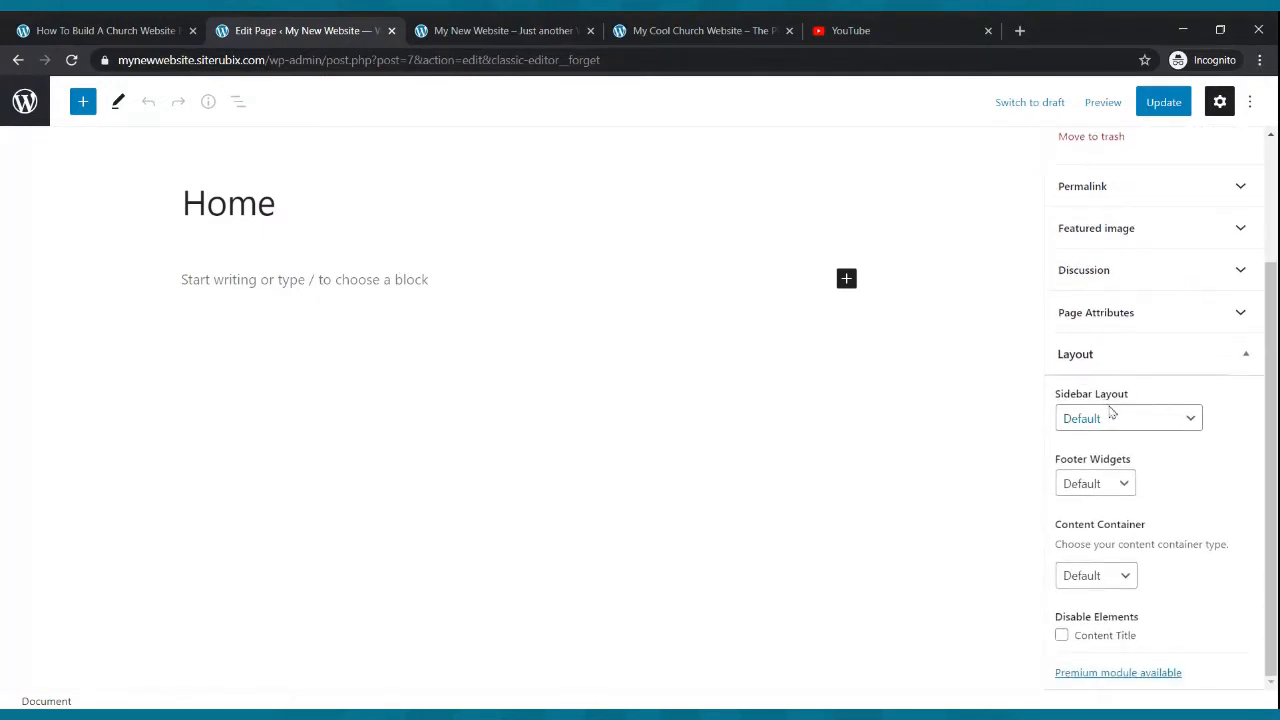
scroll(1112, 410, "up", 3)
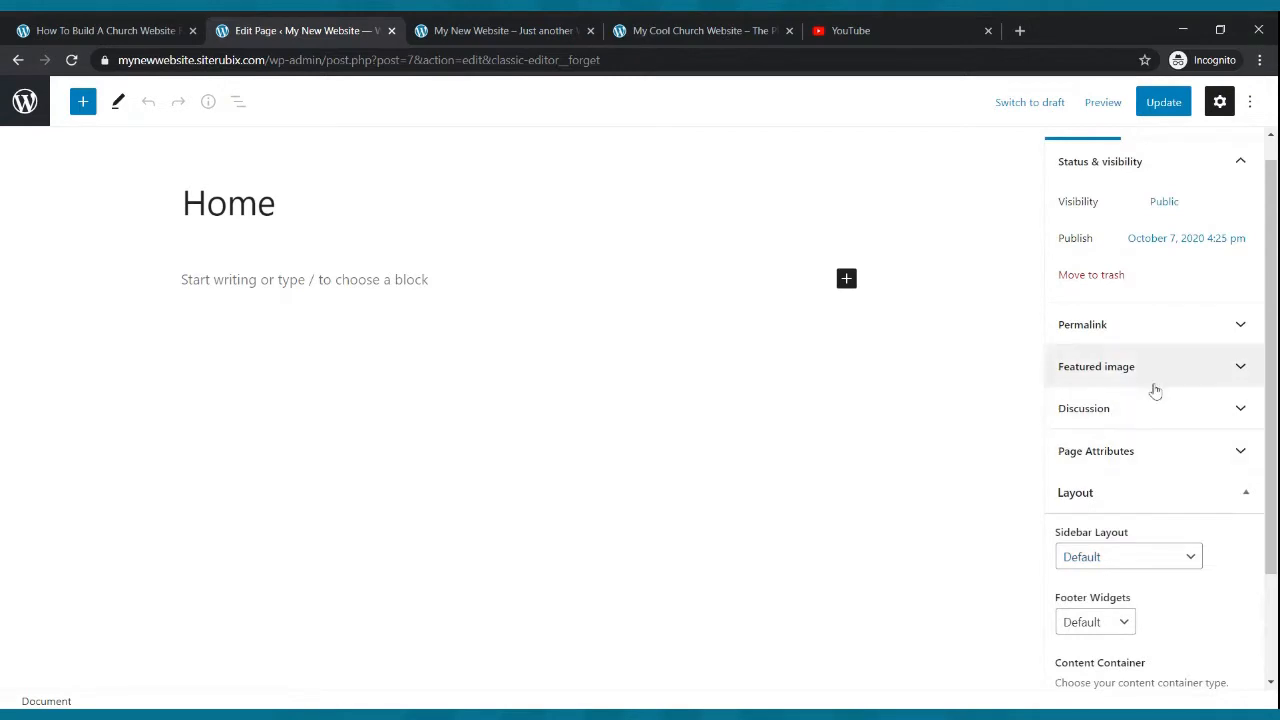
left_click(1162, 492)
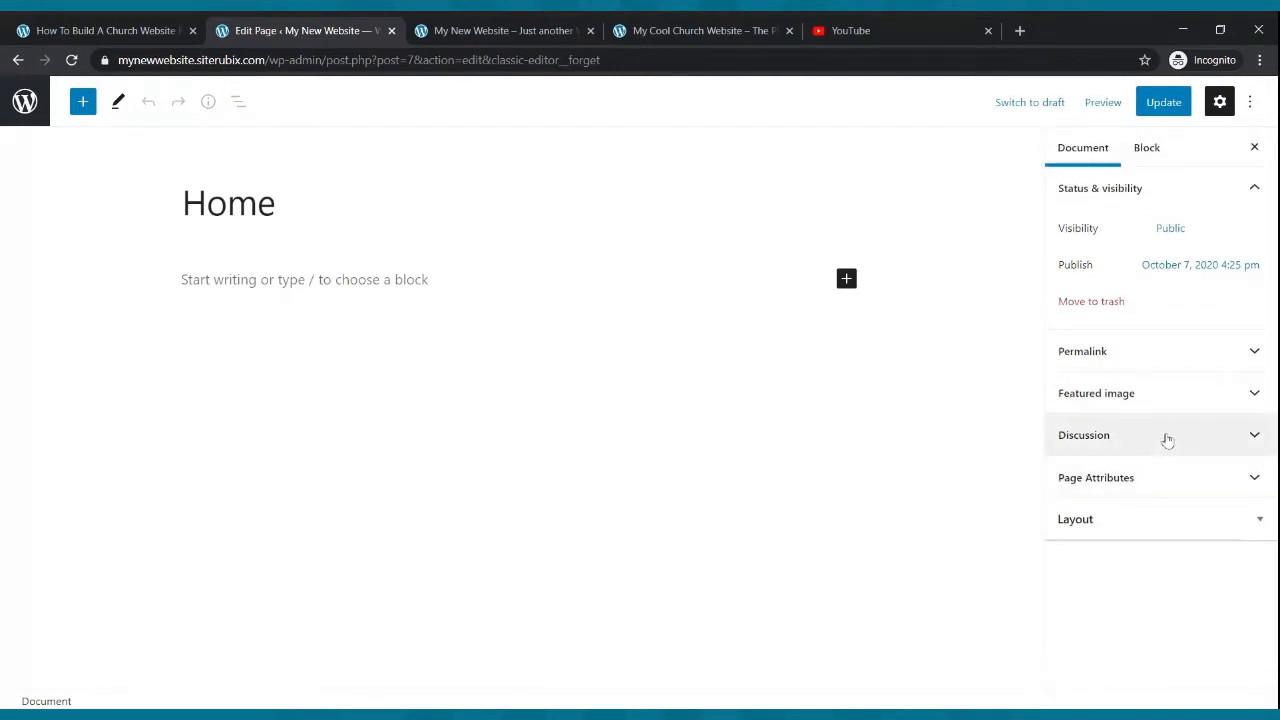
left_click(1189, 518)
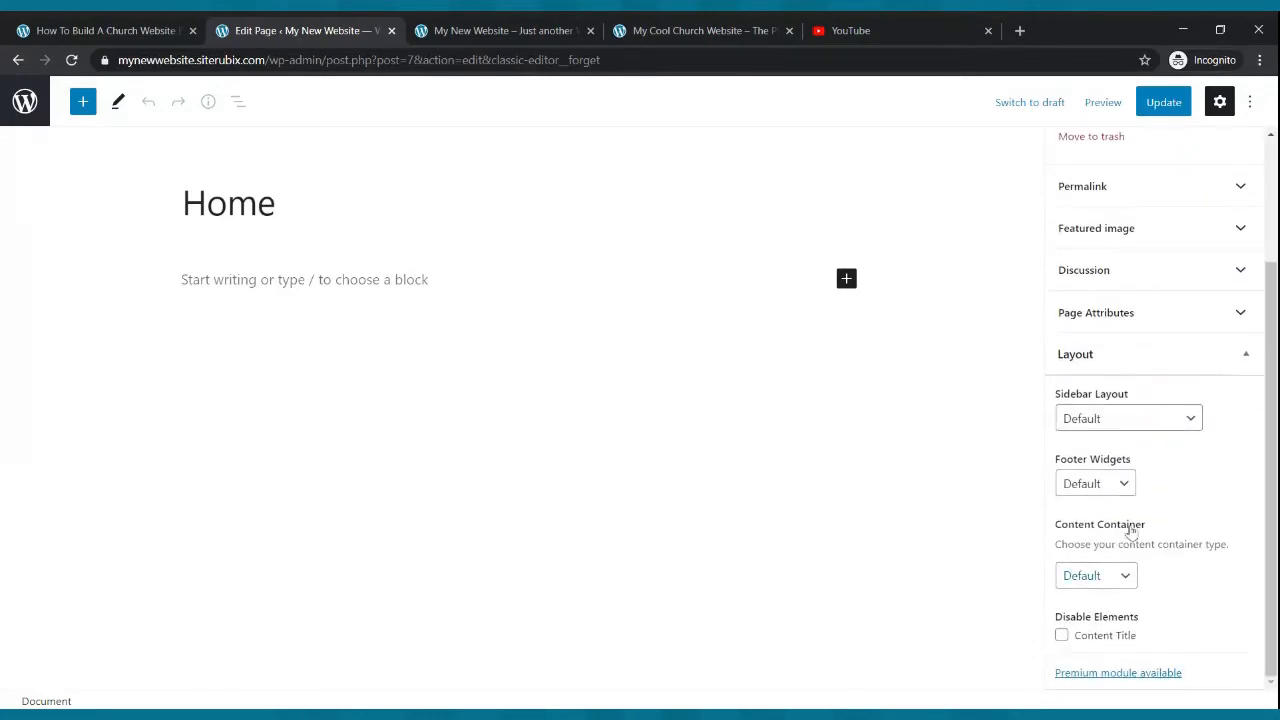
left_click(1127, 577)
left_click(1189, 420)
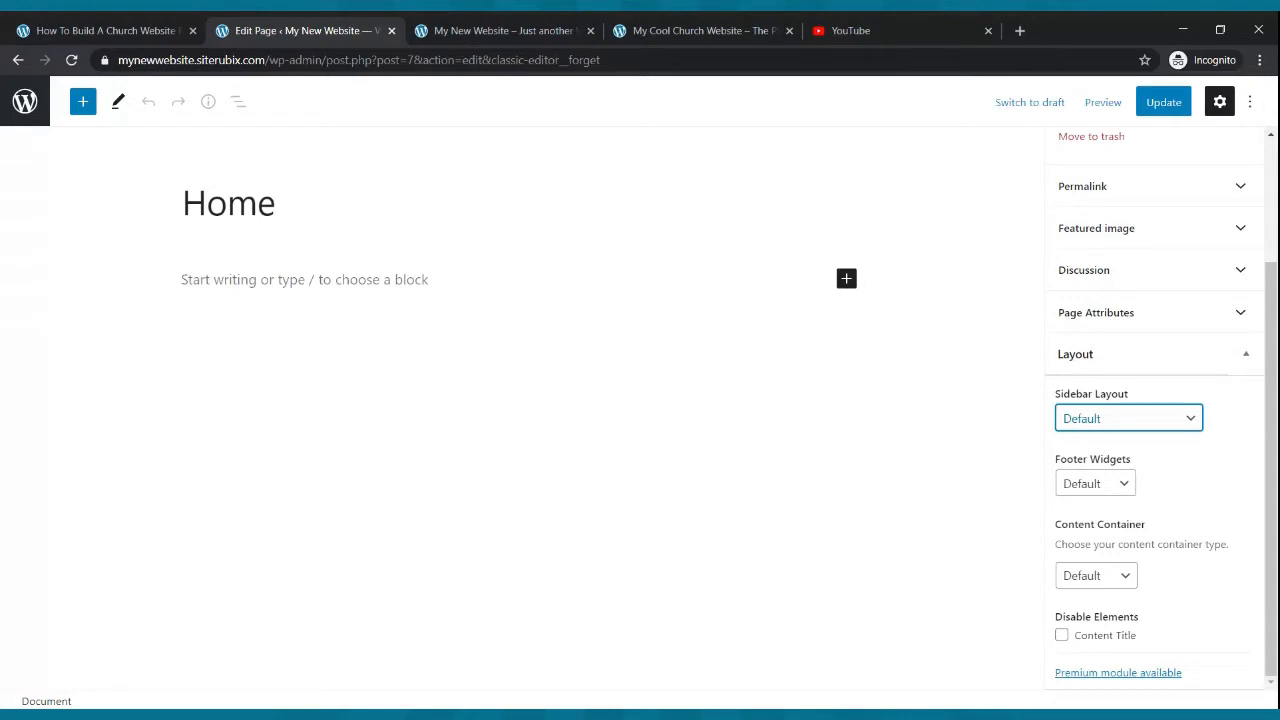
left_click(1130, 505)
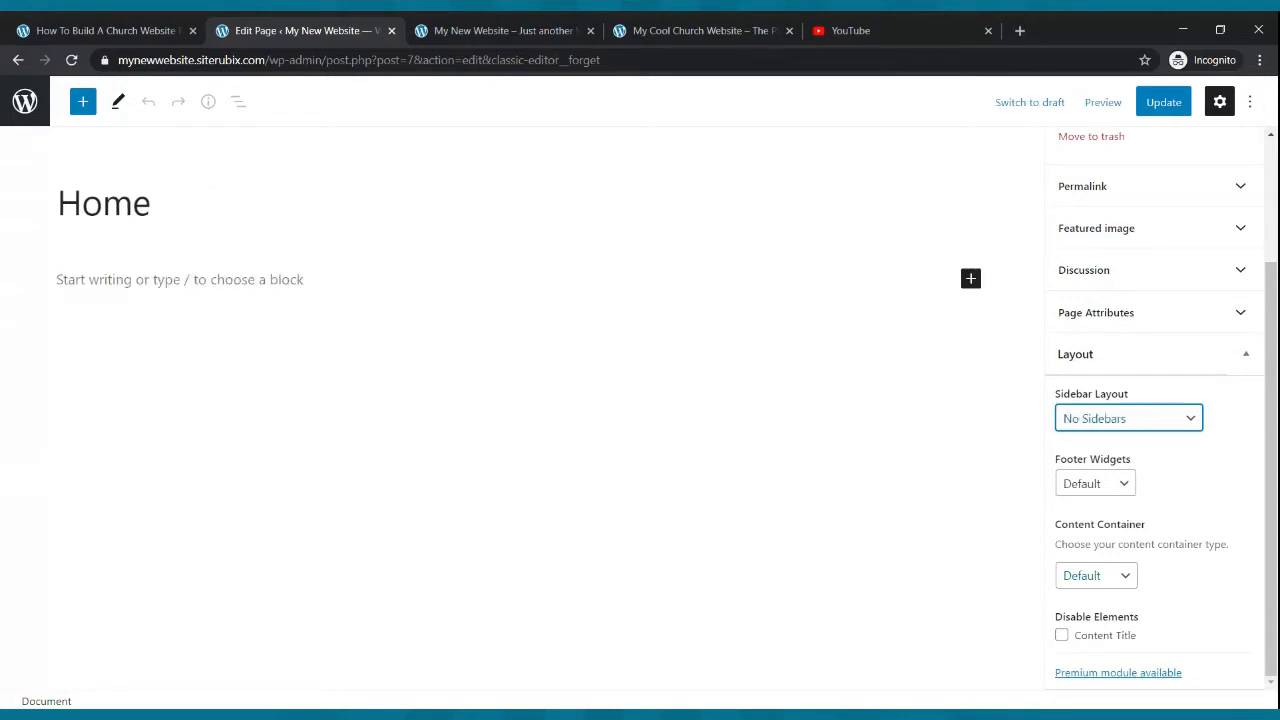
left_click(1160, 104)
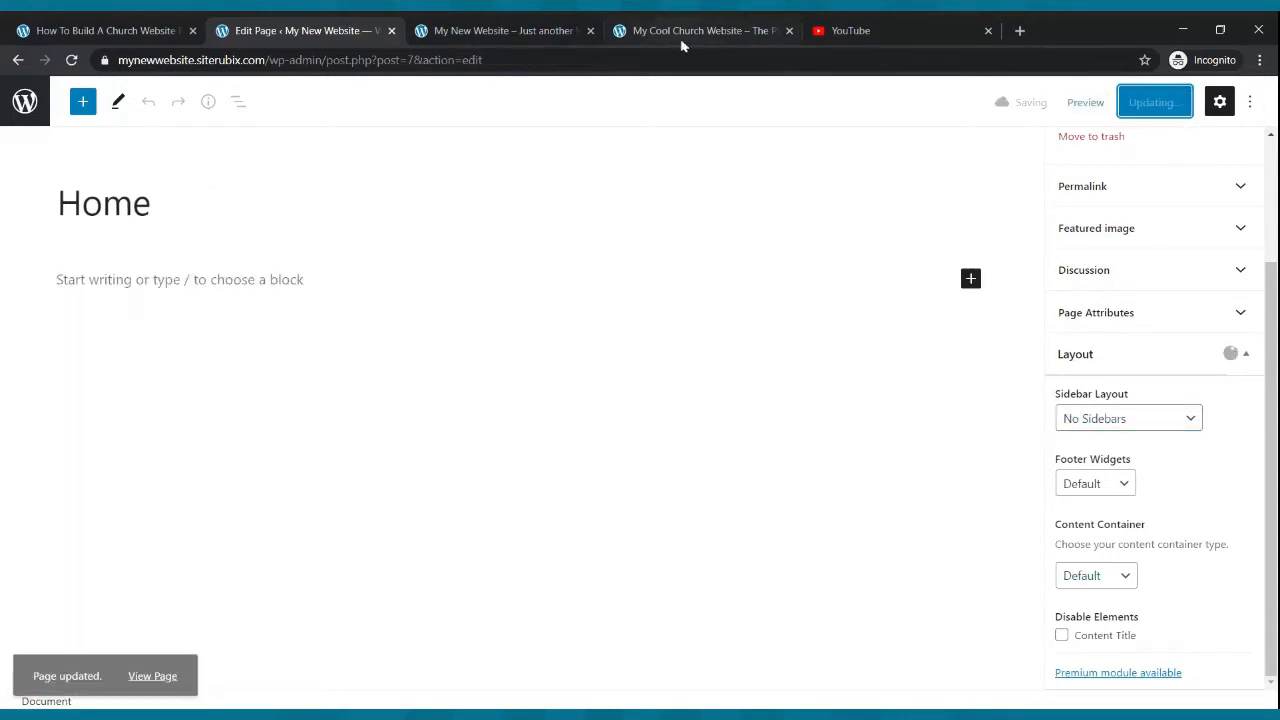
left_click(551, 25)
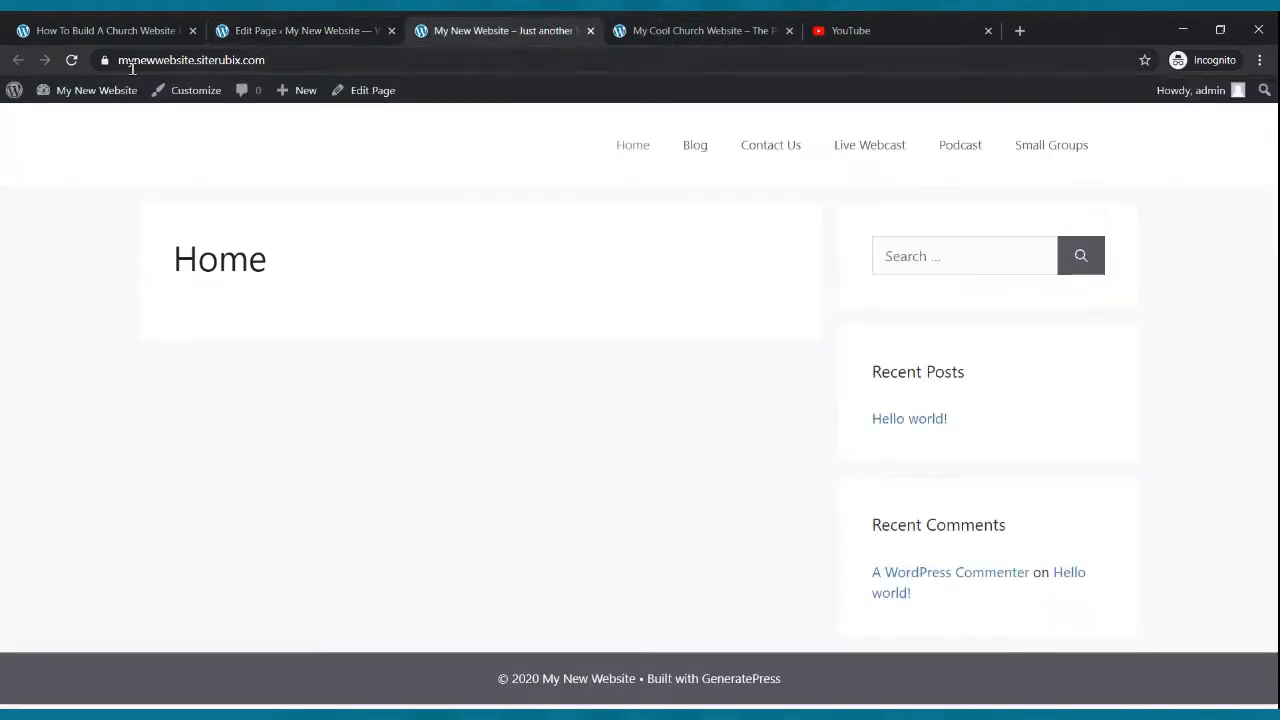
left_click(71, 60)
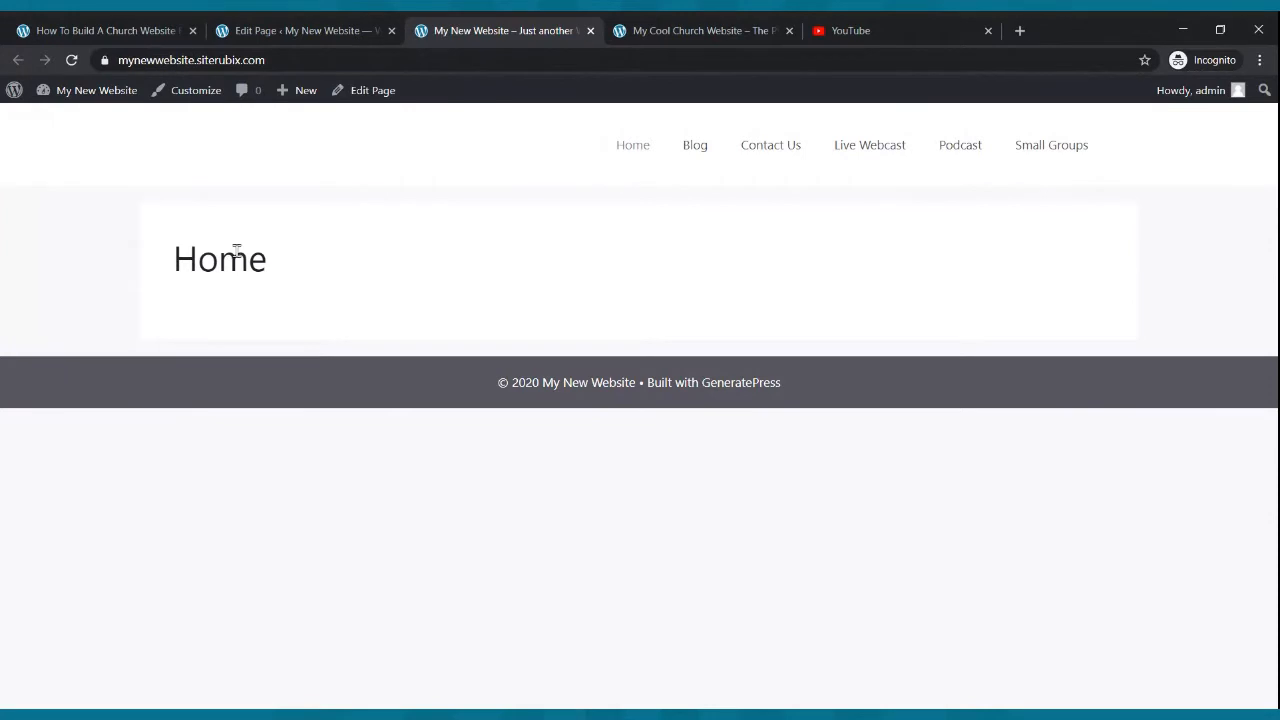
- Disable the Home page's content title, update the page, and reload the live site
left_click(331, 25)
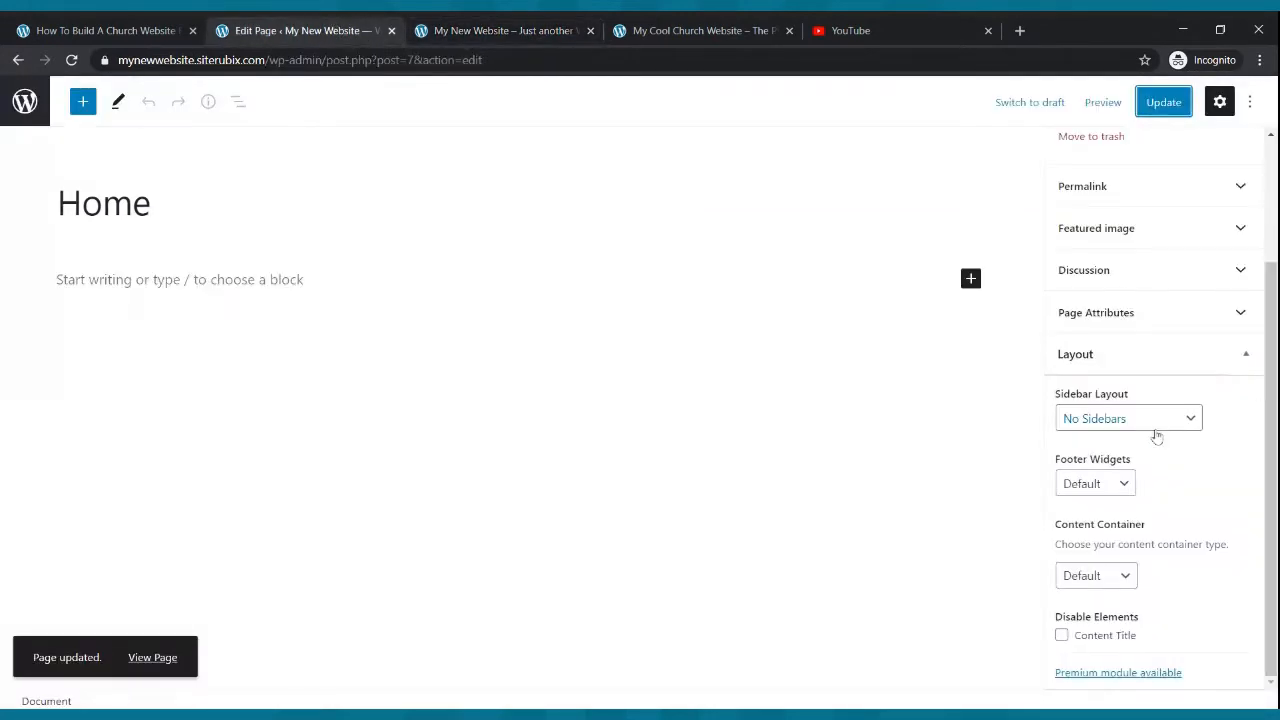
left_click(1193, 424)
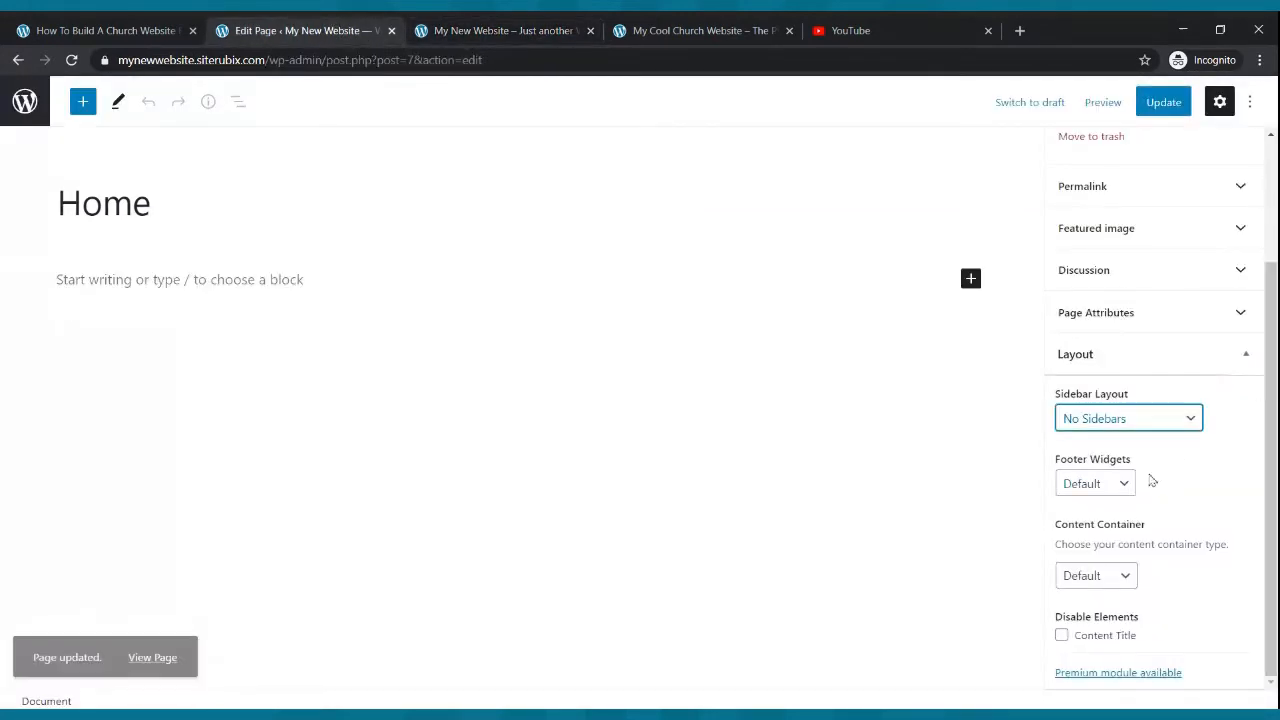
left_click(1062, 635)
left_click(1166, 106)
left_click(551, 24)
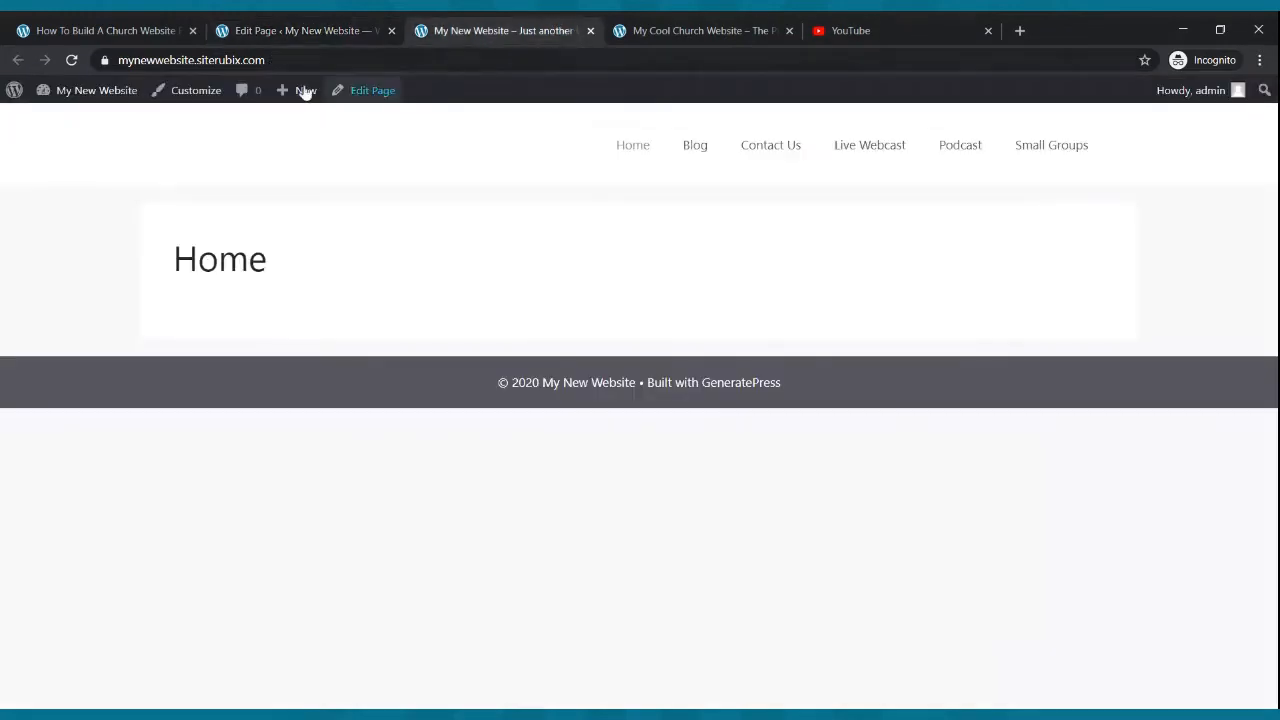
left_click(71, 60)
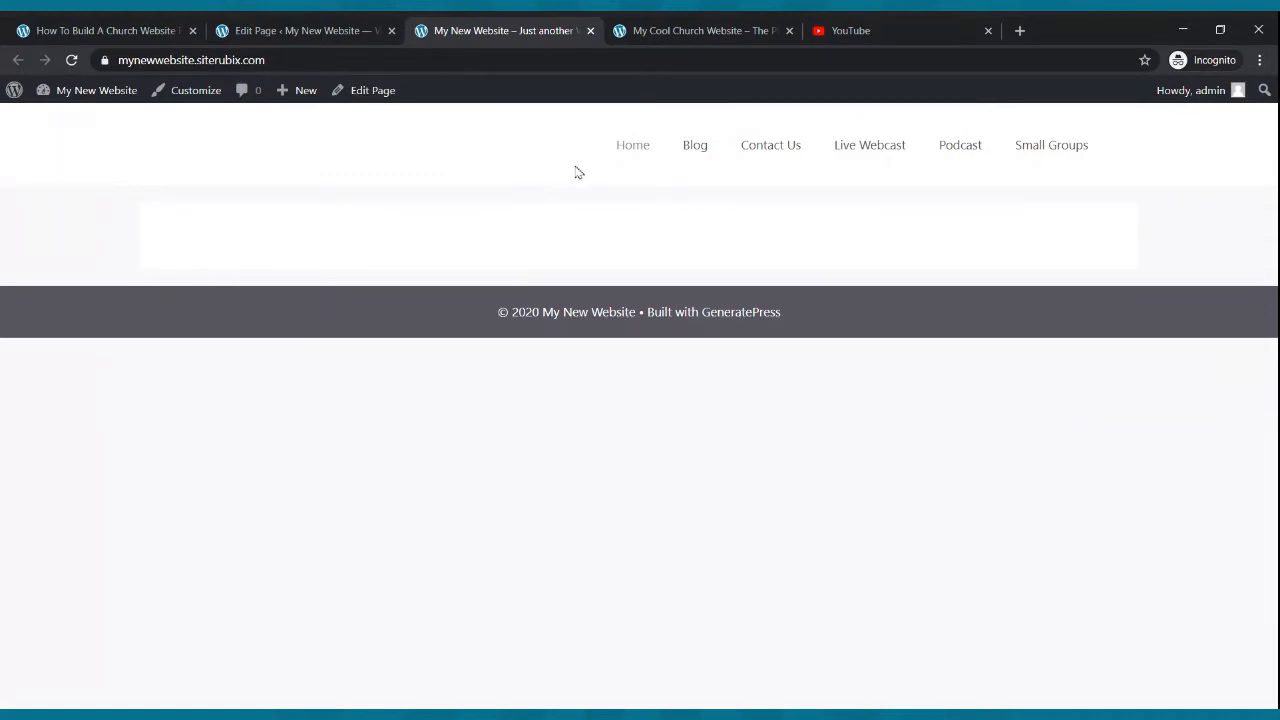
- Compare the live homepage with the example church site, then return to the Pages list
left_click(616, 32)
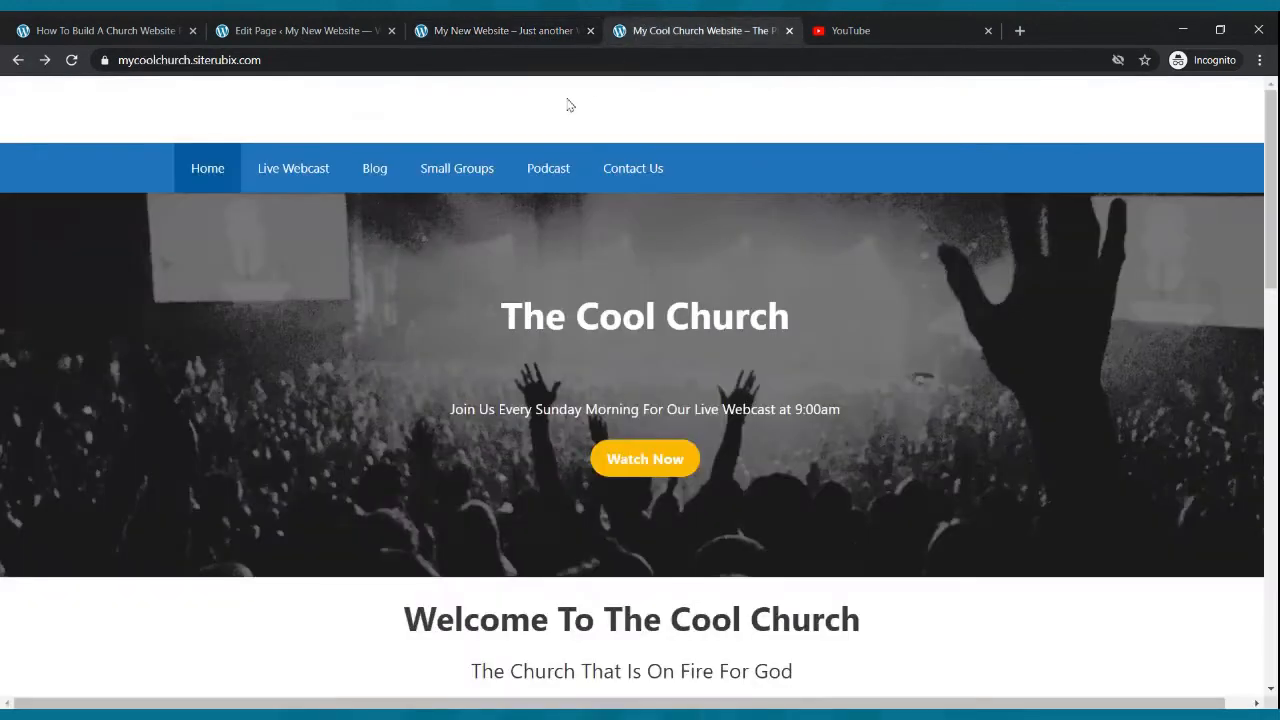
left_click(482, 29)
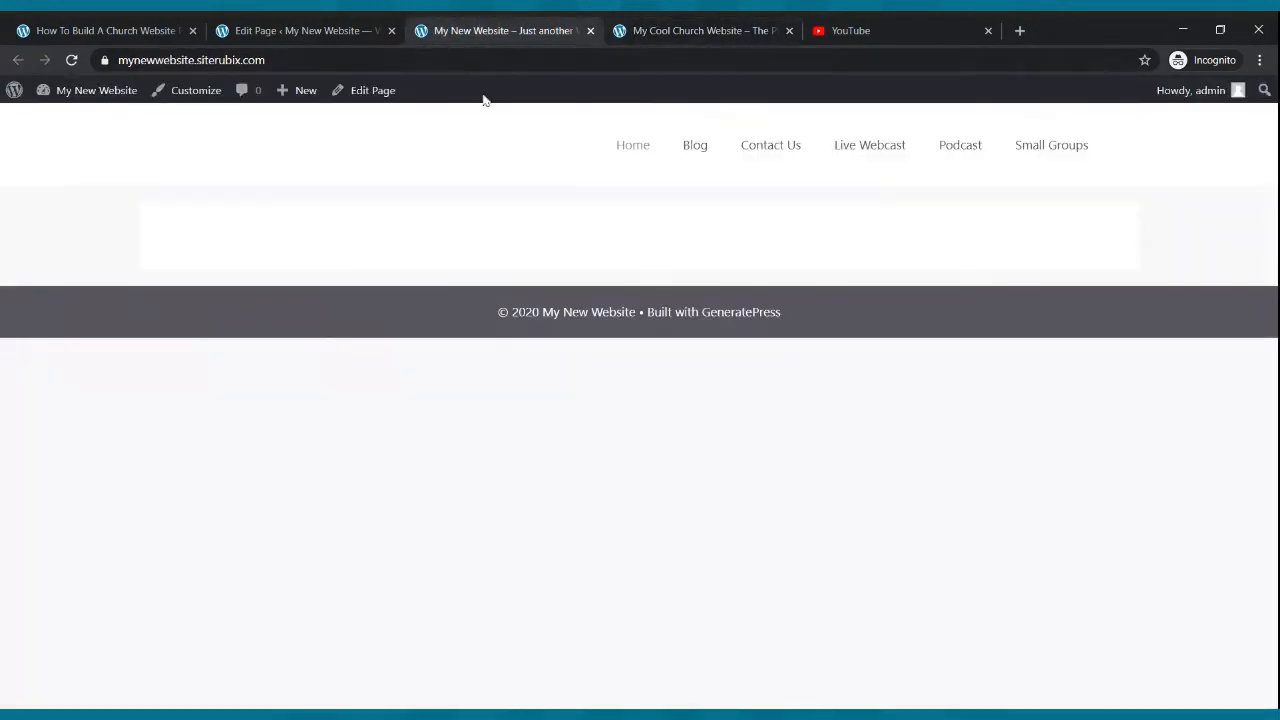
left_click(302, 26)
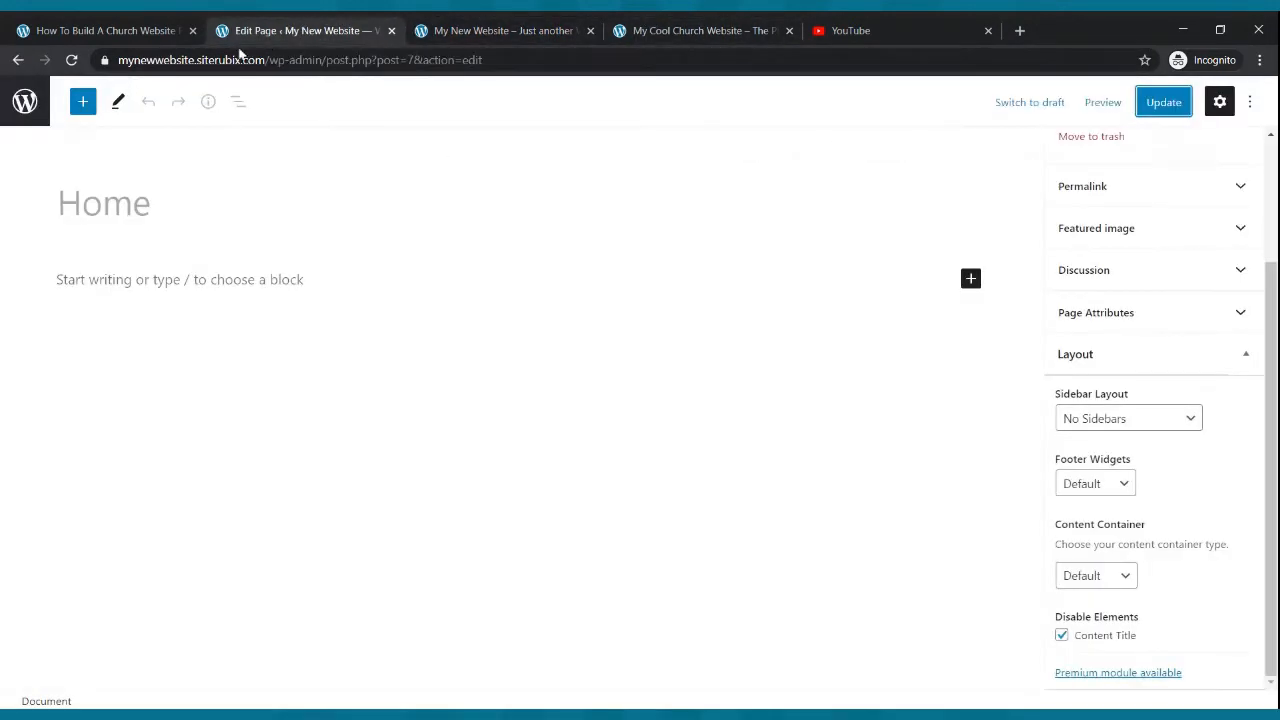
left_click(18, 61)
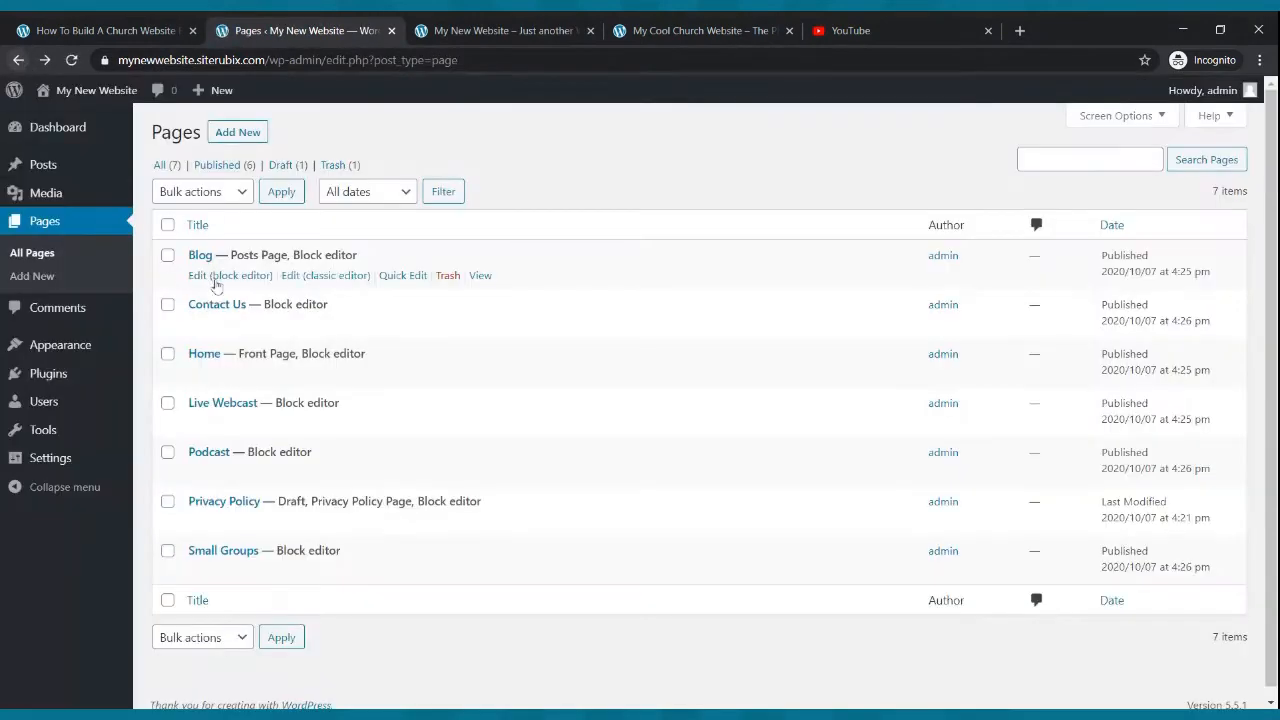
- In the Customizer's Colors section, set the Navigation Color Presets to Blue, publish, and close the Customizer
mouse_move(65, 340)
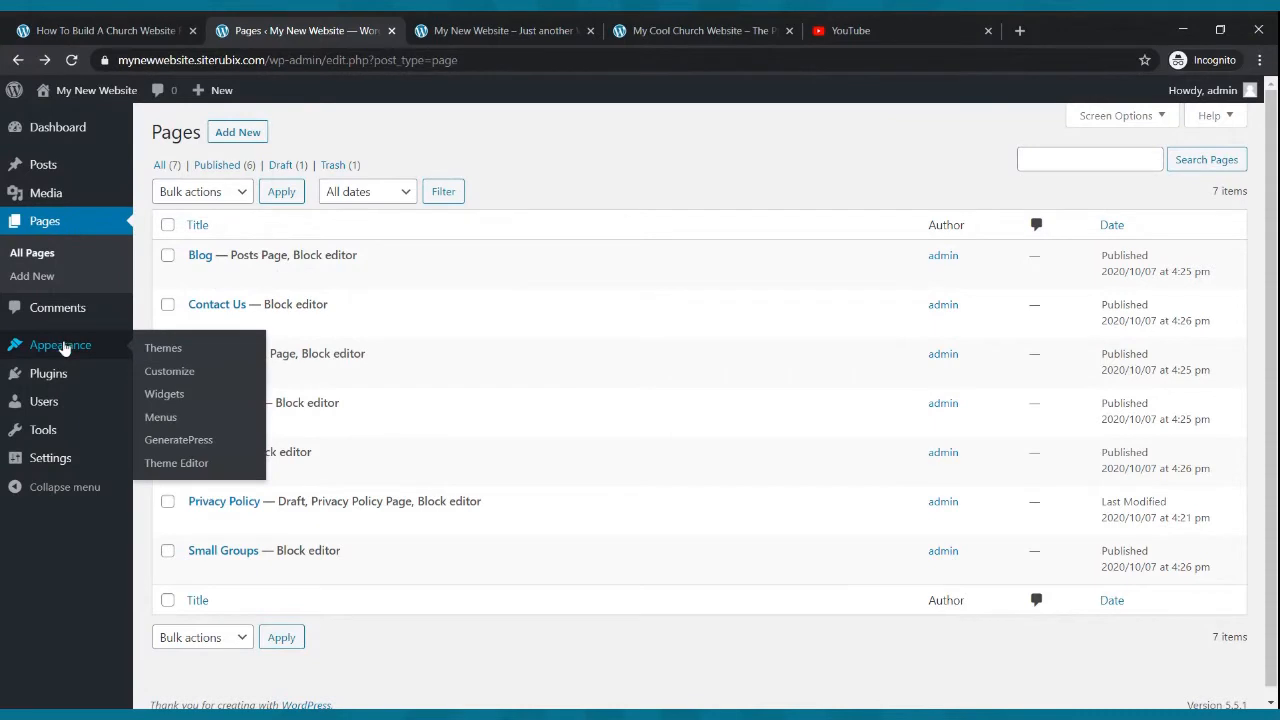
left_click(62, 346)
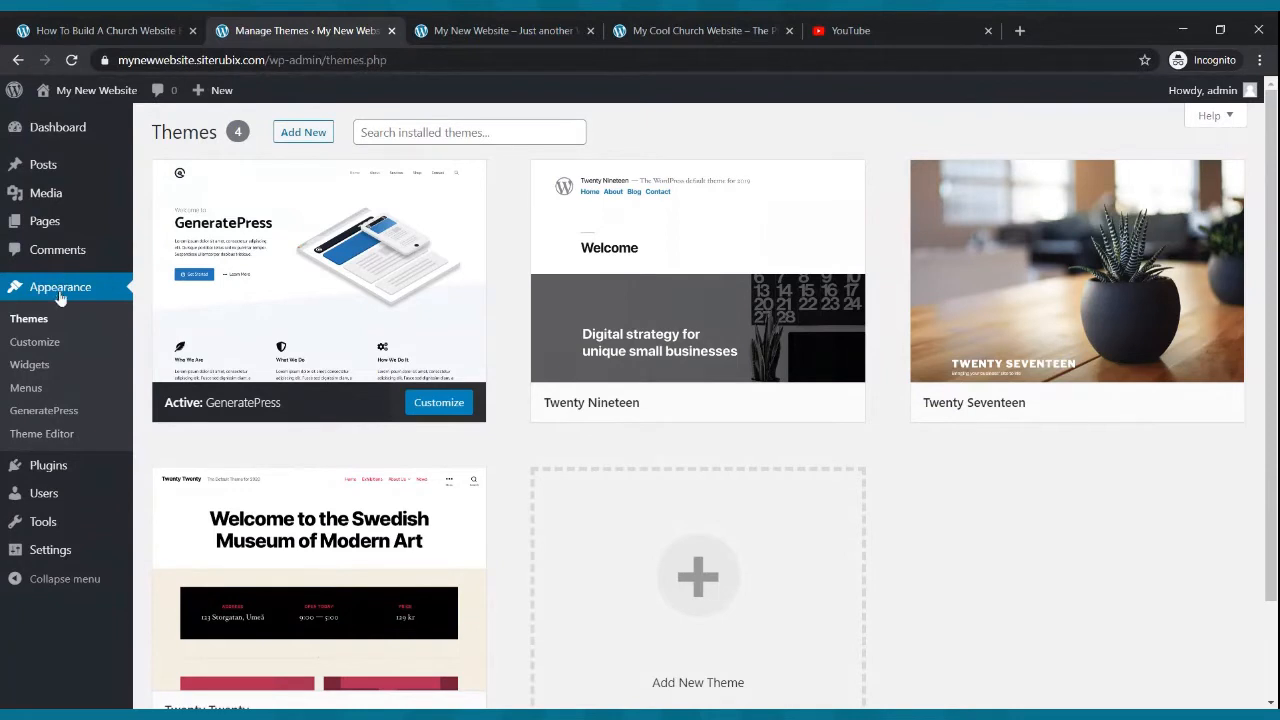
left_click(54, 352)
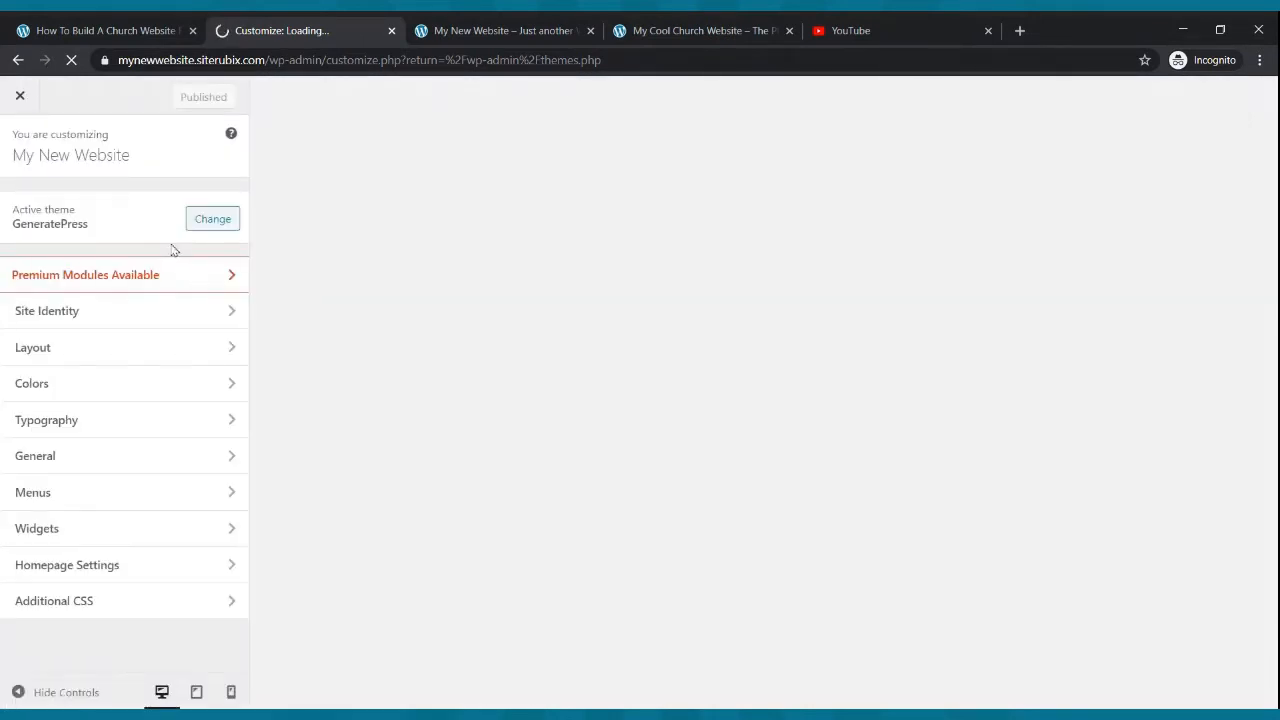
left_click(75, 384)
scroll(146, 446, "down", 1)
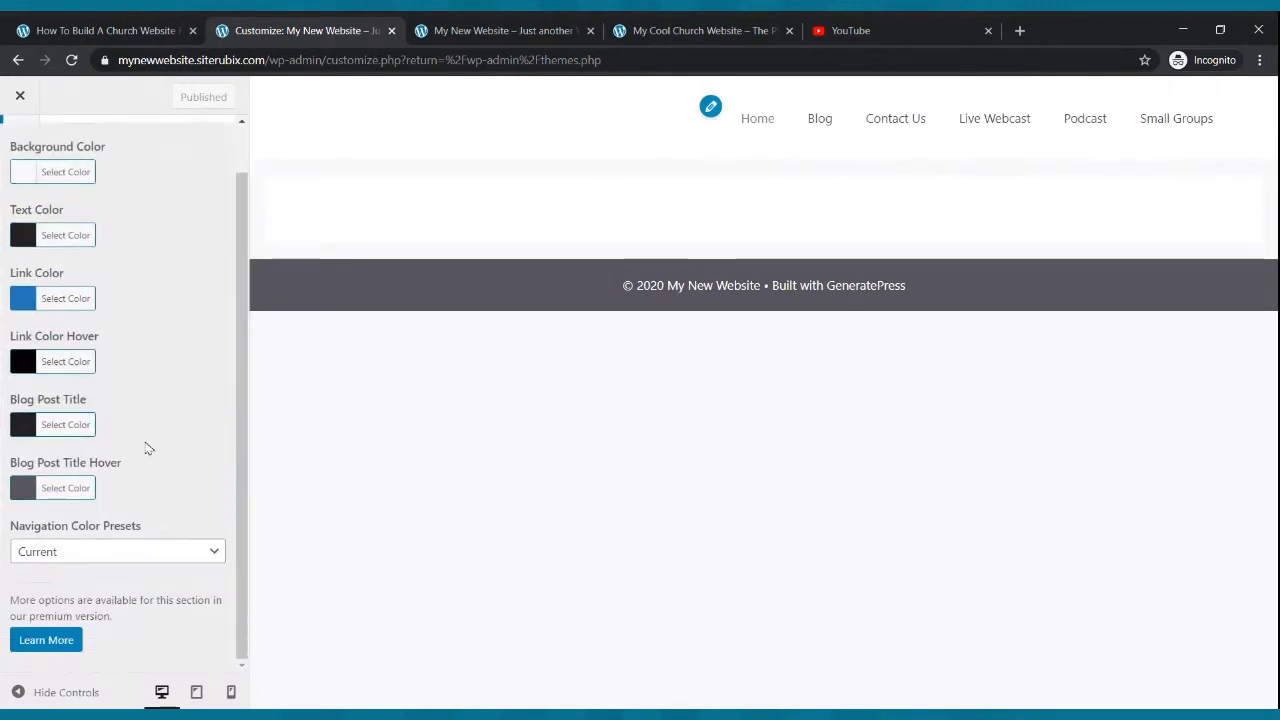
left_click(104, 544)
left_click(91, 525)
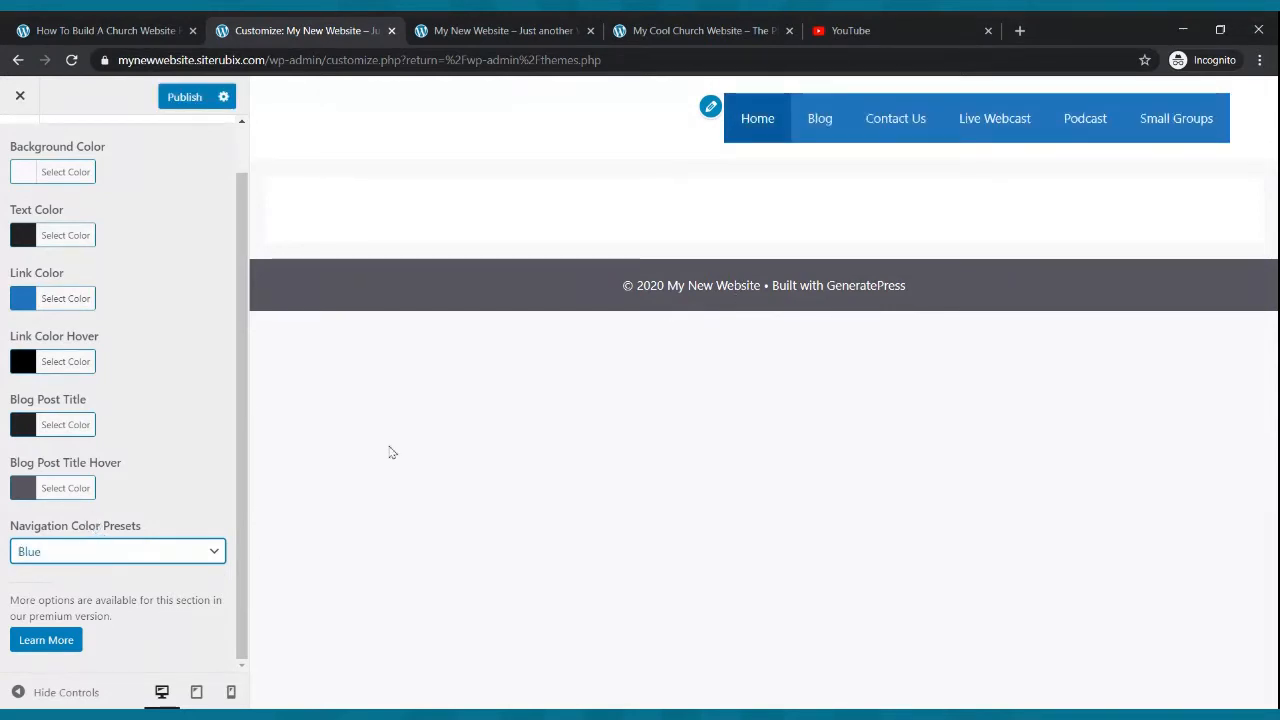
left_click(183, 100)
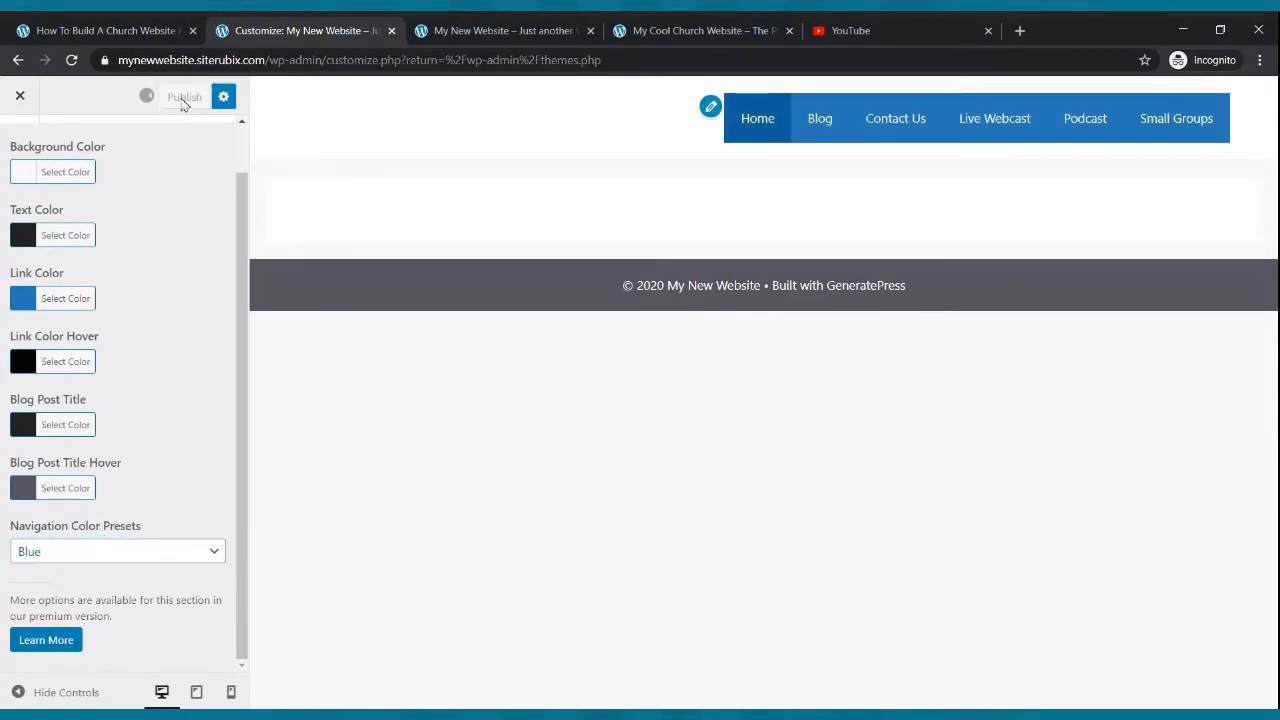
left_click(20, 95)
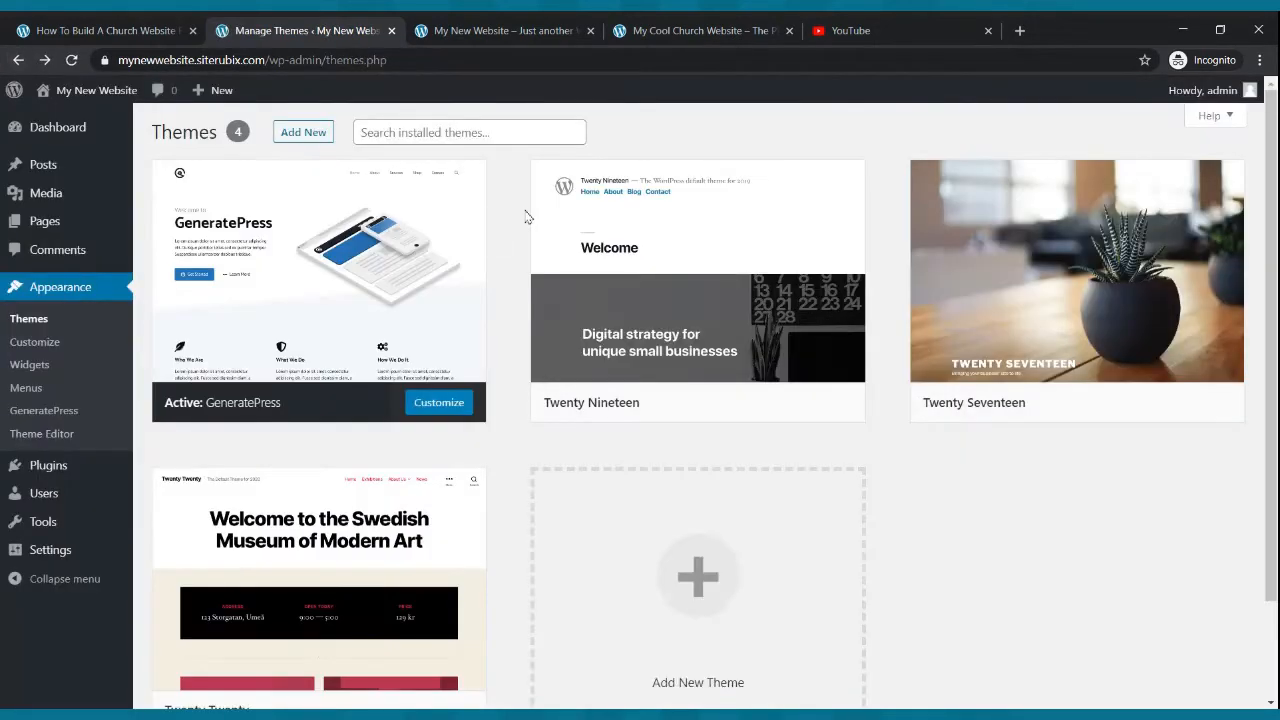
- Reload the live site and compare its navigation bar with the example church site
left_click(450, 30)
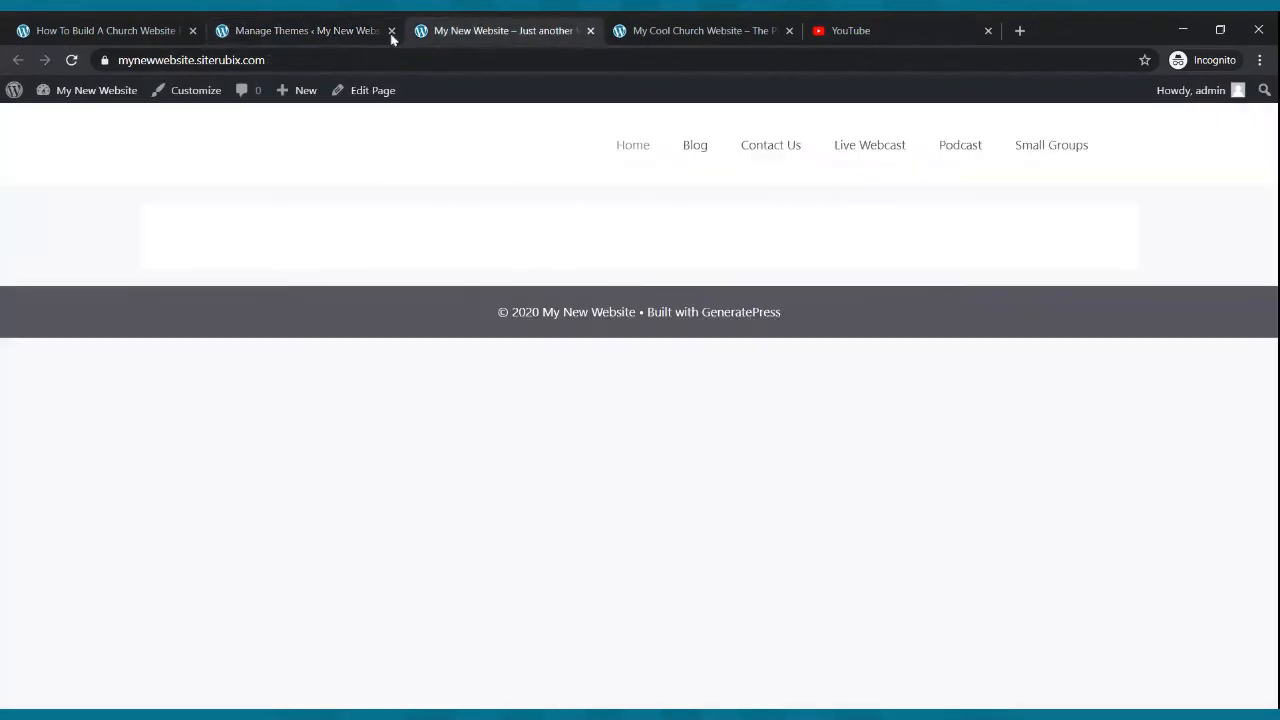
left_click(72, 61)
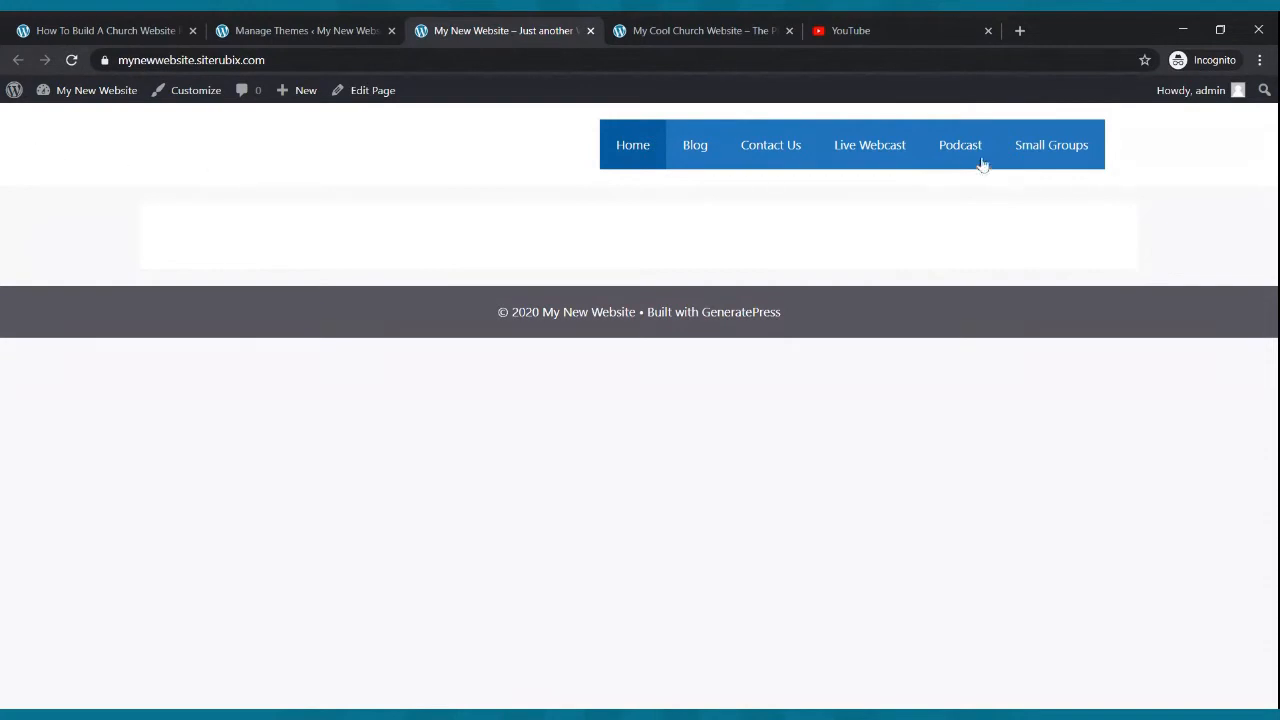
left_click(708, 30)
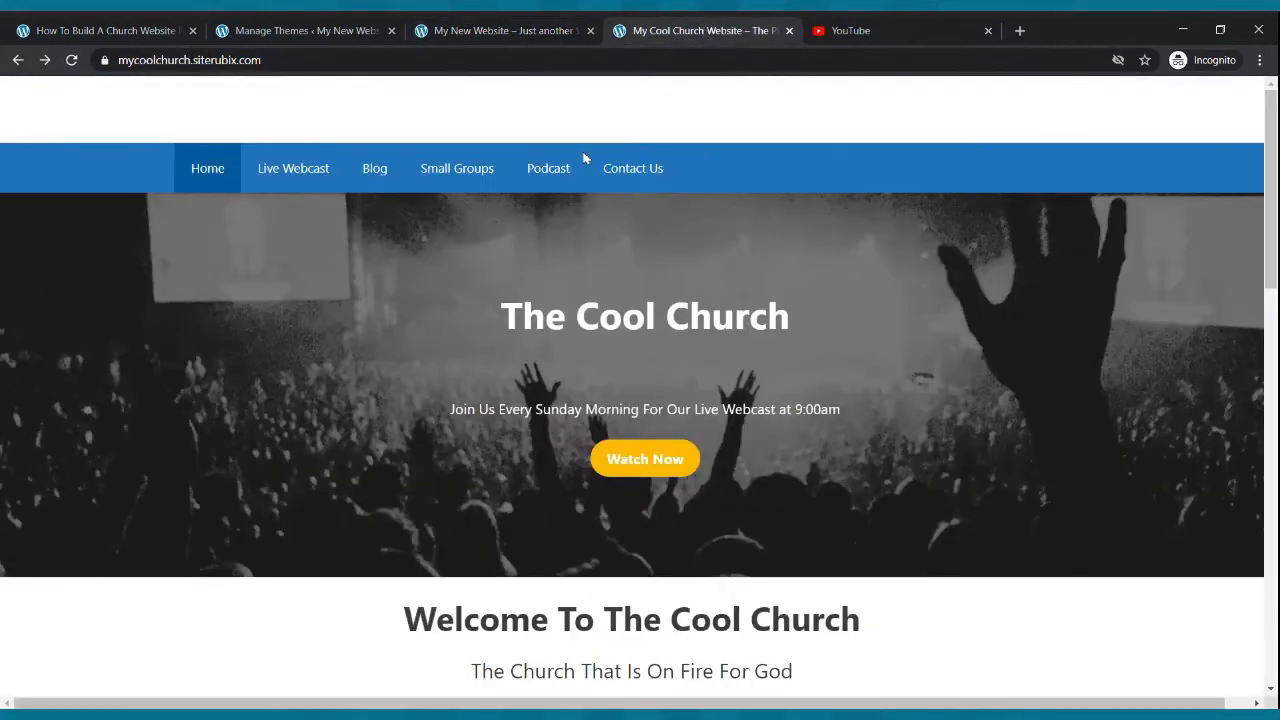
left_click(337, 28)
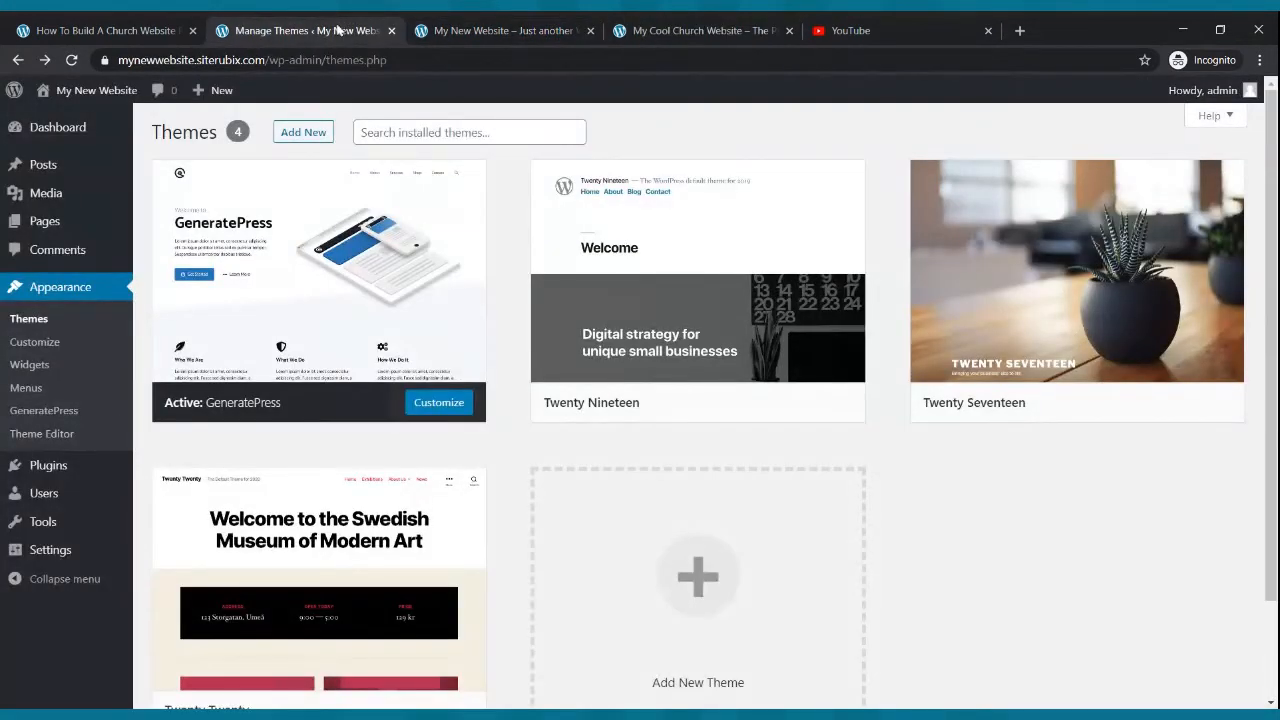
left_click(436, 27)
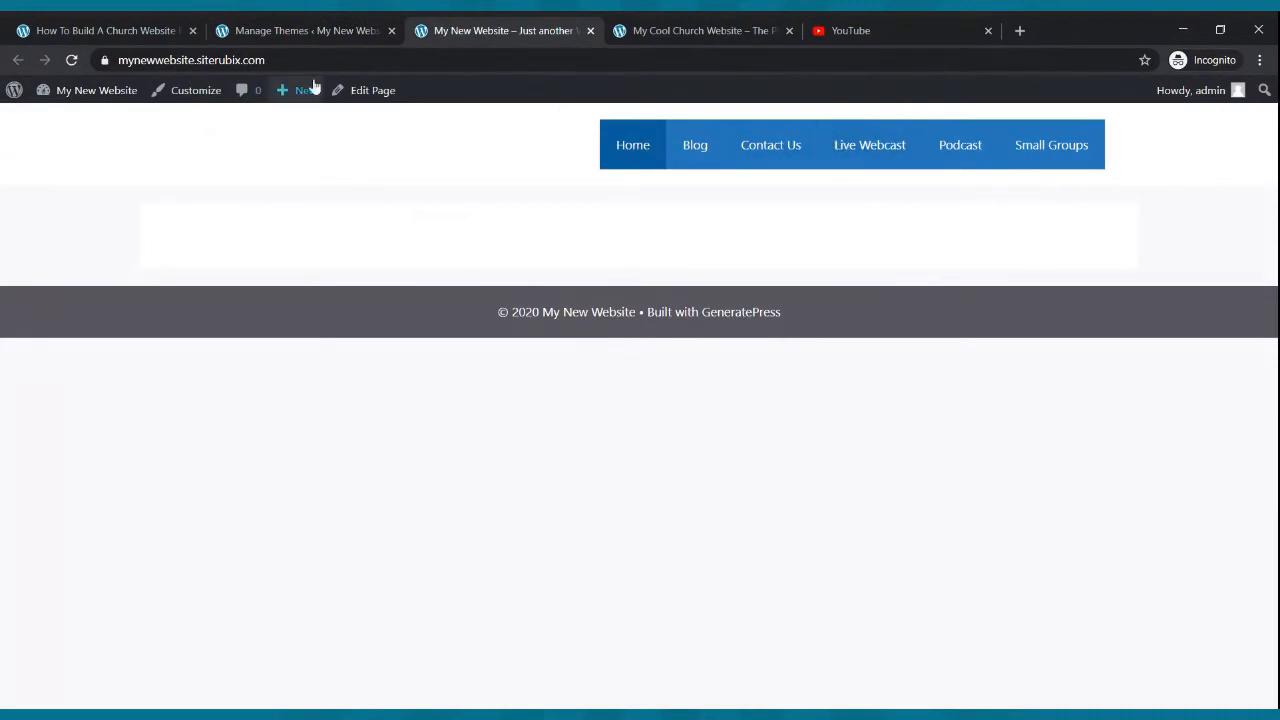
left_click(296, 30)
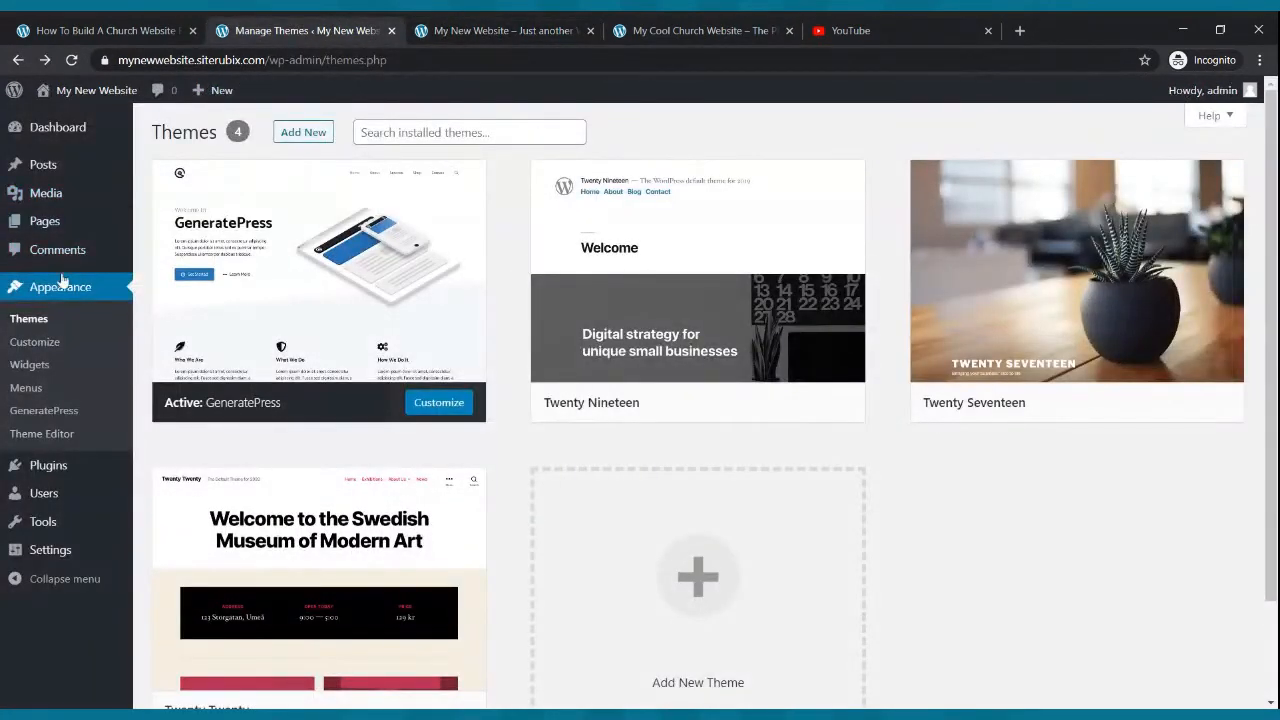
- Set the Home page's Content Container to Full Width and update the page
left_click(45, 221)
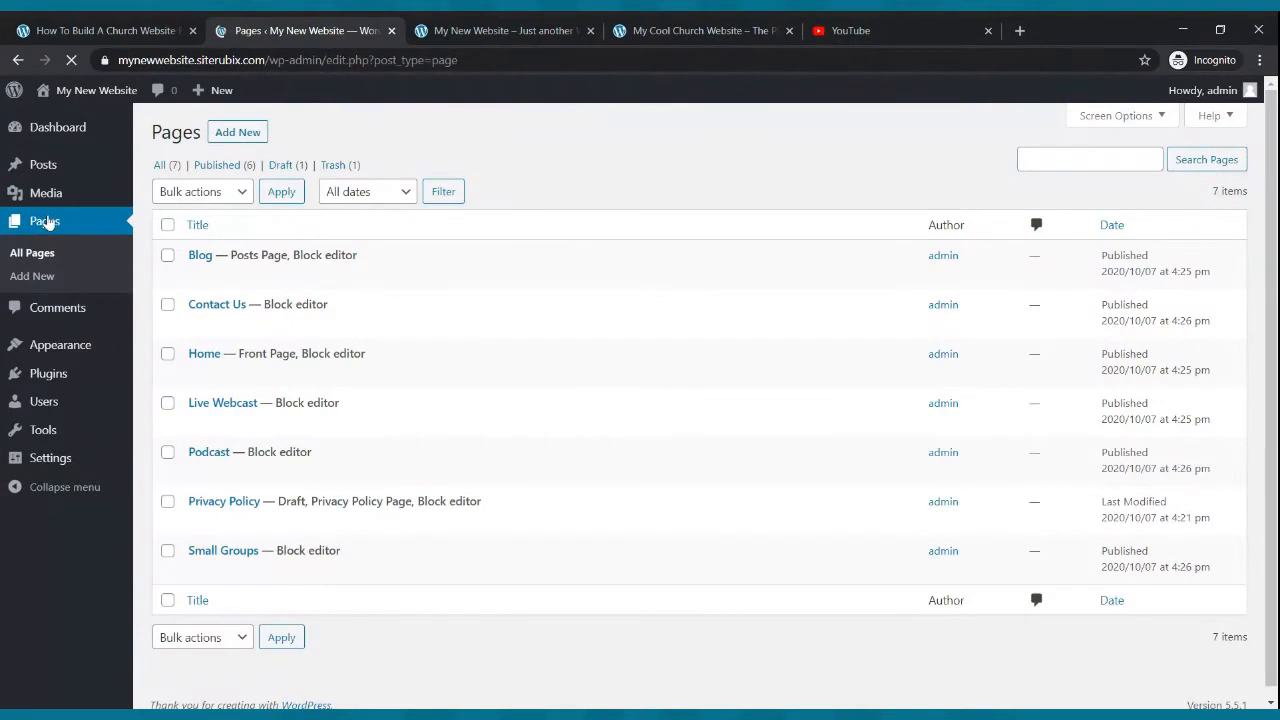
mouse_move(203, 374)
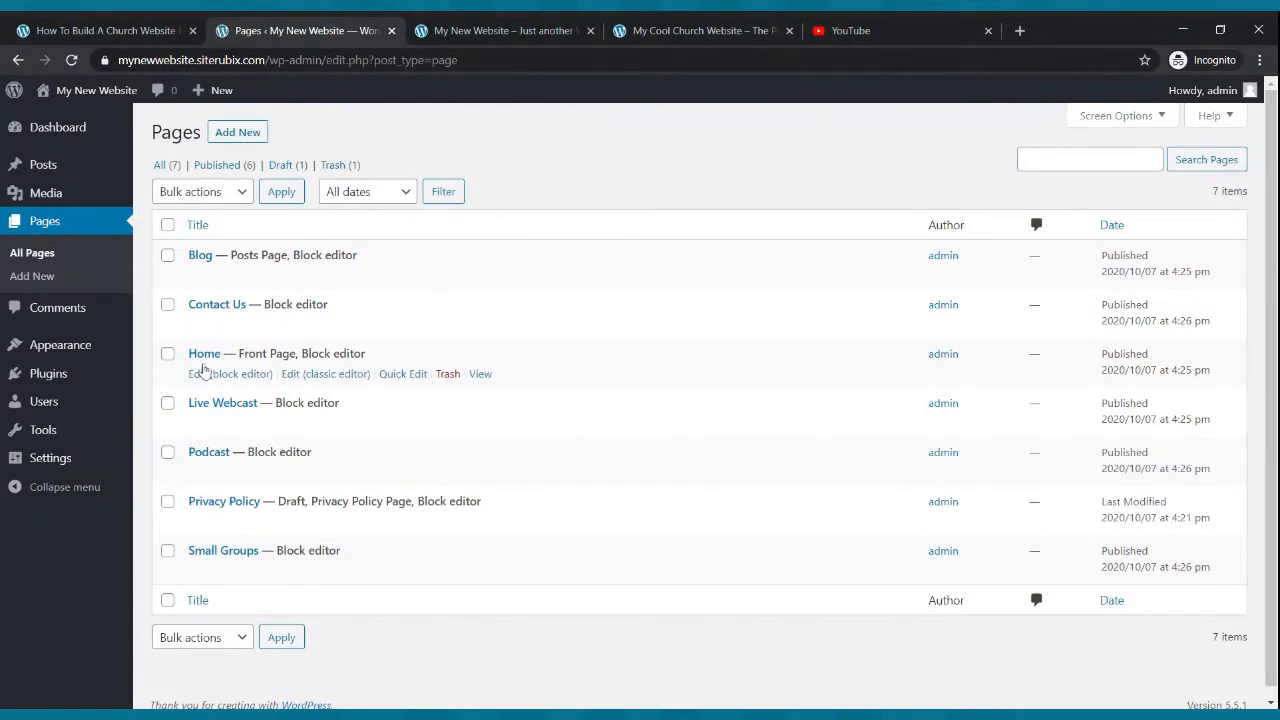
left_click(203, 376)
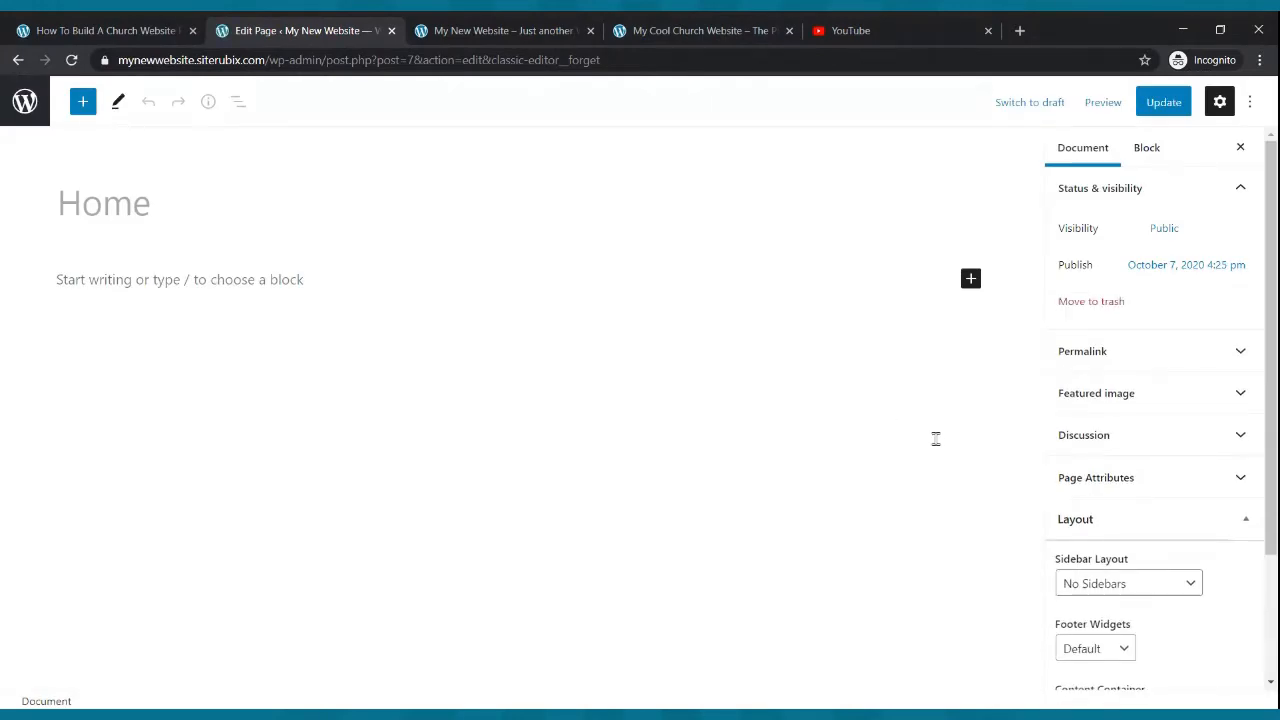
scroll(1090, 420, "down", 3)
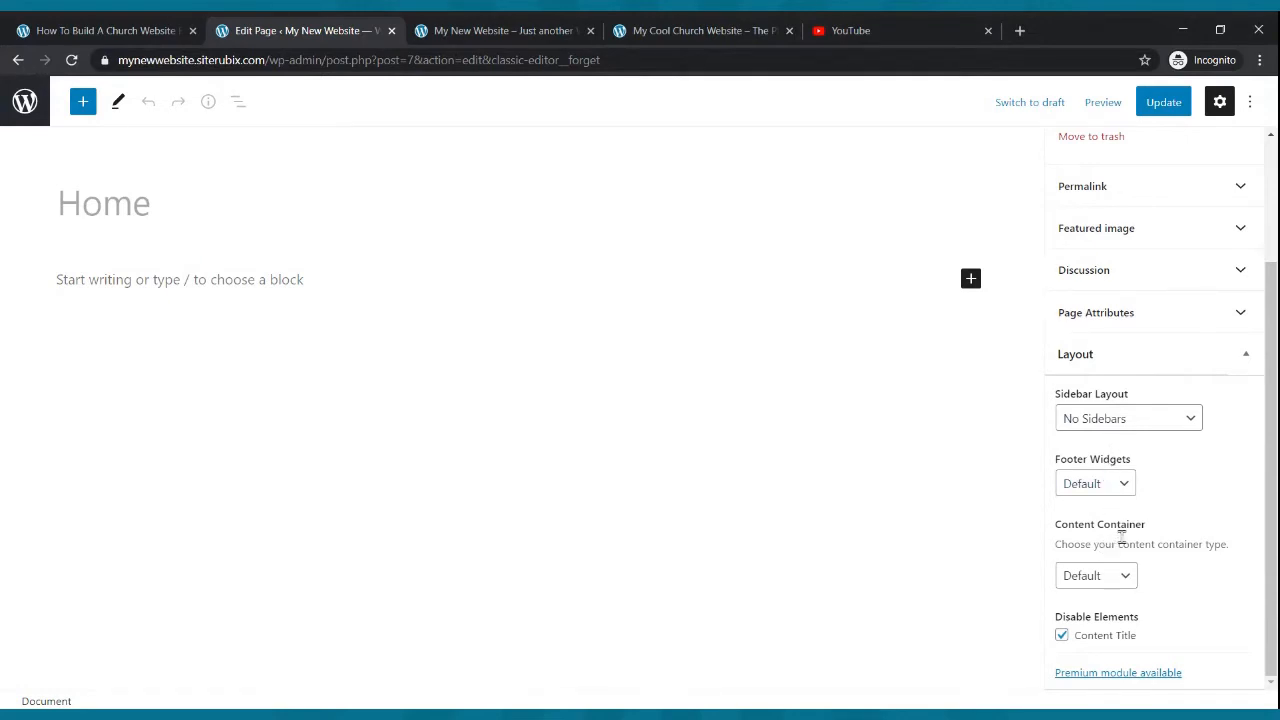
left_click(1126, 578)
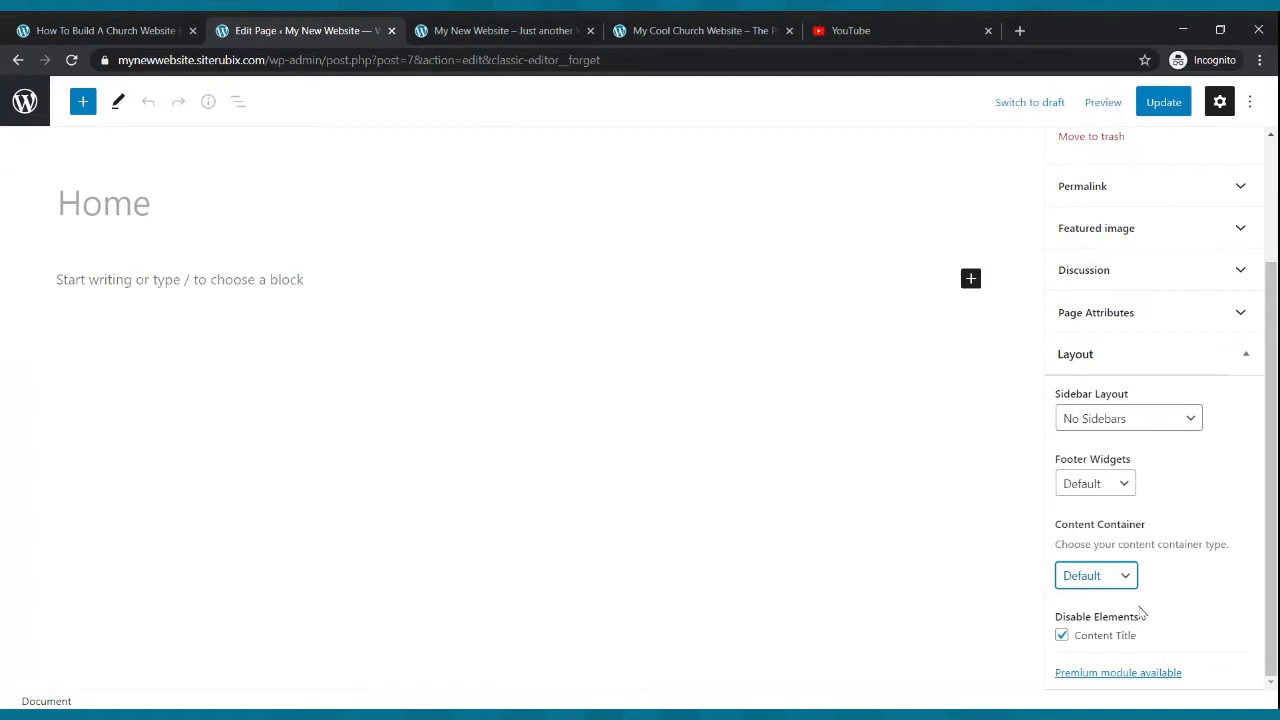
left_click(1122, 618)
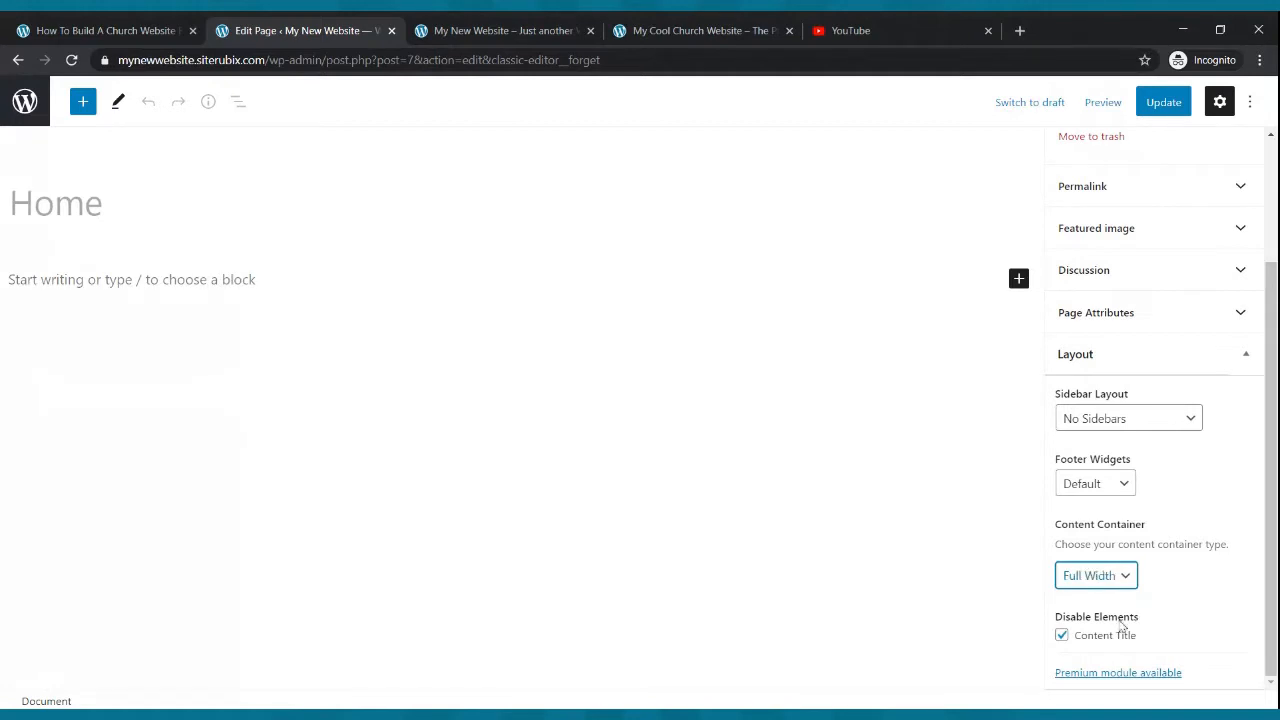
left_click(1160, 102)
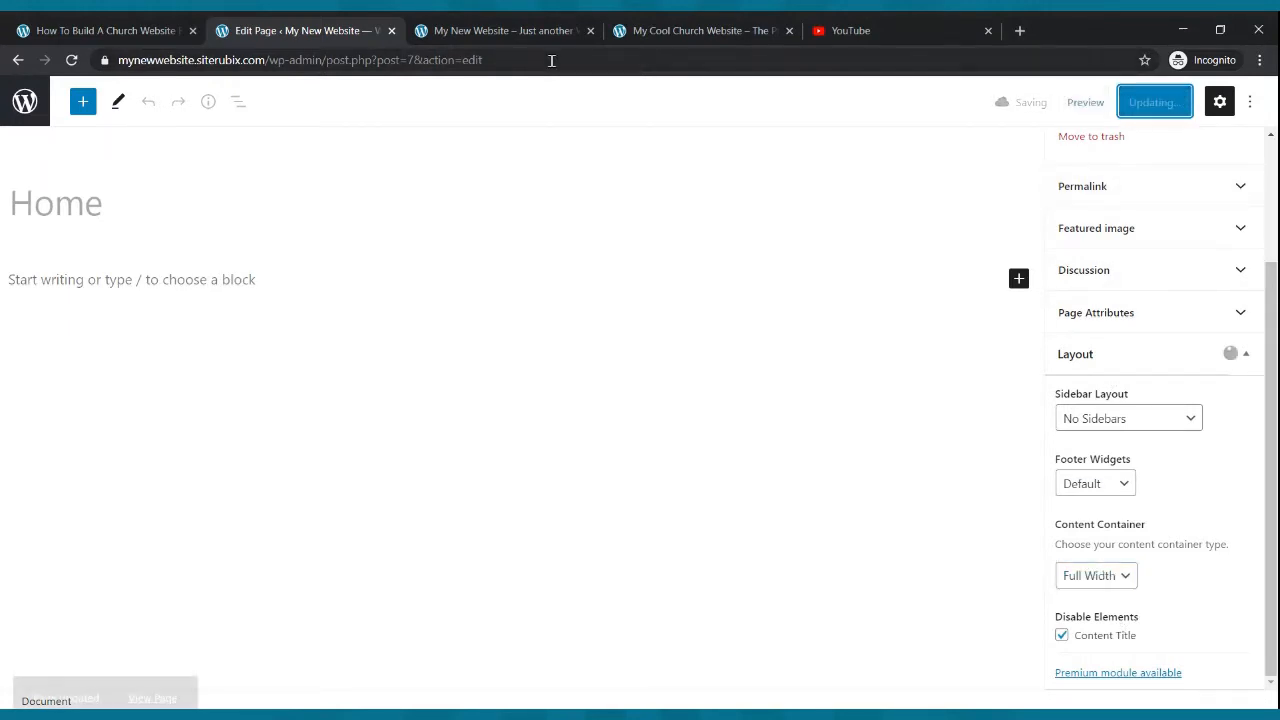
- Reload the live site and check the homepage layout against the editor
left_click(481, 30)
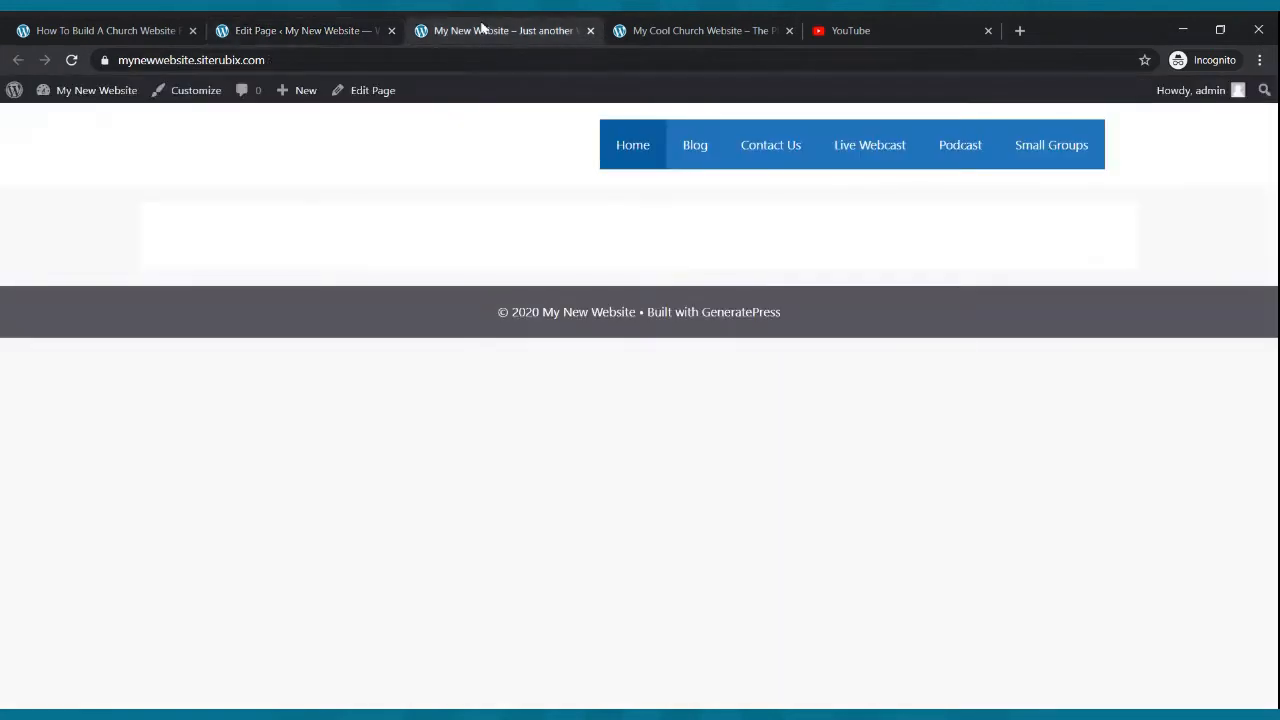
left_click(71, 60)
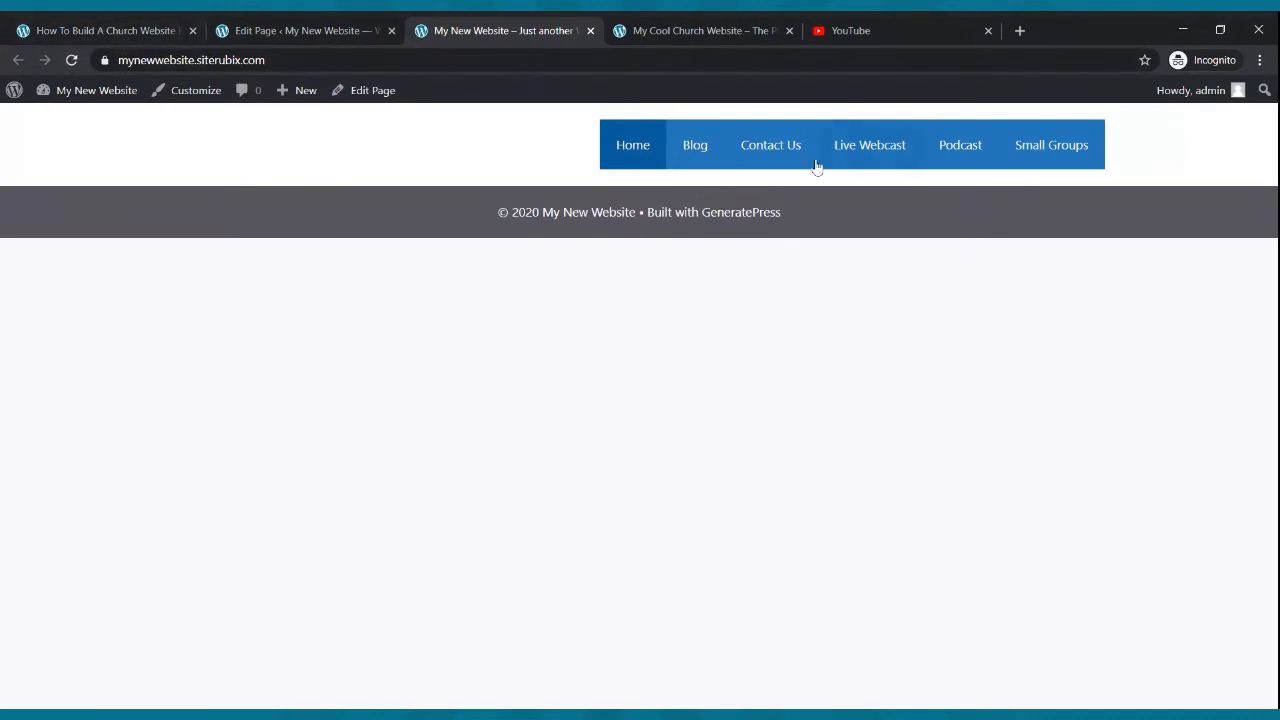
left_click(337, 24)
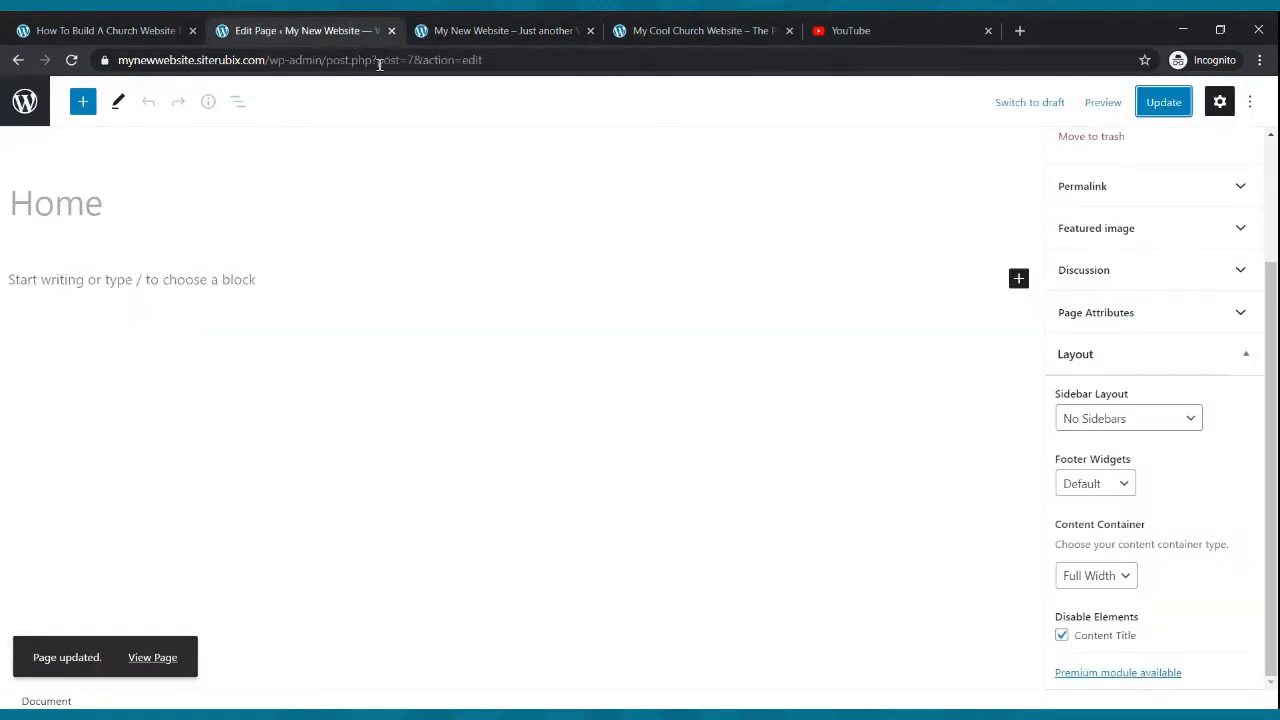
left_click(480, 24)
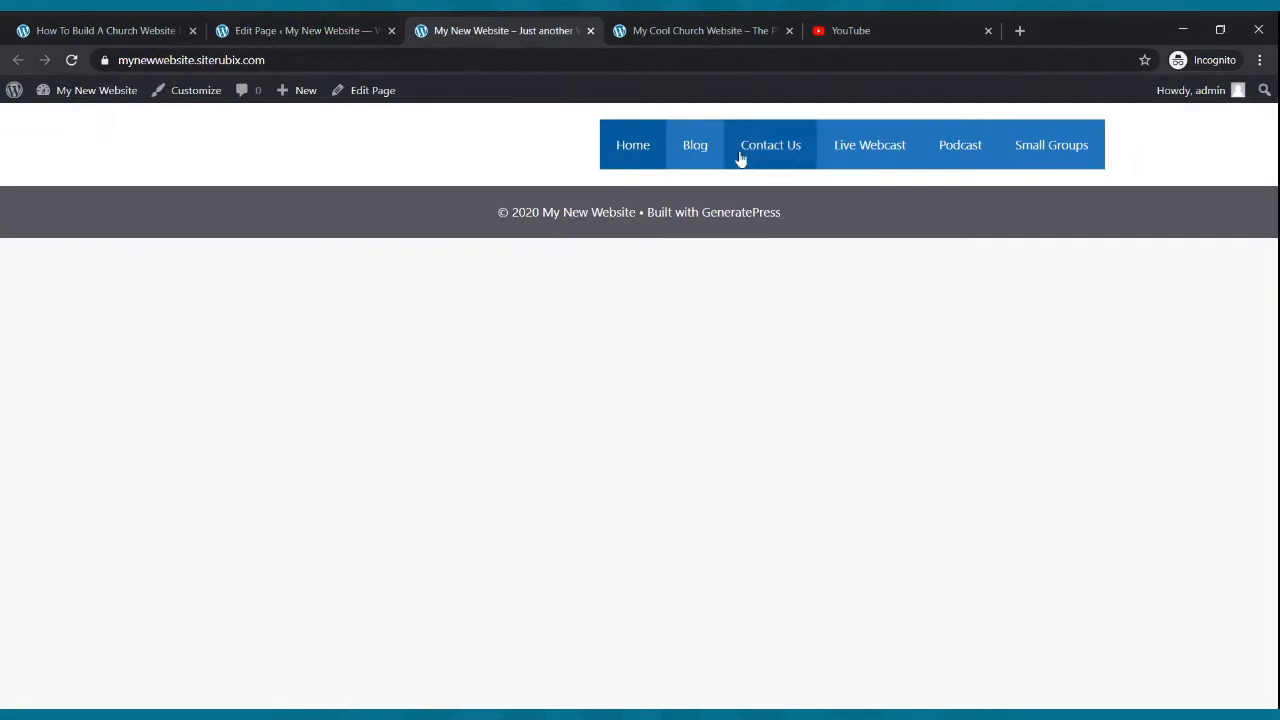
left_click(257, 30)
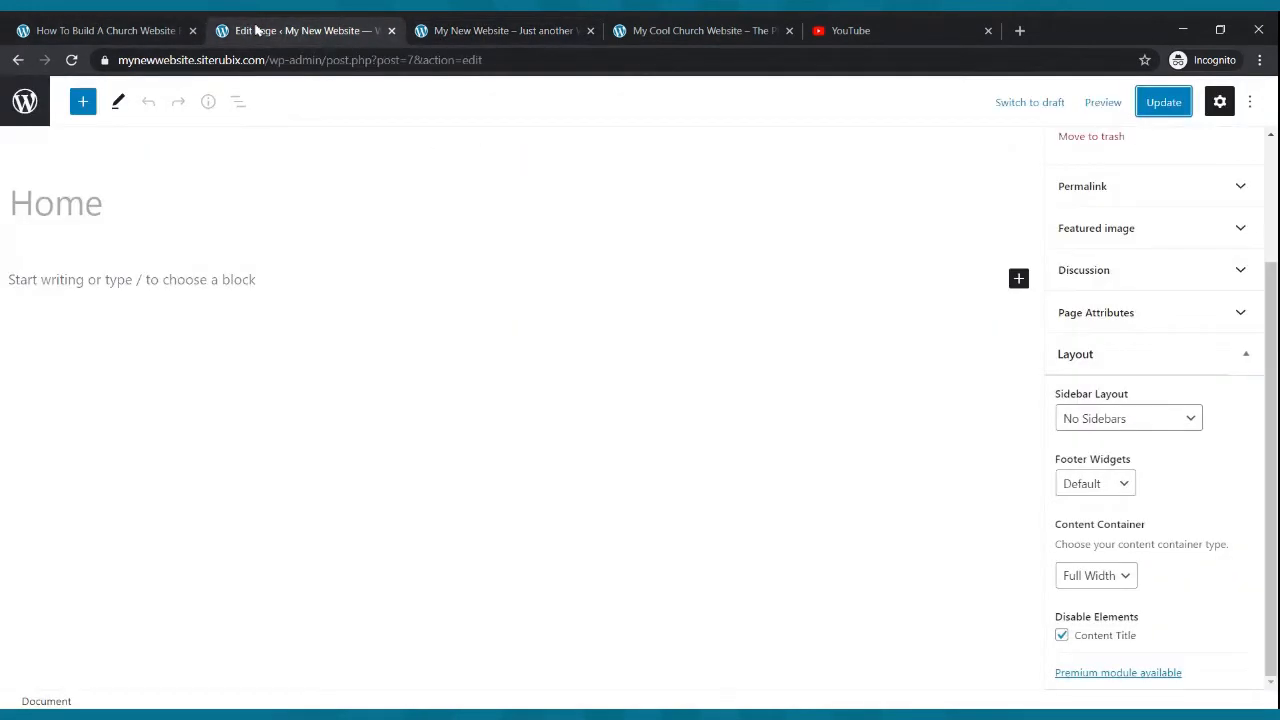
- In the Customizer's Layout Container settings, set Content Layout to One Container and Container Width to about 1205 px
left_click(18, 60)
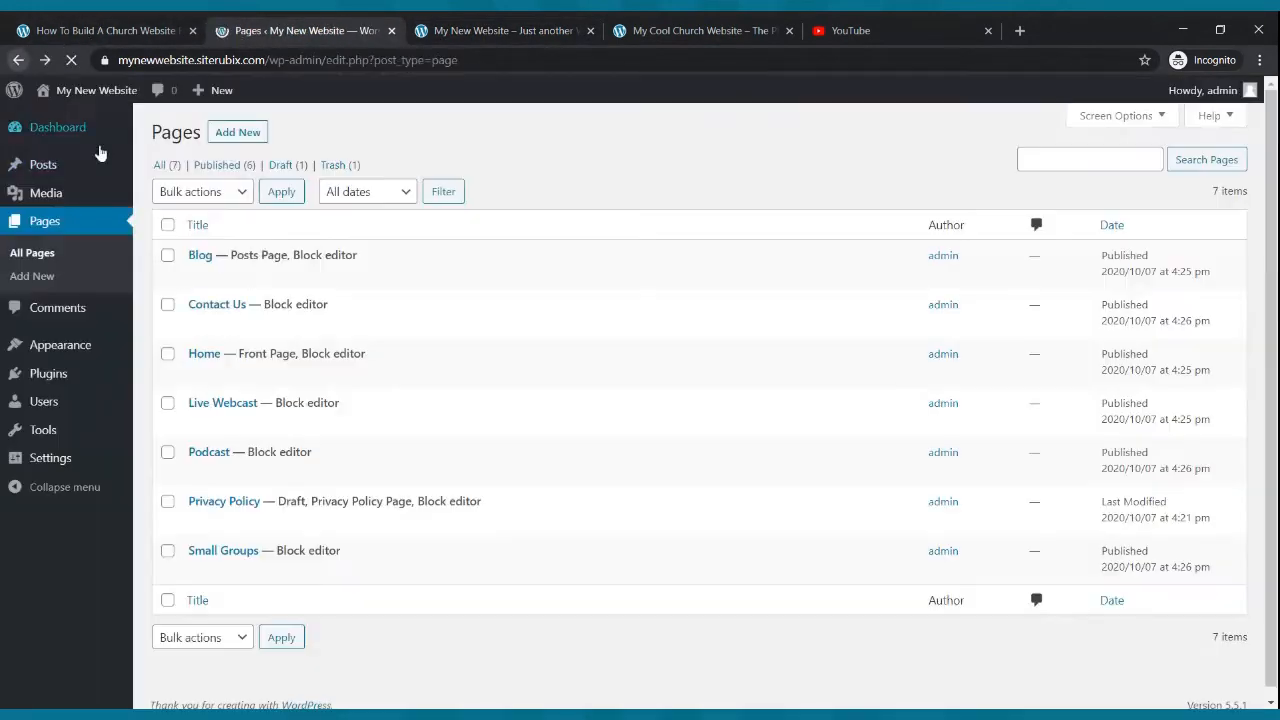
mouse_move(63, 340)
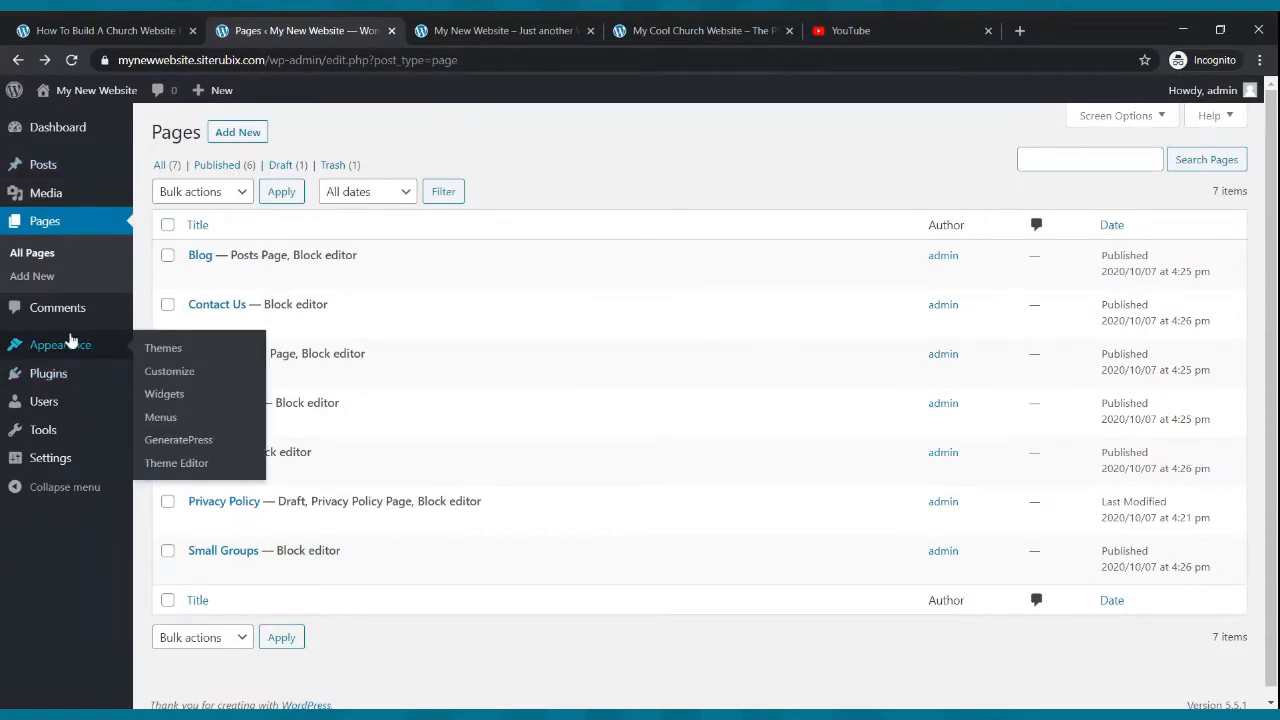
left_click(156, 376)
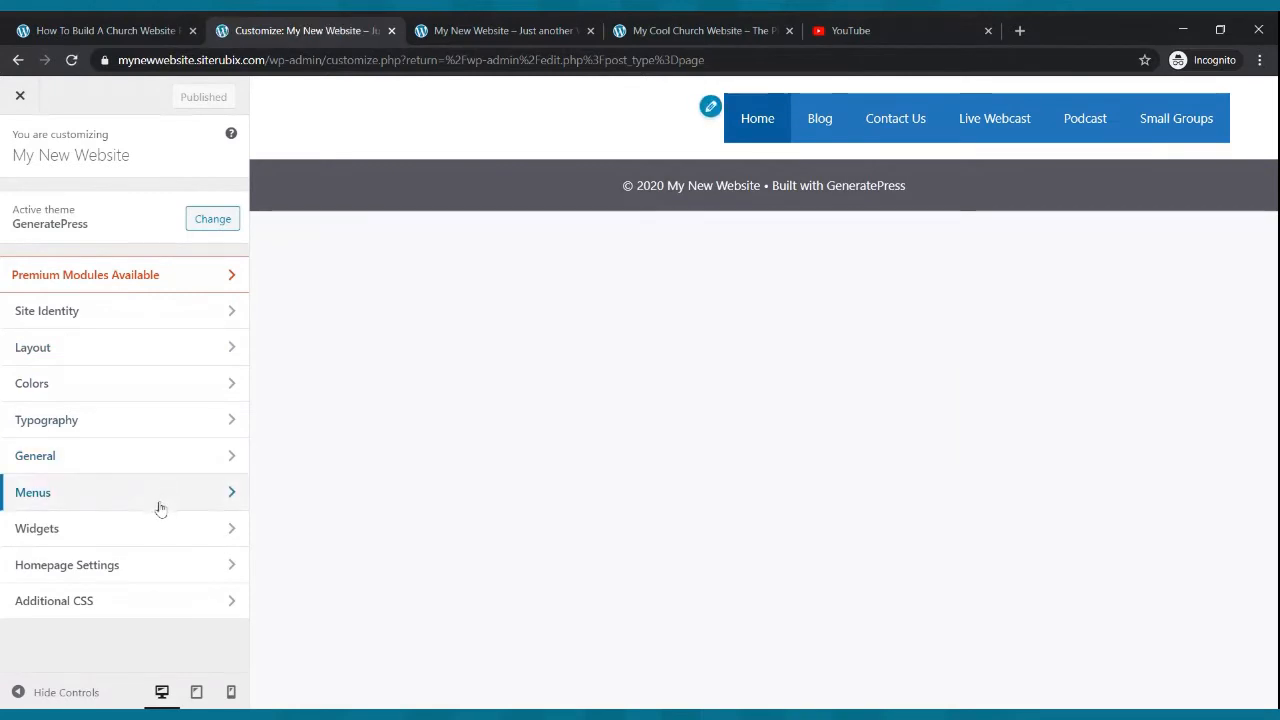
left_click(148, 565)
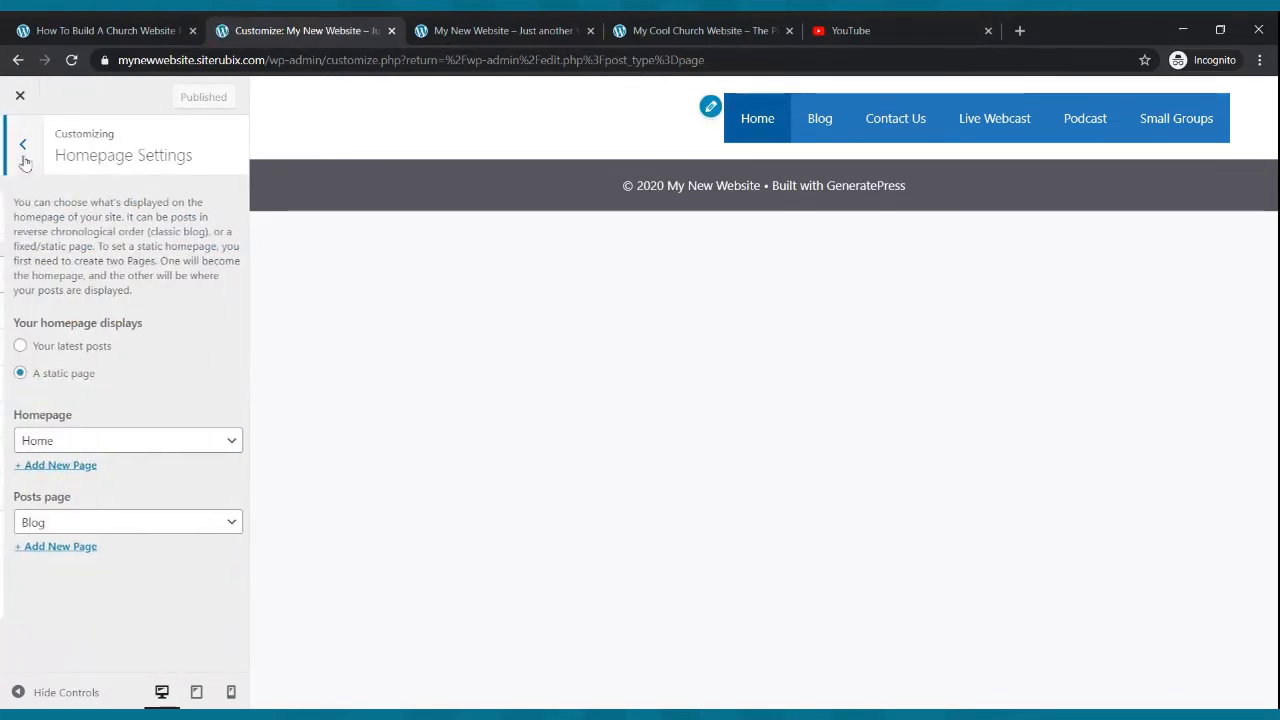
left_click(19, 144)
left_click(95, 342)
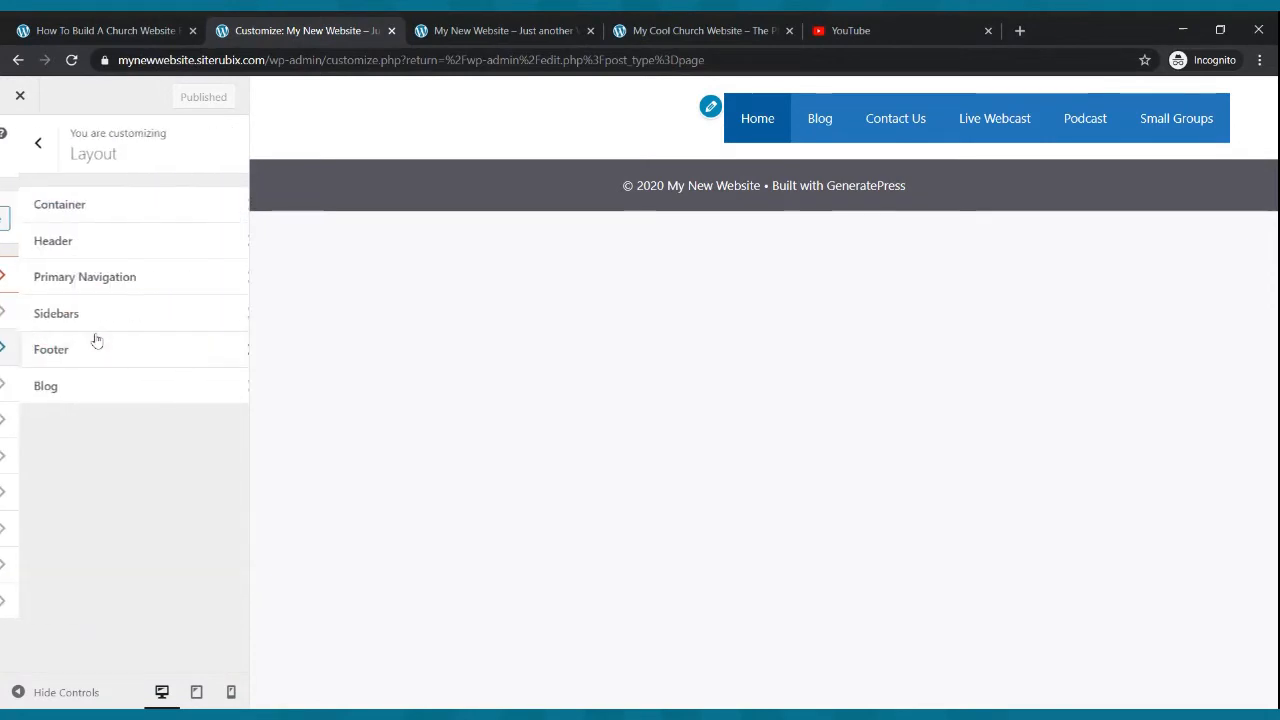
left_click(106, 205)
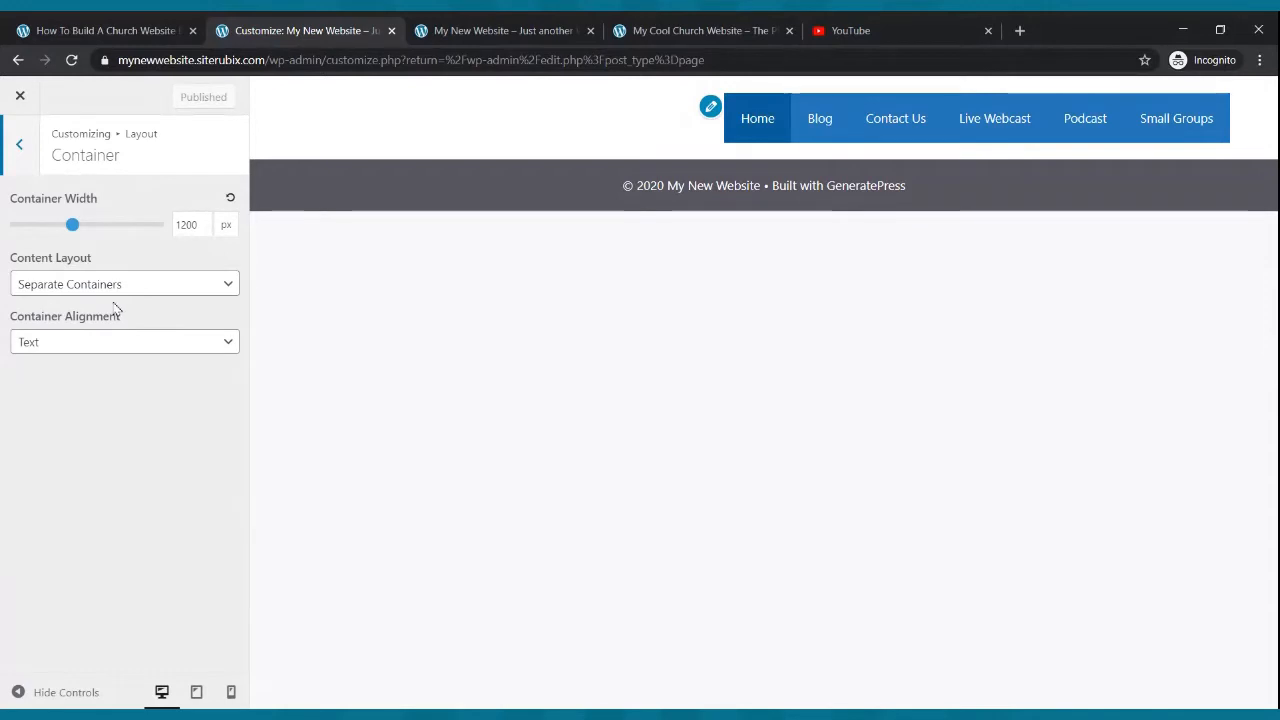
mouse_move(73, 225)
left_mouse_down()
mouse_move(103, 229)
mouse_move(79, 237)
left_mouse_up()
left_click(104, 295)
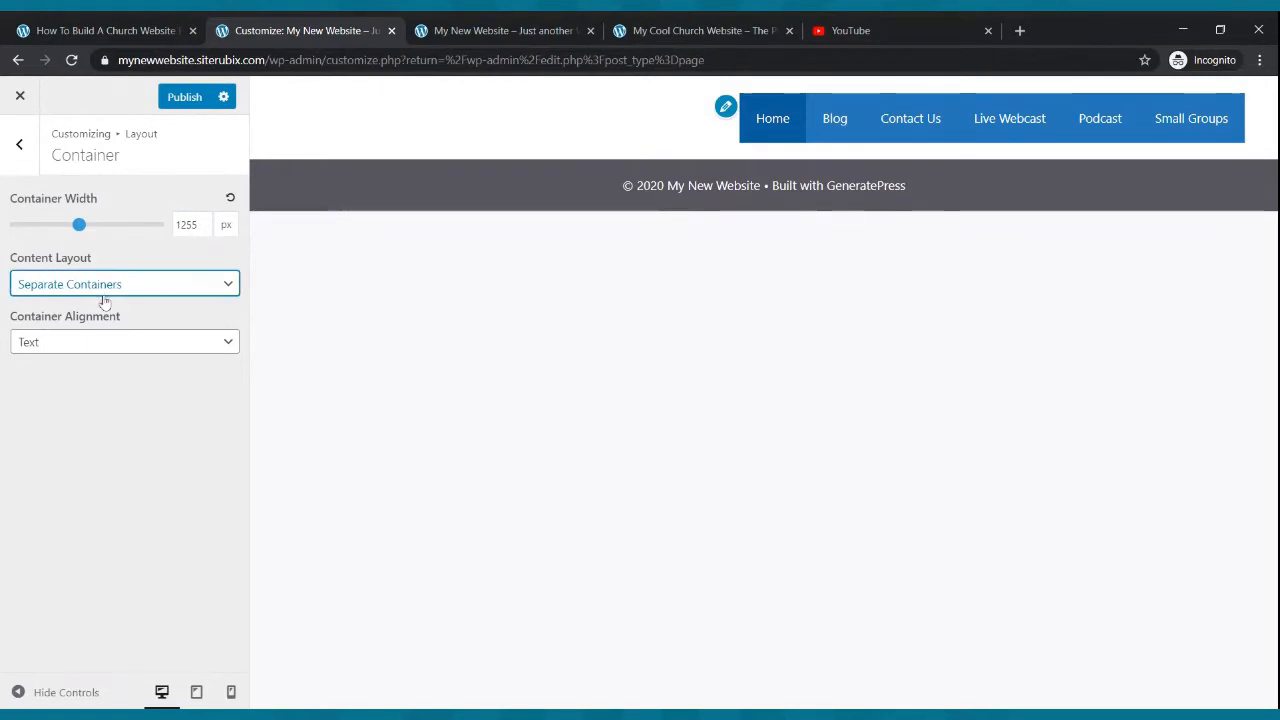
left_click(105, 318)
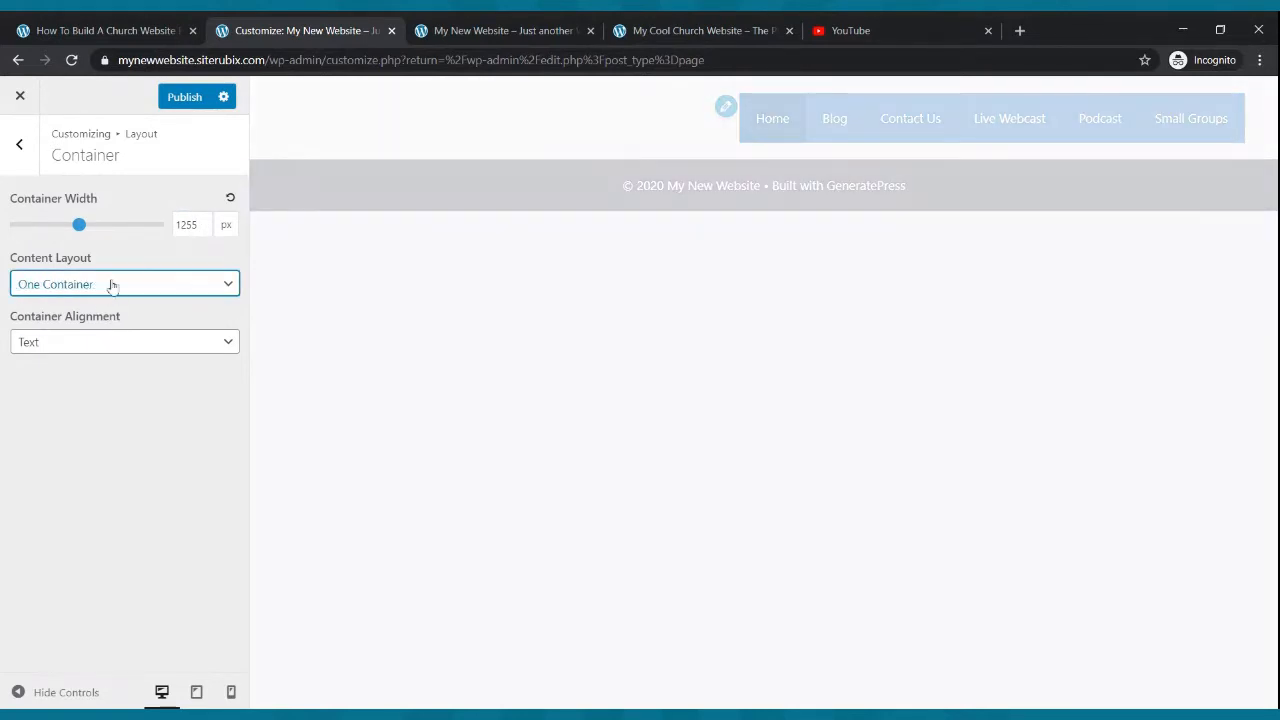
left_click(80, 228)
mouse_move(80, 228)
left_mouse_down()
mouse_move(8, 229)
mouse_move(117, 229)
mouse_move(73, 243)
left_mouse_up()
left_click(113, 342)
left_click(111, 360)
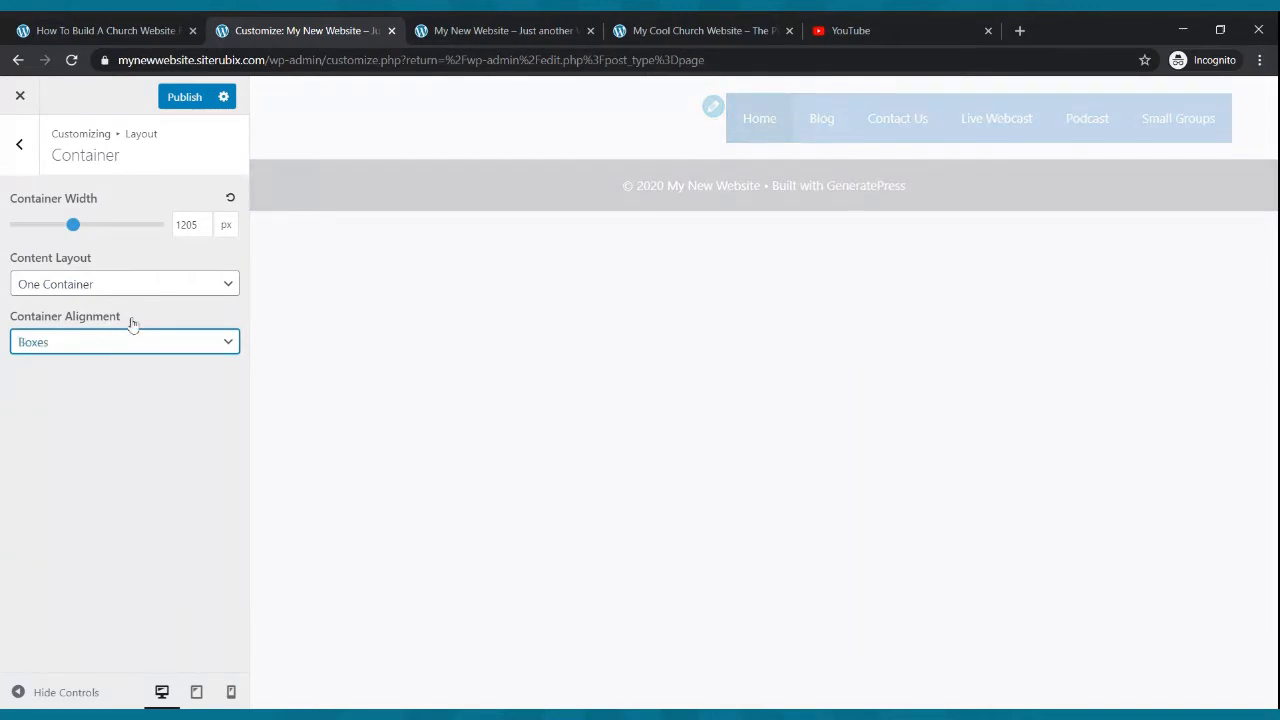
left_click(122, 379)
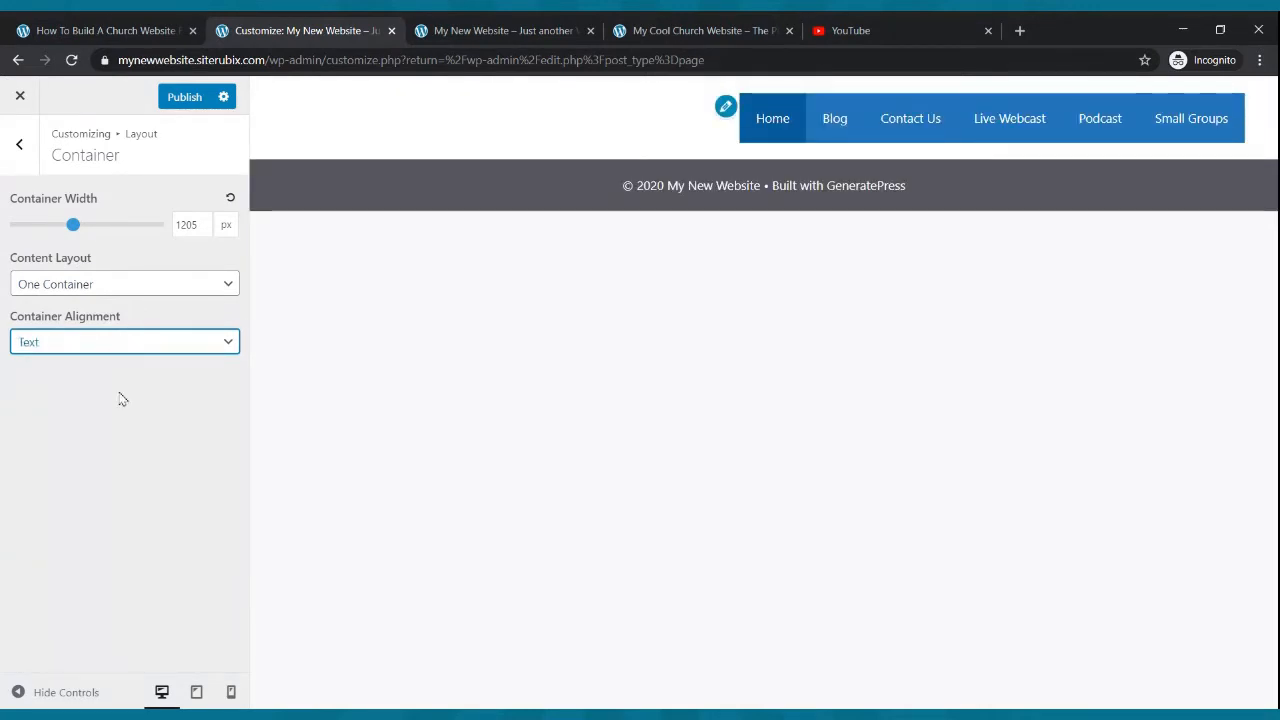
- In the Header layout settings, set Header Alignment to Center and Inner Header Width to Full
left_click(20, 148)
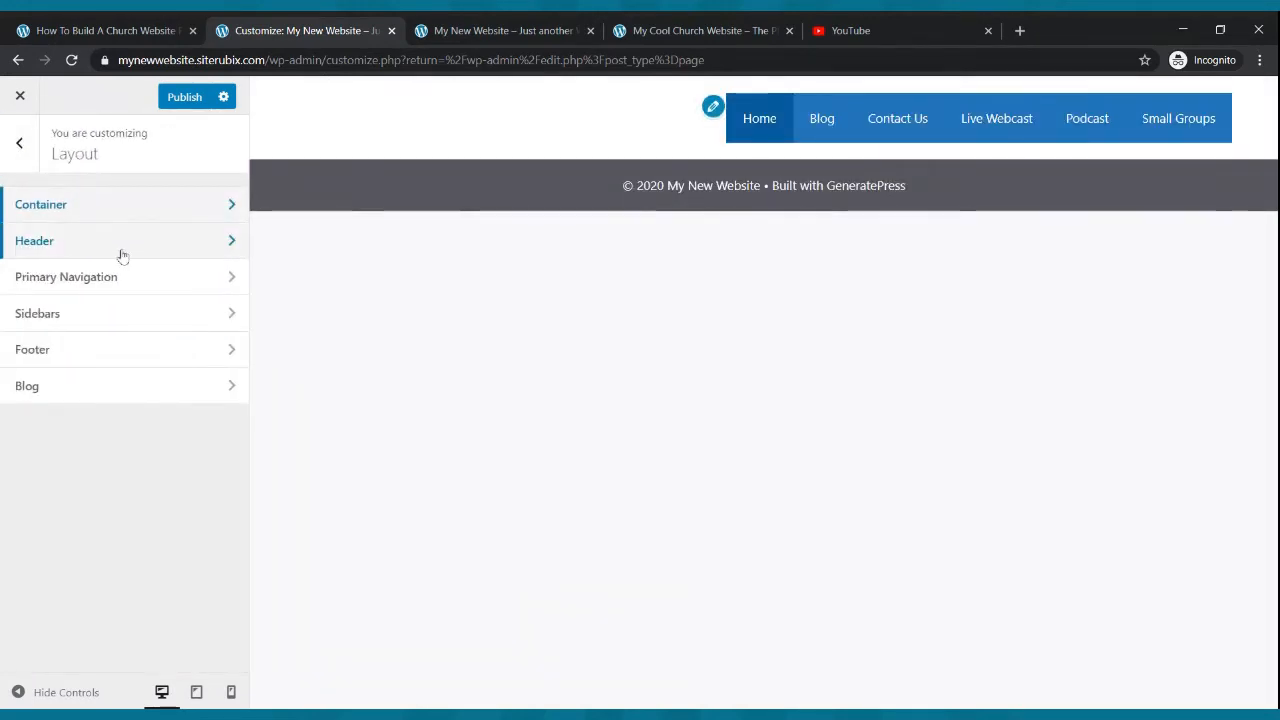
left_click(100, 250)
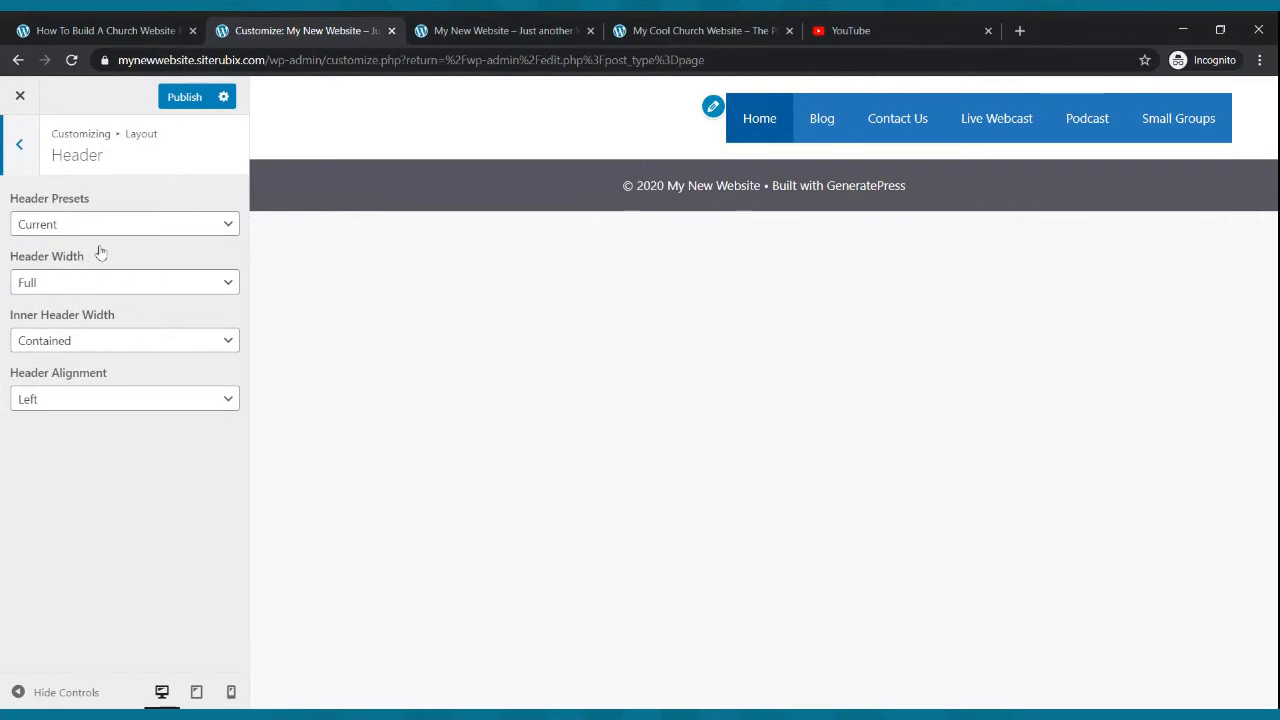
left_click(167, 400)
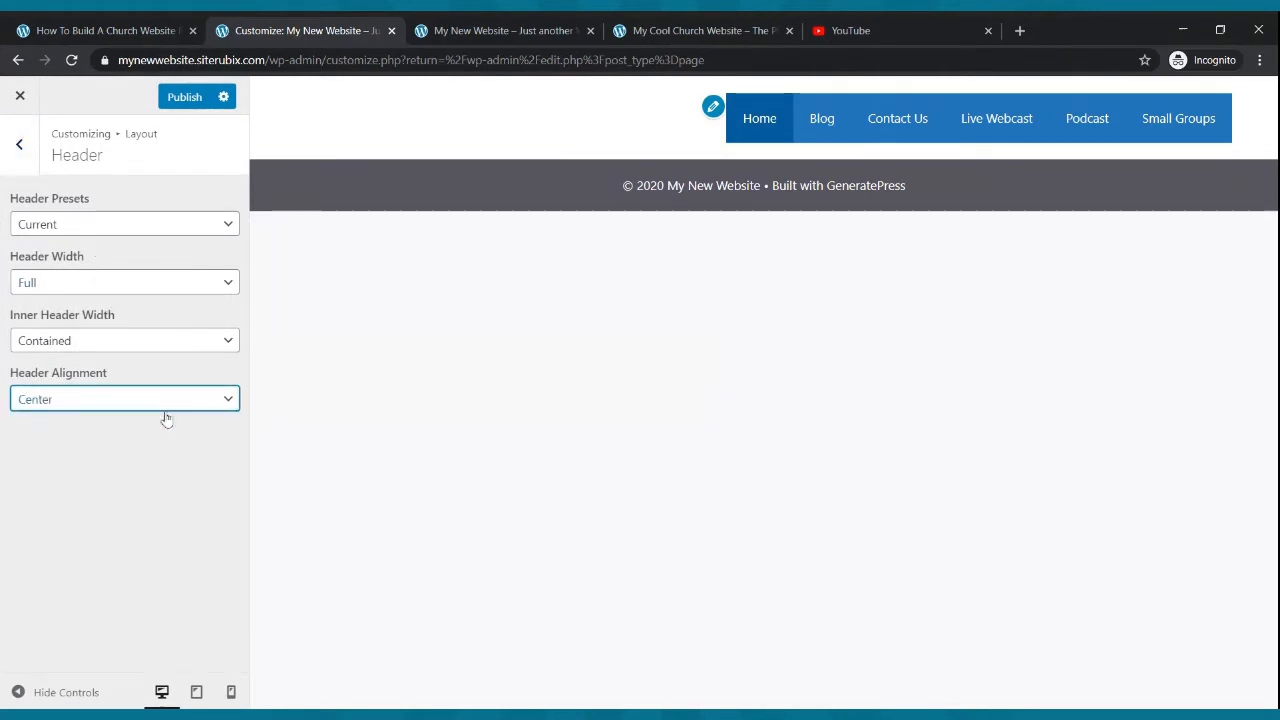
left_click(97, 343)
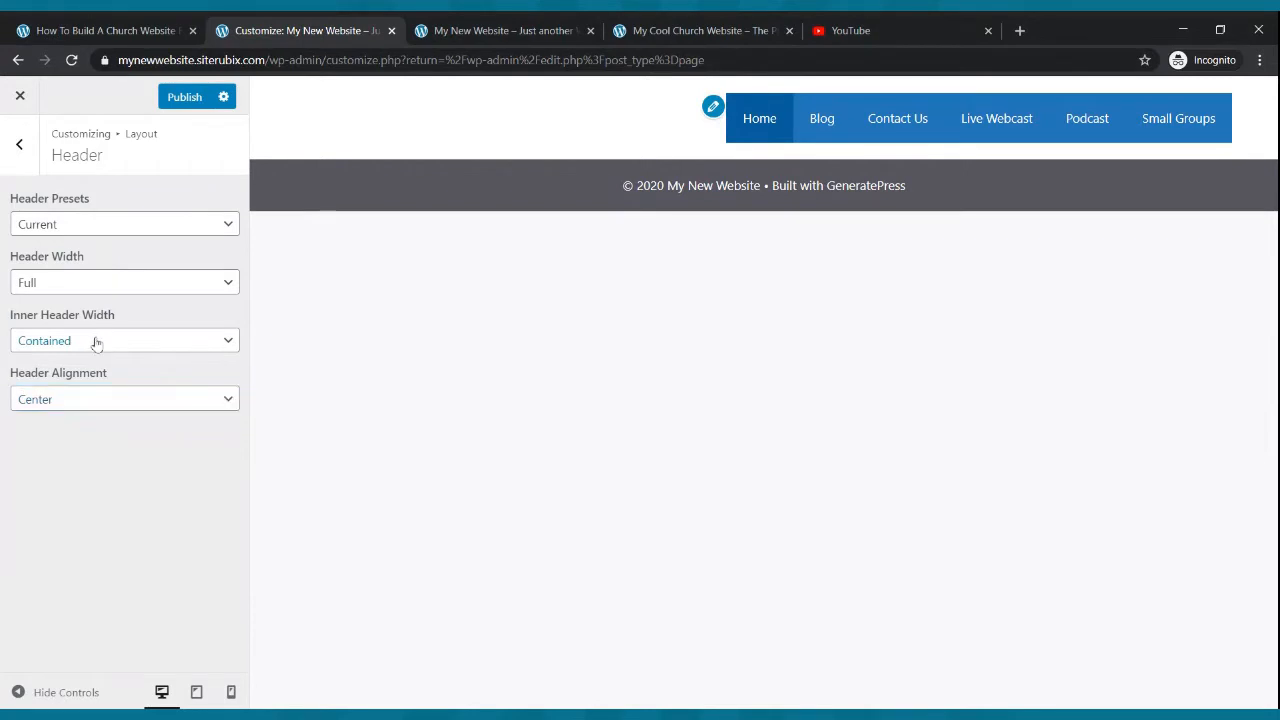
left_click(95, 358)
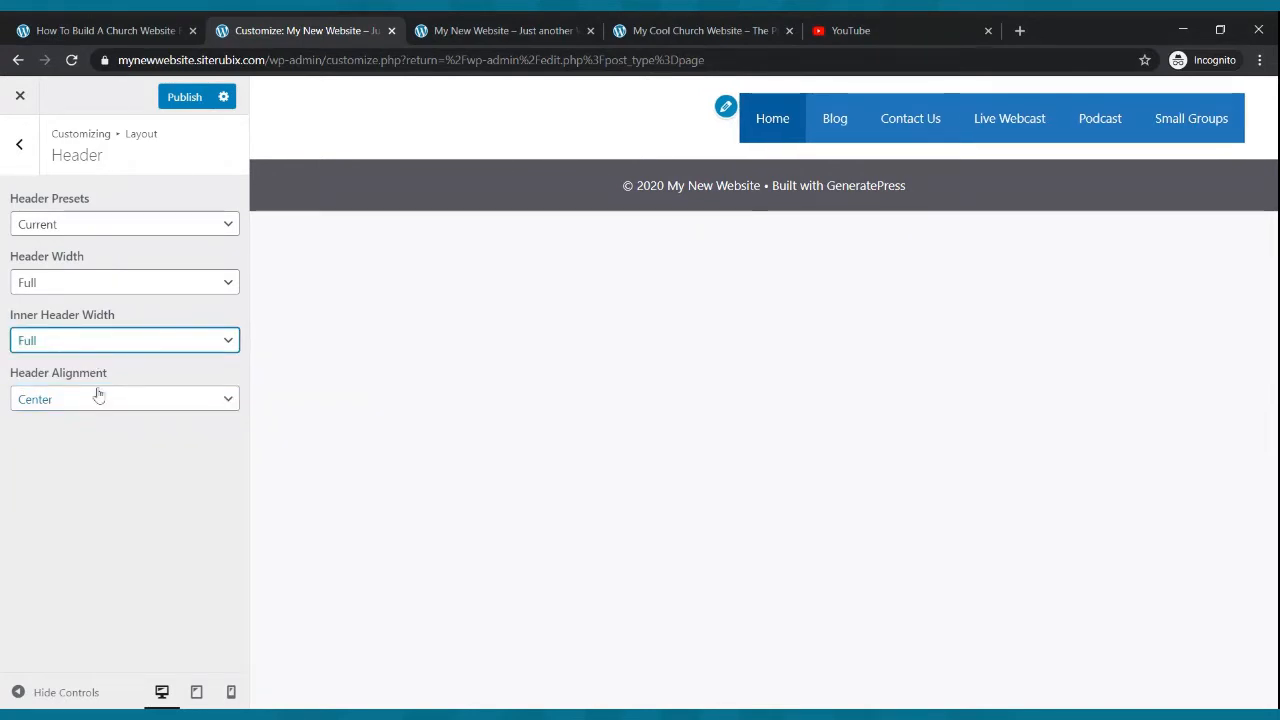
- Set the Header Presets to Navigation Before
left_click(102, 285)
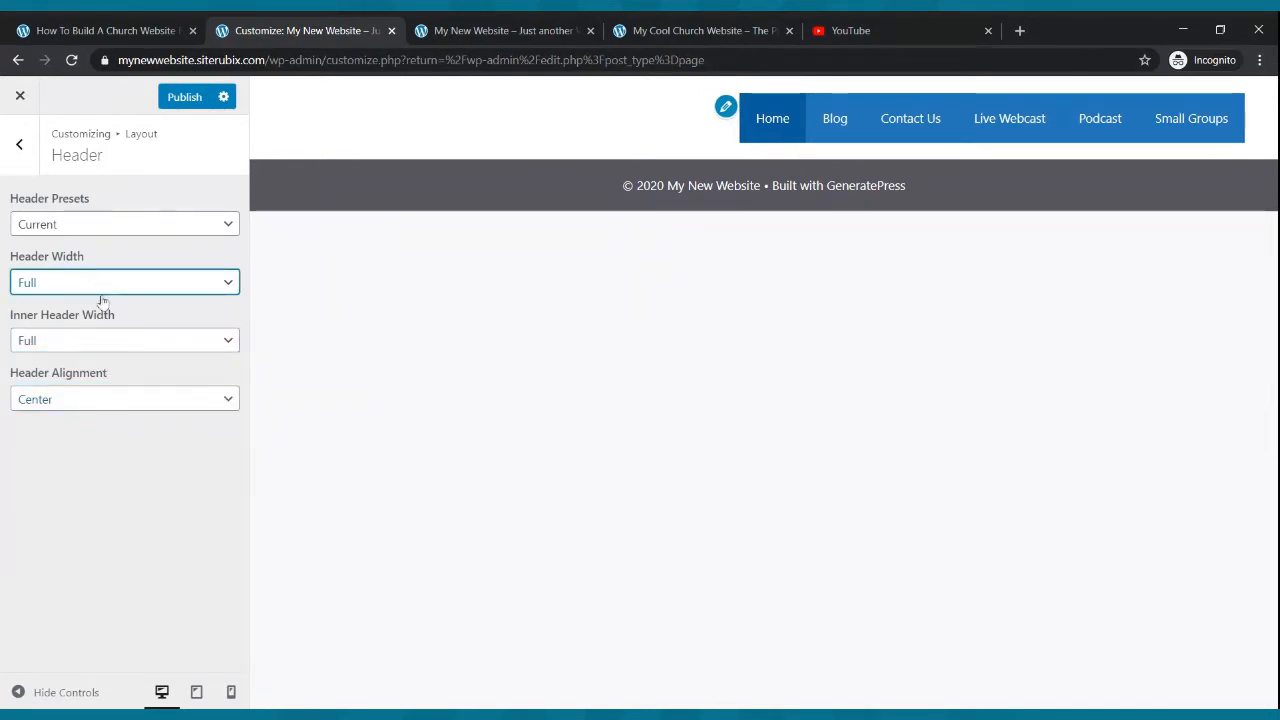
left_click(106, 234)
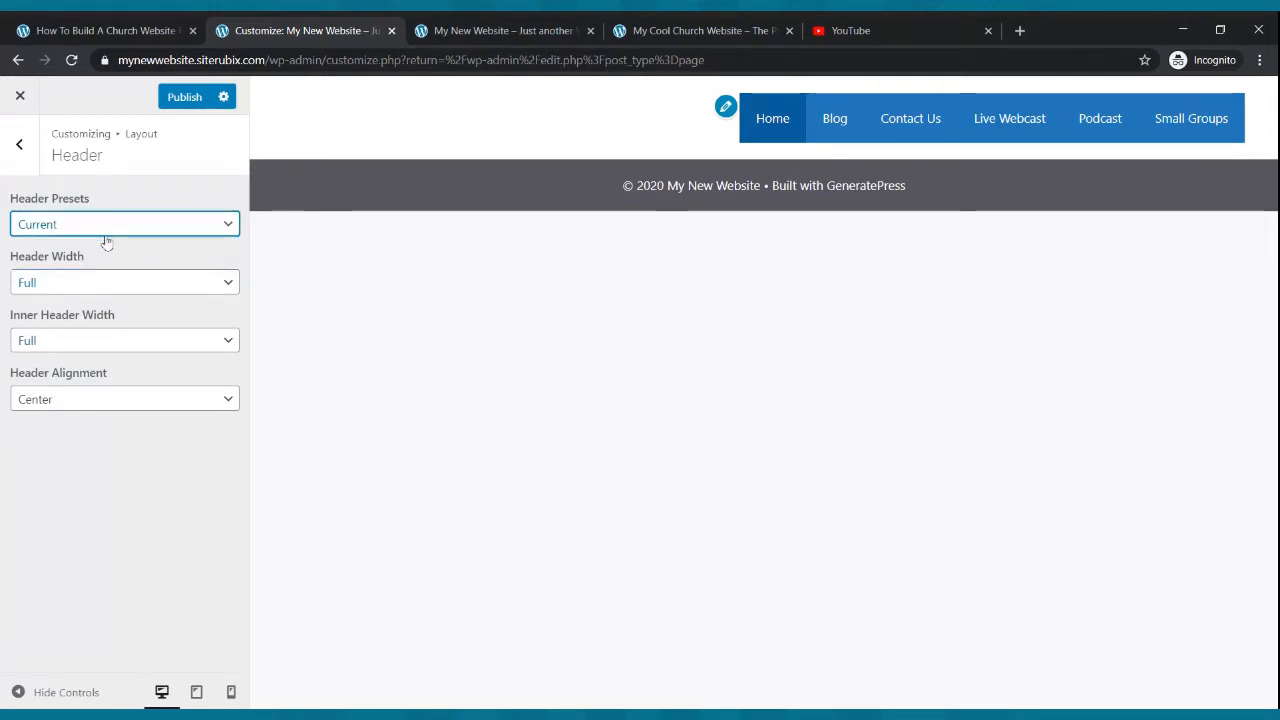
left_click(98, 264)
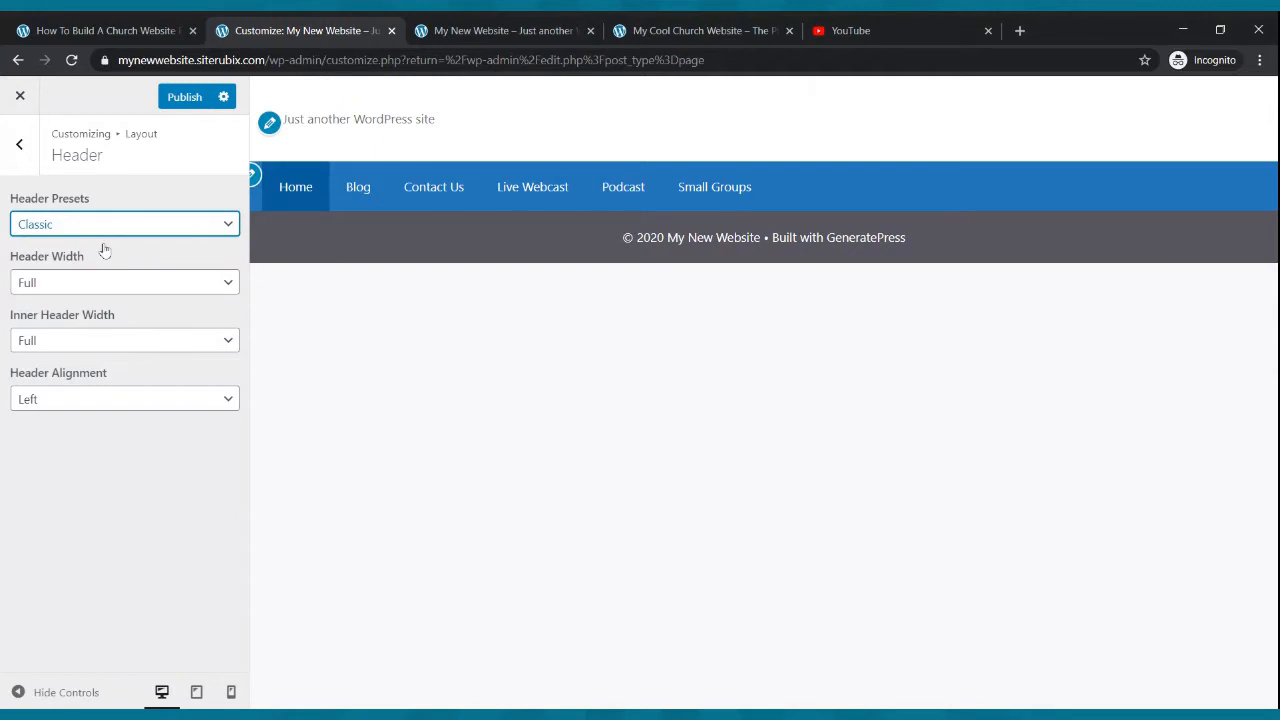
key("Down")
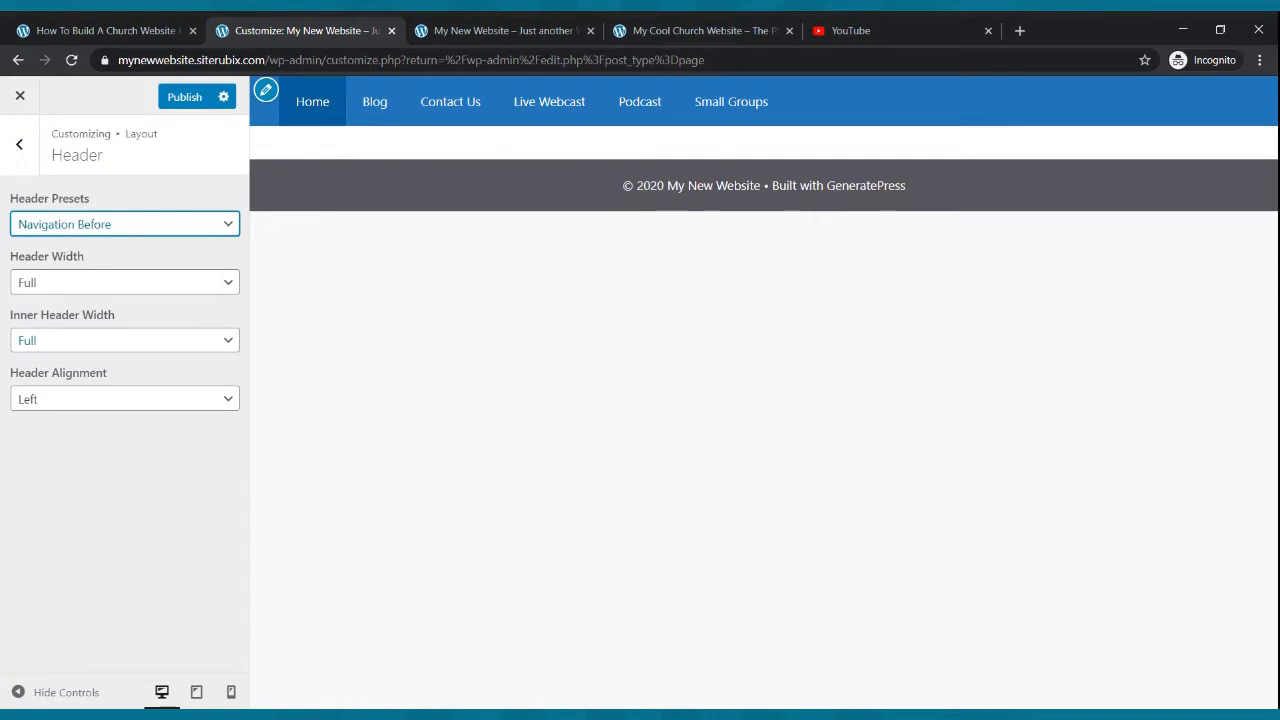
- Set the Header Alignment back to Center and publish the Customizer changes
left_click(64, 285)
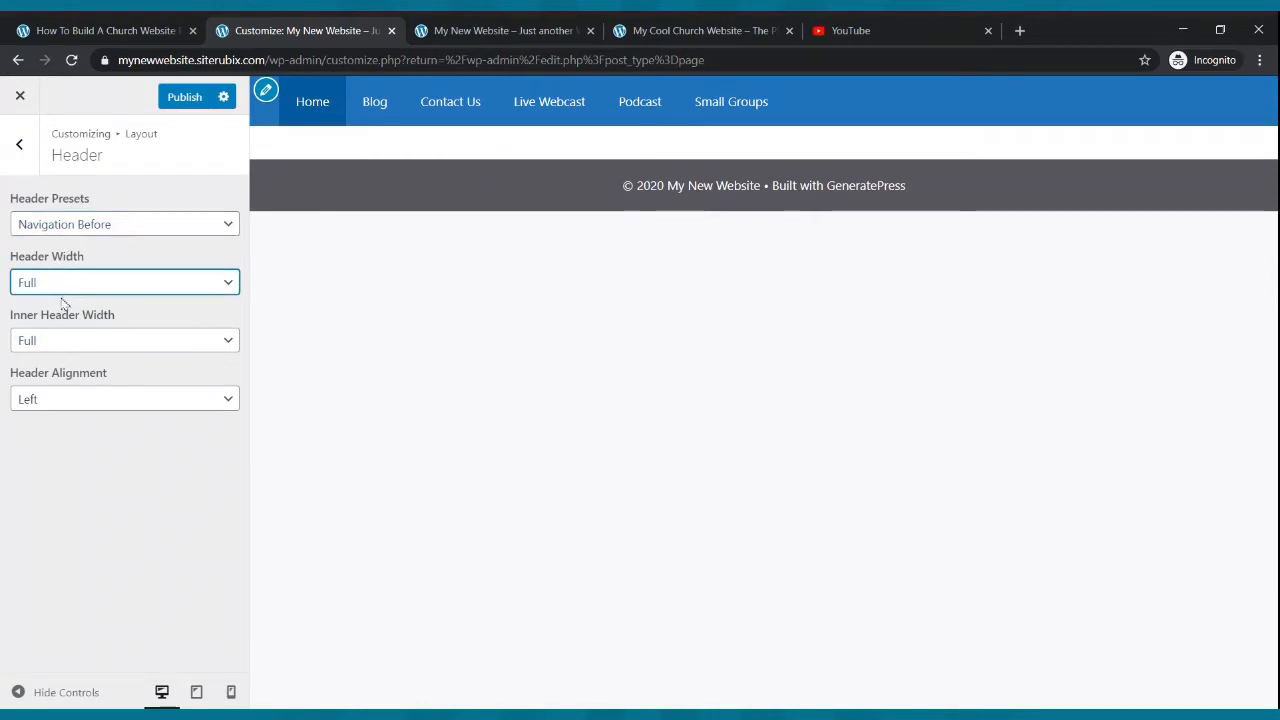
left_click(60, 341)
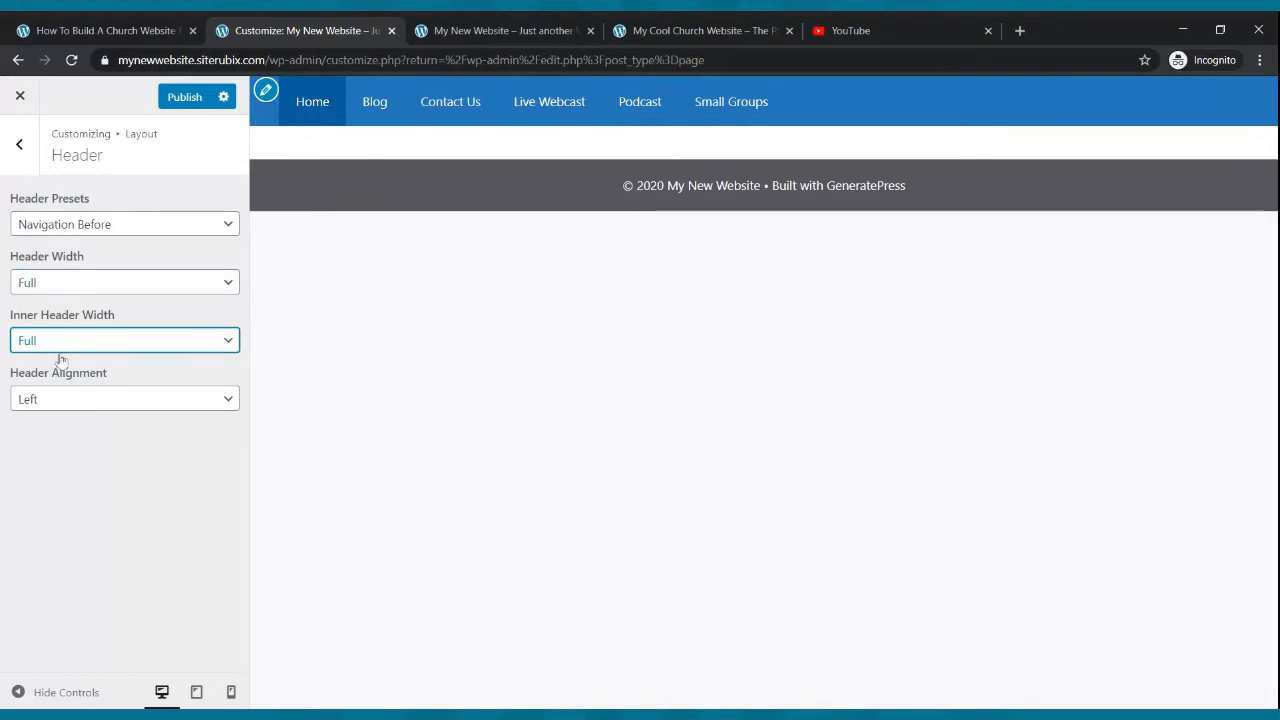
left_click(63, 404)
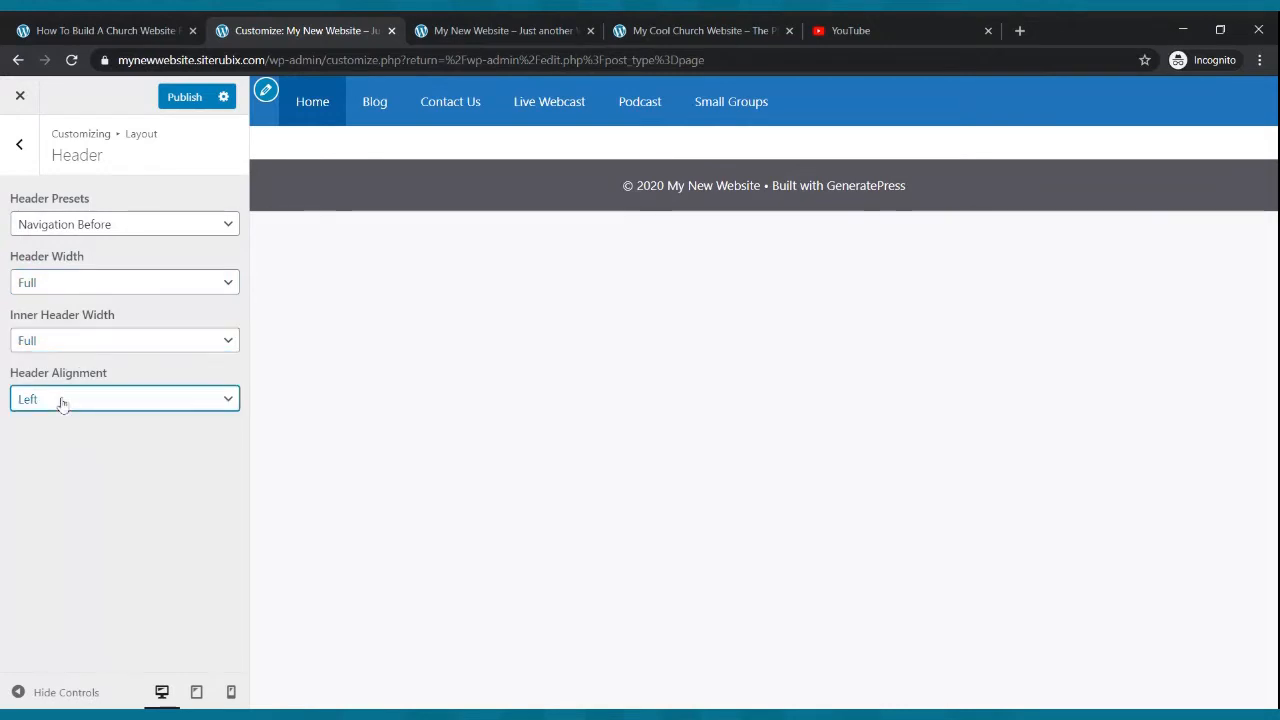
left_click(66, 451)
left_click(176, 97)
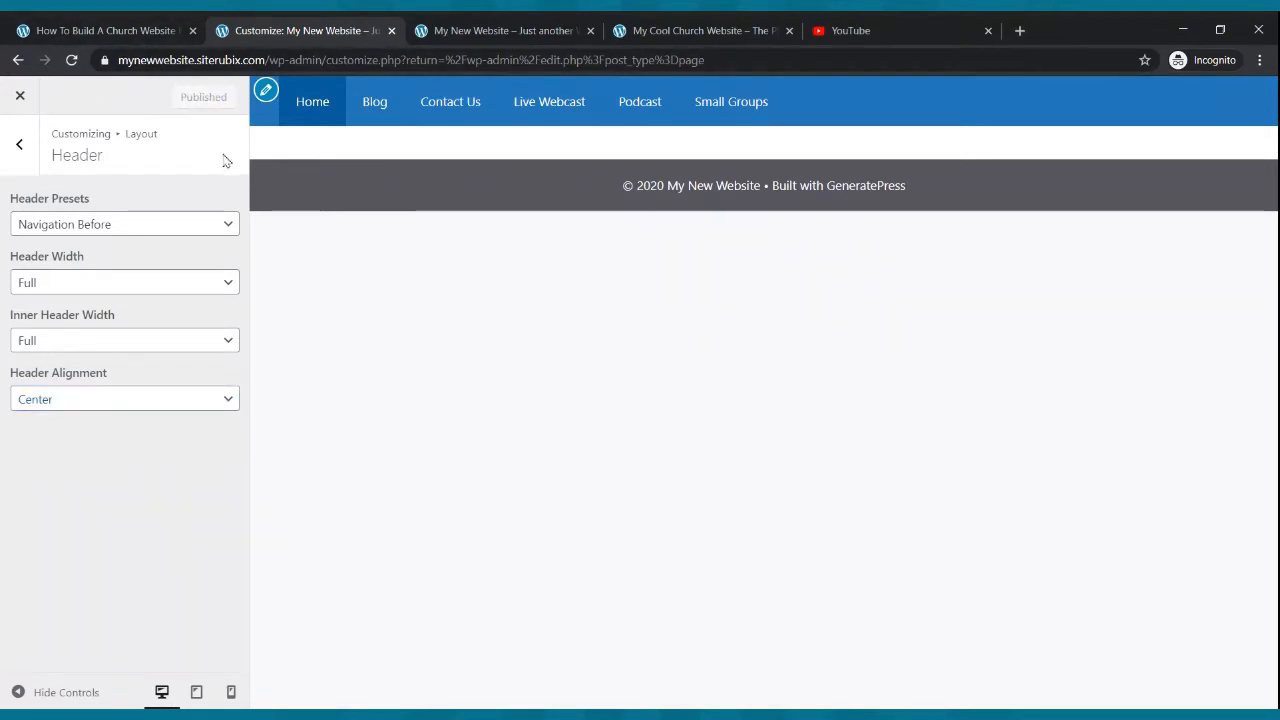
- Reload the live site to check the new header and compare it with the example church site
left_click(511, 23)
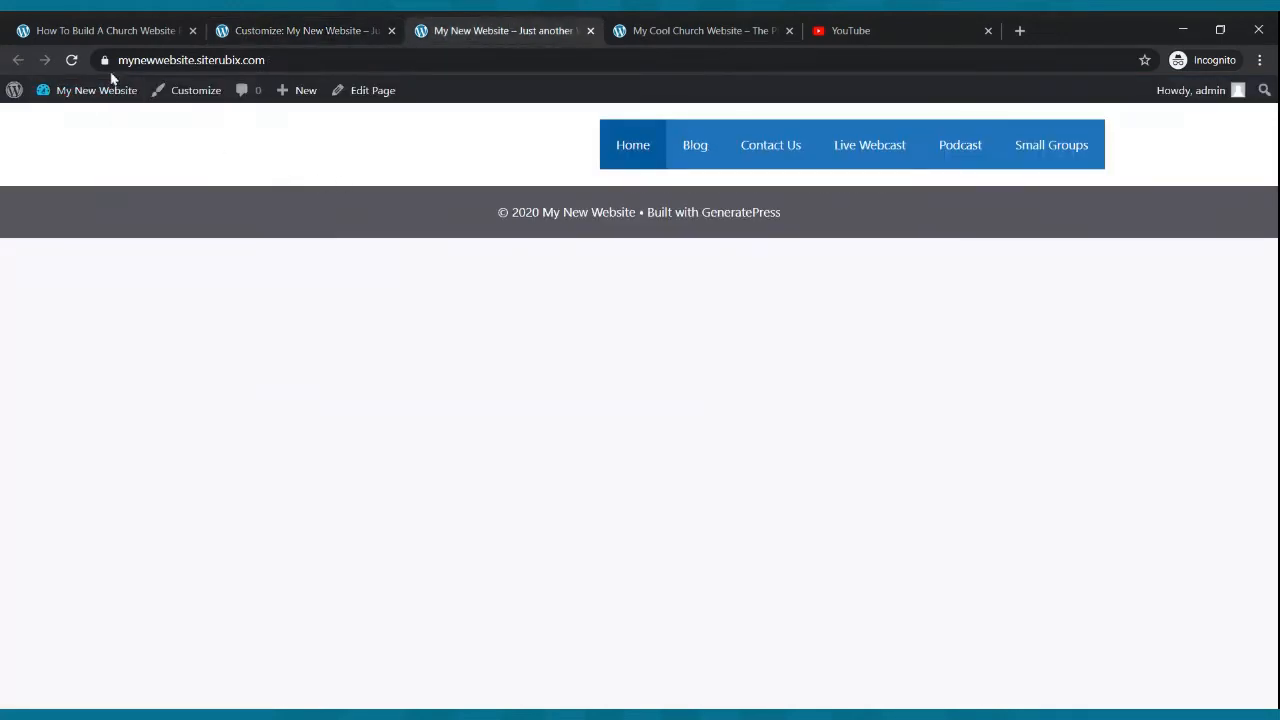
left_click(72, 60)
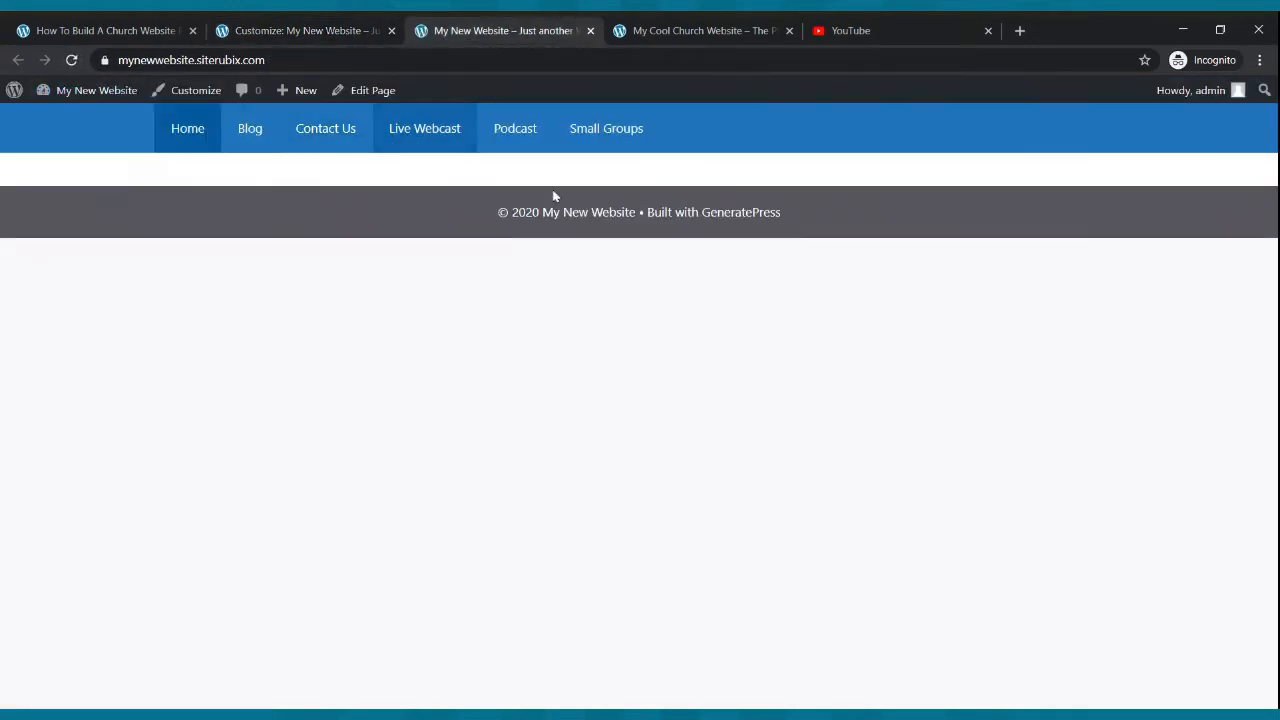
left_click(640, 33)
left_click(548, 26)
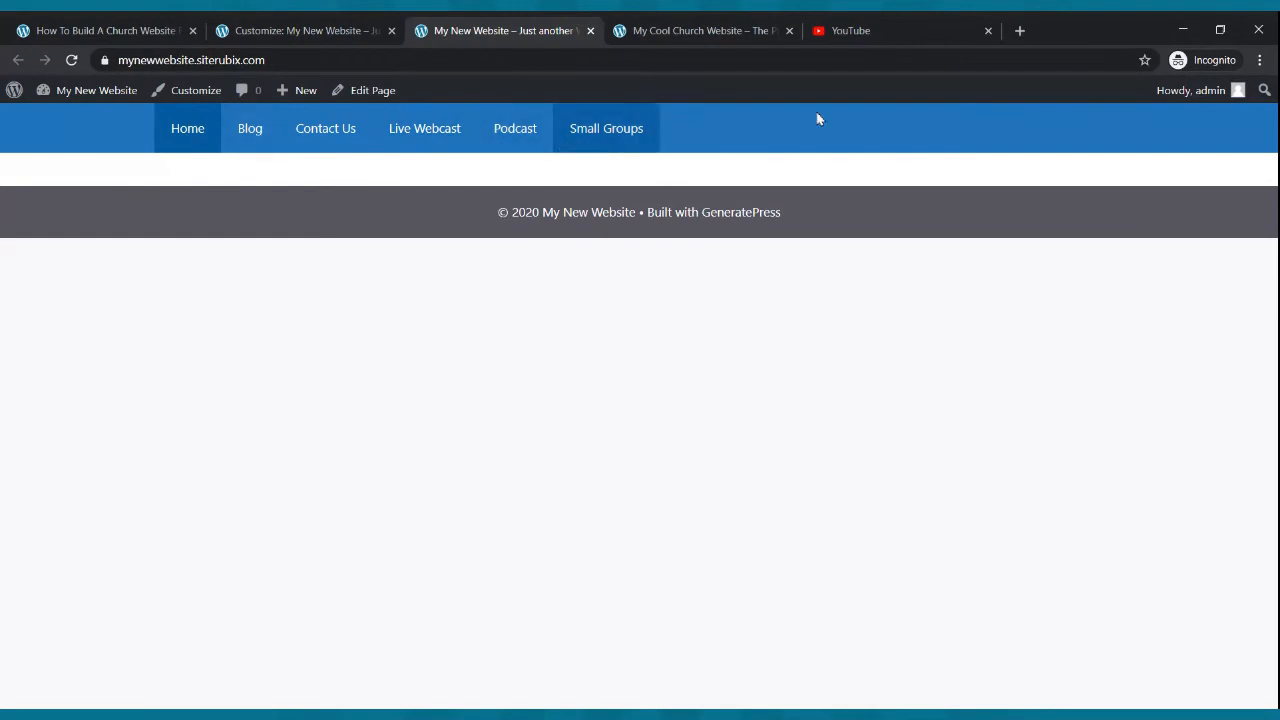
left_click(698, 28)
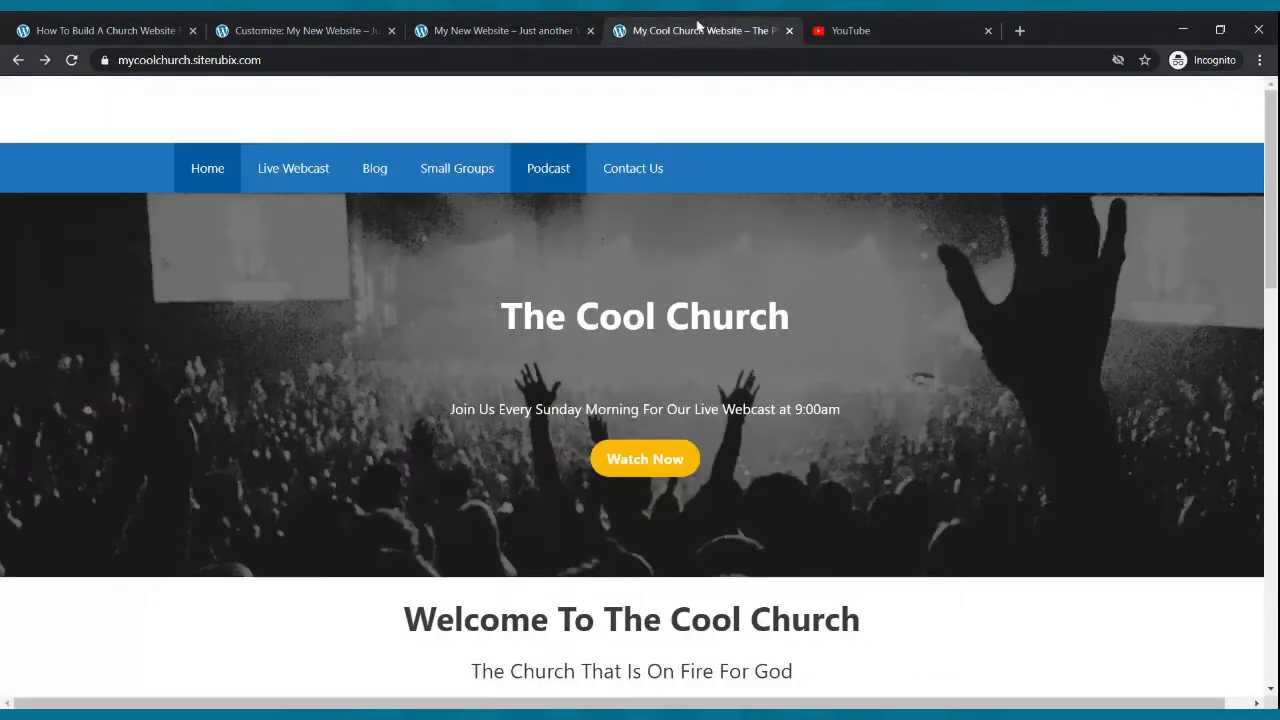
- Go to the Pages list and open the Home page in the block editor
left_click(334, 25)
left_click(19, 61)
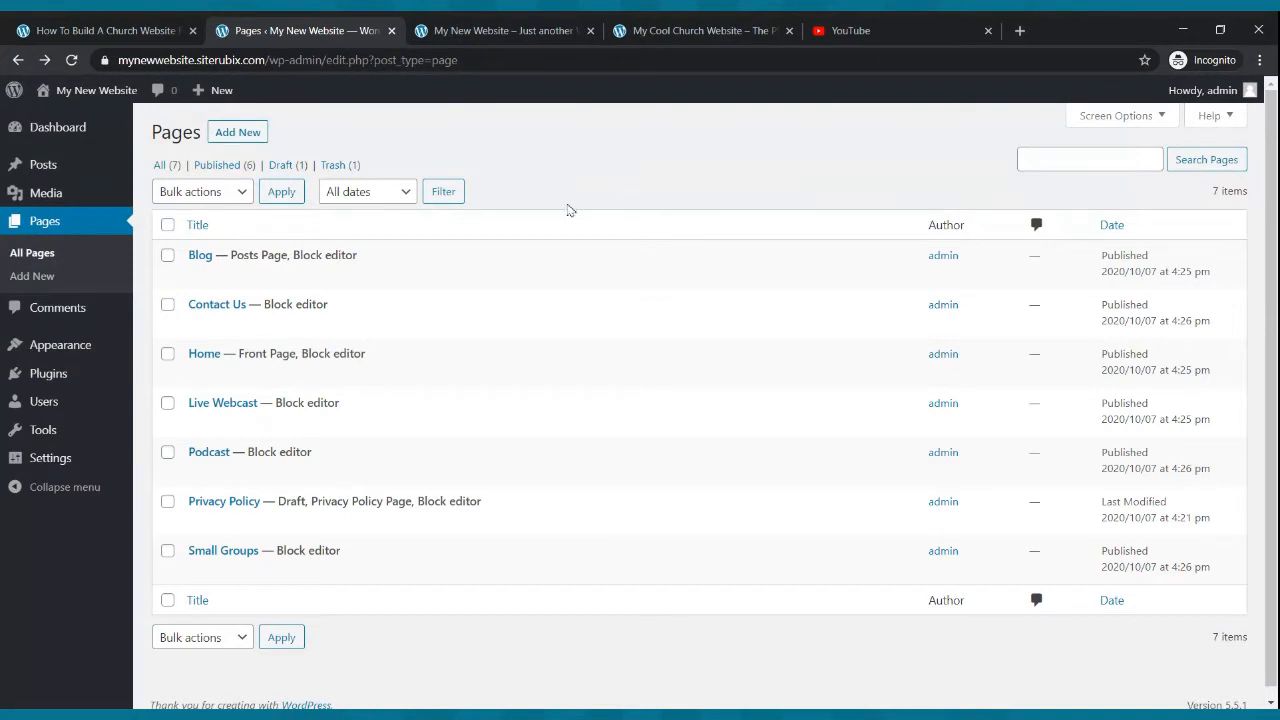
left_click(533, 26)
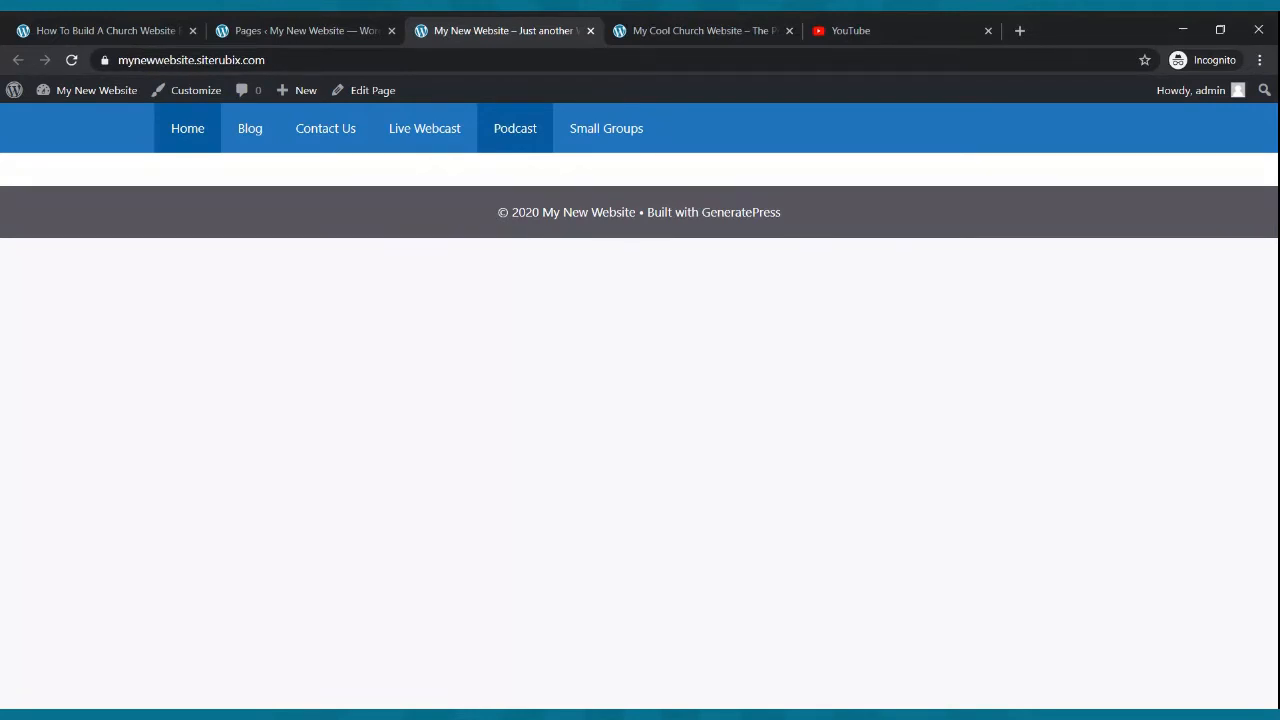
left_click(235, 30)
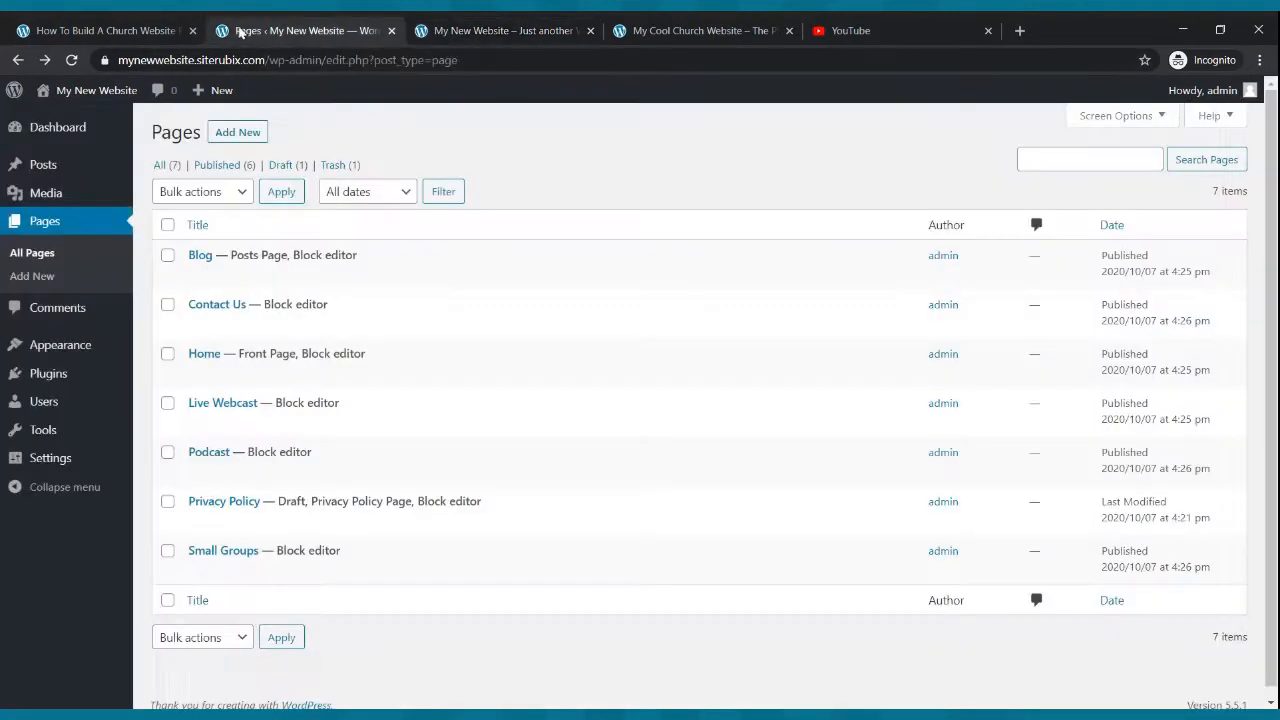
left_click(425, 35)
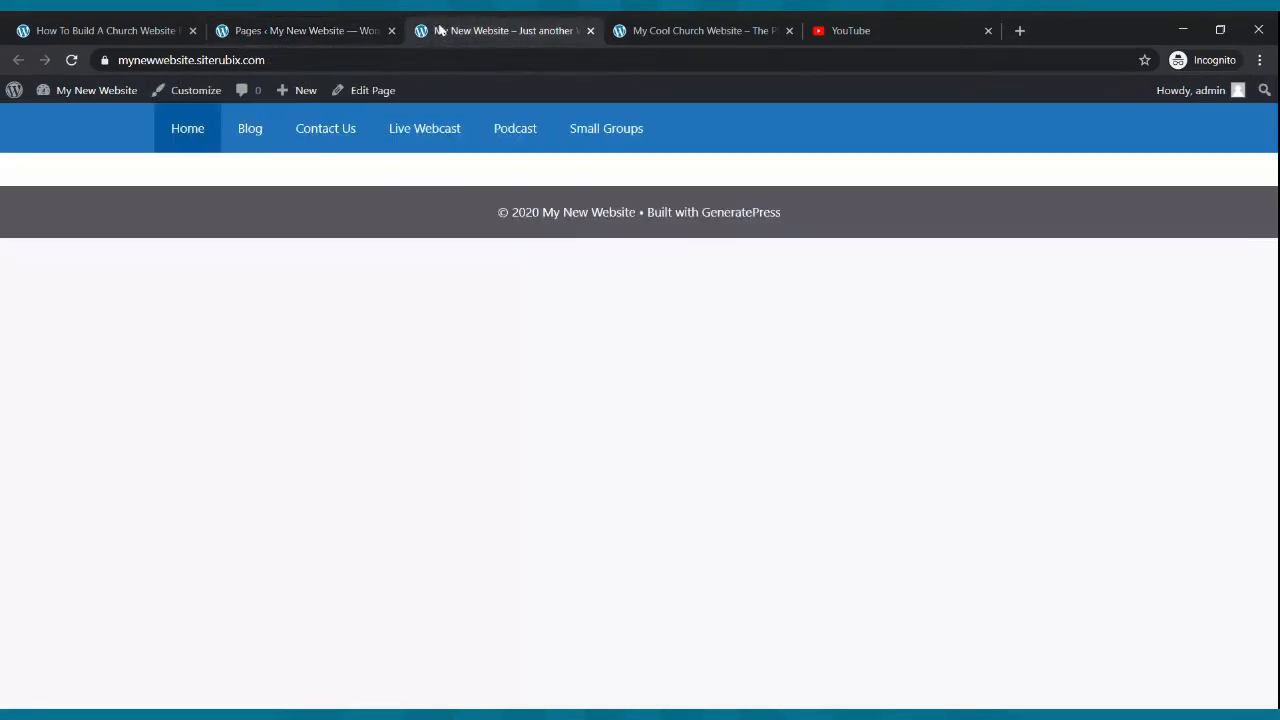
left_click(700, 28)
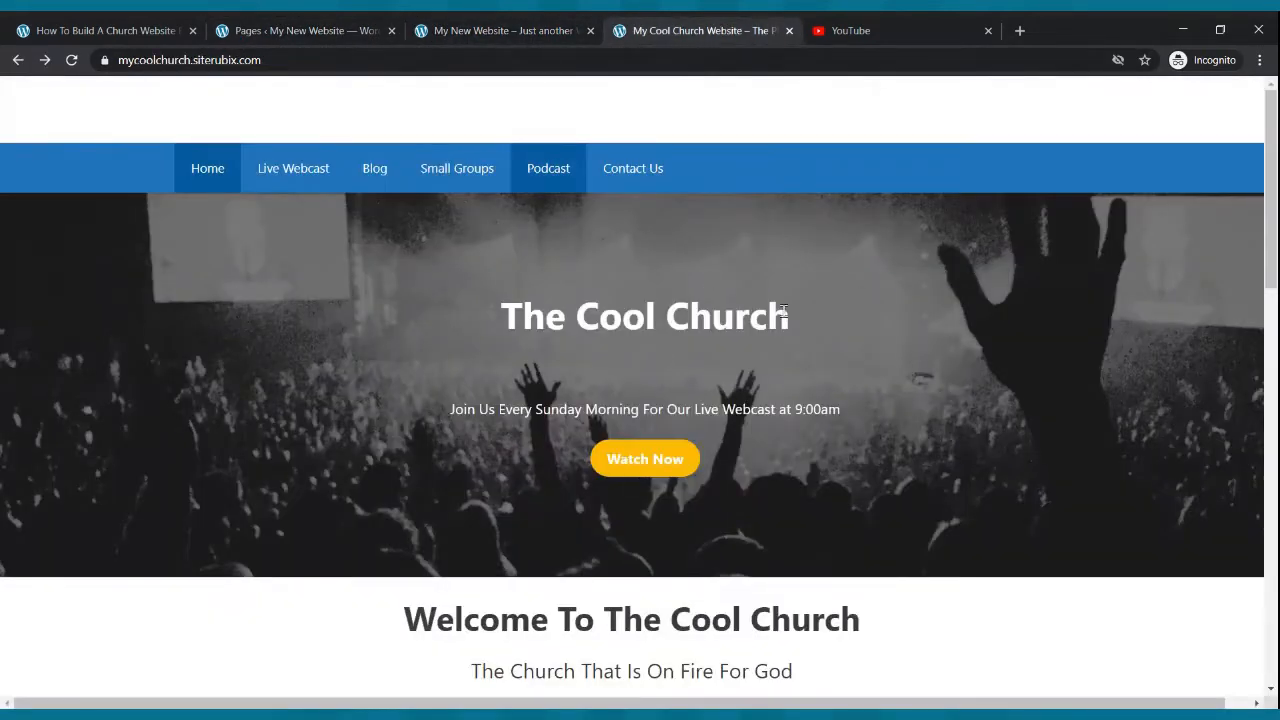
left_click(405, 24)
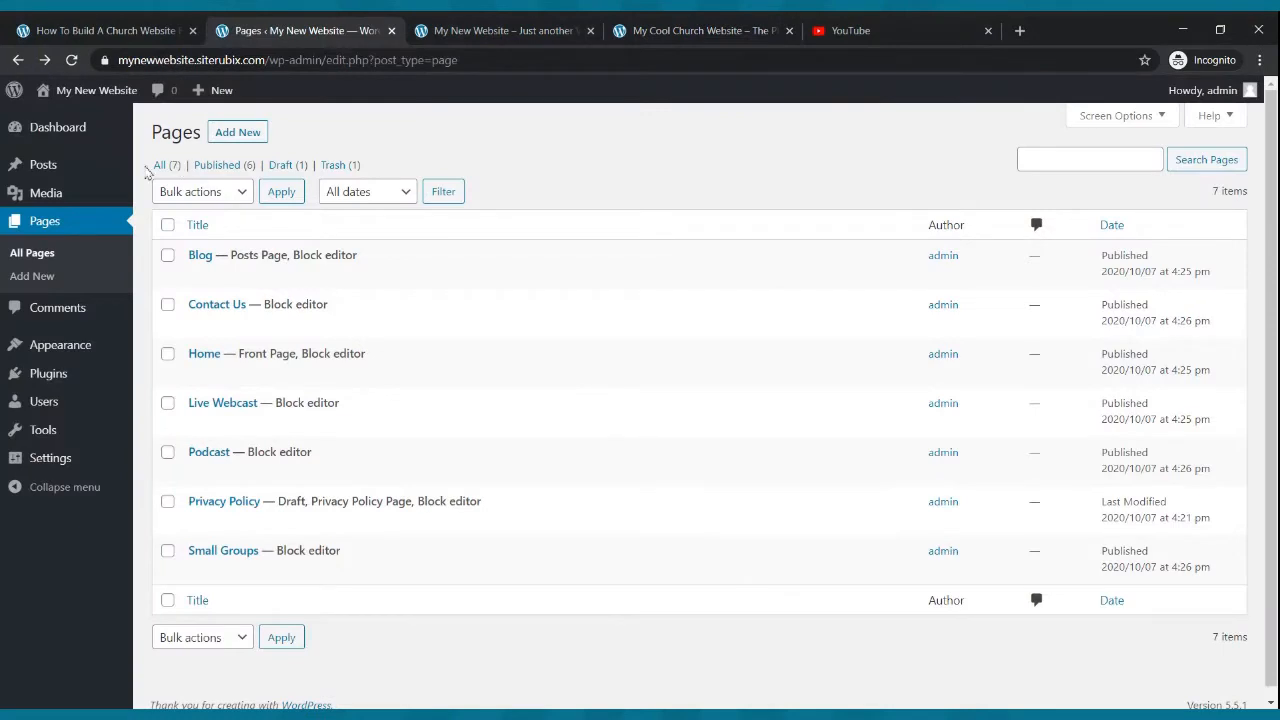
left_click(68, 227)
mouse_move(230, 356)
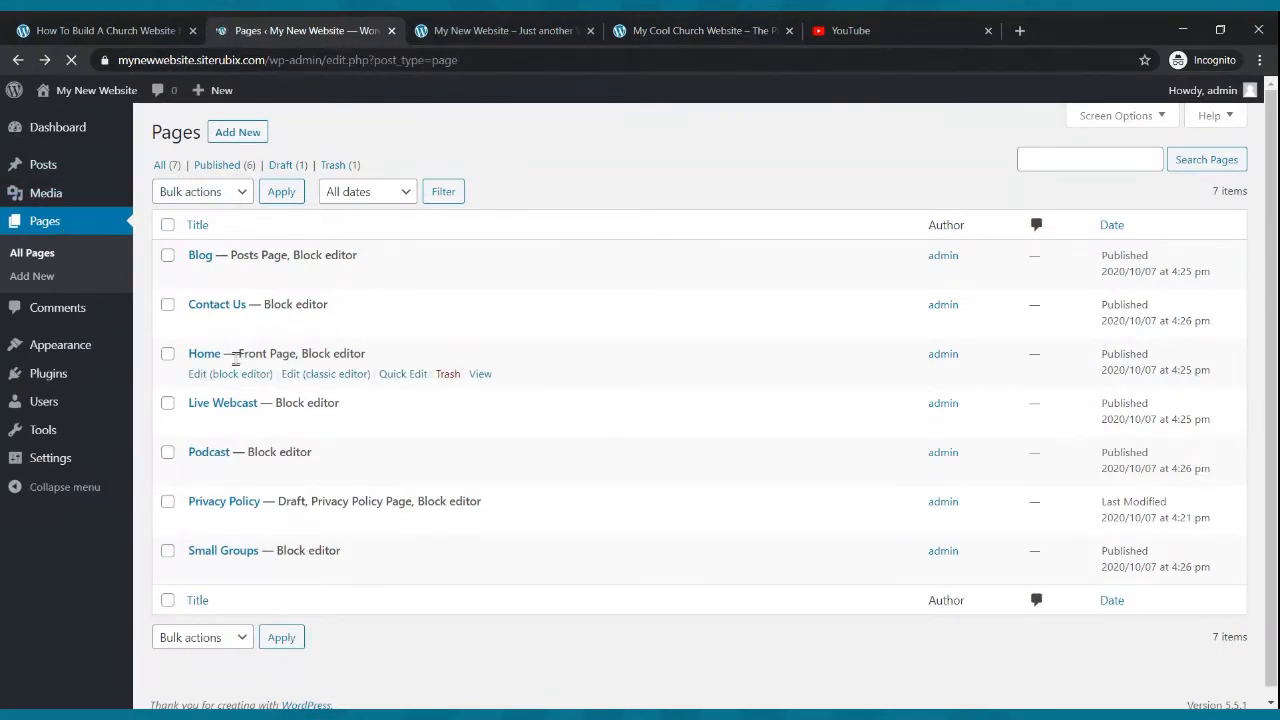
left_click(232, 376)
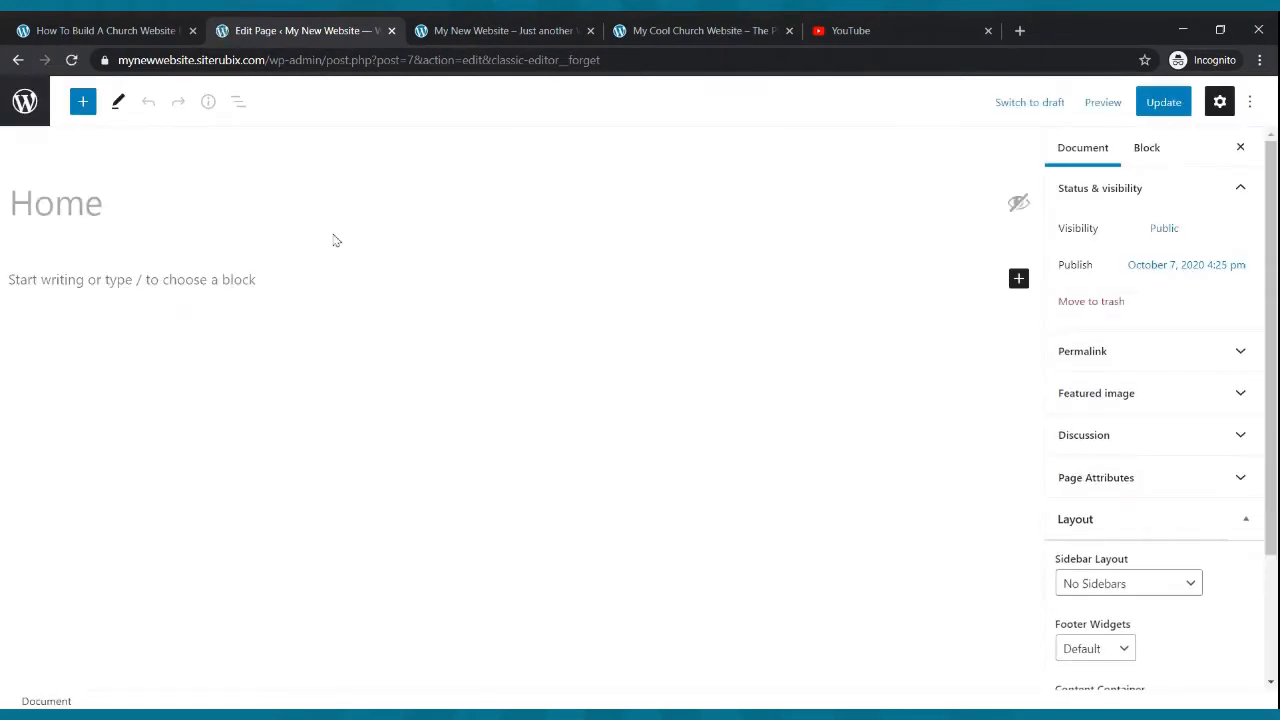
- Search the block inserter for cover and add a Cover block to the Home page
left_click(84, 104)
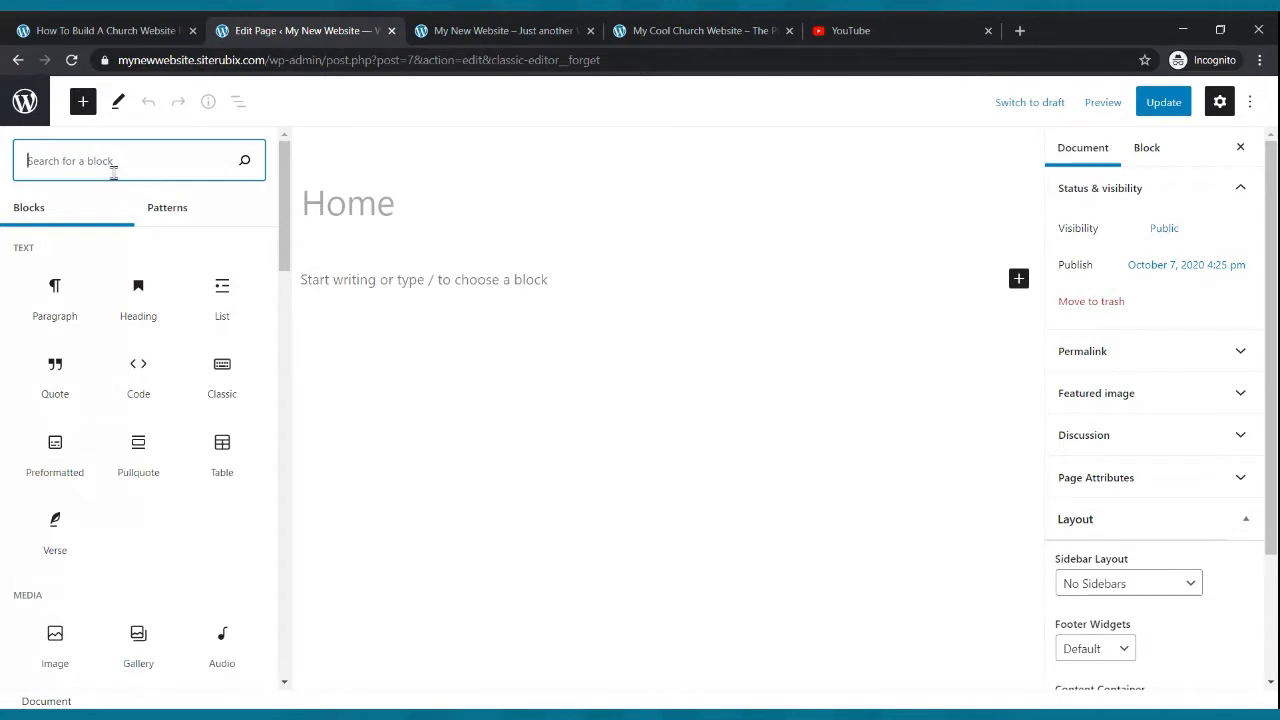
type("cover")
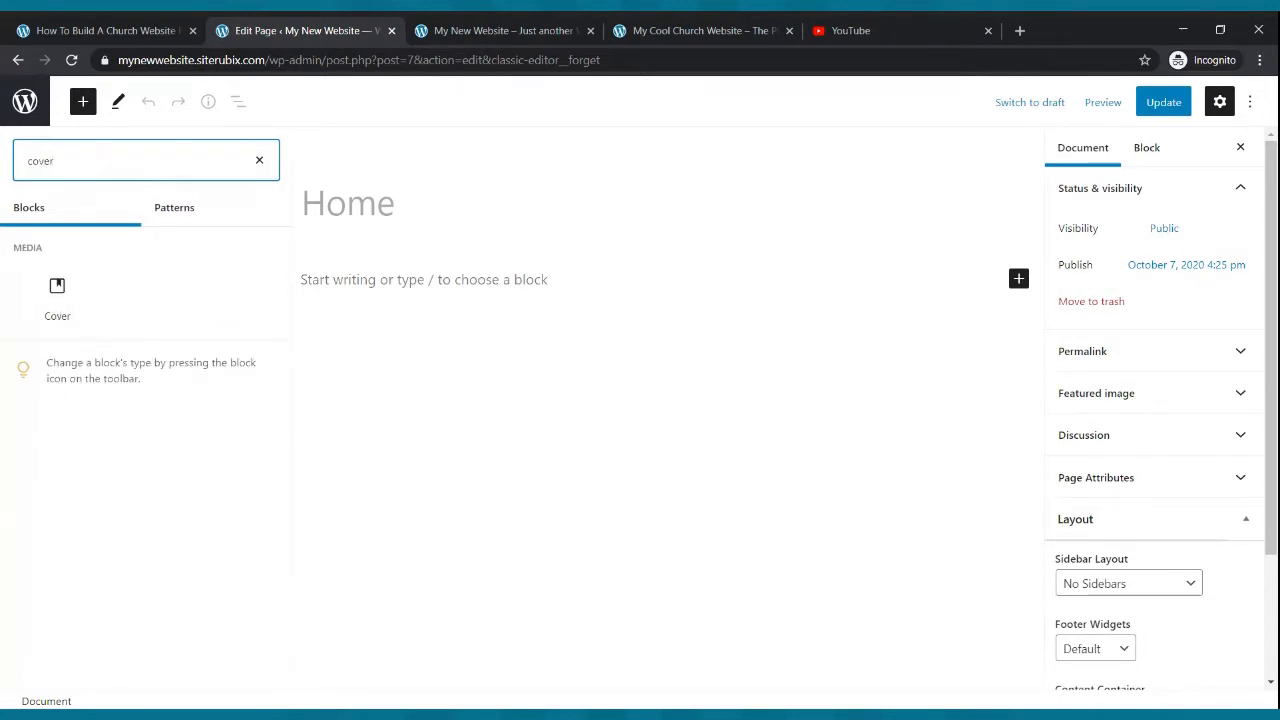
mouse_move(43, 291)
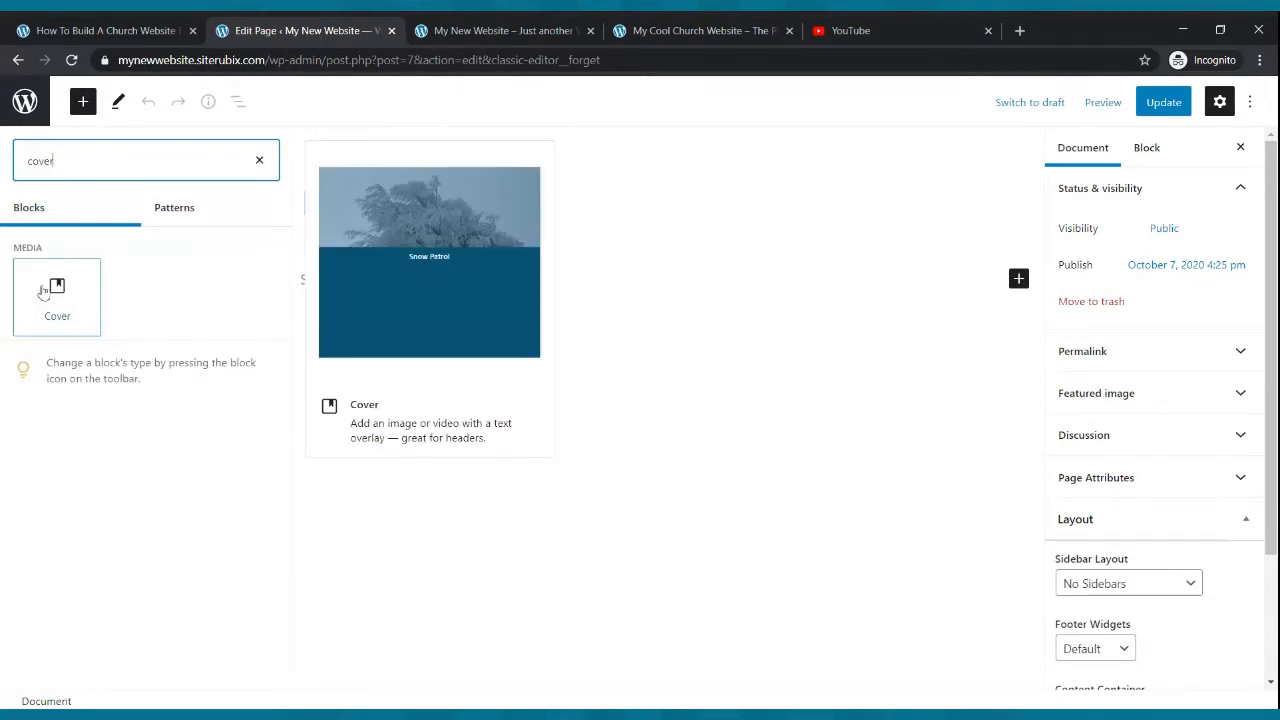
left_click(43, 291)
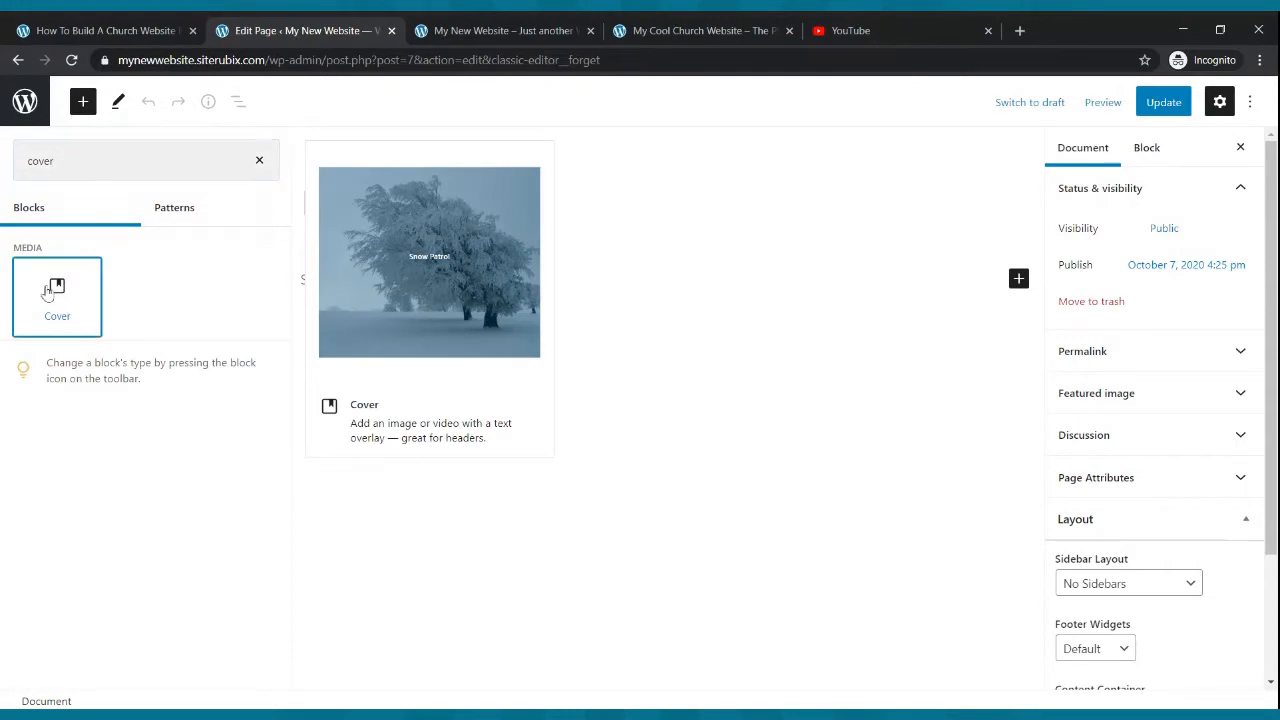
left_click(67, 367)
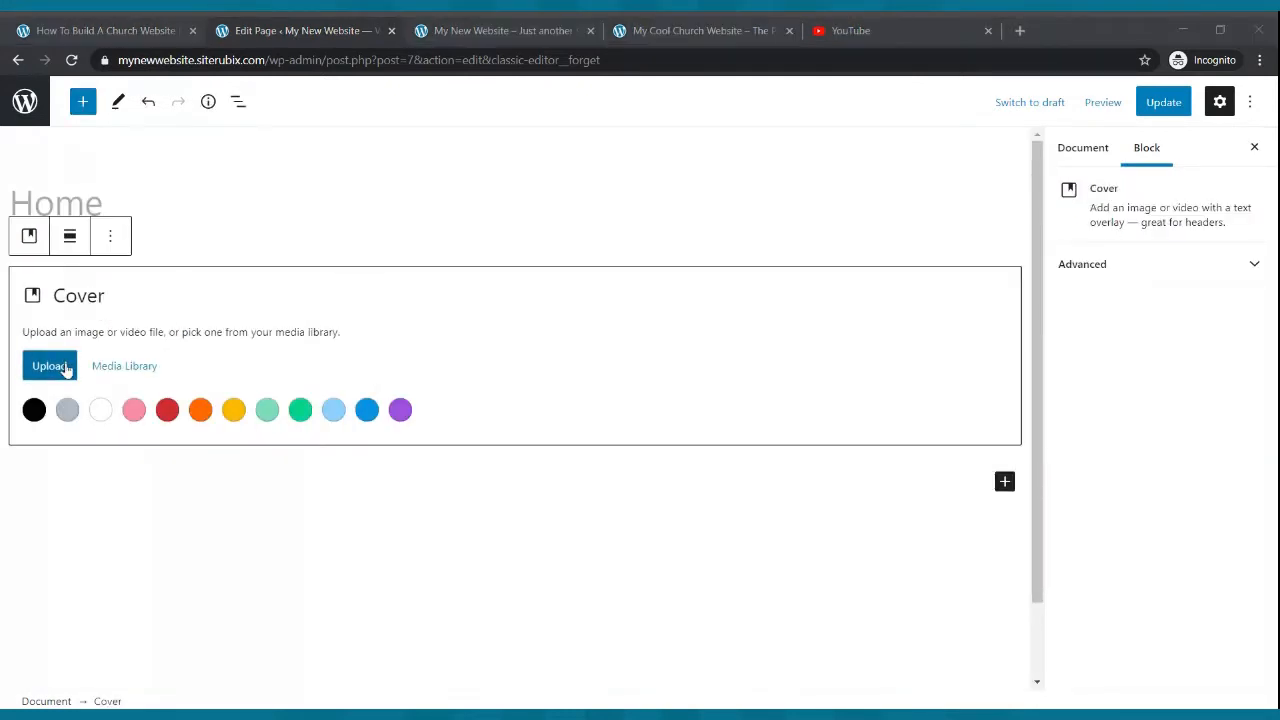
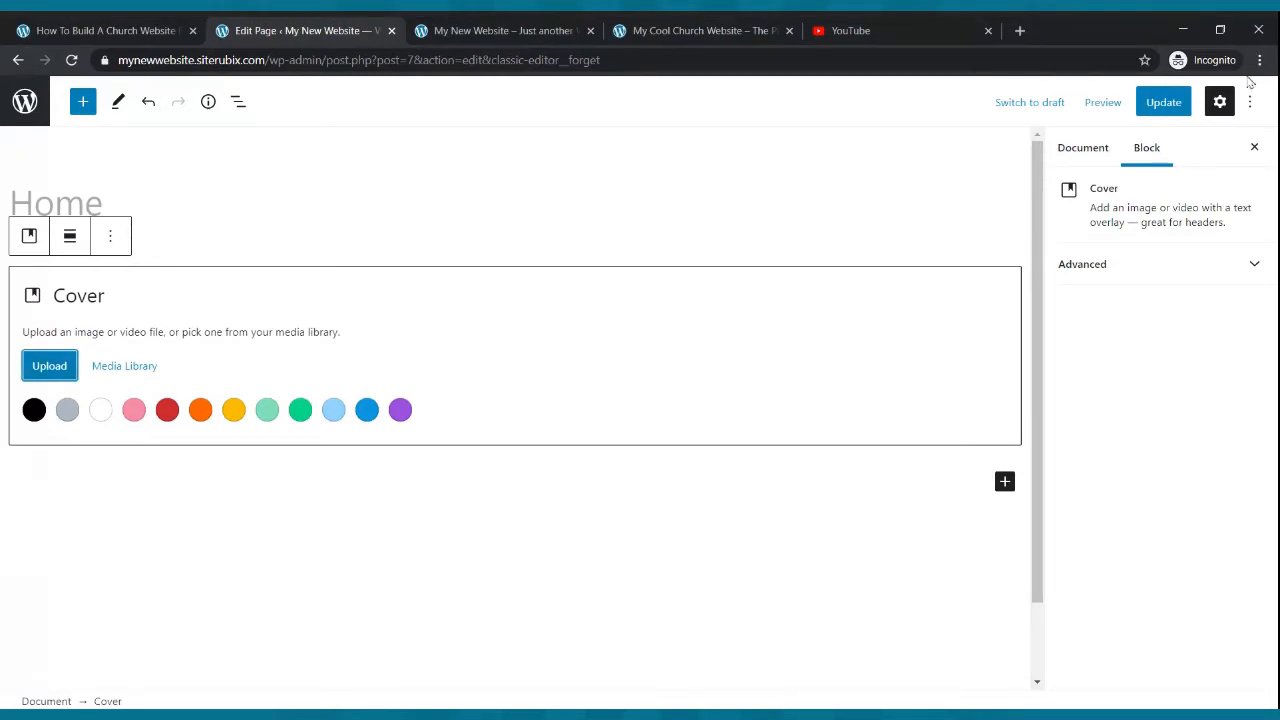
- Update the Home page and reload the live site to preview the new cover block
left_click(1161, 102)
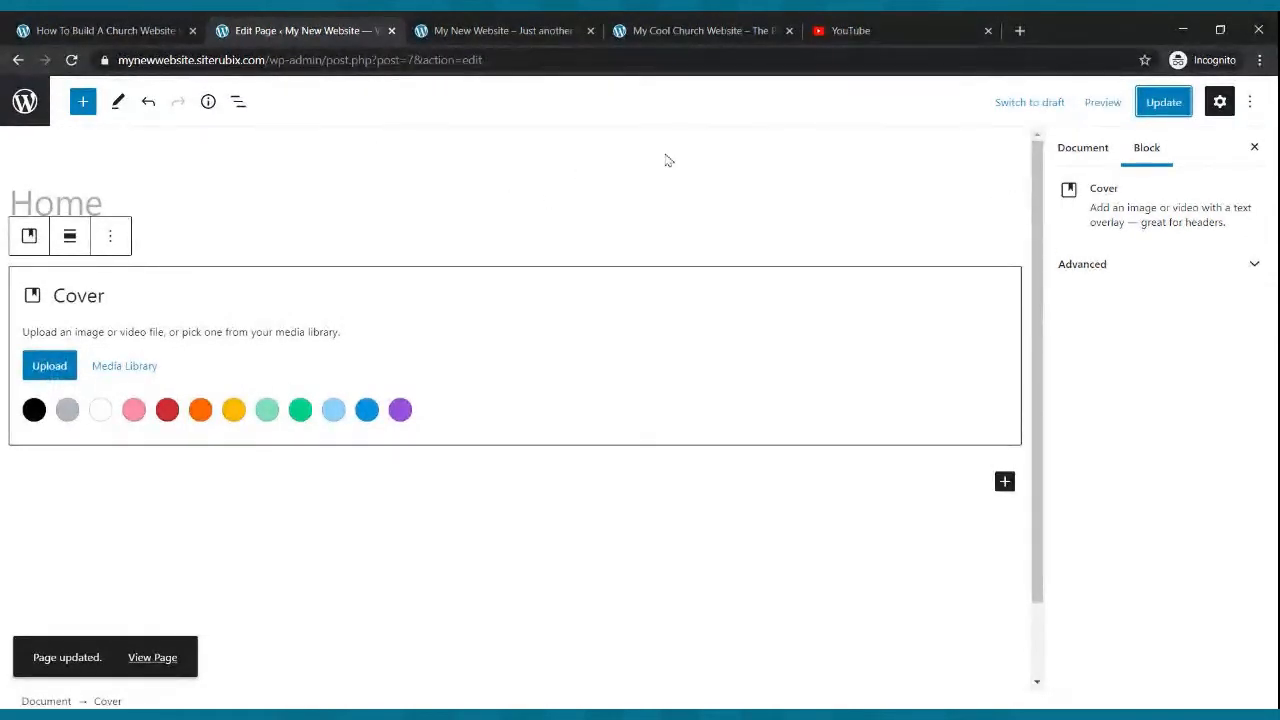
left_click(1160, 102)
left_click(492, 30)
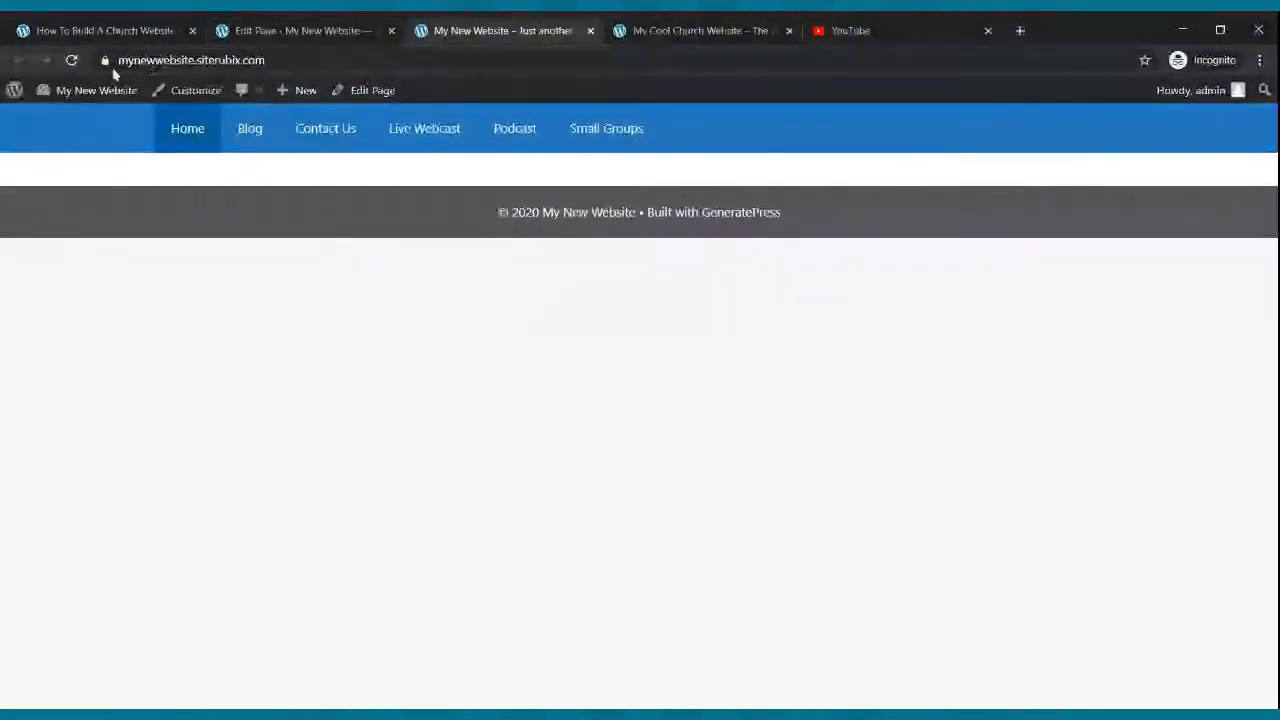
left_click(71, 60)
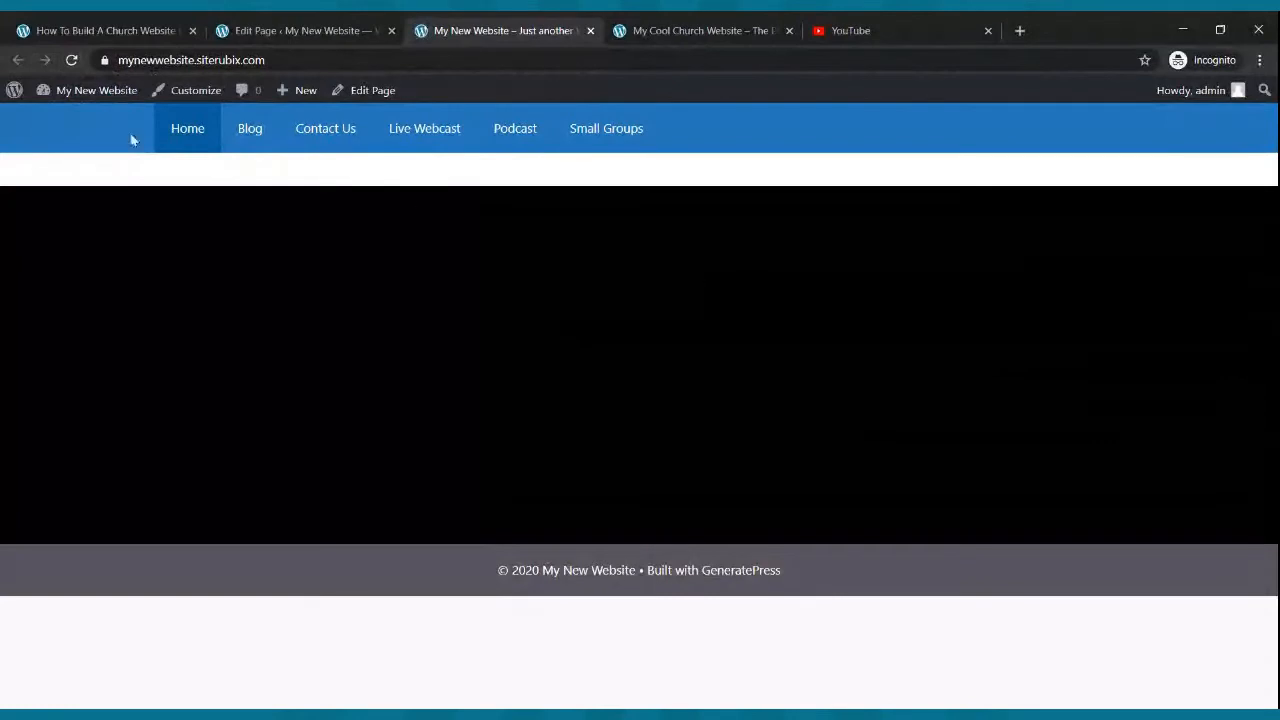
left_click(71, 60)
- Compare the cover image in the editor with the reloaded live home page
left_click(349, 25)
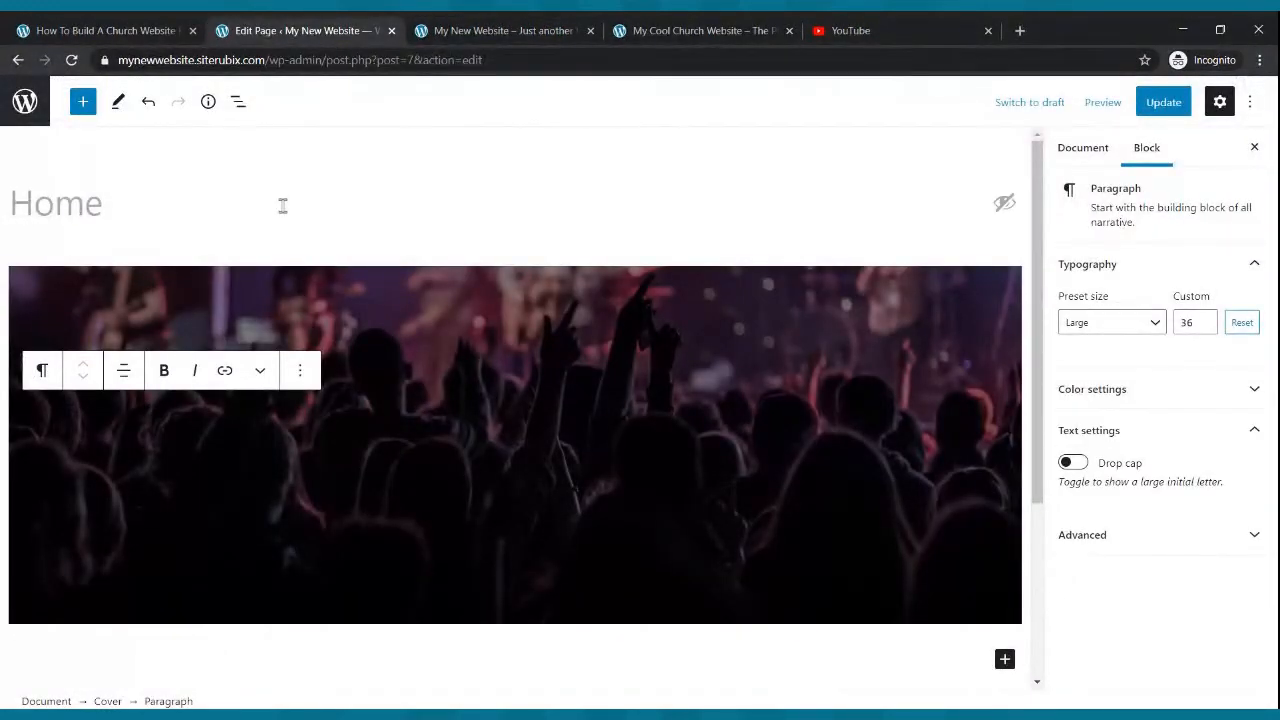
left_click(497, 30)
left_click(72, 62)
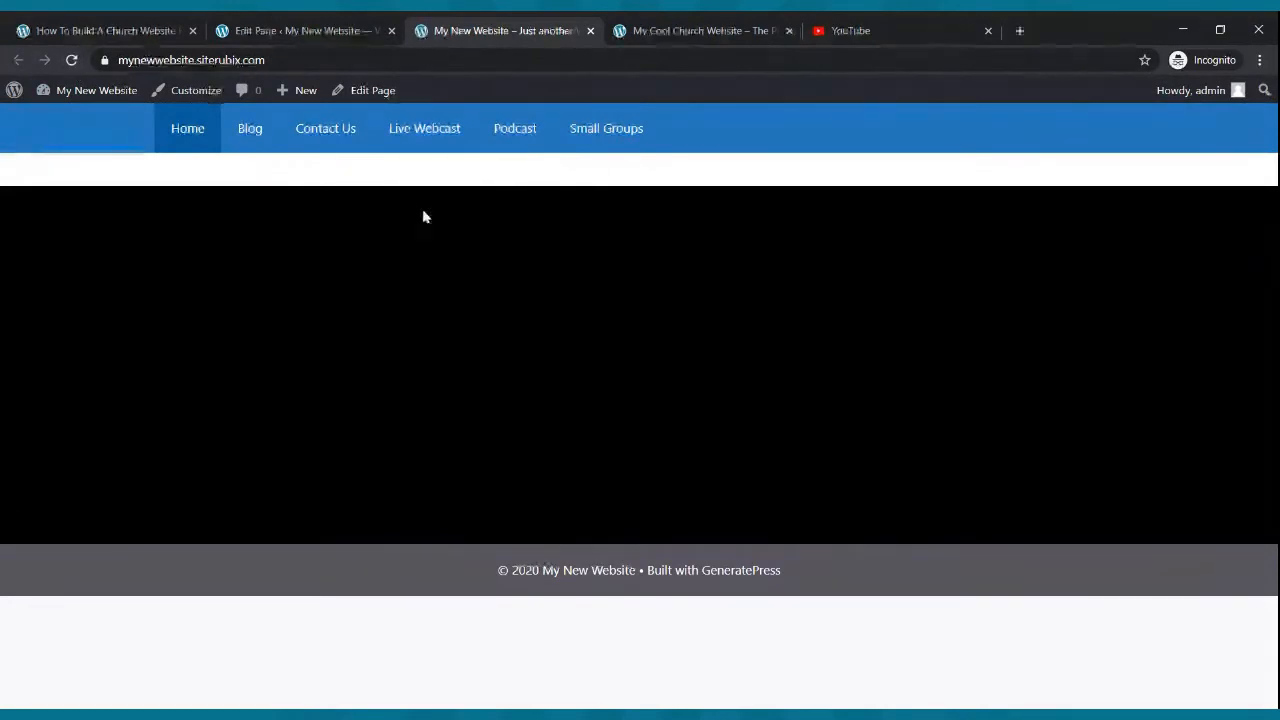
left_click(280, 37)
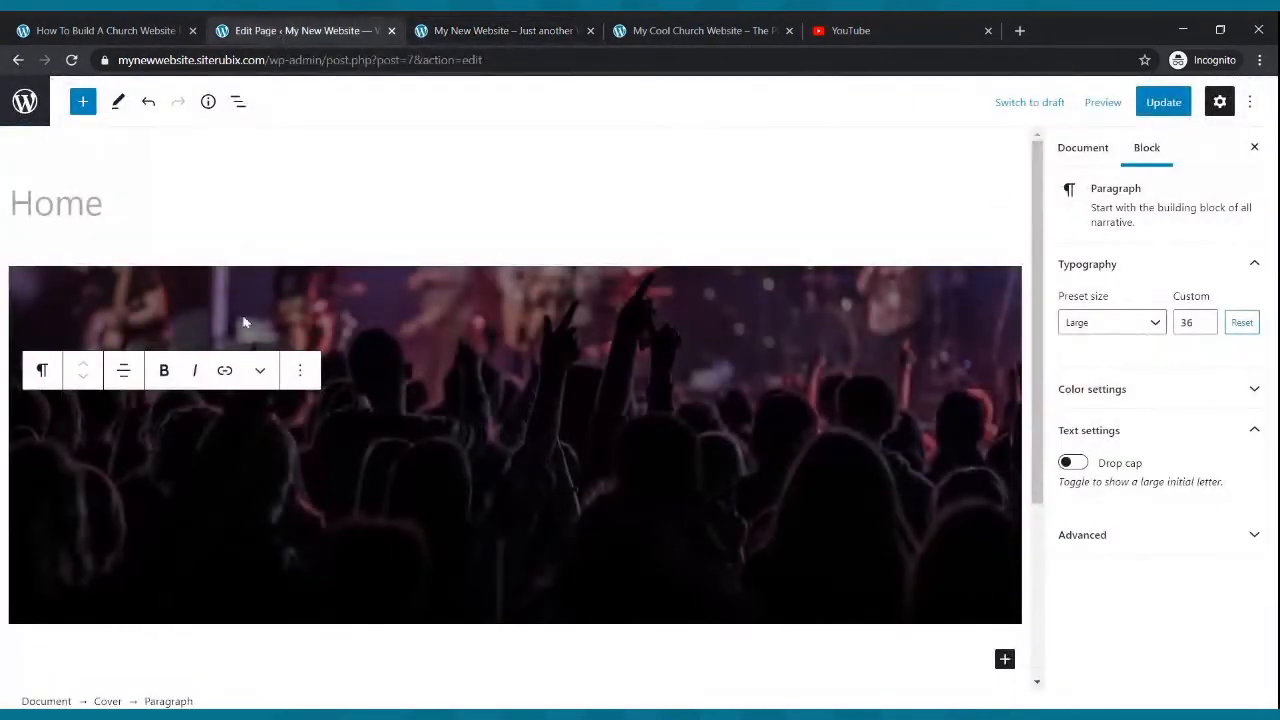
- Replace the cover block's background image with an uploaded stage-lights photo
left_click(299, 371)
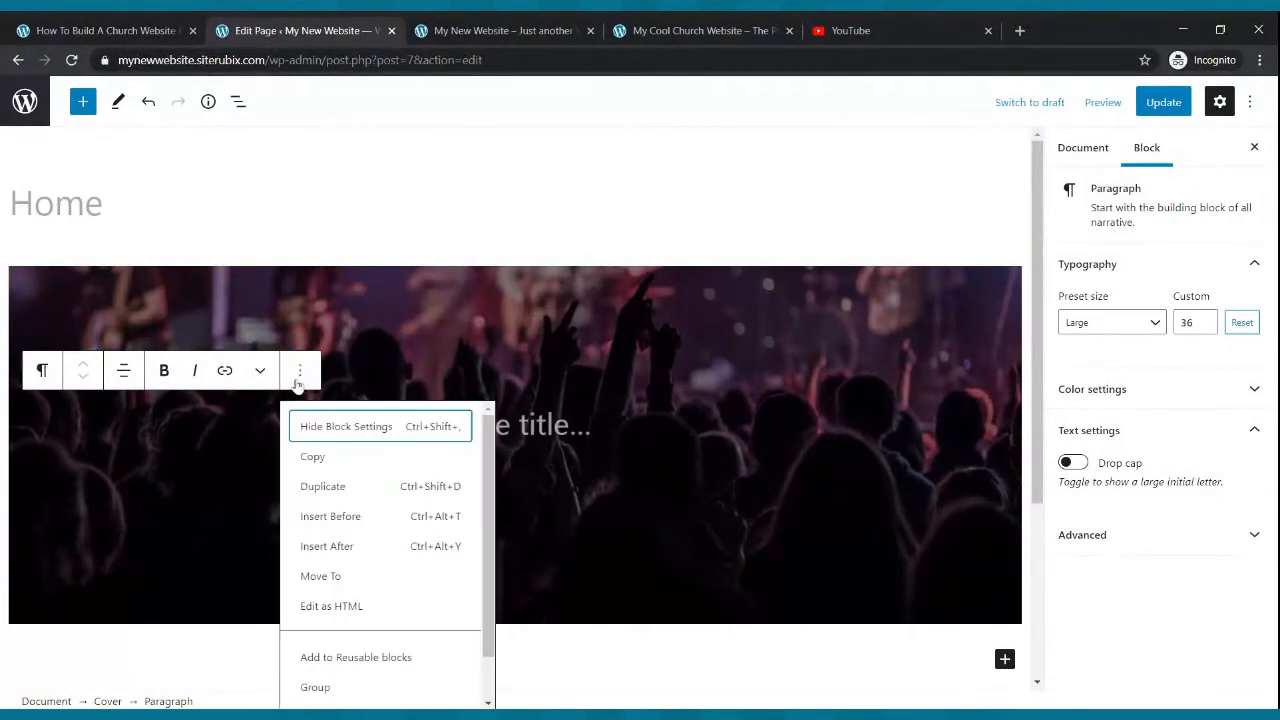
left_click(278, 316)
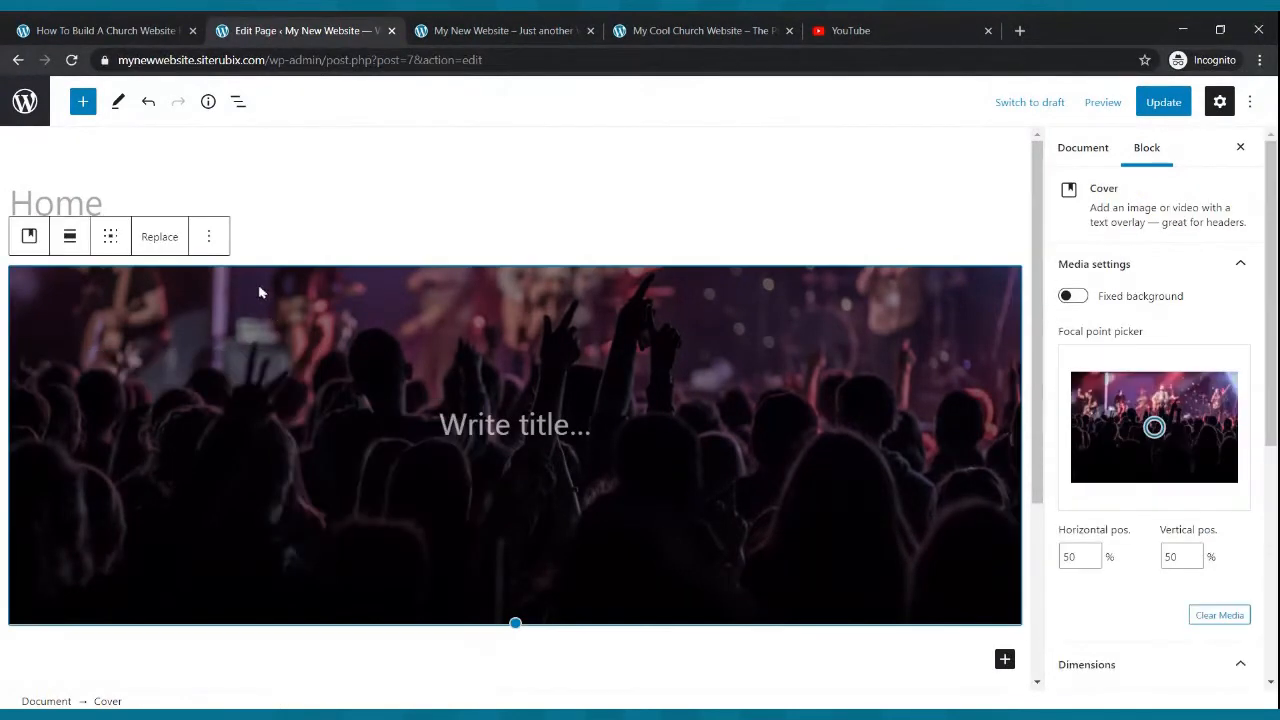
left_click(160, 237)
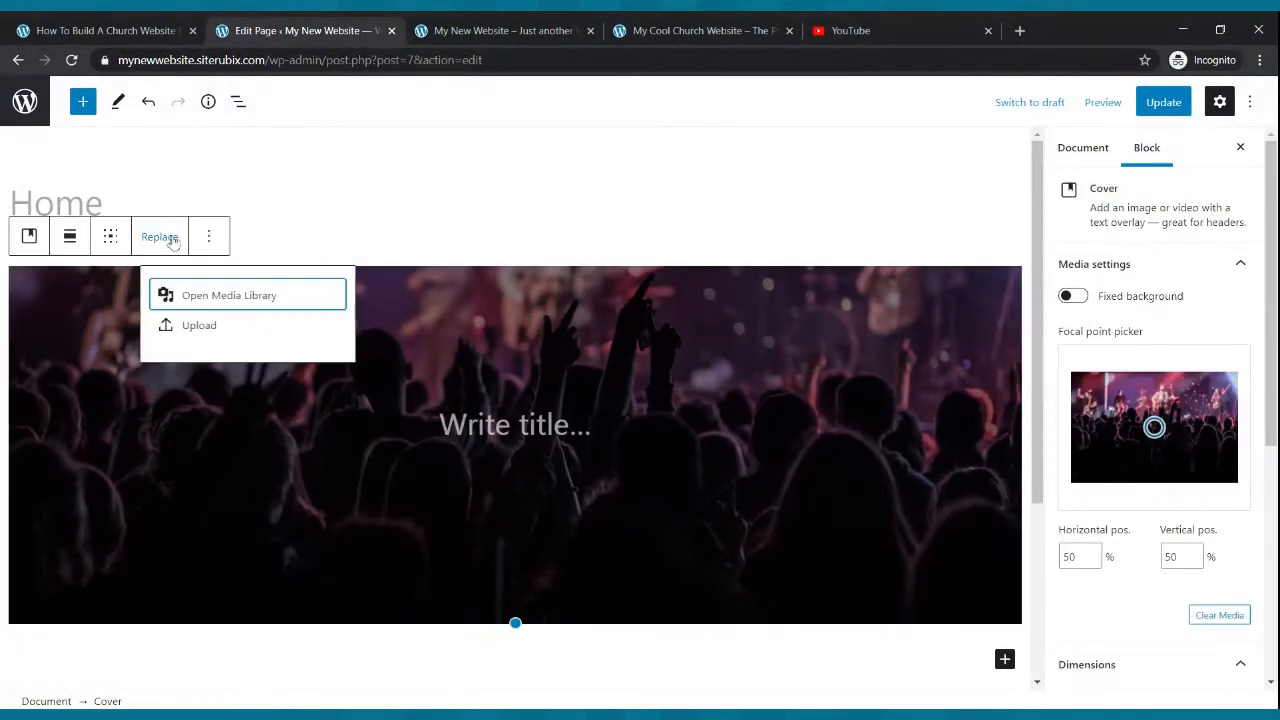
left_click(184, 337)
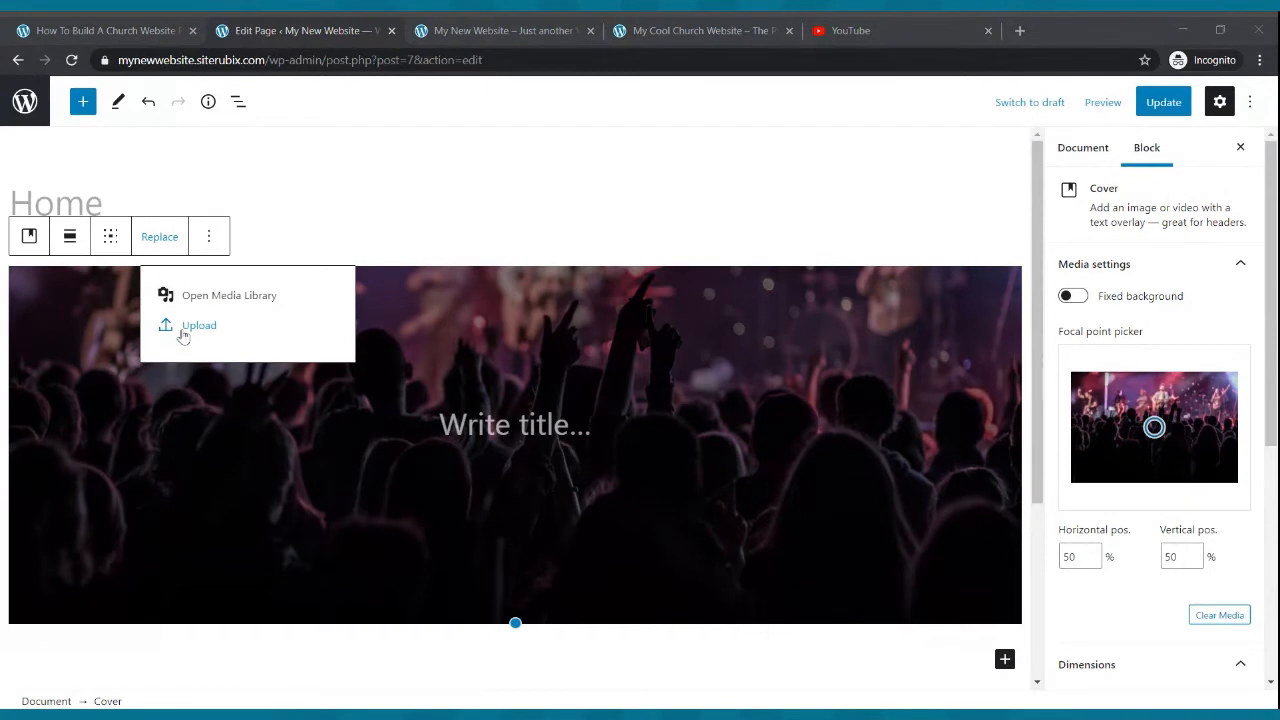
key("Escape")
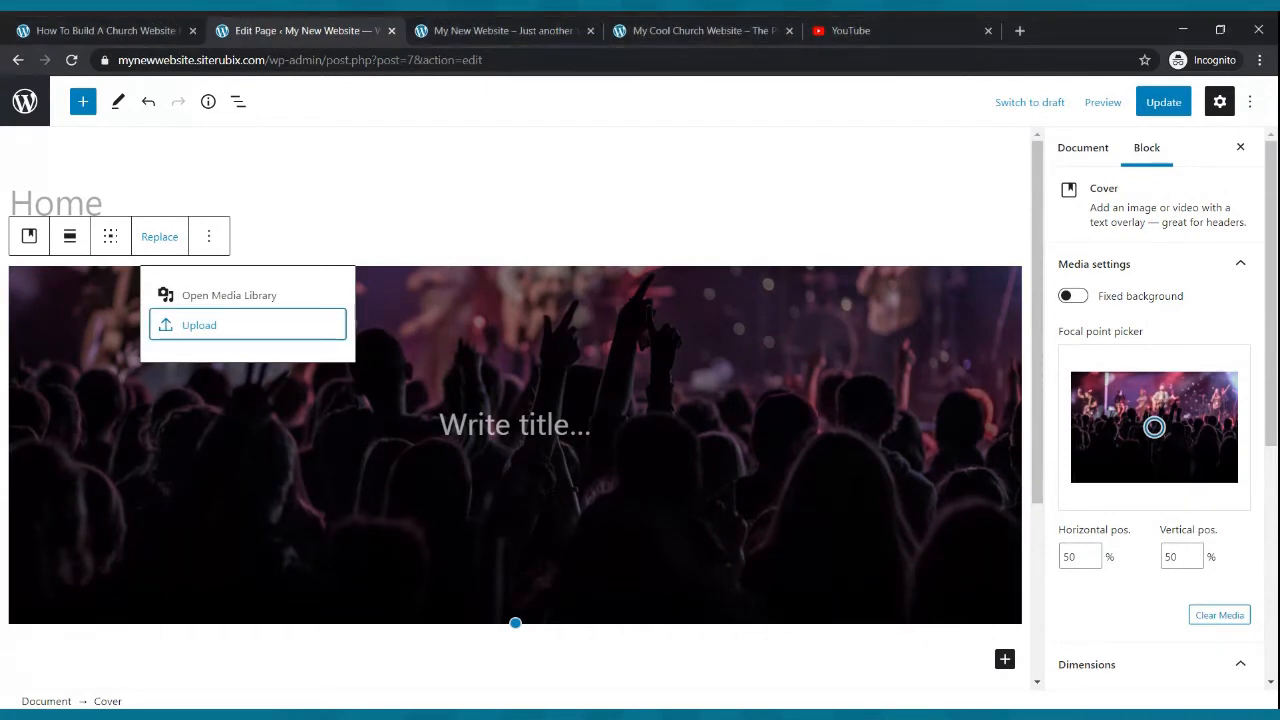
left_click(190, 336)
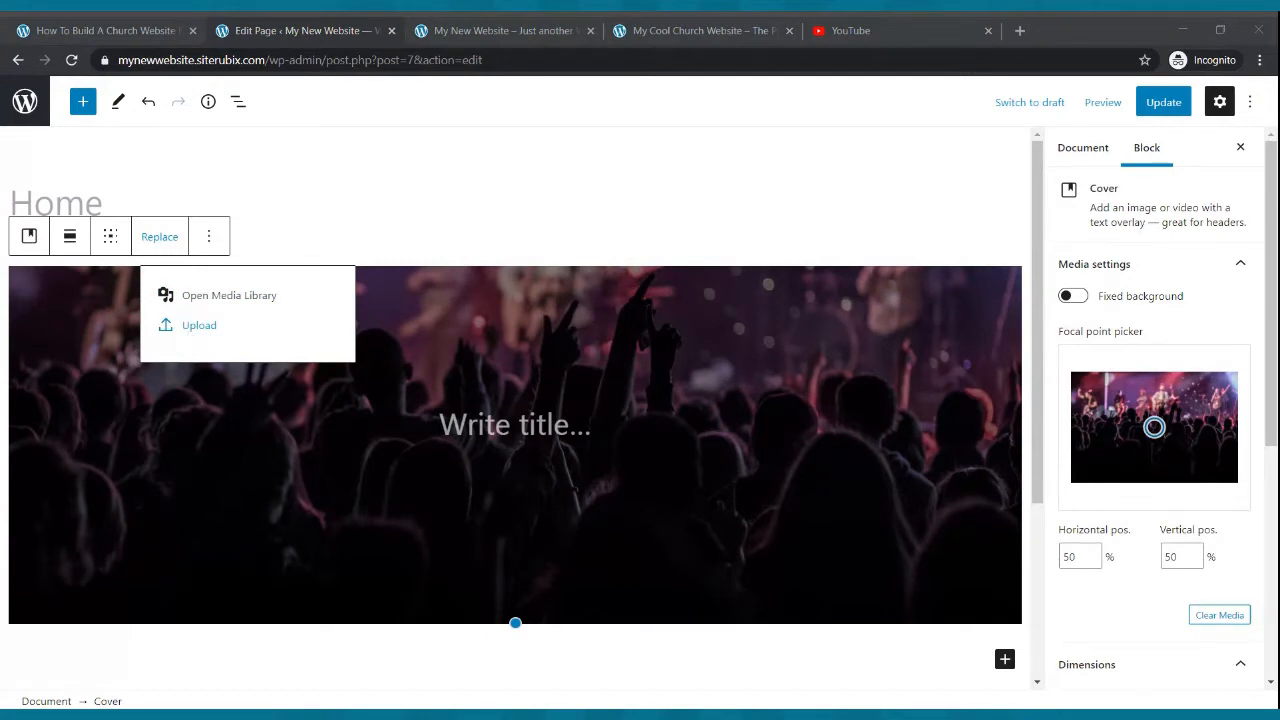
key("Escape")
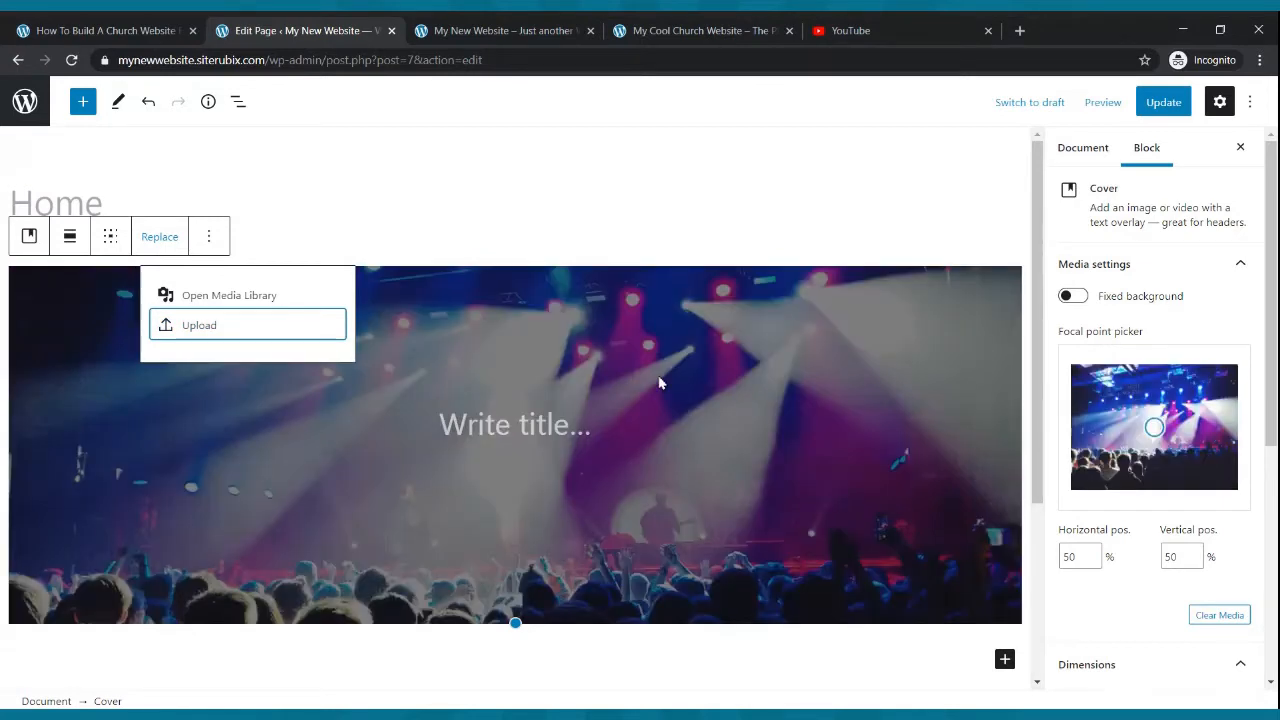
left_click(186, 328)
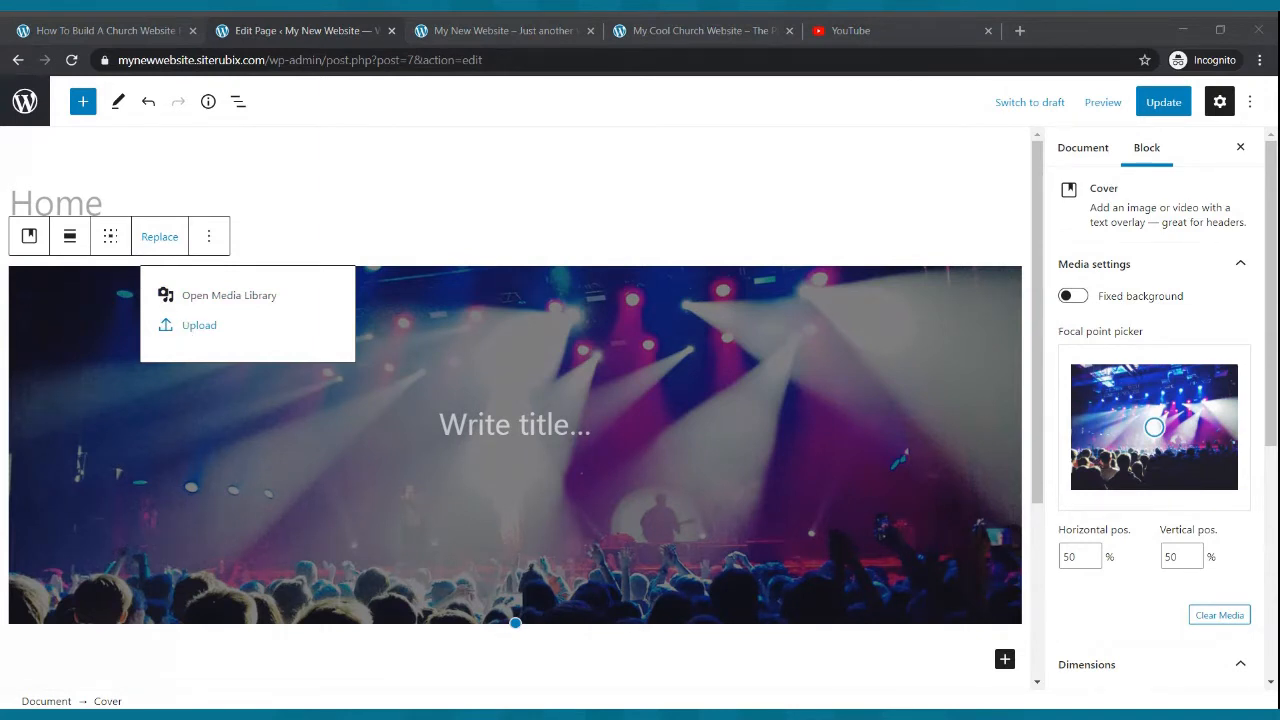
key("Escape")
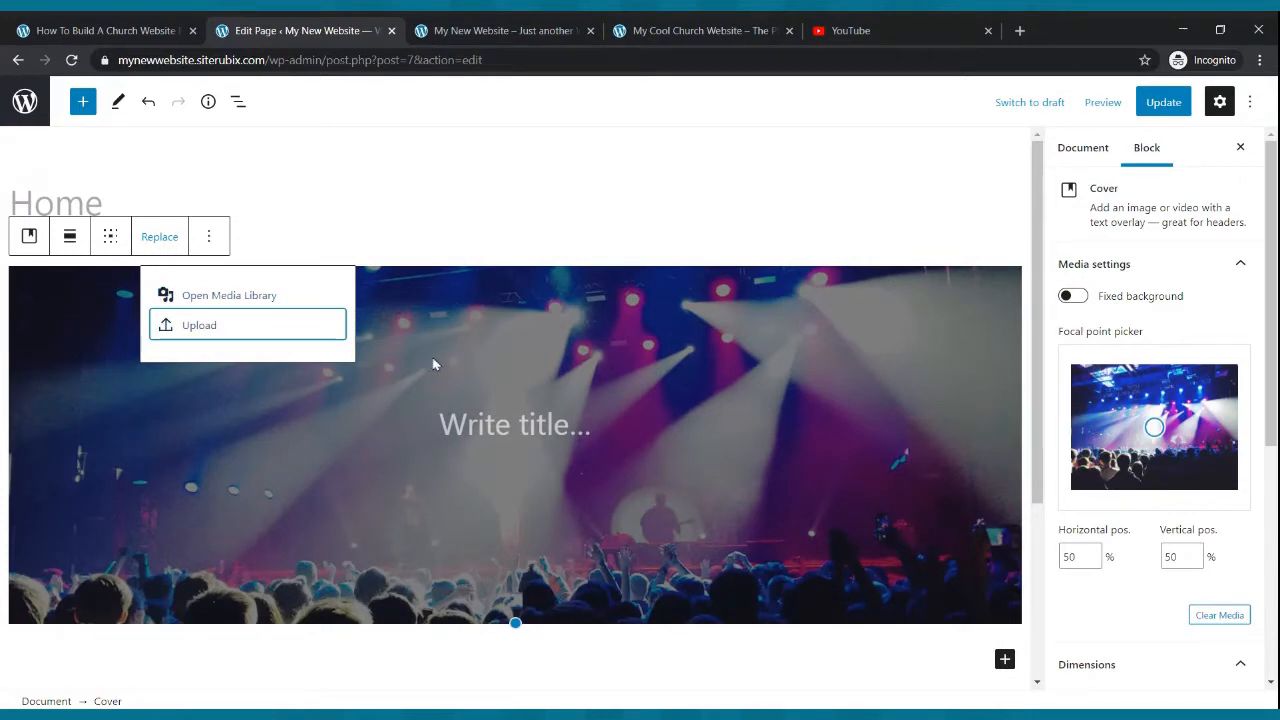
- Update the page and reload the live site to preview the stage-lights cover image
left_click(1160, 104)
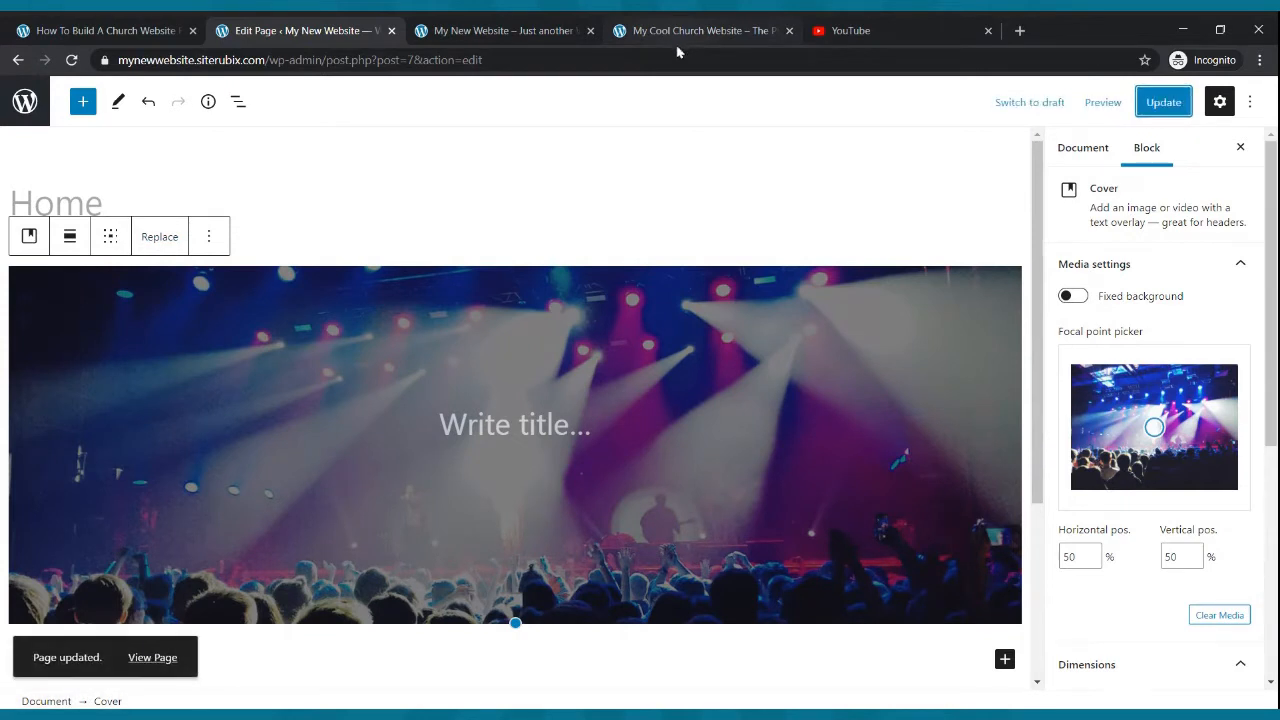
left_click(568, 31)
left_click(71, 60)
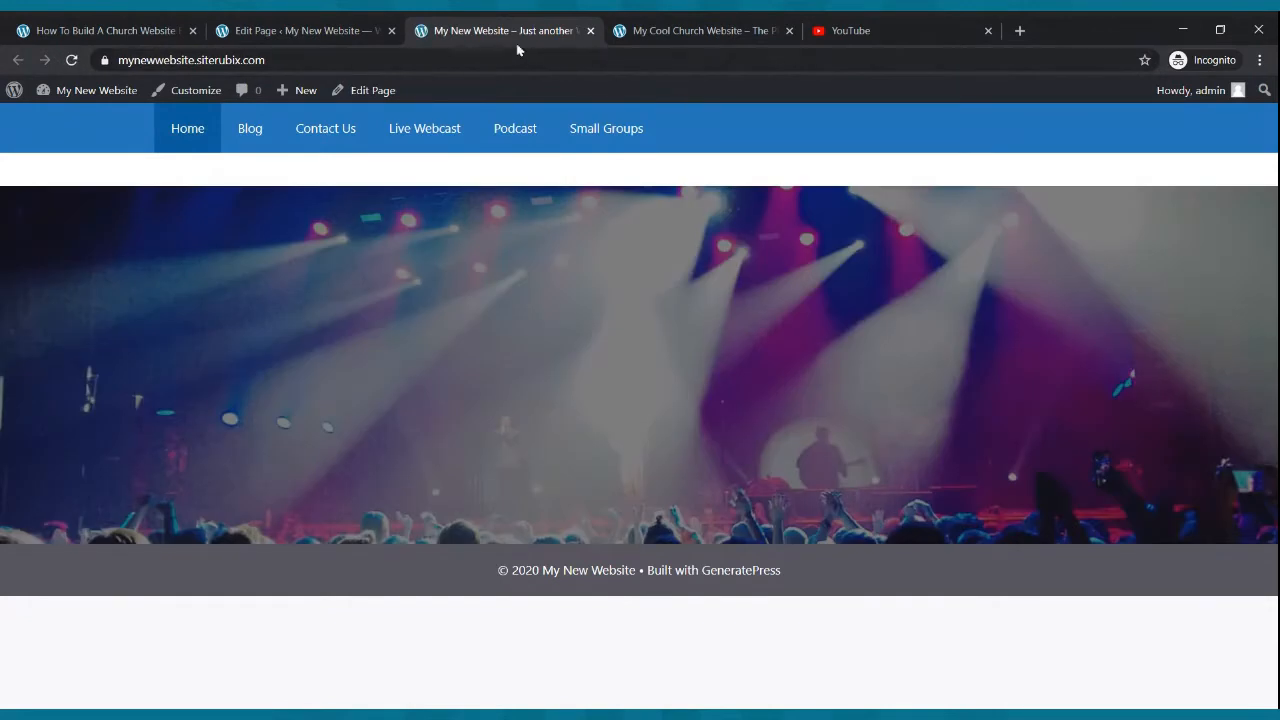
- Reload the editor, select the cover block and compare it with the example church site's header
left_click(348, 27)
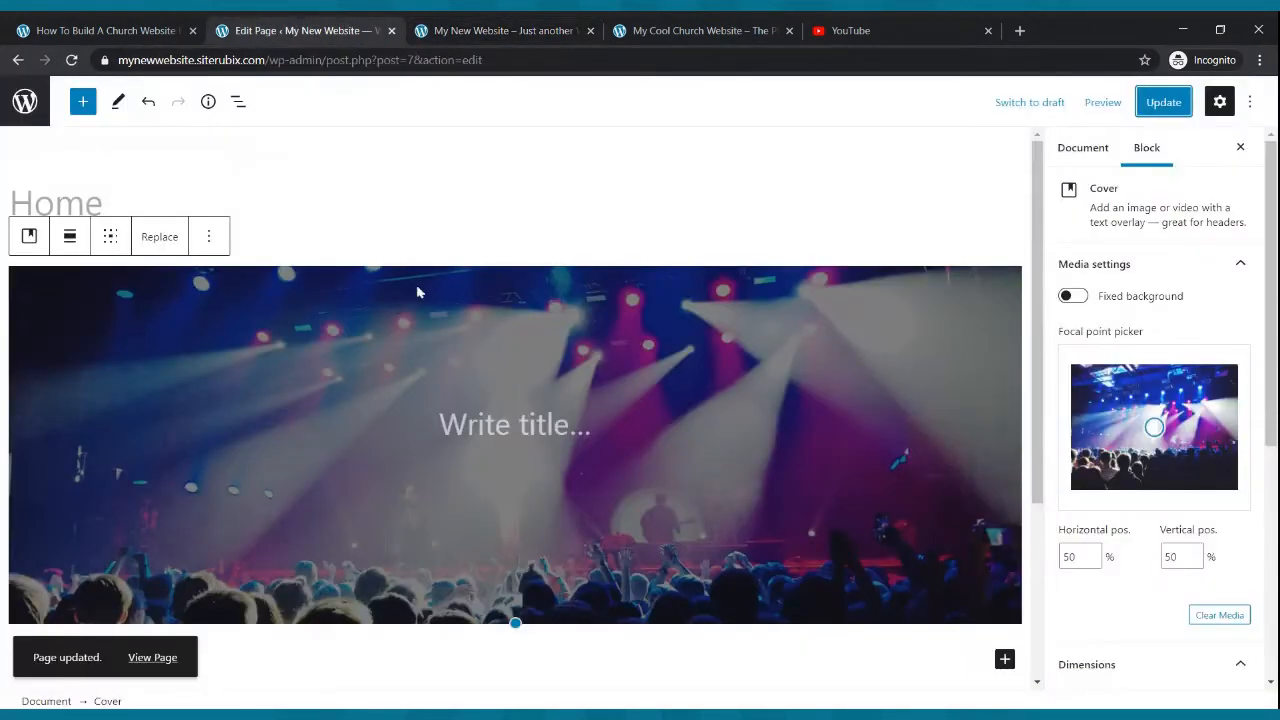
left_click(71, 60)
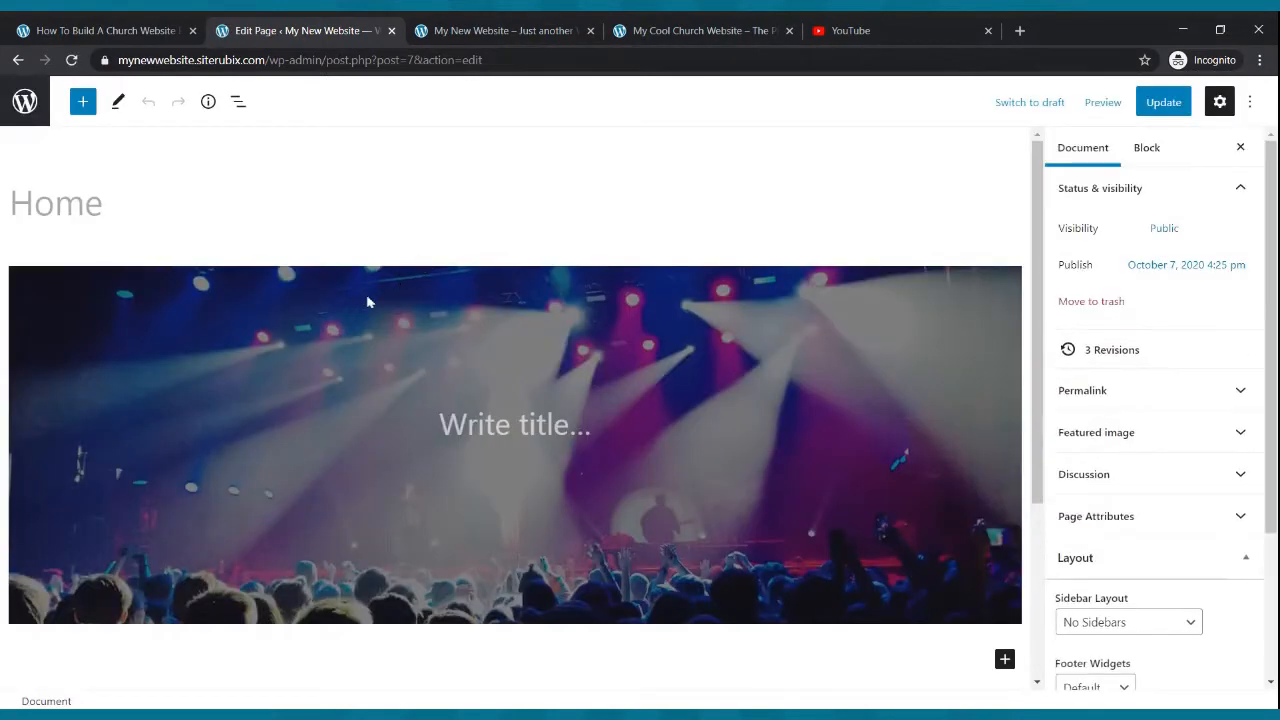
left_click(243, 317)
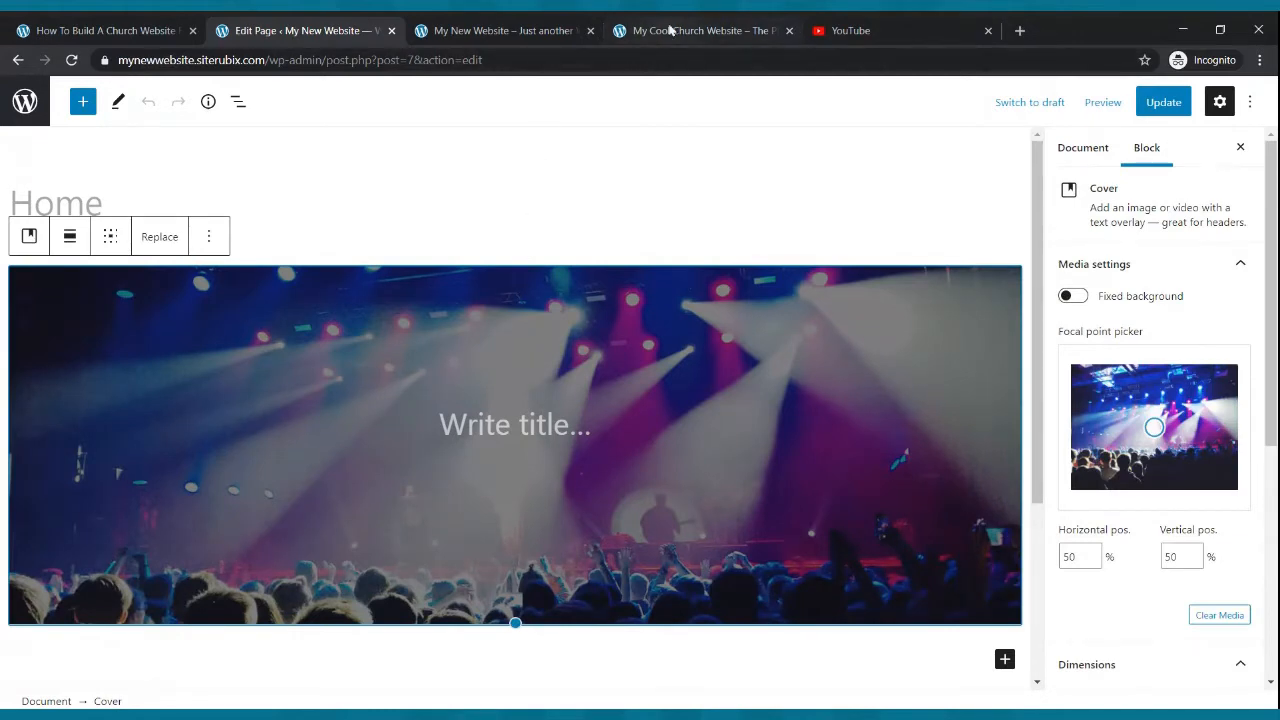
left_click(668, 30)
left_click_drag(742, 261, 766, 423)
left_click(823, 457)
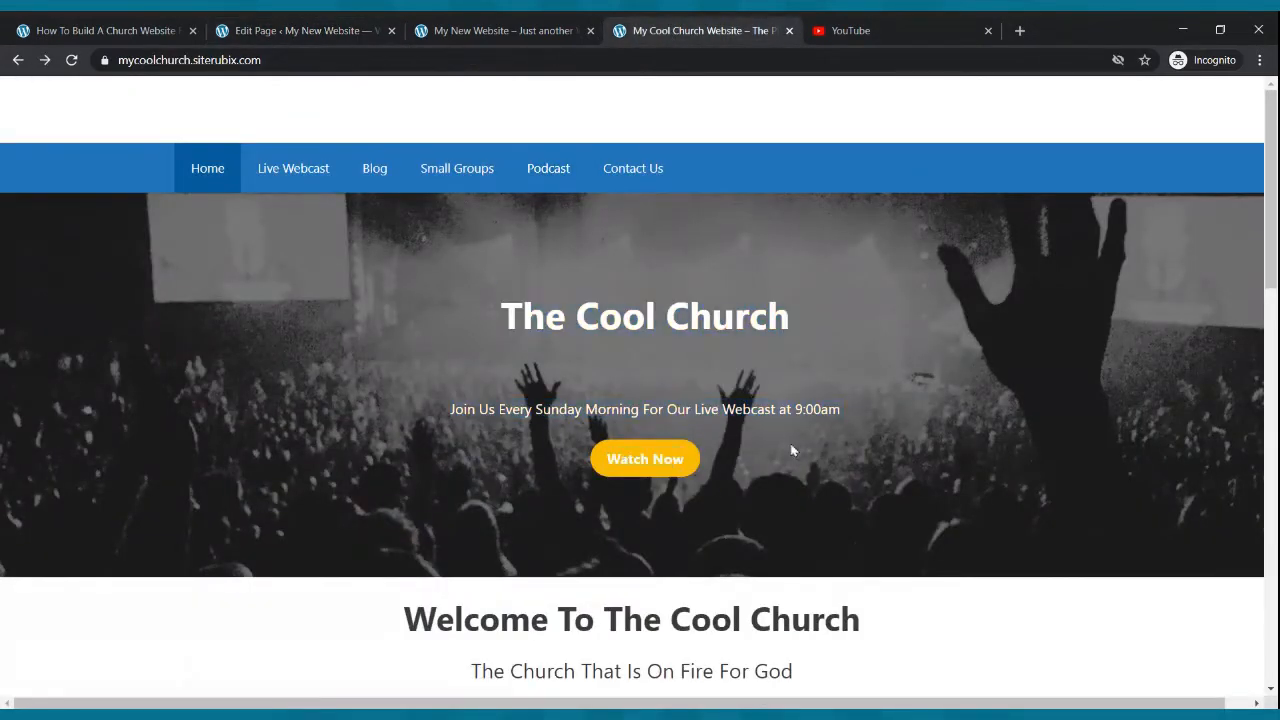
- Try to upload a different replacement image for the cover block
left_click(358, 32)
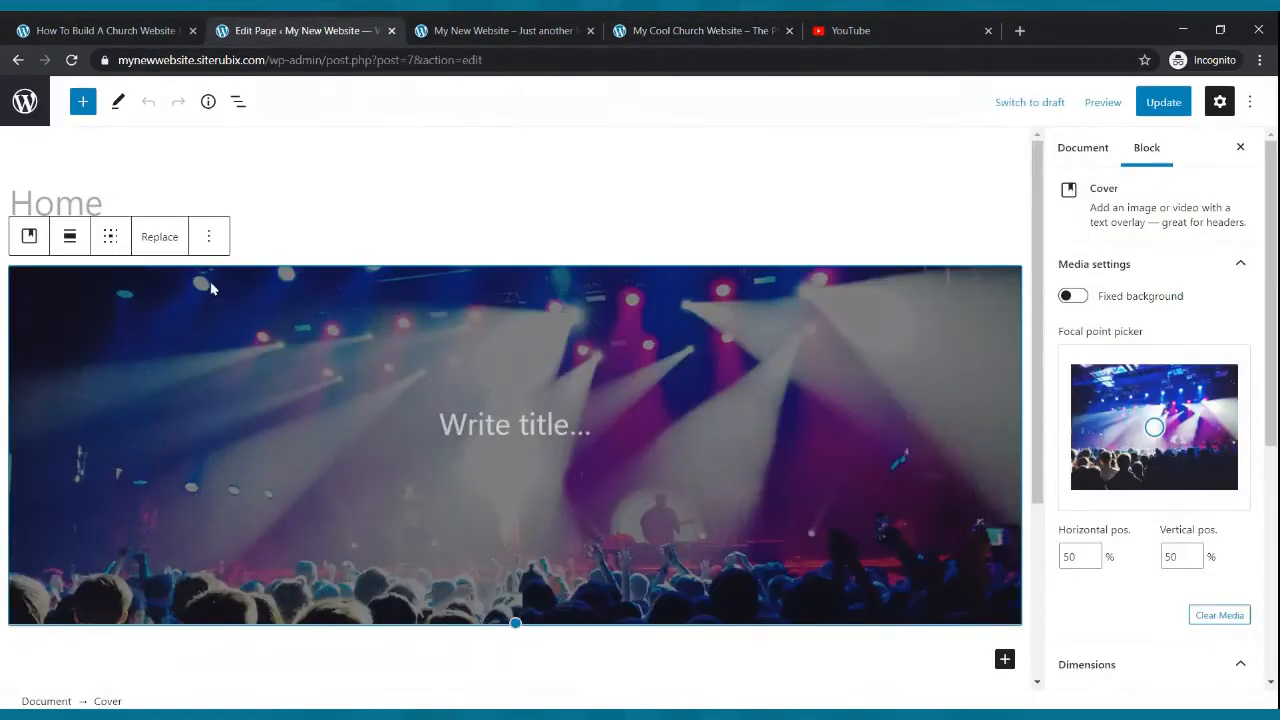
left_click(159, 240)
left_click(212, 328)
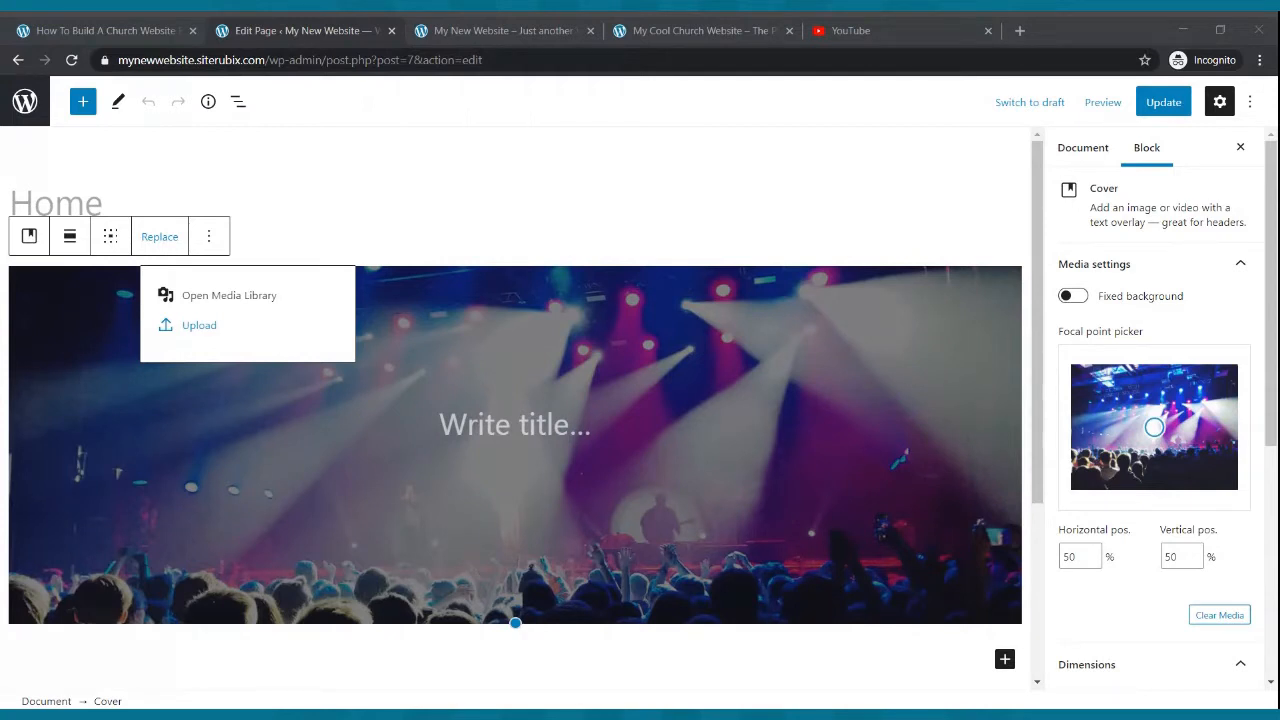
left_click(781, 317)
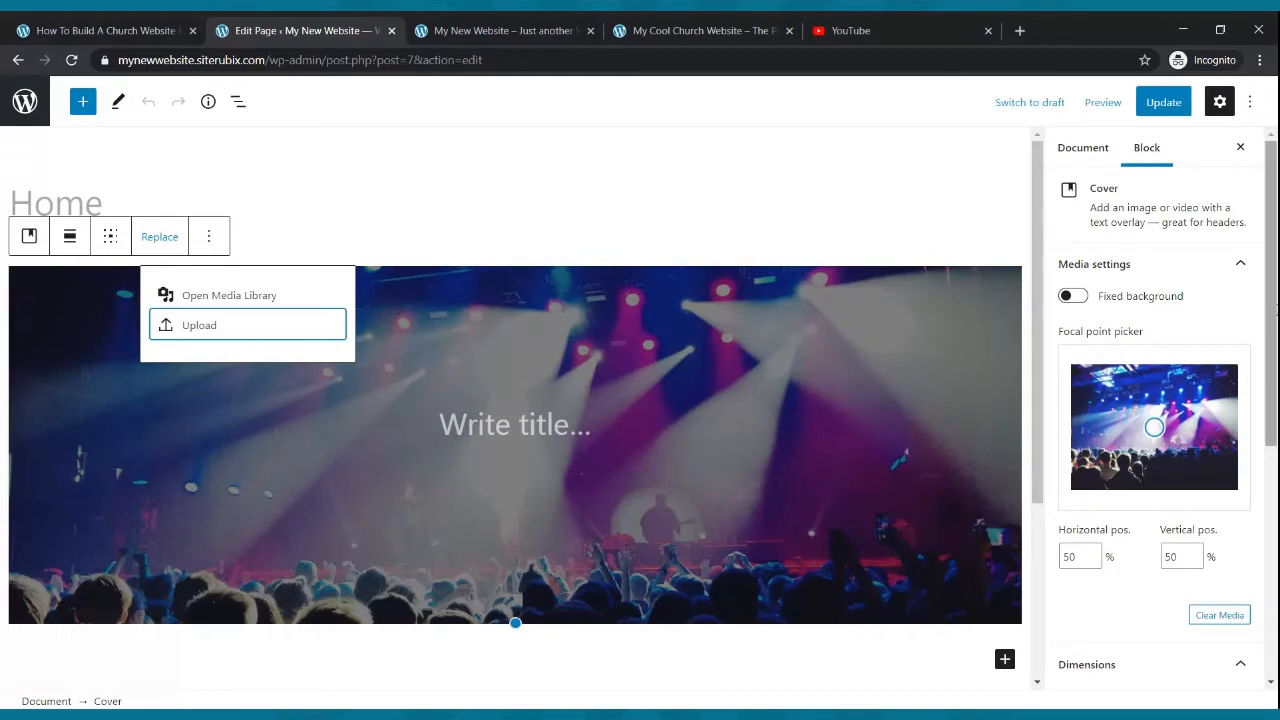
- Update the page again and reload the live site to check the cover
left_click(1159, 104)
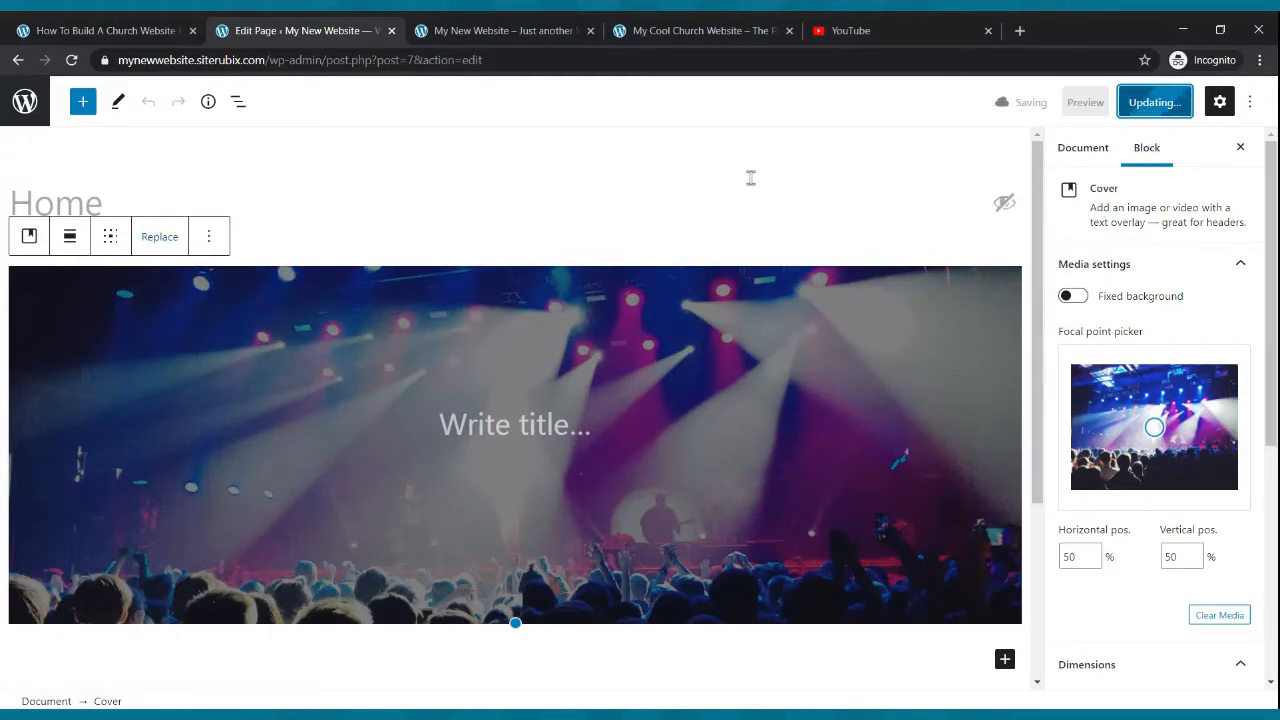
left_click(489, 28)
left_click(71, 60)
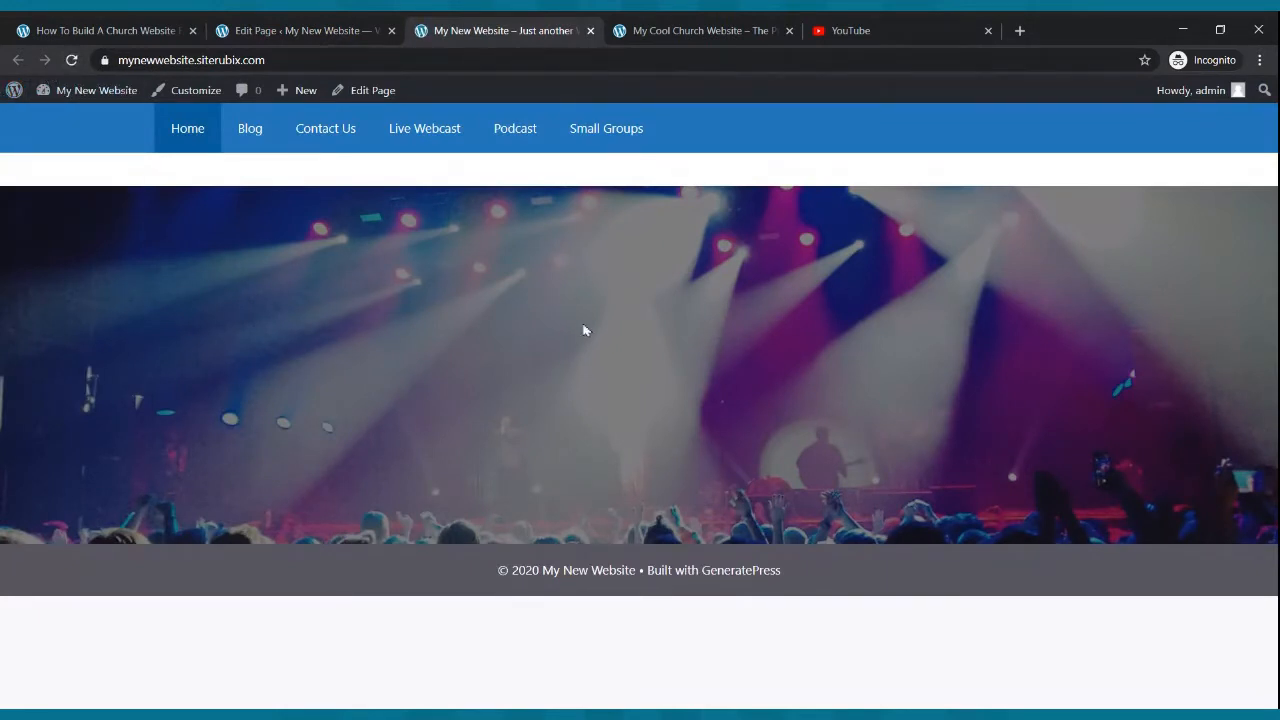
- Remove the cover block from the Home page
left_click(310, 30)
scroll(490, 340, "down", 2)
scroll(486, 329, "up", 2)
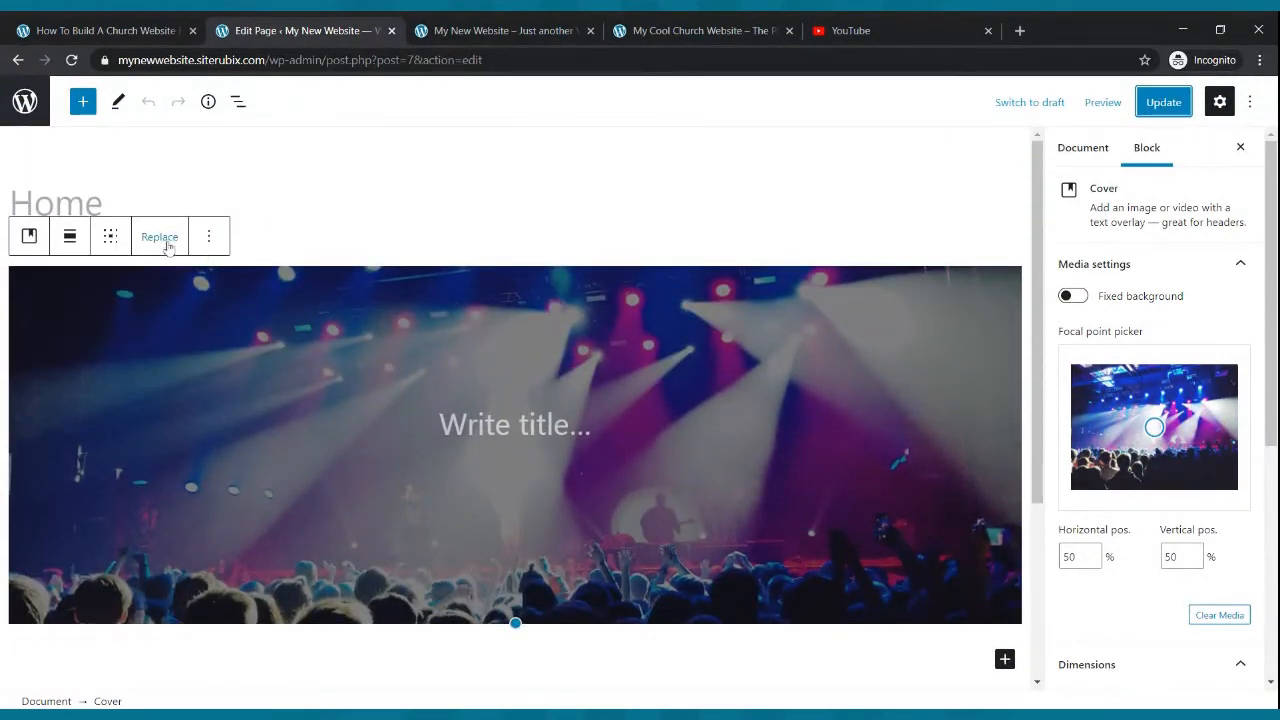
left_click(204, 238)
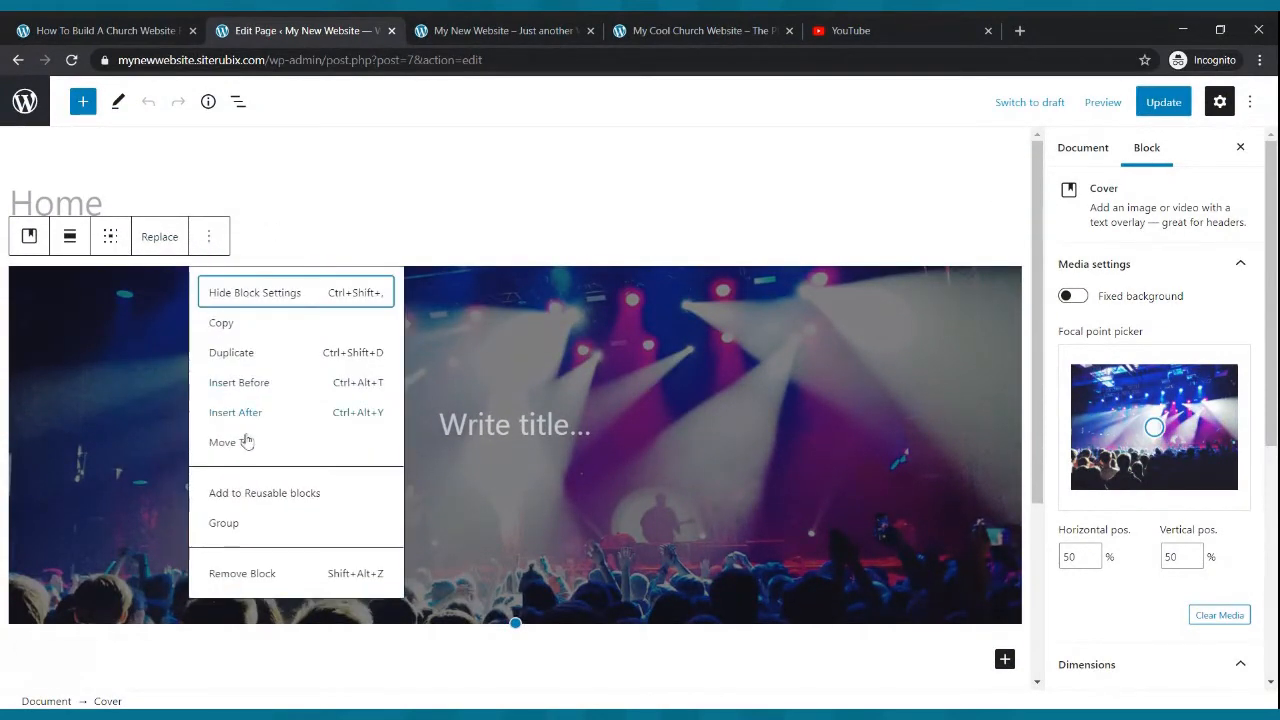
left_click(256, 576)
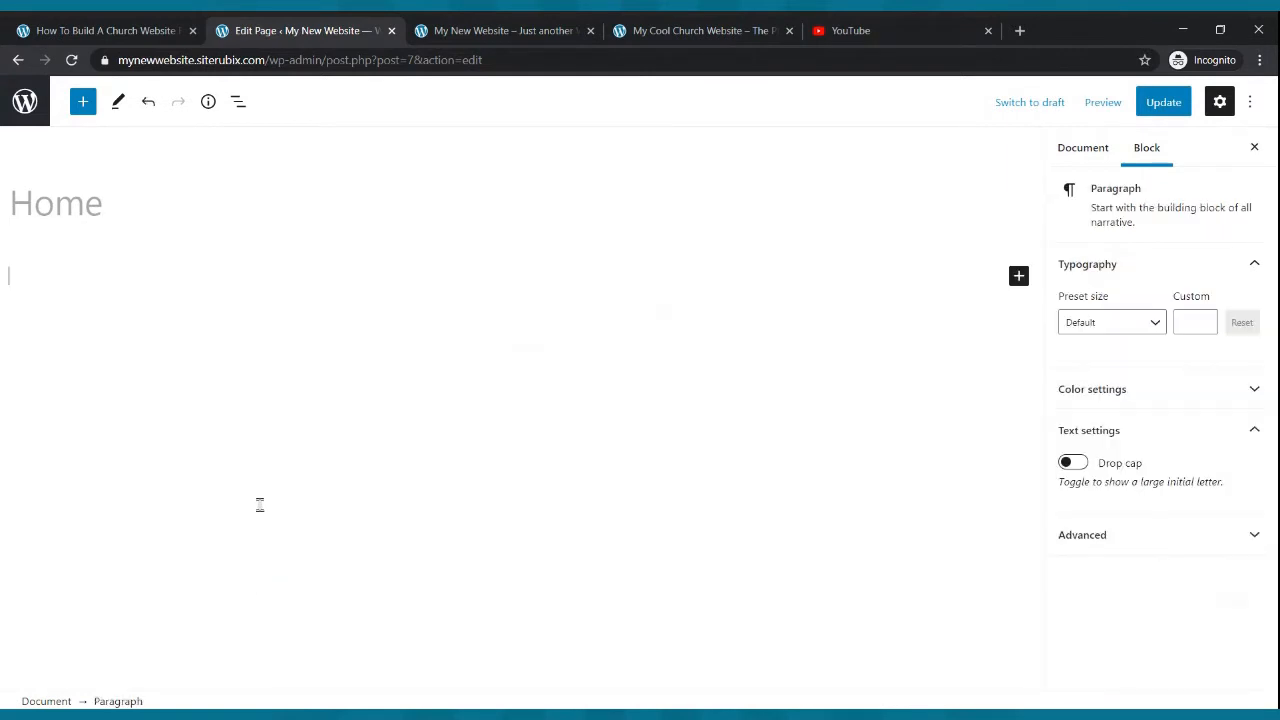
- Insert a Cover block below the Home page title
left_click(86, 104)
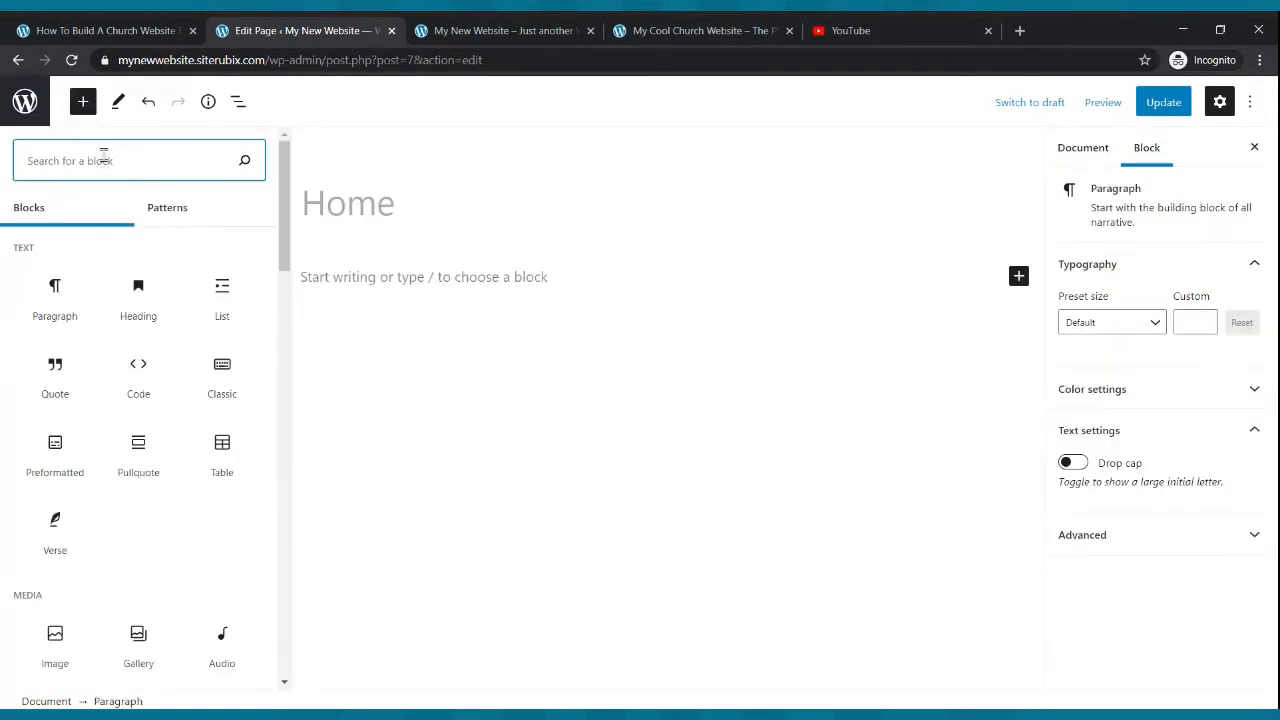
type("co")
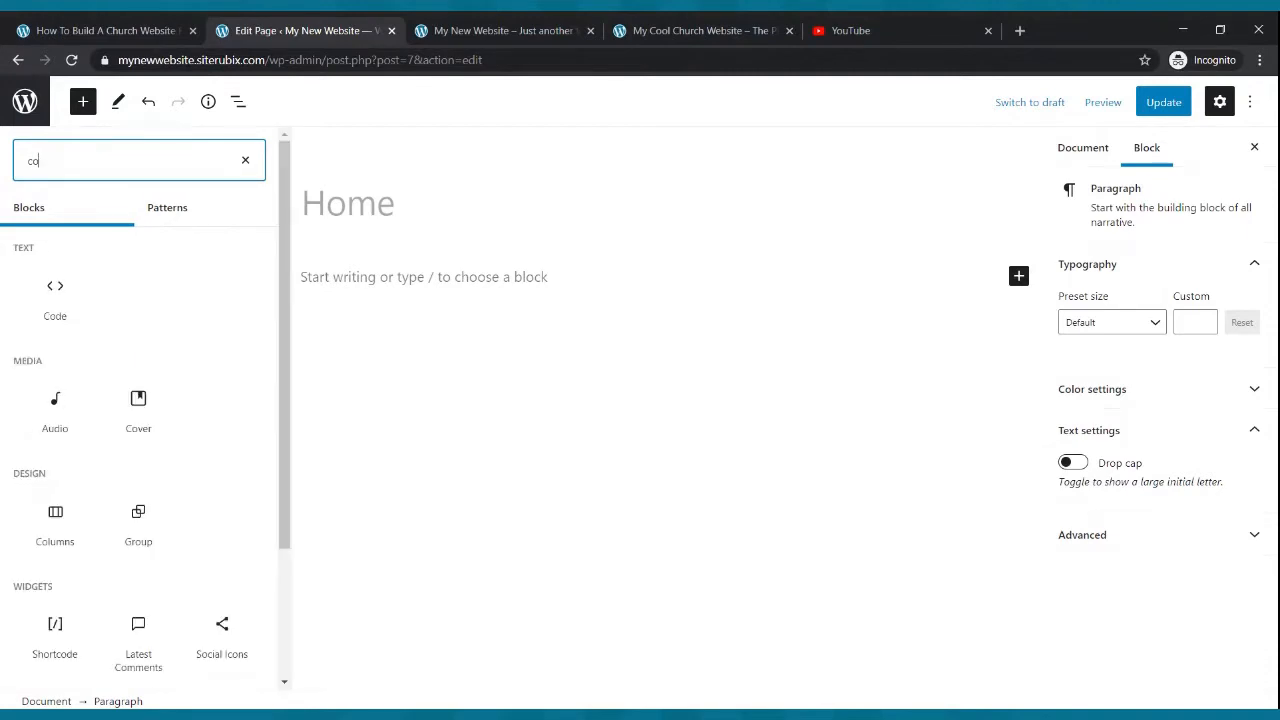
type("ver")
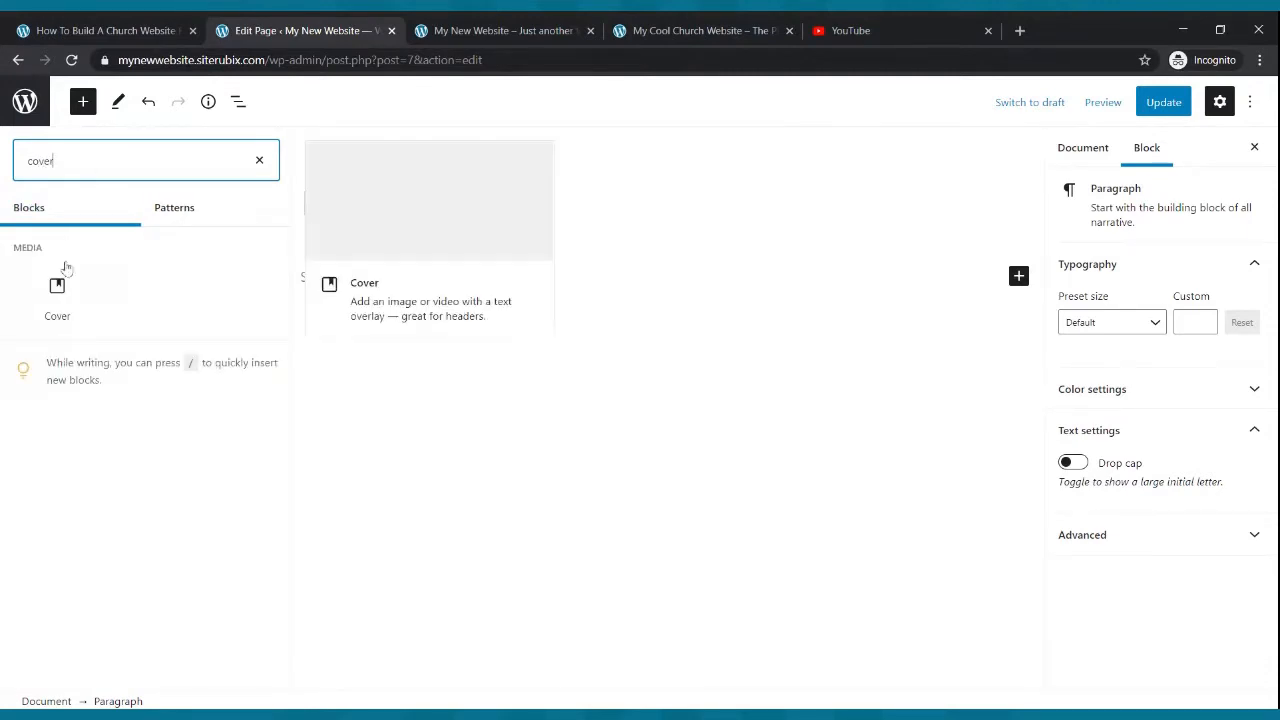
left_click(57, 295)
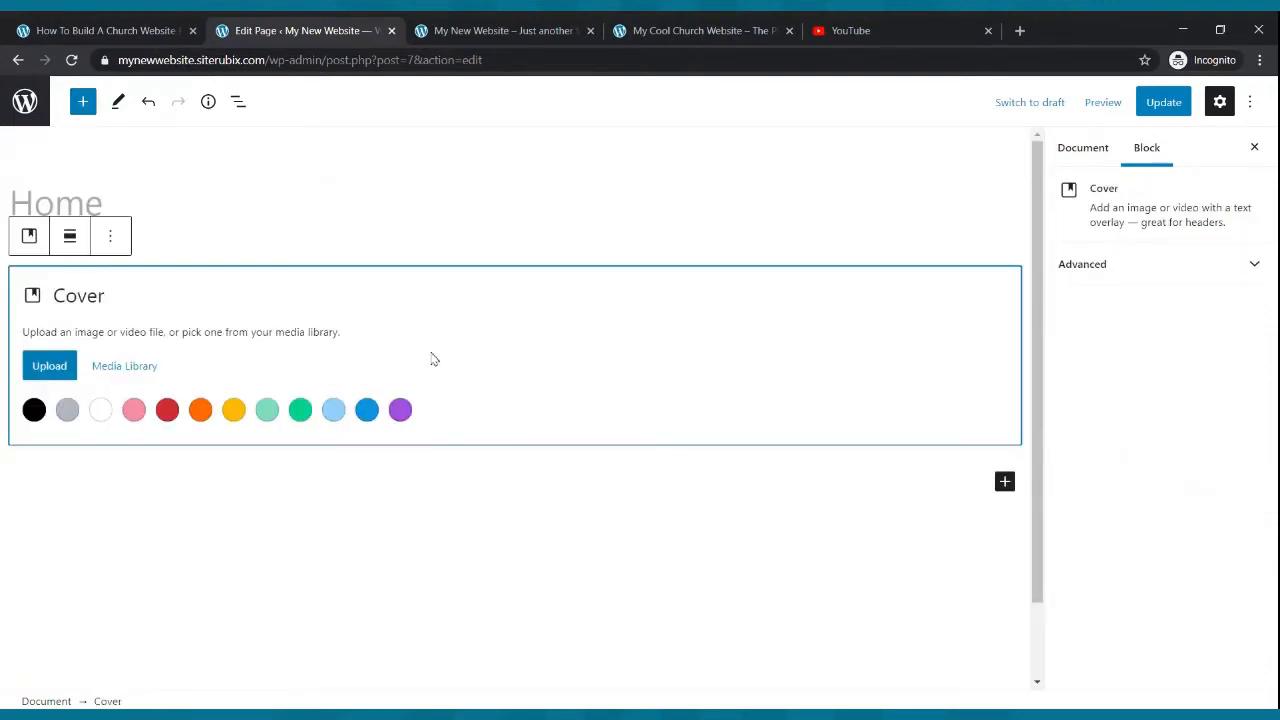
- Upload an image into the new cover block and compare it with the example church site's header
left_click(60, 363)
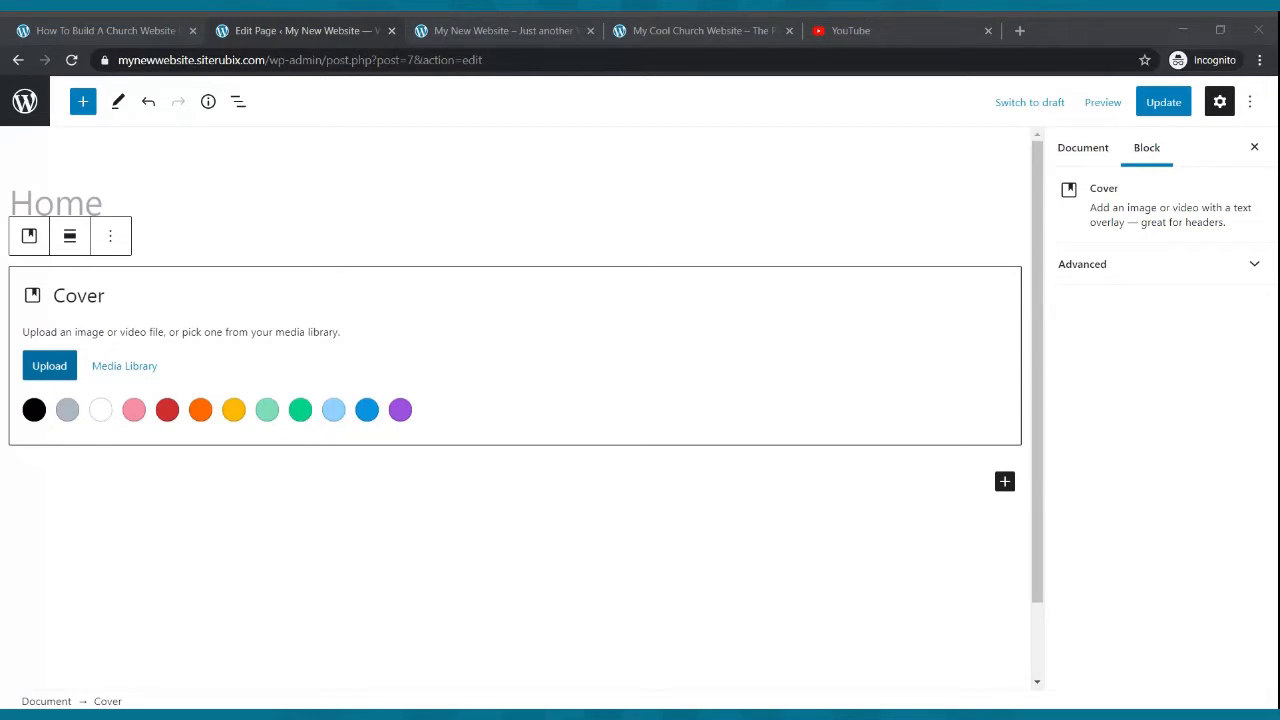
double_click(454, 235)
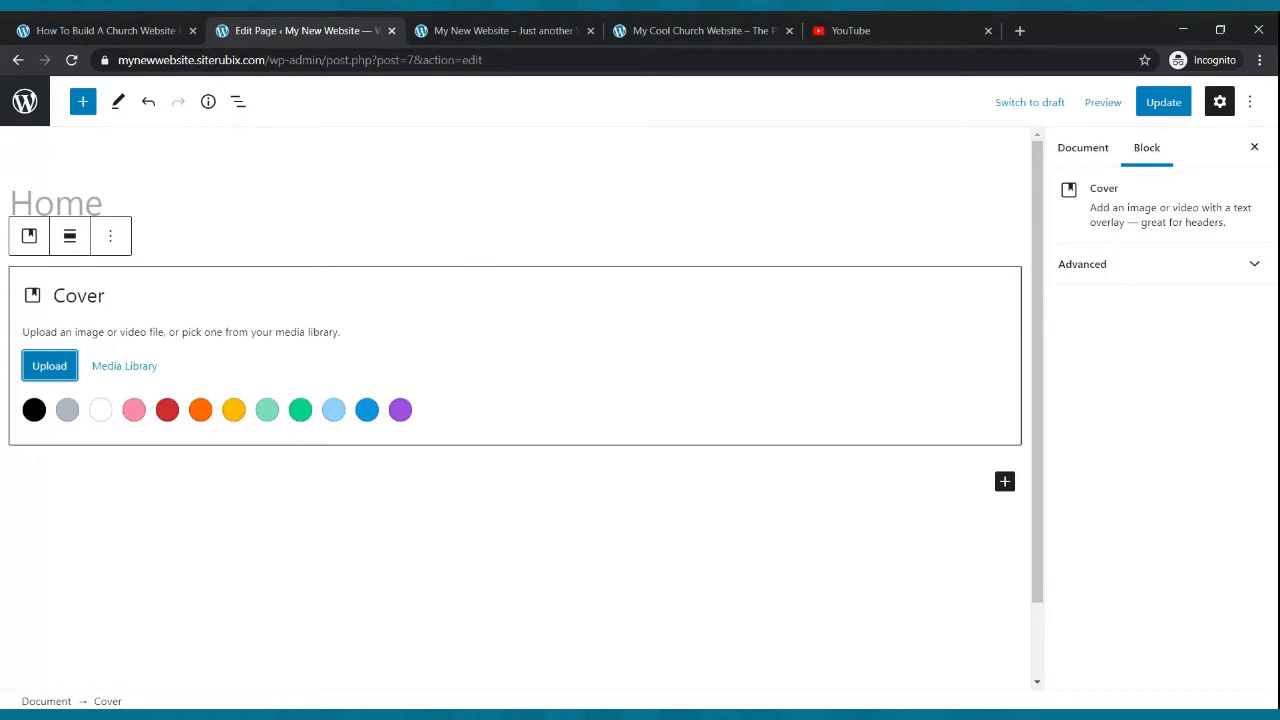
left_click(706, 32)
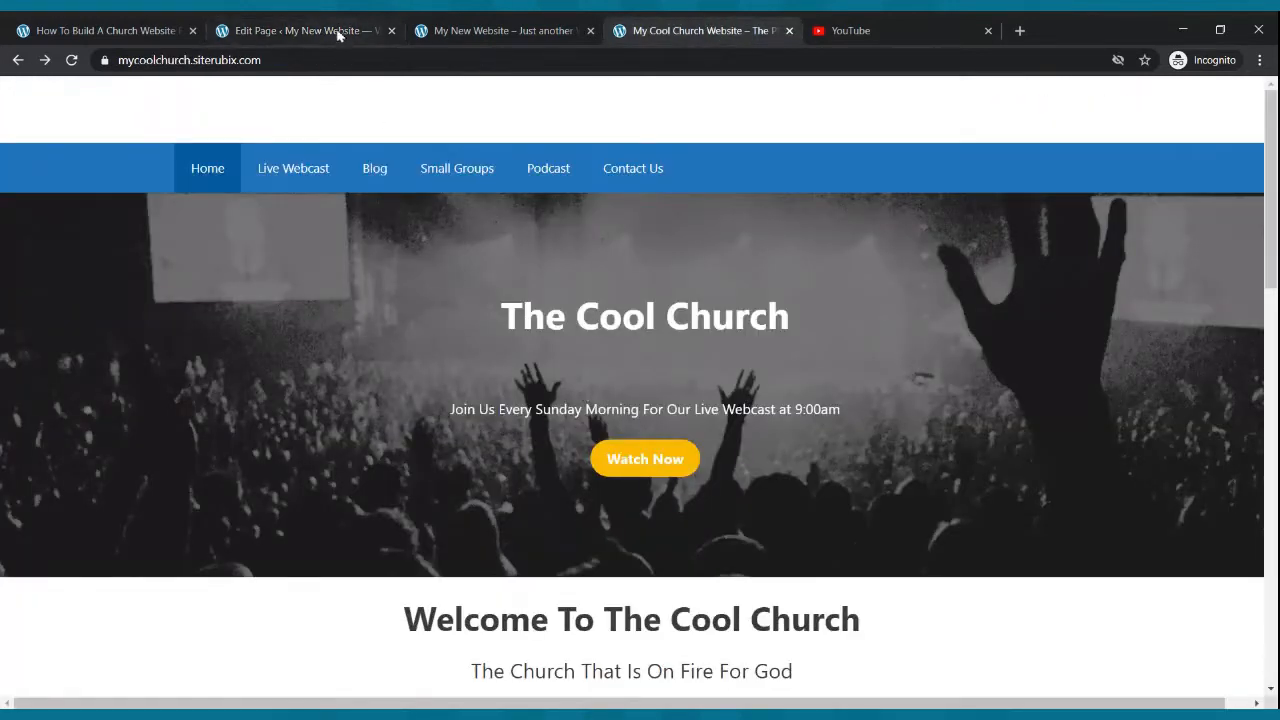
left_click(300, 31)
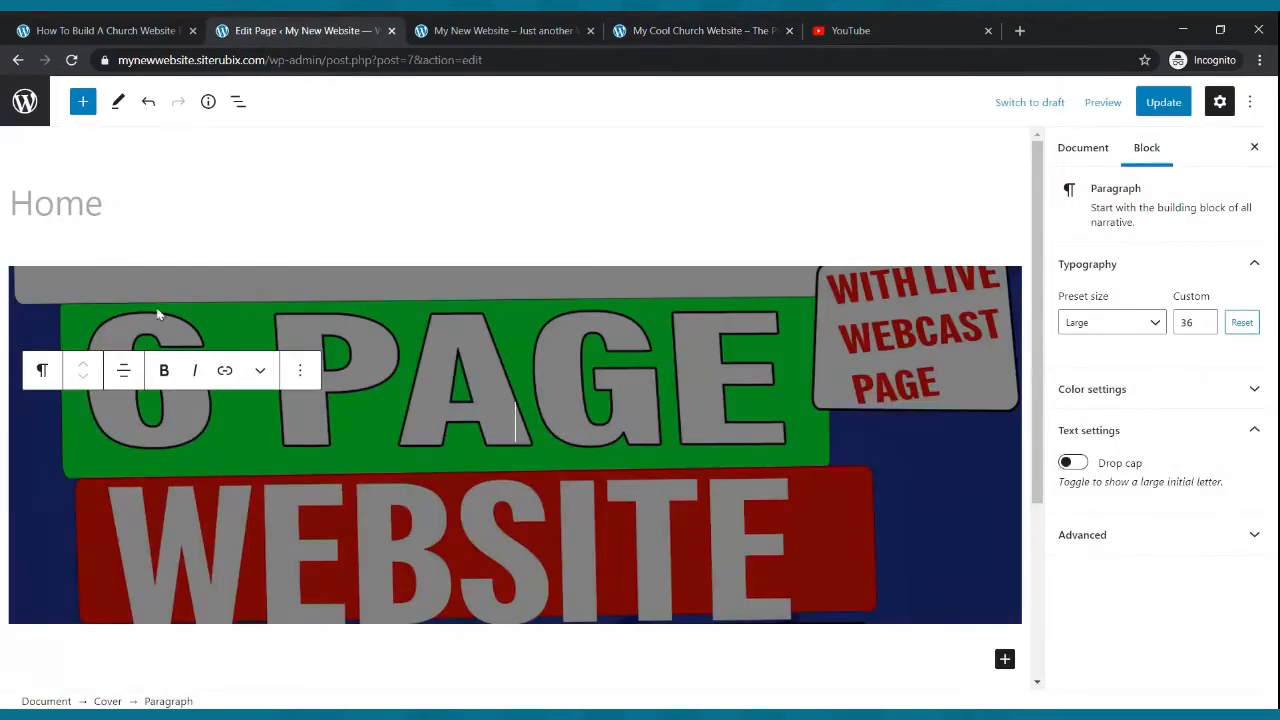
- Replace the cover image with an uploaded concert stage photo and update the page
left_click(300, 371)
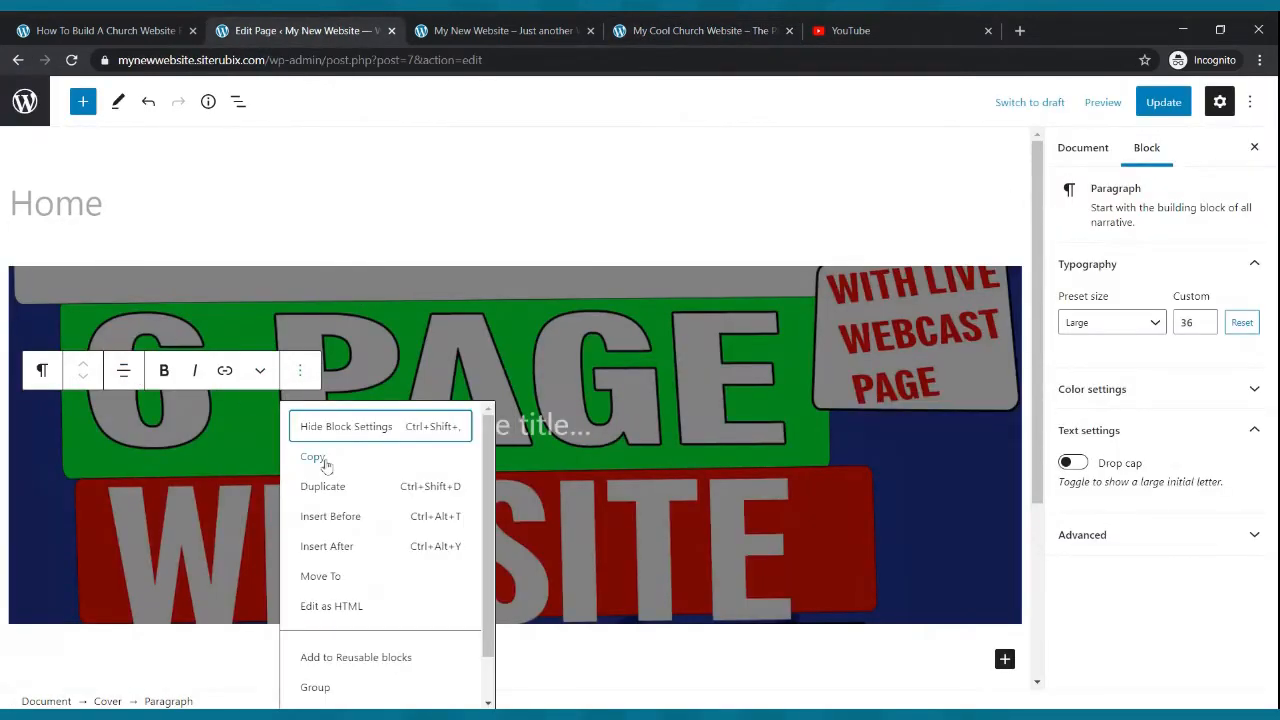
left_click(237, 298)
left_click(170, 237)
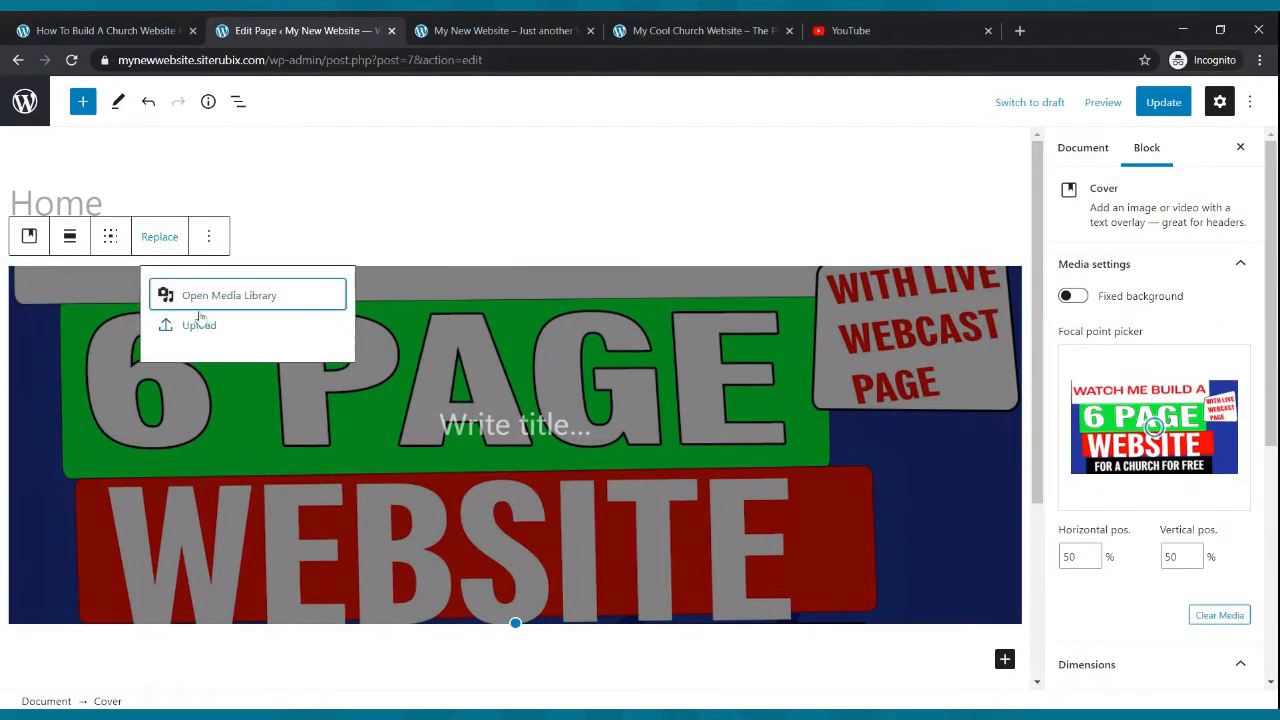
left_click(204, 325)
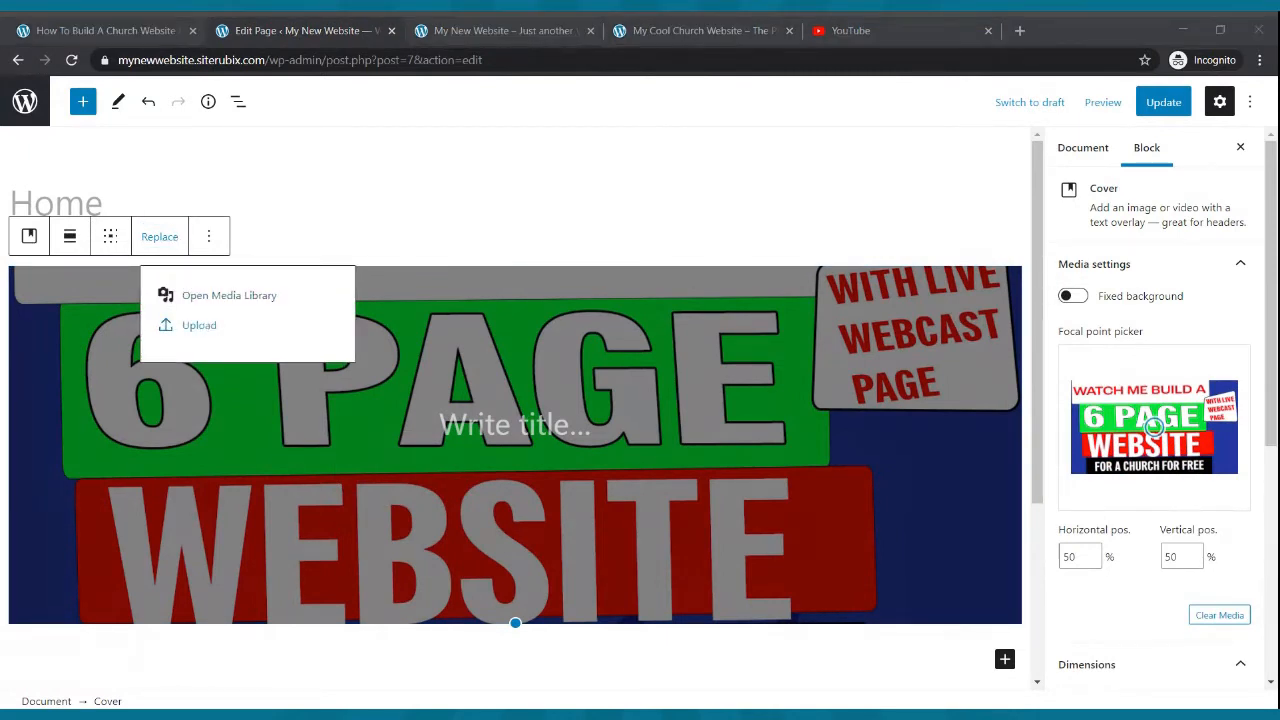
key("Escape")
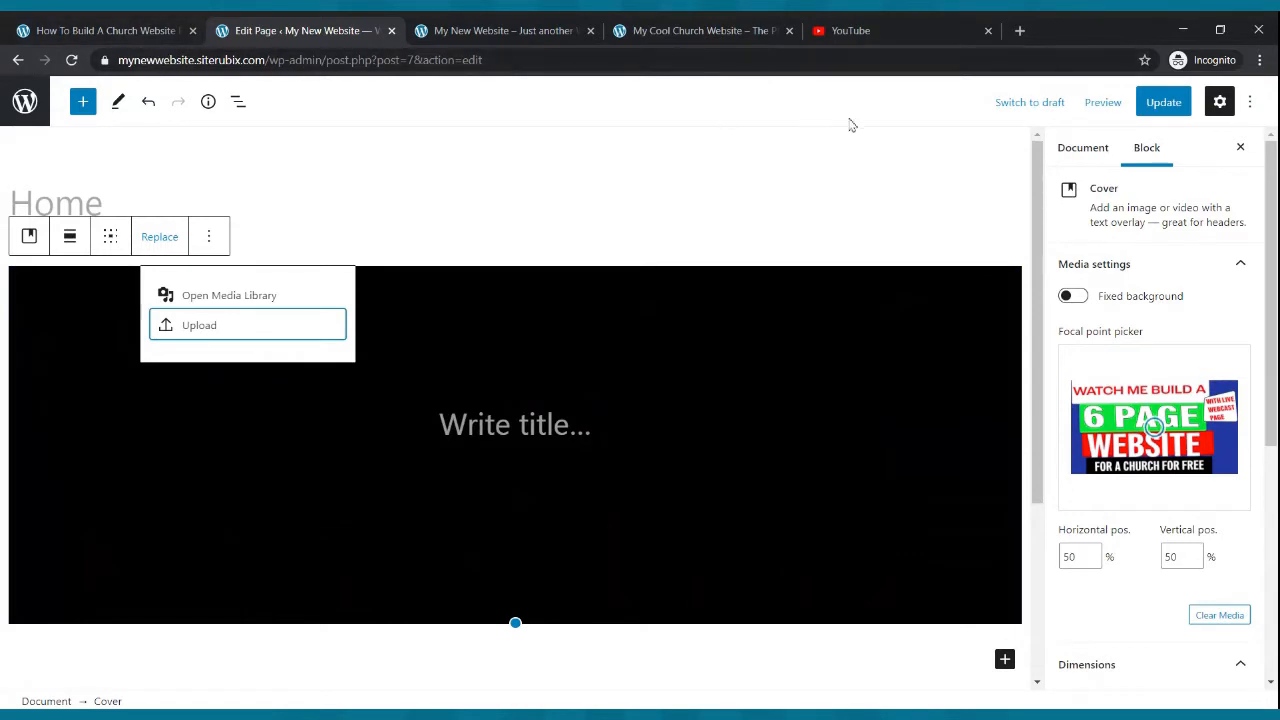
left_click(1160, 102)
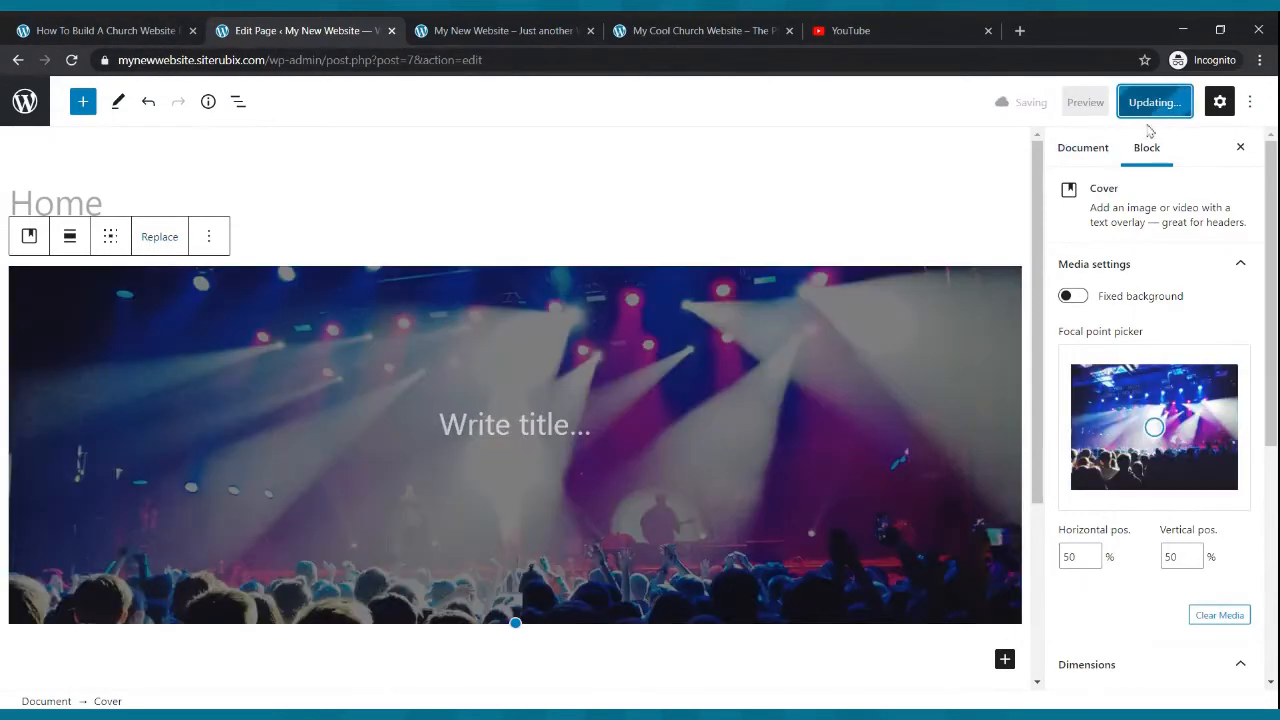
- Replace the cover image with an uploaded black-and-white crowd photo and update the page
left_click(150, 240)
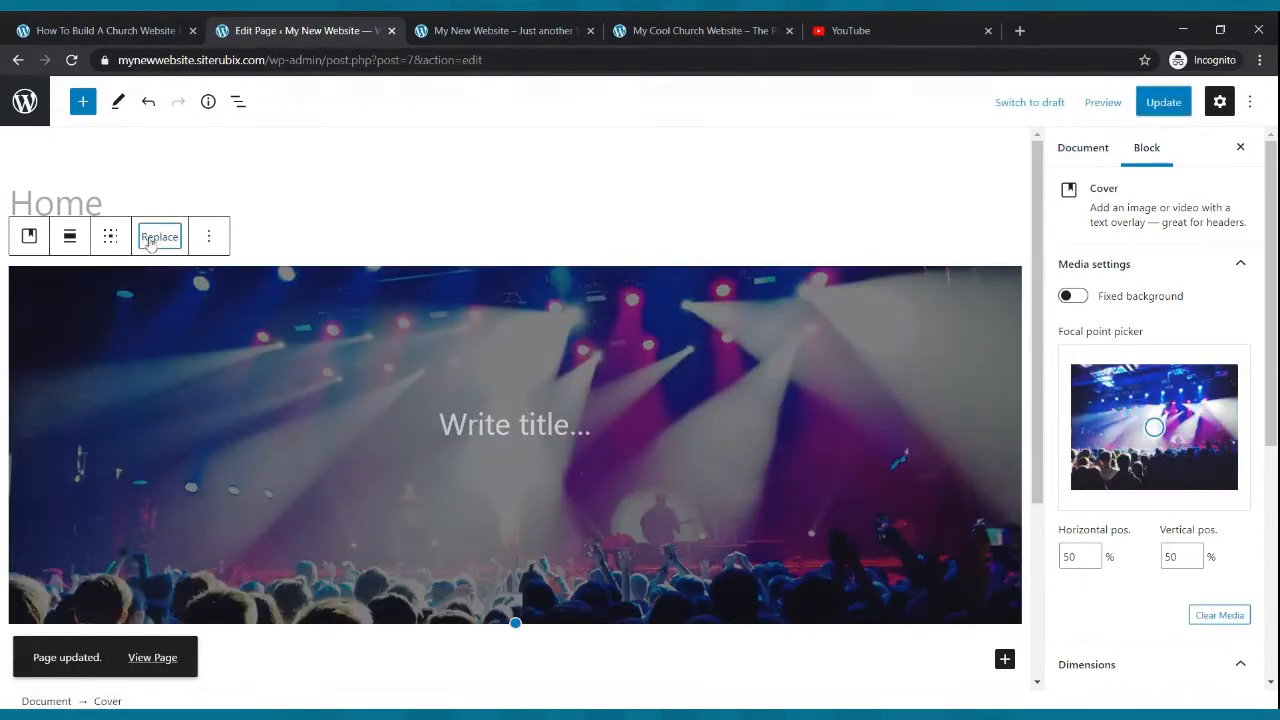
left_click(218, 328)
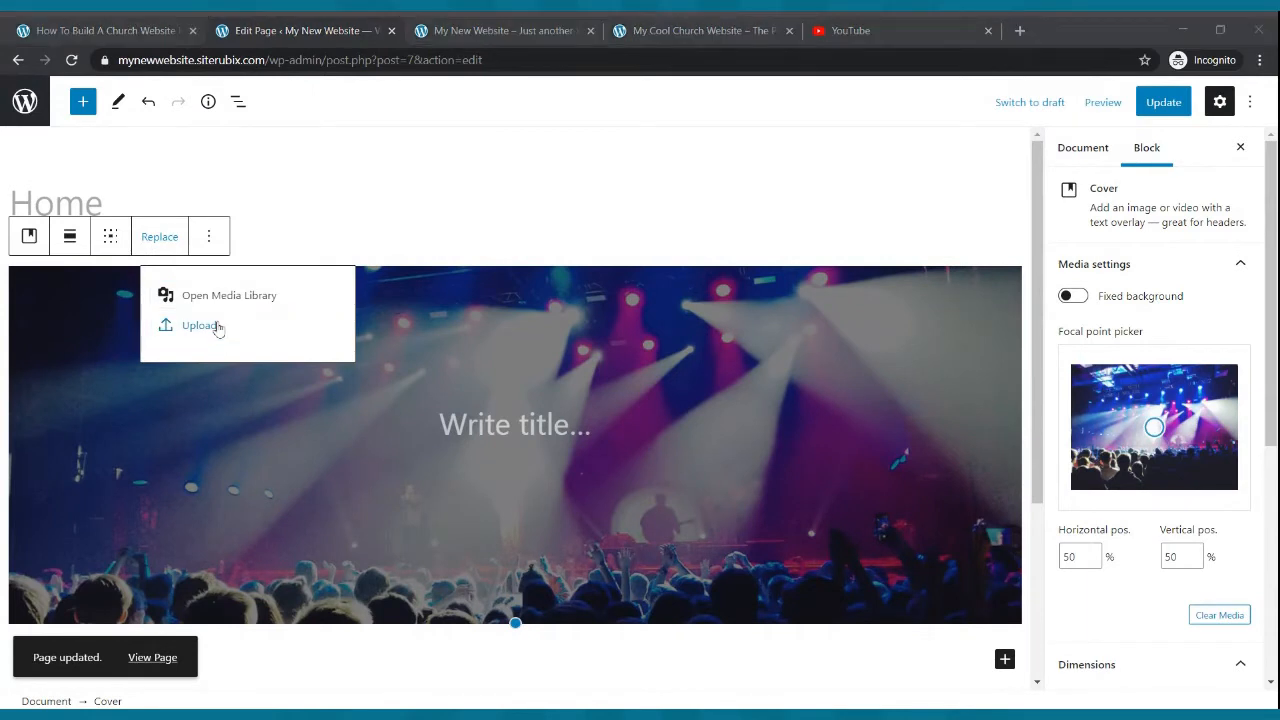
key("Escape")
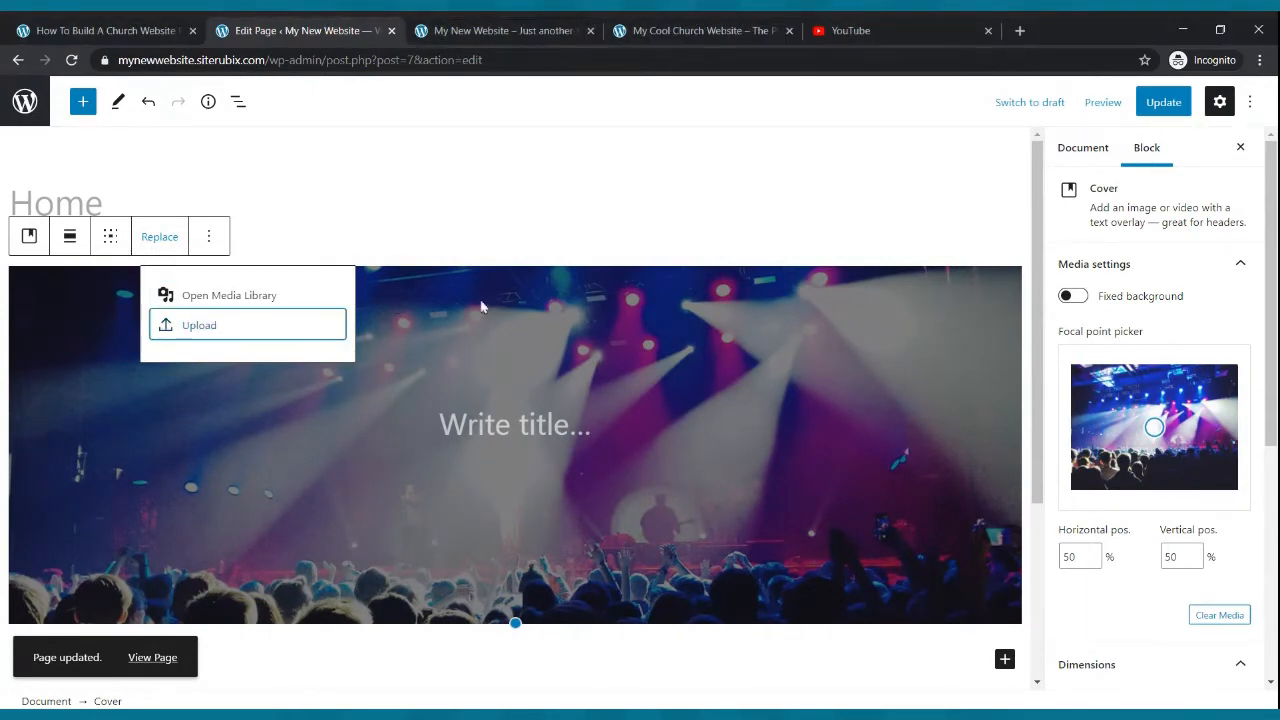
left_click(1163, 102)
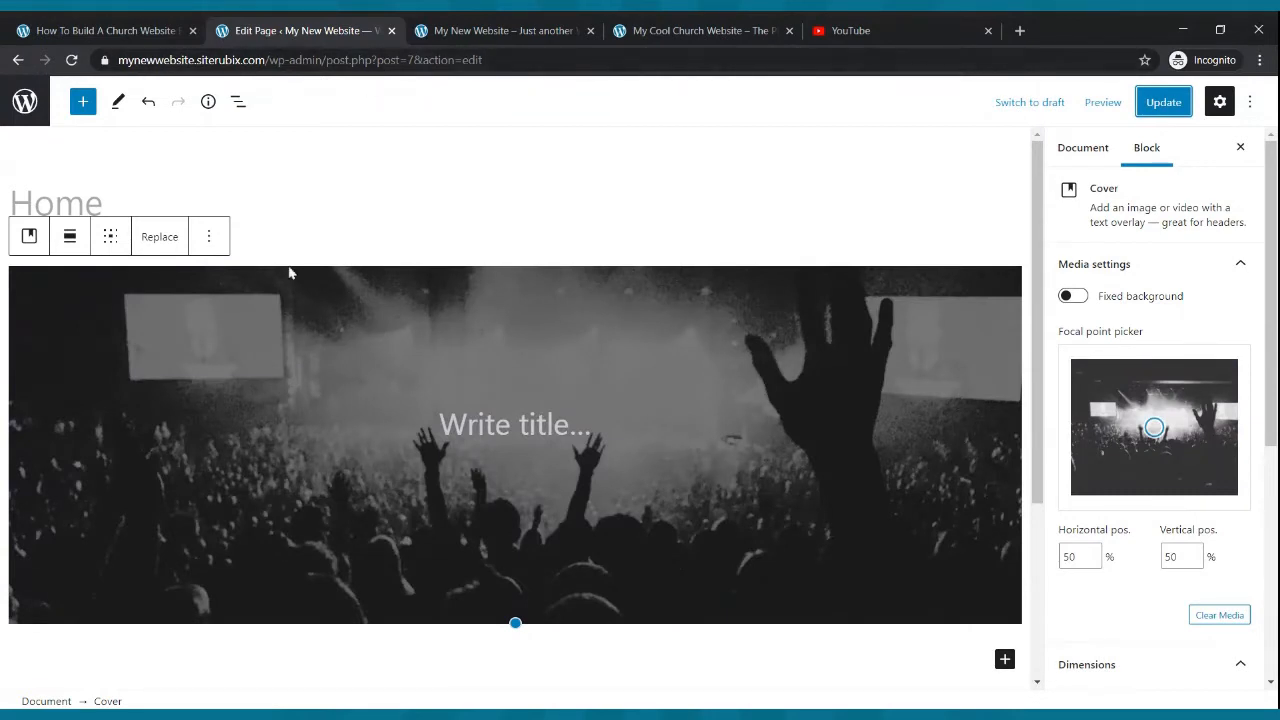
- Upload the replacement cover image once more and update the page
left_click(165, 246)
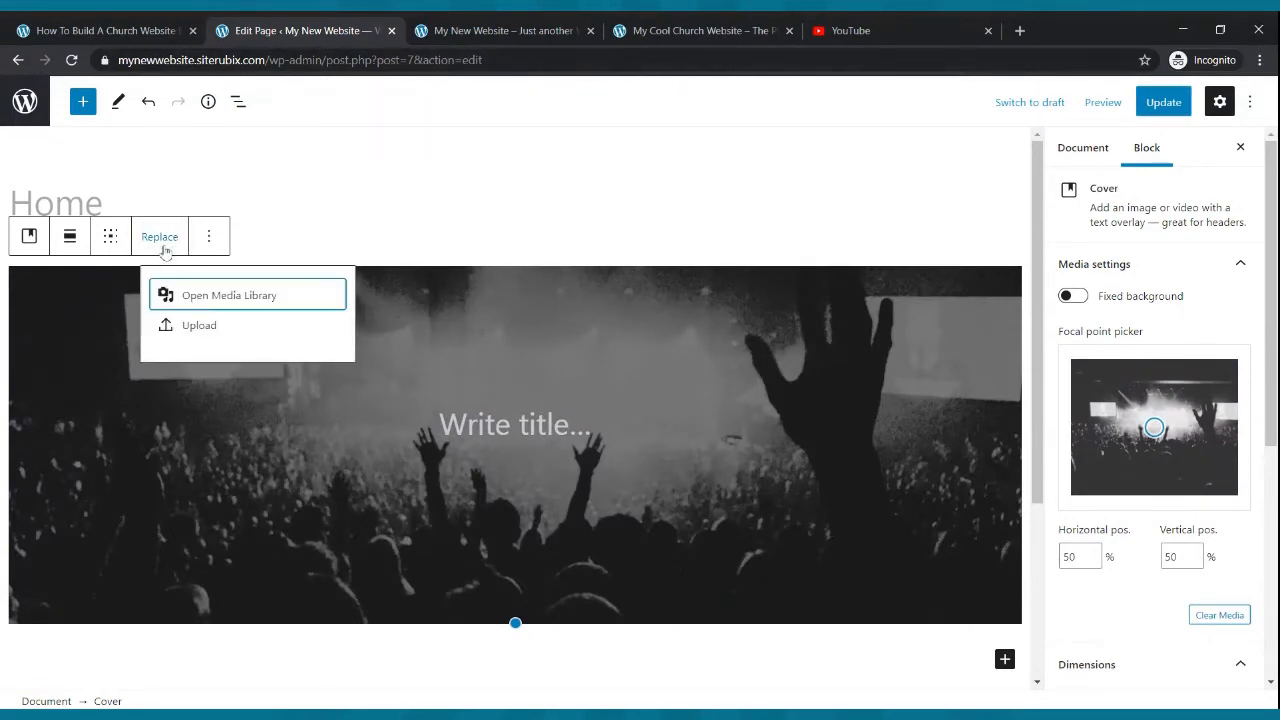
left_click(183, 333)
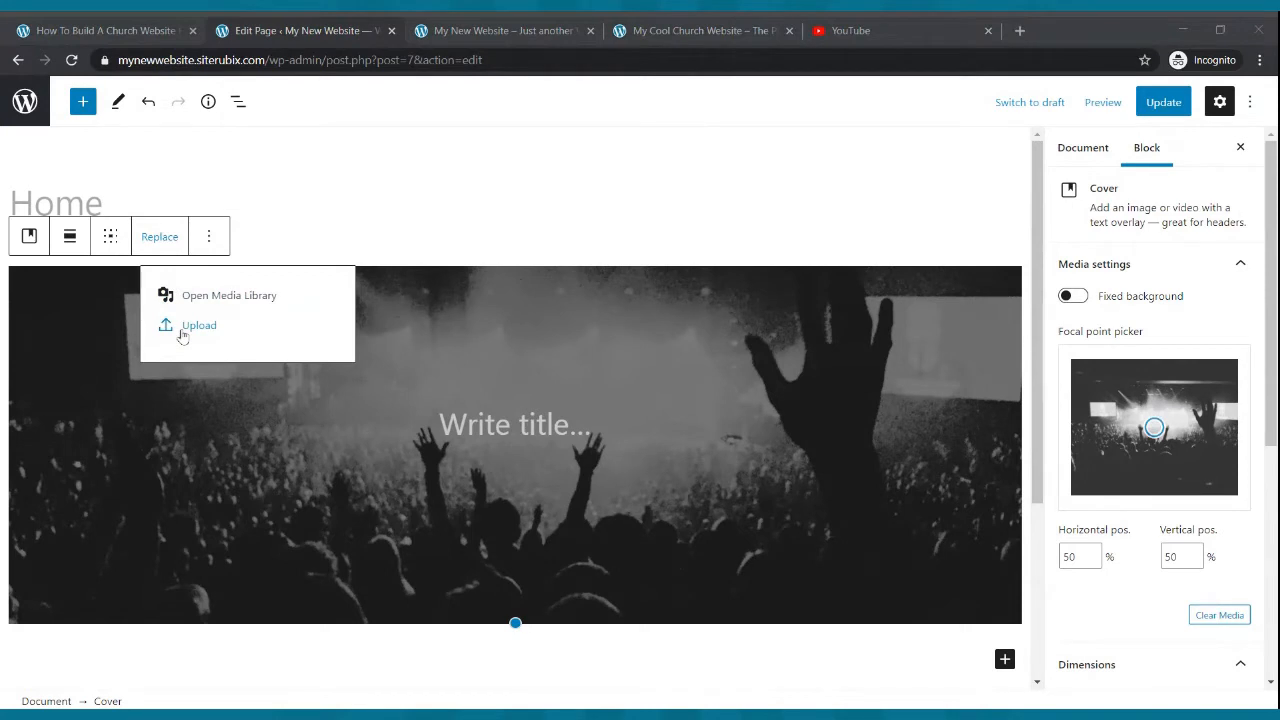
key("Escape")
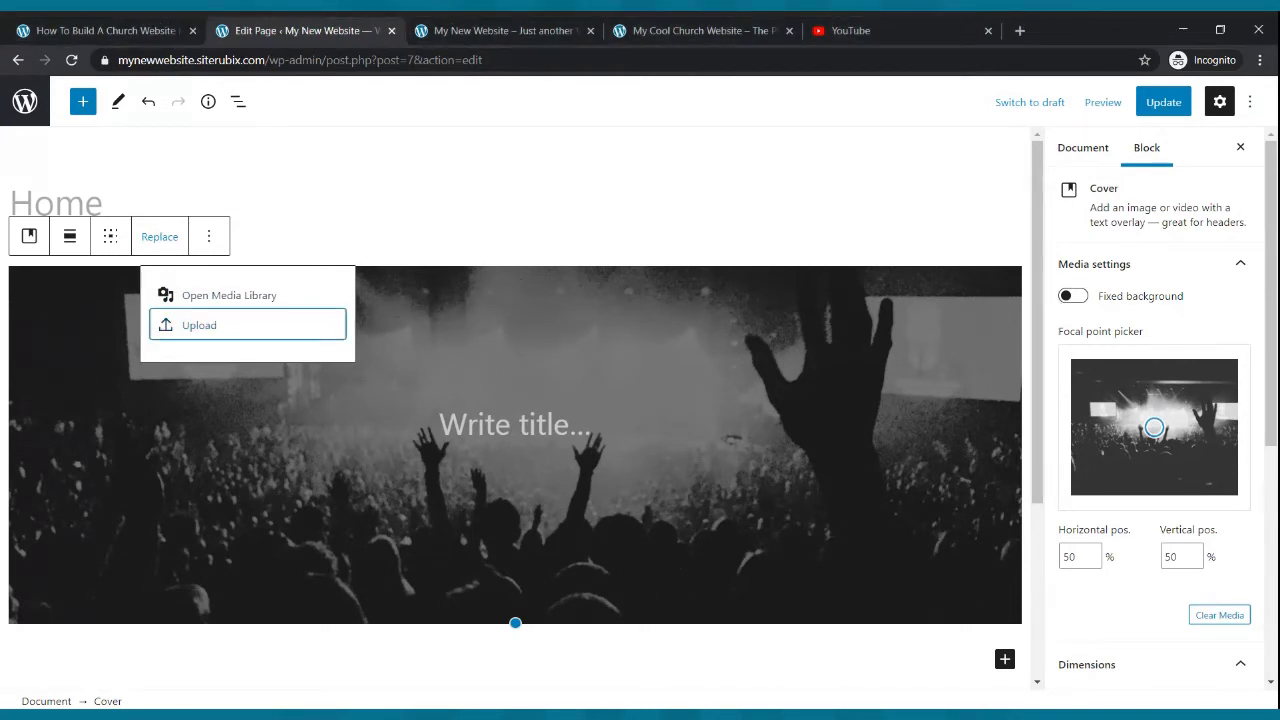
left_click(1164, 102)
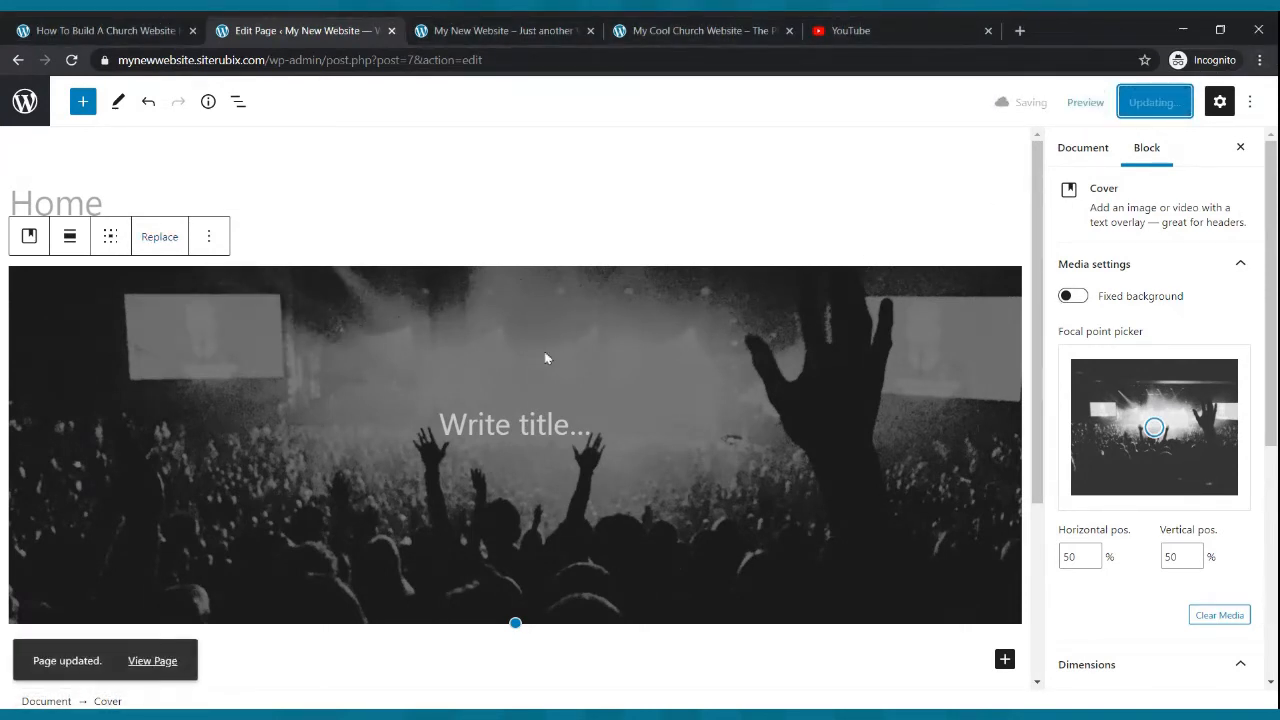
- Reload the live site and compare its cover with the example church site's header
left_click(463, 28)
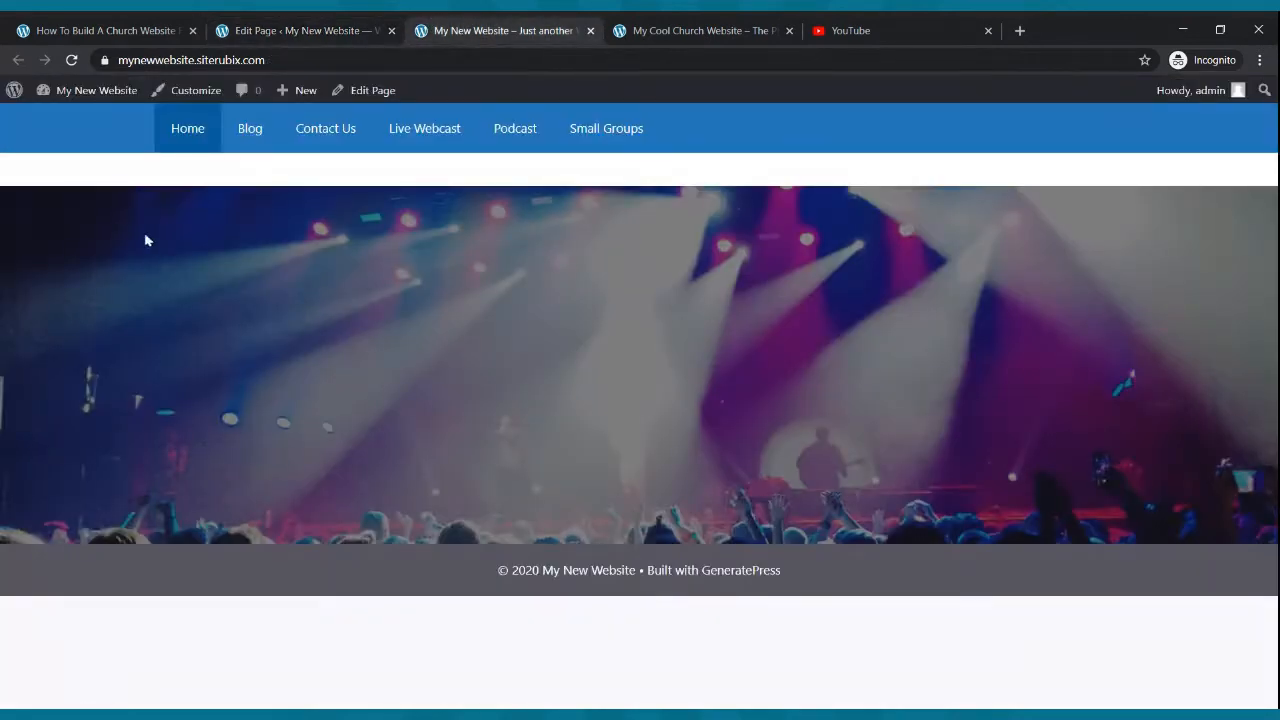
left_click(71, 60)
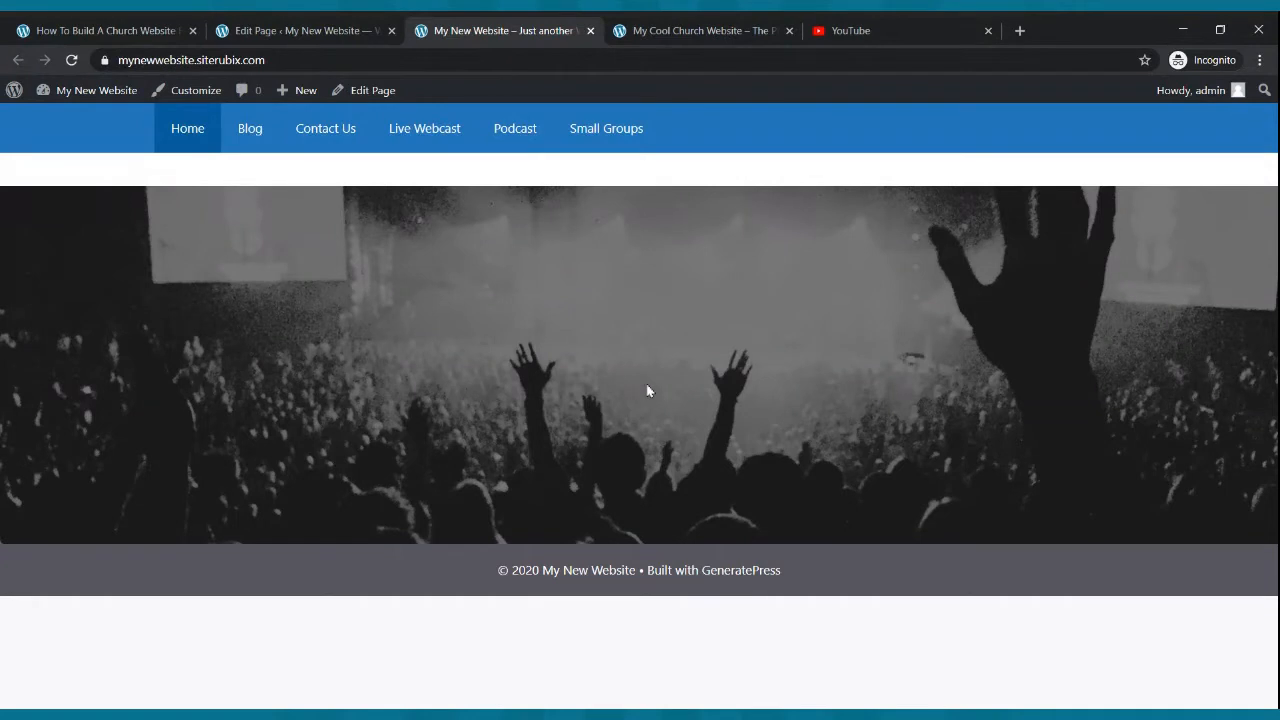
left_click(742, 30)
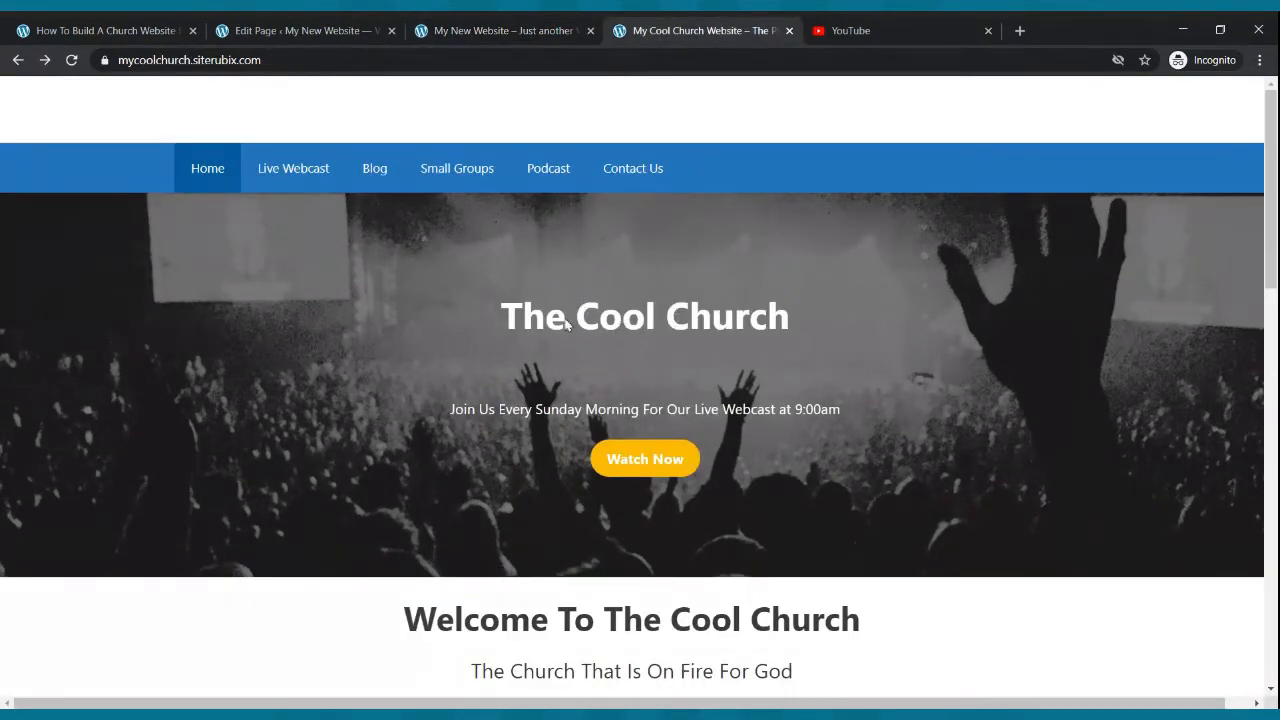
left_click(465, 24)
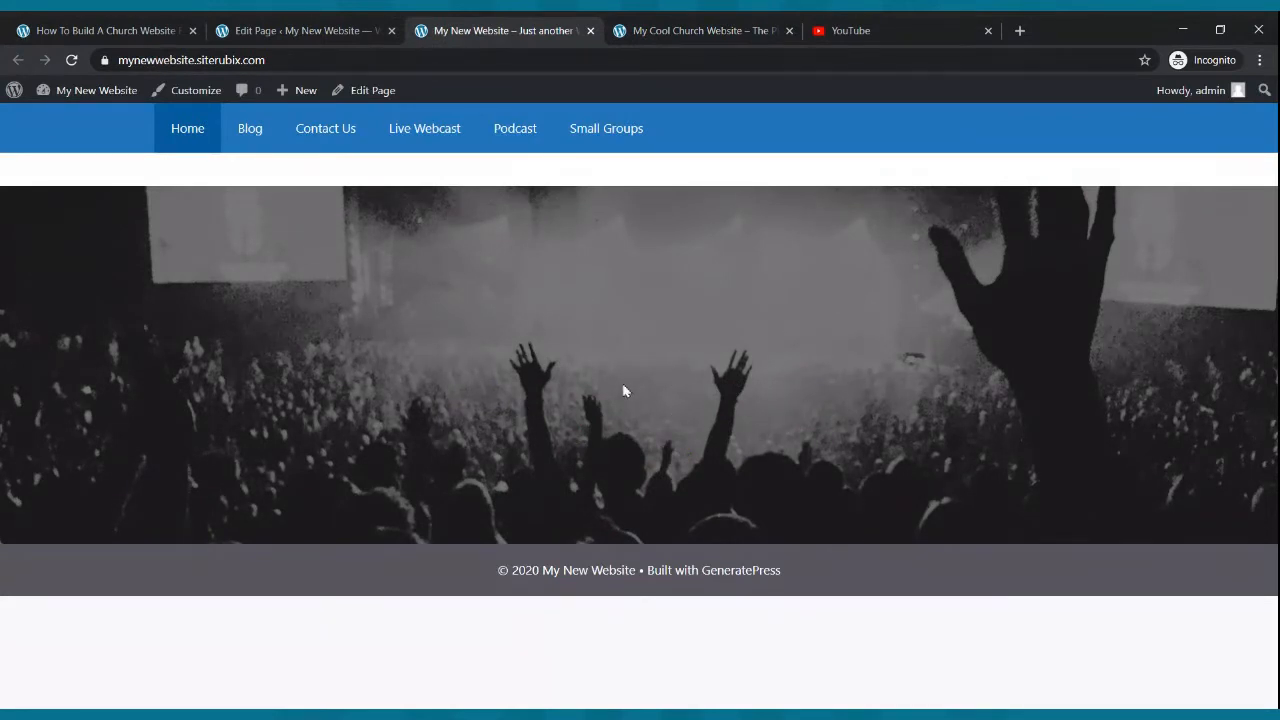
left_click(657, 24)
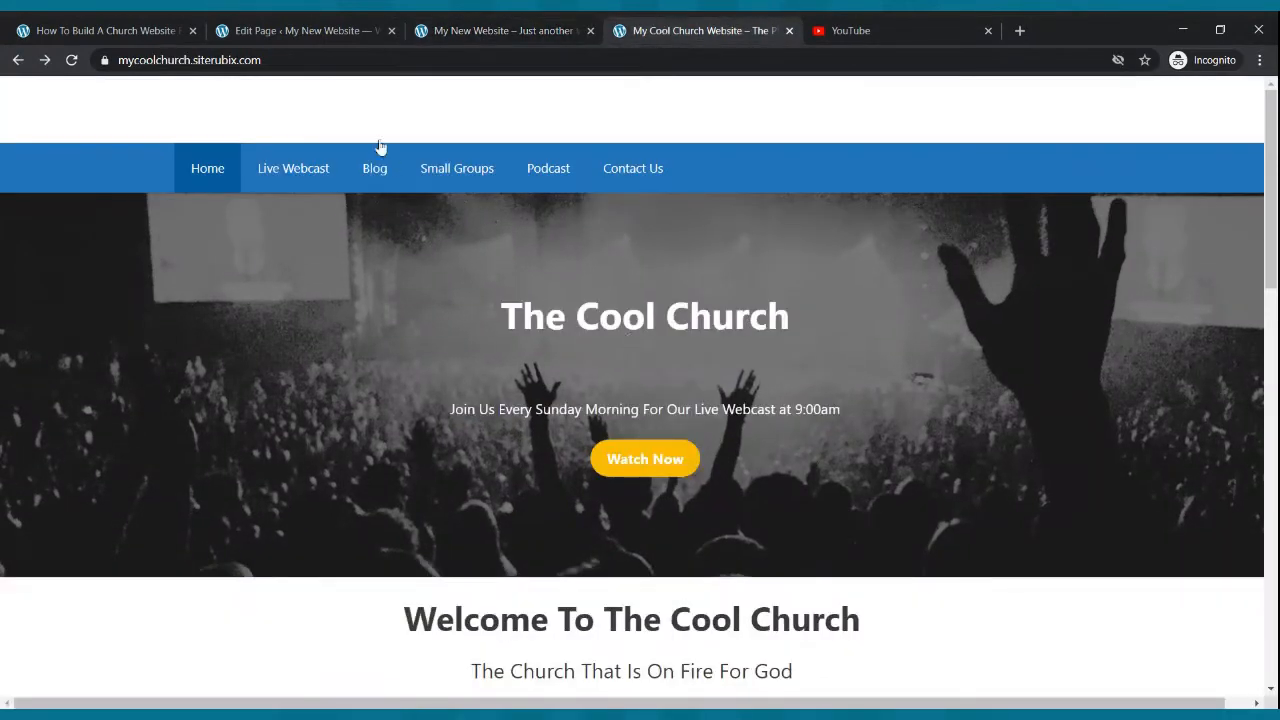
left_click(293, 24)
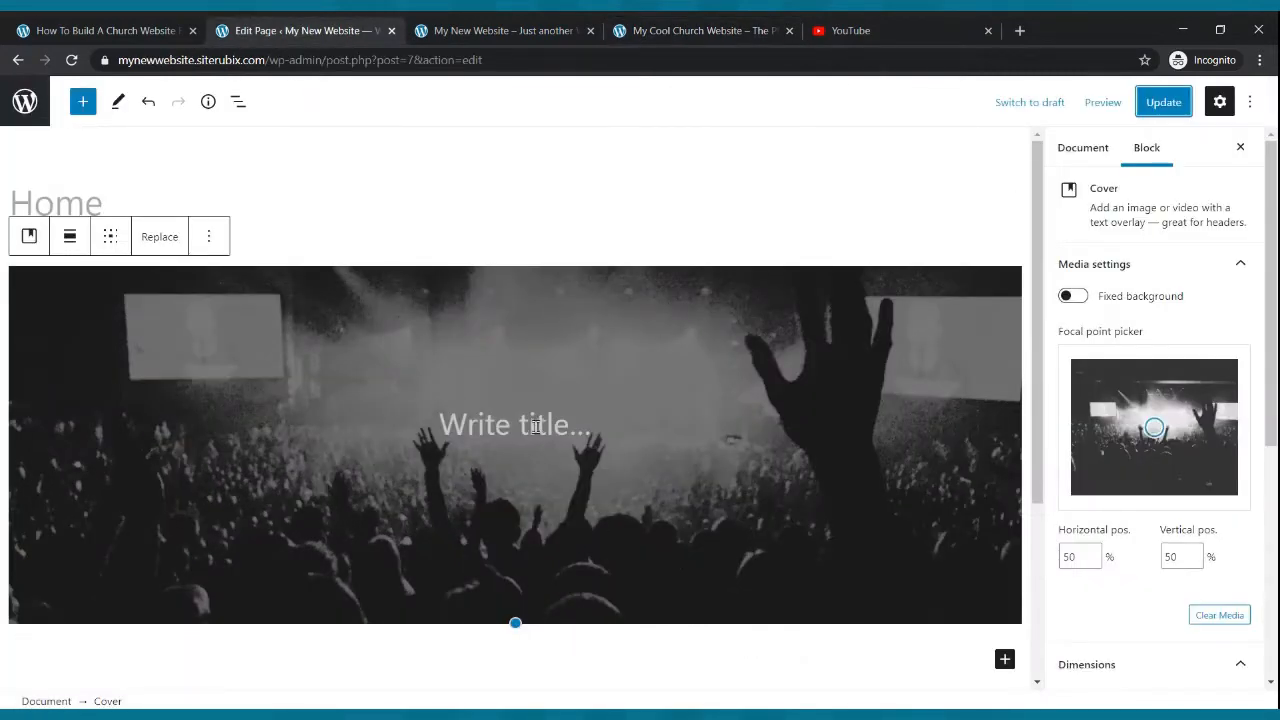
- Enter the cover title "My New Website"
left_click(535, 427)
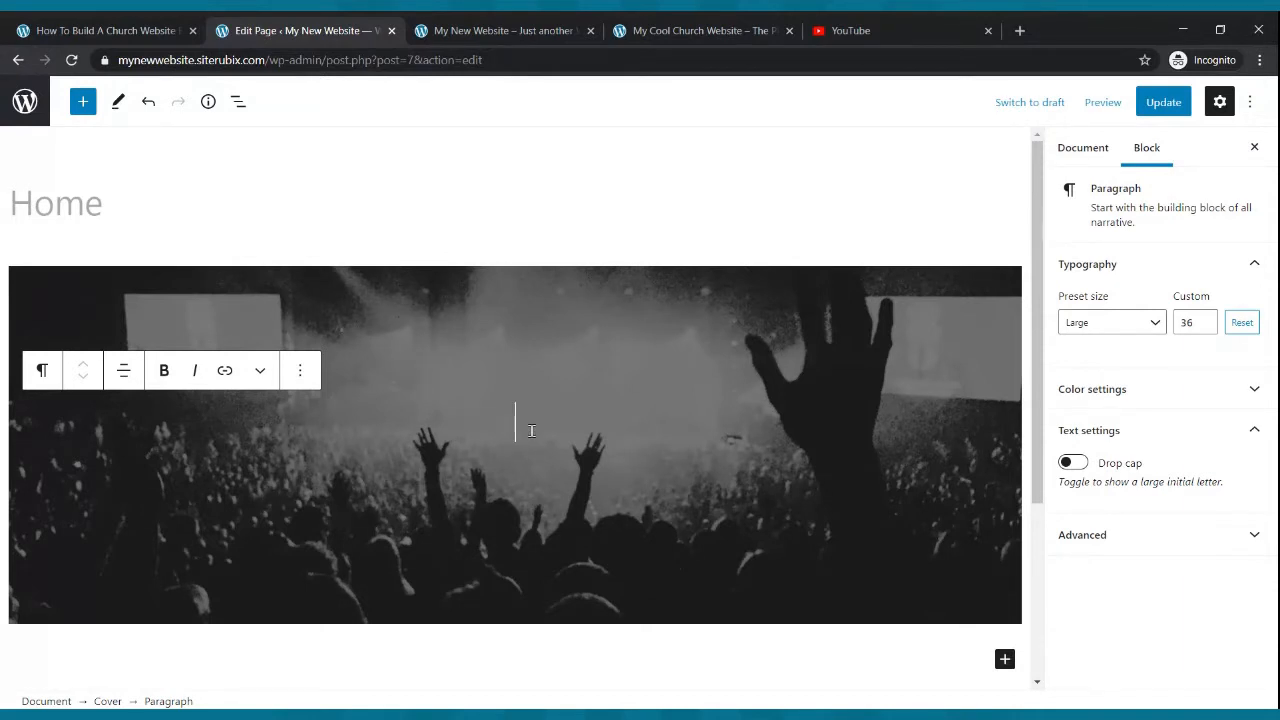
type("My Ne")
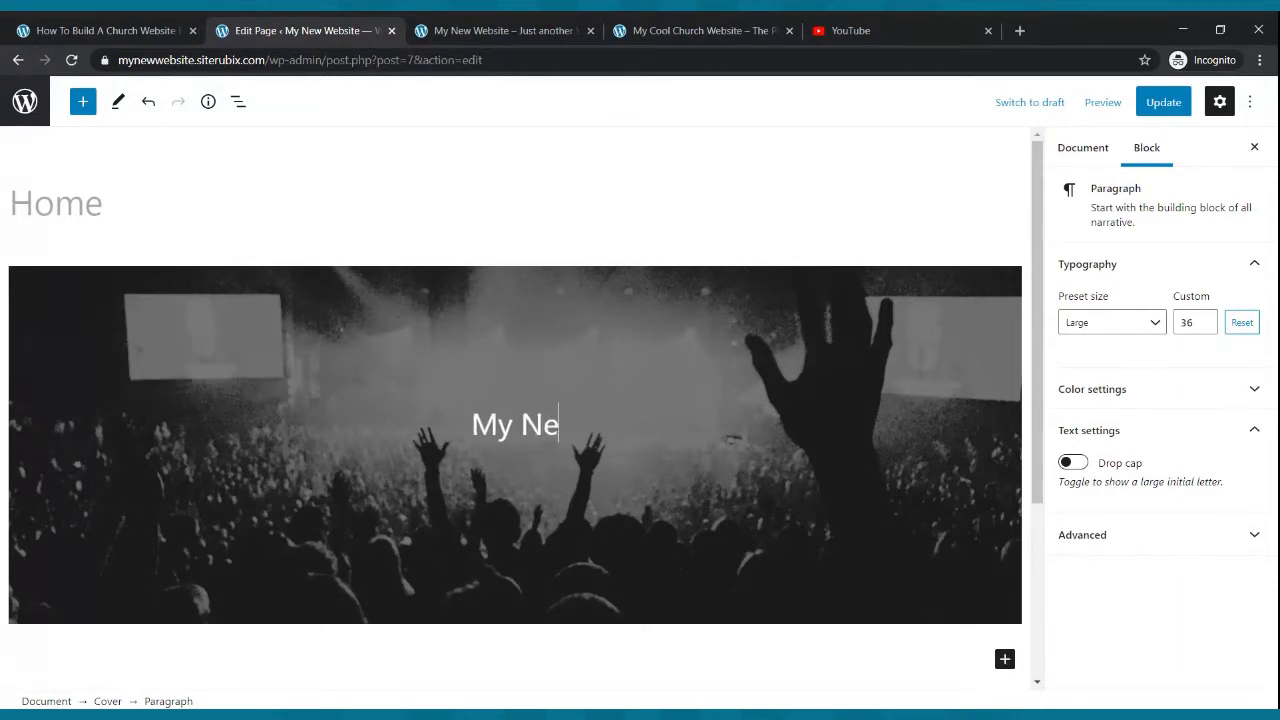
type("w web")
key("BackSpace")
key("BackSpace")
key("BackSpace")
type("We")
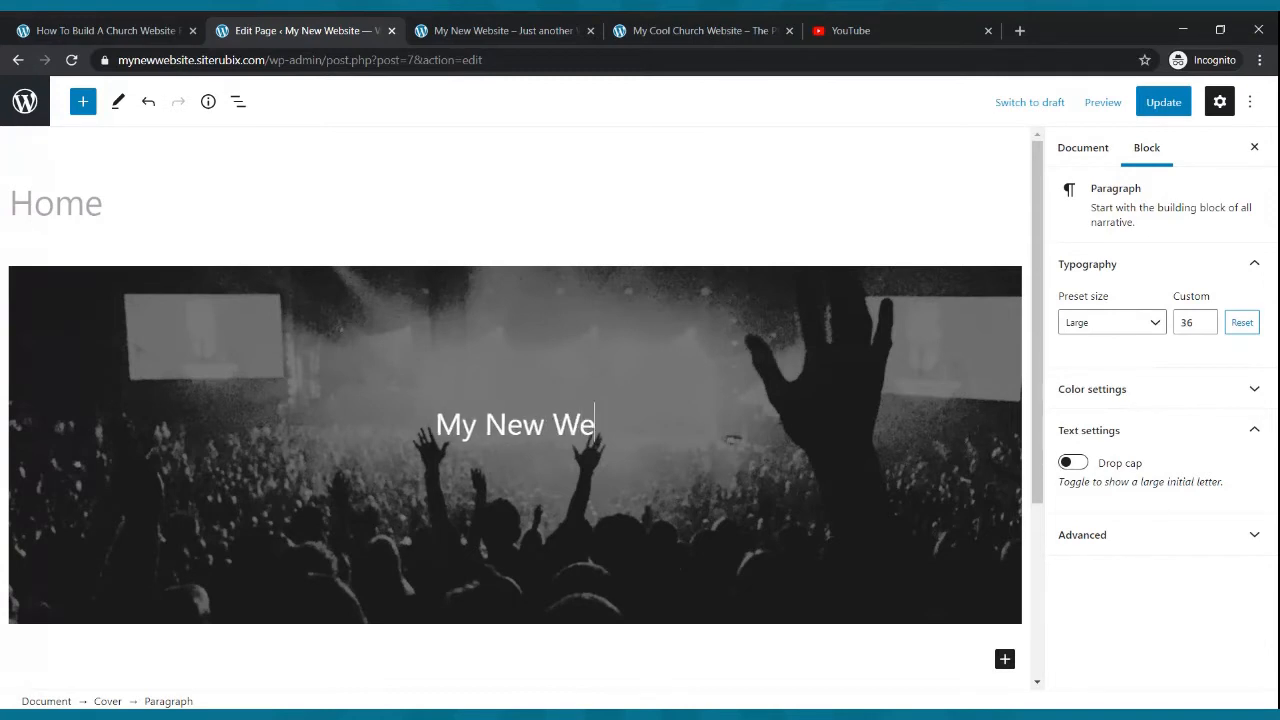
type("bsite")
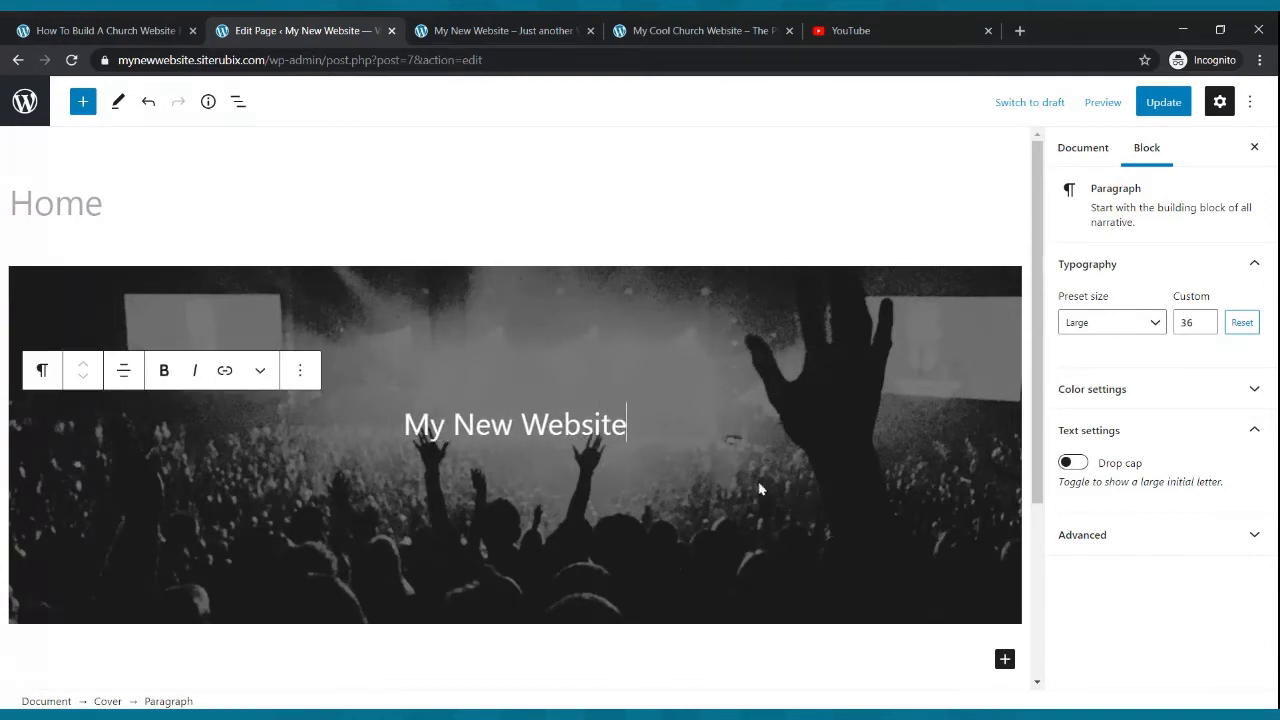
- Make the cover title bold at the Huge preset size and update the page
left_click_drag(630, 428, 394, 436)
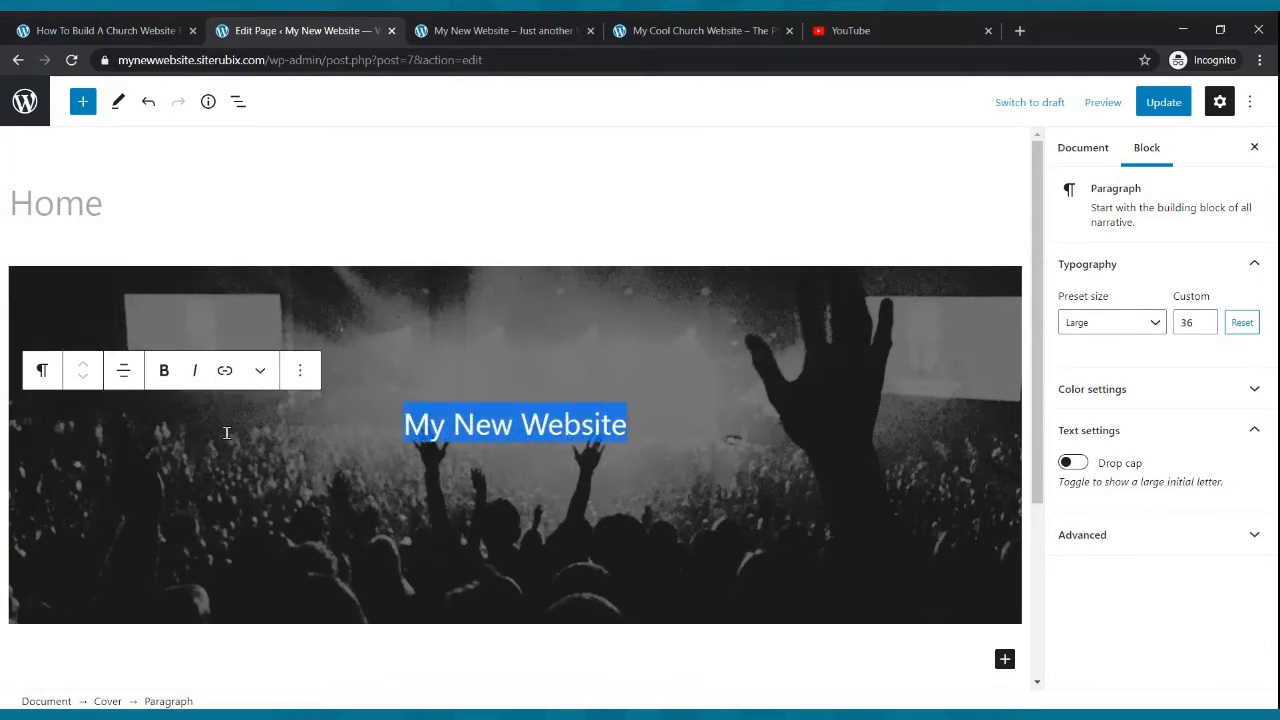
left_click(164, 370)
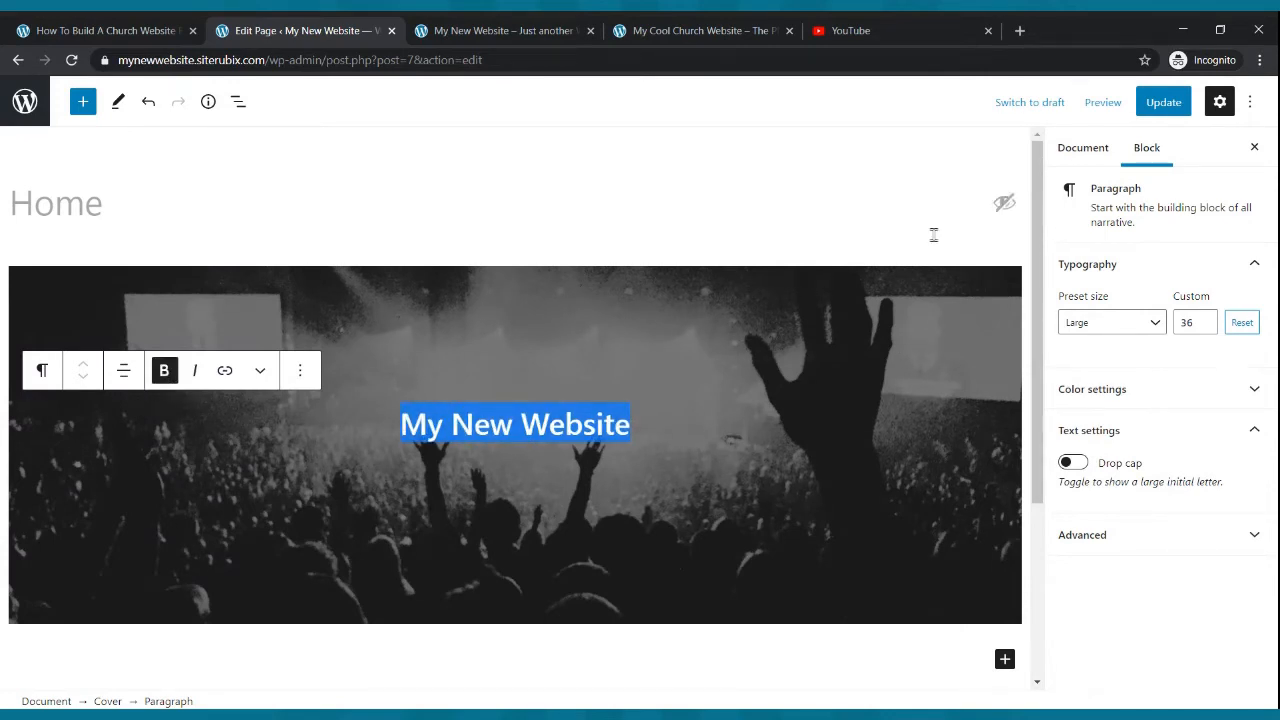
left_click(1163, 102)
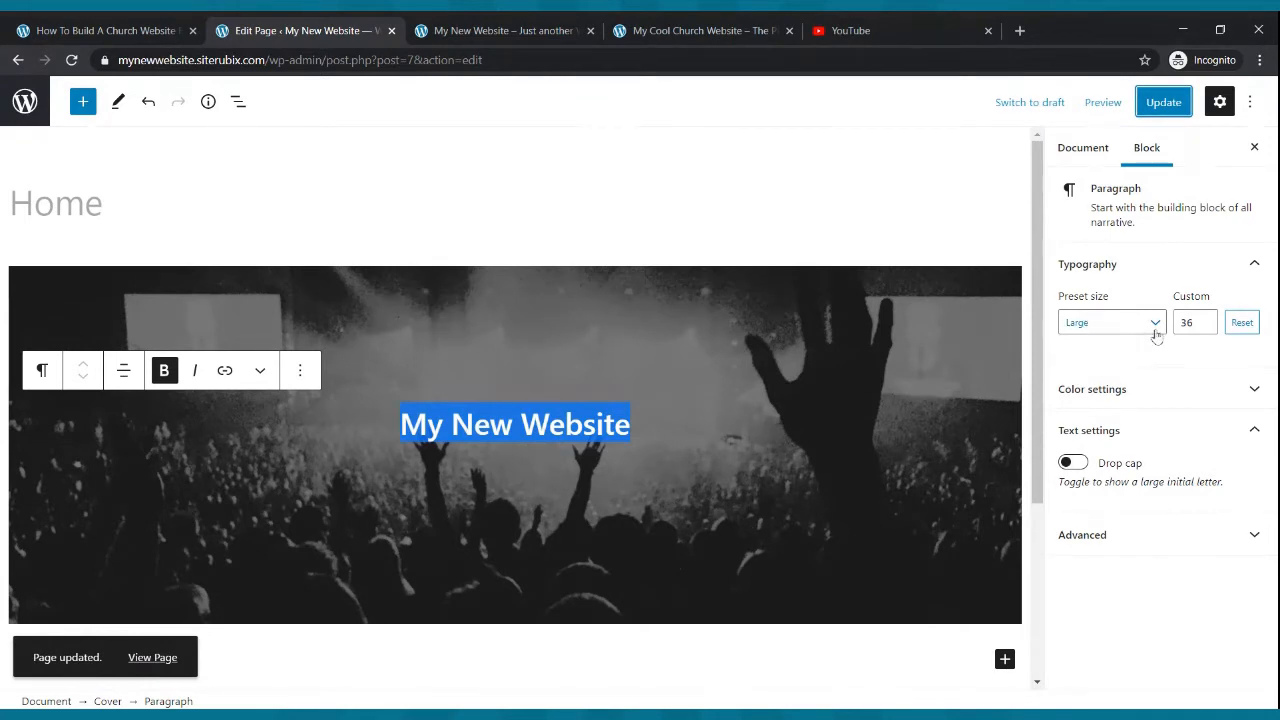
left_click(1156, 336)
left_click(1097, 545)
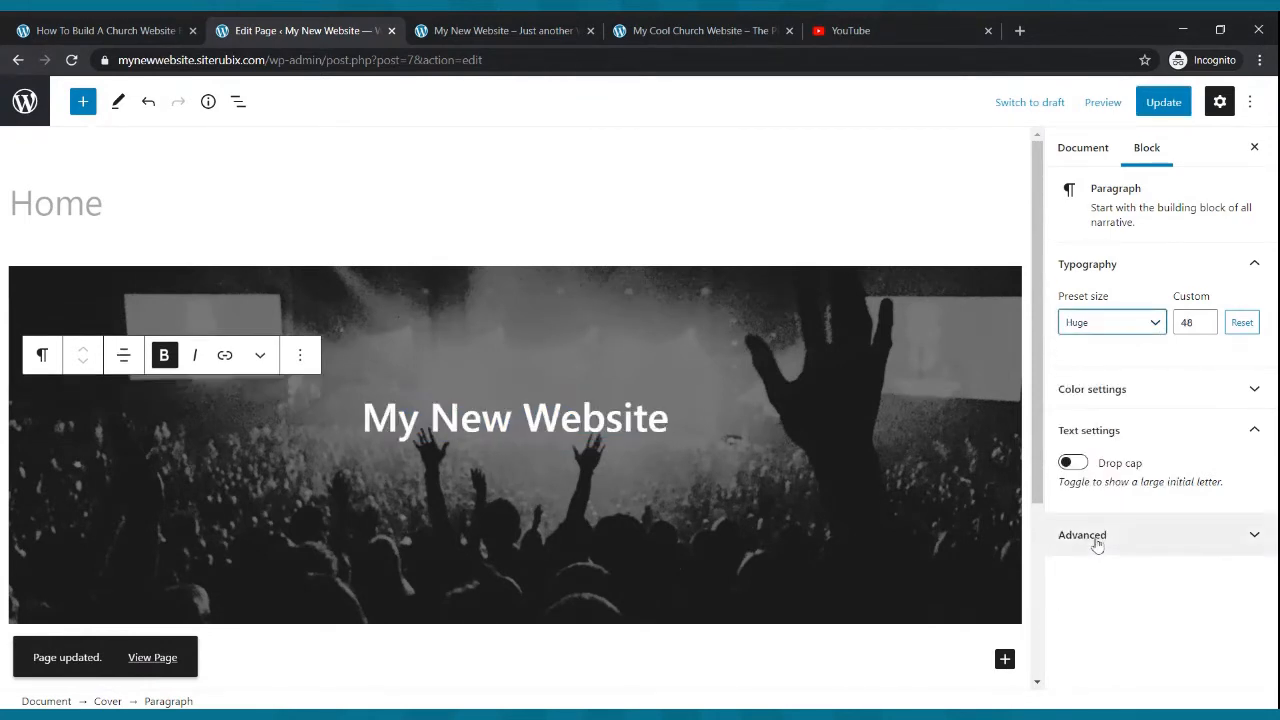
- Raise the cover title's custom font size to 50 and update the page
left_click(1205, 319)
left_click(1205, 319)
left_click(1205, 319)
left_click(1206, 327)
left_click(1206, 327)
left_click(1206, 327)
left_click(1206, 327)
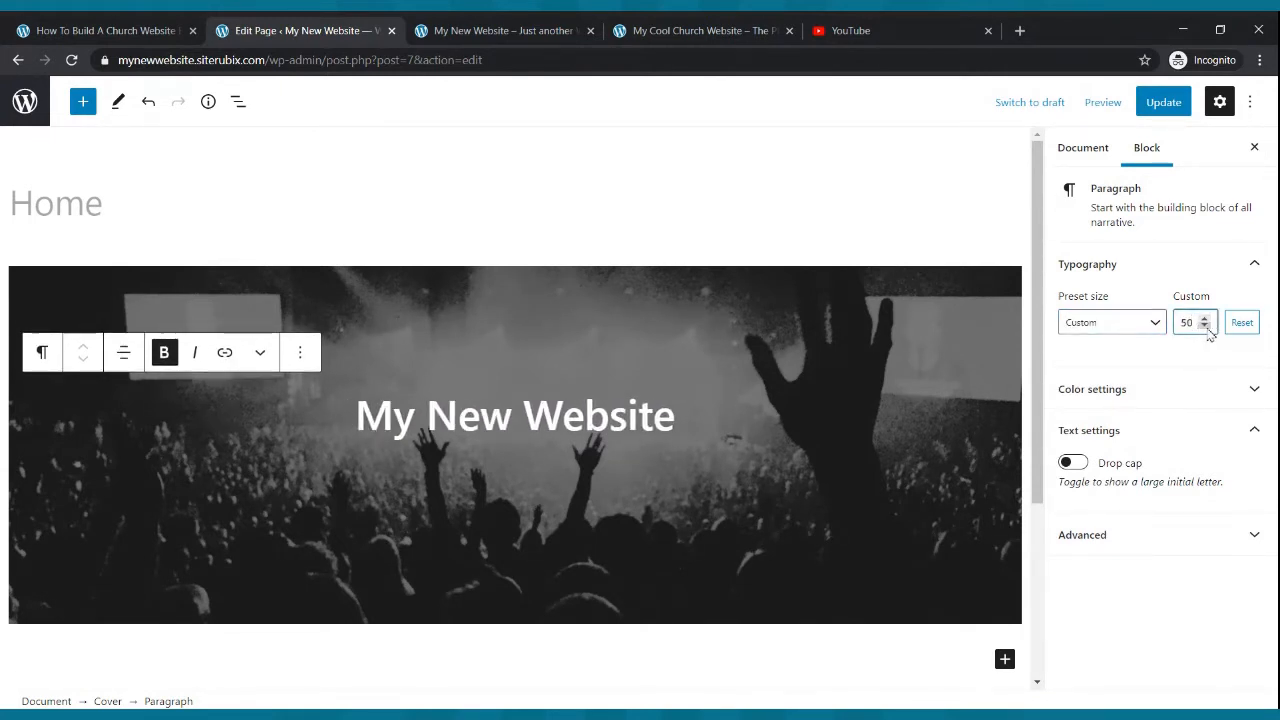
left_click(1163, 102)
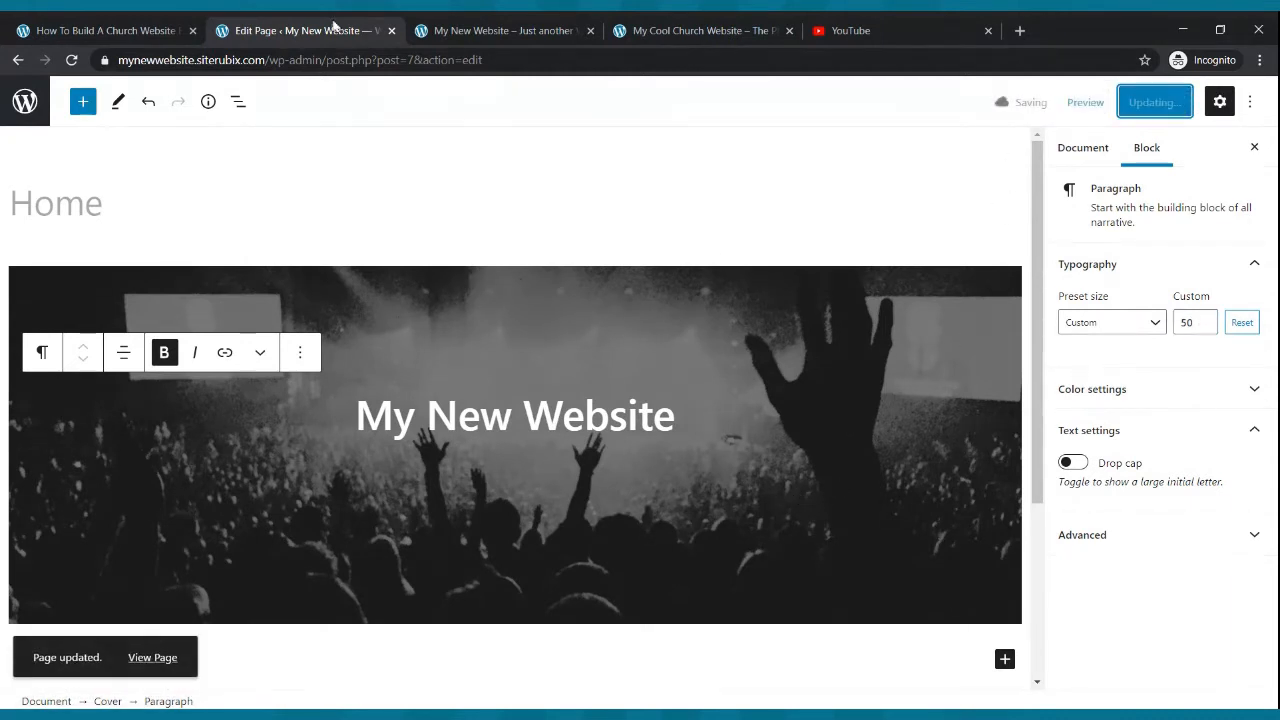
- Reload the live site and compare its cover title with the example church site's header
left_click(480, 30)
left_click(71, 60)
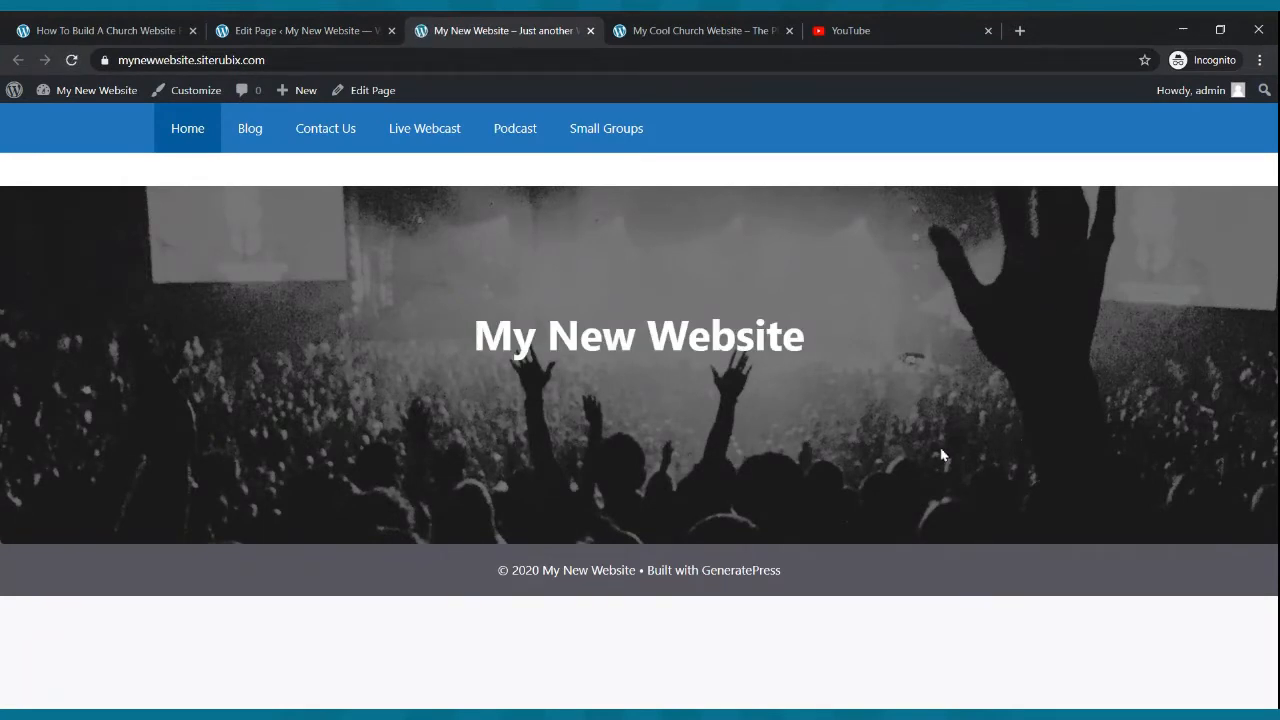
left_click(636, 34)
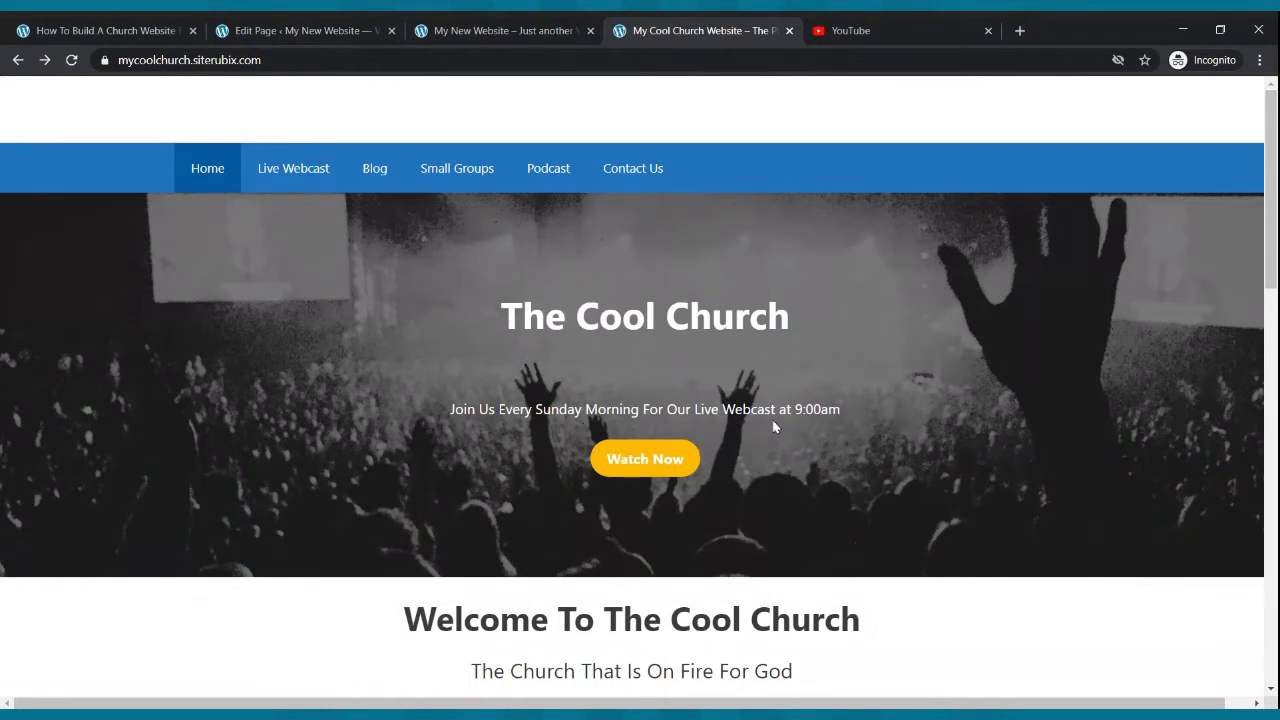
left_click(343, 29)
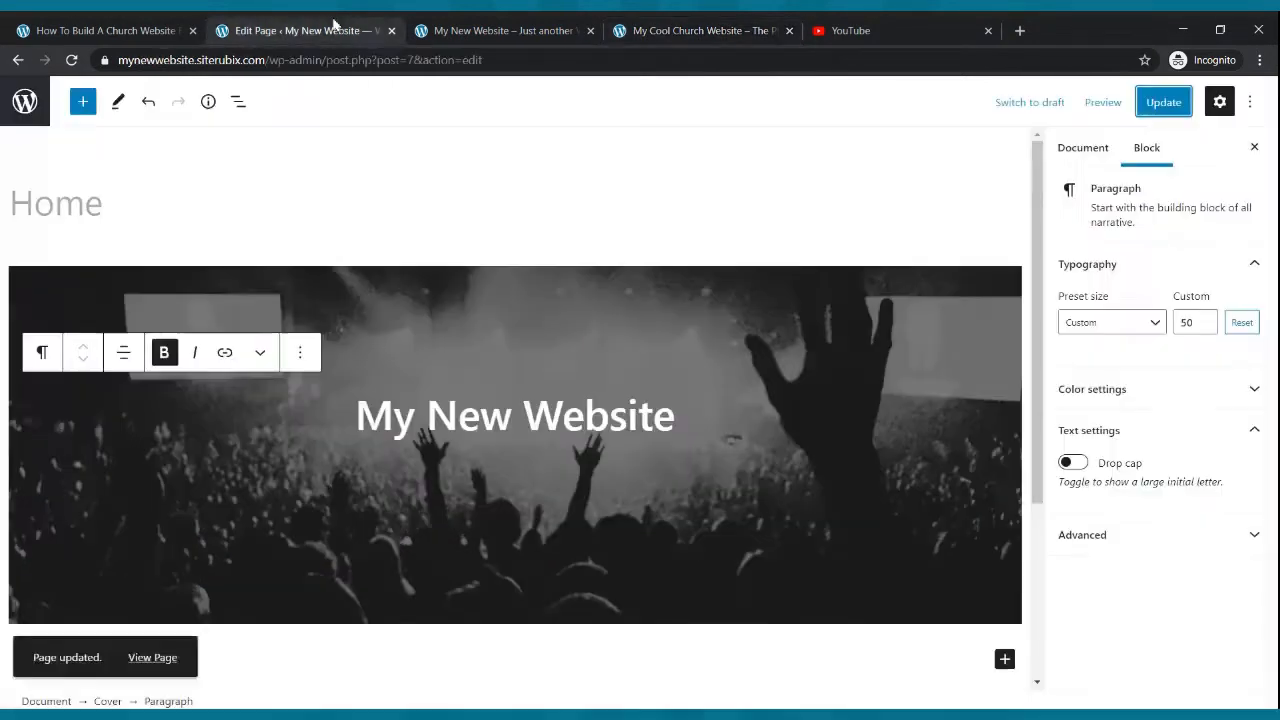
- Add a paragraph under the cover title reading "Join us every Sunday Morning at 9:00am for Our Live Webcast"
left_click(693, 424)
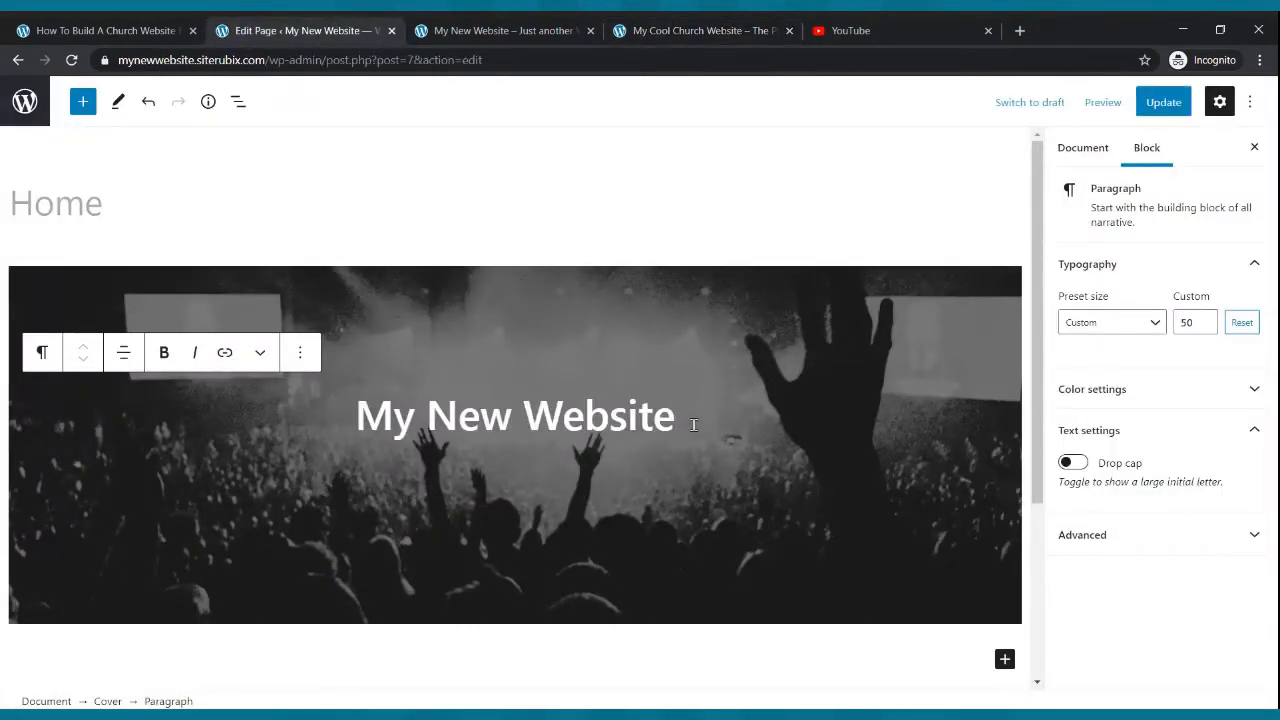
key("Return")
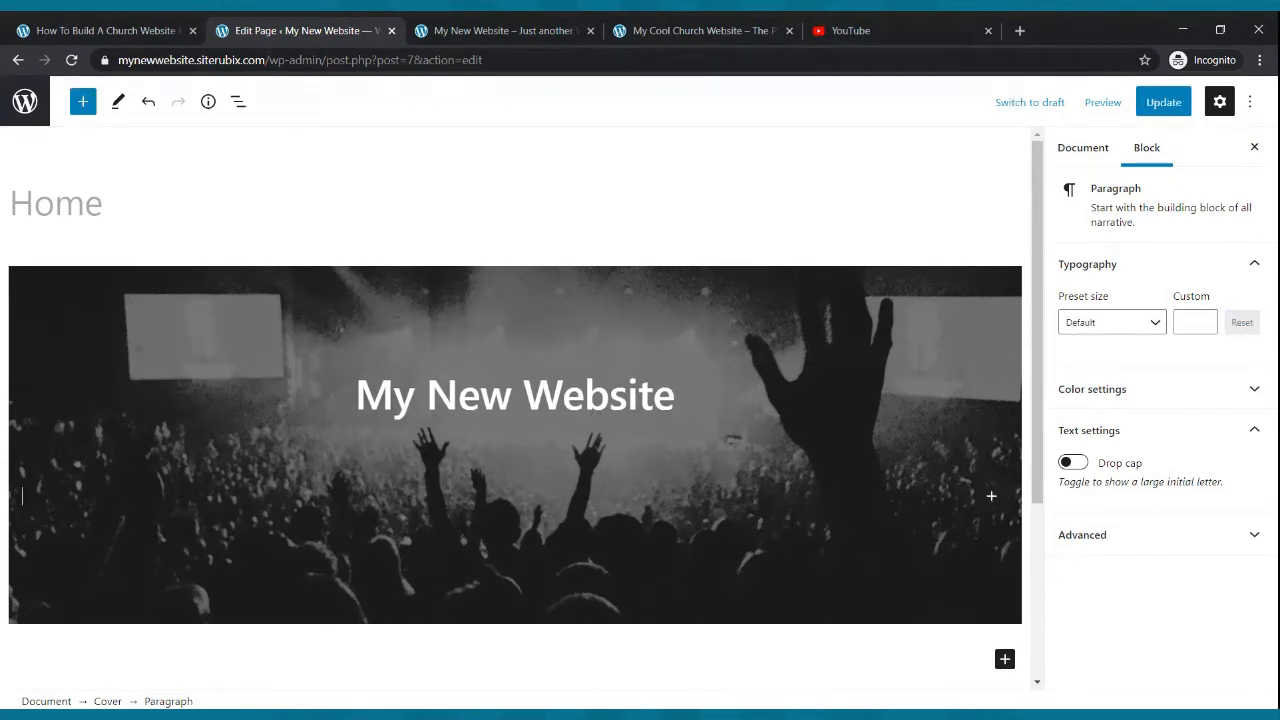
type("Join us every Sunday Morning for")
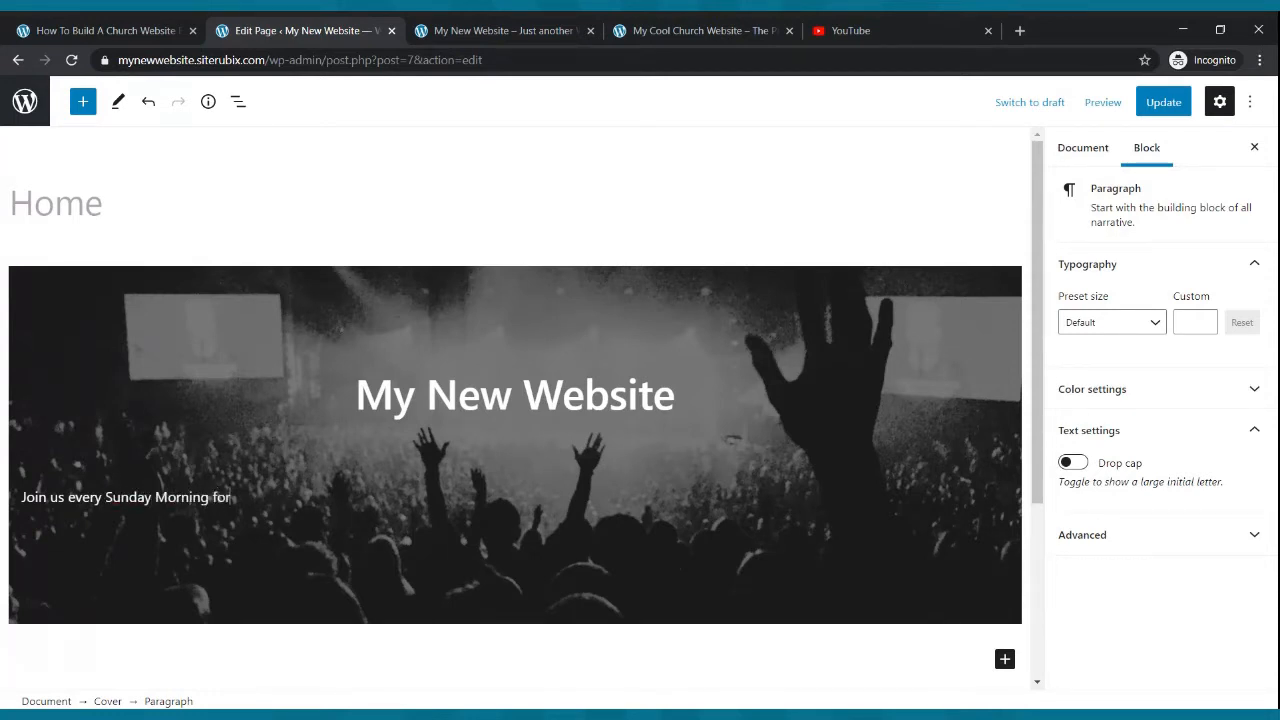
type(" our Live WE")
key("BackSpace")
key("BackSpace")
key("BackSpace")
key("BackSpace")
key("BackSpace")
key("BackSpace")
key("BackSpace")
key("BackSpace")
key("BackSpace")
key("BackSpace")
key("BackSpace")
key("BackSpace")
type("at 9:00am for Our Live Web")
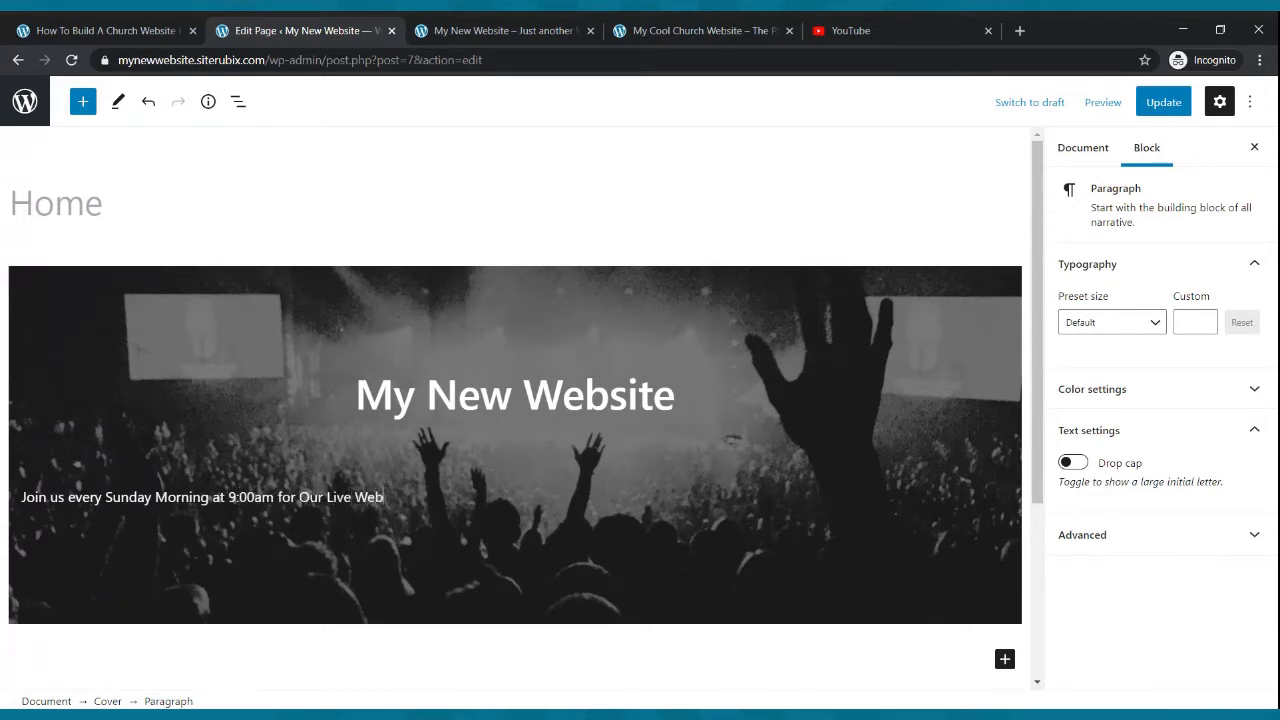
type("sitecast")
- Center-align the new subtitle paragraph
left_click(276, 497)
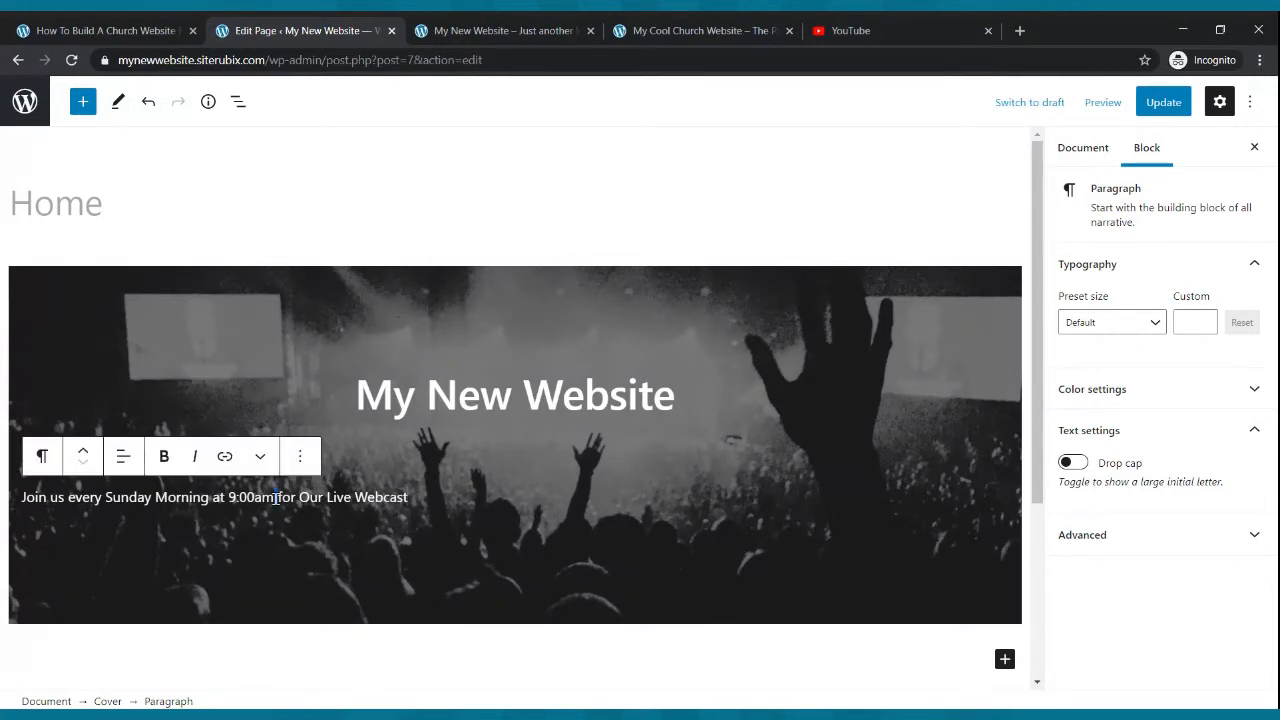
left_click(121, 459)
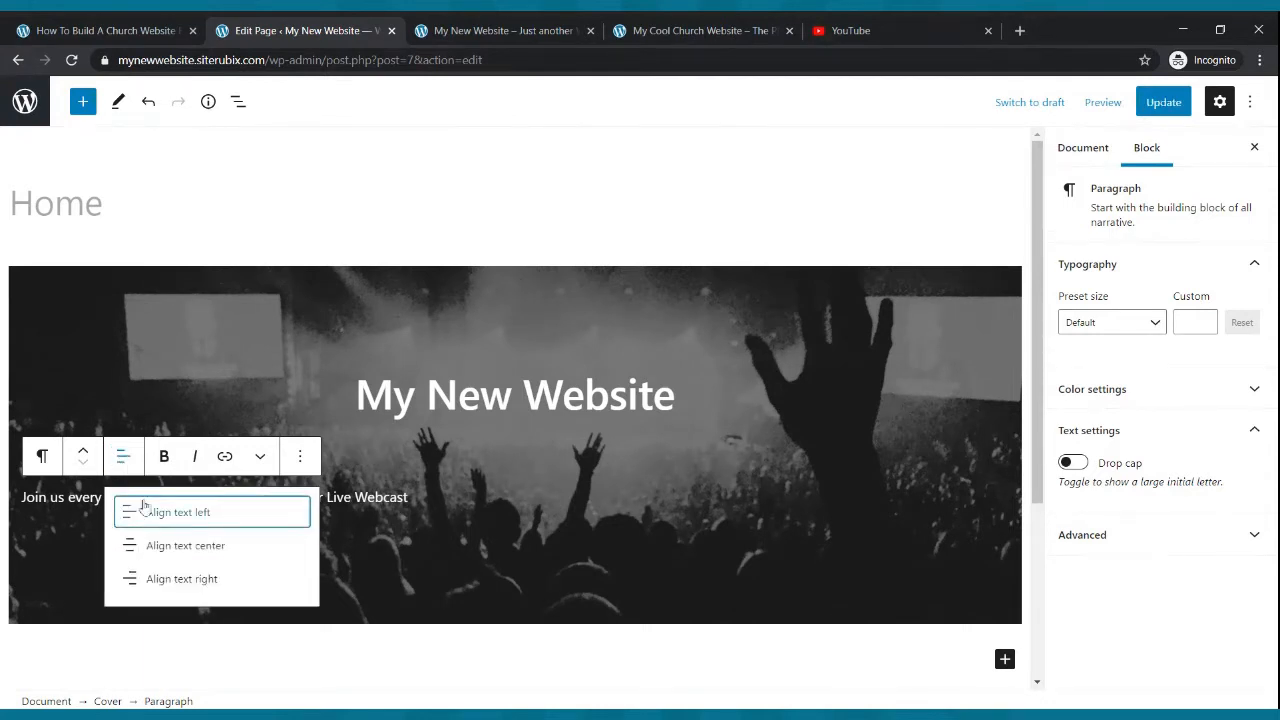
left_click(147, 548)
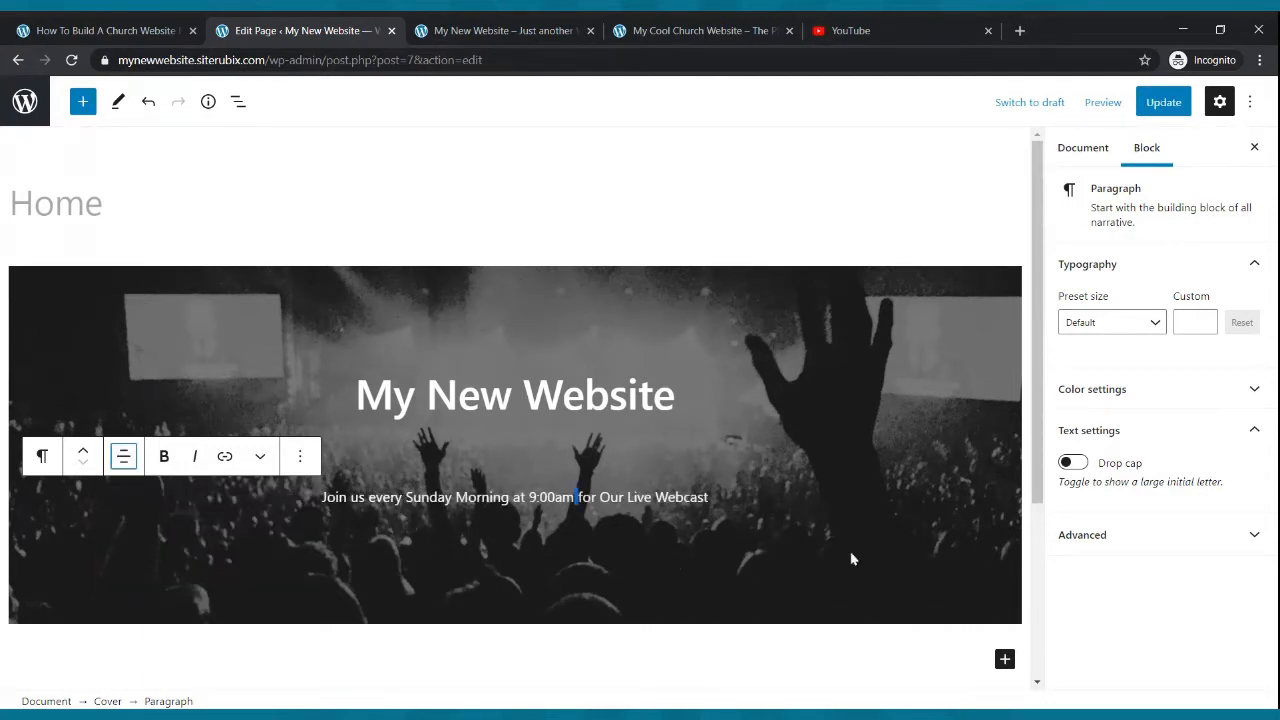
- Set the subtitle's font size to Medium, then a custom 24, and update the page
left_click(707, 524)
left_click_drag(708, 497, 316, 493)
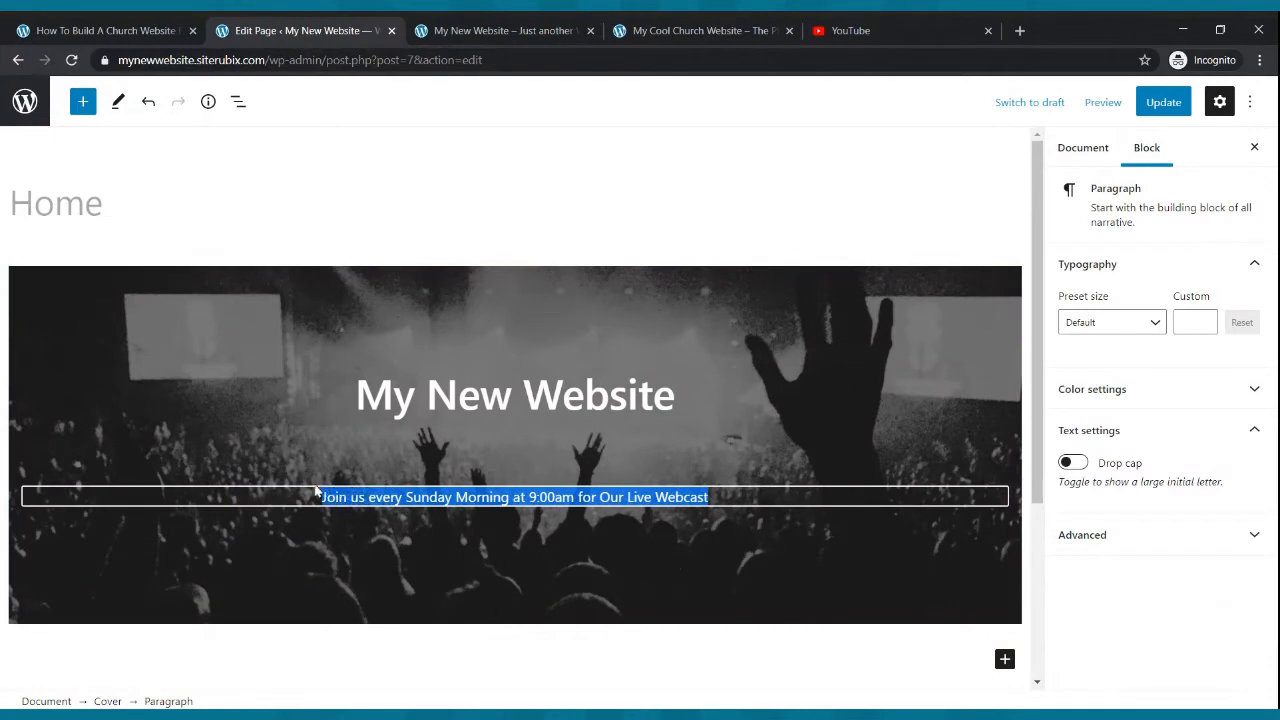
left_click(1153, 328)
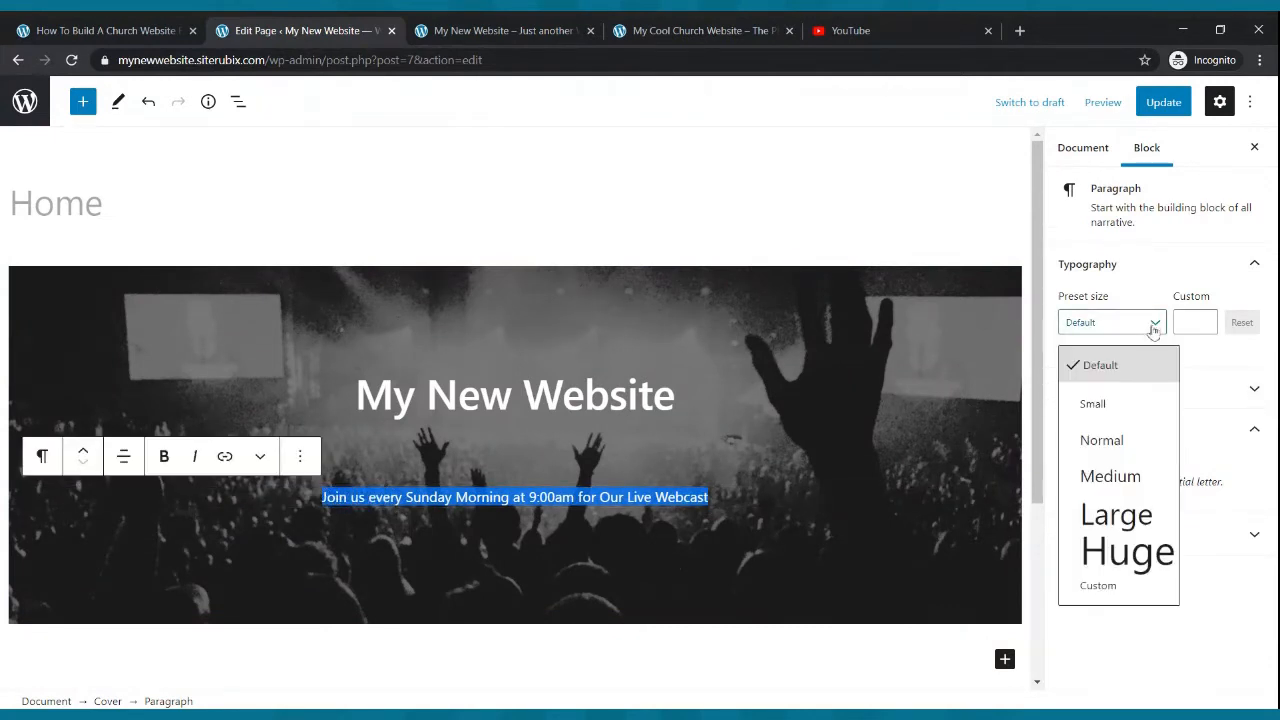
left_click(1126, 474)
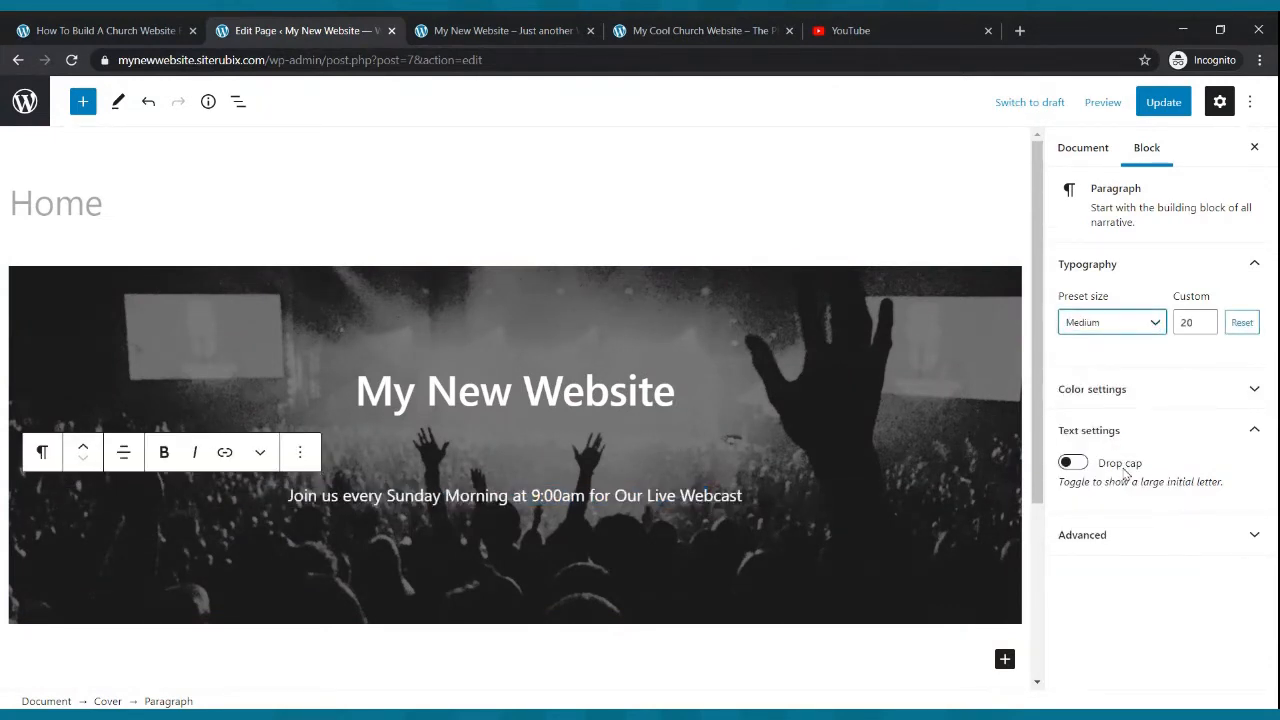
left_click(1205, 319)
left_click(1205, 319)
left_click(1205, 319)
left_click(1205, 319)
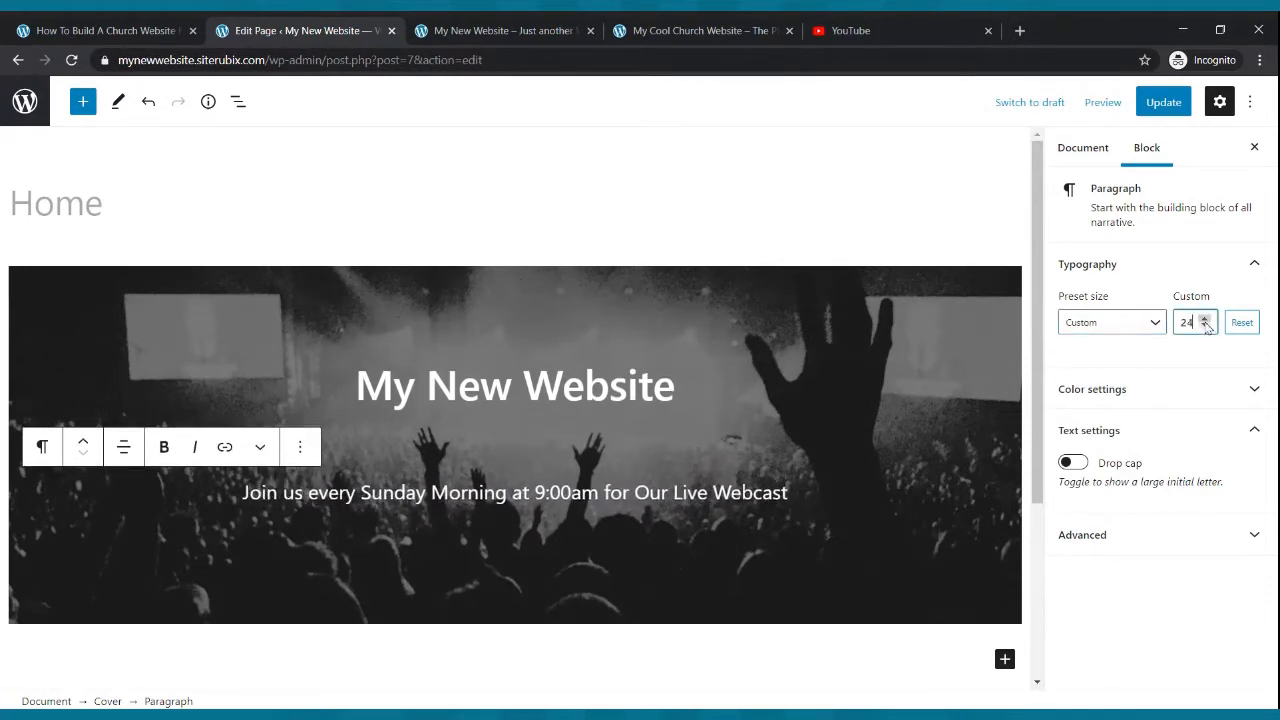
left_click(866, 356)
left_click(1163, 102)
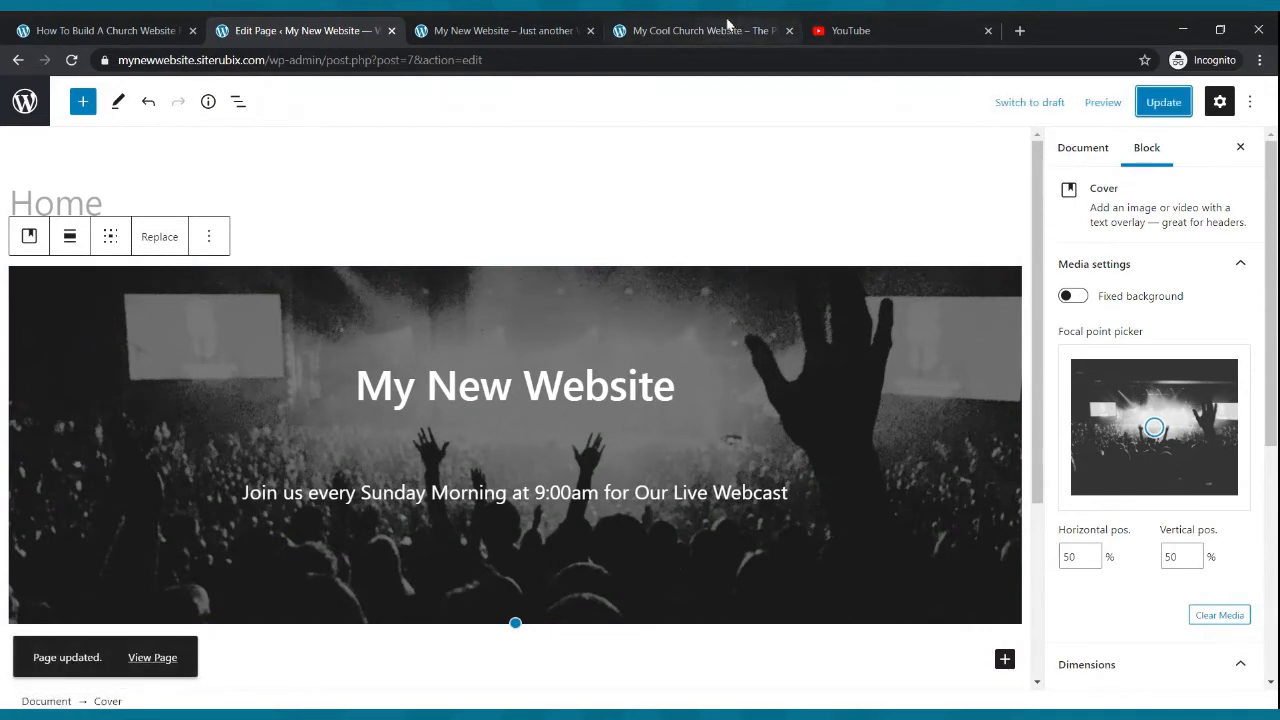
- Reload the live site and compare the updated cover against the example church site
left_click(505, 30)
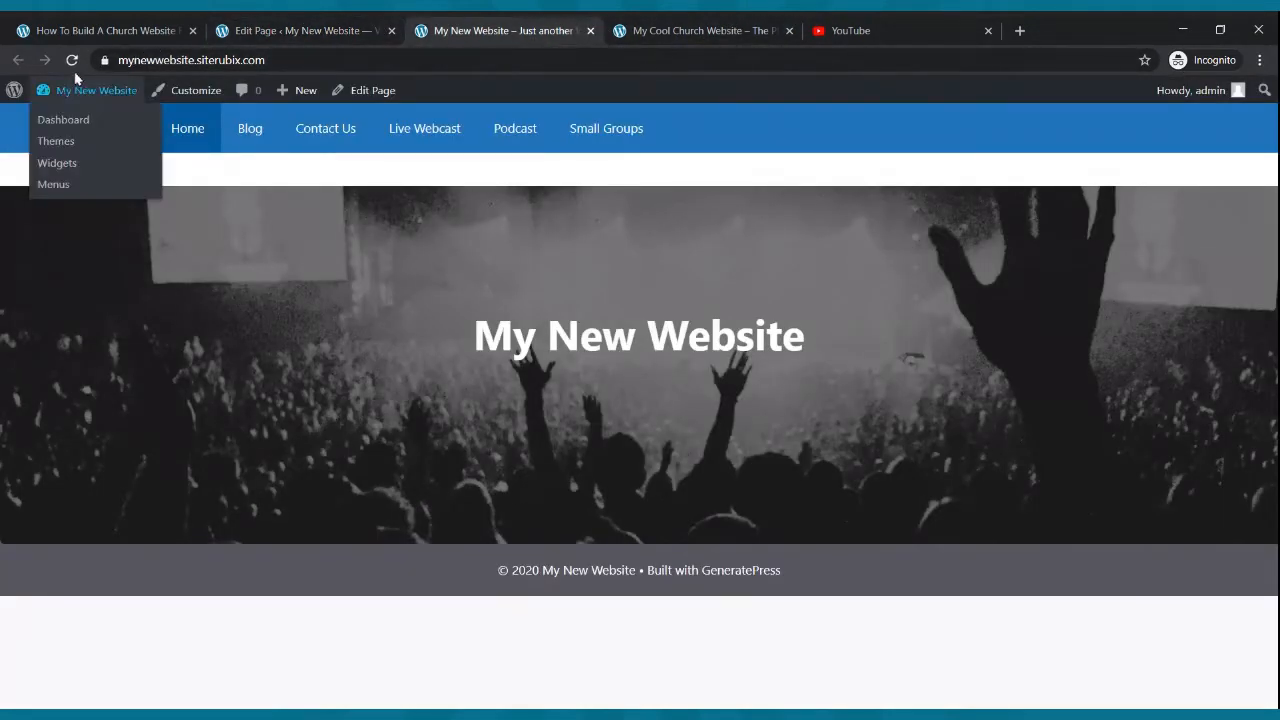
left_click(71, 60)
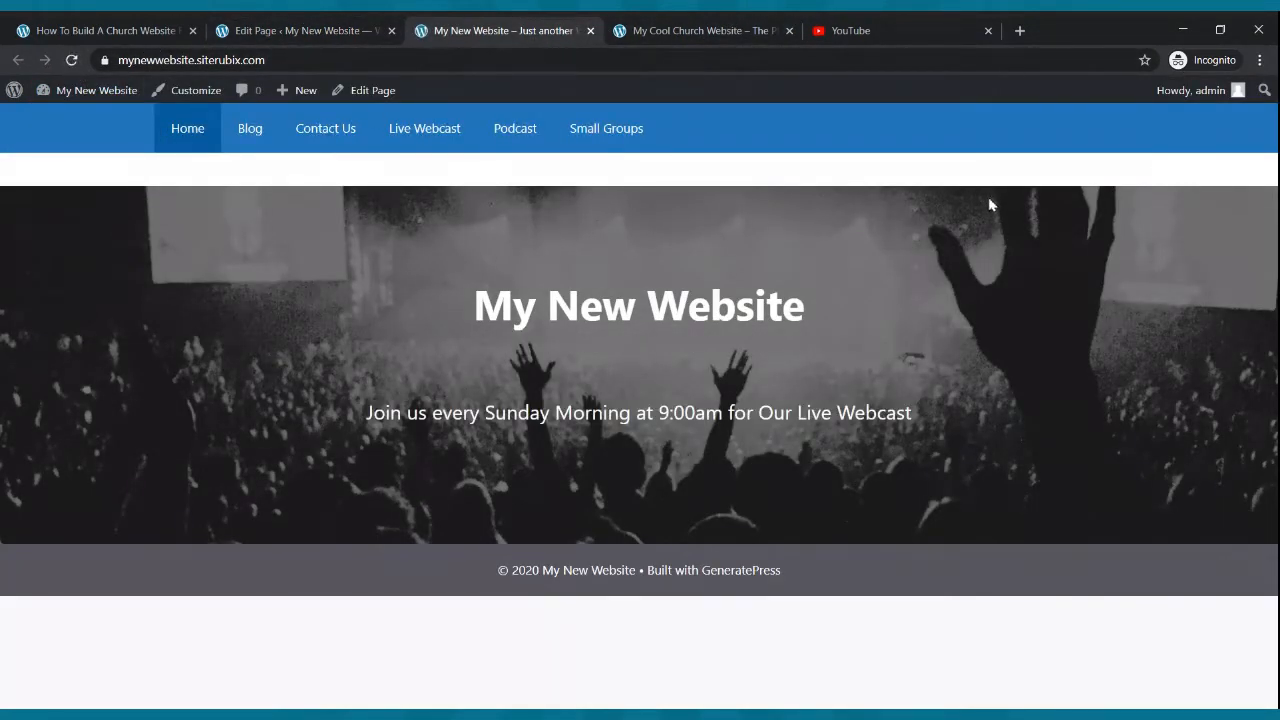
left_click(726, 28)
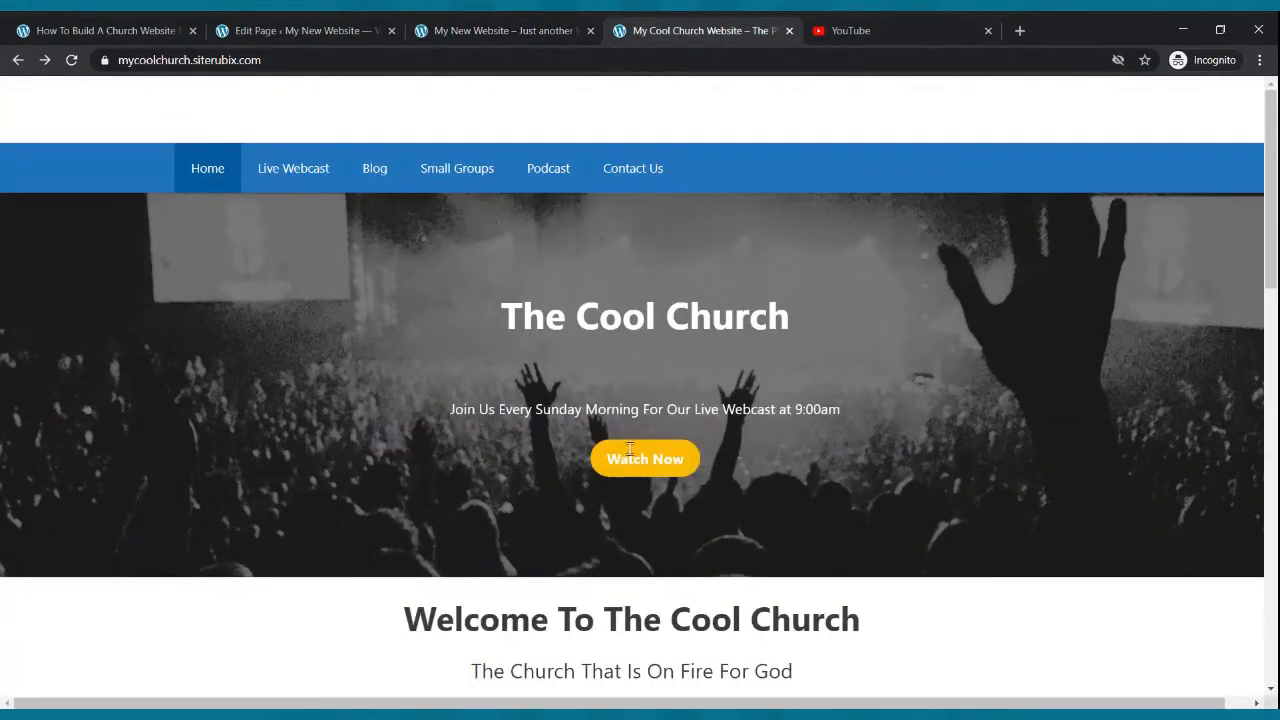
left_click(312, 32)
- Insert a Buttons block below the subtitle with the label "Watch Live Now"
left_click(806, 491)
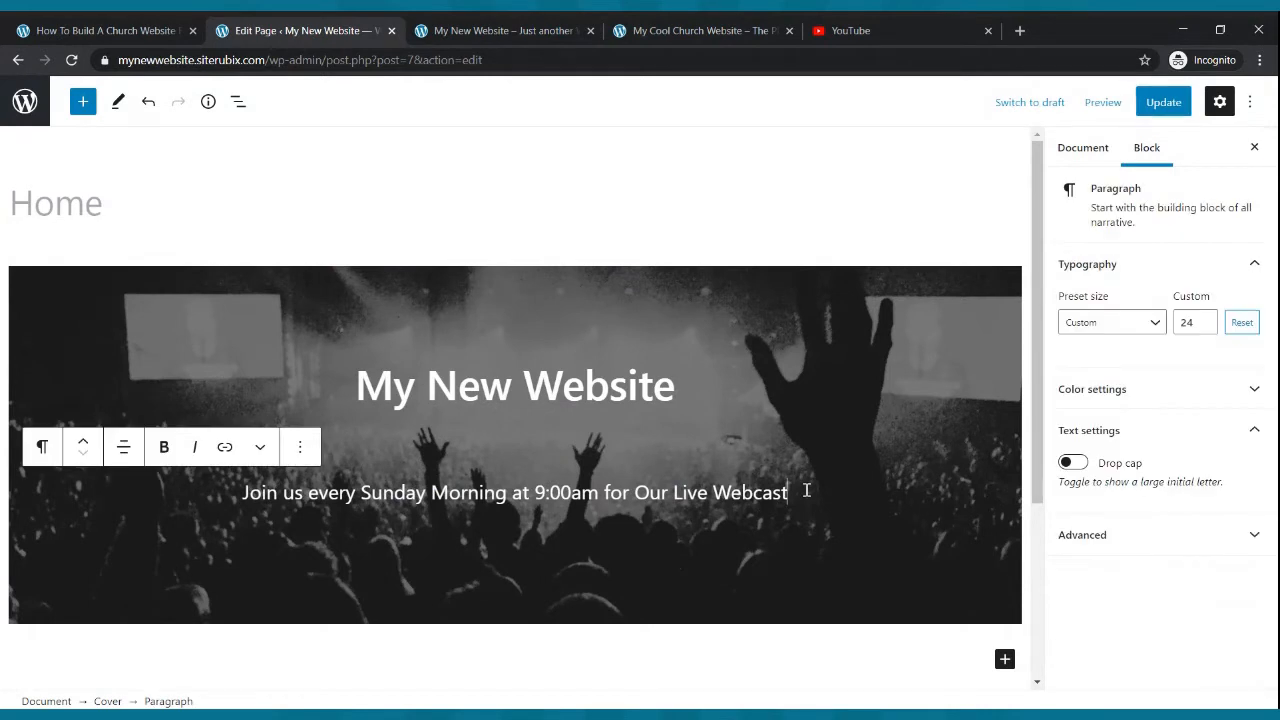
key("Return")
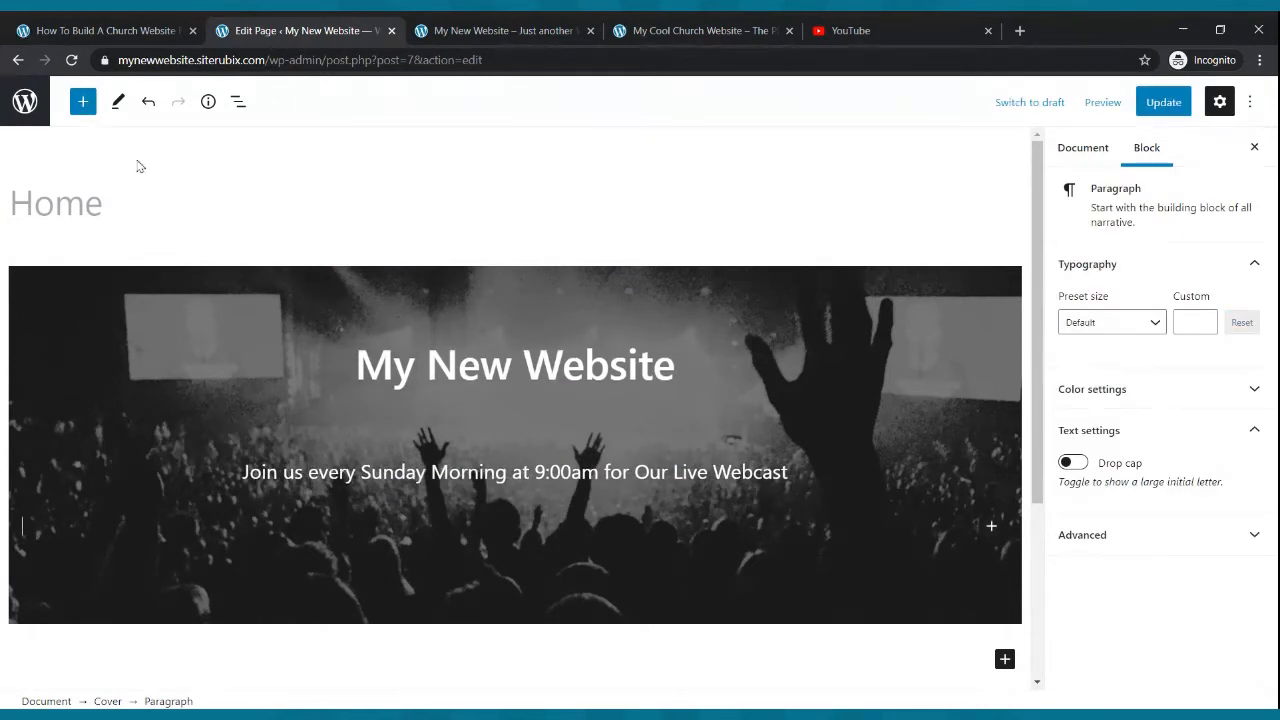
left_click(82, 103)
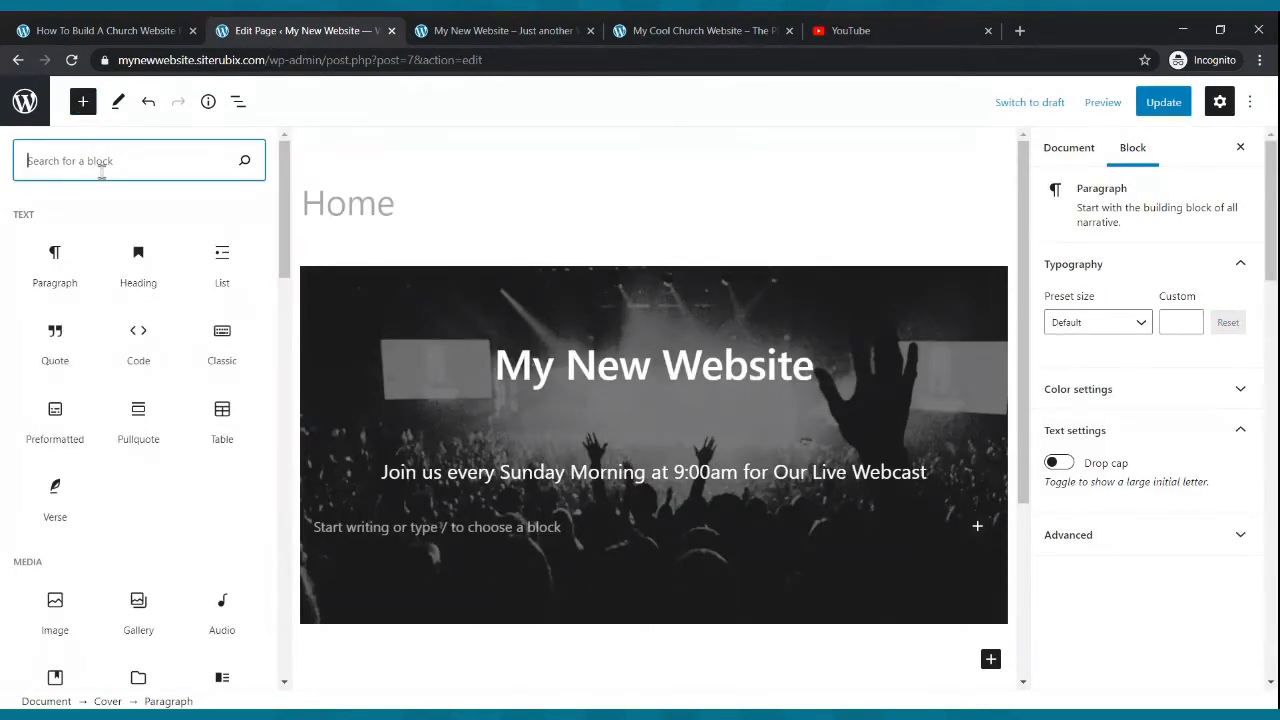
type("bu")
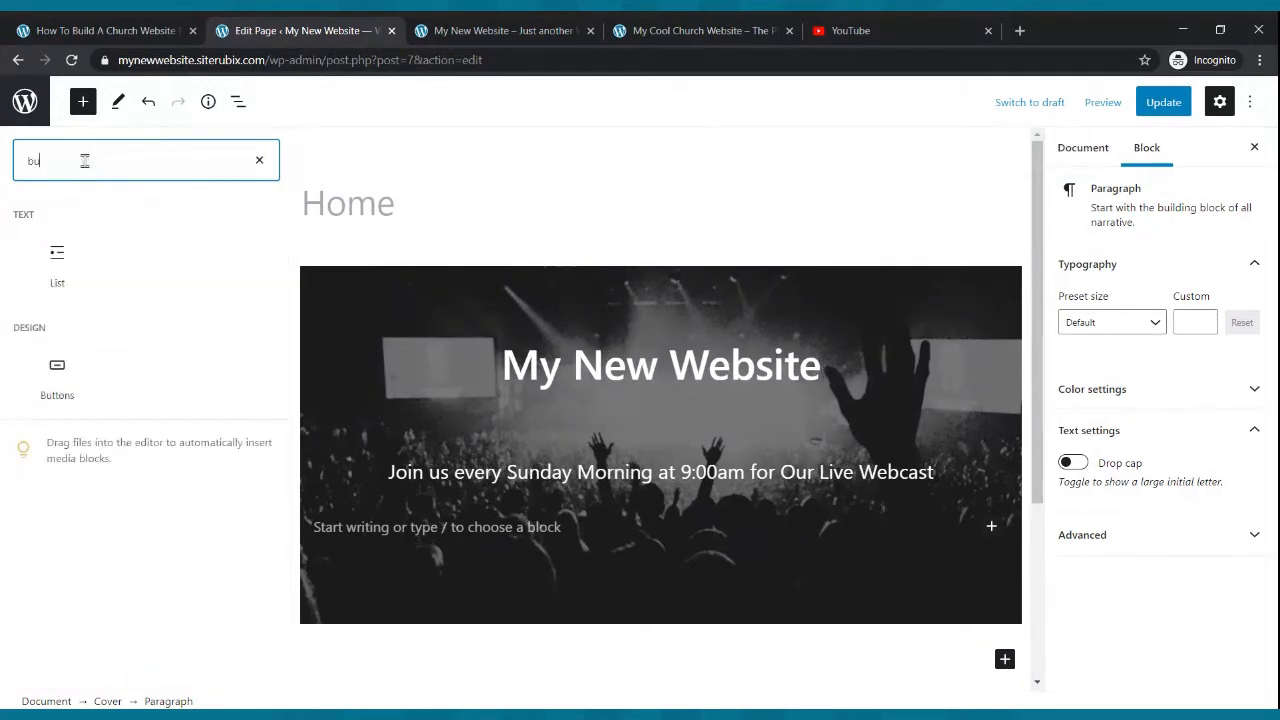
type("tton")
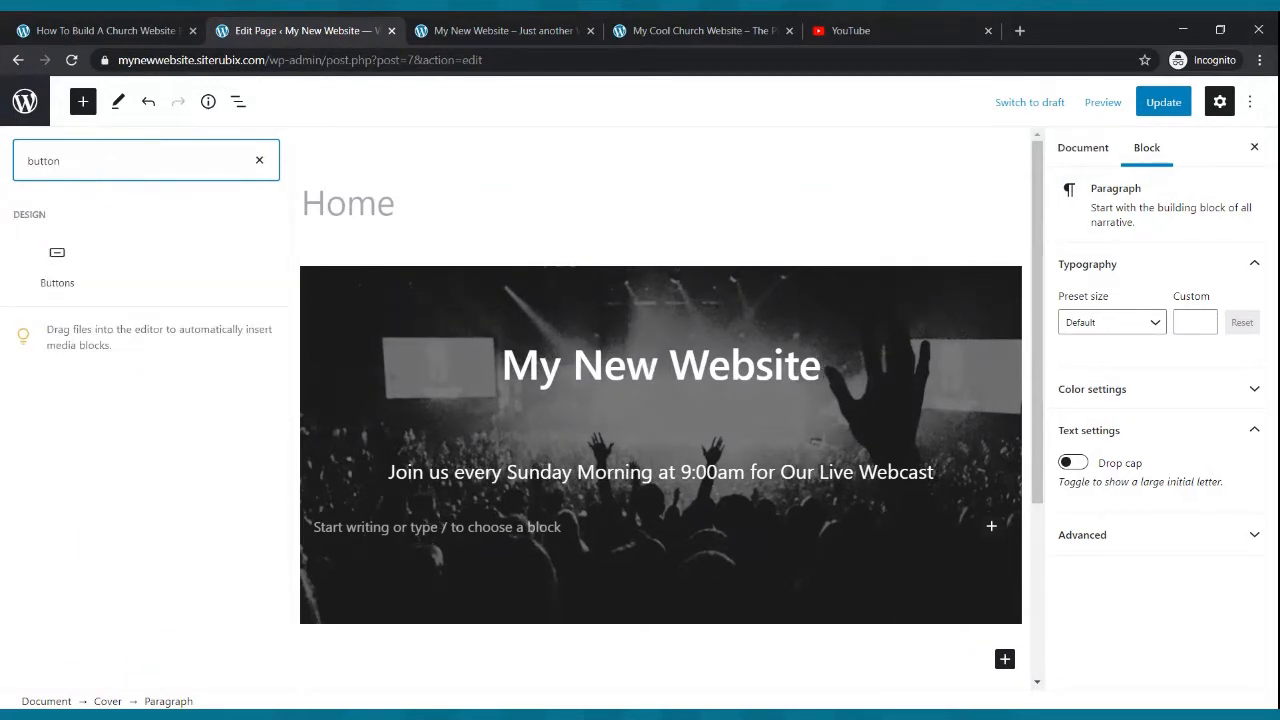
left_click(58, 256)
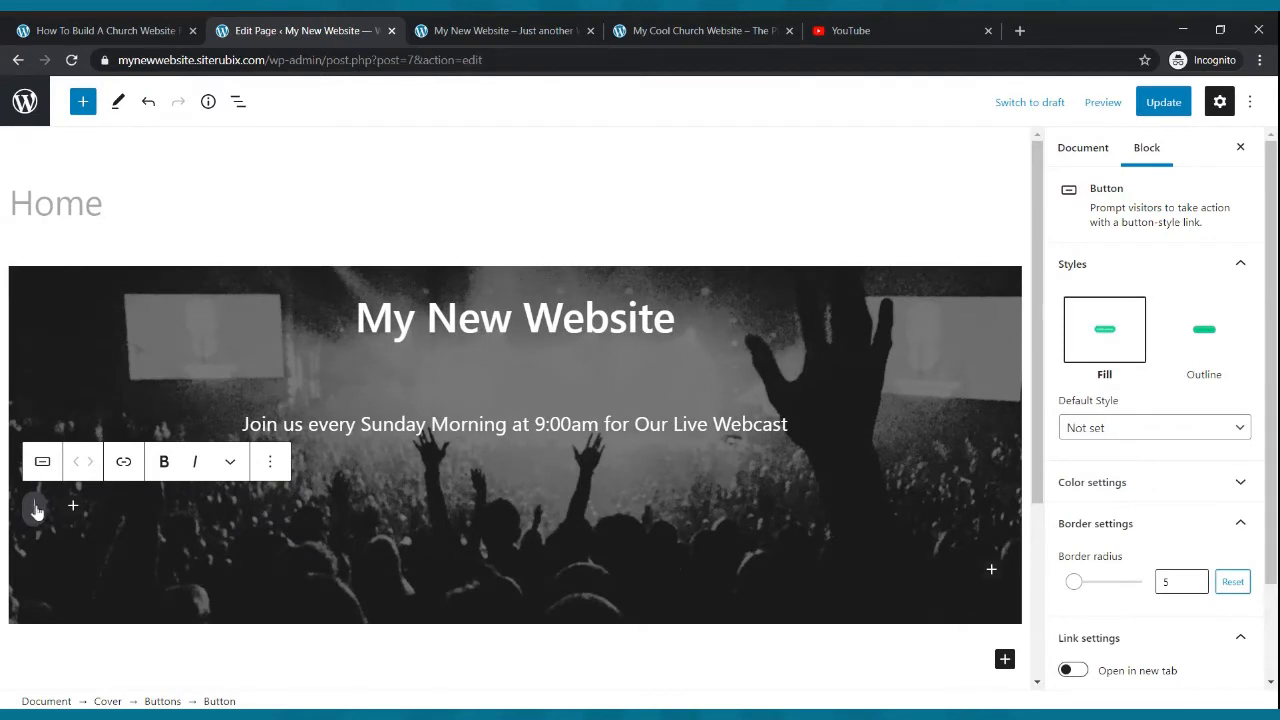
type("W")
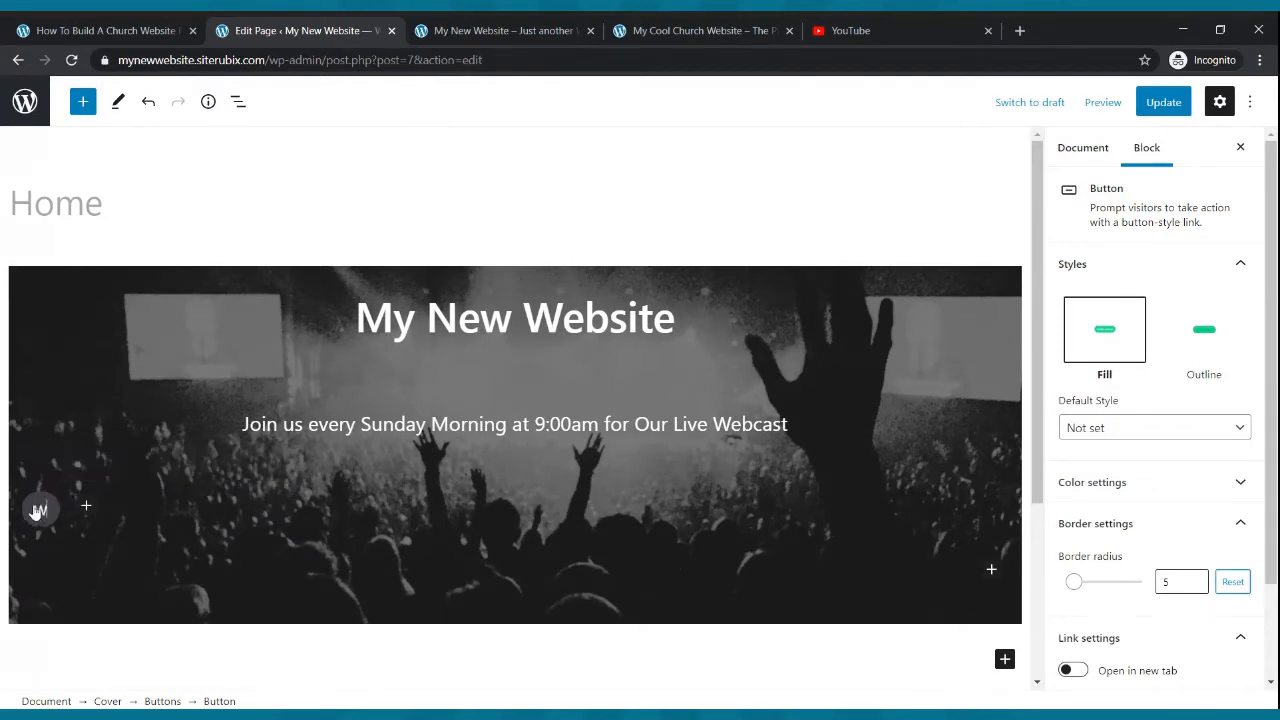
type("atch Live Now")
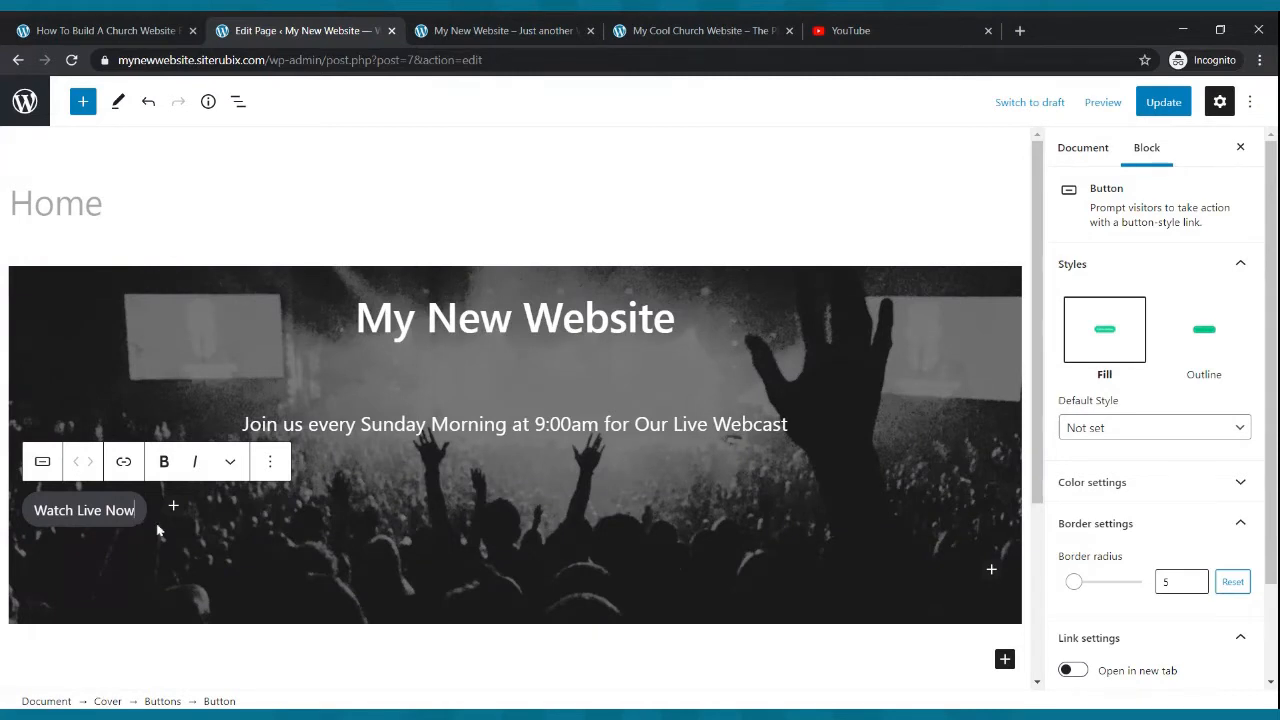
- Center-align the button group within the cover and update the page
left_click(162, 528)
left_click(124, 438)
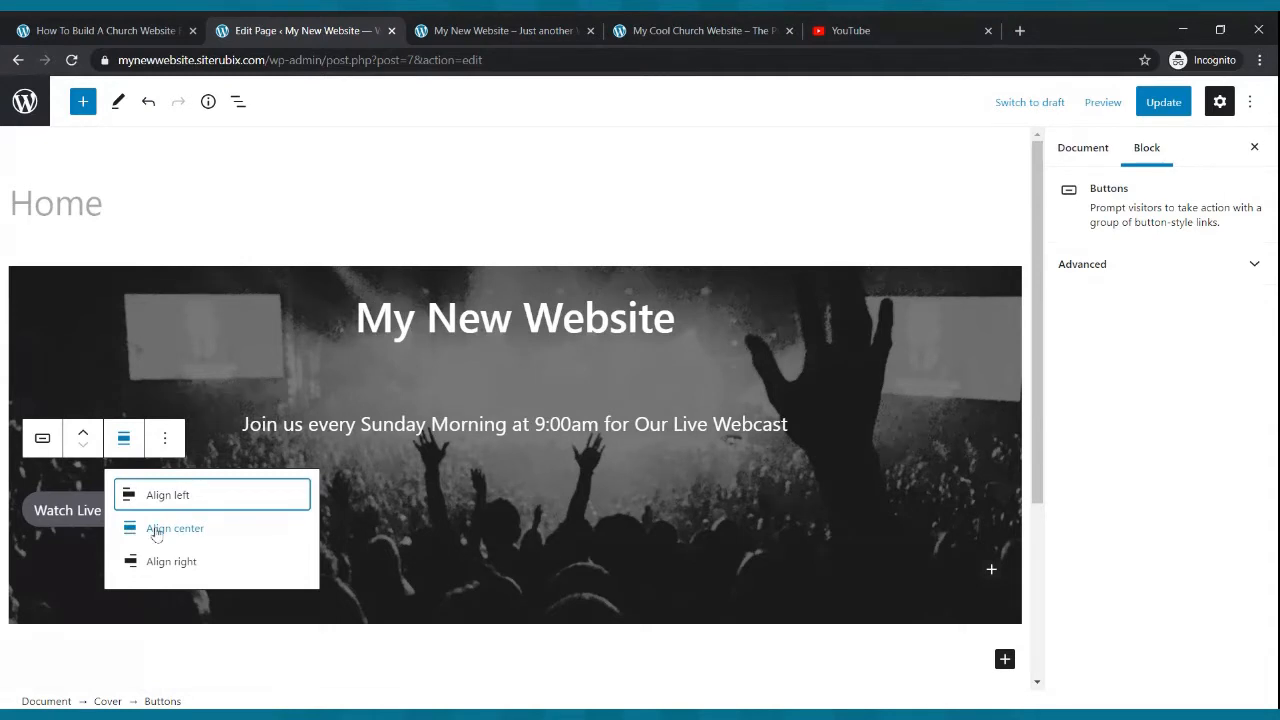
left_click(156, 530)
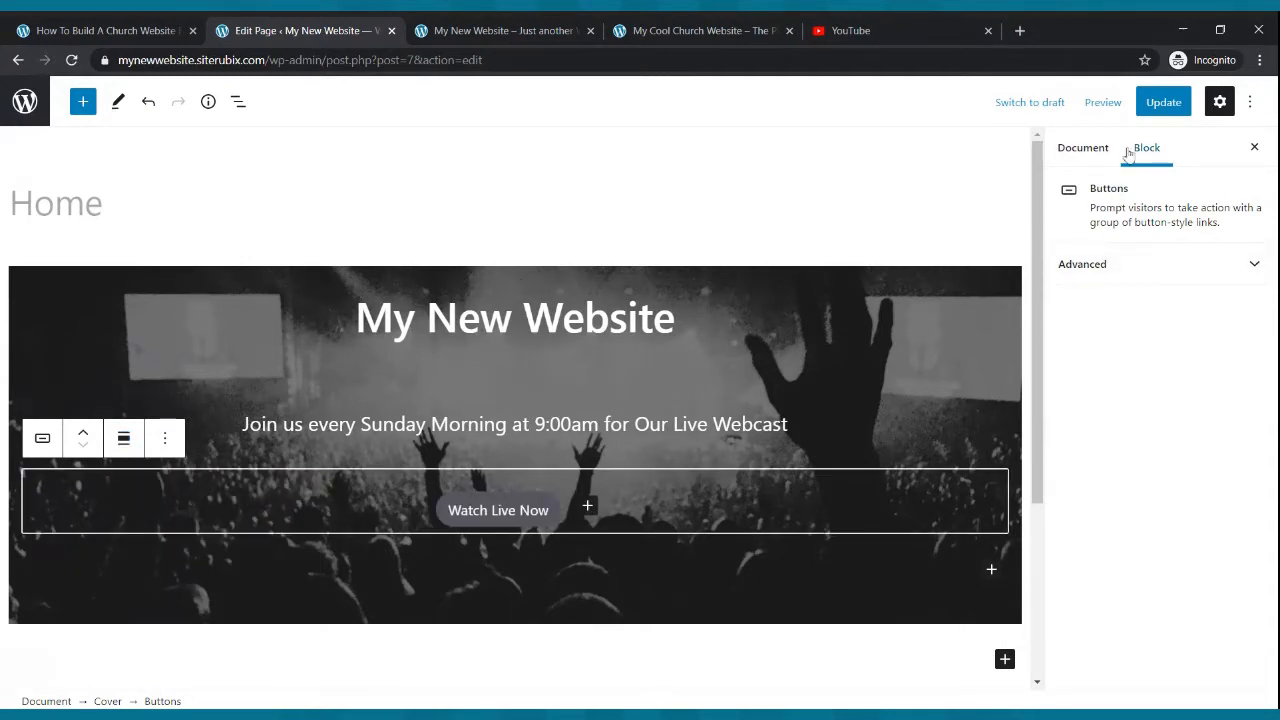
left_click(1163, 102)
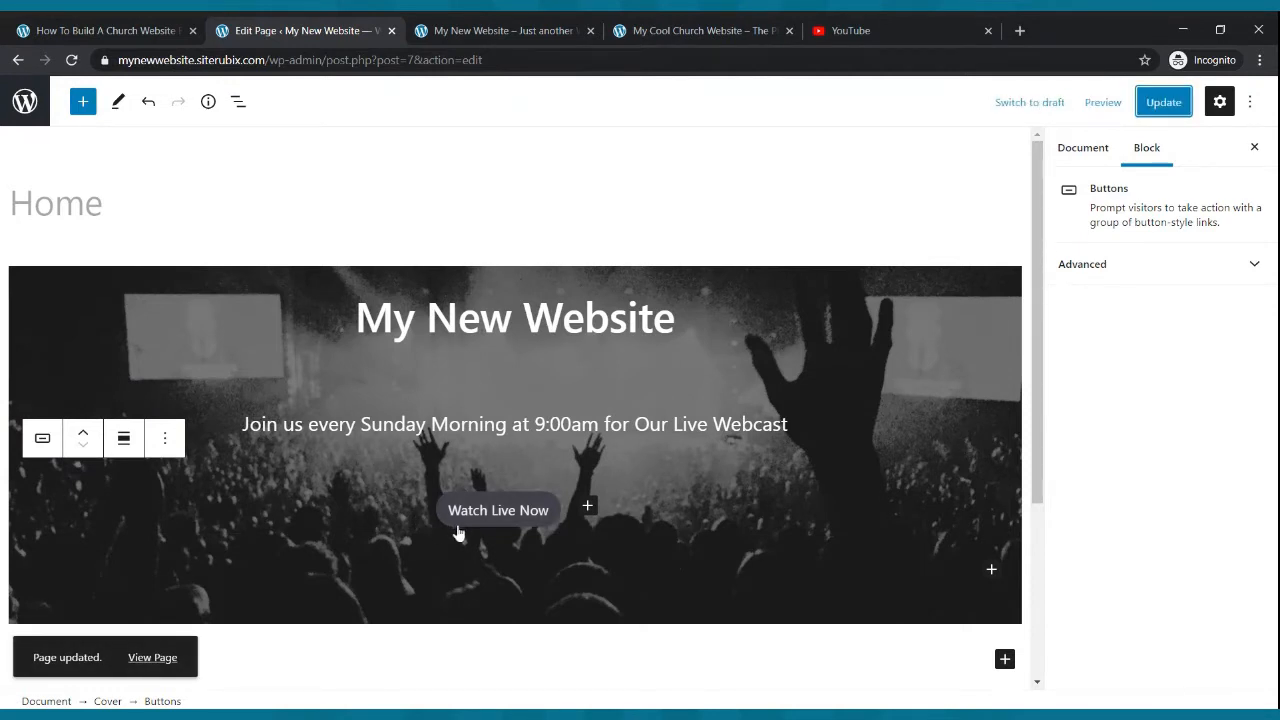
- Set the button's text colour to white and its background colour to yellow
left_click(458, 530)
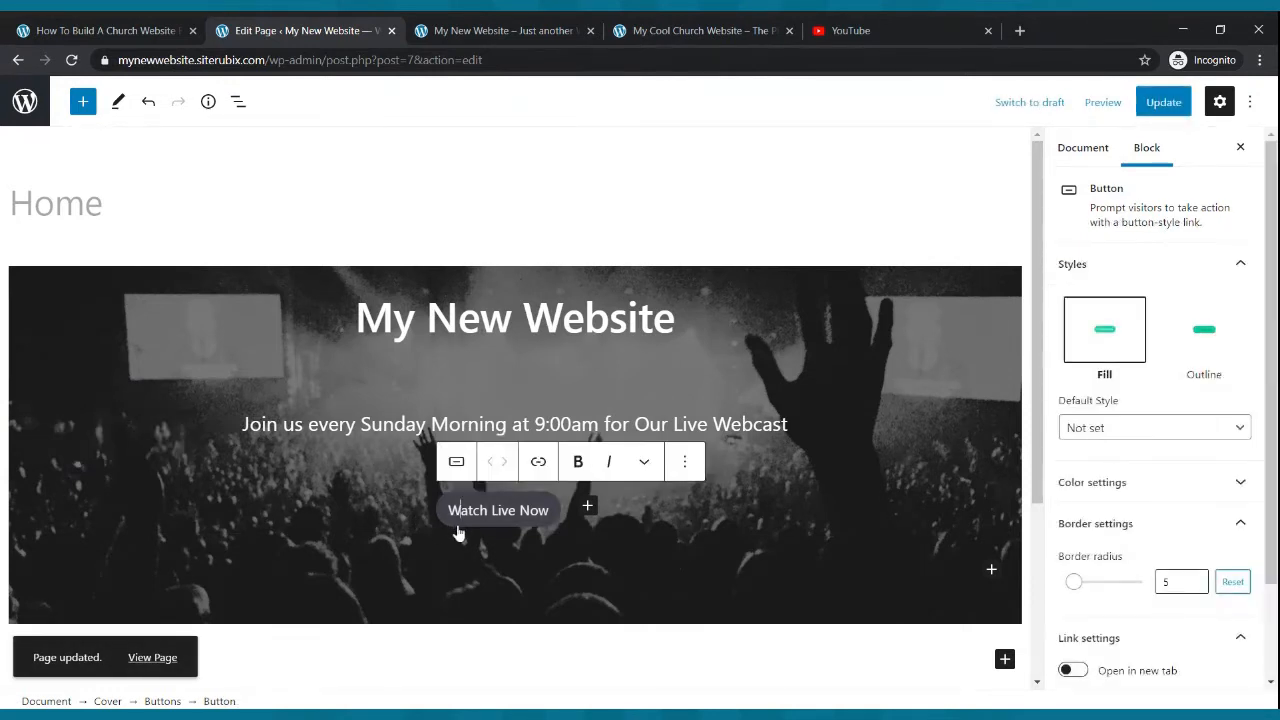
left_click(1100, 484)
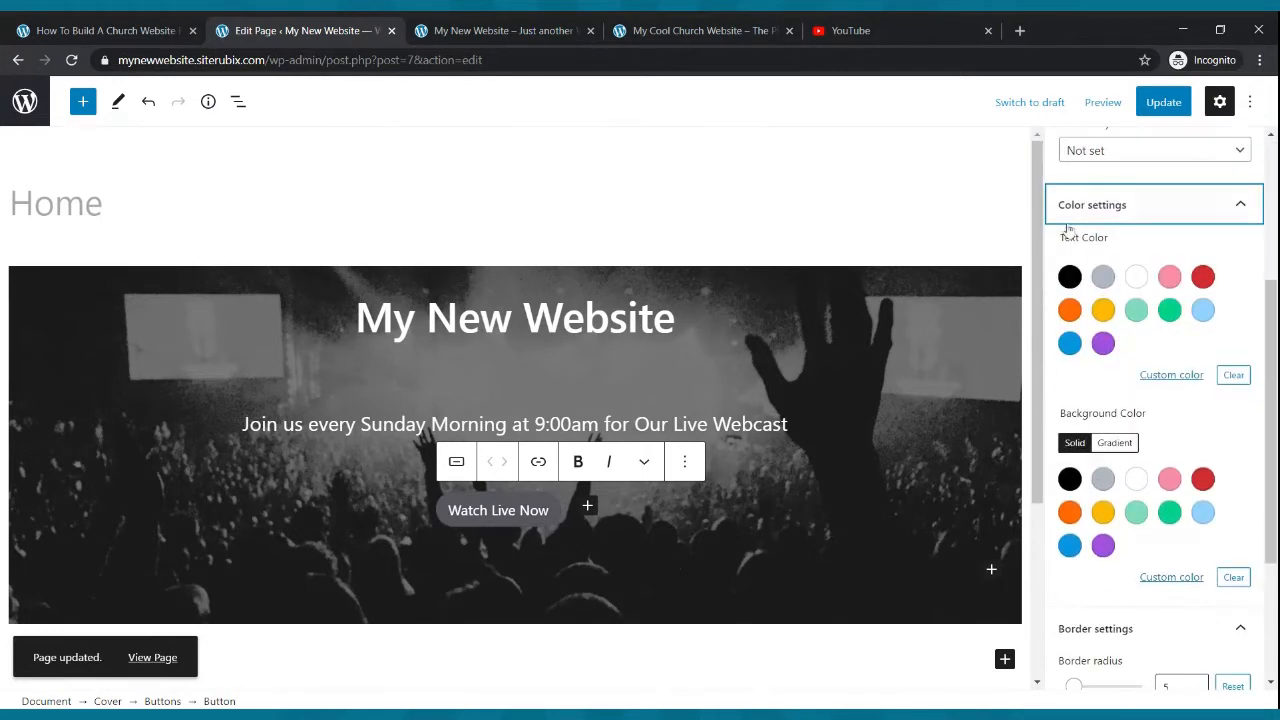
left_click(1136, 277)
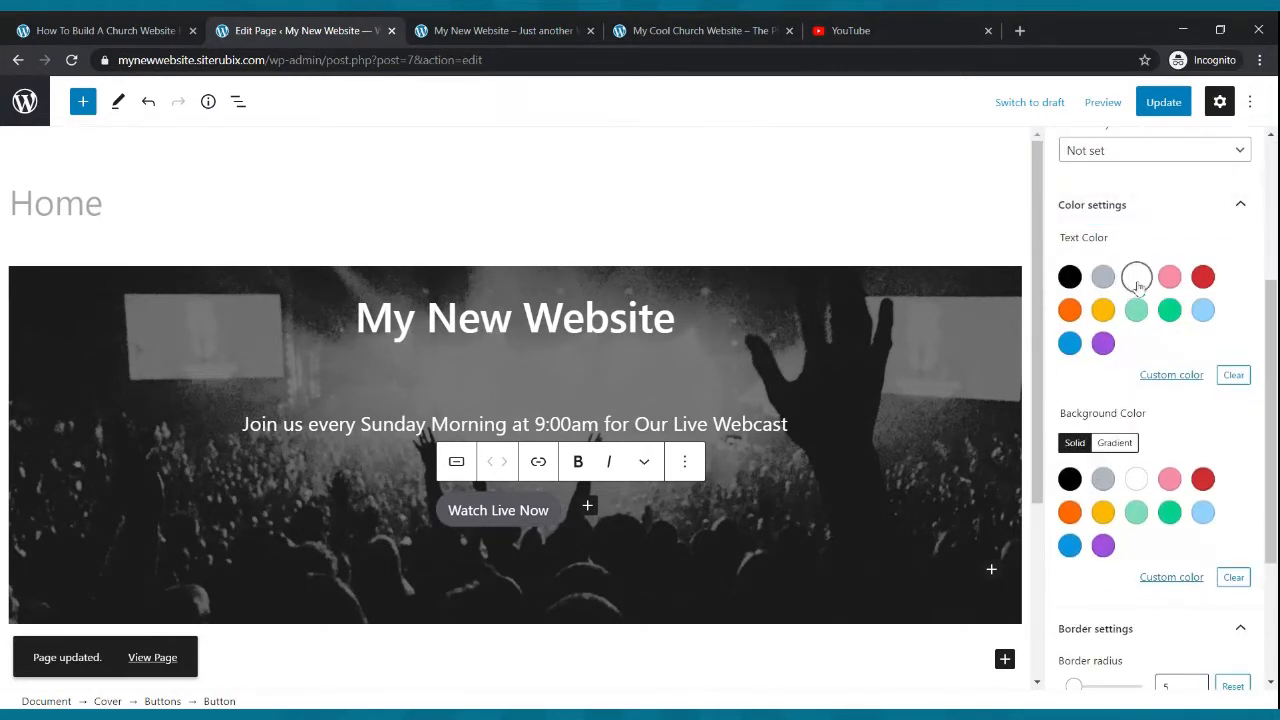
left_click(1103, 513)
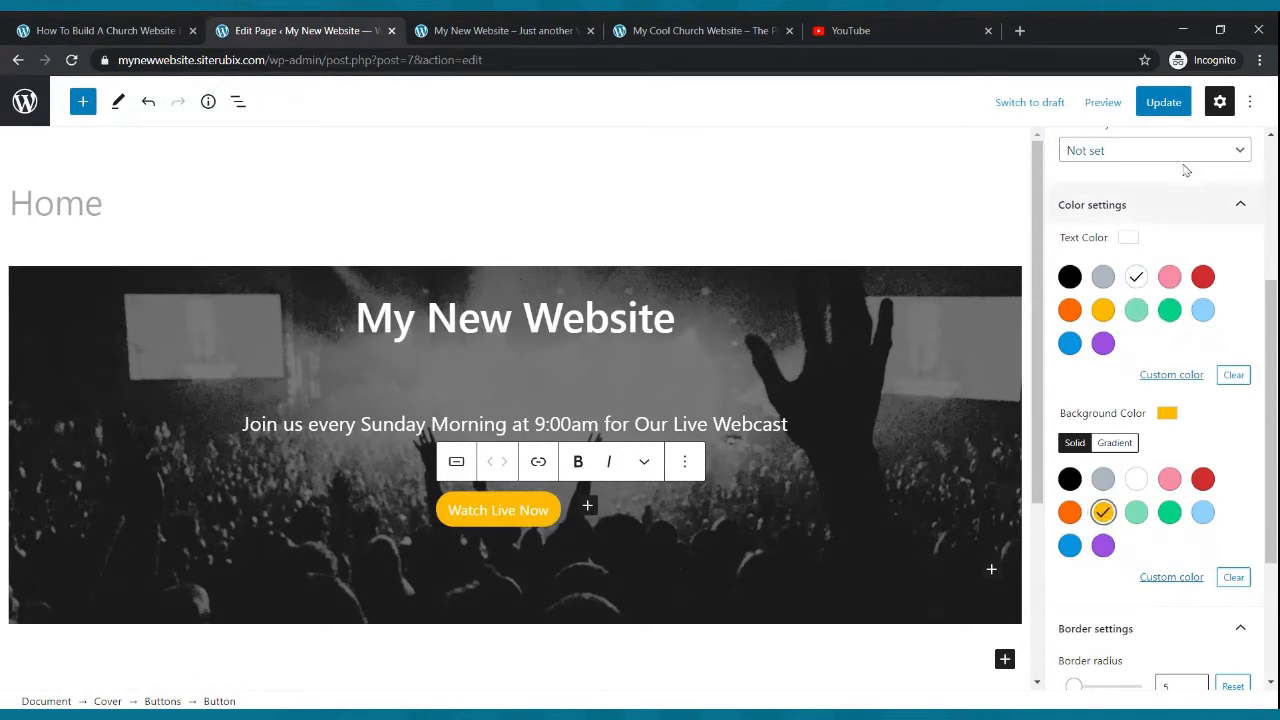
- Bold the "Watch Live Now" button label and update the page
left_click(1164, 110)
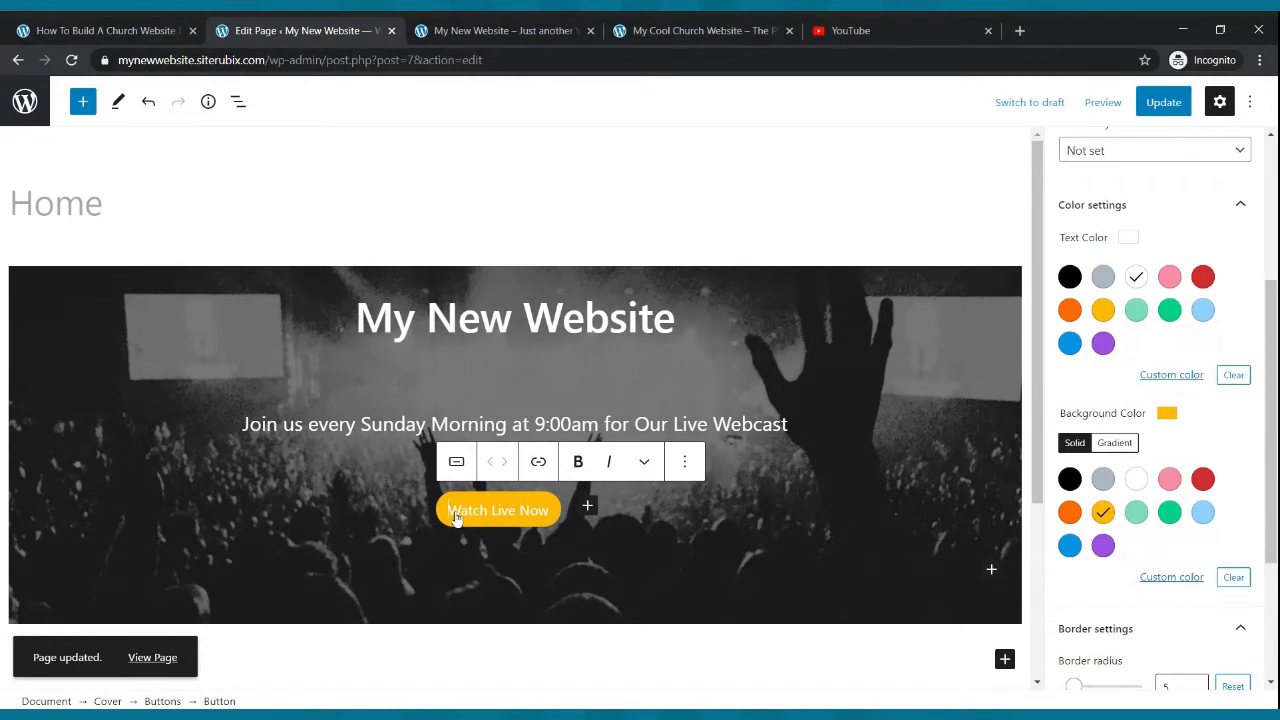
left_click_drag(452, 515, 553, 520)
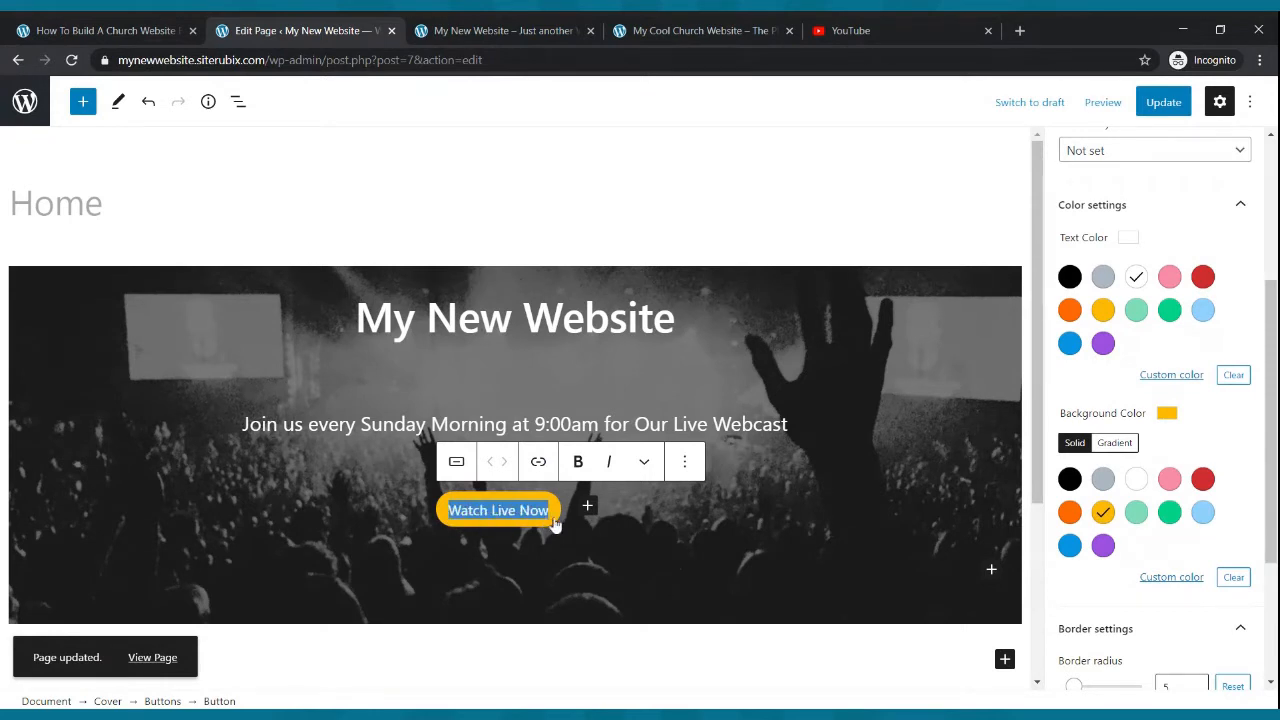
left_click(576, 464)
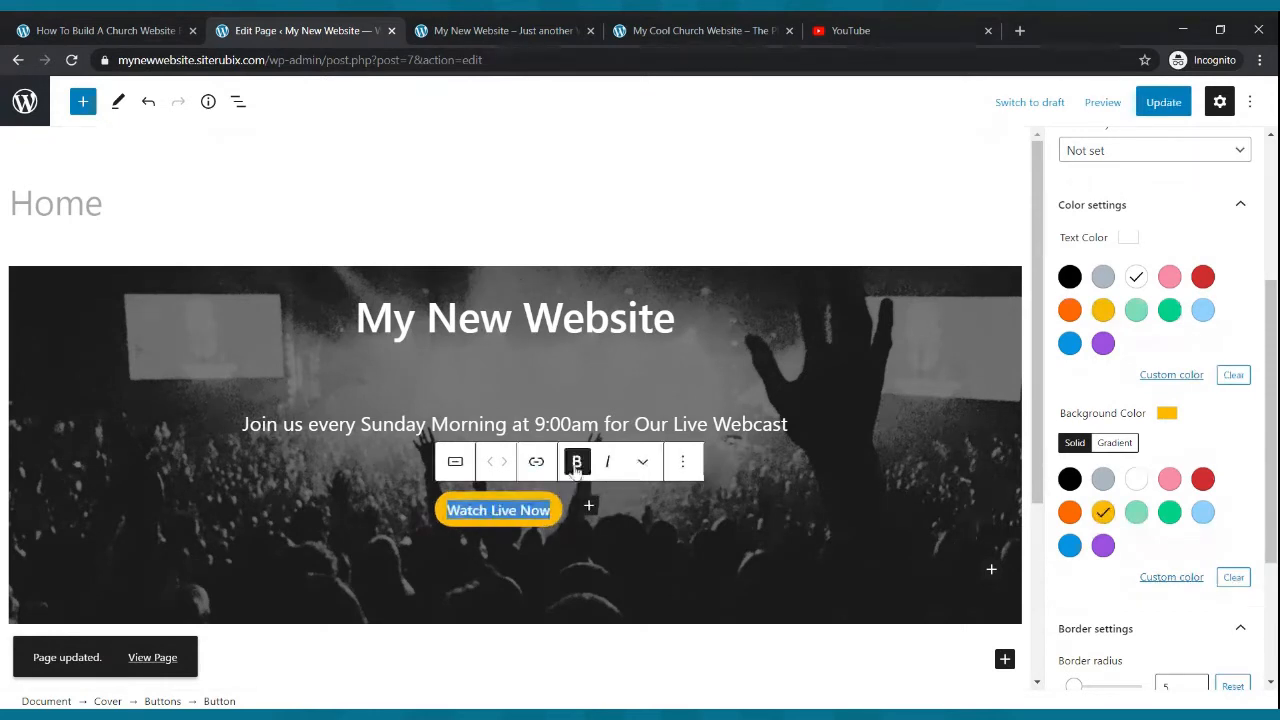
left_click(1163, 103)
scroll(1218, 284, "up", 2)
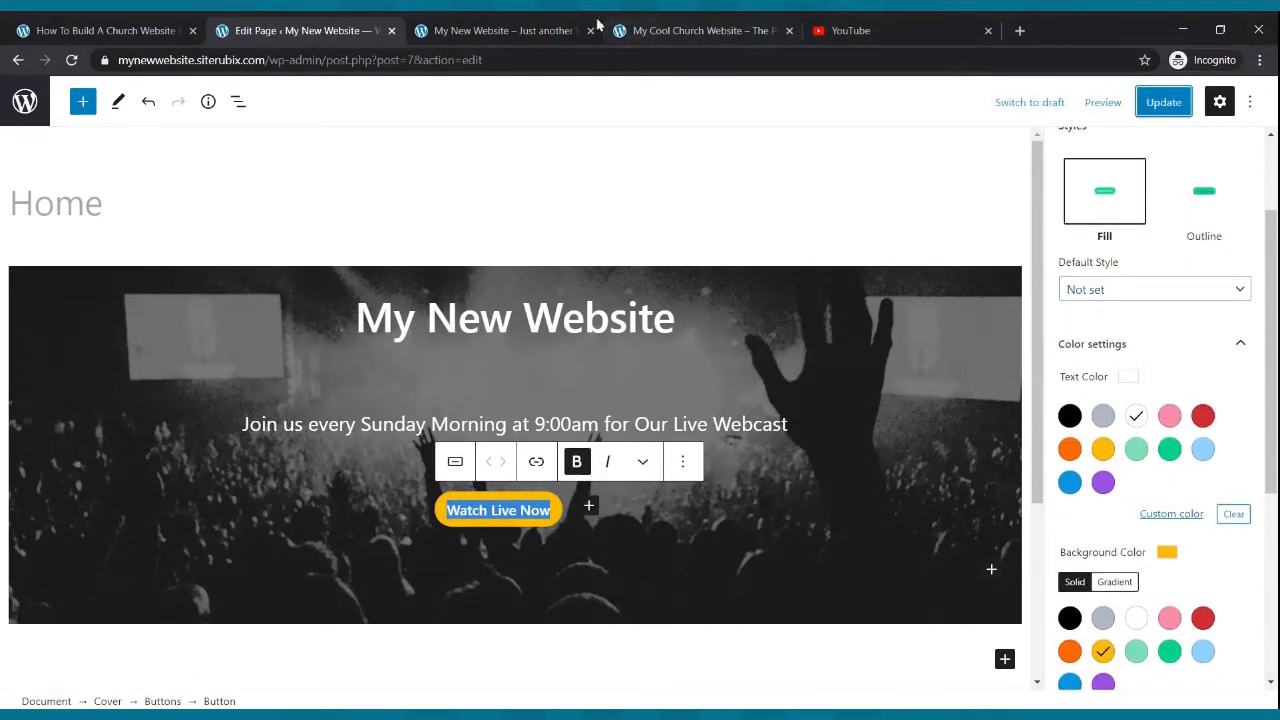
- Reload the live site and compare its cover with the example church site's home page
left_click(500, 30)
mouse_move(90, 80)
left_click(71, 60)
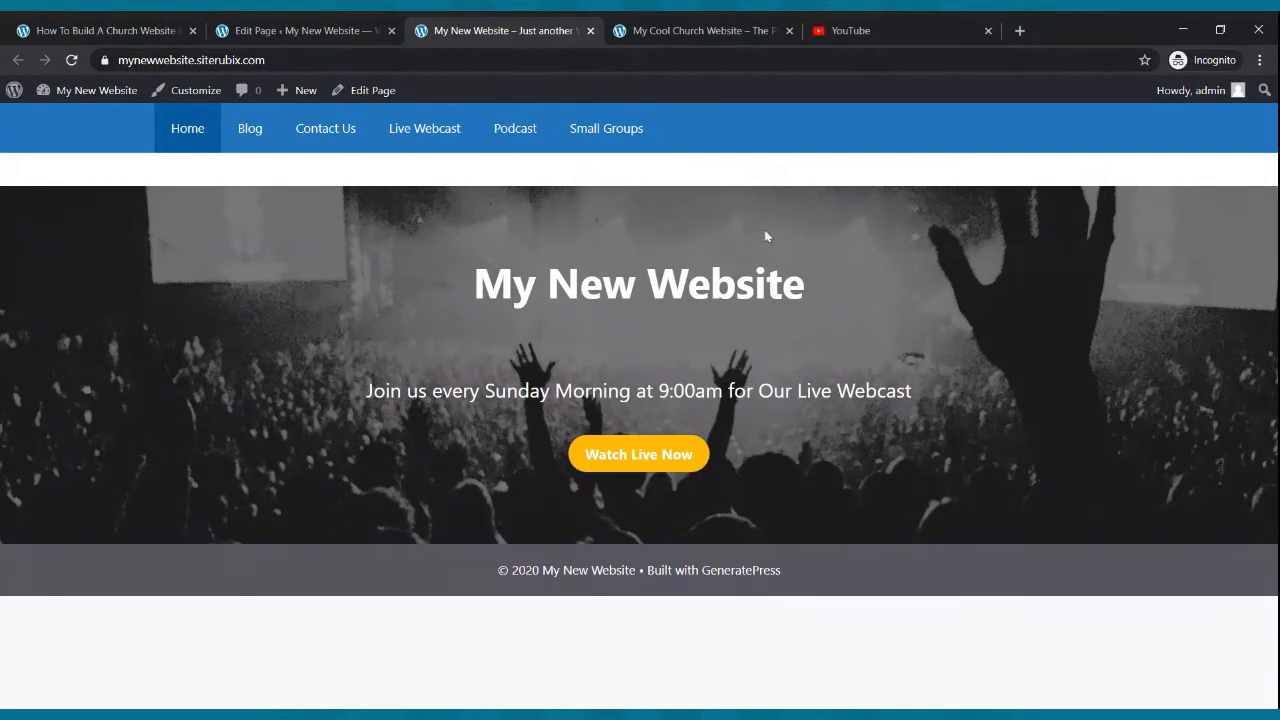
left_click(675, 30)
scroll(691, 214, "down", 5)
scroll(691, 240, "up", 5)
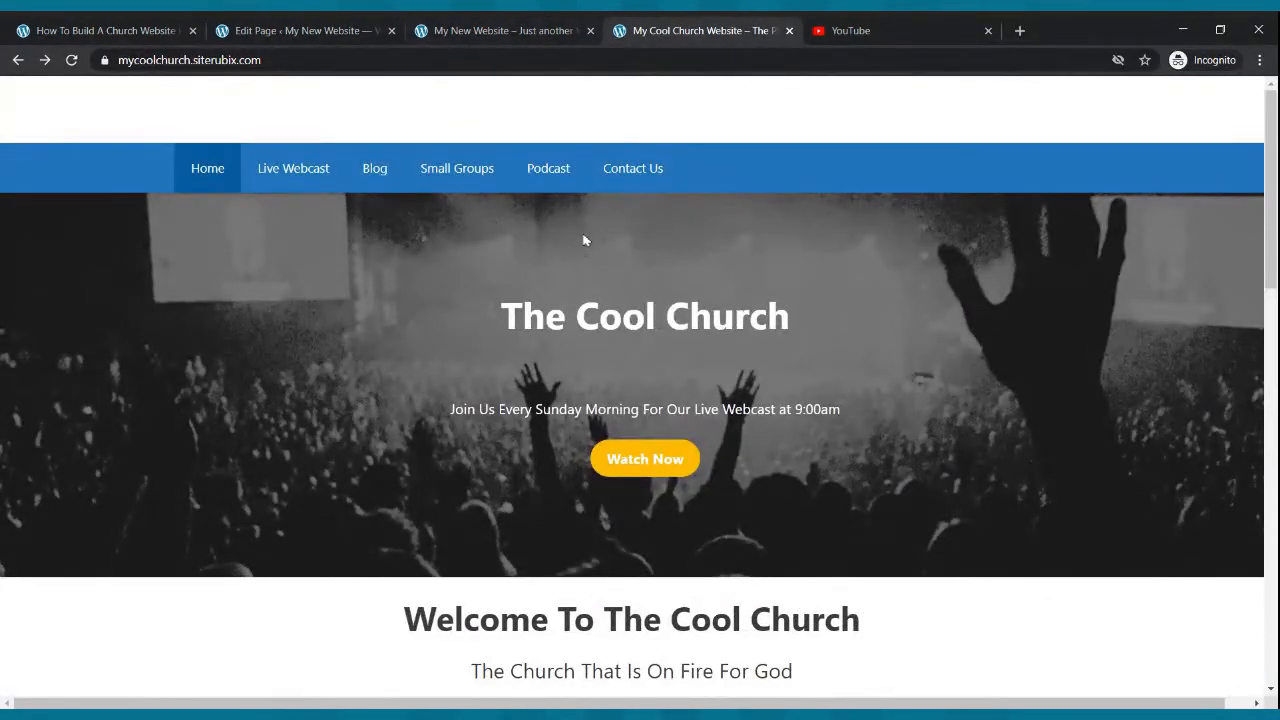
scroll(585, 240, "down", 2)
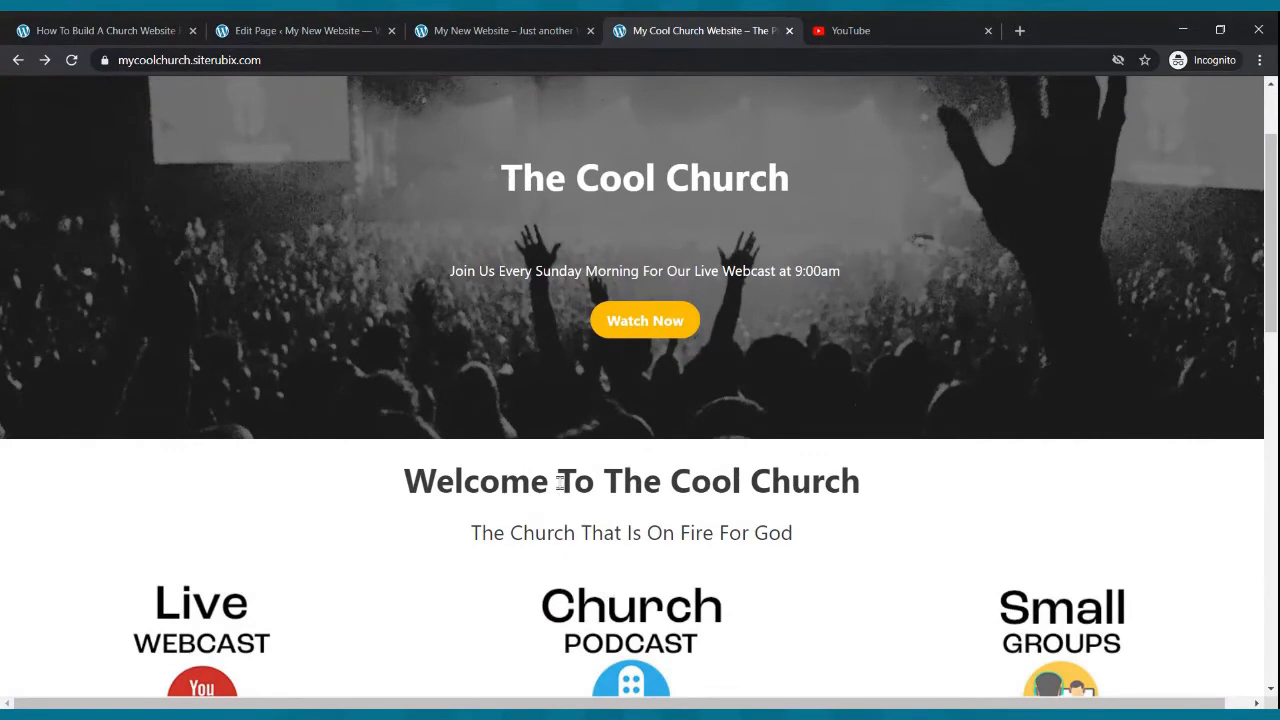
- Add a paragraph below the cover reading "Welcome To Our Church Website"
left_click(245, 30)
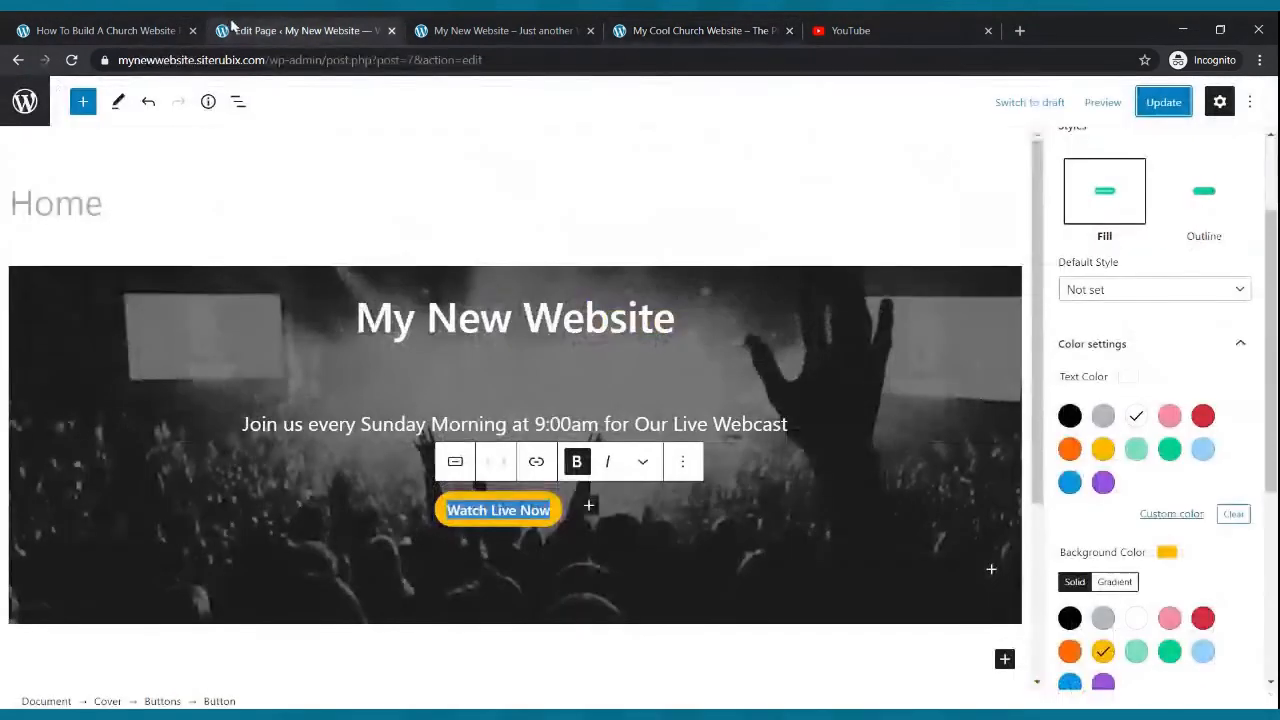
left_click(571, 635)
scroll(686, 491, "down", 3)
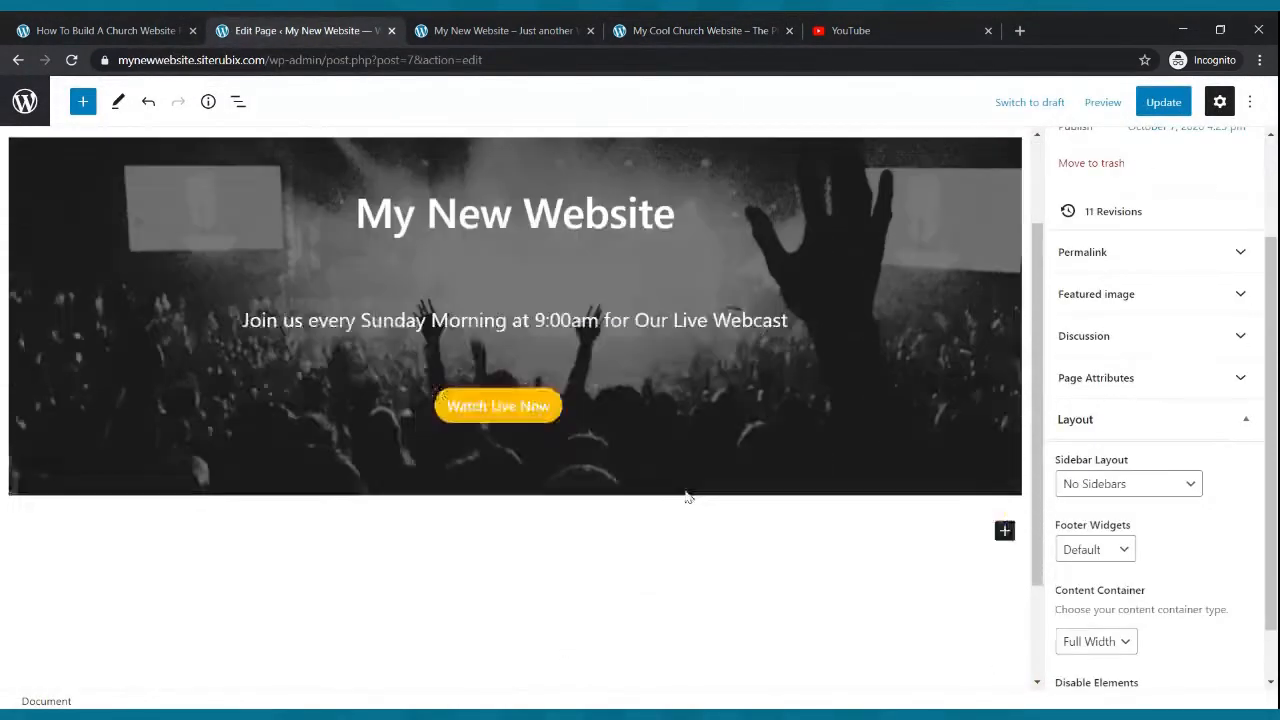
left_click(1005, 393)
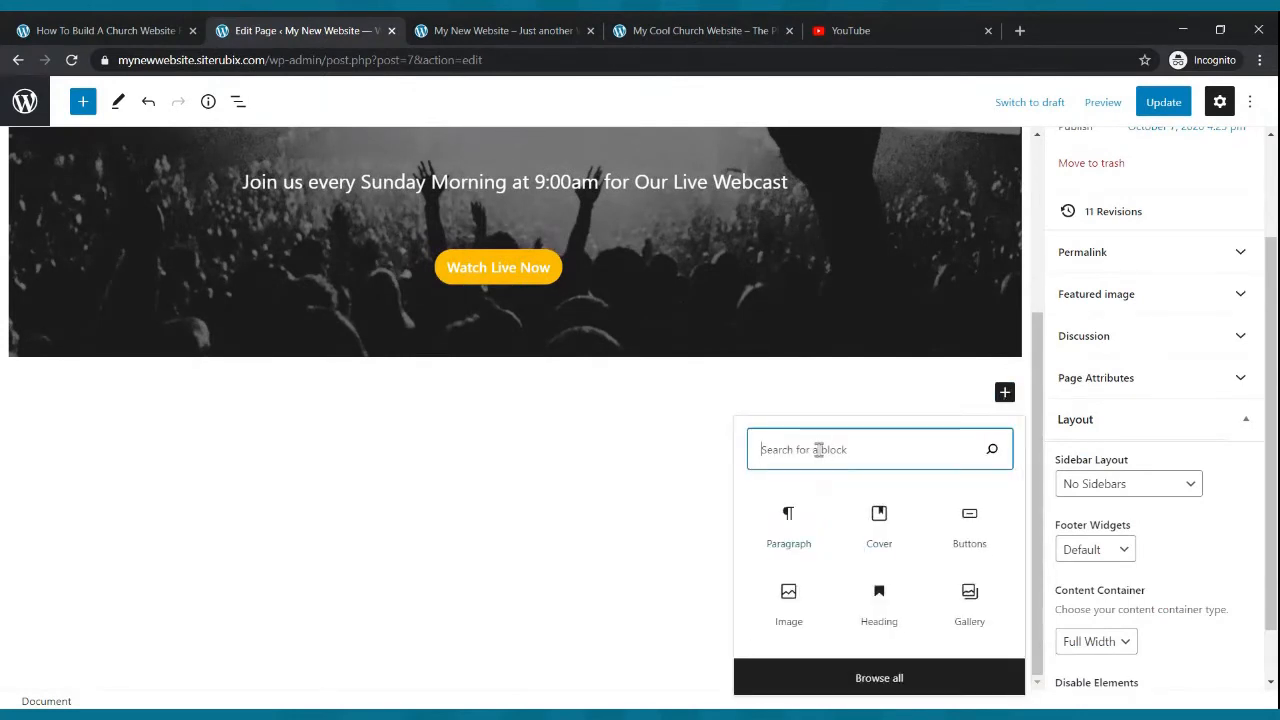
type("paragraph")
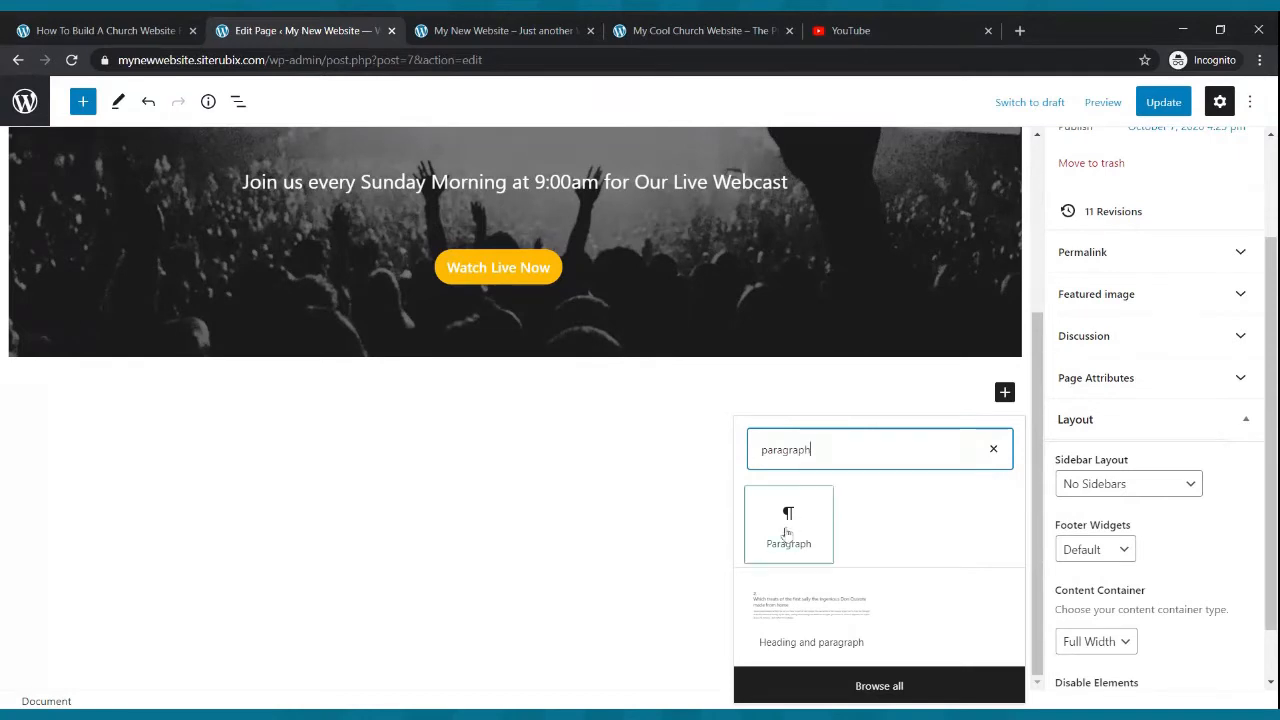
left_click(786, 524)
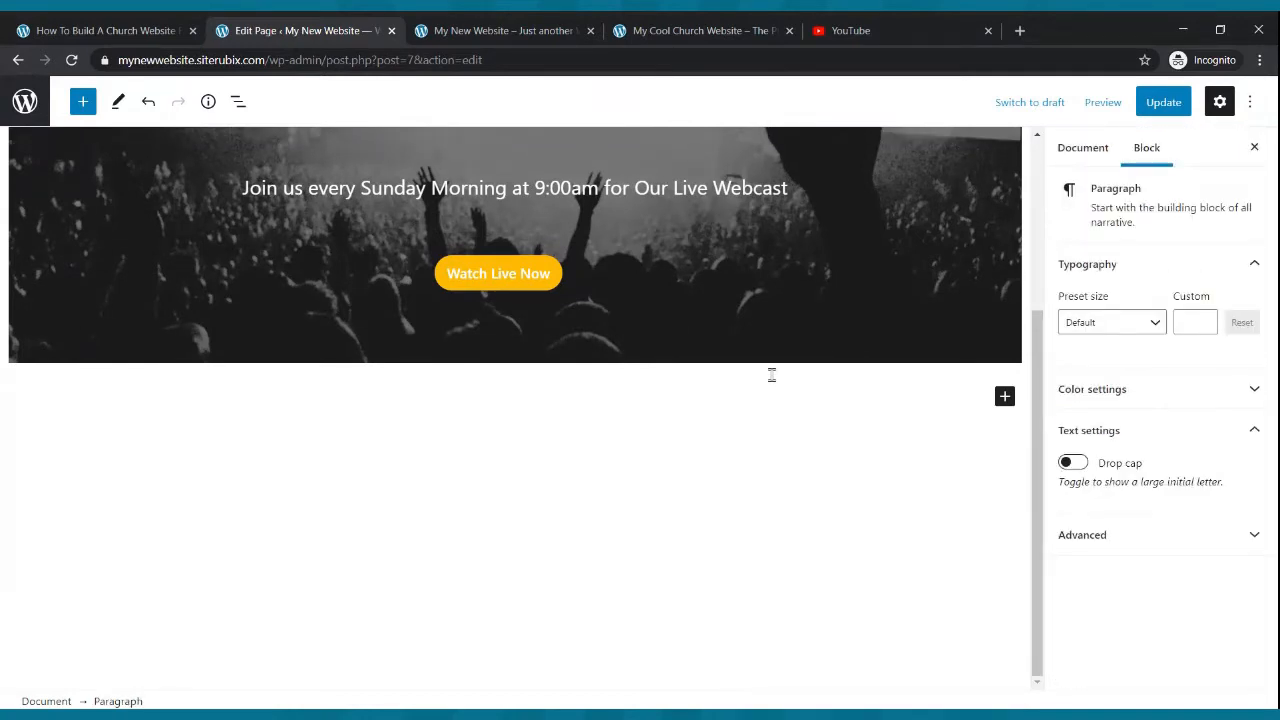
type("Welcome To Our Church We")
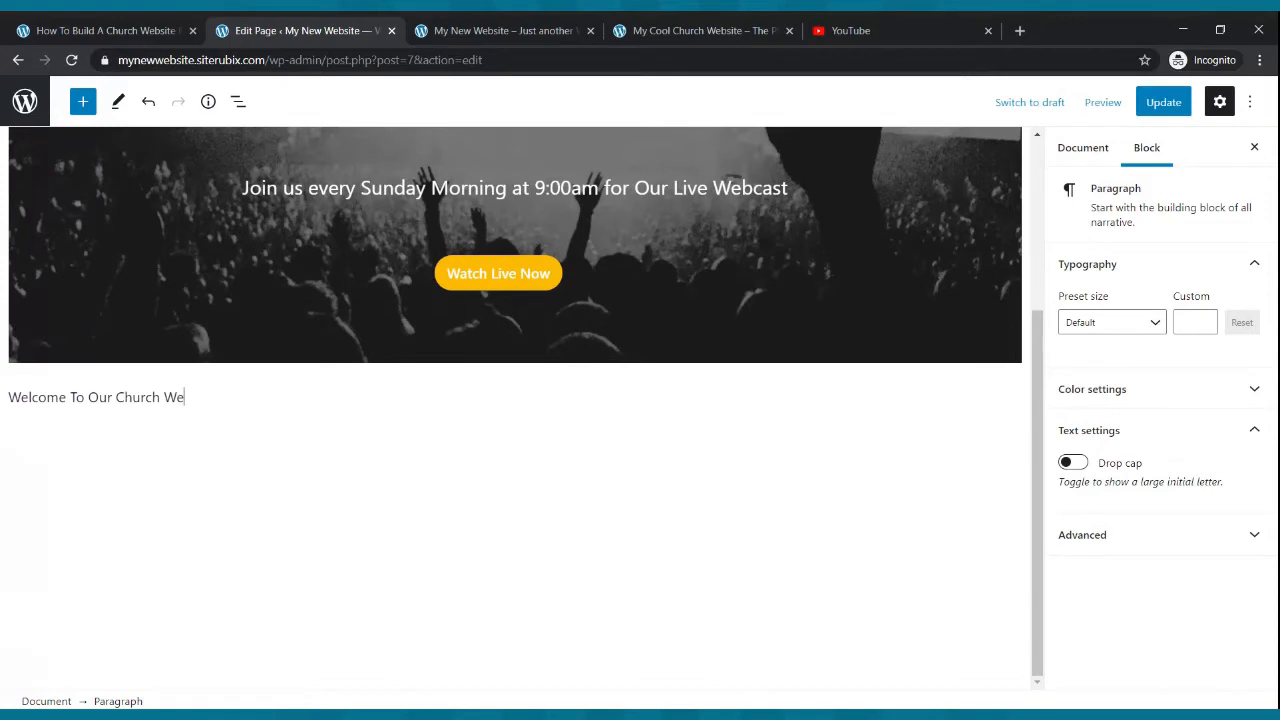
type("ite")
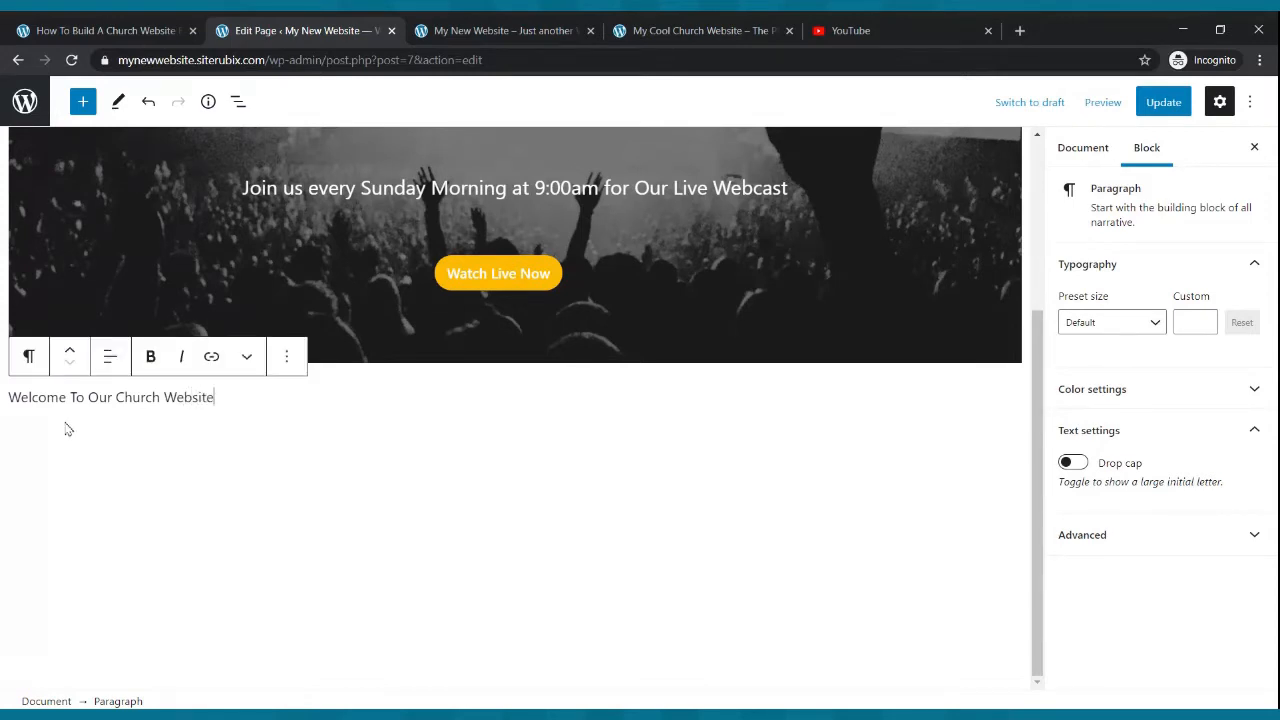
- Bold the welcome text and center-align it
left_click_drag(218, 396, 8, 397)
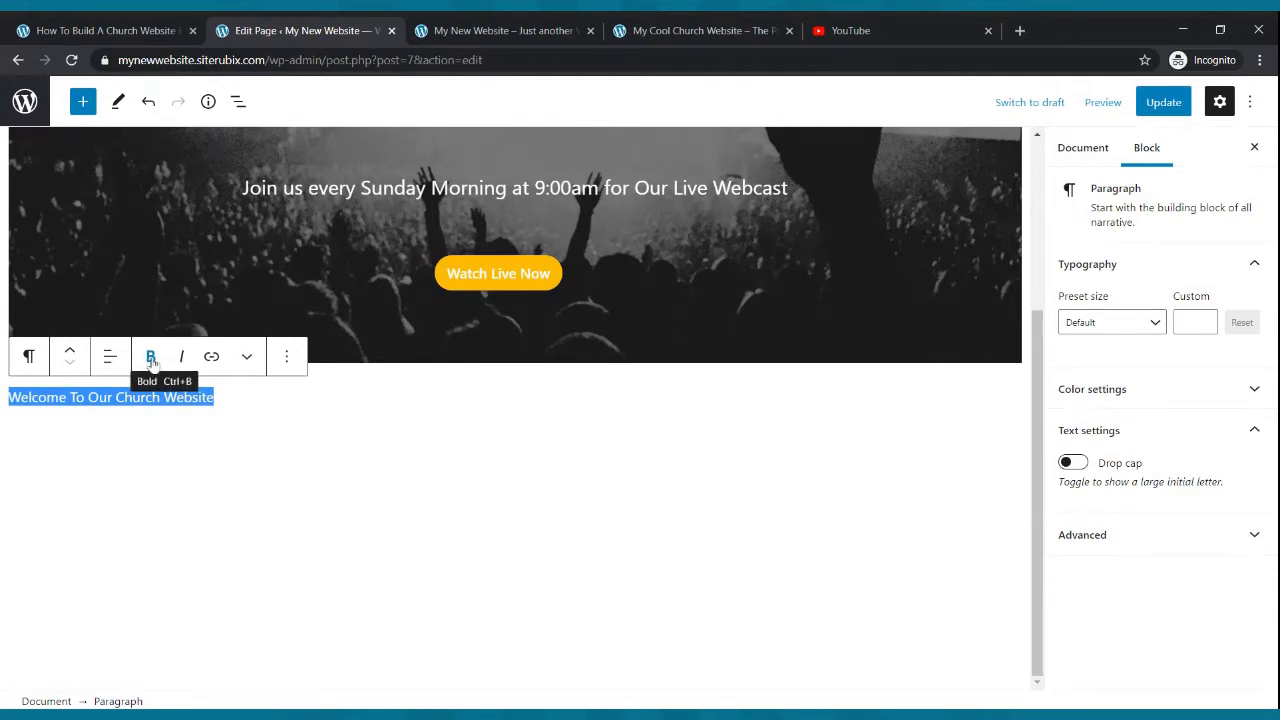
left_click(150, 356)
left_click(111, 357)
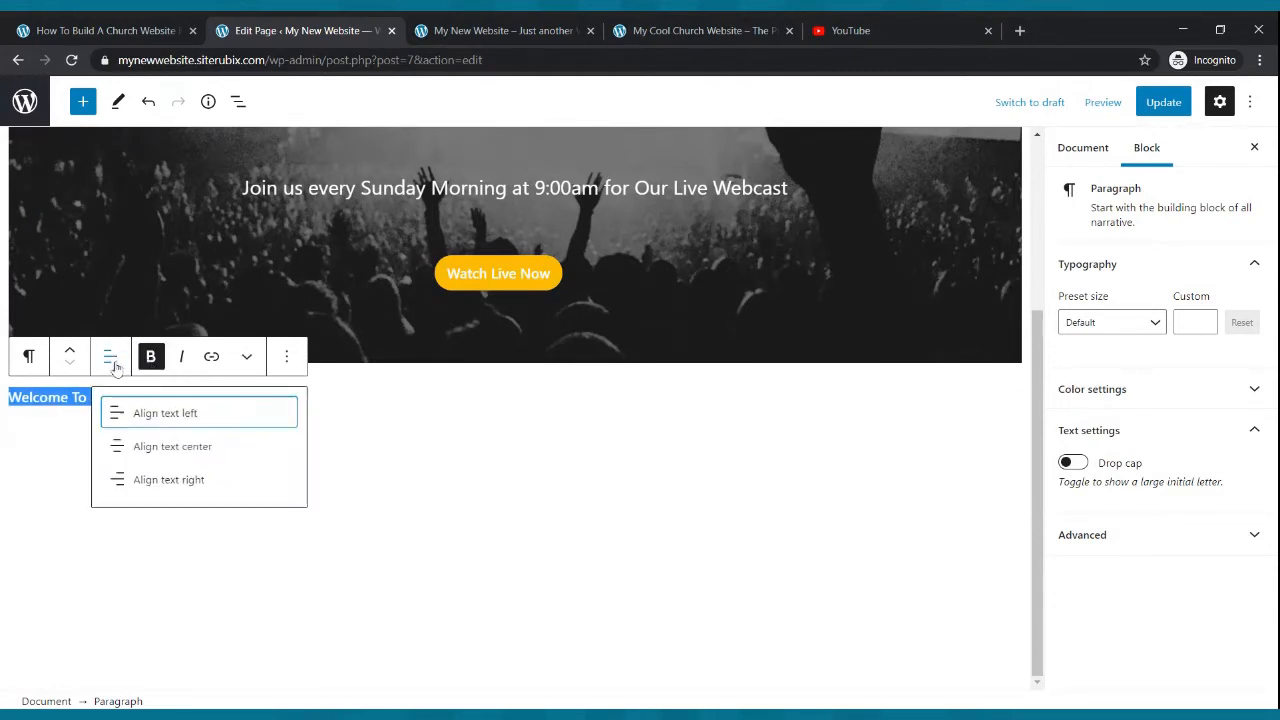
left_click(140, 446)
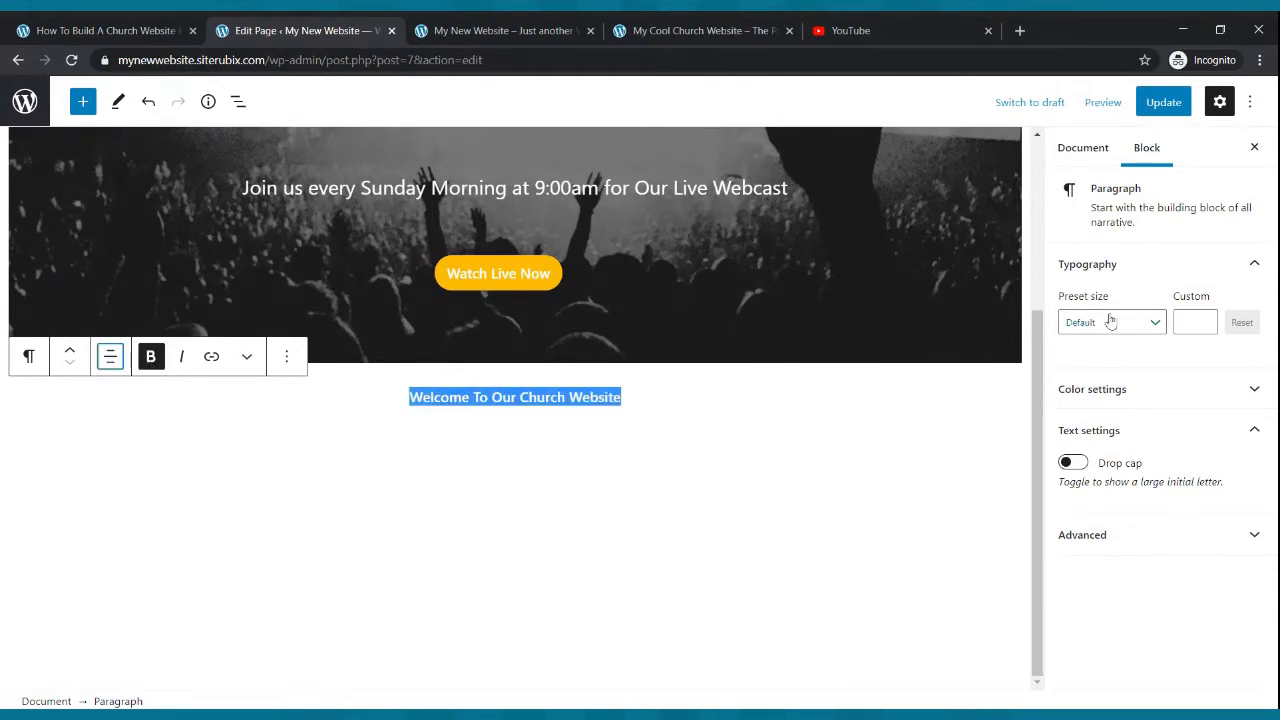
- Set the welcome text's preset size to Large and update the page
left_click(1156, 324)
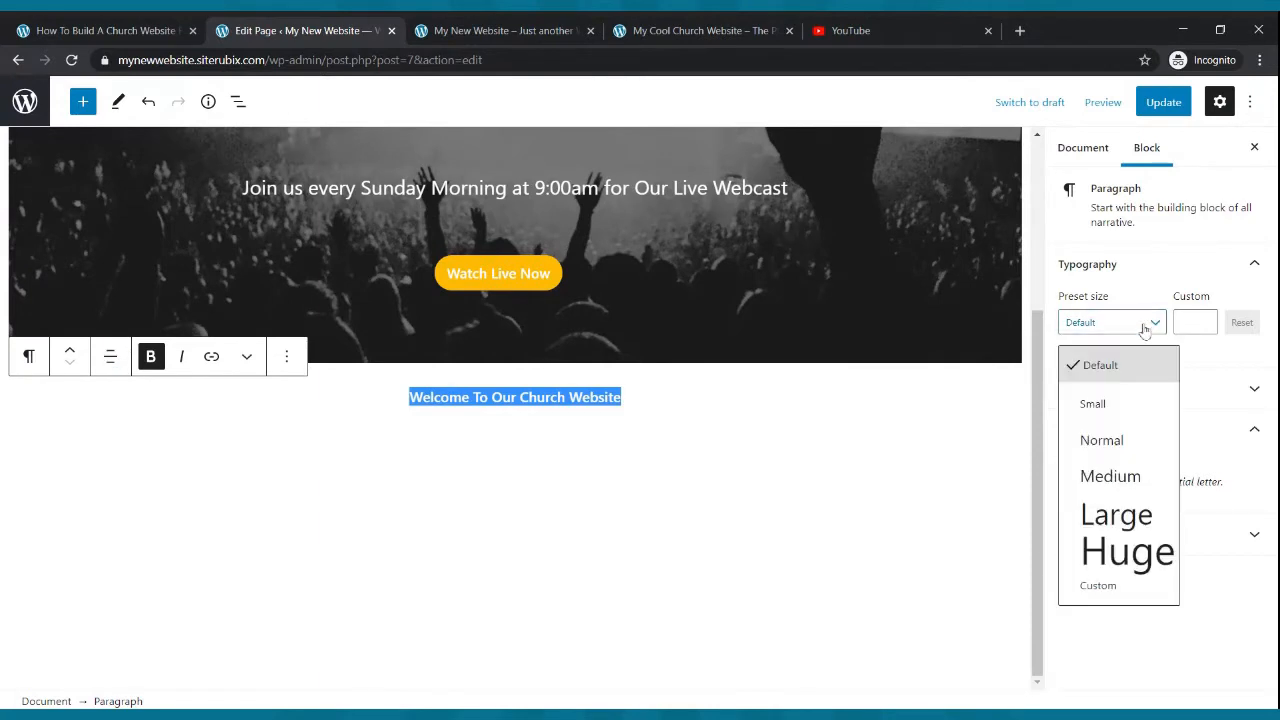
left_click(1122, 512)
left_click(775, 448)
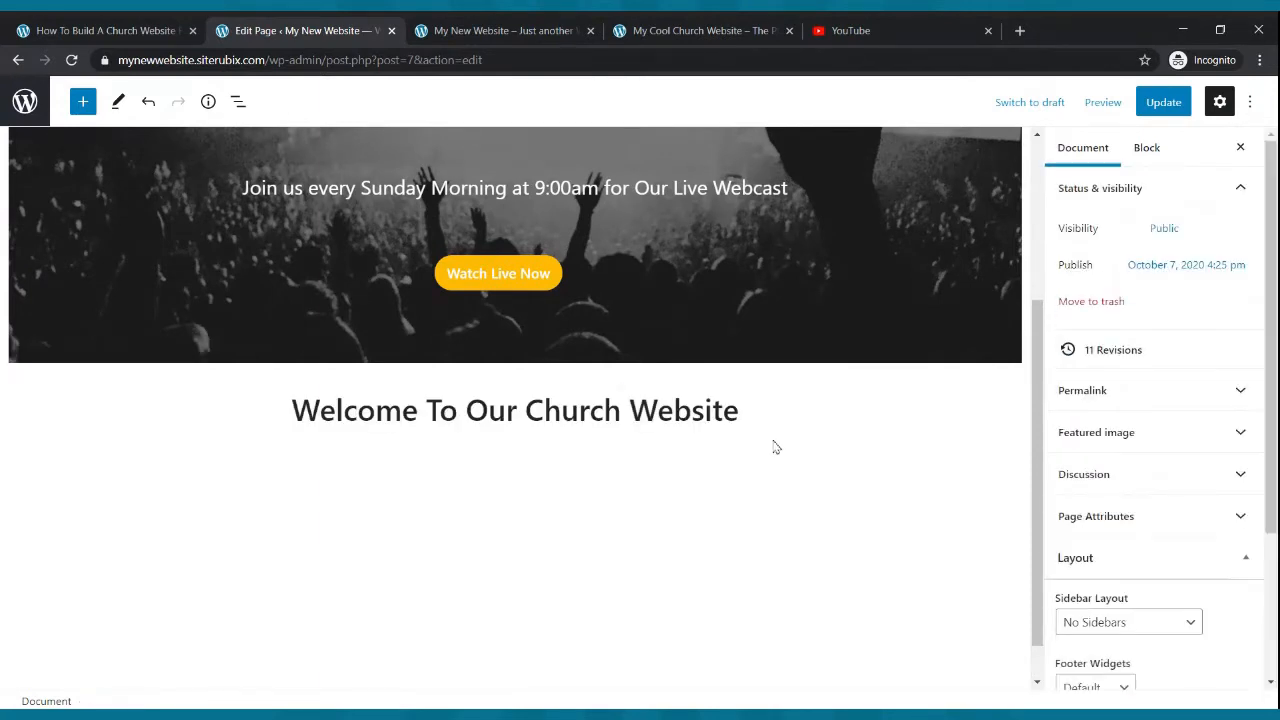
left_click(1163, 104)
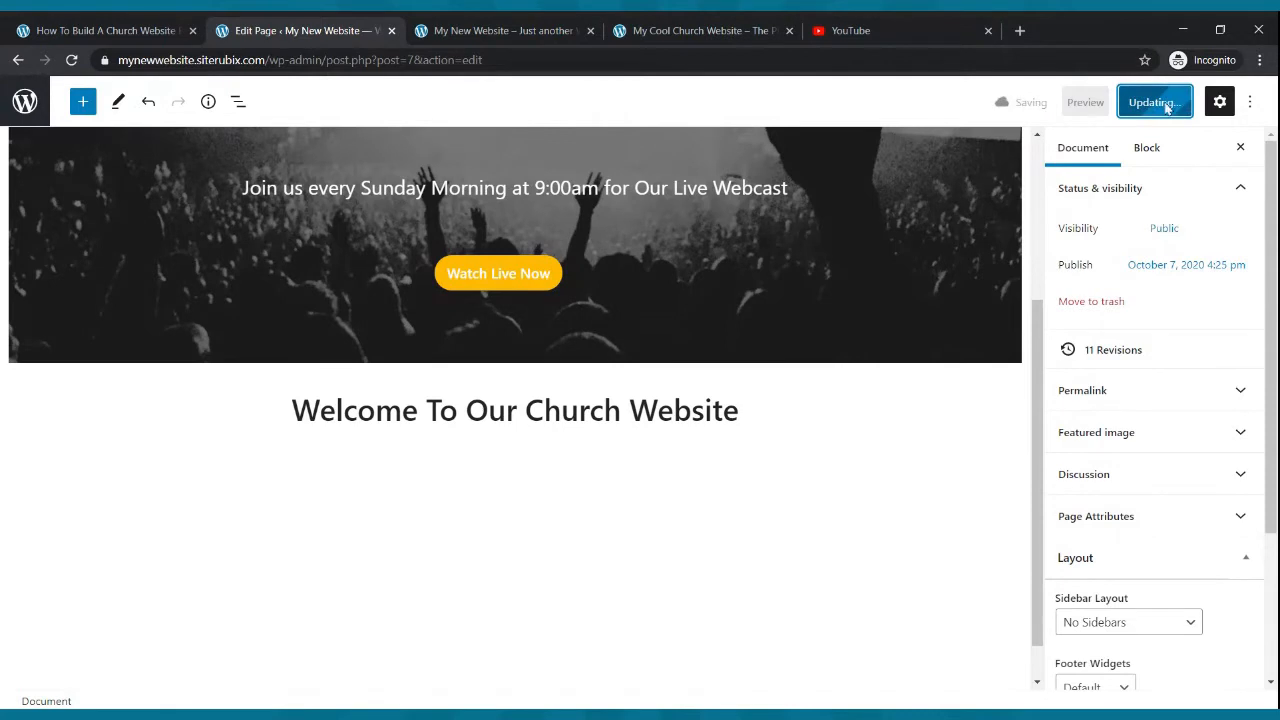
- Add a paragraph below the welcome text containing "The Church That Is On Fire For God" copied from the example site
left_click(784, 413)
key("Return")
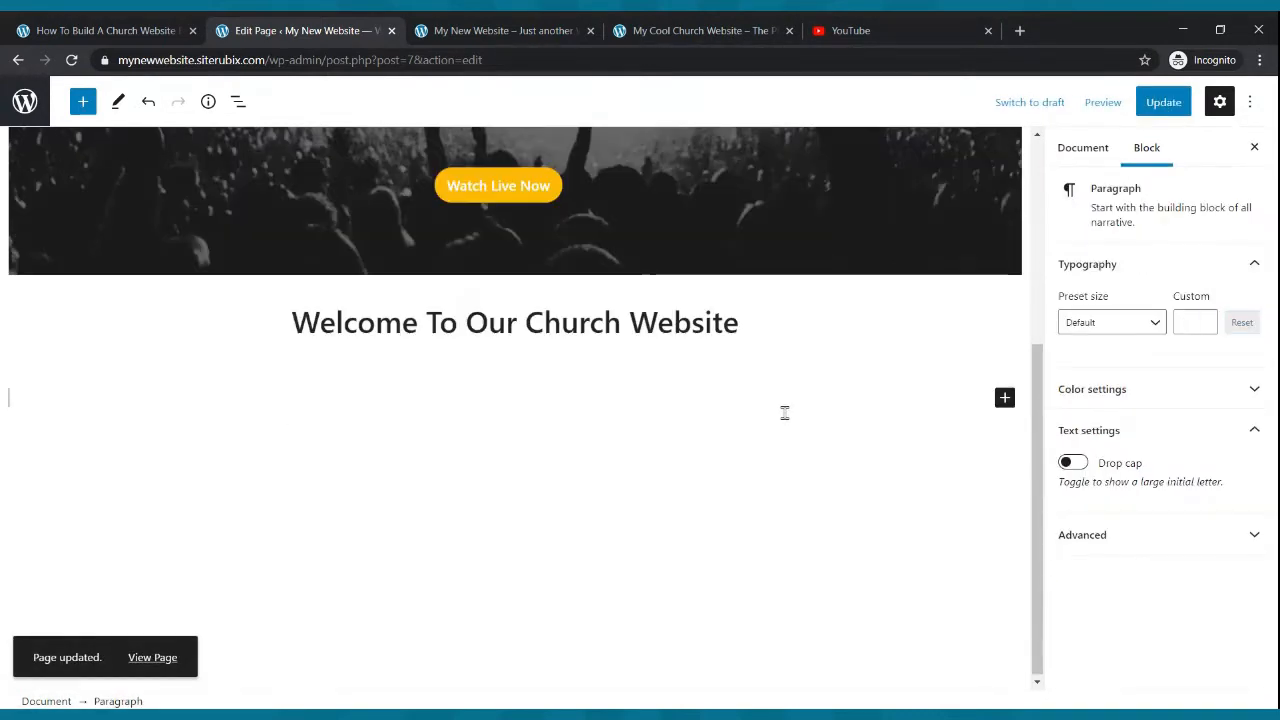
left_click(750, 316)
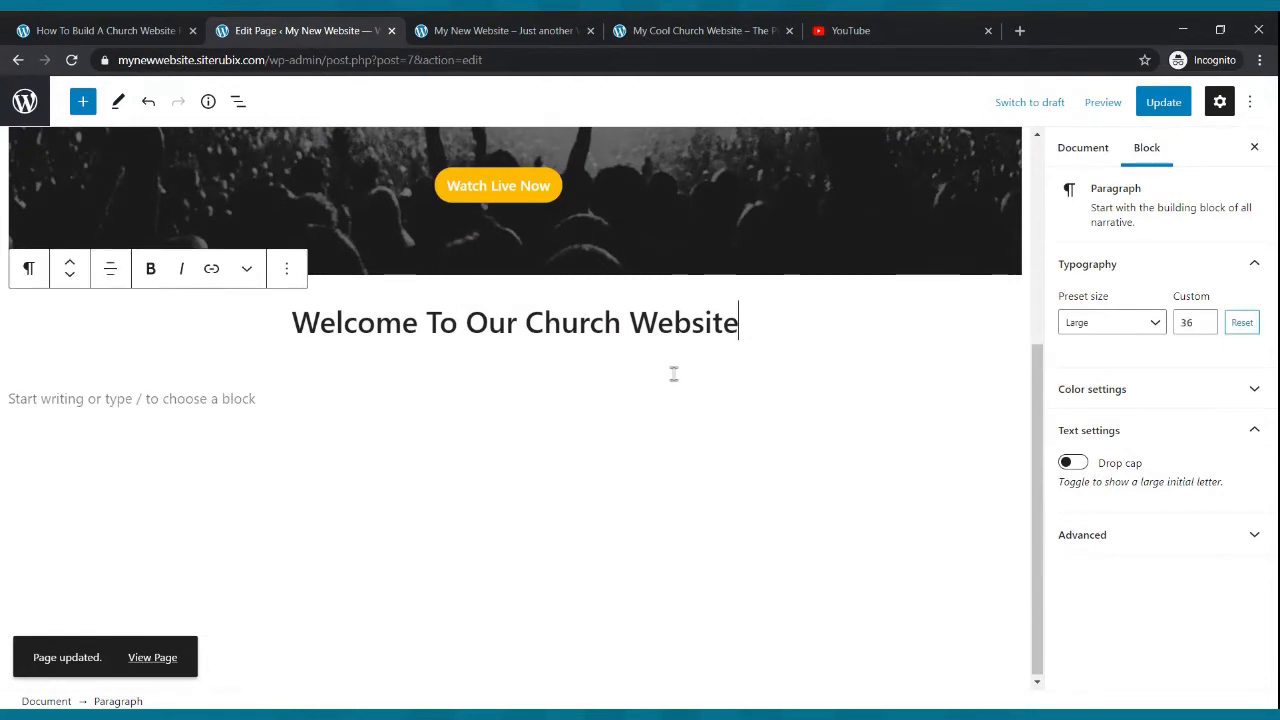
left_click(302, 386)
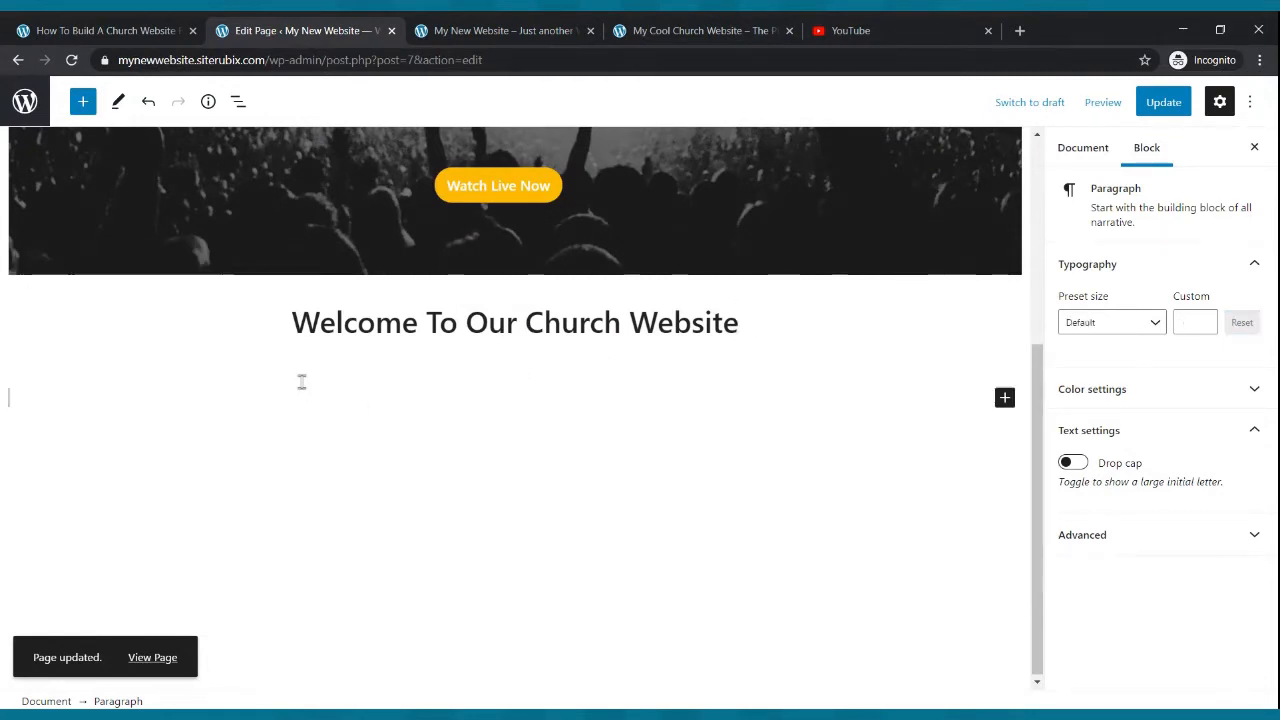
left_click(660, 24)
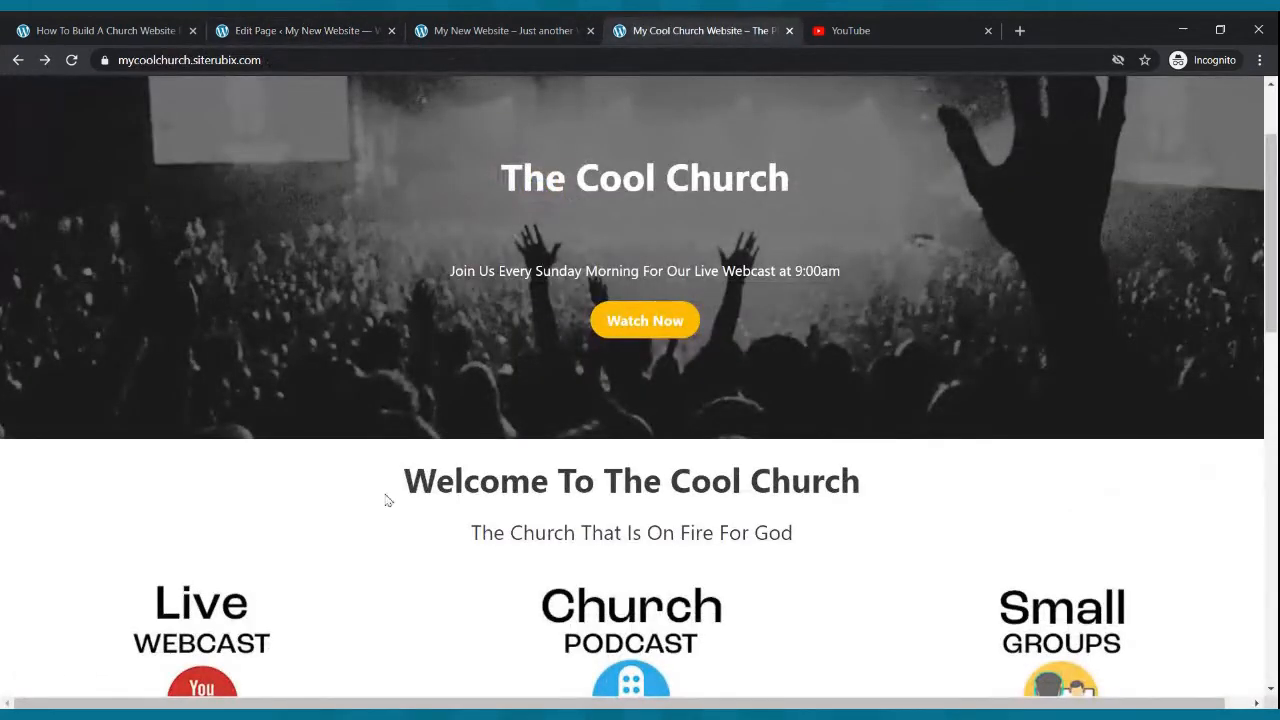
left_click_drag(477, 527, 807, 536)
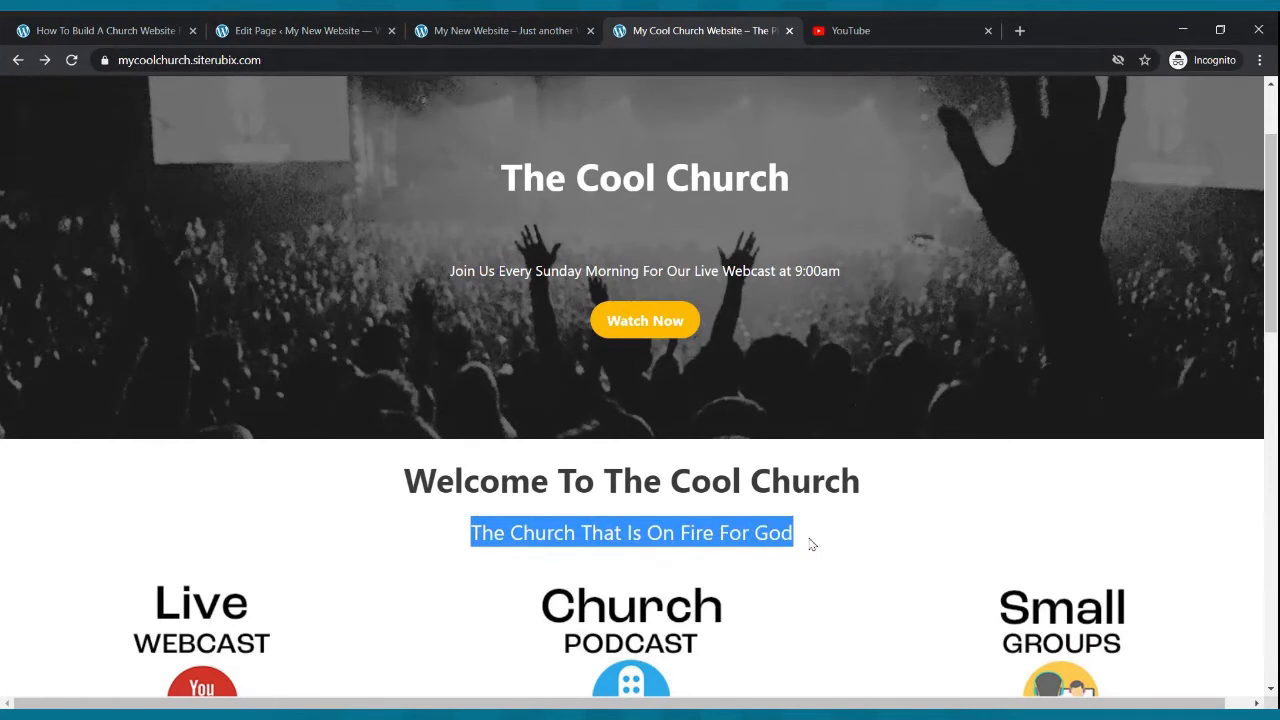
left_click(329, 28)
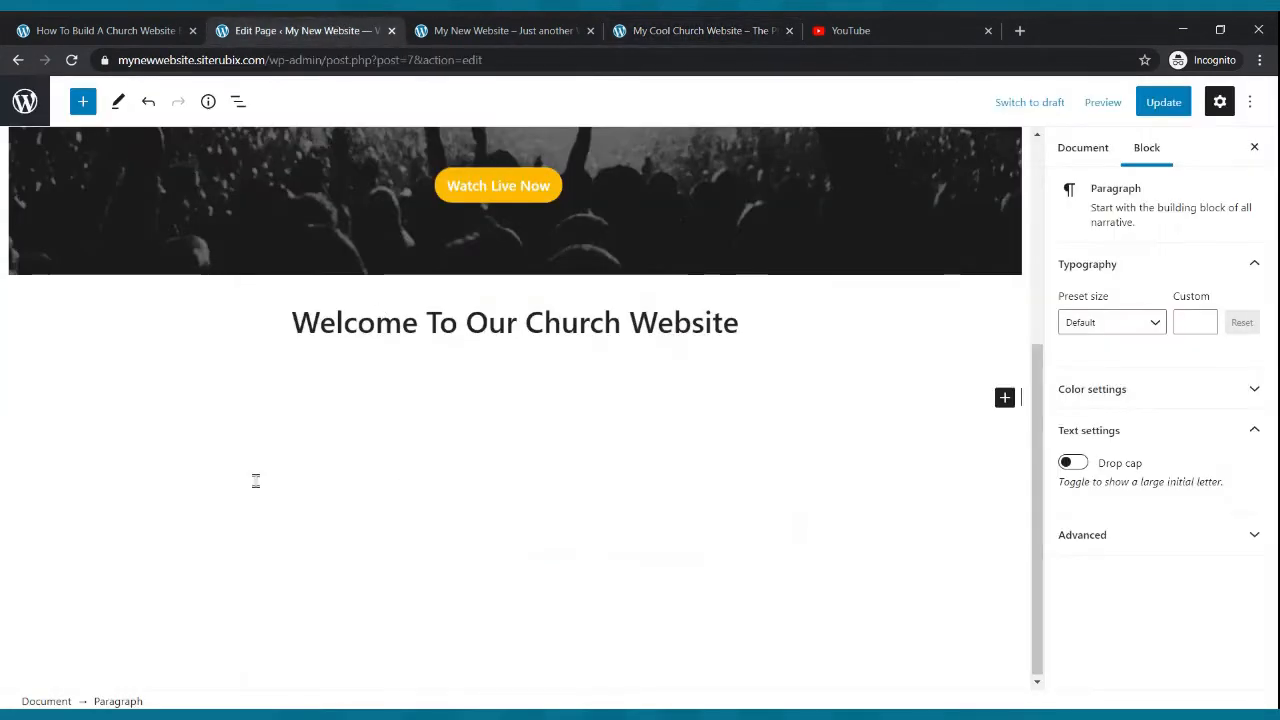
left_click(123, 364)
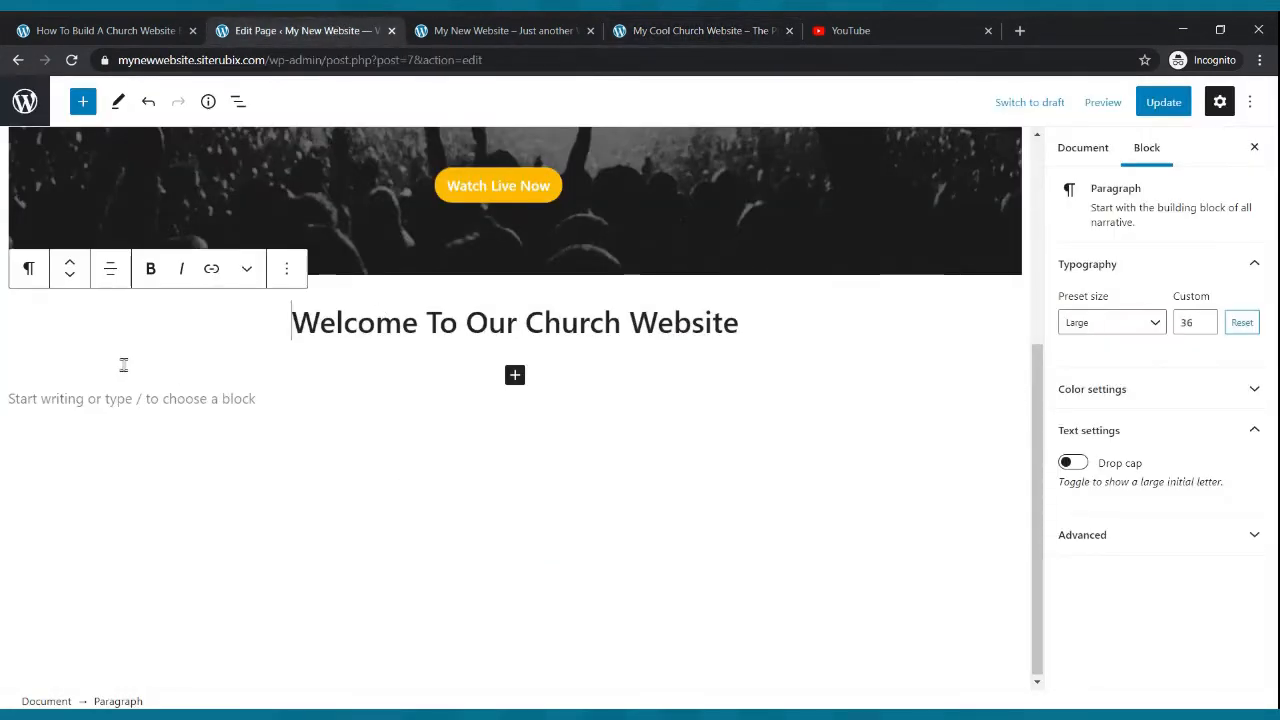
left_click(121, 386)
key("ctrl+c")
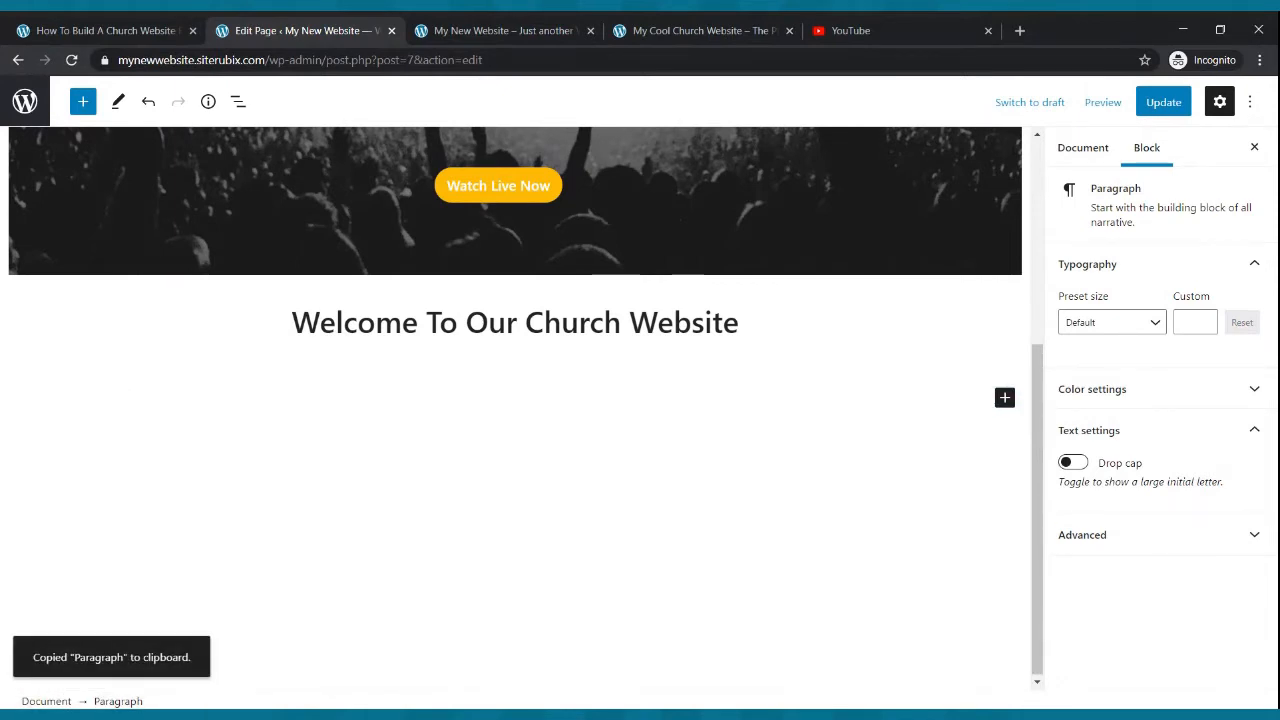
left_click(690, 30)
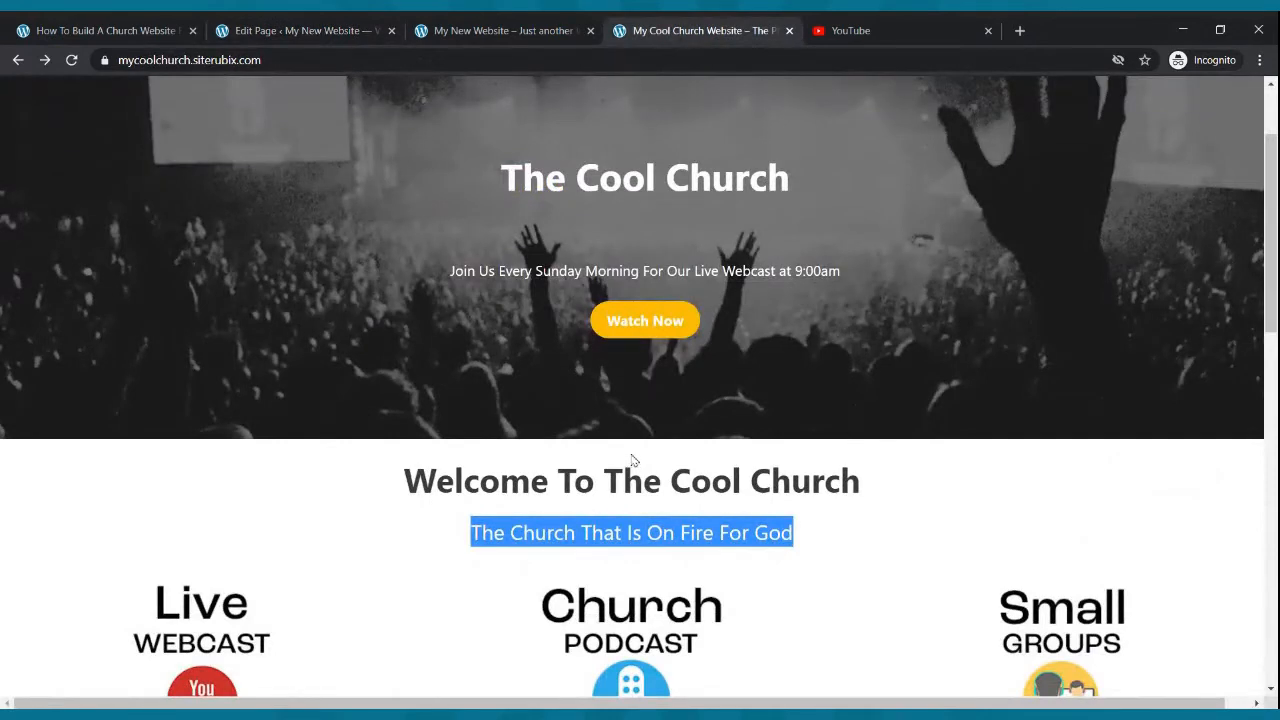
left_click(343, 28)
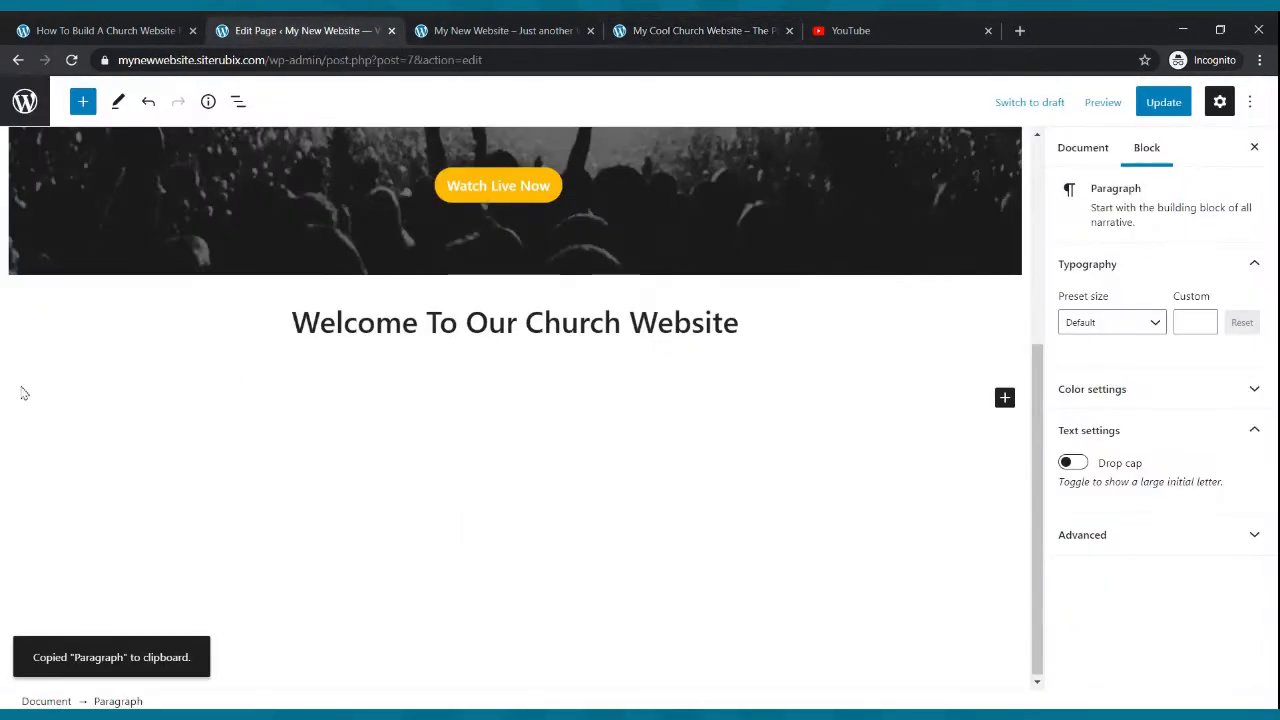
key("ctrl+v")
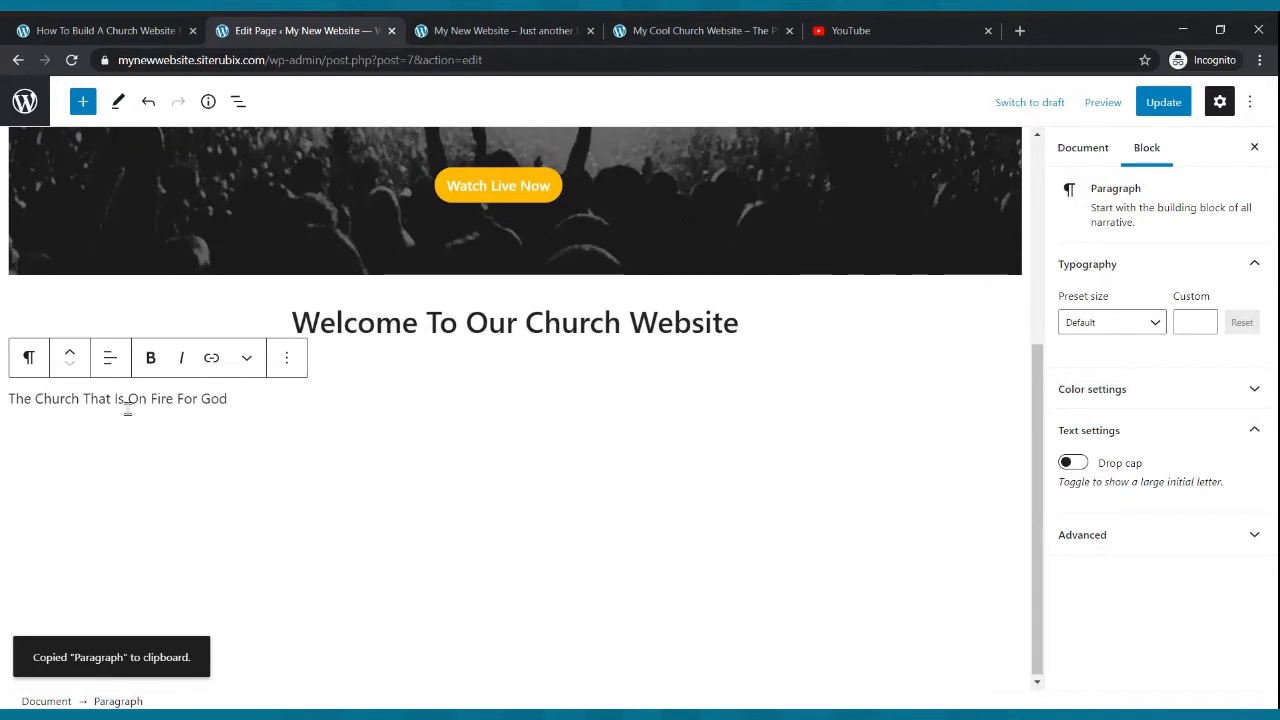
- Center-align the "The Church That Is On Fire For God" paragraph
left_click_drag(229, 398, 5, 405)
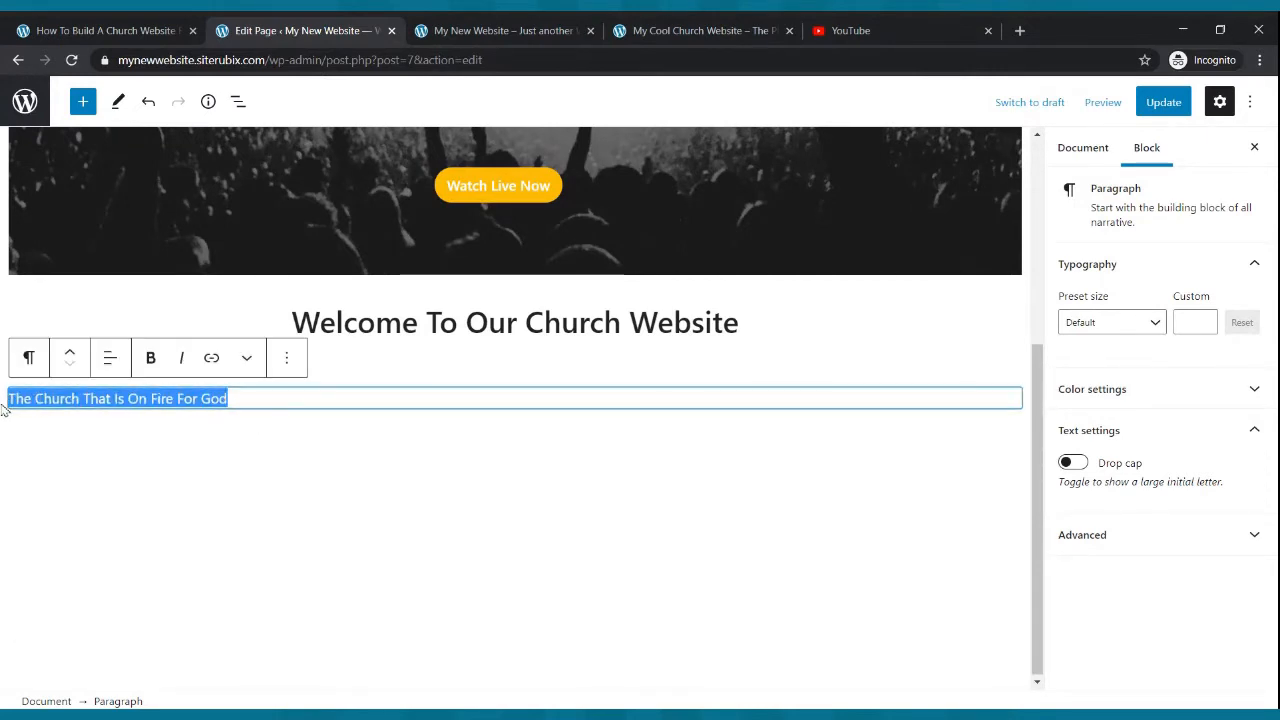
left_click(115, 366)
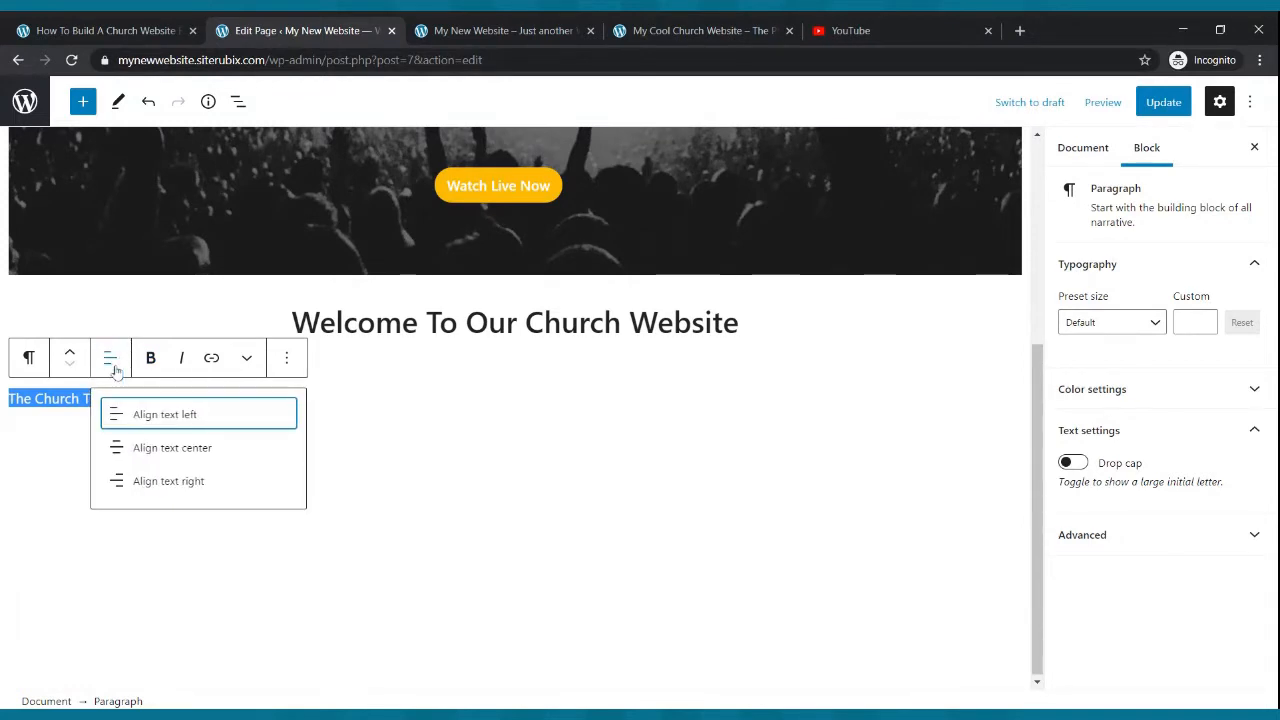
left_click(117, 452)
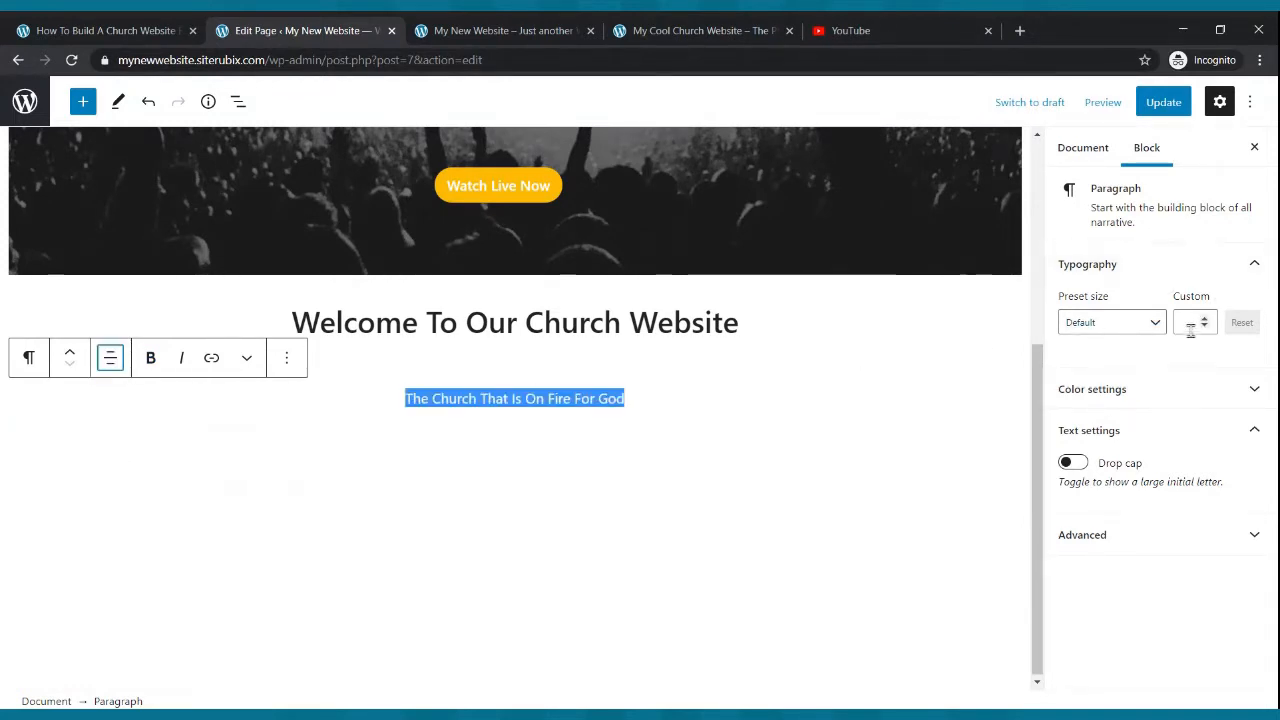
- Set the tagline's font size to a custom 28 and update the page
left_click(1158, 328)
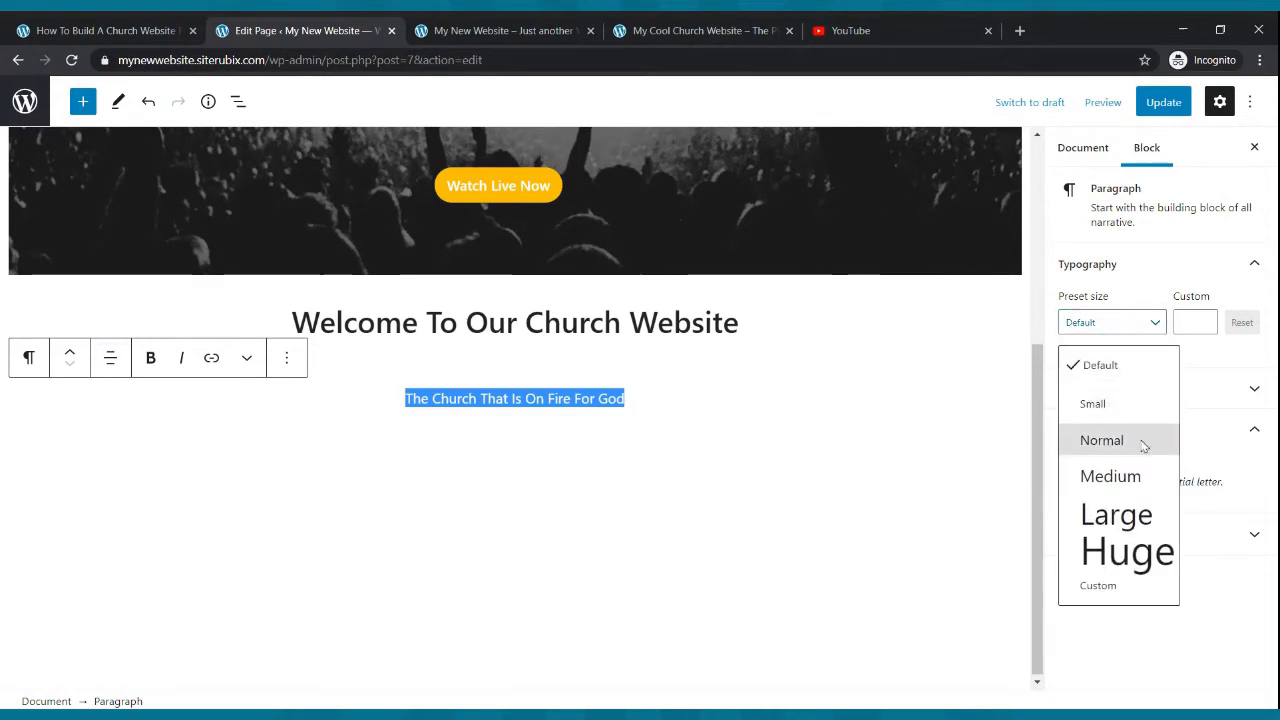
left_click(1143, 476)
left_click(1154, 328)
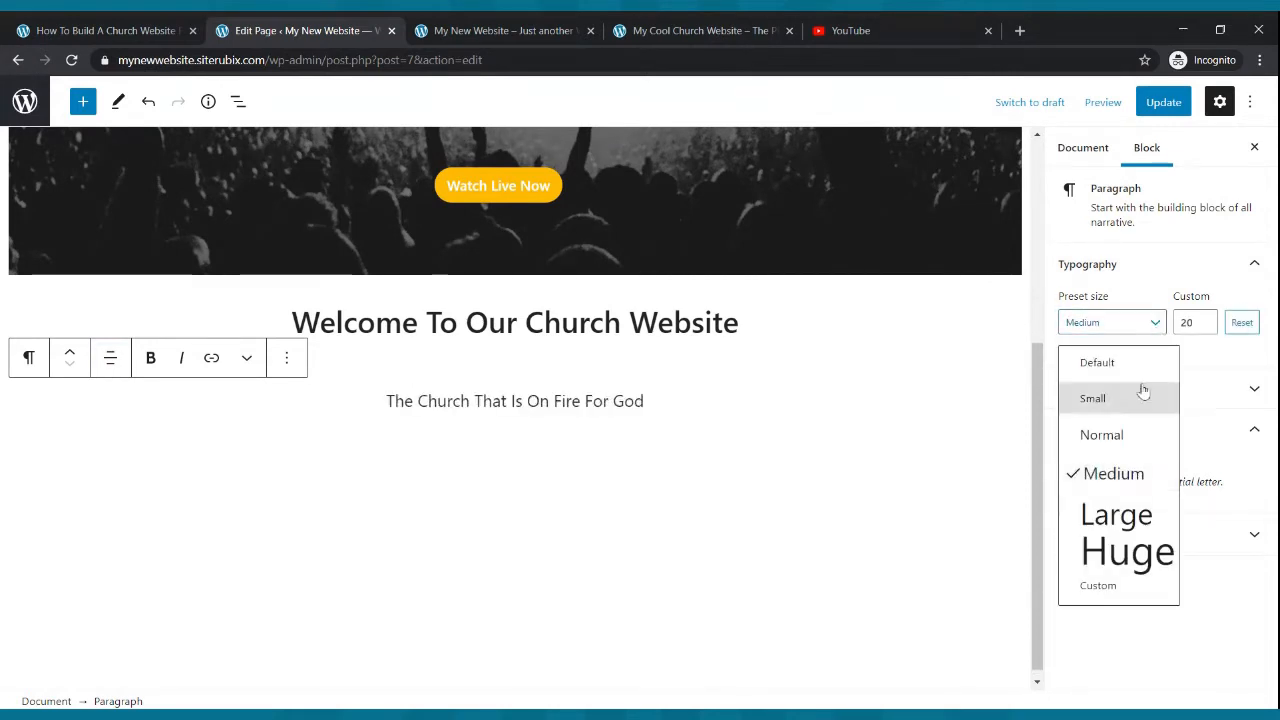
left_click(1086, 516)
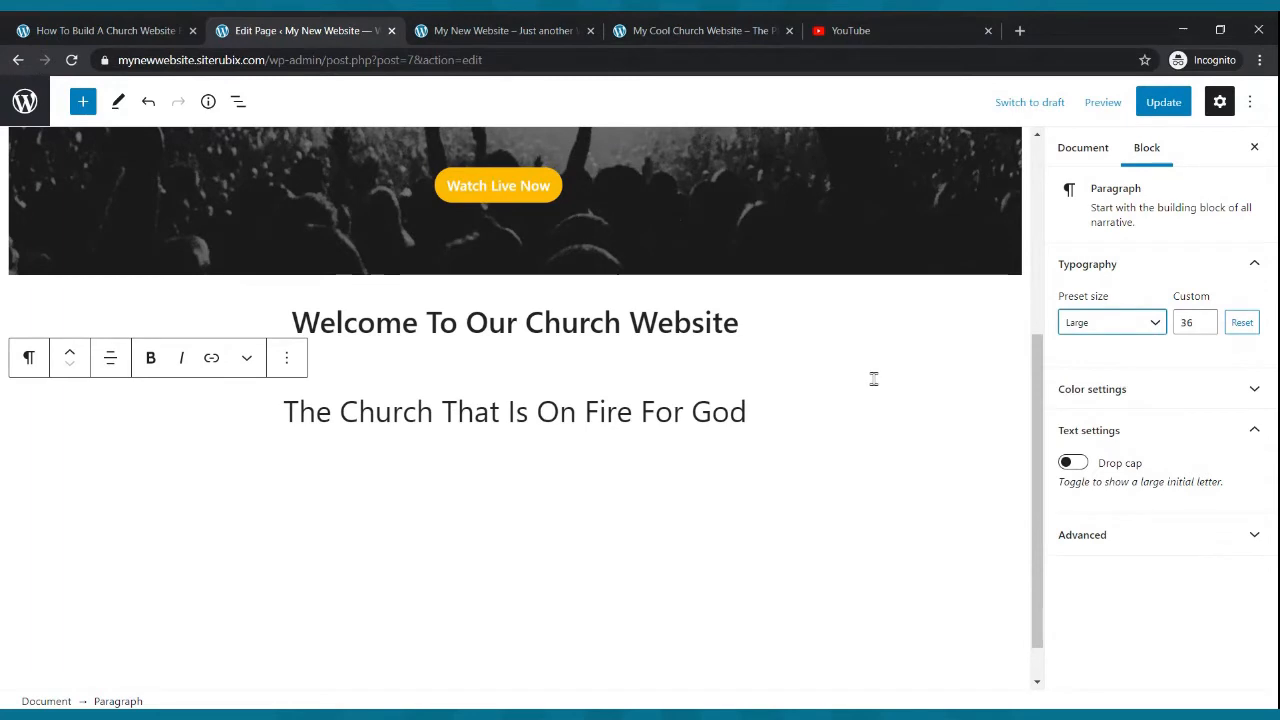
left_click(1208, 329)
left_click(1208, 329)
left_click(1208, 329)
left_click(1208, 329)
left_click(1208, 329)
left_click(1208, 329)
left_click(1208, 329)
left_click(1208, 329)
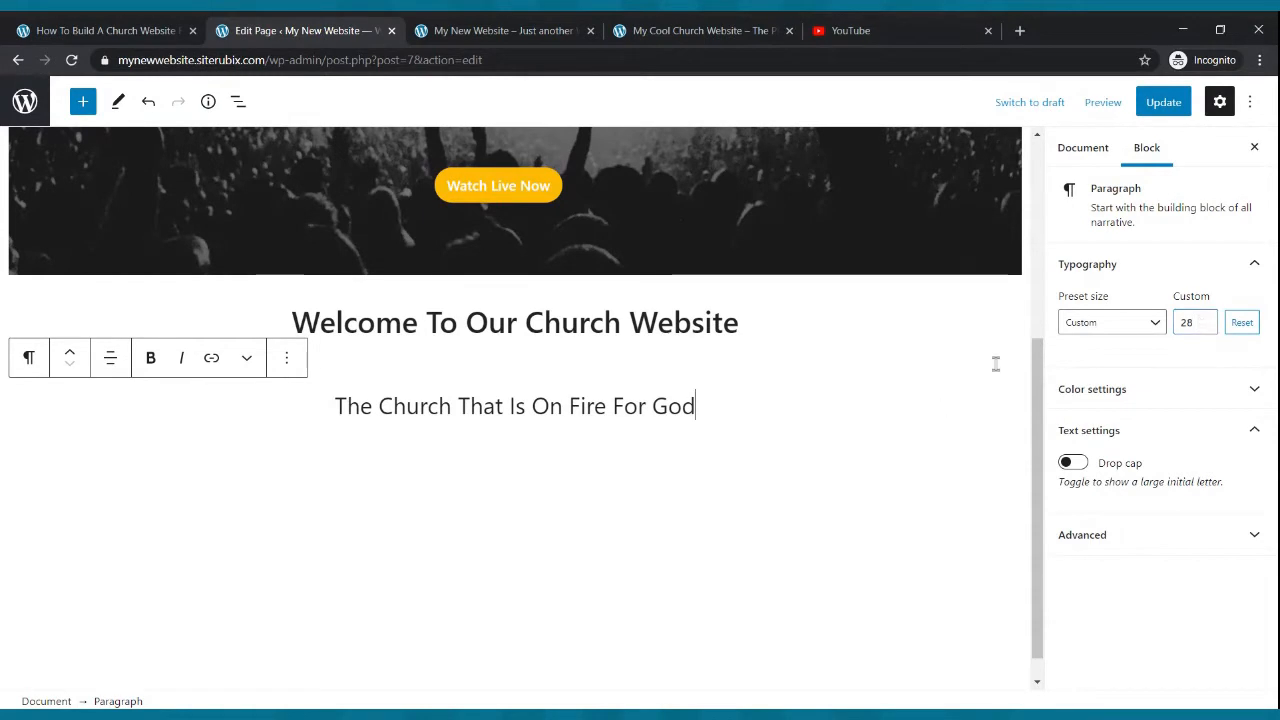
left_click(1160, 105)
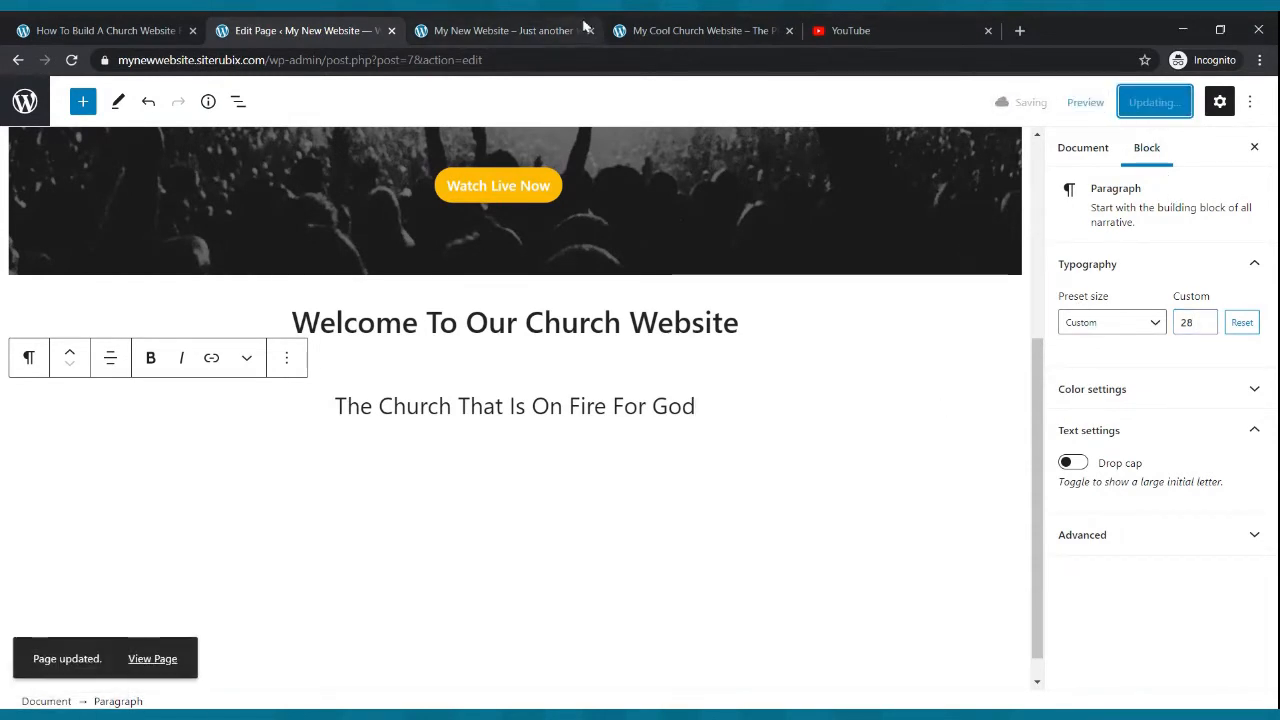
- Compare the live home page's welcome section with the example church site's
left_click(520, 30)
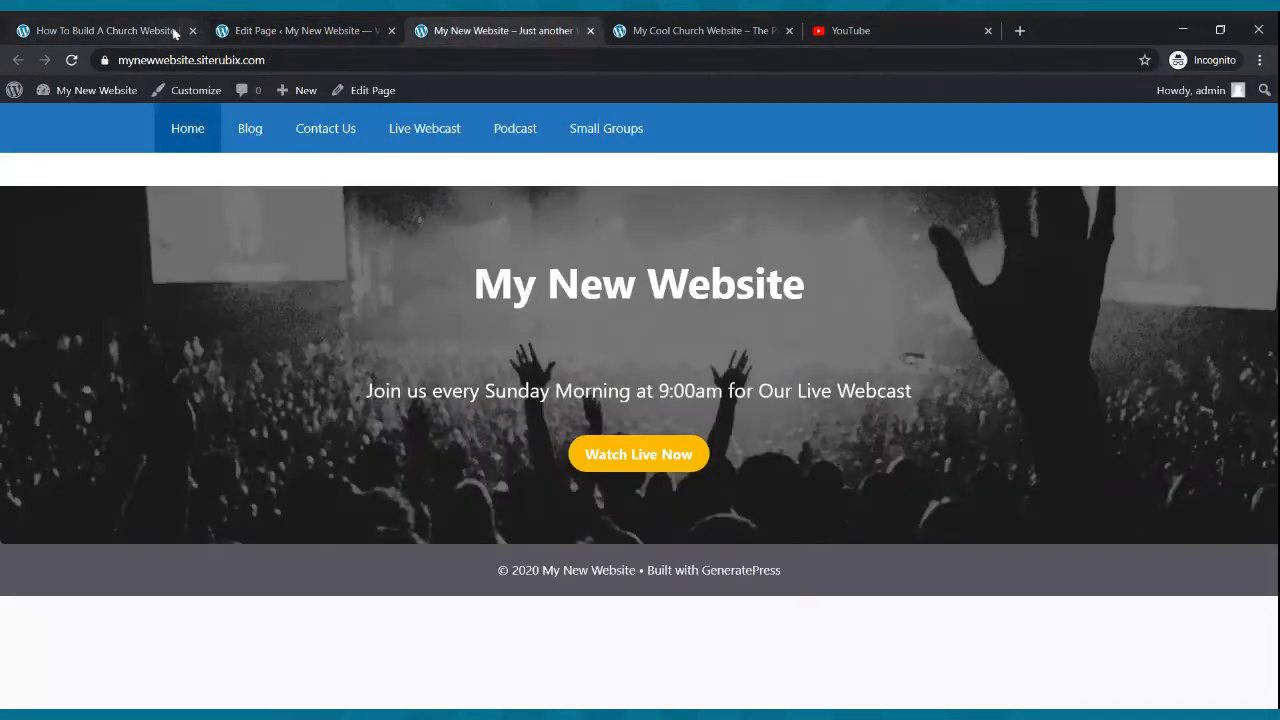
left_click(71, 60)
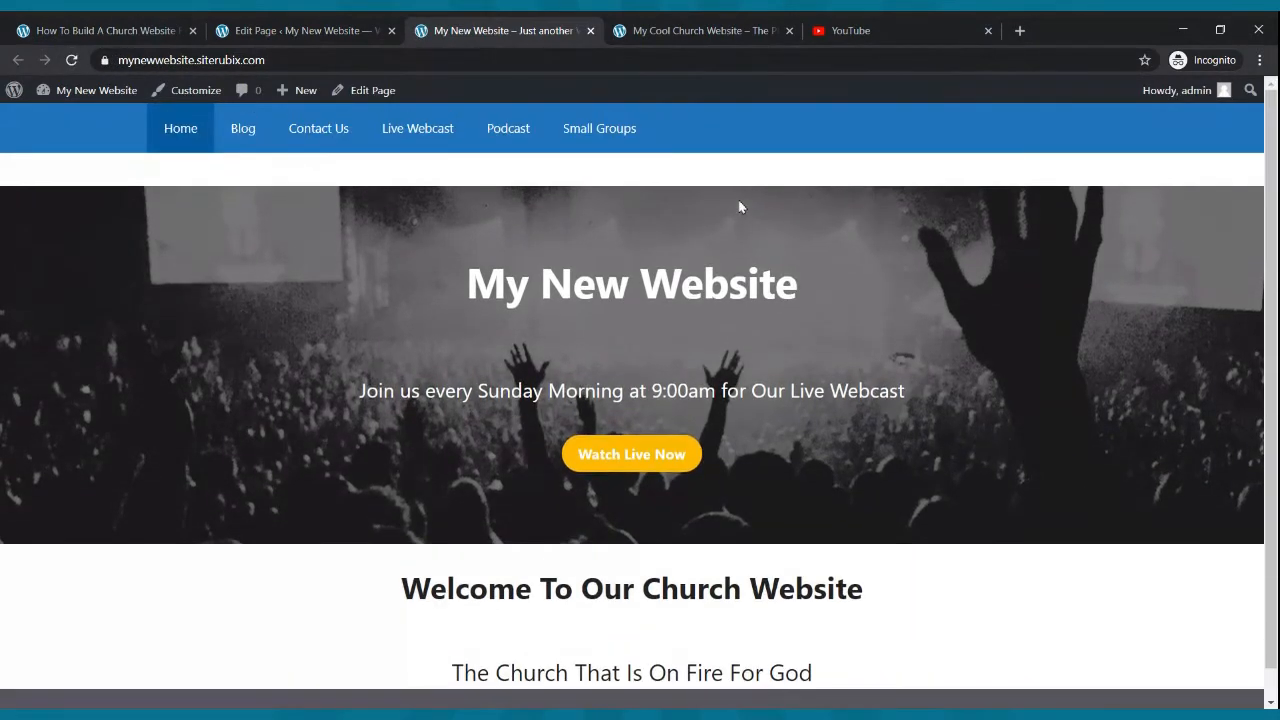
scroll(758, 265, "down", 1)
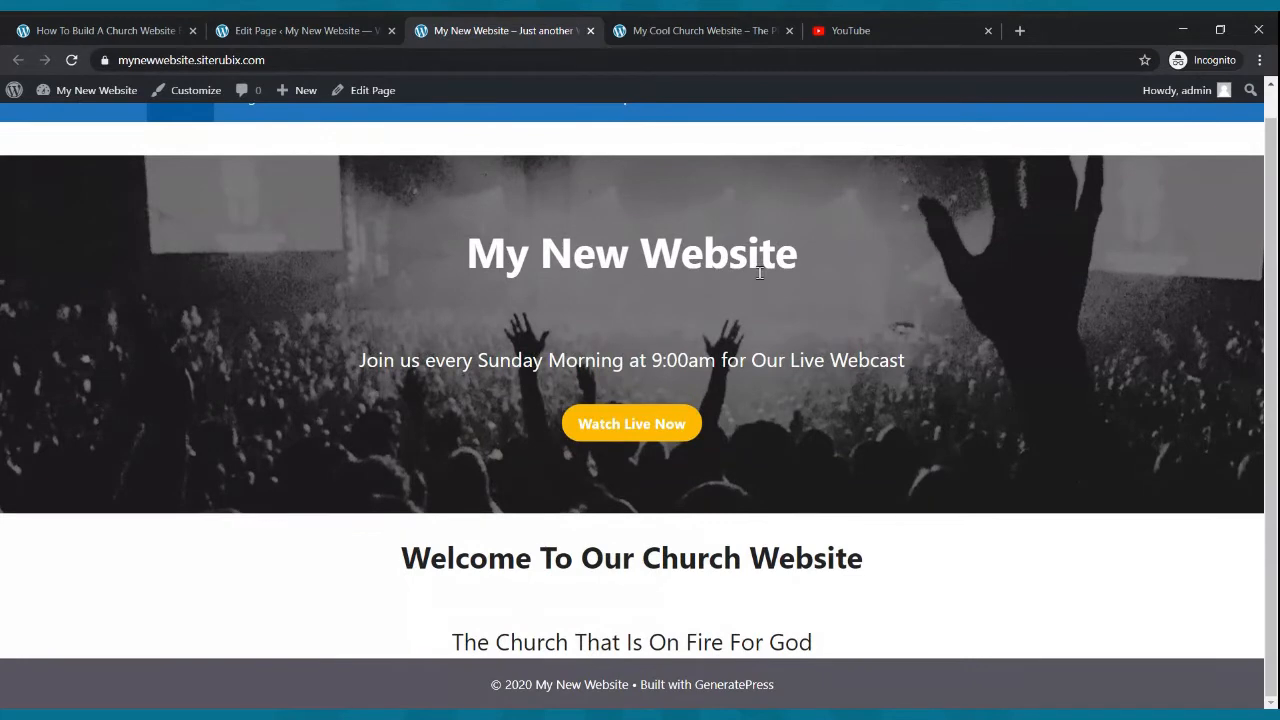
scroll(722, 584, "up", 1)
scroll(722, 587, "down", 1)
left_click(647, 23)
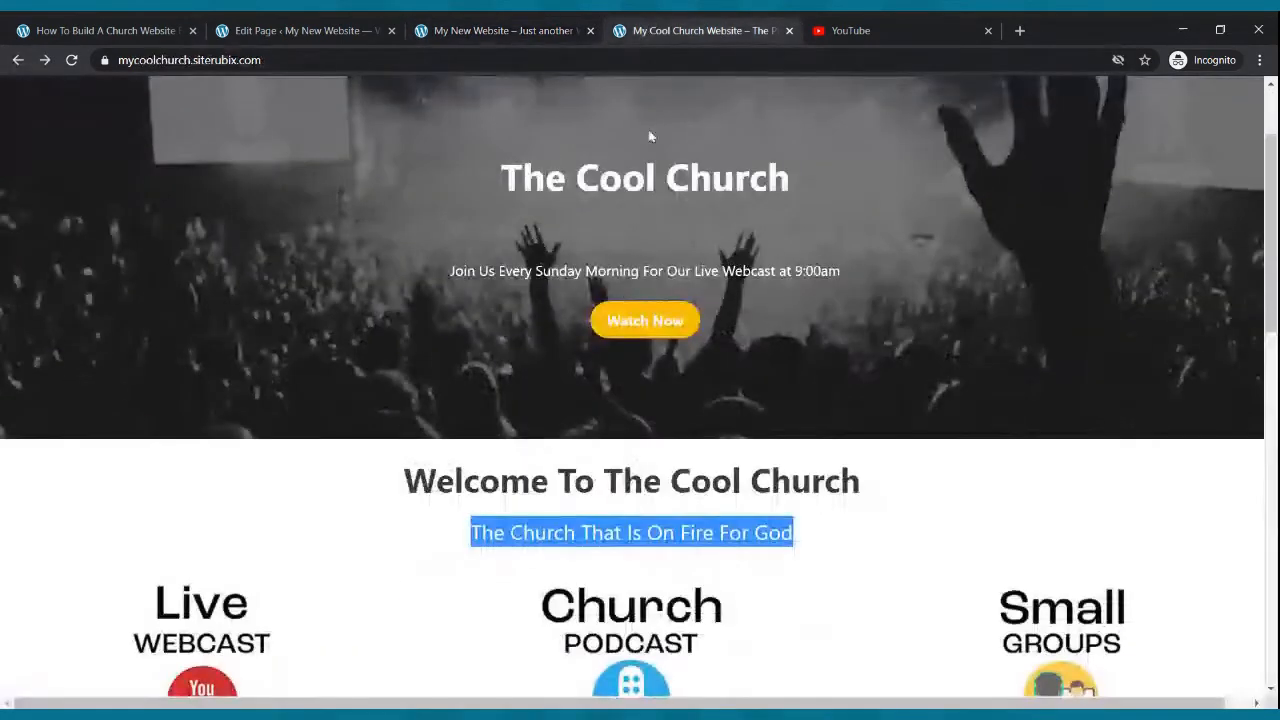
scroll(540, 330, "down", 4)
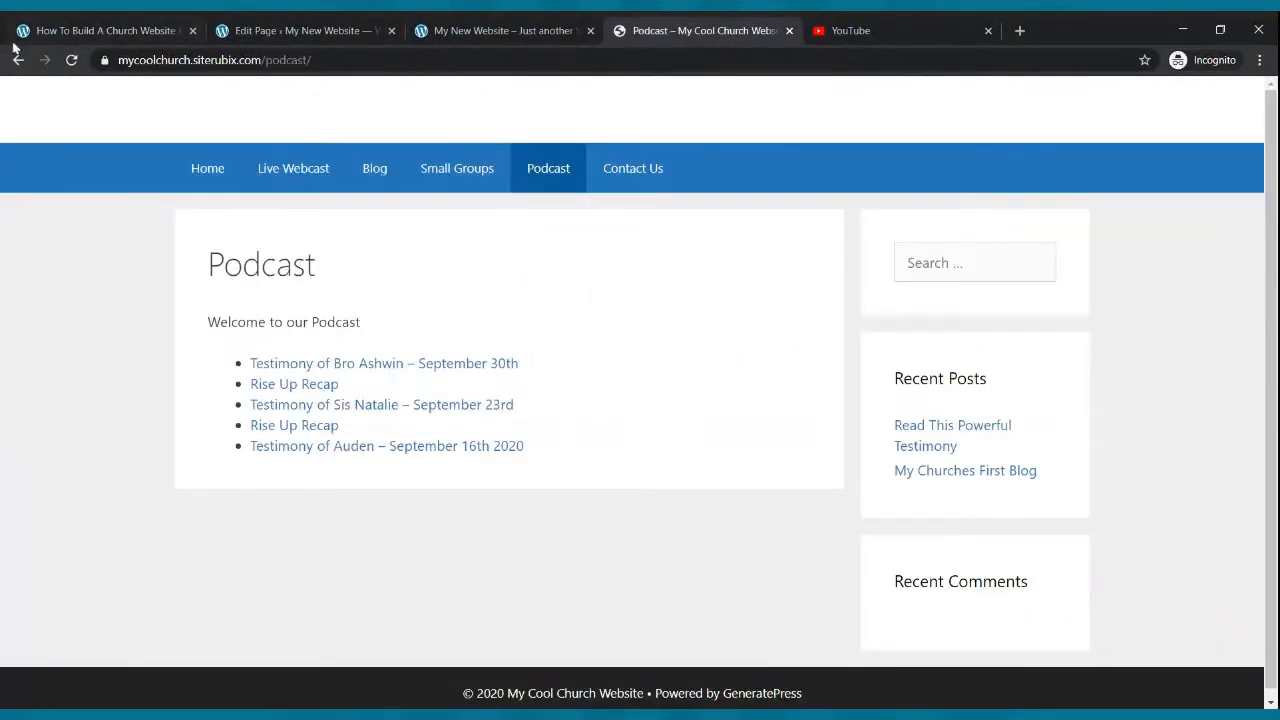
left_click(17, 62)
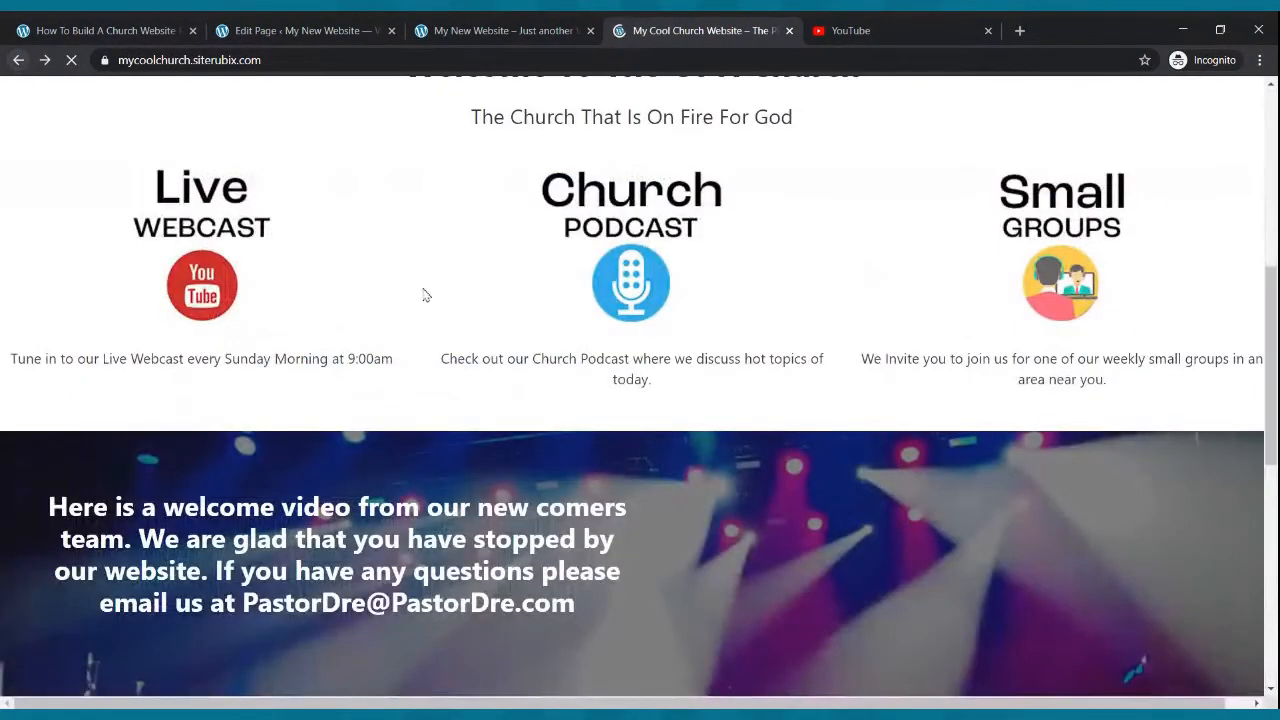
scroll(705, 393, "up", 4)
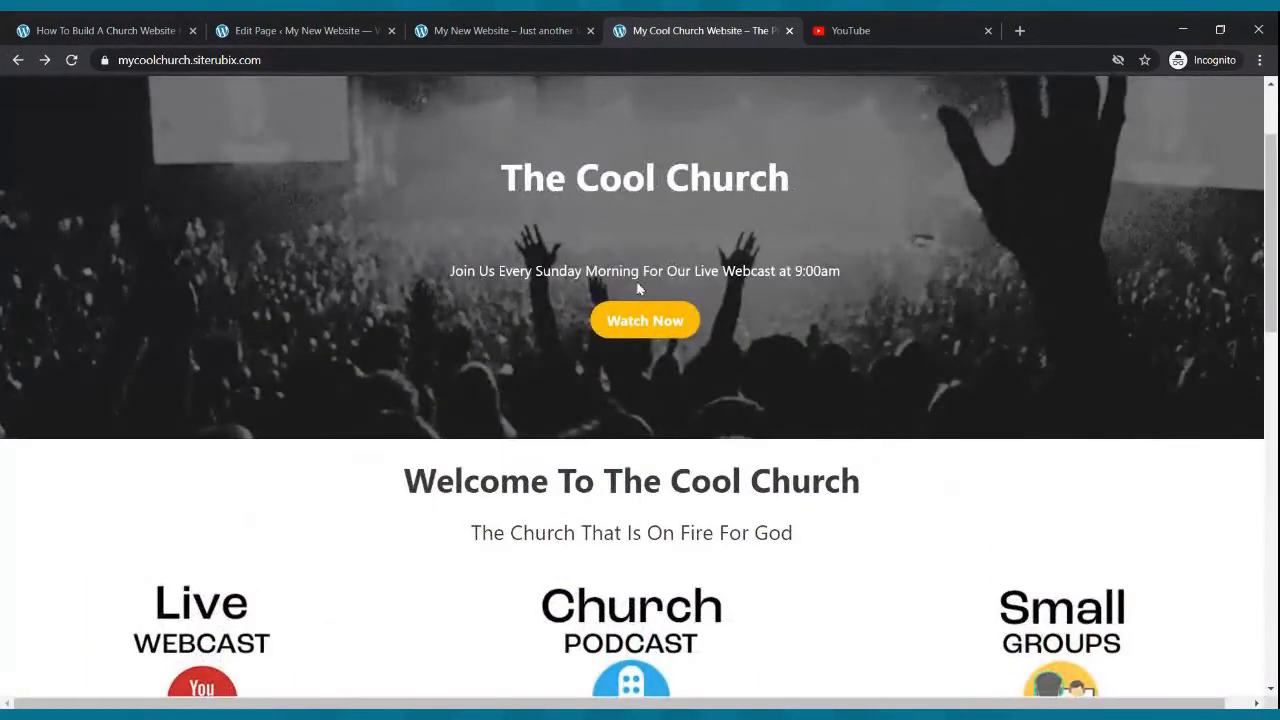
- Insert a Columns block below the tagline using the three equal columns (33/33/33) layout
left_click(352, 29)
left_click(794, 414)
left_click(83, 101)
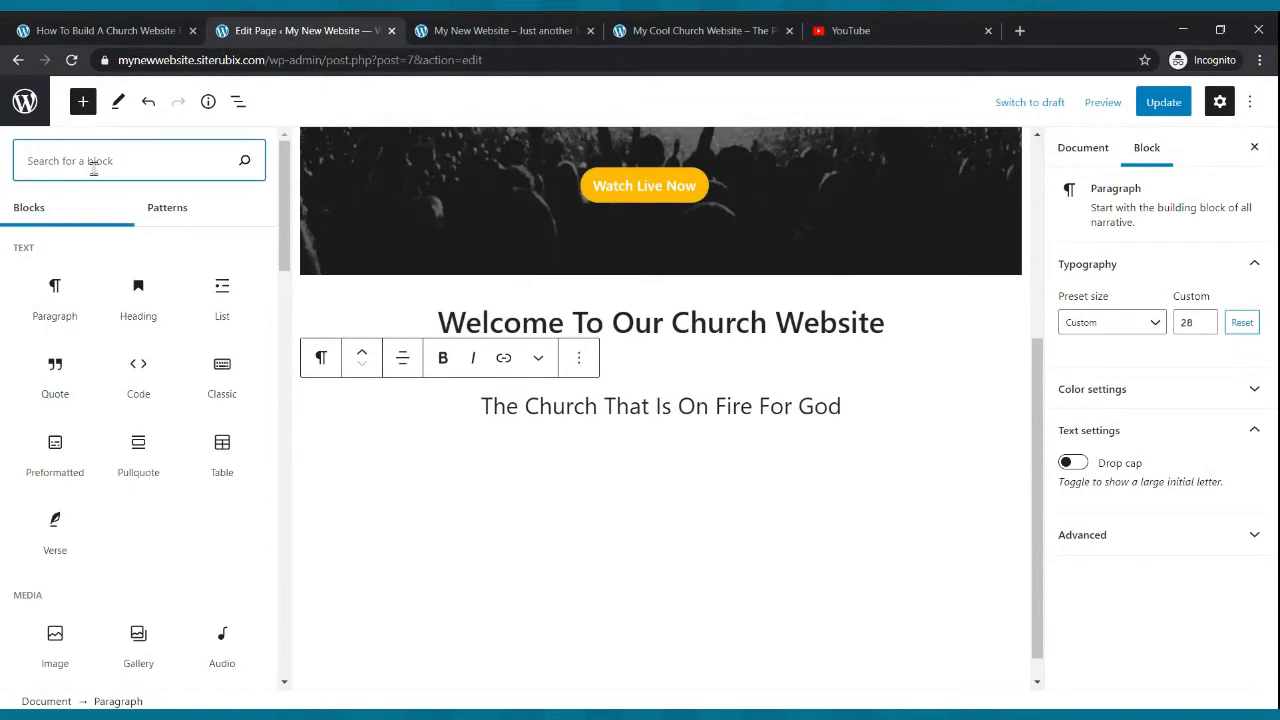
type("image")
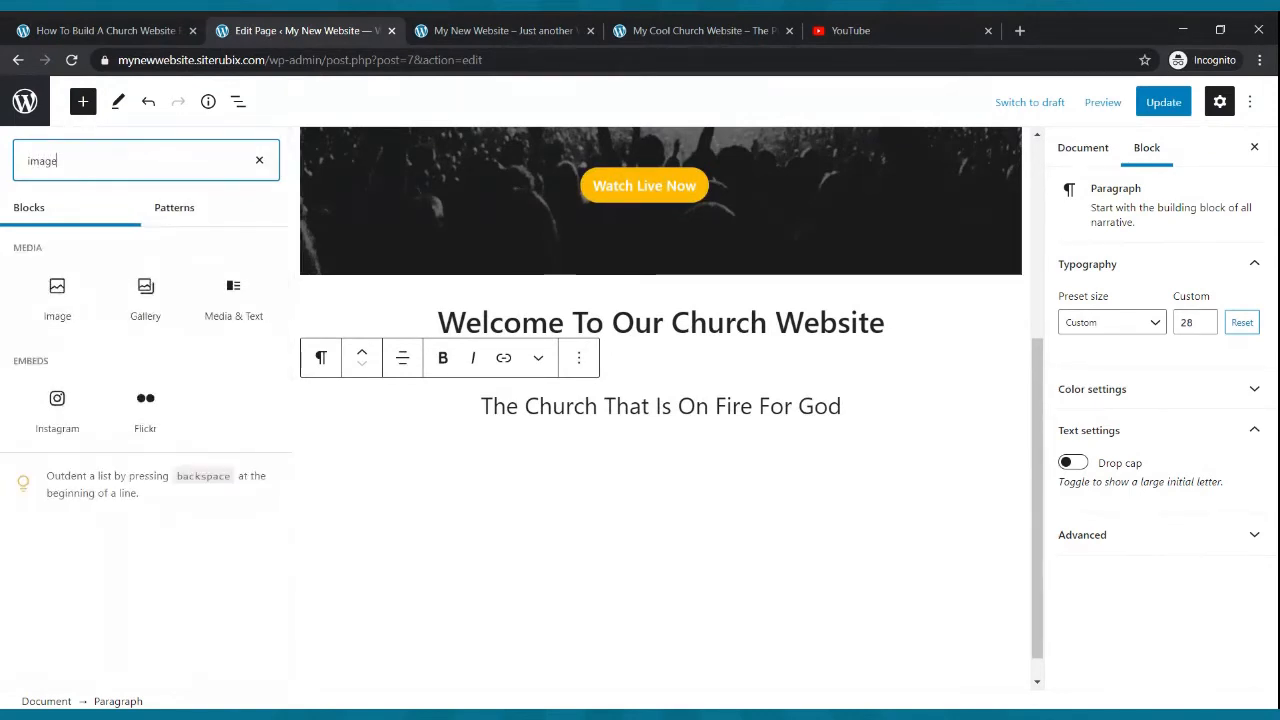
key("BackSpace")
key("BackSpace")
key("BackSpace")
key("BackSpace")
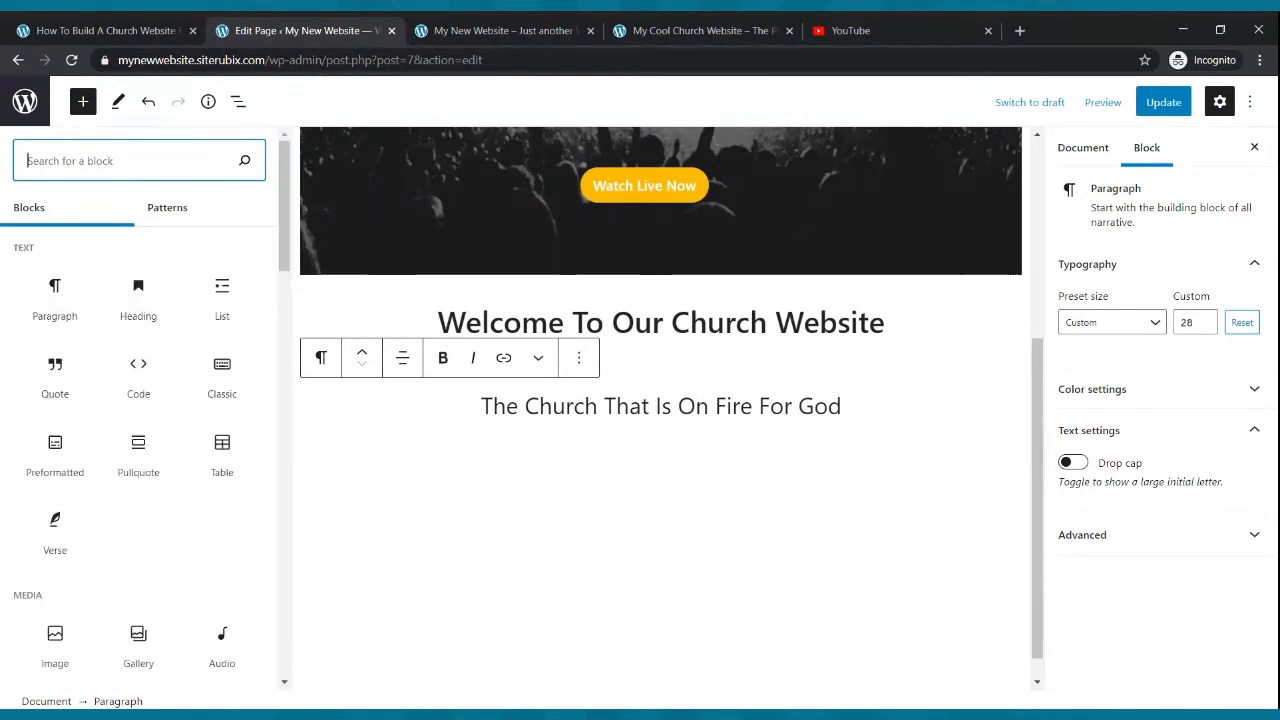
type("column")
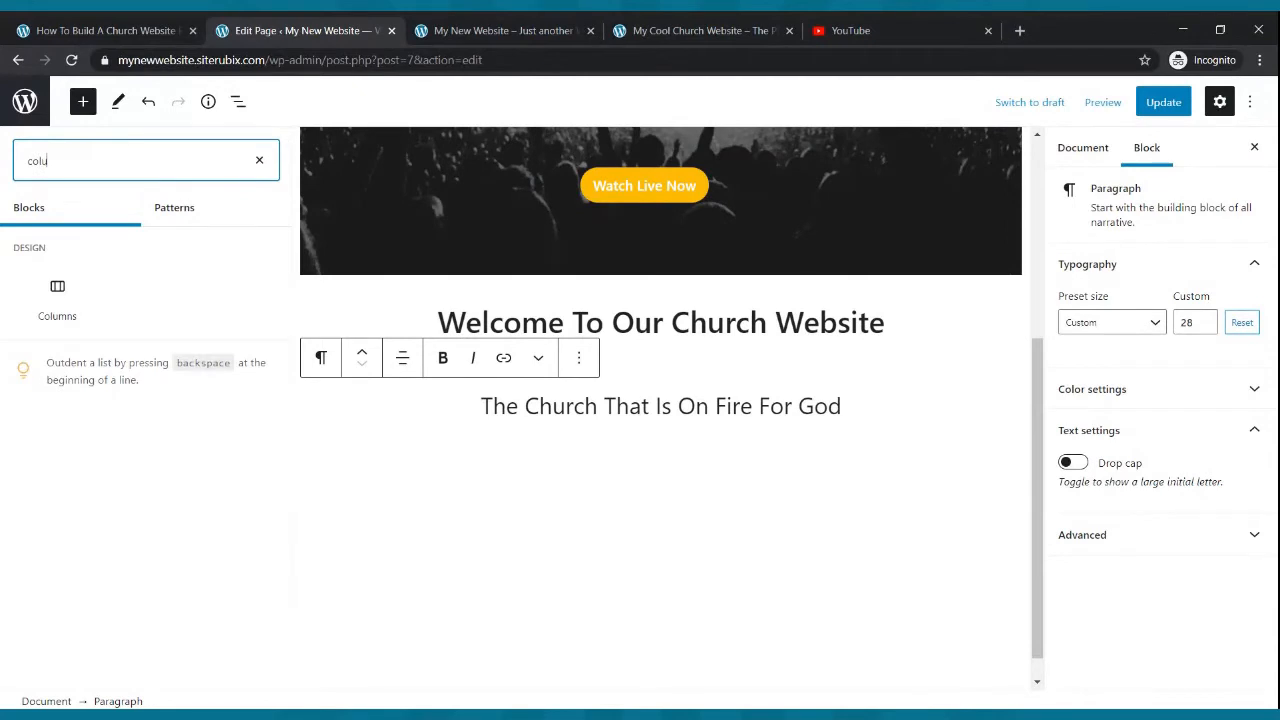
left_click(57, 296)
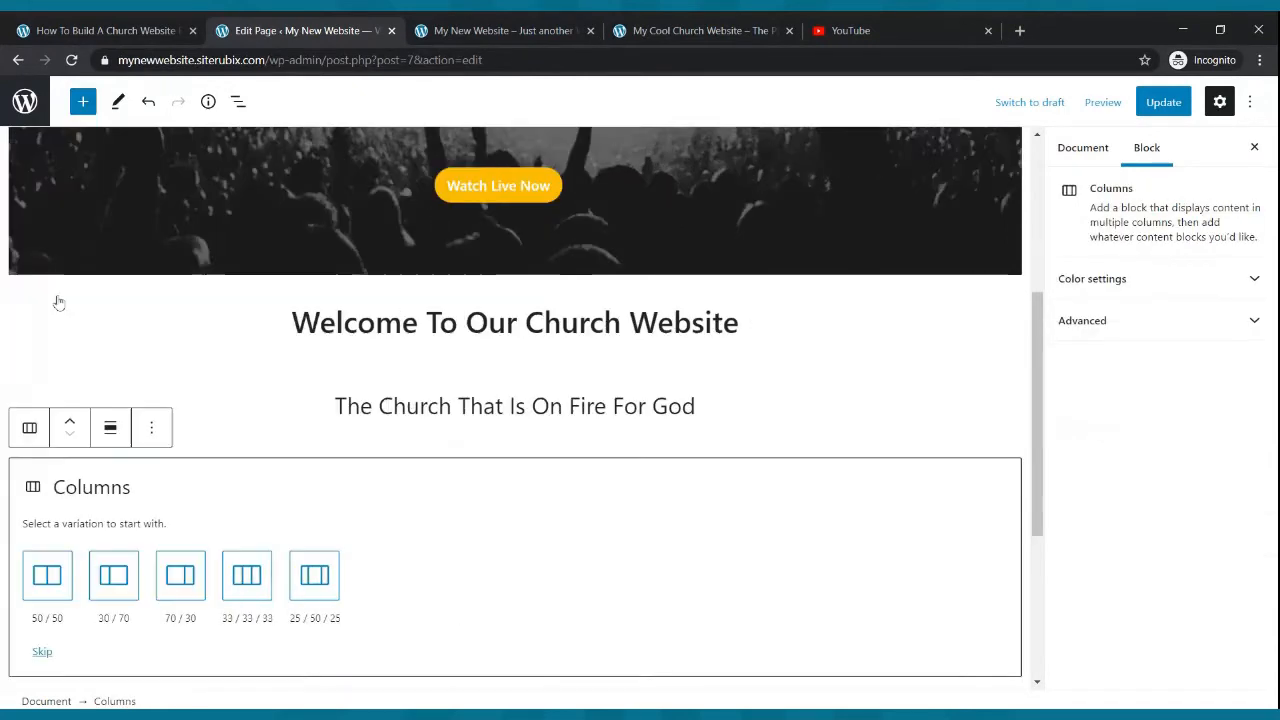
left_click(234, 582)
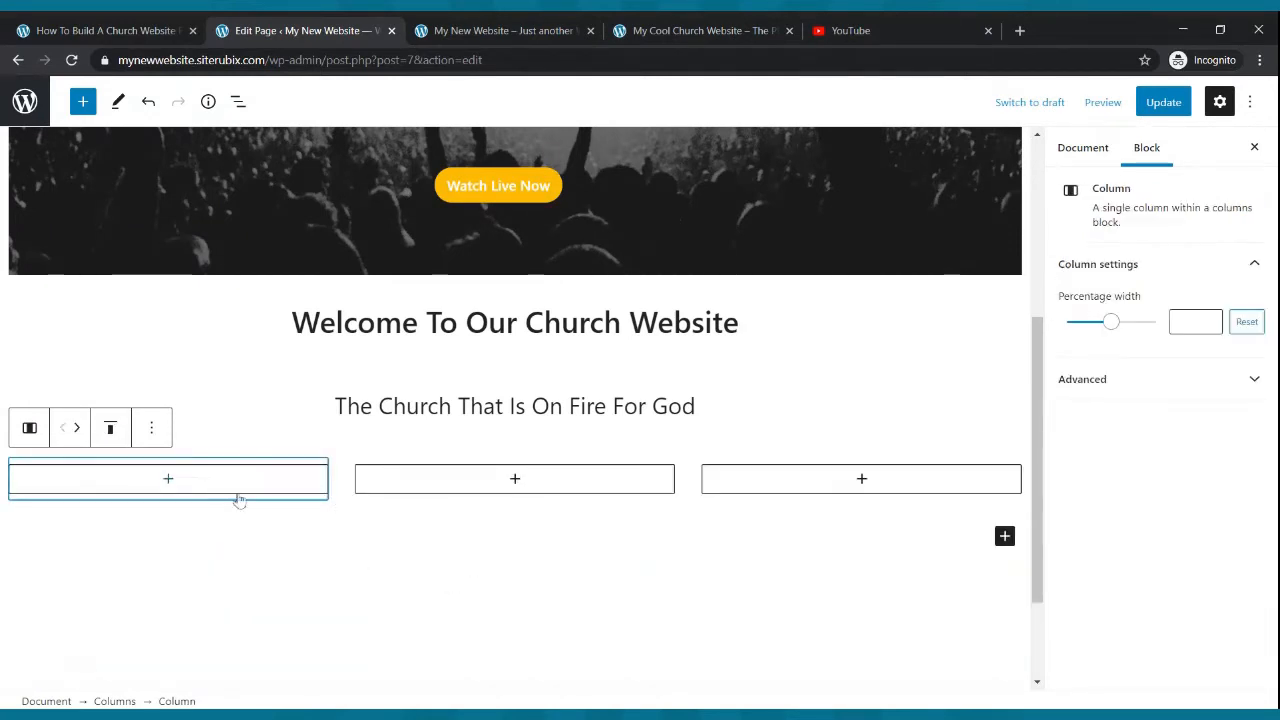
- Add an Image block into each of the three columns
left_click(169, 480)
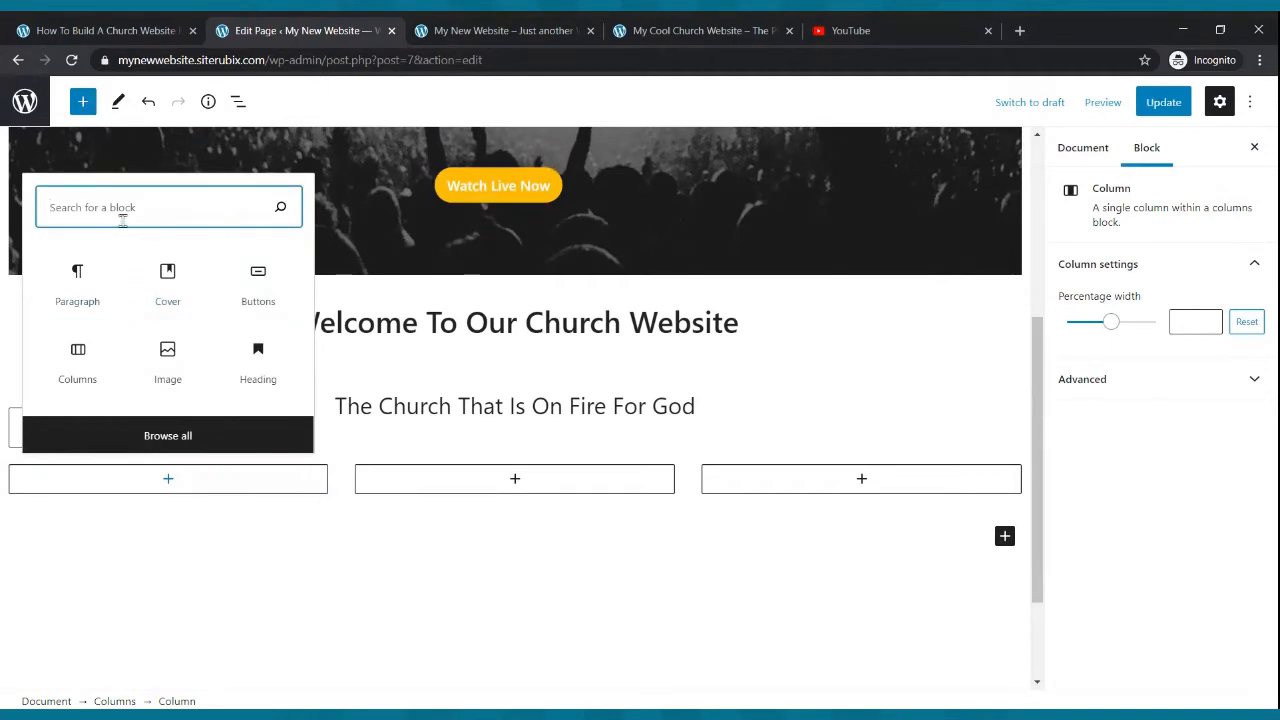
type("image")
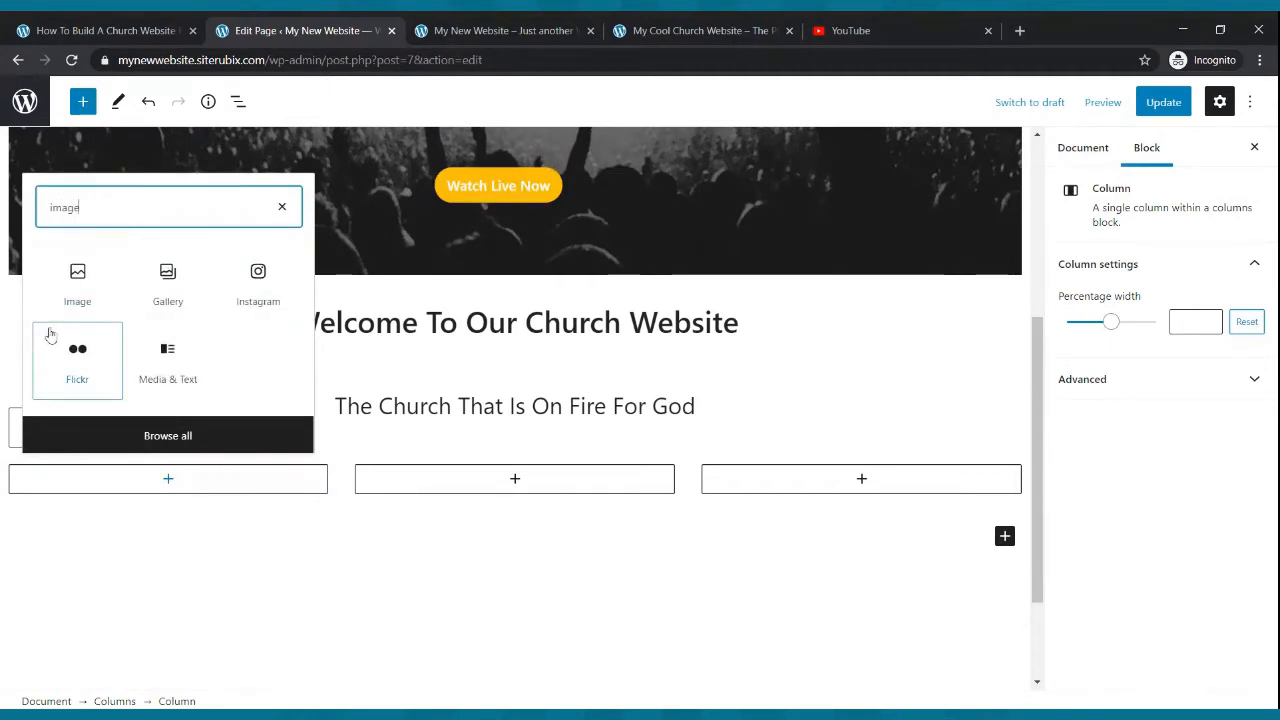
left_click(78, 278)
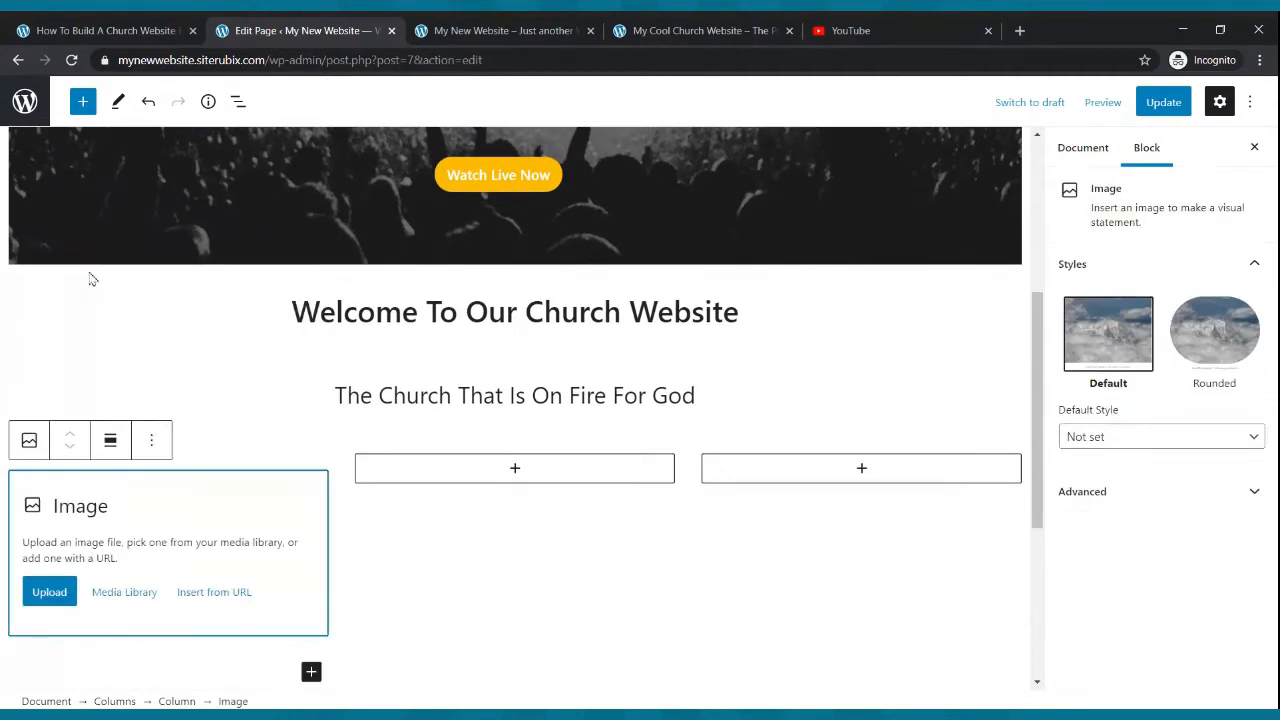
left_click(514, 470)
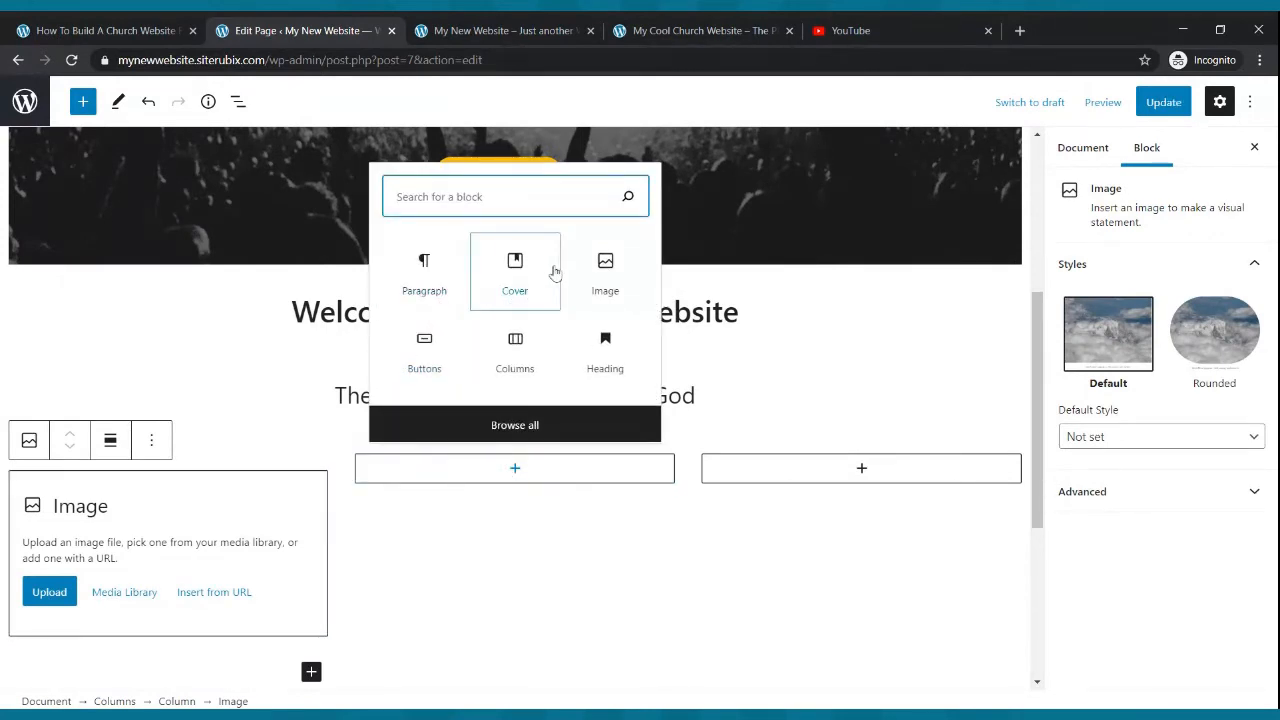
left_click(580, 264)
left_click(884, 476)
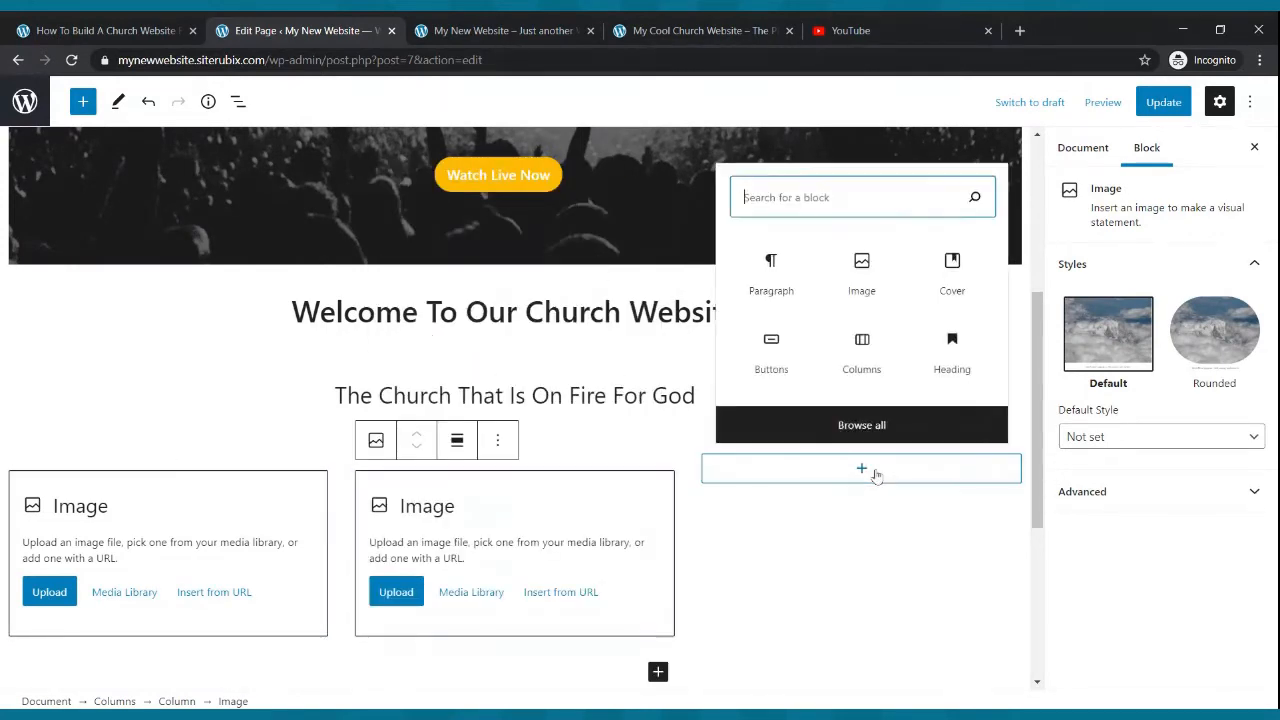
left_click(890, 275)
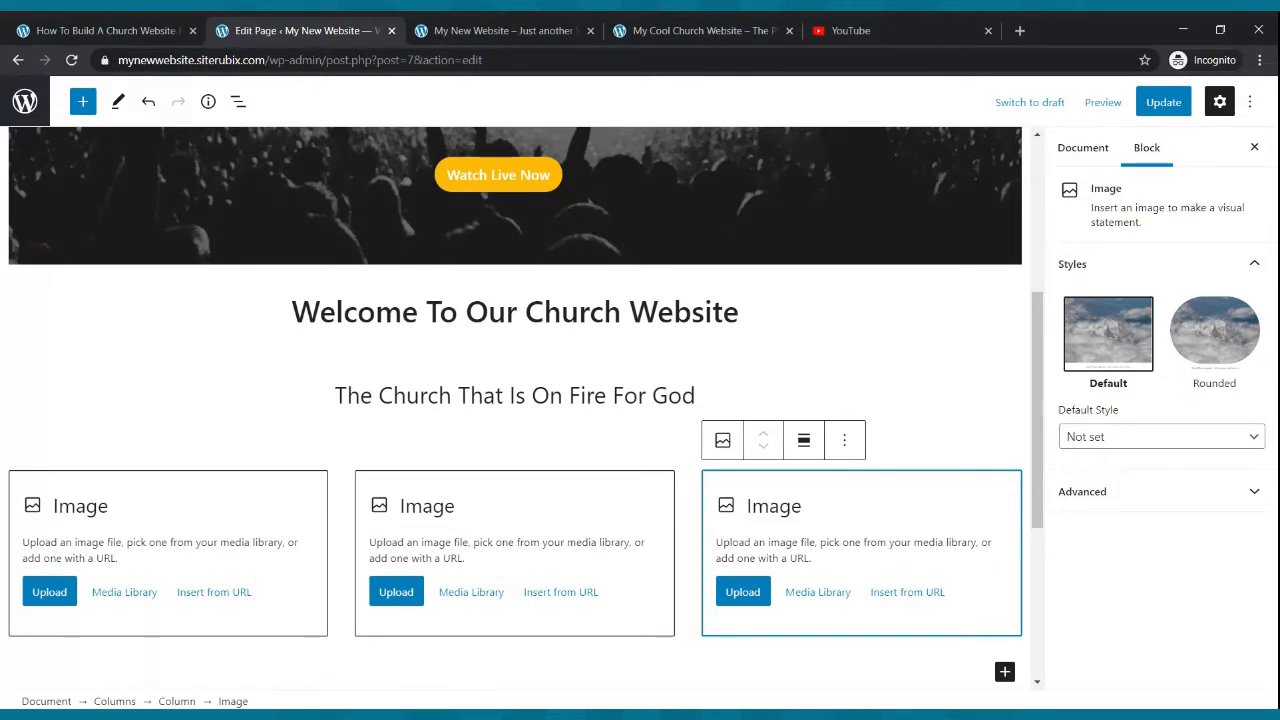
- Upload the Live Webcast, Small Groups and Church Podcast images into the three columns and update the page
left_click(50, 594)
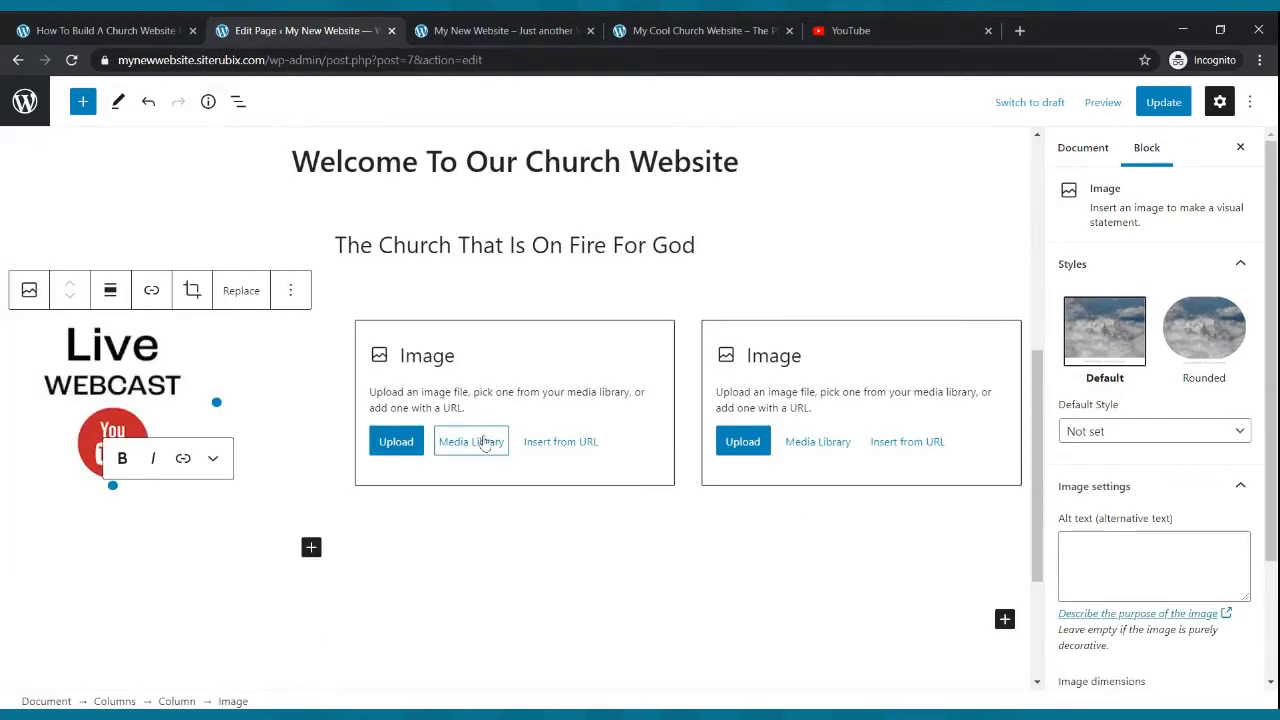
left_click(410, 445)
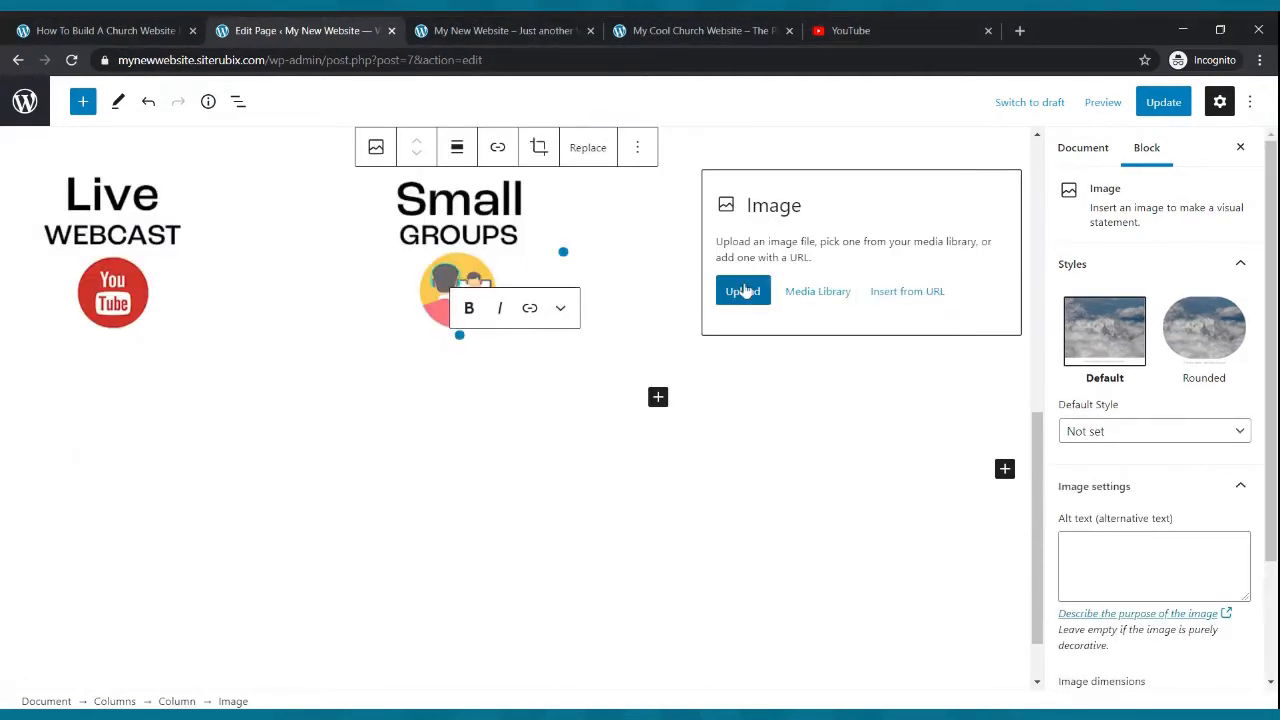
left_click(743, 291)
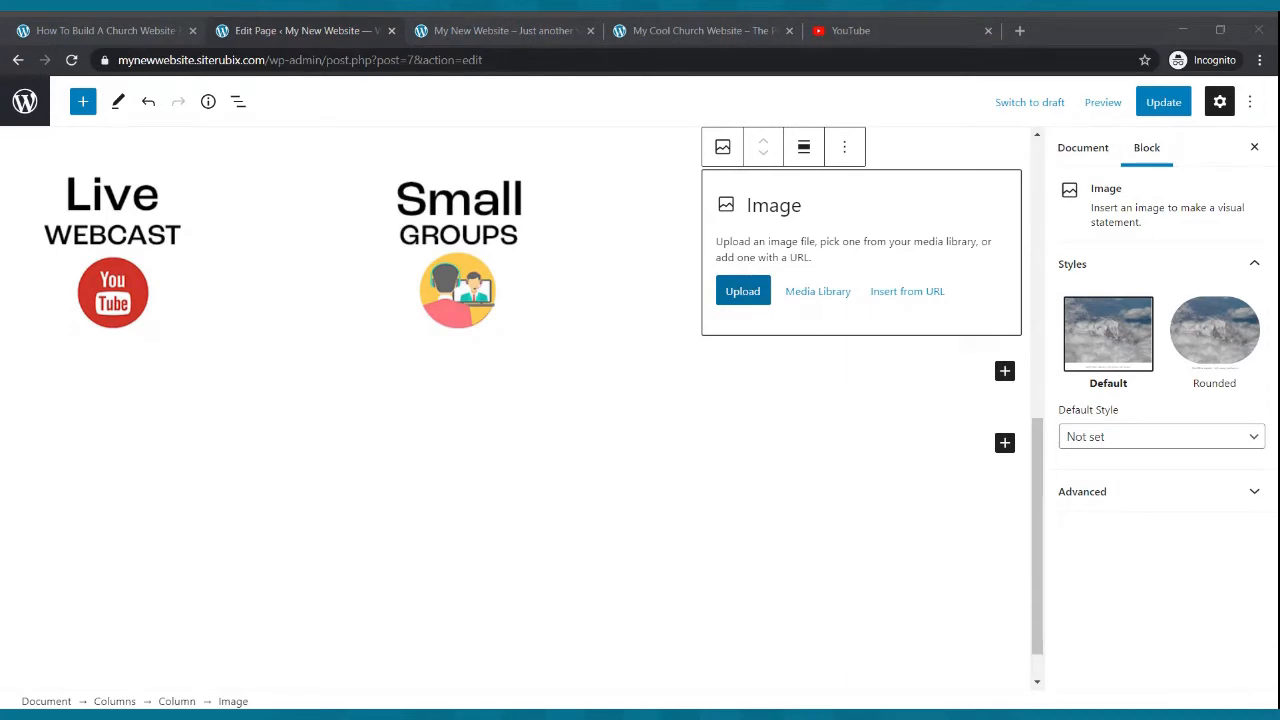
scroll(706, 493, "up", 5)
scroll(756, 508, "down", 4)
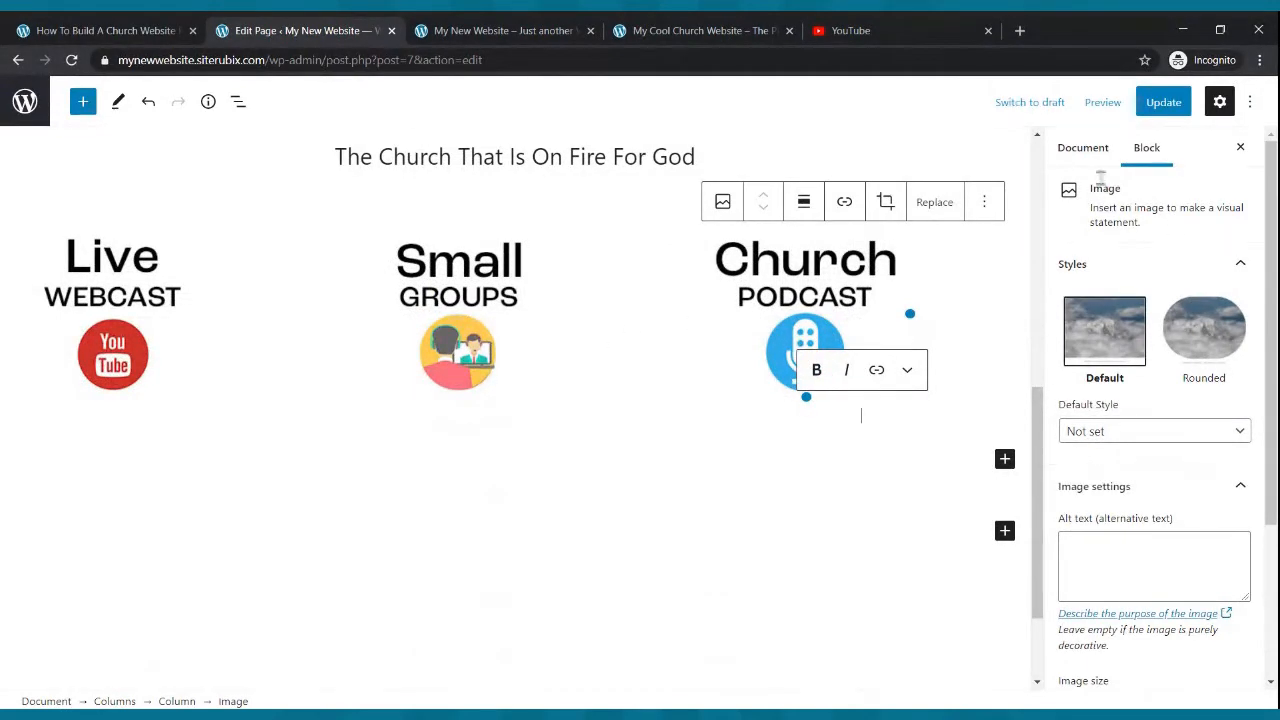
left_click(1163, 102)
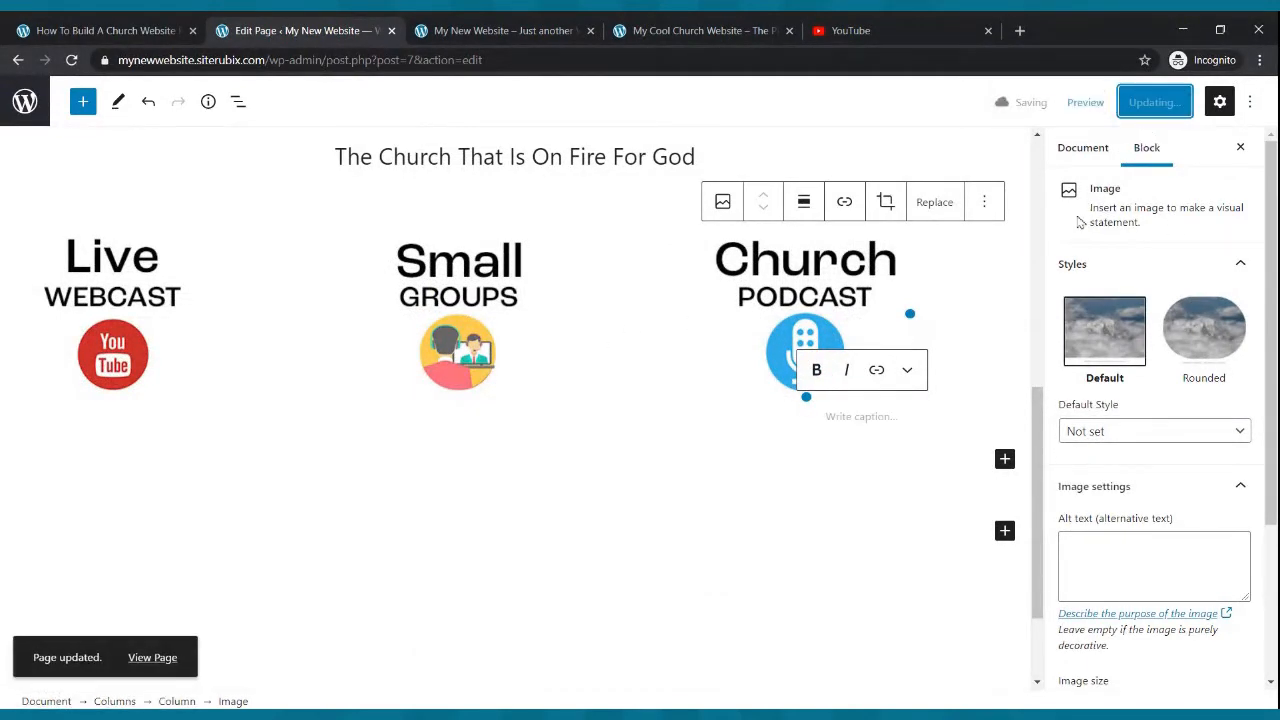
left_click(503, 30)
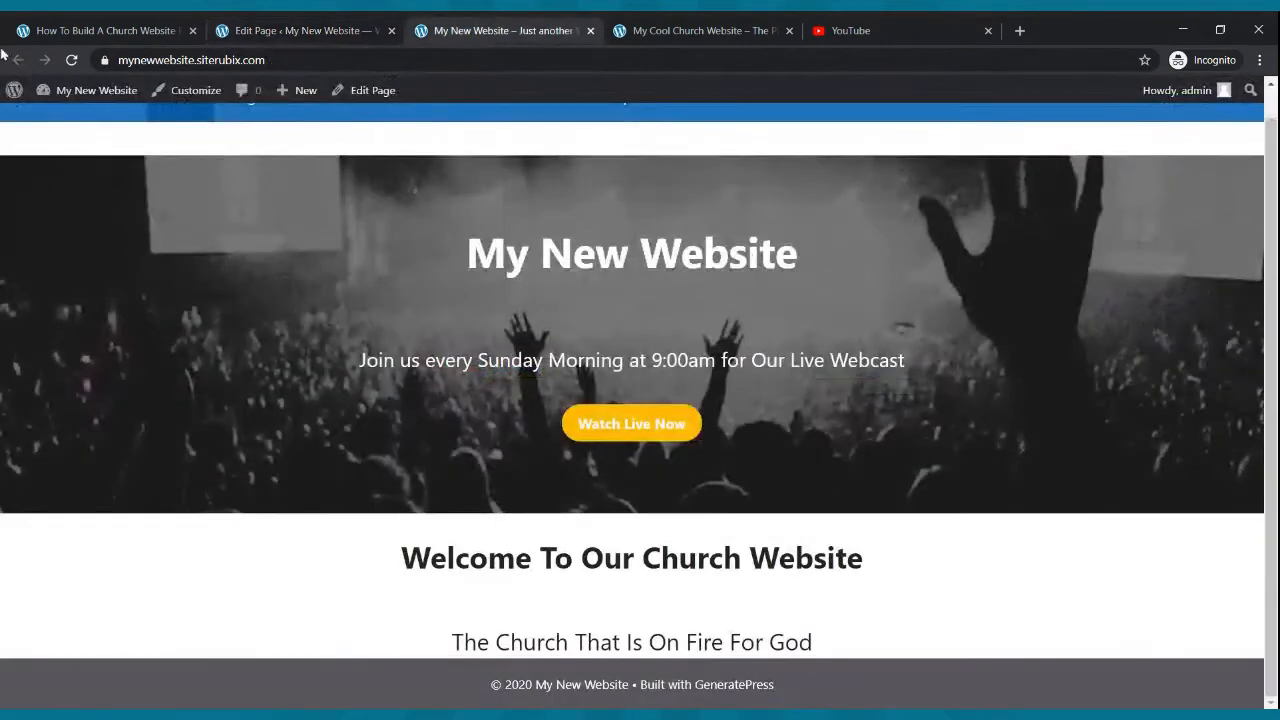
left_click(71, 60)
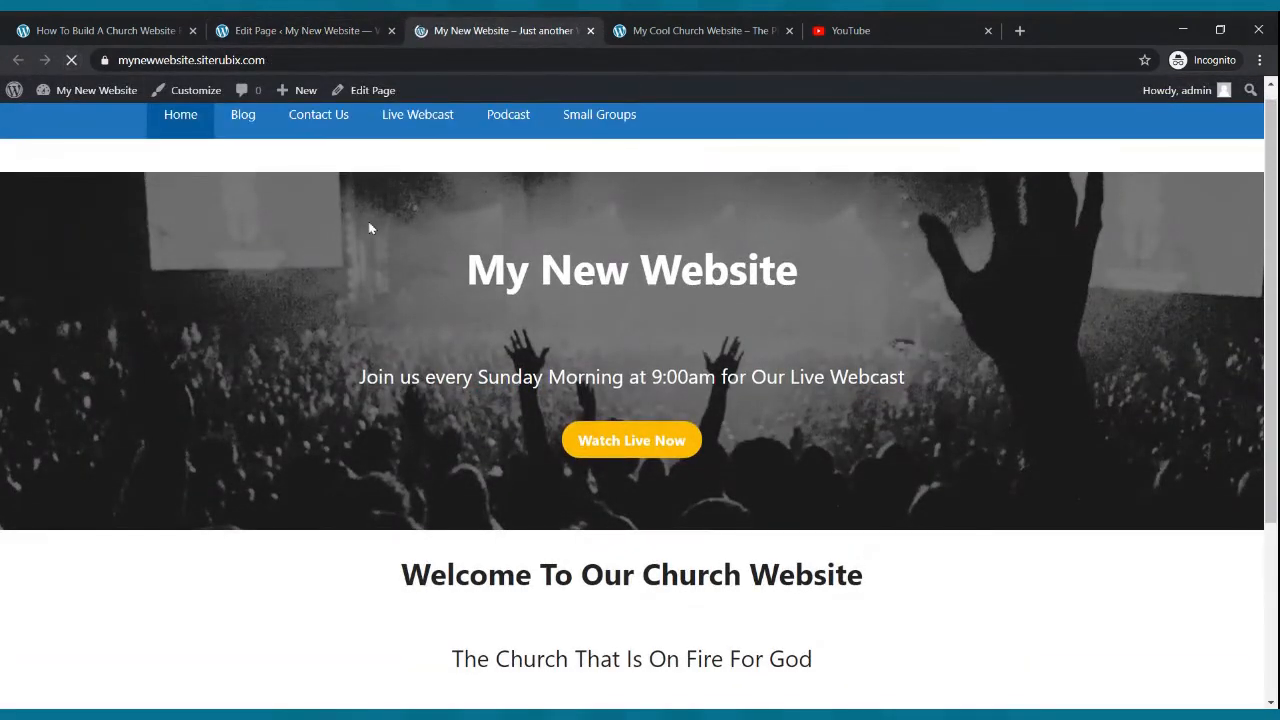
scroll(374, 224, "down", 3)
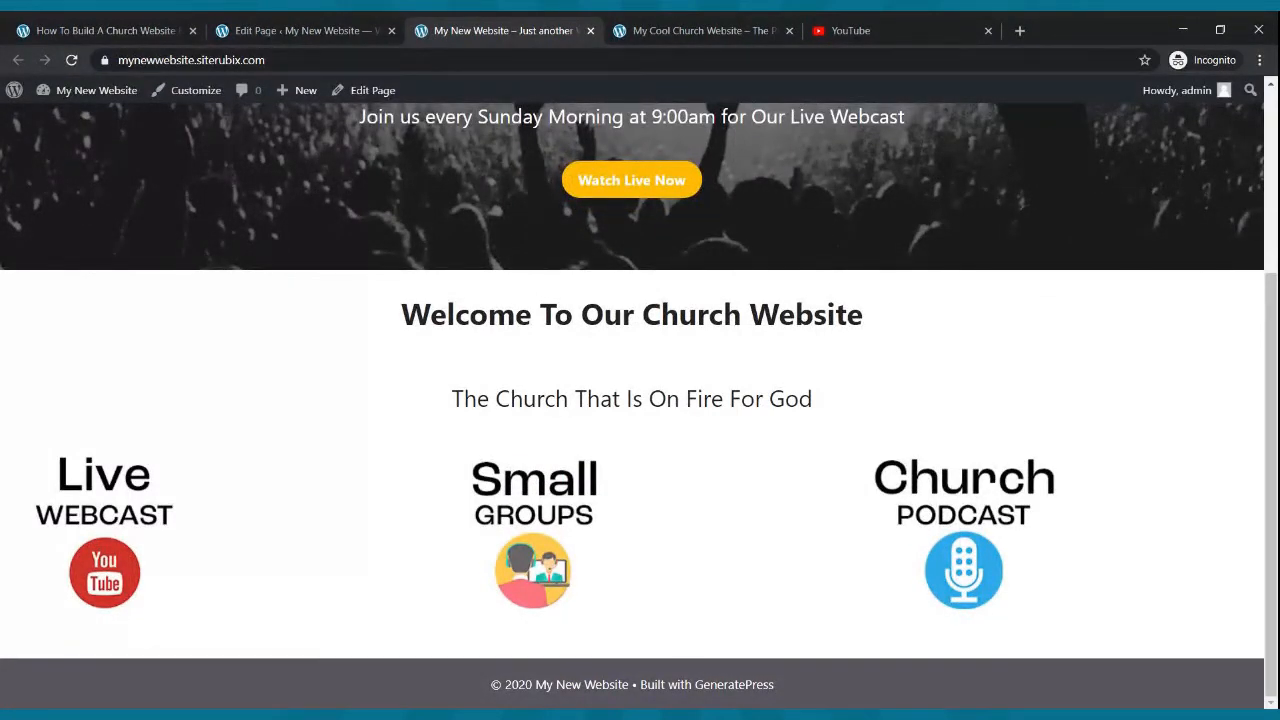
- Center-align the Live Webcast, Small Groups and Church Podcast images in their columns and update the page
left_click(337, 25)
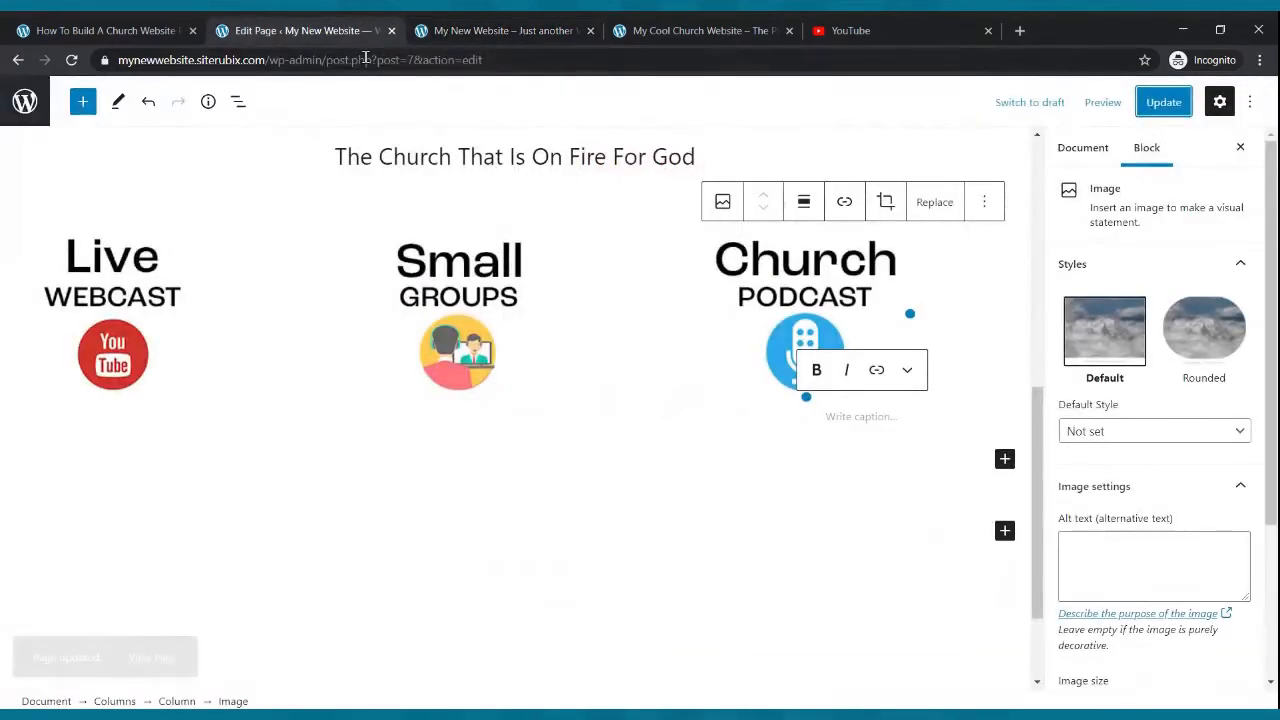
left_click(137, 308)
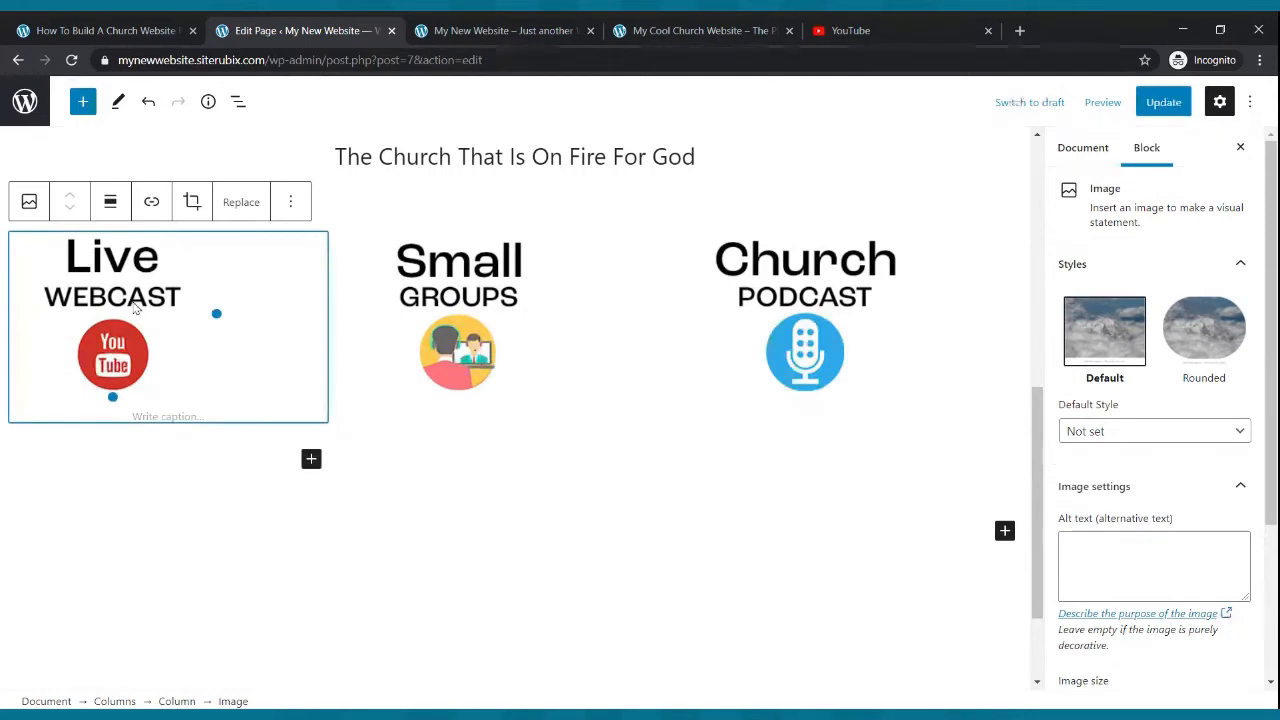
left_click(111, 204)
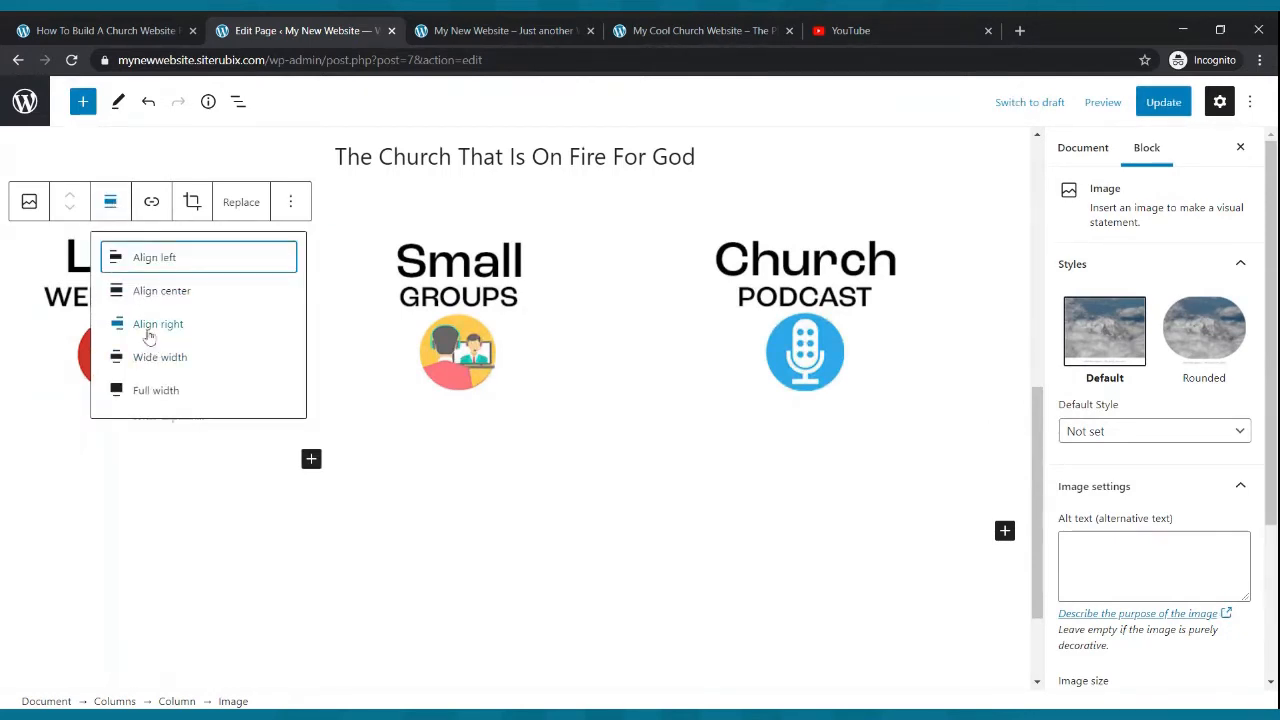
left_click(150, 291)
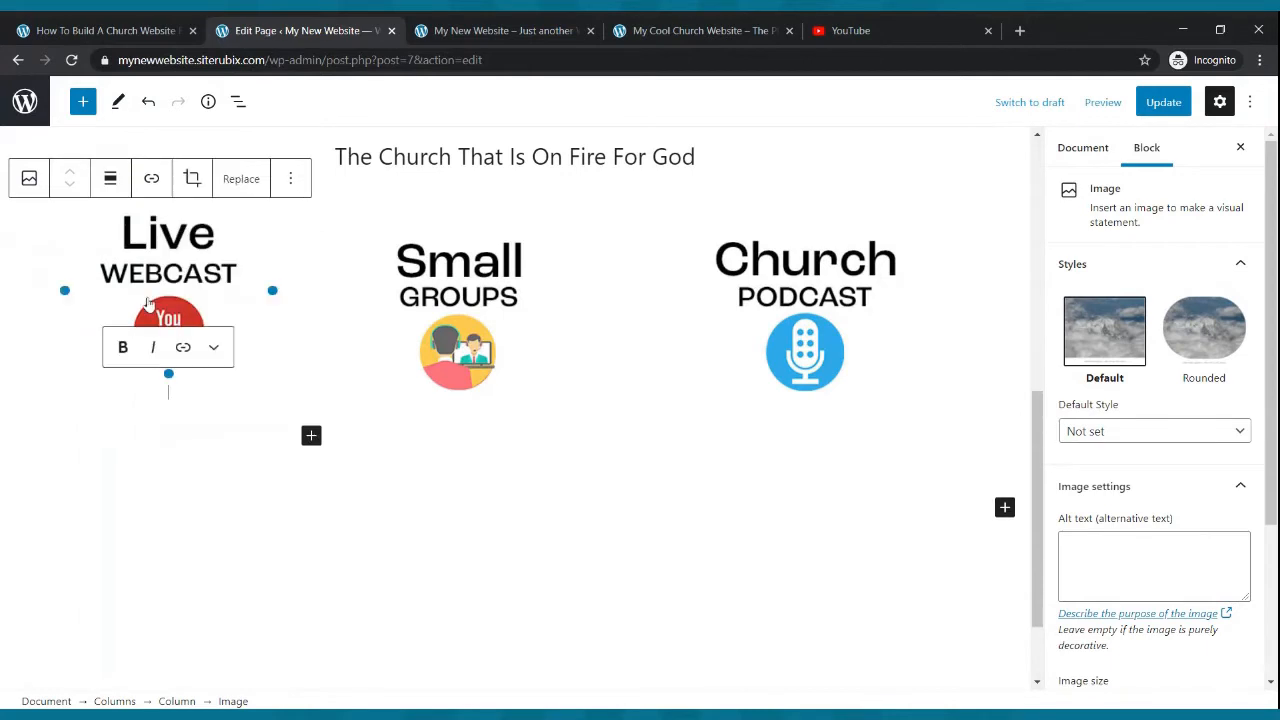
left_click(470, 306)
left_click(457, 203)
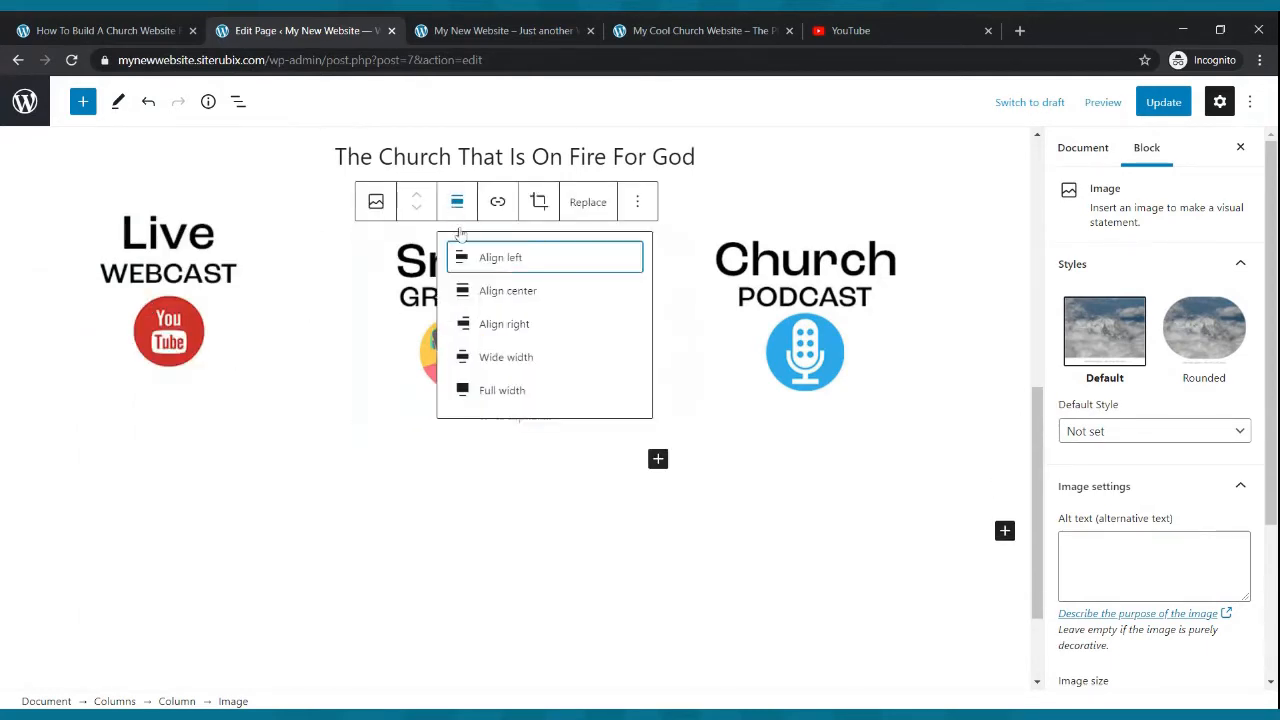
left_click(472, 297)
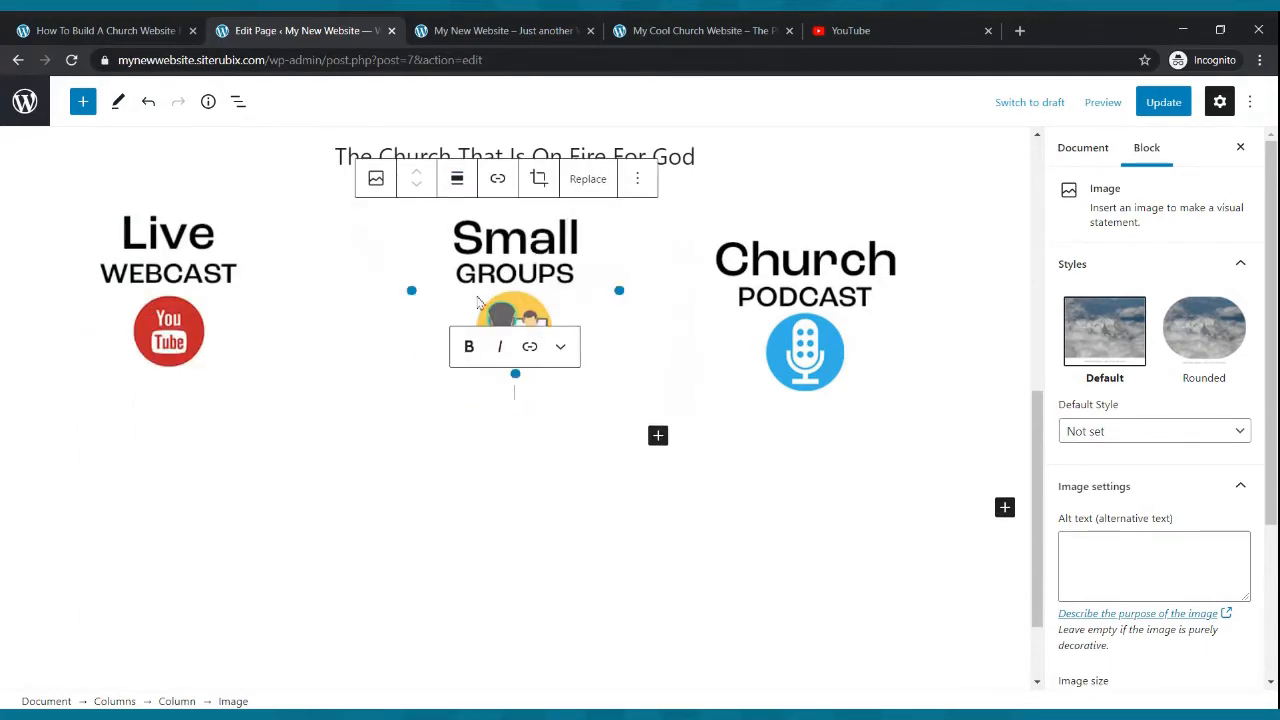
left_click(843, 316)
left_click(804, 202)
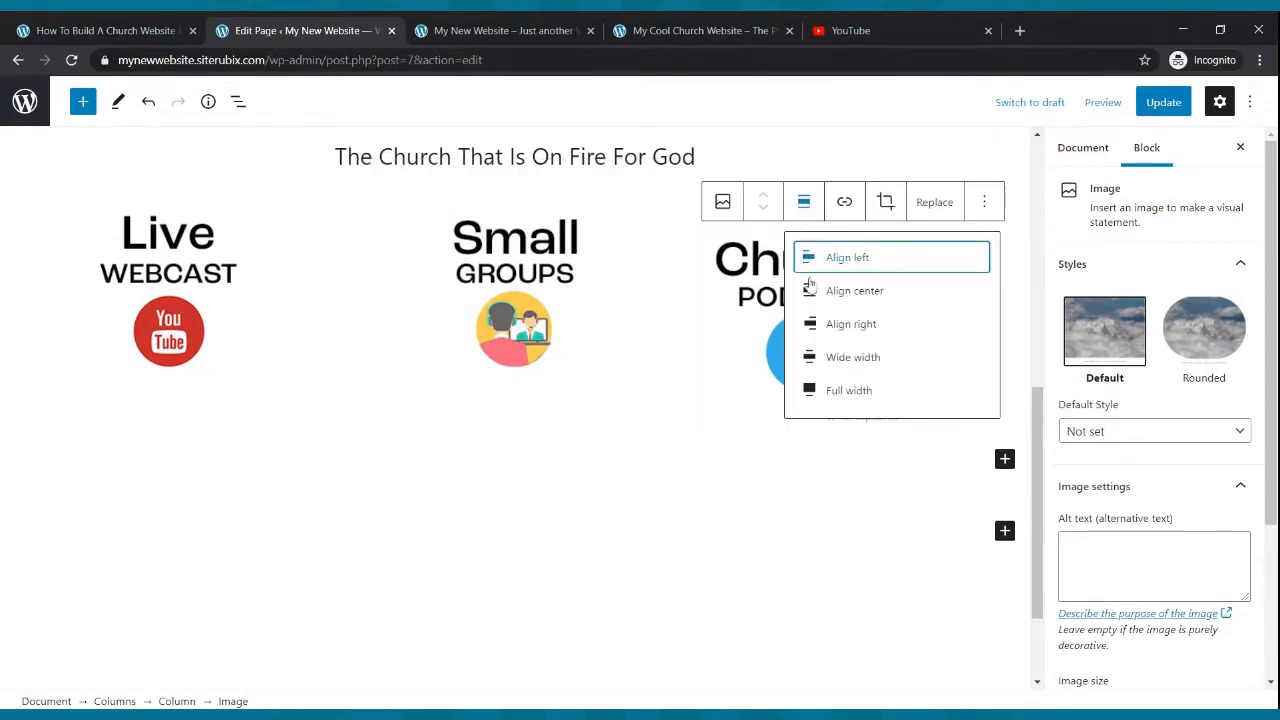
left_click(854, 291)
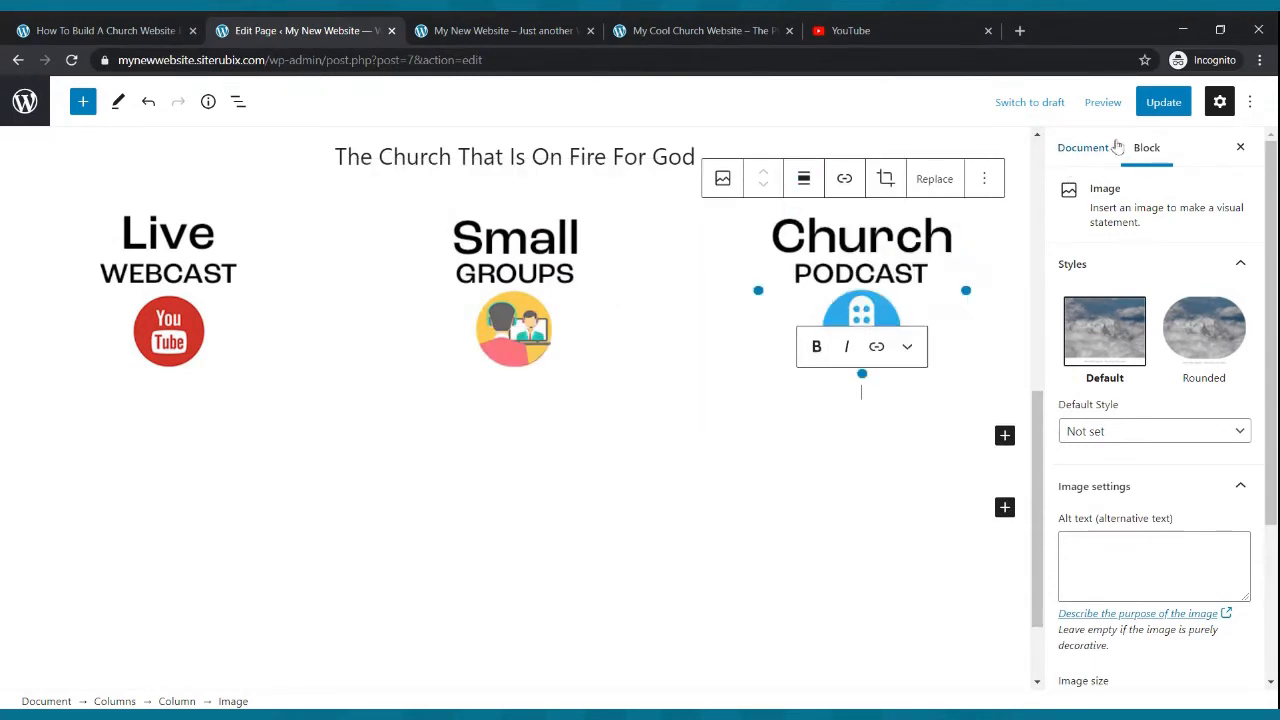
left_click(1153, 105)
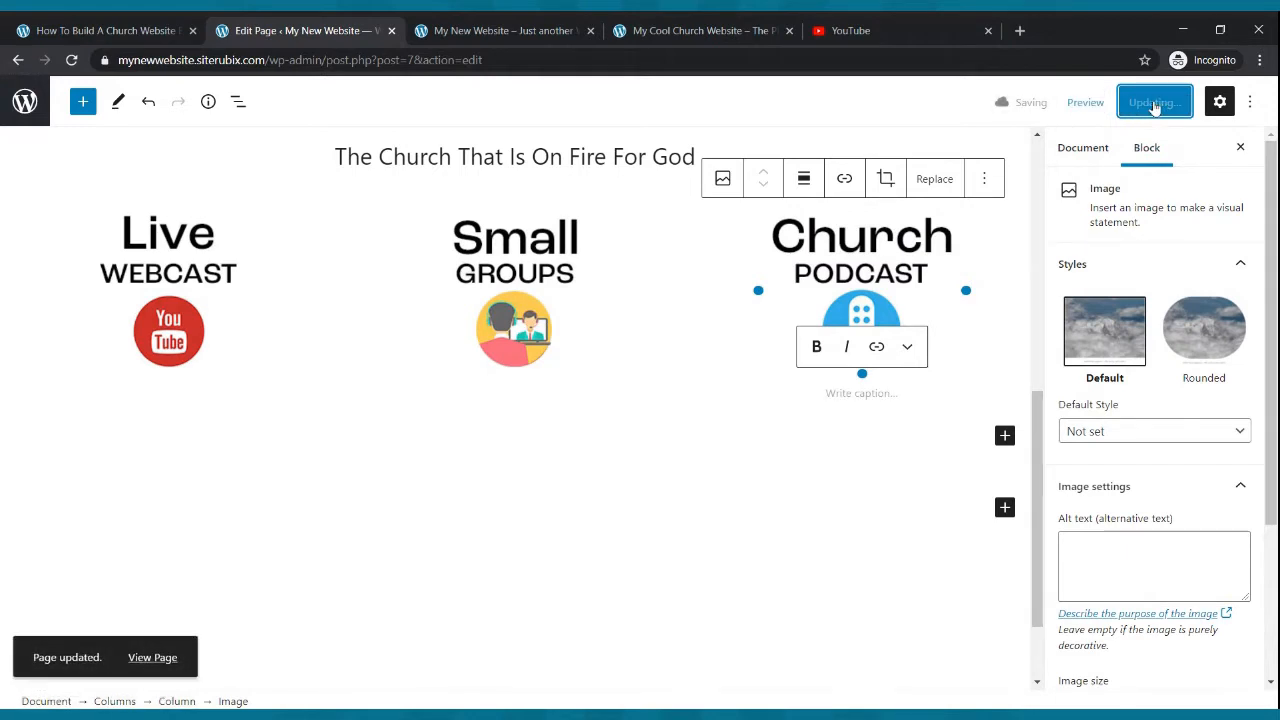
- Compare the refreshed live home page's three image columns with the example church site's columns
left_click(430, 28)
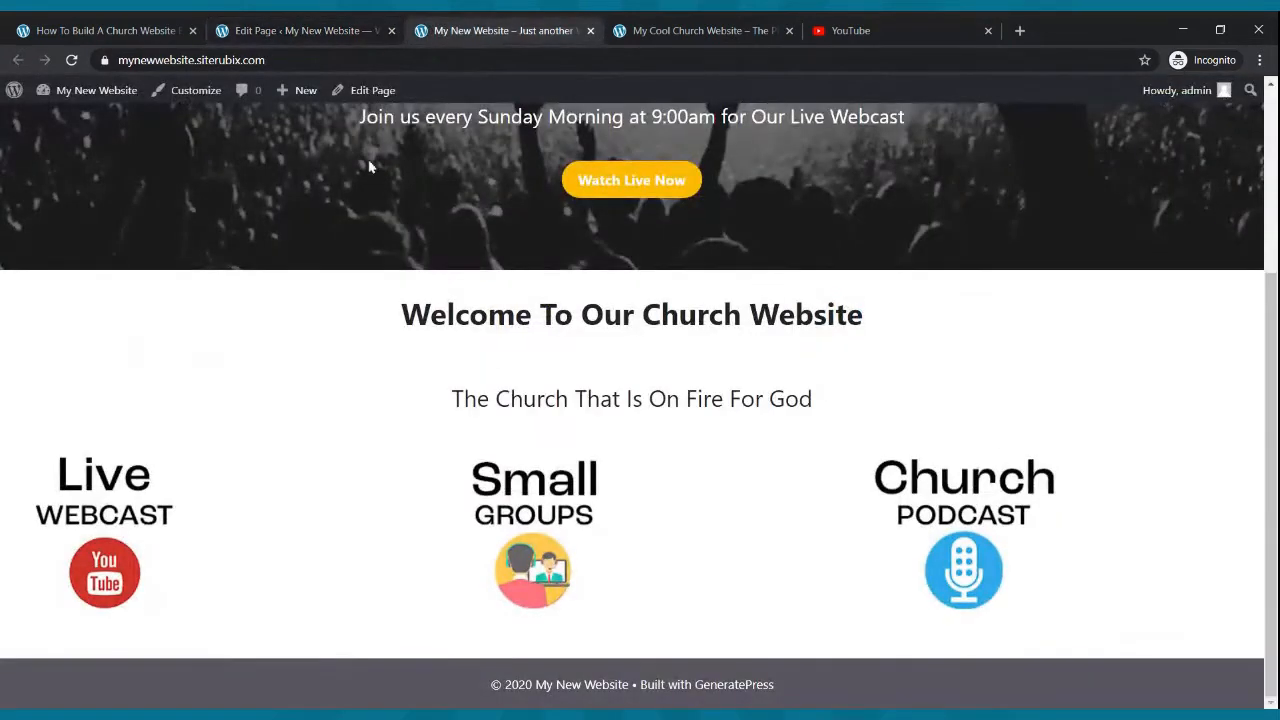
left_click(71, 60)
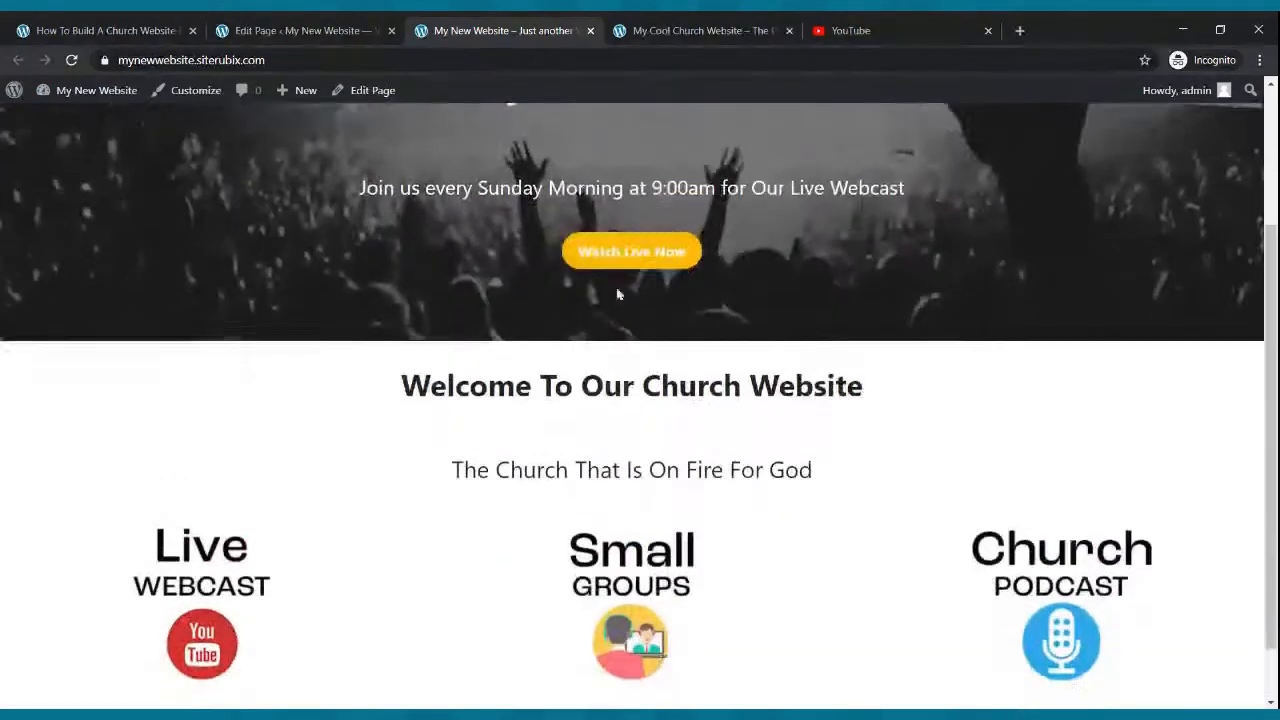
scroll(673, 384, "up", 3)
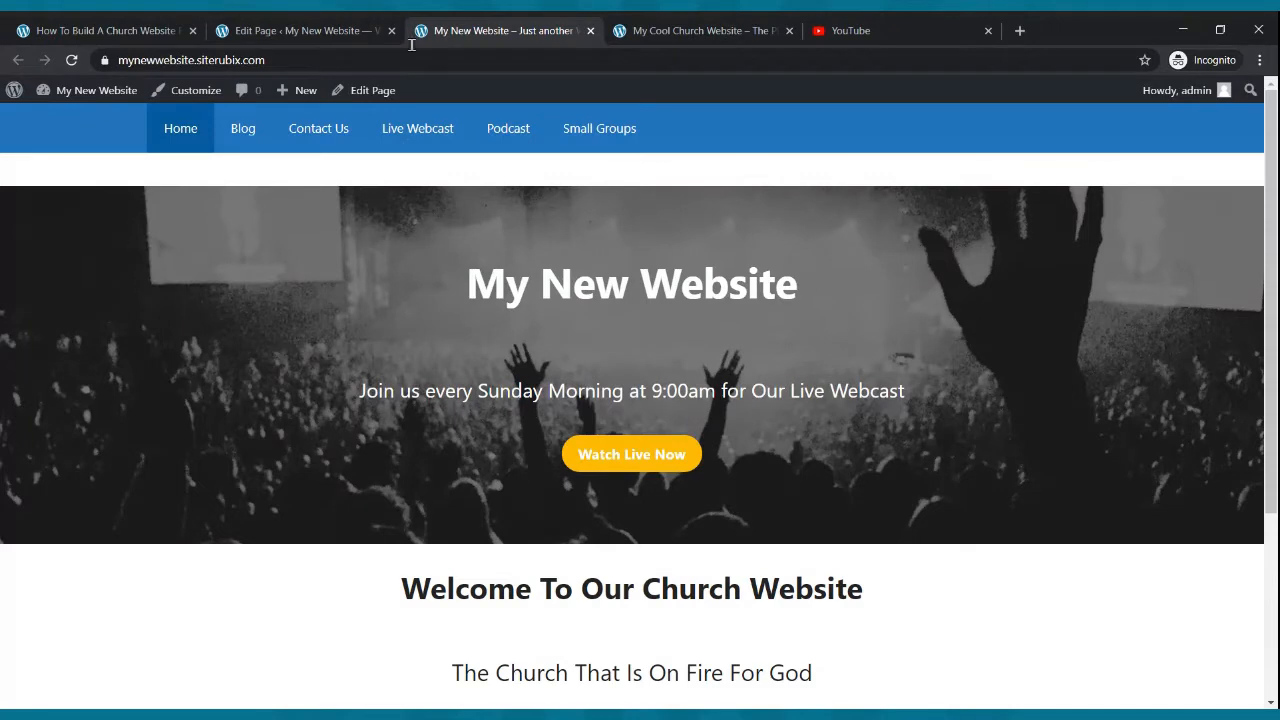
left_click(757, 25)
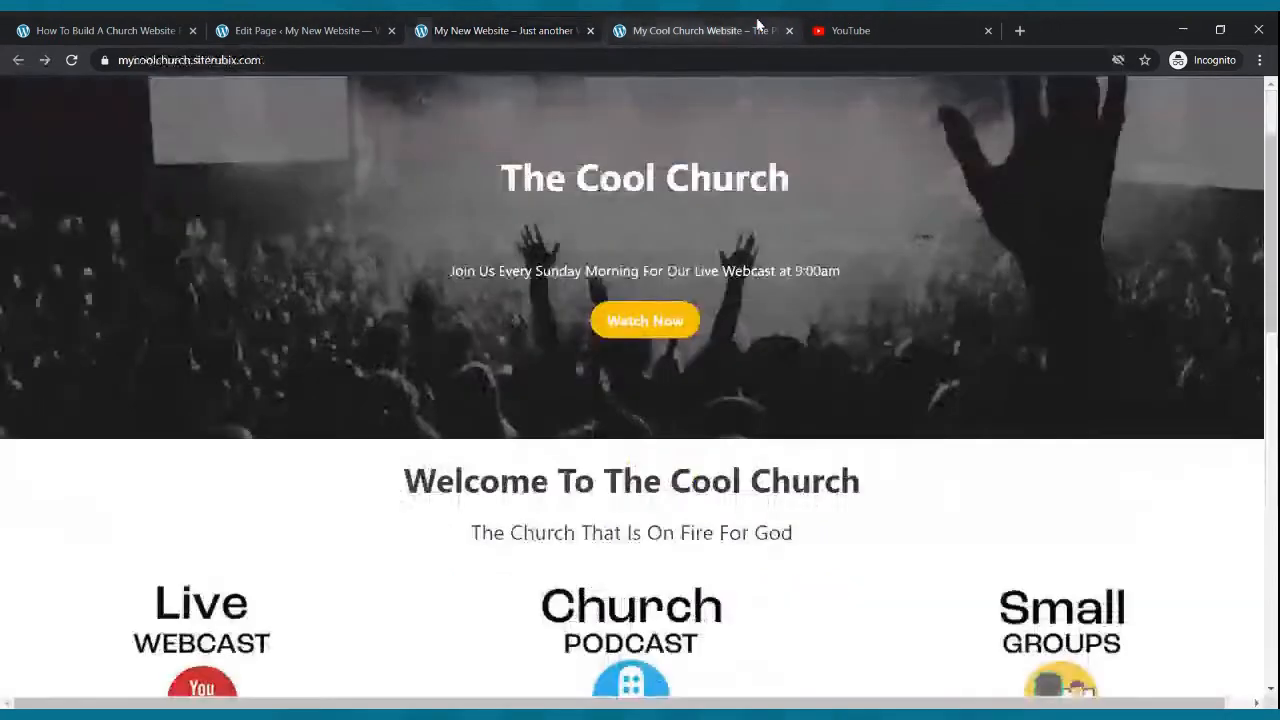
scroll(632, 245, "down", 4)
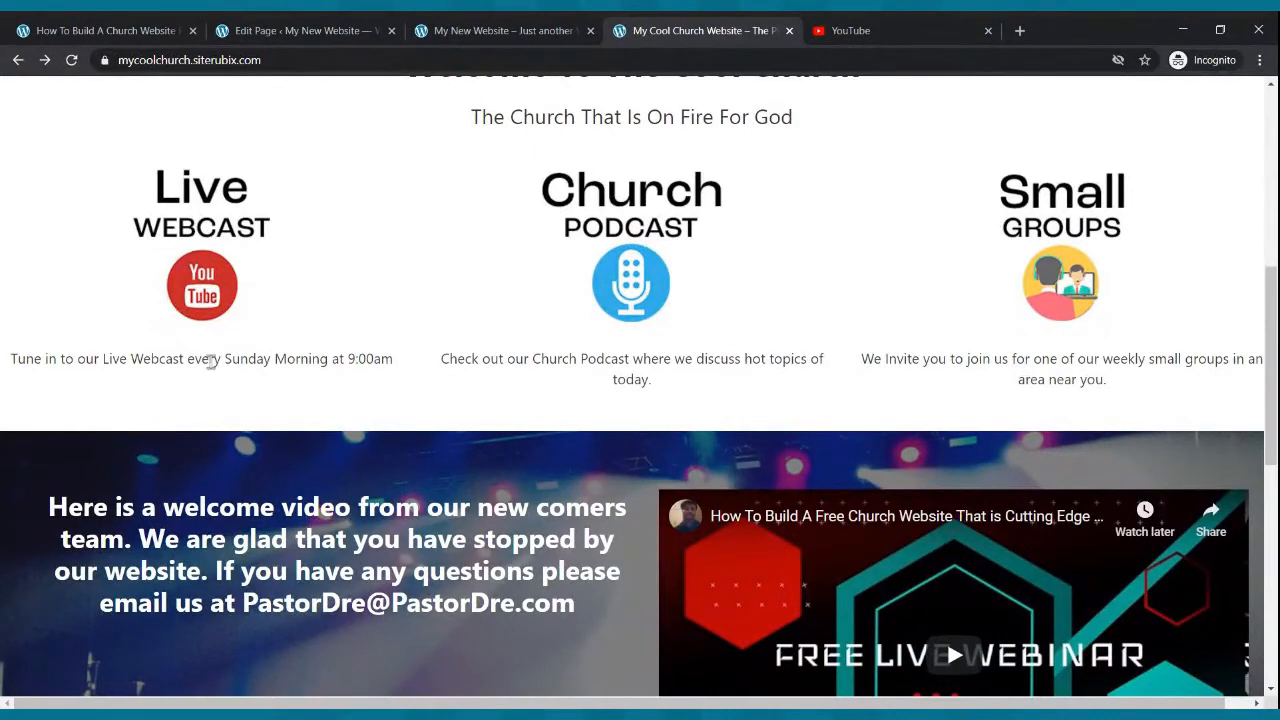
- Insert a Paragraph block below the Live Webcast image in the first column
left_click(250, 28)
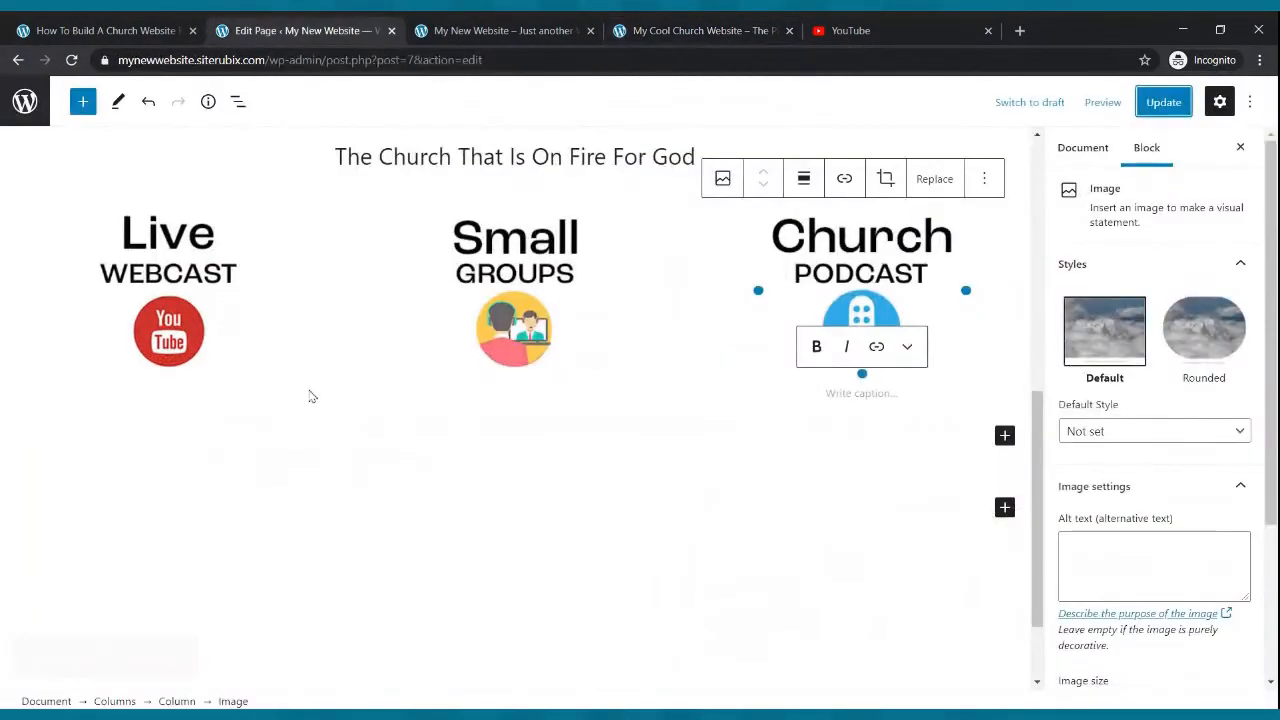
left_click(185, 303)
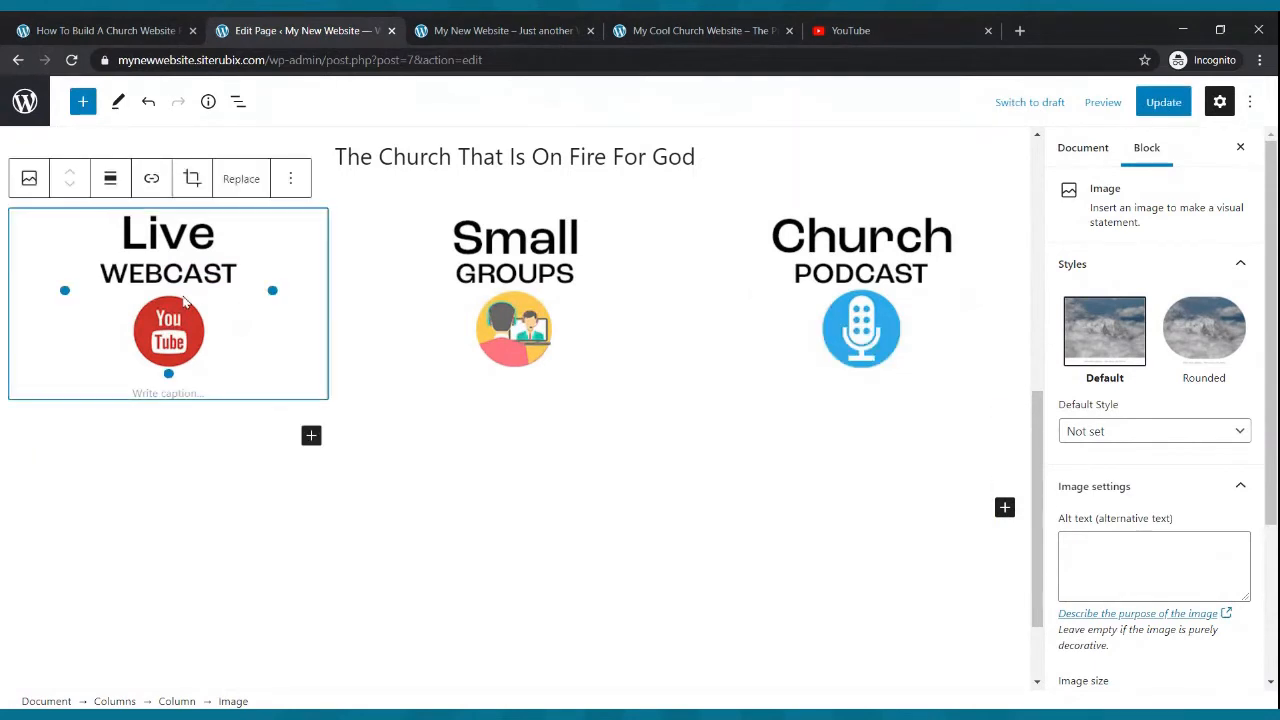
left_click(311, 435)
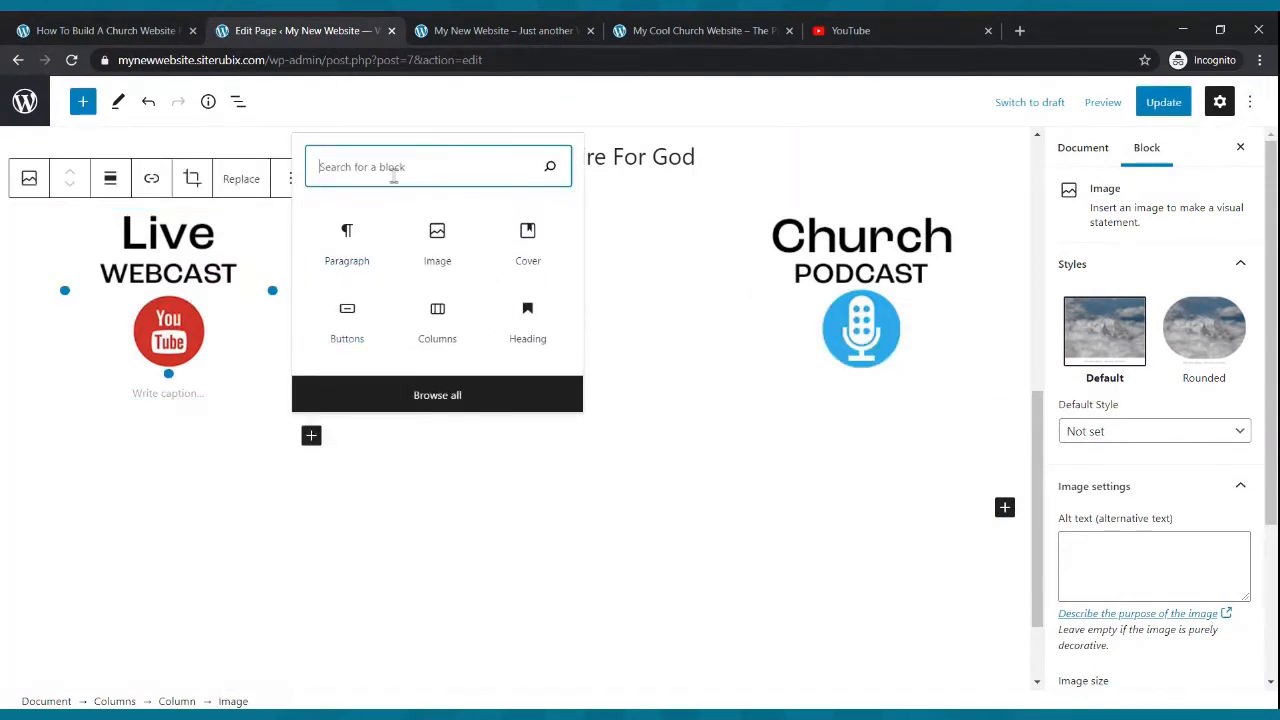
type("pal")
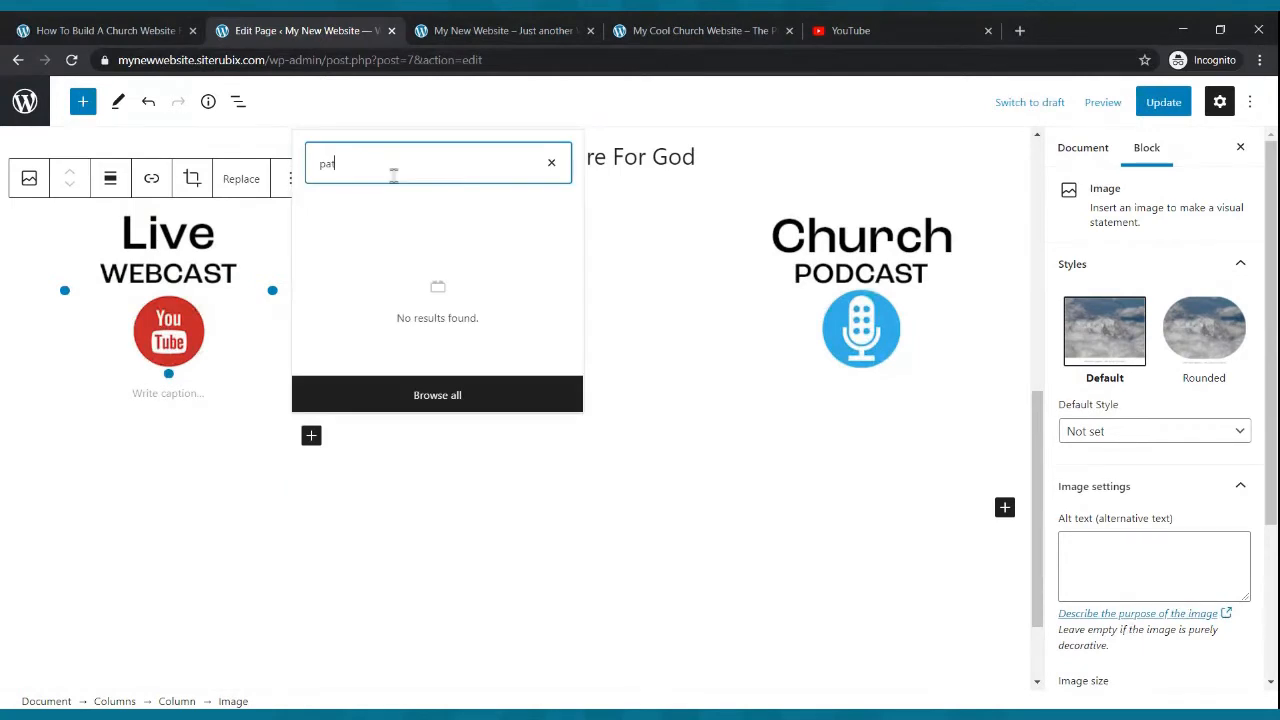
key("BackSpace")
type("ragr")
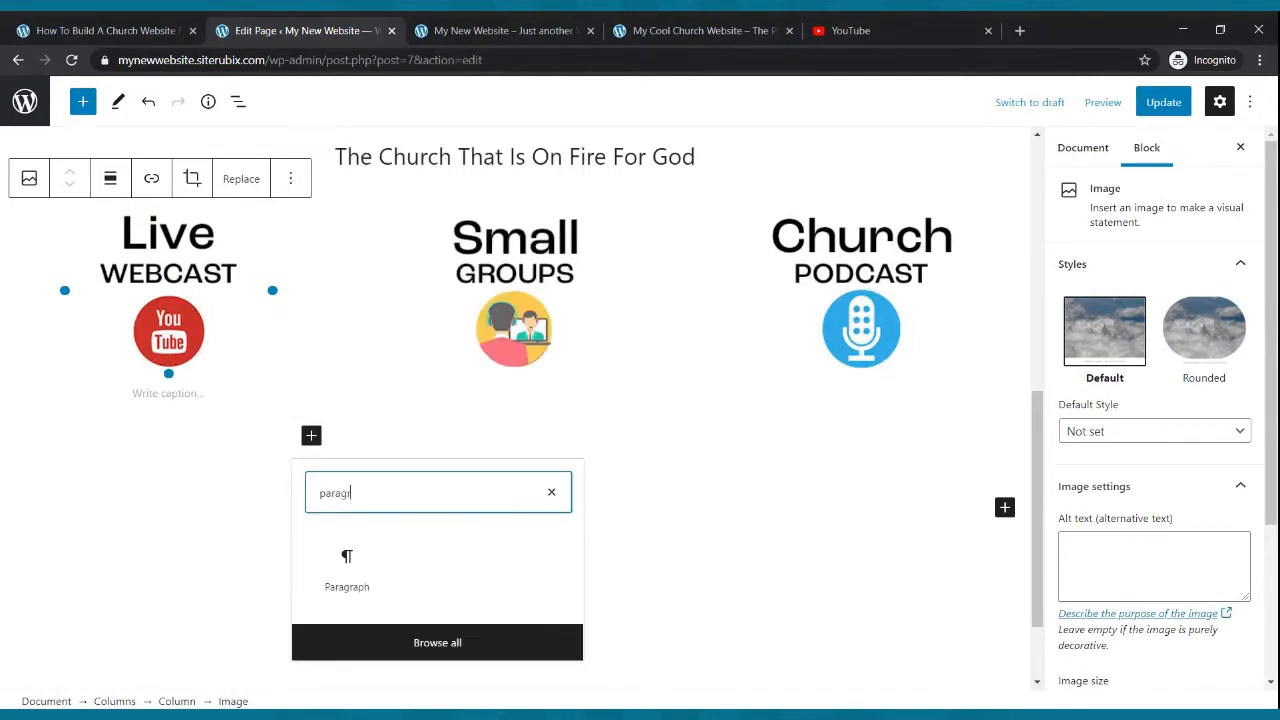
type("p")
key("BackSpace")
type("aph")
left_click(348, 578)
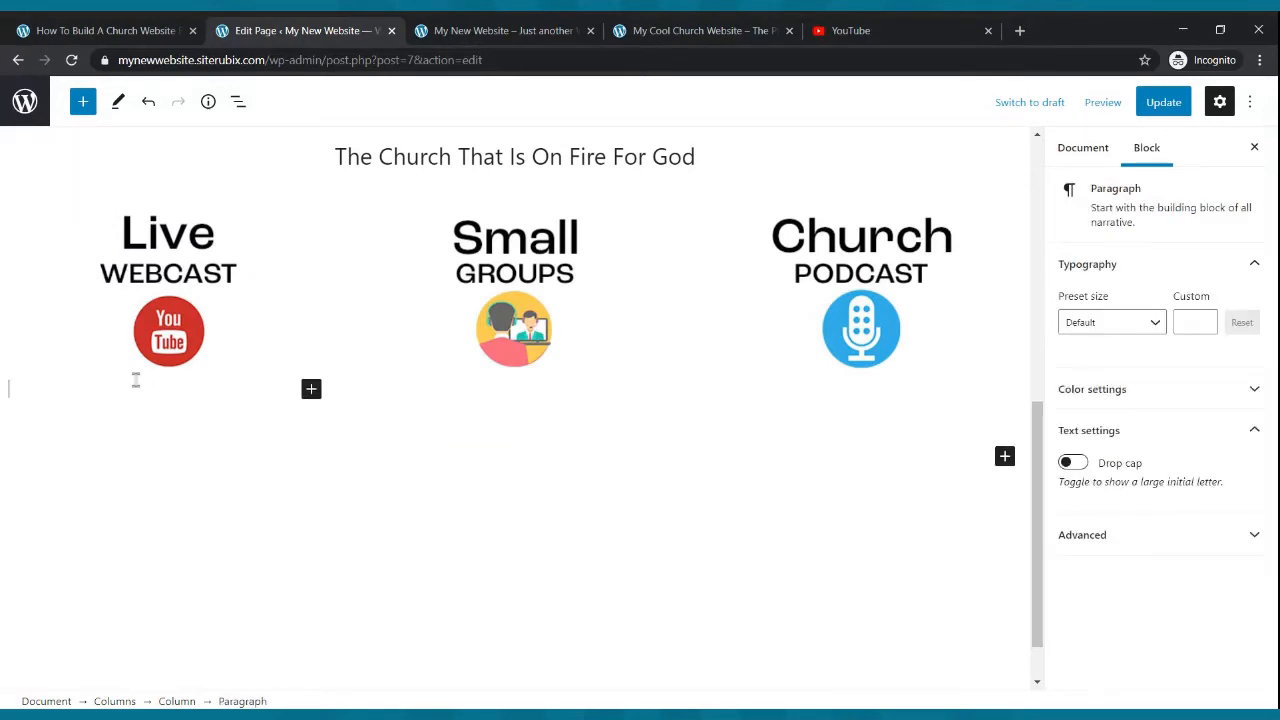
- Write "Join Us For Our Live Webcast Every Sunday Morning at 9:00am" in the new paragraph
type("Join Us For OU")
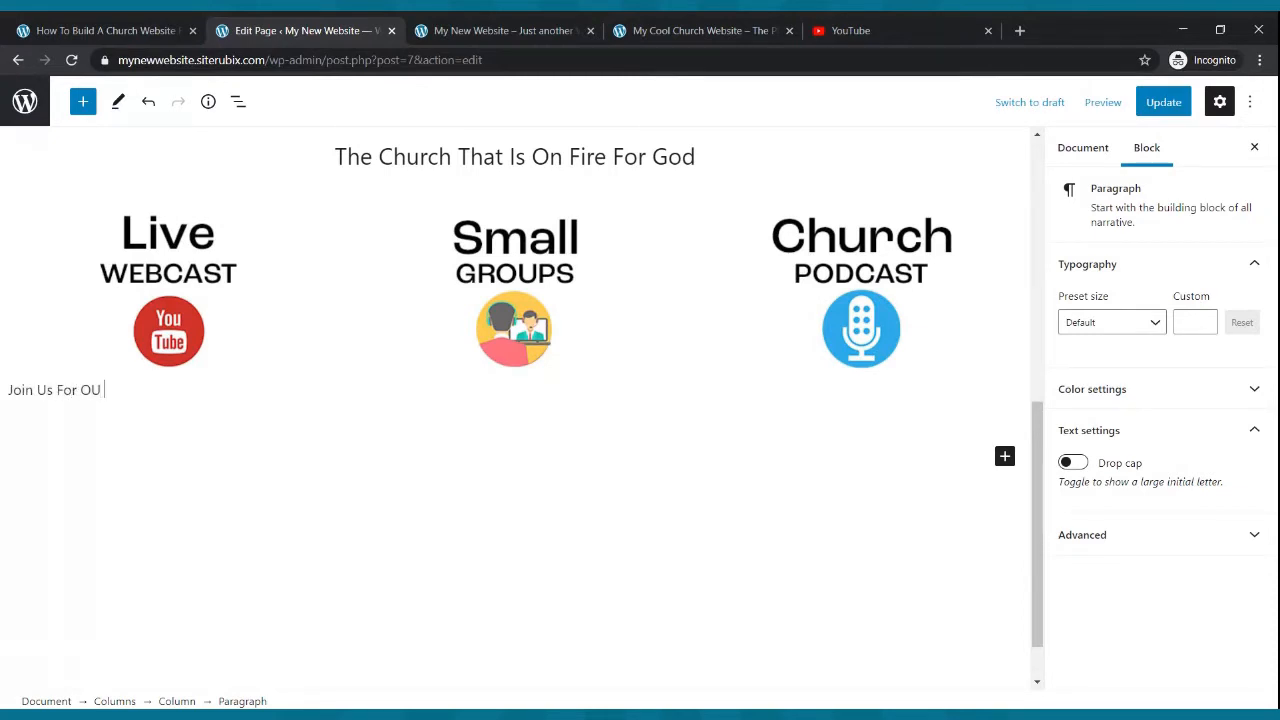
type("r Live Webcast Every Sunday ")
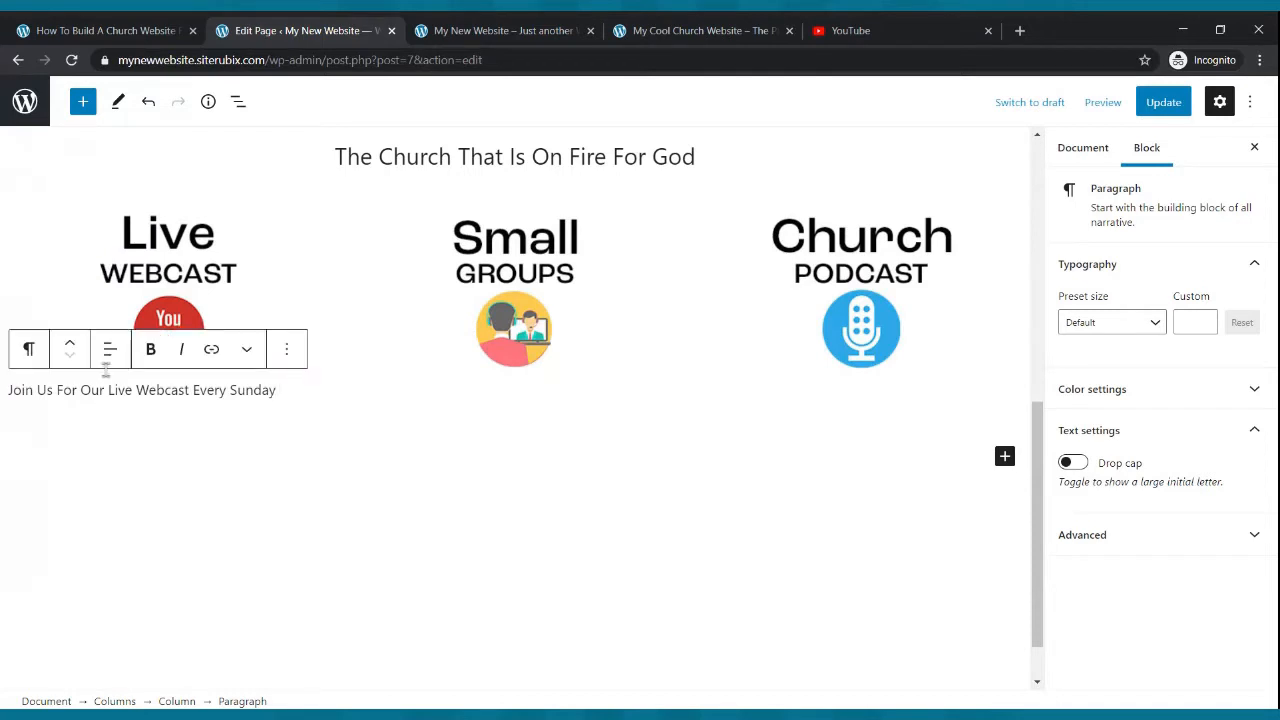
type("Morning at")
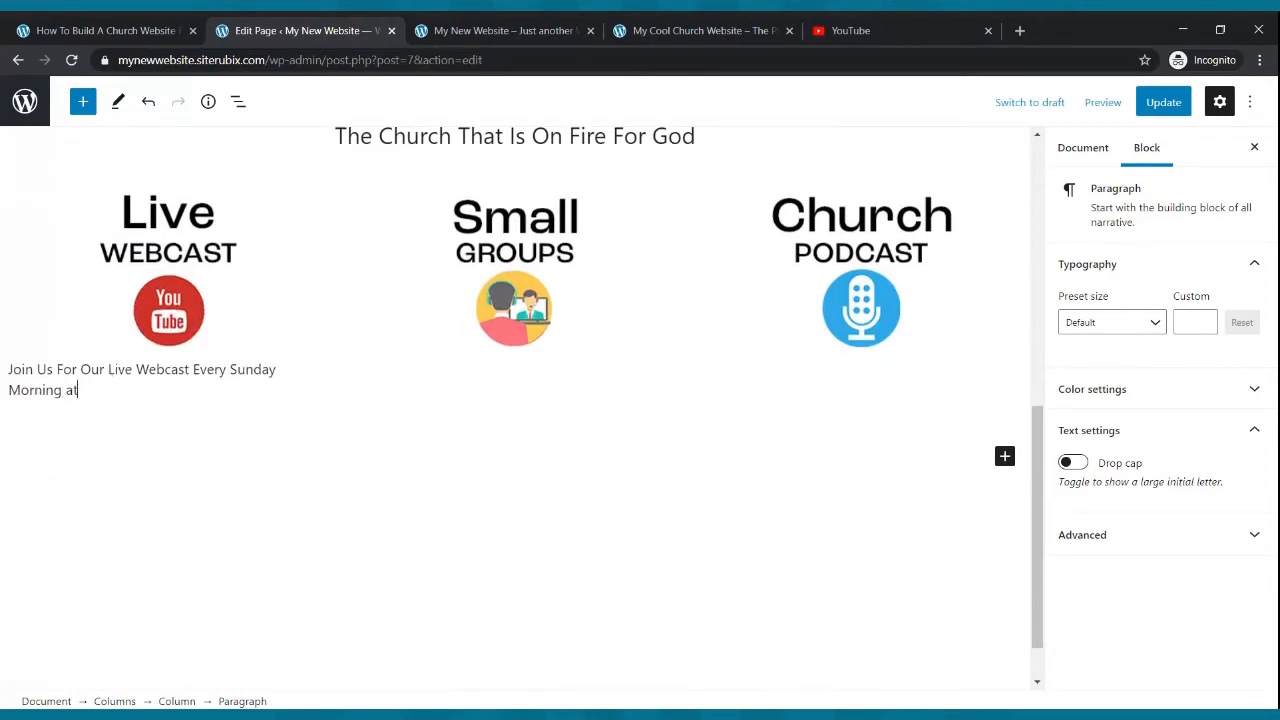
type(" 9:00am")
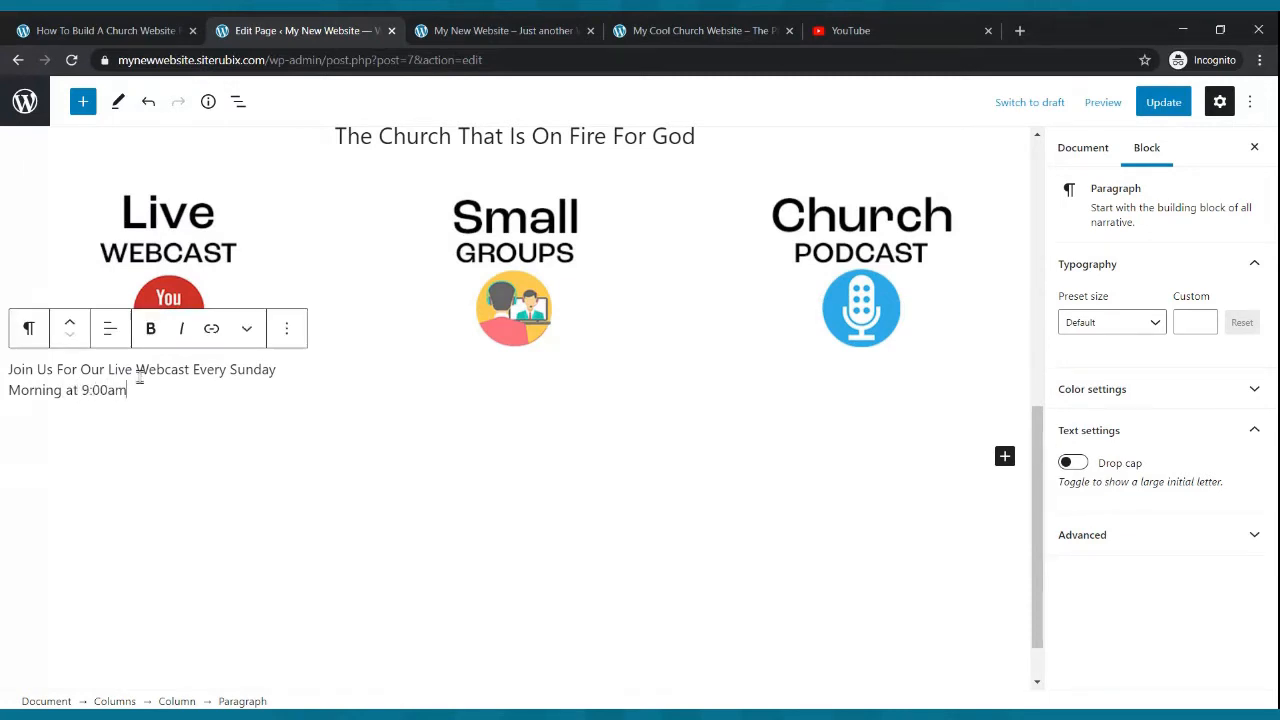
- Center the paragraph's text and make it bold
left_click_drag(131, 392, 3, 378)
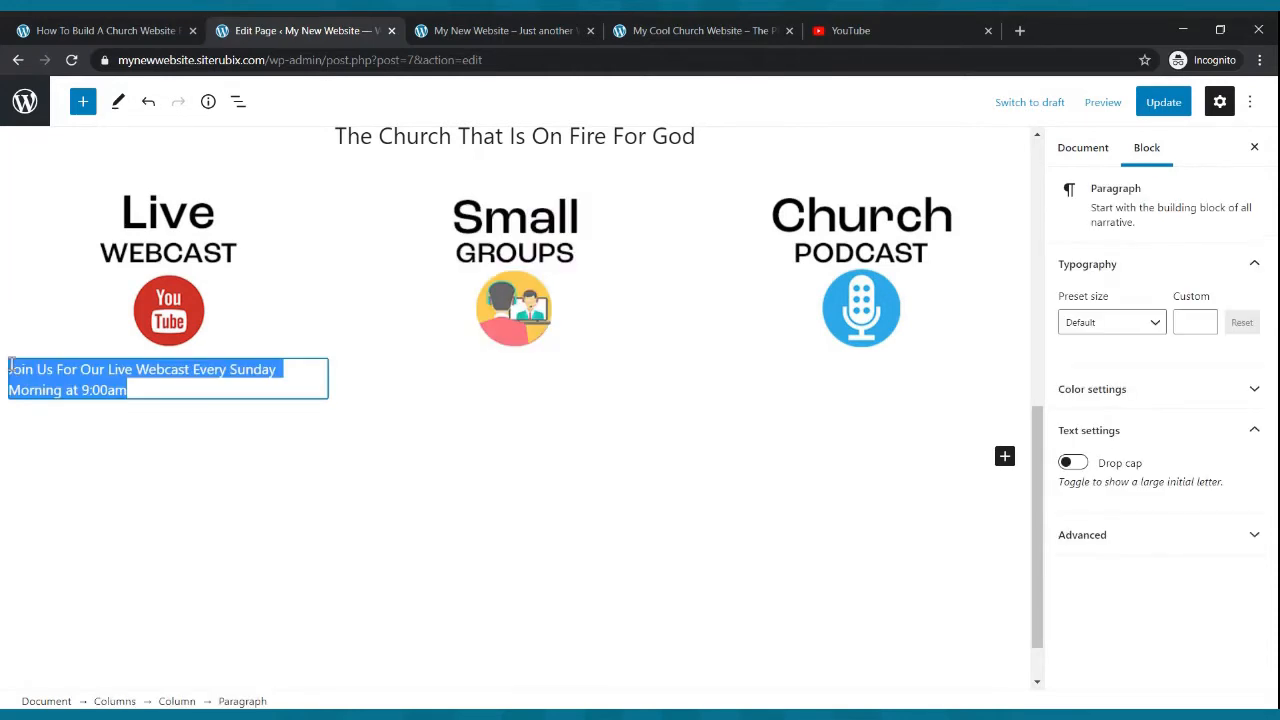
left_click(110, 330)
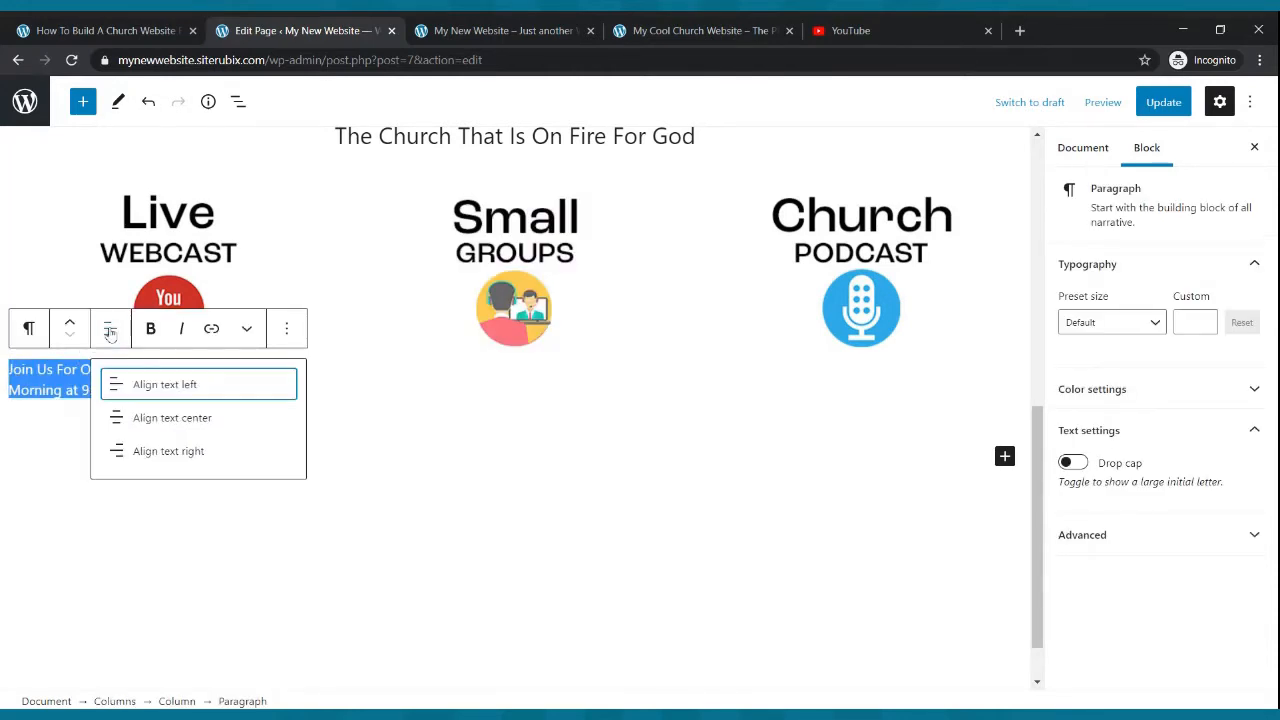
left_click(135, 418)
left_click(150, 332)
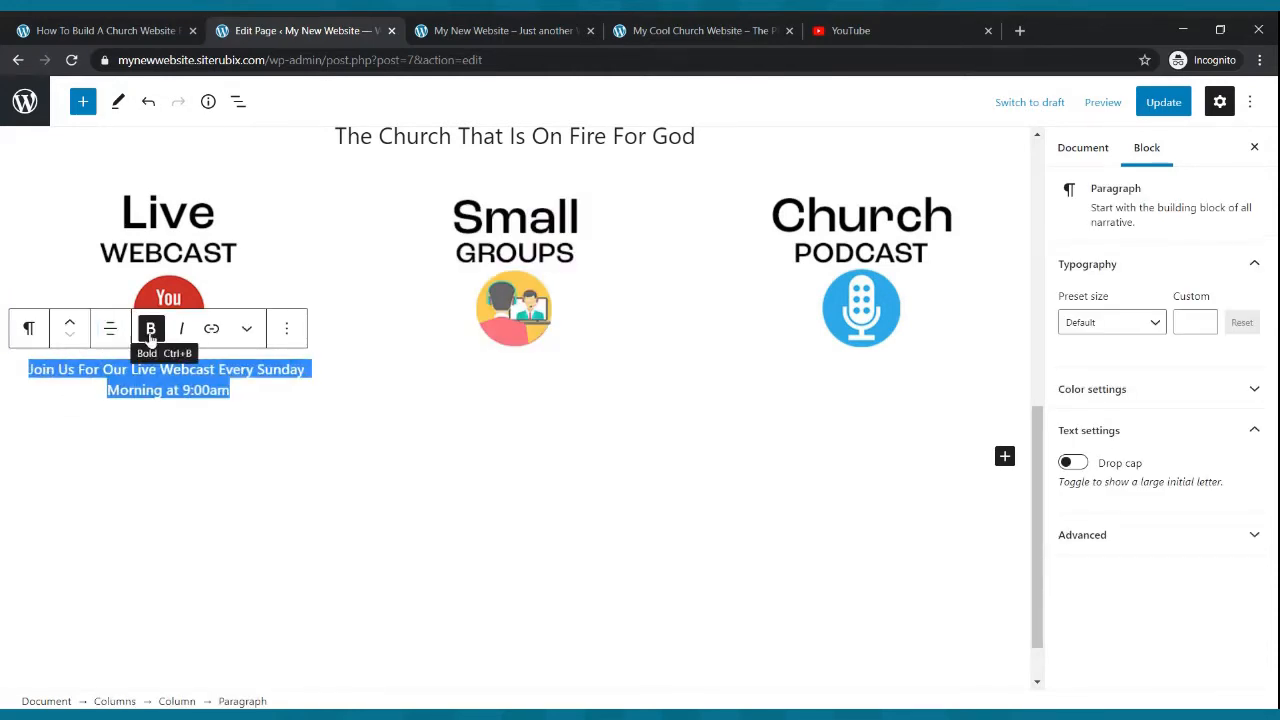
- Set the paragraph's font size to a custom 22
left_click(1114, 328)
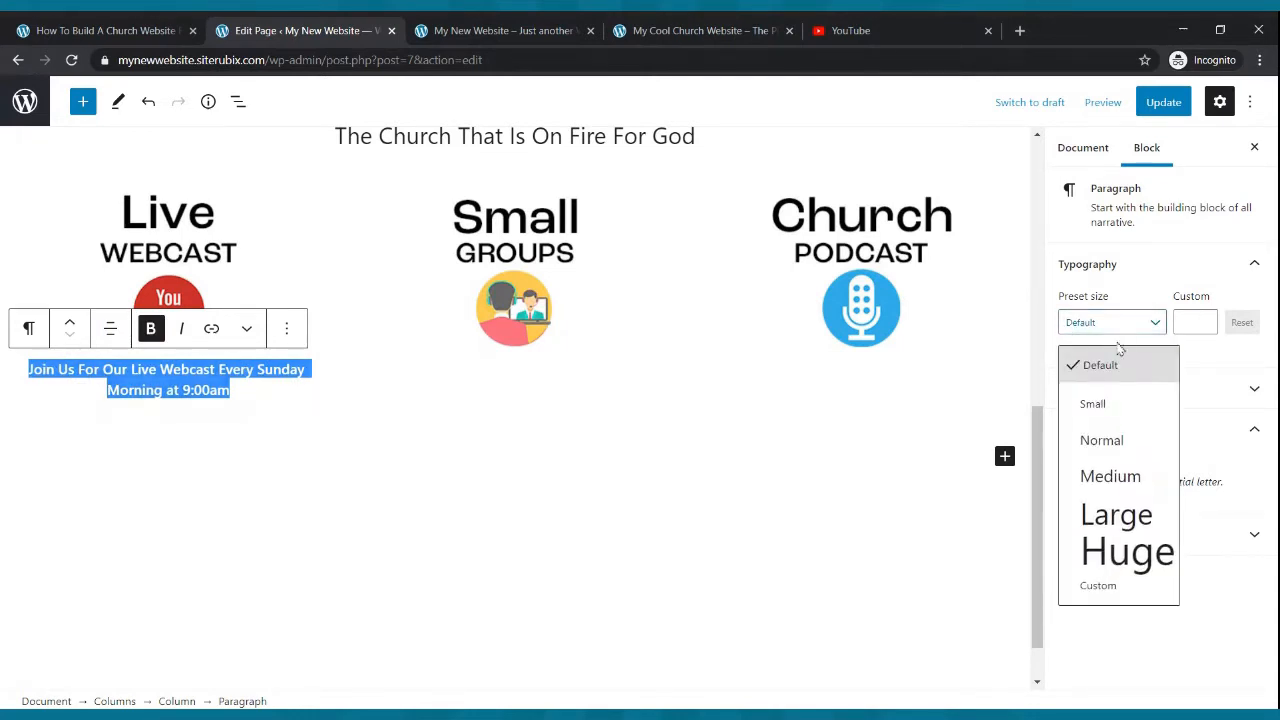
left_click(1104, 435)
left_click(1152, 326)
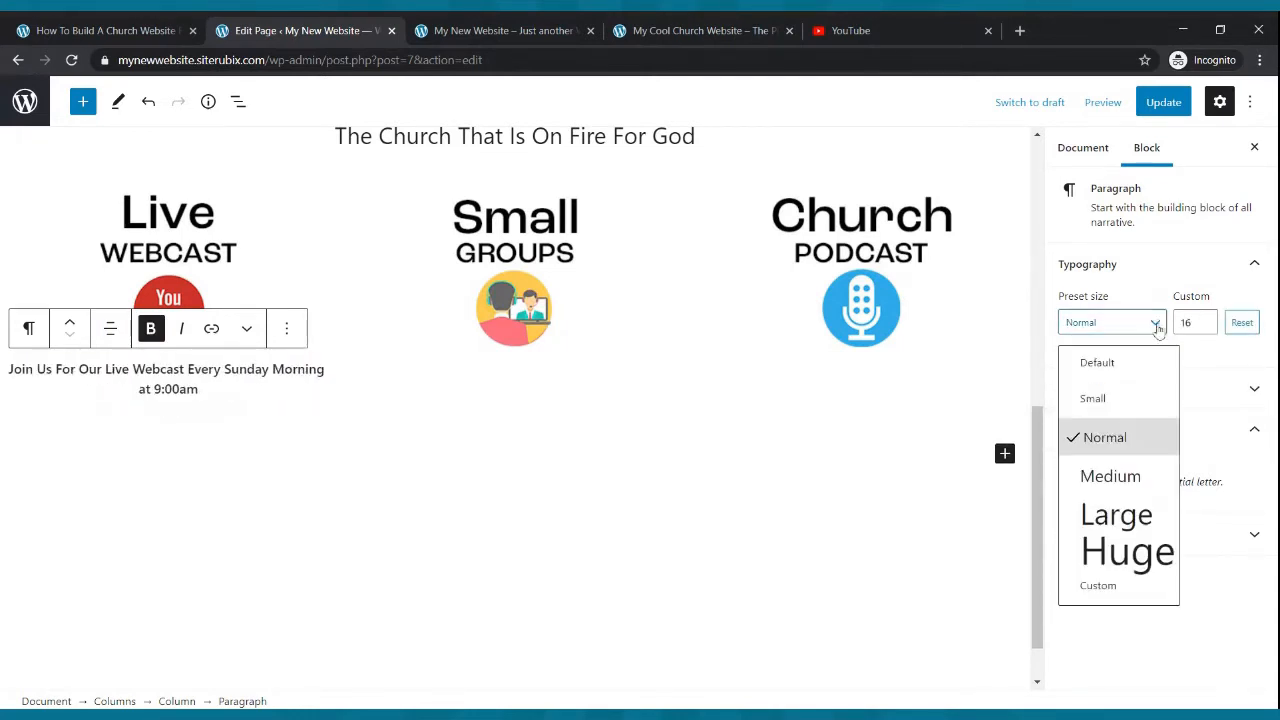
left_click(1130, 472)
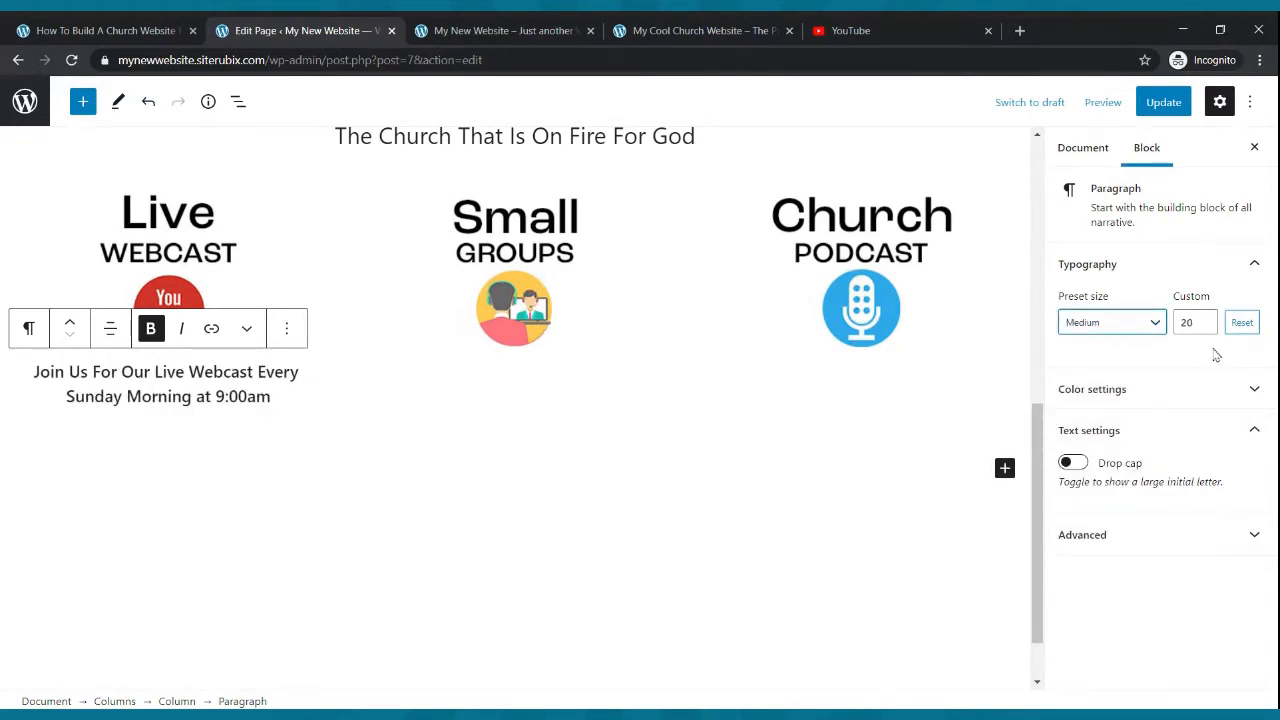
left_click(1204, 318)
left_click(1204, 318)
left_click(1204, 318)
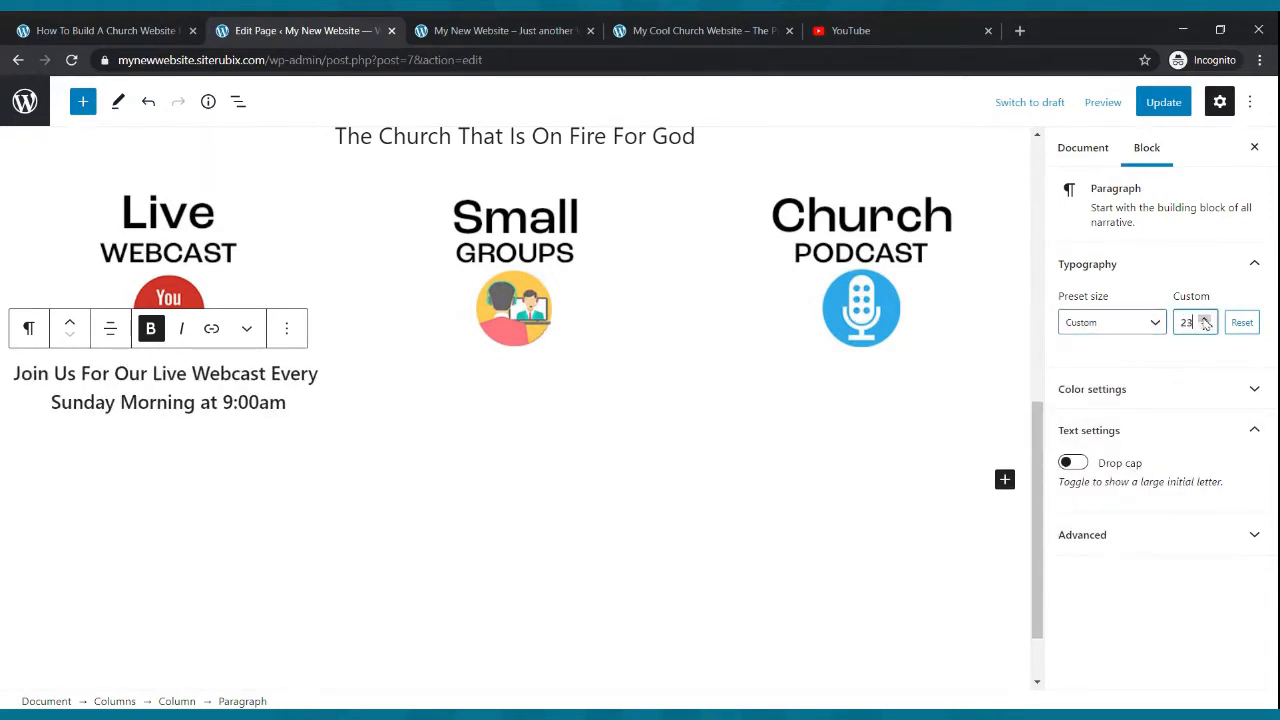
left_click(1205, 328)
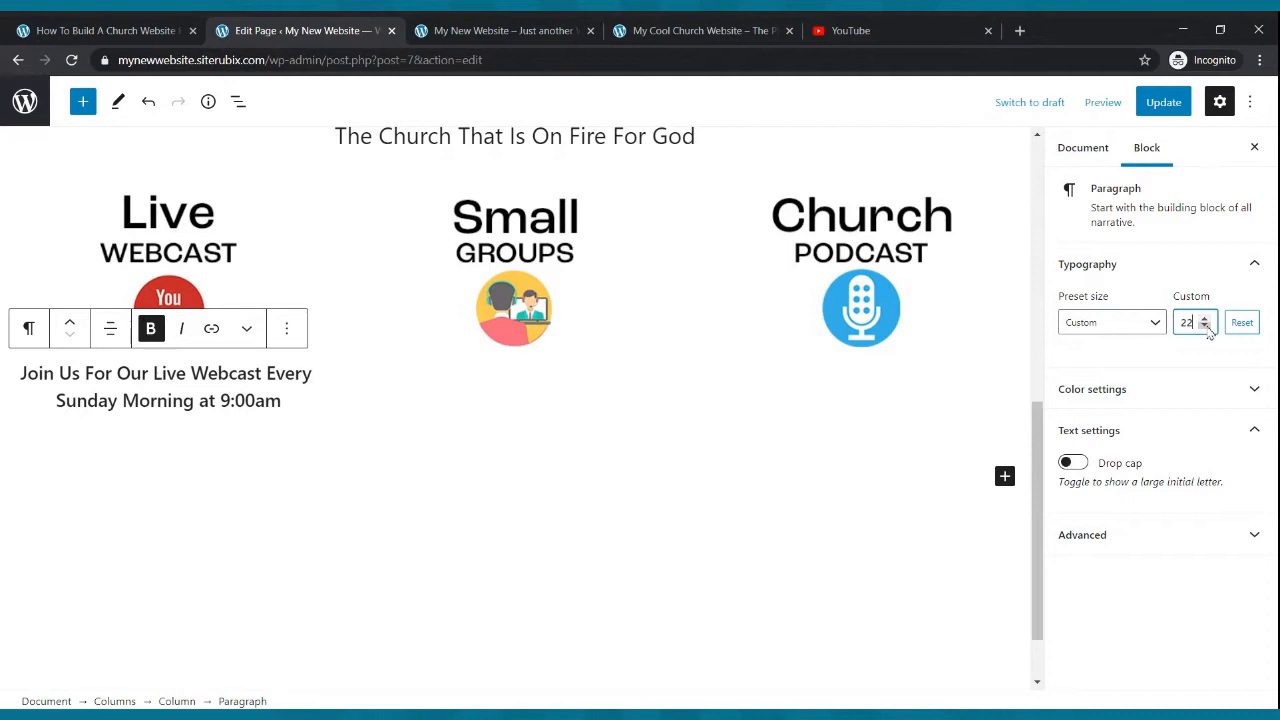
left_click(851, 382)
- Copy the Live Webcast paragraph and paste it into a new Paragraph block in the Small Groups column
left_click(458, 428)
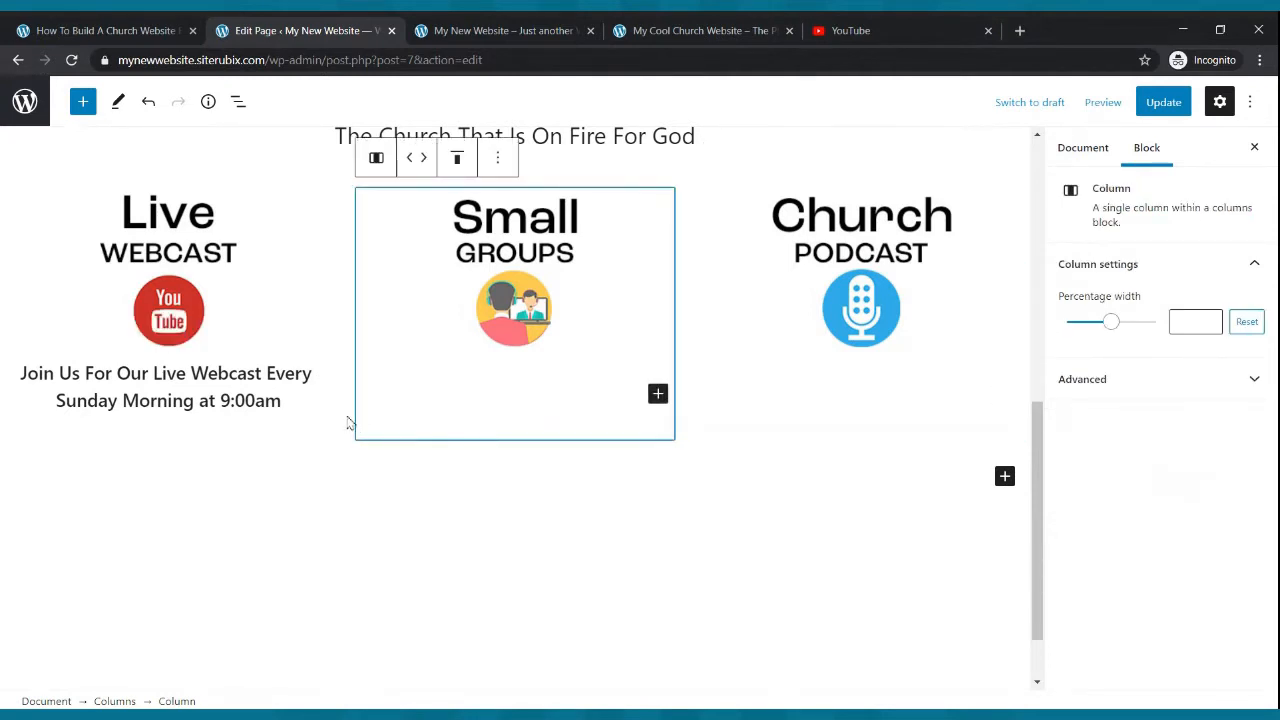
left_click_drag(283, 402, 18, 381)
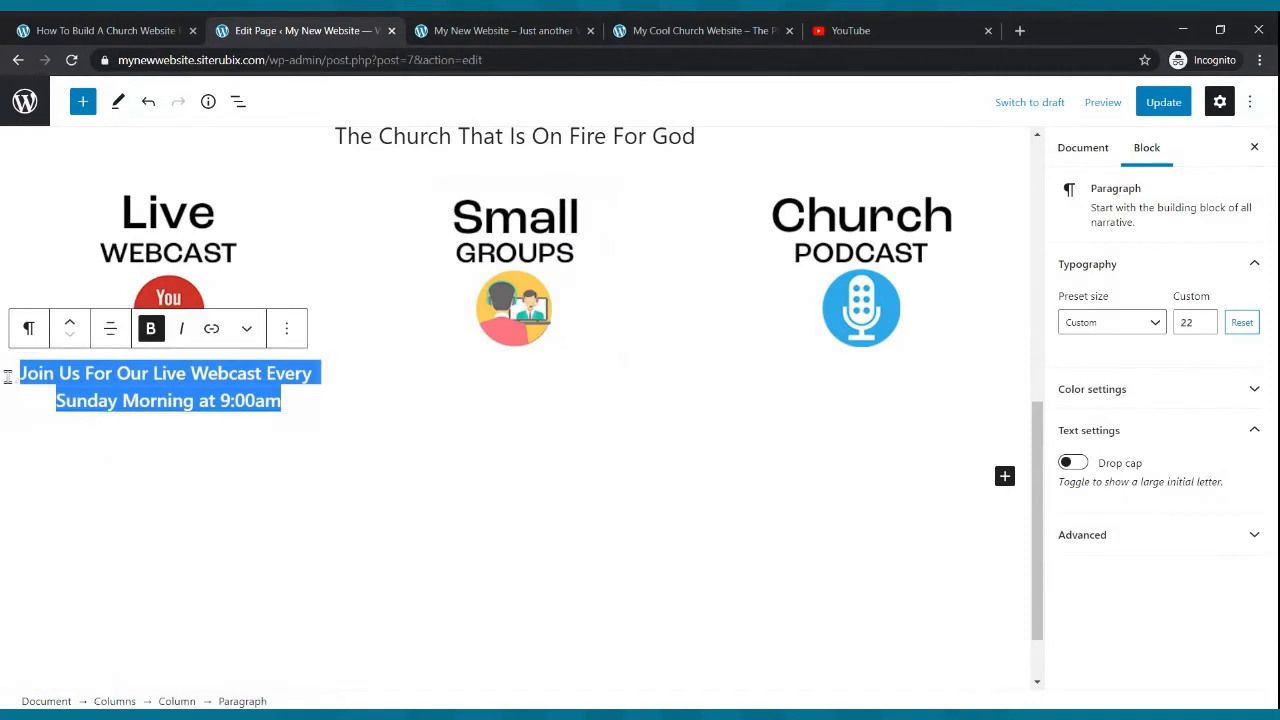
key("ctrl+c")
left_click(460, 407)
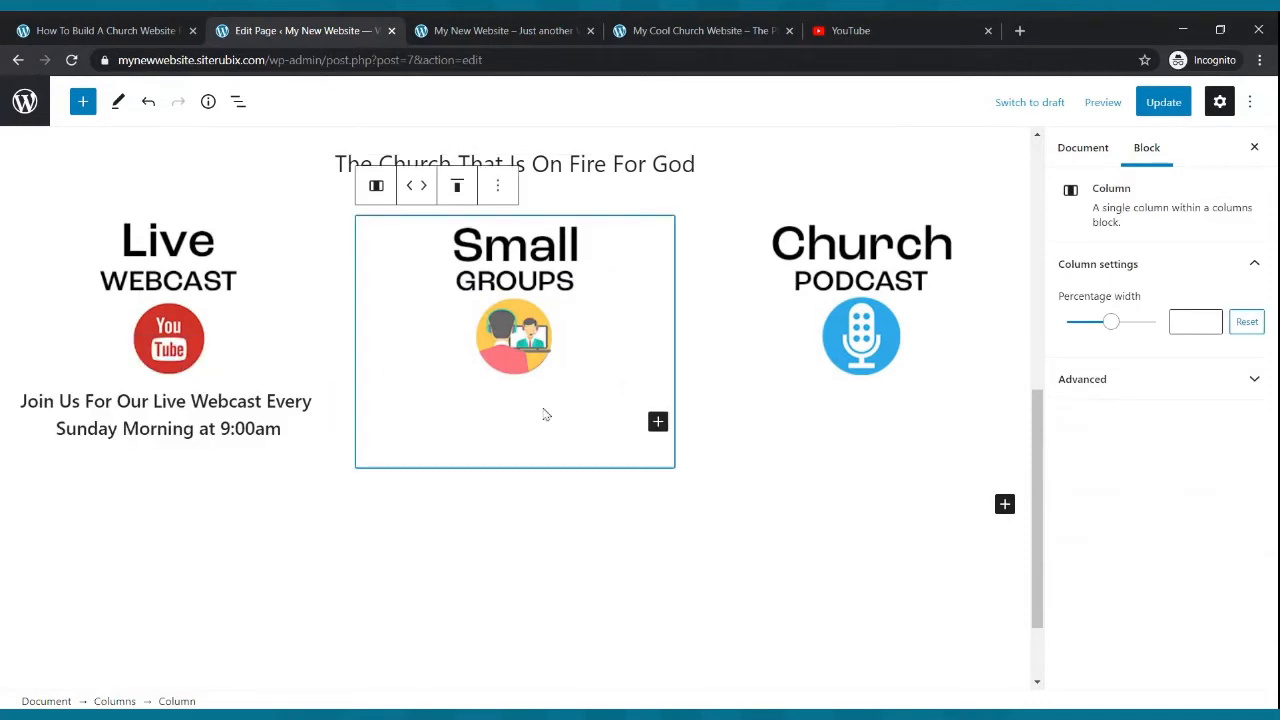
left_click(658, 424)
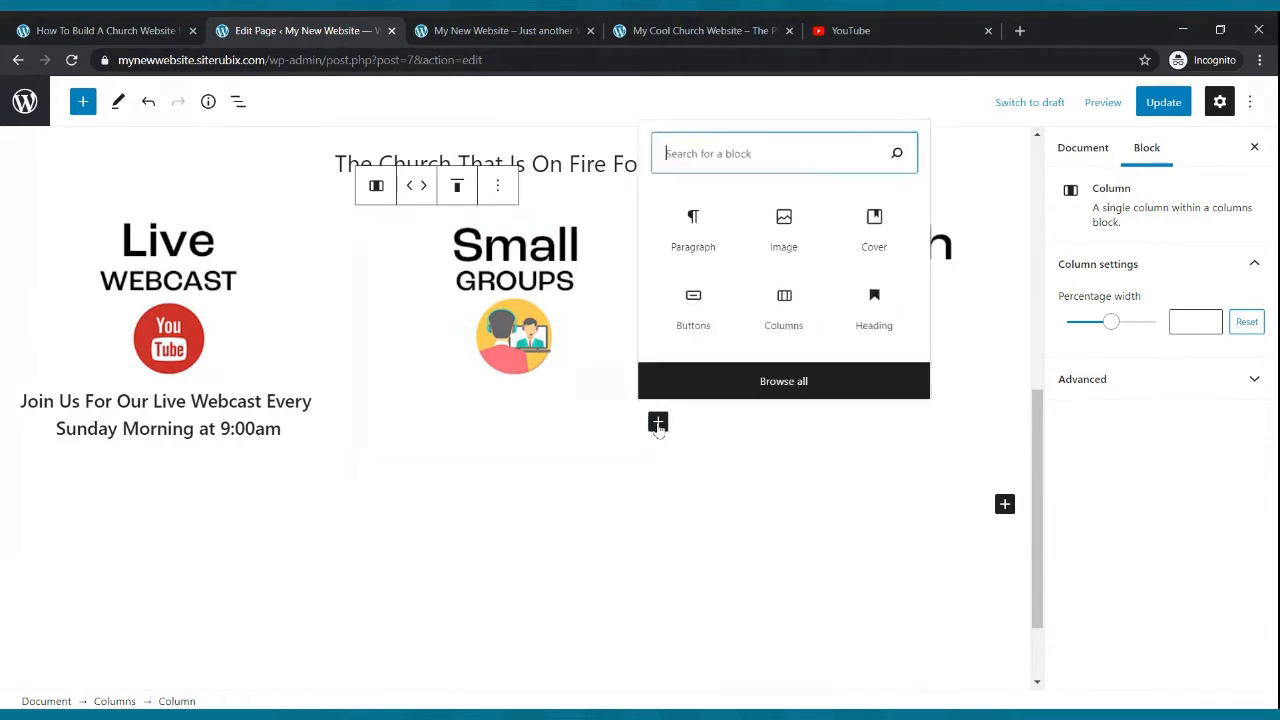
left_click(716, 228)
left_click(481, 417)
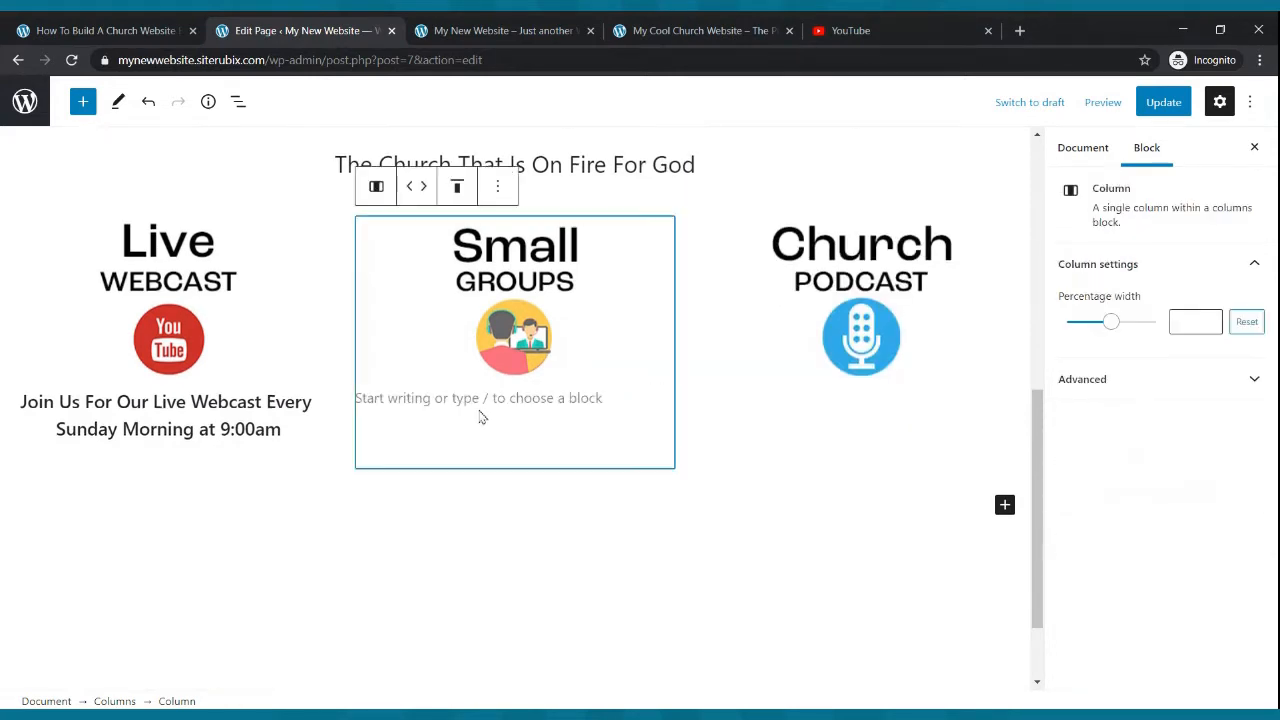
left_click(470, 398)
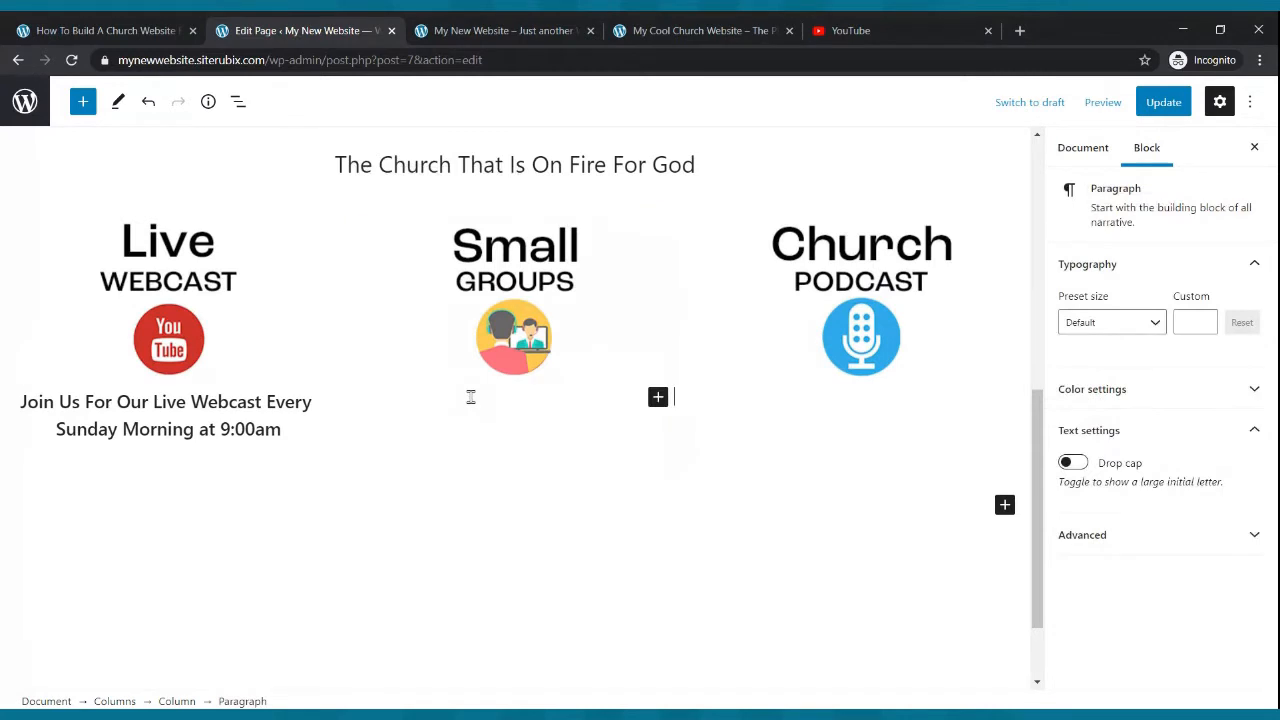
key("ctrl+v")
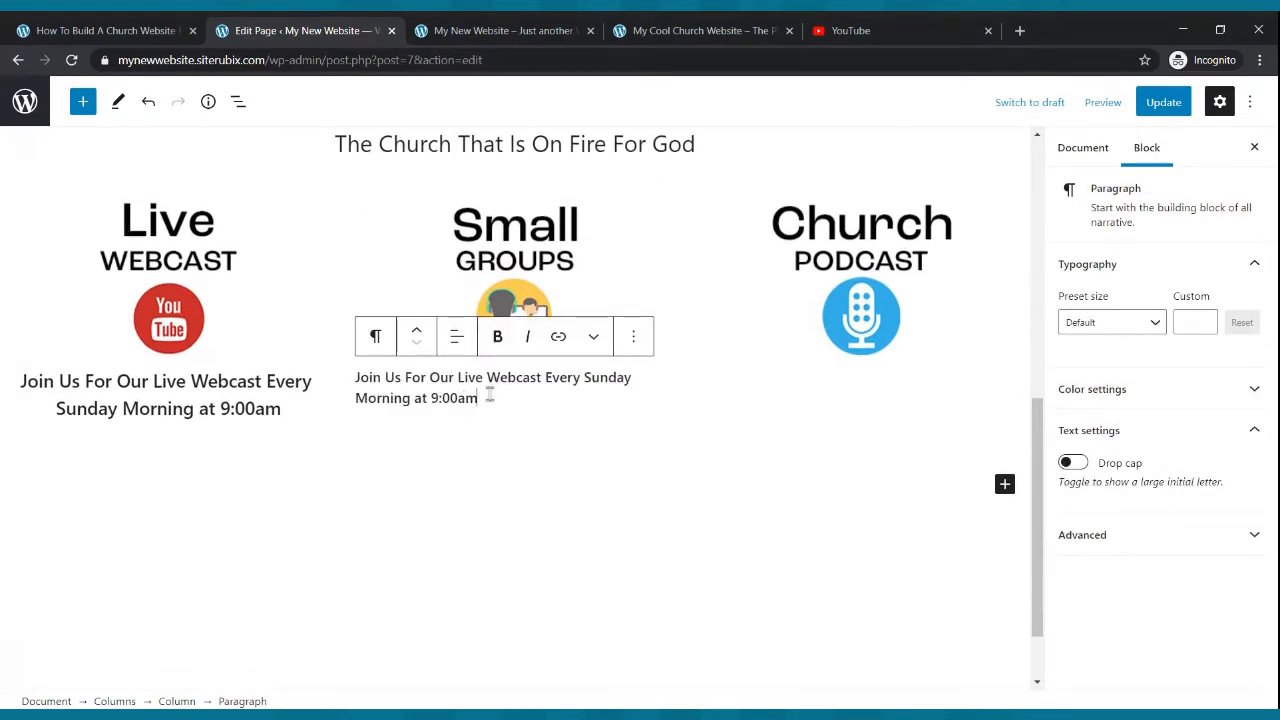
- Replace the pasted text with "Join Us For One Of Our Small Groups That Meet Throughout The Week"
left_click_drag(480, 397, 356, 374)
type("J")
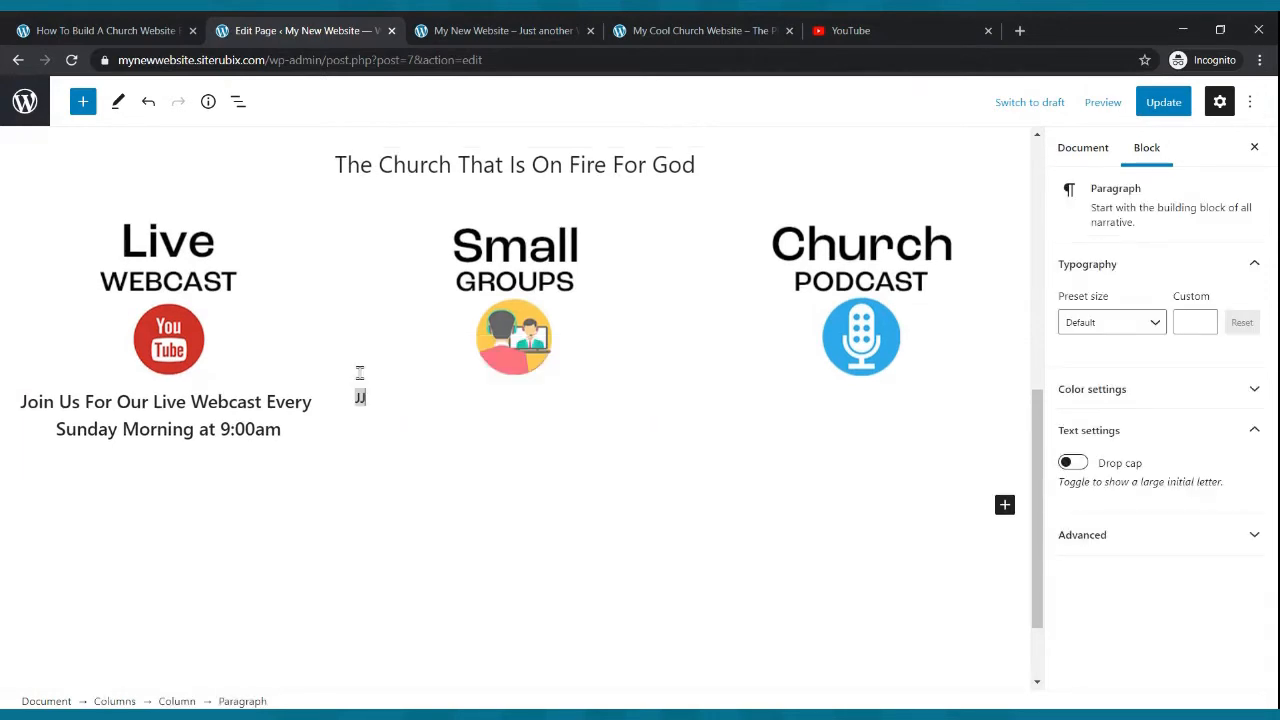
type("oin Us For One Of Our Small Groups That Meet T")
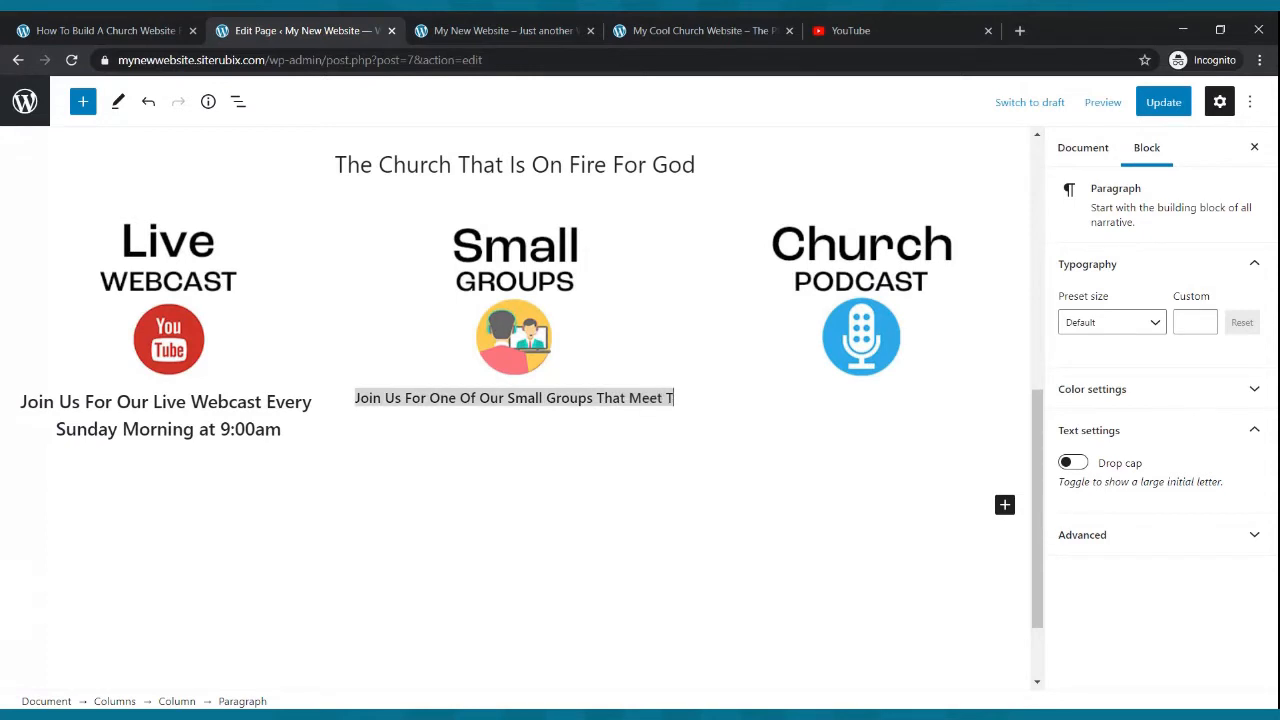
type("r")
key("BackSpace")
type("hroughtout")
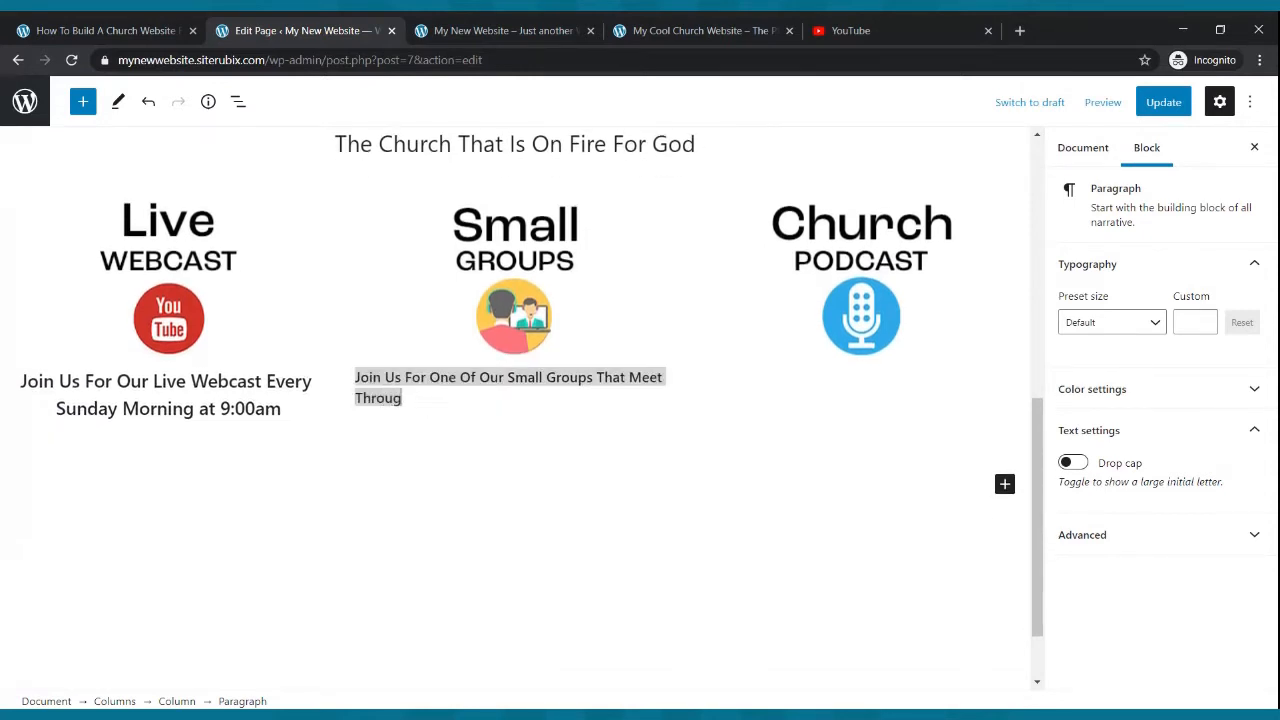
key("BackSpace")
key("BackSpace")
key("BackSpace")
key("BackSpace")
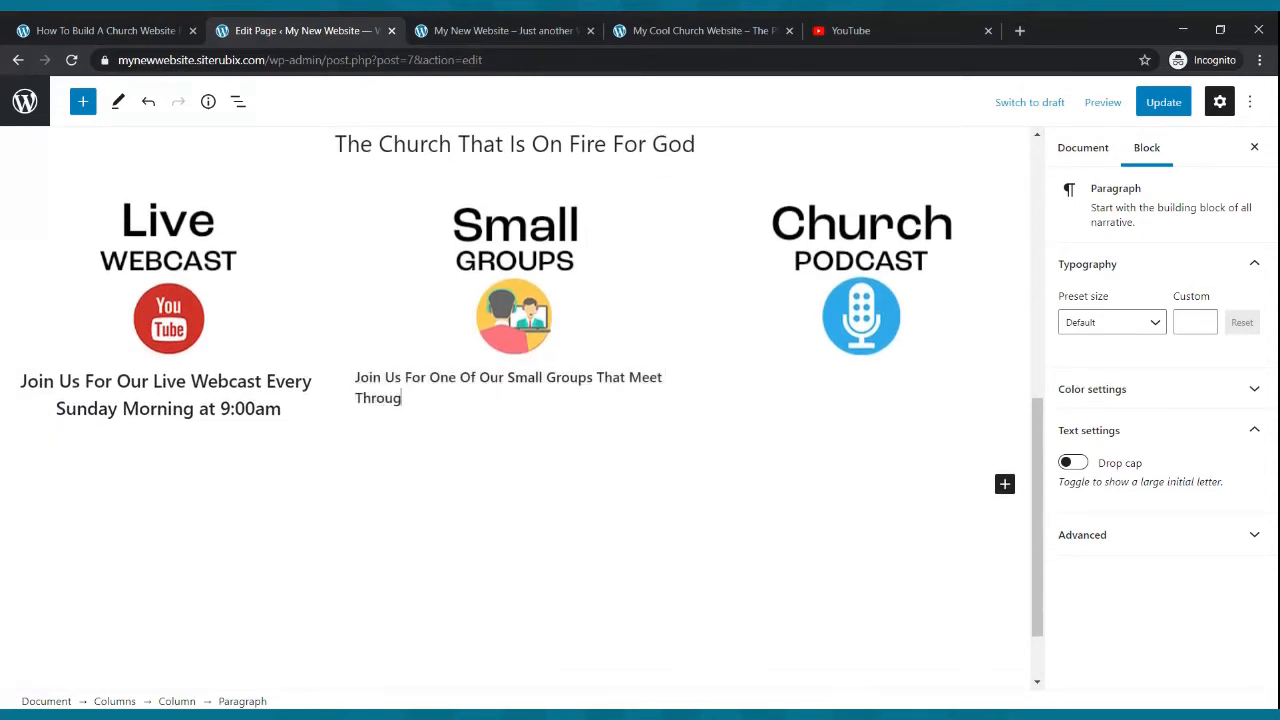
type("hout The Week")
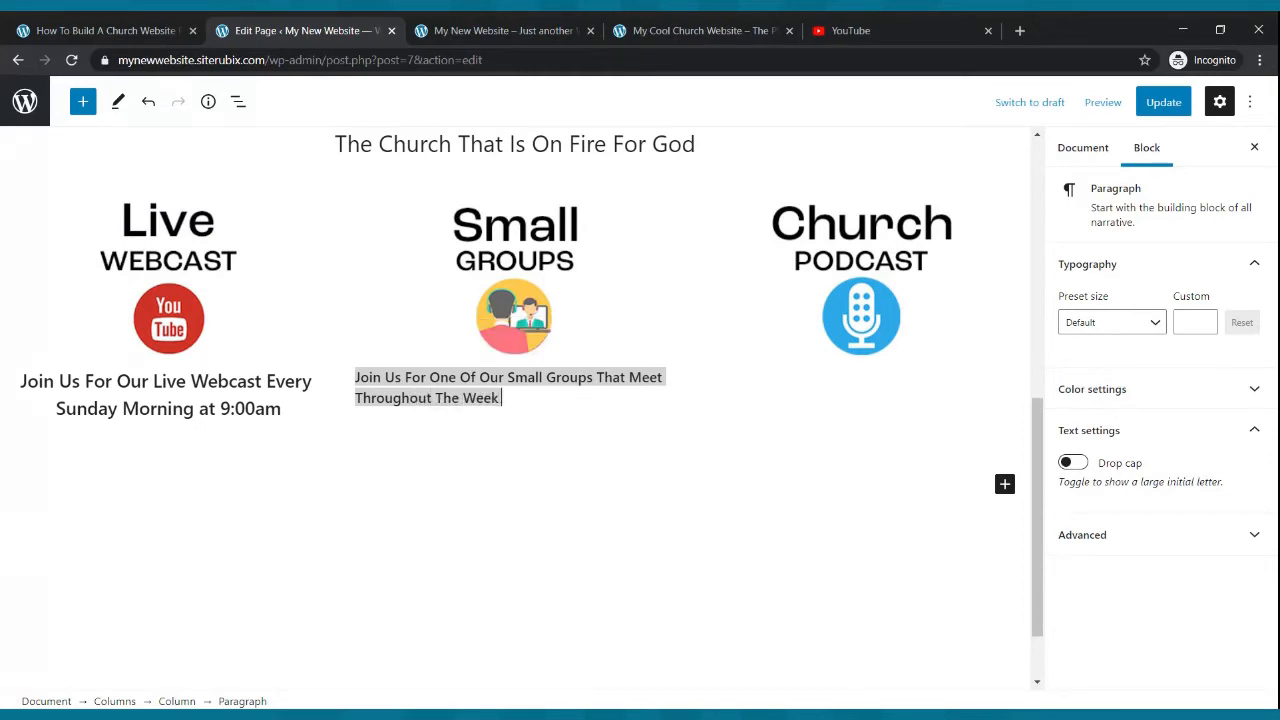
- Select the Small Groups paragraph and center its text
left_click(566, 466)
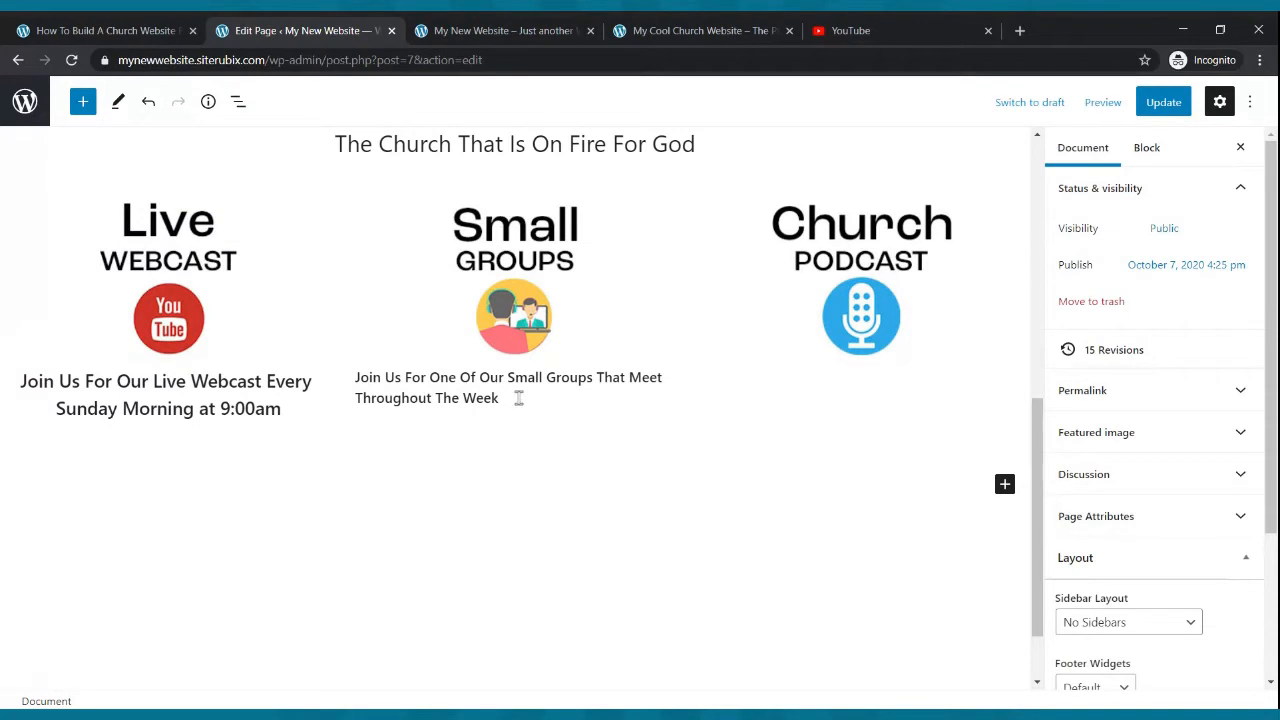
left_click_drag(519, 397, 356, 376)
left_click(392, 398)
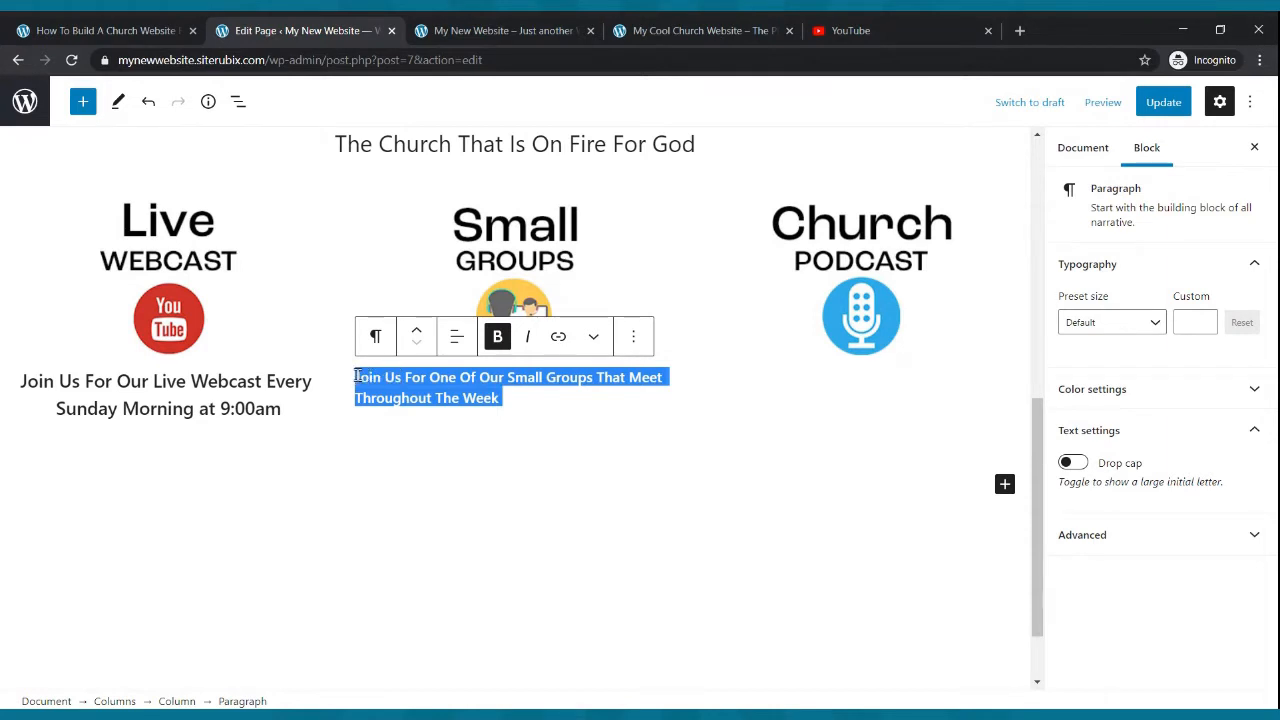
left_click(458, 338)
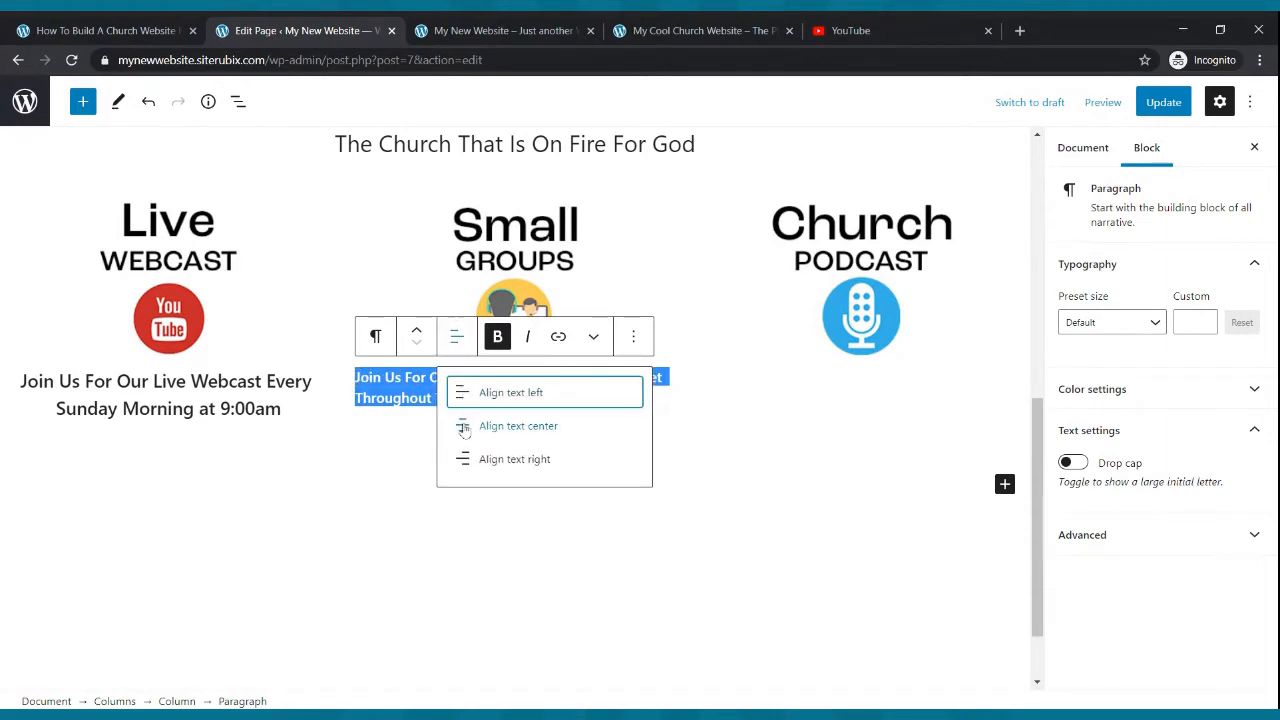
left_click(493, 430)
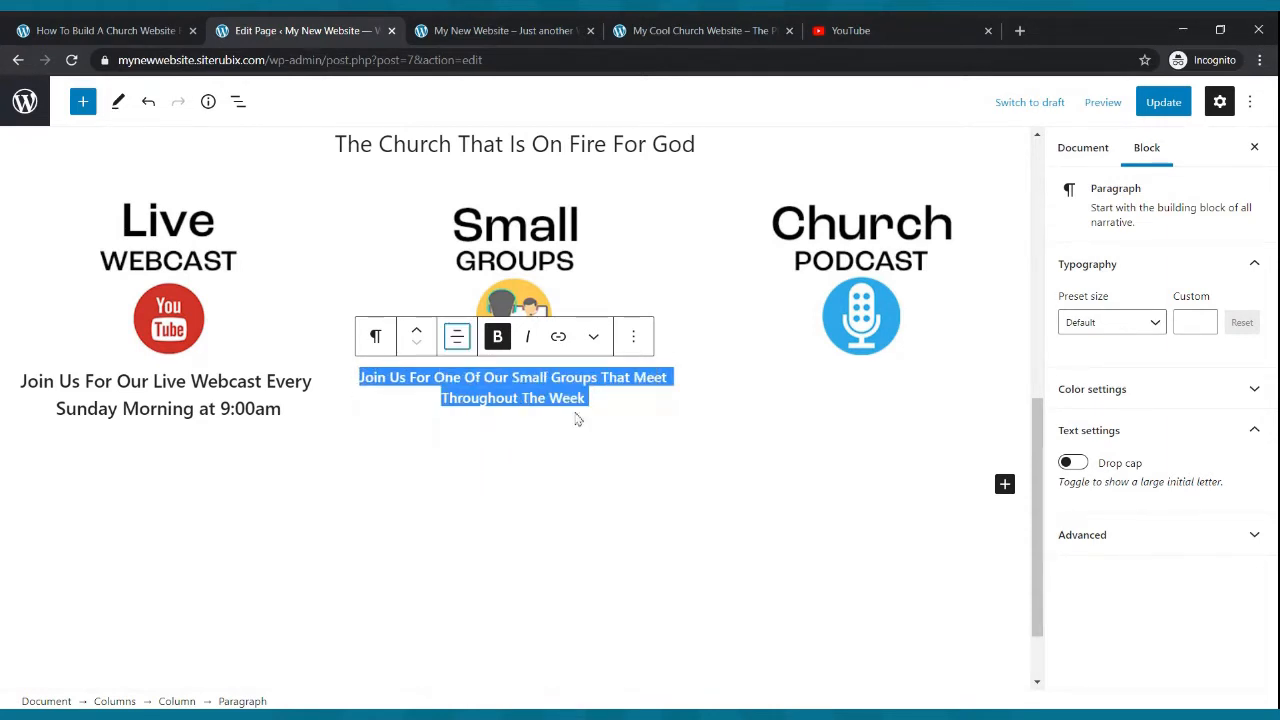
- Set the Small Groups paragraph's custom font size to 22 and update the page
left_click(1192, 329)
left_click(1204, 320)
left_click(1204, 320)
left_click(1204, 320)
left_click(1204, 320)
left_click(1204, 320)
left_click(1204, 320)
left_click(1204, 320)
left_click(1204, 320)
left_click(1204, 320)
left_click(1204, 320)
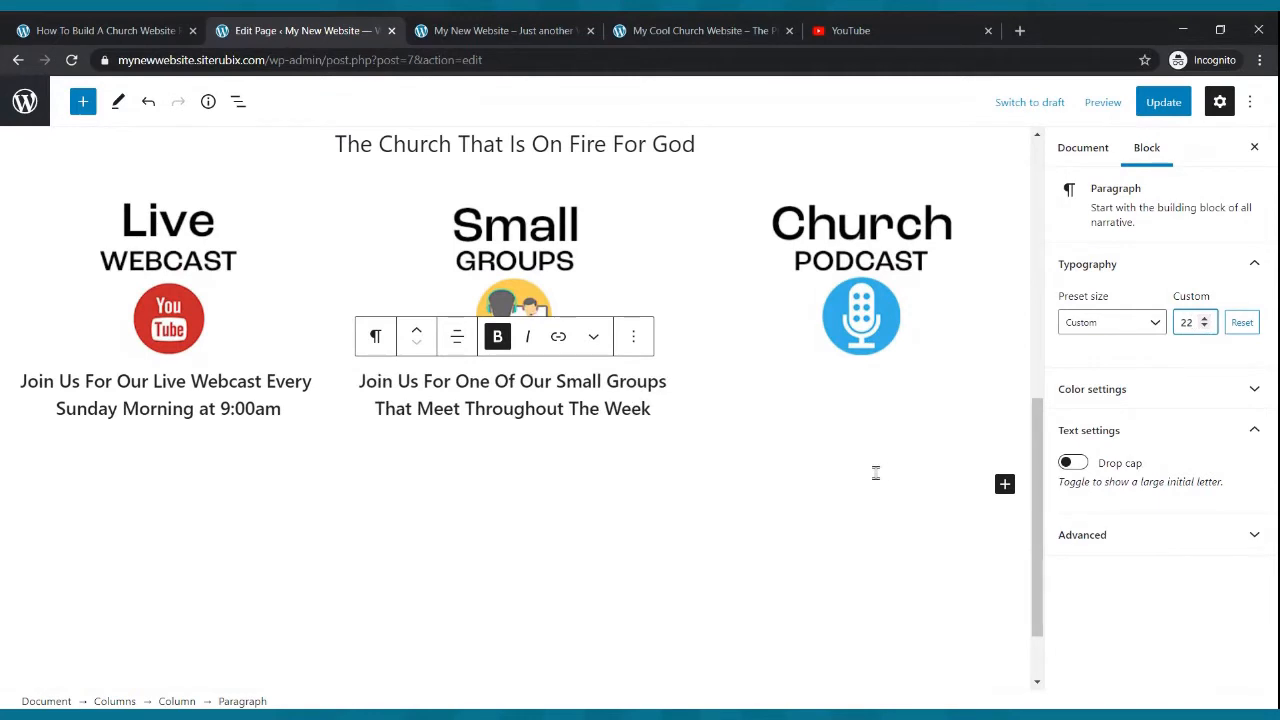
left_click(356, 460)
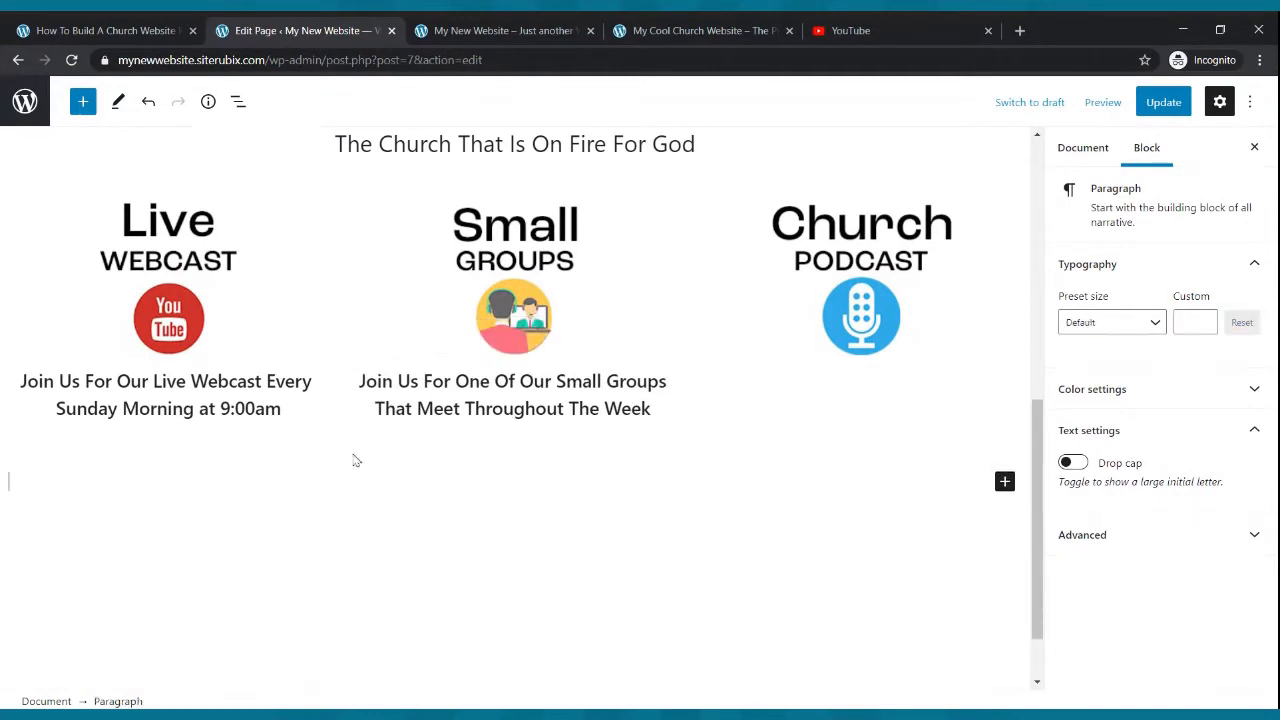
left_click(1184, 106)
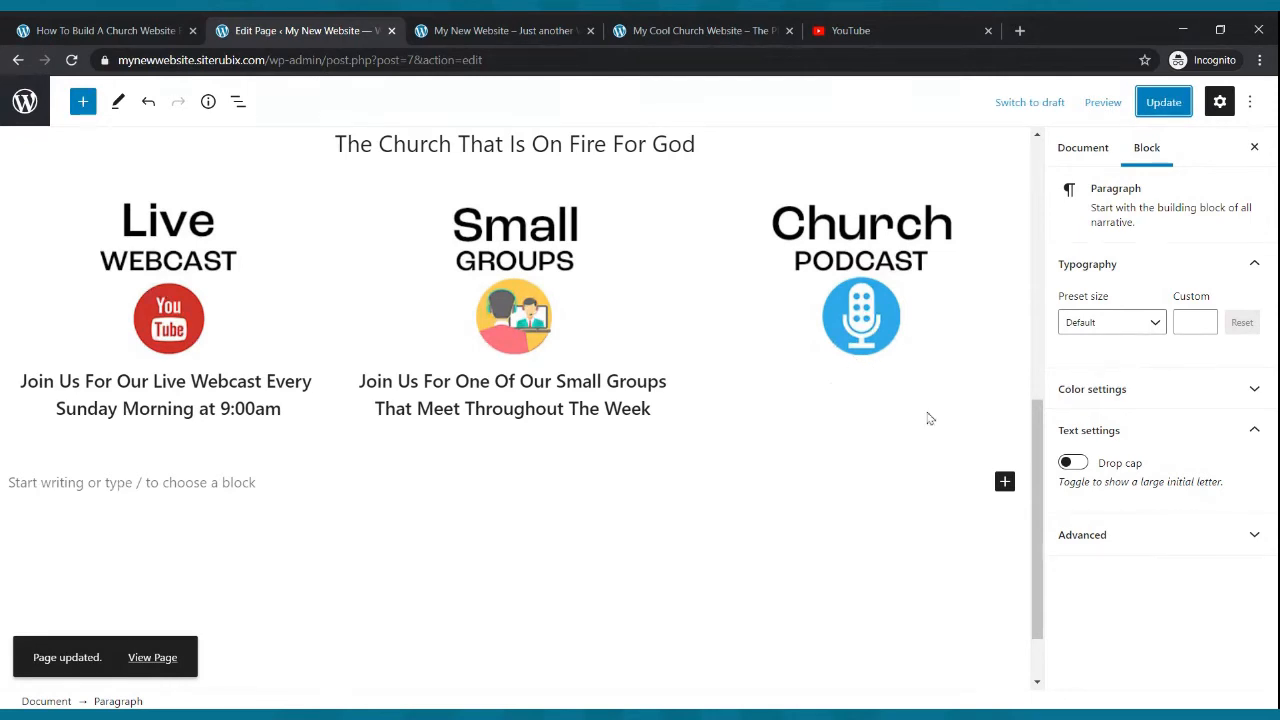
- Add a Paragraph block in the Church Podcast column reading "Listen To Our Weekly Podcast Where We Discuss Hot Topics and More.."
left_click(921, 380)
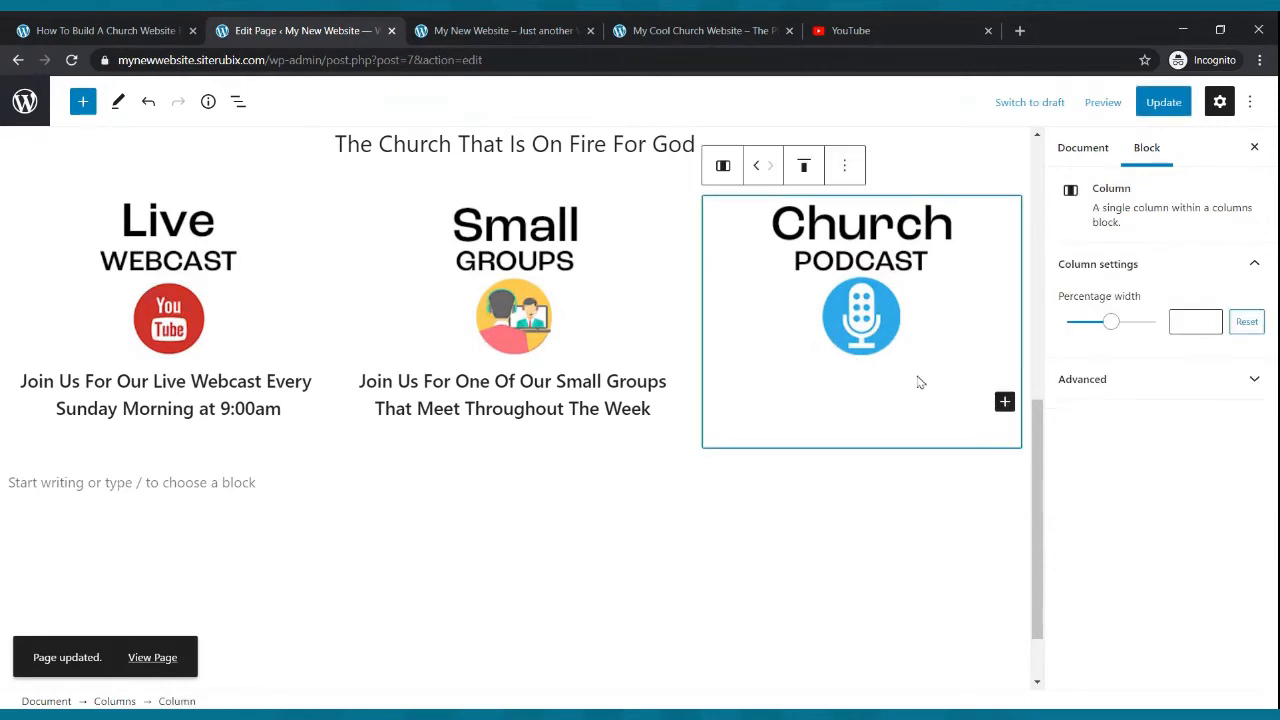
left_click(1004, 401)
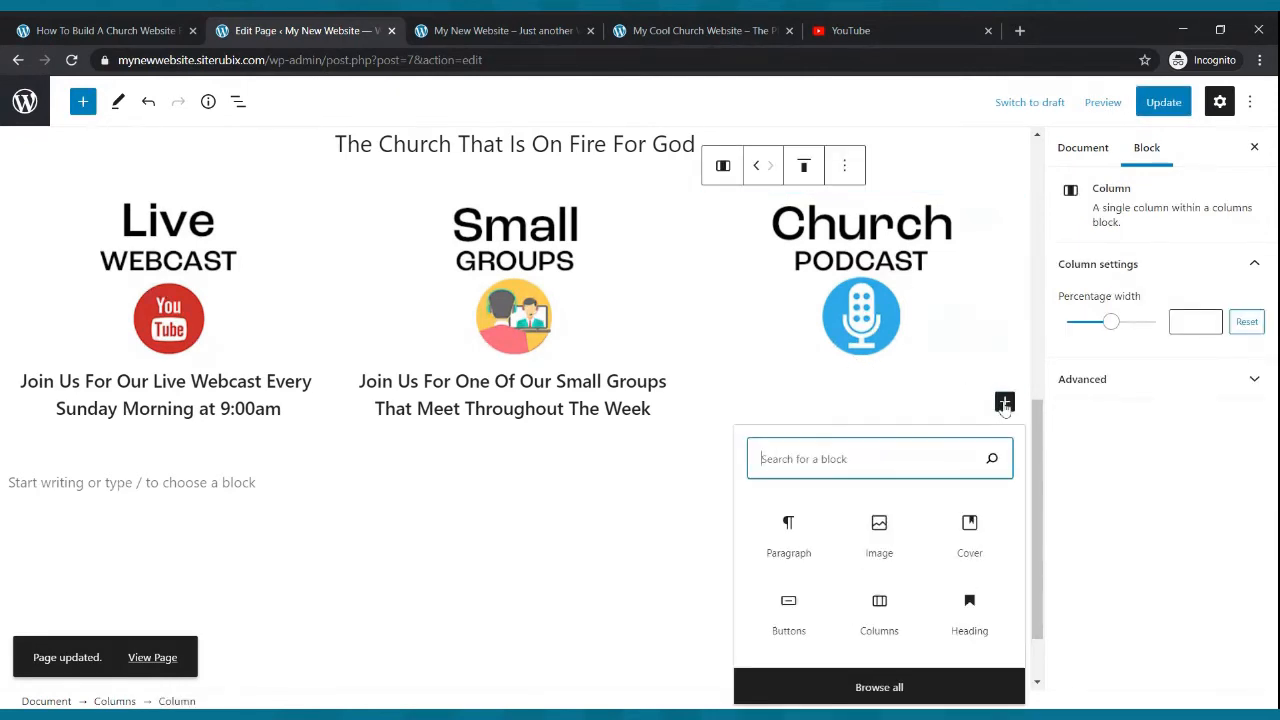
left_click(777, 531)
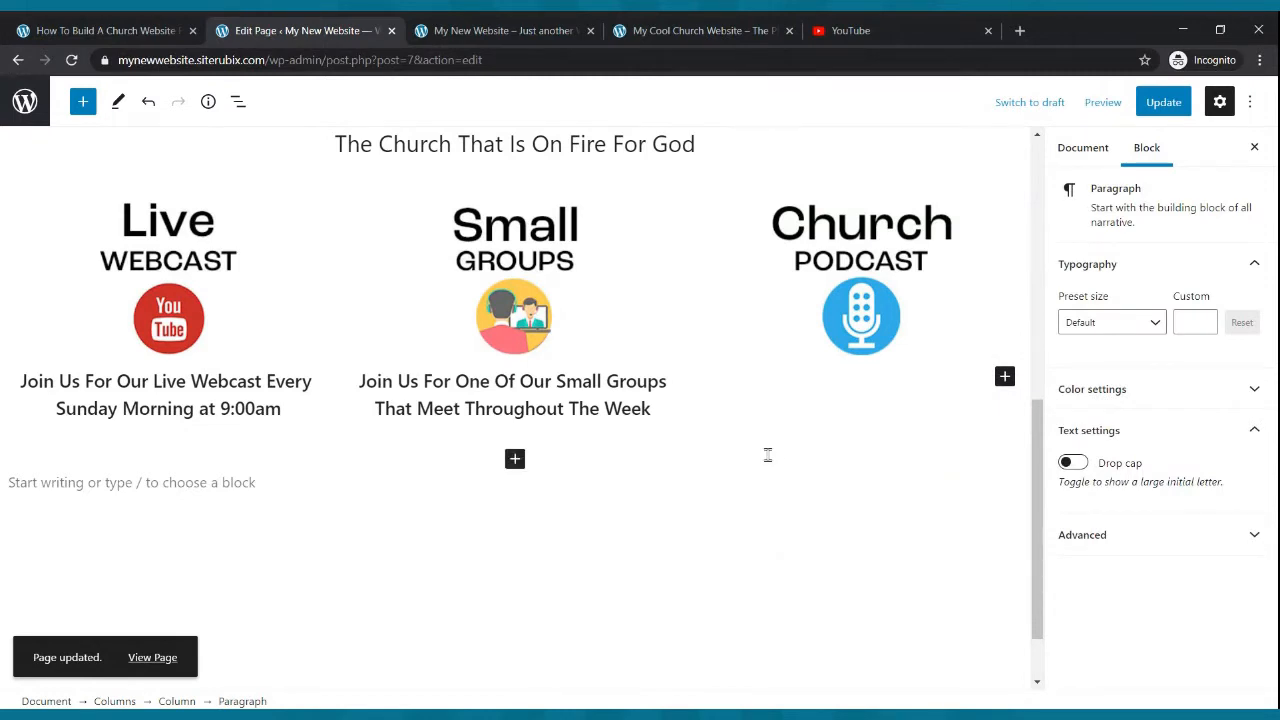
scroll(767, 455, "up", 1)
type("Listen")
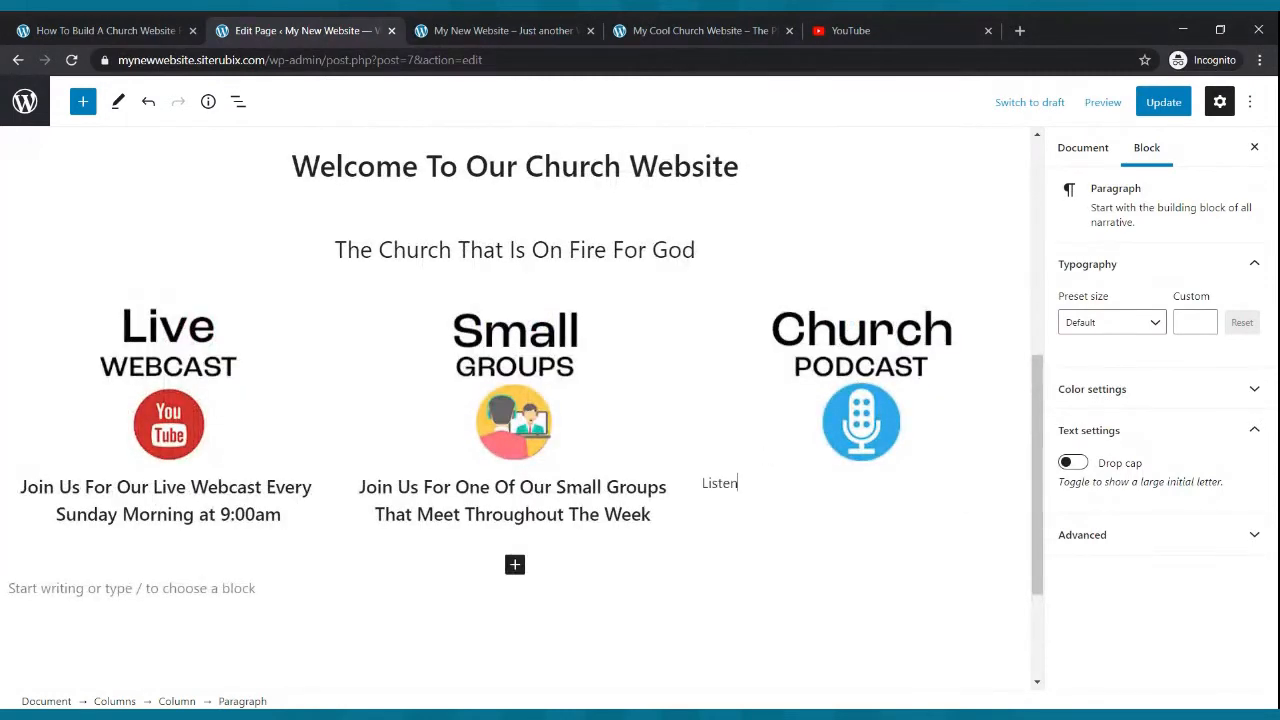
type(" To Our We")
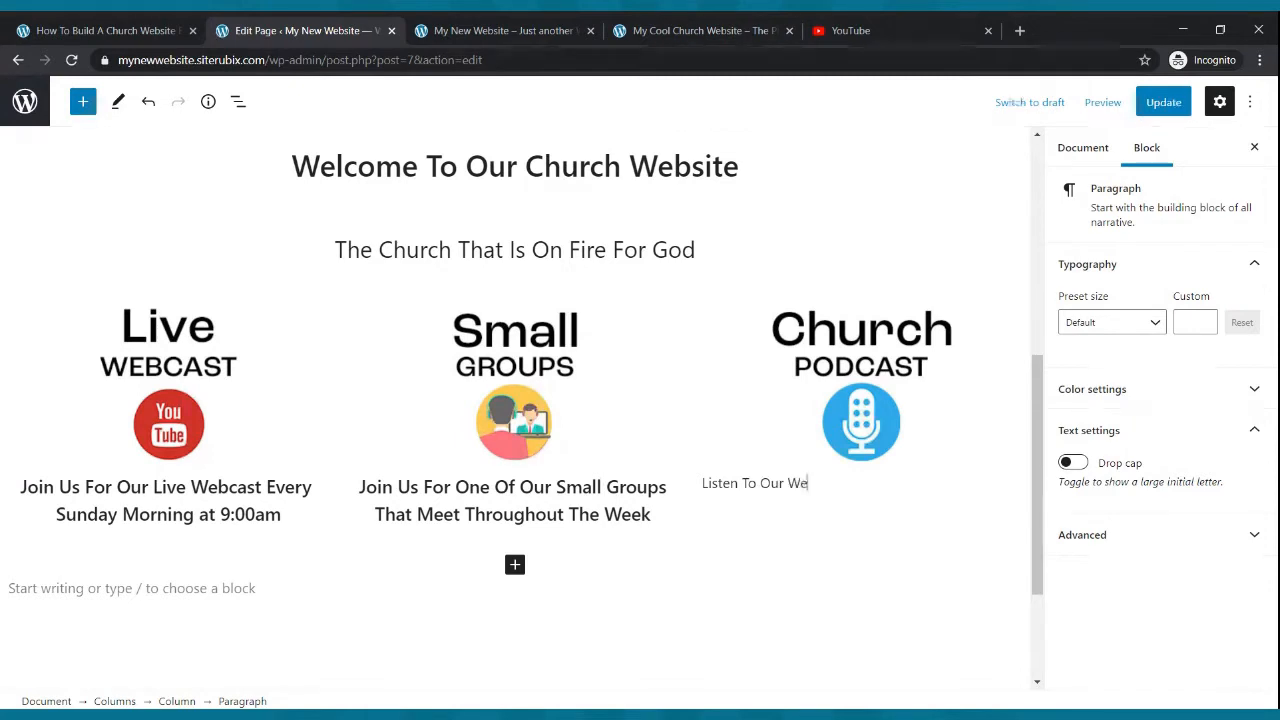
type("kk Podcast Where We Discuess")
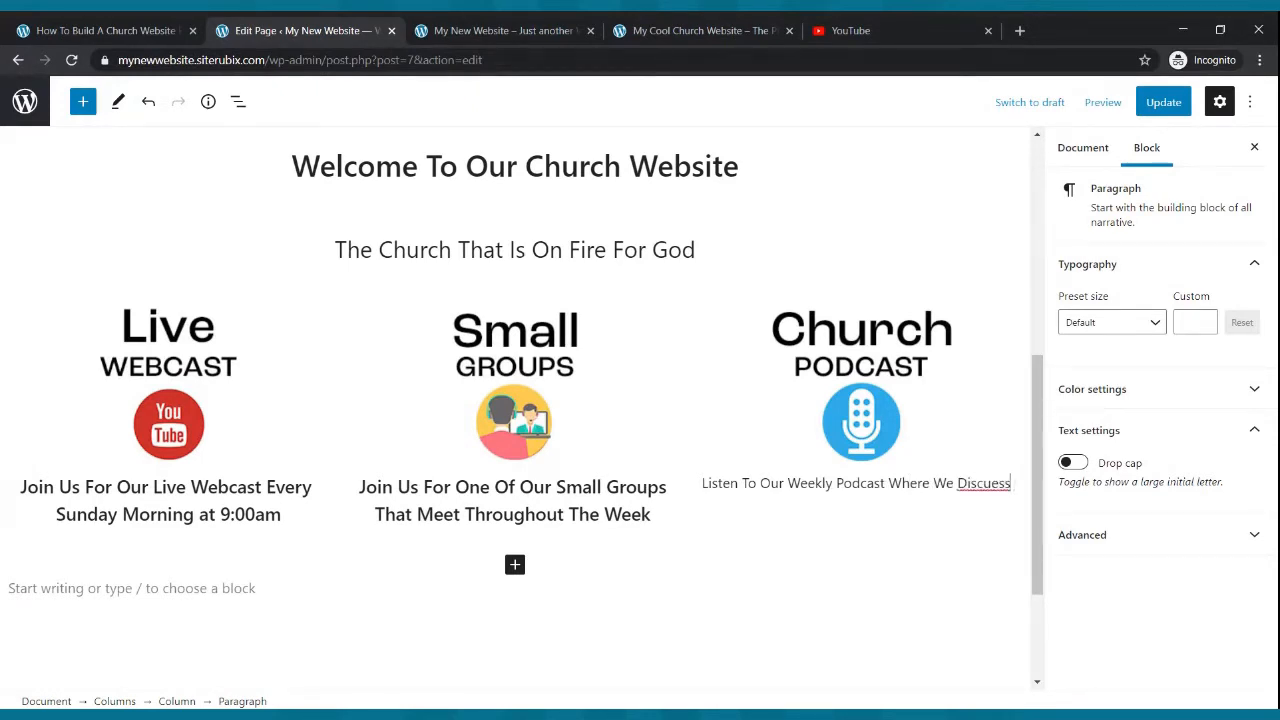
key("BackSpace")
type("o")
key("BackSpace")
type("ot Topics and More..")
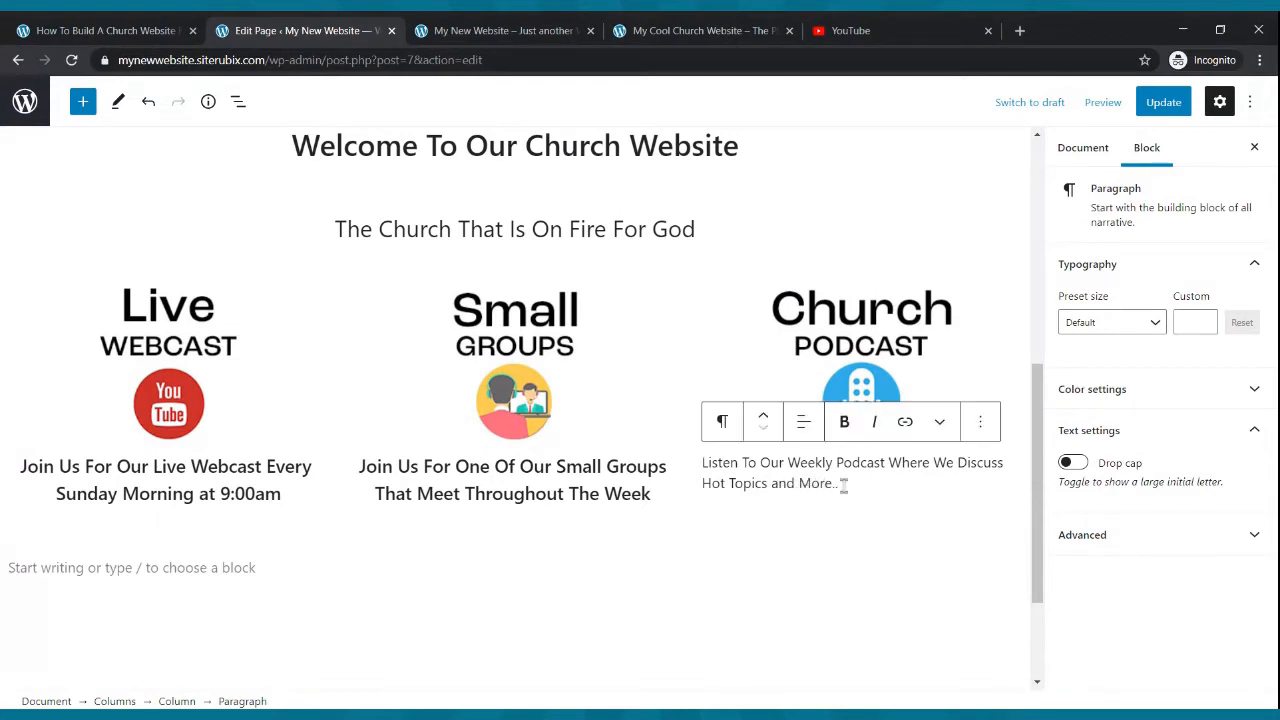
- Make the podcast paragraph bold and center its text
left_click_drag(843, 483, 704, 462)
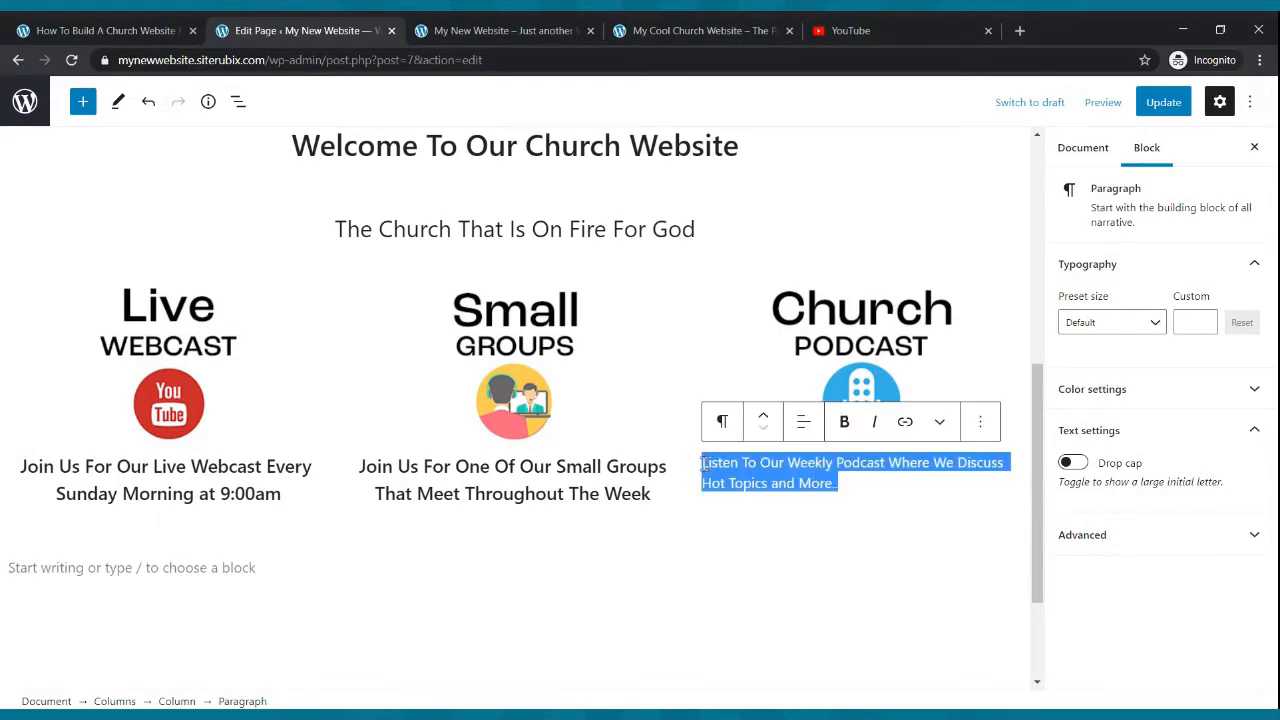
left_click(843, 421)
left_click(803, 421)
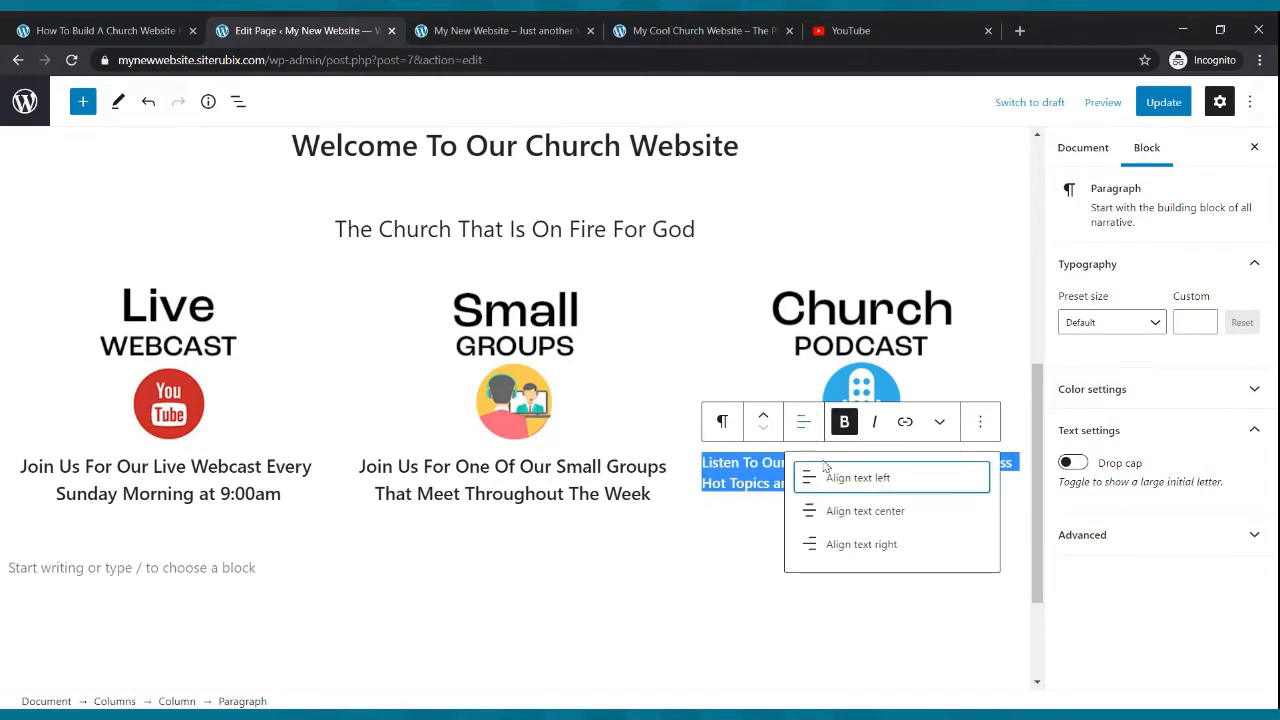
left_click(833, 511)
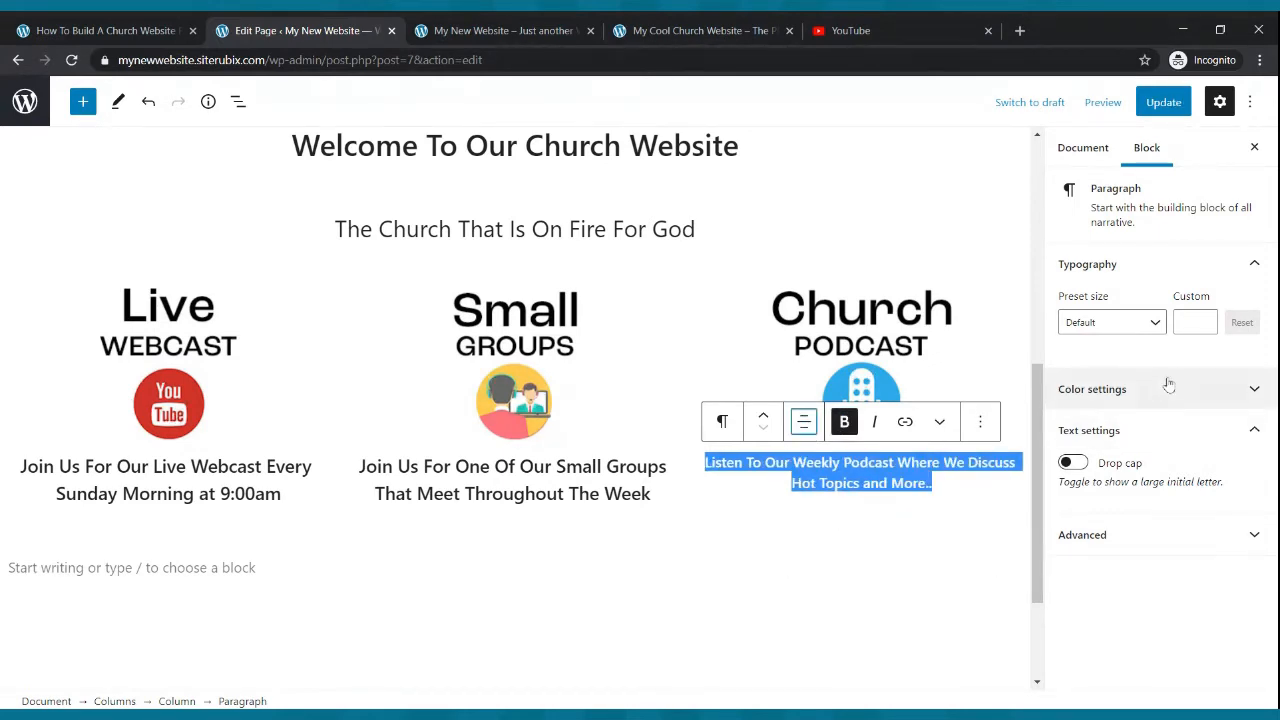
- Set the podcast paragraph's custom font size to 22 and update the page
left_click(1193, 322)
type("15")
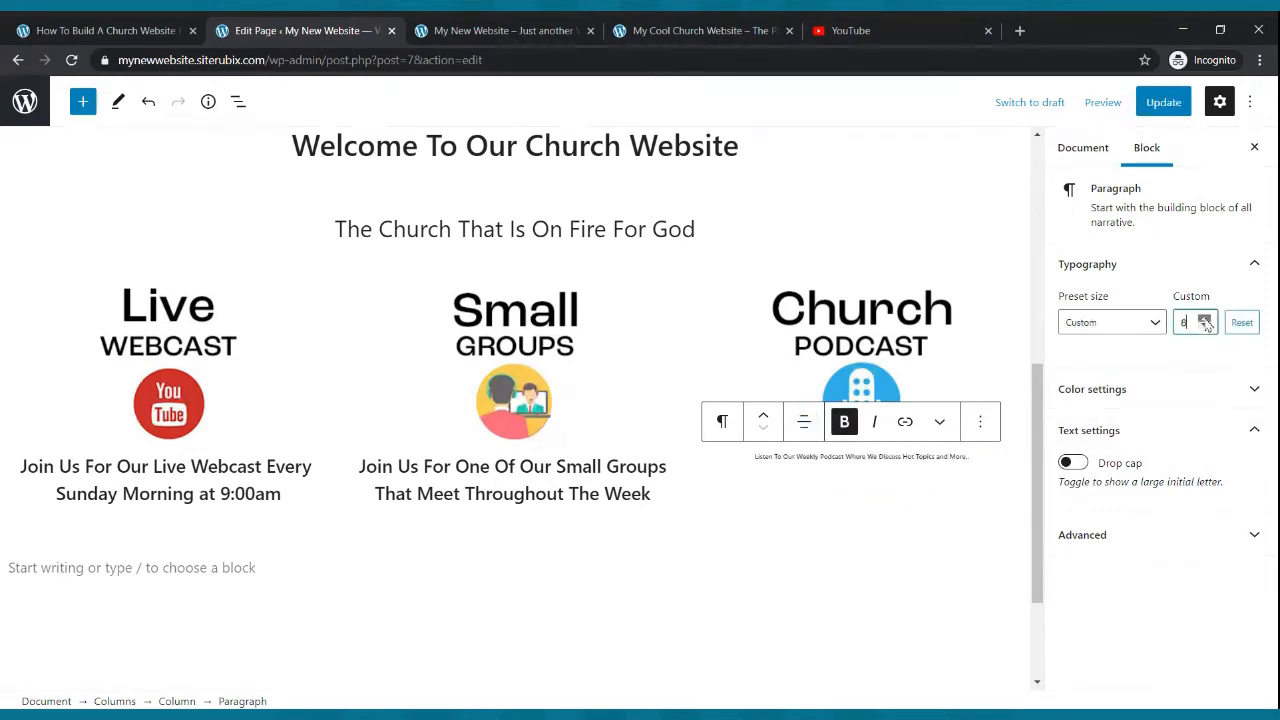
left_click(1204, 319)
left_click(1204, 319)
left_click(1204, 319)
left_click(1204, 319)
left_click(1204, 319)
left_click(1204, 319)
left_click(1204, 319)
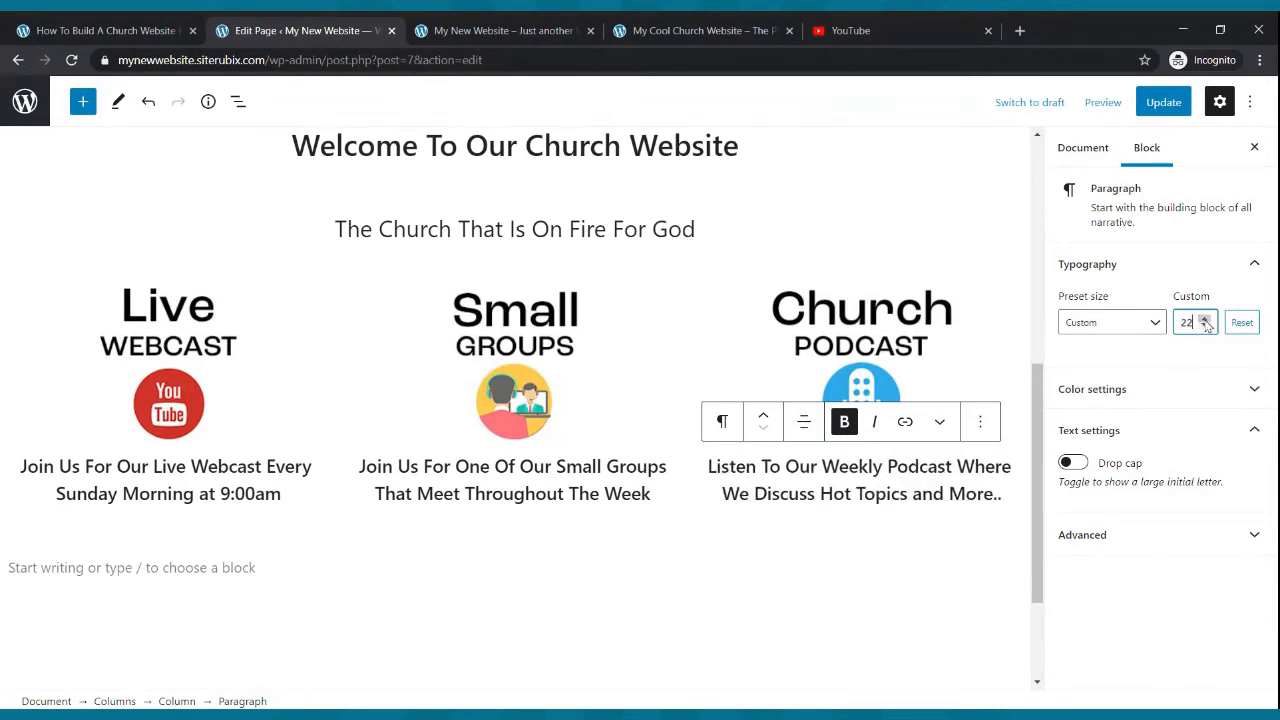
left_click(1162, 104)
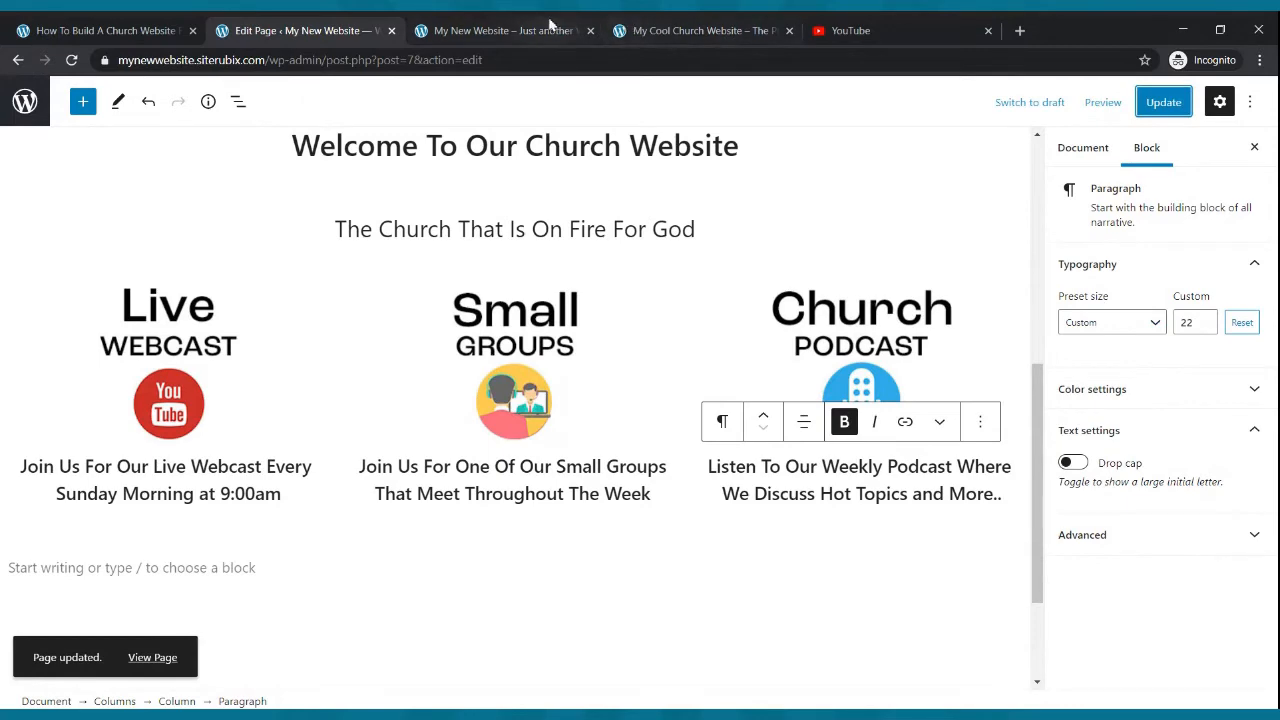
- Reload the live site tab and review the three feature columns, then return to the editor
left_click(500, 30)
left_click(71, 60)
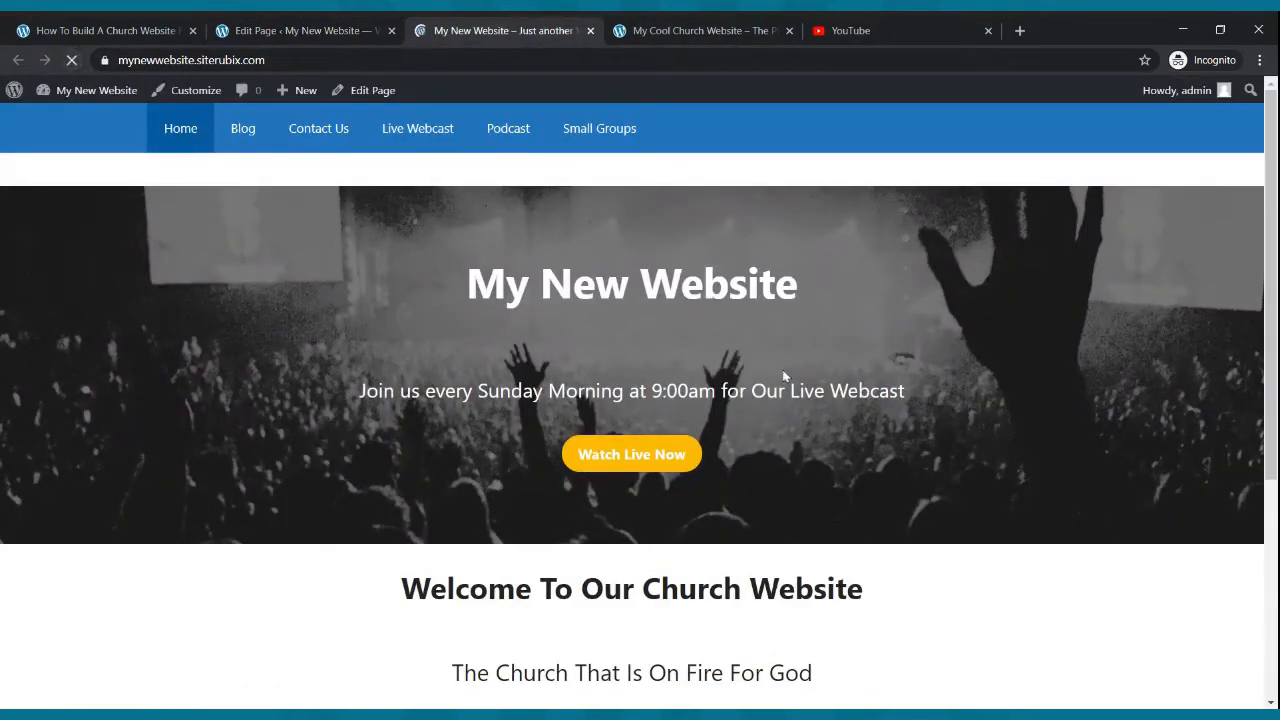
scroll(791, 369, "down", 4)
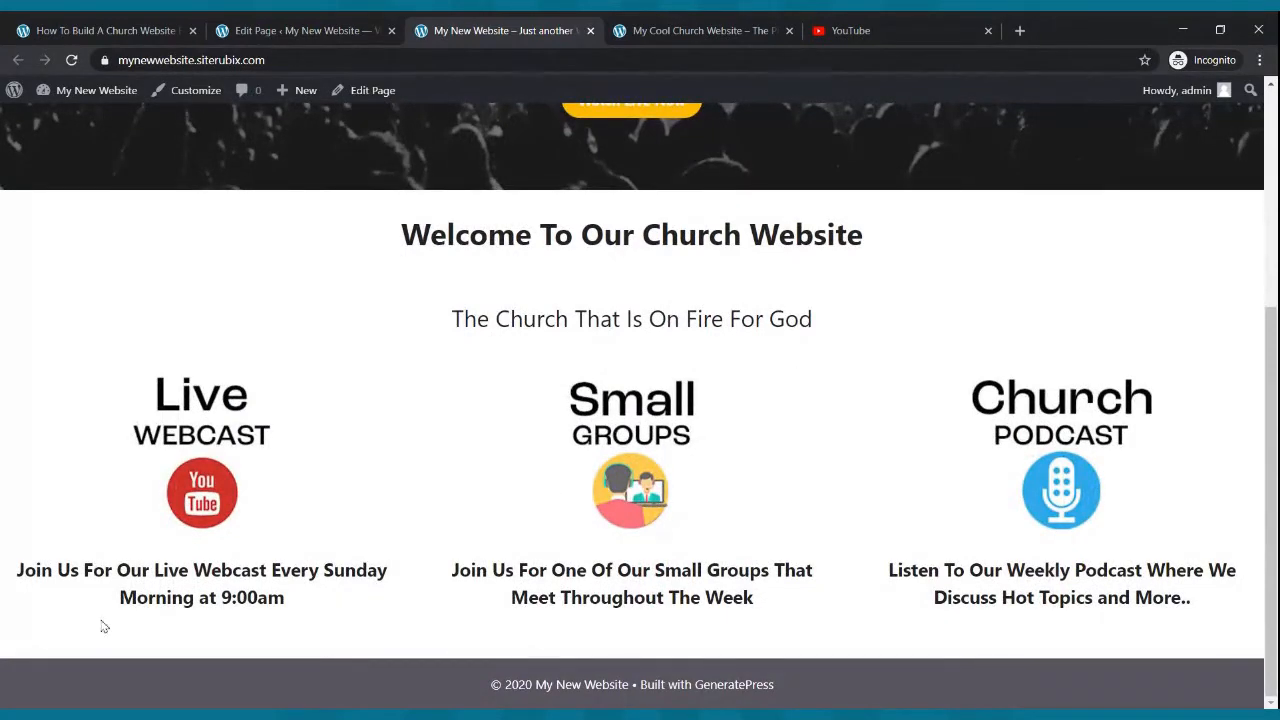
left_click(250, 30)
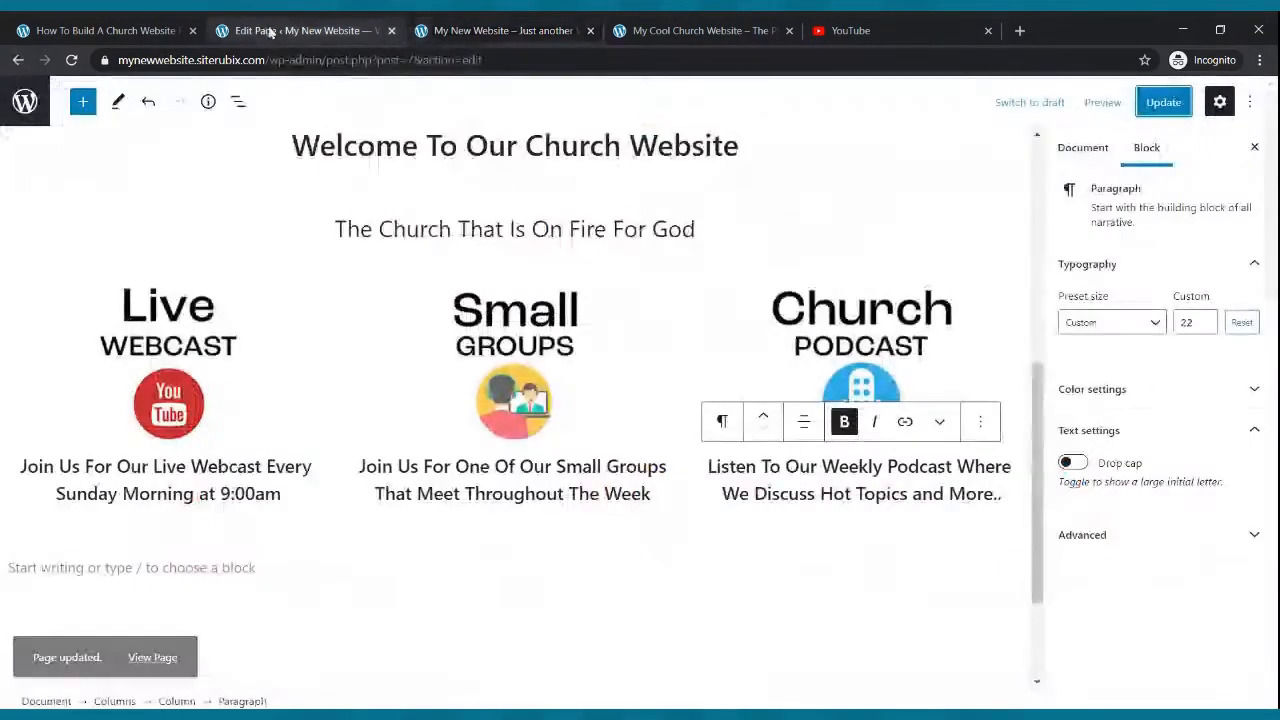
- Remove the bold formatting from the three feature column paragraphs and update the page
left_click_drag(295, 495, 18, 466)
left_click(148, 422)
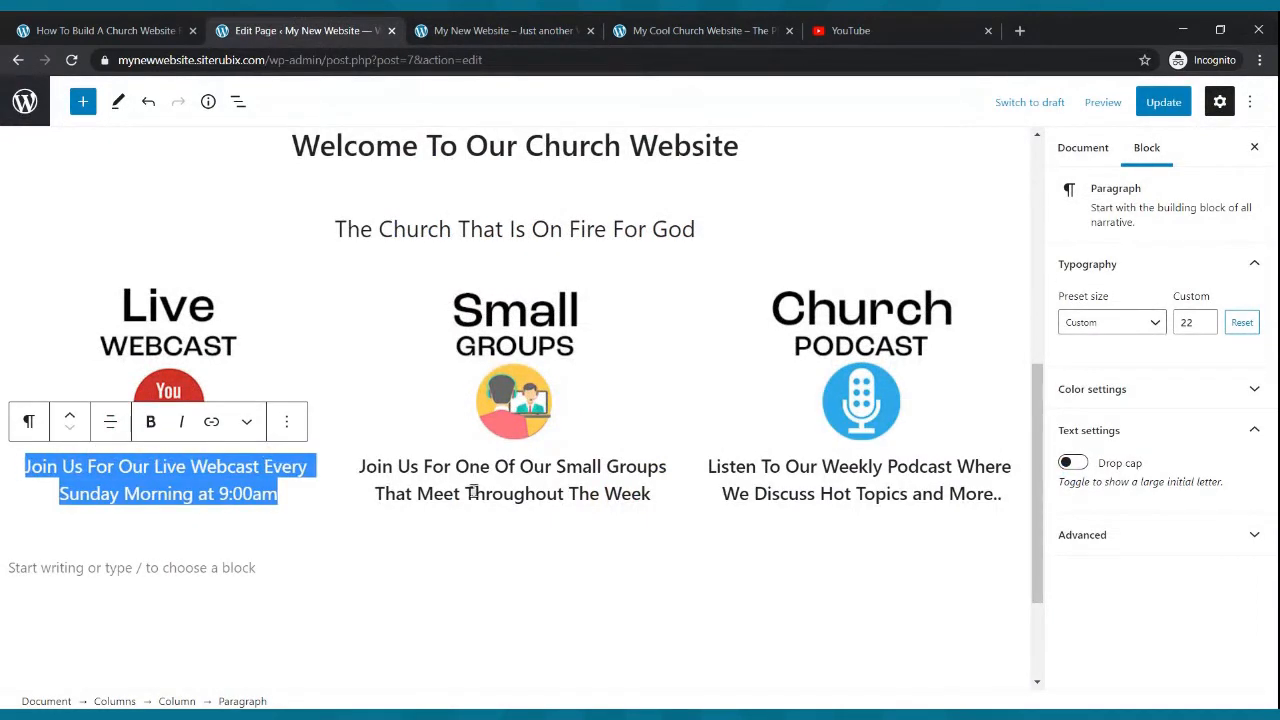
left_click_drag(655, 495, 362, 470)
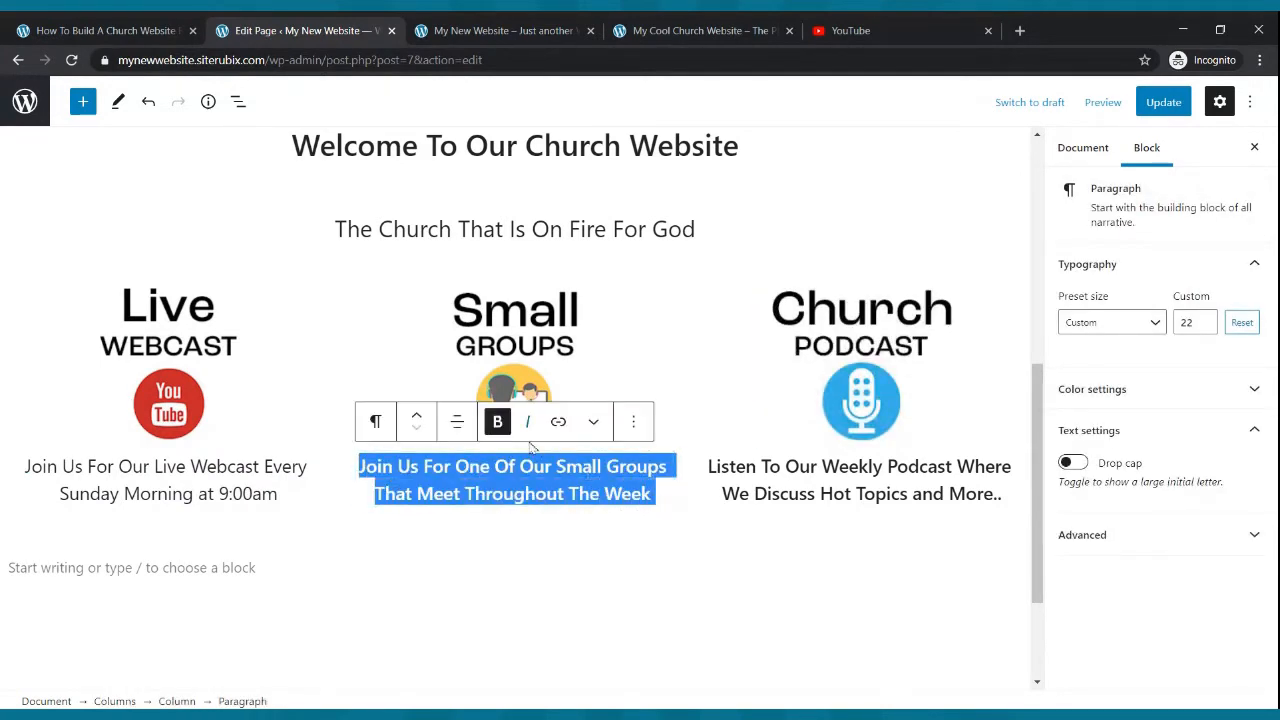
left_click(497, 421)
triple_click(773, 484)
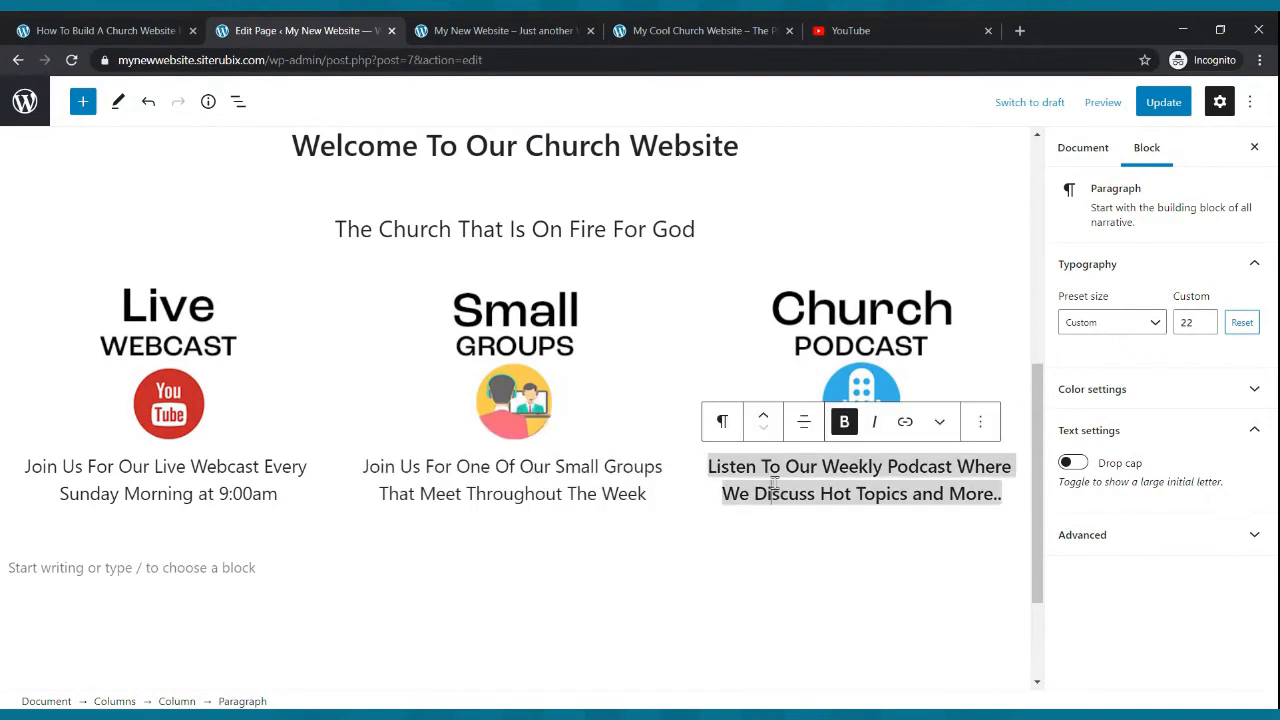
left_click(844, 422)
left_click(473, 486)
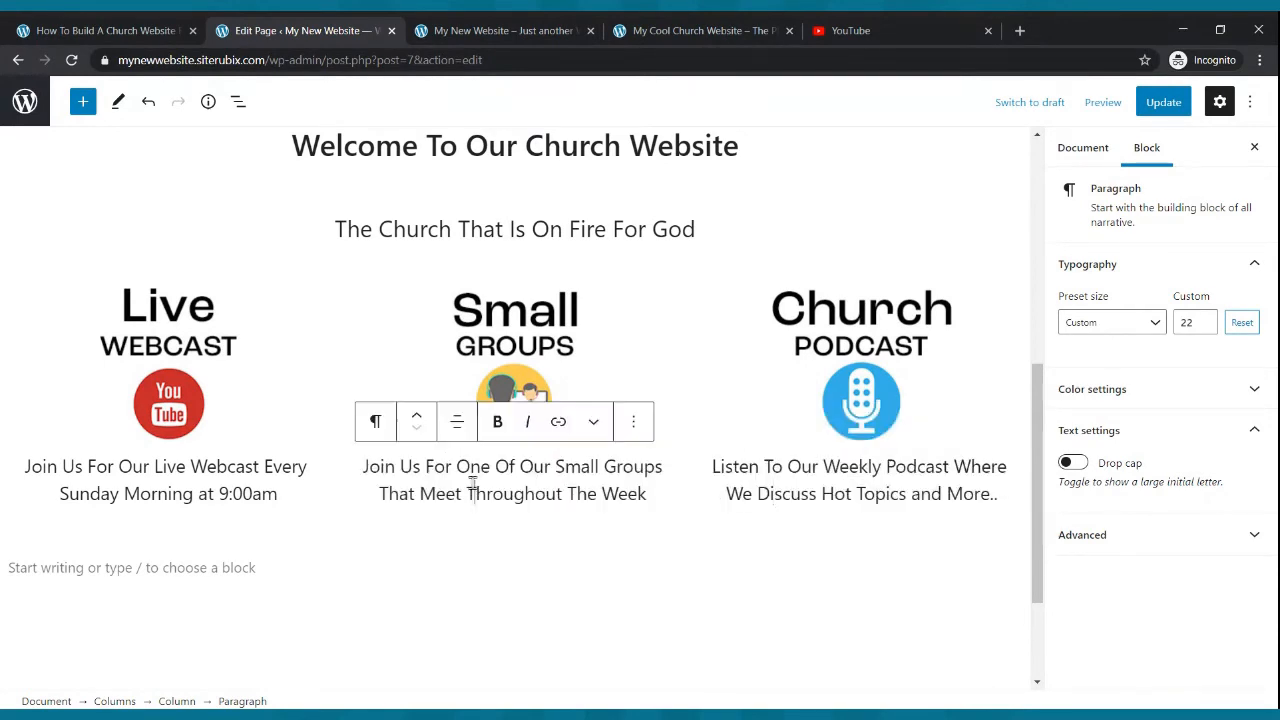
left_click(862, 478)
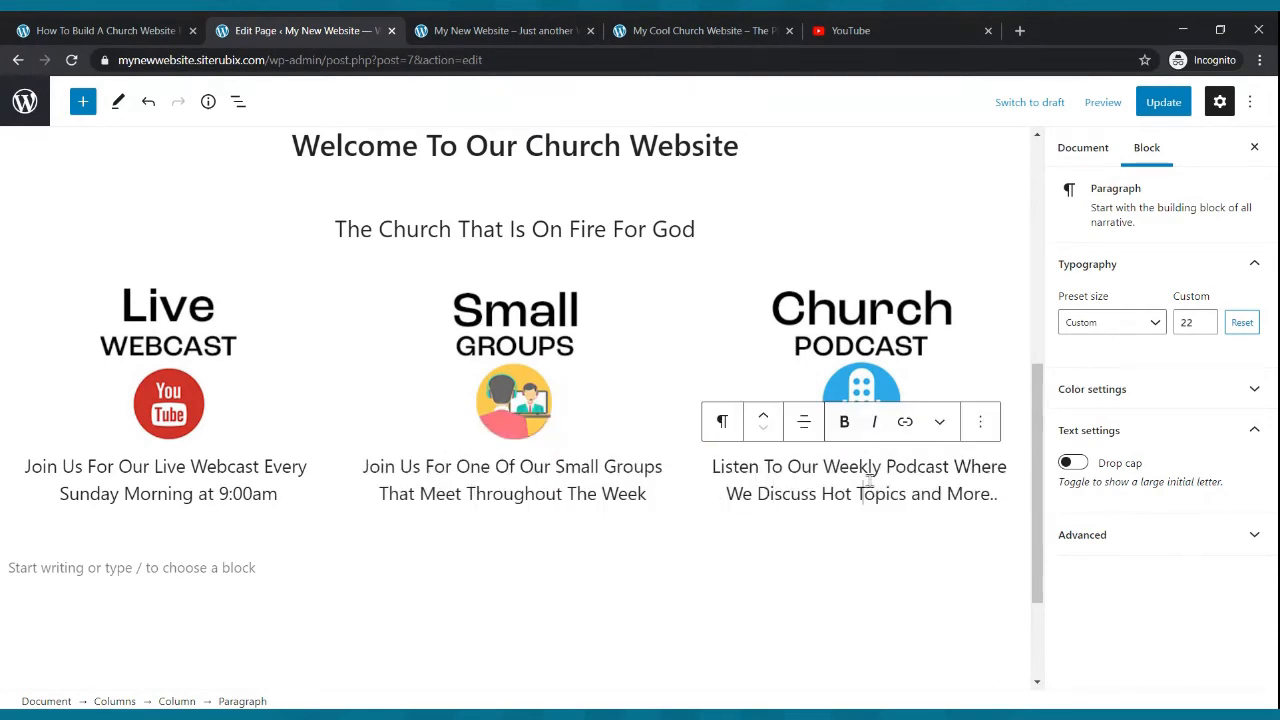
left_click(1163, 101)
- Reload the live site and review the hero and feature columns, then return to the editor
left_click(491, 30)
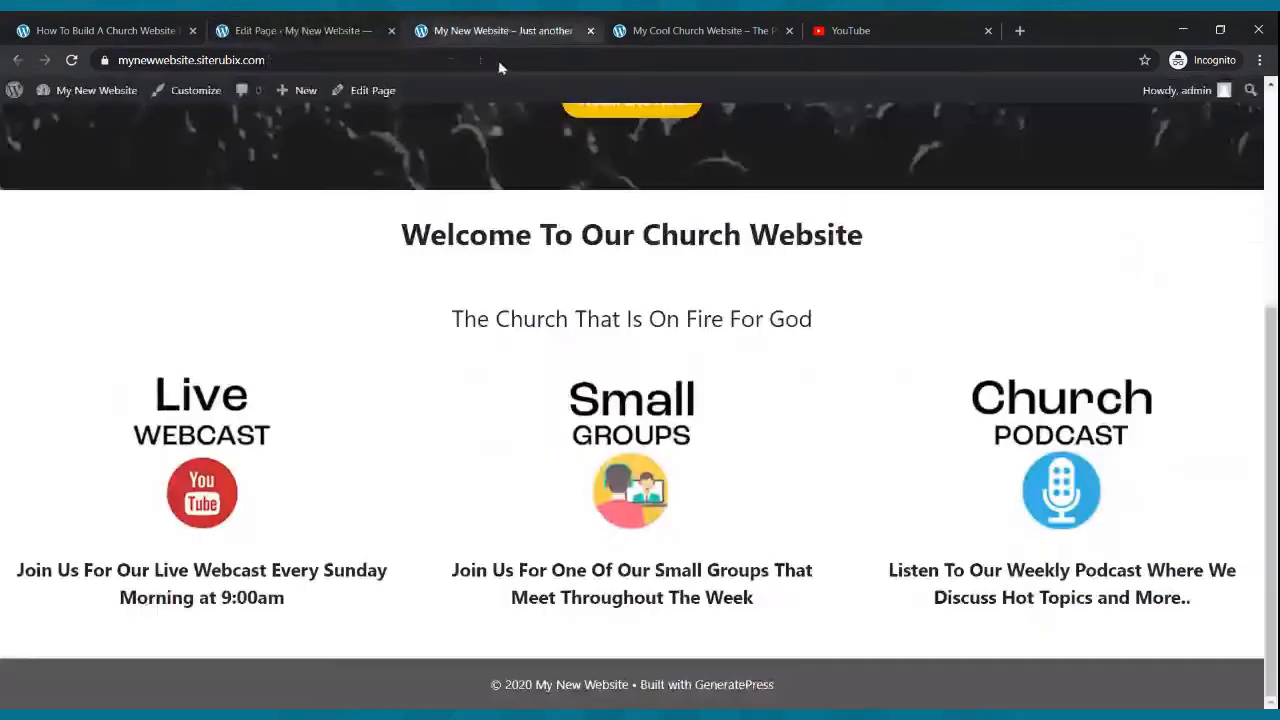
left_click(72, 60)
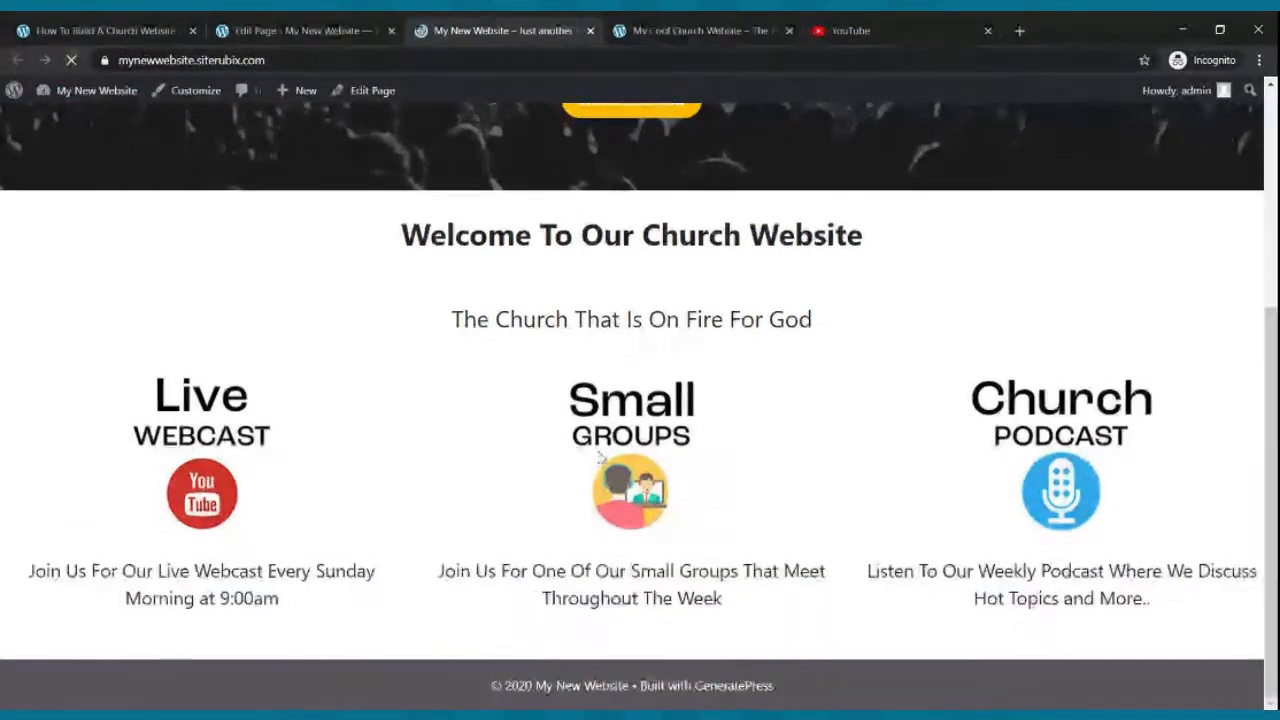
scroll(358, 527, "up", 4)
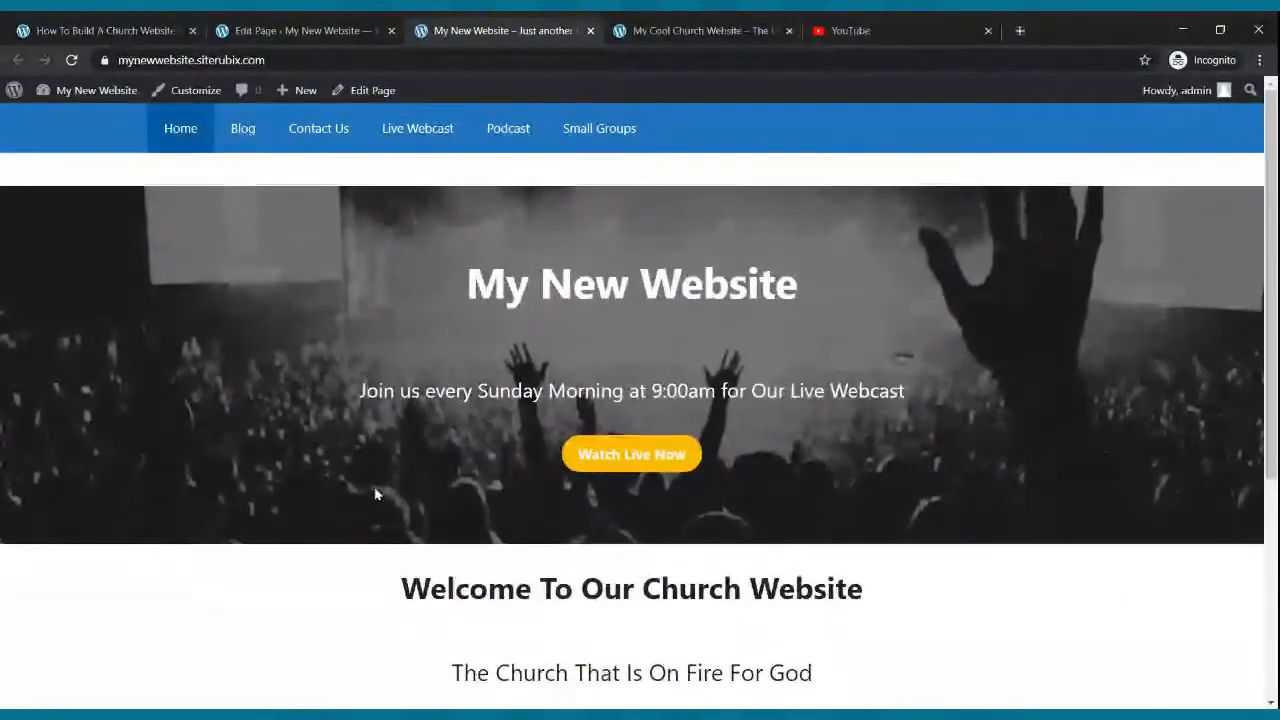
scroll(376, 493, "down", 4)
scroll(388, 494, "up", 4)
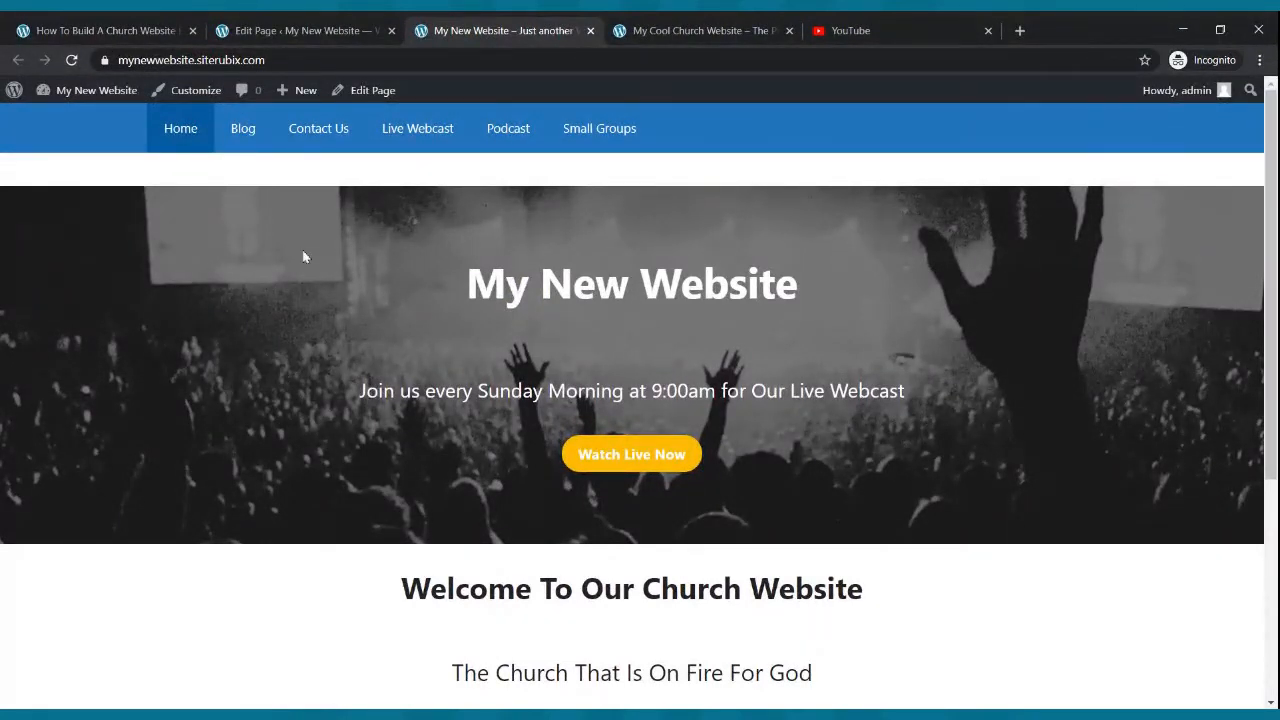
scroll(310, 257, "down", 4)
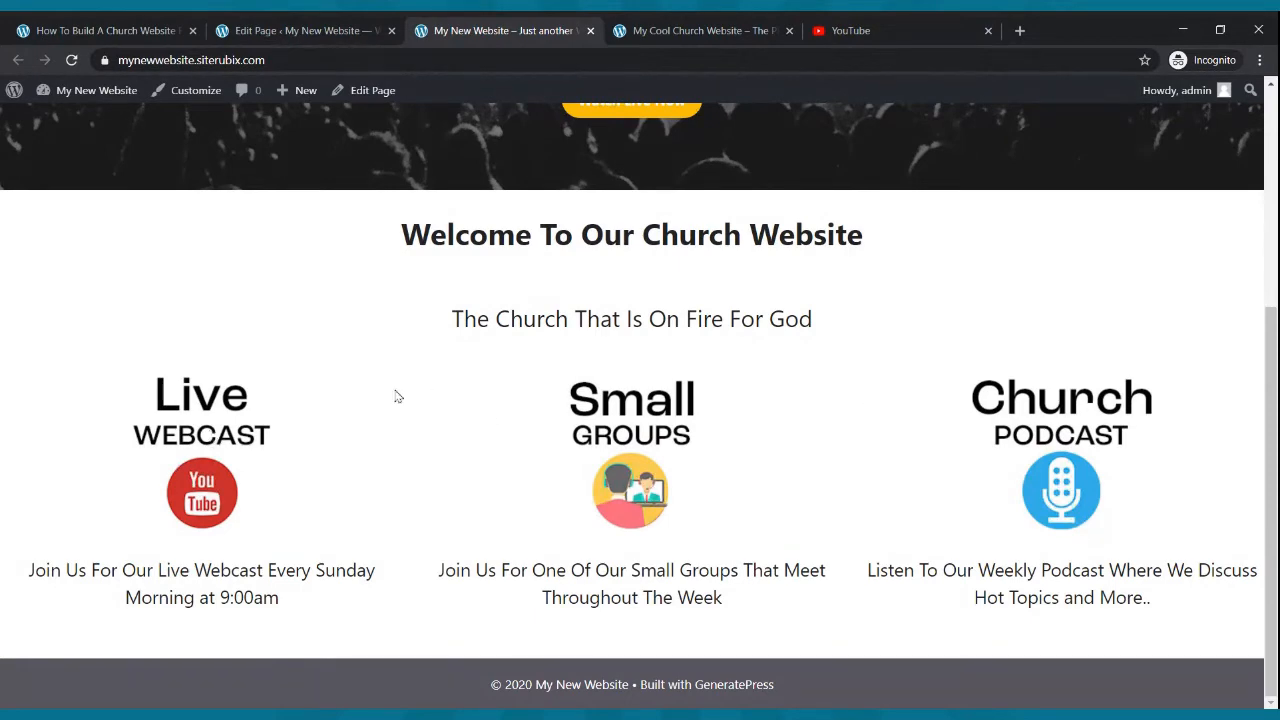
left_click(310, 28)
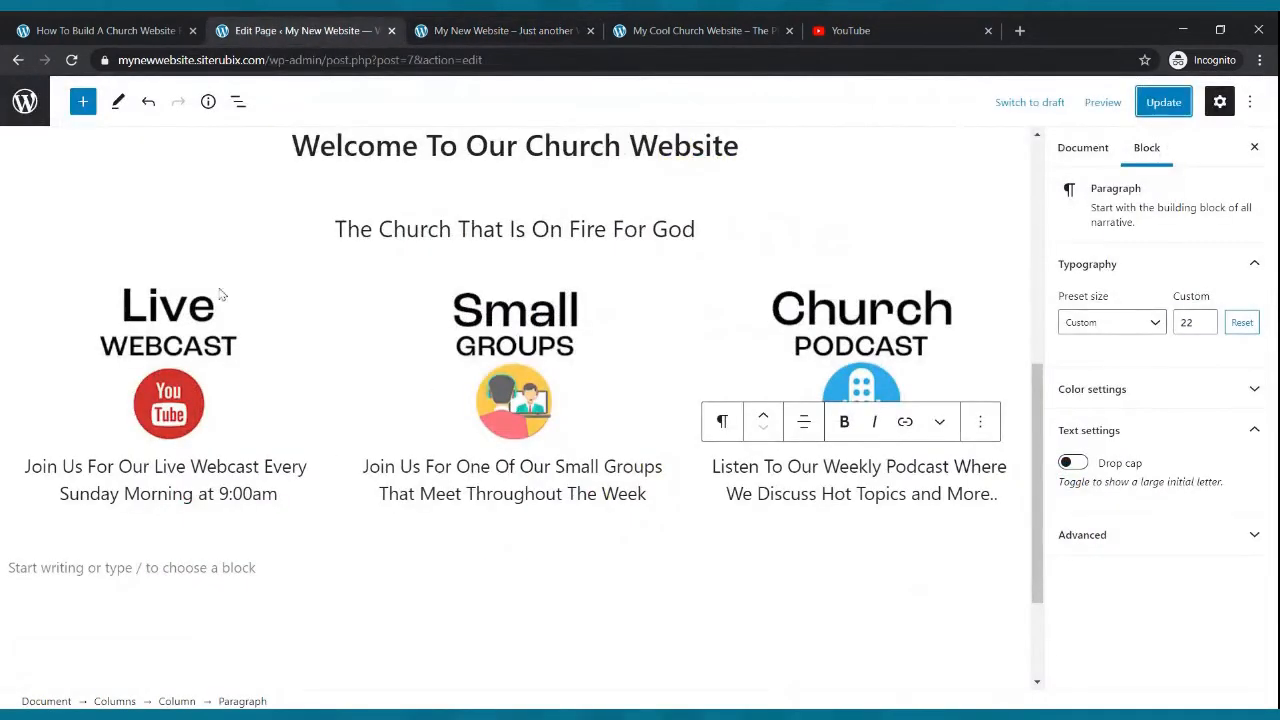
- Copy the Live Webcast page's address from the live site and link the Live Webcast image to it
left_click(167, 369)
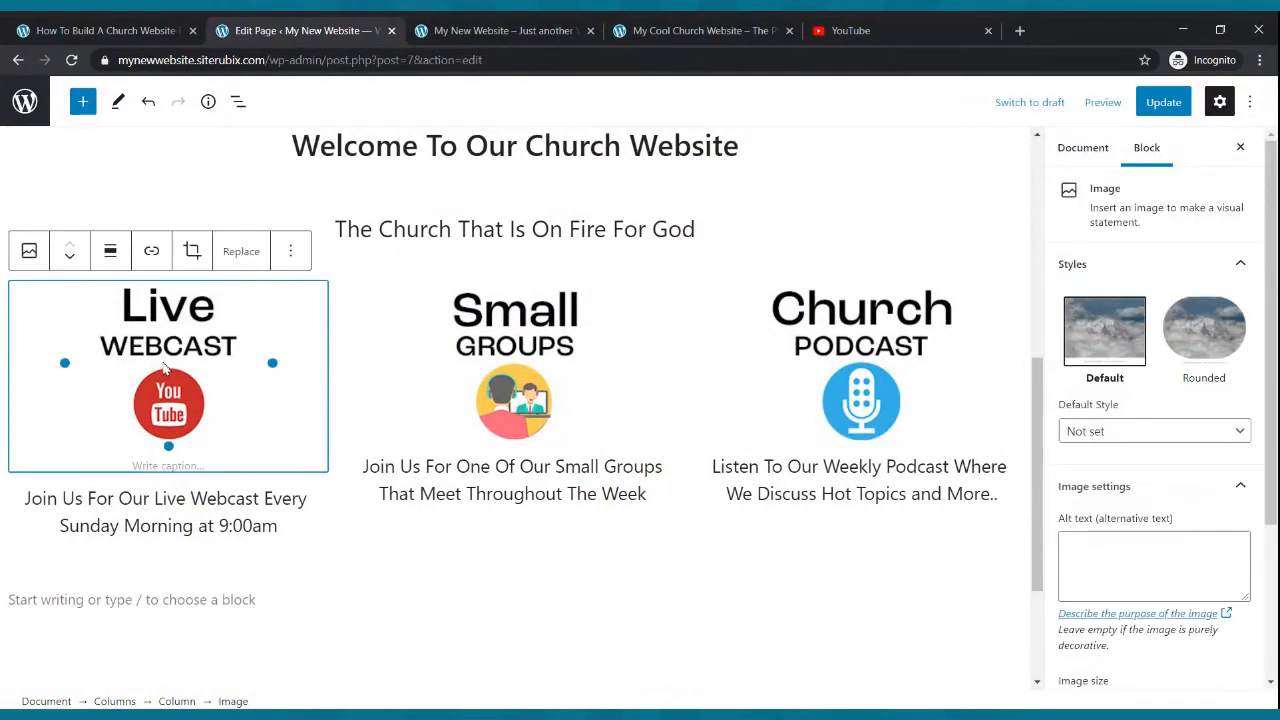
left_click(470, 30)
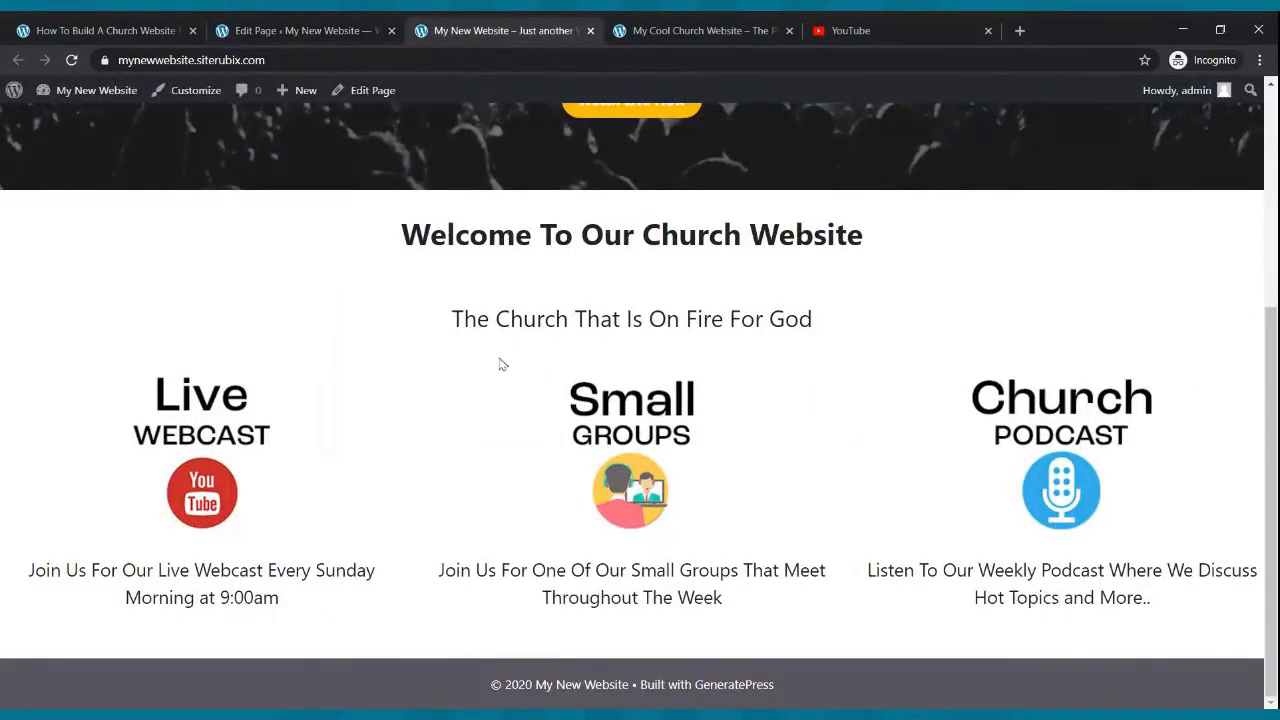
scroll(500, 350, "up", 4)
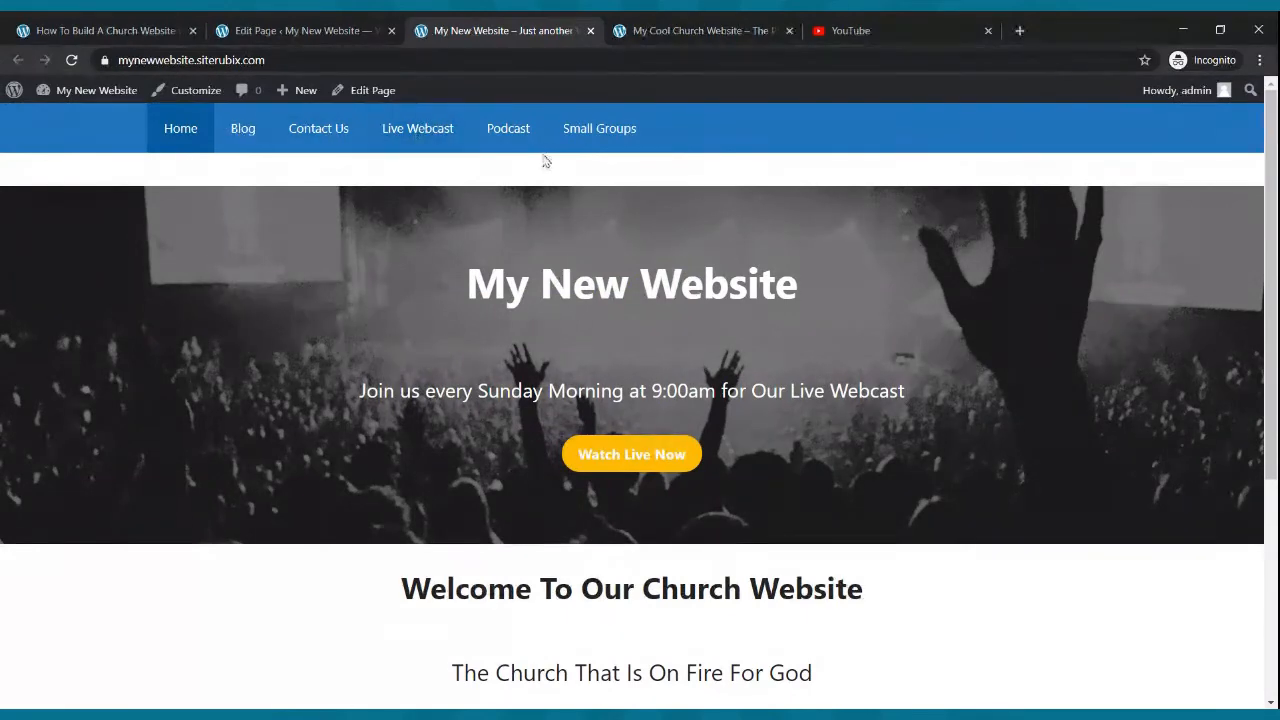
left_click(505, 146)
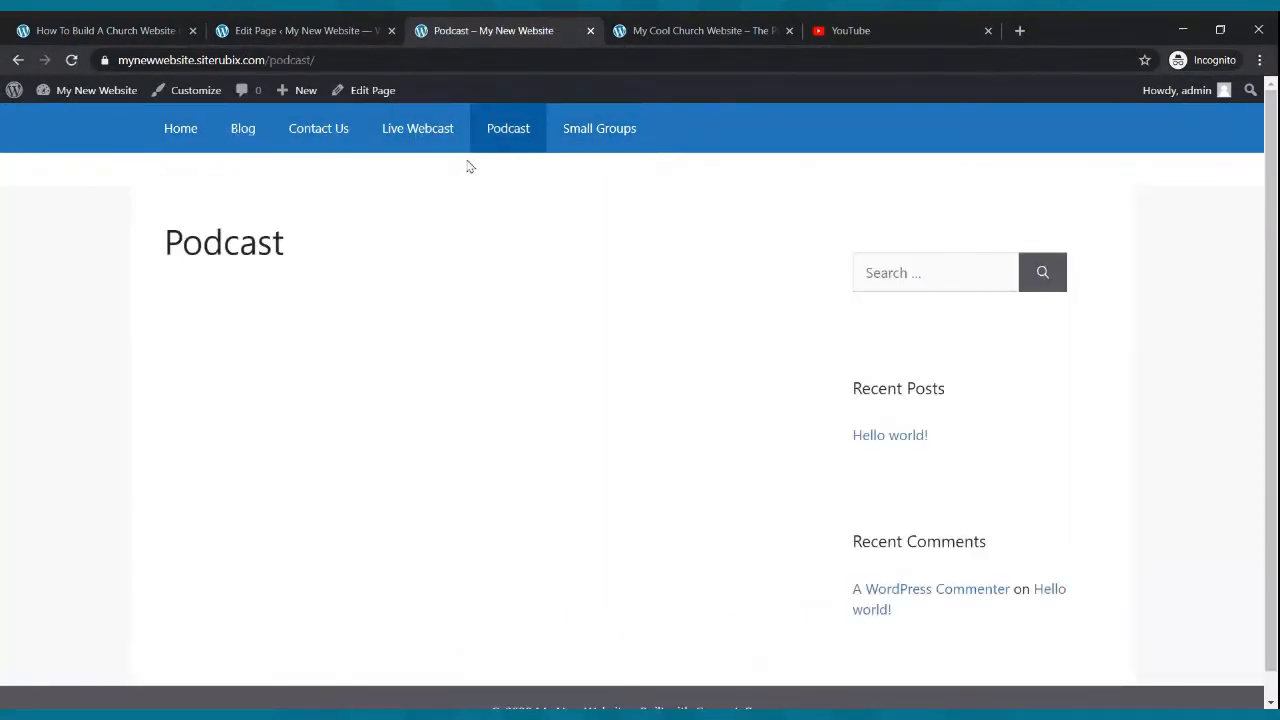
left_click(187, 140)
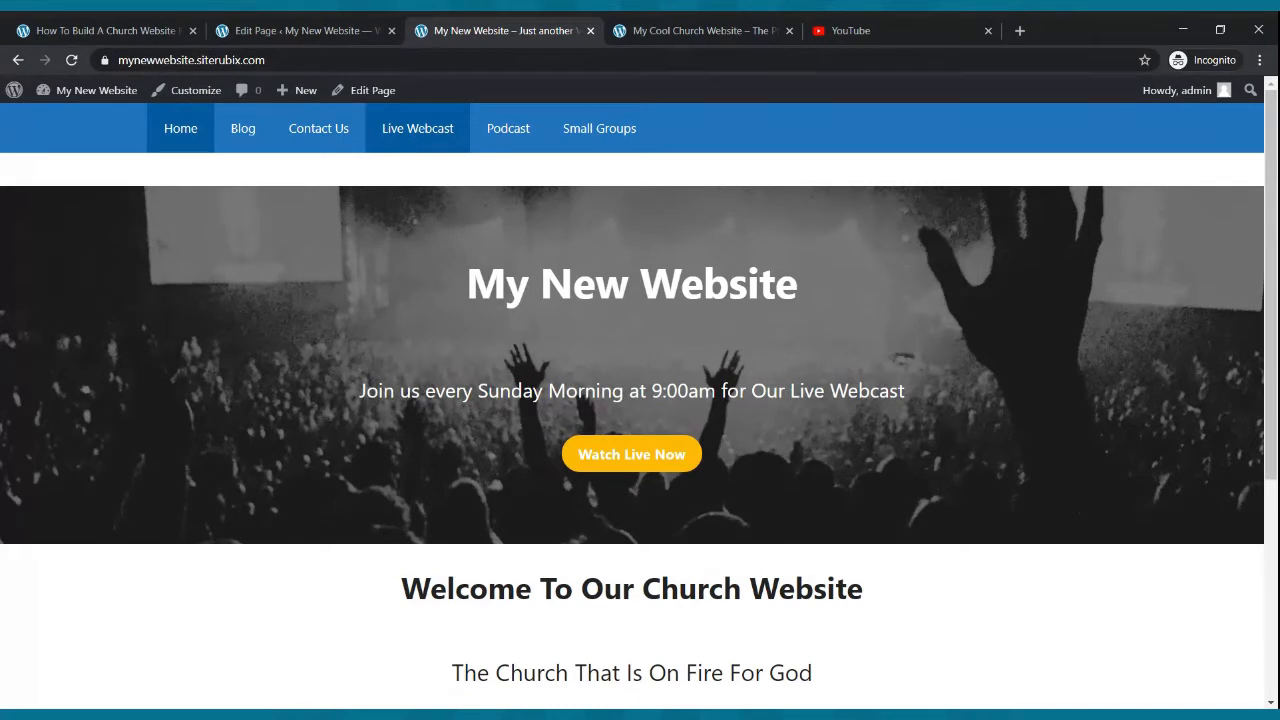
left_click(446, 131)
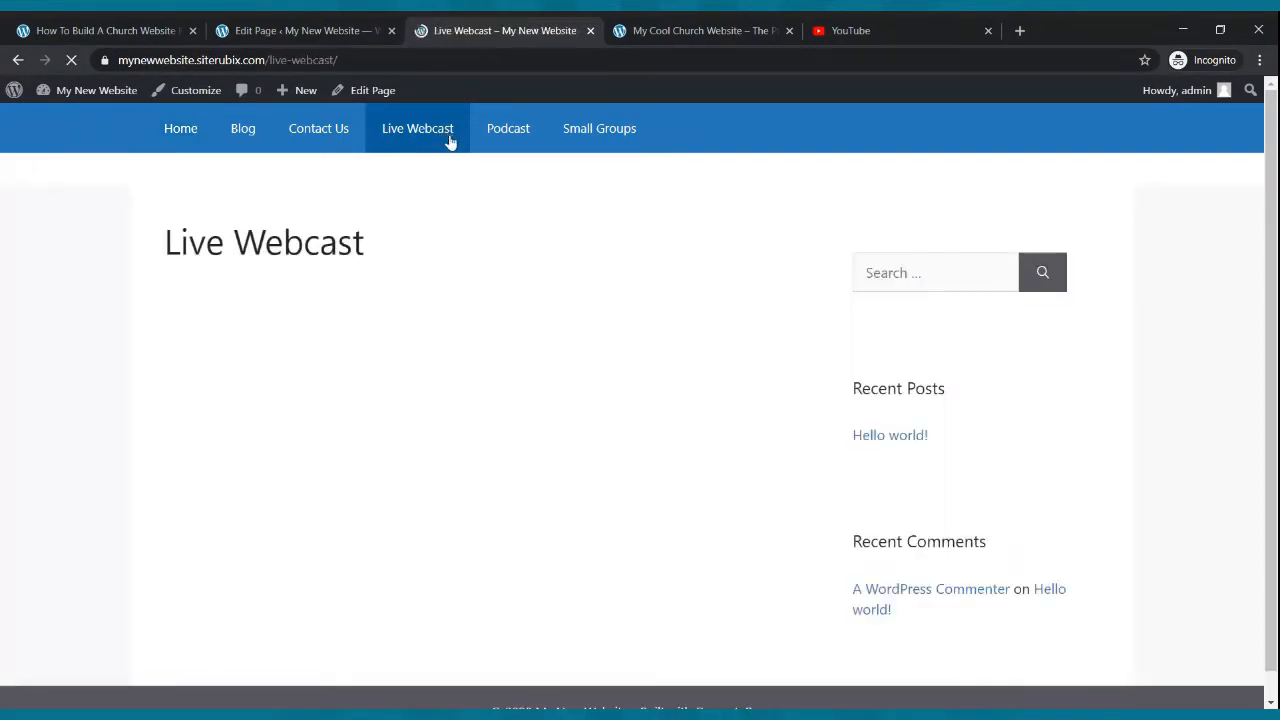
left_click(337, 60)
key("ctrl+c")
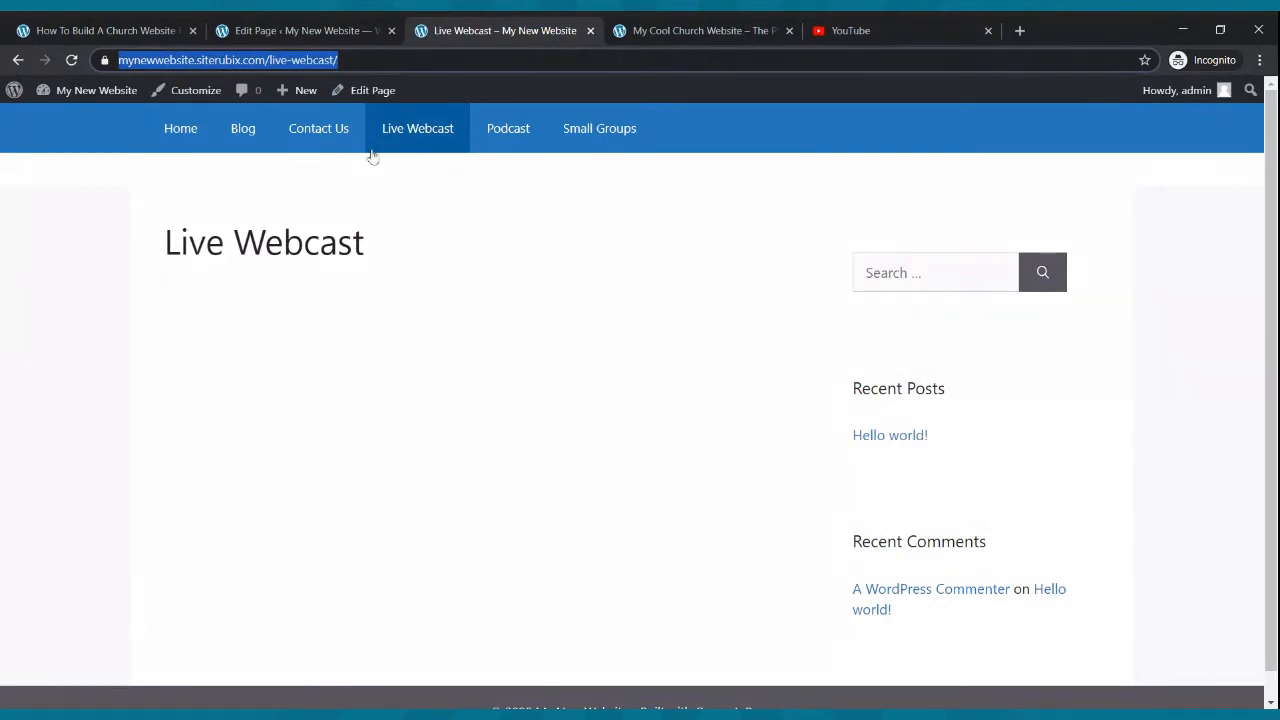
left_click(306, 32)
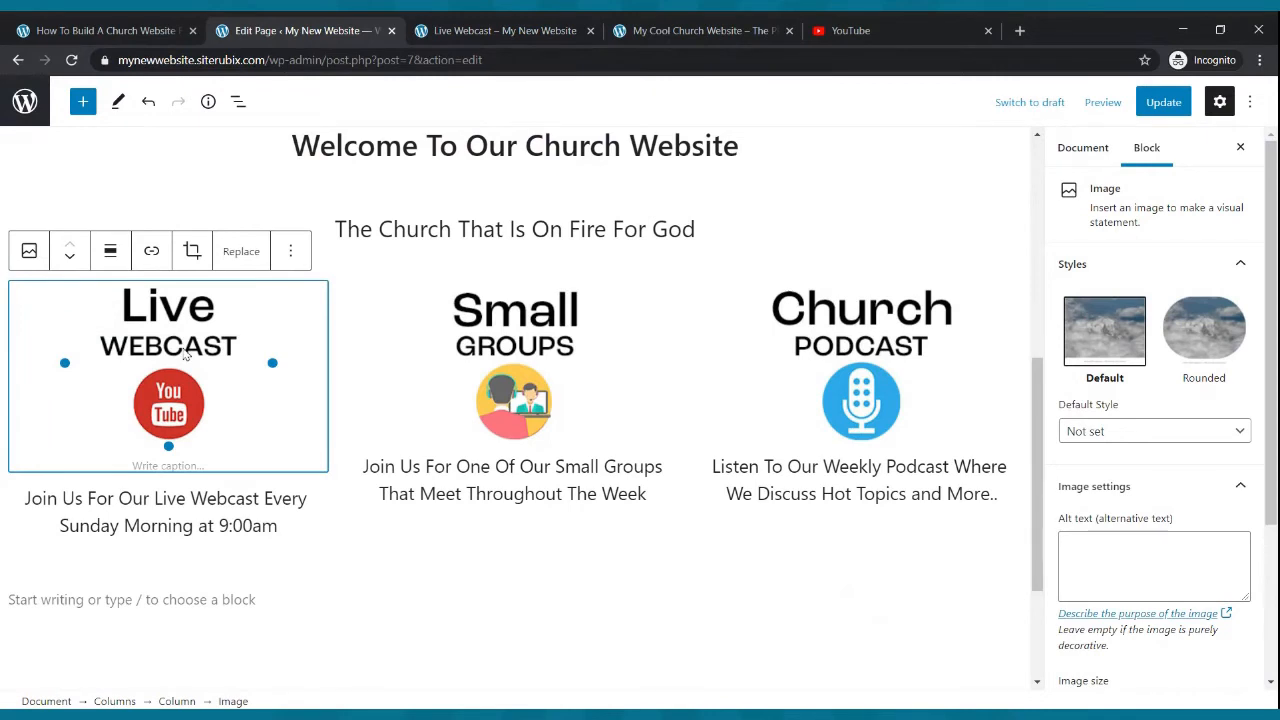
left_click(152, 253)
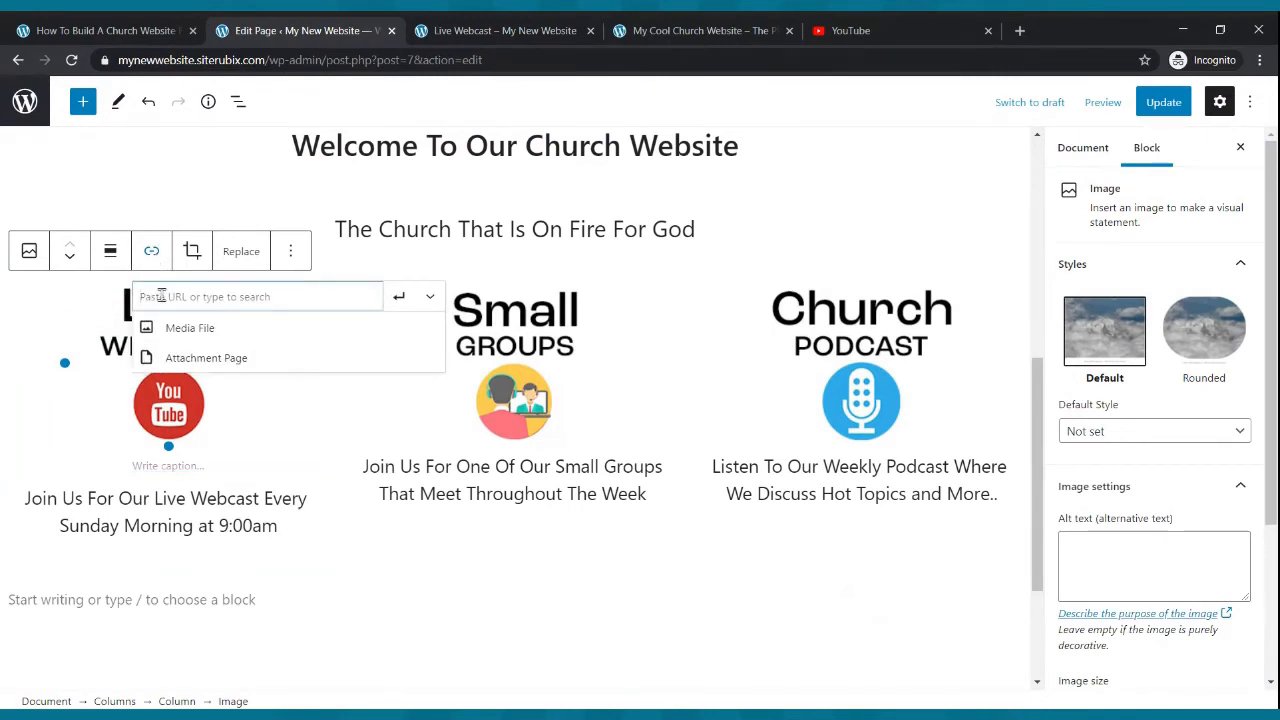
key("ctrl+v")
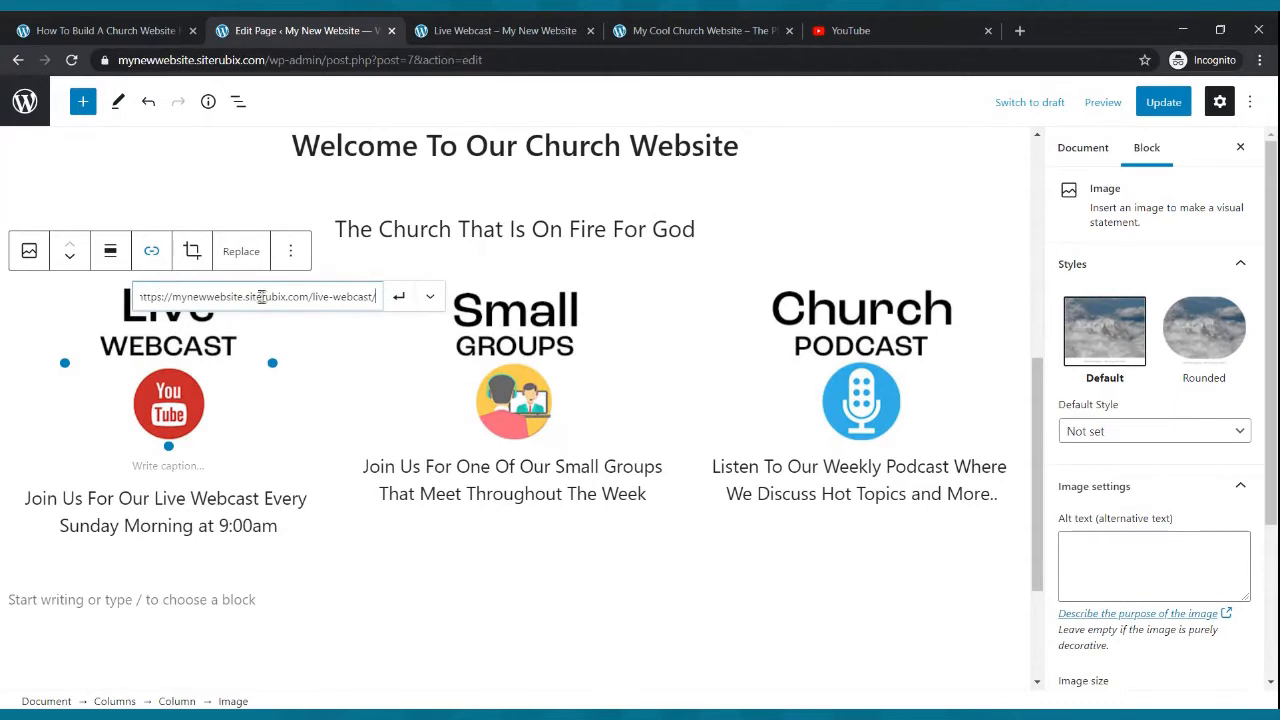
left_click(398, 302)
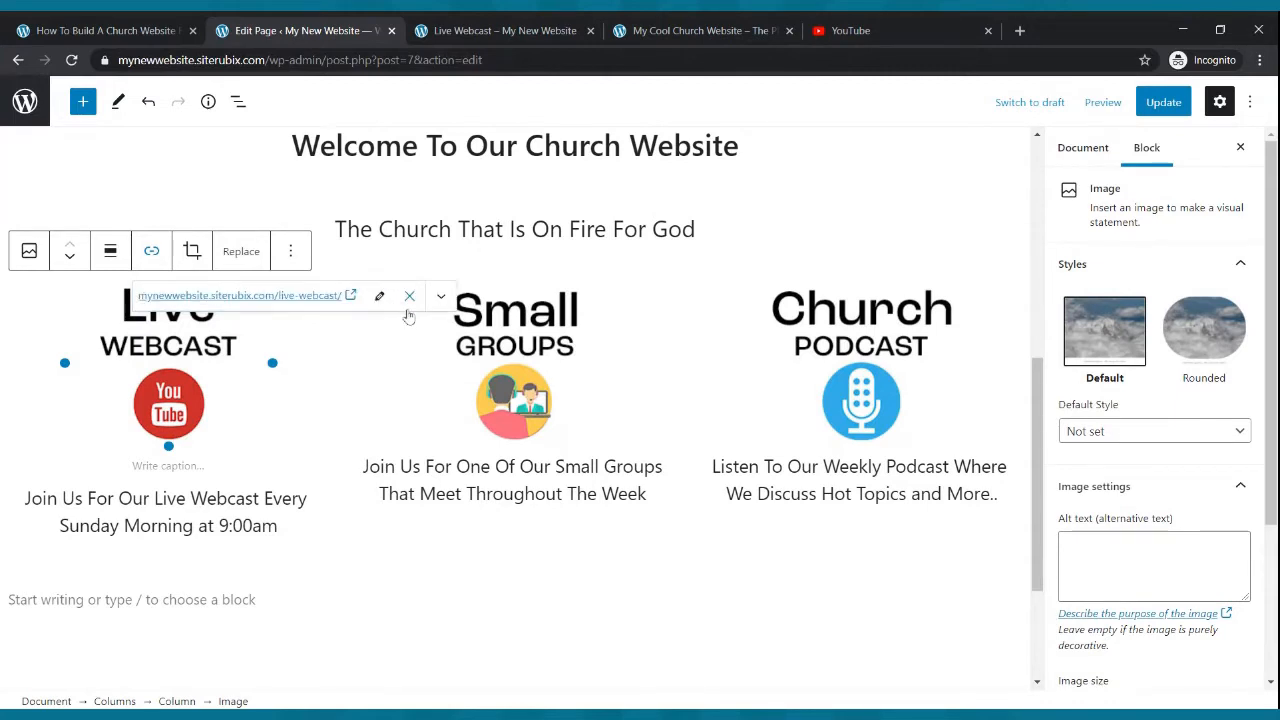
left_click(486, 328)
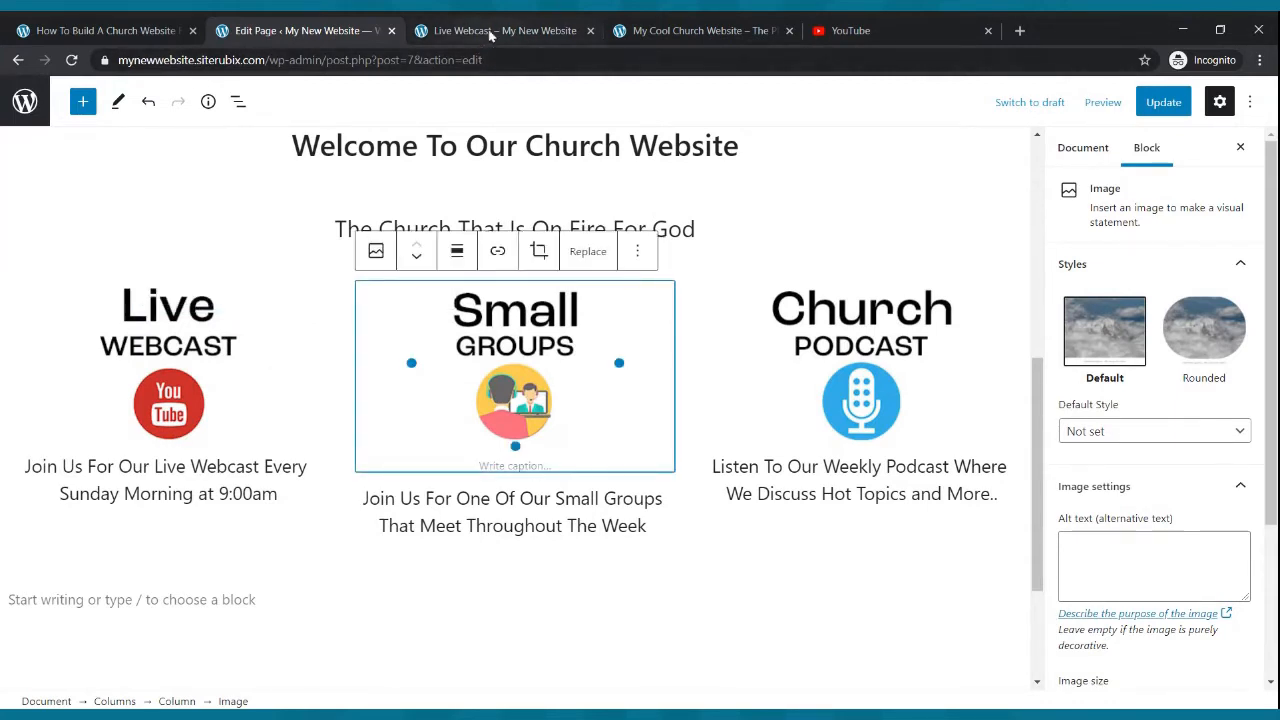
left_click(490, 31)
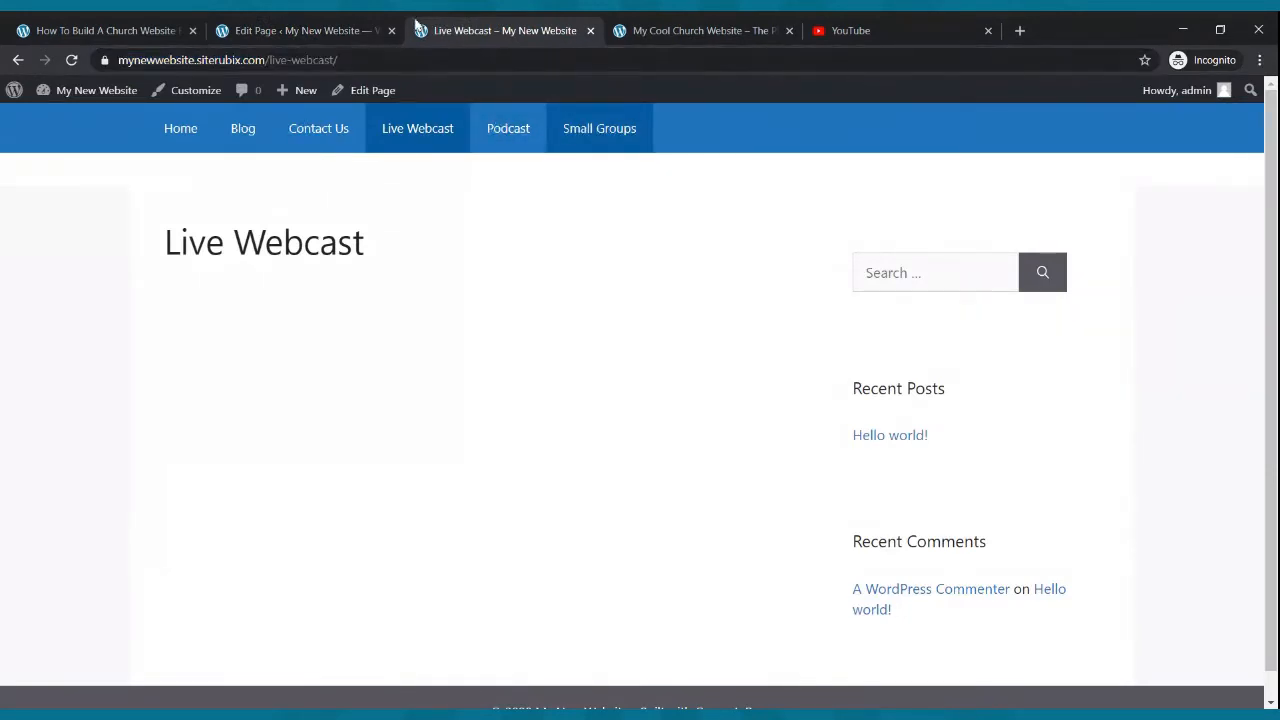
left_click(375, 30)
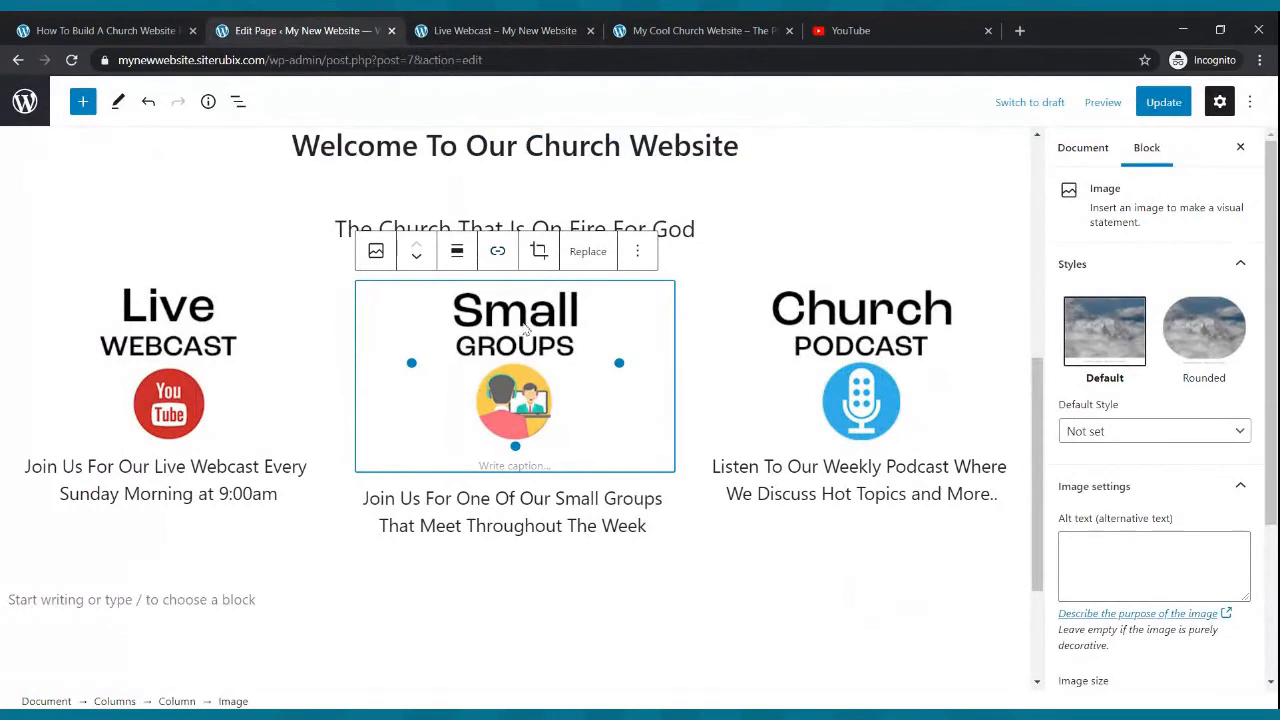
left_click(497, 251)
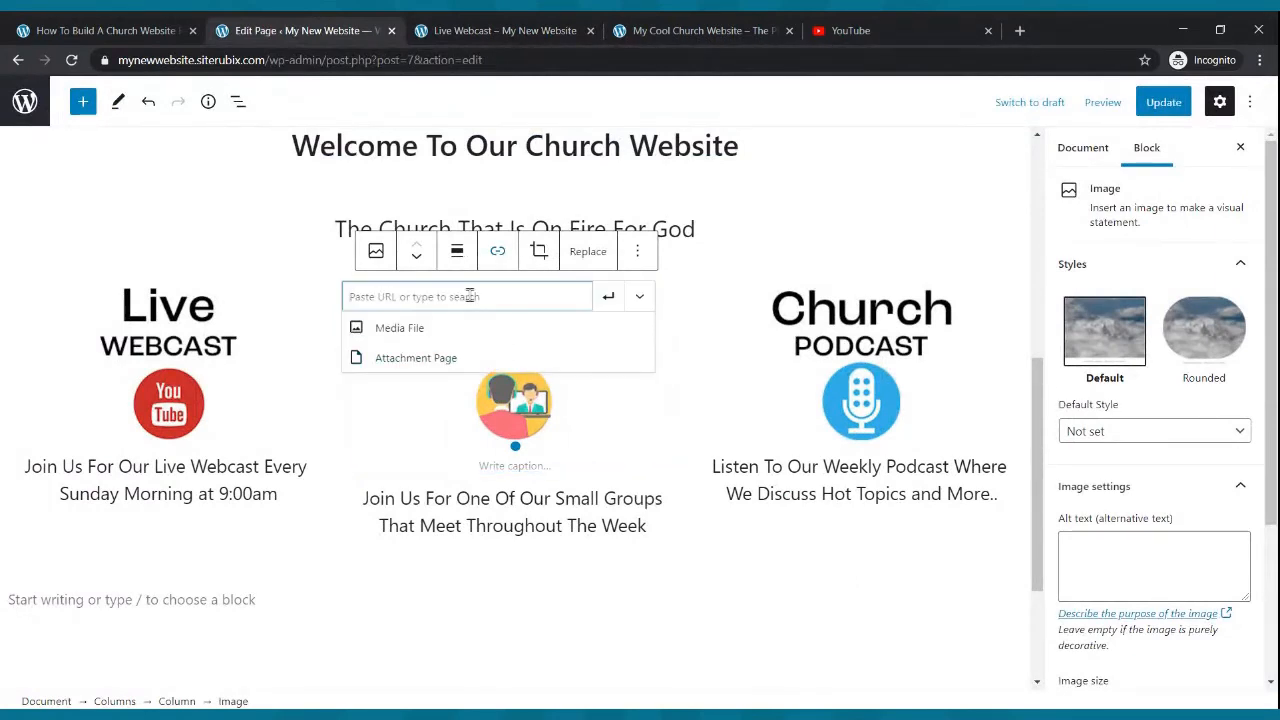
type("http://mynewwebsite.siterubix.com/small-groups/")
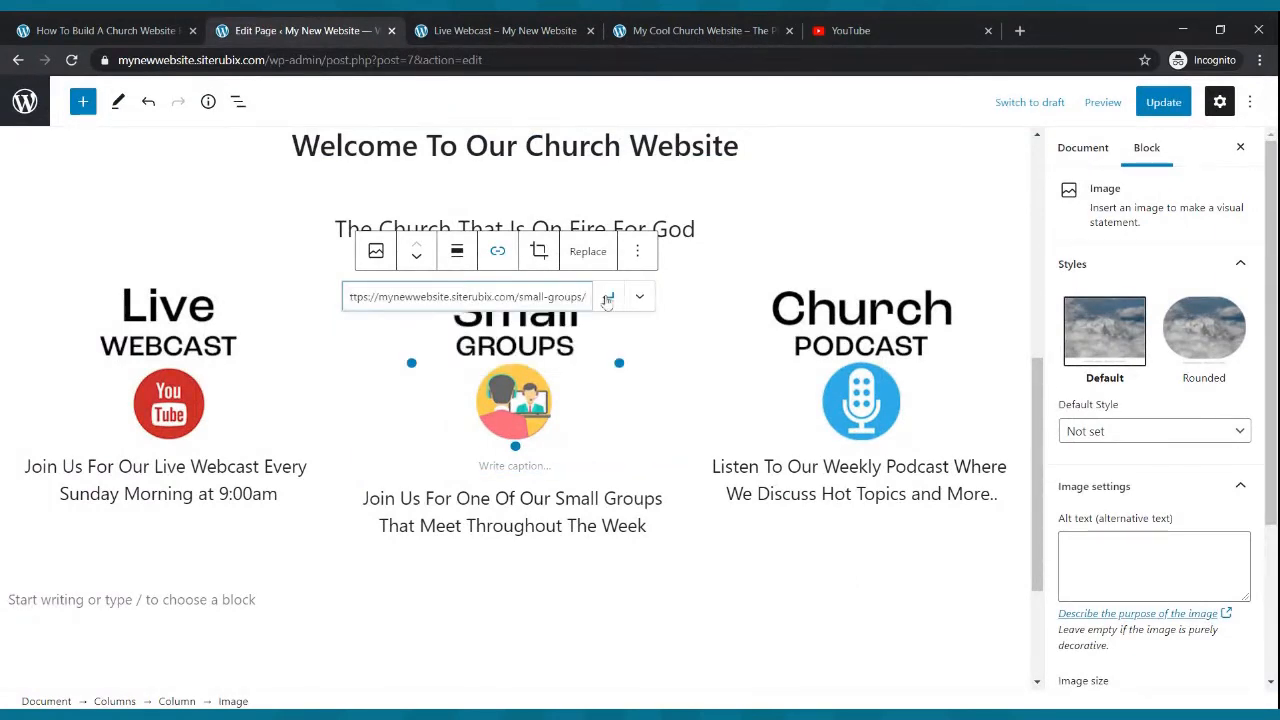
left_click(608, 297)
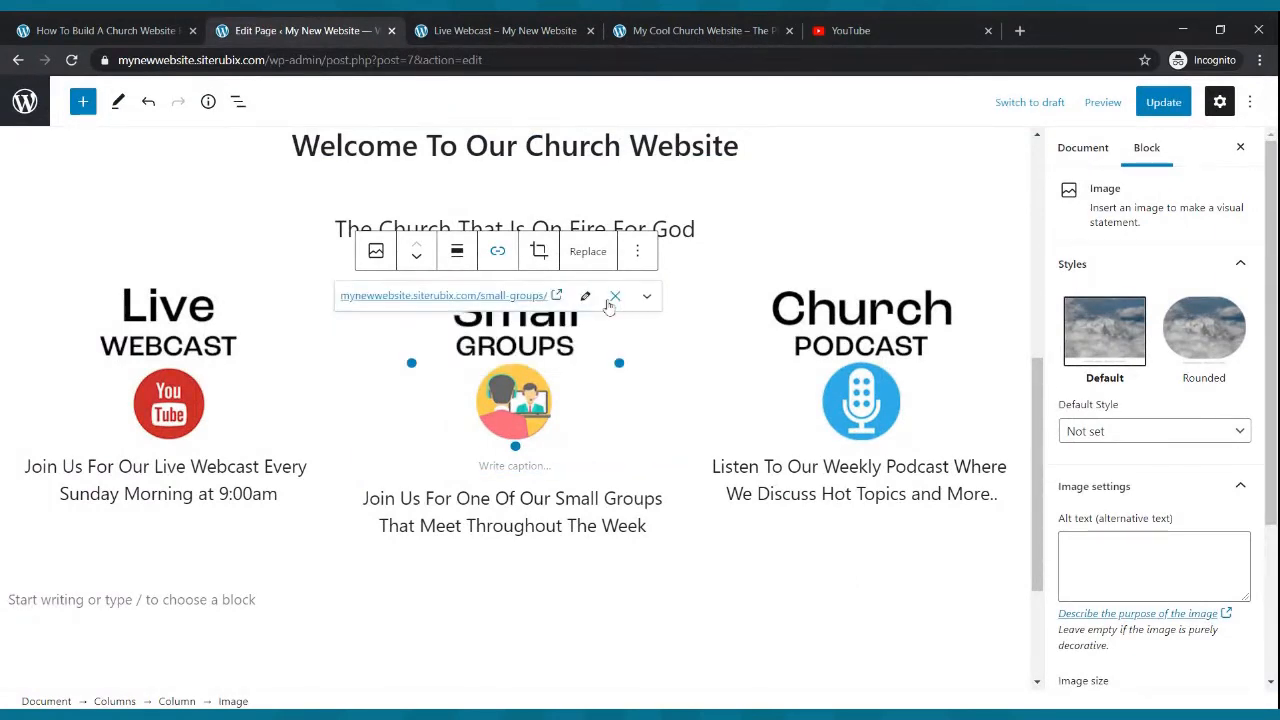
- Link the Church Podcast image to the podcast page's URL and update the page
left_click(828, 326)
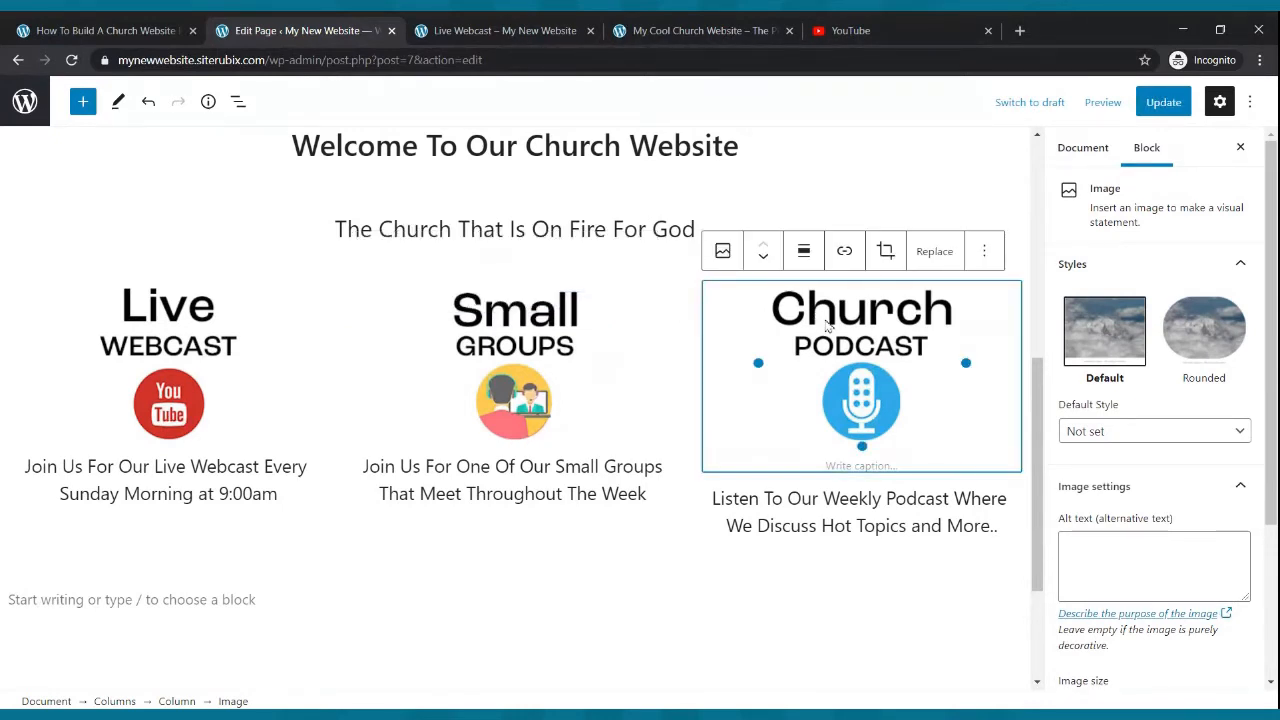
left_click(446, 23)
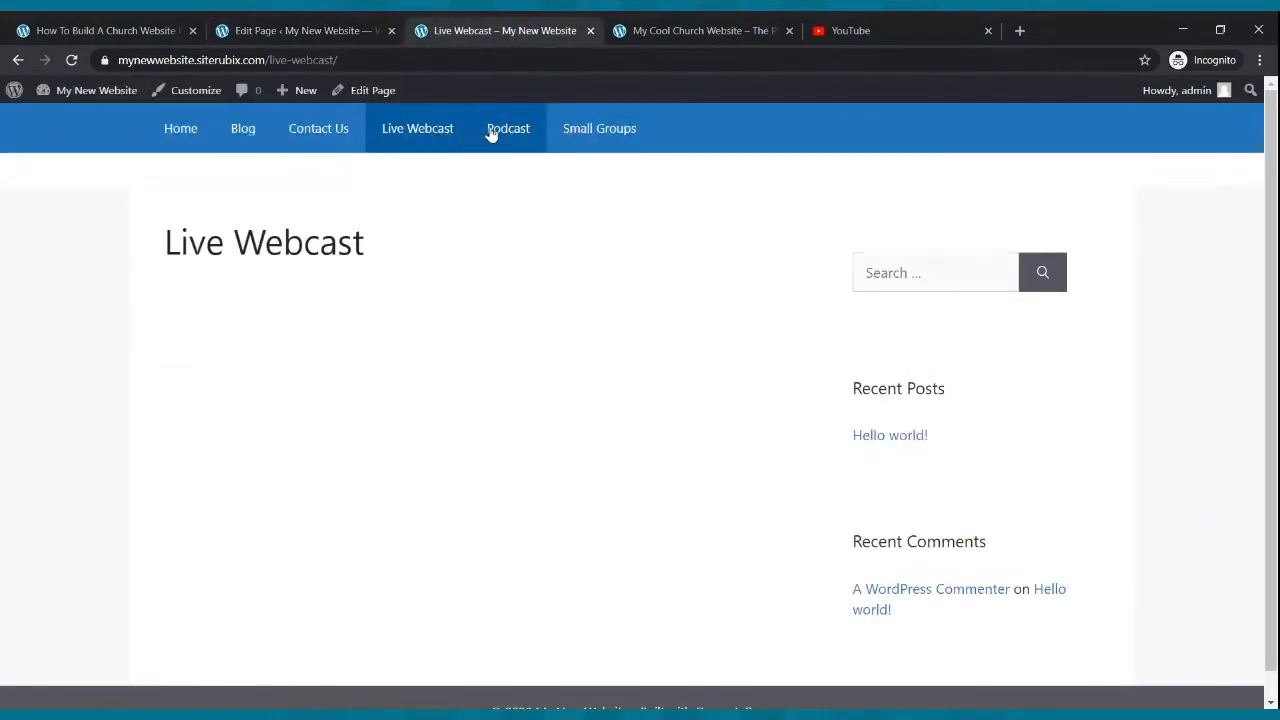
left_click(330, 30)
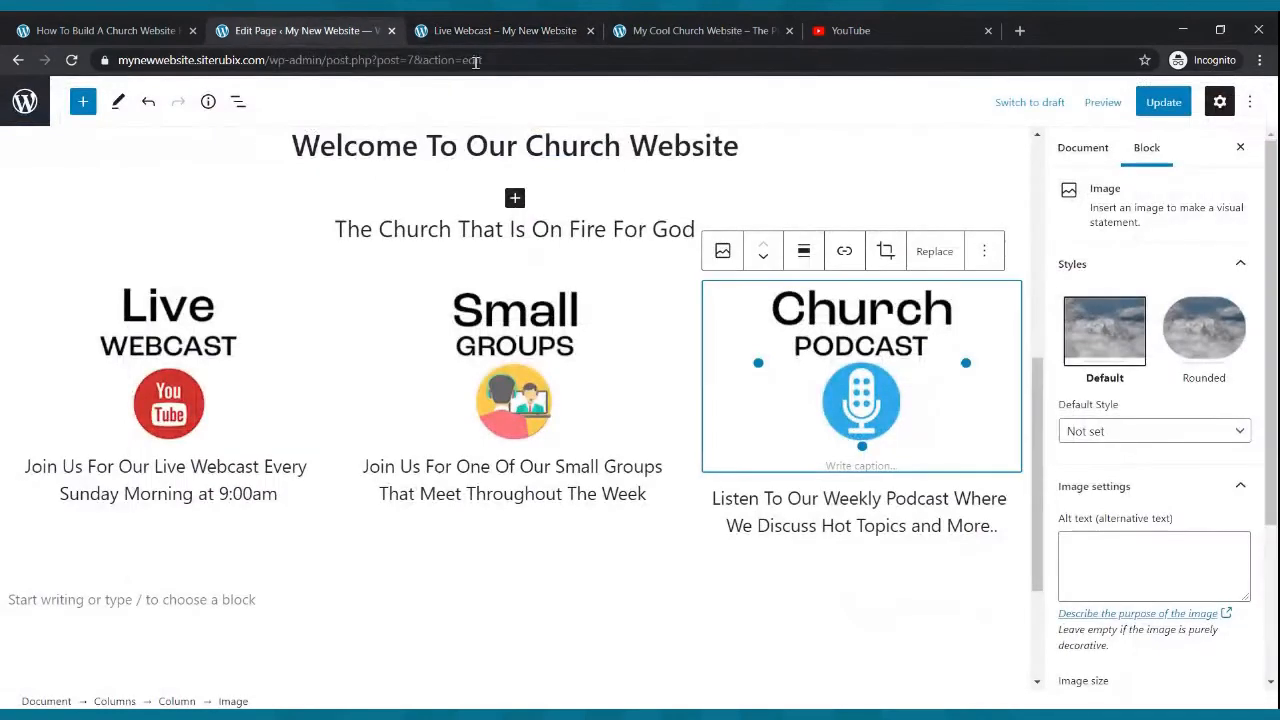
left_click(845, 252)
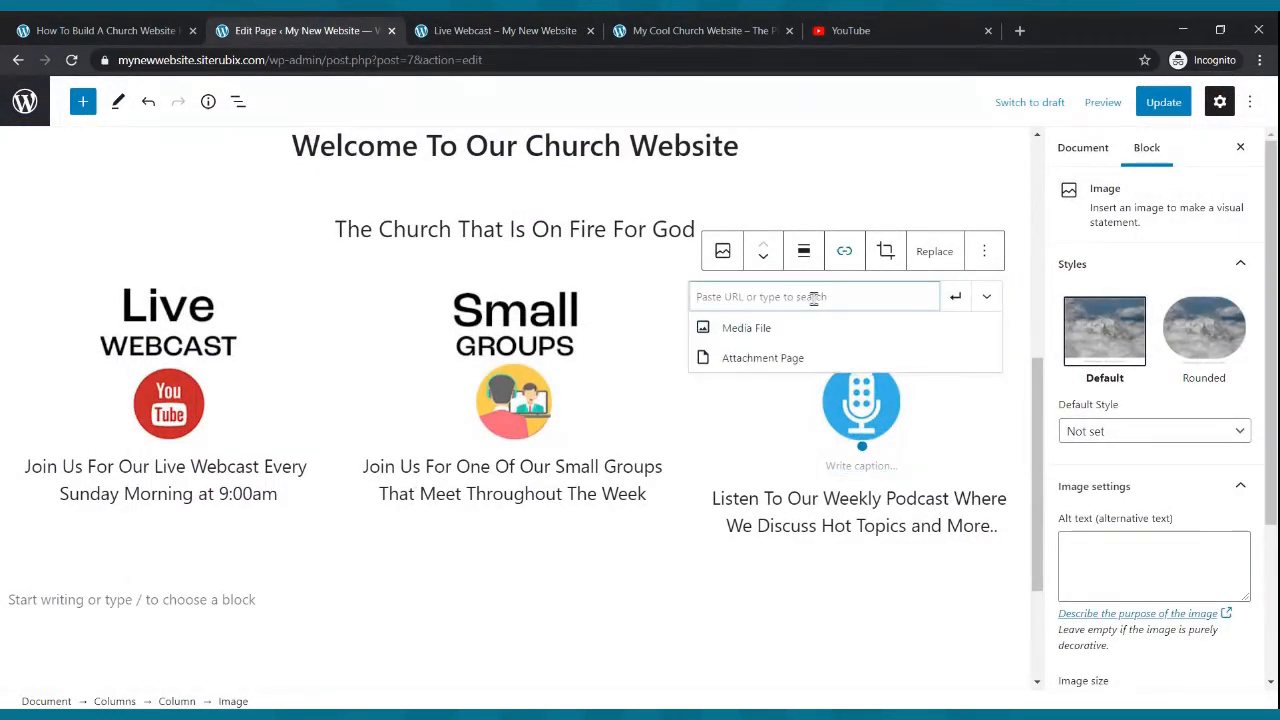
type("https://mynewwebsite.siterubix.com/podcast/")
left_click(955, 296)
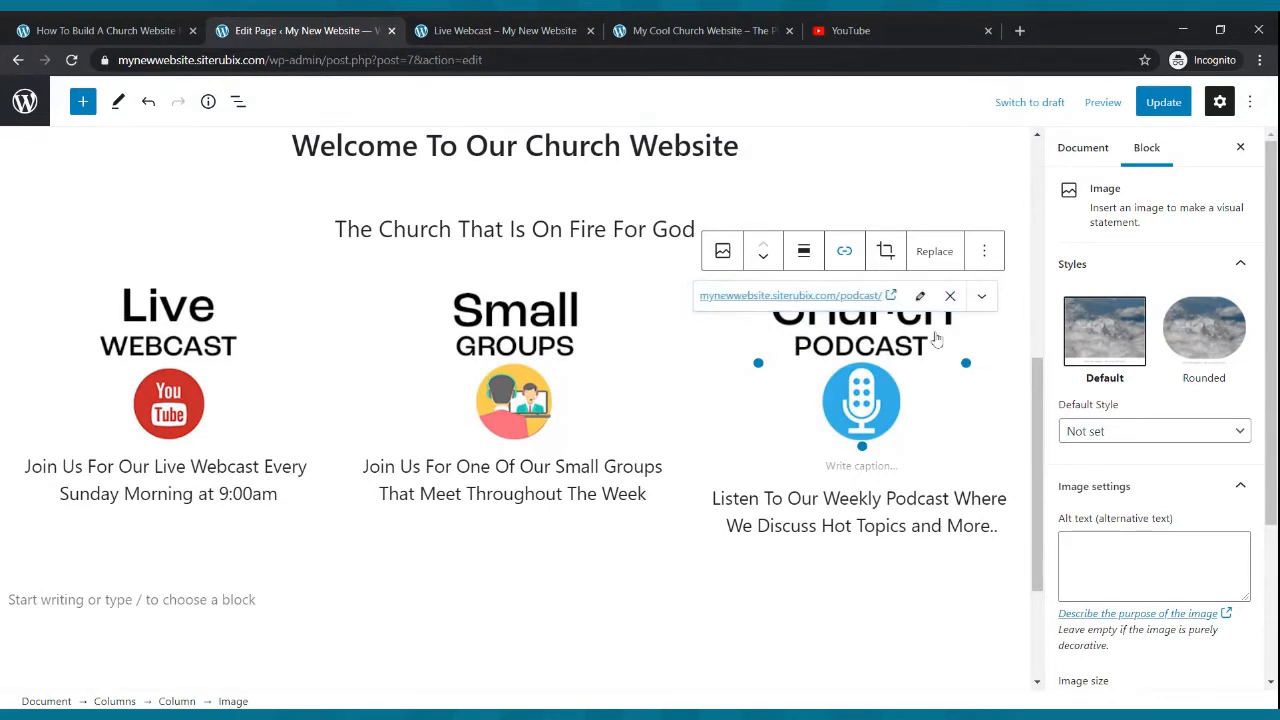
left_click(726, 583)
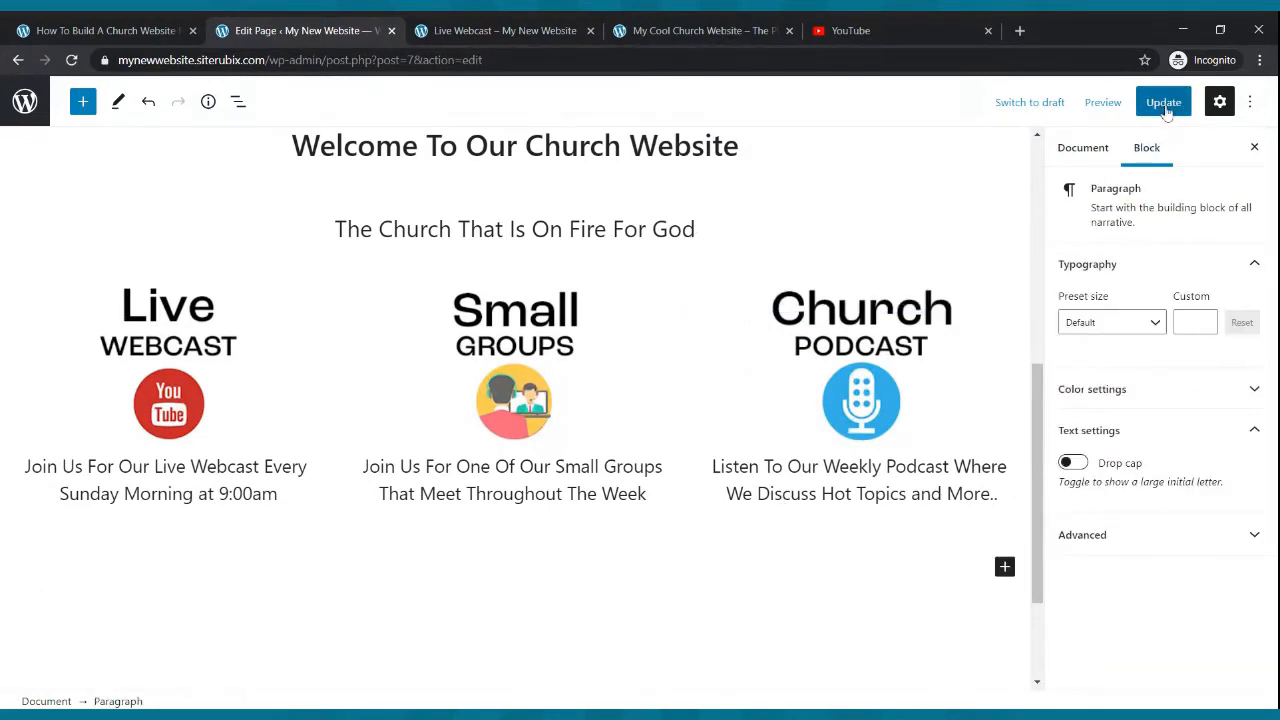
left_click(1163, 104)
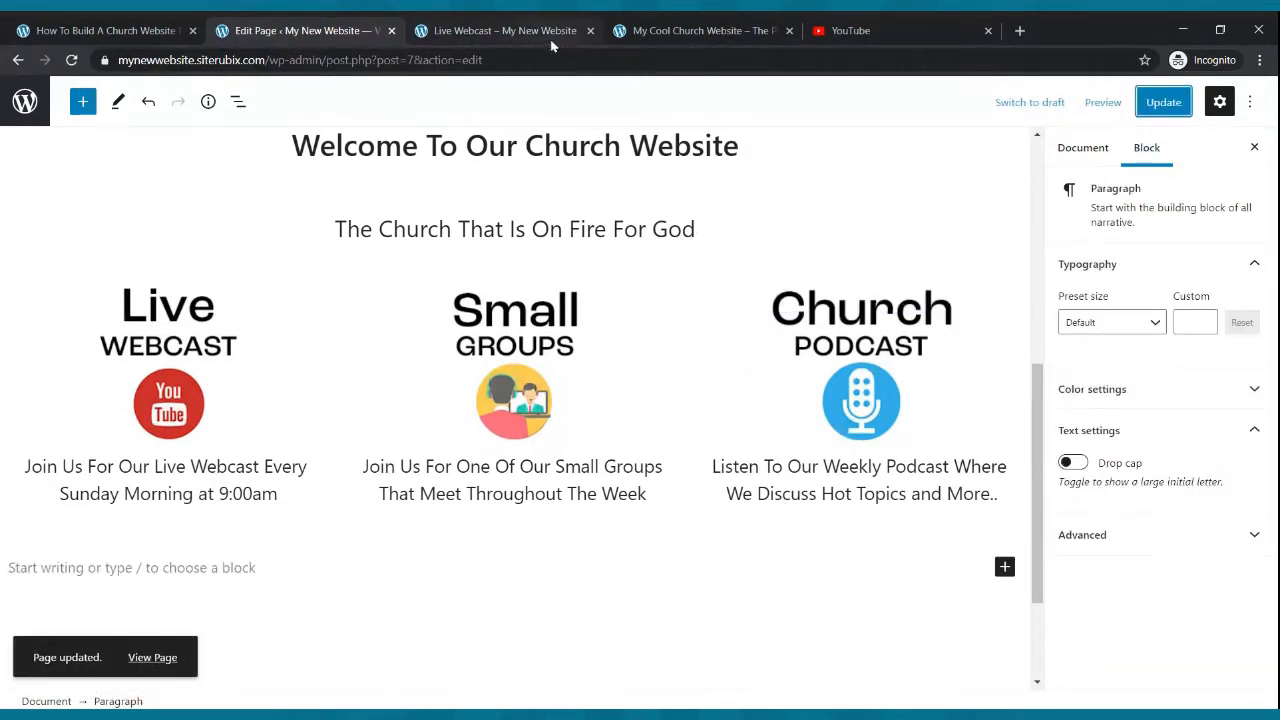
- On the live home page, test the Live Webcast, Small Groups and Church Podcast image links in turn
left_click(549, 38)
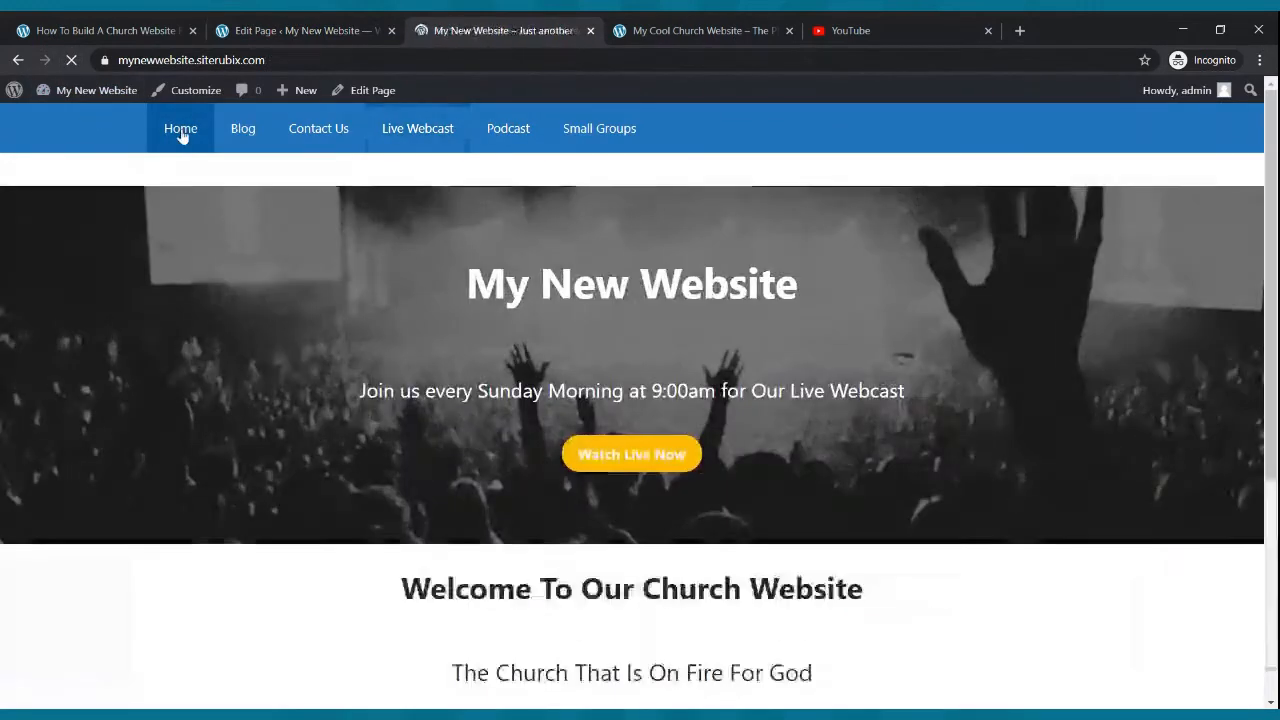
scroll(540, 290, "down", 4)
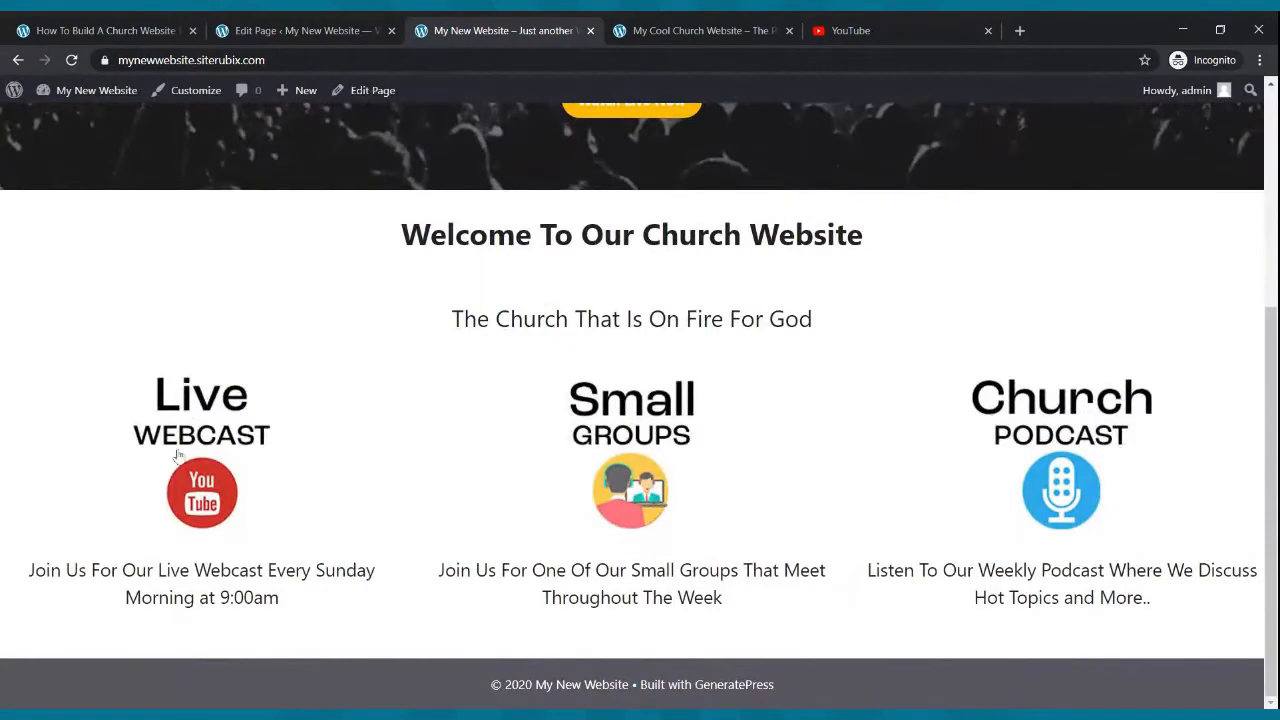
left_click(180, 455)
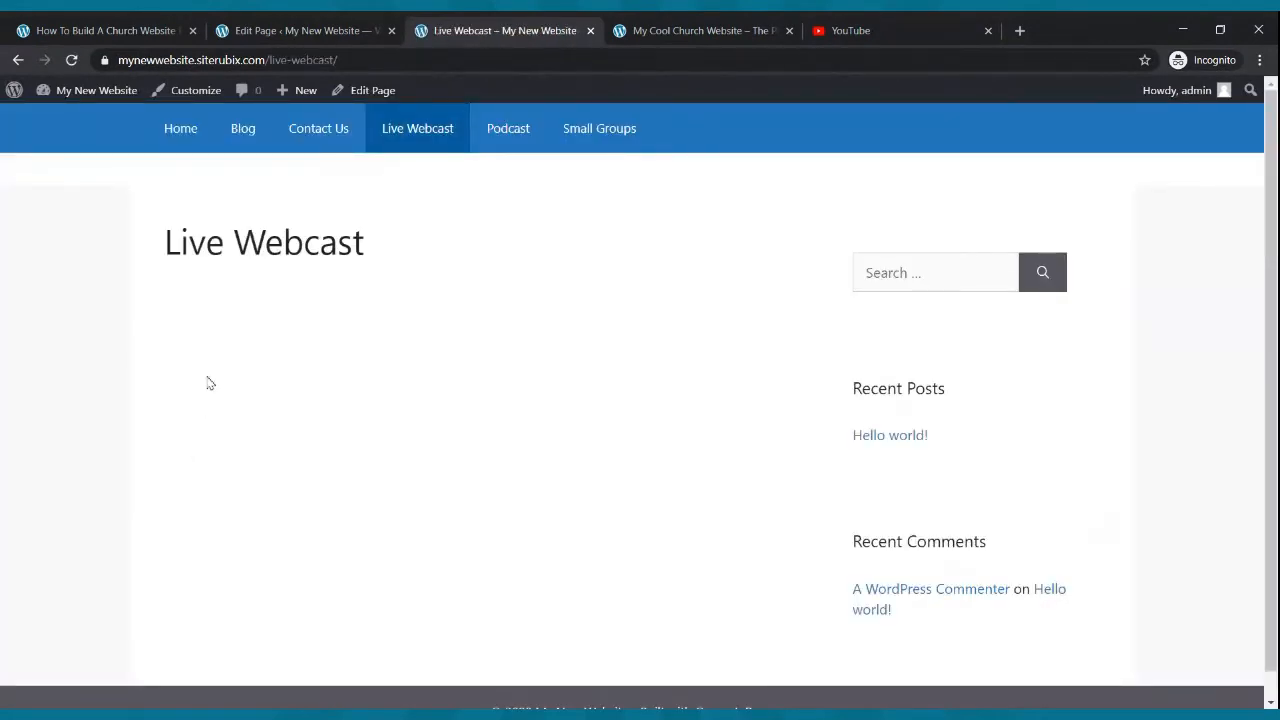
left_click(181, 136)
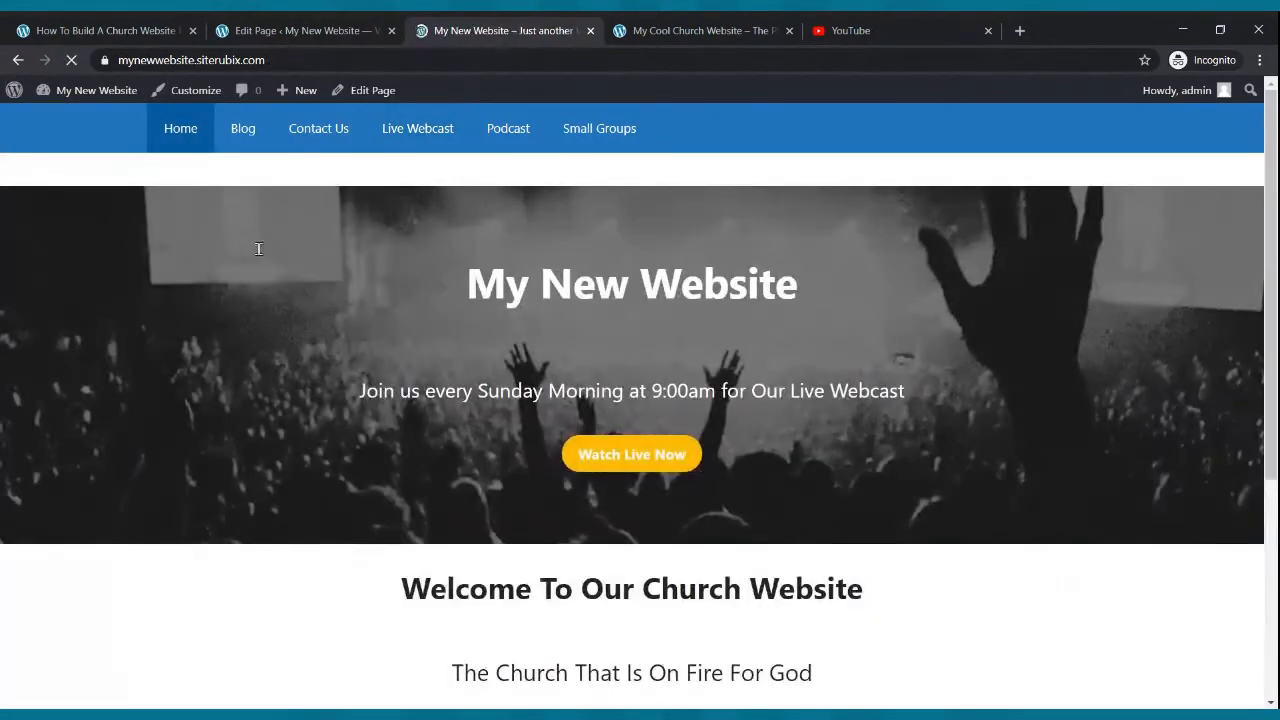
scroll(659, 510, "down", 4)
left_click(656, 472)
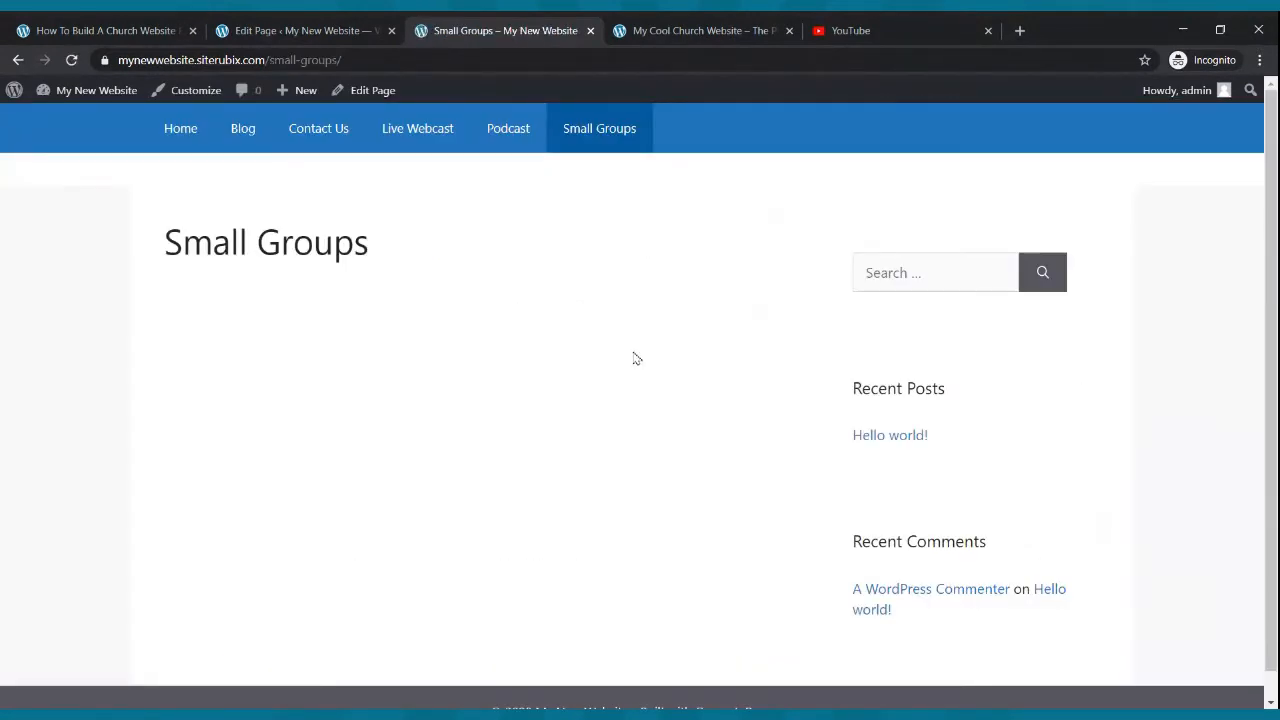
mouse_move(147, 127)
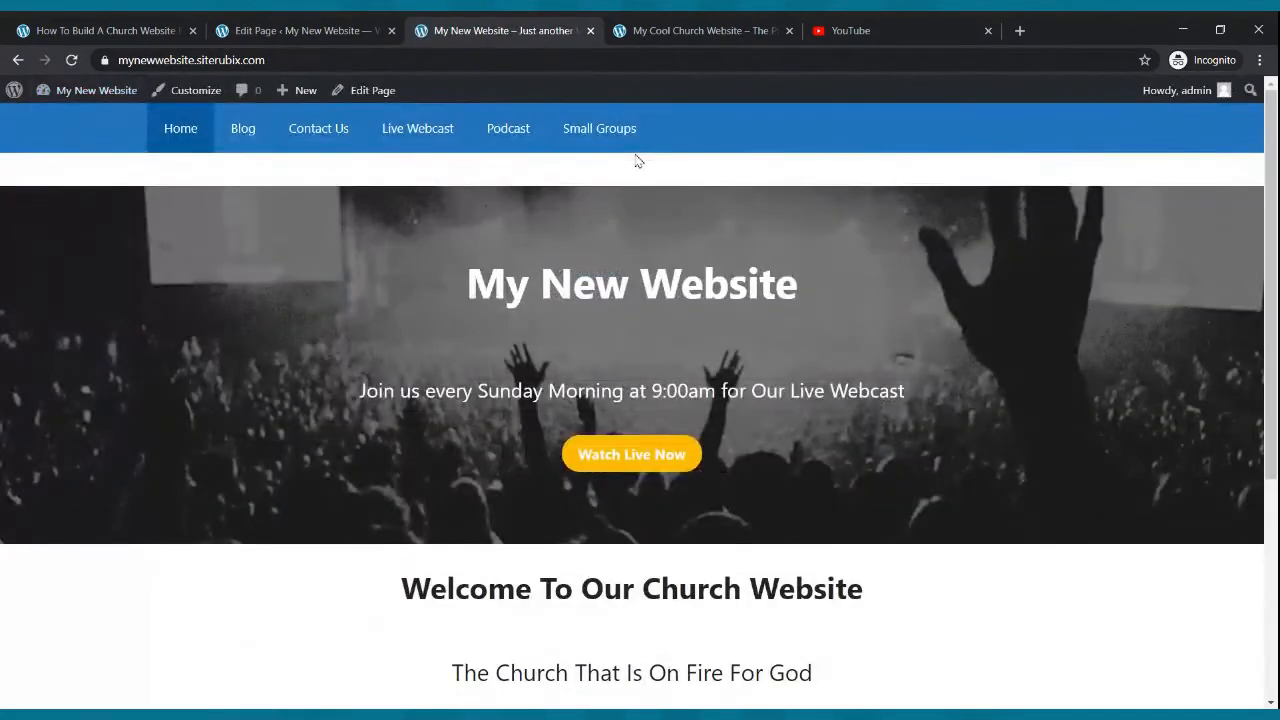
scroll(748, 306, "down", 4)
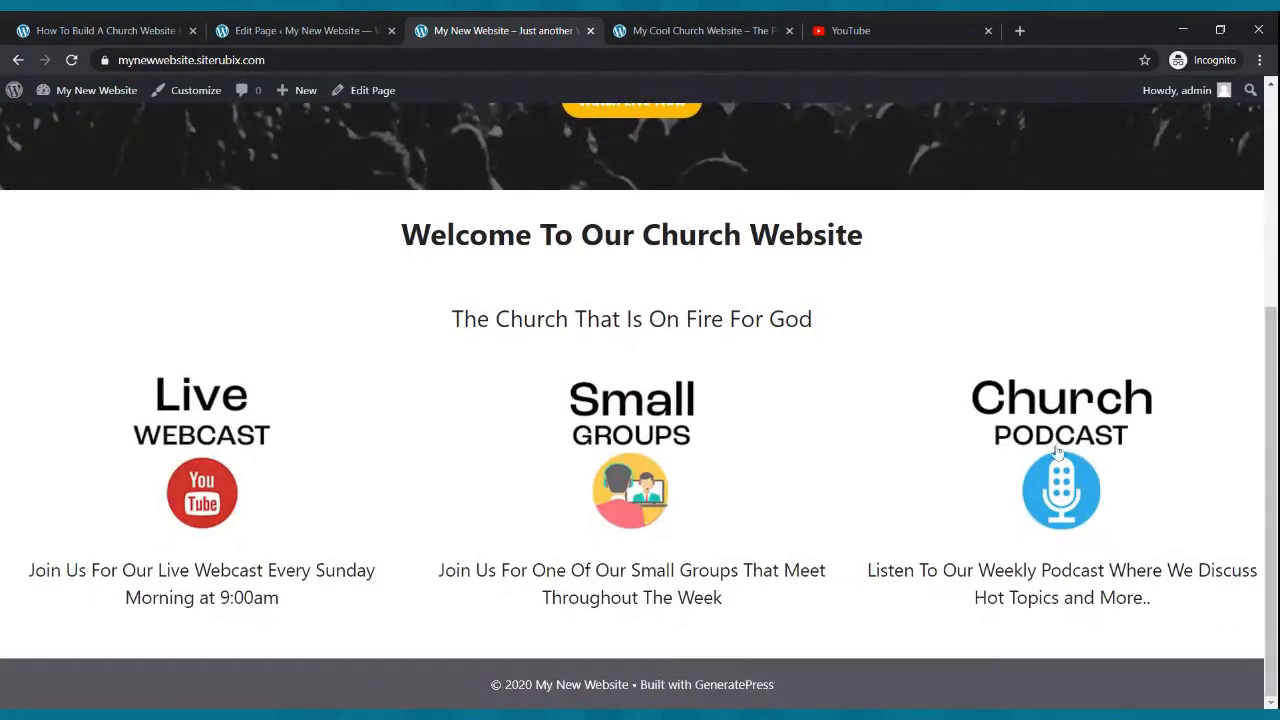
left_click(1057, 452)
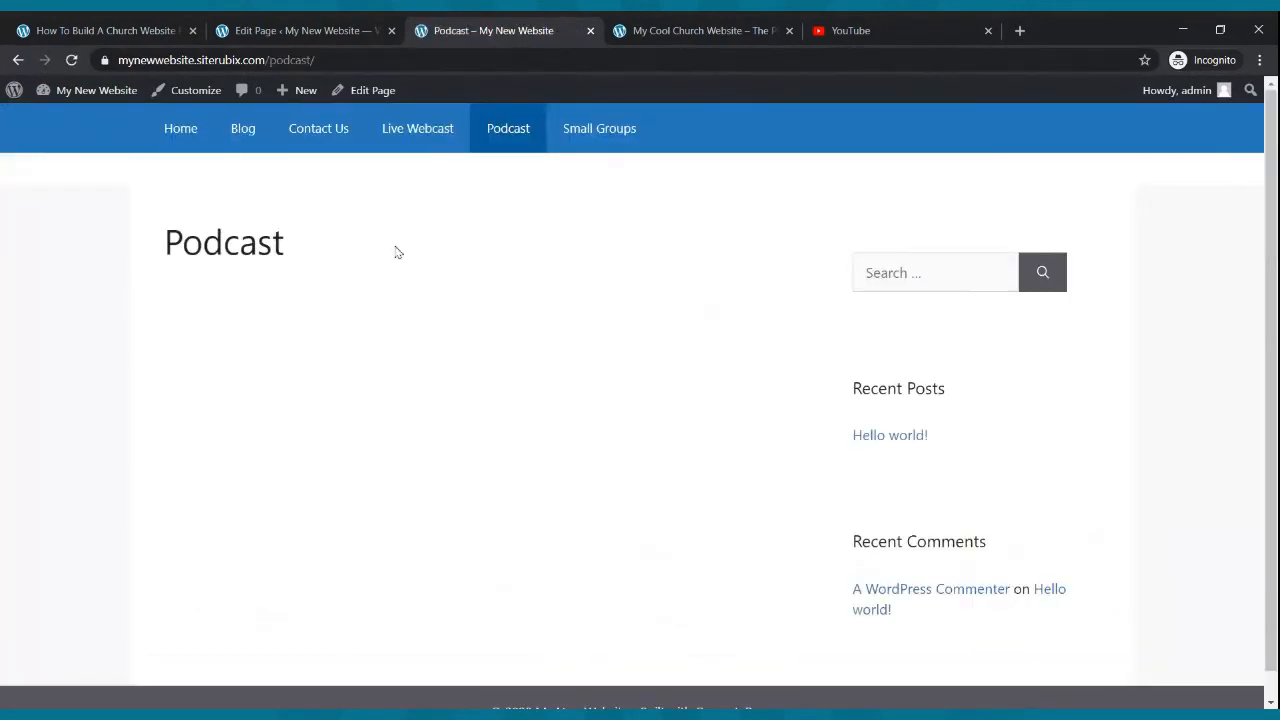
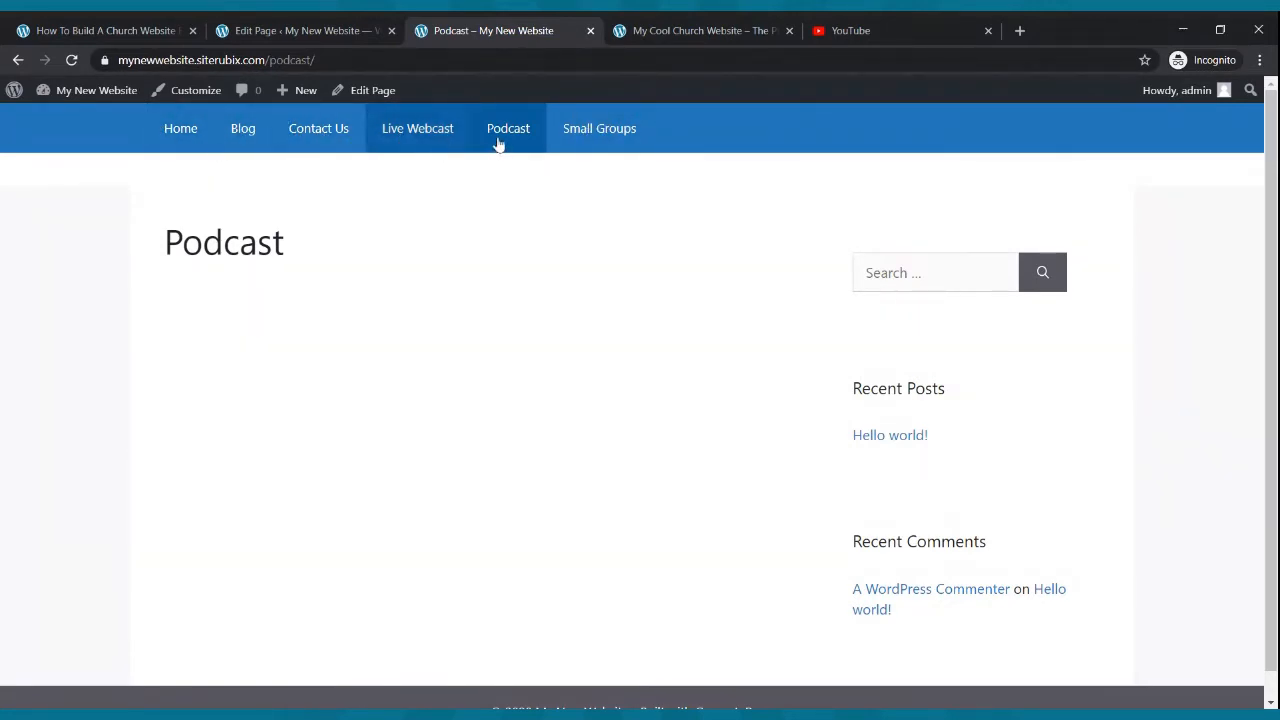
- Compare with the example site's menu order, then open the site's menu editor and move Small Groups directly below Blog
left_click(672, 35)
scroll(665, 175, "up", 5)
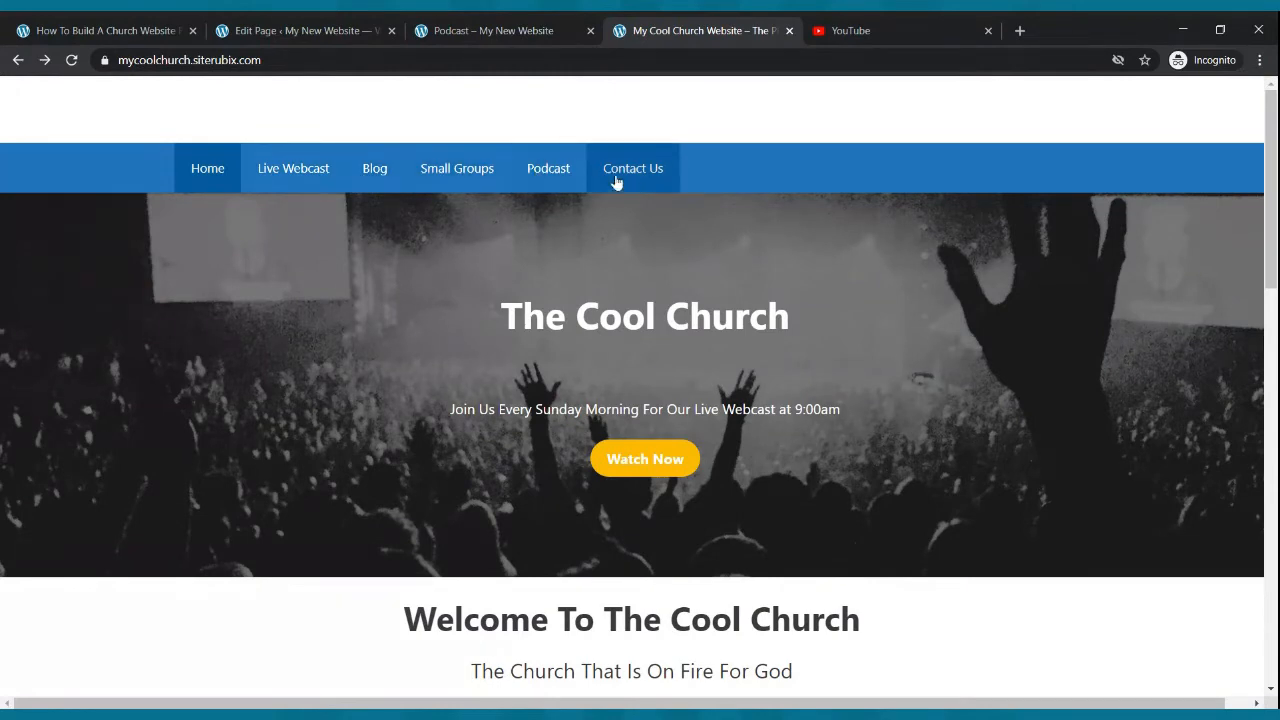
left_click(305, 30)
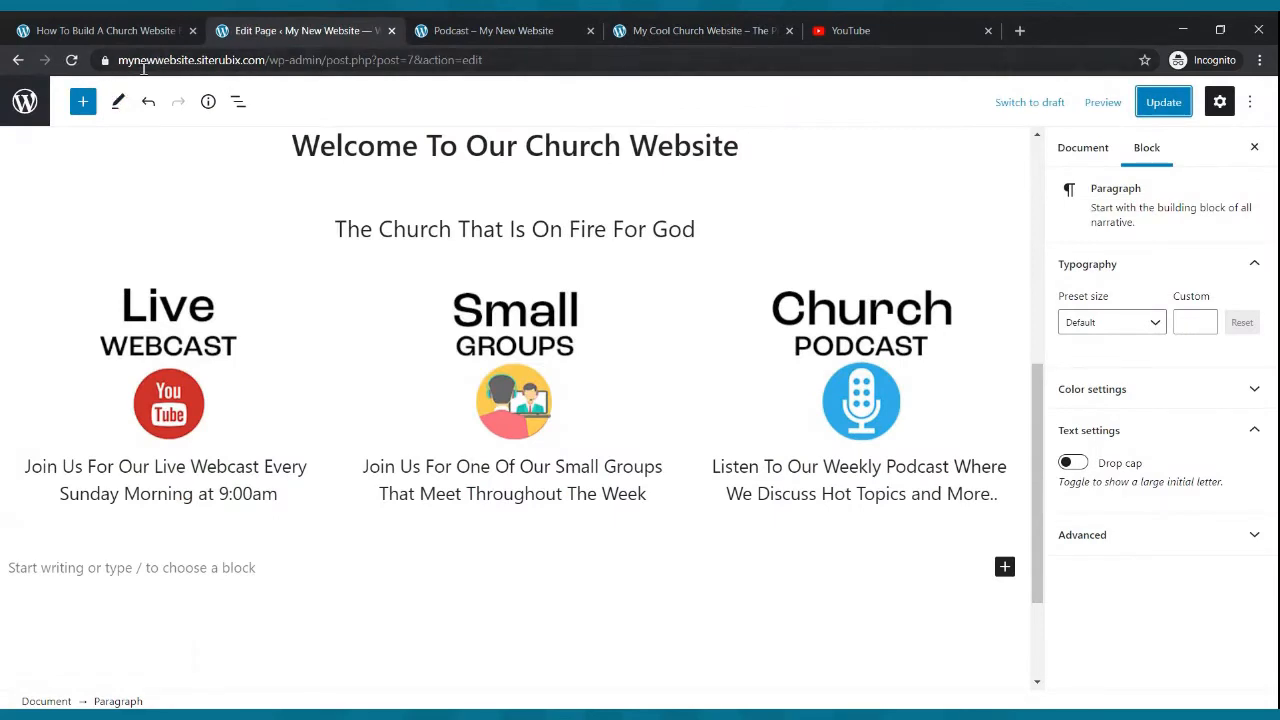
left_click(18, 62)
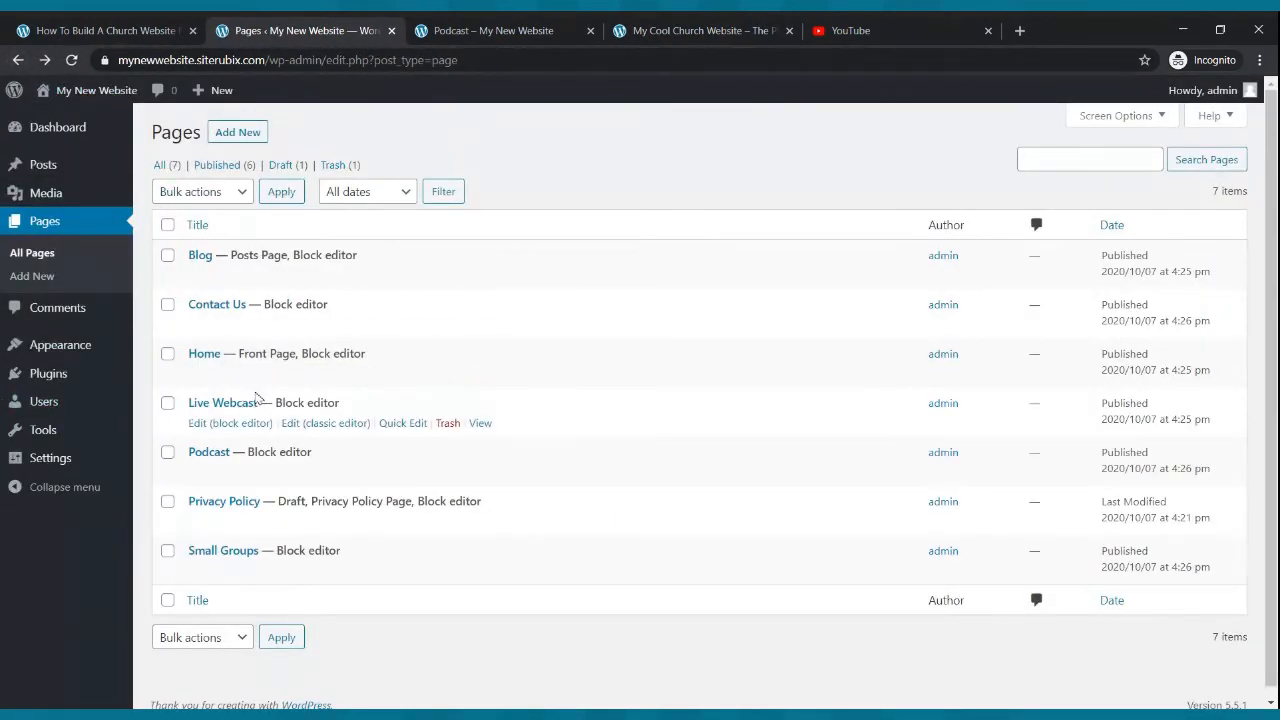
left_click(88, 350)
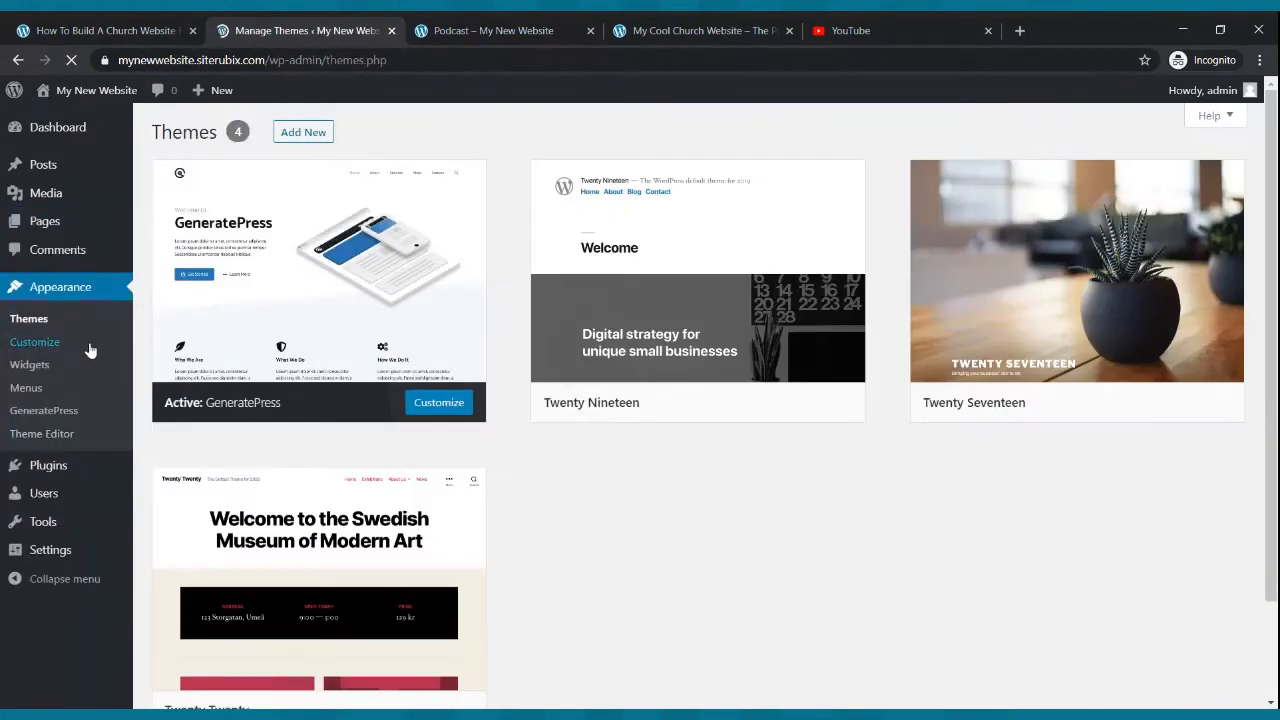
left_click(33, 391)
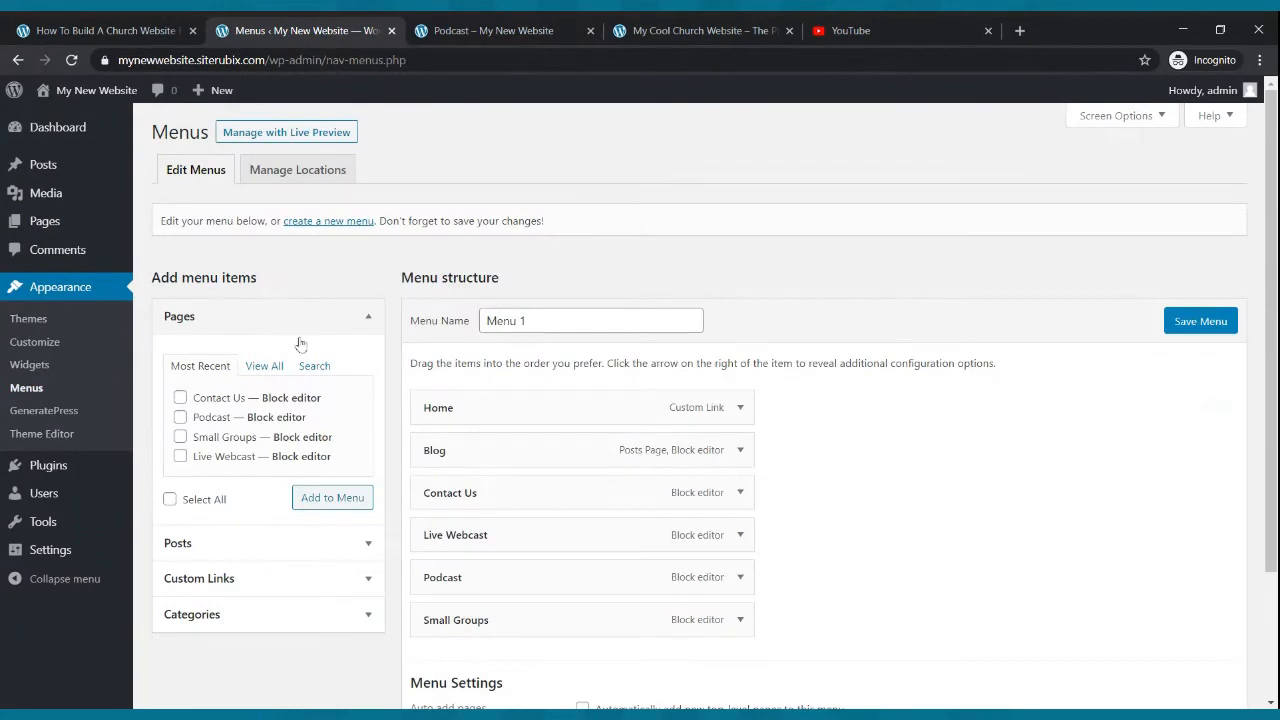
scroll(490, 280, "down", 1)
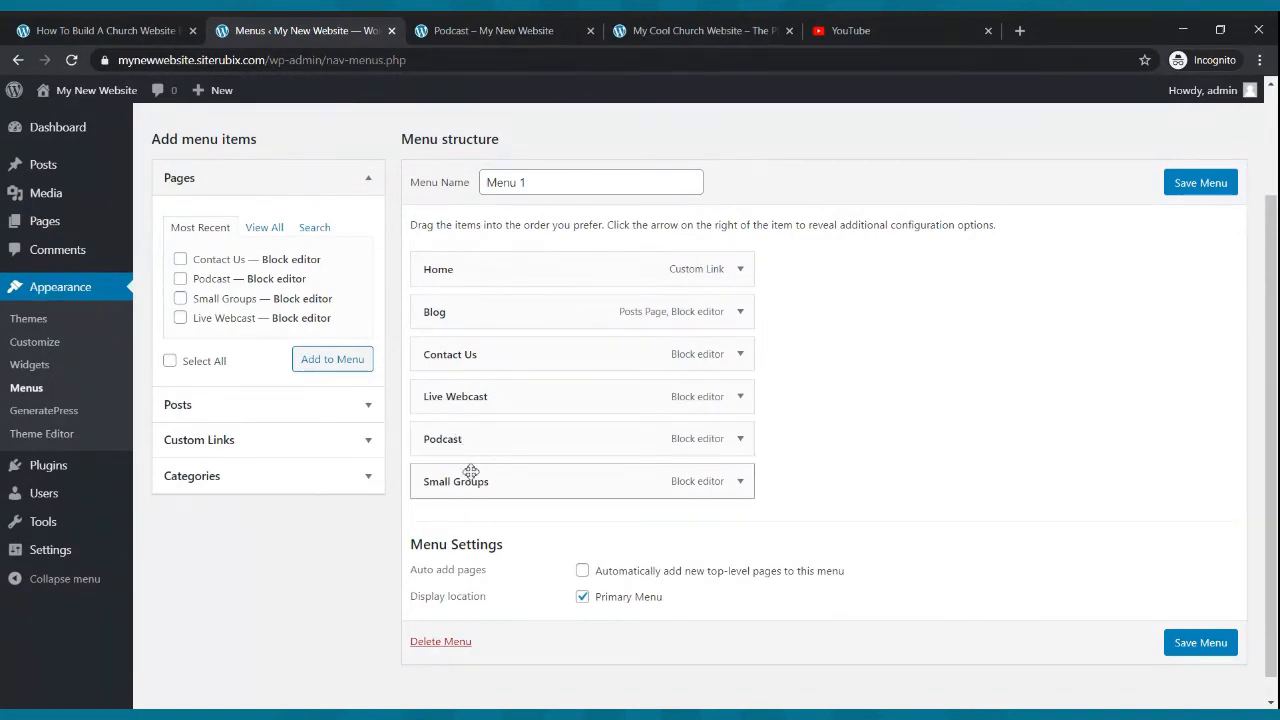
left_click_drag(524, 481, 505, 369)
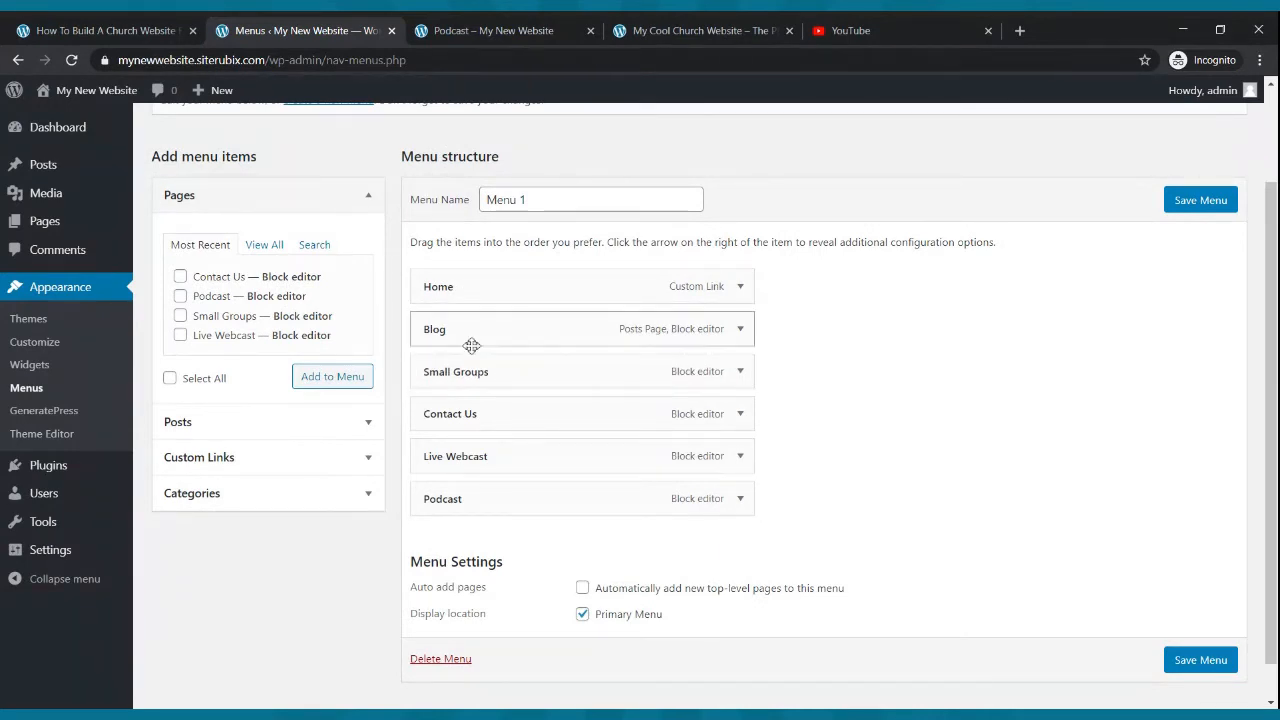
- Move Live Webcast below Home and Podcast above Contact Us to match the example menu, then save the menu
left_click(636, 30)
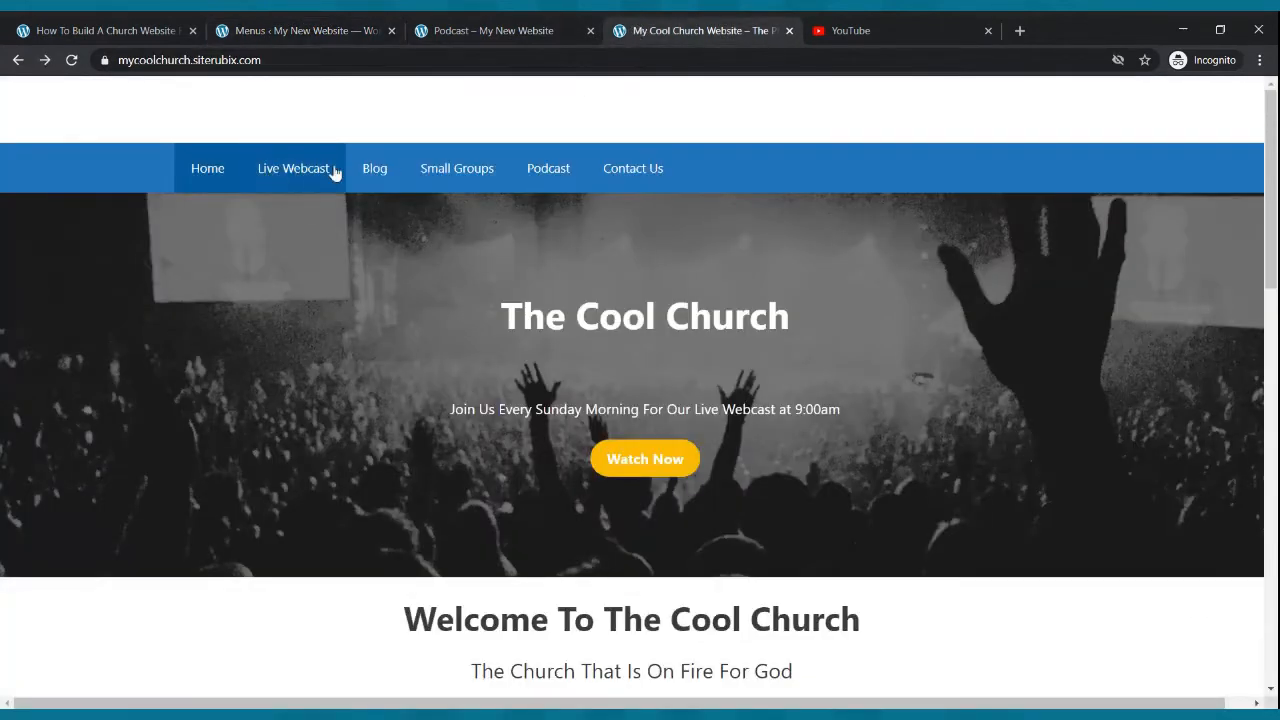
left_click(305, 31)
left_click_drag(451, 456, 537, 334)
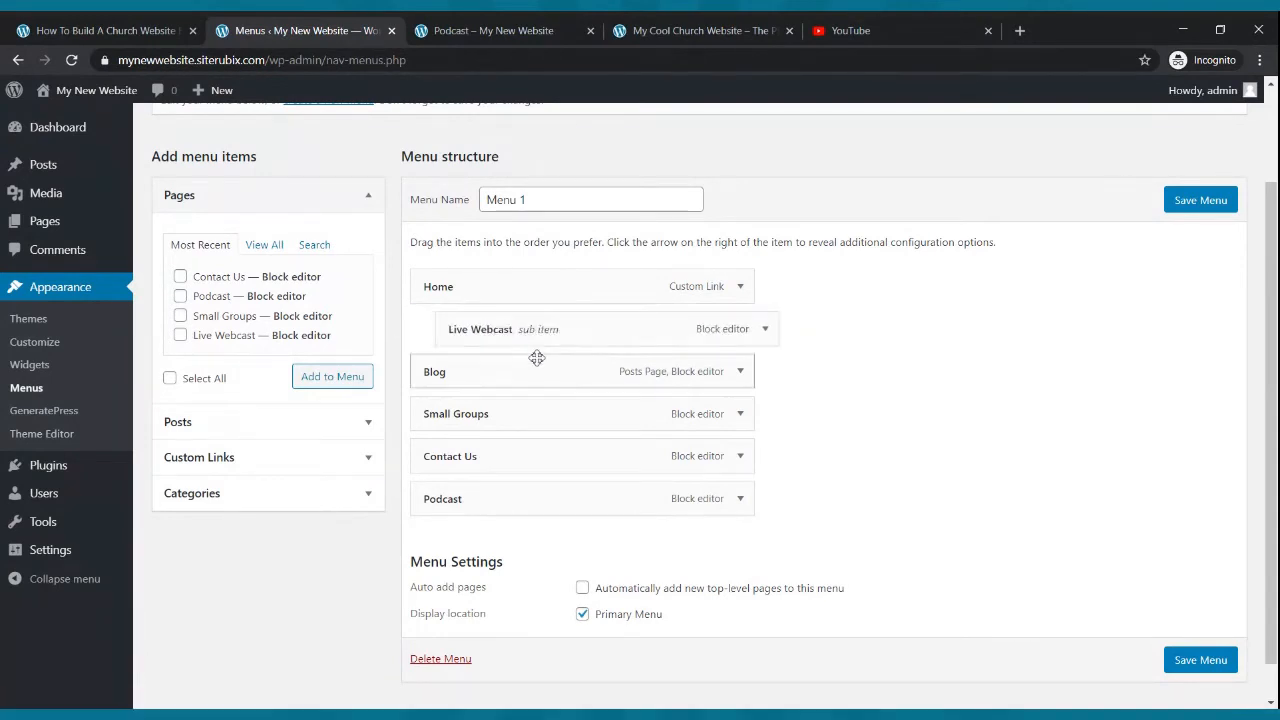
left_click_drag(569, 321, 543, 326)
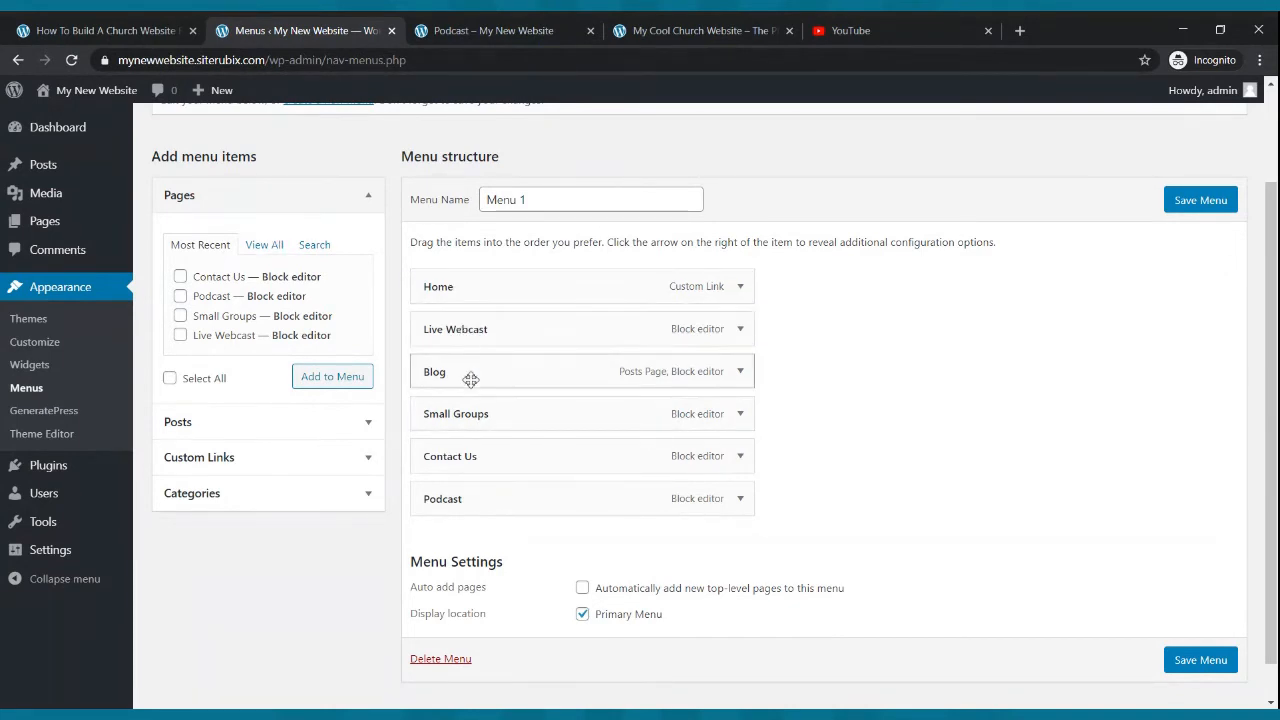
left_click(680, 30)
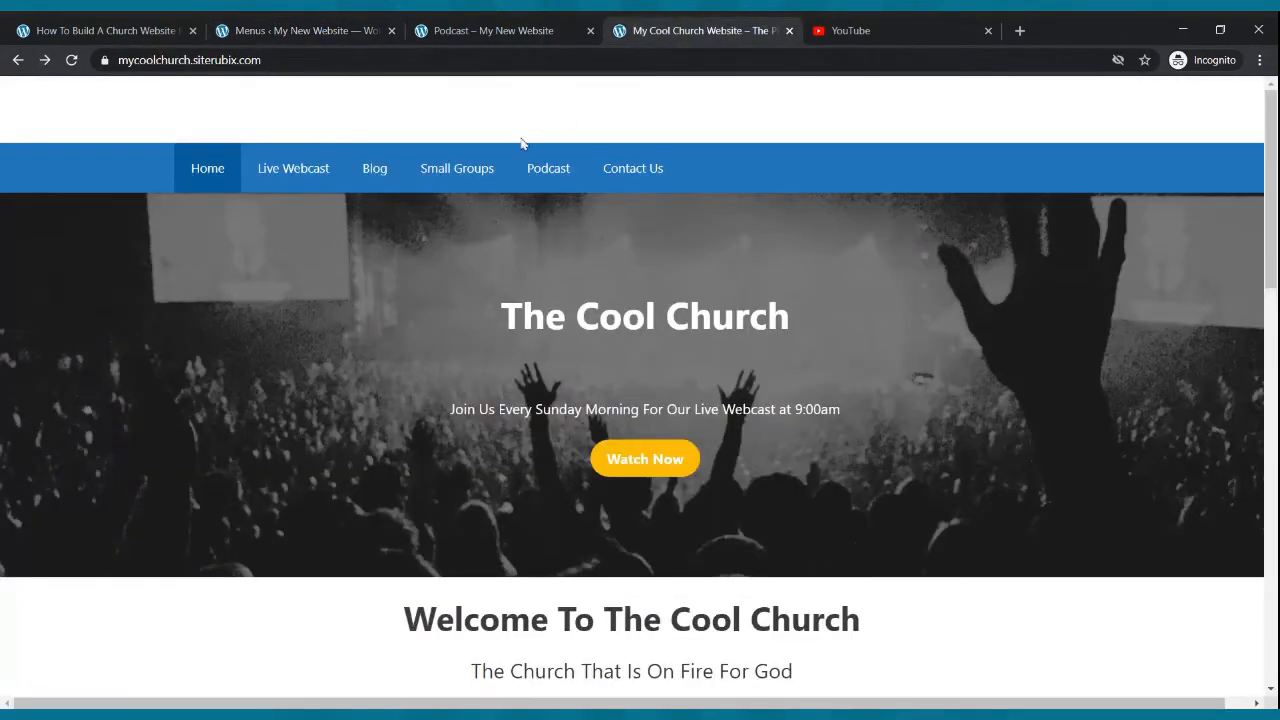
left_click(325, 33)
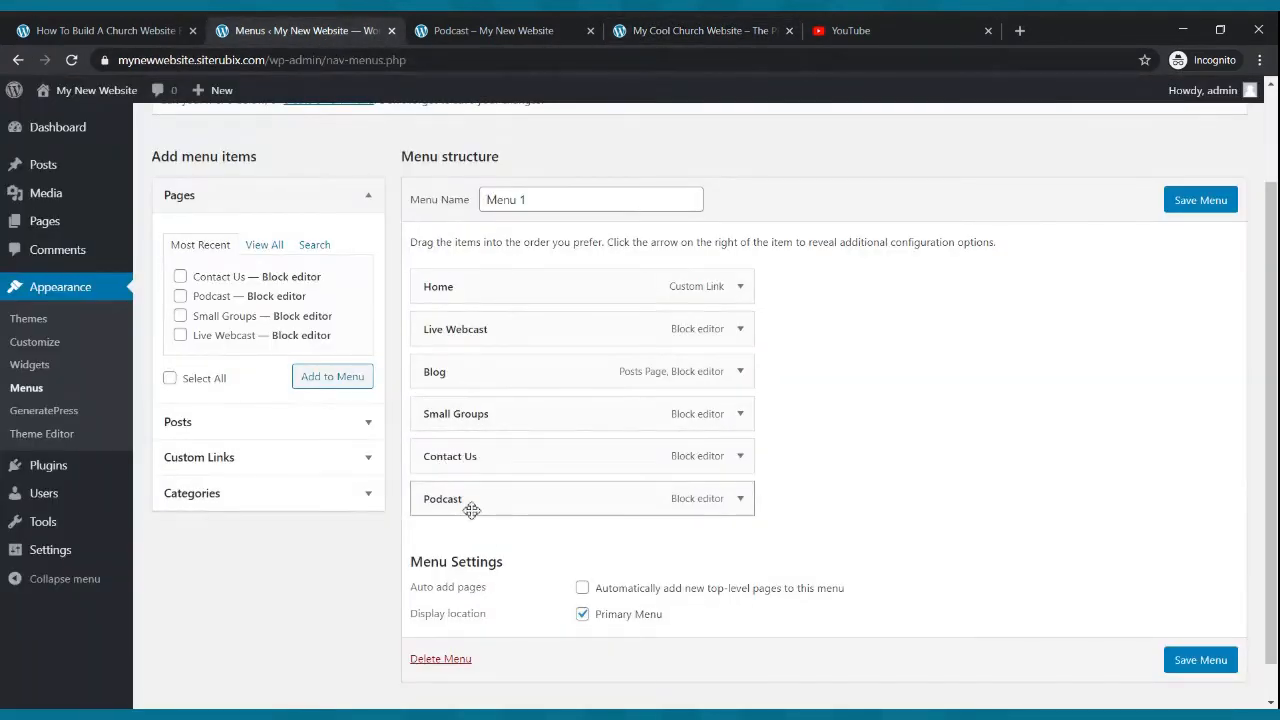
left_click_drag(471, 506, 447, 475)
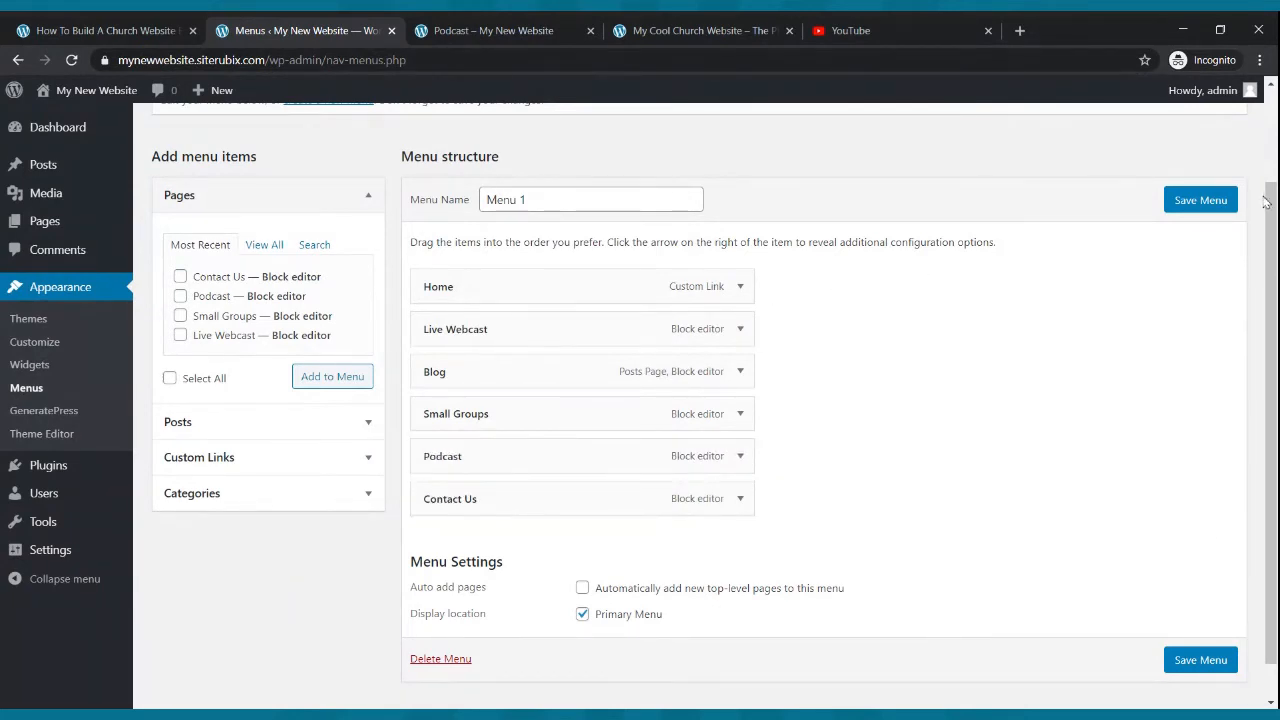
left_click(1232, 201)
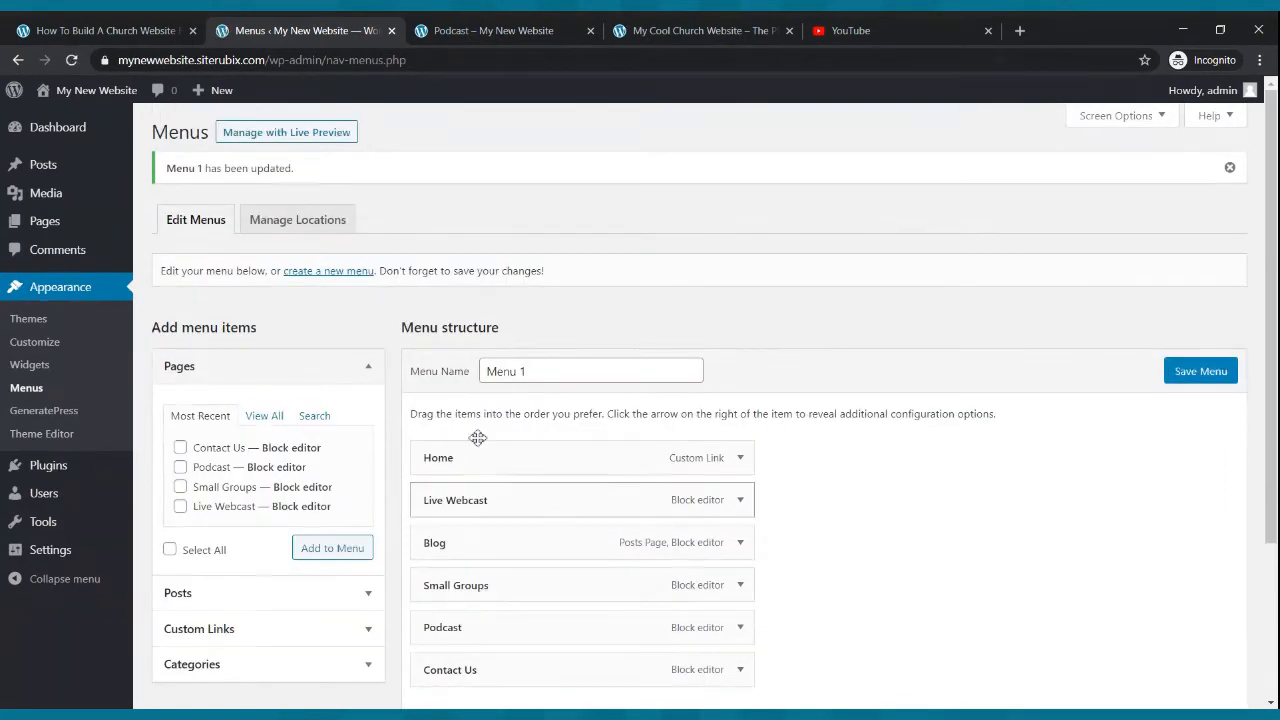
- Reload the live site and check the reordered navigation menu and home page
left_click(454, 28)
left_click(71, 60)
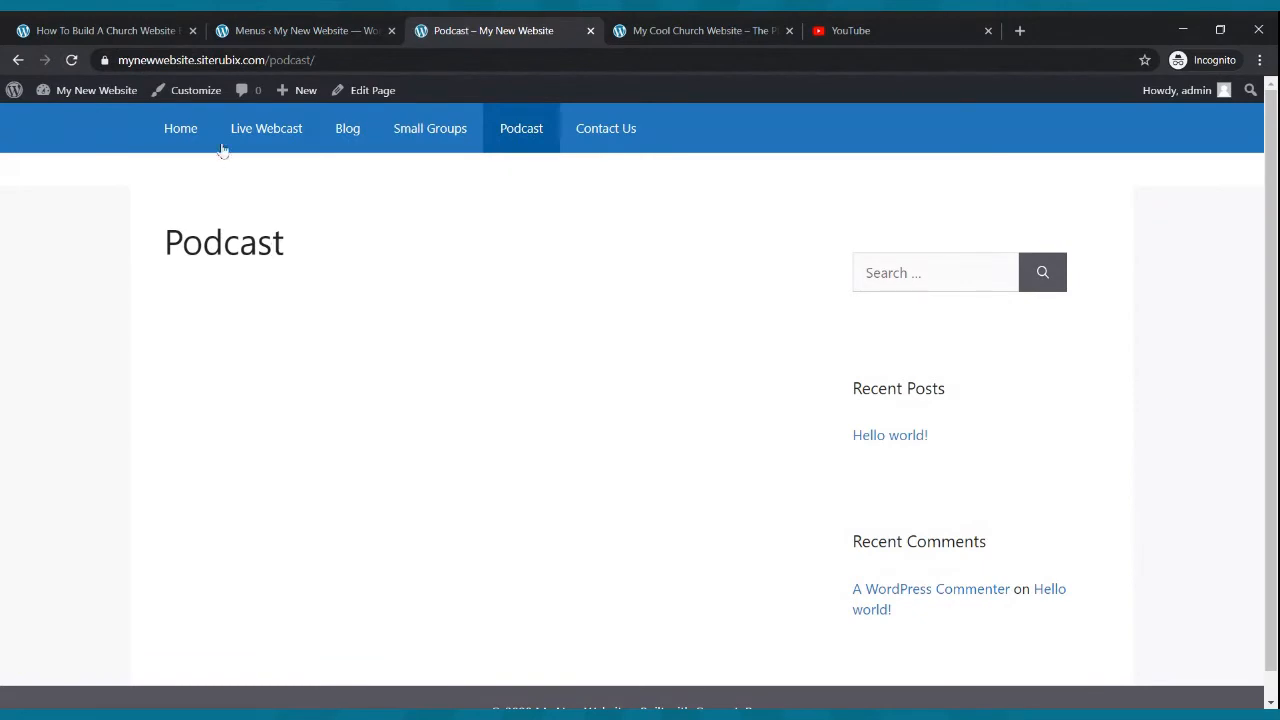
left_click(200, 138)
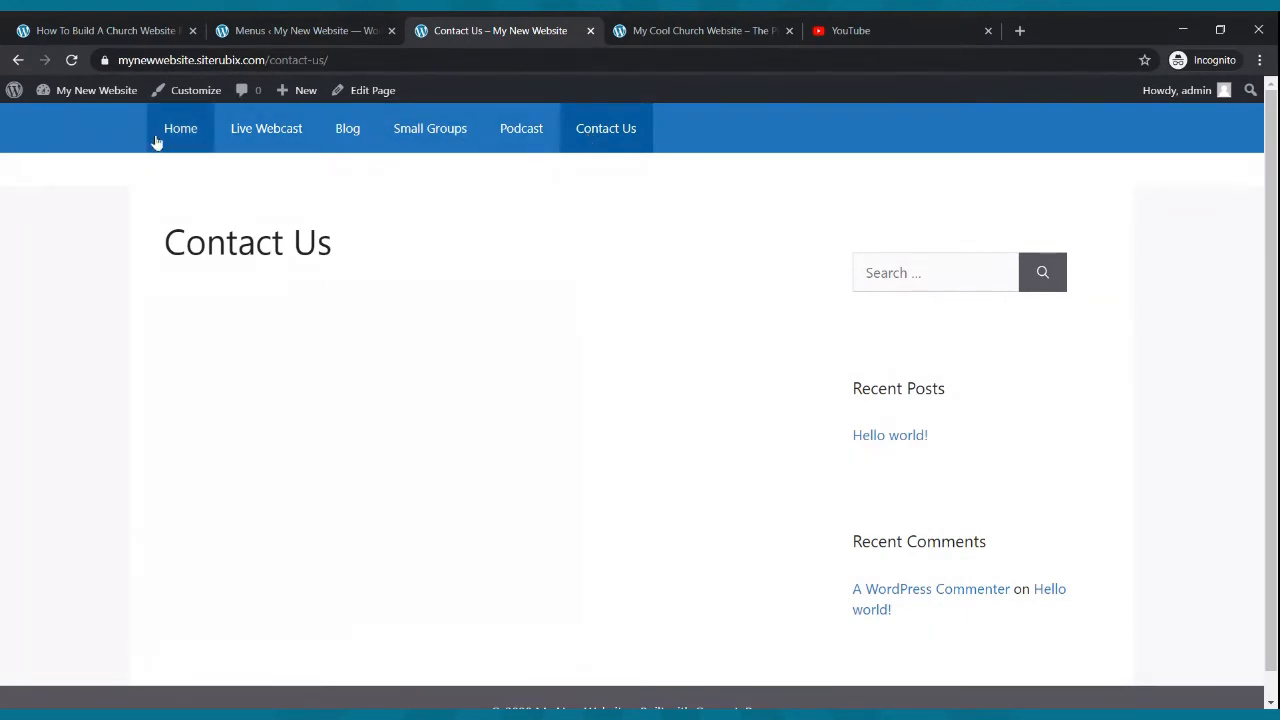
scroll(530, 180, "down", 4)
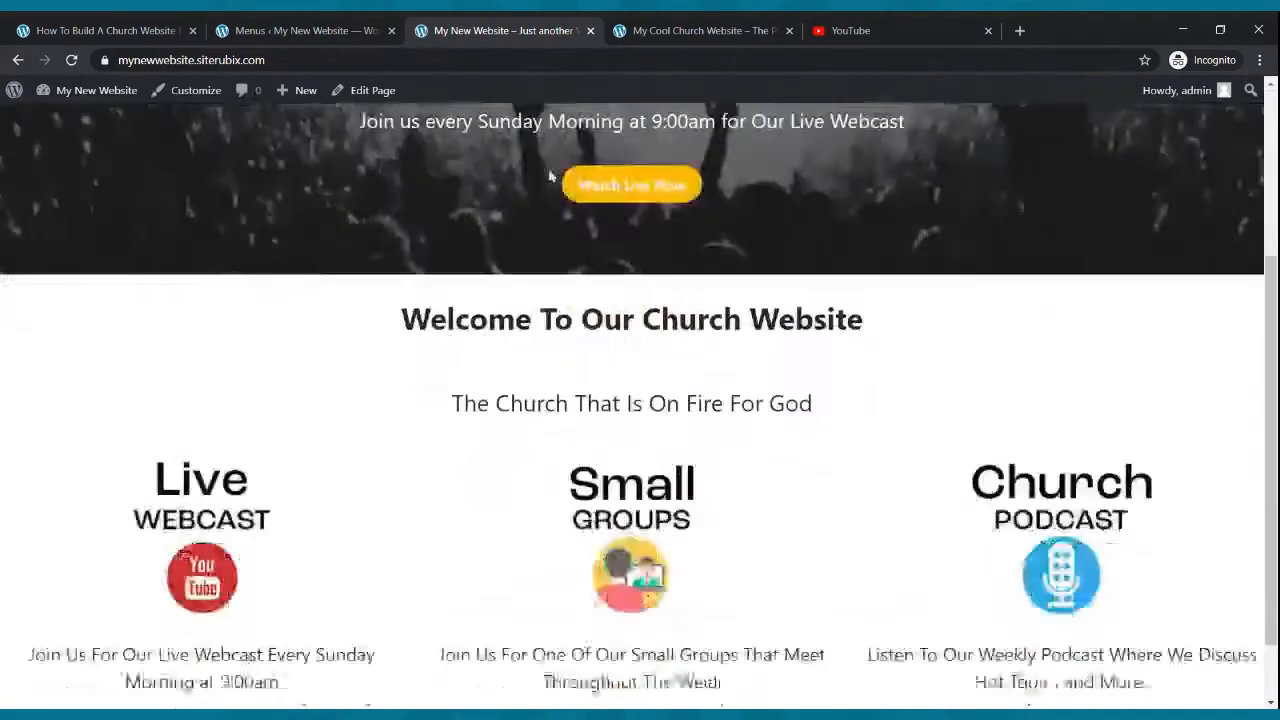
scroll(548, 168, "up", 3)
- Examine the example site's welcome video section below its three feature columns
left_click(645, 30)
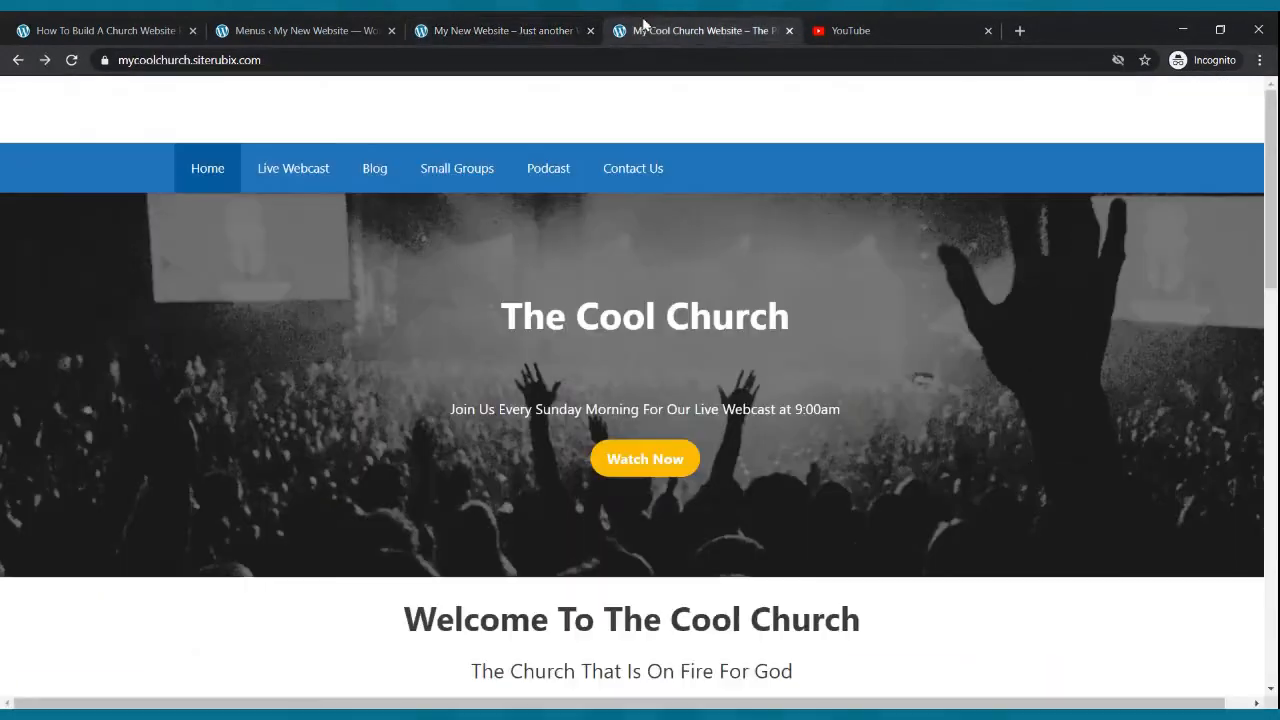
scroll(565, 300, "down", 8)
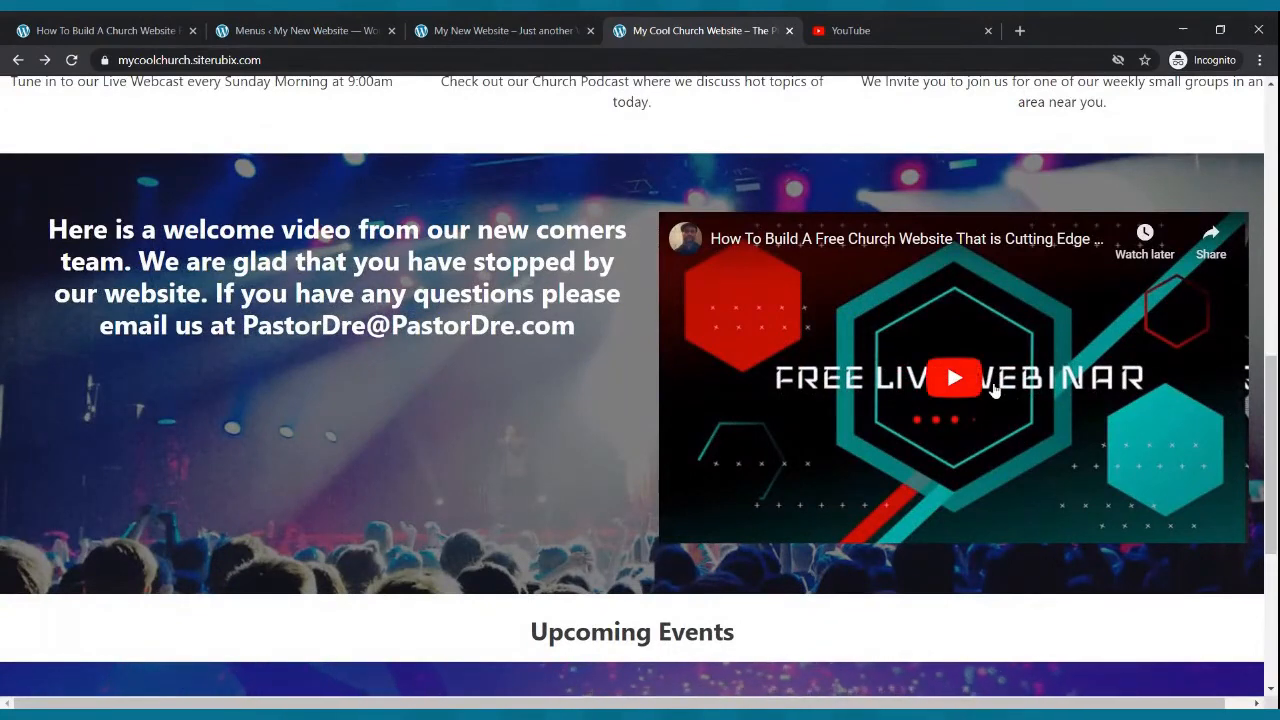
left_click(958, 388)
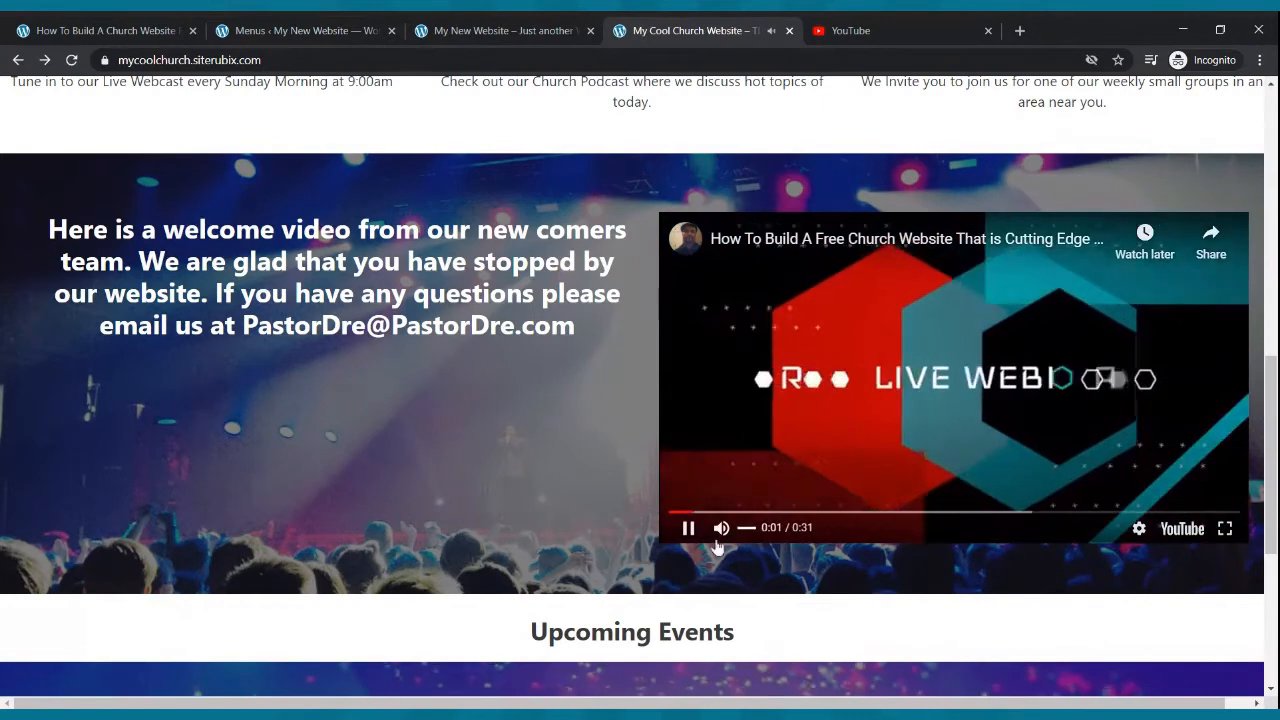
left_click(688, 527)
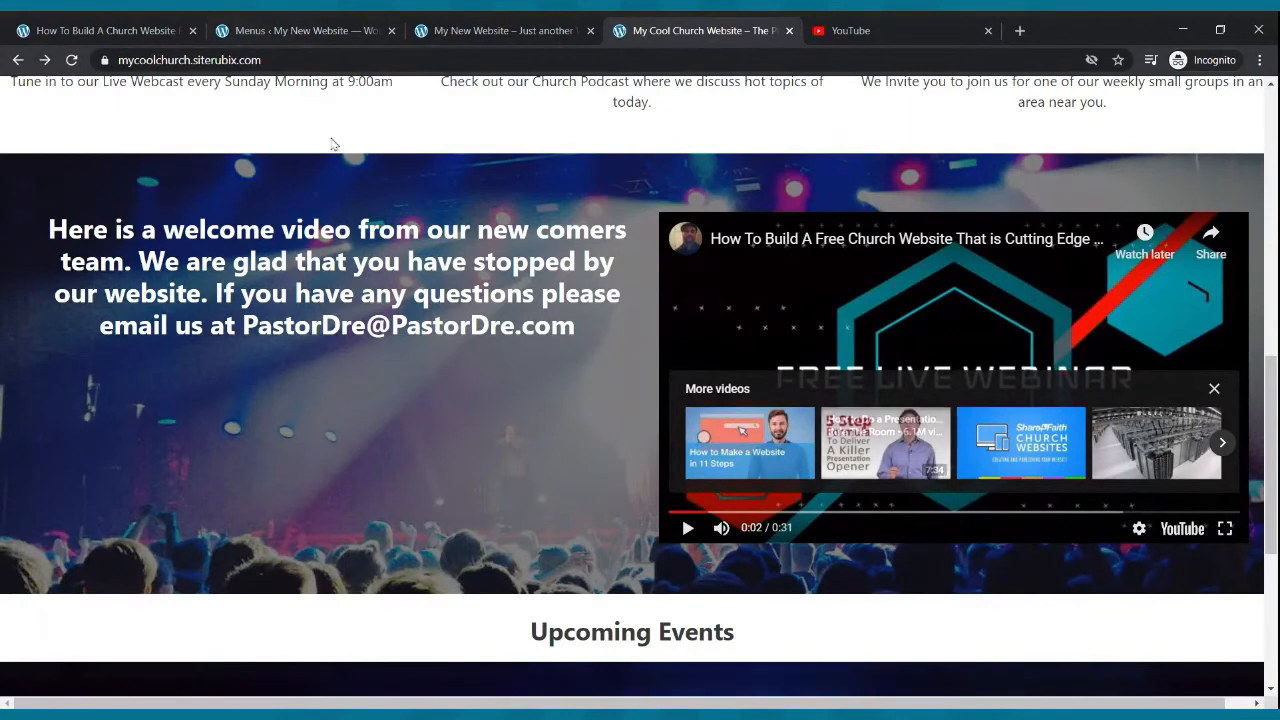
scroll(702, 565, "up", 10)
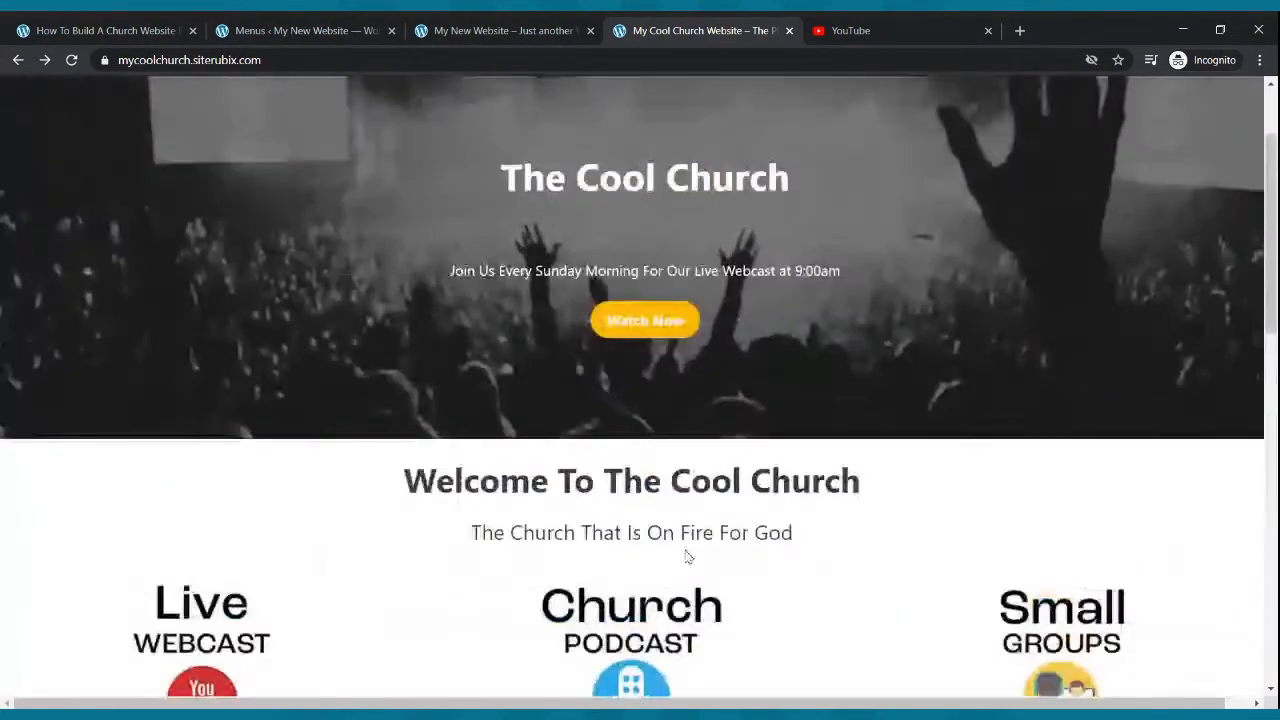
- Open the Home page in the block editor, add a Cover block below the three feature columns, and update the page
left_click(262, 24)
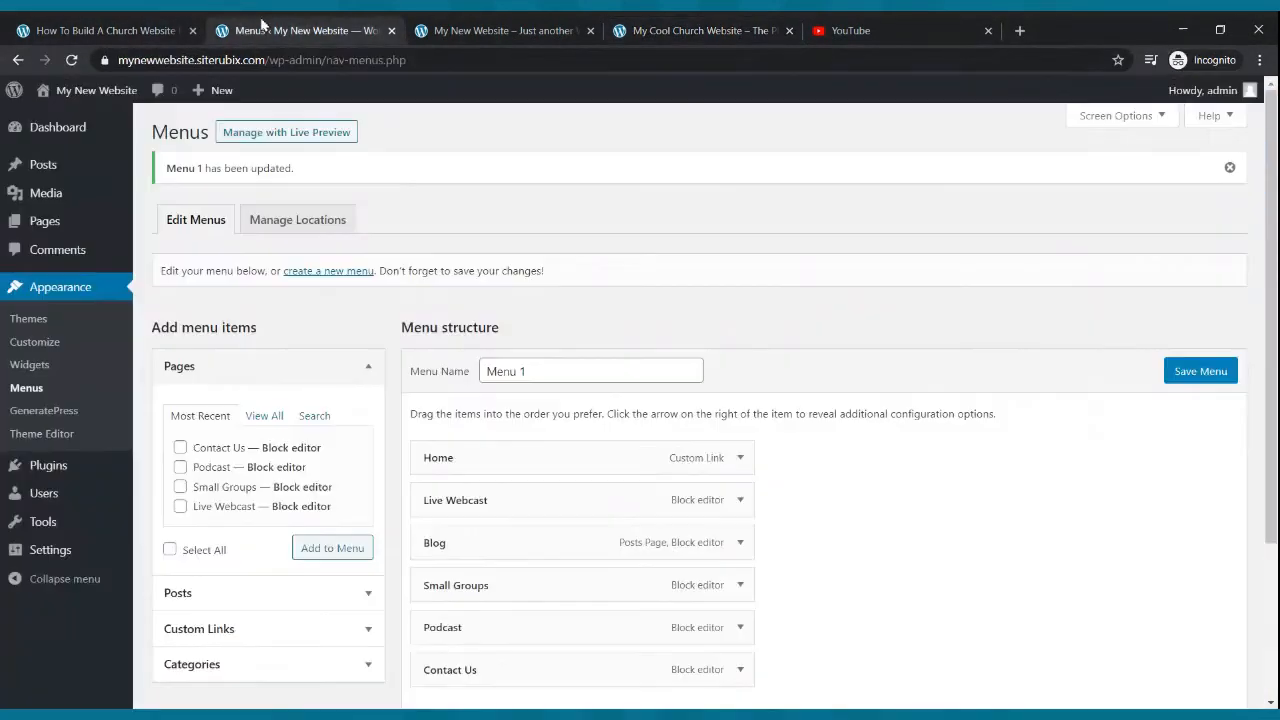
left_click(44, 224)
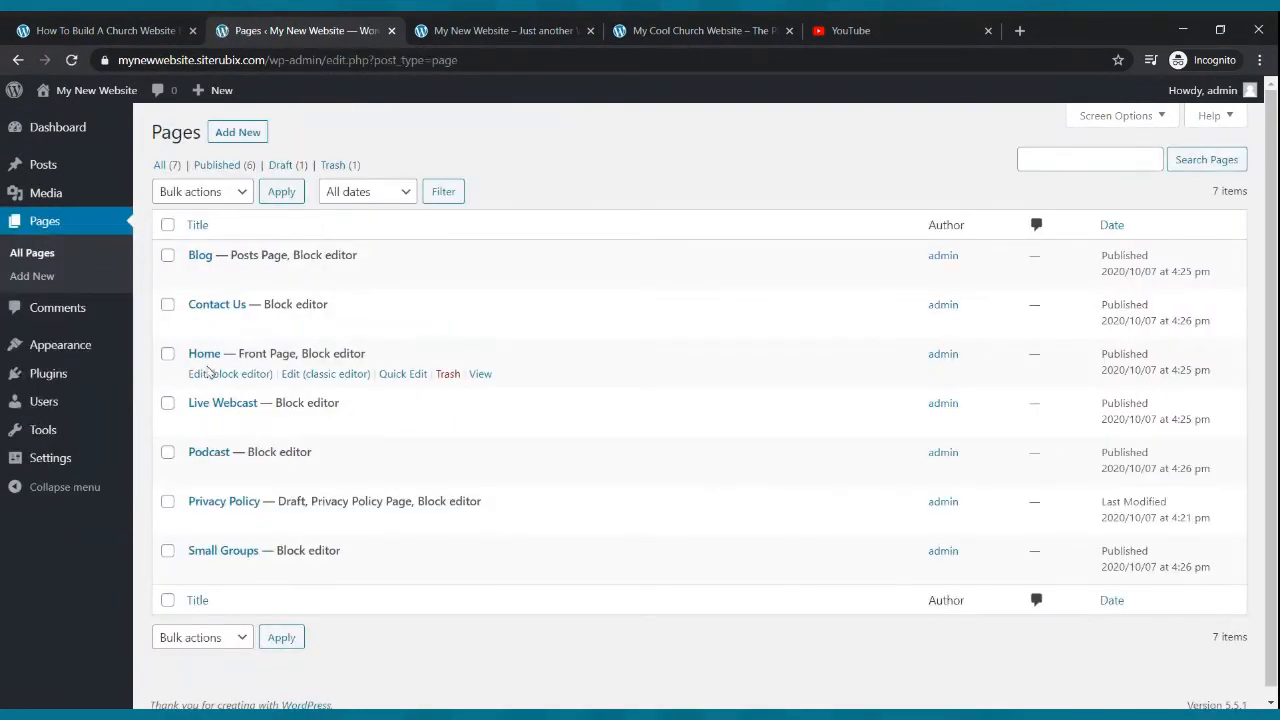
left_click(204, 376)
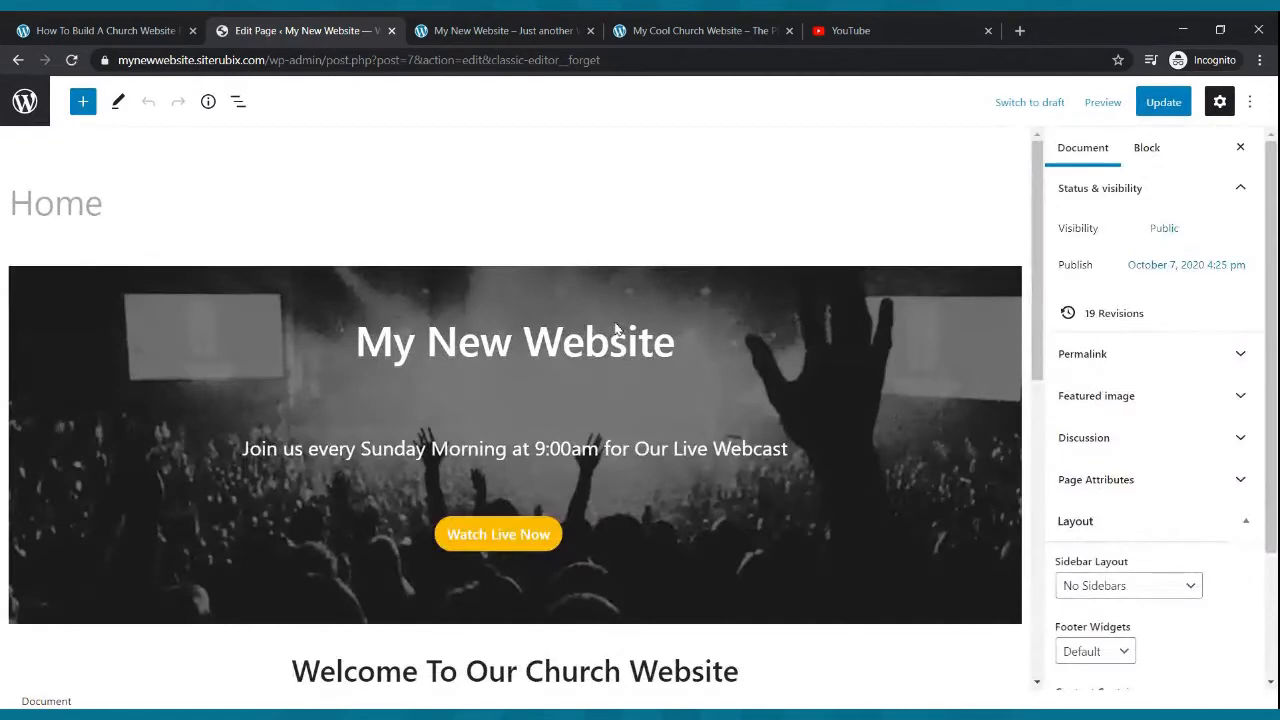
scroll(615, 325, "down", 7)
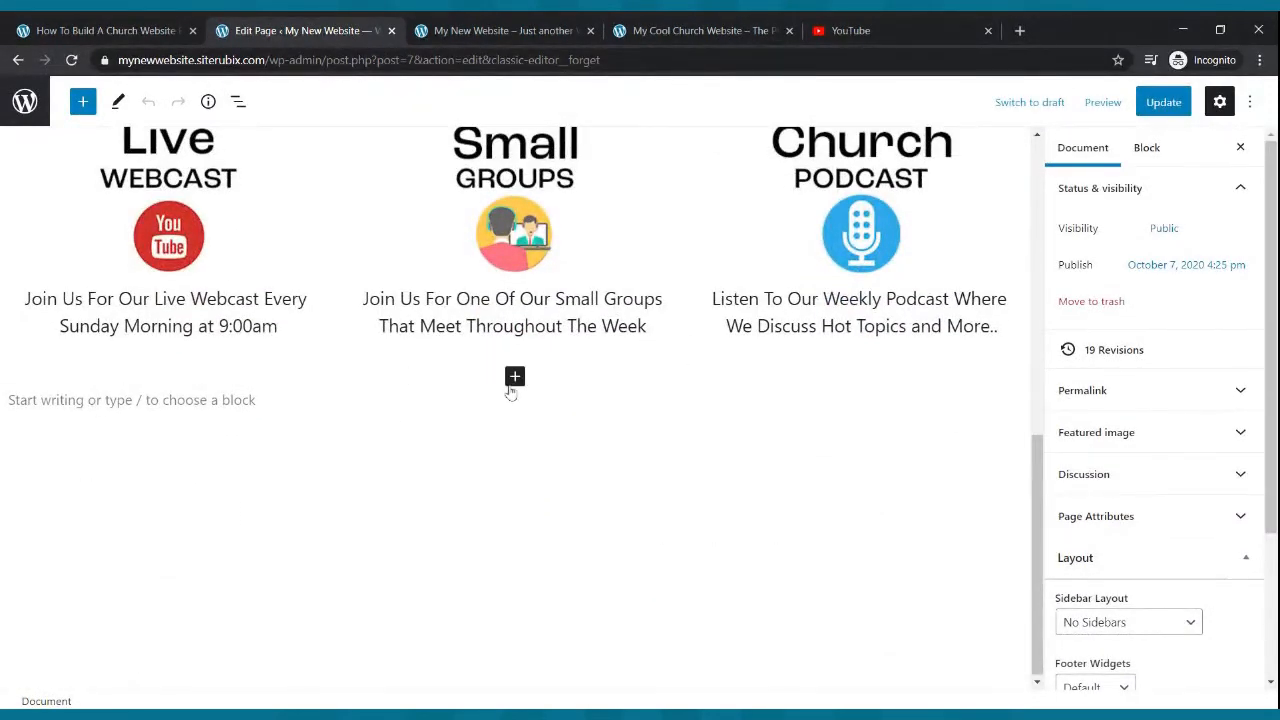
left_click(513, 379)
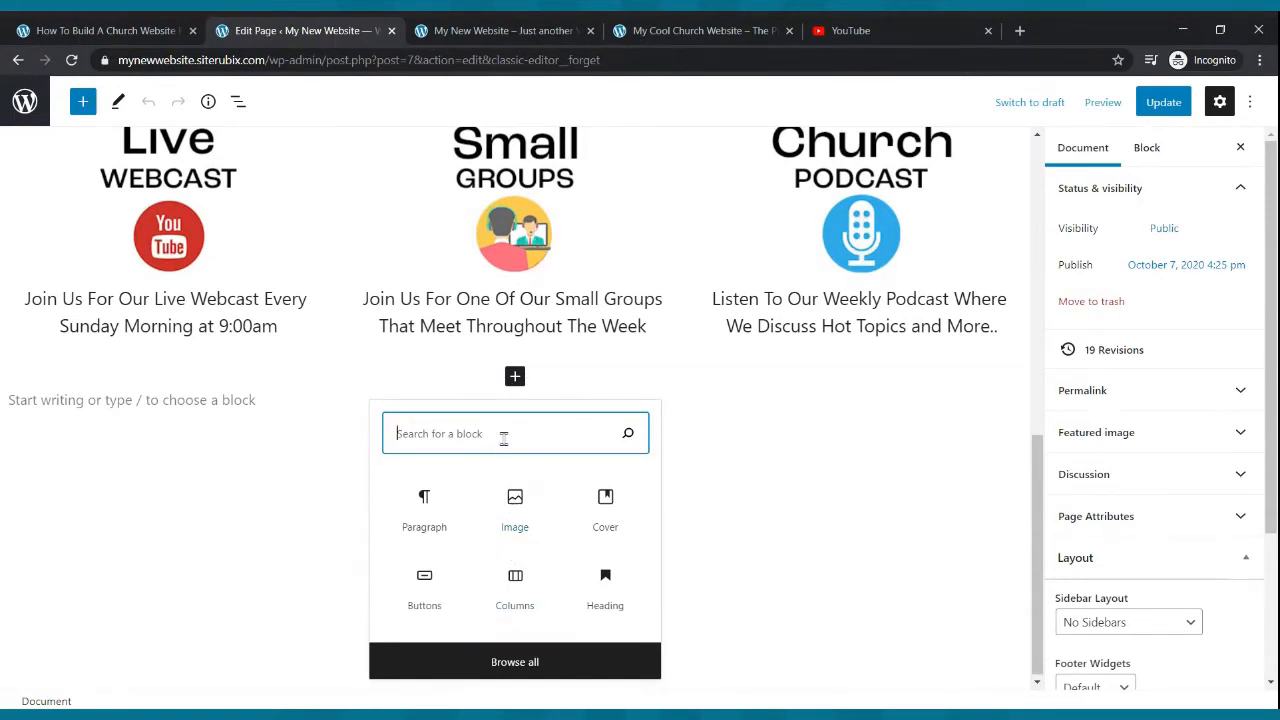
type("cover")
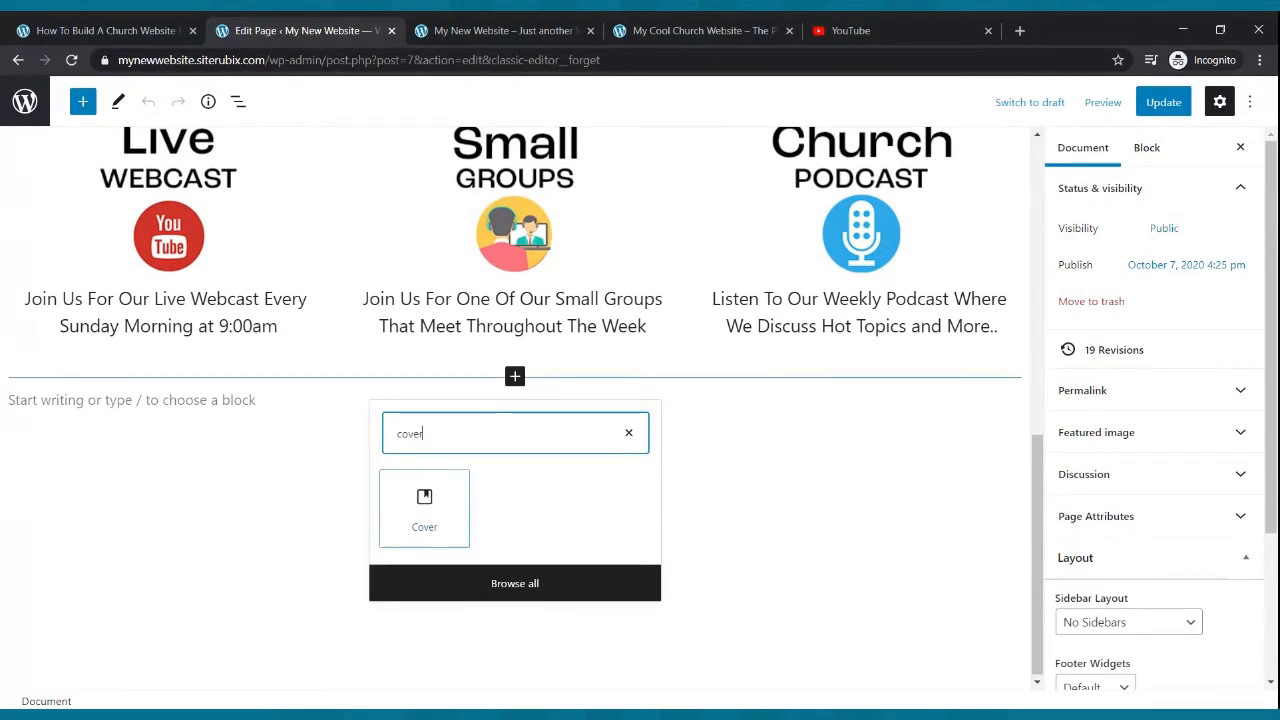
left_click(437, 494)
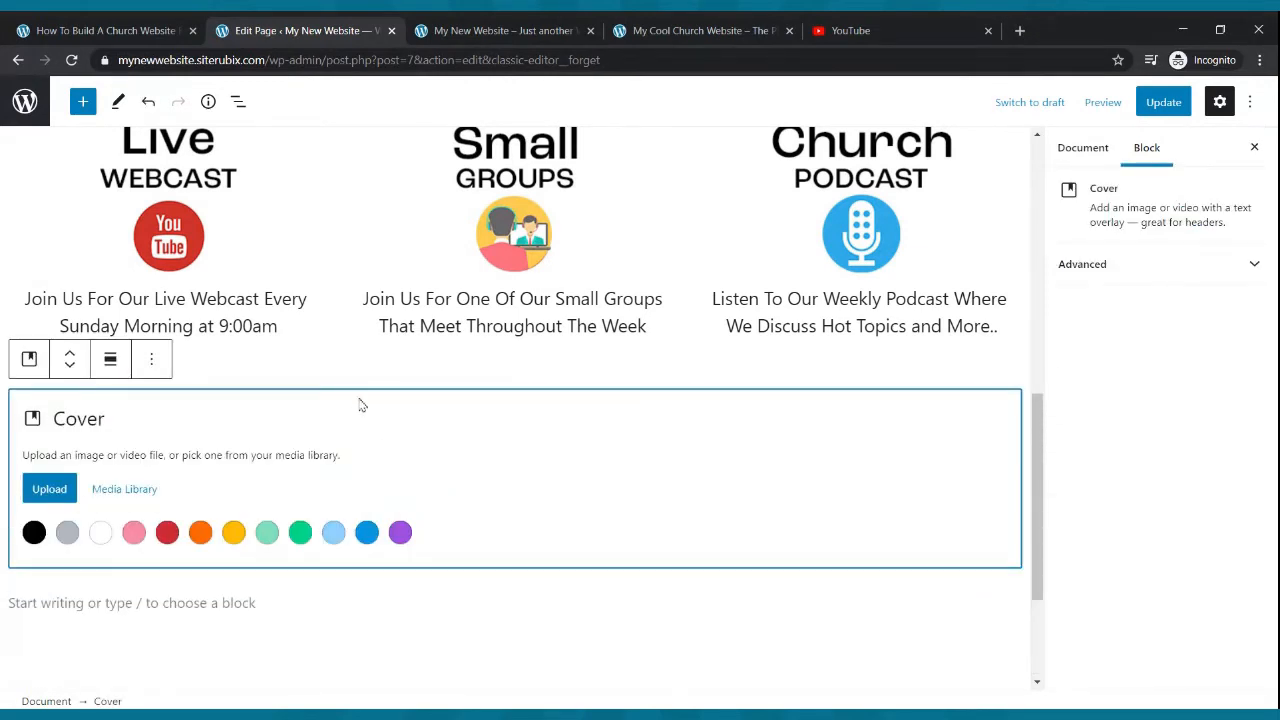
left_click(40, 492)
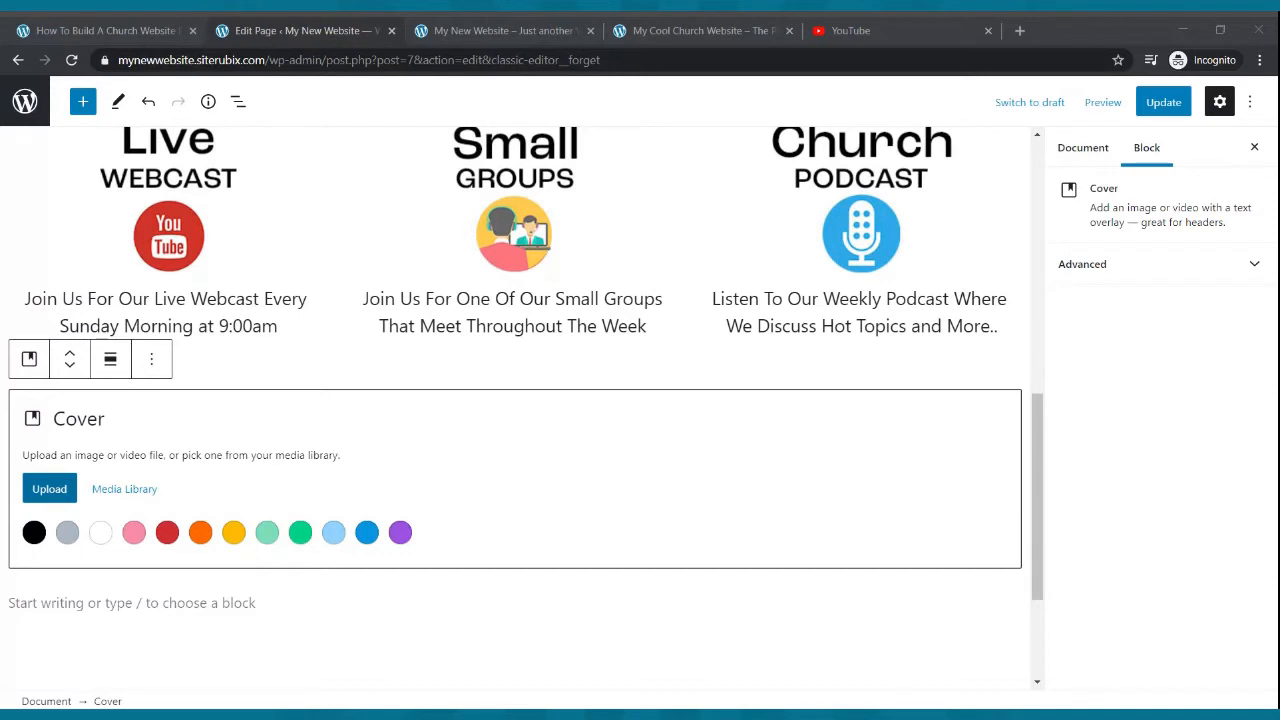
left_click(833, 373)
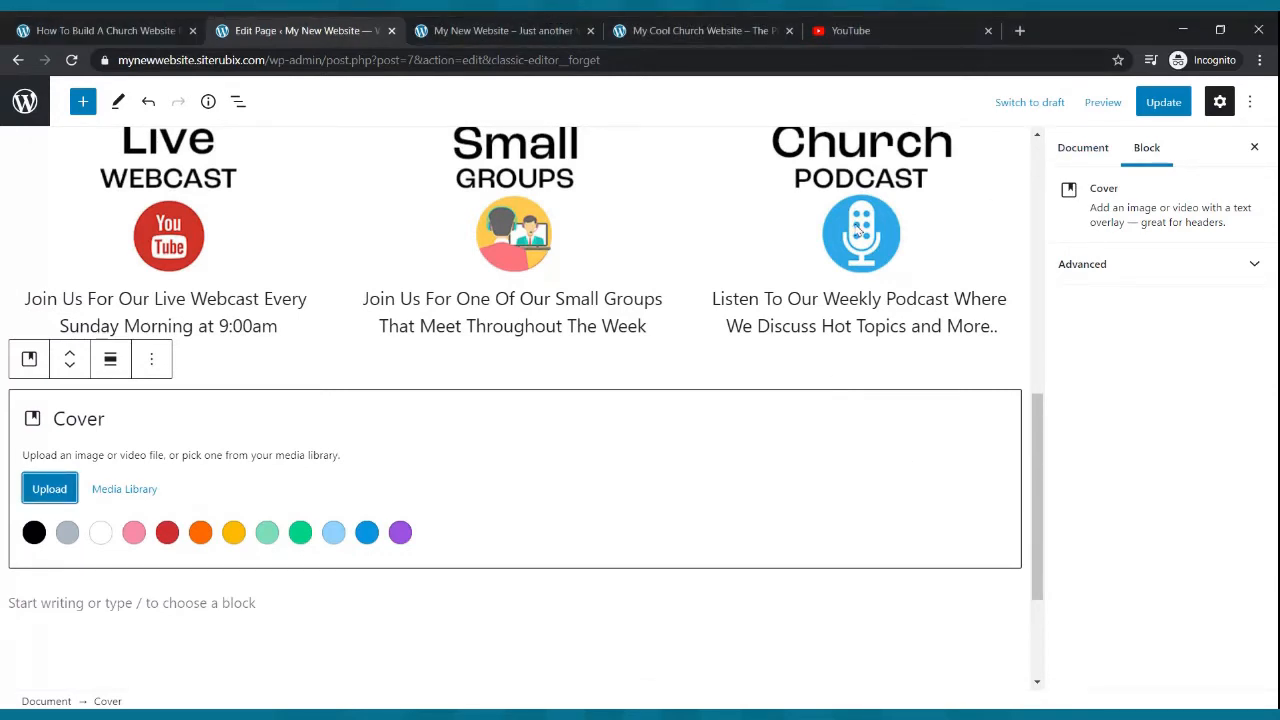
left_click(1150, 115)
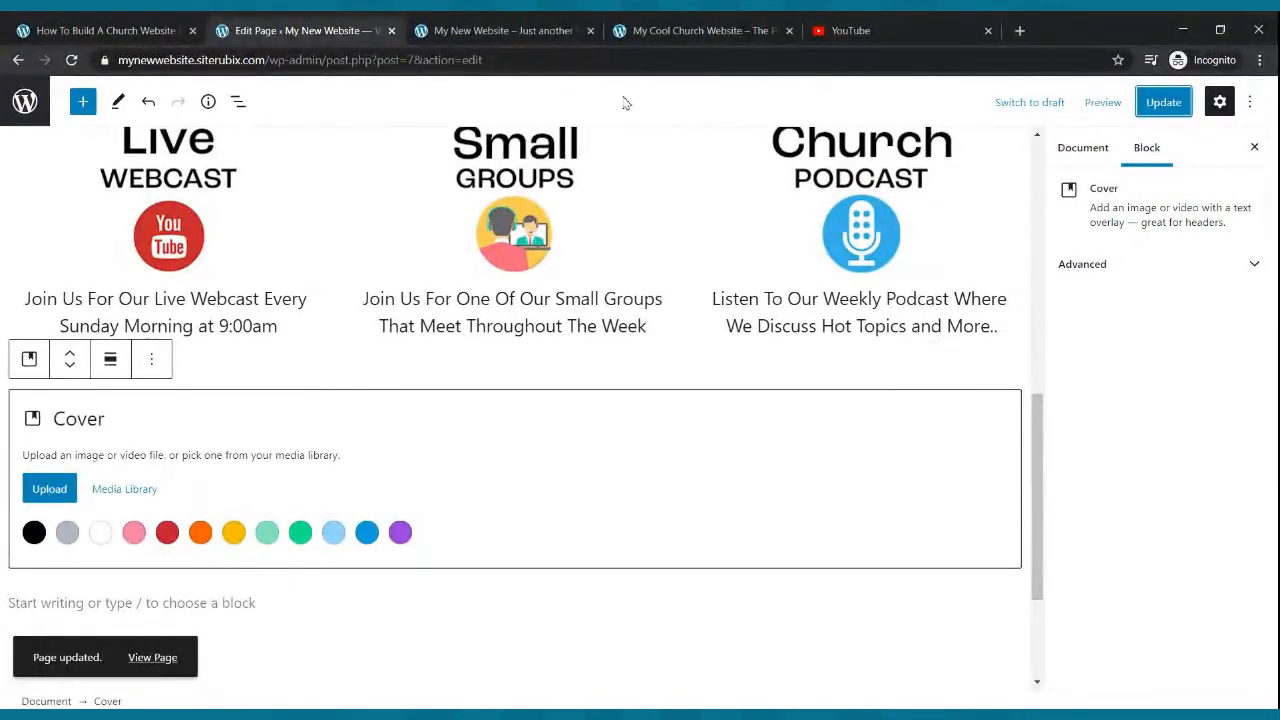
- Reload the live home page and check the new cover section below the feature columns
left_click(512, 30)
left_click(71, 62)
scroll(845, 220, "down", 1)
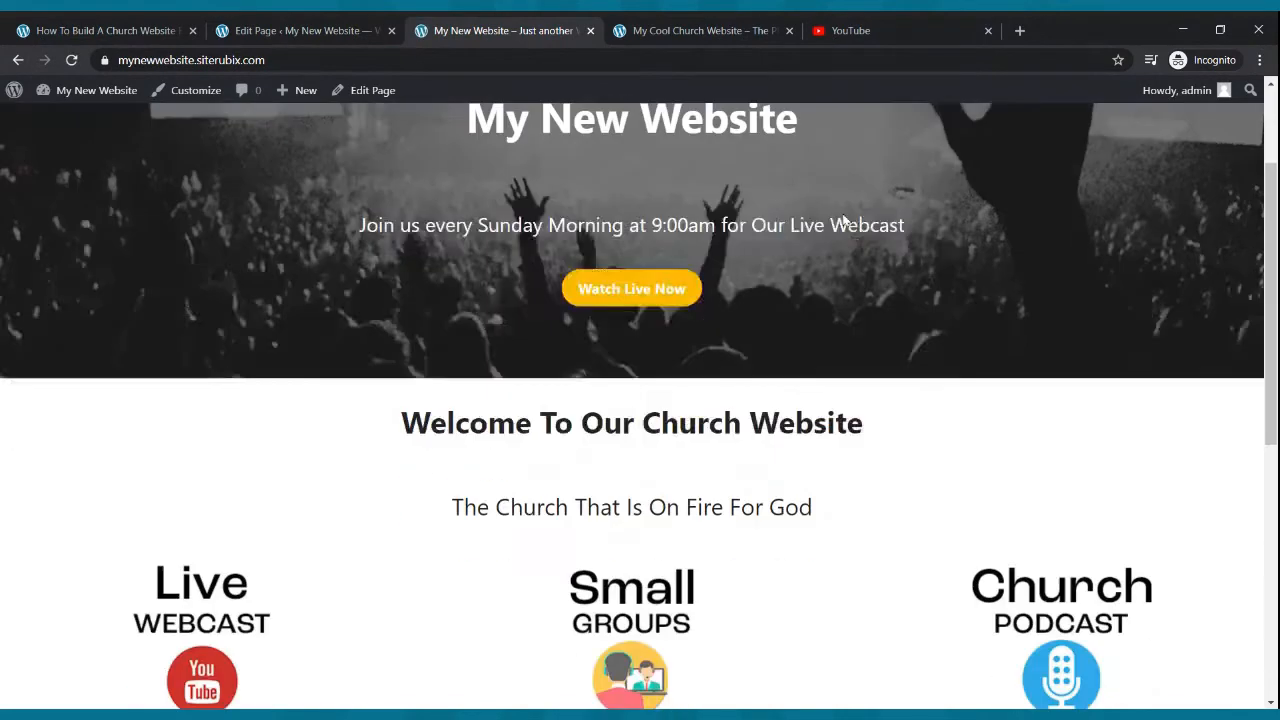
scroll(845, 220, "down", 5)
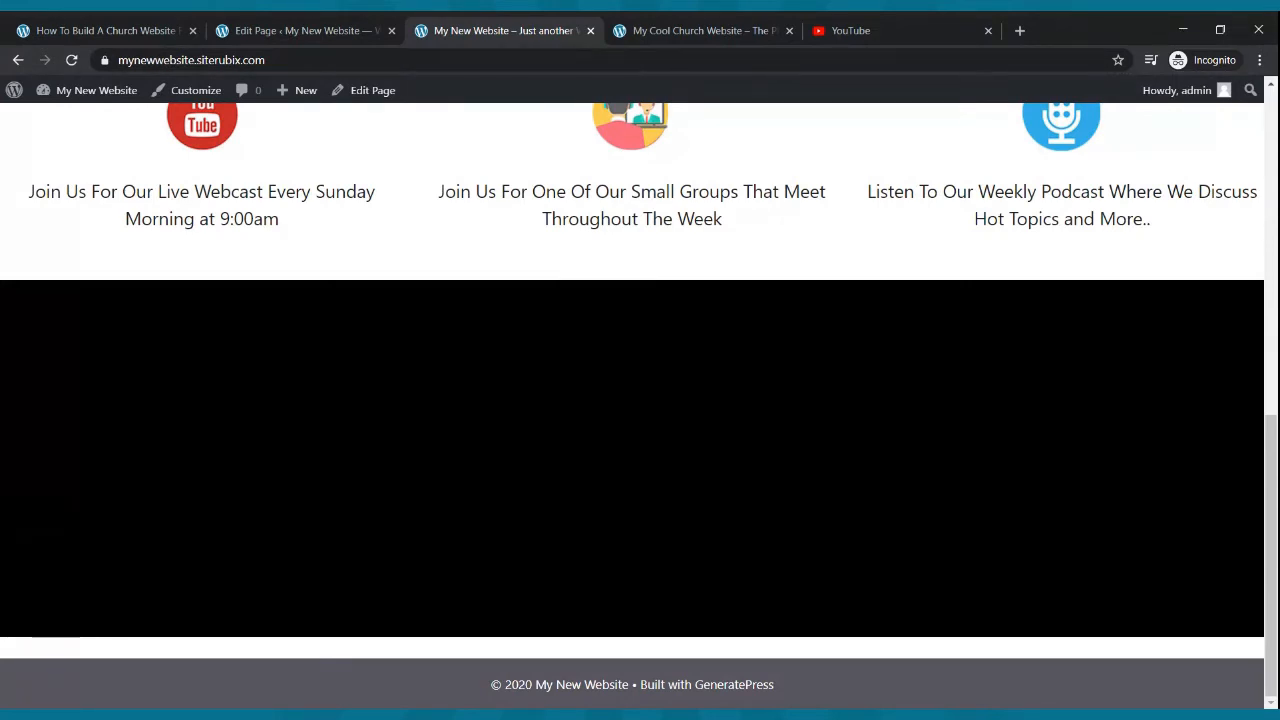
left_click(378, 26)
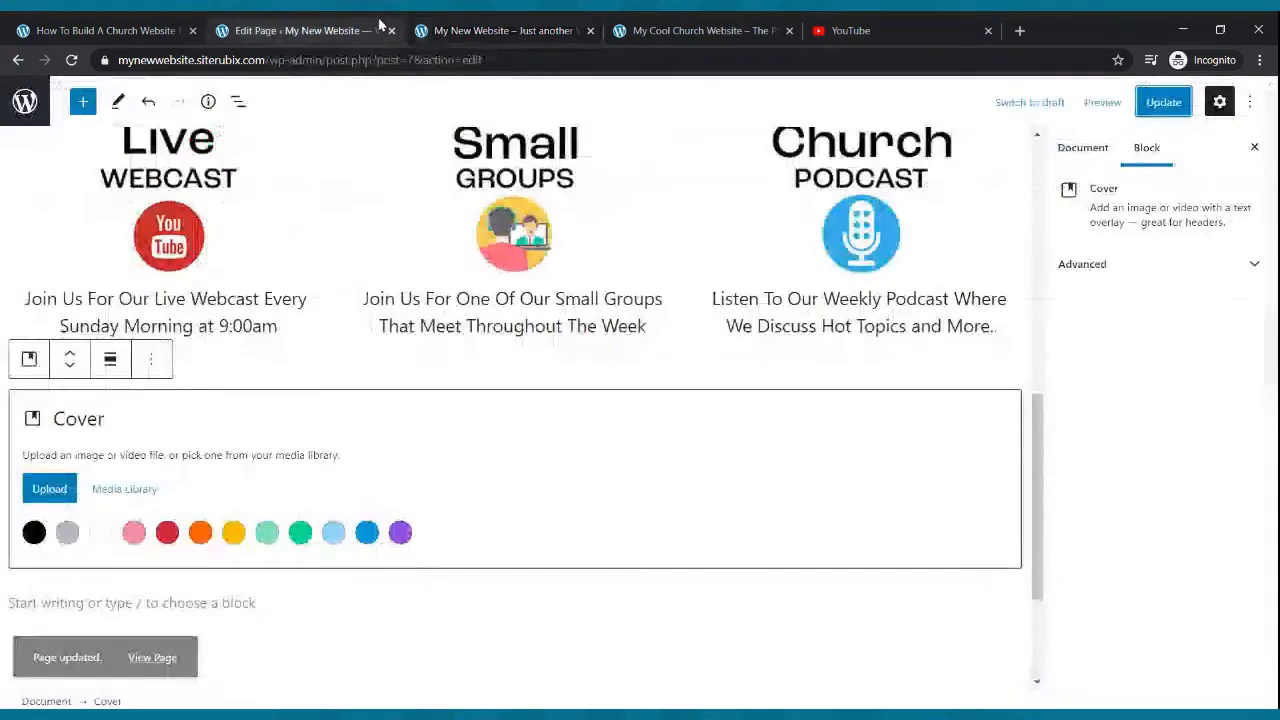
- Update the Home page with the new cover block
scroll(393, 200, "down", 1)
scroll(410, 265, "up", 5)
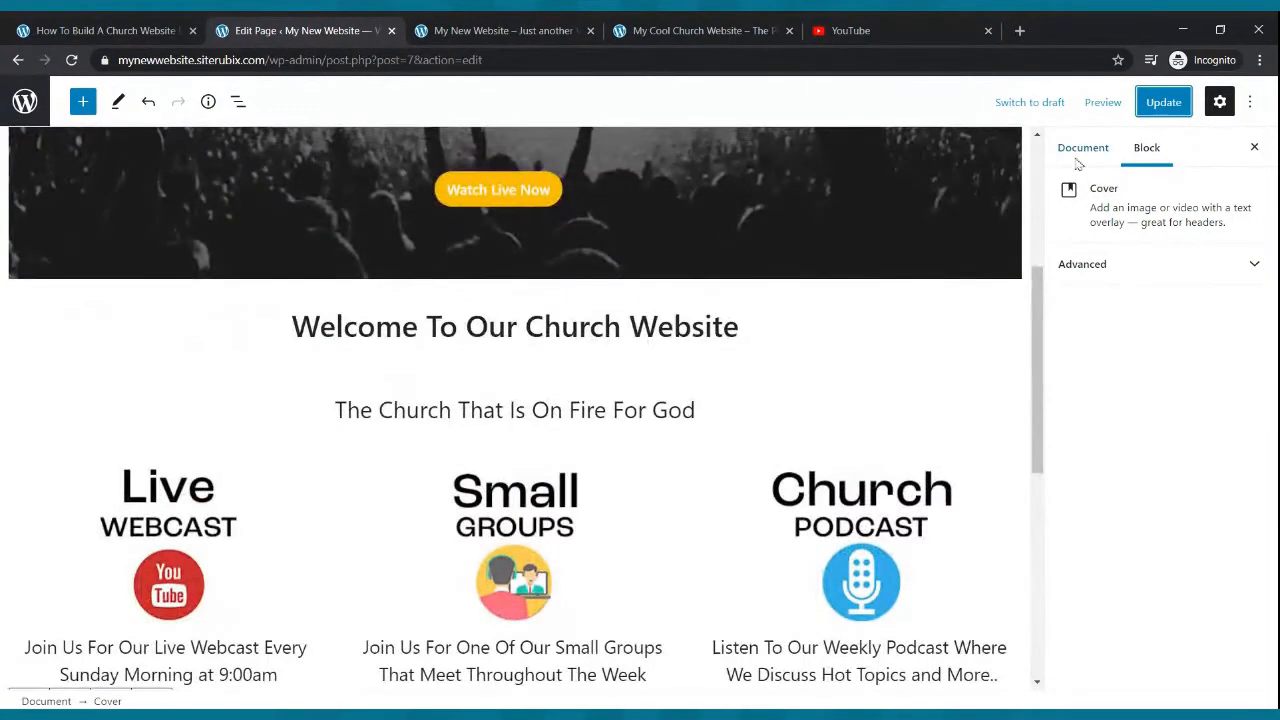
left_click(1150, 106)
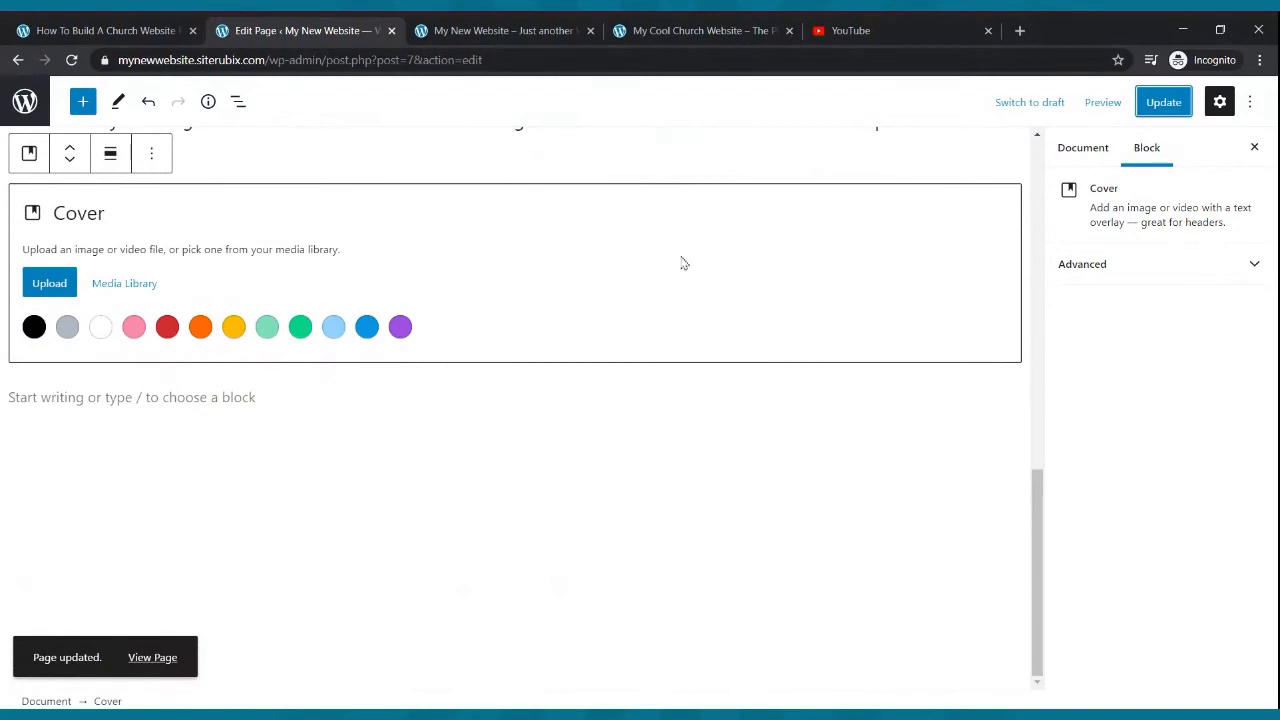
- Examine the example site's welcome video section again
left_click(712, 28)
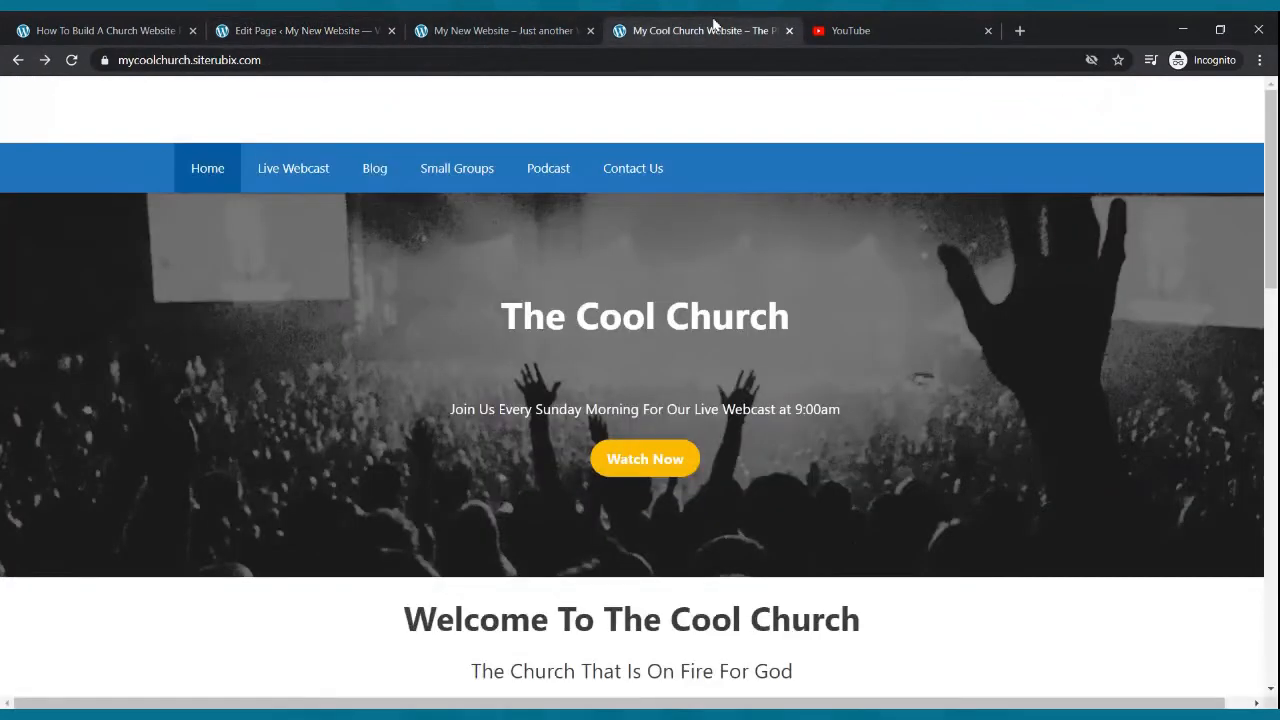
scroll(737, 374, "down", 10)
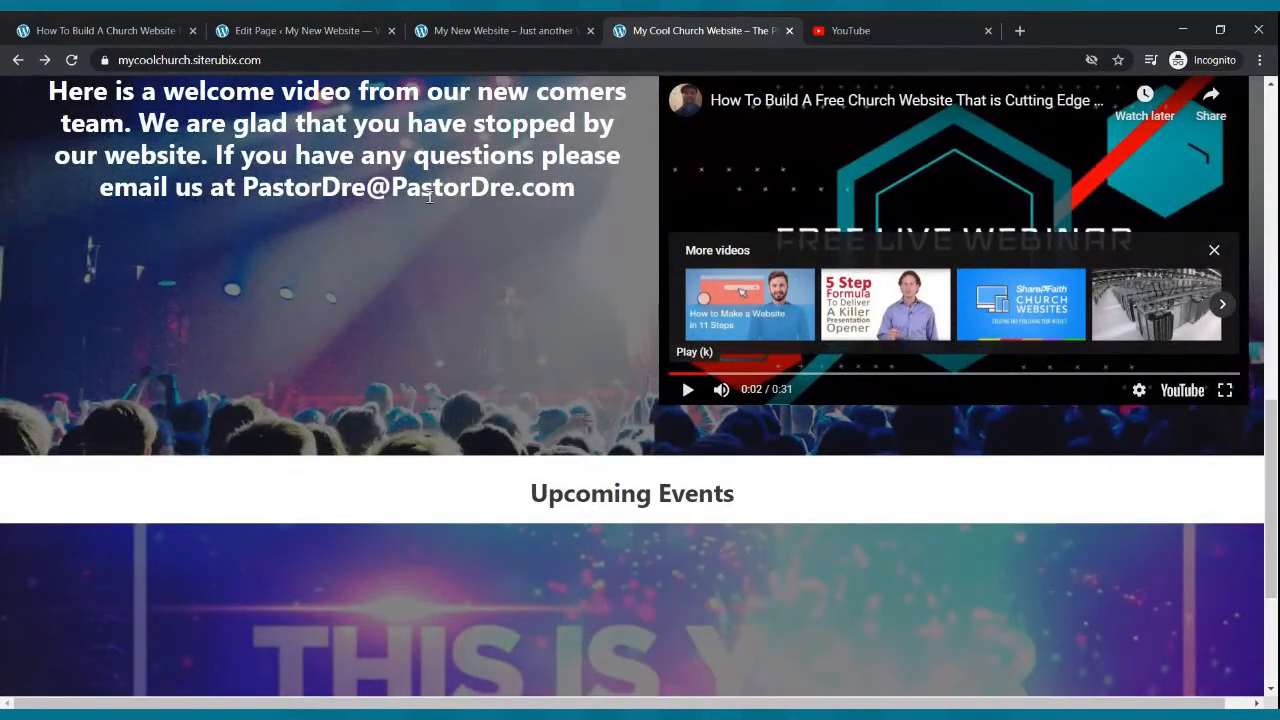
- Insert a Columns block with the 30 / 70 layout inside the home page's cover block
left_click(305, 30)
scroll(408, 312, "up", 1)
scroll(412, 309, "up", 3)
scroll(414, 309, "down", 3)
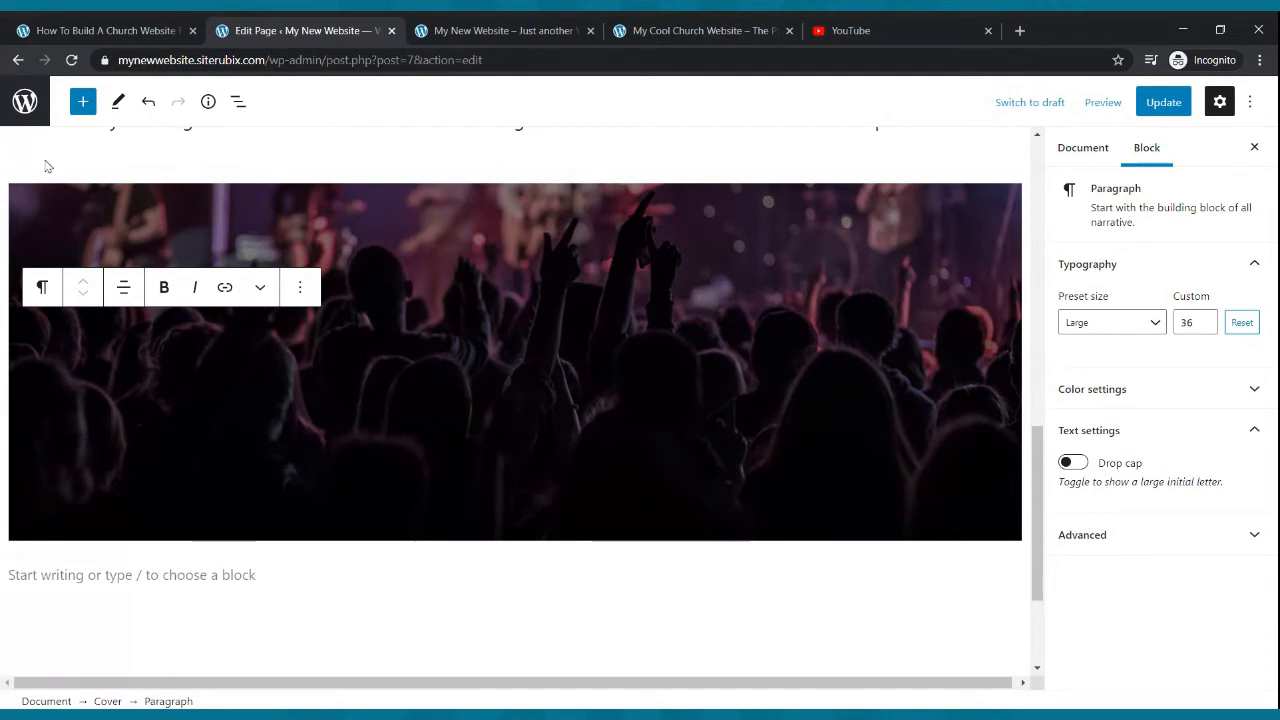
left_click(83, 104)
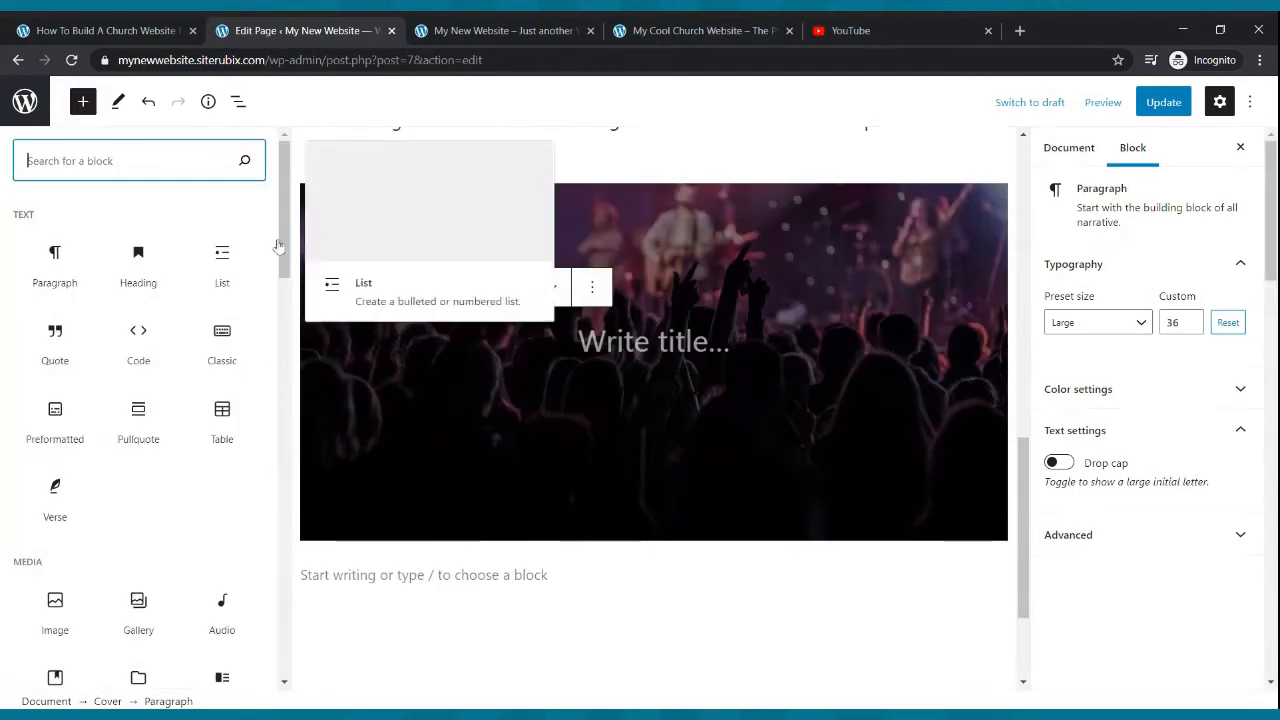
type("colum")
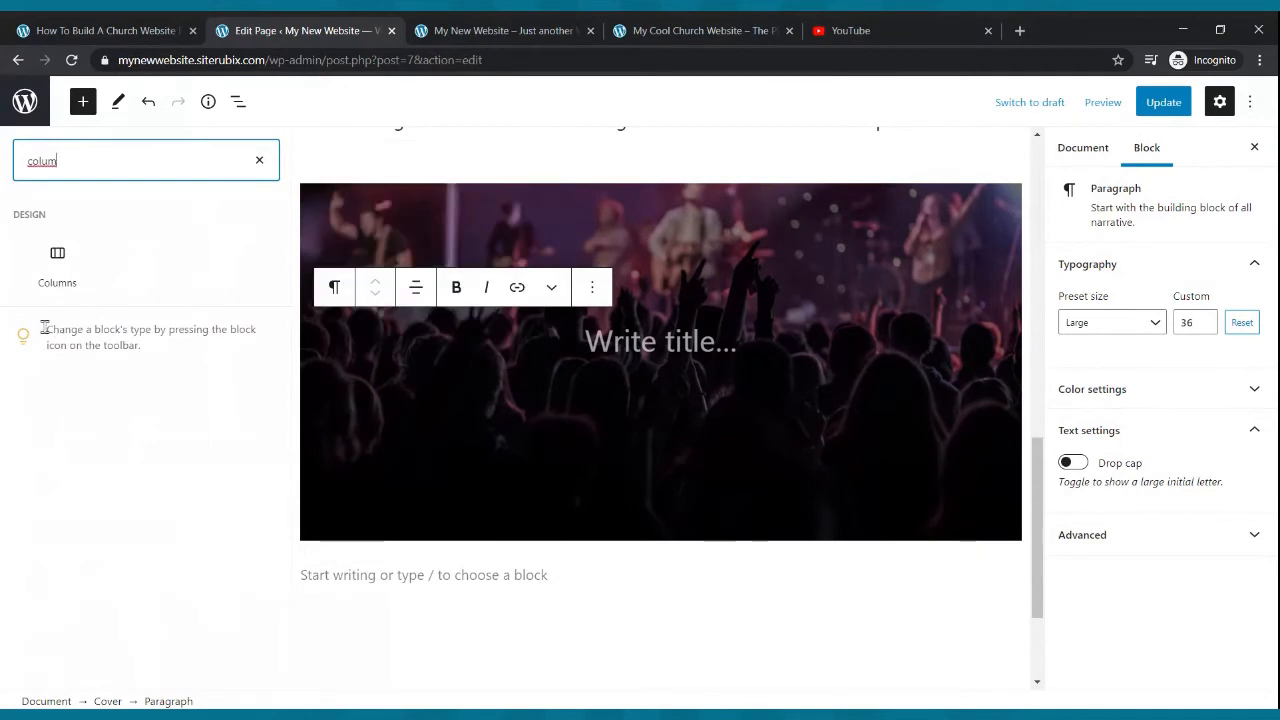
left_click(57, 262)
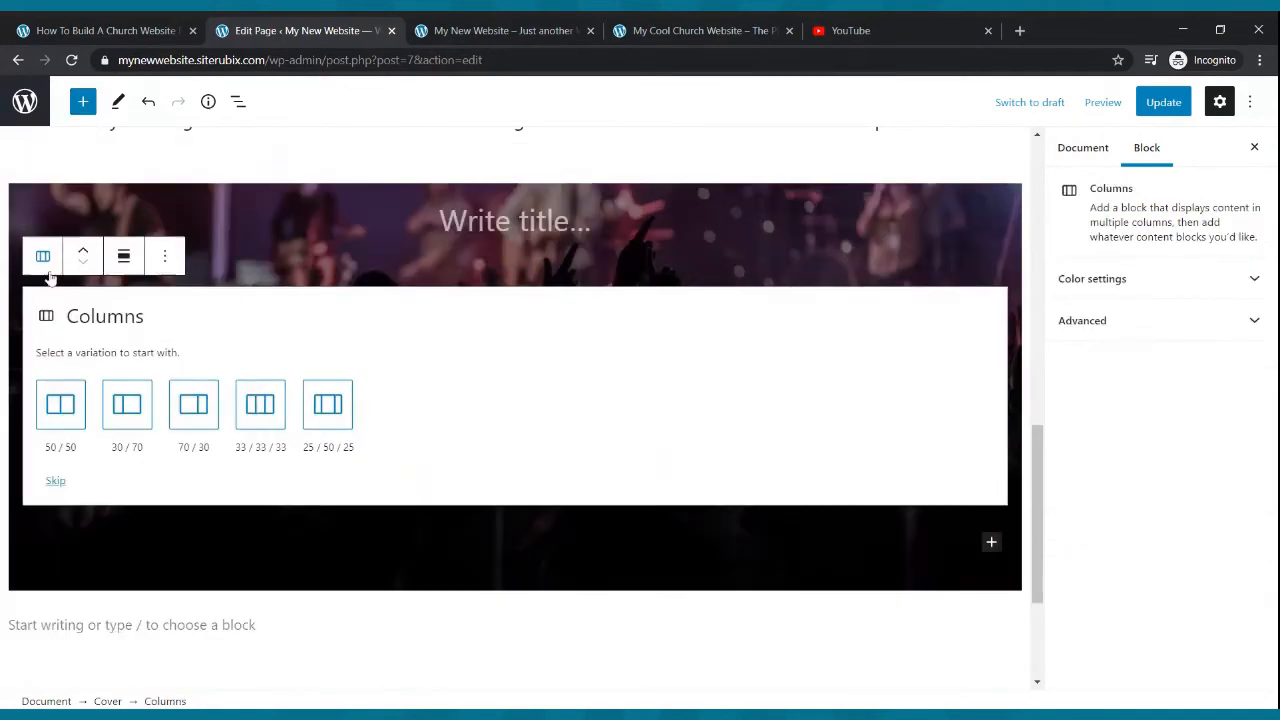
left_click(122, 405)
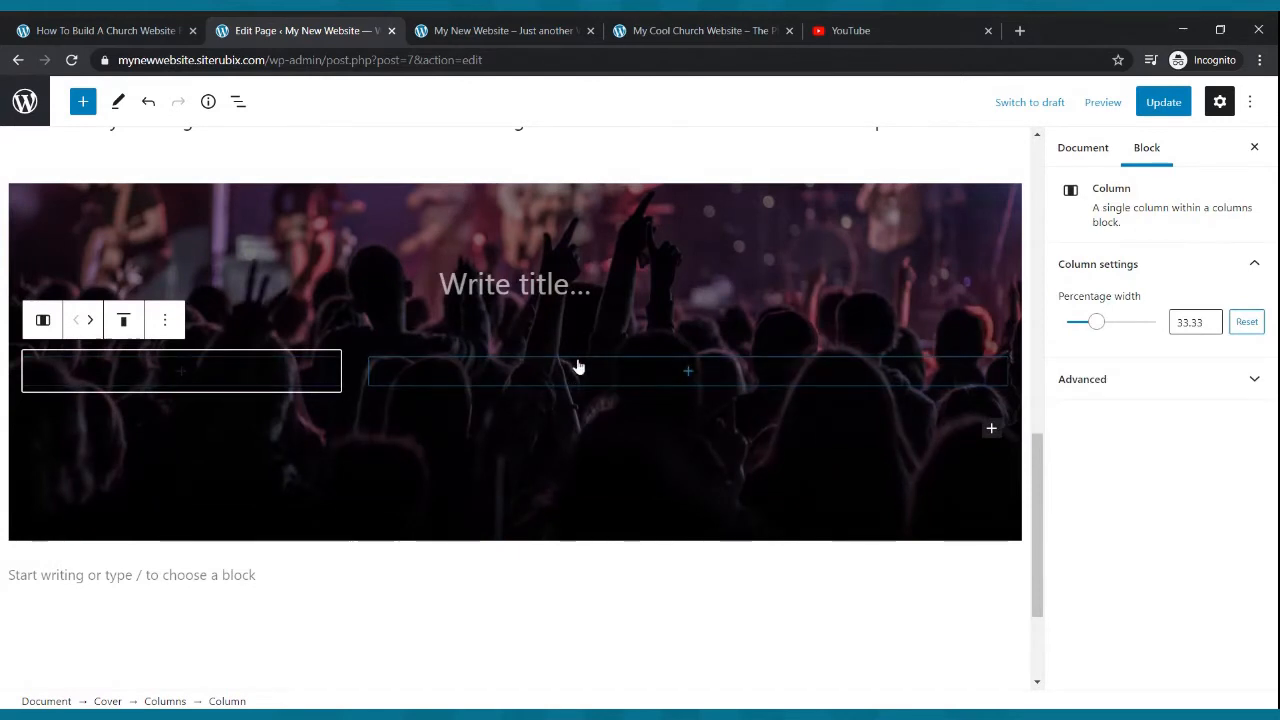
- Add a YouTube embed block to the cover's wider right column
left_click(687, 374)
type("video")
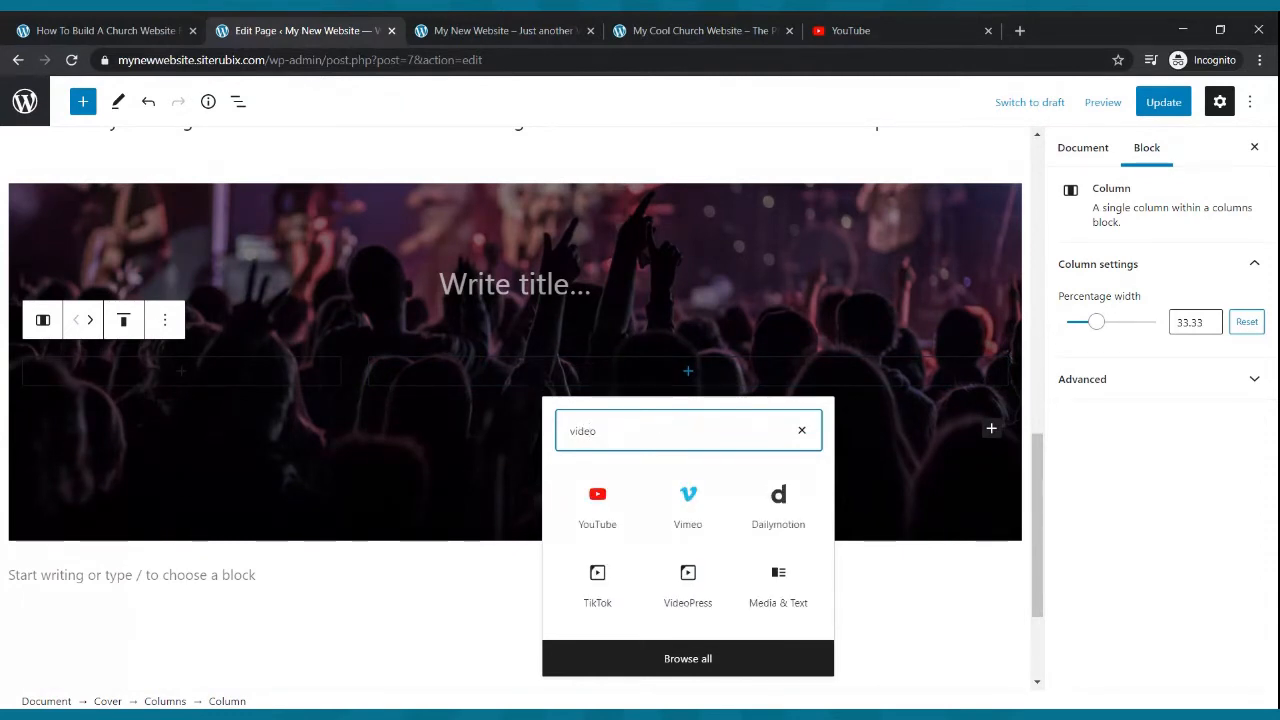
left_click(614, 482)
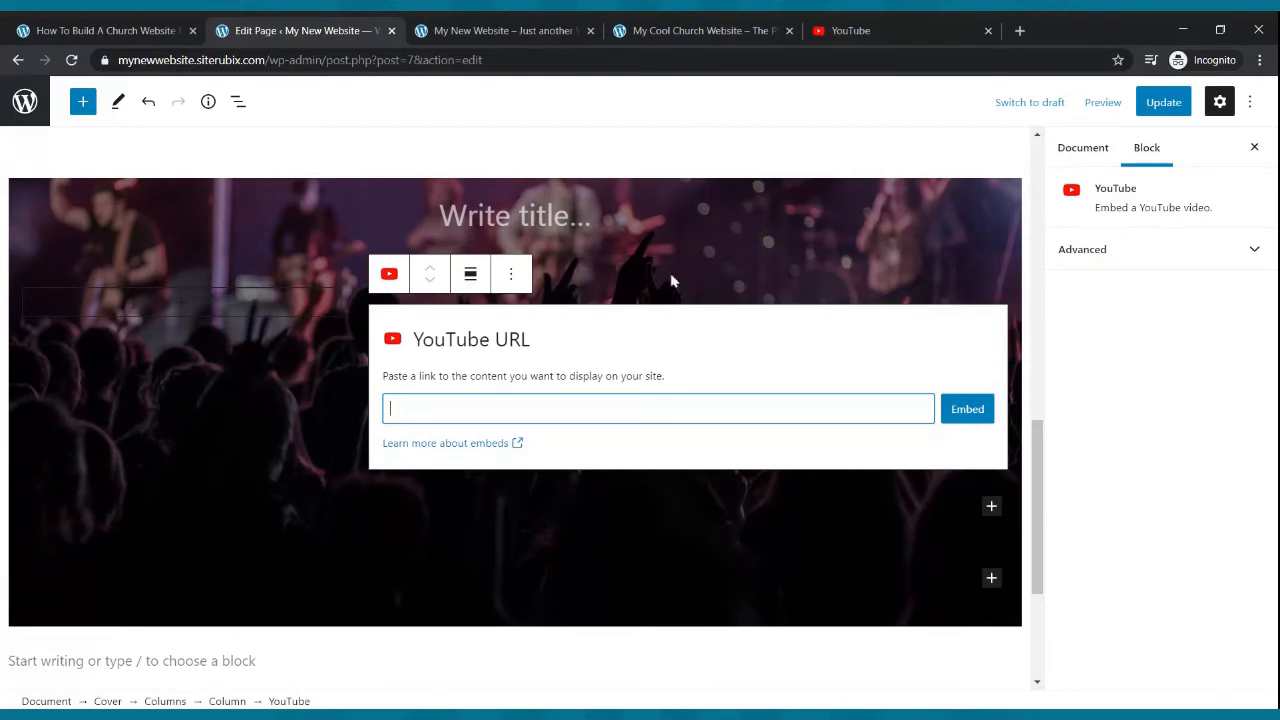
- Open the channel's 'How To Build A Free Church Website That is Cutting Edge - Live Webinar' video on YouTube and pause it
left_click(848, 30)
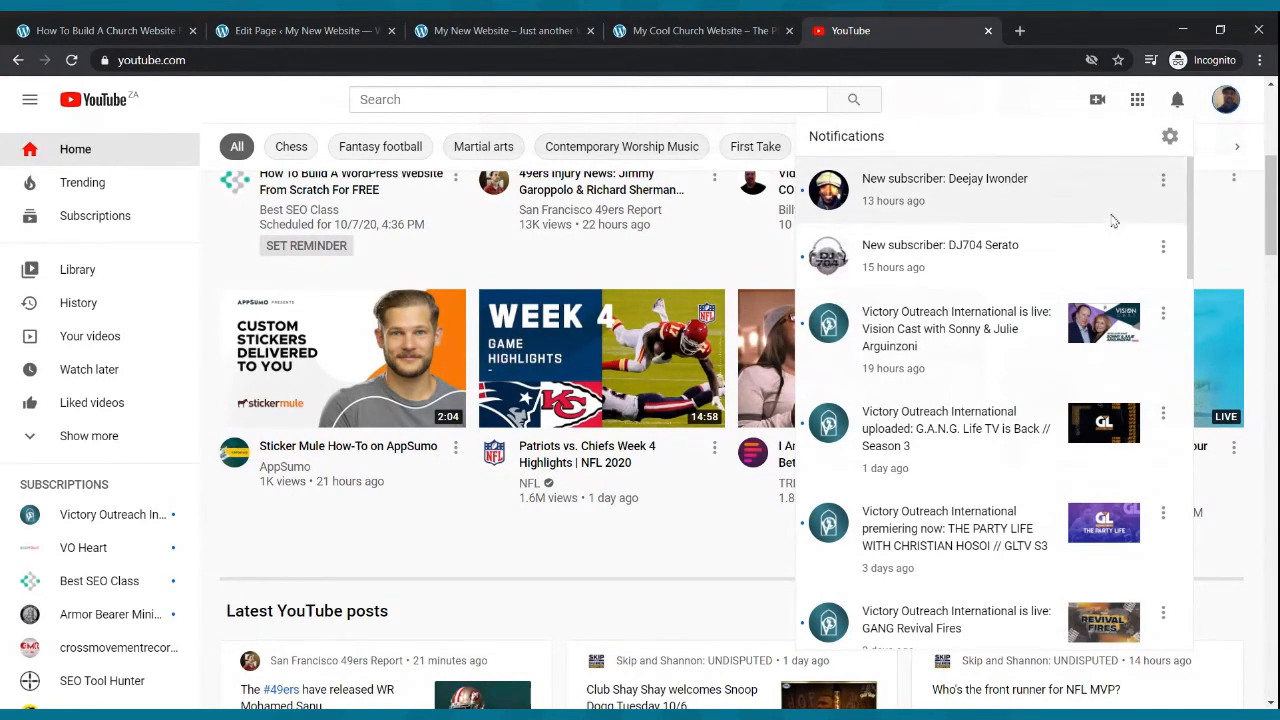
left_click(1226, 104)
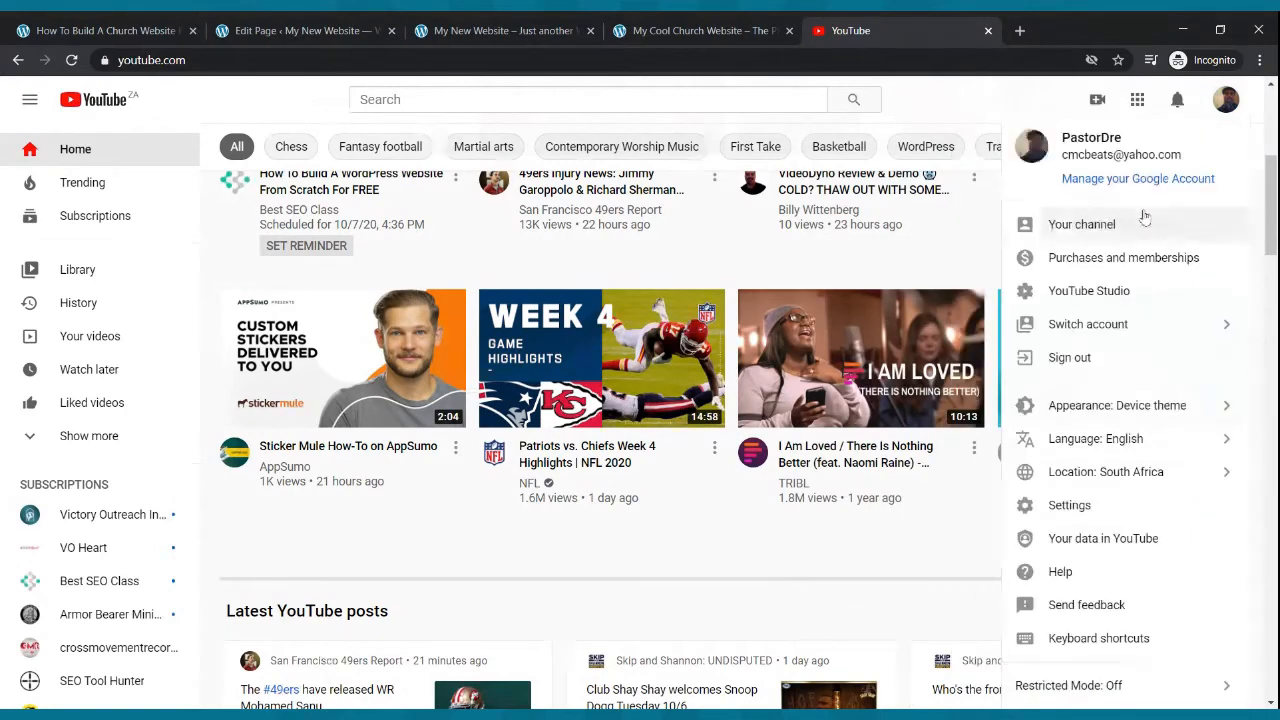
left_click(1125, 230)
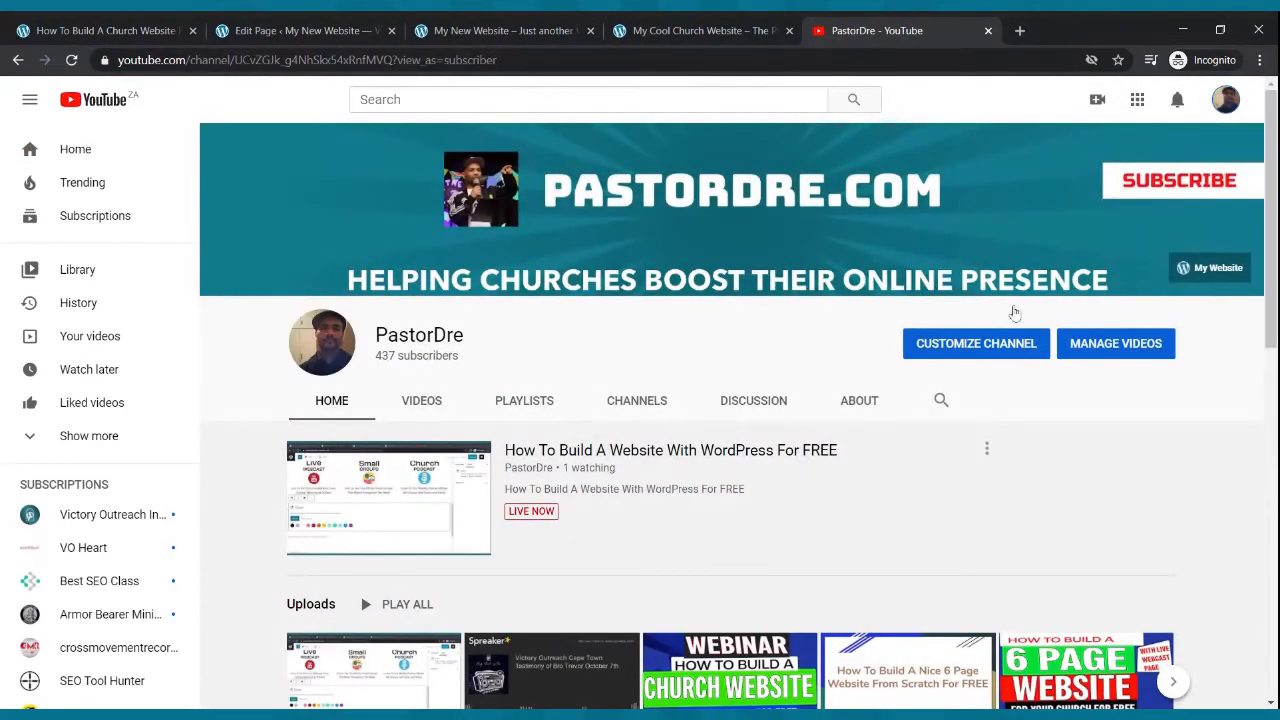
scroll(716, 362, "down", 3)
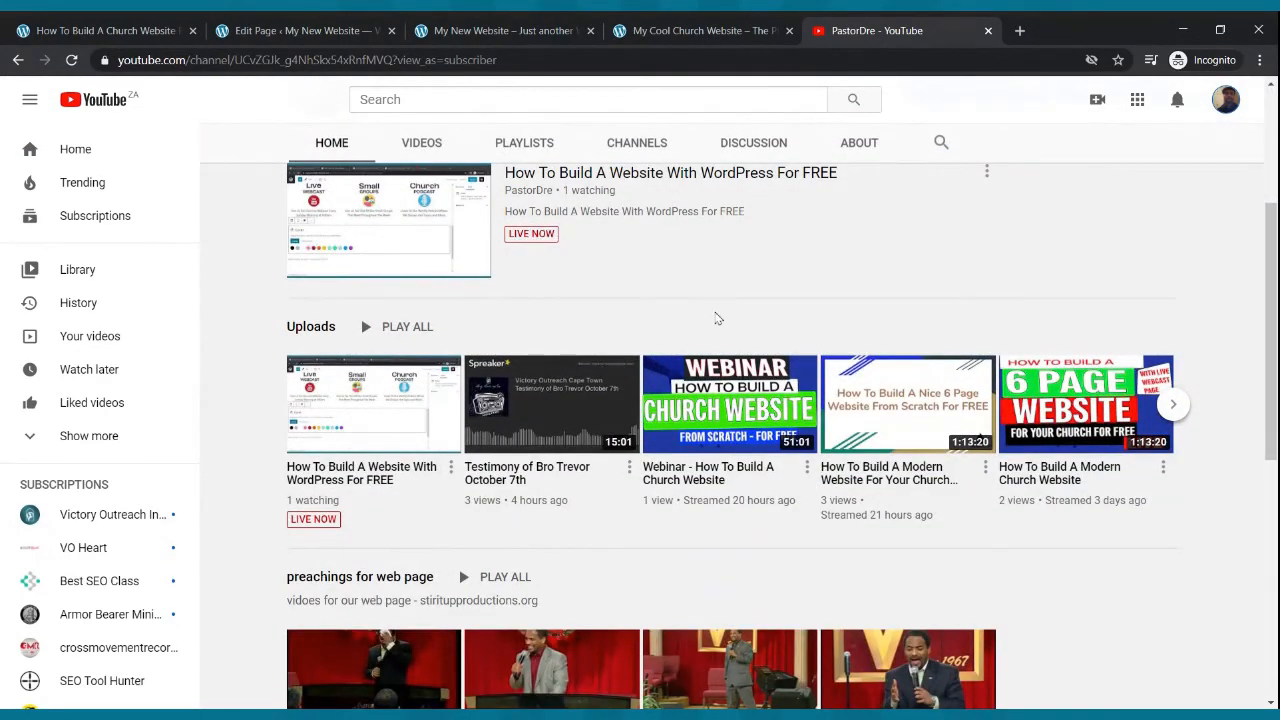
scroll(714, 317, "down", 2)
scroll(478, 328, "up", 3)
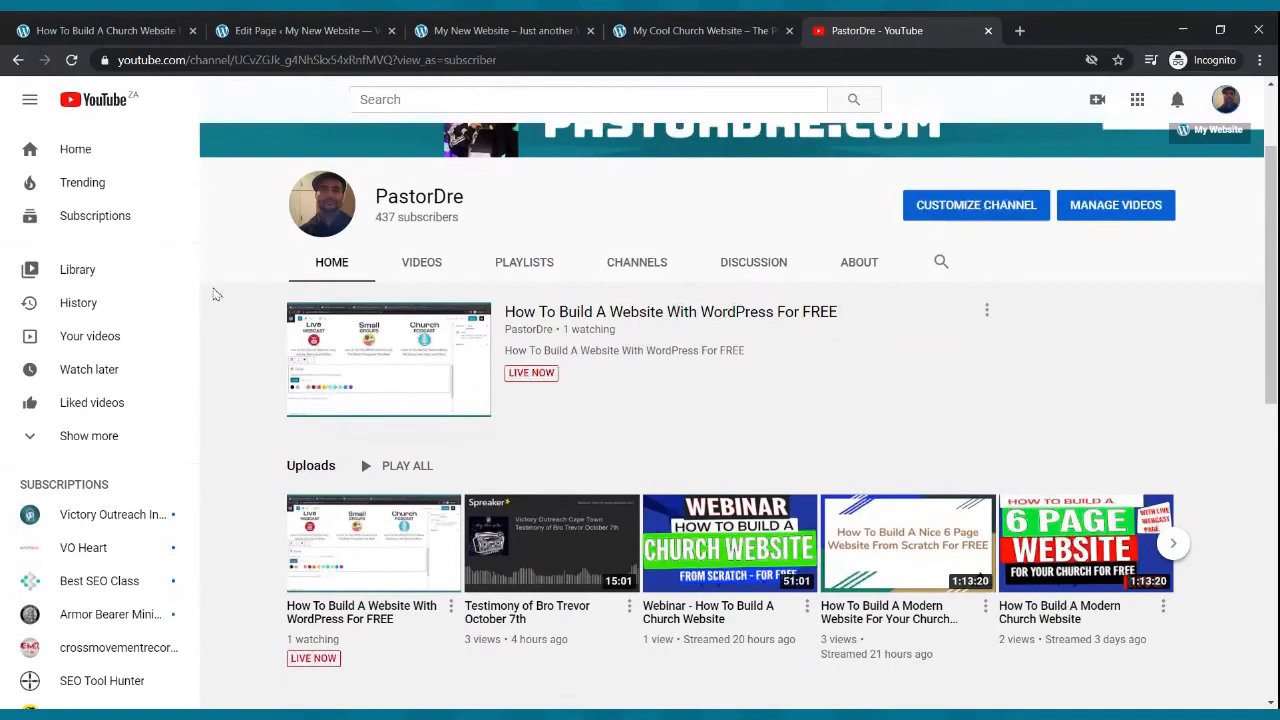
left_click(421, 264)
scroll(846, 354, "down", 4)
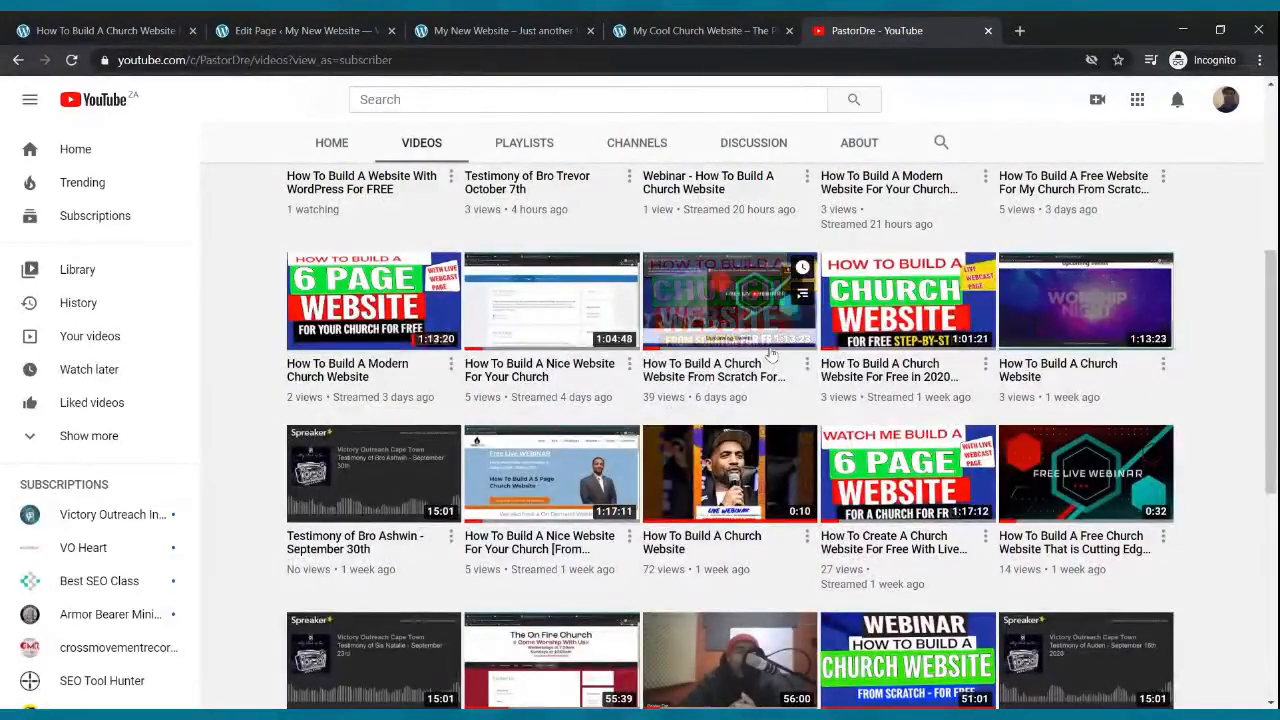
scroll(770, 352, "up", 4)
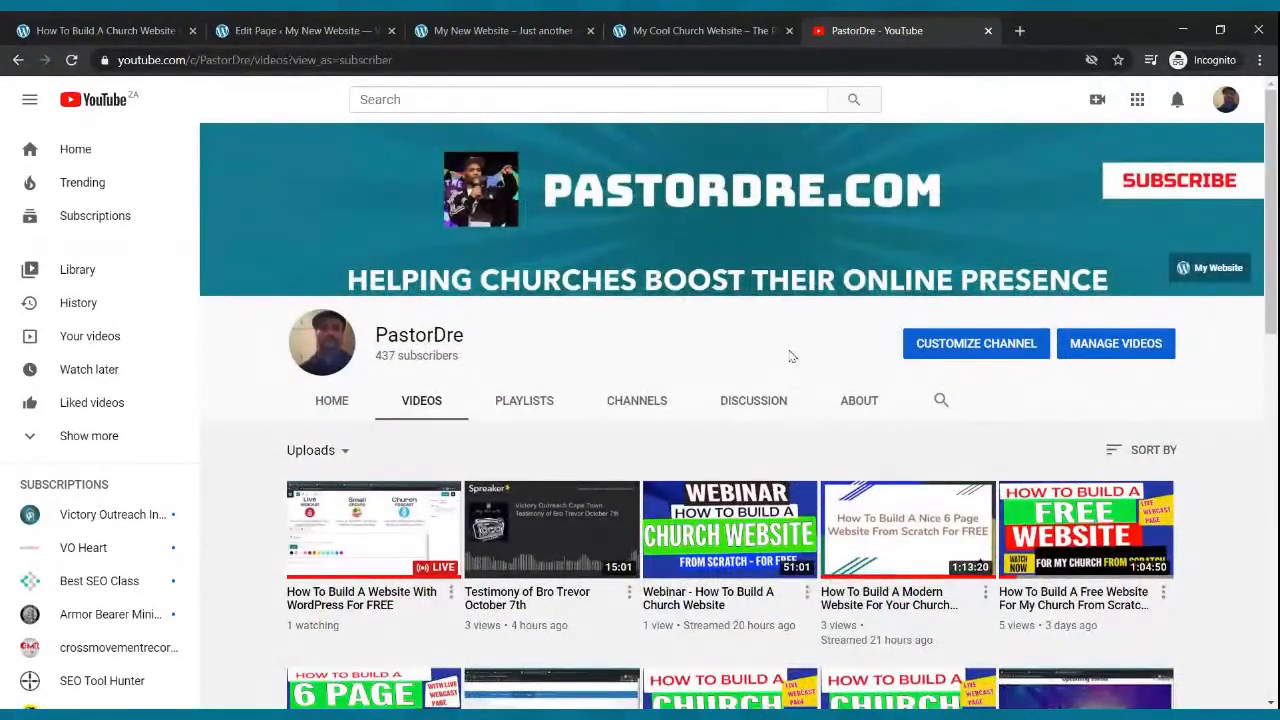
scroll(802, 360, "down", 4)
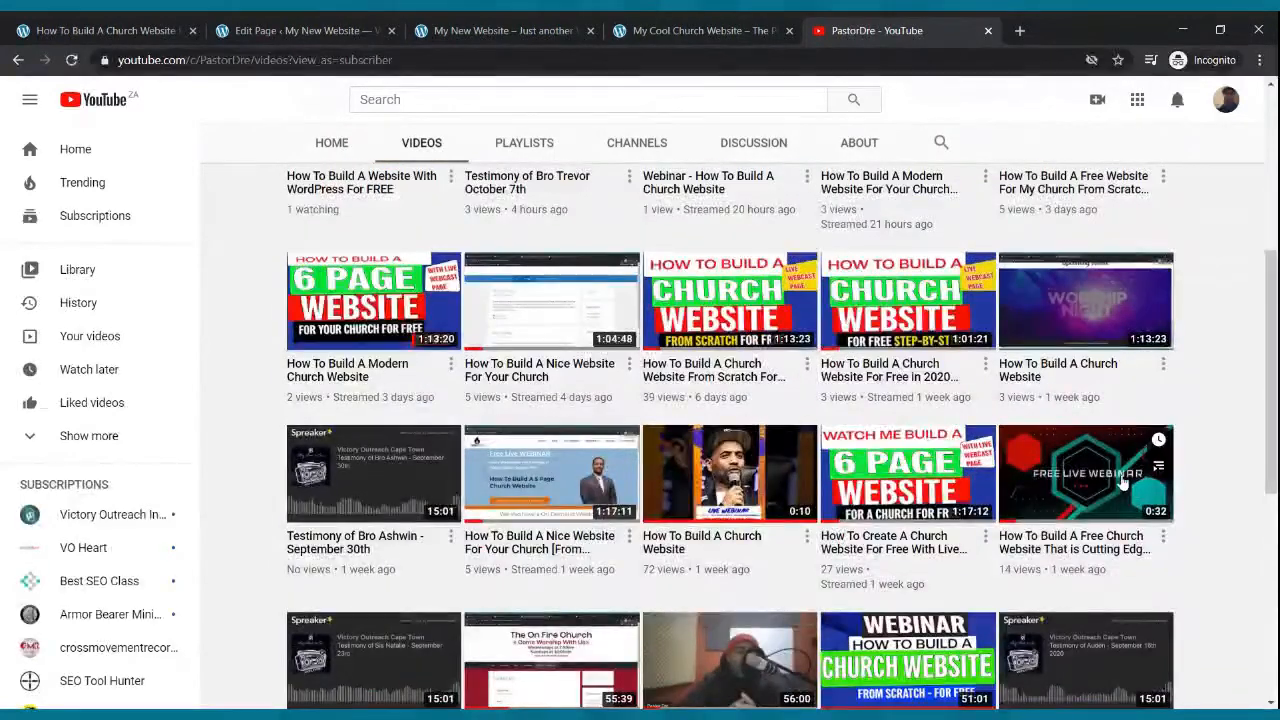
left_click(1111, 498)
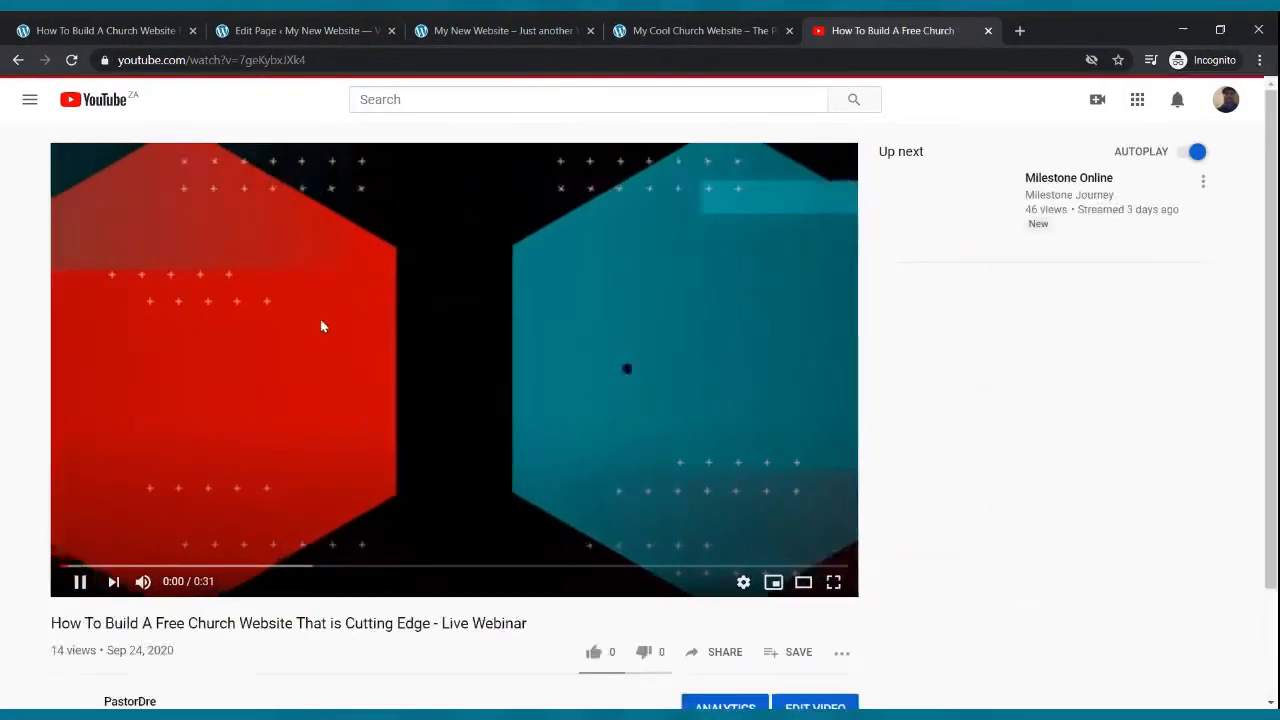
left_click(82, 583)
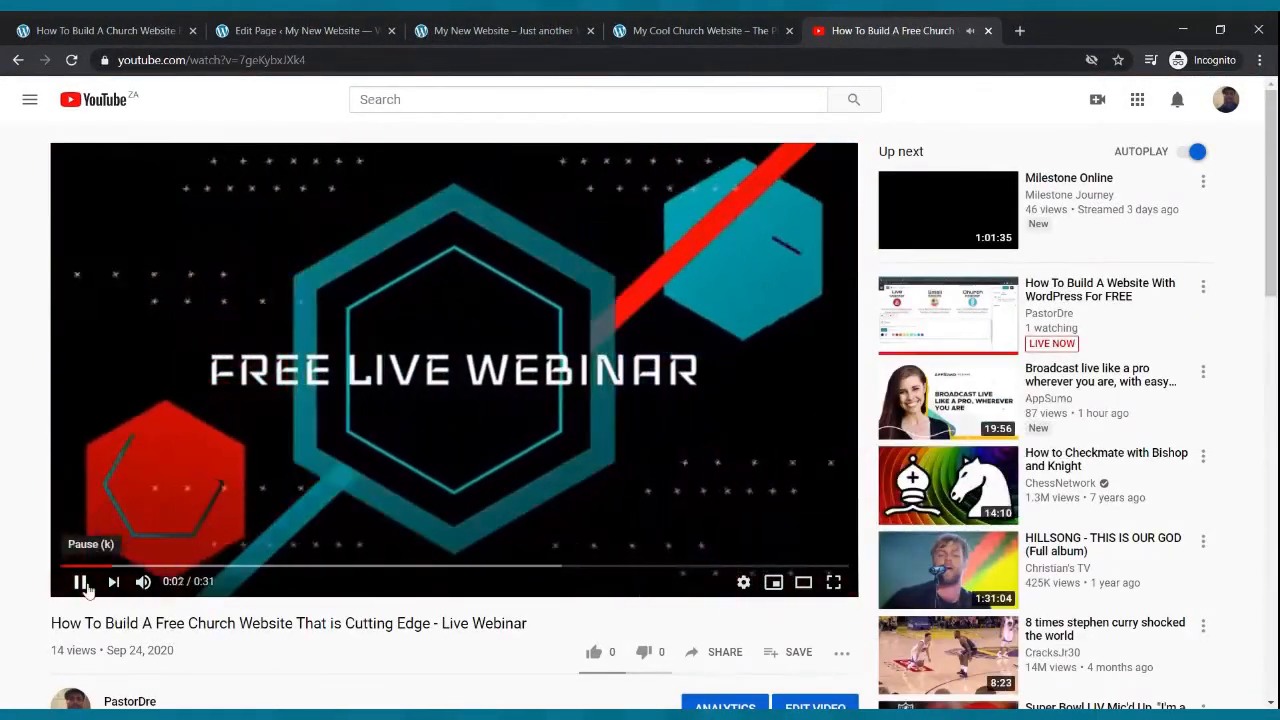
- Like the video and copy its share link
scroll(320, 337, "down", 3)
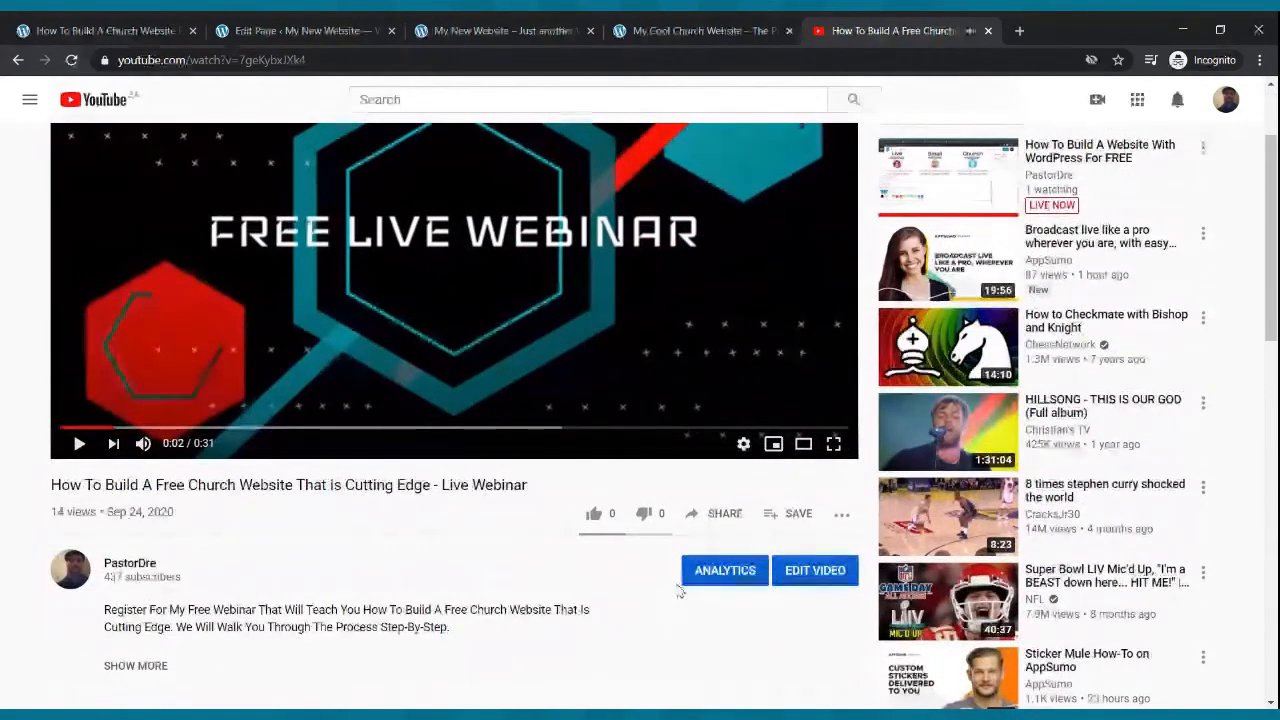
left_click(596, 514)
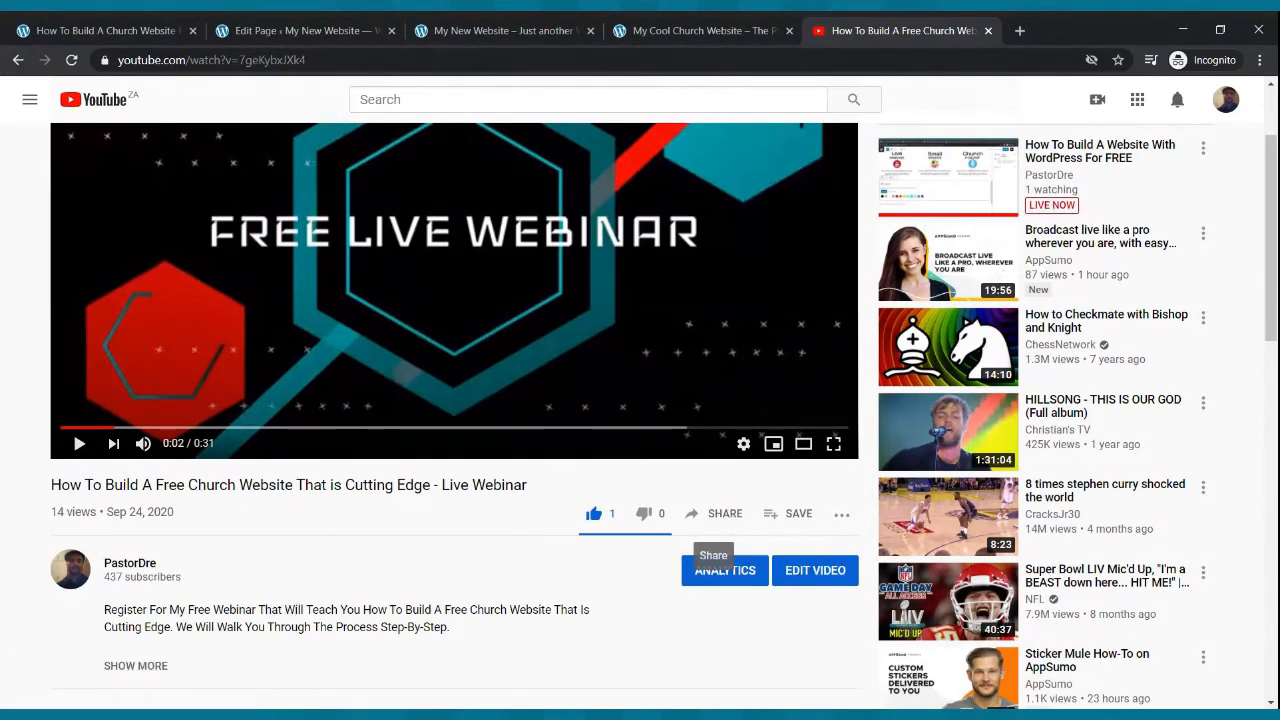
left_click(722, 514)
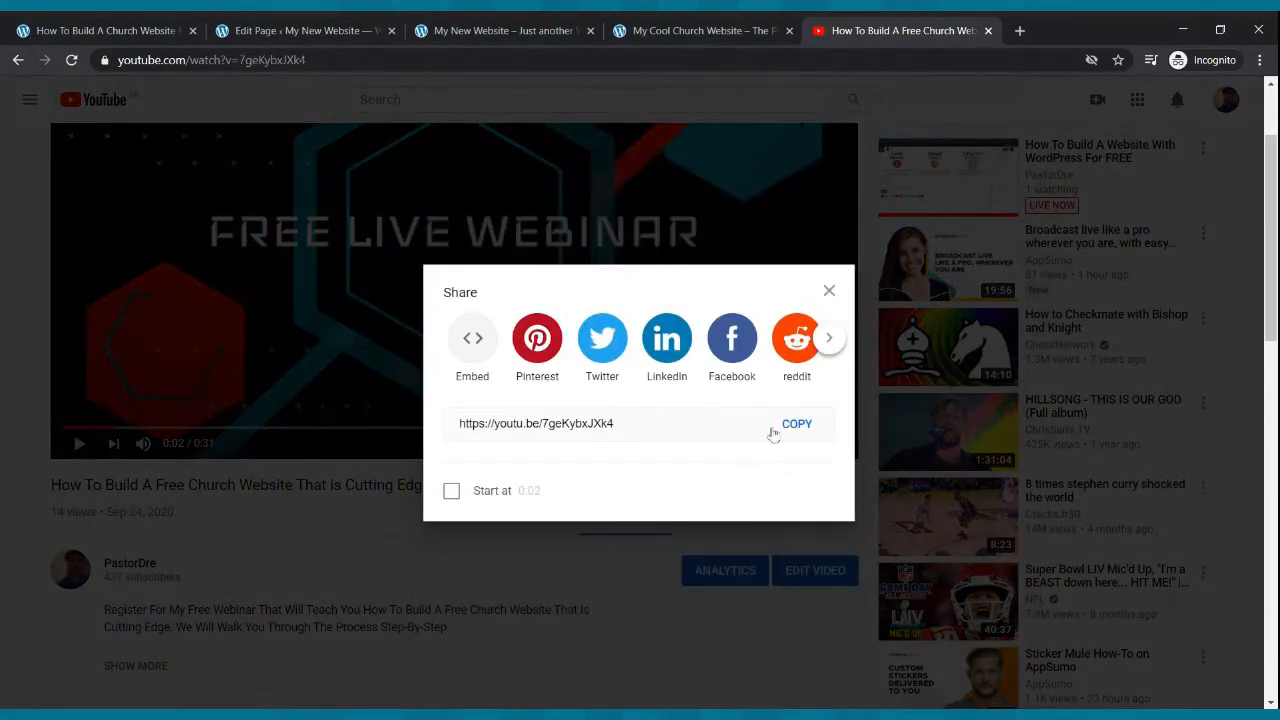
left_click(786, 428)
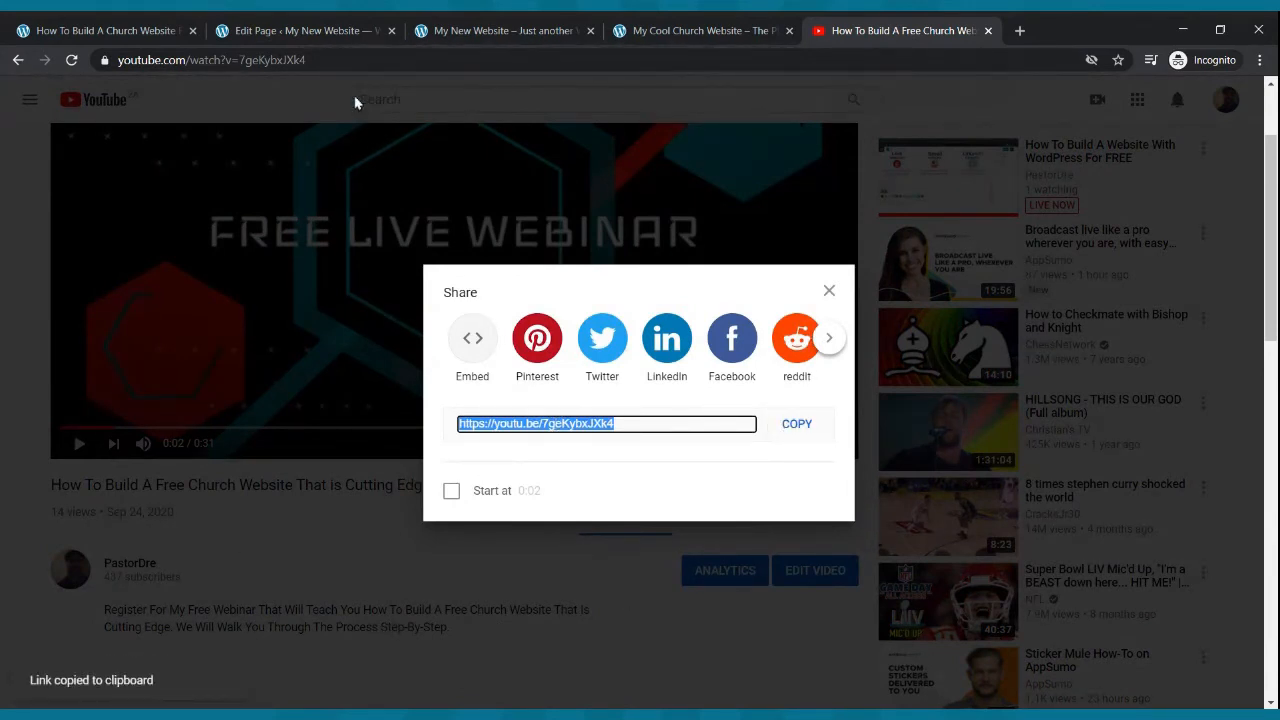
left_click(300, 30)
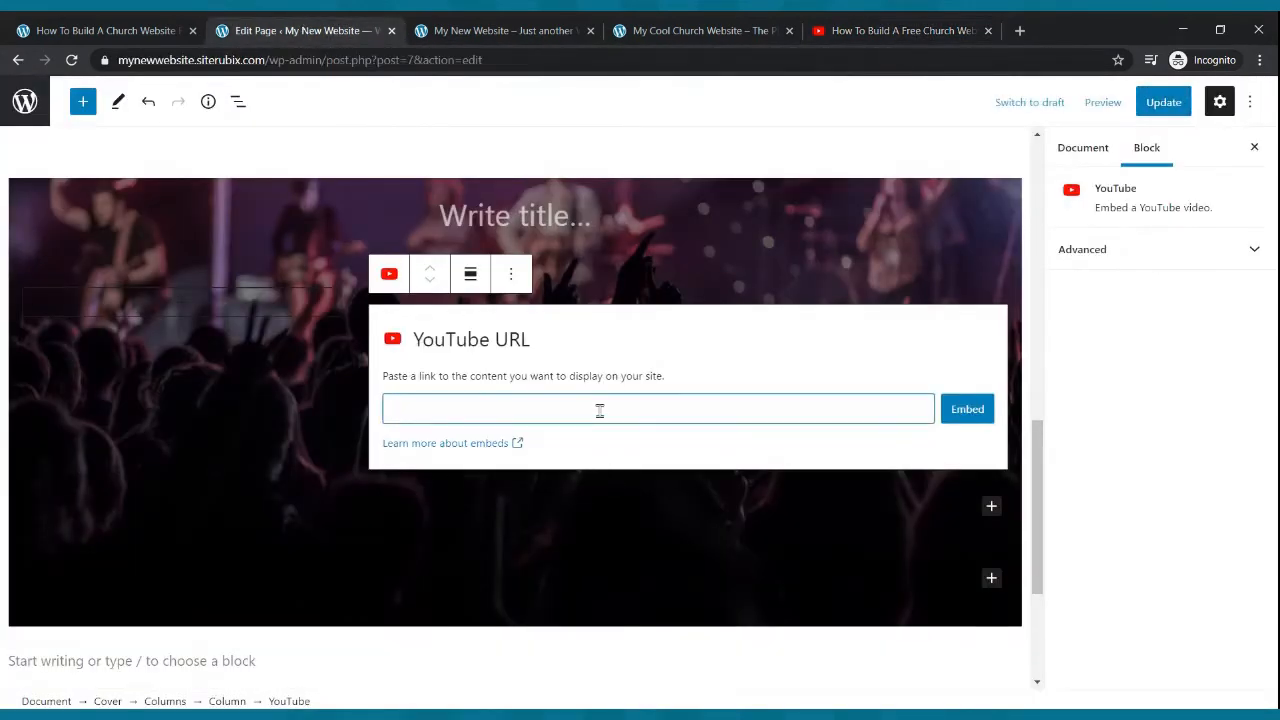
key("ctrl+v")
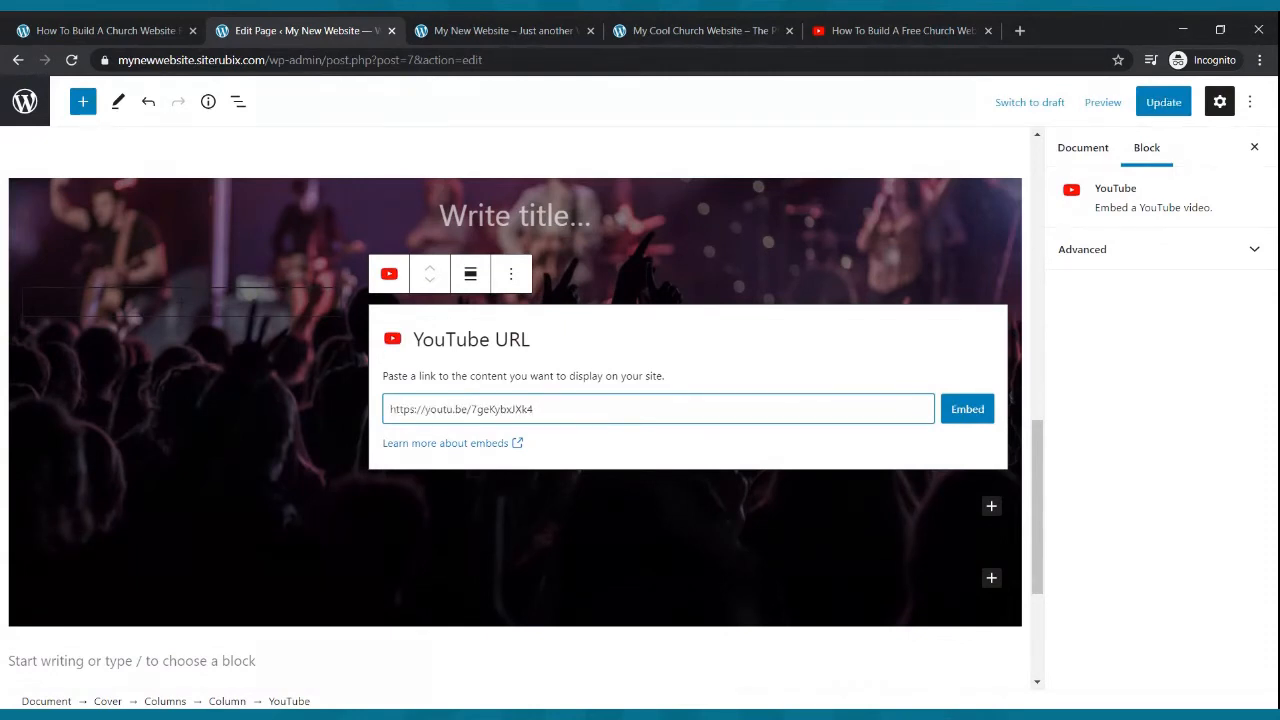
left_click(970, 410)
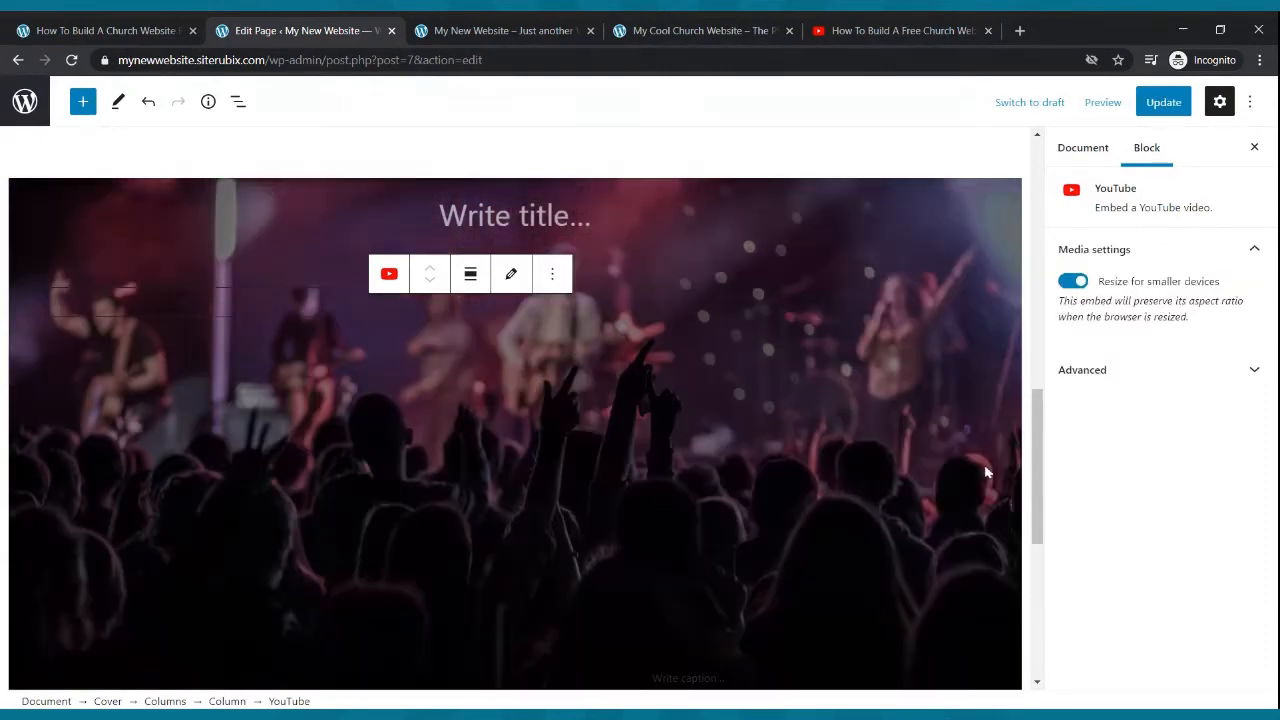
- Add a Paragraph block to the cover's narrower left column beside the video
scroll(979, 451, "down", 2)
scroll(962, 444, "up", 2)
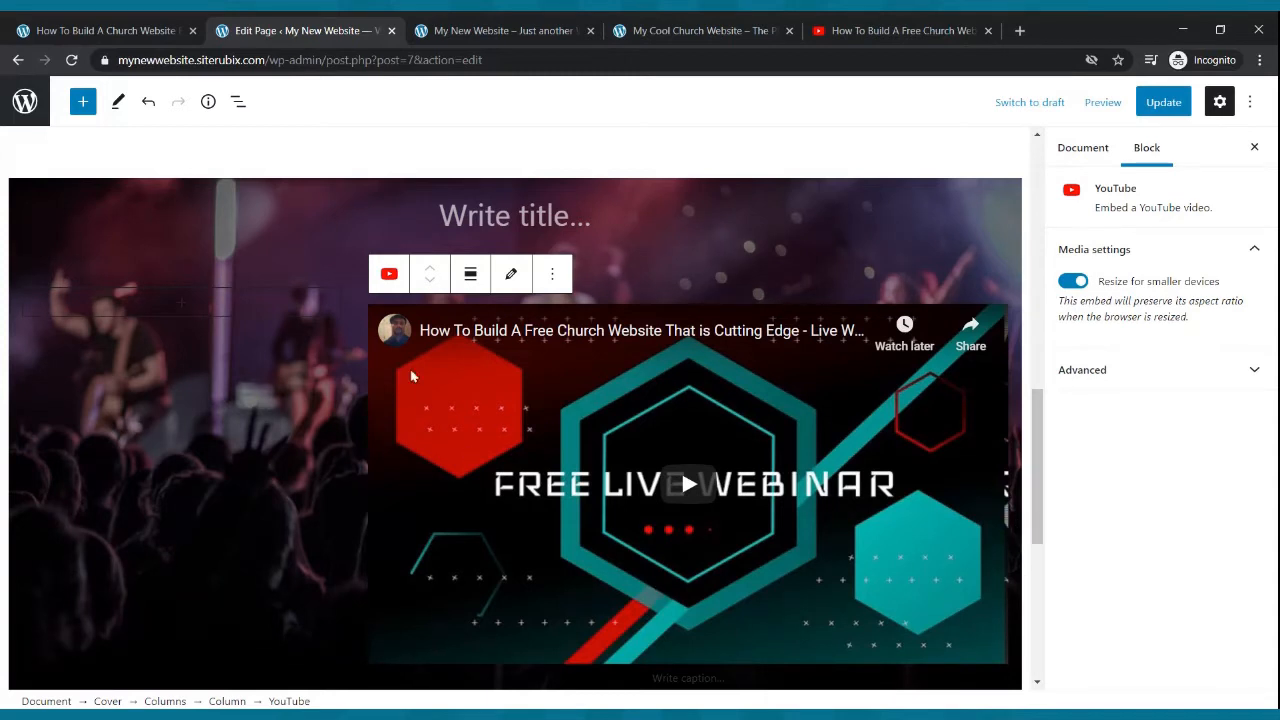
left_click(180, 303)
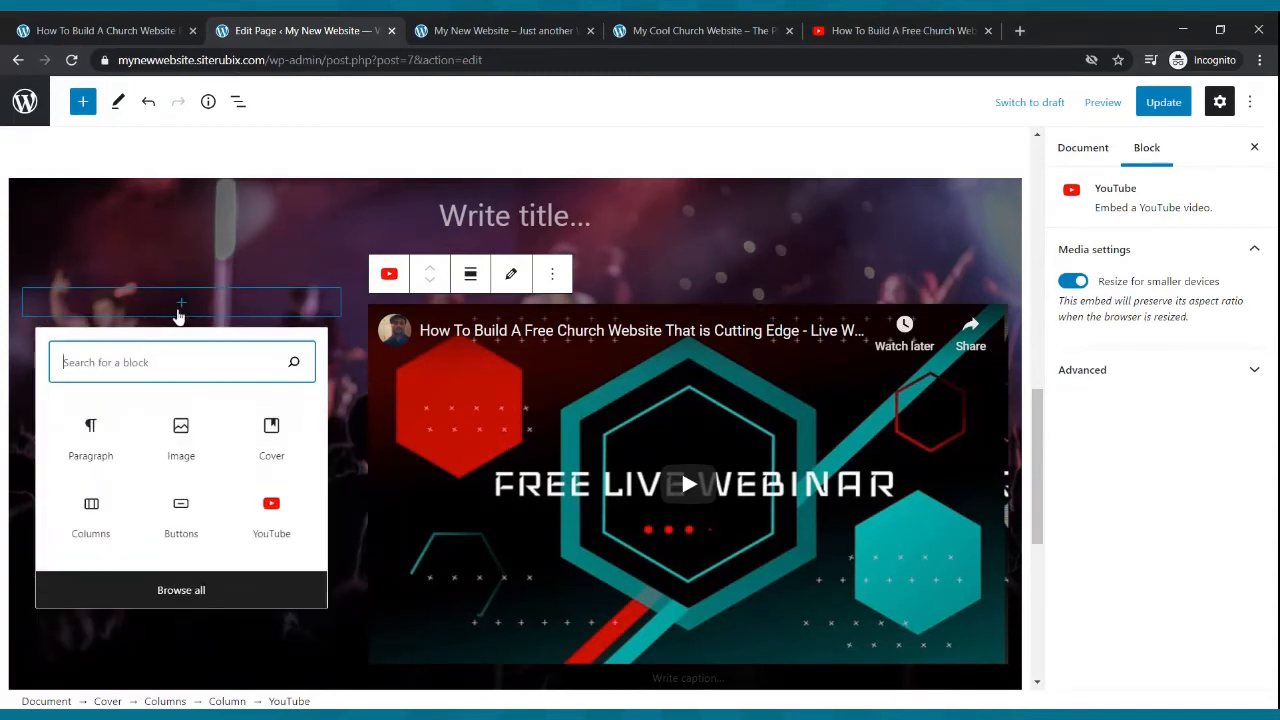
type("paragrpa")
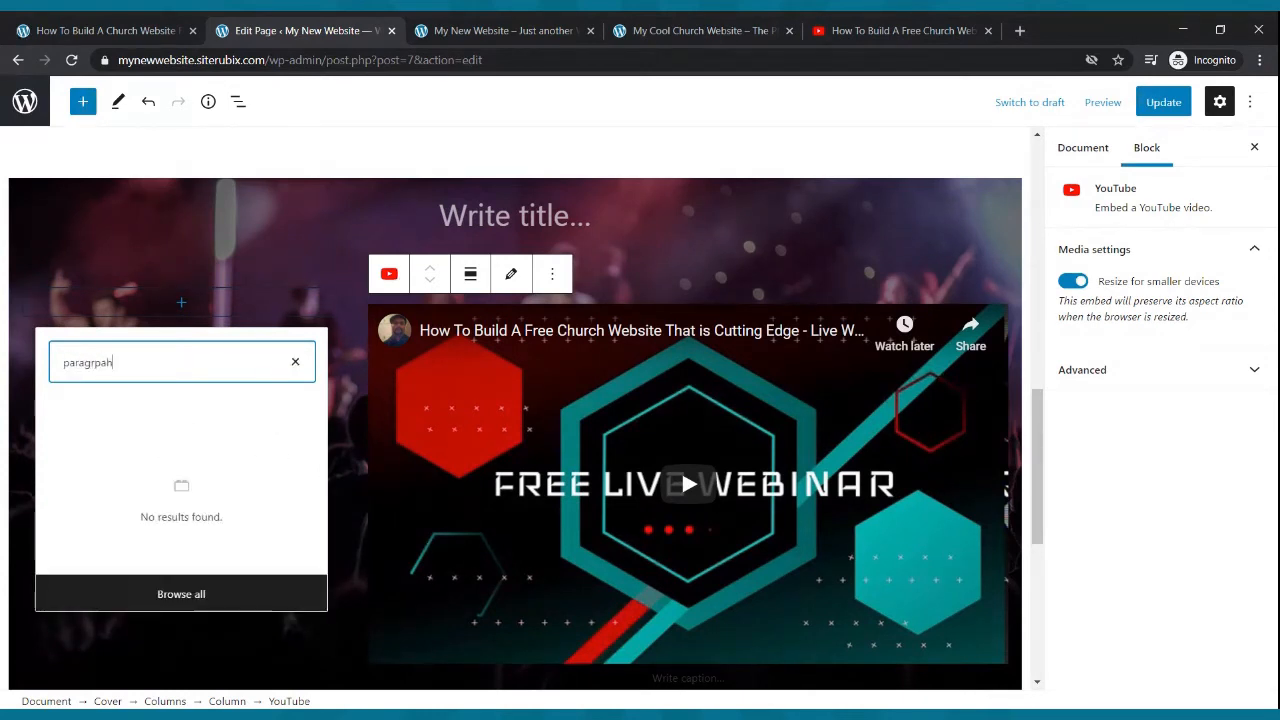
key("BackSpace")
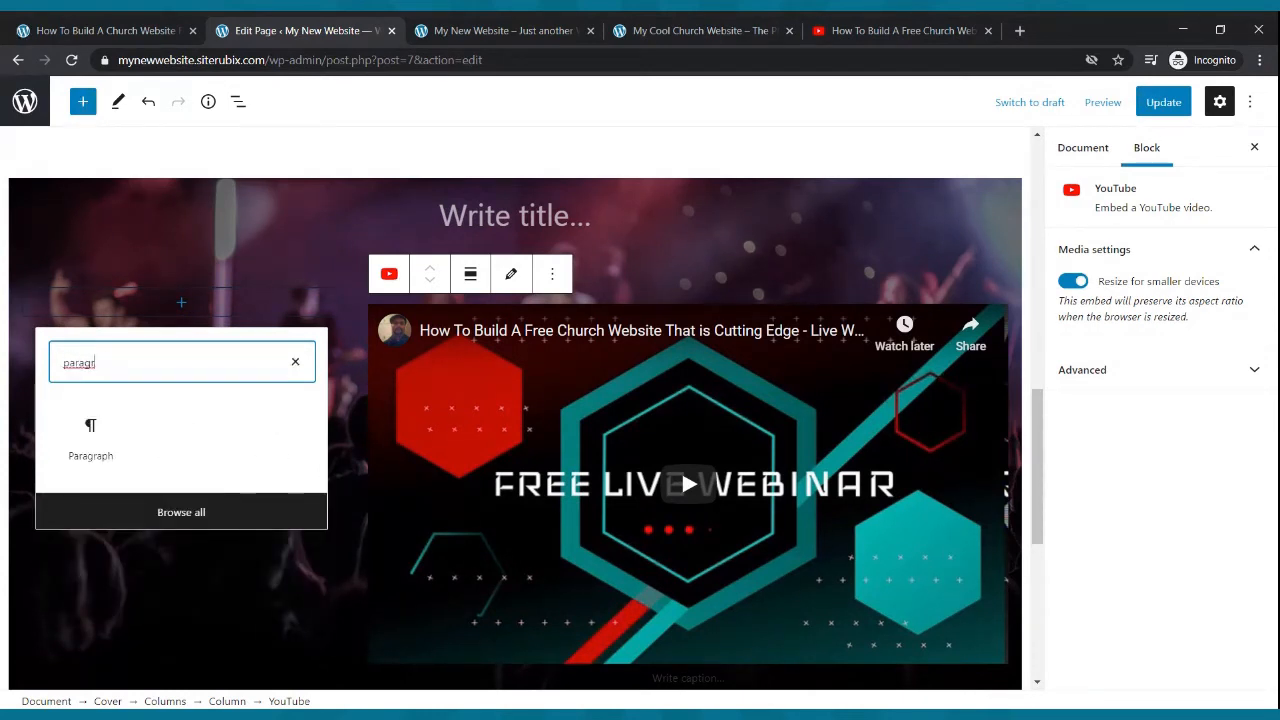
type("aph")
left_click(112, 438)
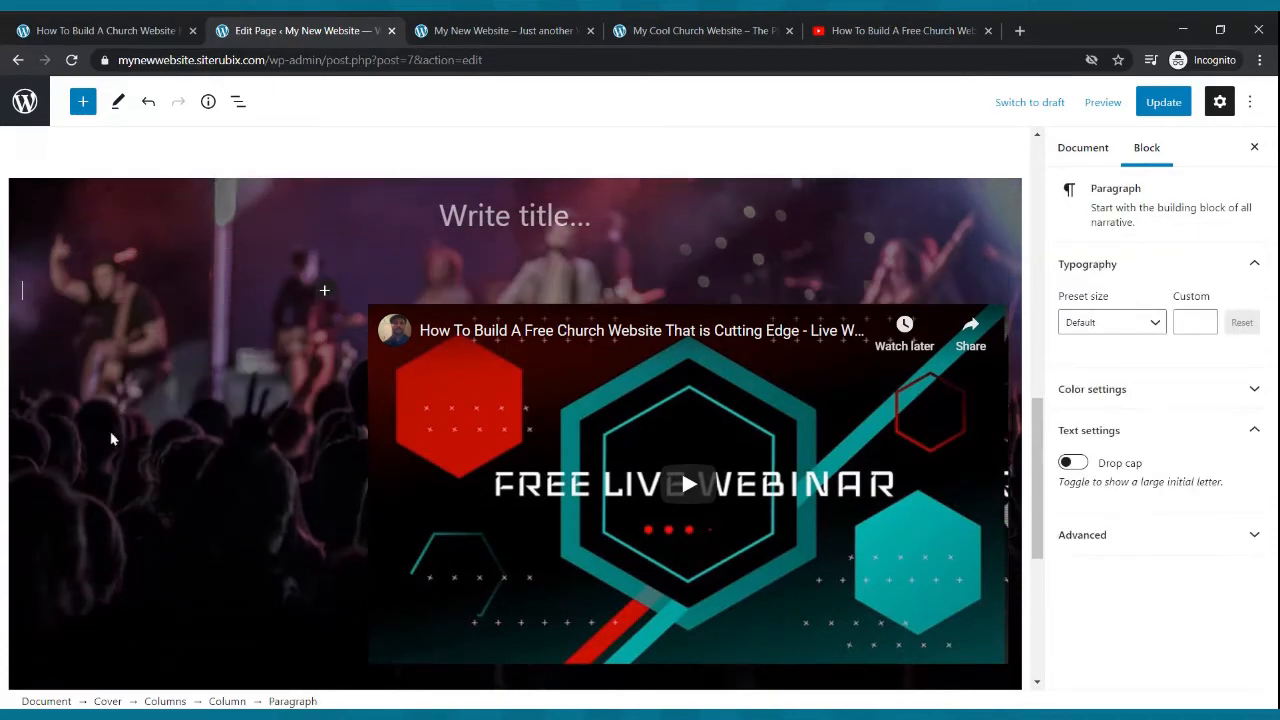
- Review the example site's welcome text next to its video
left_click(630, 32)
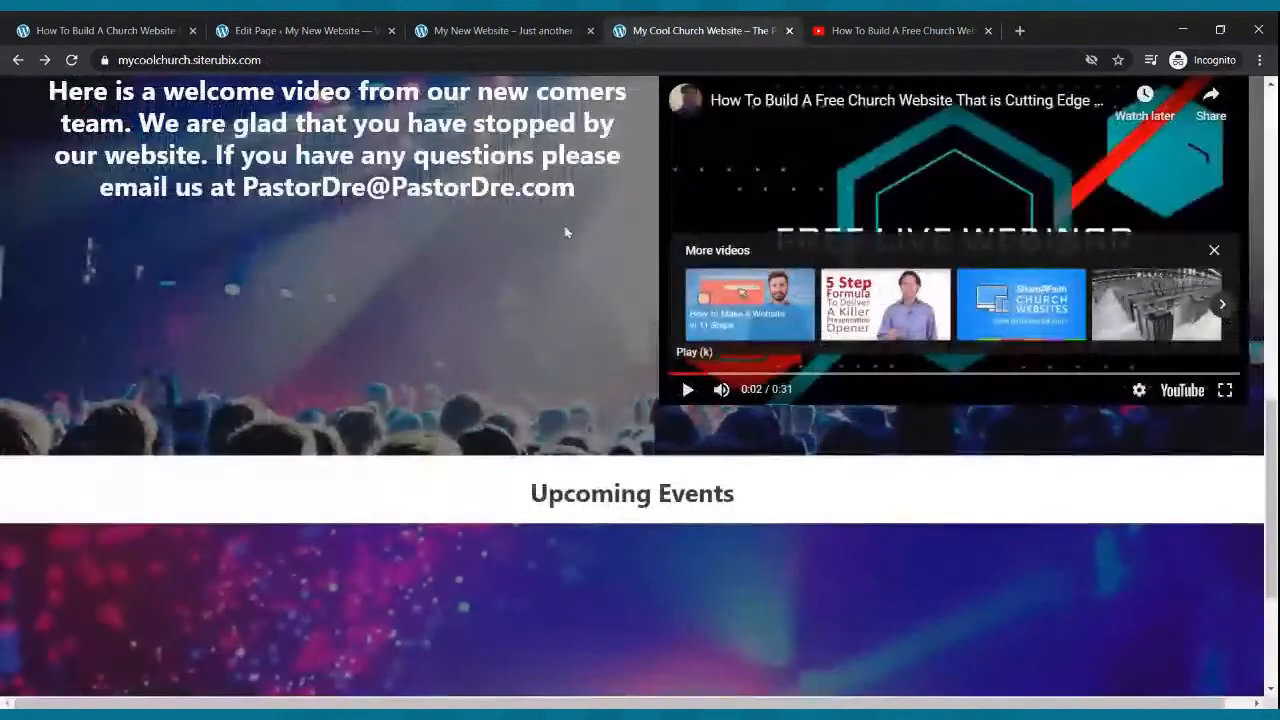
scroll(408, 278, "up", 1)
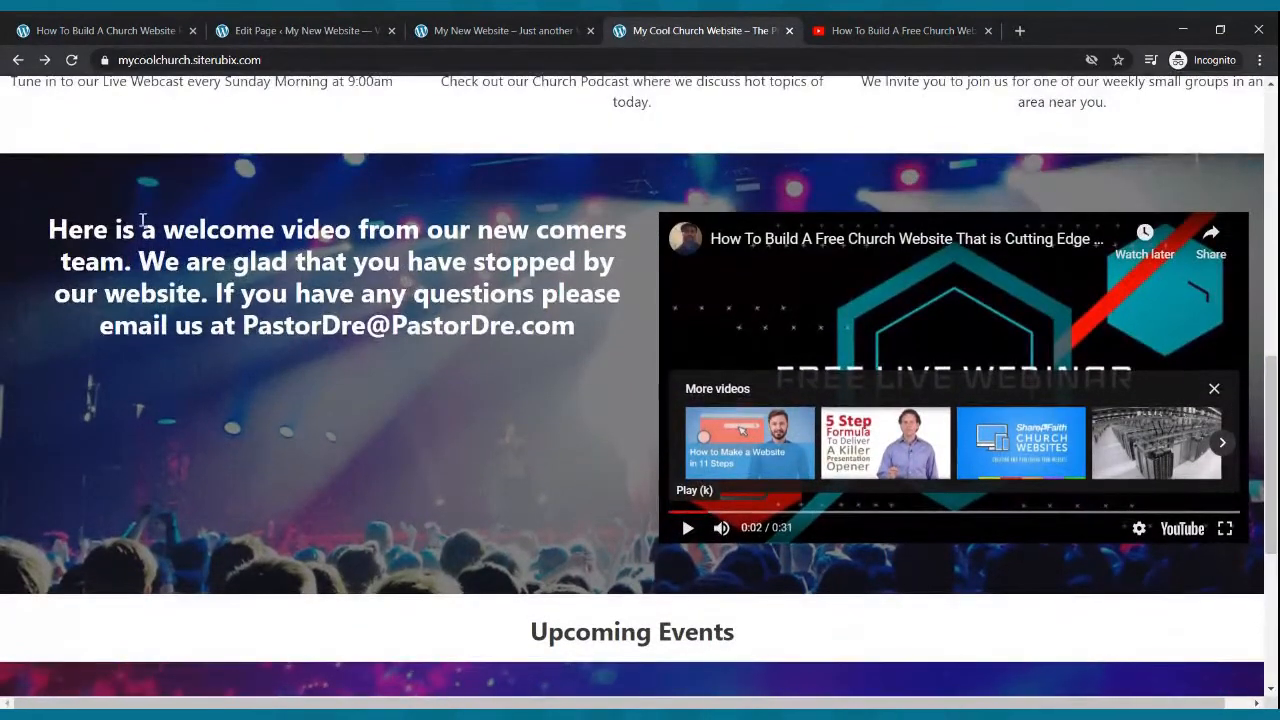
- Copy the example site's welcome text and paste it into the paragraph beside the video
left_click_drag(50, 230, 570, 322)
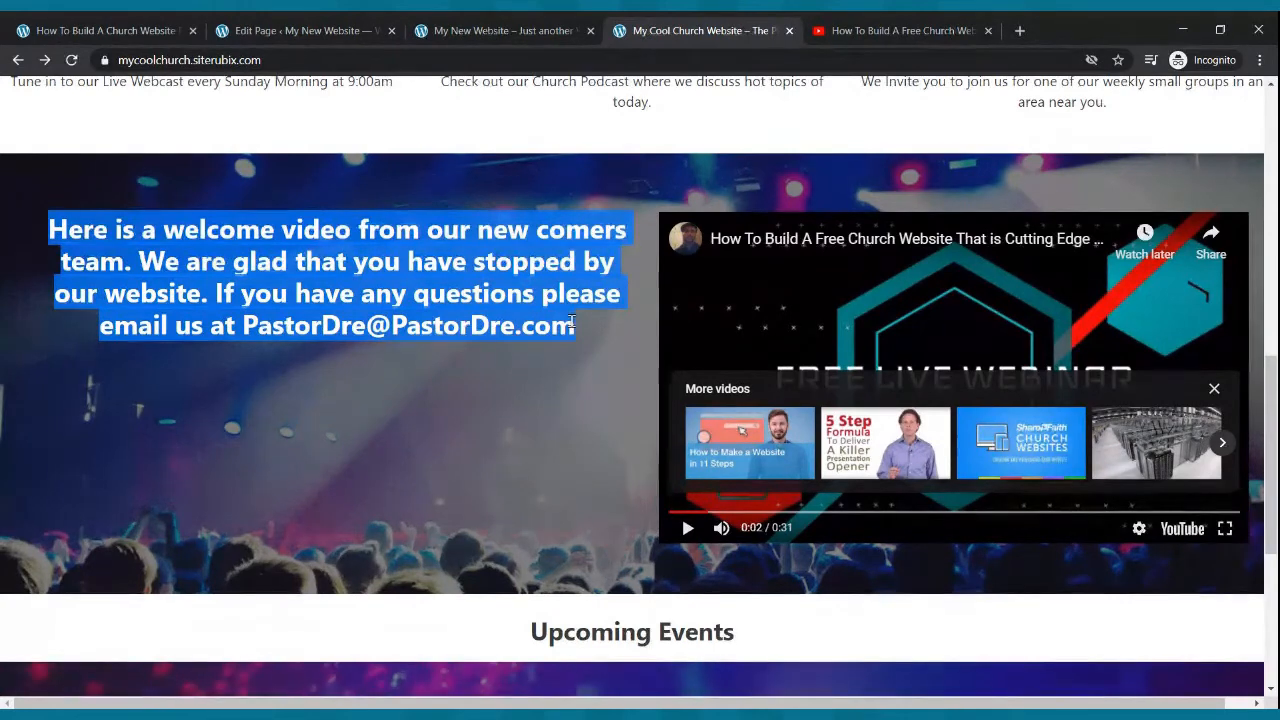
left_click(337, 32)
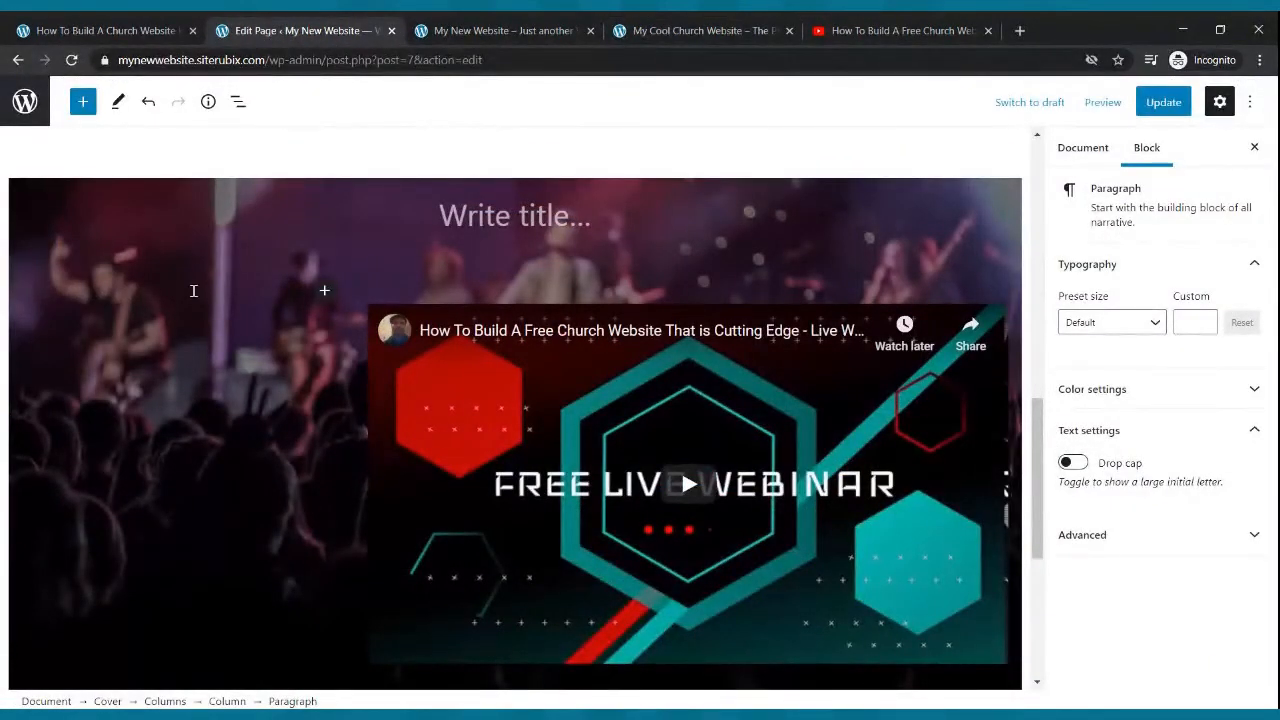
key("ctrl+v")
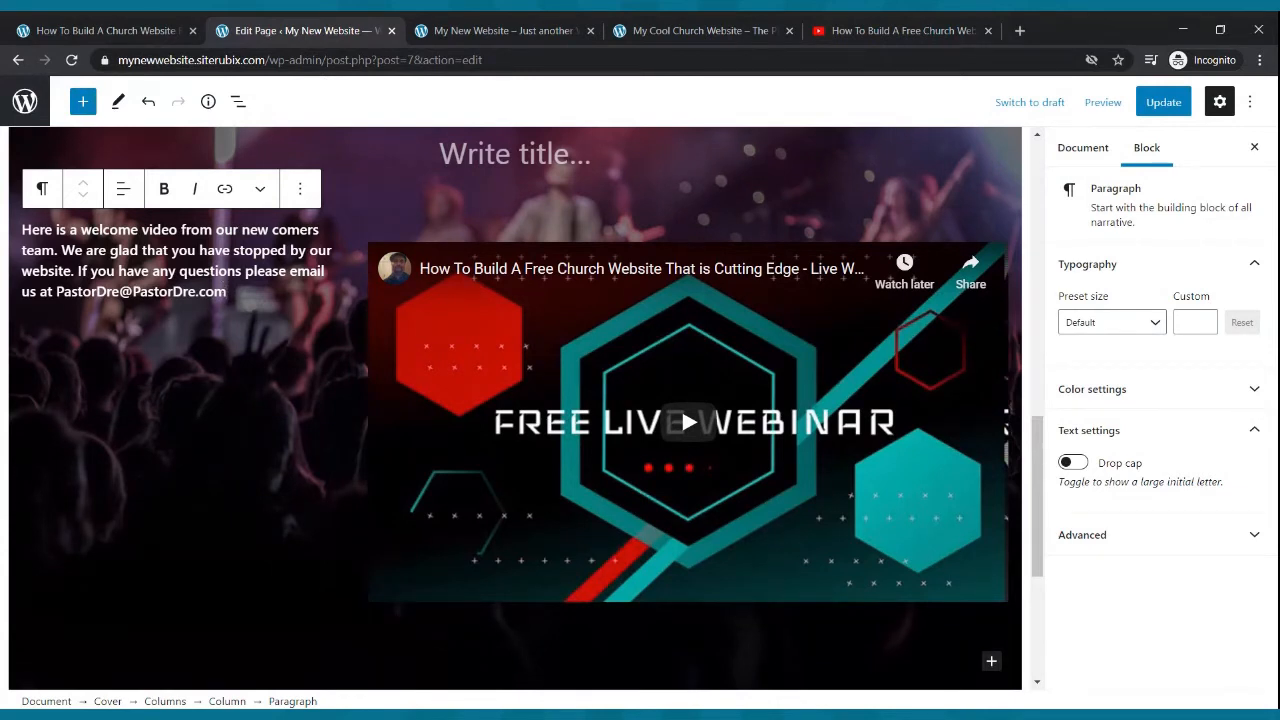
- Set the welcome paragraph's font size to a custom 28
left_click_drag(234, 293, 20, 237)
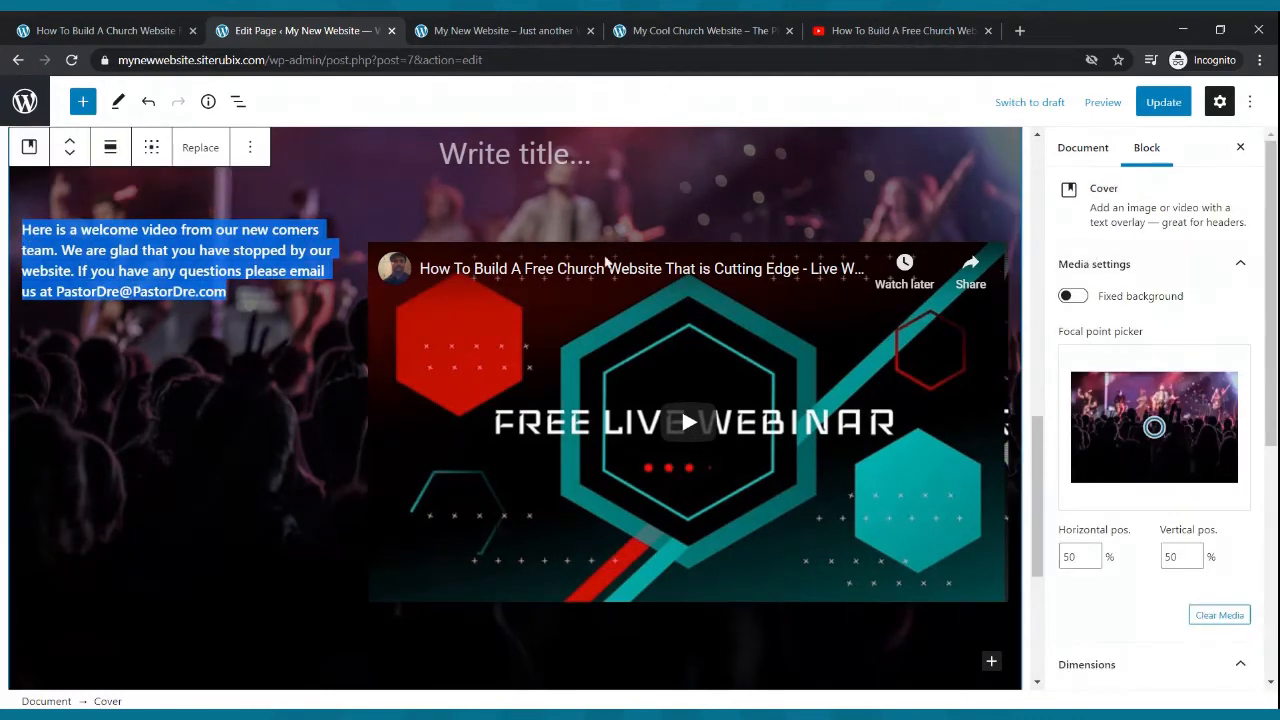
scroll(1187, 342, "down", 5)
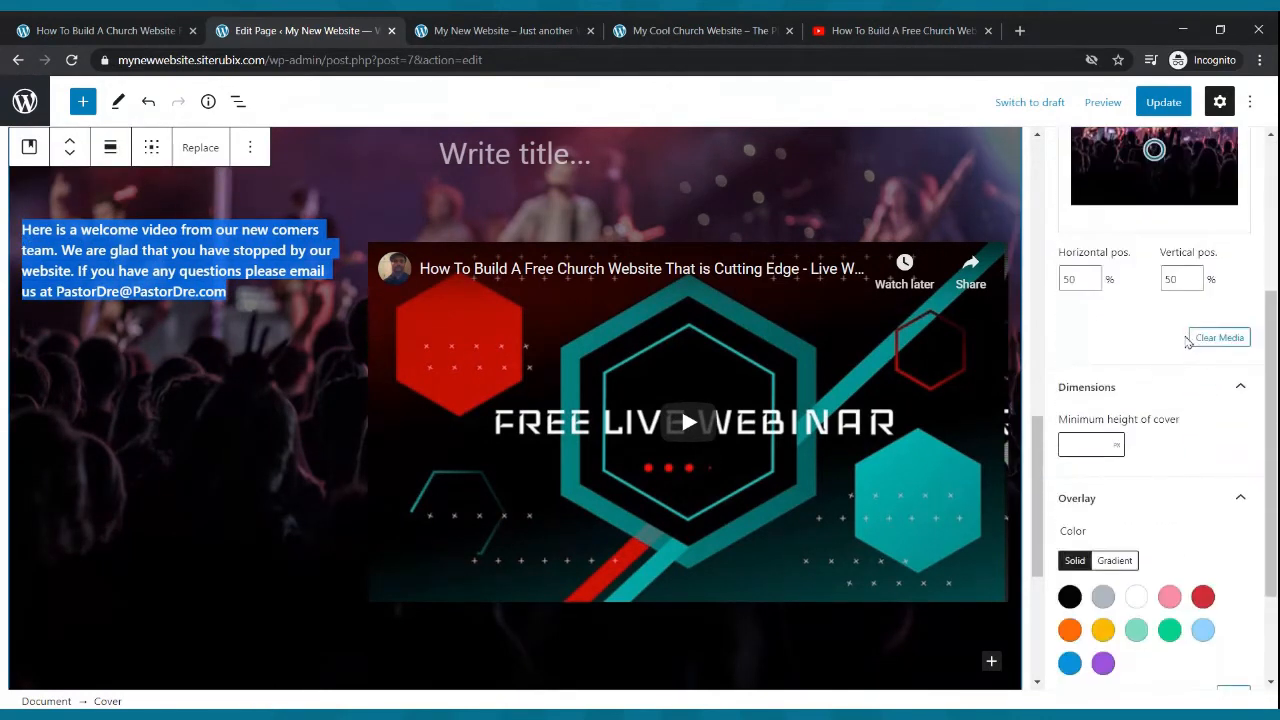
scroll(1187, 342, "down", 2)
scroll(1186, 341, "up", 5)
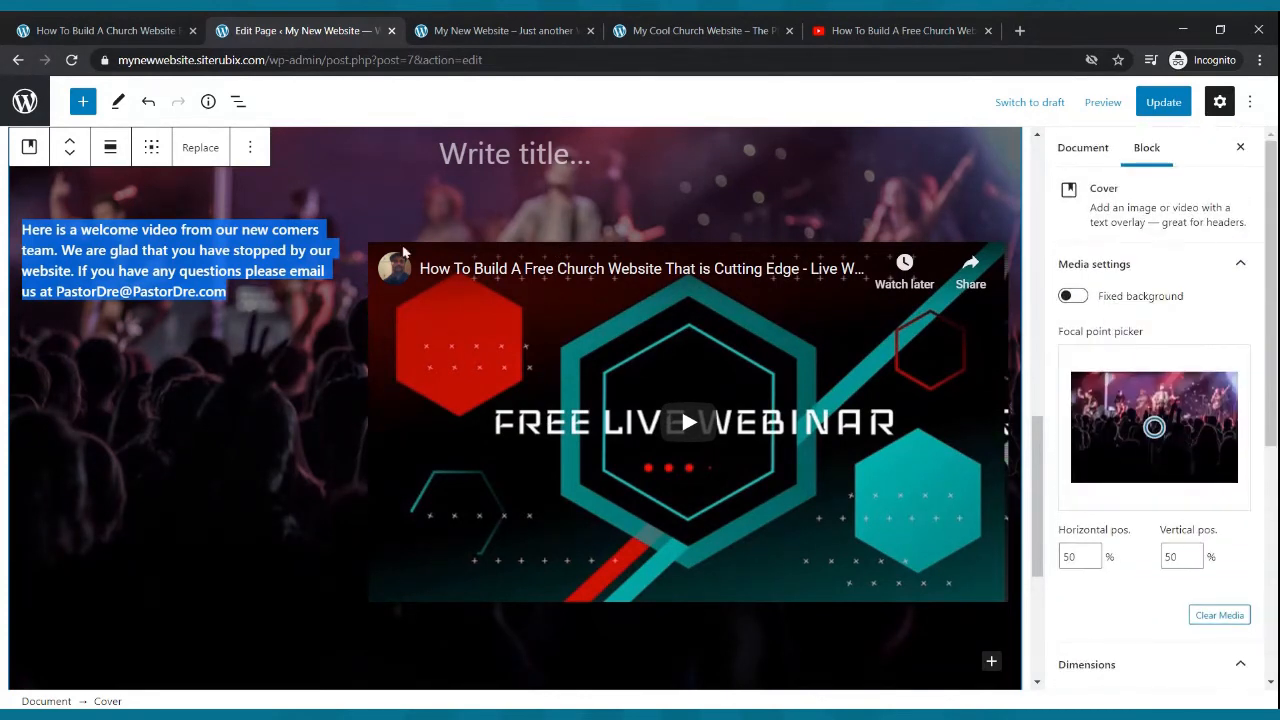
left_click(290, 253)
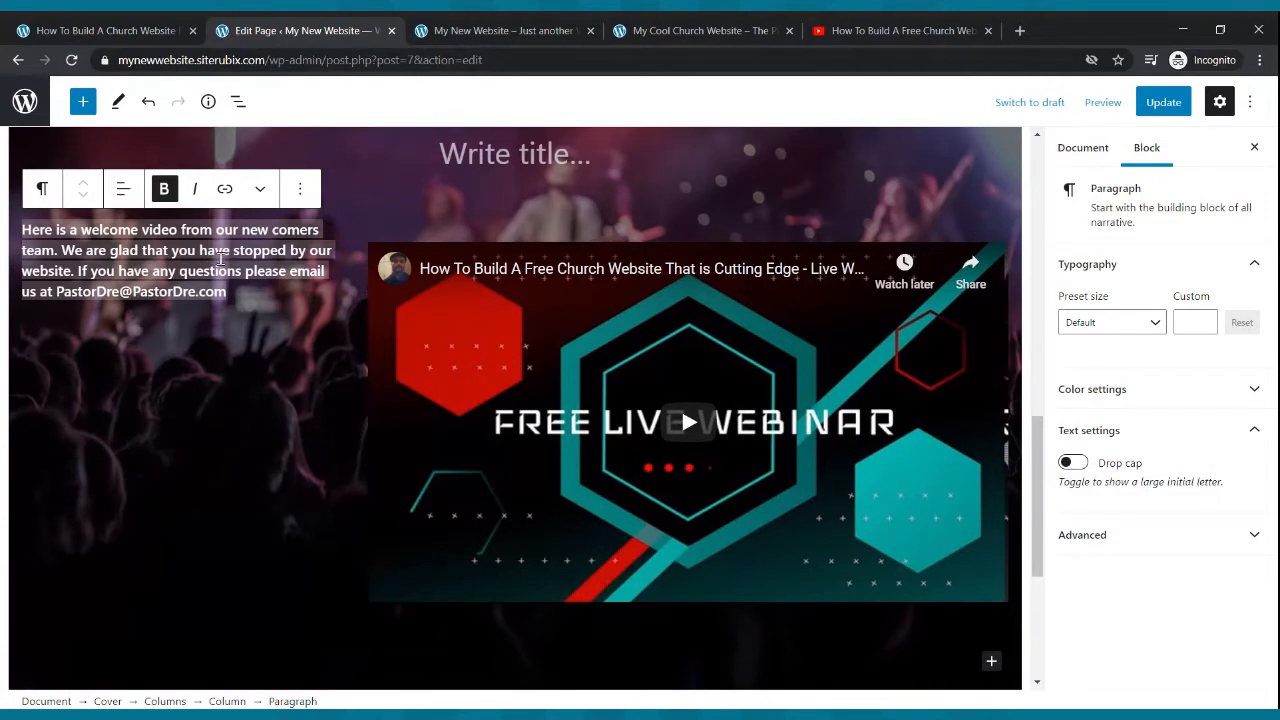
left_click(249, 289)
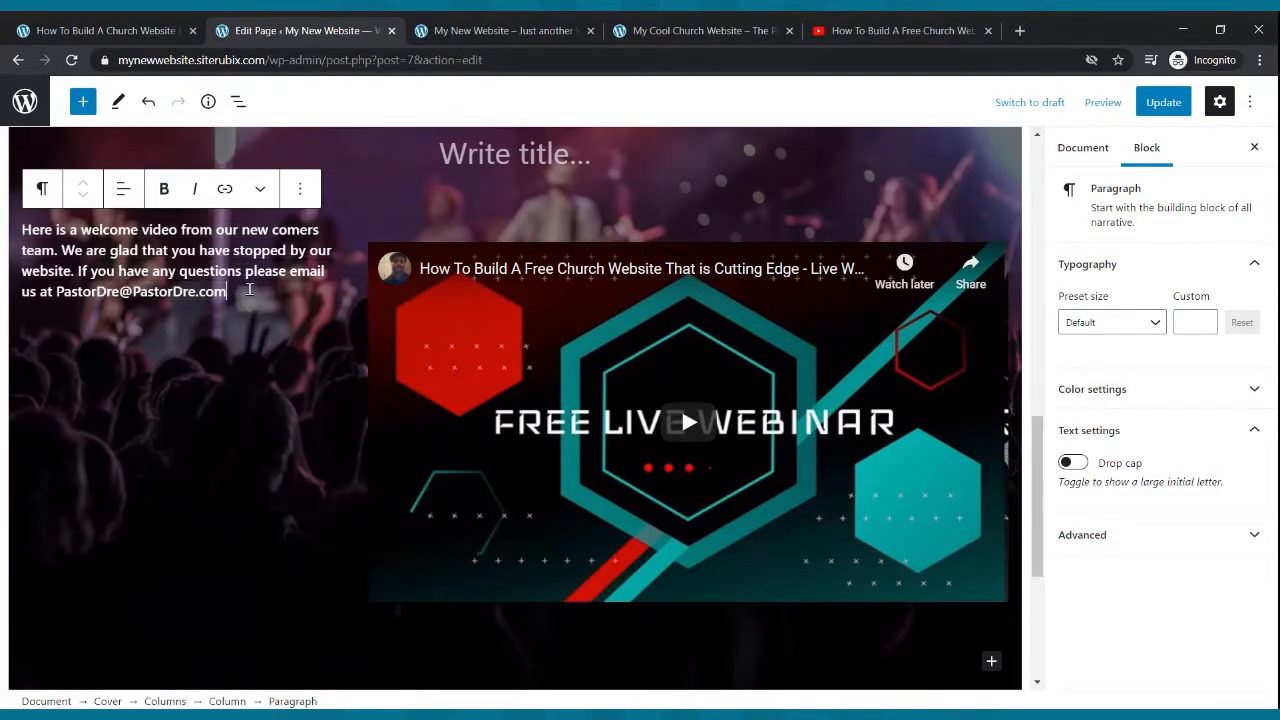
key("ctrl+a")
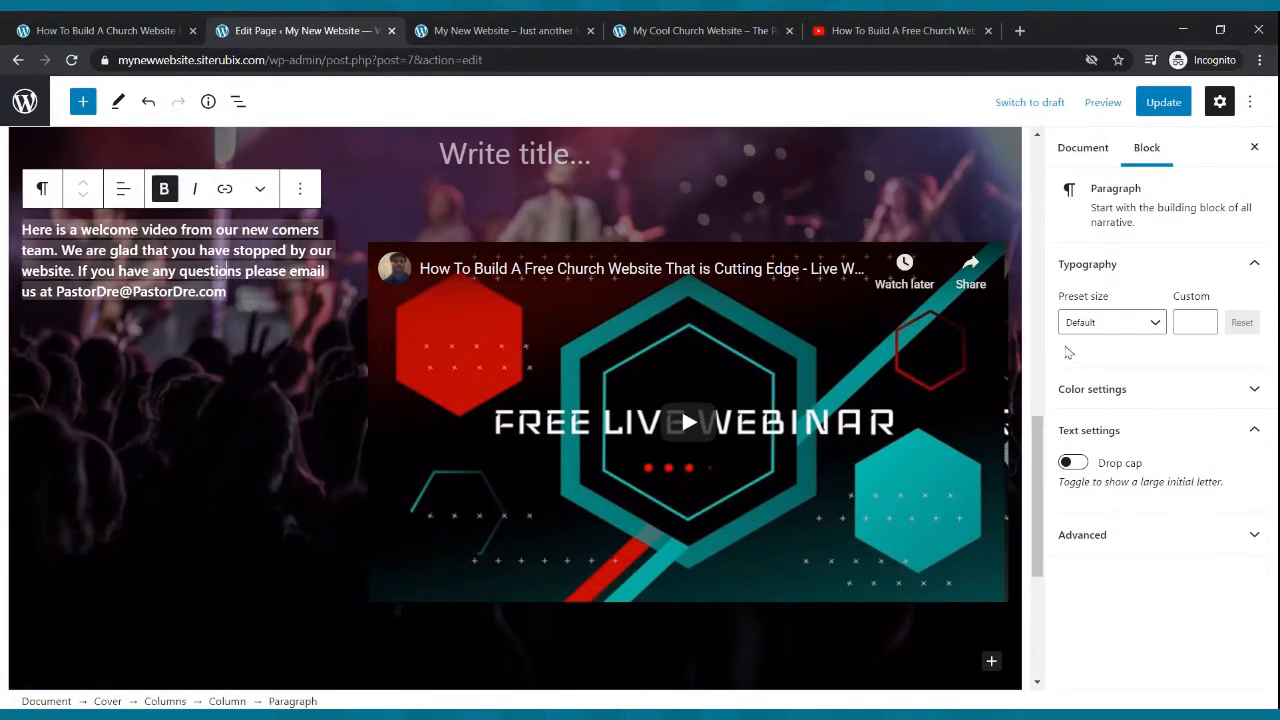
left_click(1150, 324)
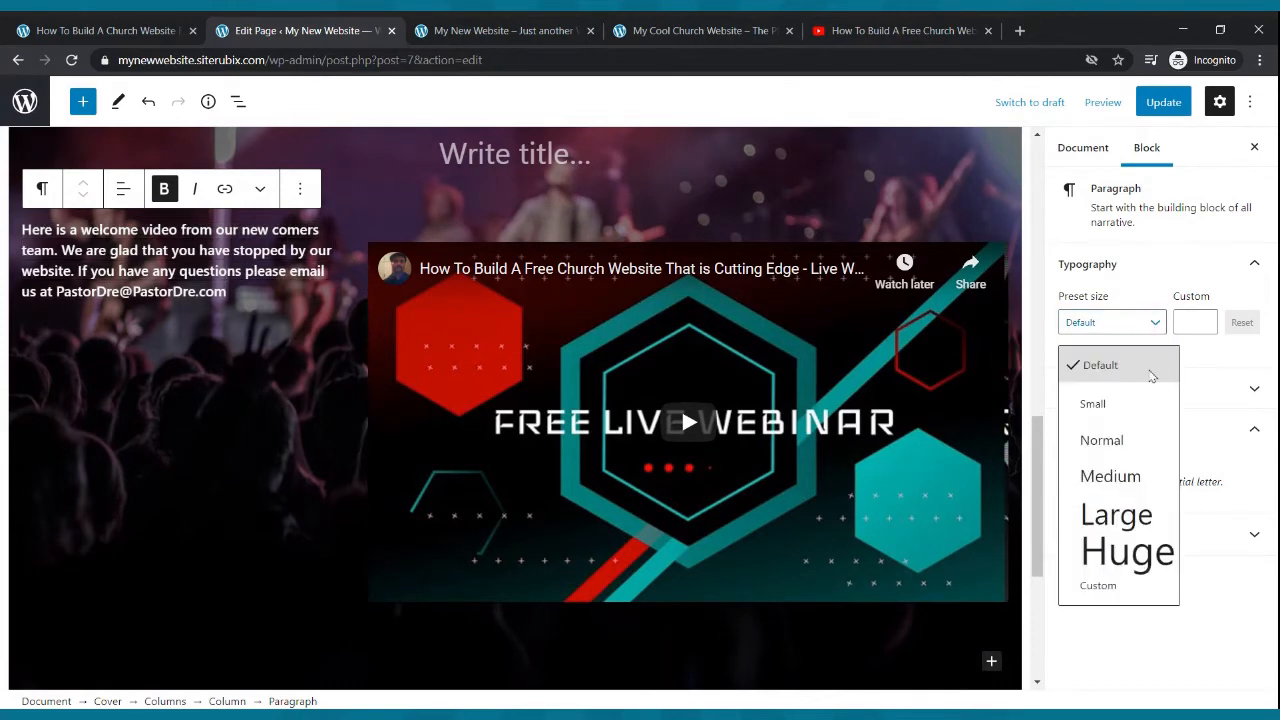
left_click(1110, 476)
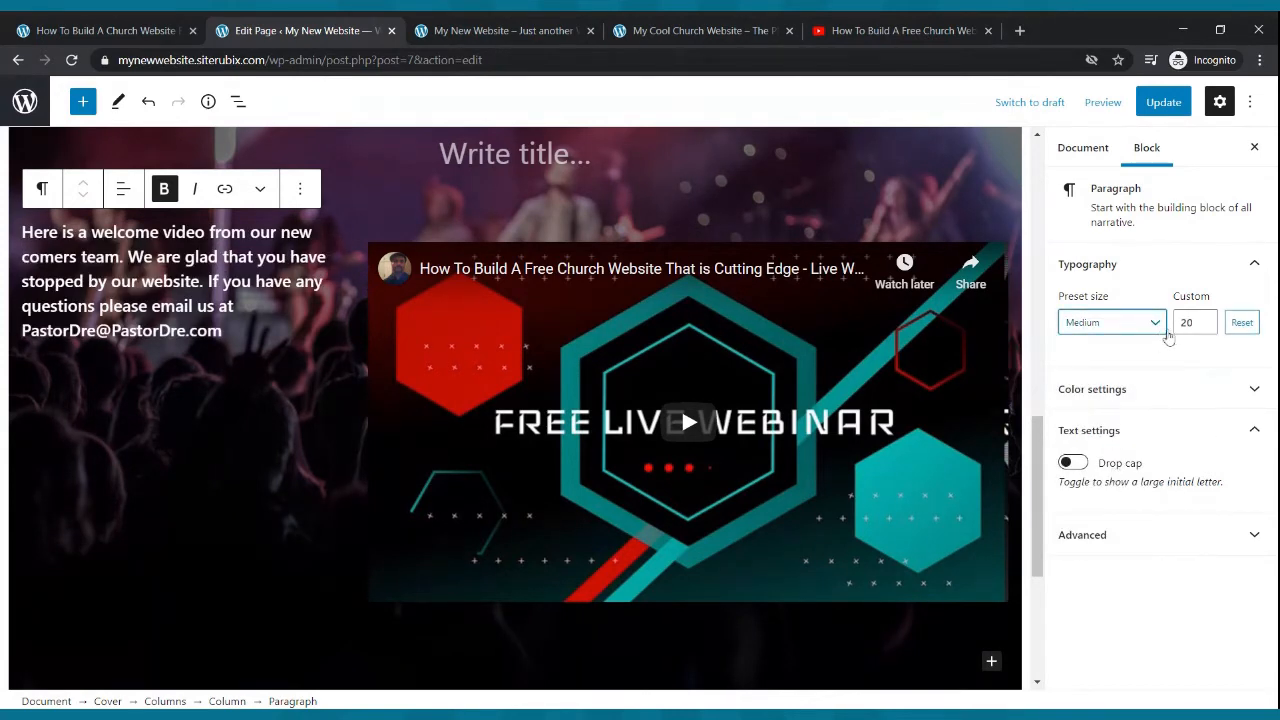
left_click(1205, 319)
left_click(1205, 319)
left_click(1205, 319)
left_click(1205, 319)
left_click(1205, 319)
left_click(1205, 319)
left_click(1205, 319)
left_click(1205, 327)
left_click(1205, 327)
left_click(1205, 327)
left_click(1205, 327)
left_click(1205, 327)
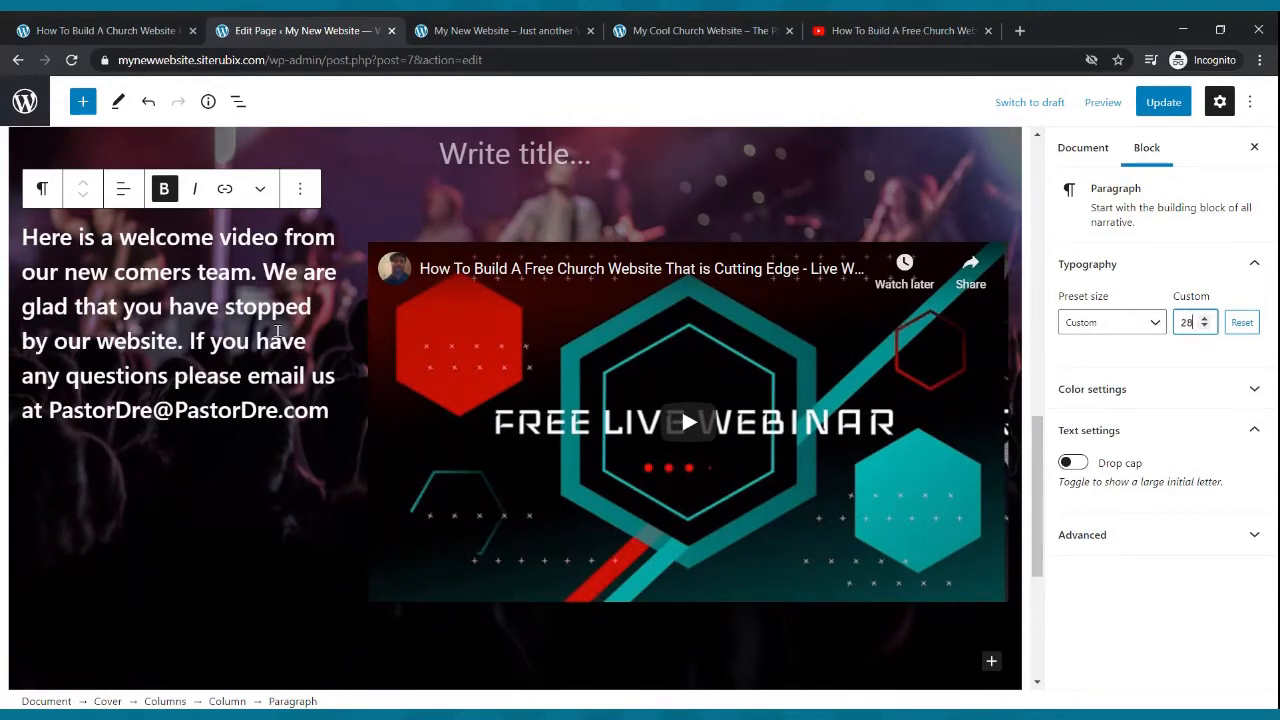
- Update the page and check the welcome section on the refreshed live site
left_click(1153, 108)
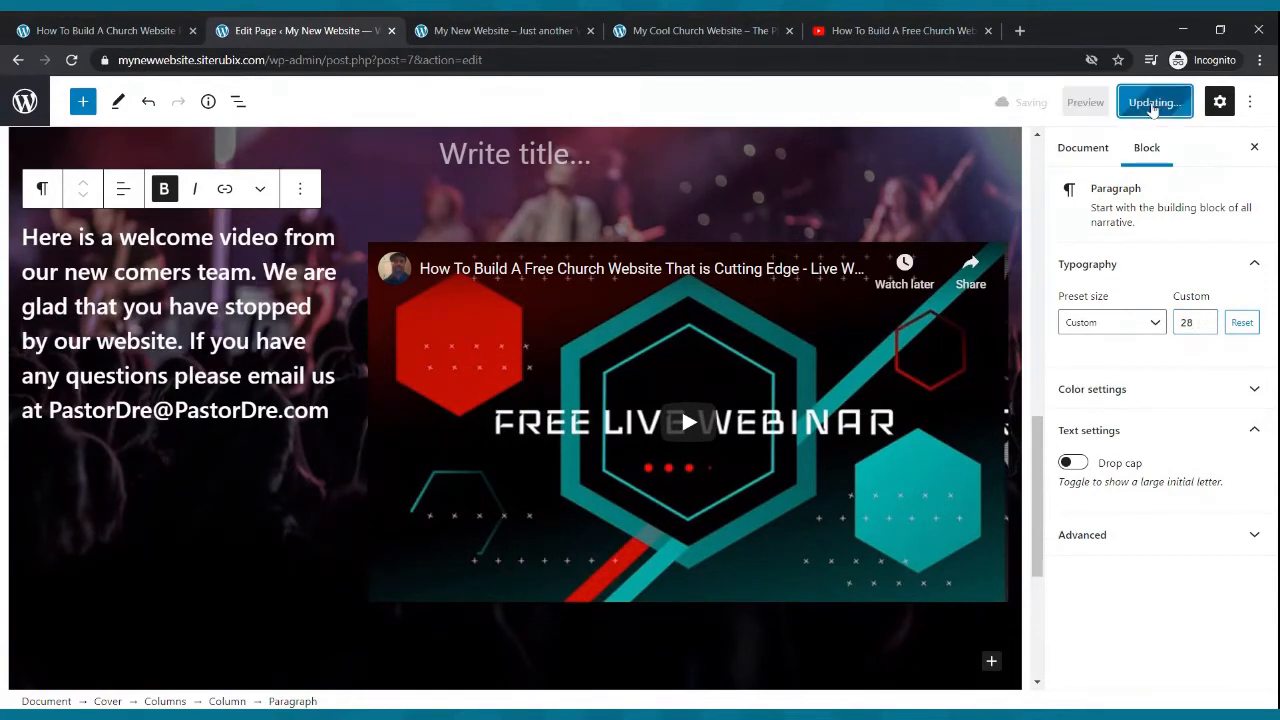
left_click(468, 30)
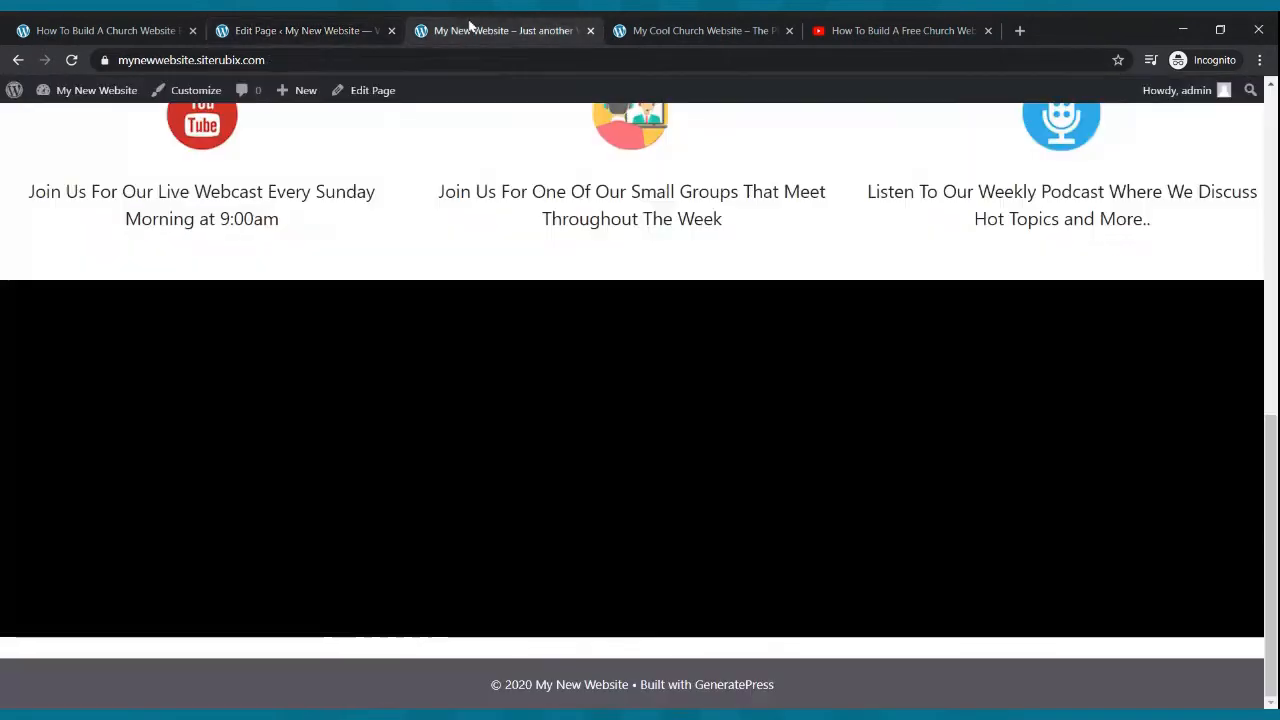
key("F5")
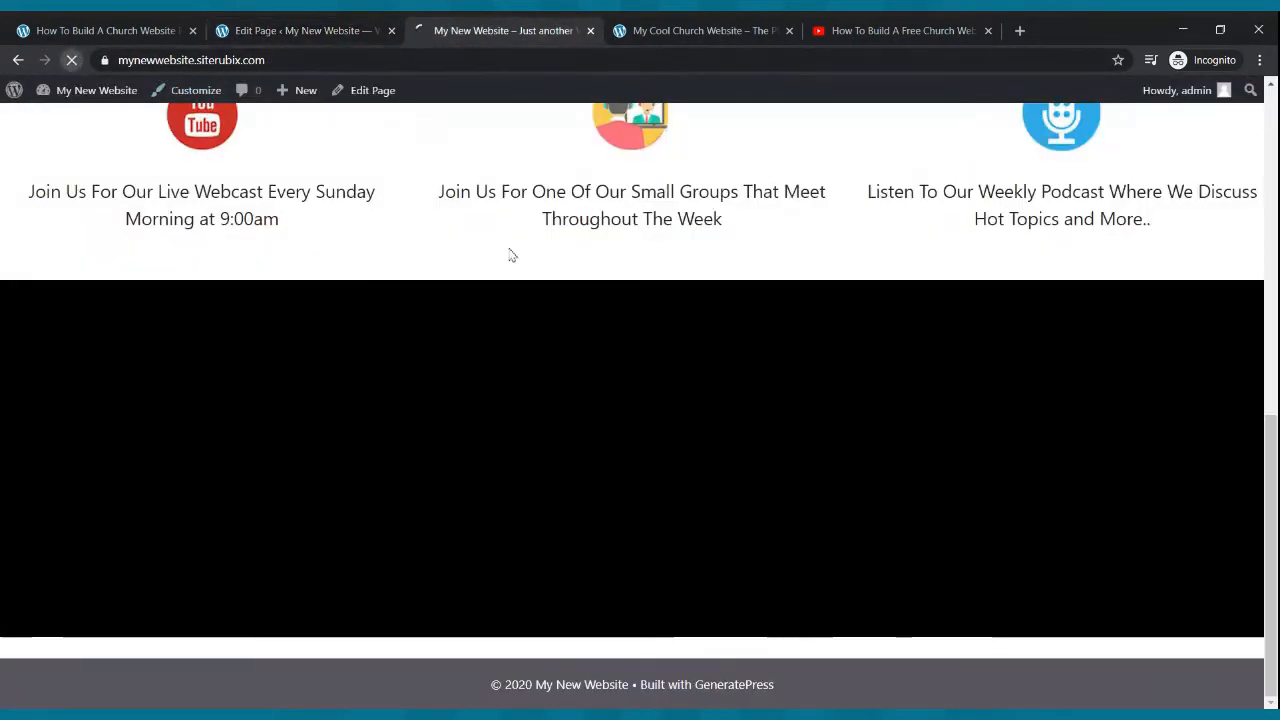
scroll(643, 312, "down", 2)
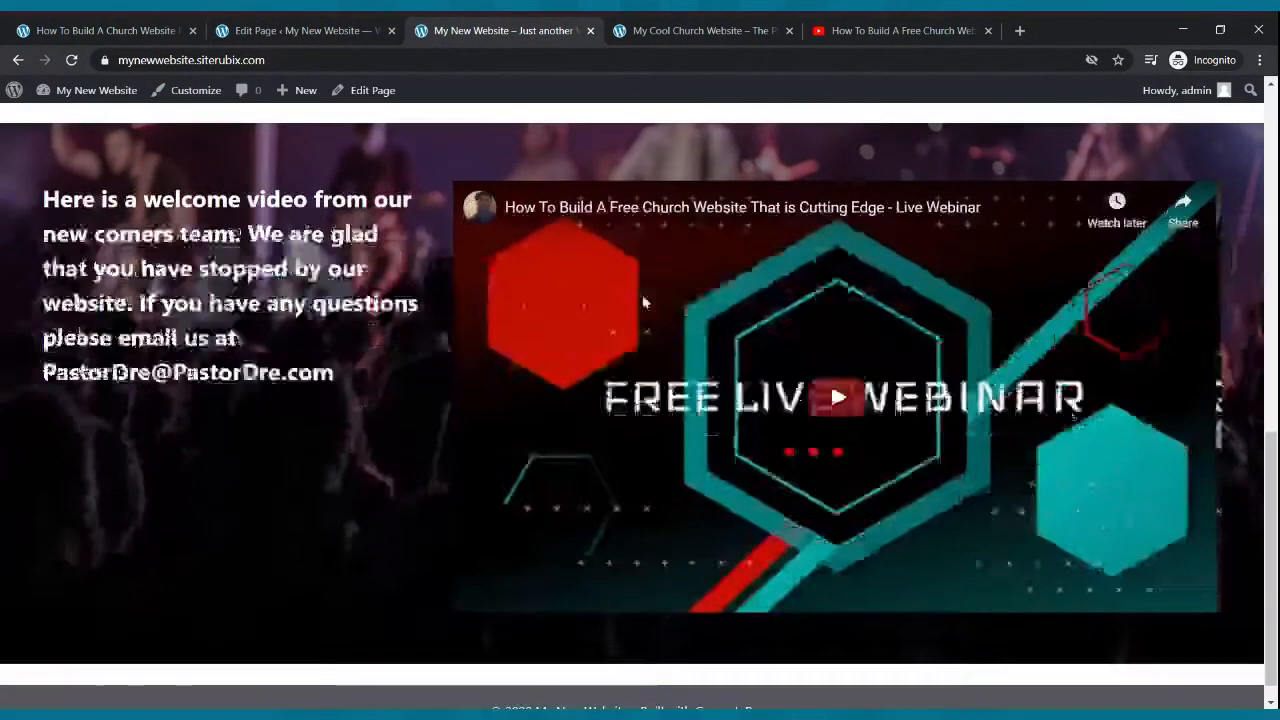
scroll(645, 304, "up", 1)
scroll(129, 462, "down", 1)
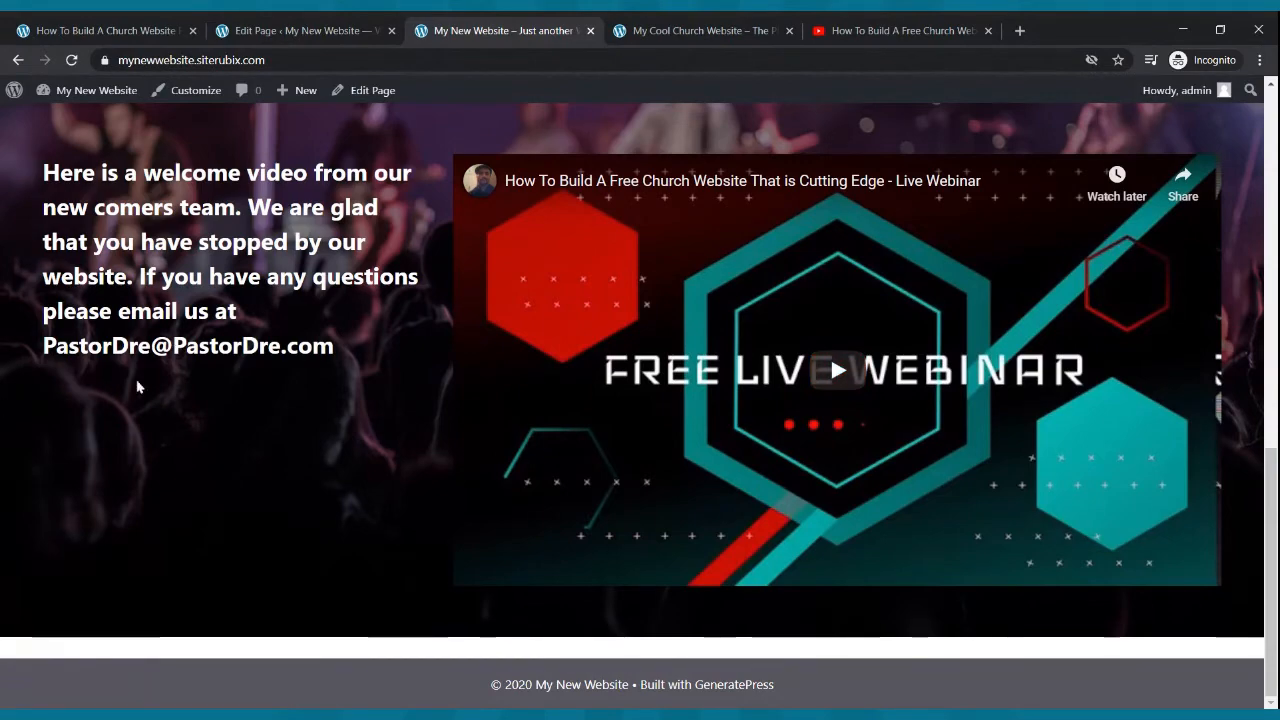
scroll(672, 240, "up", 3)
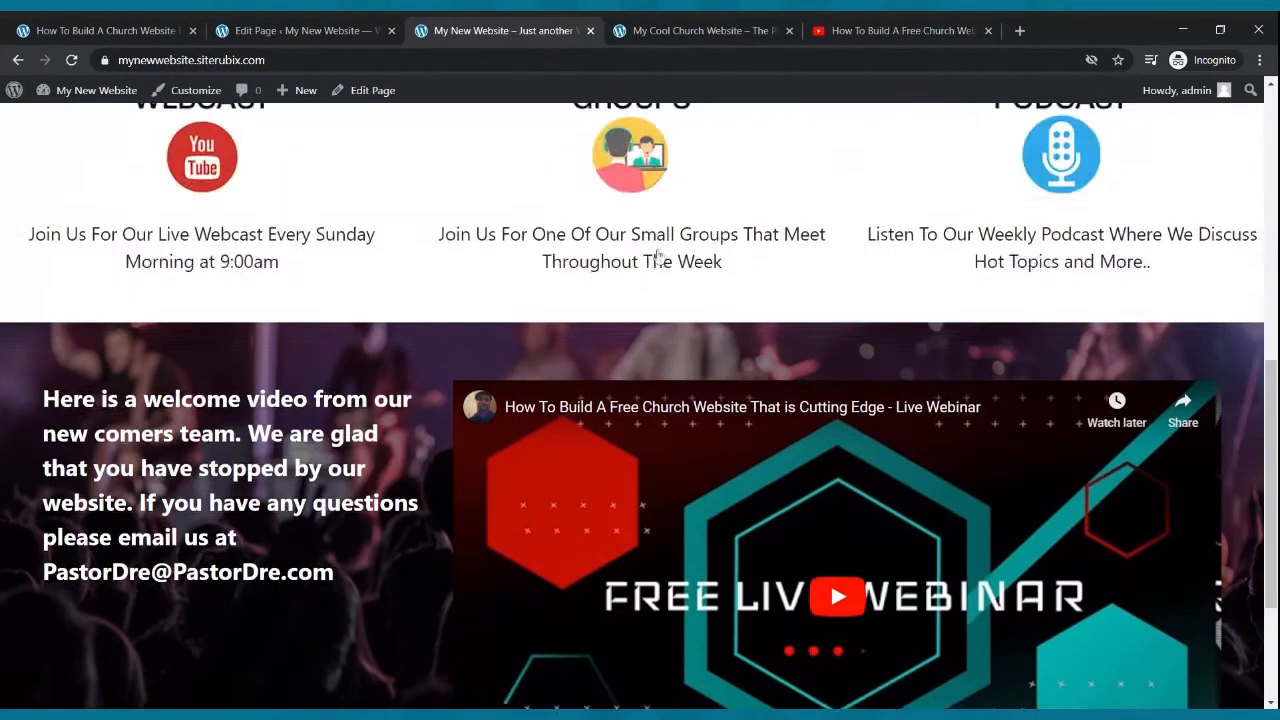
scroll(670, 252, "down", 2)
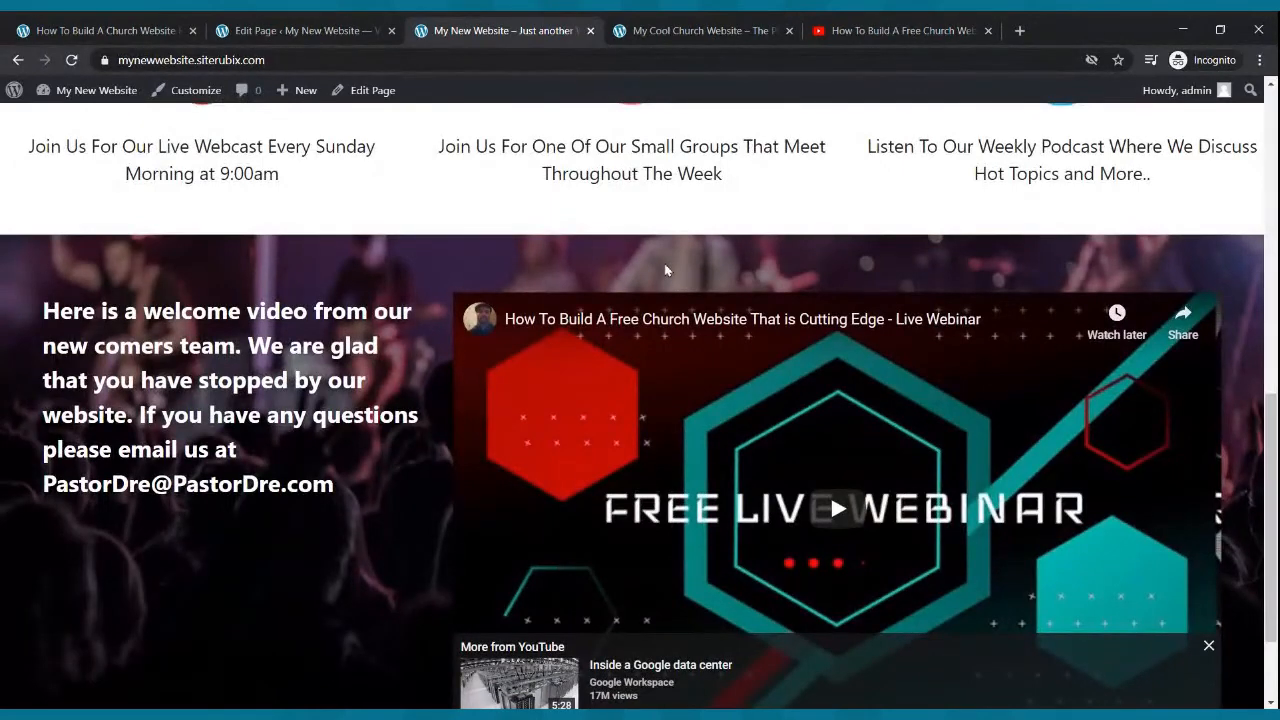
- Remove the empty title paragraph from the top of the cover block
left_click(334, 26)
scroll(521, 224, "up", 1)
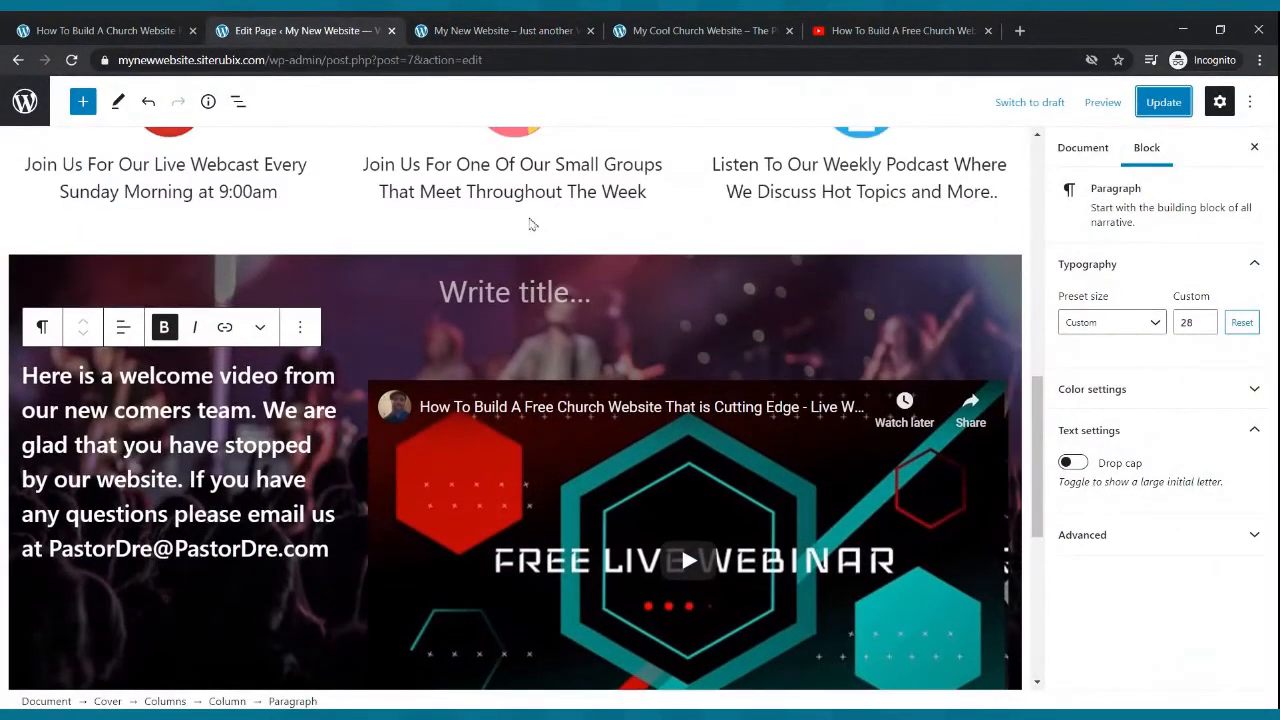
left_click(493, 304)
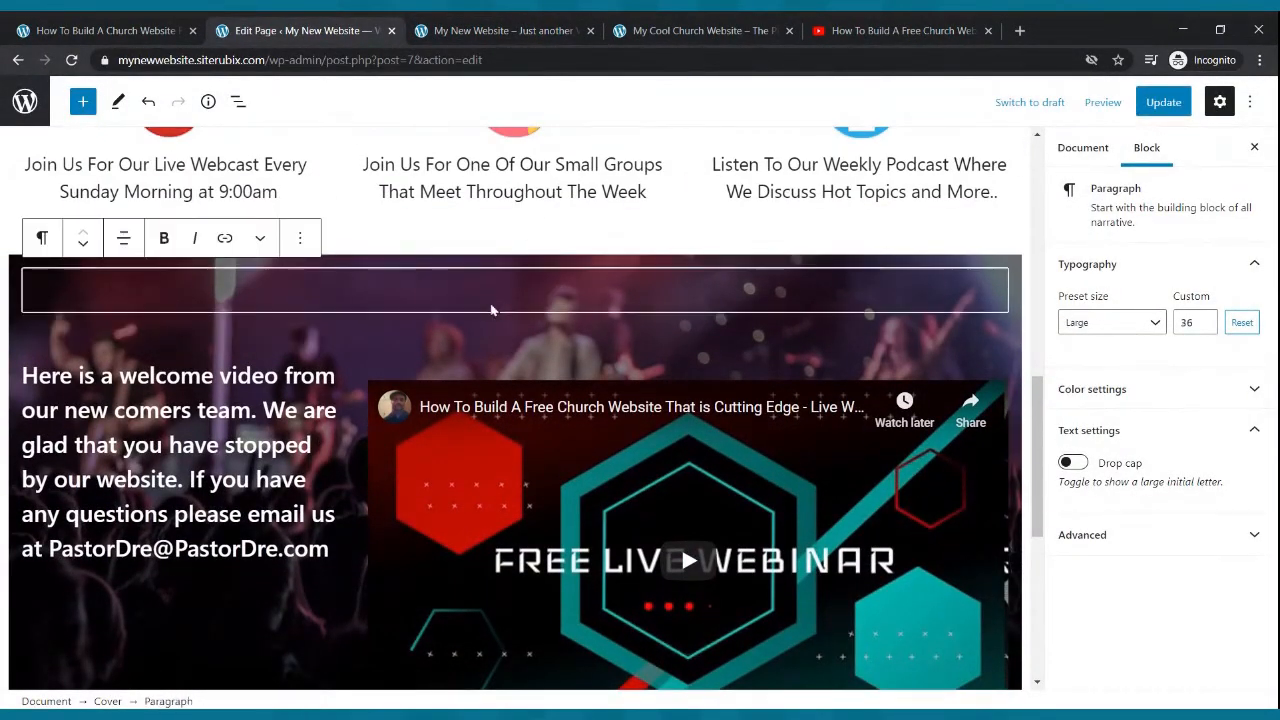
left_click(300, 237)
left_click(345, 606)
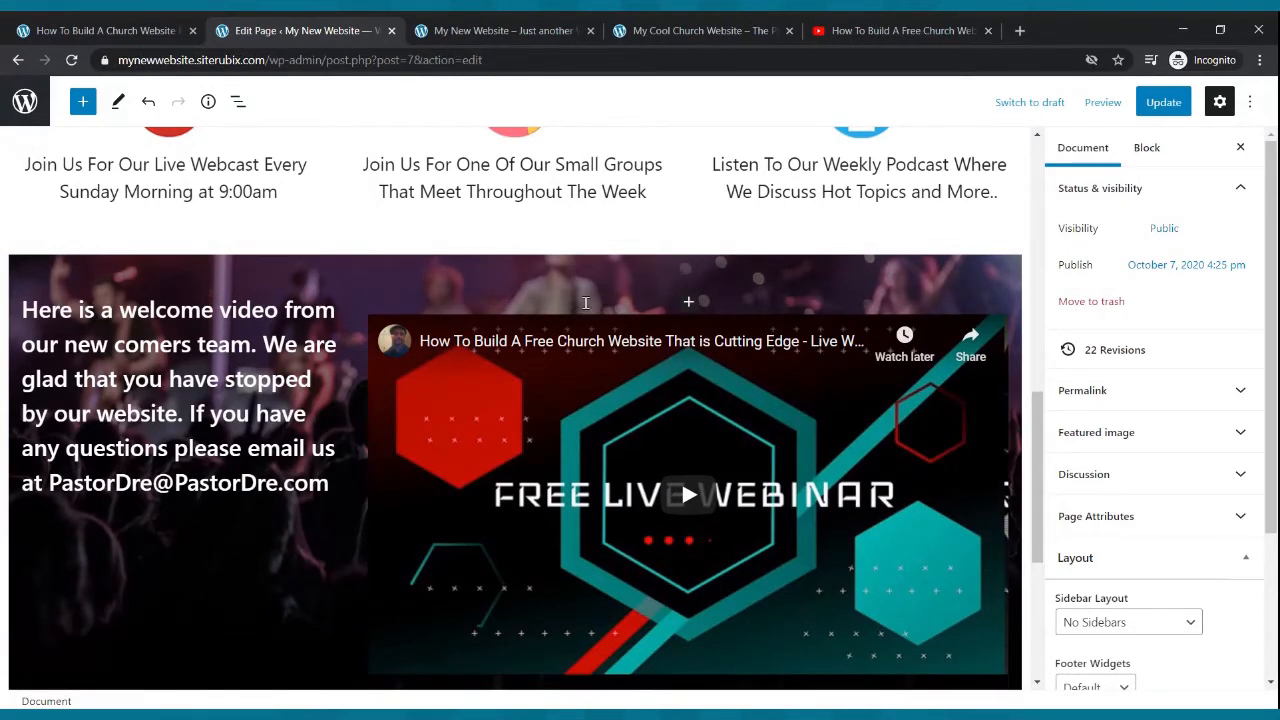
- Remove the YouTube video block and the welcome paragraph from the cover's columns
left_click(771, 305)
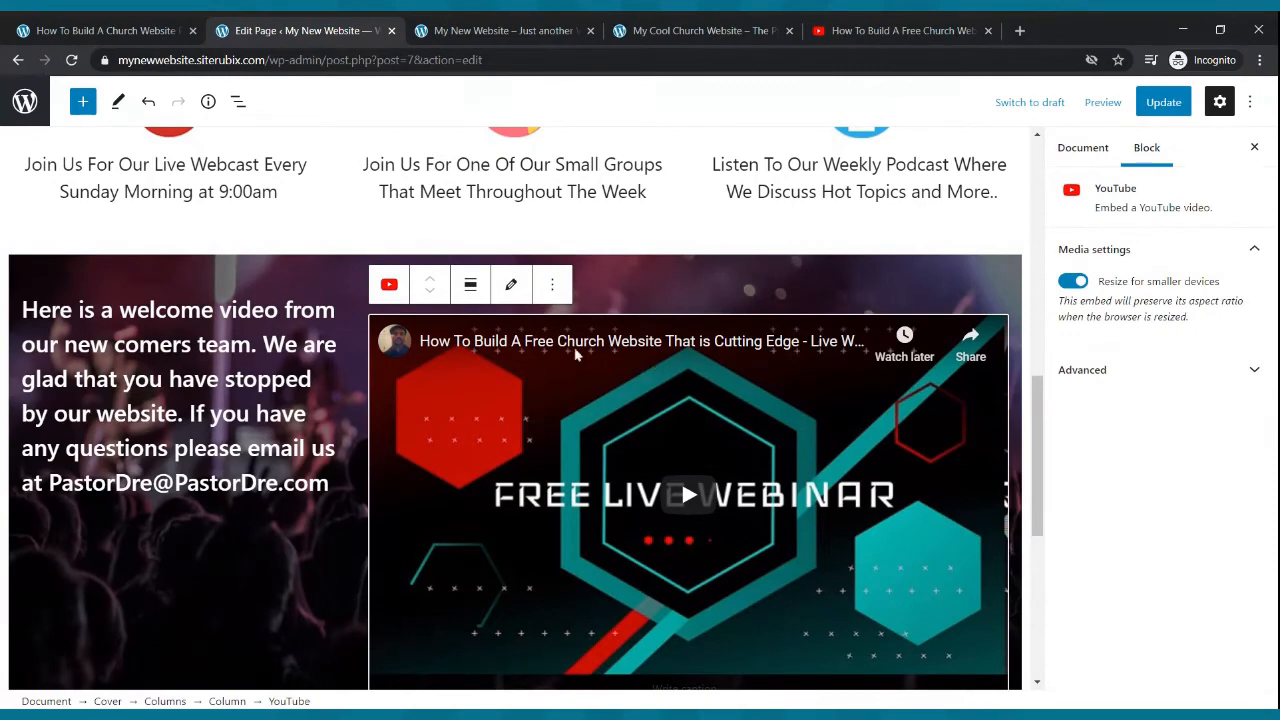
left_click(552, 285)
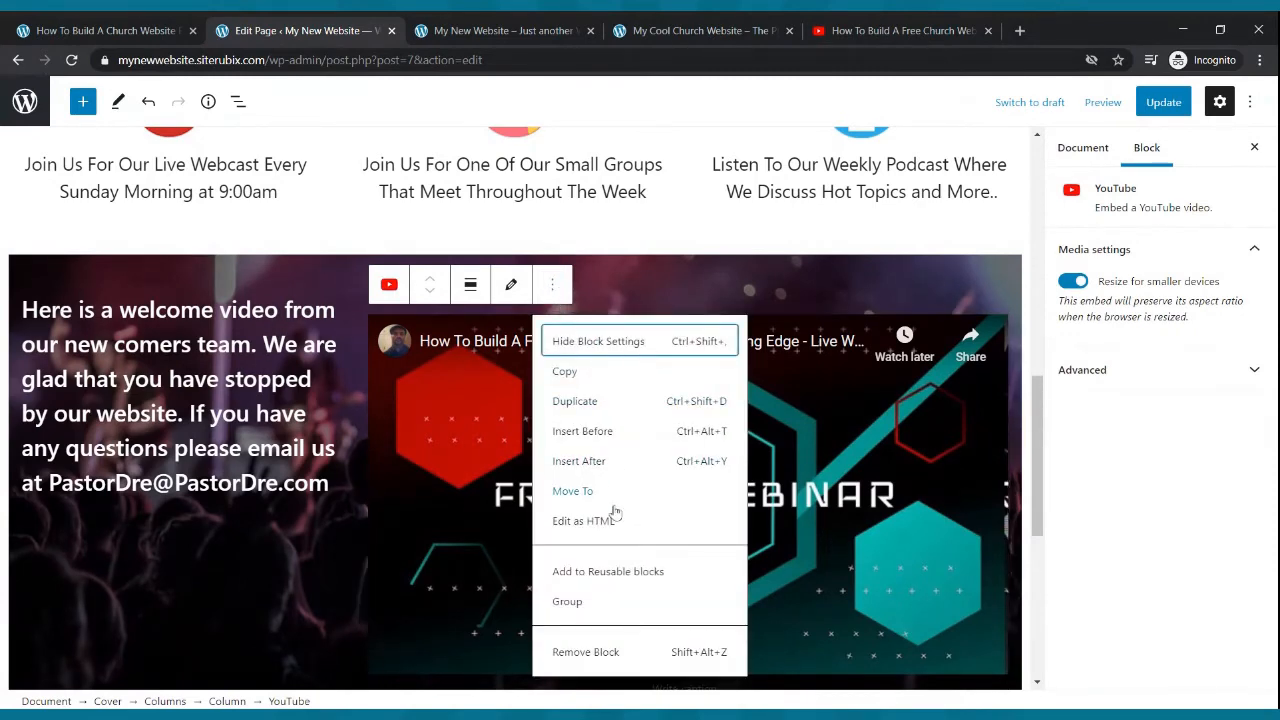
left_click(605, 651)
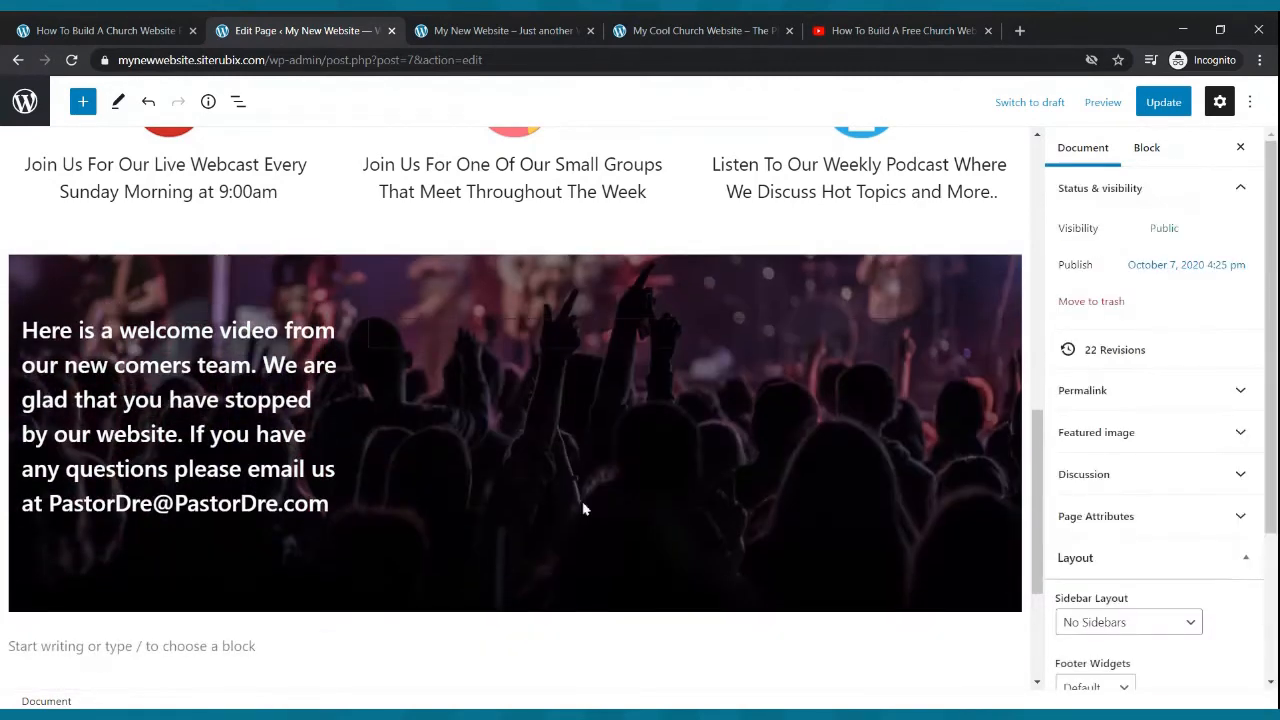
left_click(341, 349)
left_click(299, 283)
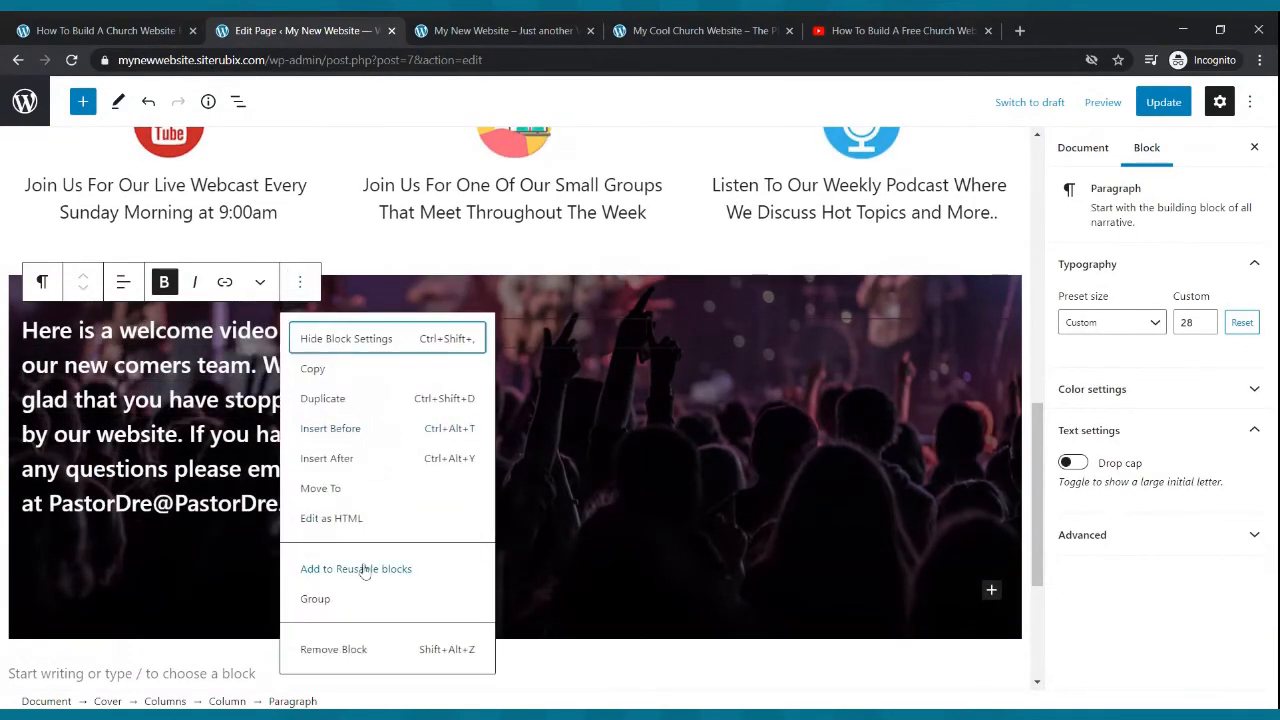
left_click(354, 650)
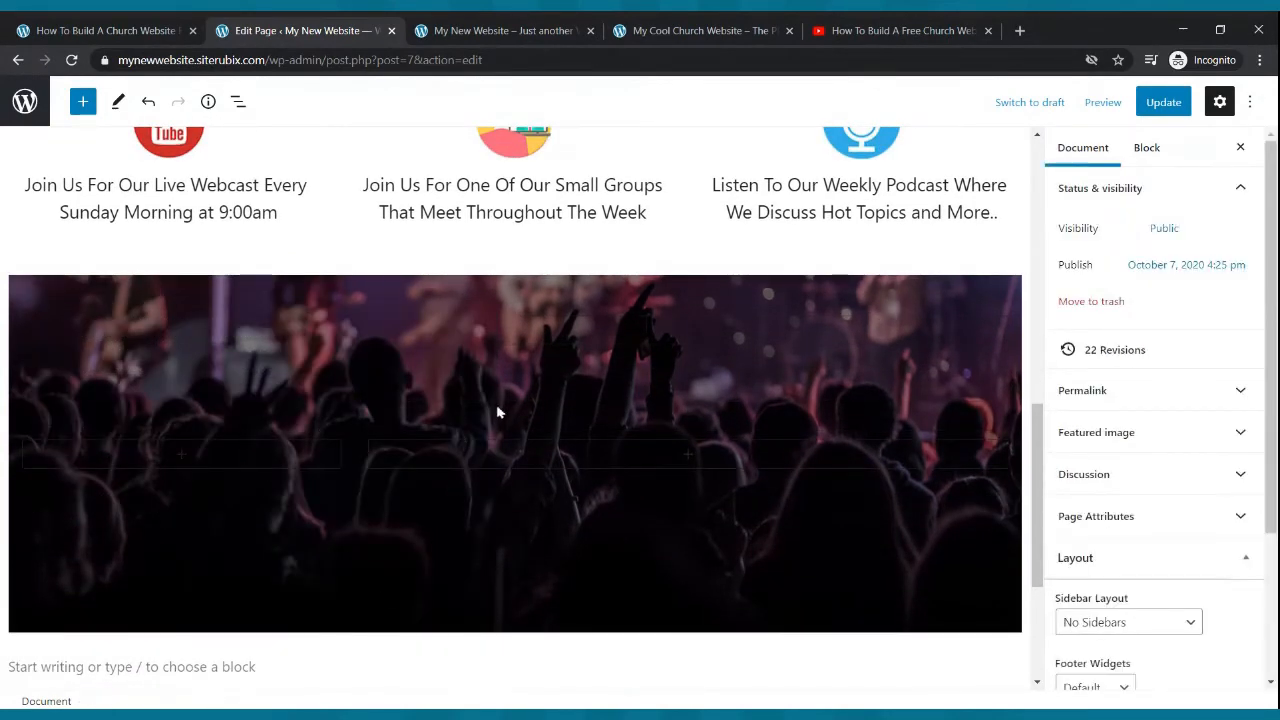
- Remove the now-empty Columns block from inside the cover
left_click(518, 428)
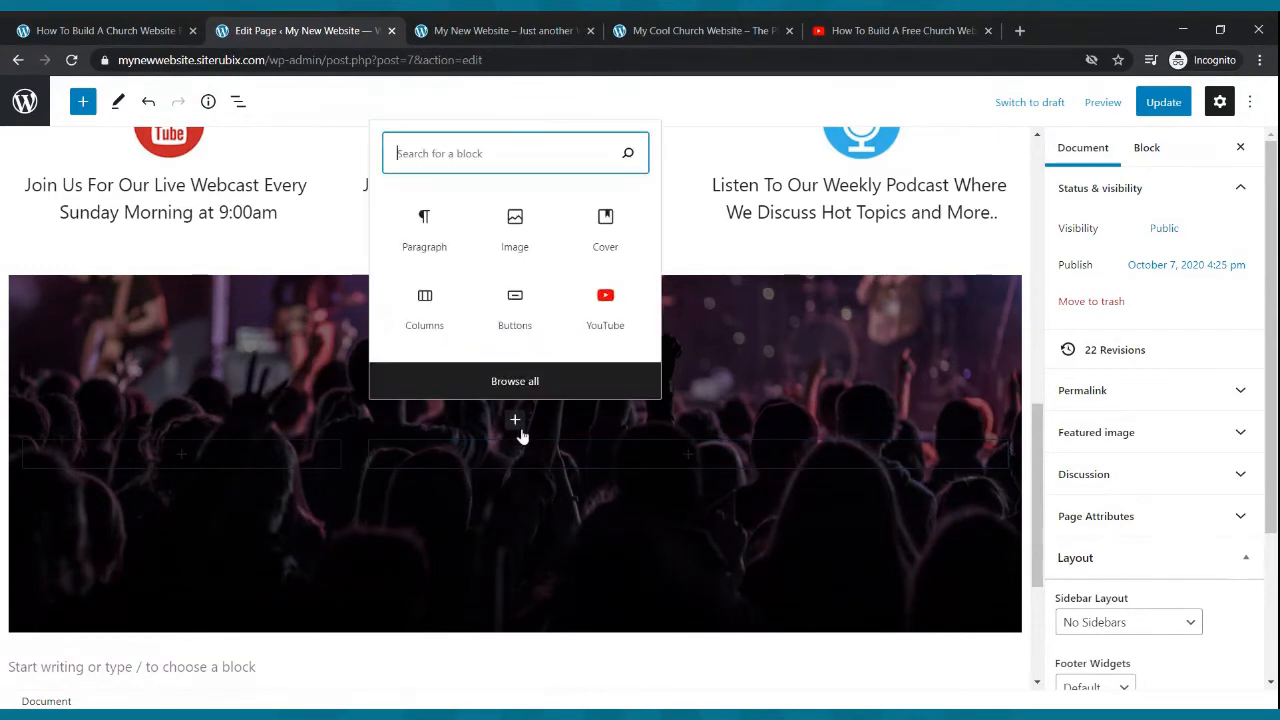
left_click(526, 464)
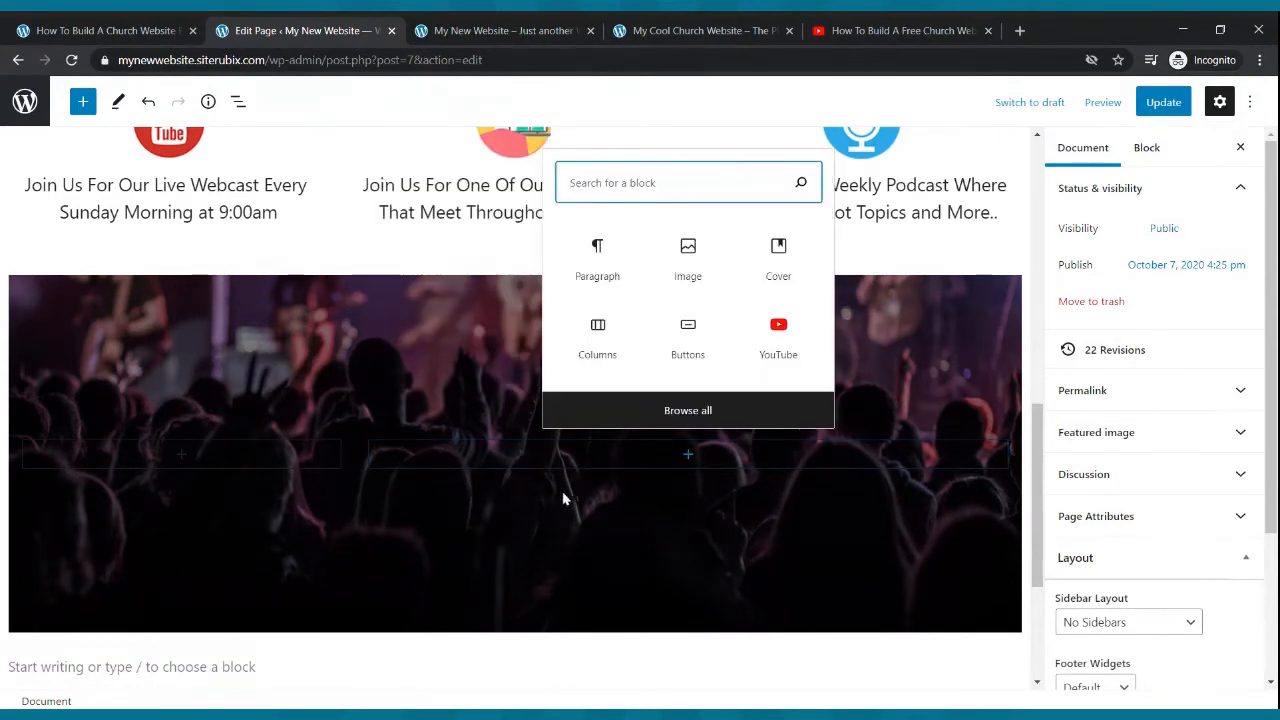
left_click(537, 477)
left_click(455, 443)
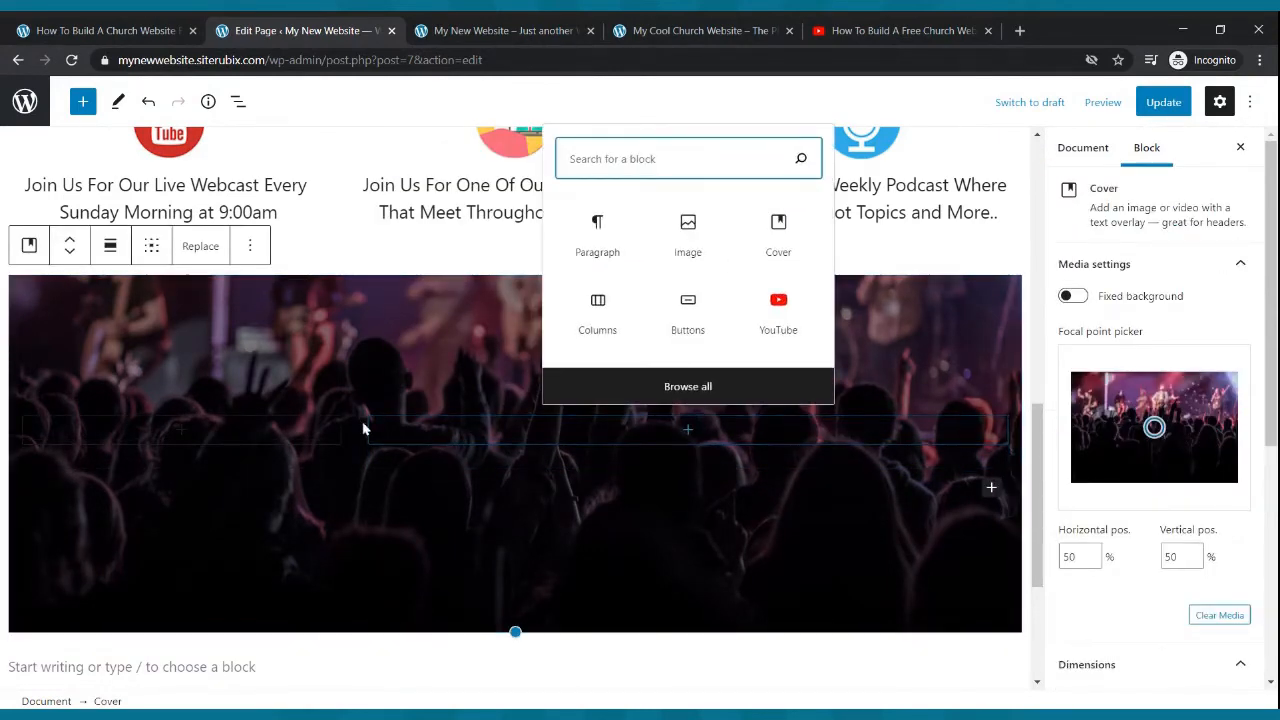
left_click(360, 416)
left_click(210, 378)
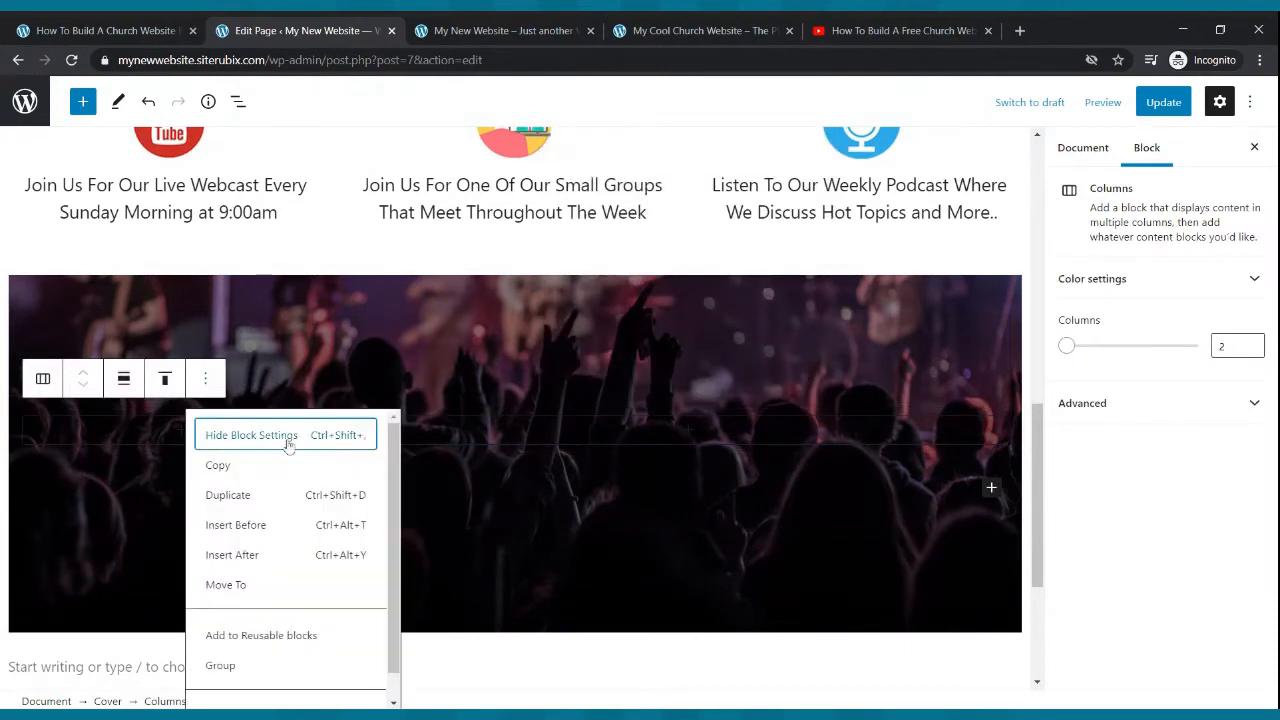
scroll(323, 580, "down", 1)
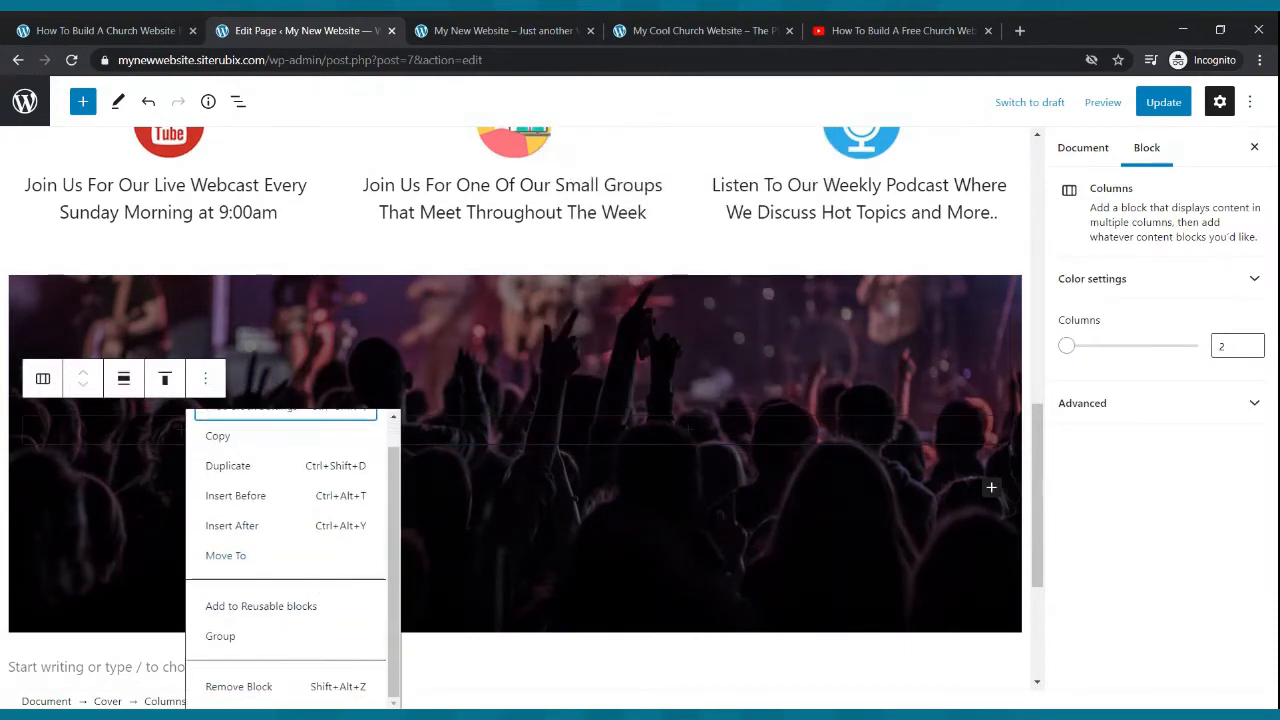
left_click(286, 688)
- Finish deleting the leftover empty Columns block inside the cover
left_click(520, 449)
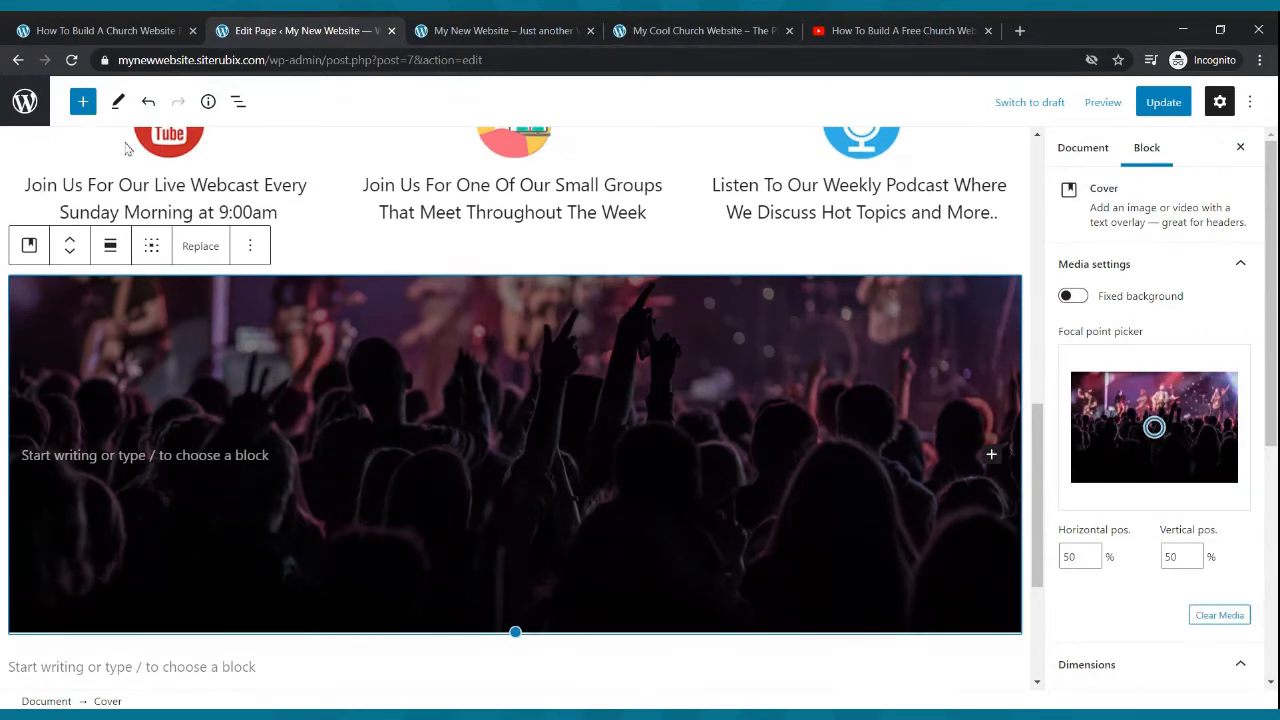
left_click(83, 101)
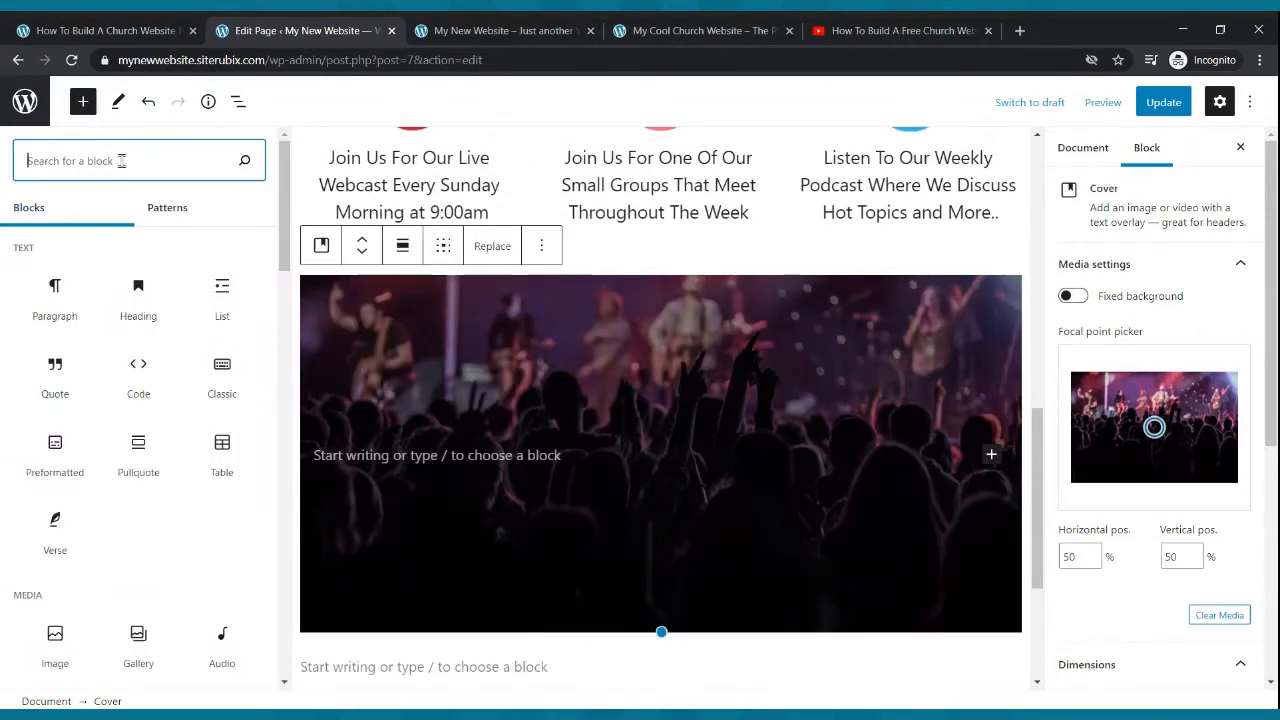
type("com")
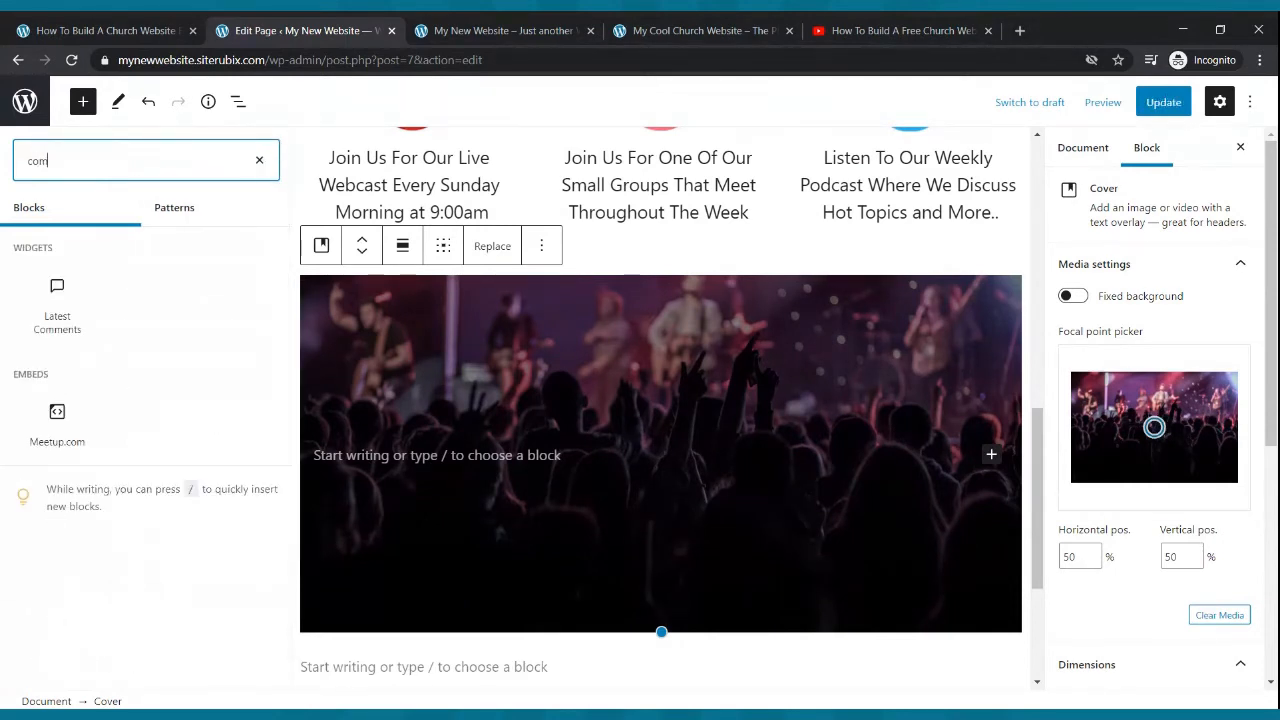
key("BackSpace")
type("lmns")
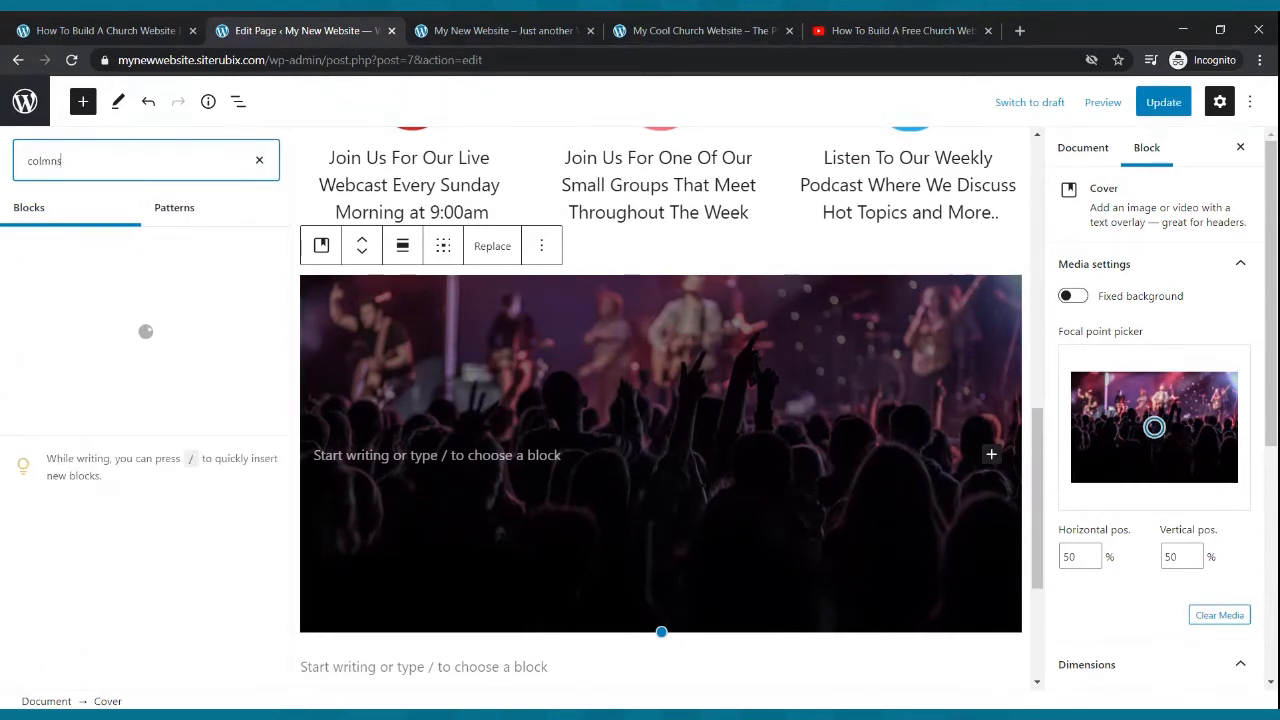
key("BackSpace")
key("BackSpace")
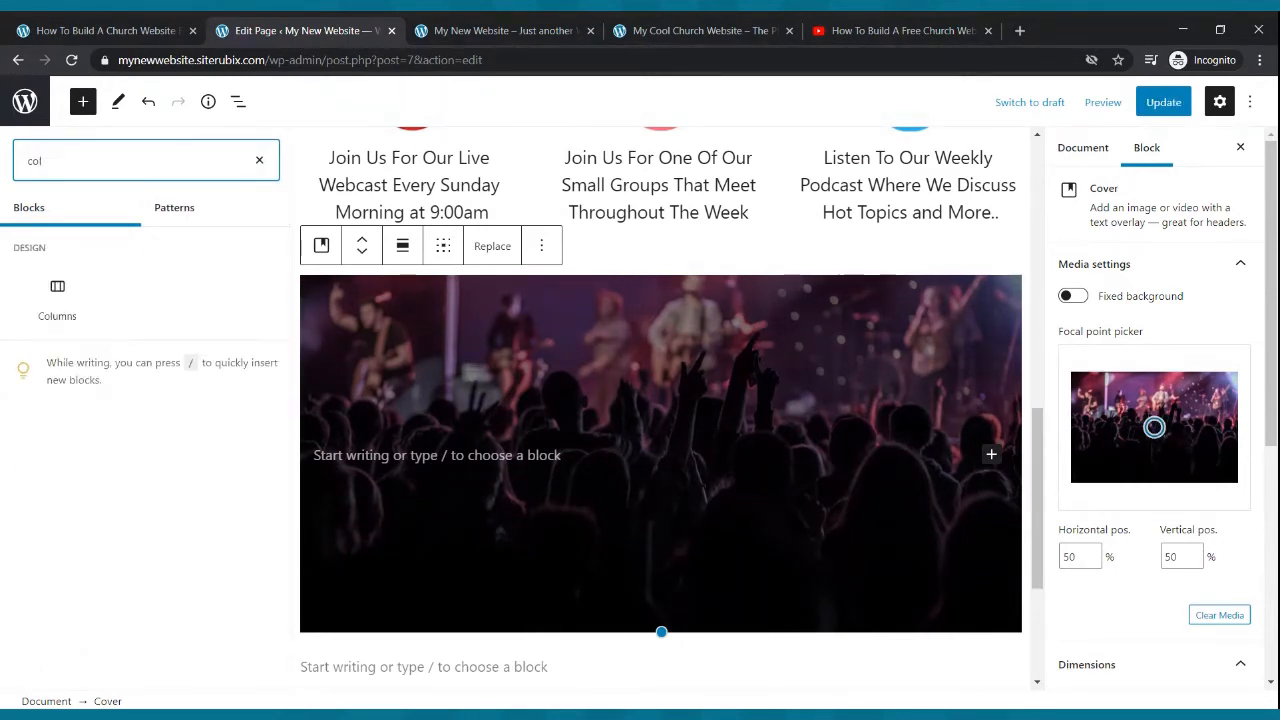
left_click(70, 328)
scroll(437, 451, "up", 4)
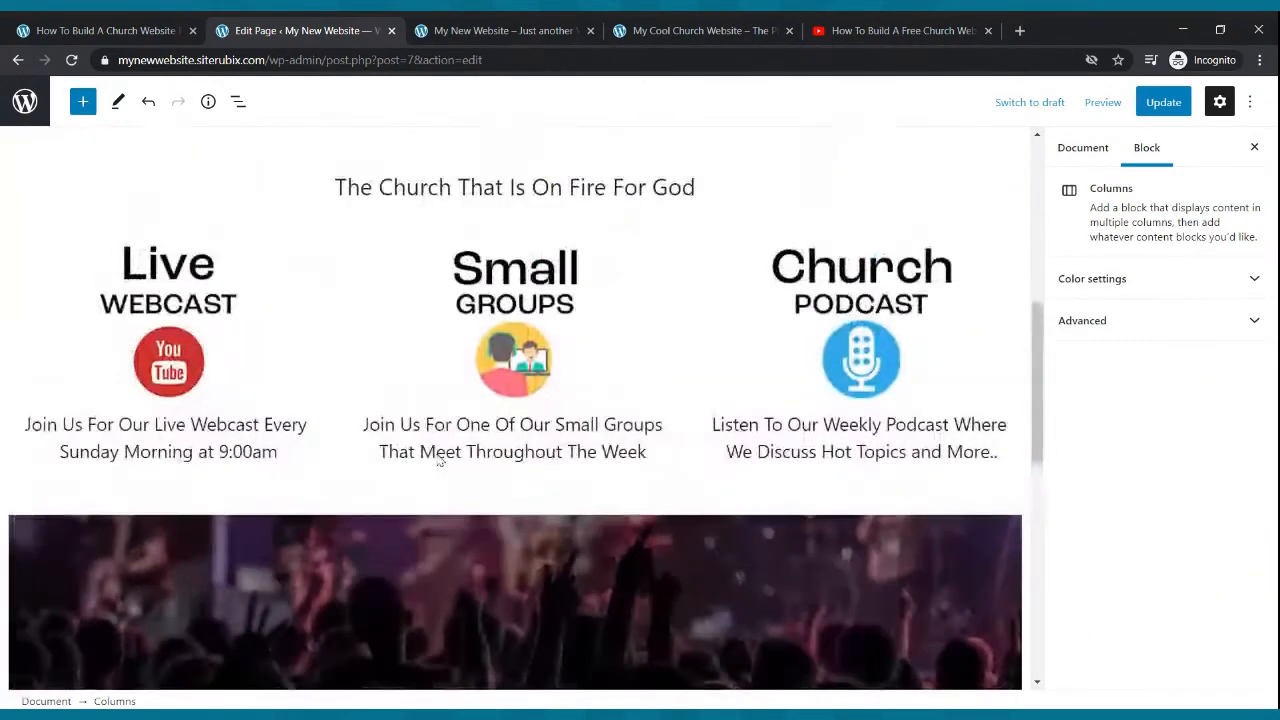
scroll(437, 457, "down", 3)
left_click(151, 589)
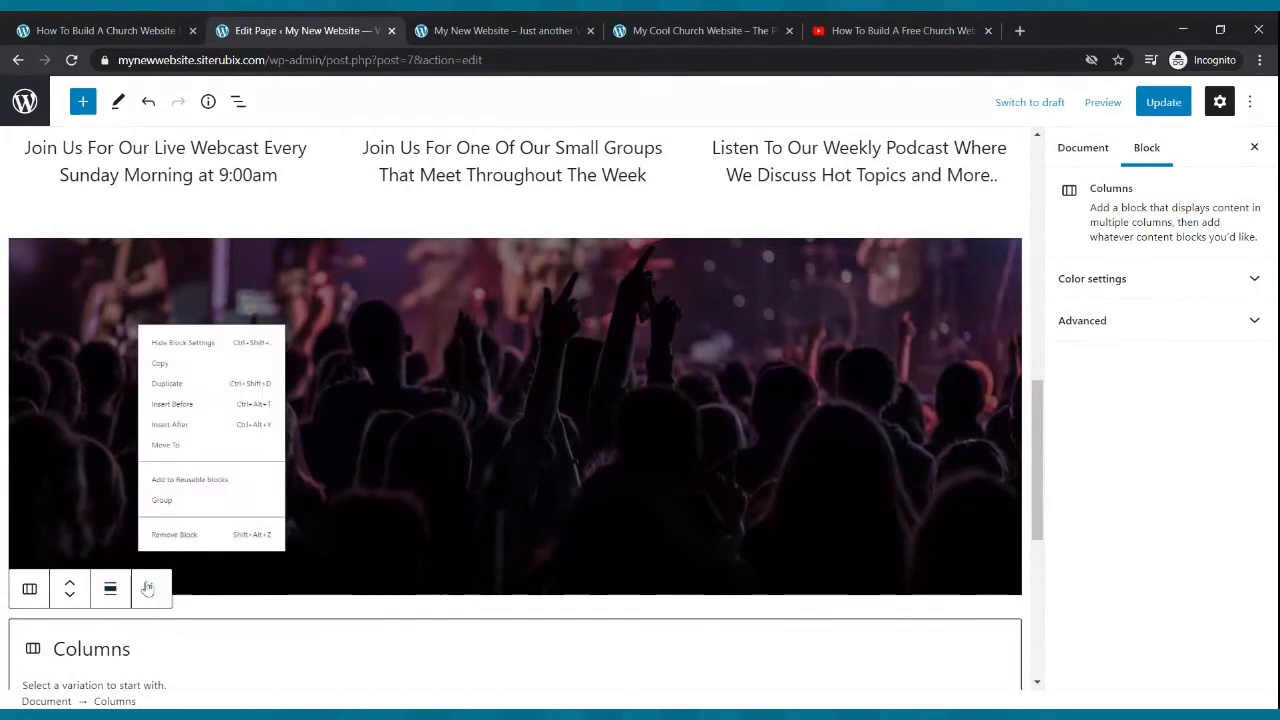
left_click(177, 537)
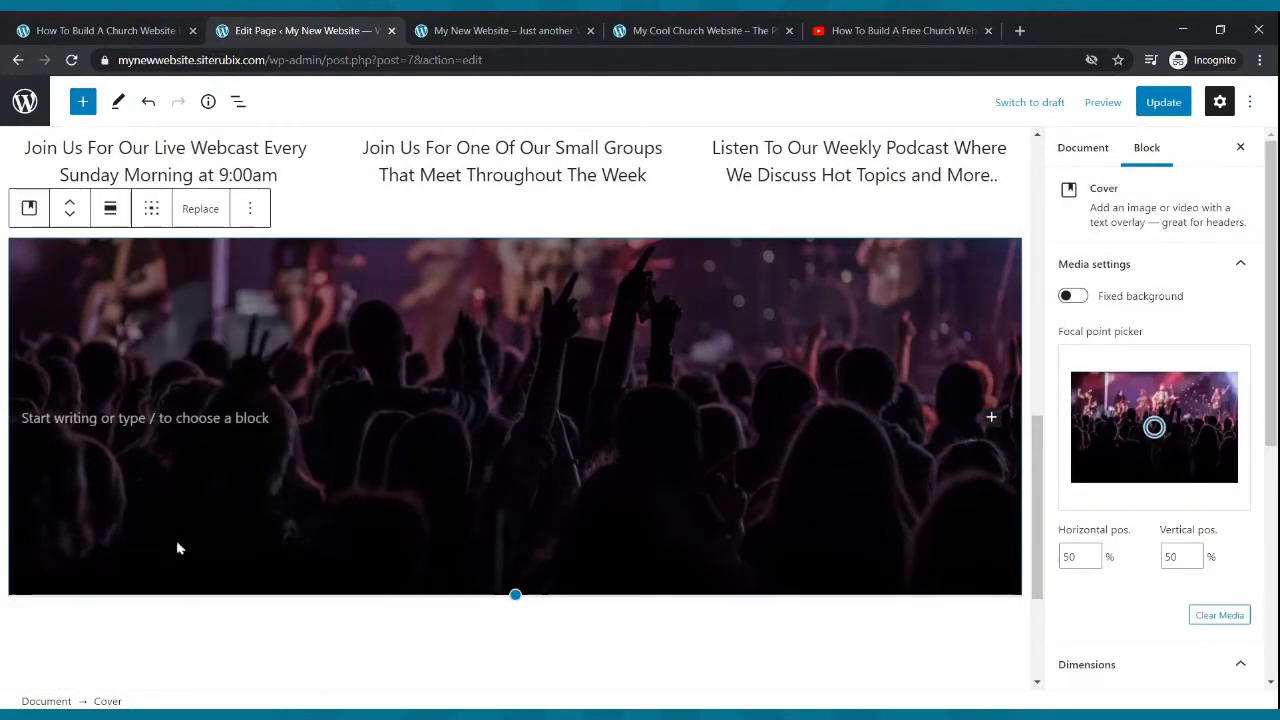
- Insert a three-column 33 / 33 / 33 Columns block inside the cover image
left_click(539, 414)
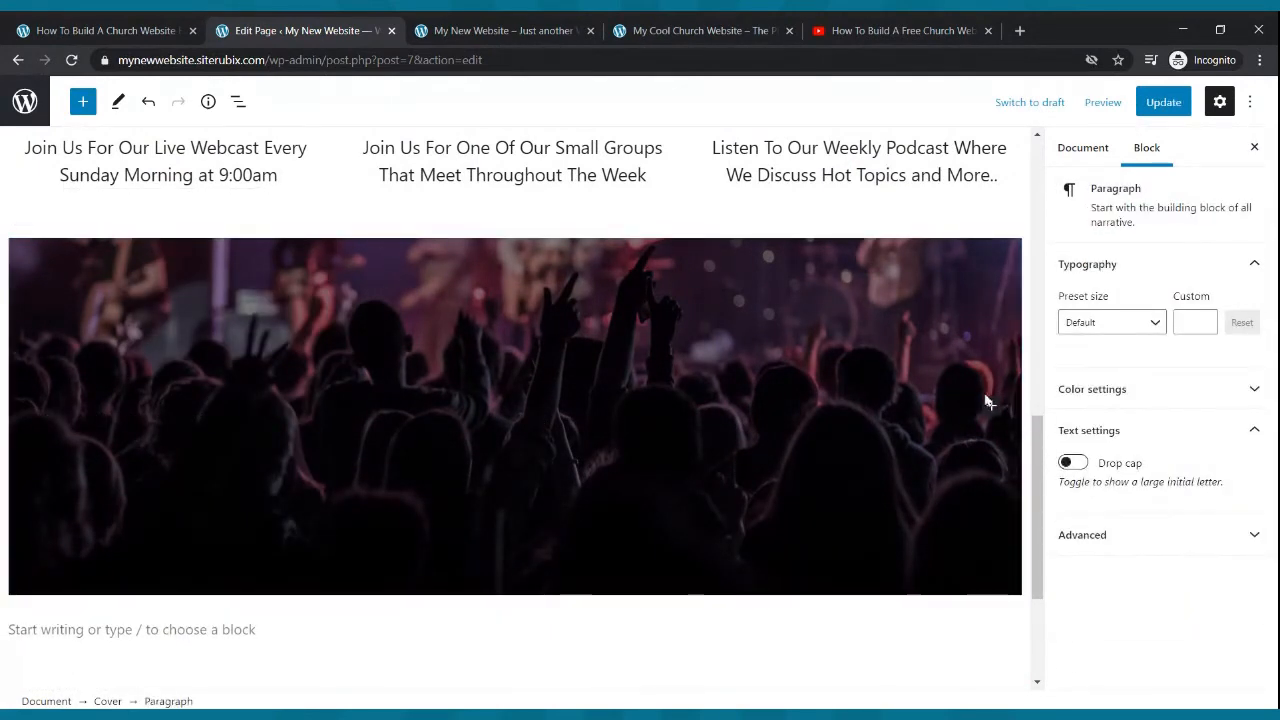
left_click(991, 405)
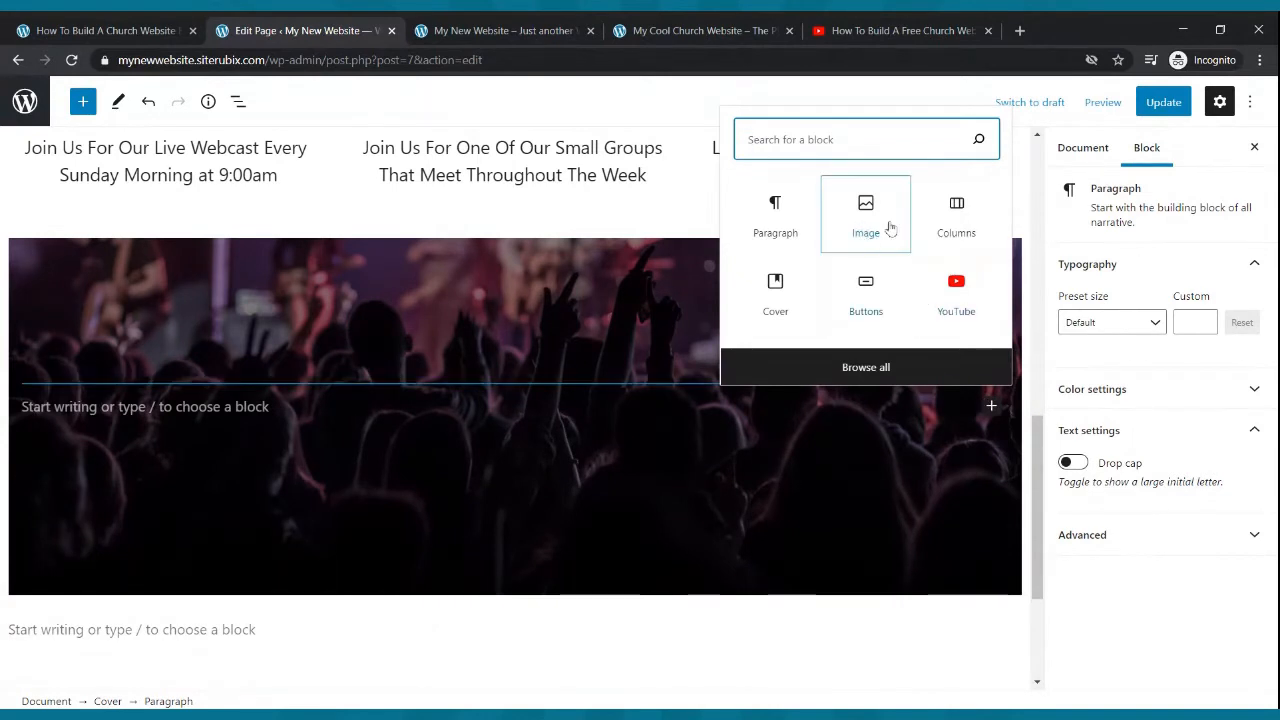
left_click(941, 228)
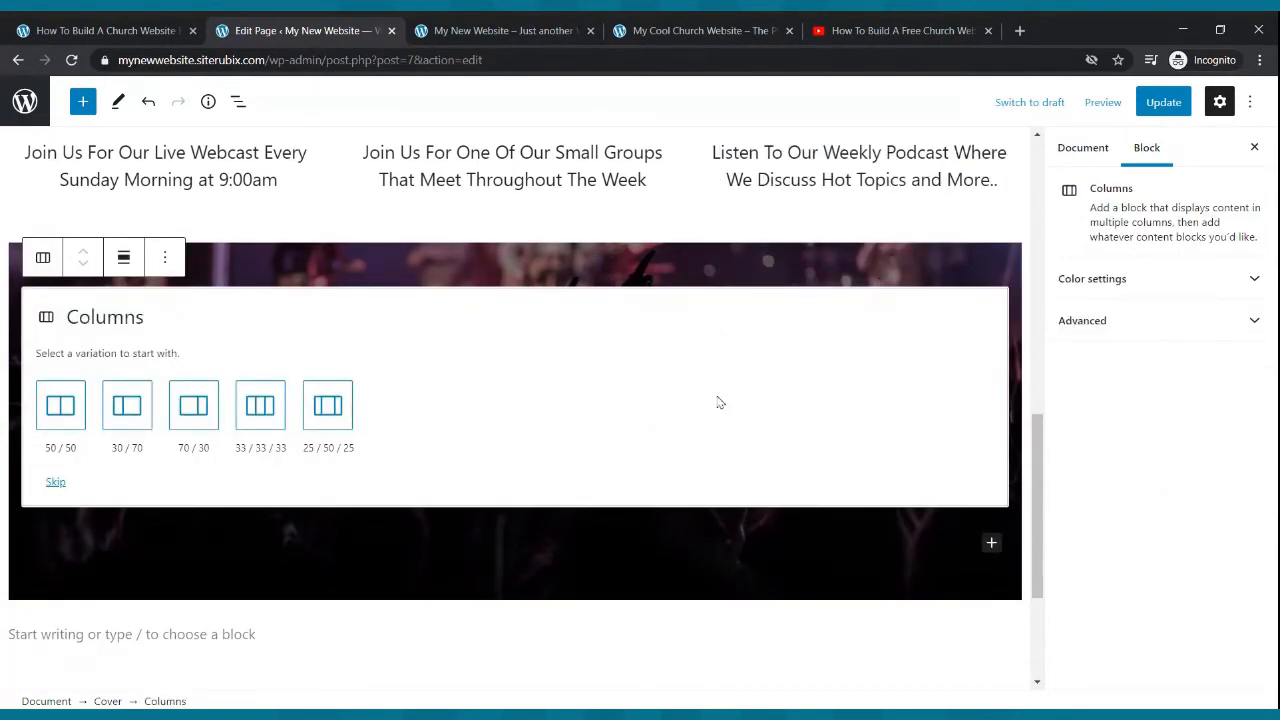
left_click(259, 406)
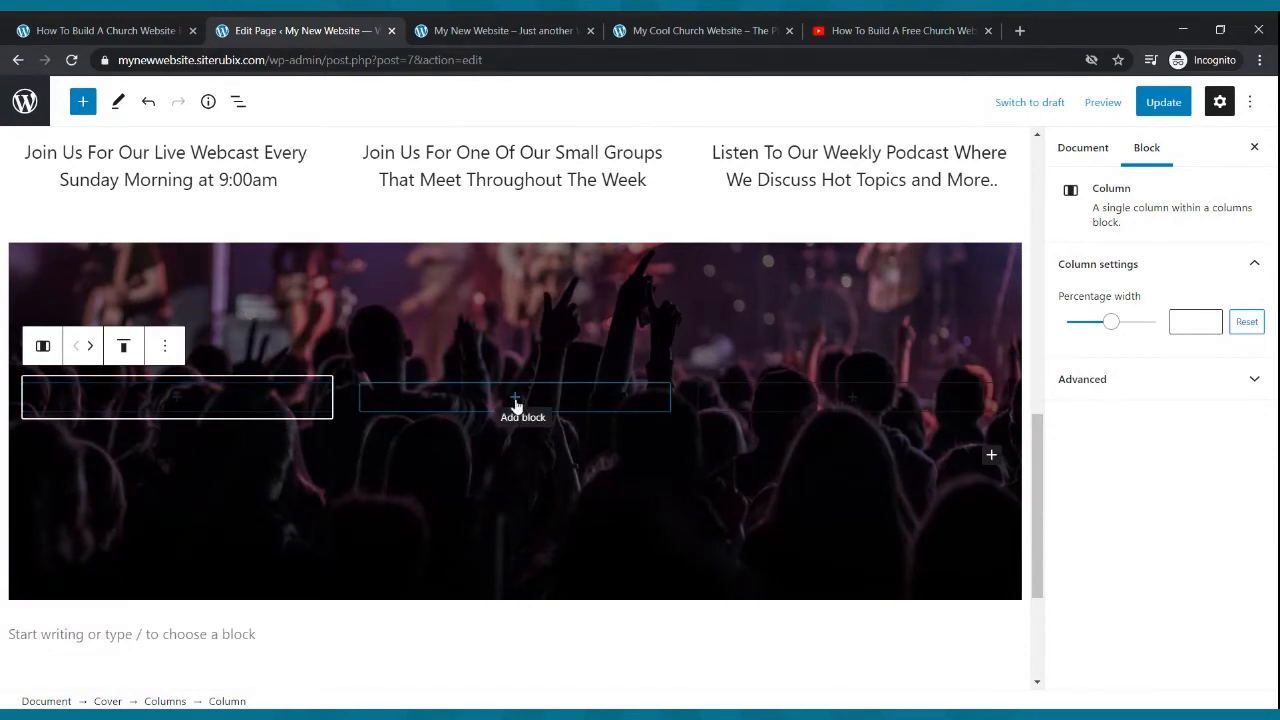
- Add a YouTube embed block to the middle column and clear the wrongly pasted text from its URL field
left_click(515, 402)
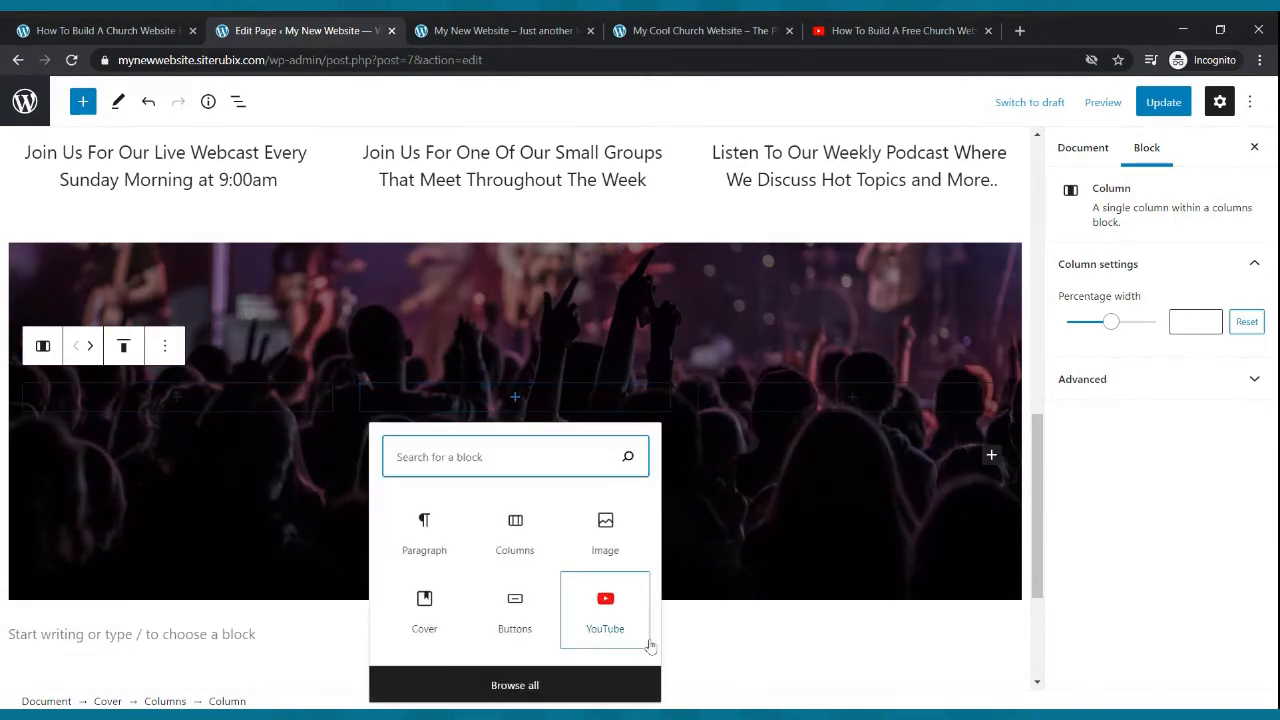
left_click(622, 617)
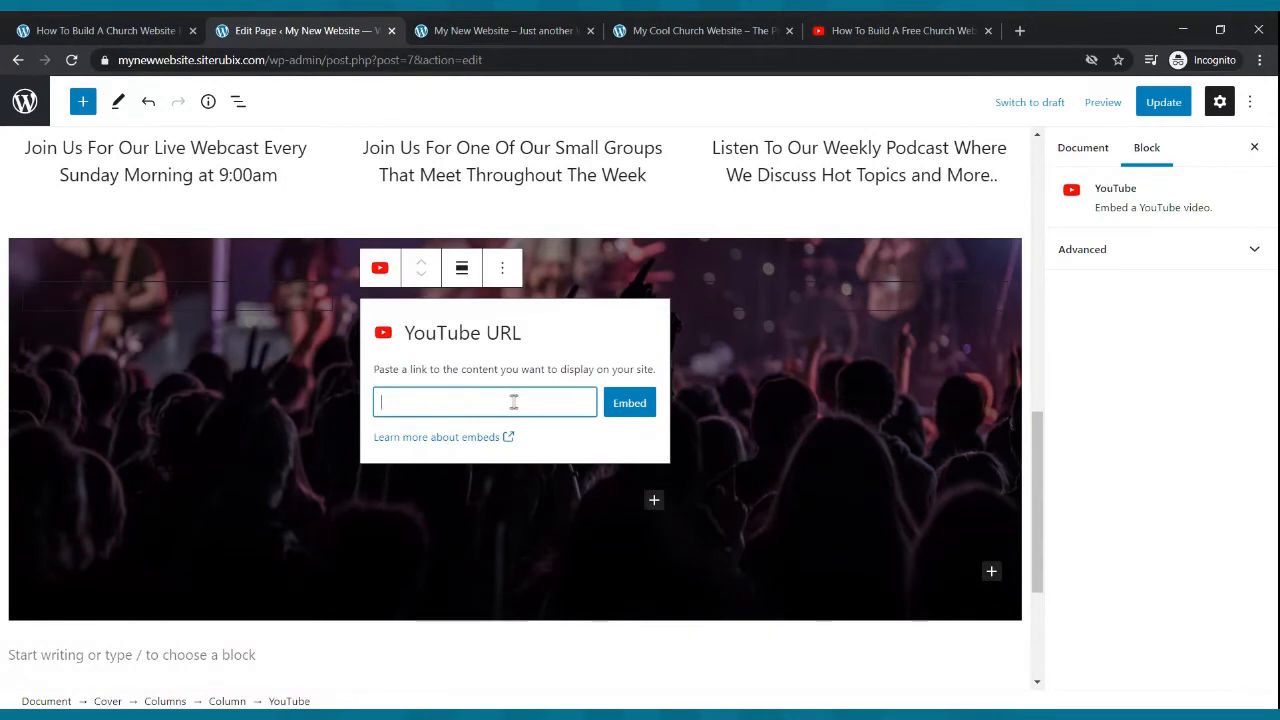
left_click(900, 30)
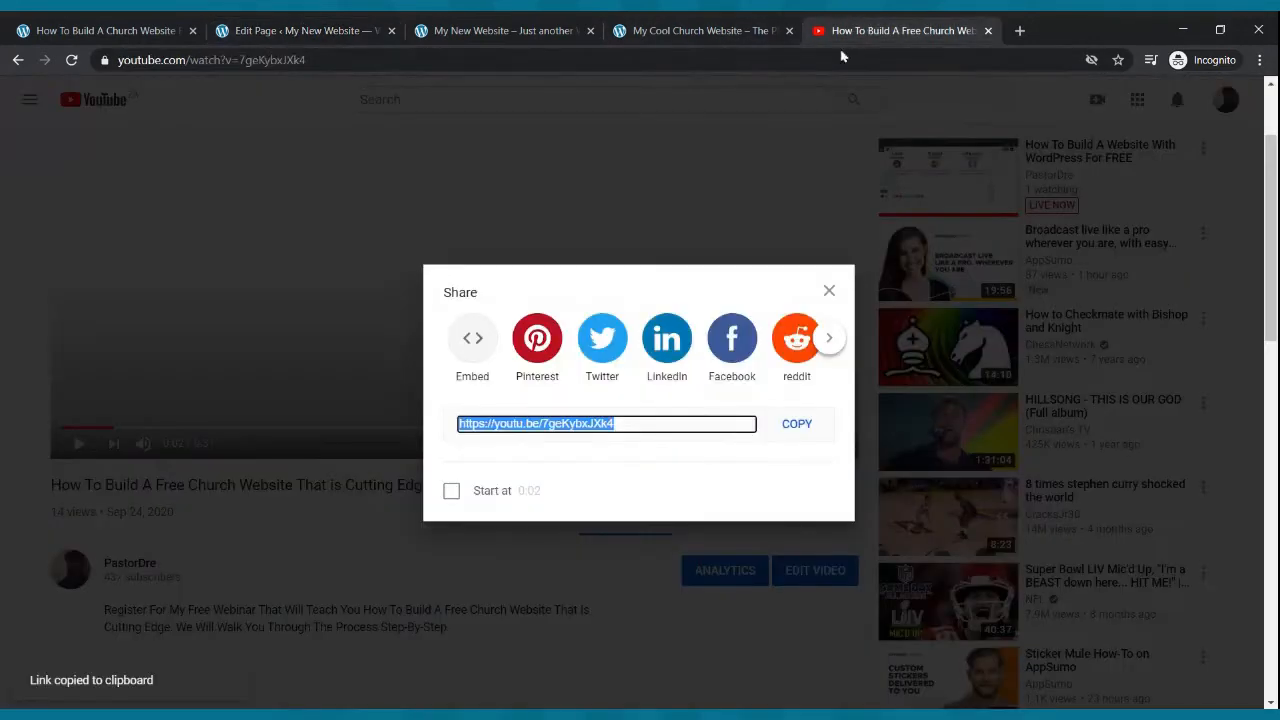
key("Escape")
left_click(325, 30)
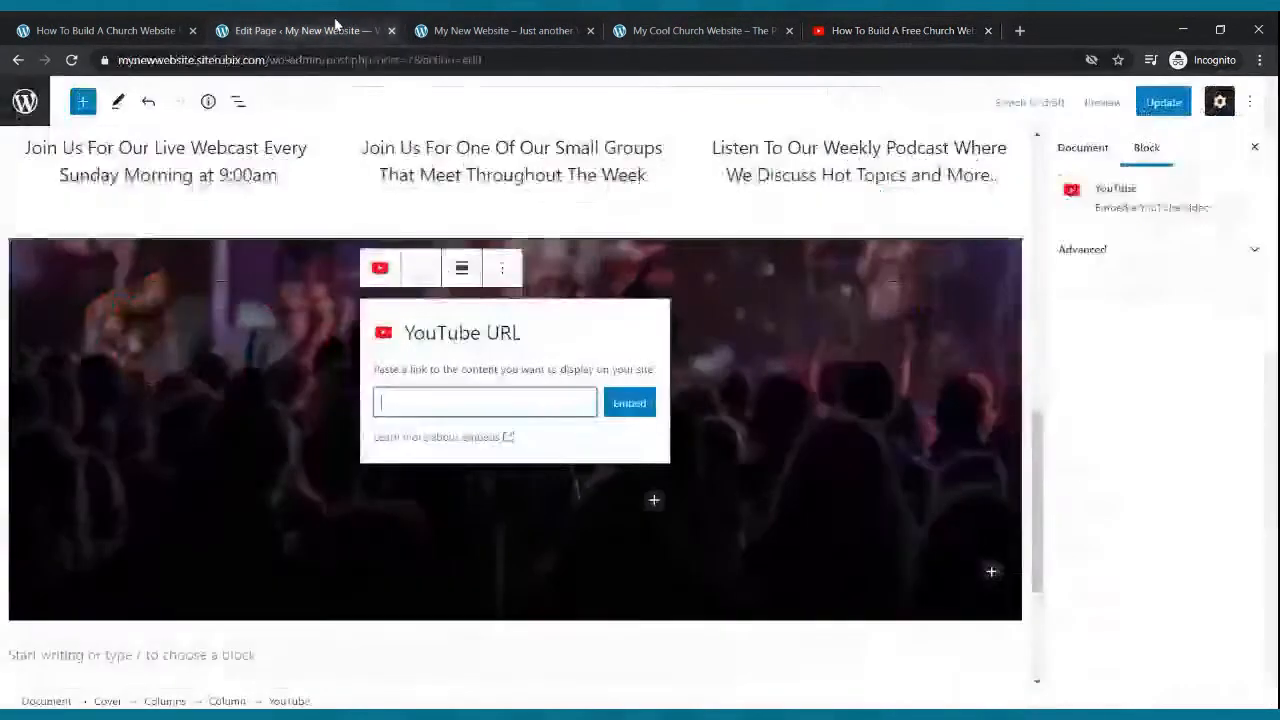
key("ctrl+v")
left_click(616, 400)
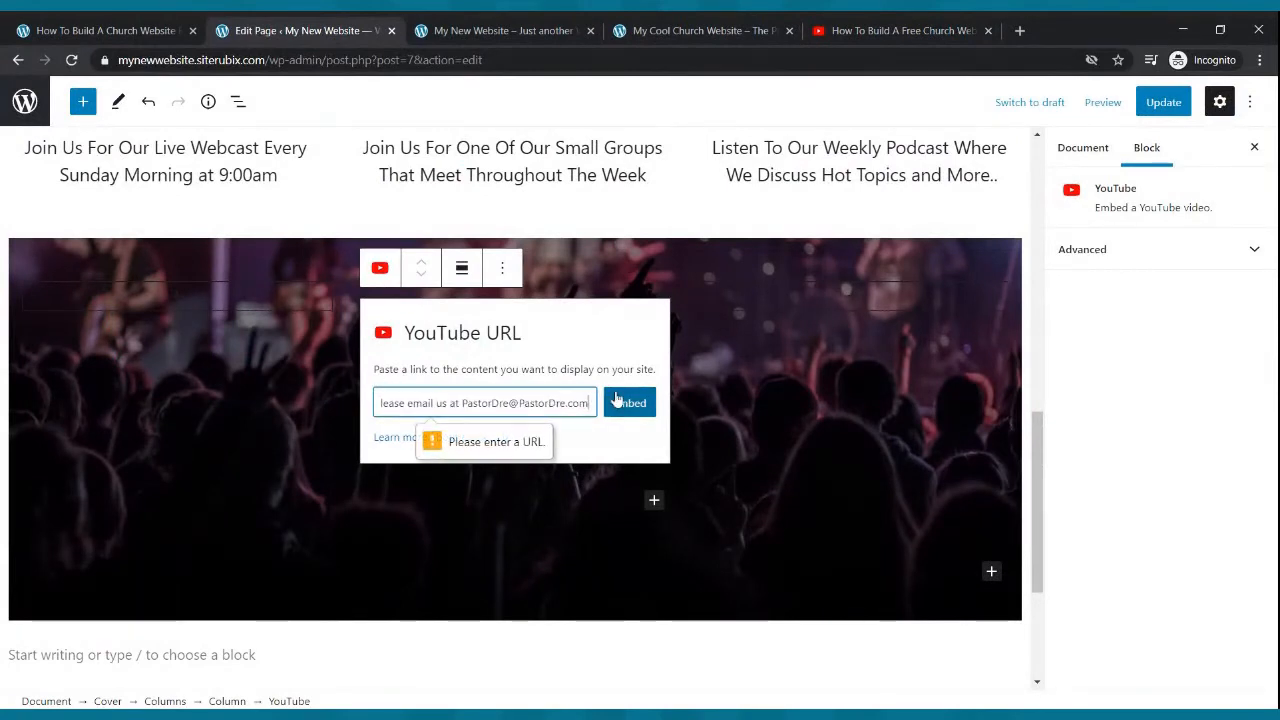
left_click_drag(586, 402, 250, 404)
key("BackSpace")
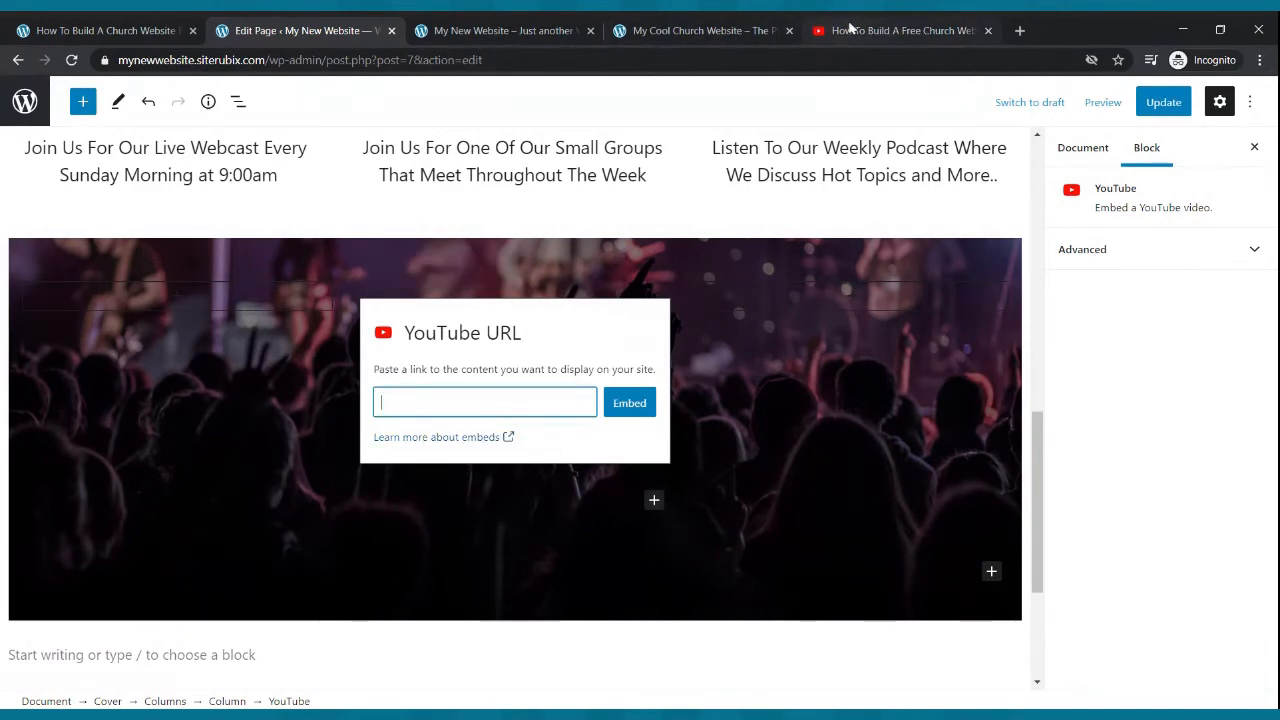
- Copy the webinar video's share link from YouTube and embed it in the YouTube block
left_click(853, 30)
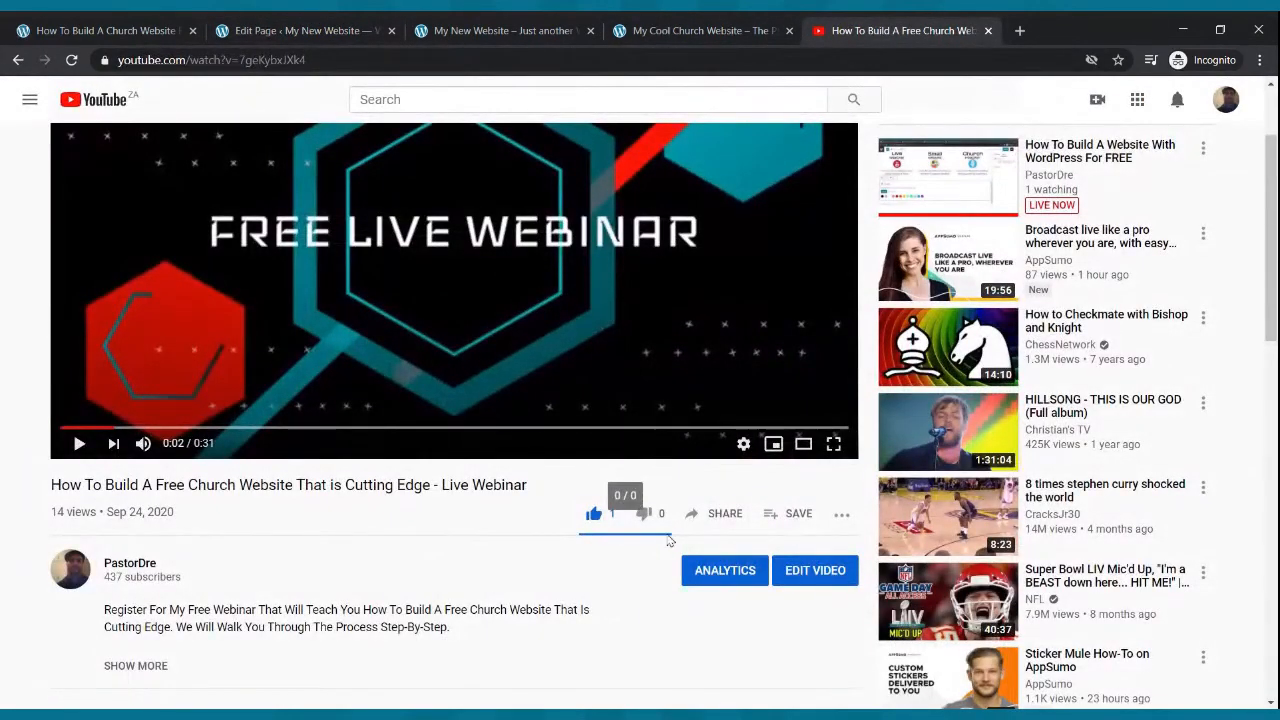
left_click(718, 514)
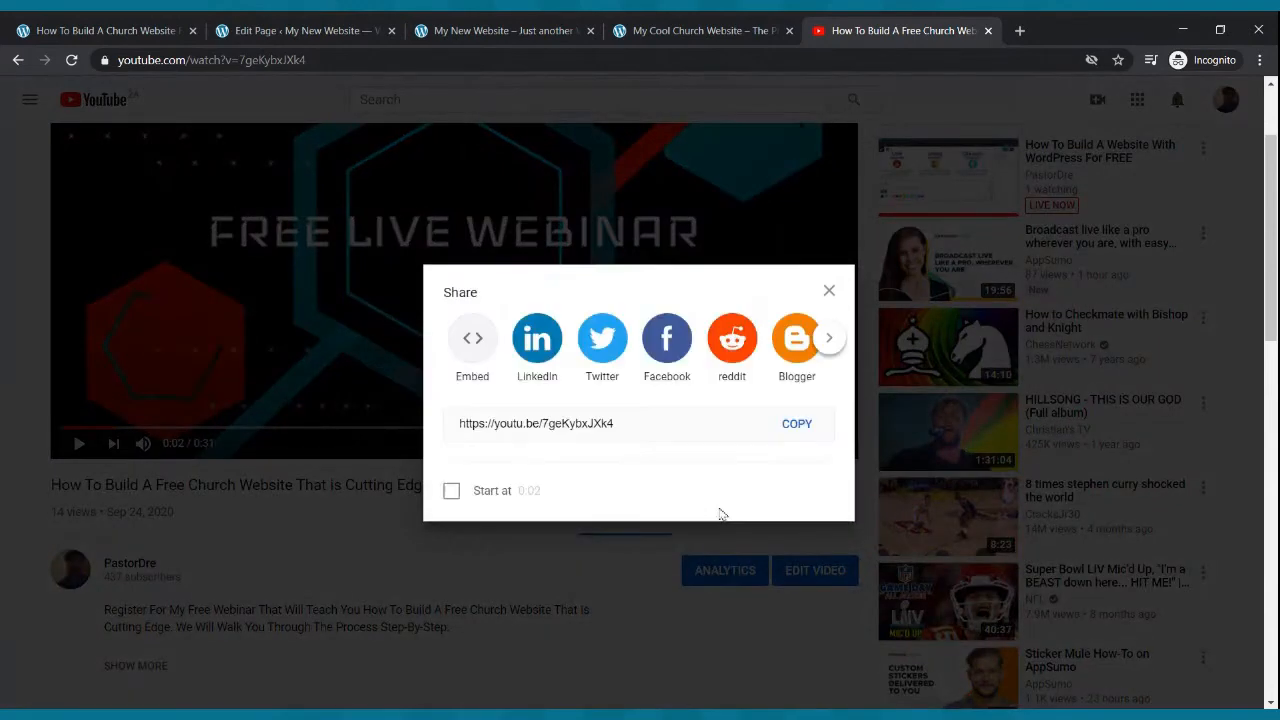
left_click(786, 424)
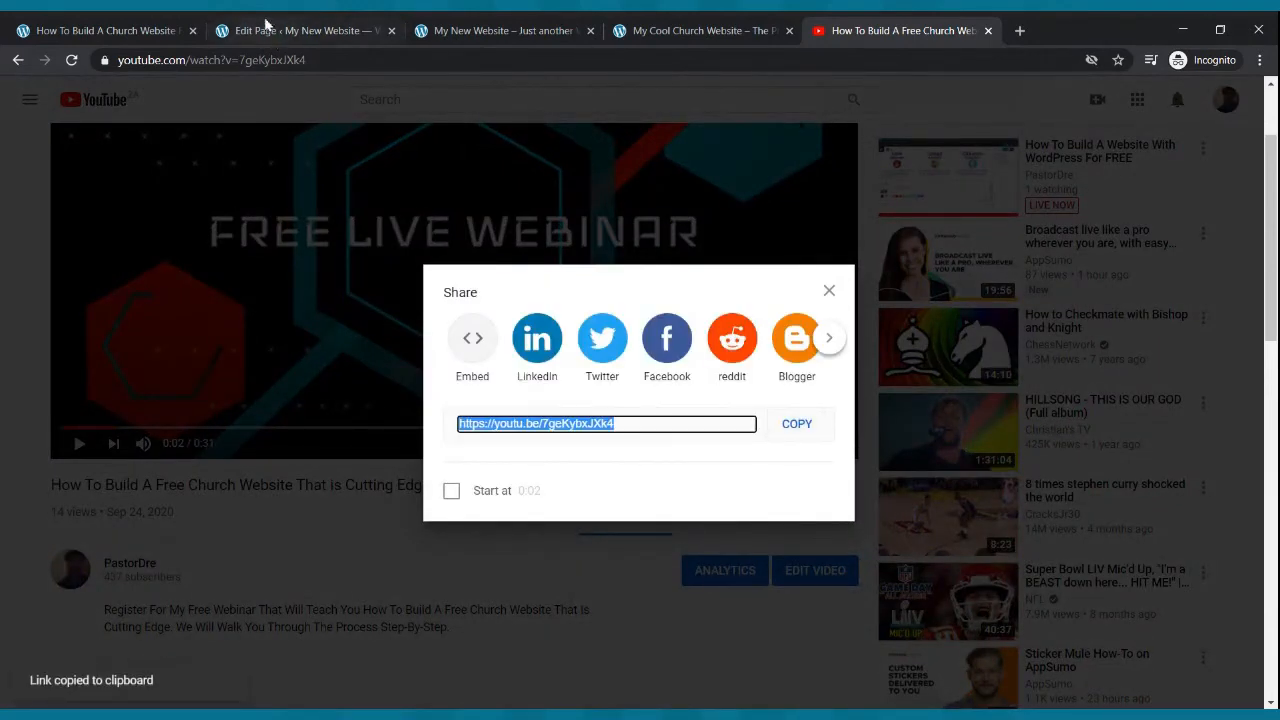
left_click(270, 28)
key("ctrl+v")
left_click(614, 406)
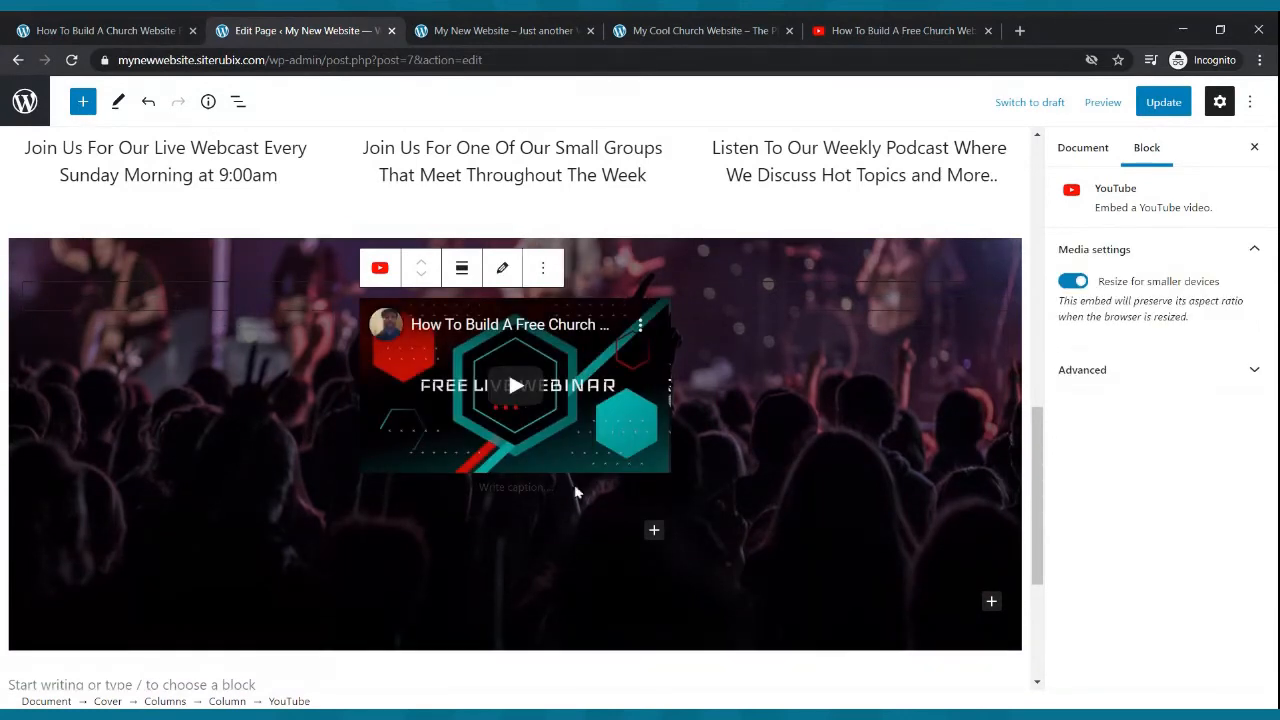
- Narrow the left column to about 14.4% width
left_click(317, 400)
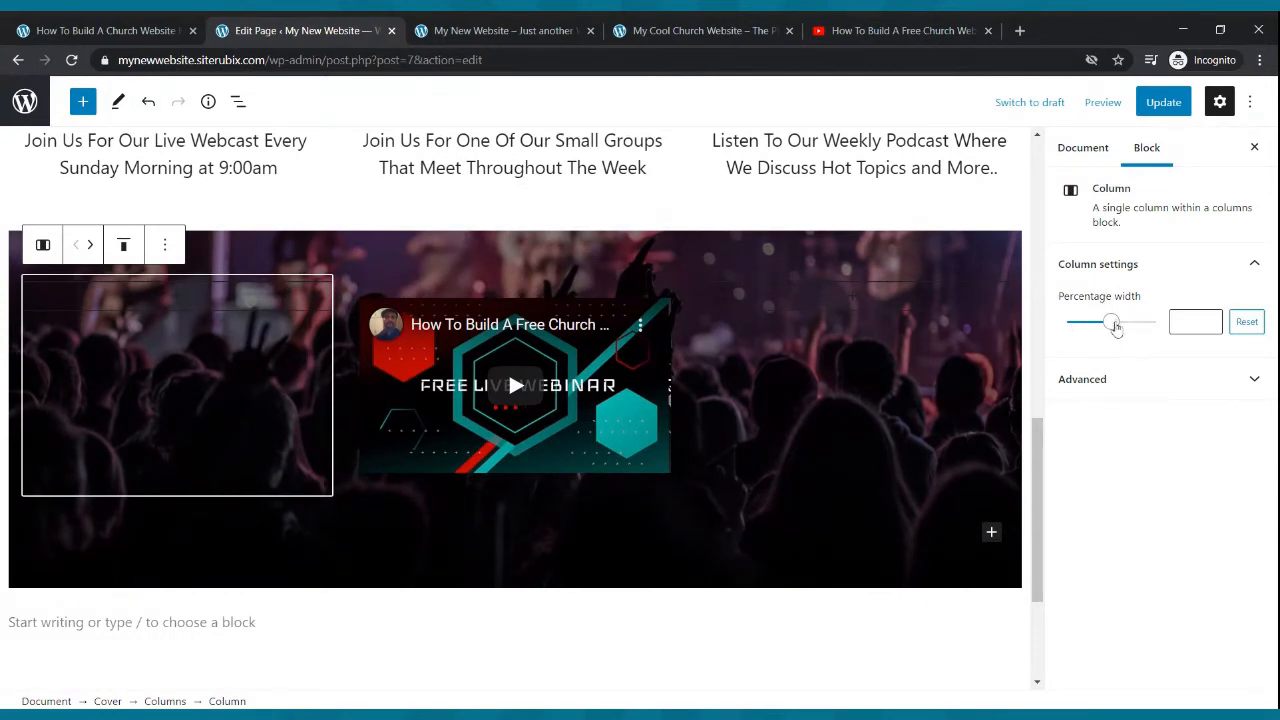
left_click_drag(1115, 328, 1085, 332)
left_click(891, 307)
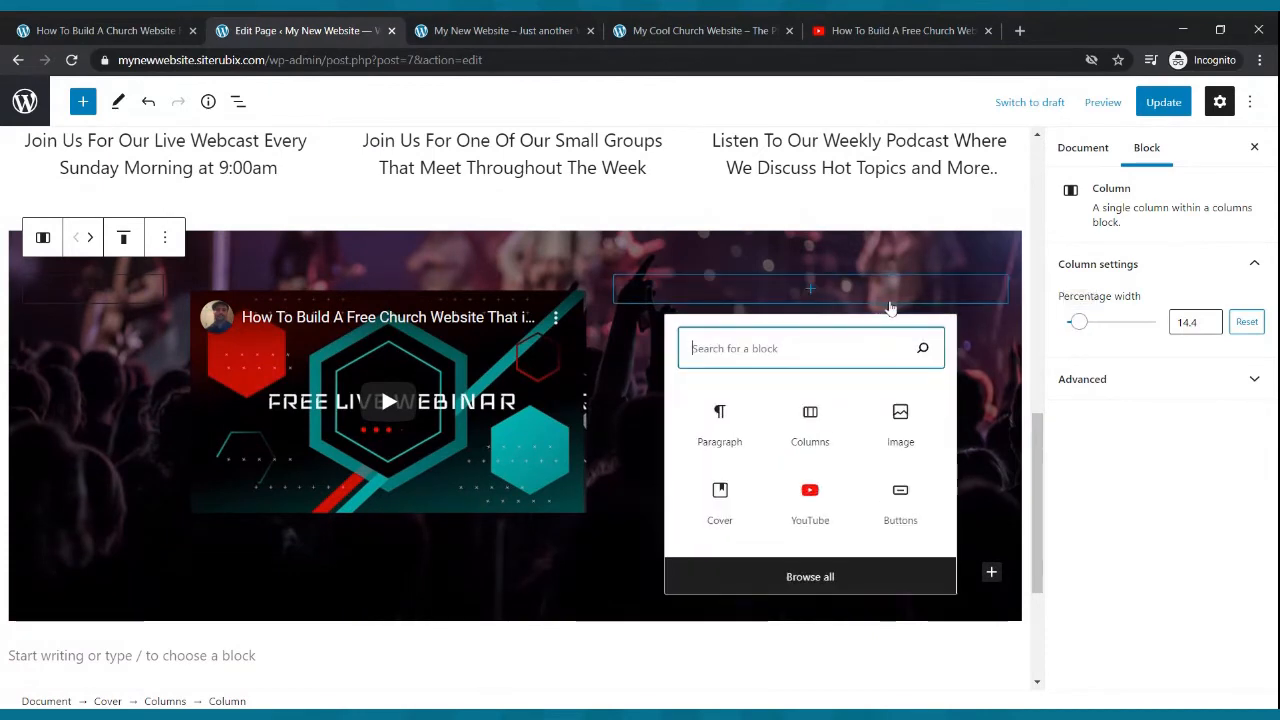
left_click(967, 326)
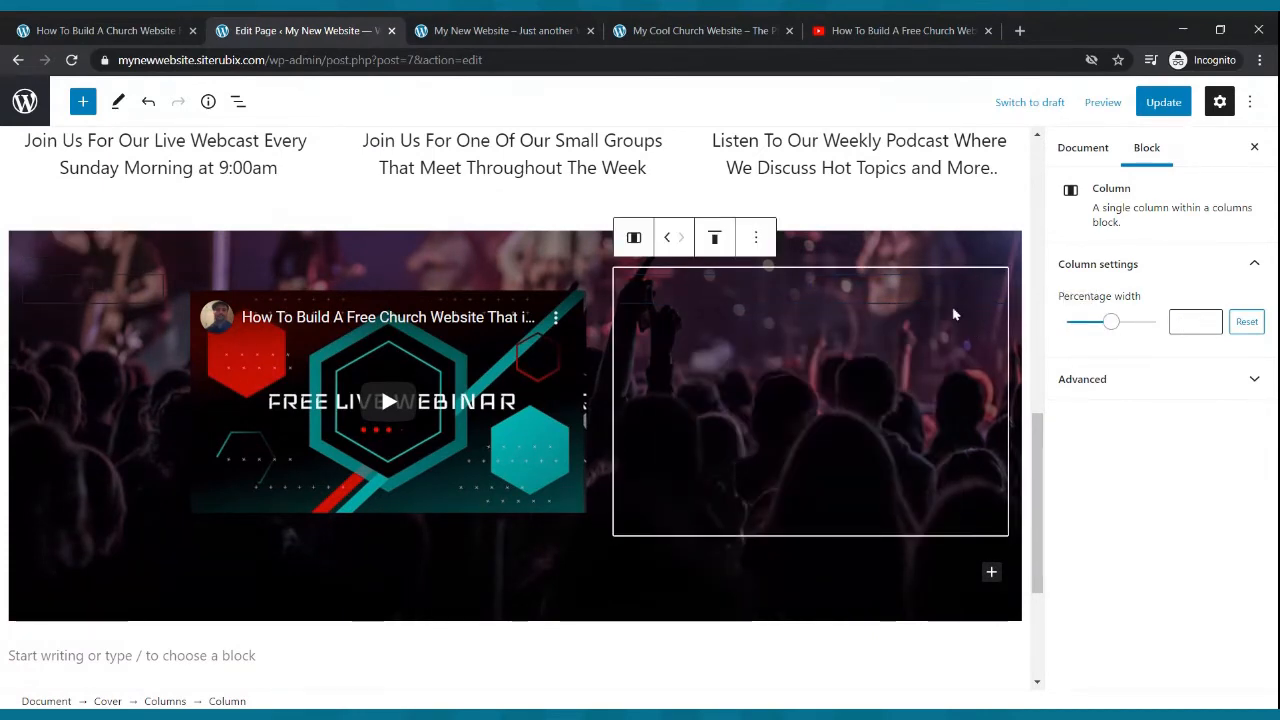
- Set the right column's percentage width to about 24.1%
left_click(1108, 330)
left_click_drag(1108, 330, 1086, 342)
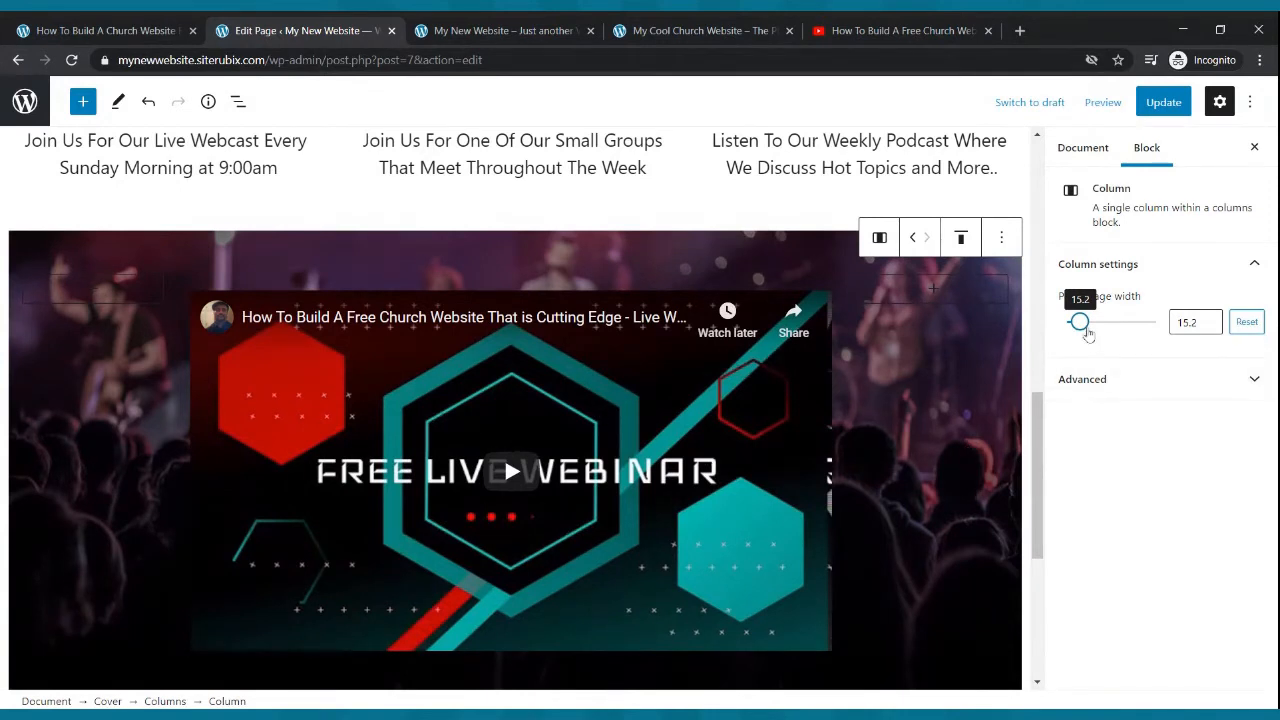
left_click_drag(1080, 322, 1092, 331)
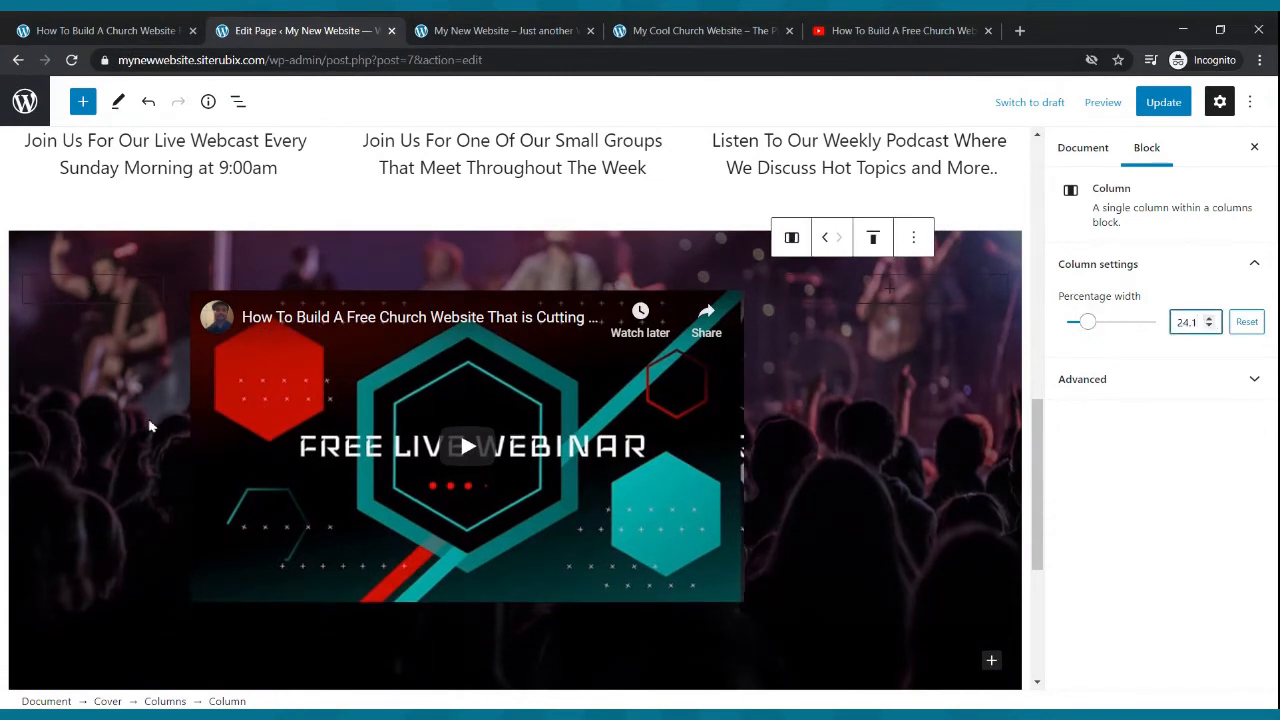
- Set the left column's percentage width to 25%
left_click(141, 323)
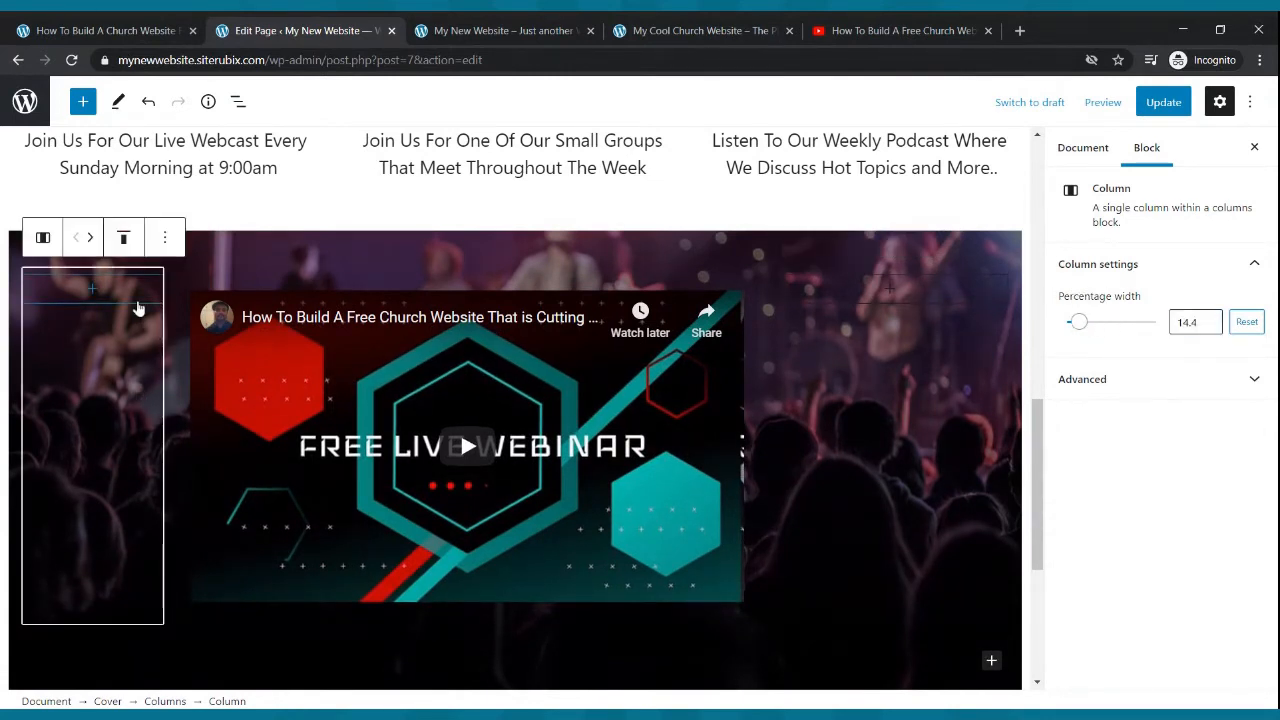
mouse_move(1077, 328)
left_mouse_down()
mouse_move(1096, 330)
mouse_move(1087, 324)
left_mouse_up()
left_click(1209, 318)
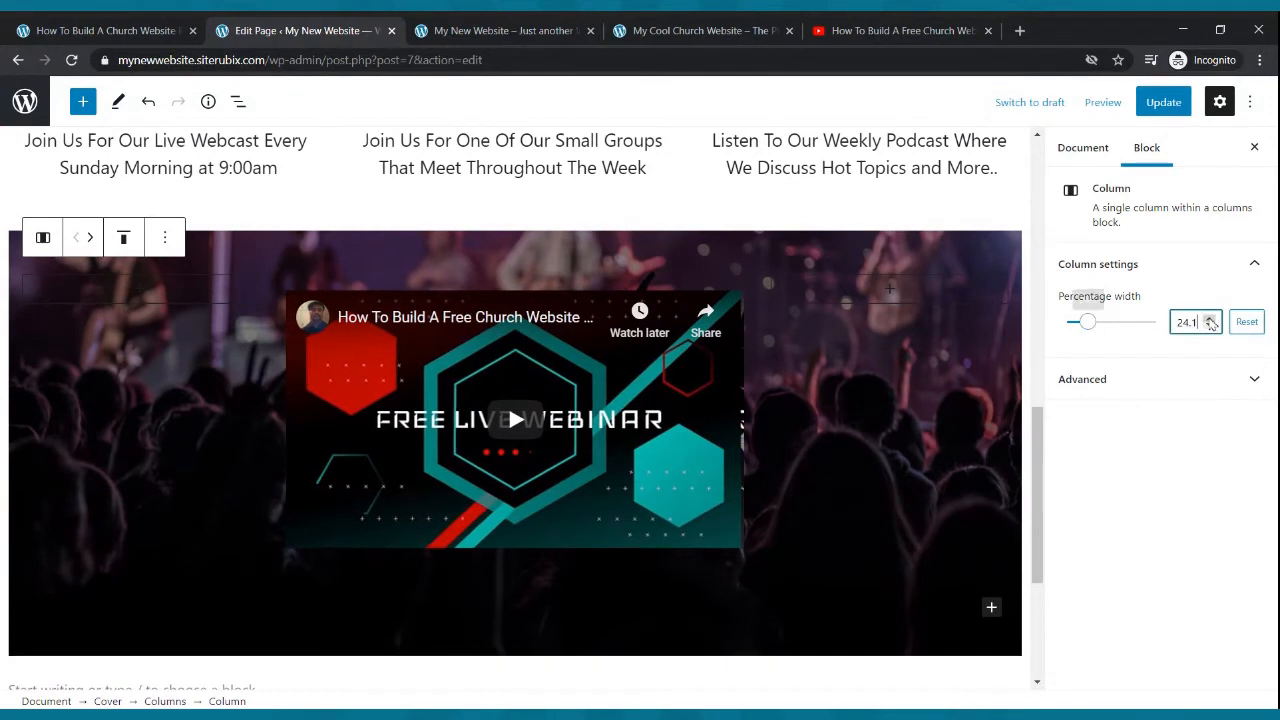
left_click(1210, 319)
left_click(1210, 319)
left_click(1210, 319)
left_click(1210, 319)
left_click(1210, 319)
left_click(1210, 319)
left_click(1210, 319)
left_click(1210, 319)
left_click(1210, 319)
- Update the page and compare the video section with the example church site and the live site
left_click(1160, 102)
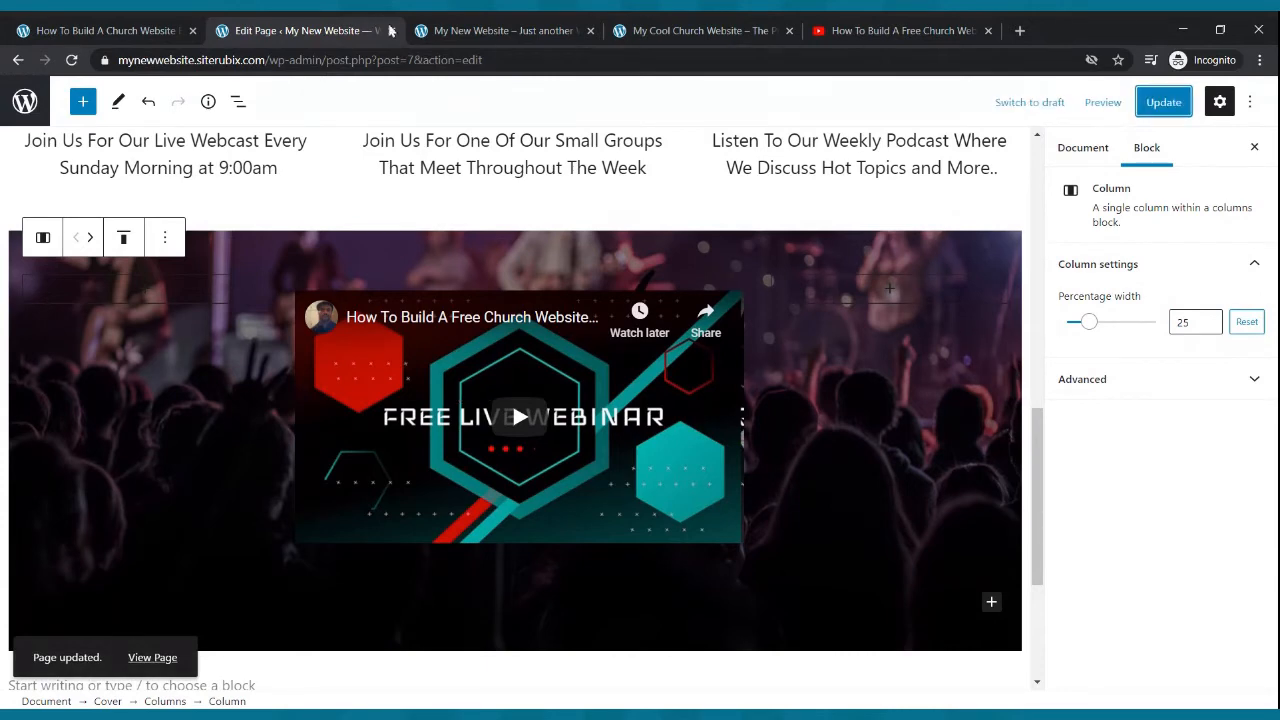
left_click(700, 30)
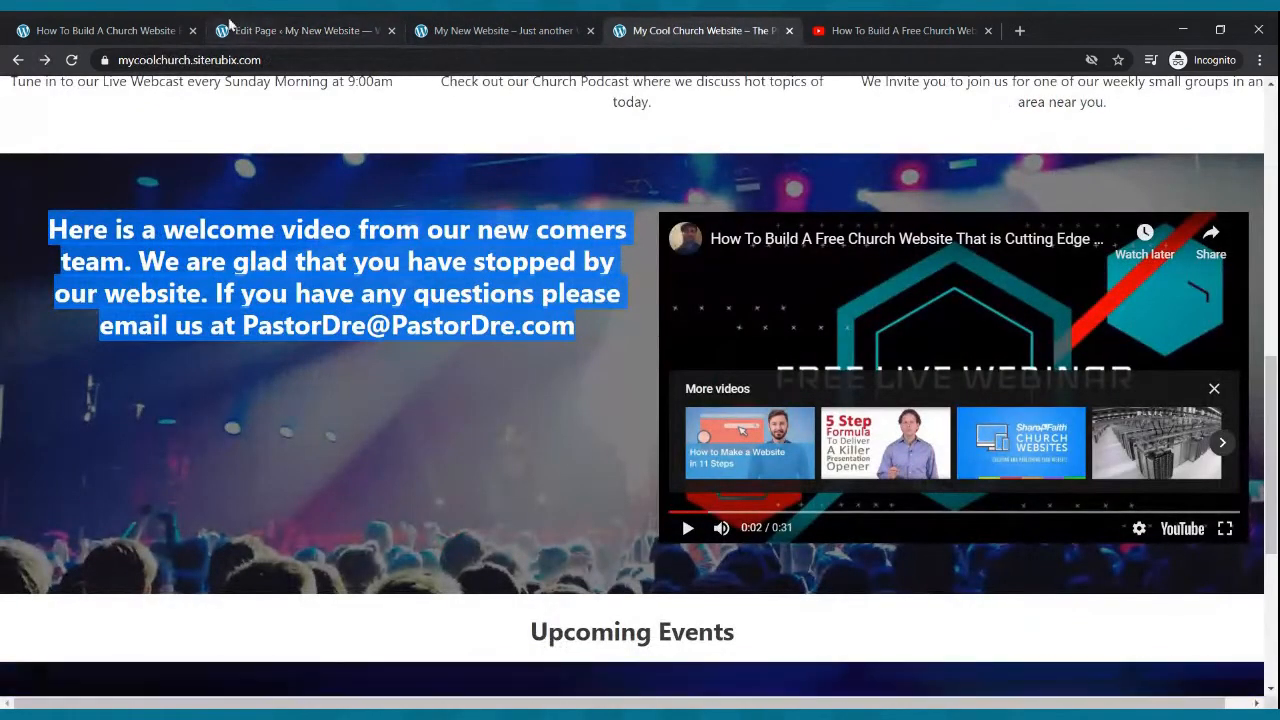
left_click(71, 60)
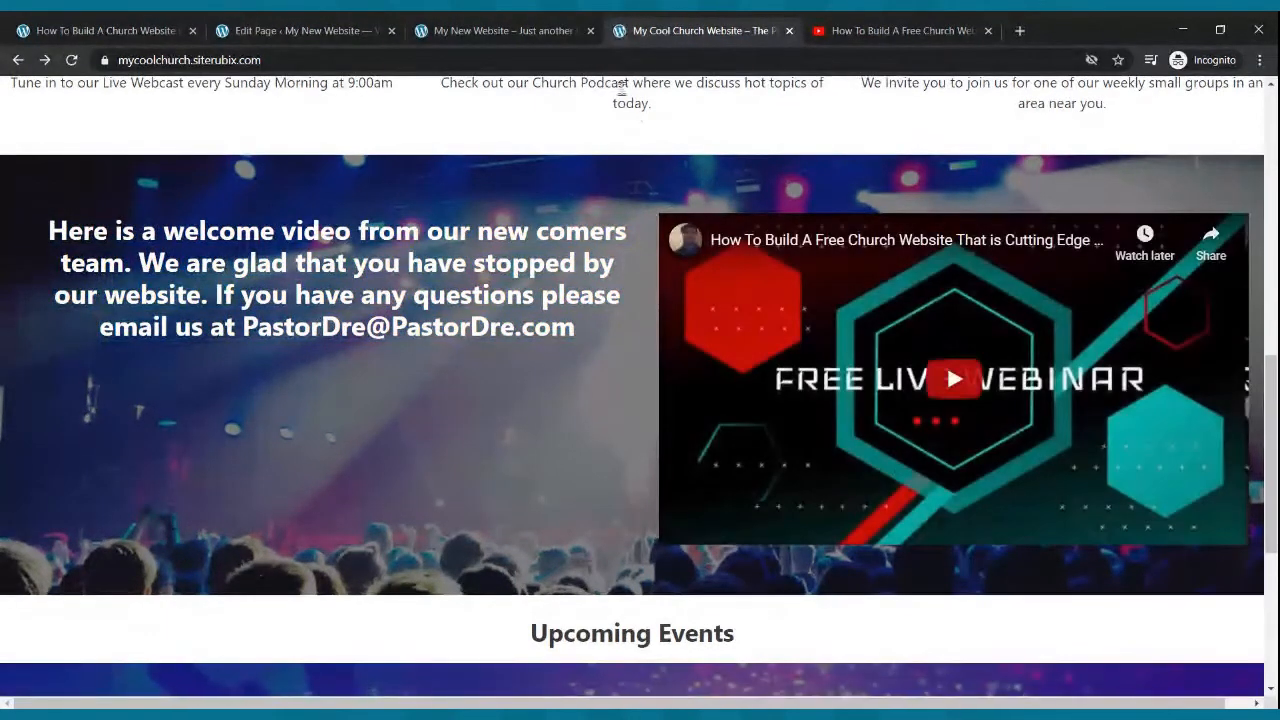
left_click(310, 30)
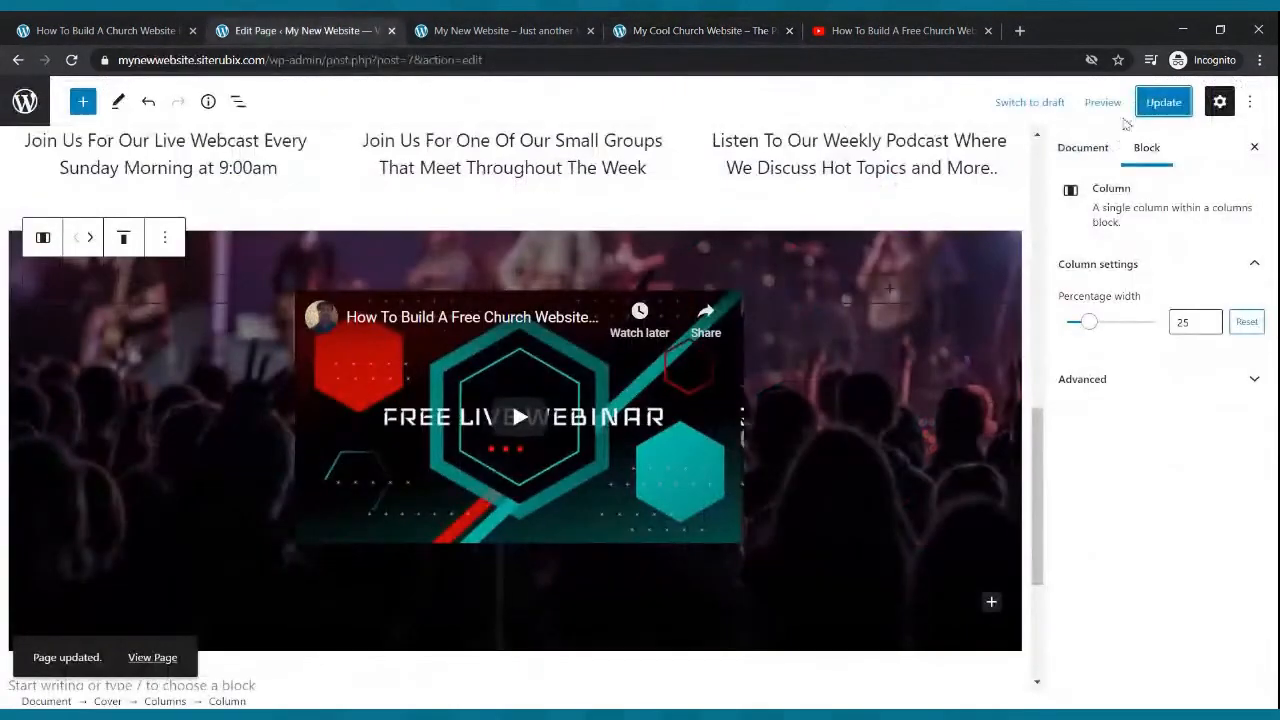
left_click(1150, 108)
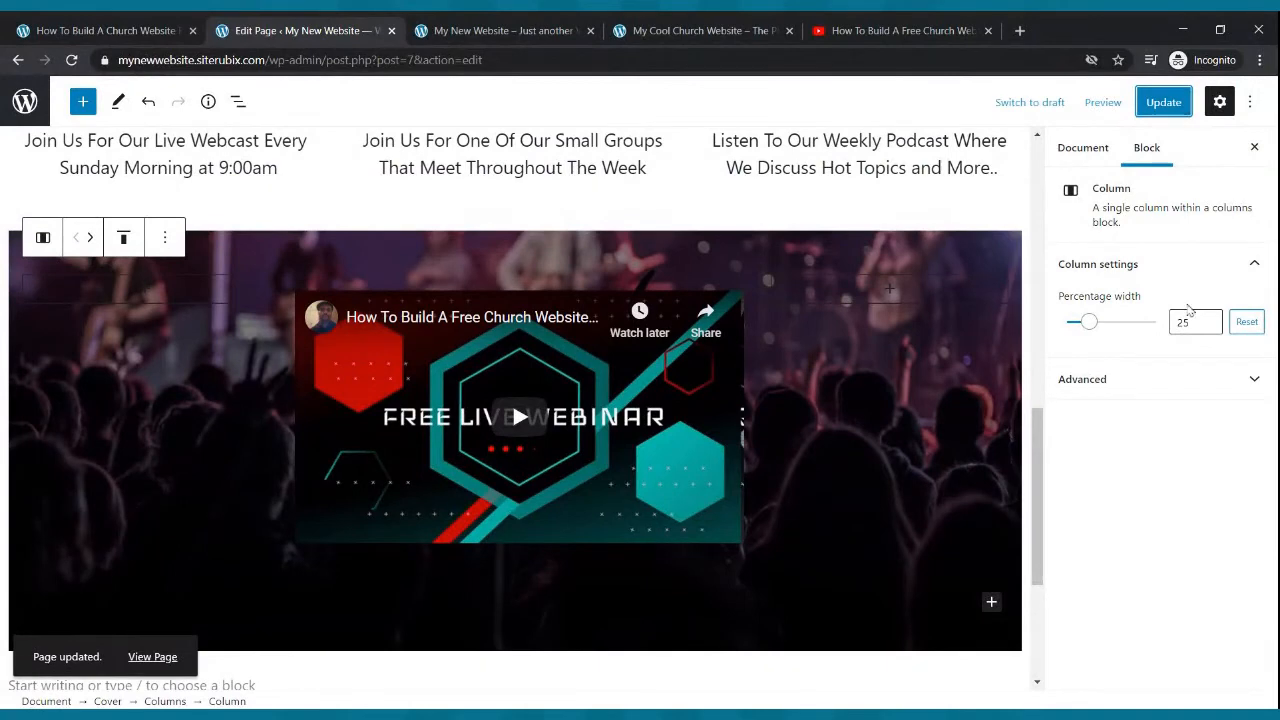
left_click(465, 32)
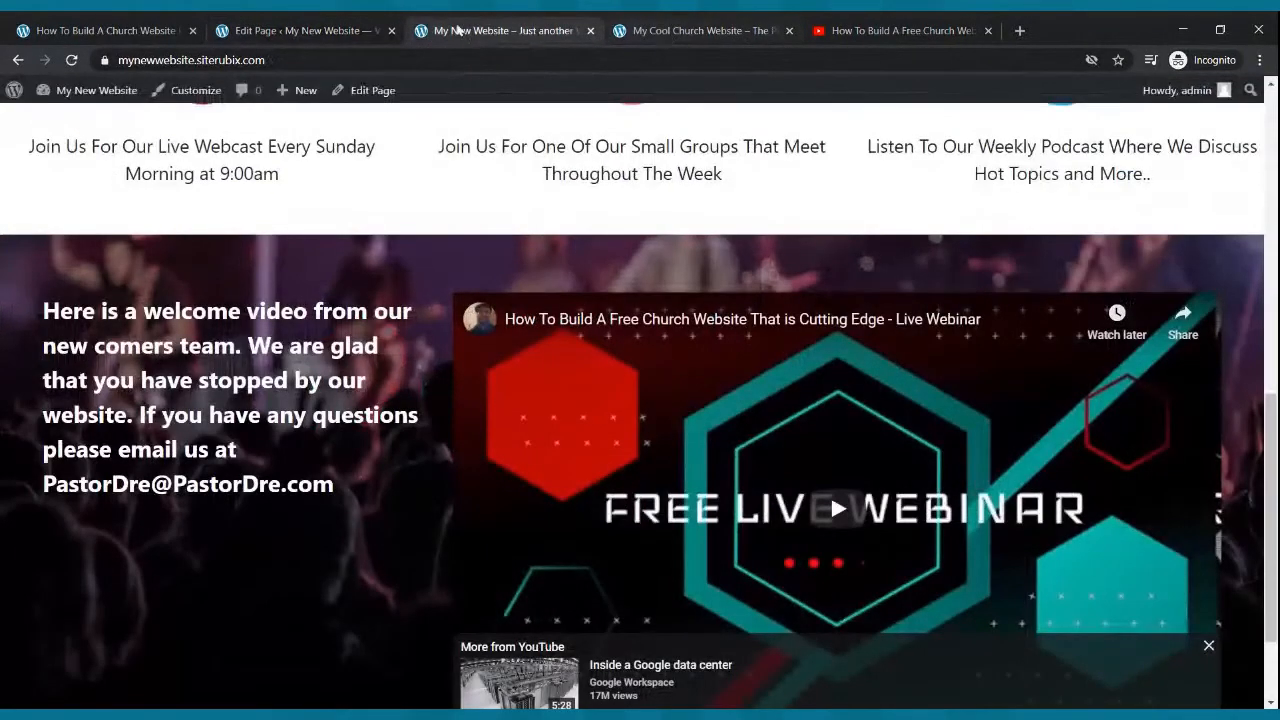
- Add a new paragraph block below the YouTube video inside the cover's column
left_click(71, 60)
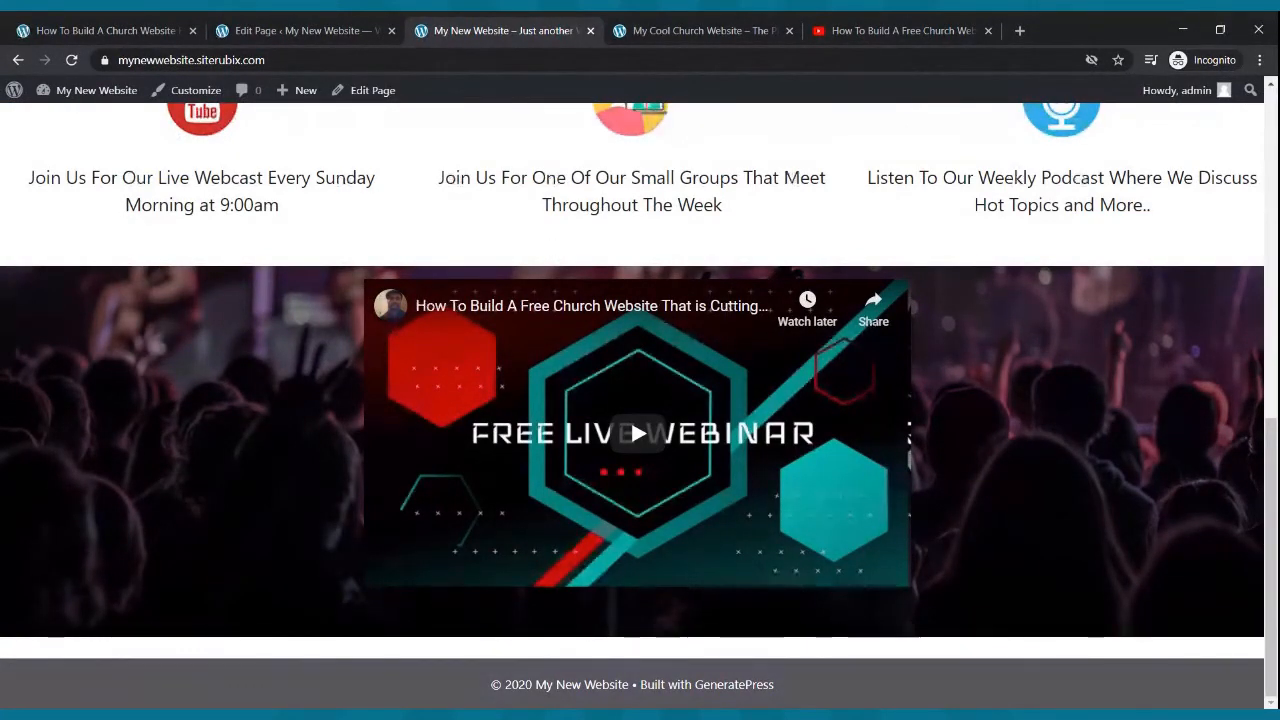
left_click(234, 30)
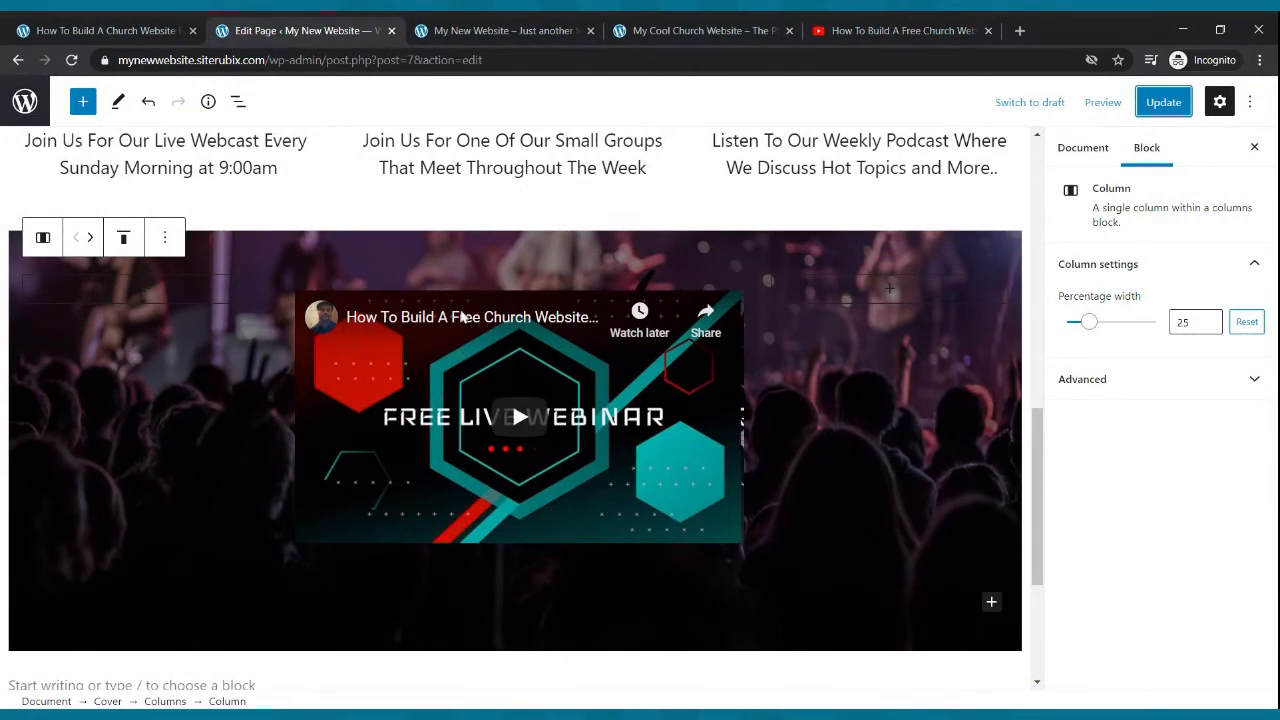
left_click(463, 318)
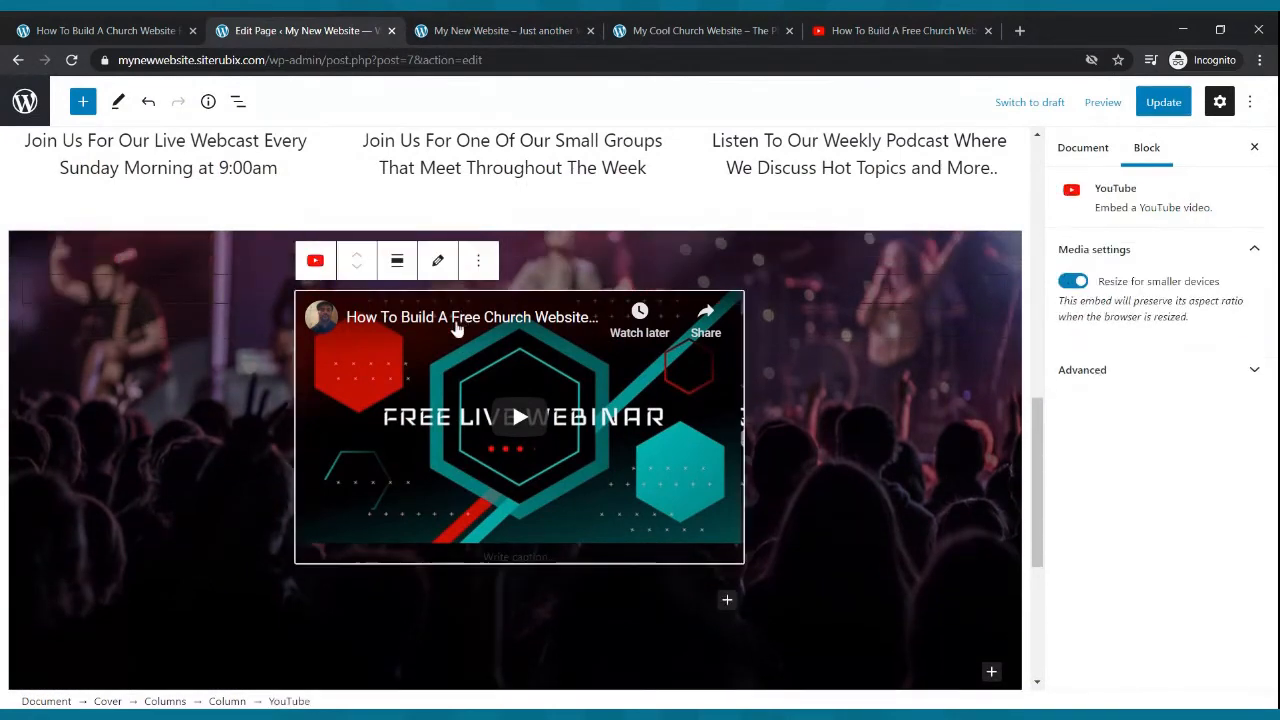
left_click(82, 101)
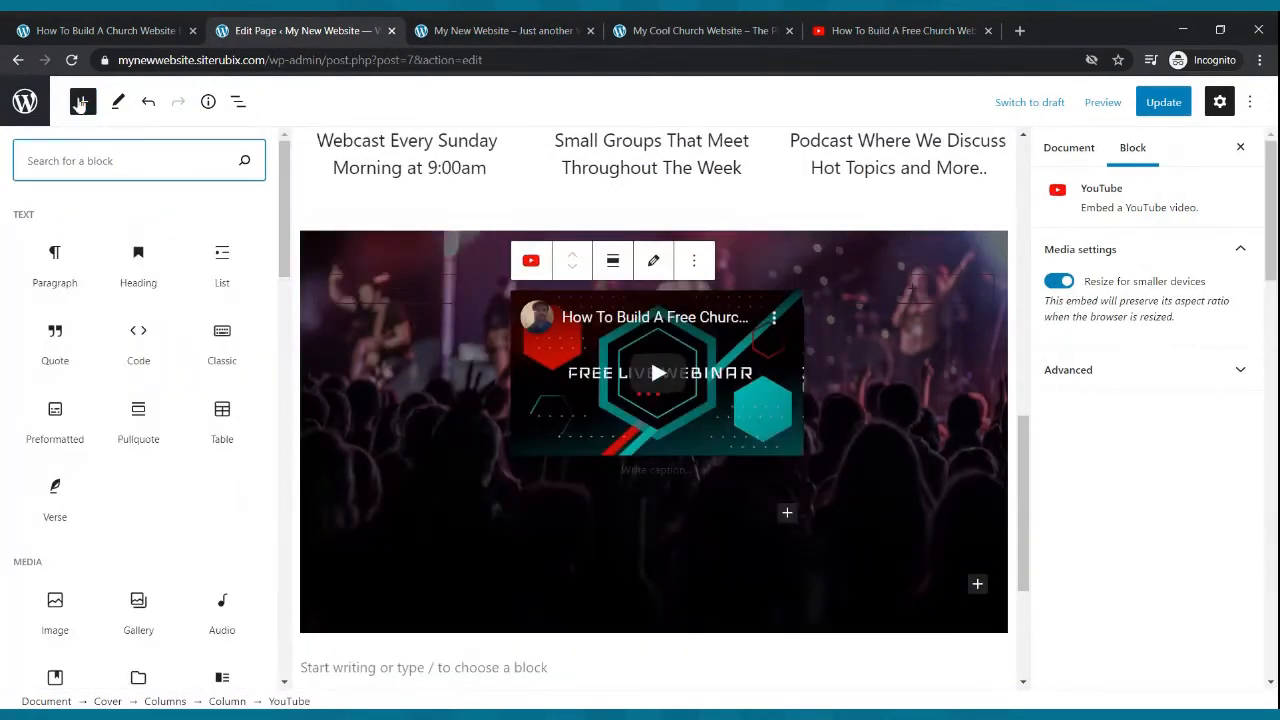
left_click(77, 264)
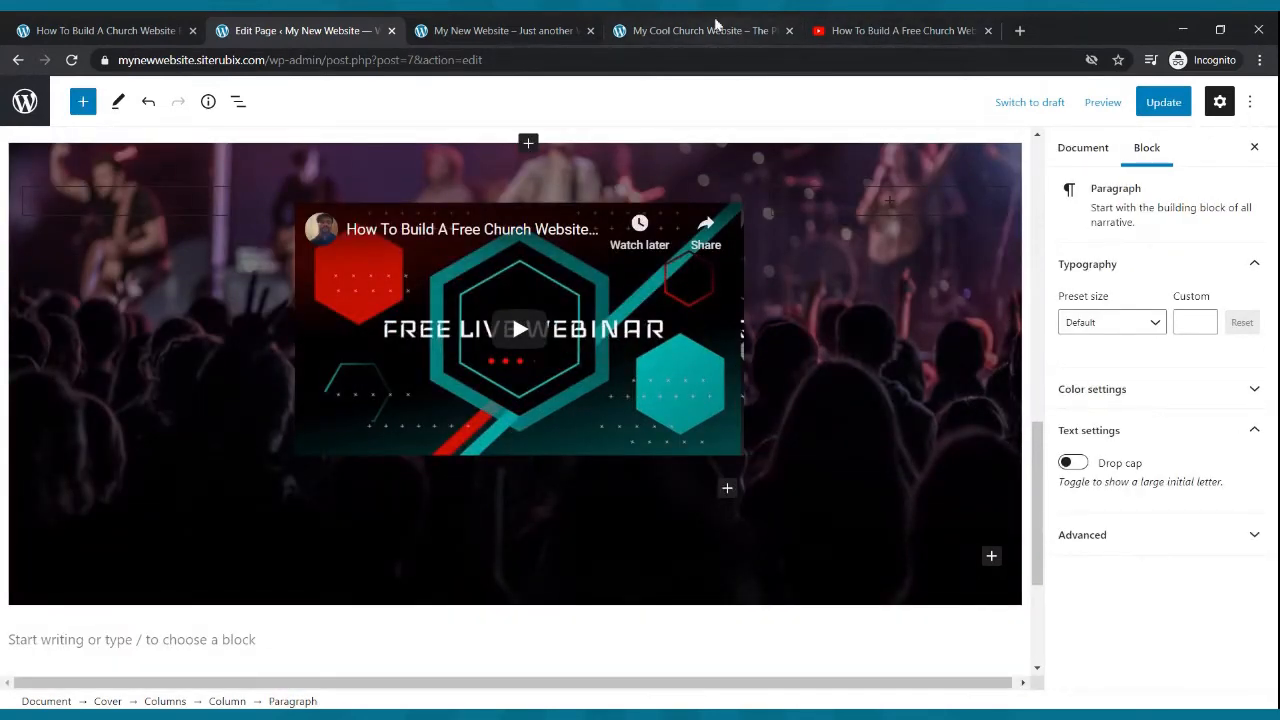
- Copy the welcome-video text from the example church site and paste it into the new paragraph
left_click(714, 28)
left_click_drag(579, 328, 70, 232)
key("ctrl+c")
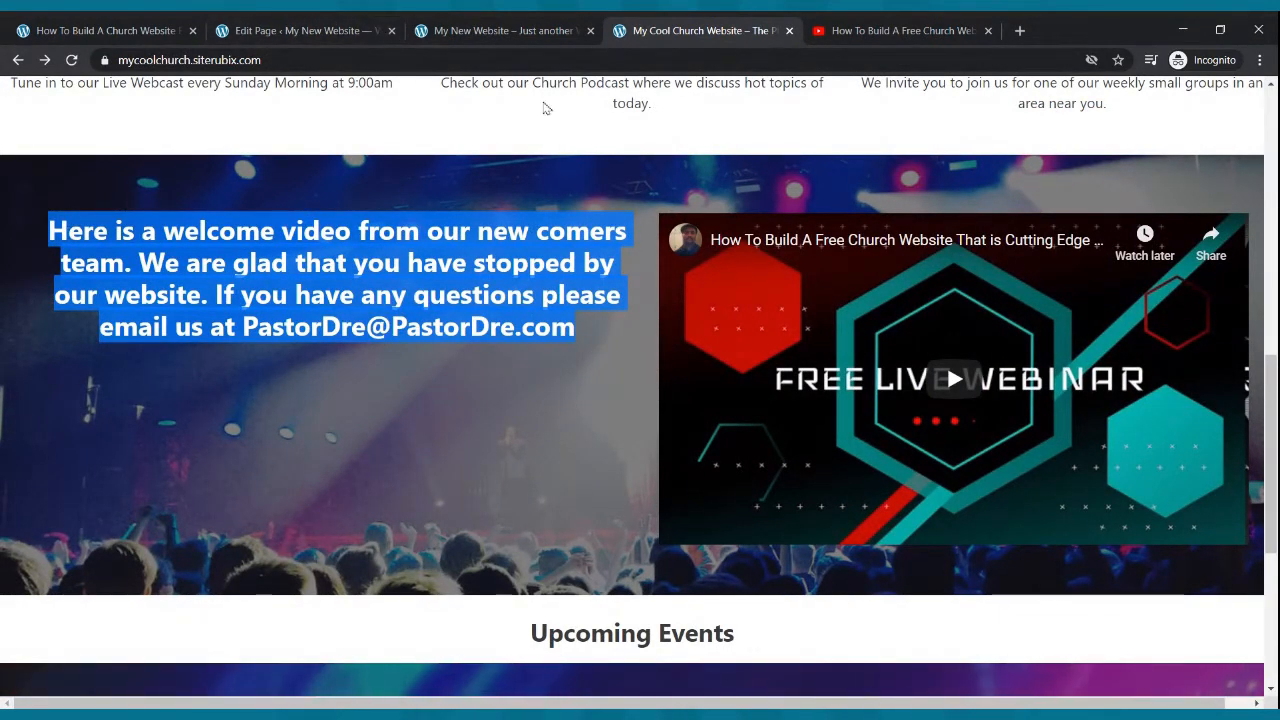
left_click(362, 29)
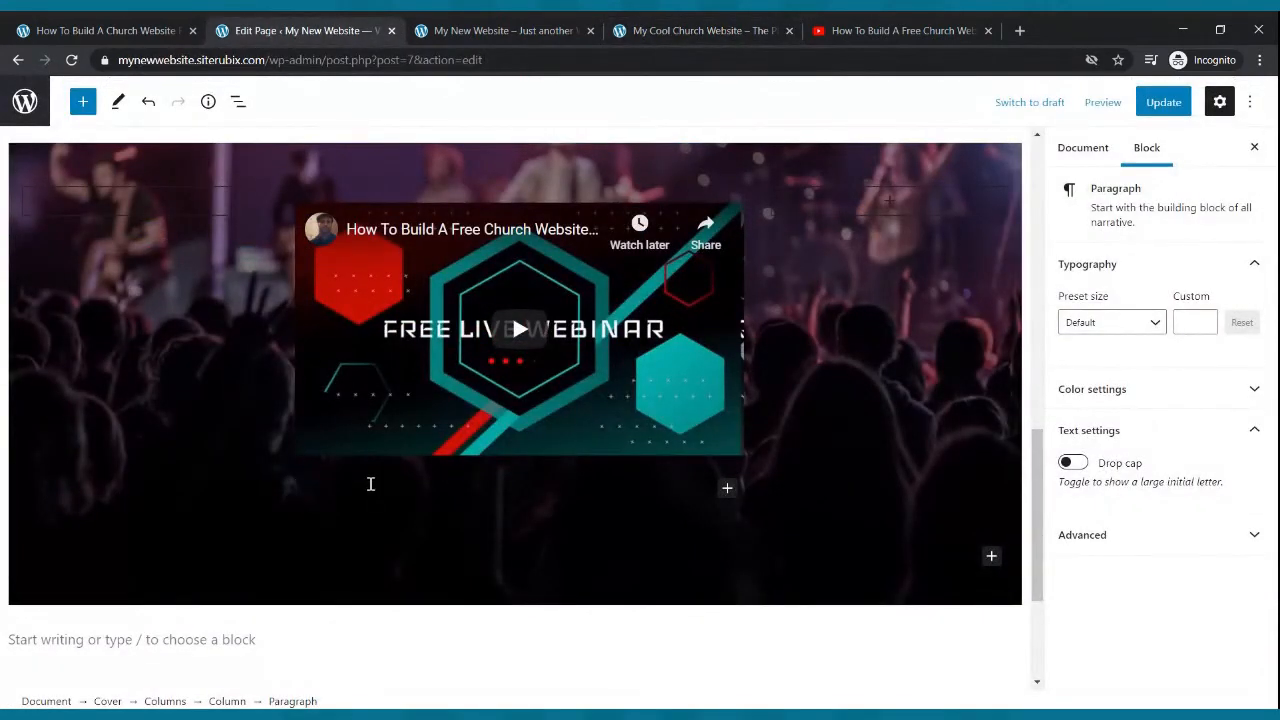
key("ctrl+v")
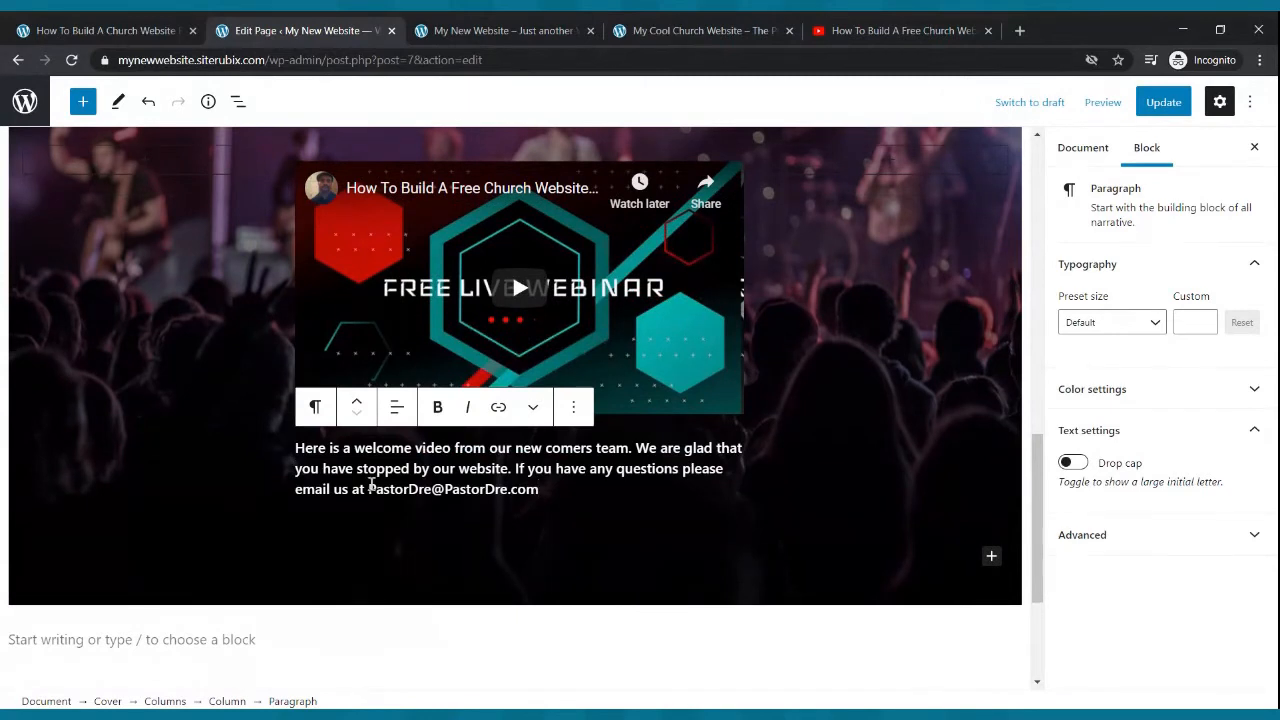
- Set the pasted paragraph's font size preset to Medium and update the page
left_click_drag(538, 489, 326, 458)
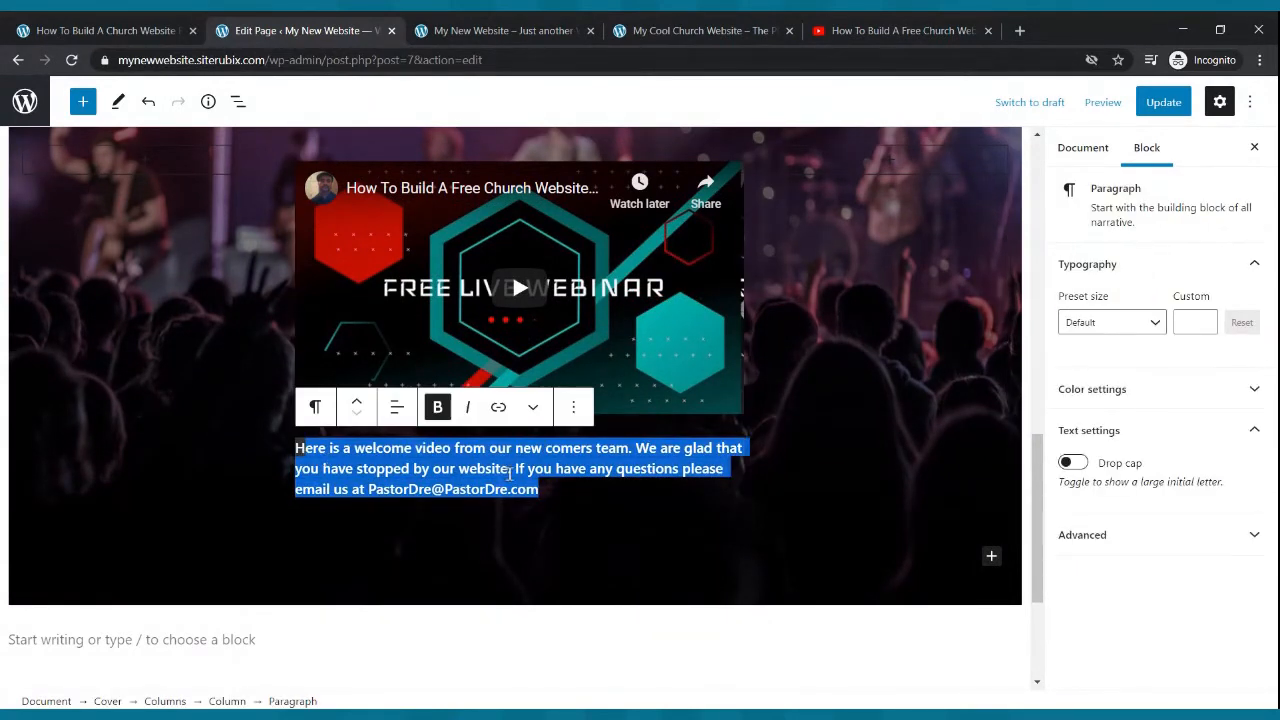
left_click(1156, 322)
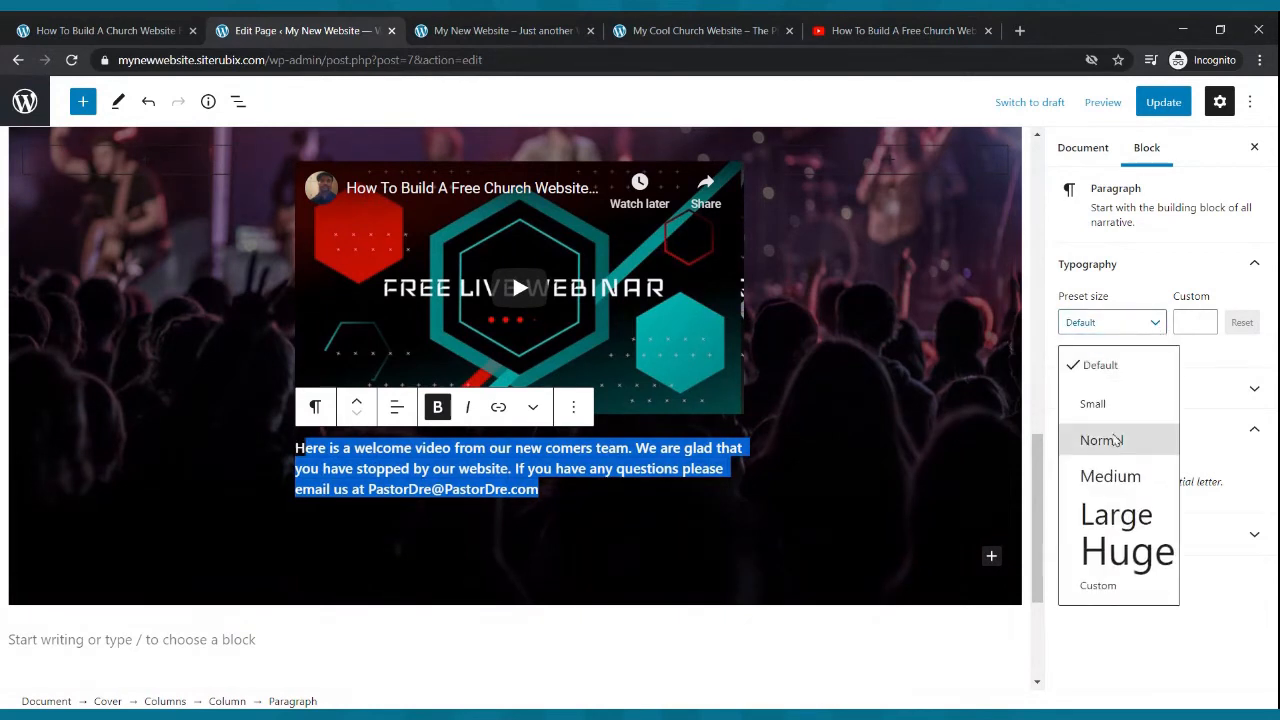
left_click(1105, 480)
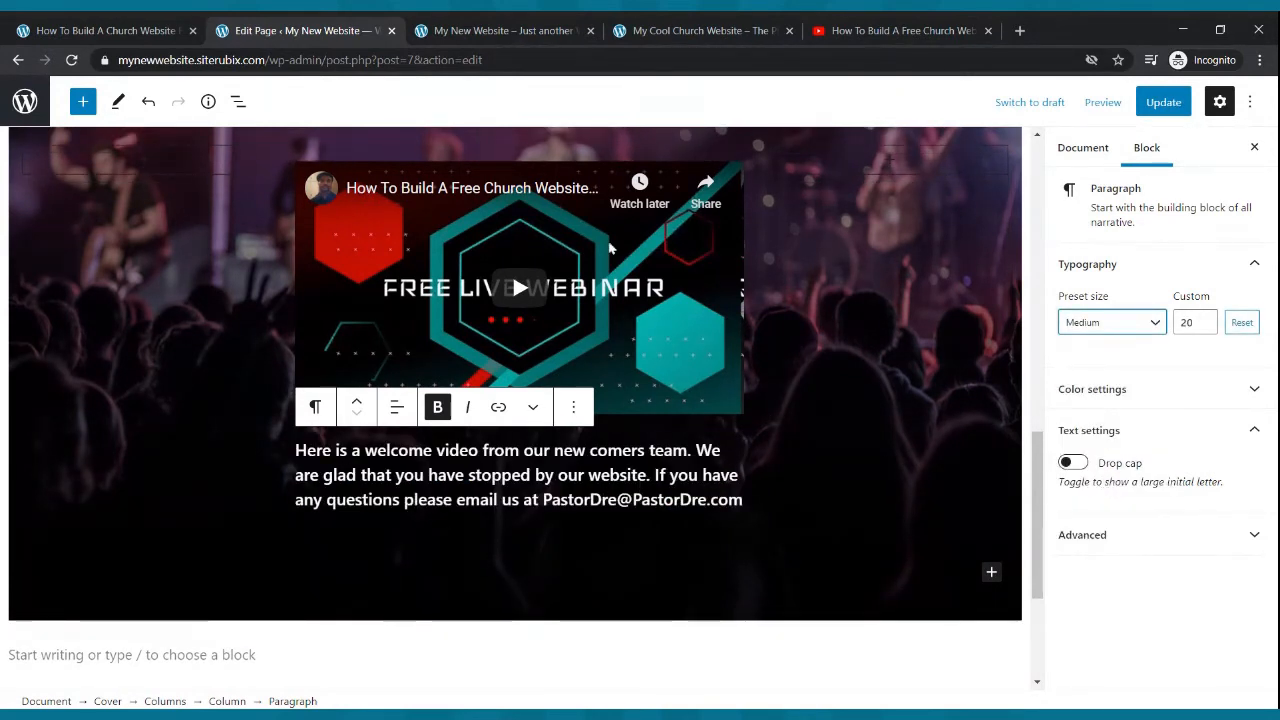
left_click(1160, 104)
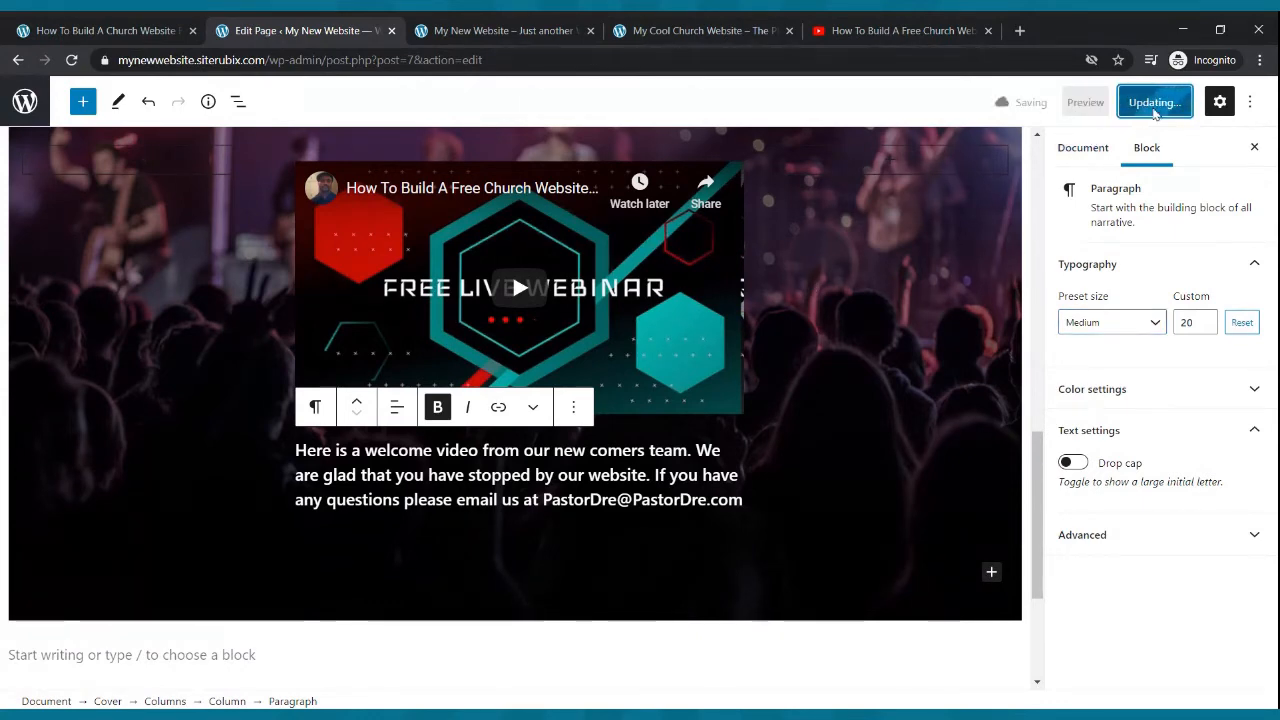
left_click(1165, 104)
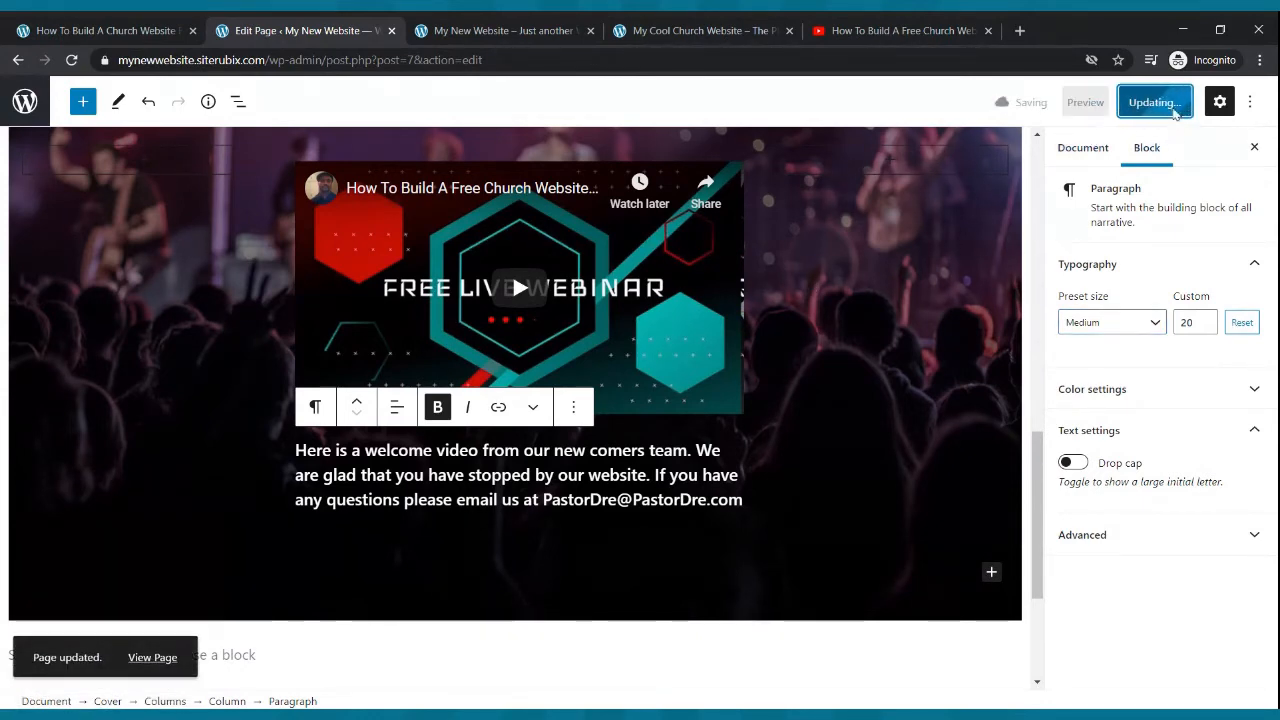
- Reload the live home page and check the video section's layout
left_click(489, 28)
key("F5")
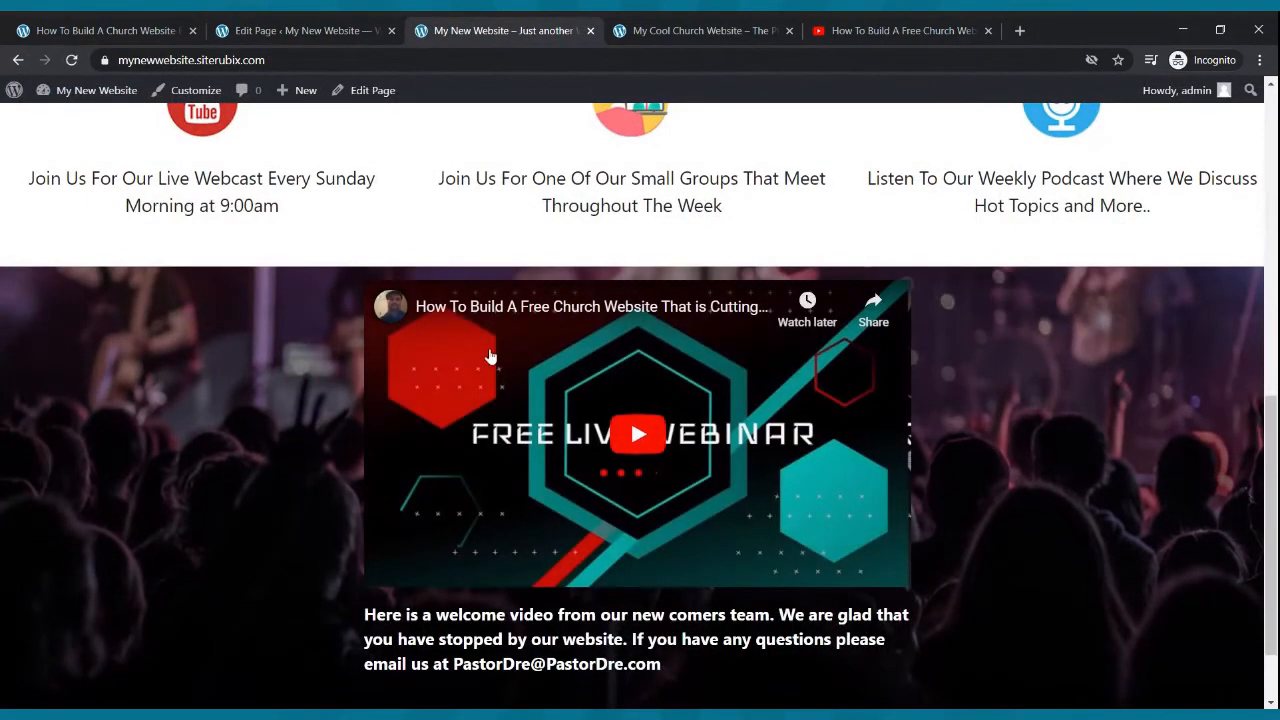
scroll(500, 362, "down", 1)
scroll(565, 440, "up", 3)
left_click(300, 30)
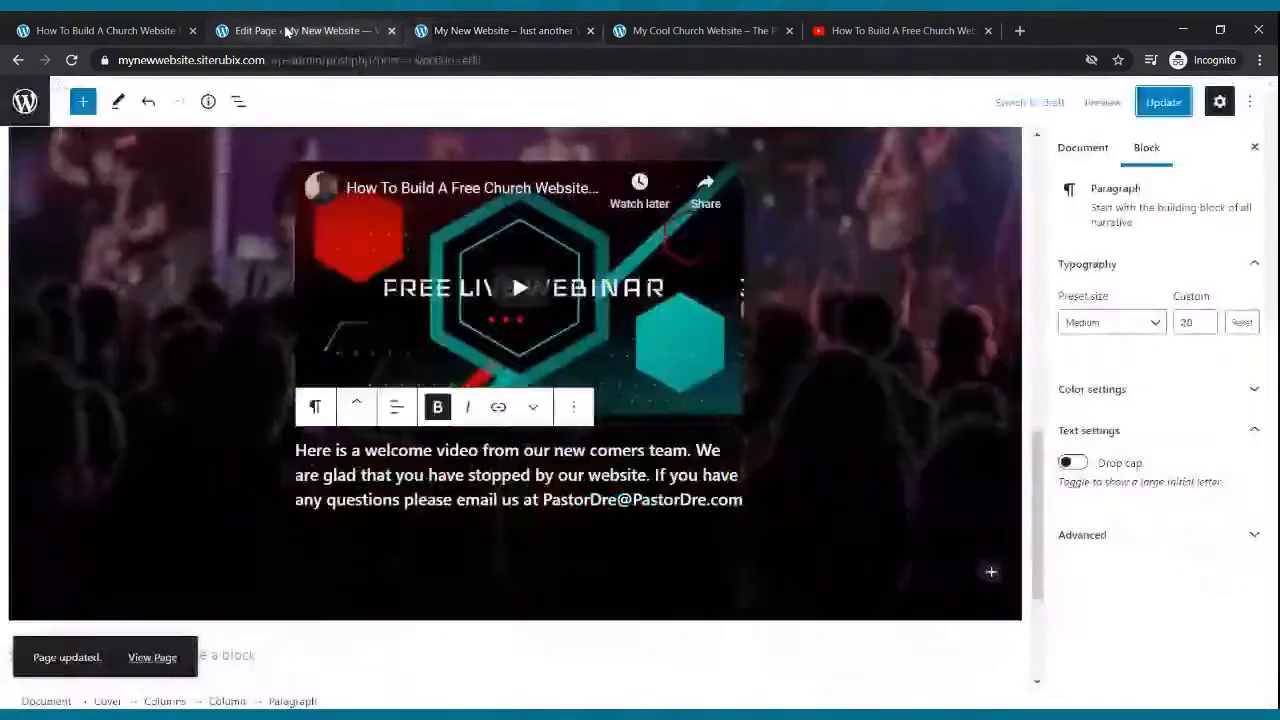
- Move the welcome paragraph above the YouTube video within the cover block
scroll(366, 404, "up", 6)
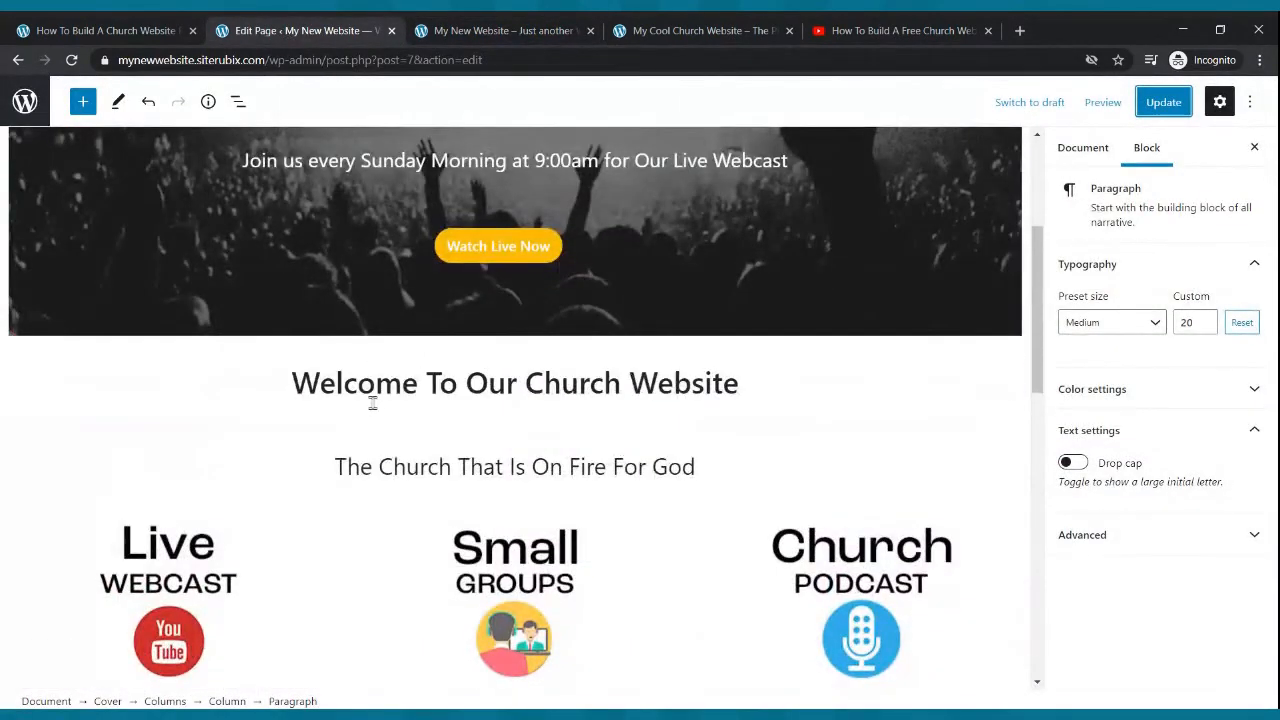
triple_click(383, 388)
scroll(400, 394, "down", 3)
left_click(450, 498)
scroll(448, 490, "down", 3)
left_click(432, 566)
left_click(453, 641)
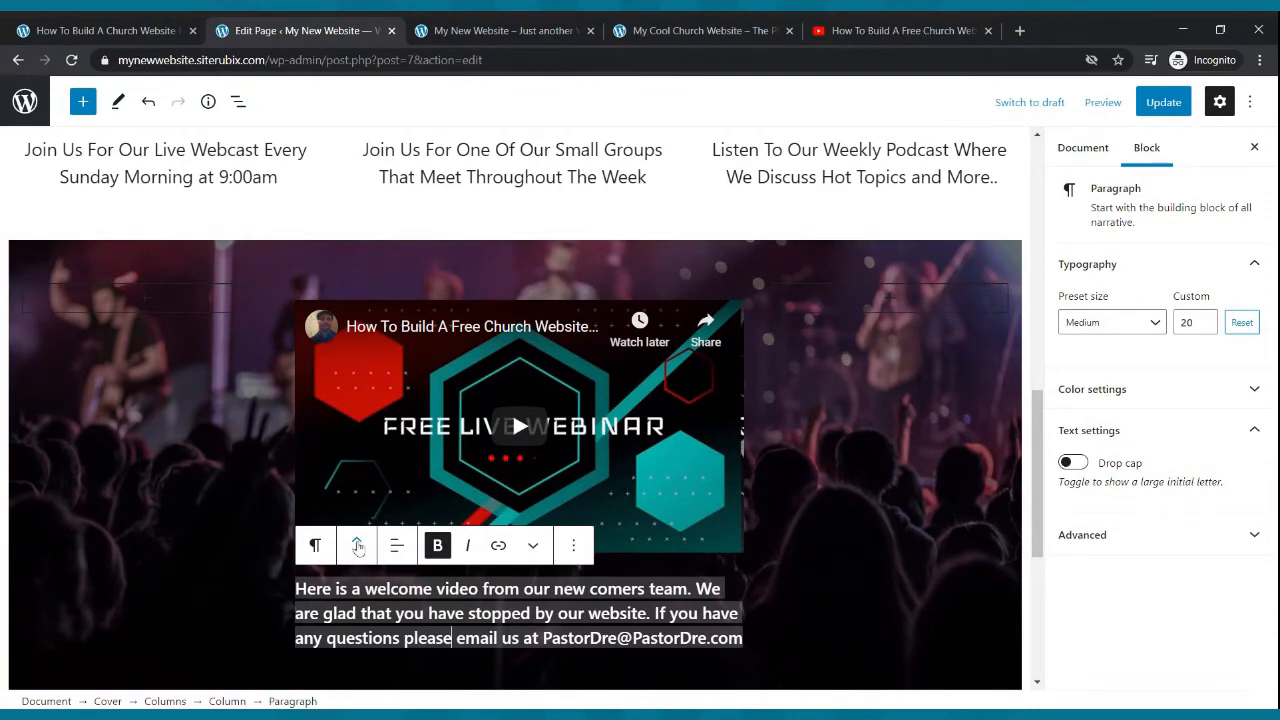
left_click(357, 545)
scroll(527, 458, "down", 3)
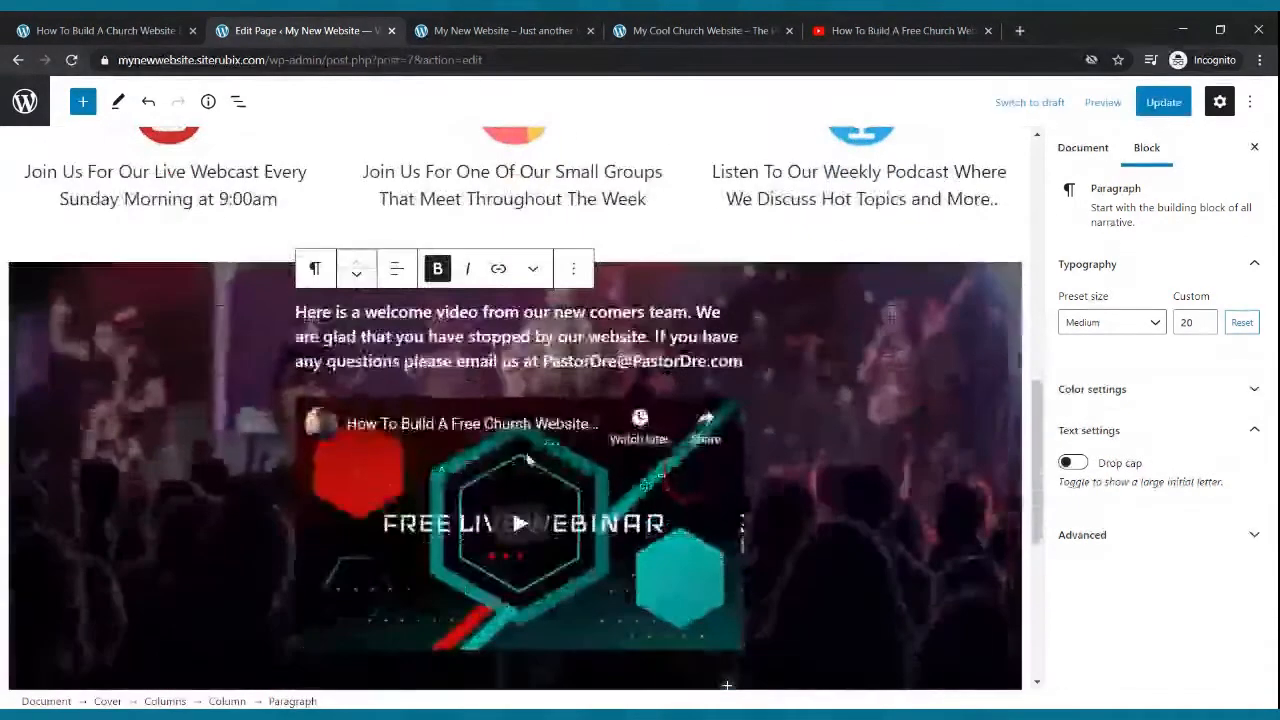
left_click(357, 276)
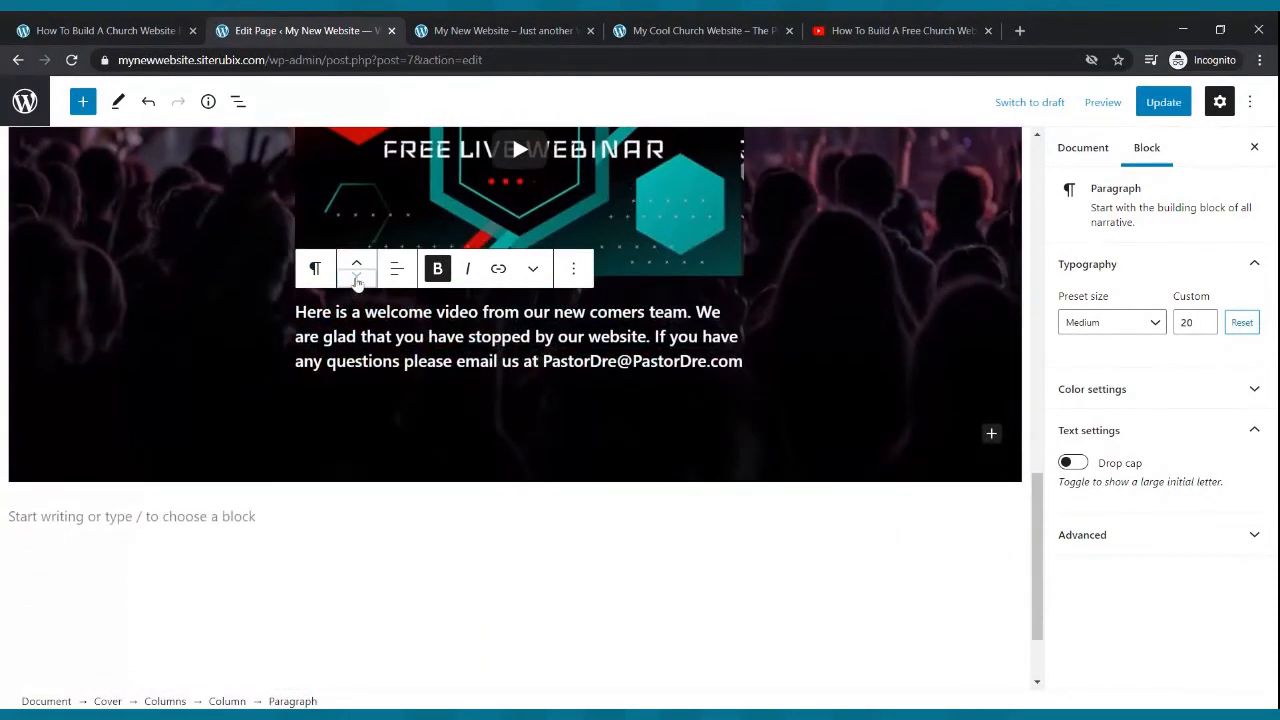
left_click(357, 270)
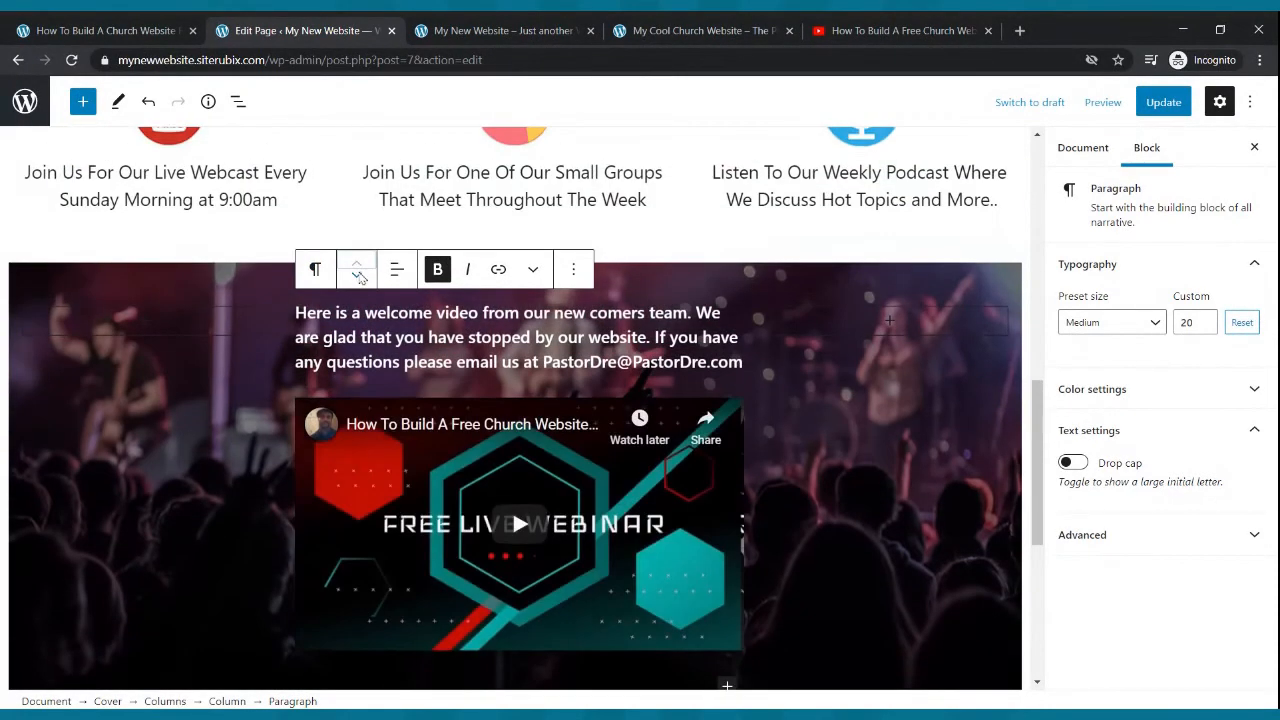
scroll(241, 261, "up", 3)
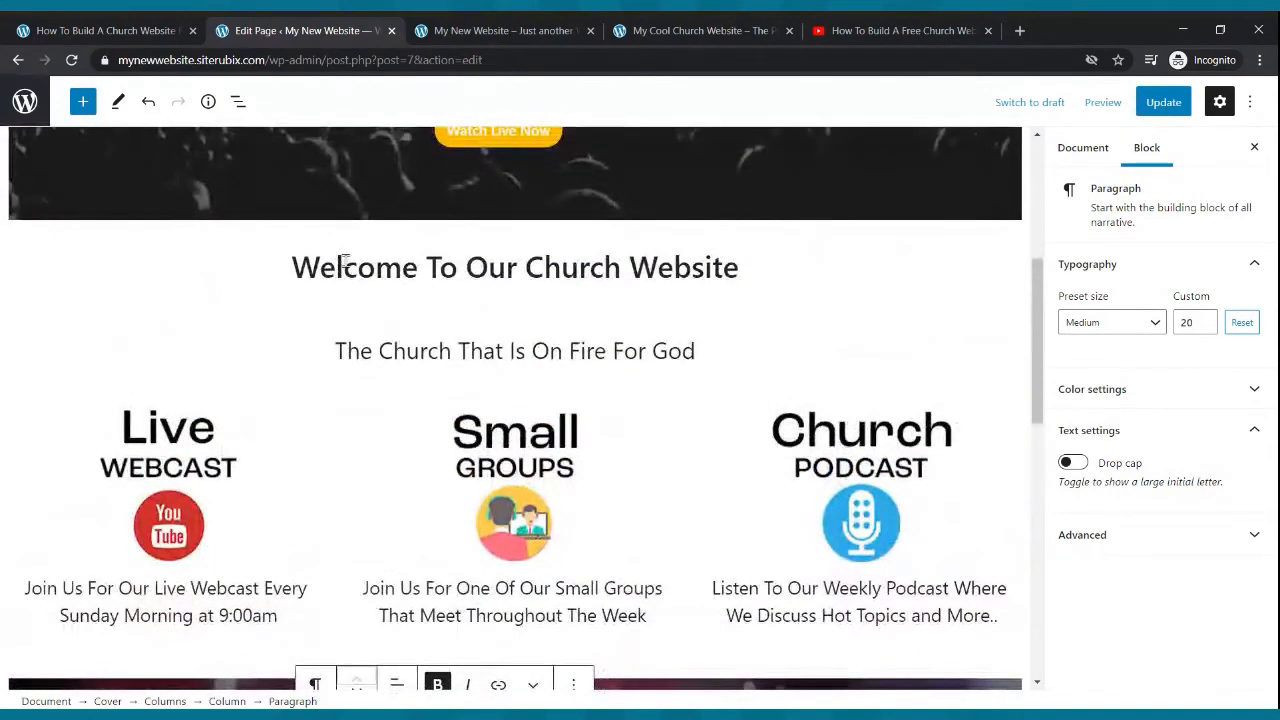
triple_click(344, 262)
left_click(69, 221)
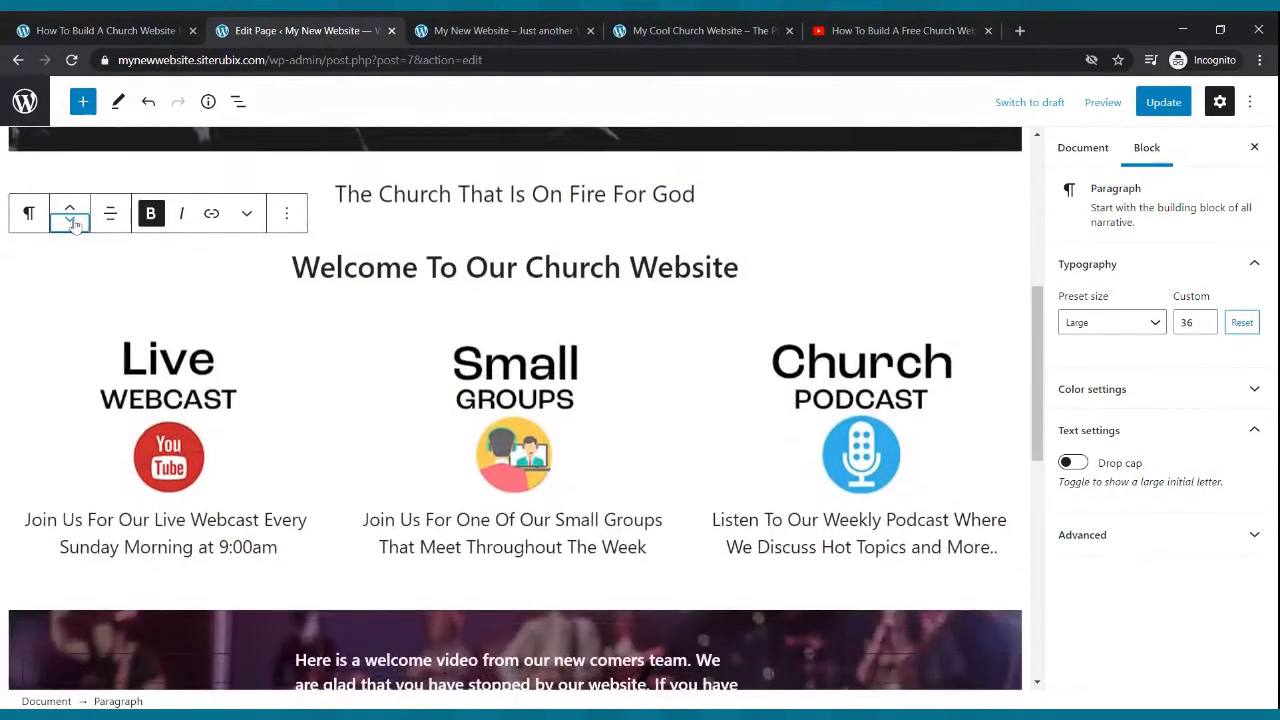
left_click(70, 221)
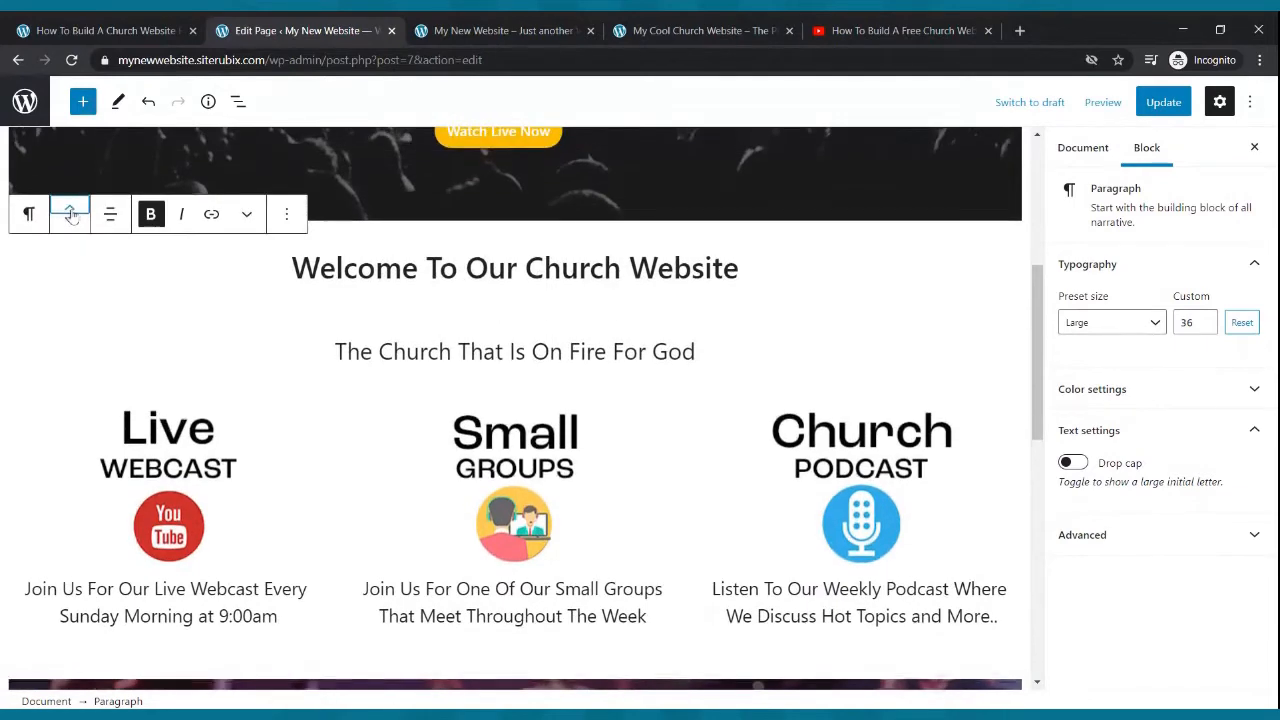
- Update the page
scroll(335, 256, "down", 3)
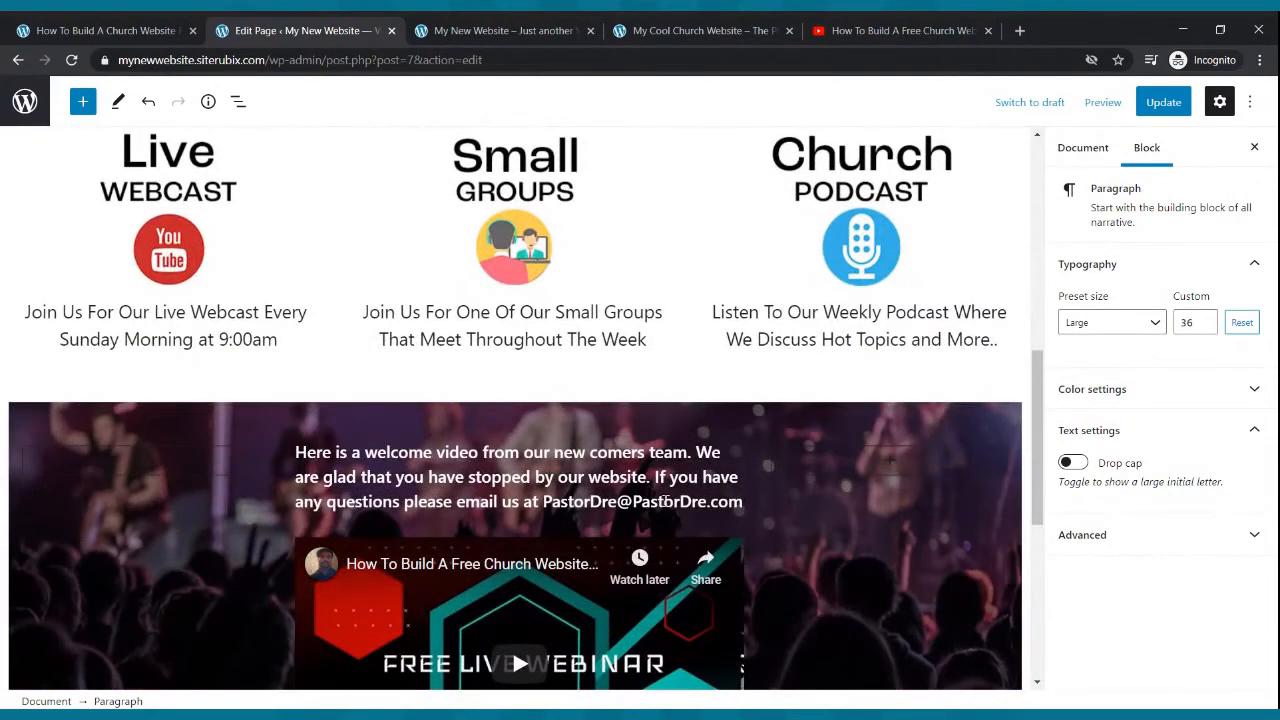
scroll(406, 485, "down", 2)
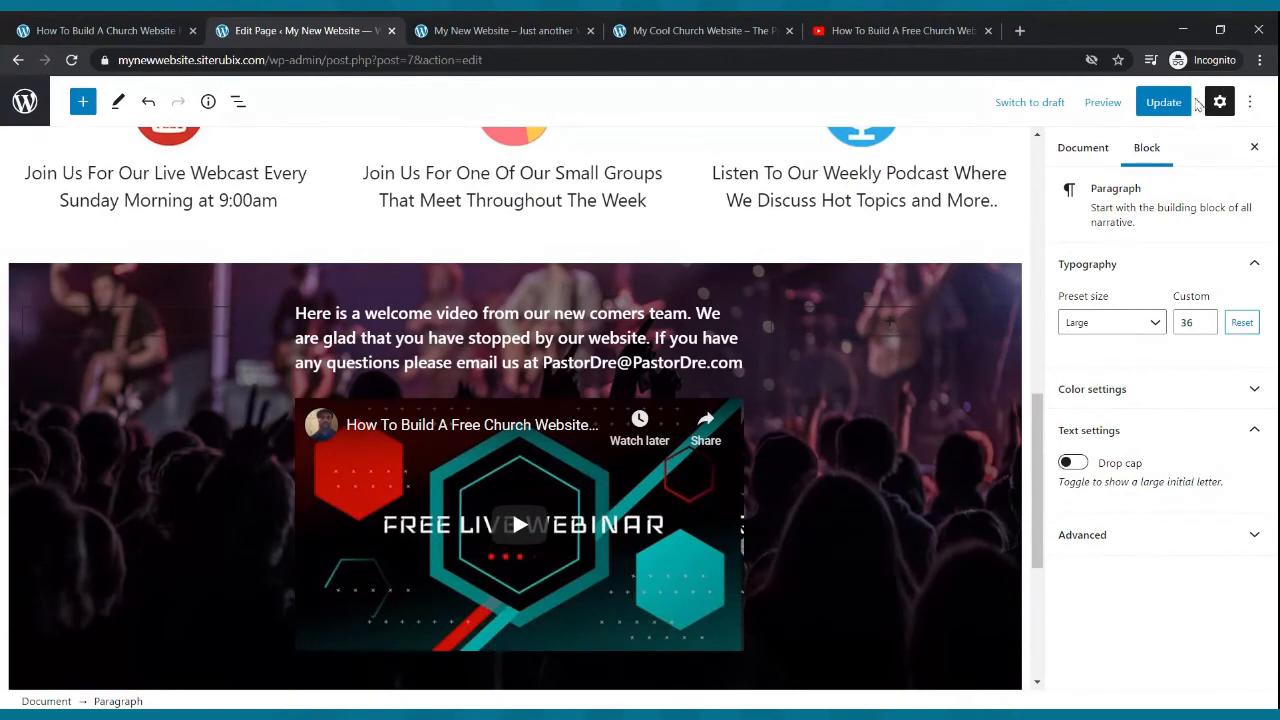
left_click(1163, 102)
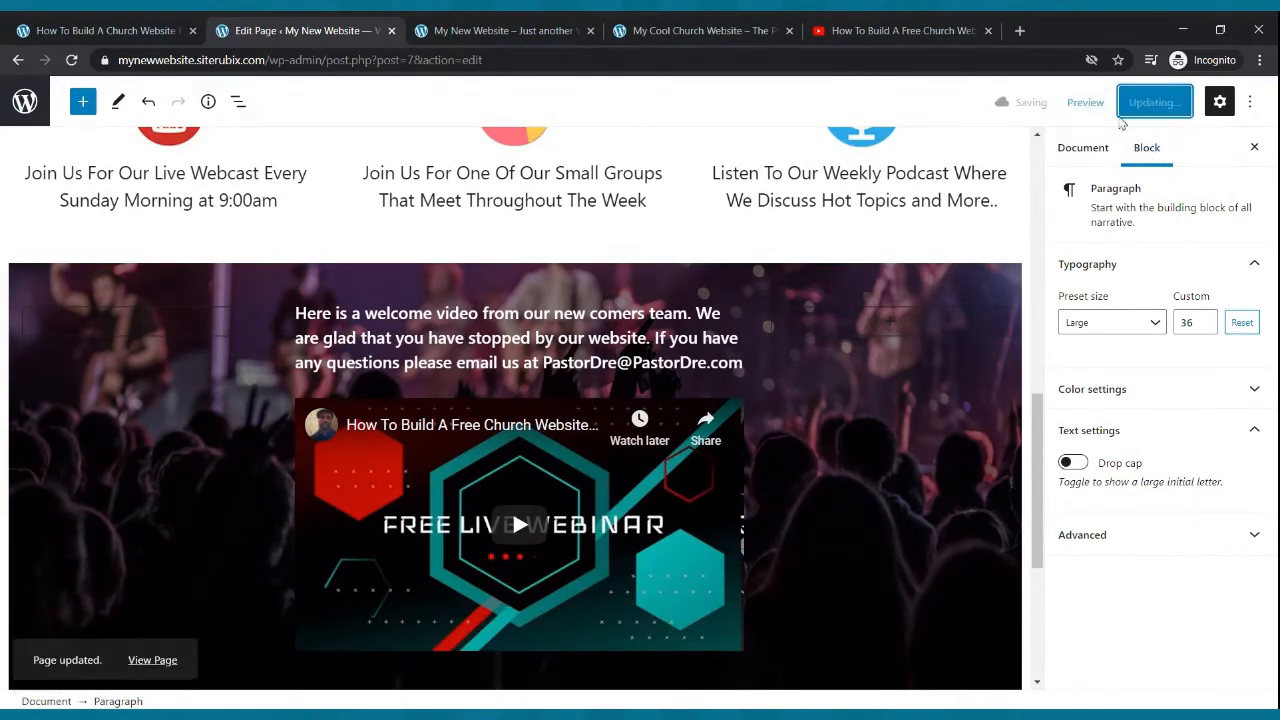
- Reload the live site and review the home page from the header down to the video section
left_click(428, 30)
left_click(72, 62)
scroll(488, 274, "down", 3)
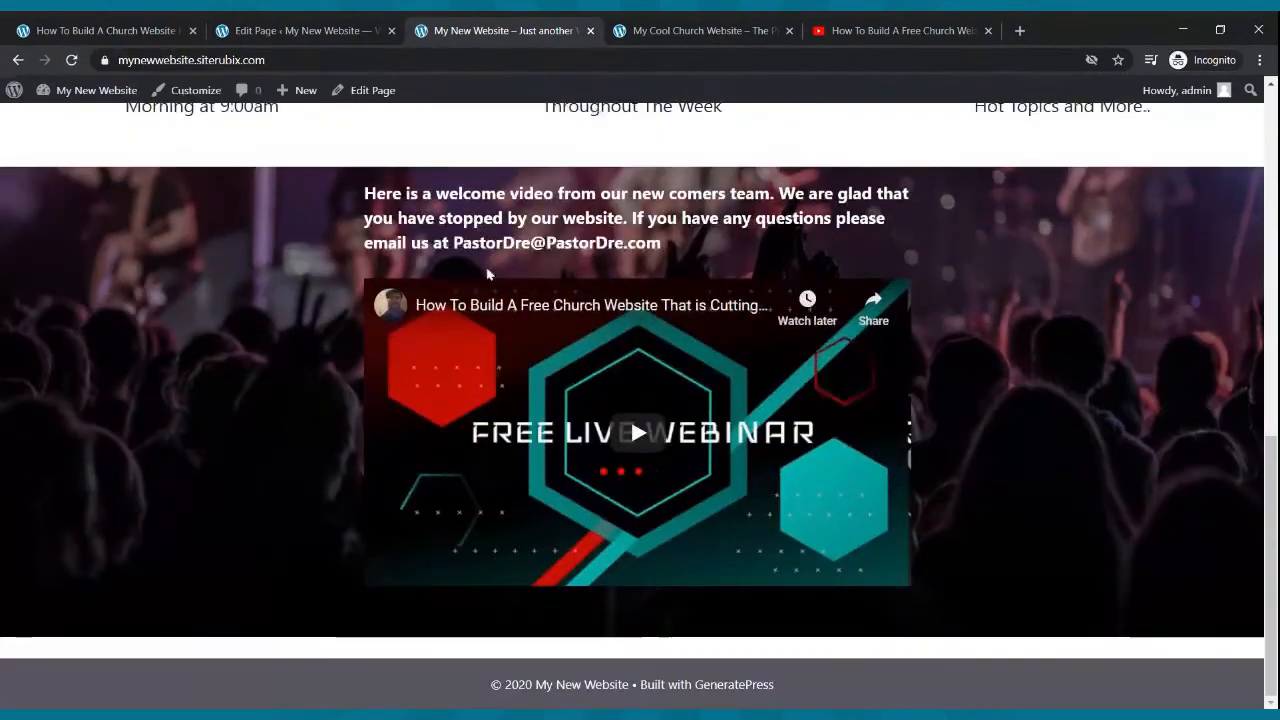
scroll(520, 340, "up", 6)
scroll(519, 310, "up", 3)
scroll(520, 340, "down", 9)
scroll(374, 271, "up", 8)
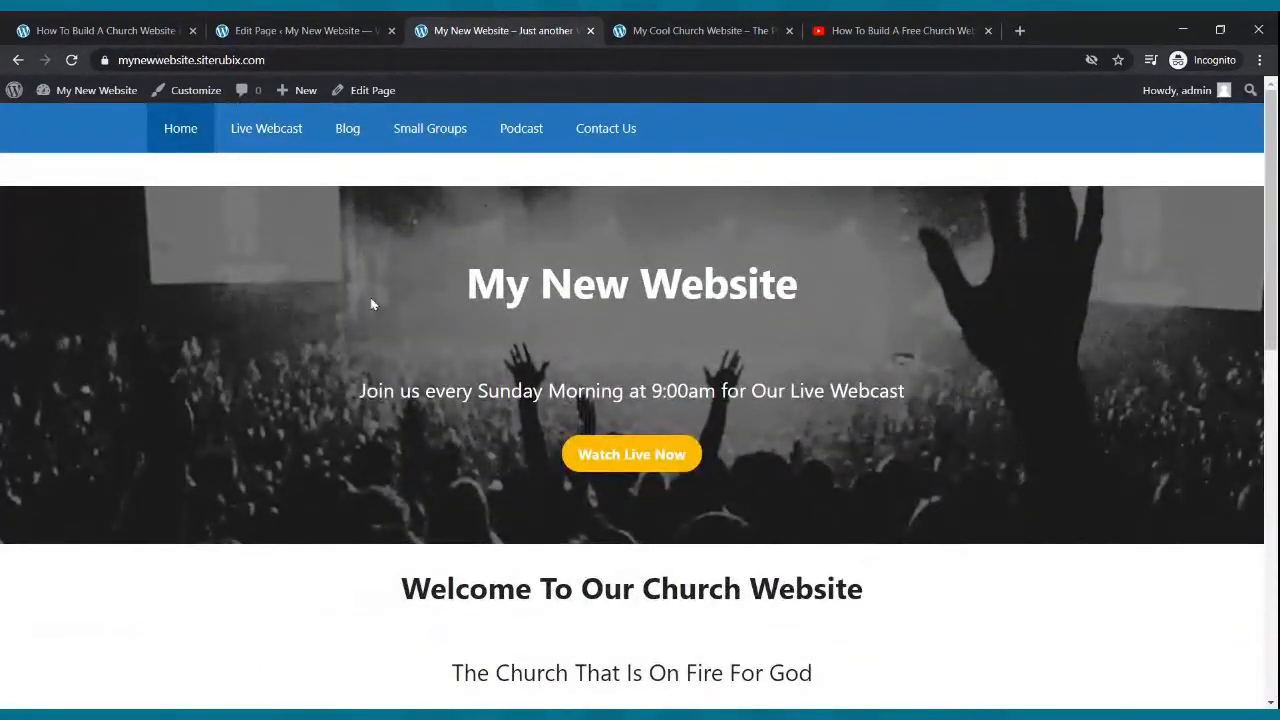
scroll(378, 300, "down", 6)
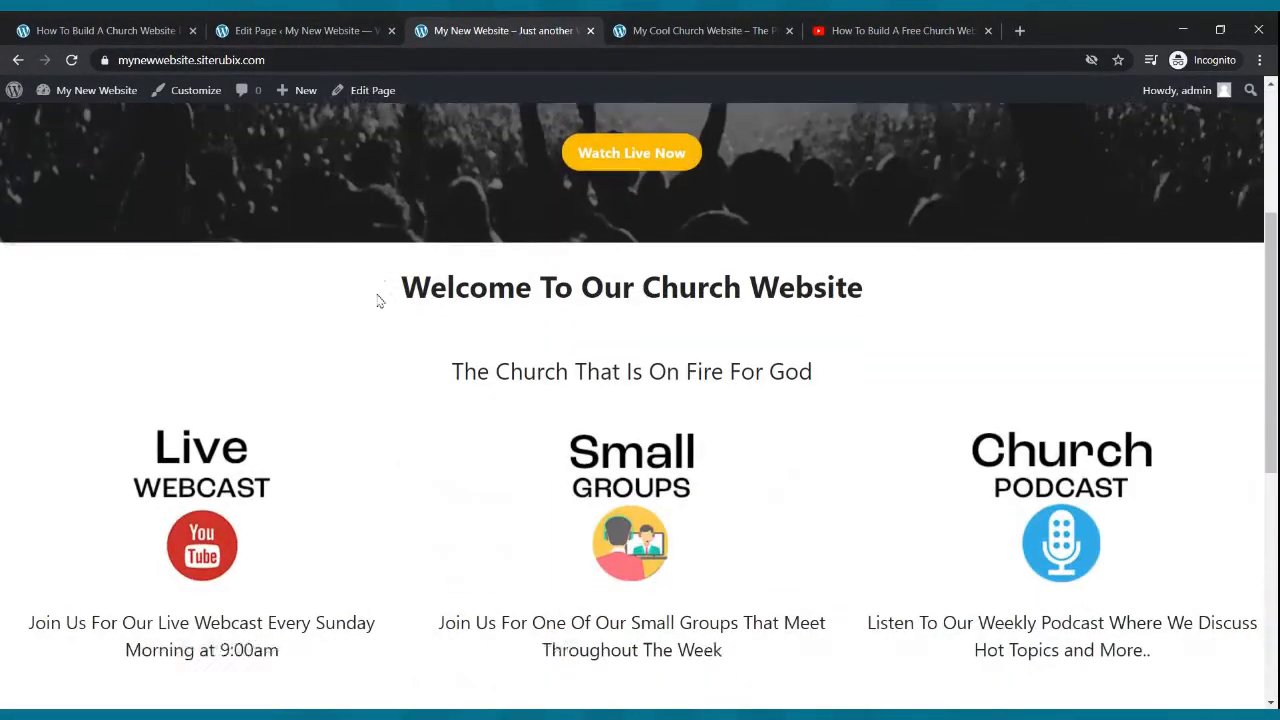
scroll(386, 302, "down", 3)
scroll(400, 294, "up", 8)
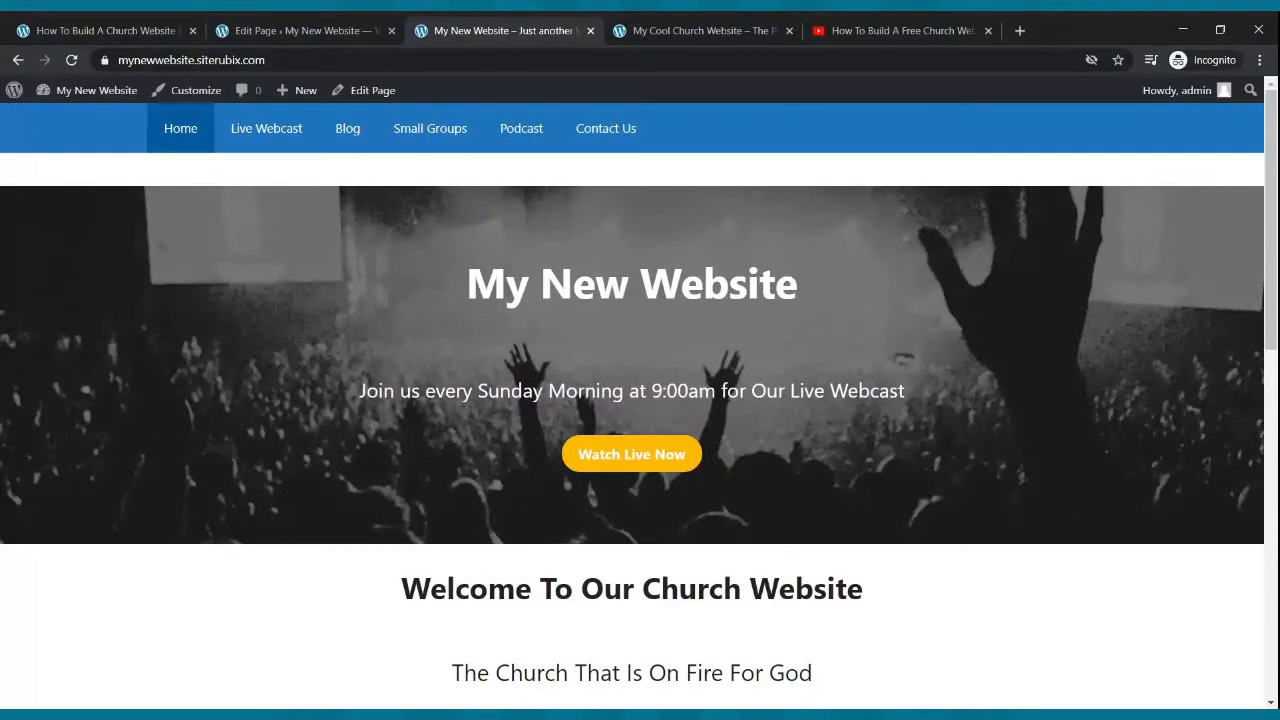
- Open the Live Webcast page in the block editor from the Pages list
left_click(290, 33)
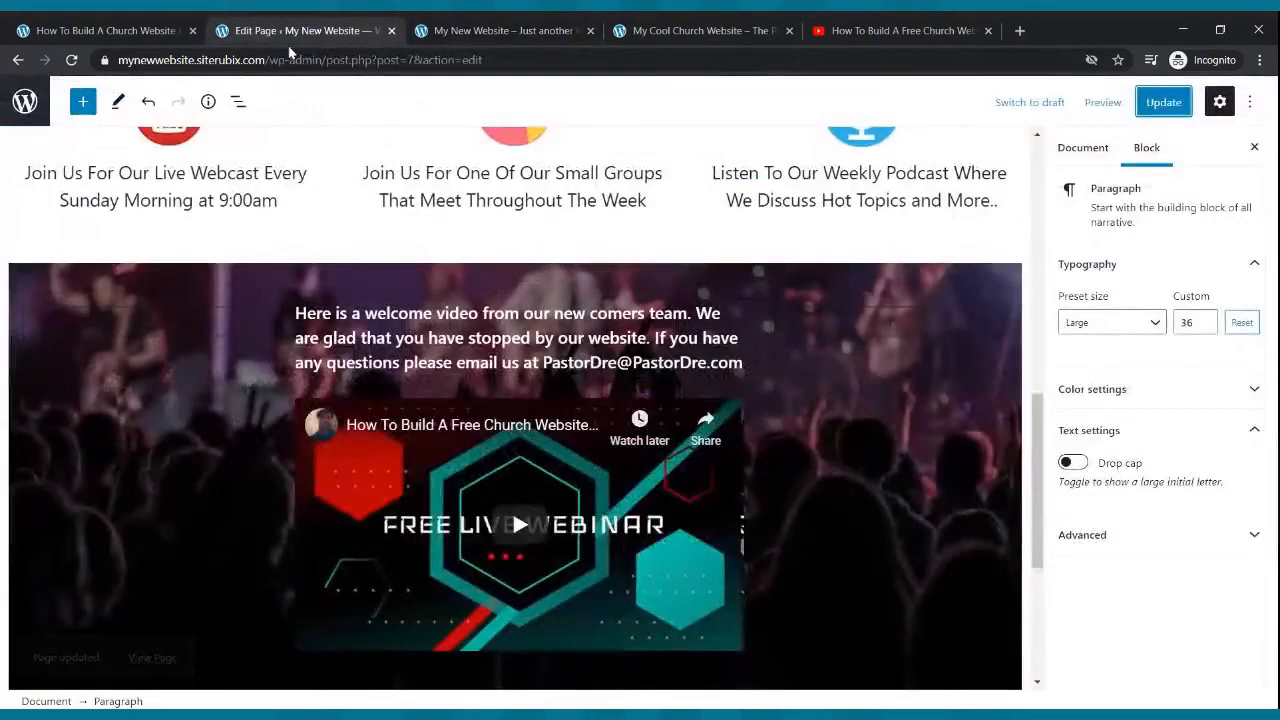
left_click(22, 61)
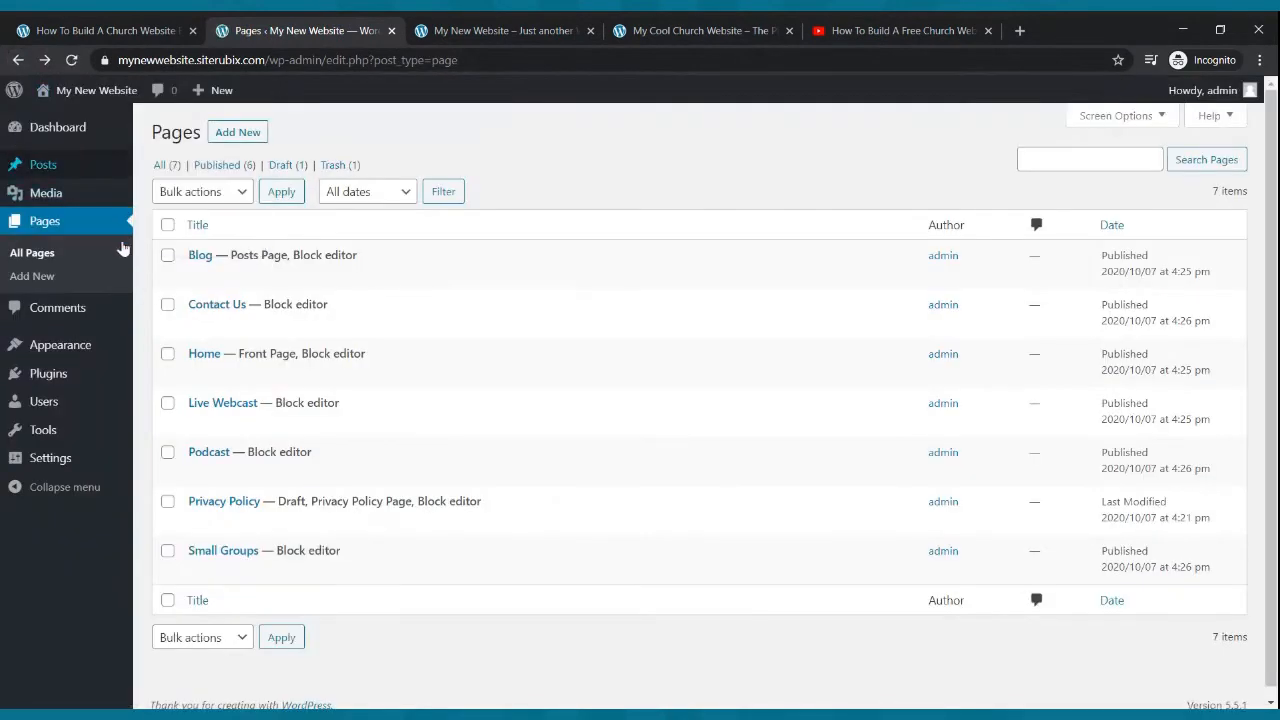
left_click(58, 224)
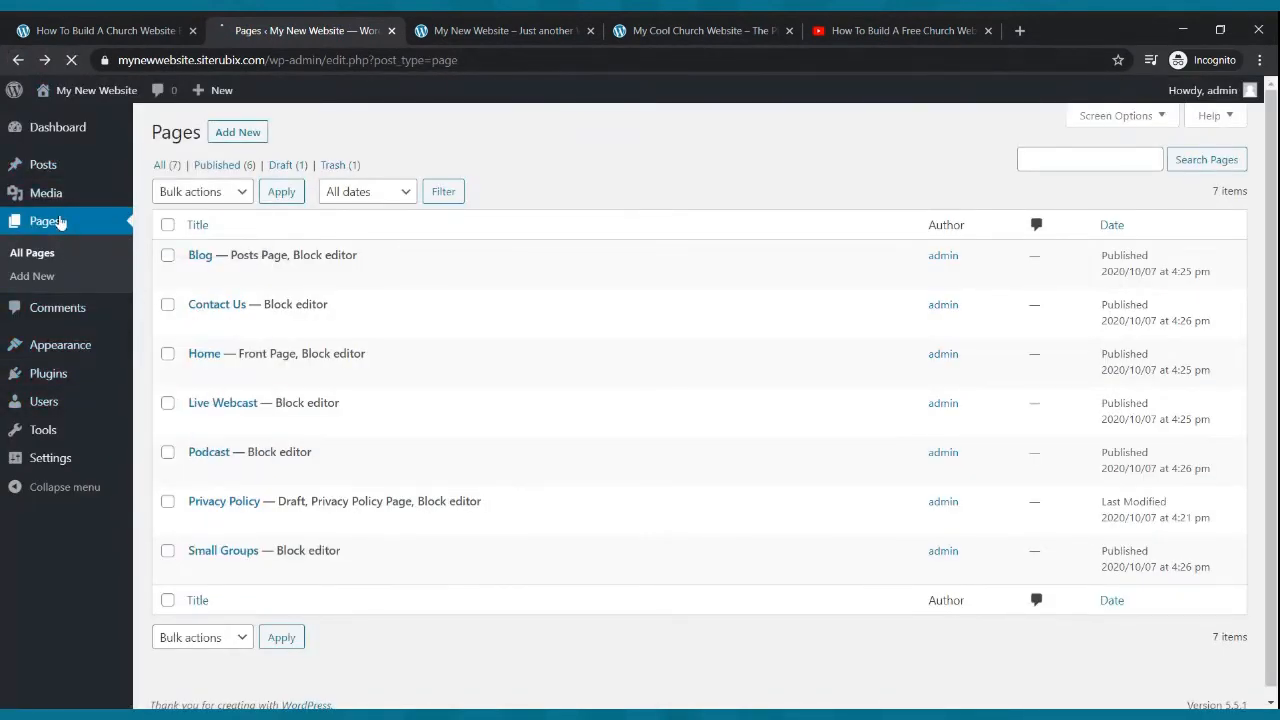
left_click(232, 426)
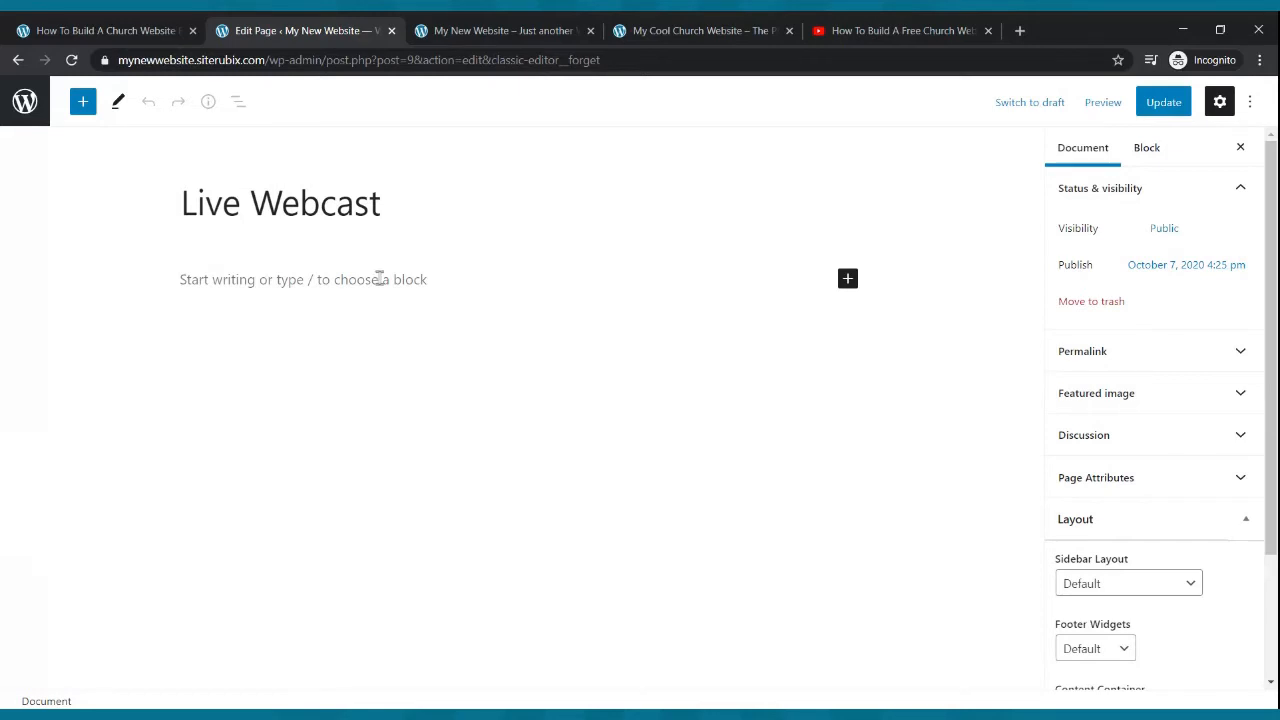
- Open YouTube Studio's live streaming manager from the YouTube video page
left_click(900, 30)
left_click(829, 289)
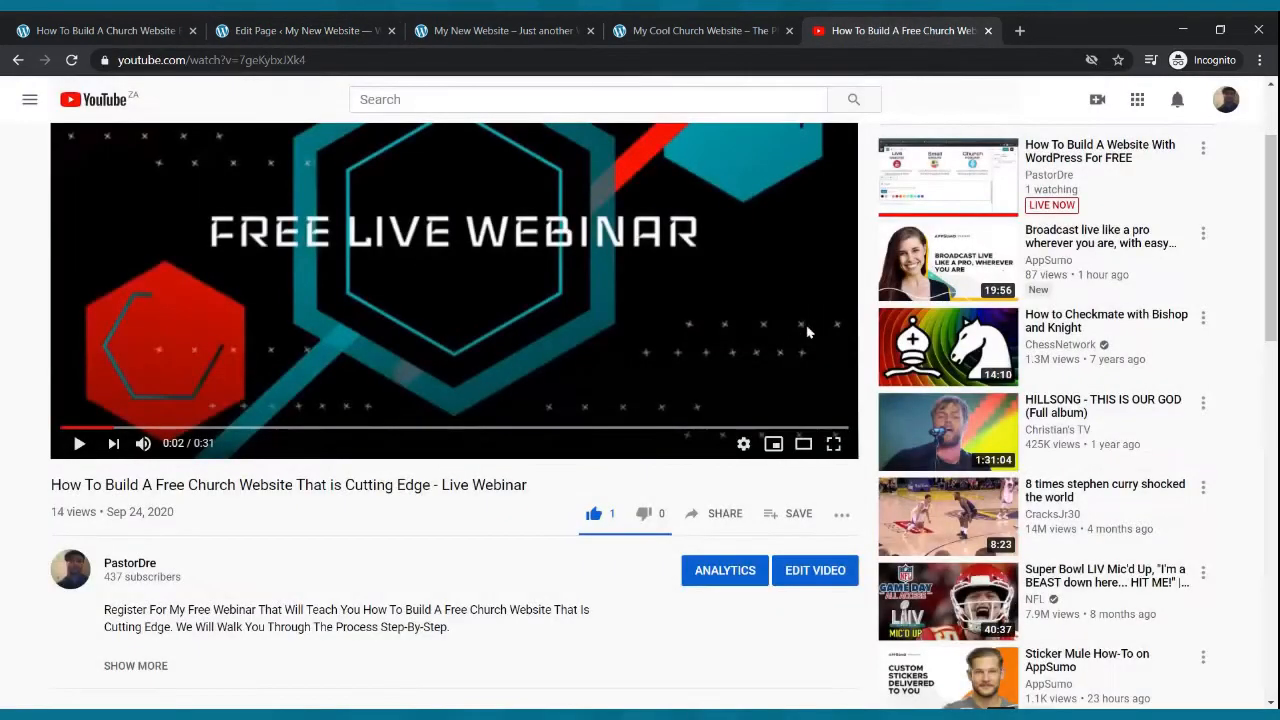
scroll(1147, 178, "up", 2)
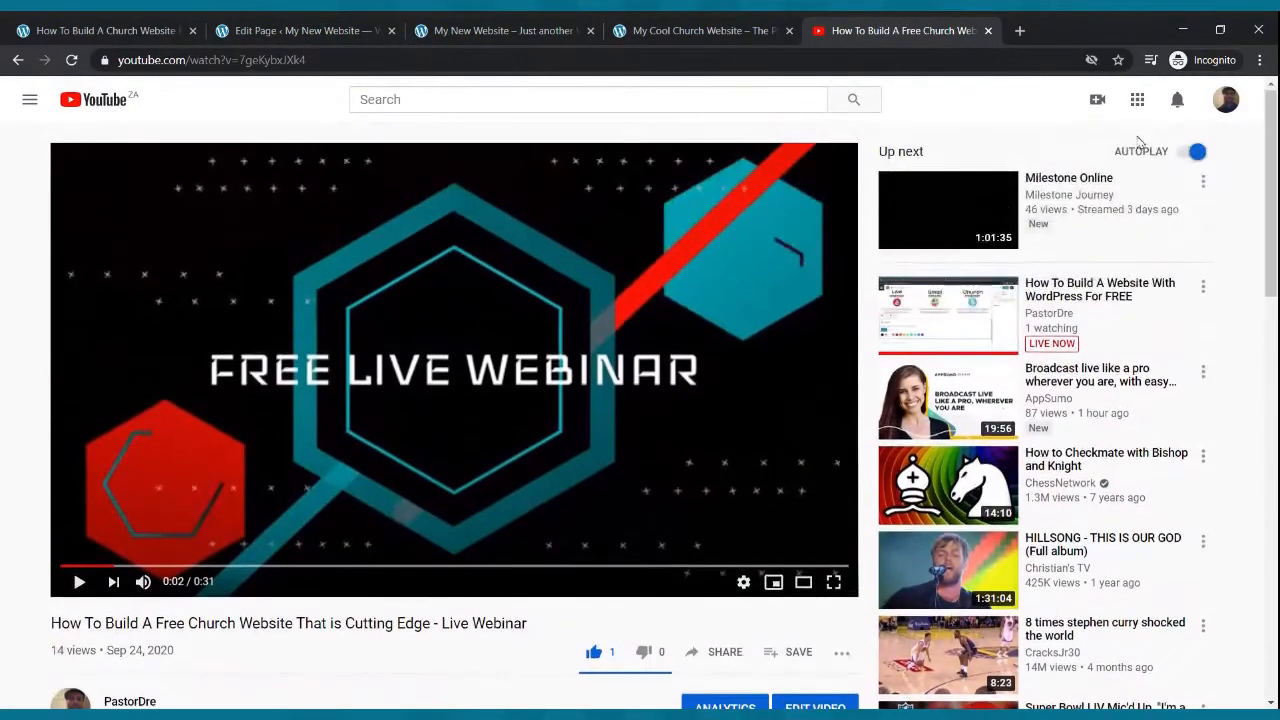
left_click(1097, 104)
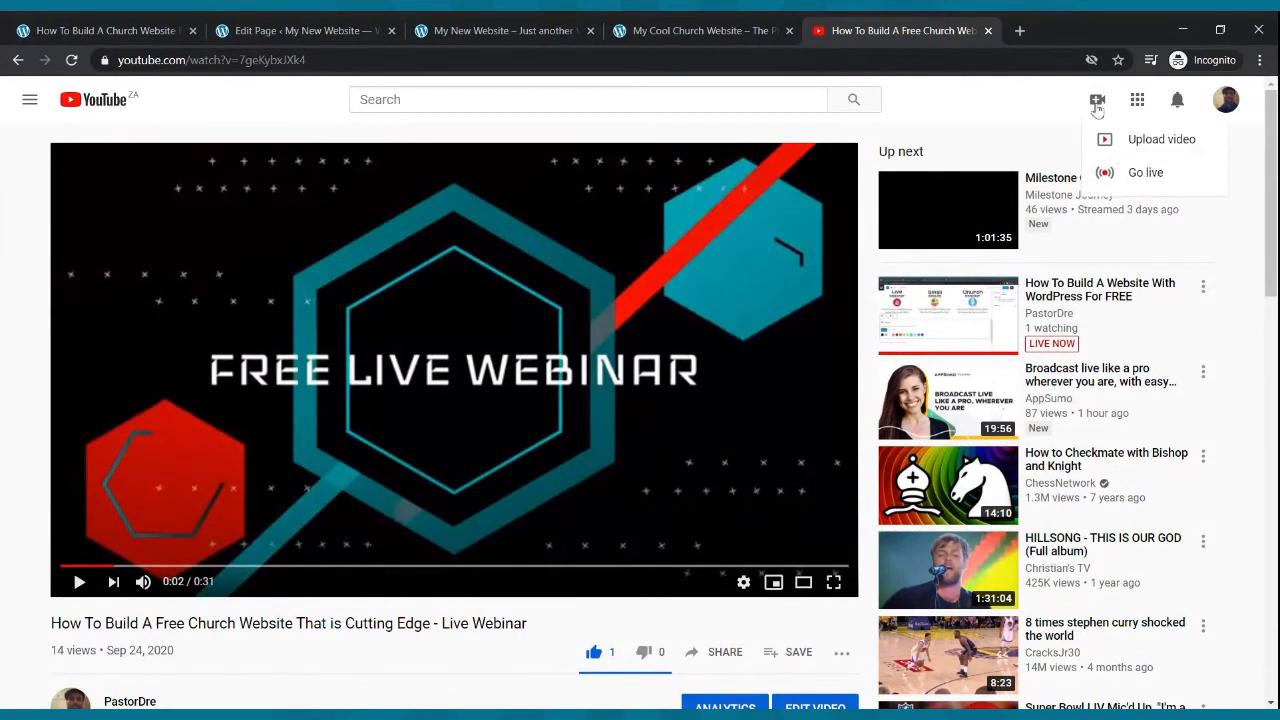
left_click(1145, 172)
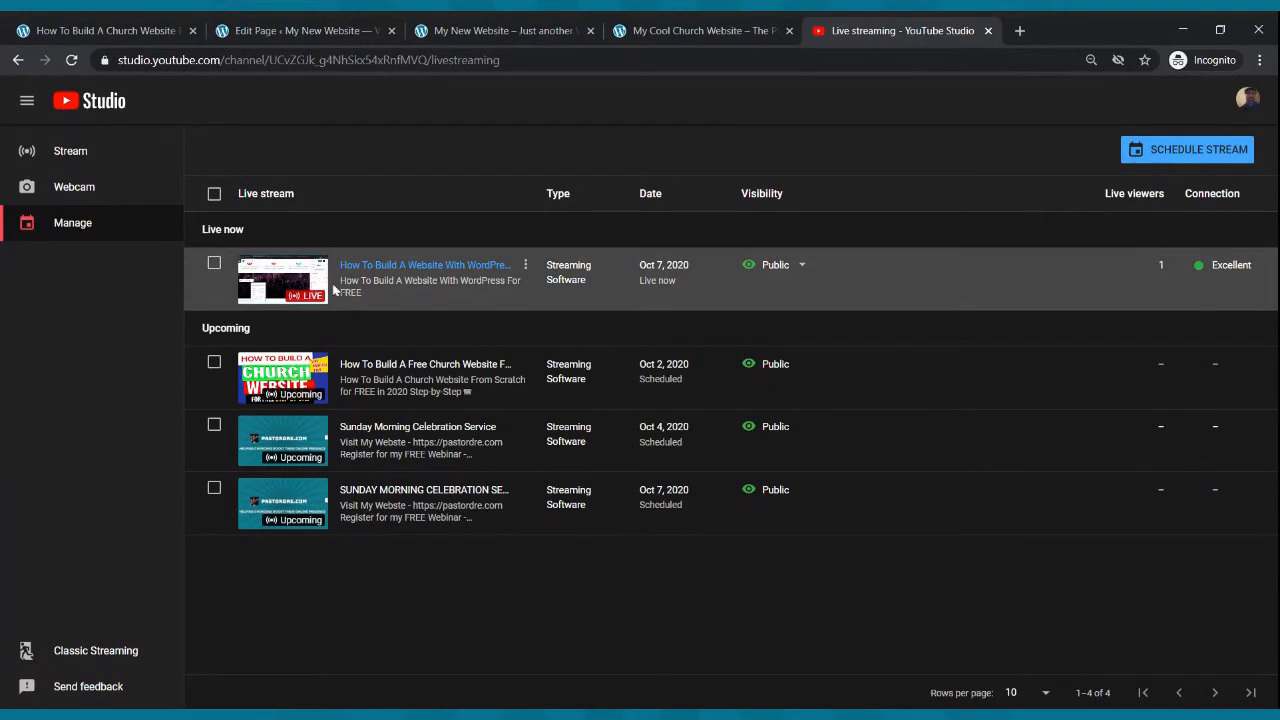
- Copy the share link of the stream that is currently live
left_click(285, 290)
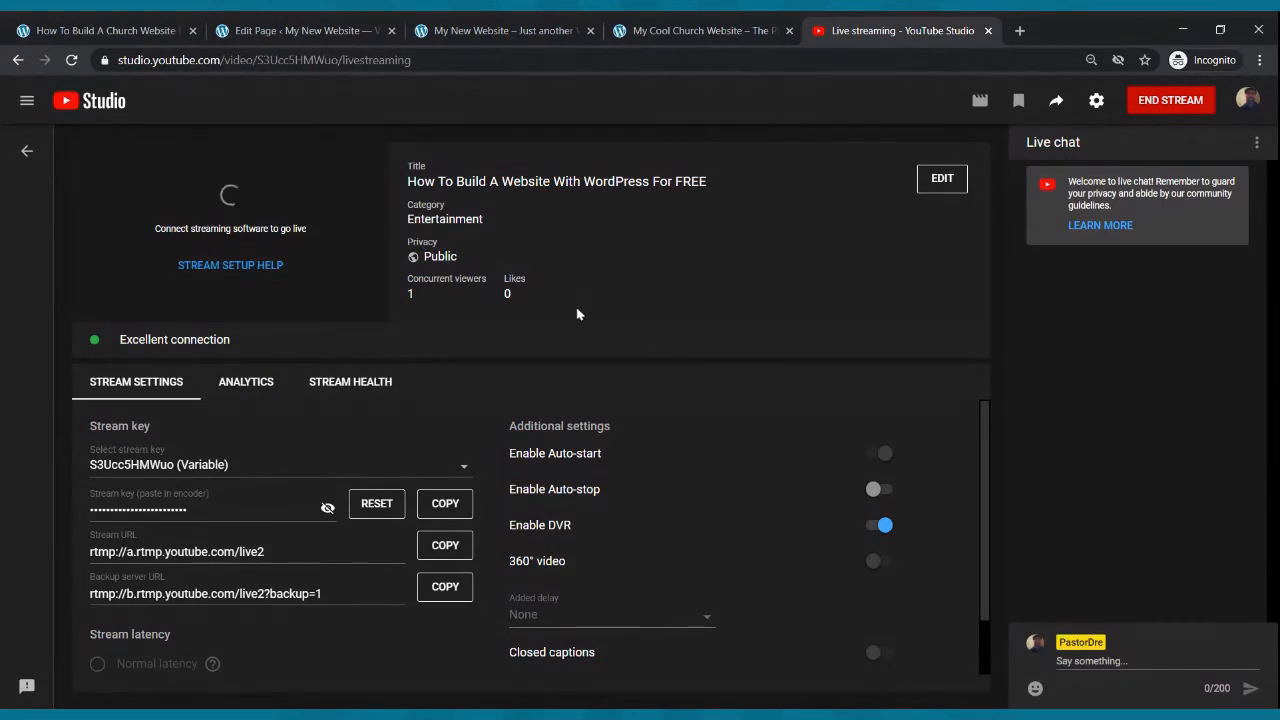
left_click(1058, 104)
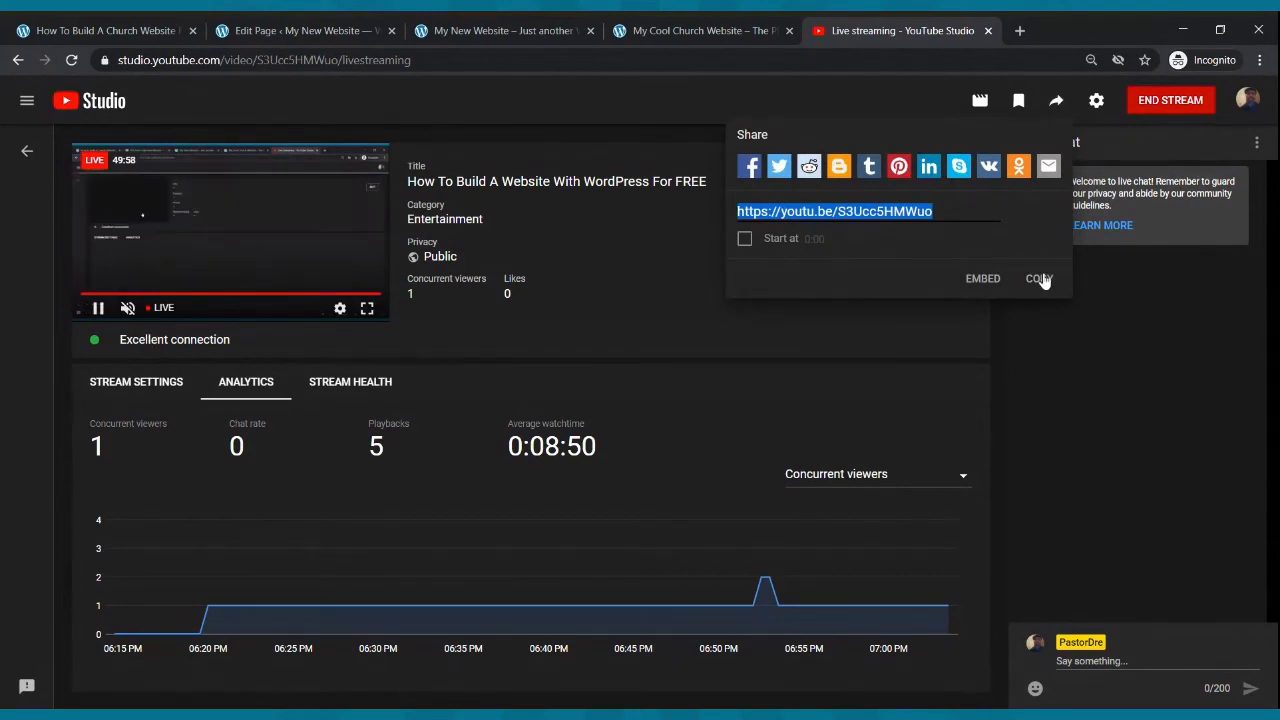
left_click(1040, 278)
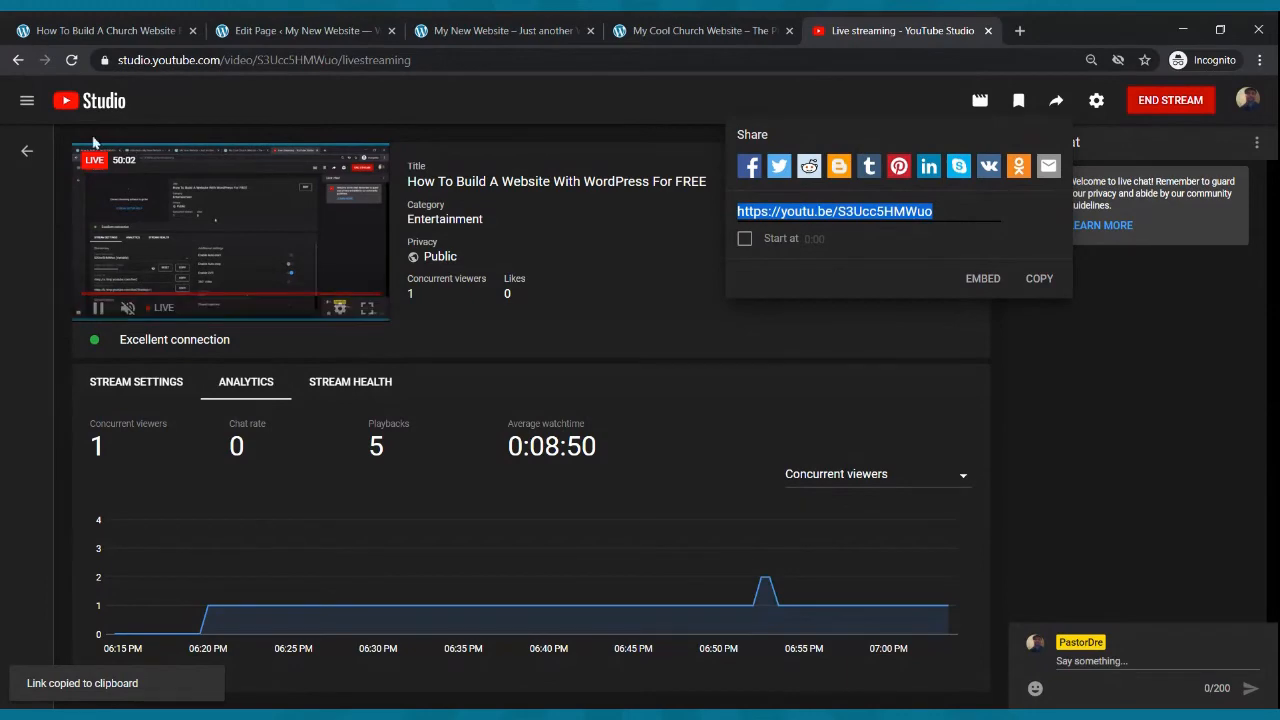
left_click(18, 60)
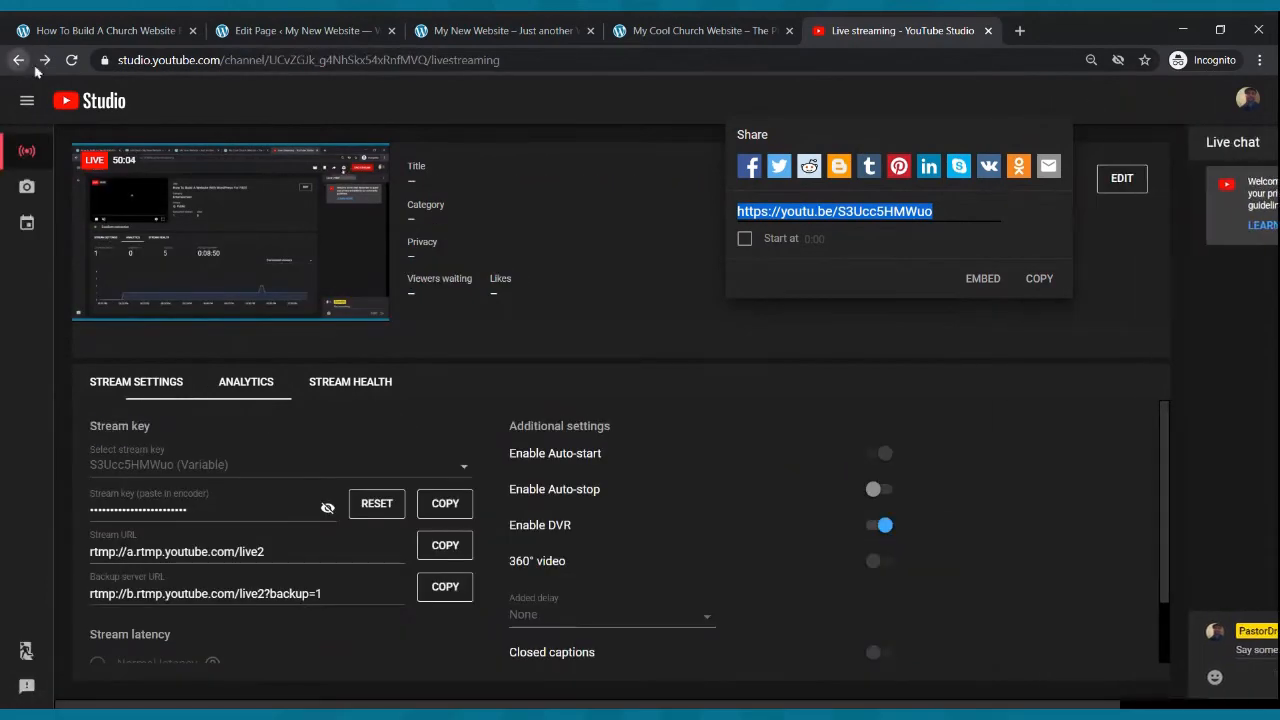
left_click(649, 28)
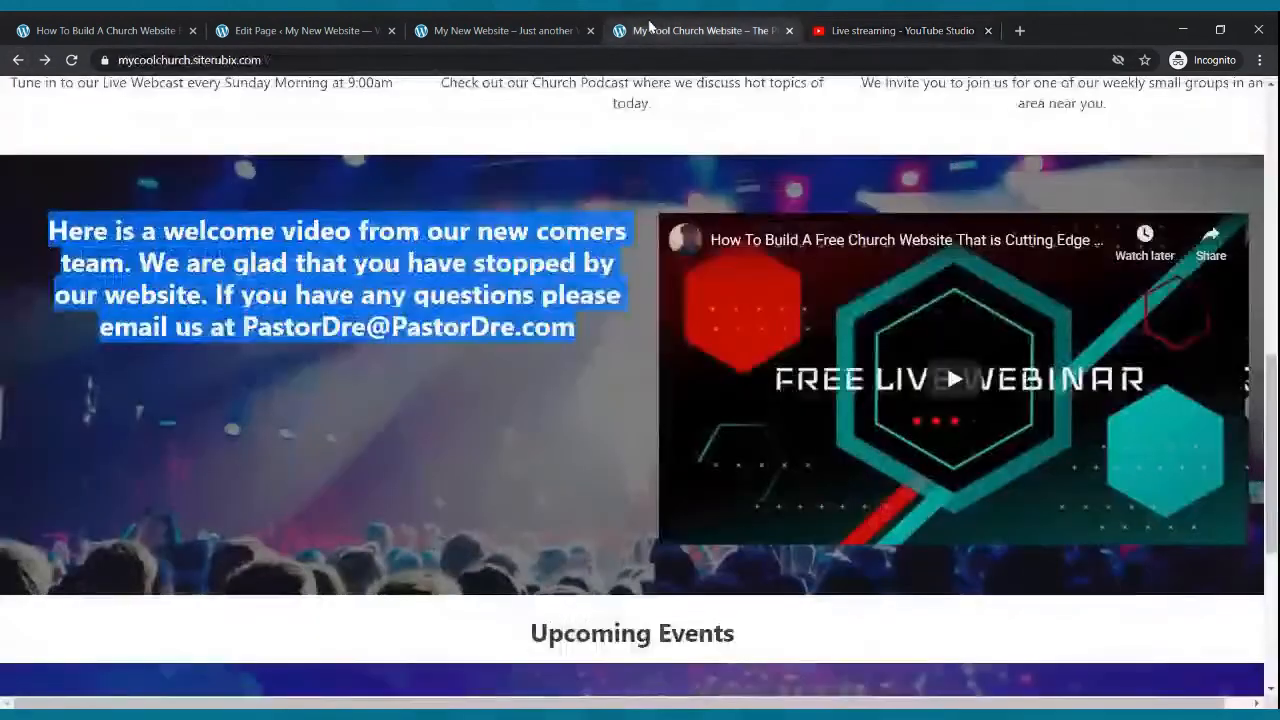
left_click(855, 31)
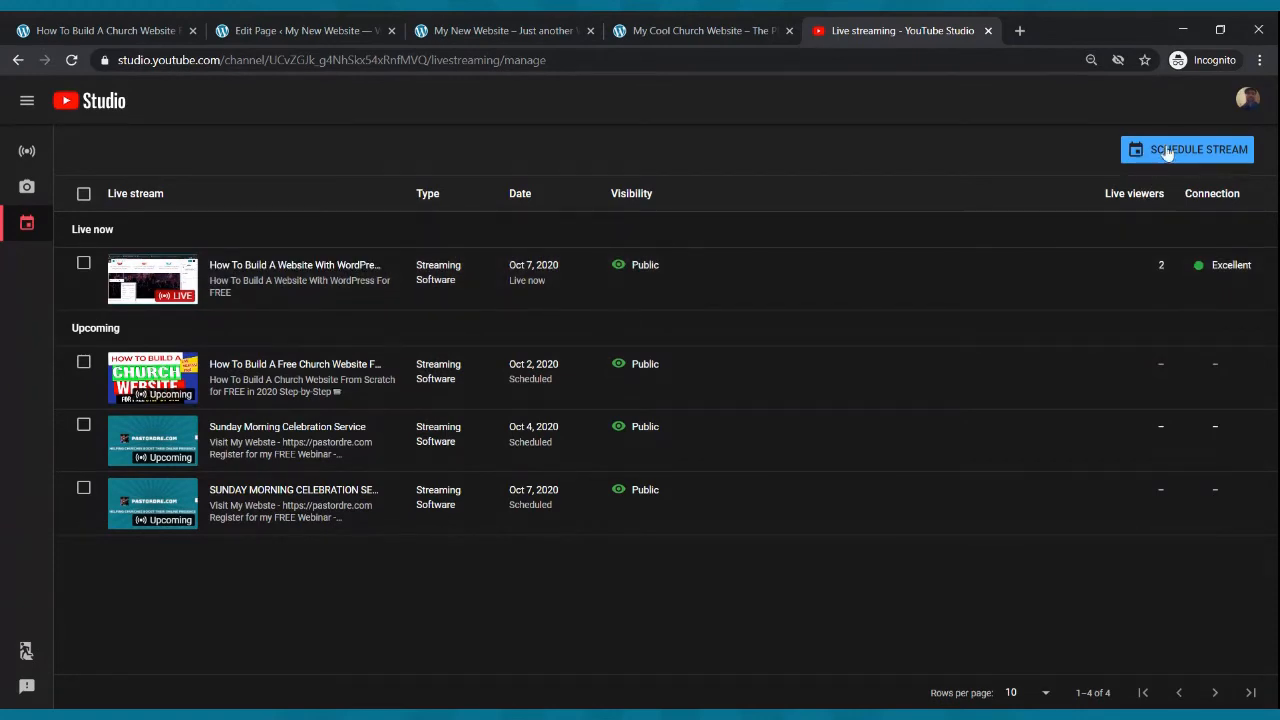
- Schedule a new stream with fresh settings titled Sunday Morning Celebration Service
left_click(1162, 151)
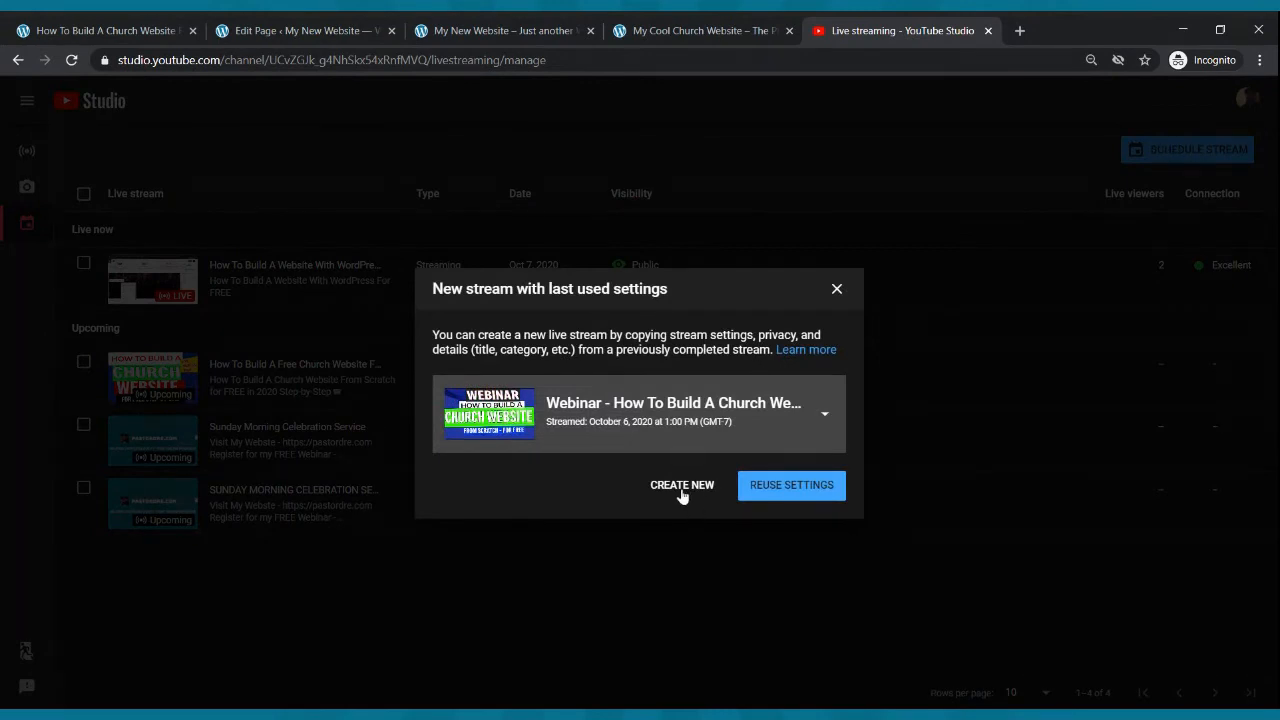
left_click(681, 486)
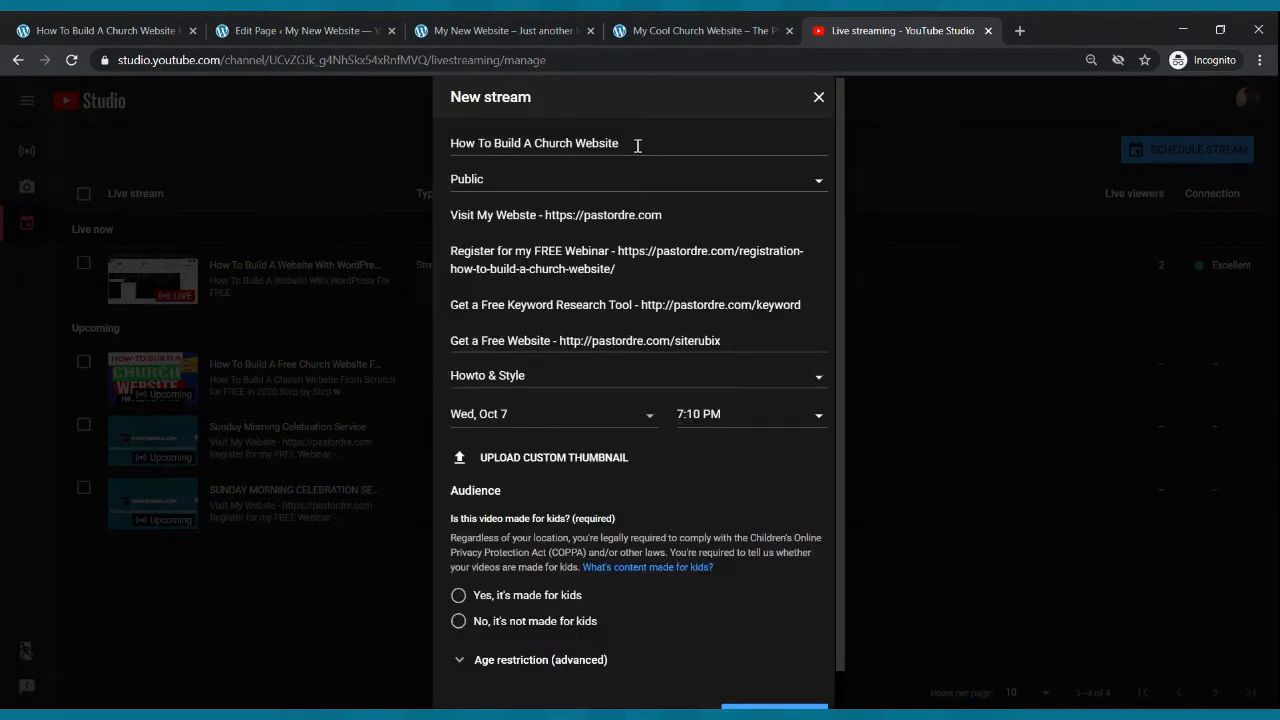
left_click_drag(636, 144, 432, 160)
type("Sun")
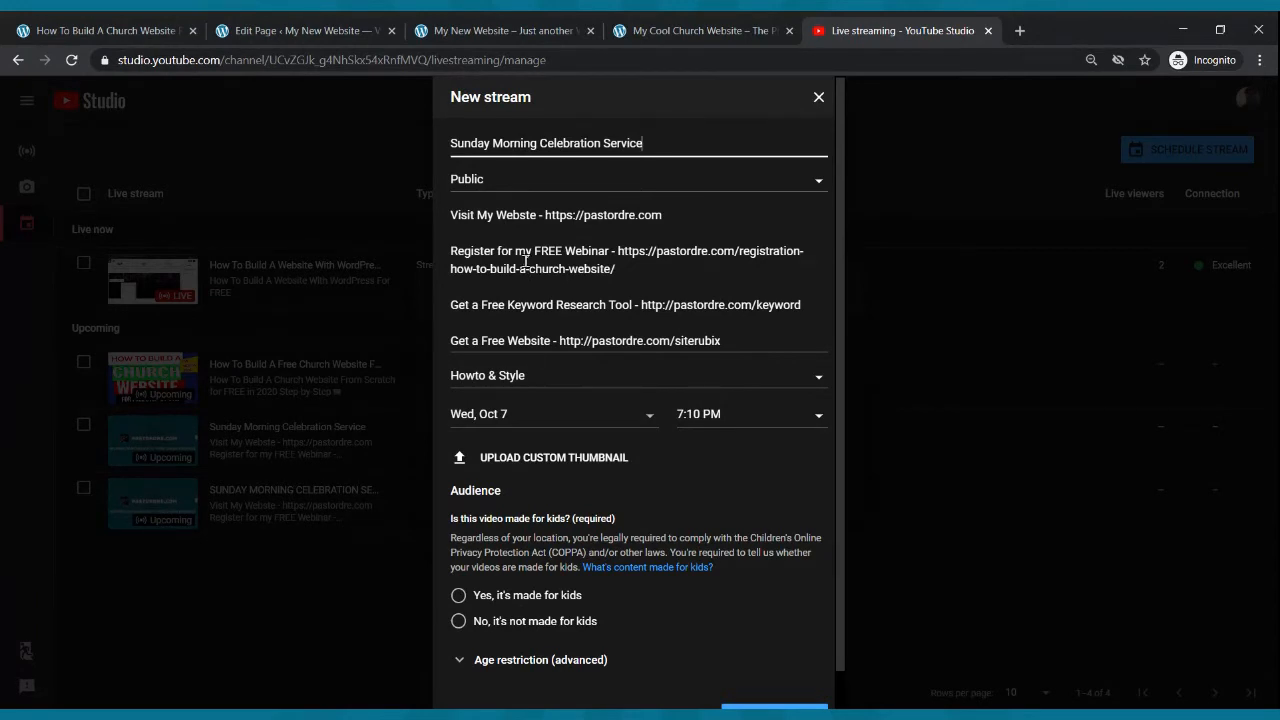
- Set the stream's schedule to Sun, Oct 11 at 9:00 AM
left_click(541, 426)
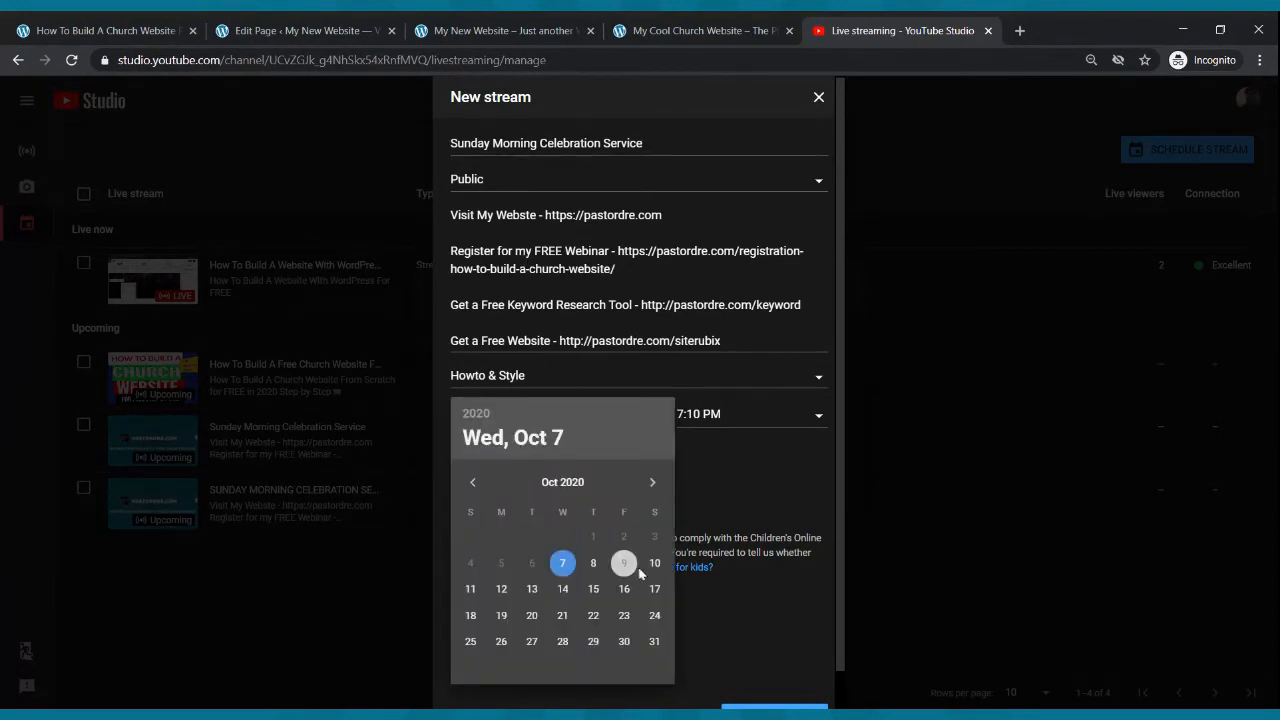
left_click(470, 589)
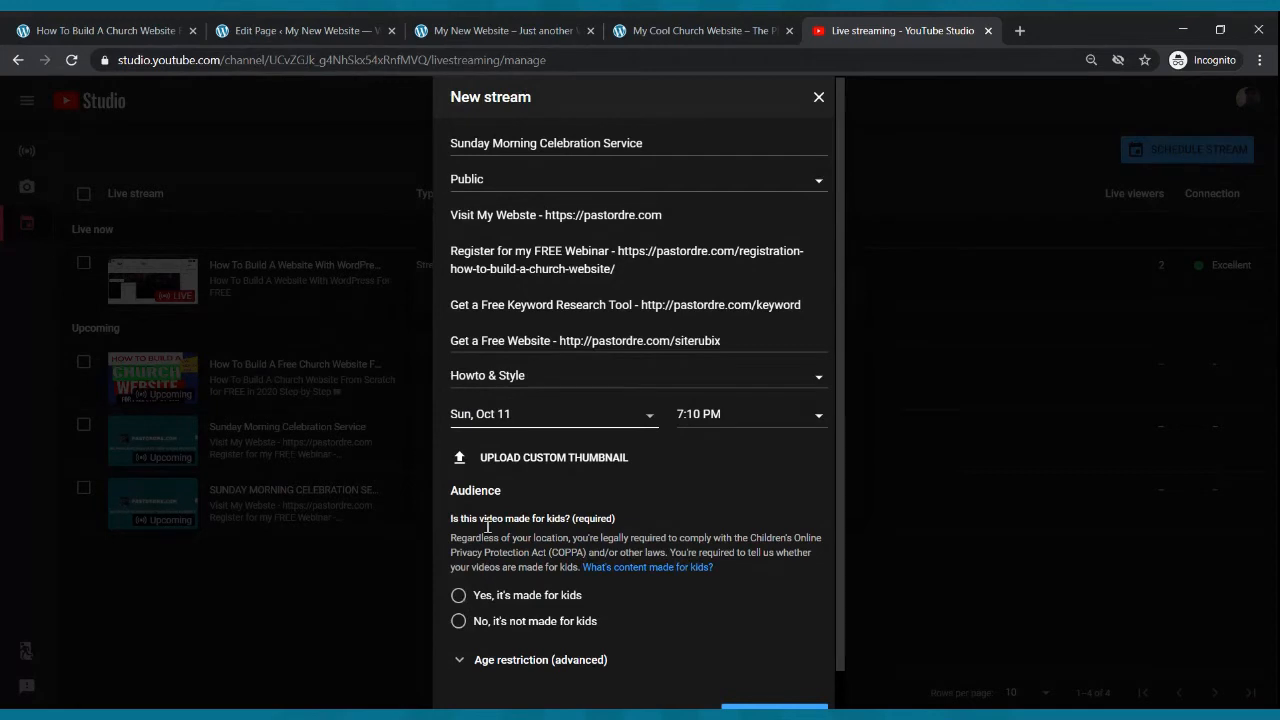
left_click(736, 418)
scroll(737, 509, "up", 12)
scroll(737, 509, "up", 13)
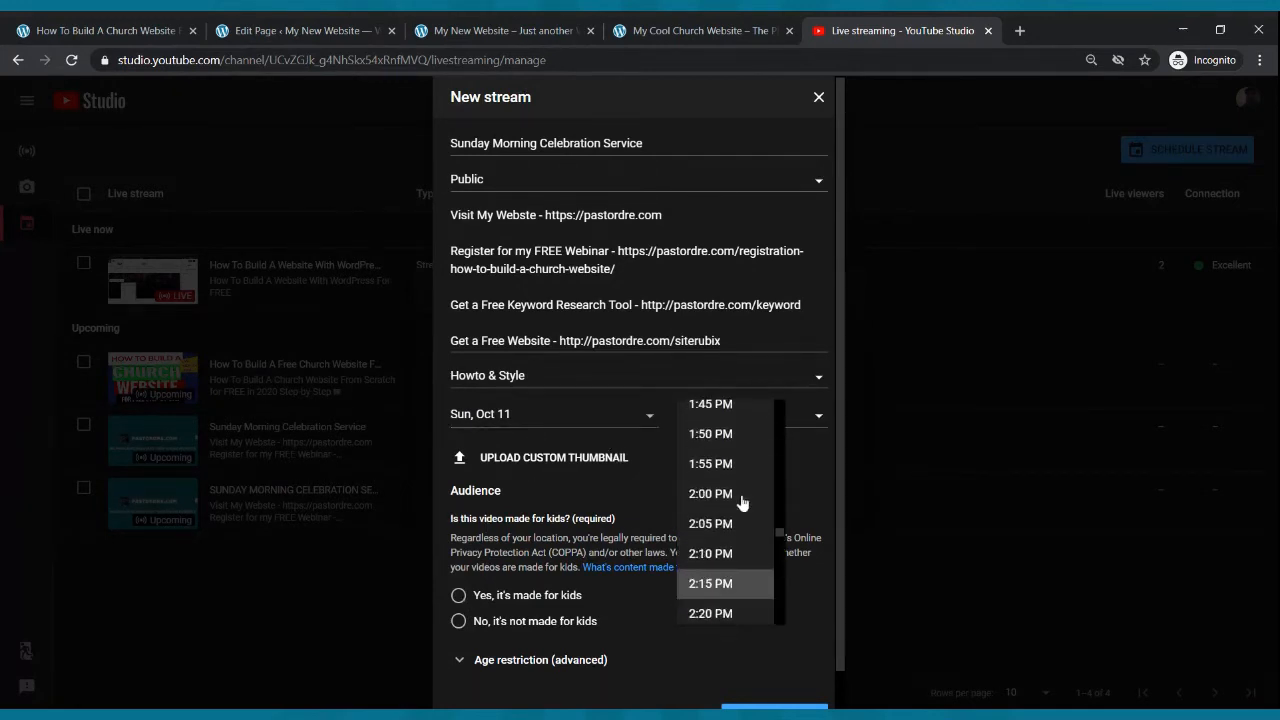
scroll(740, 500, "up", 8)
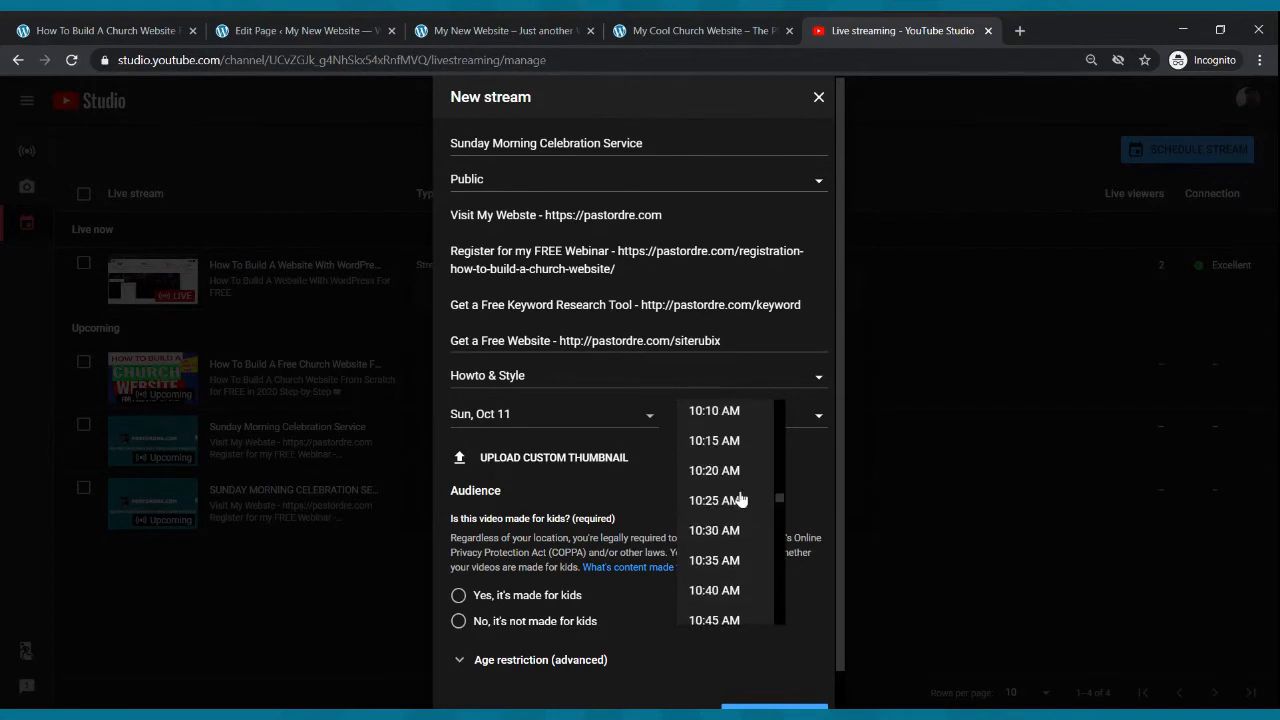
scroll(740, 500, "up", 2)
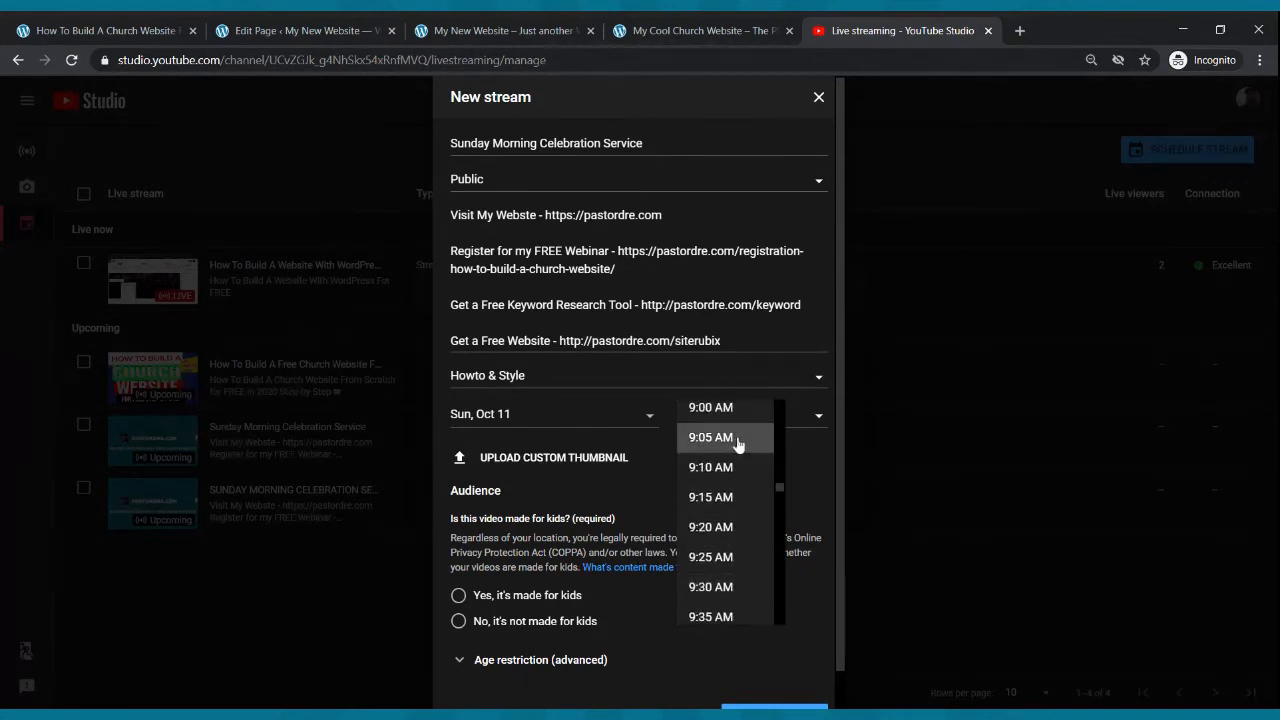
left_click(736, 410)
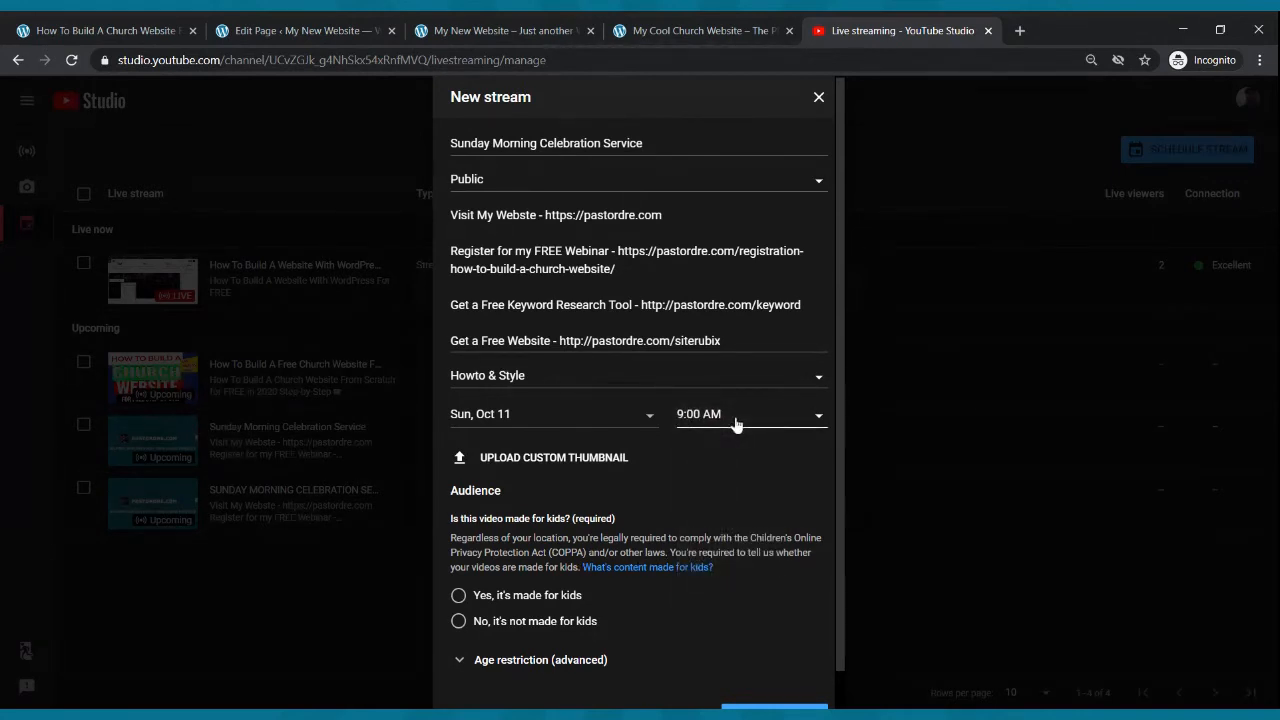
- Mark the stream as not made for kids and create the stream
scroll(805, 425, "down", 1)
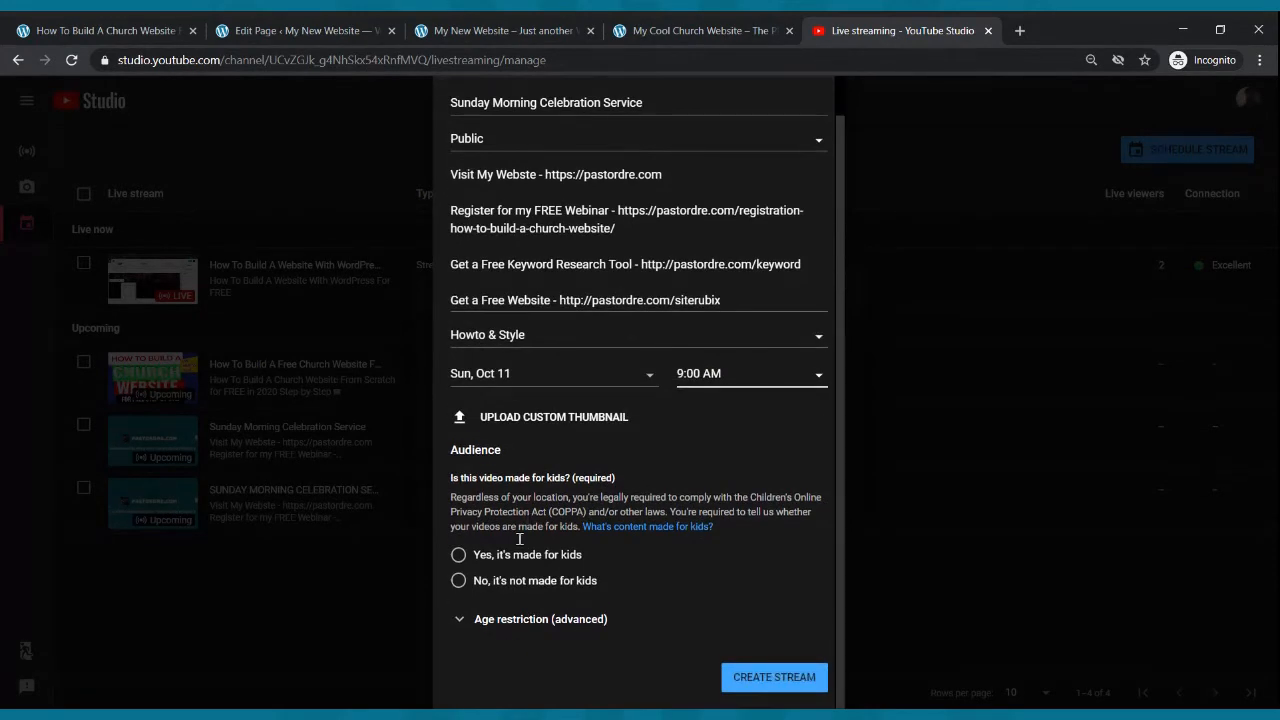
left_click(481, 580)
scroll(757, 637, "up", 1)
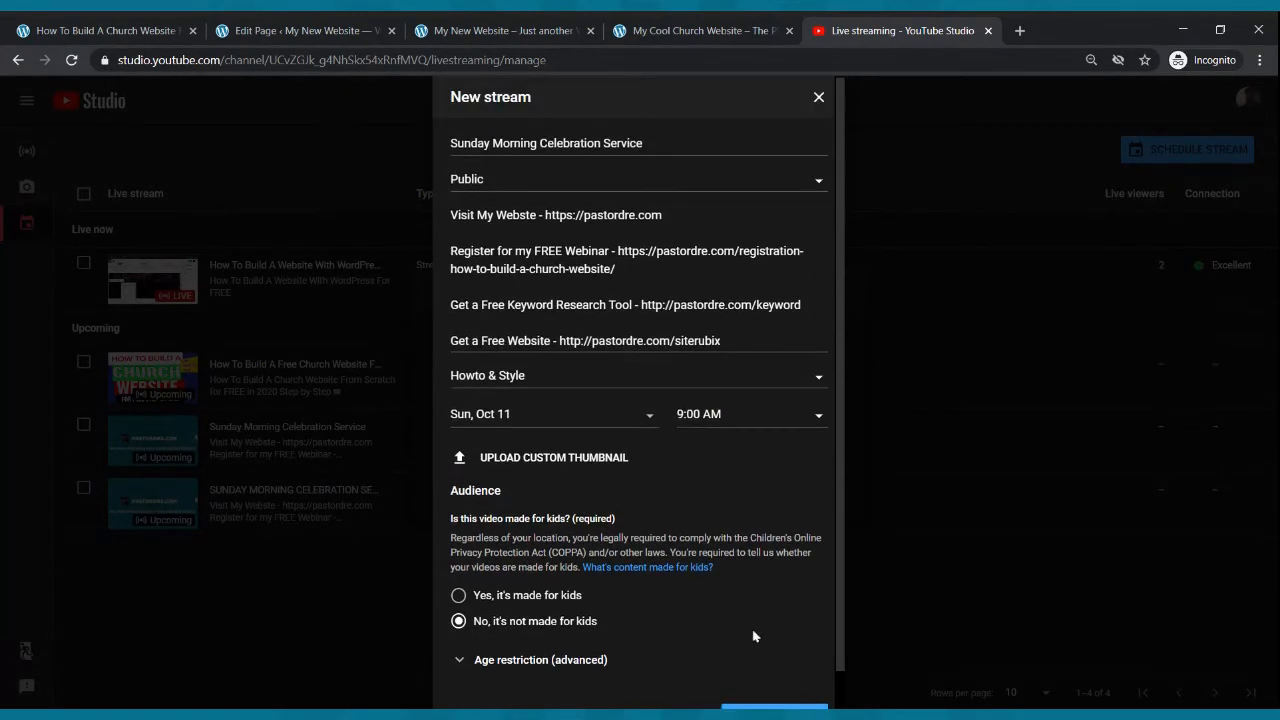
scroll(752, 540, "down", 1)
left_click(768, 688)
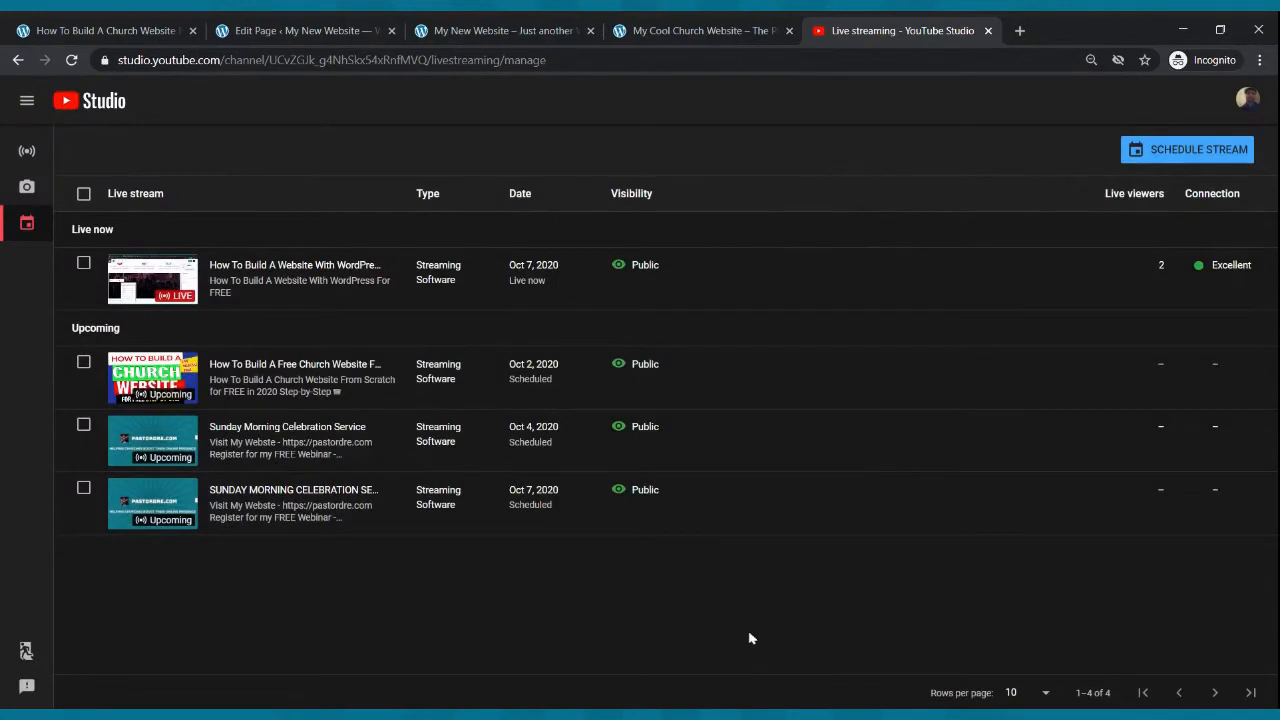
- Open the new Sunday Morning Celebration Service stream and copy its share link
left_click(721, 503)
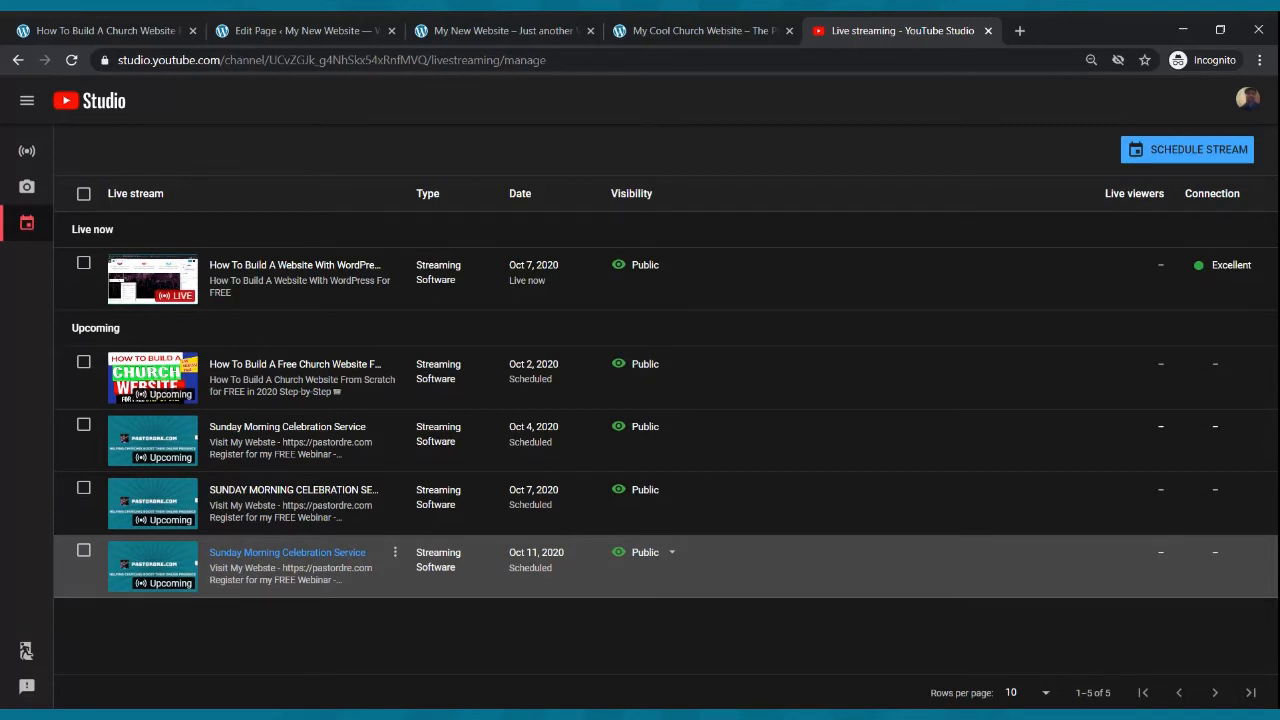
left_click(160, 568)
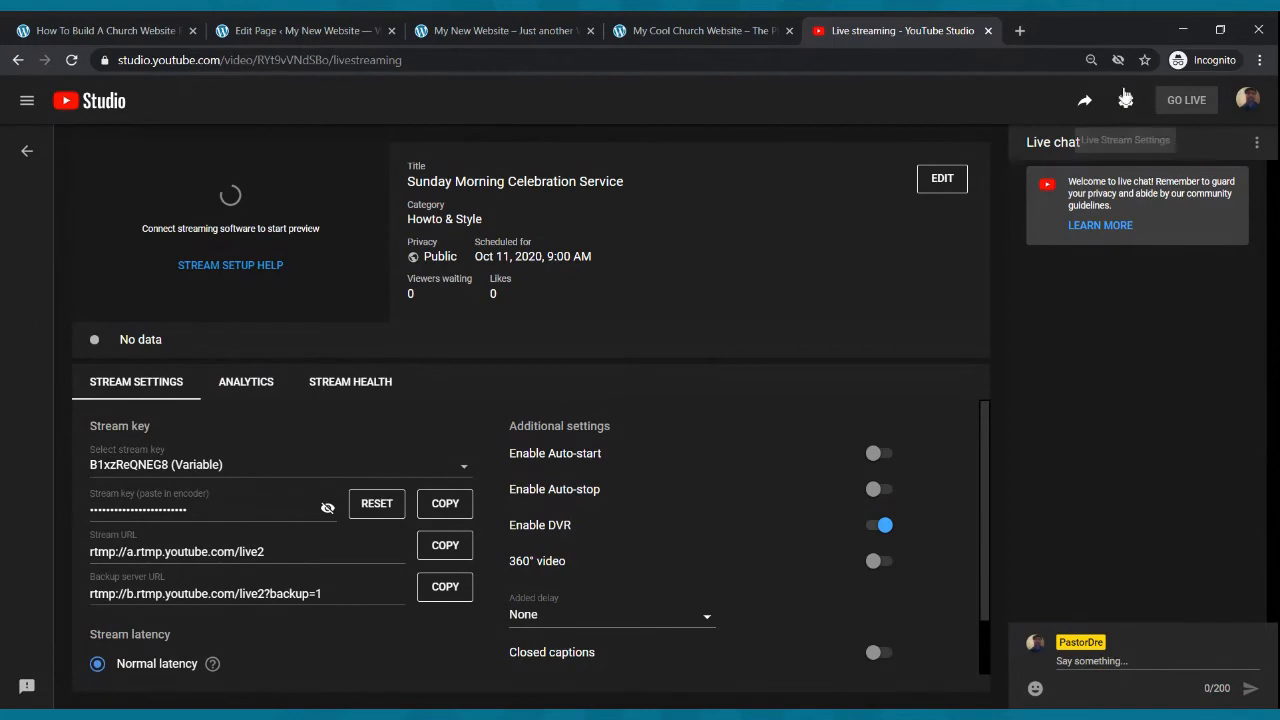
left_click(1085, 101)
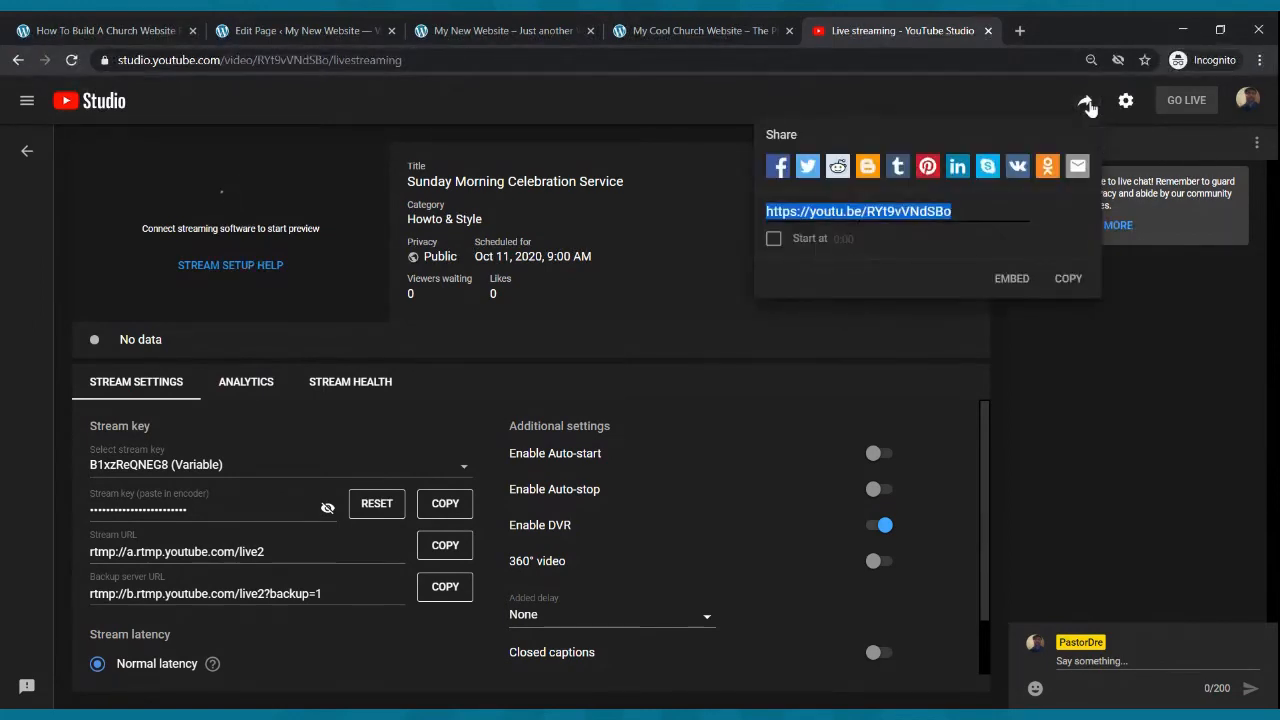
left_click(1068, 279)
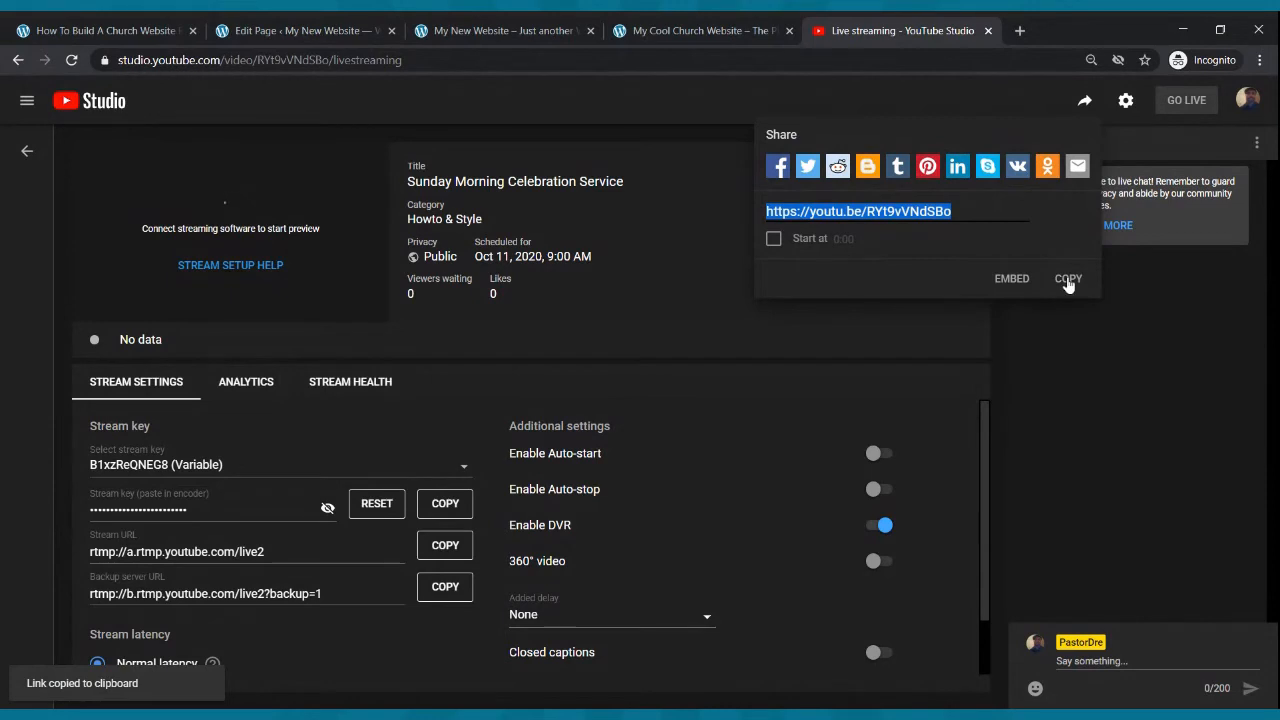
- Embed the copied stream link in a YouTube block on the Live Webcast page and update the page
left_click(351, 24)
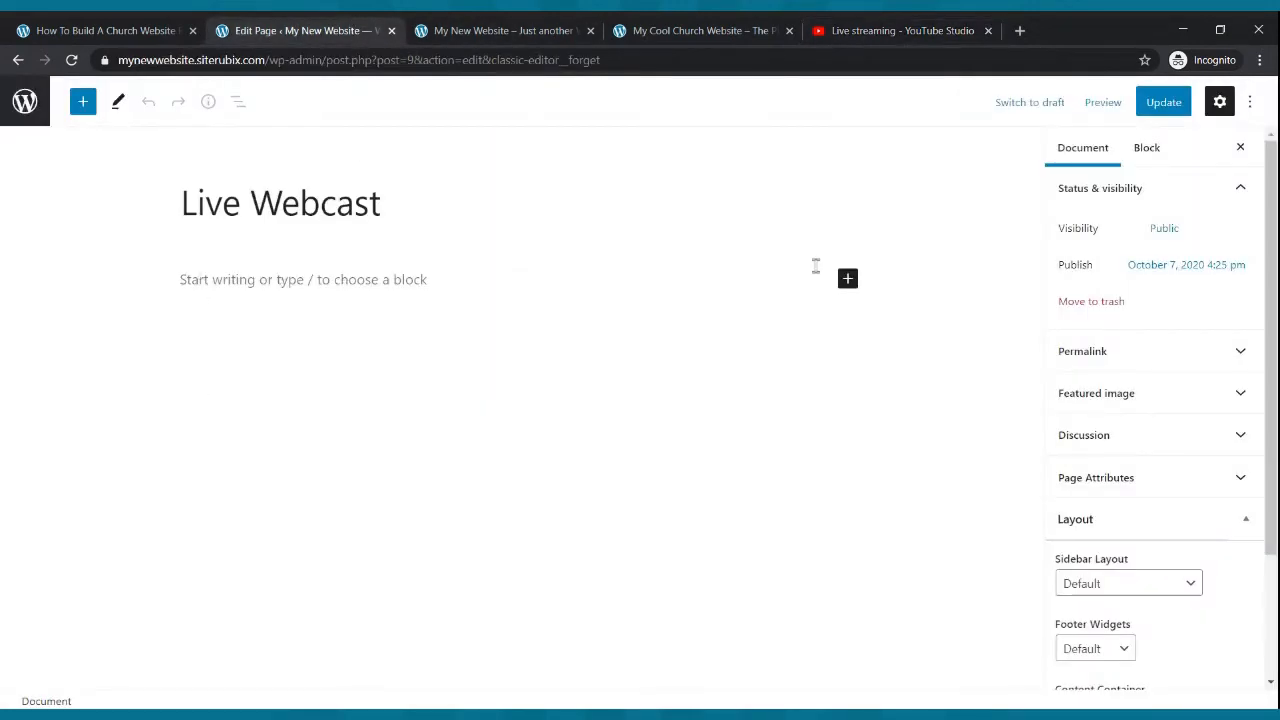
left_click(848, 280)
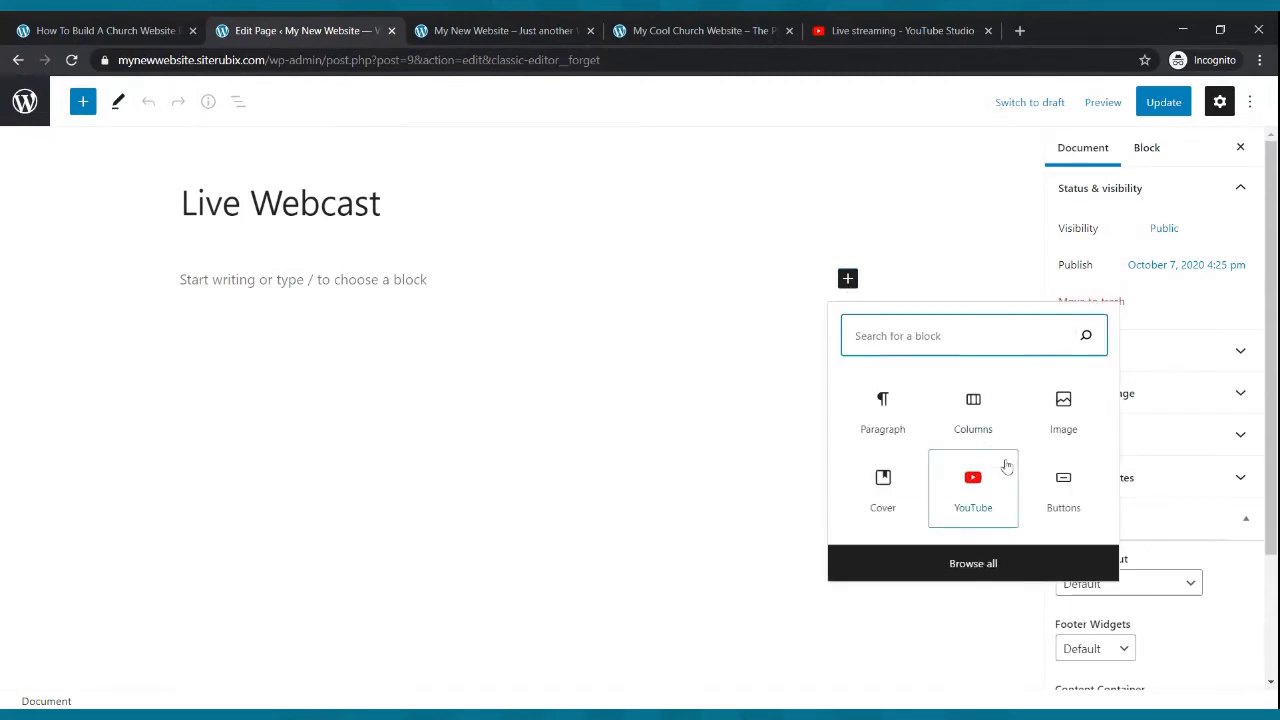
left_click(983, 490)
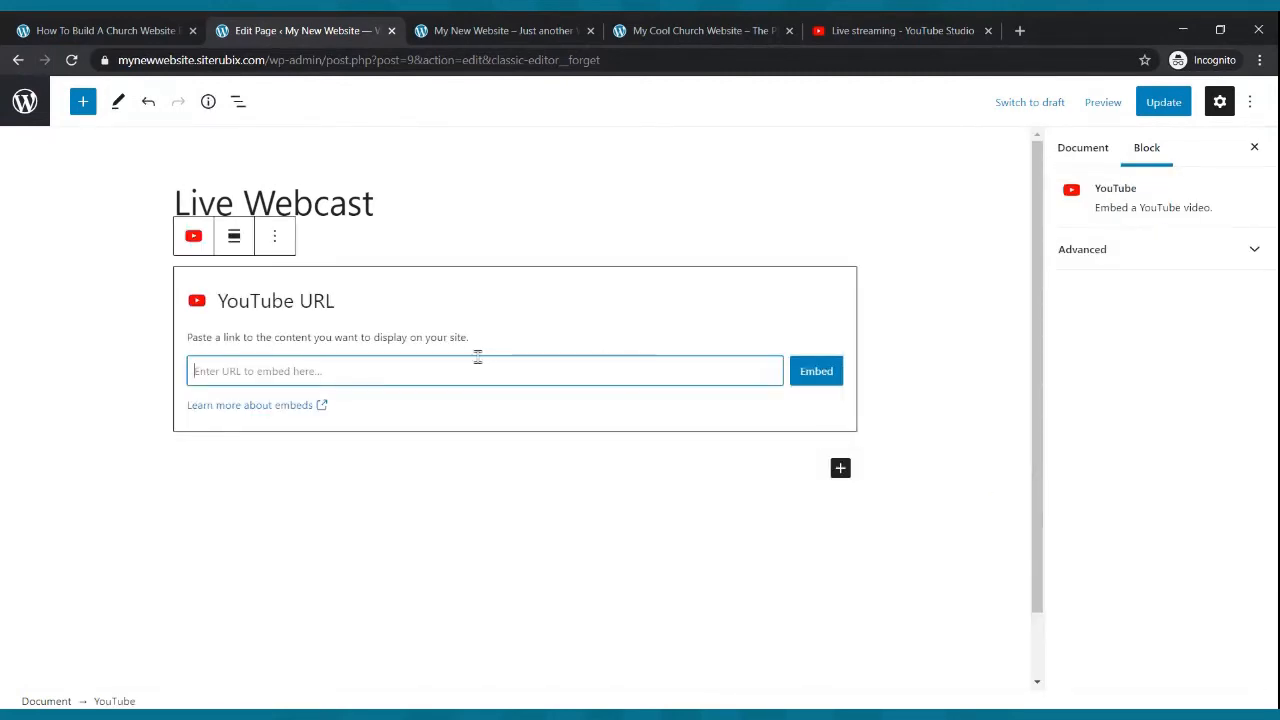
key("ctrl+v")
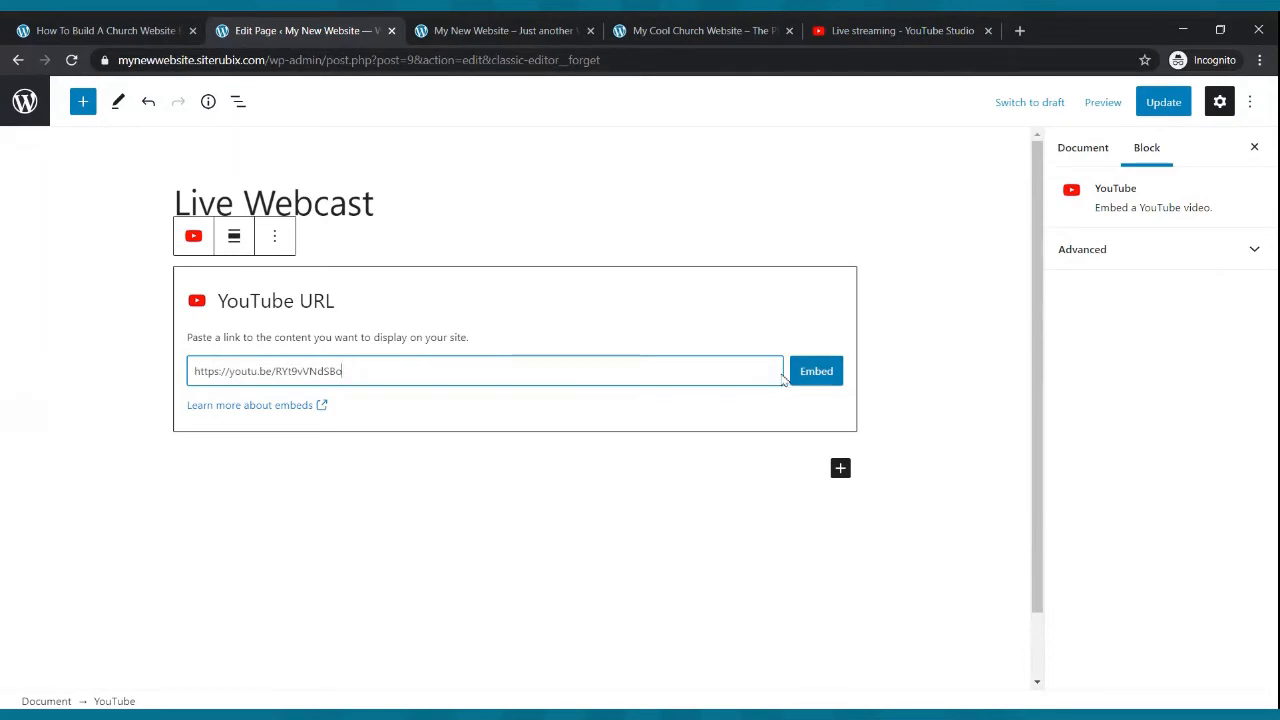
left_click(816, 371)
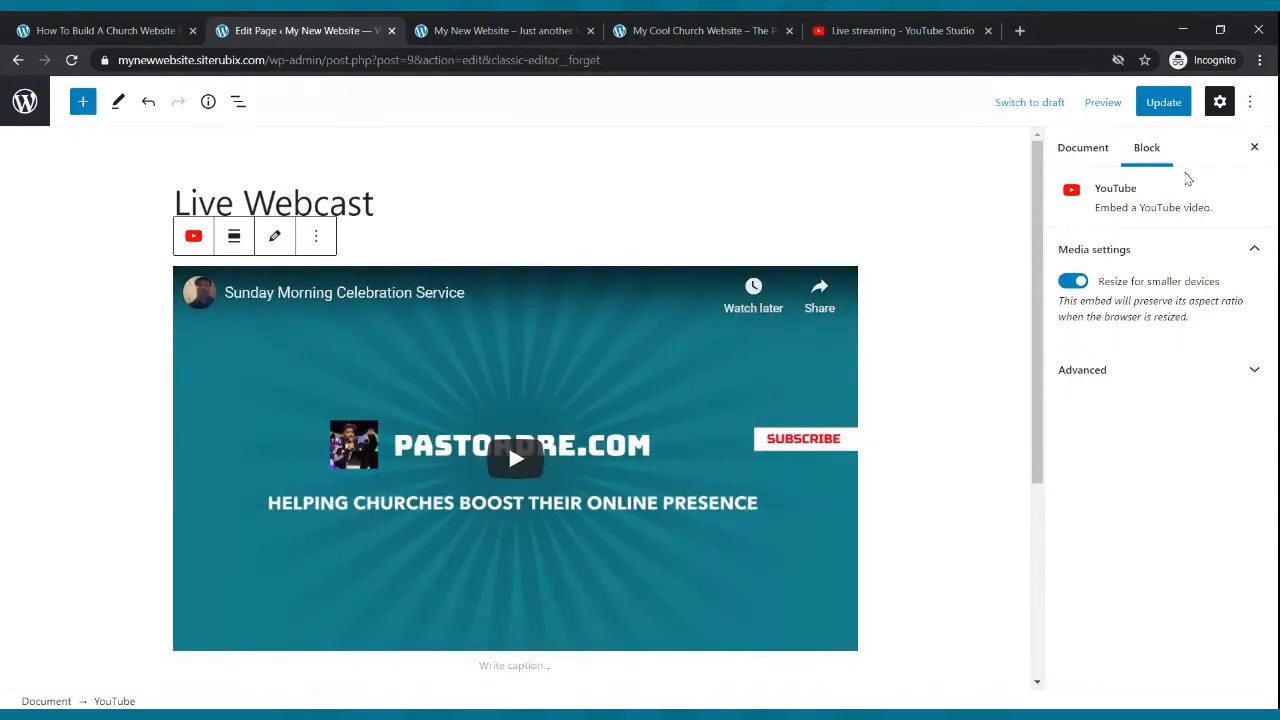
left_click(1160, 103)
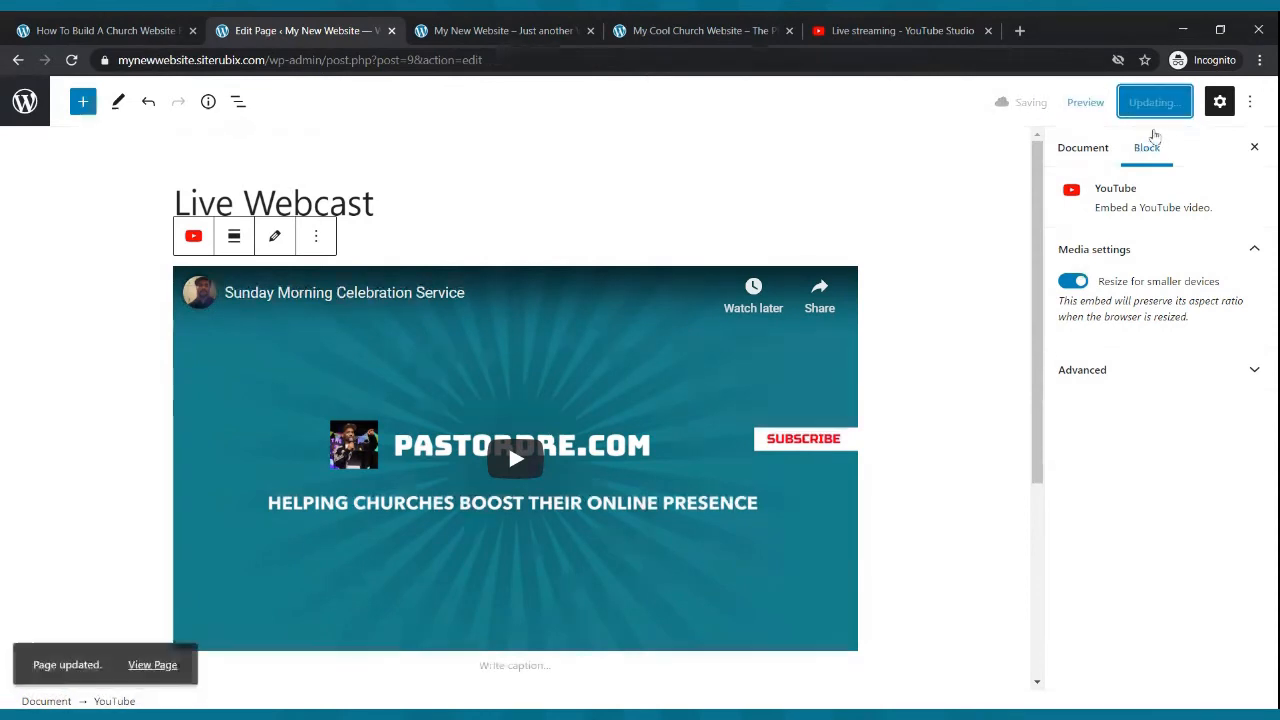
- Reload the live site and open its Live Webcast page to review the embedded stream
left_click(541, 26)
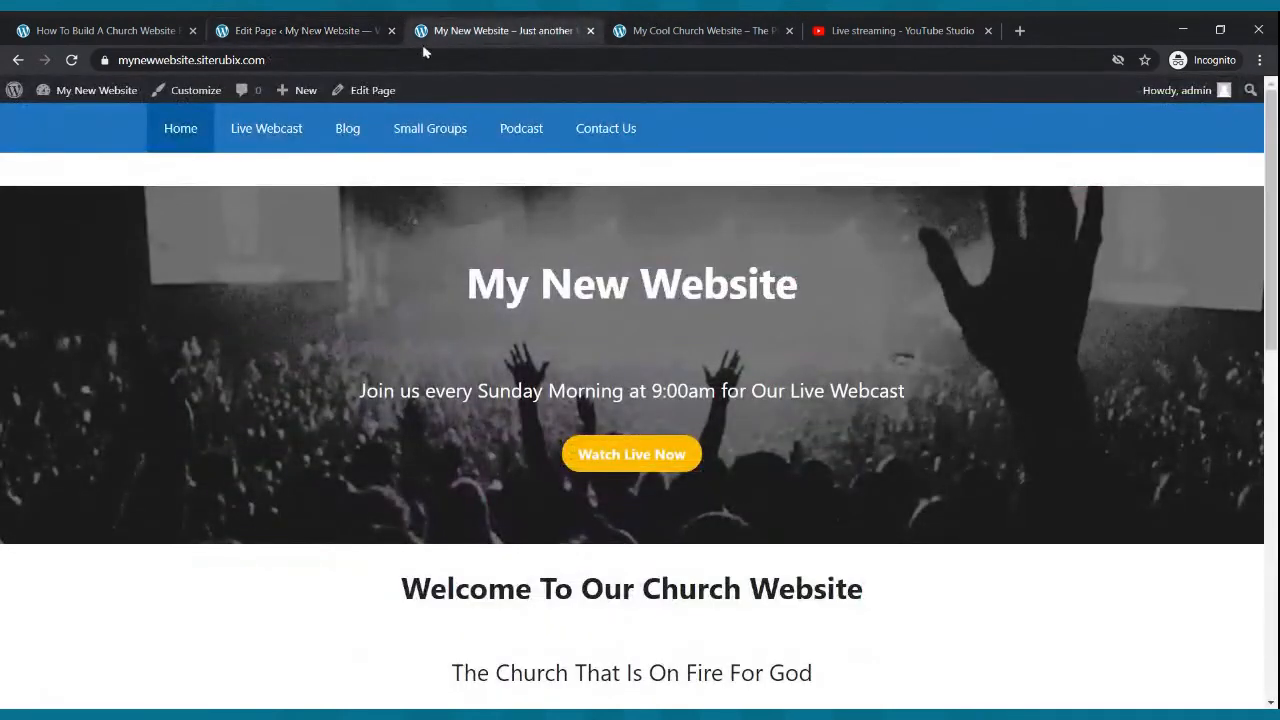
left_click(72, 62)
left_click(287, 129)
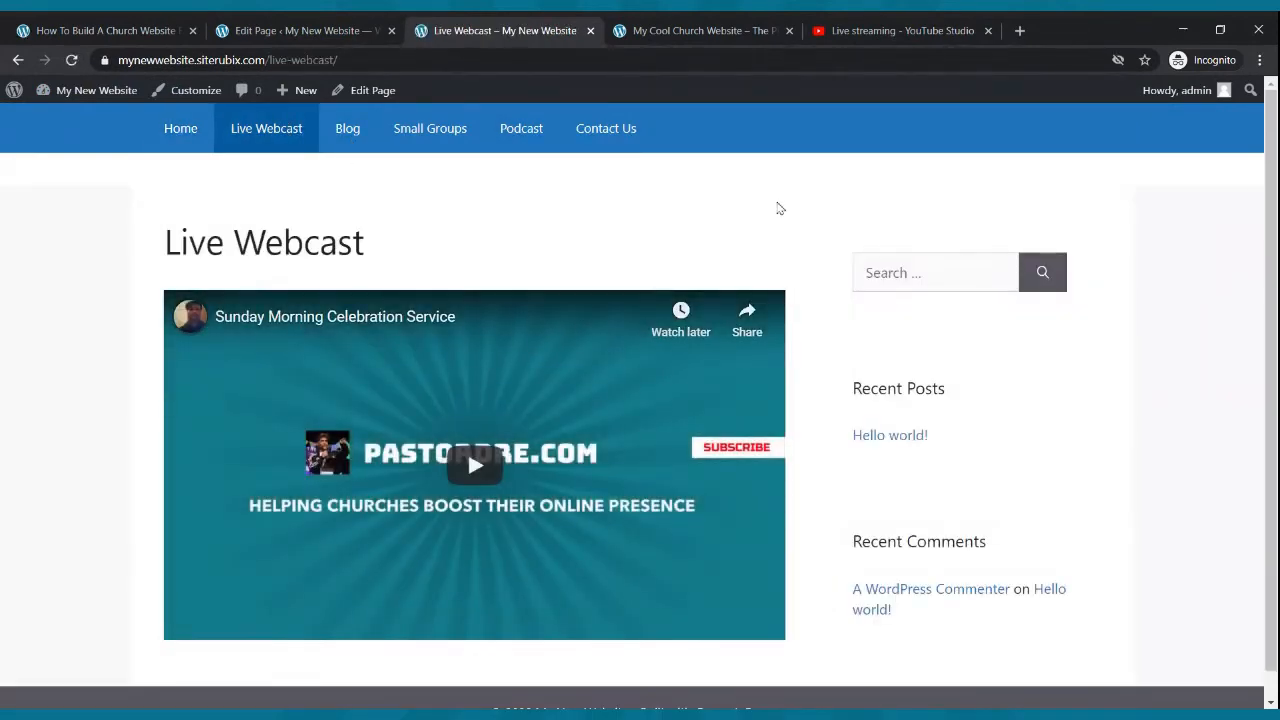
- Open the currently live How To Build A Website With WordPress For FREE stream in YouTube Studio and copy its share link
scroll(778, 207, "down", 1)
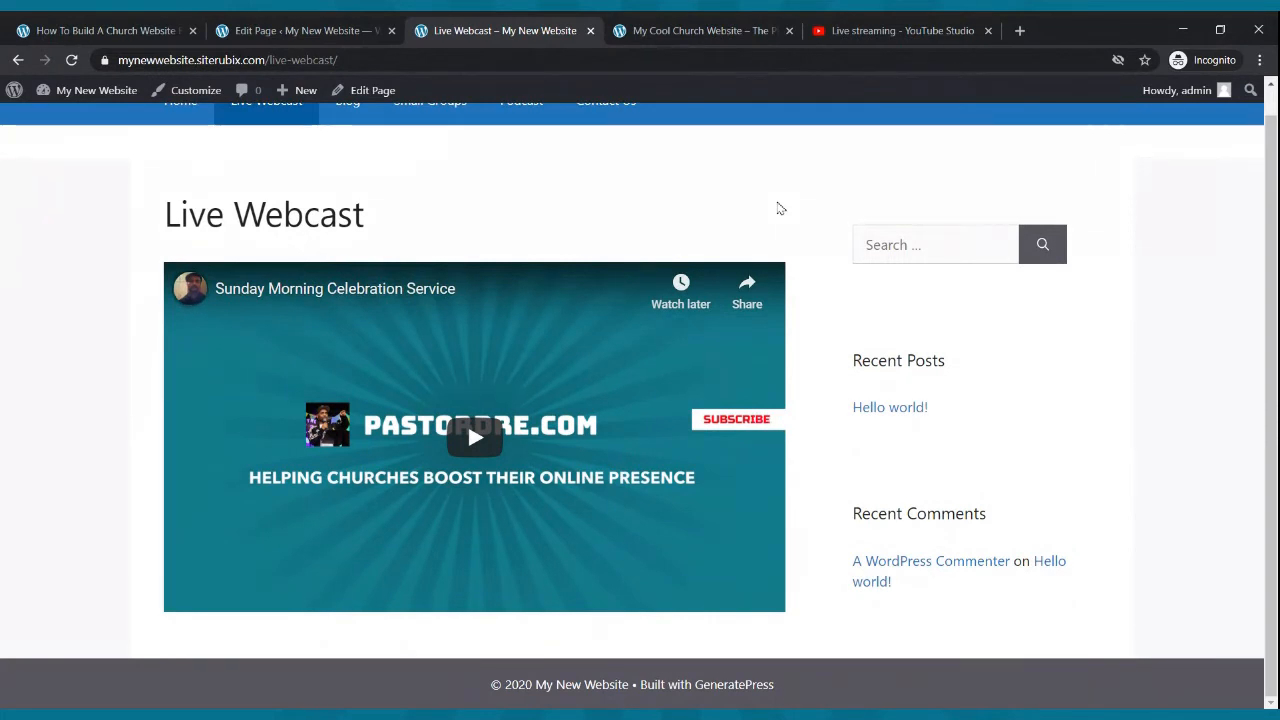
left_click(444, 472)
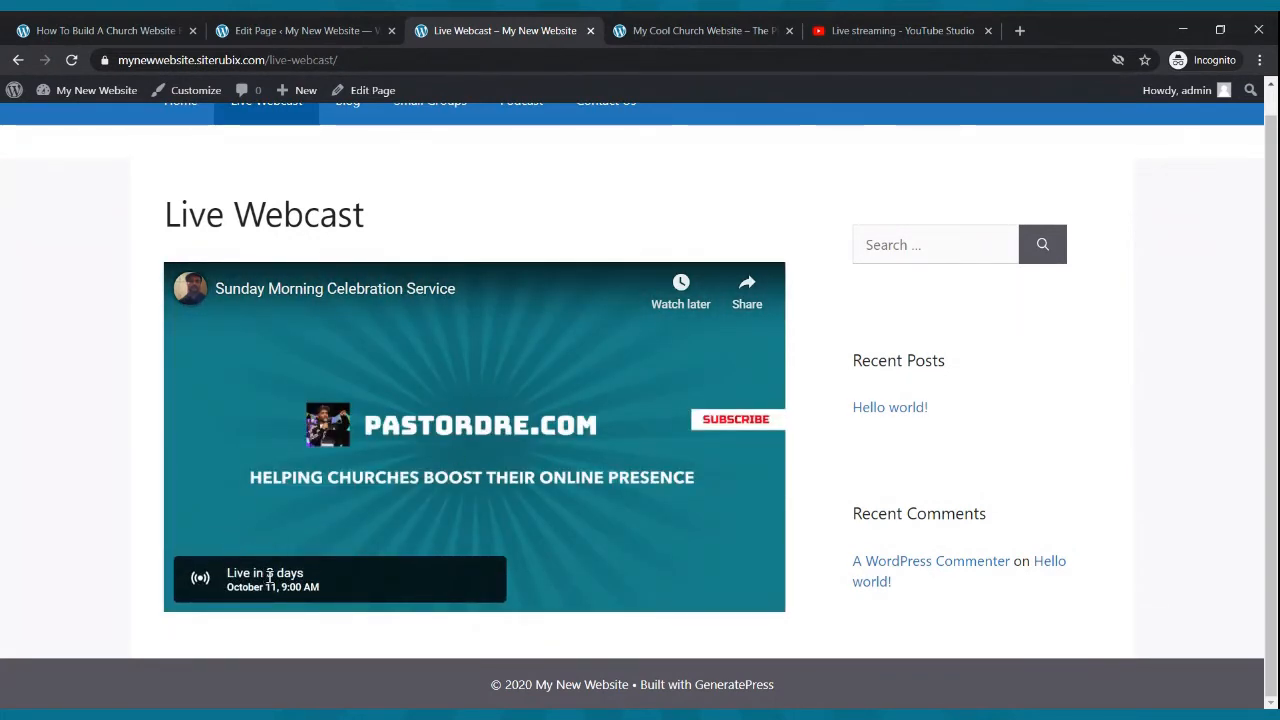
left_click(880, 30)
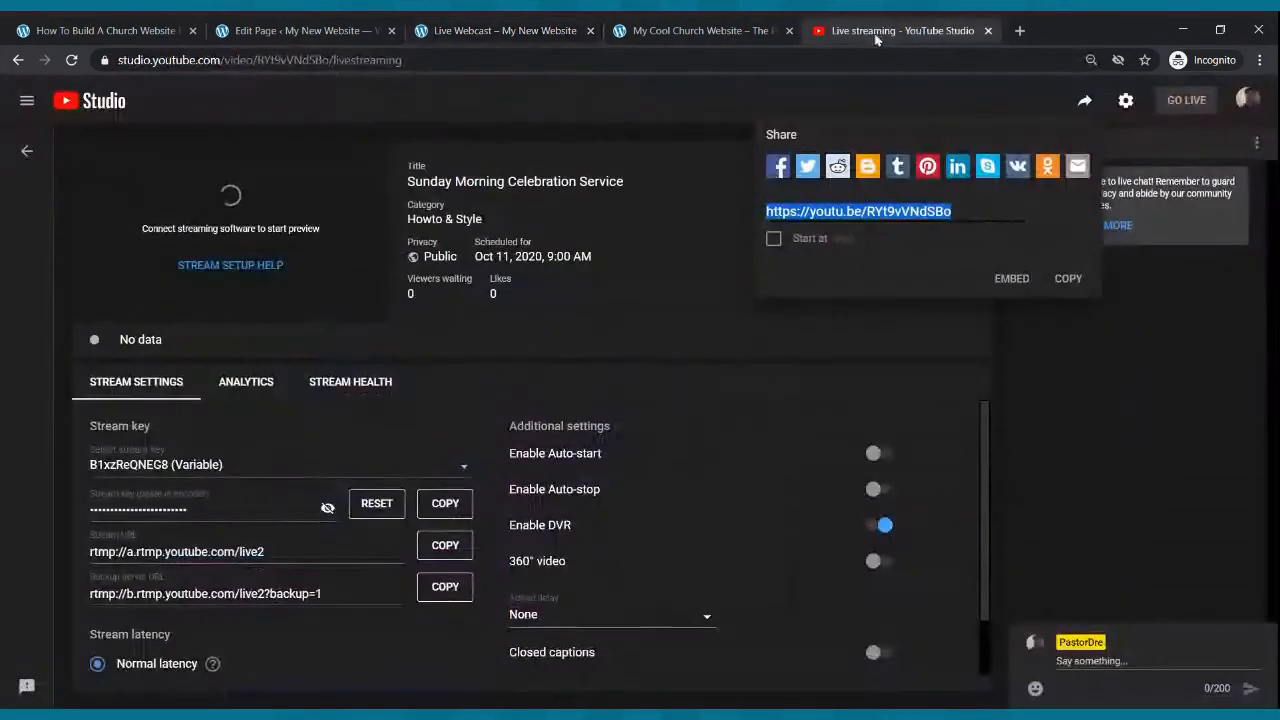
left_click(18, 60)
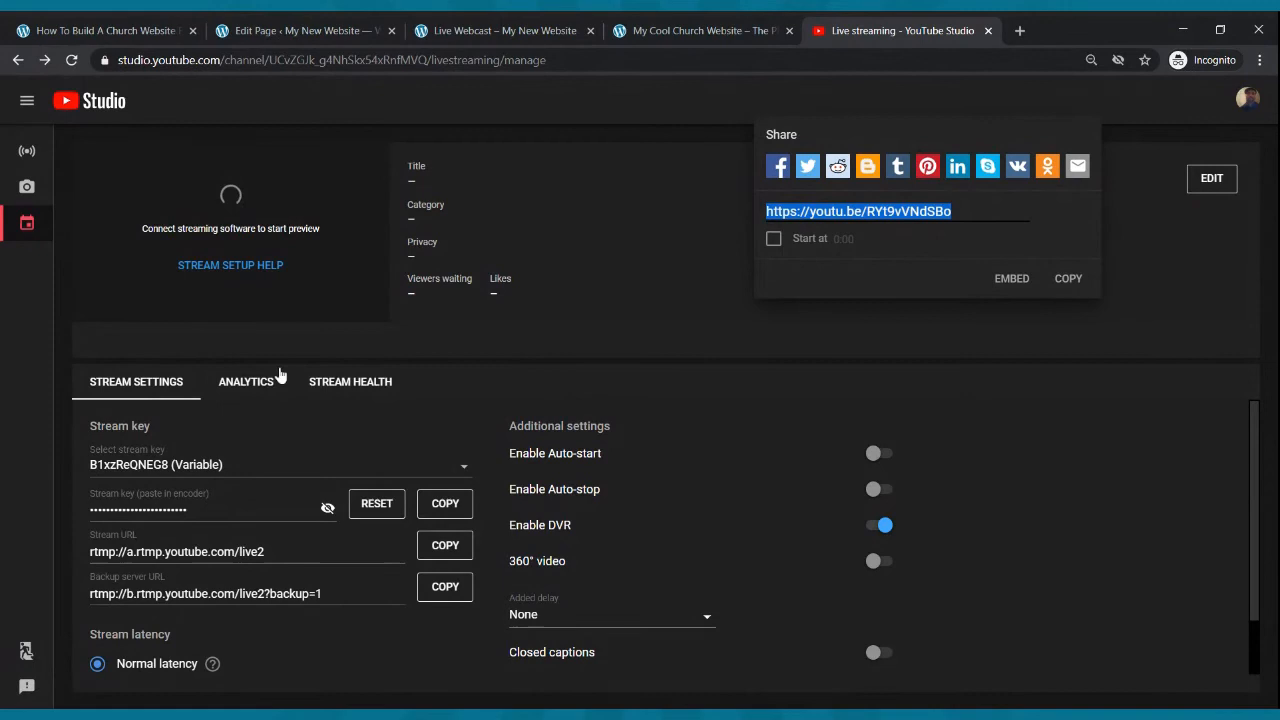
left_click(38, 164)
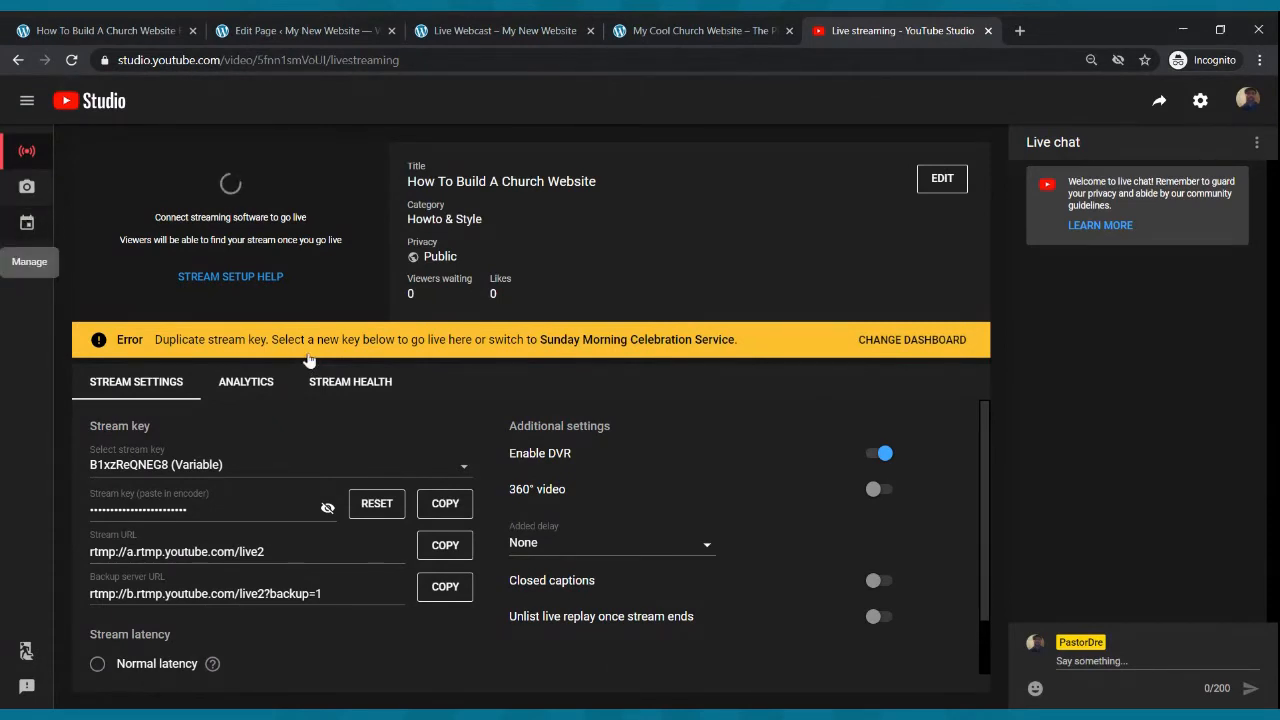
left_click(25, 243)
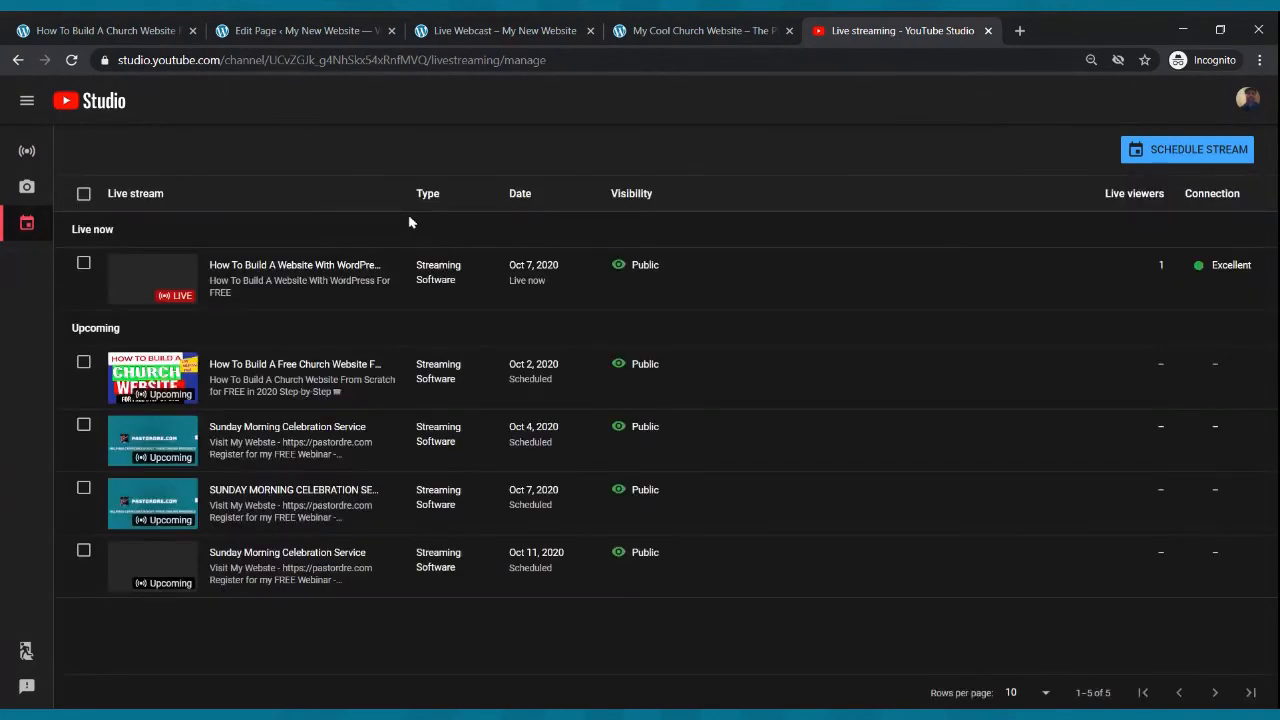
left_click(171, 274)
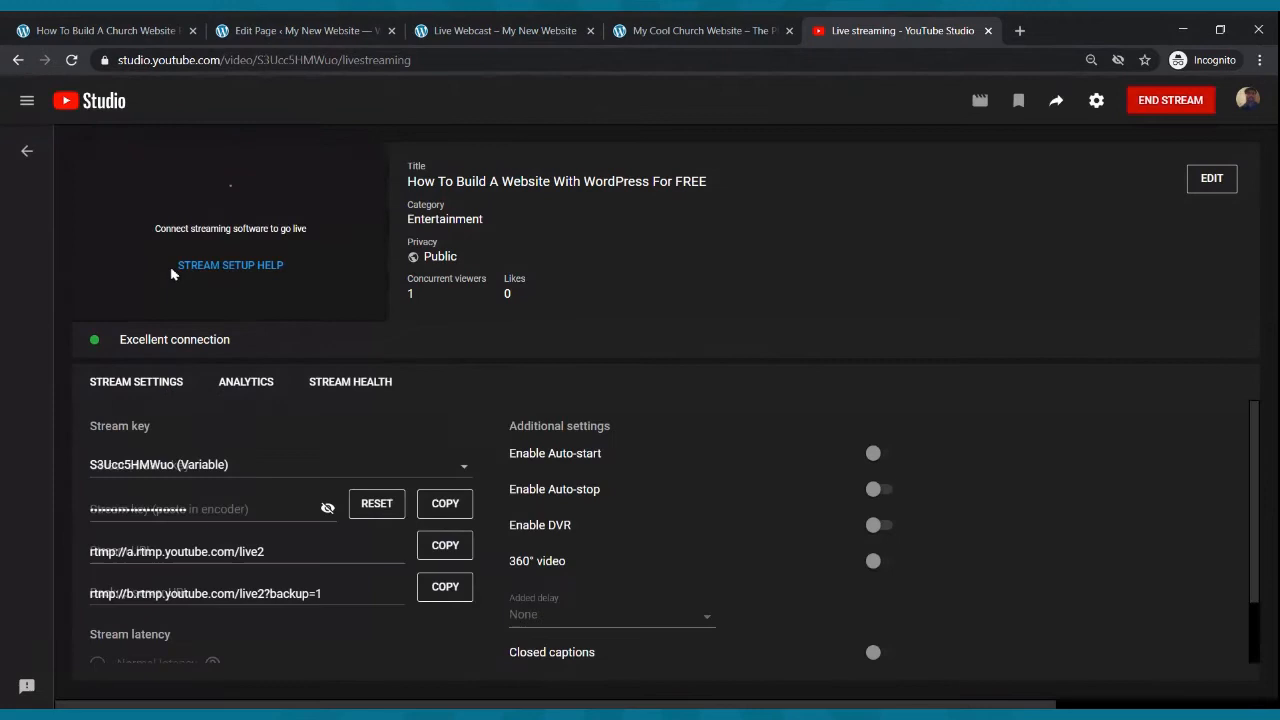
left_click(1057, 101)
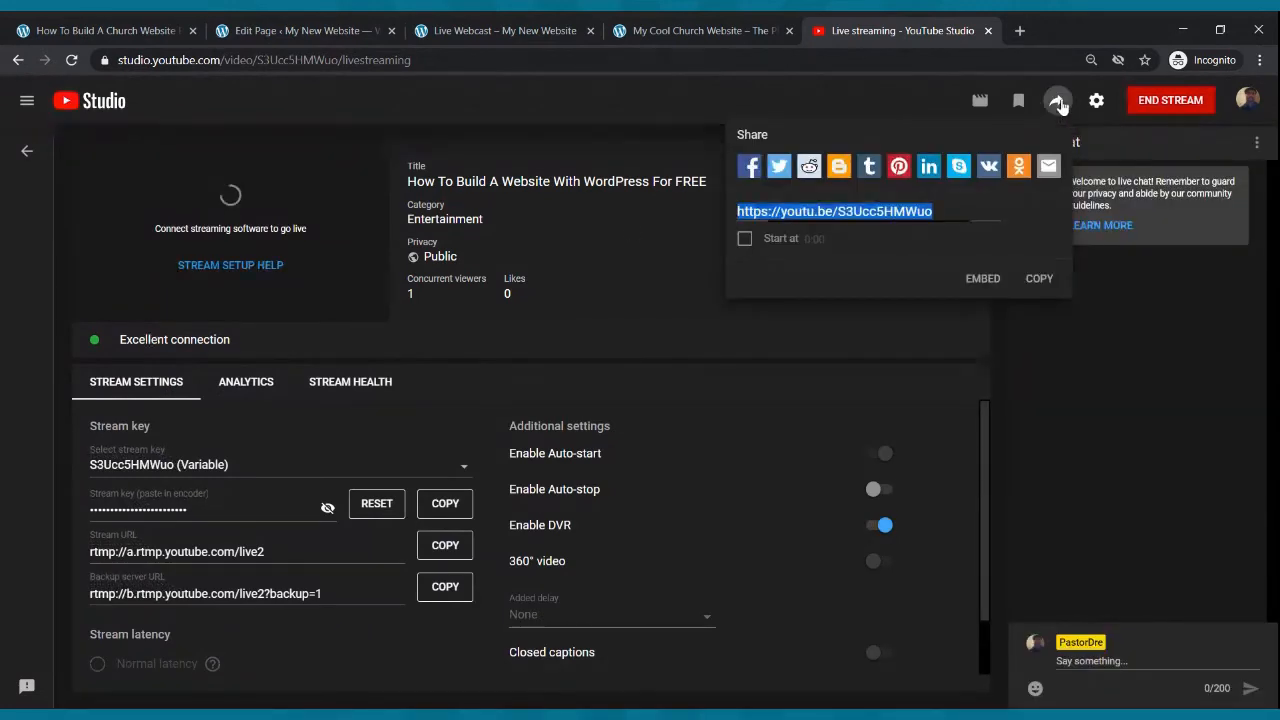
left_click(1040, 278)
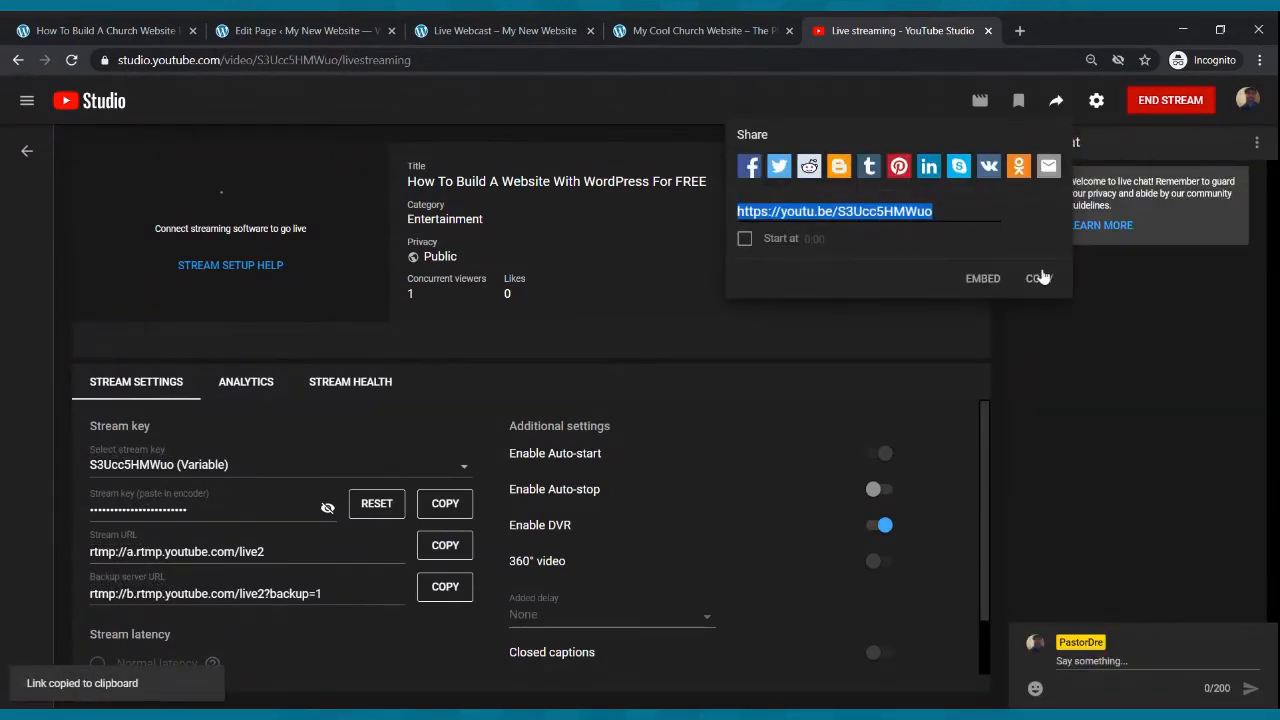
- Replace the Live Webcast page's YouTube embed with the copied live stream link and update the page
left_click(300, 30)
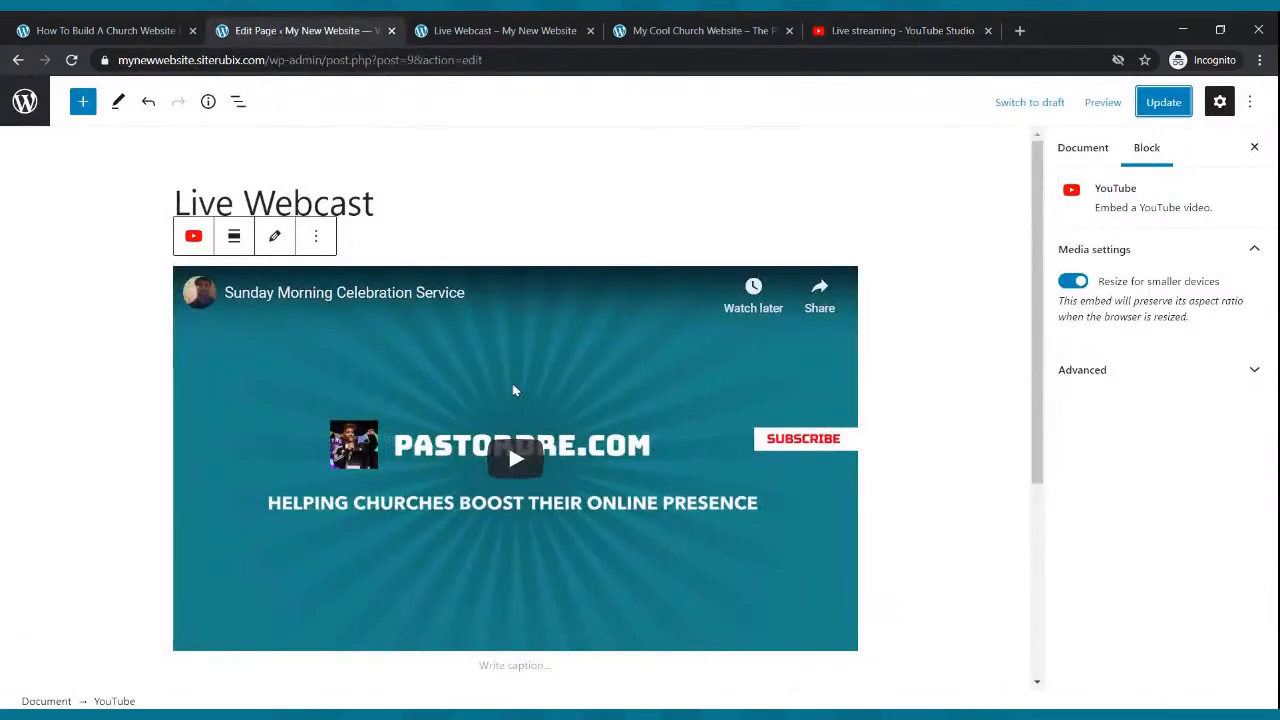
left_click(286, 238)
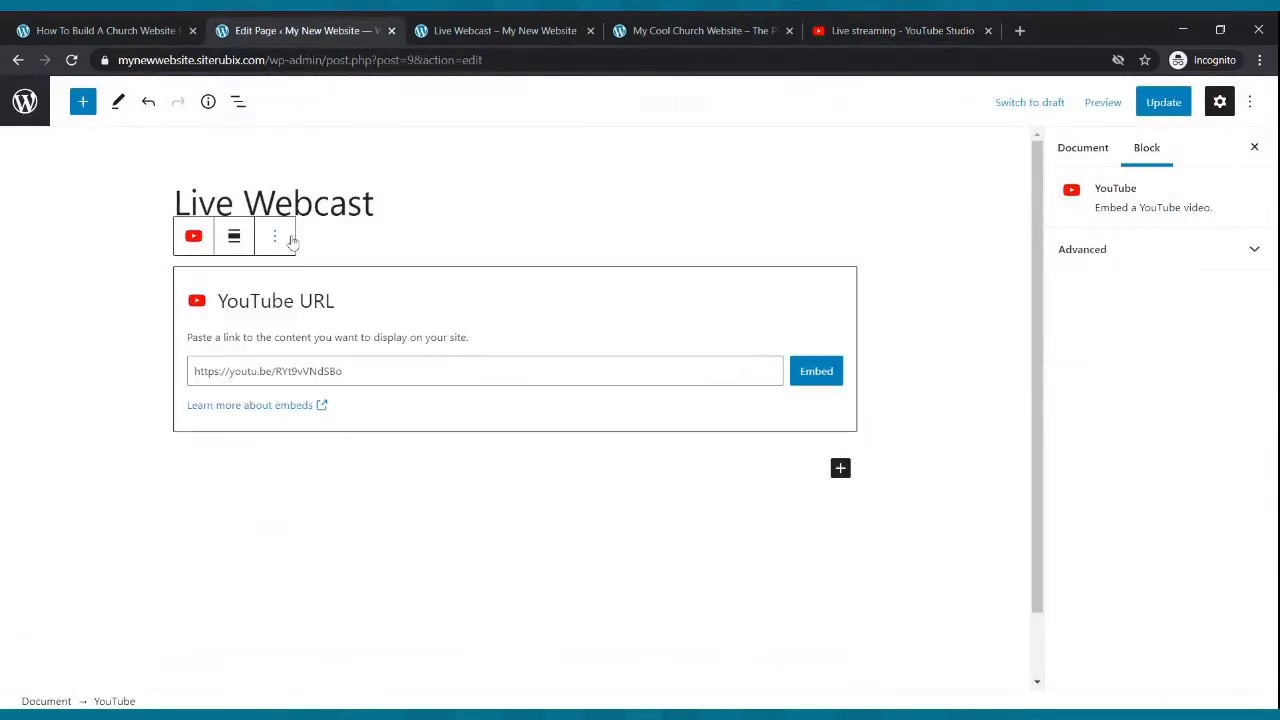
left_click_drag(344, 370, 183, 356)
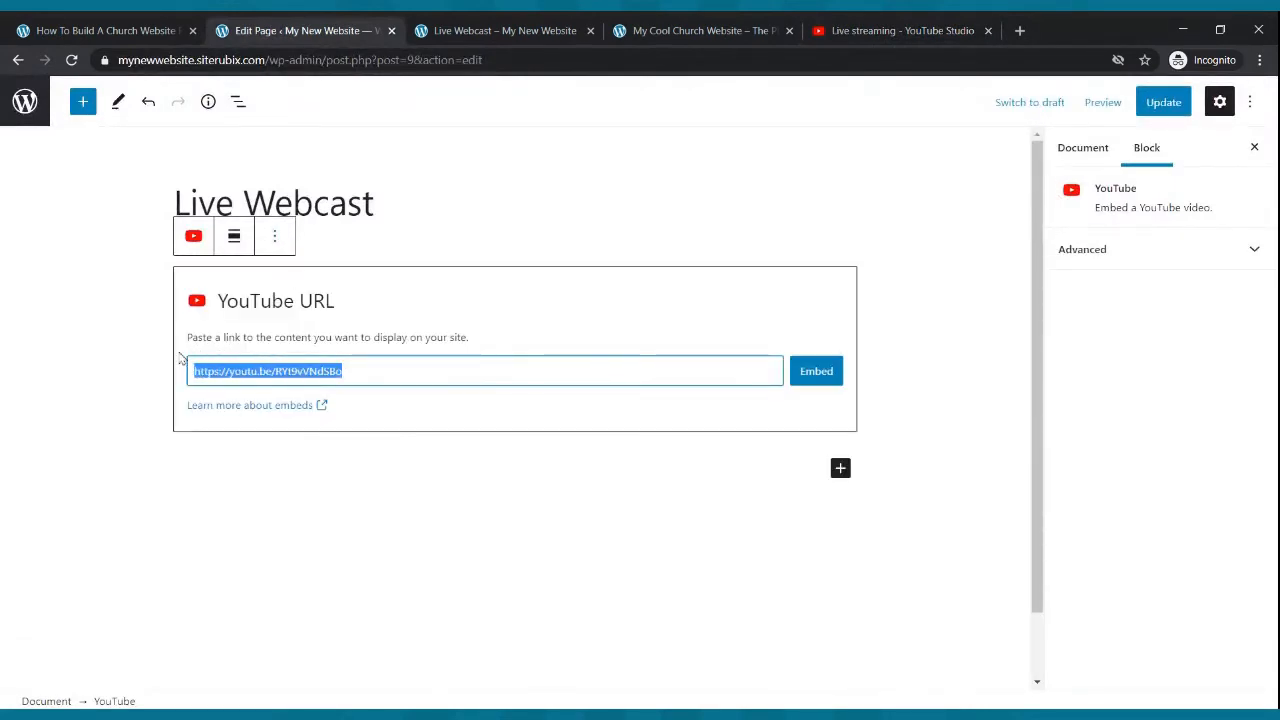
key("ctrl+v")
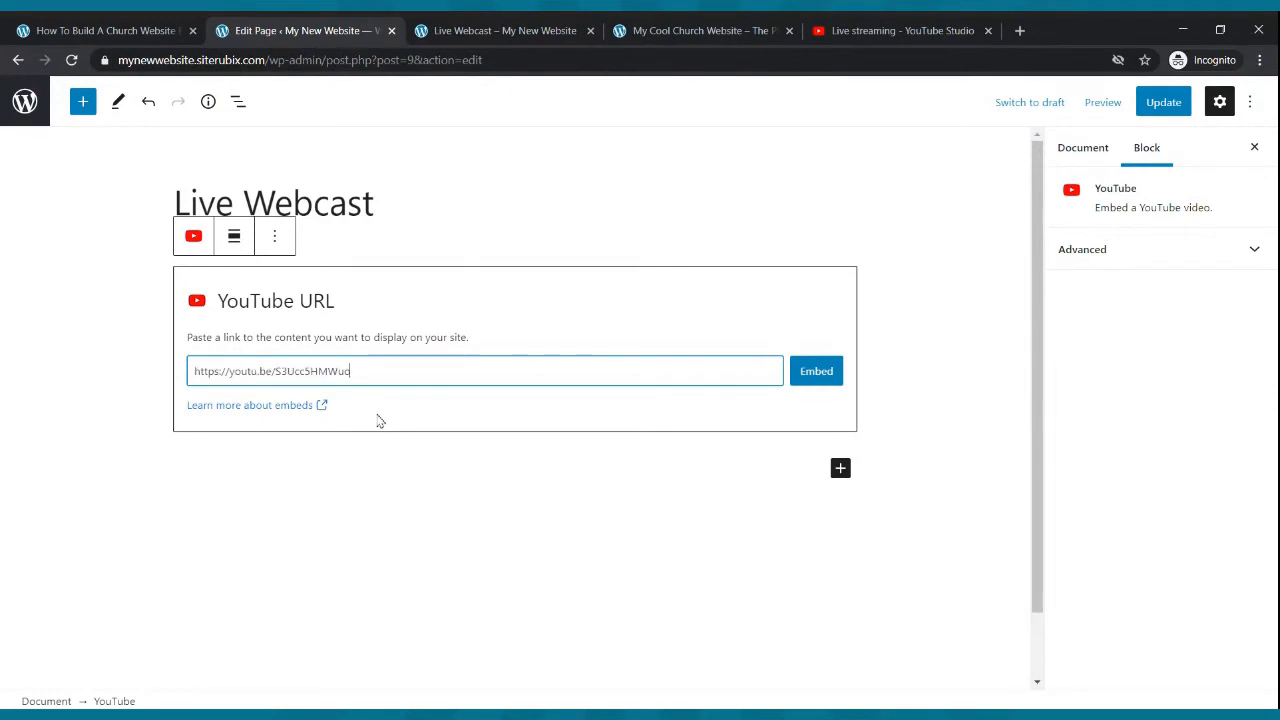
left_click(810, 384)
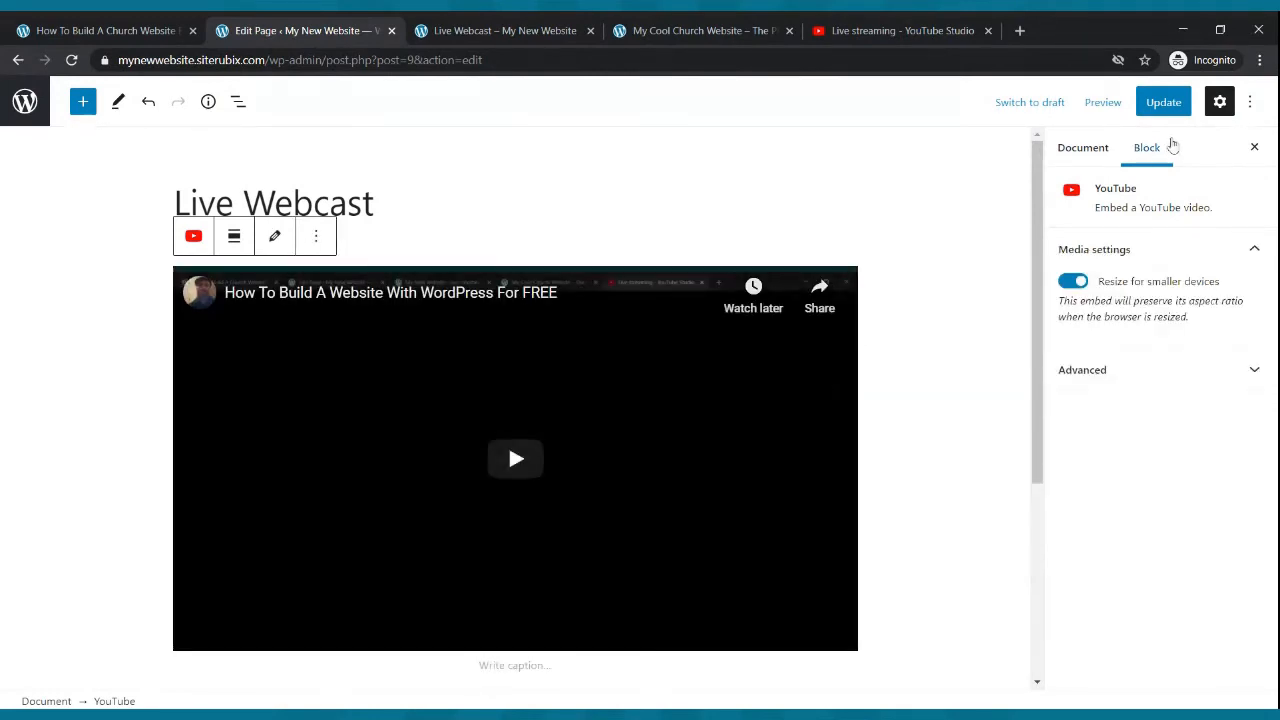
left_click(1165, 103)
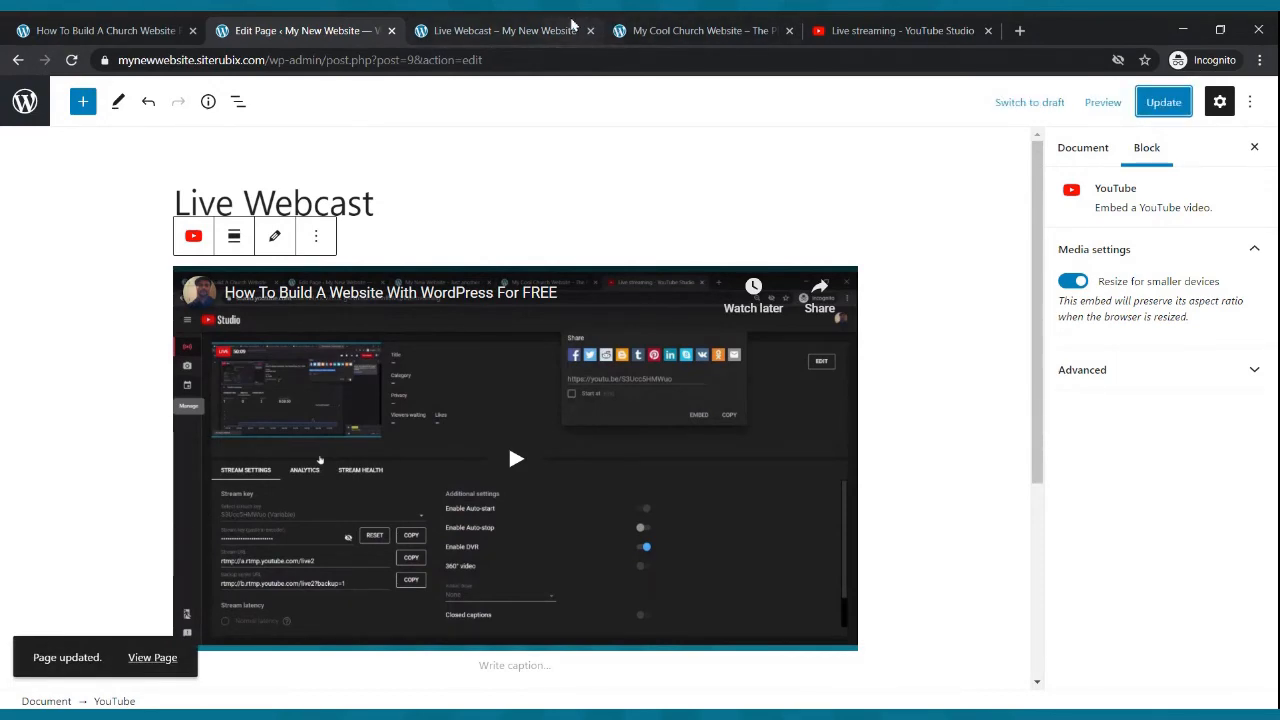
- Reload the live Live Webcast page and play the embedded live stream to test it
left_click(565, 30)
left_click(71, 60)
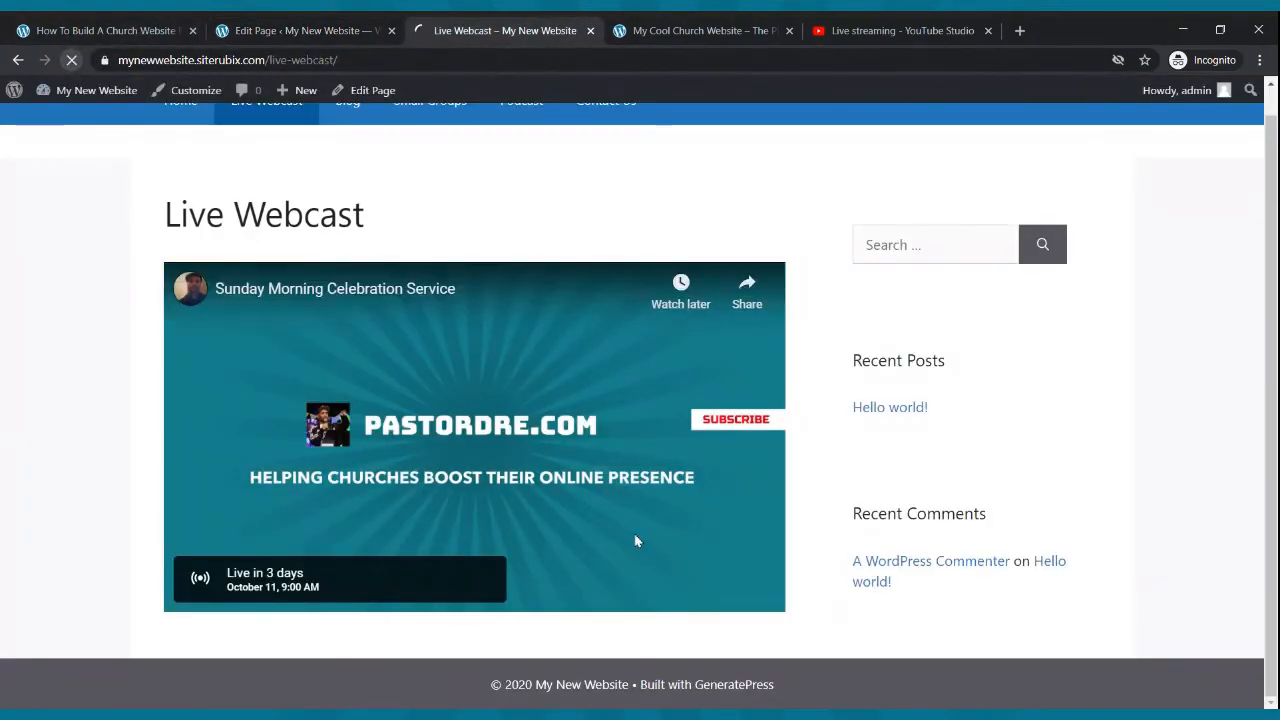
left_click(497, 468)
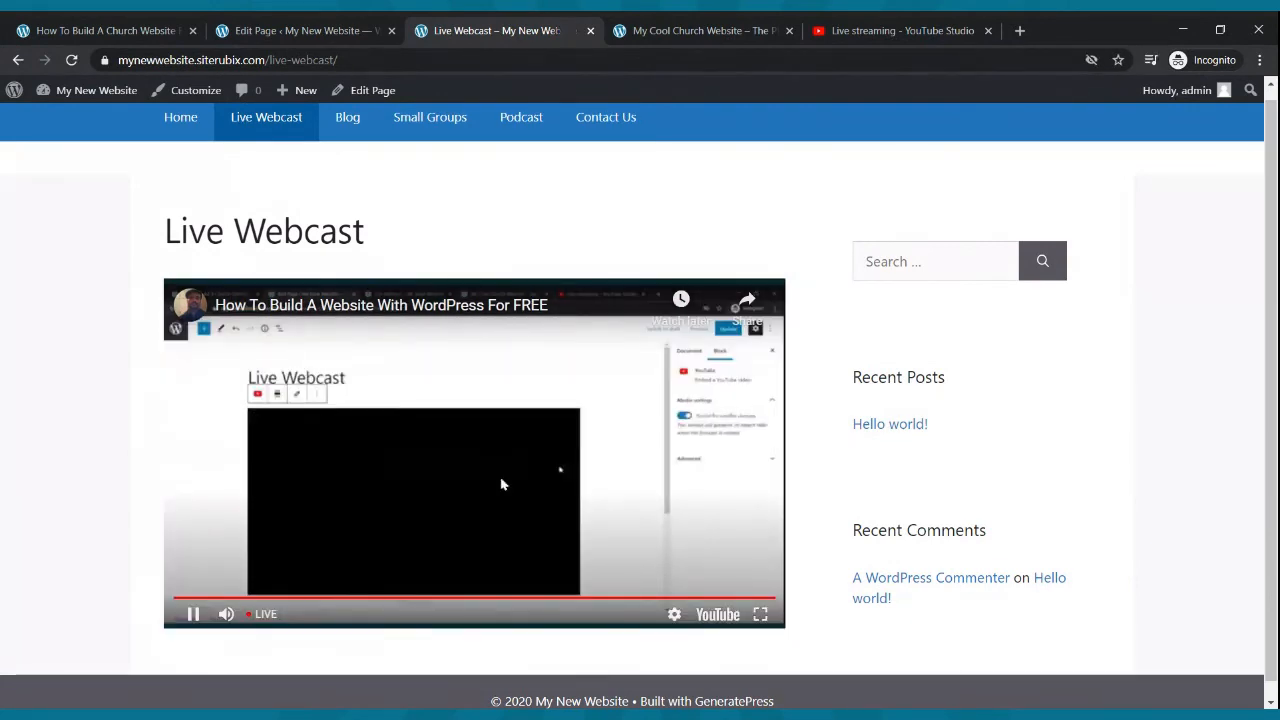
left_click(193, 613)
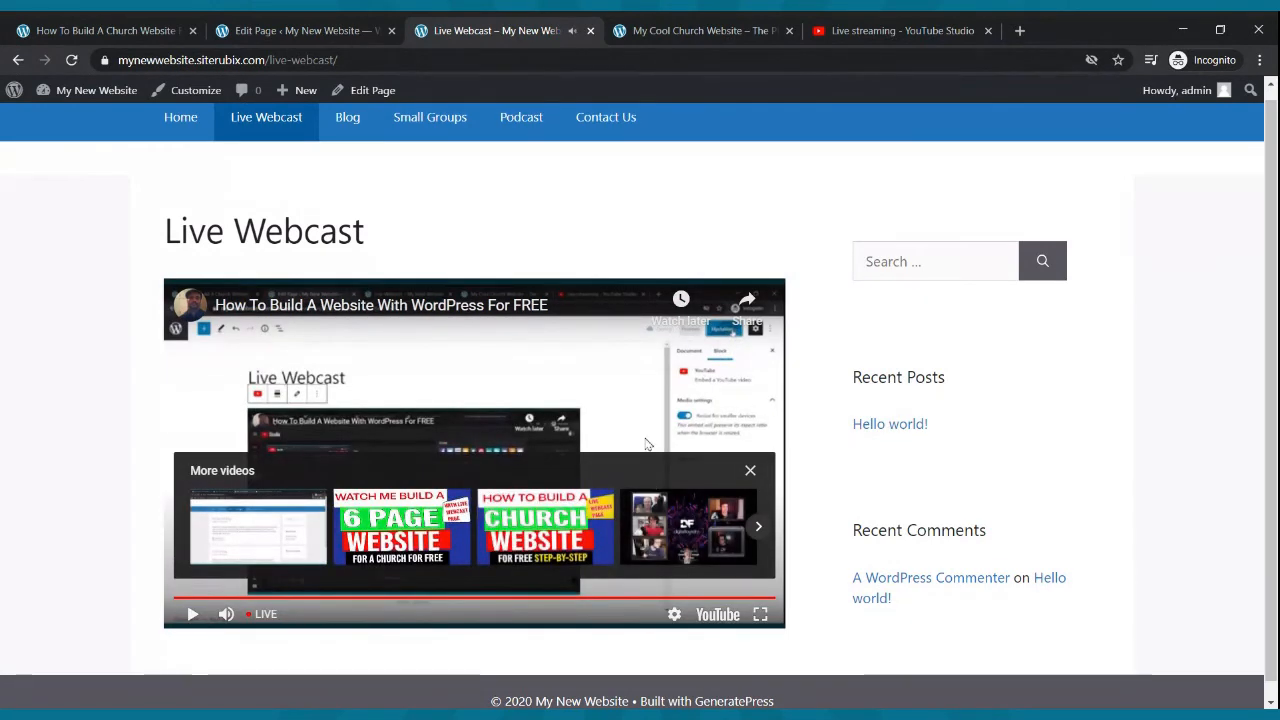
scroll(626, 390, "down", 1)
scroll(626, 388, "up", 1)
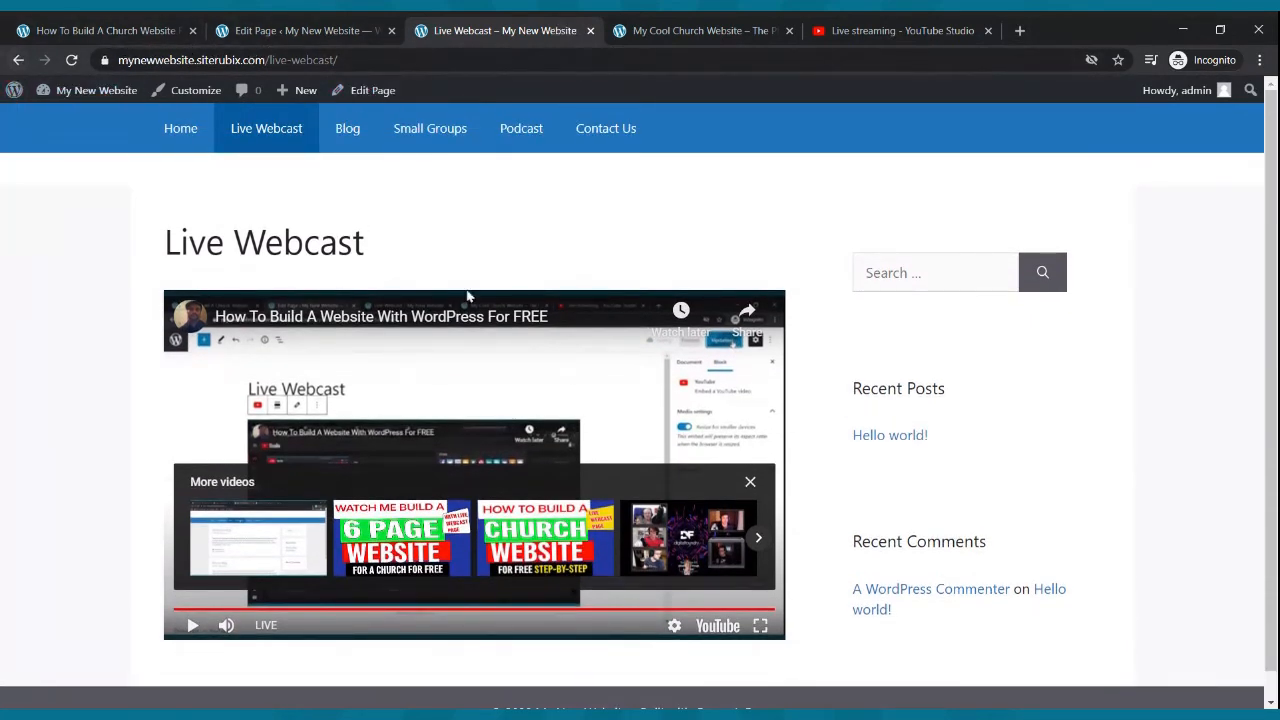
left_click(18, 60)
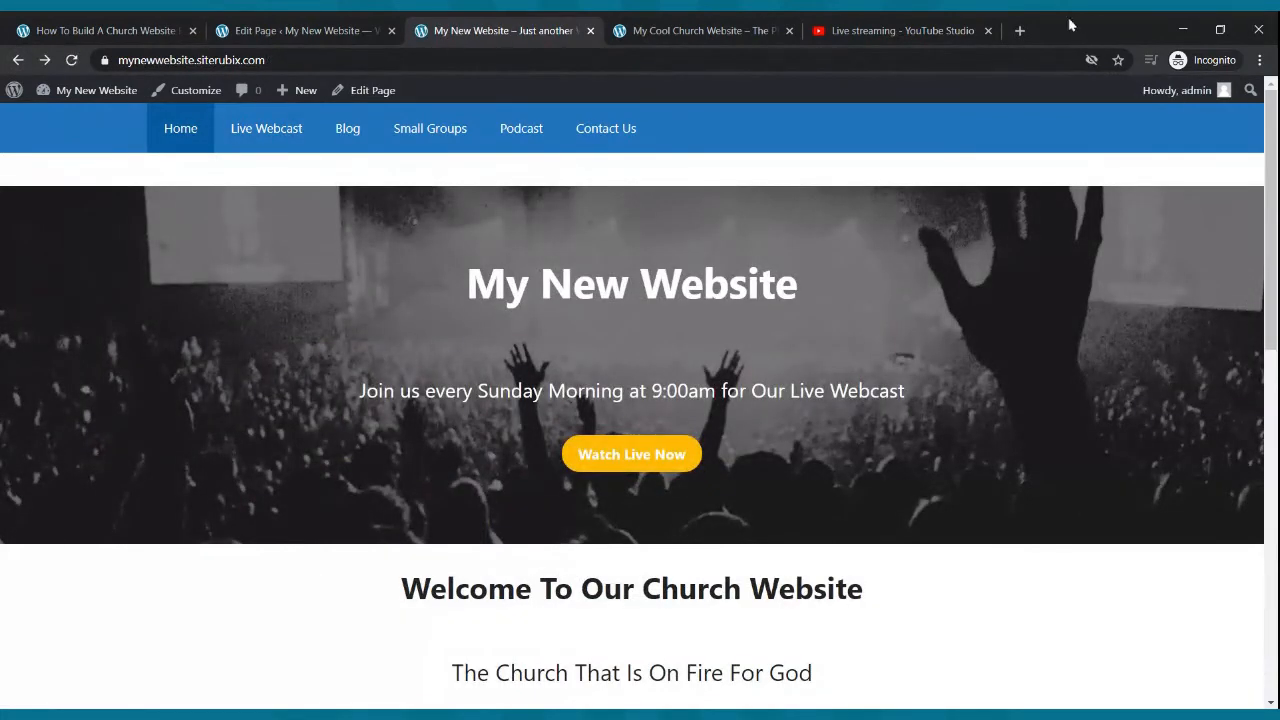
- Open the October 11 Sunday Morning Celebration Service stream in YouTube Studio and copy its share link
left_click(960, 30)
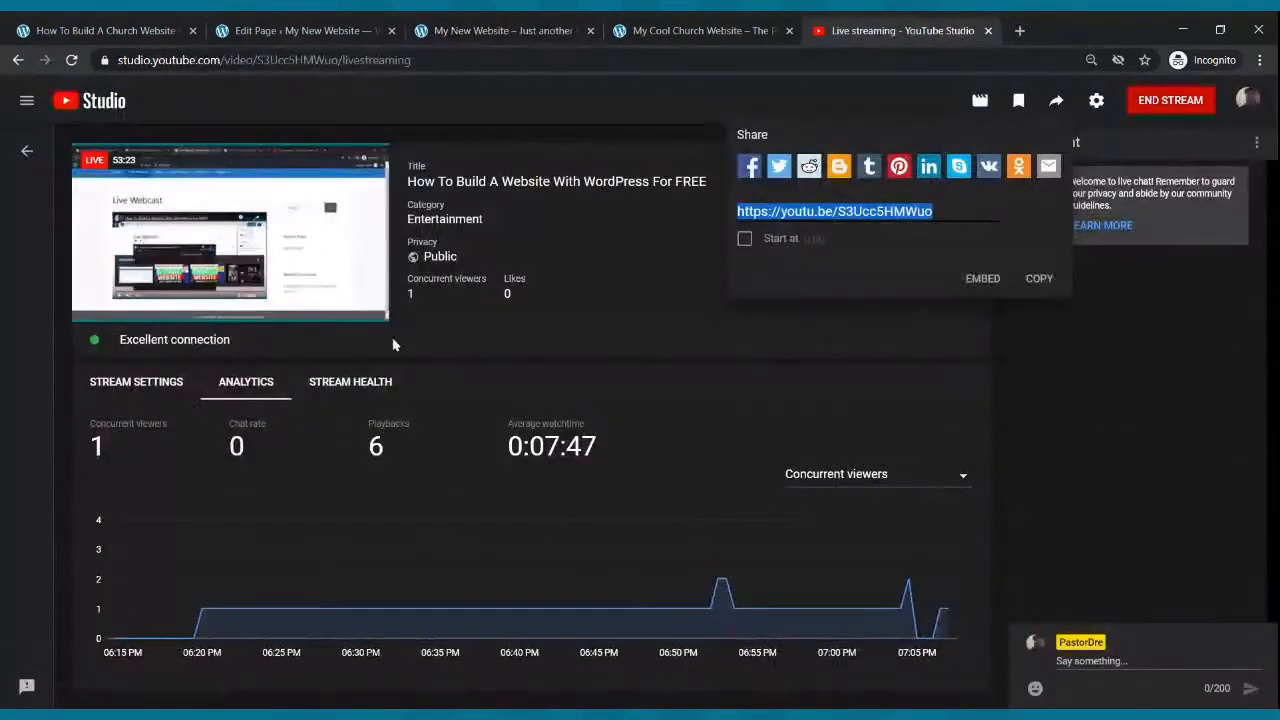
left_click(18, 60)
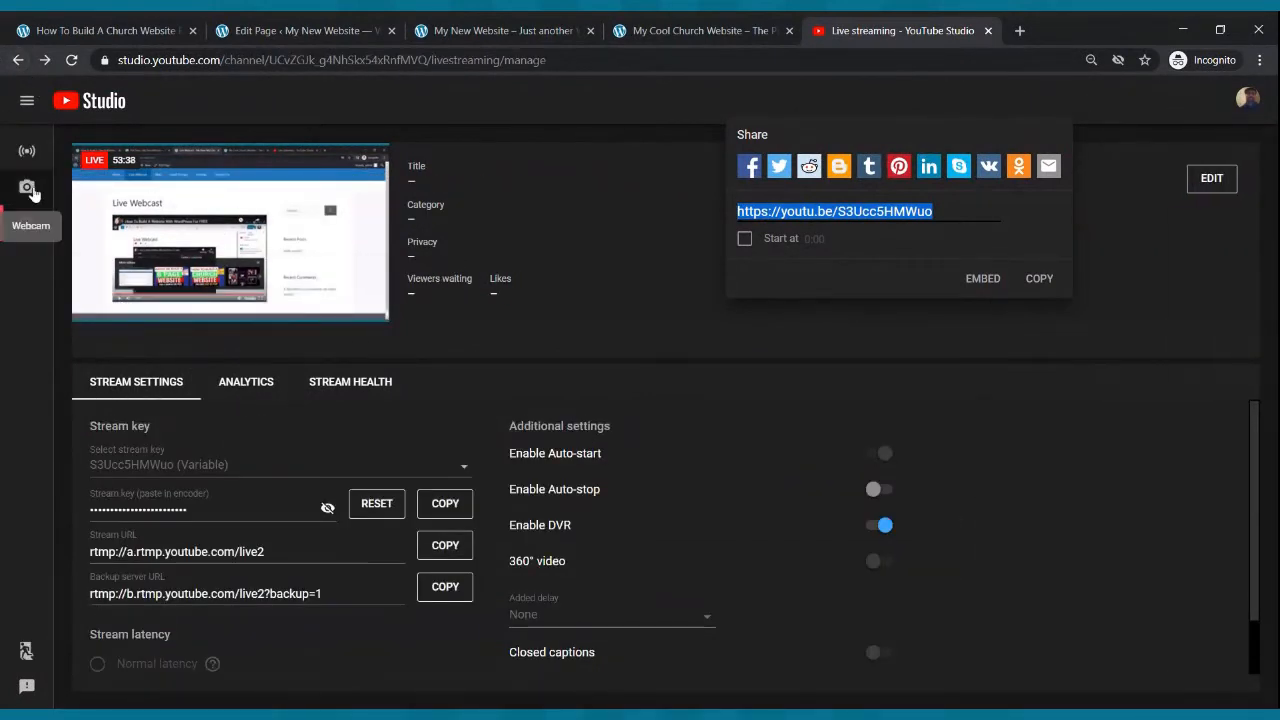
left_click(33, 222)
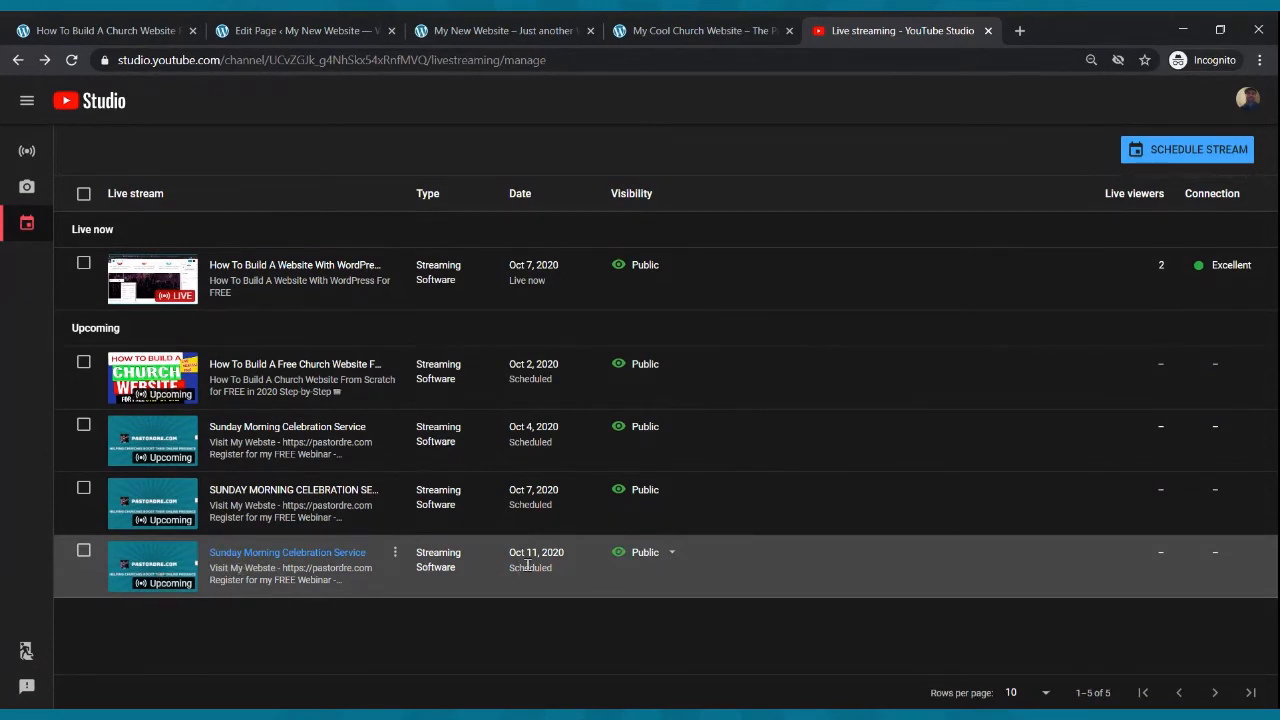
left_click(170, 556)
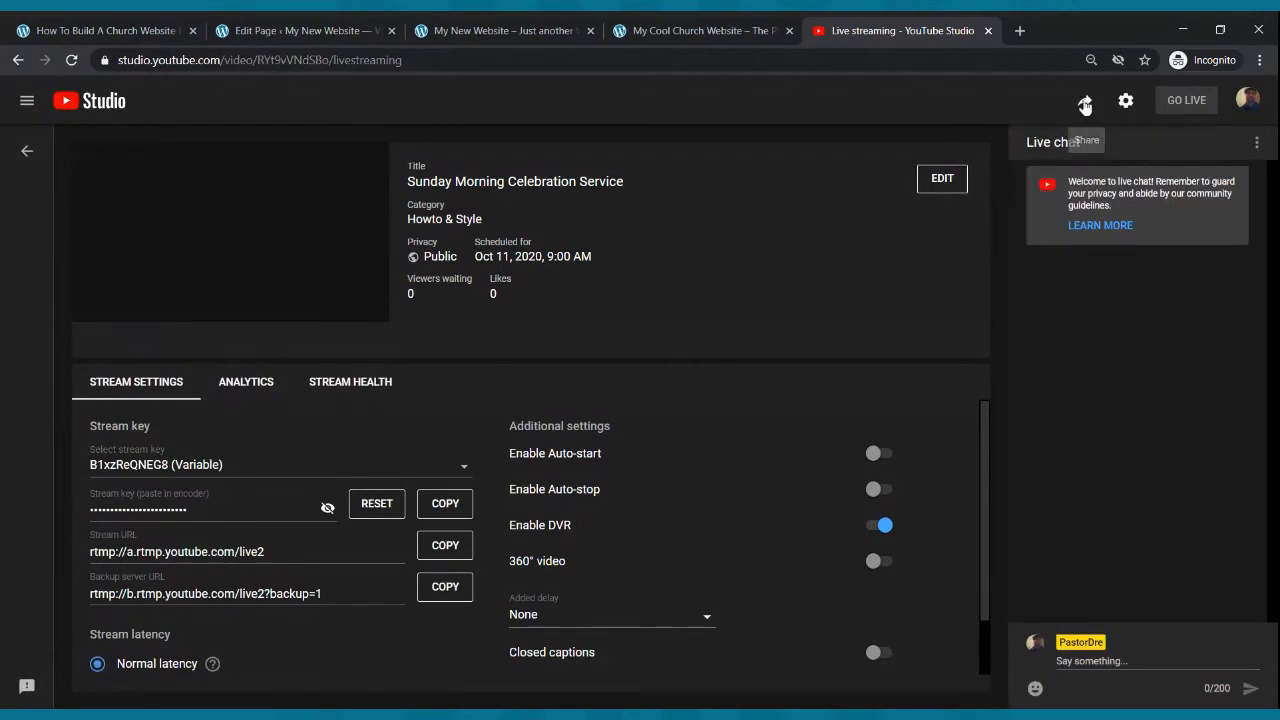
left_click(1085, 100)
left_click(1062, 285)
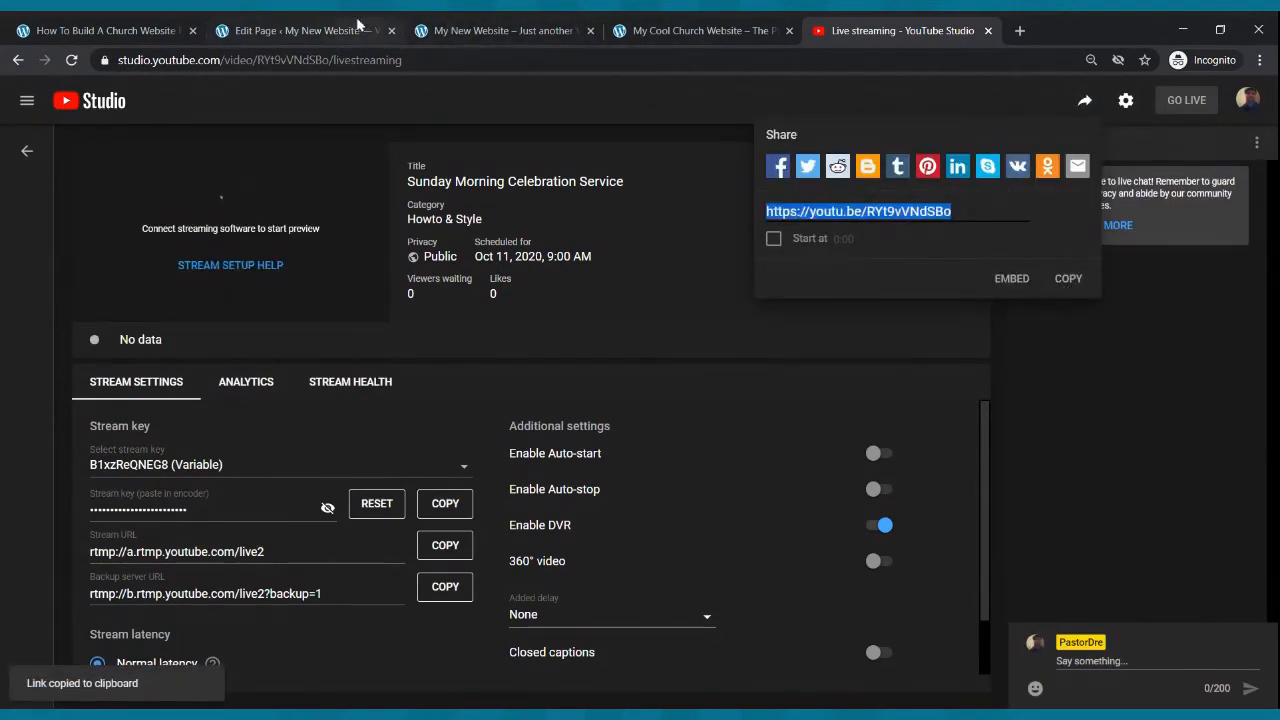
- Swap the Live Webcast page's YouTube embed back to the Sunday Morning Celebration Service link and update the page
left_click(300, 30)
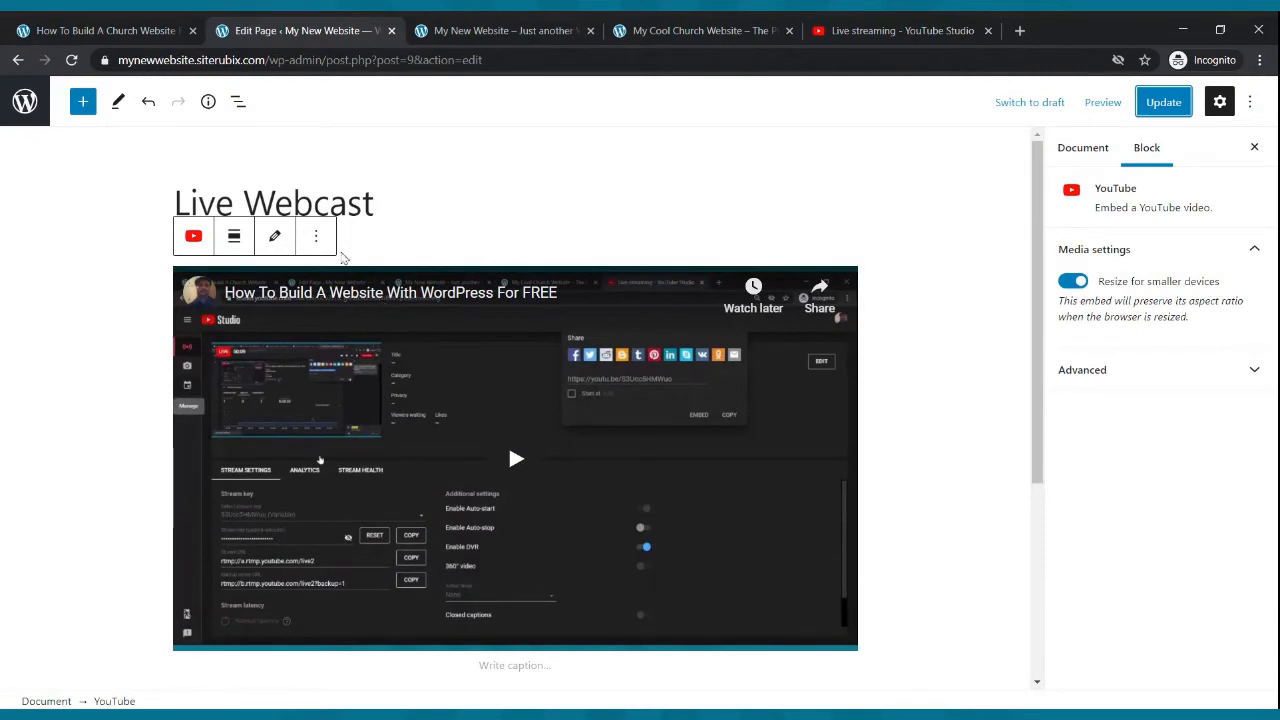
left_click(275, 236)
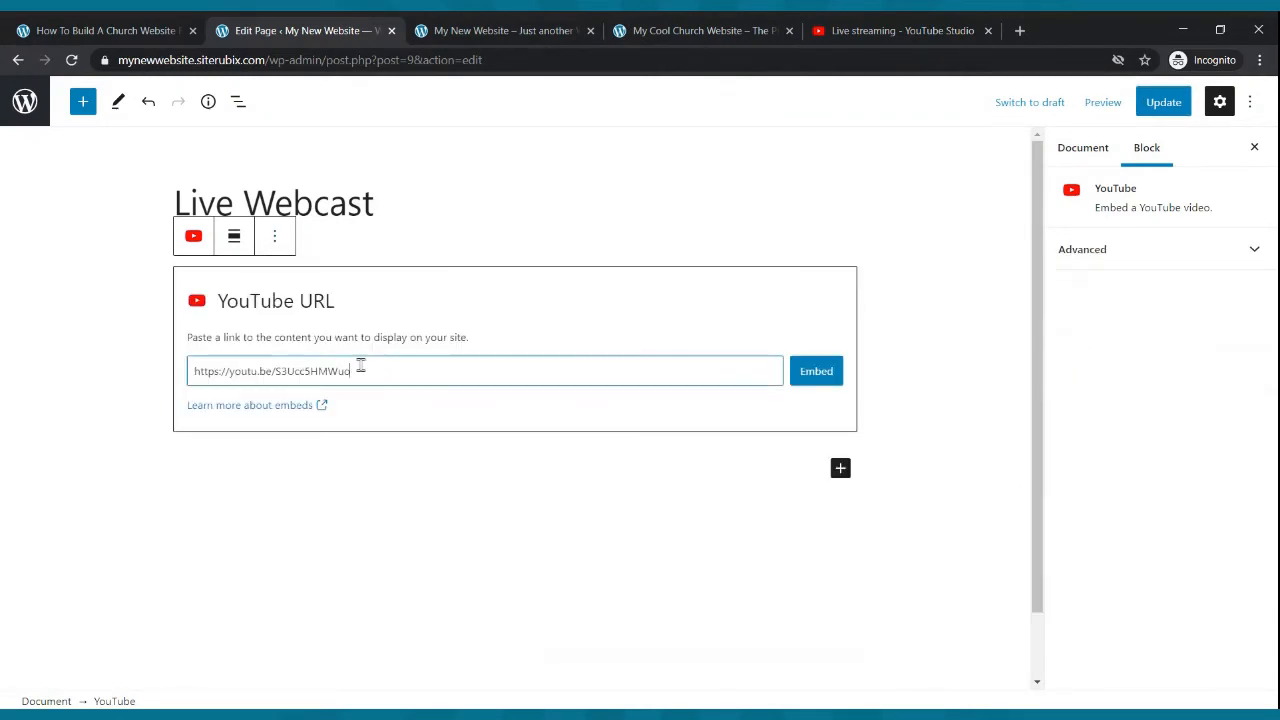
left_click_drag(381, 369, 226, 360)
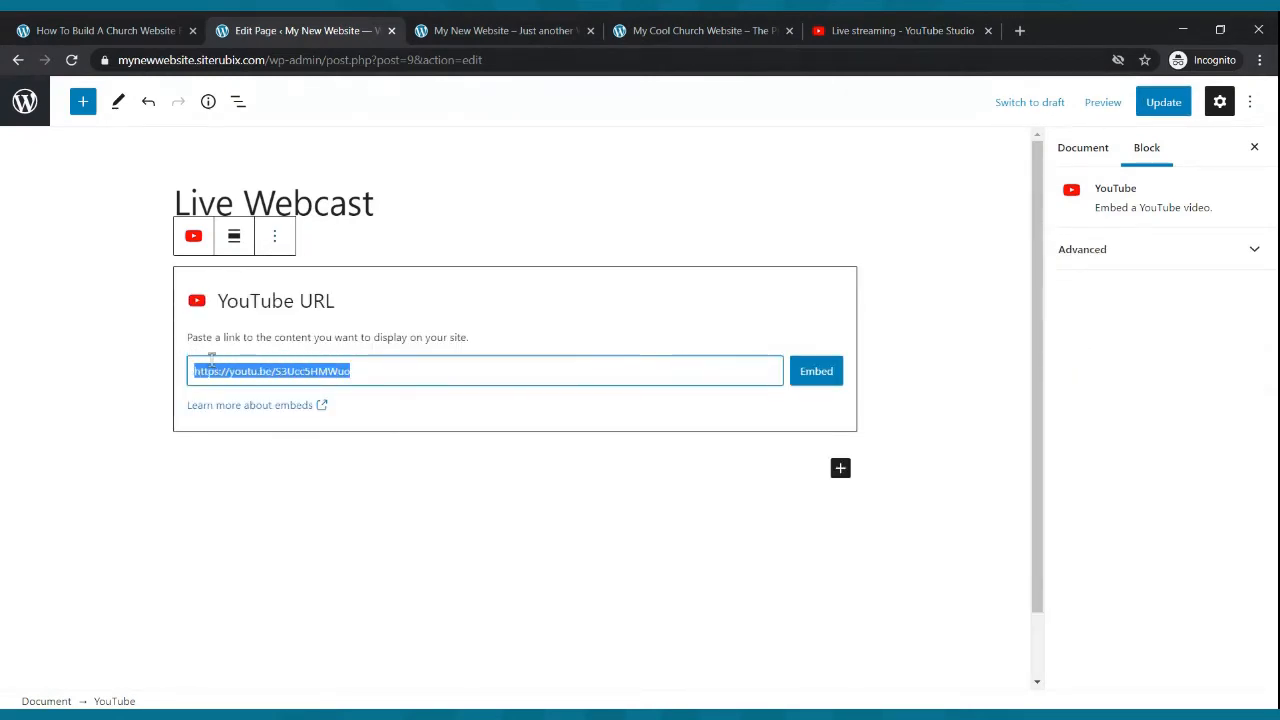
key("ctrl+v")
left_click(814, 371)
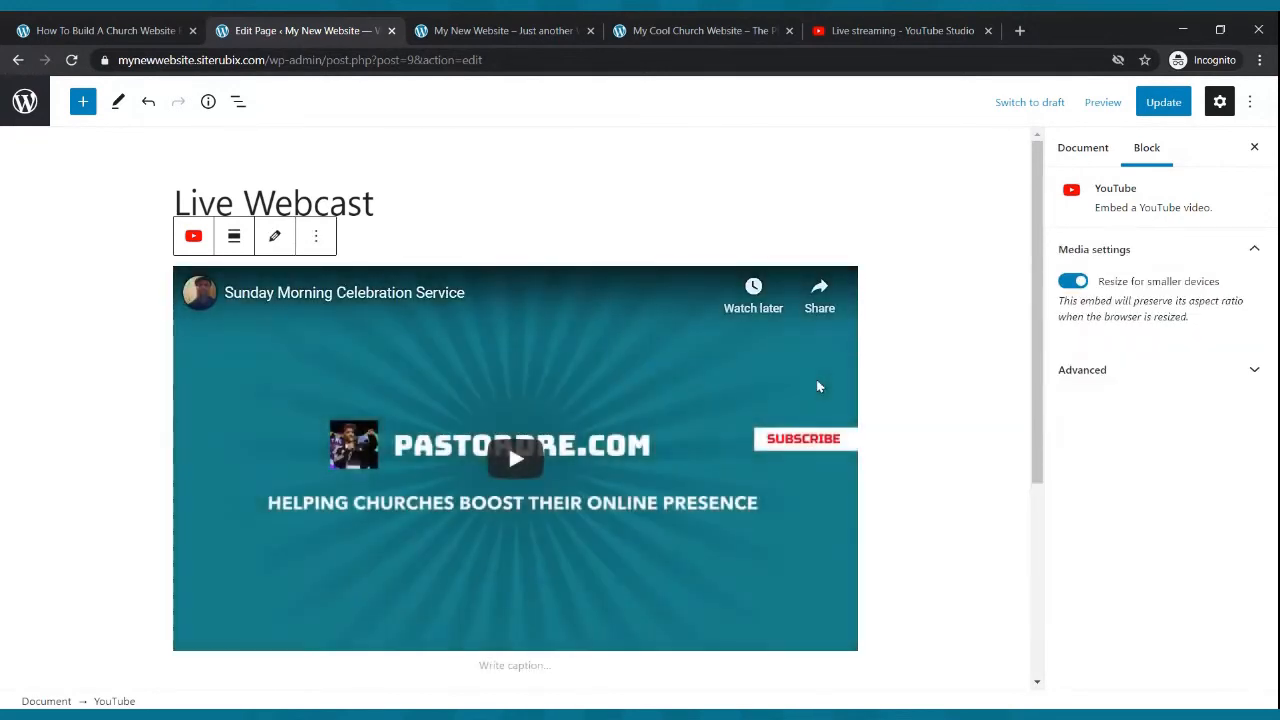
left_click(1160, 104)
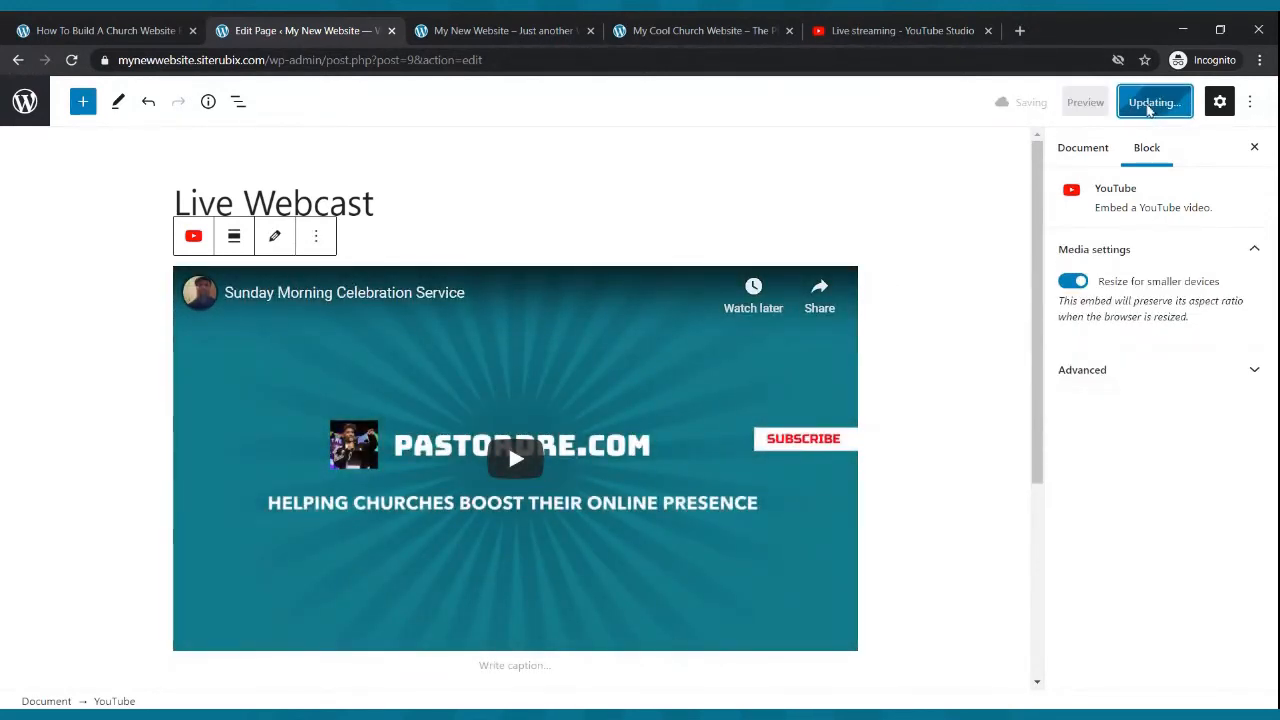
- Reload the live site and open its Live Webcast page to review the embedded stream
left_click(507, 28)
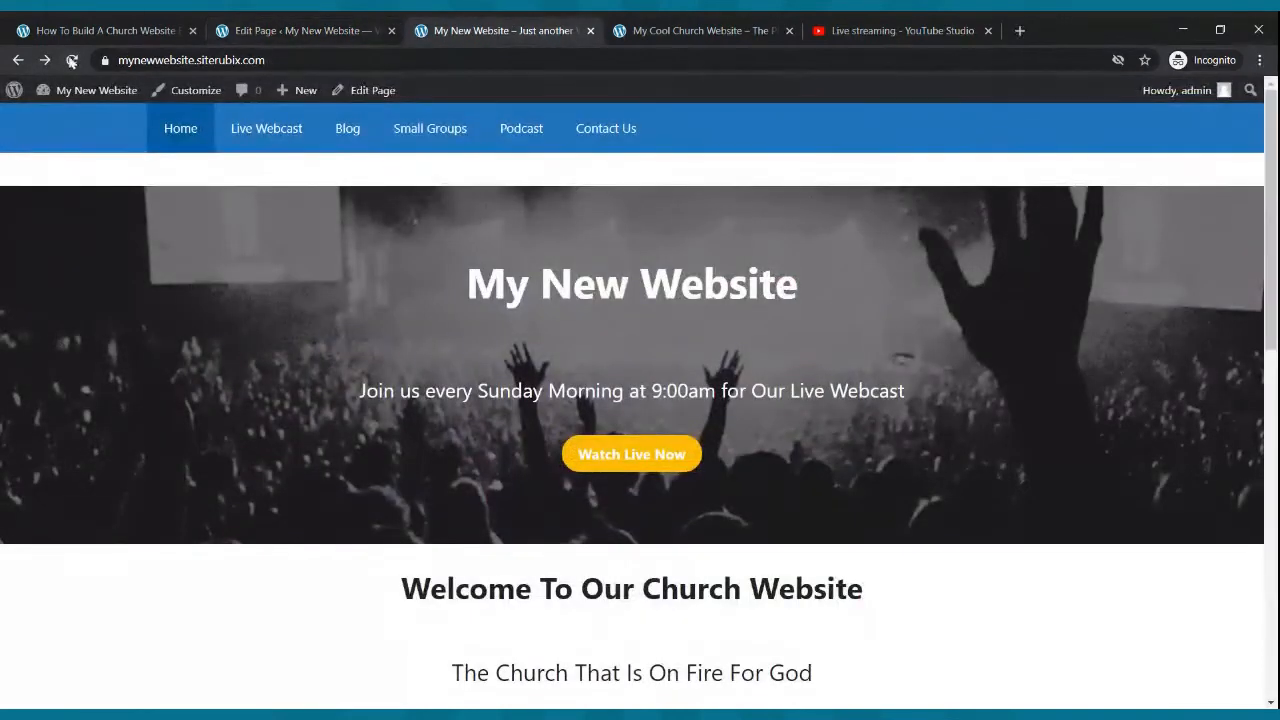
left_click(71, 61)
left_click(299, 128)
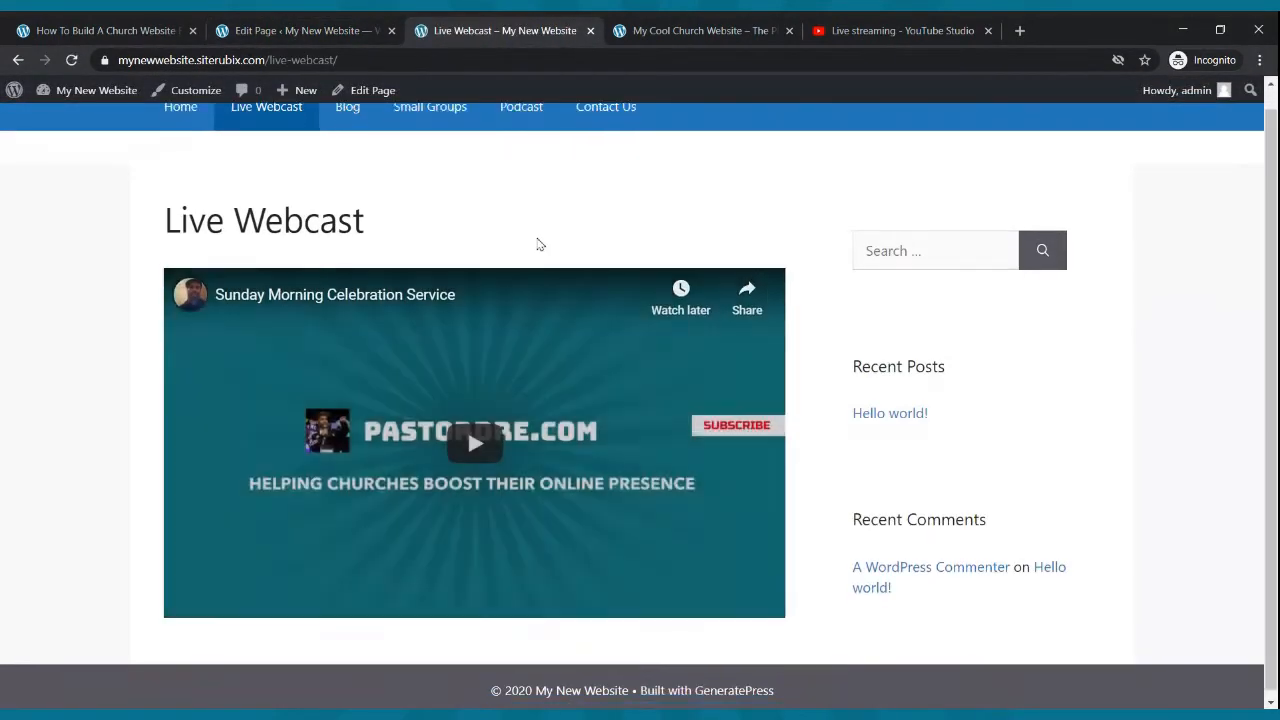
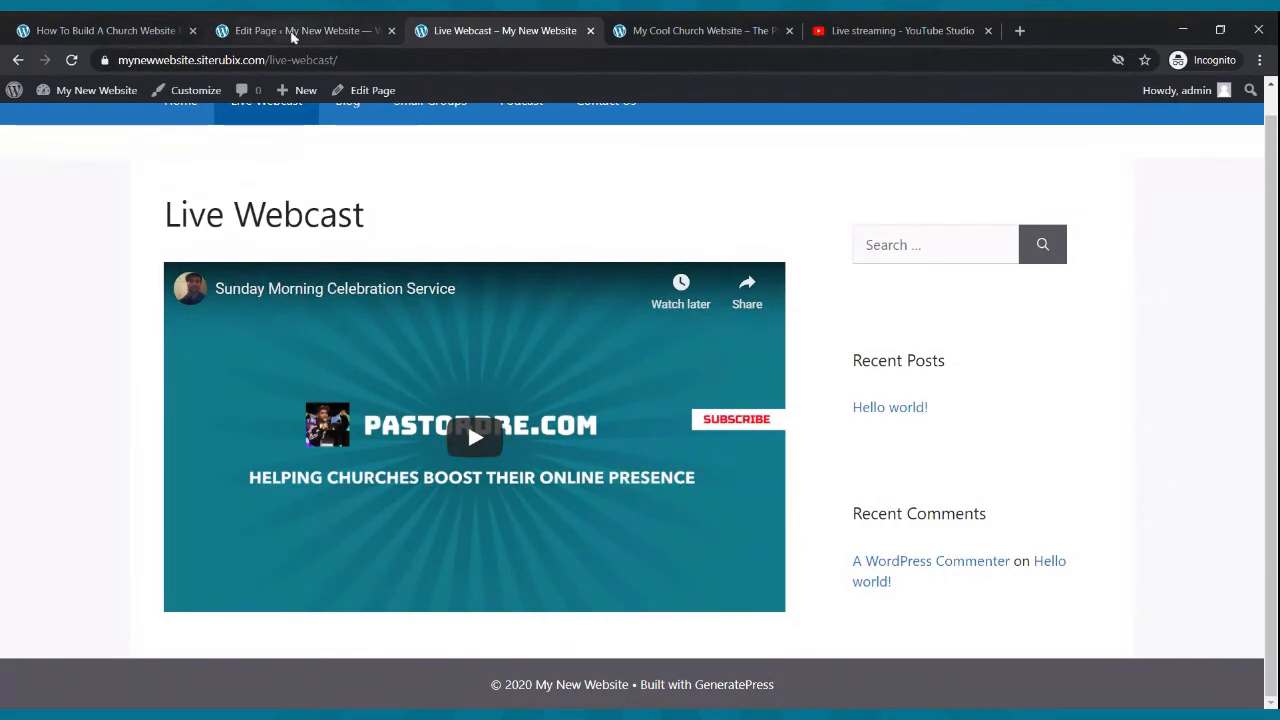
- Set the Live Webcast page's sidebar layout to No Sidebars and update the page
left_click(292, 34)
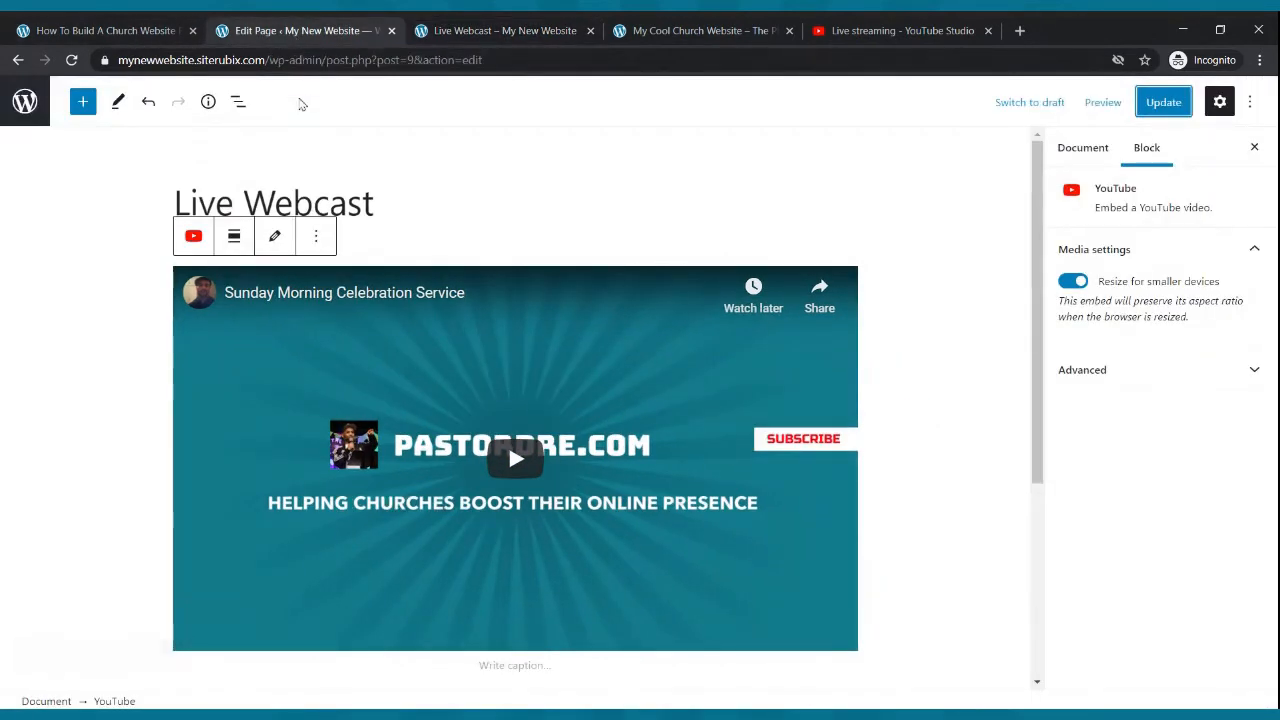
left_click(611, 215)
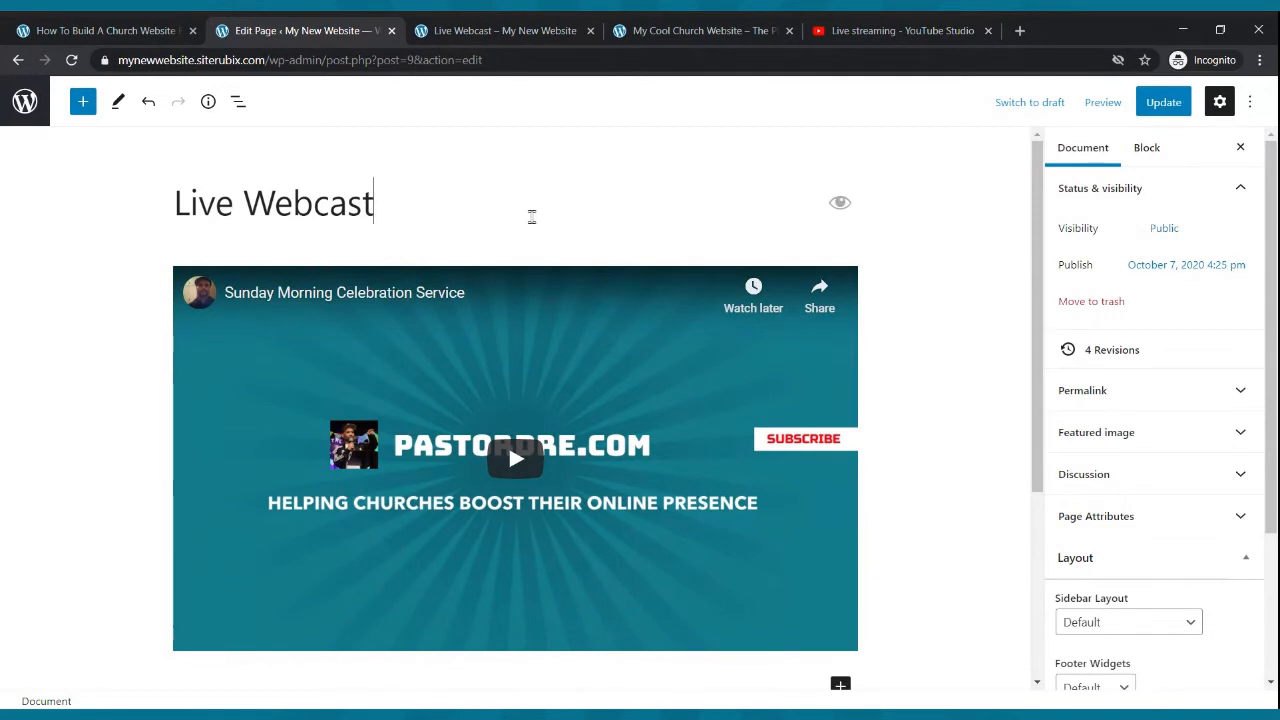
scroll(1137, 451, "down", 3)
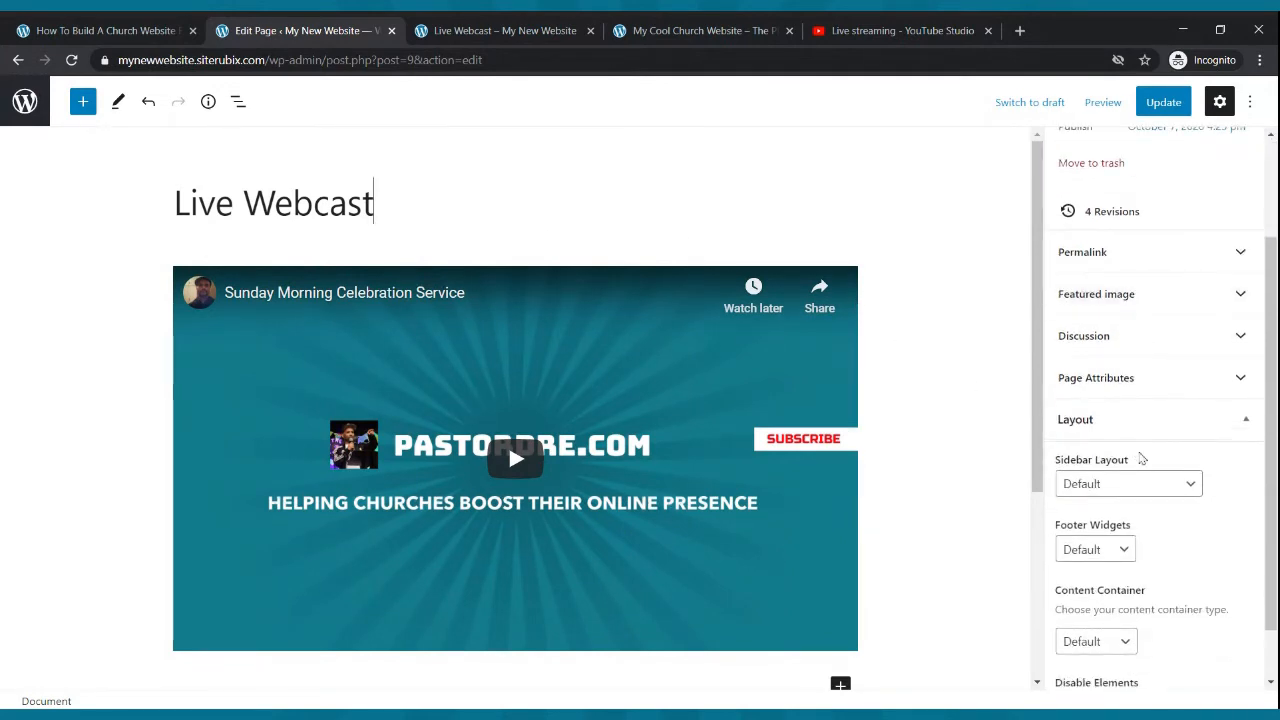
left_click(1142, 486)
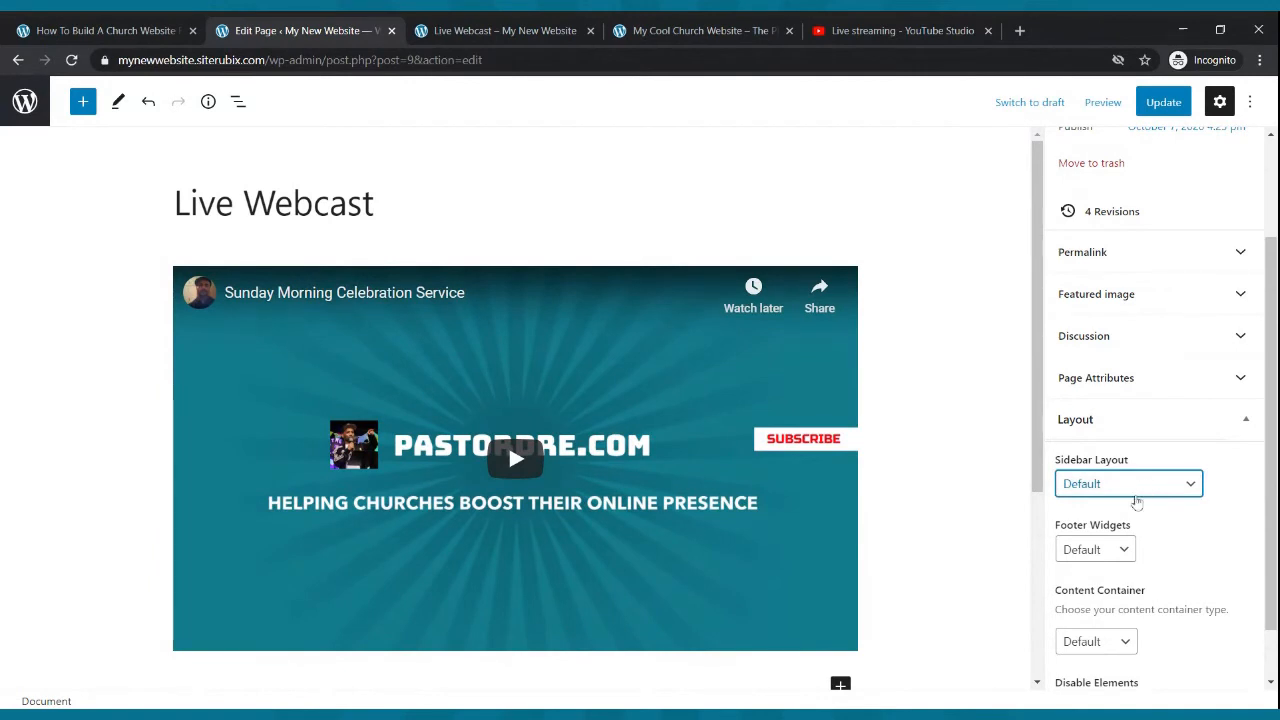
left_click(1099, 640)
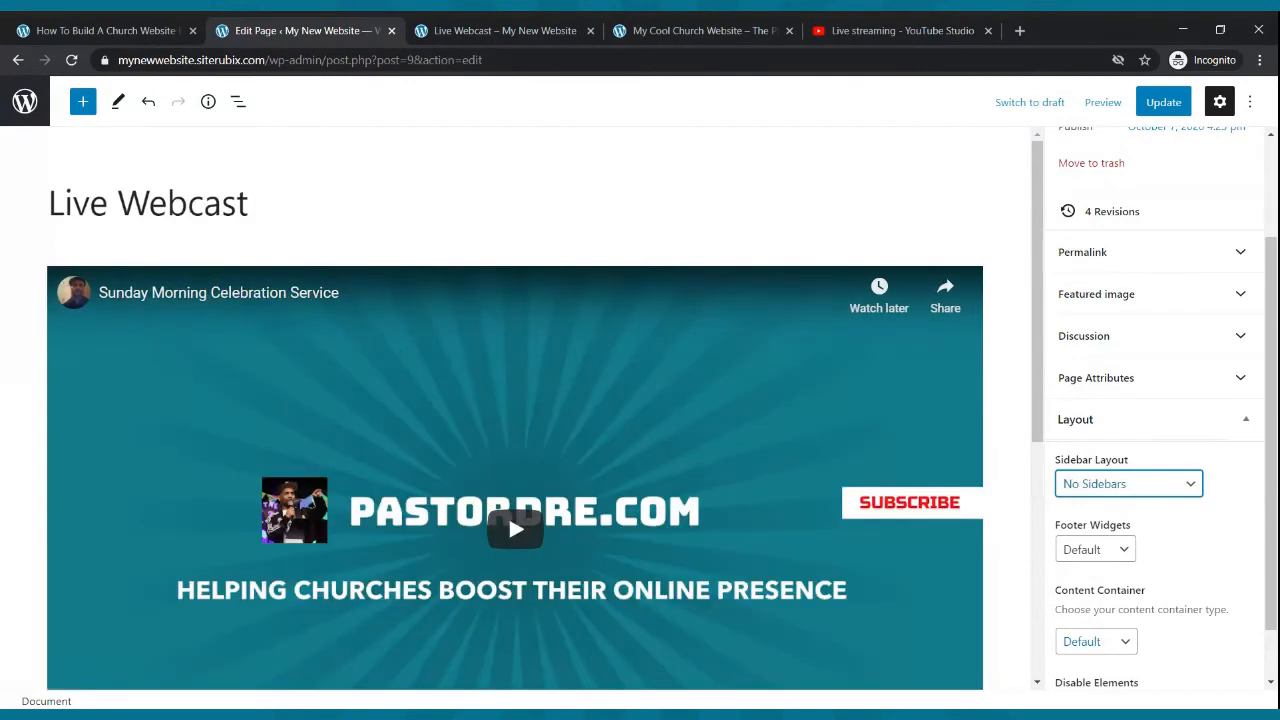
left_click(1165, 104)
- Reload the live Live Webcast page and scroll through it to review the full-width video embed
left_click(545, 25)
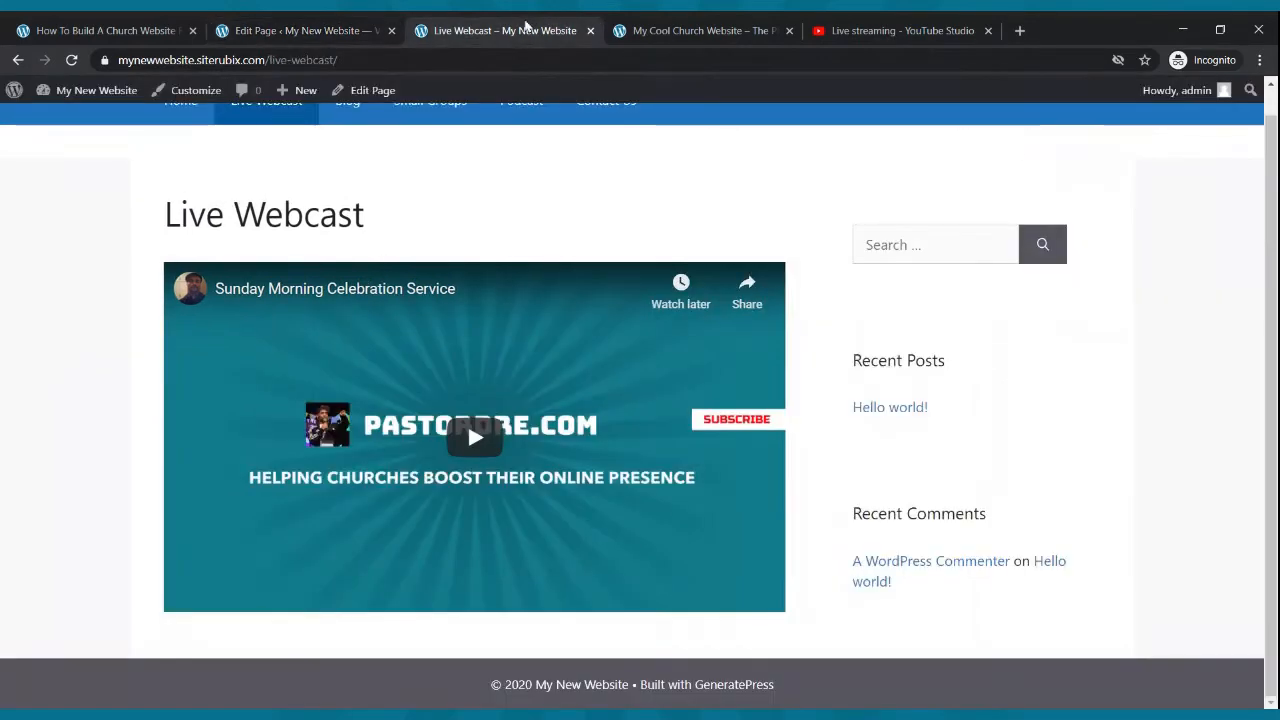
left_click(72, 60)
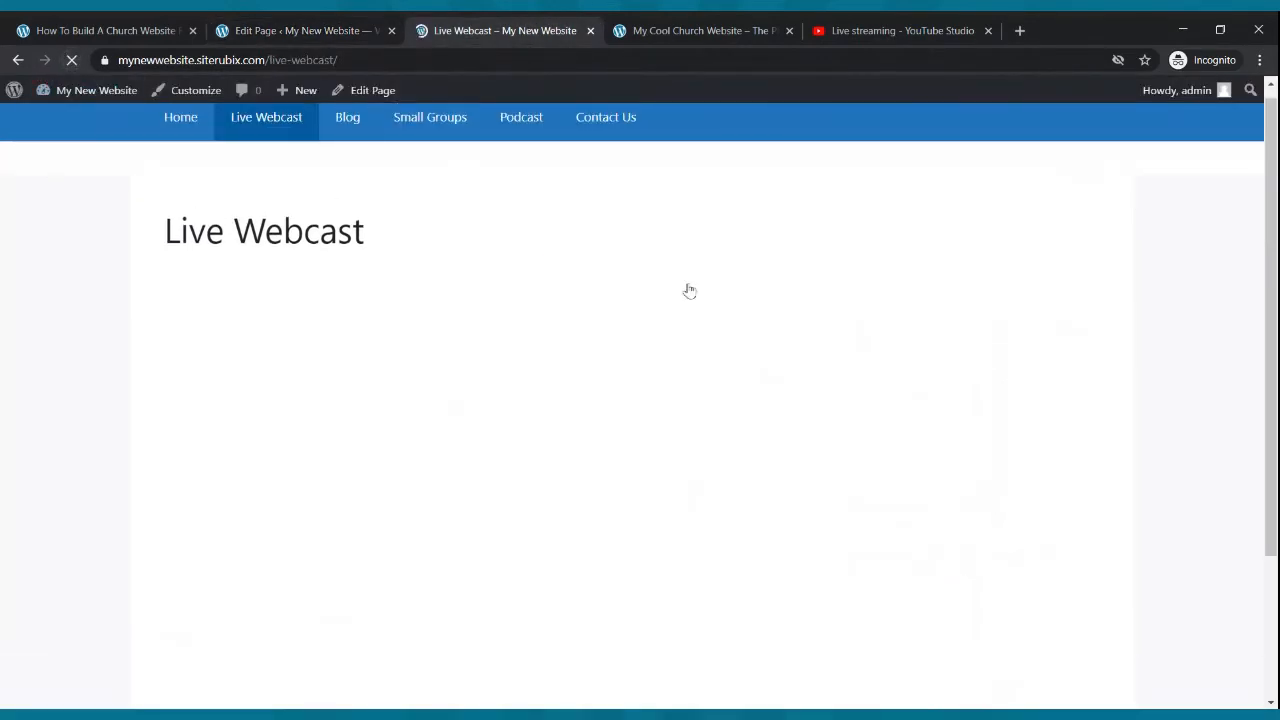
scroll(683, 197, "down", 2)
scroll(683, 197, "up", 2)
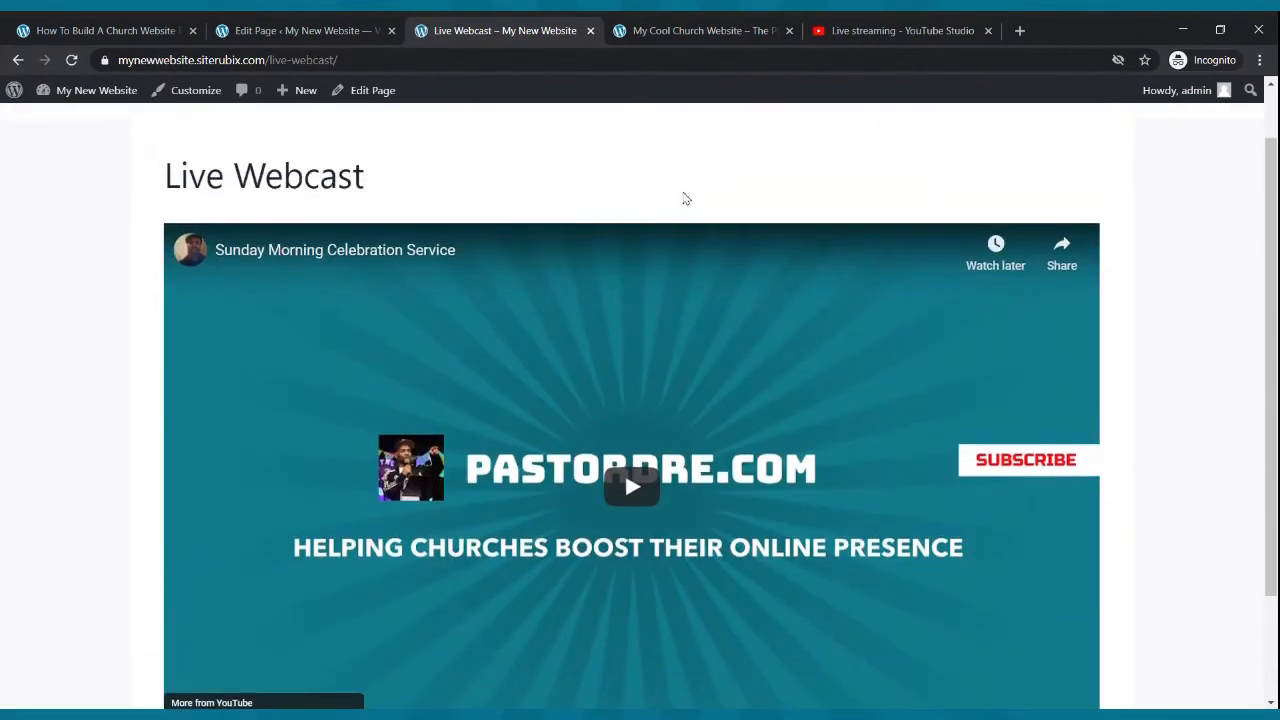
scroll(688, 206, "down", 2)
scroll(720, 232, "up", 2)
scroll(1000, 300, "up", 1)
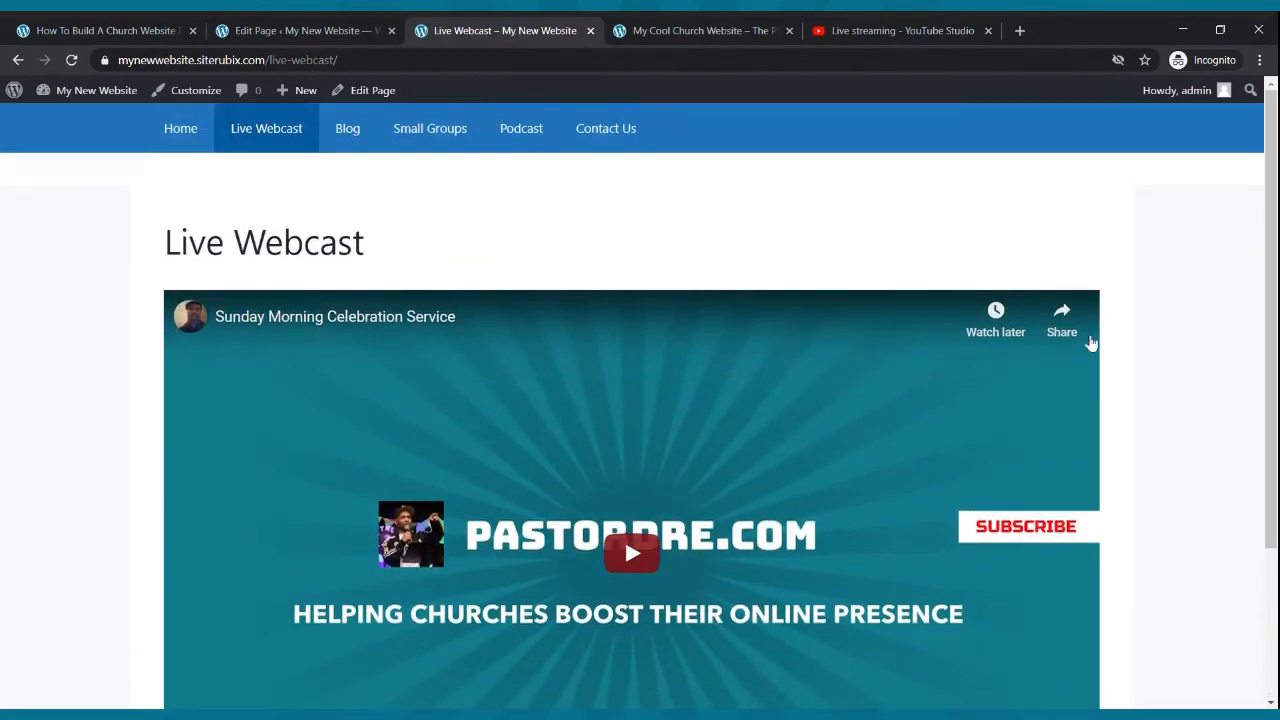
scroll(1050, 320, "down", 3)
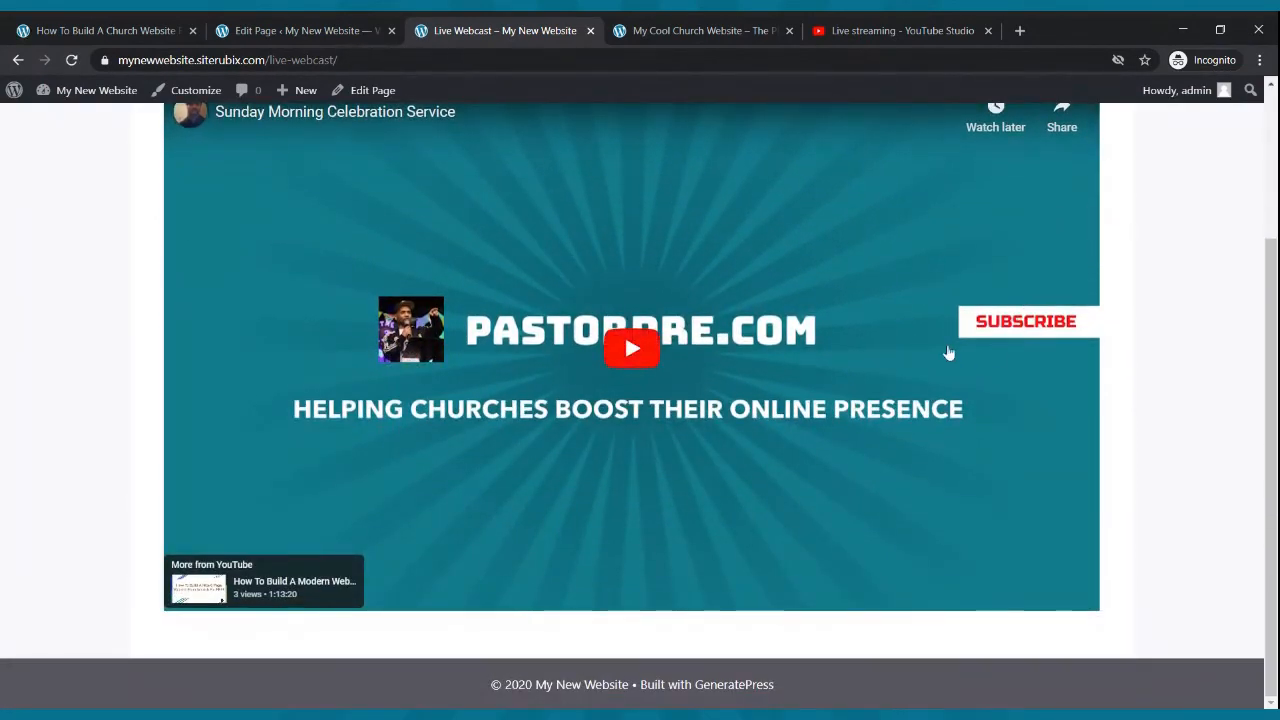
scroll(948, 353, "up", 3)
- Insert a Columns block with the 33 / 33 / 33 three-column variation below the video
left_click(300, 30)
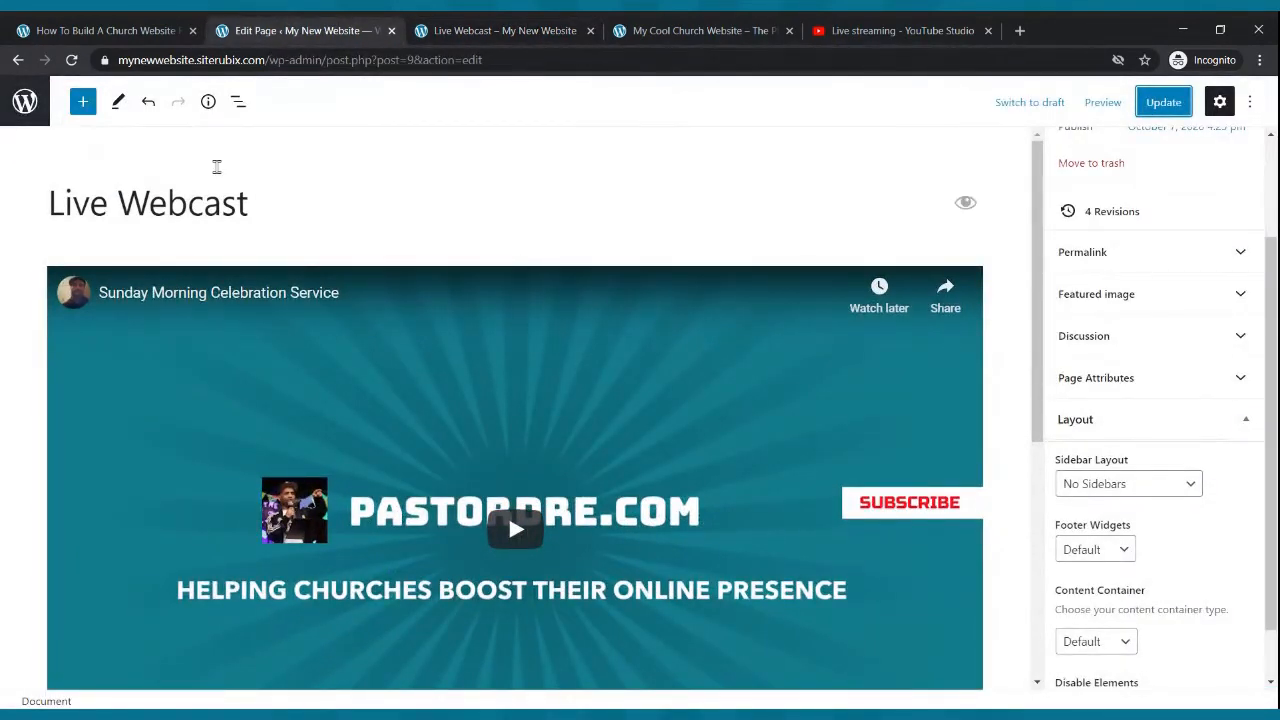
left_click(84, 103)
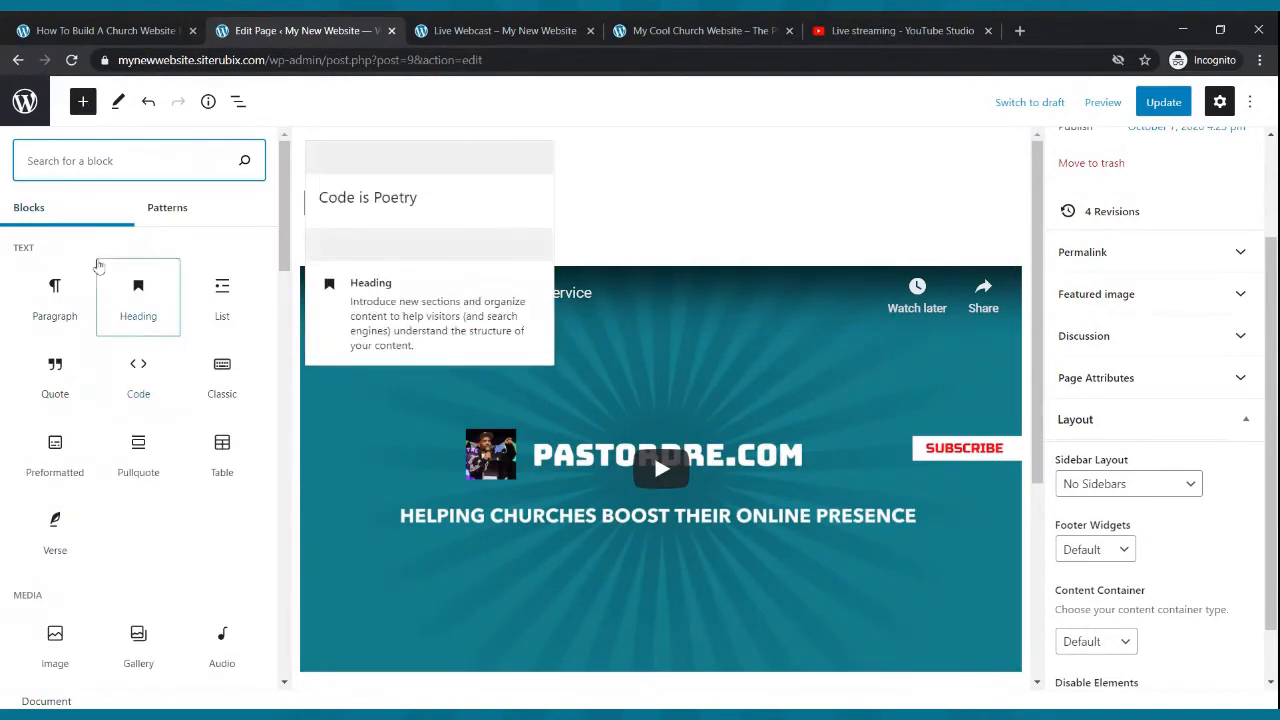
type("col")
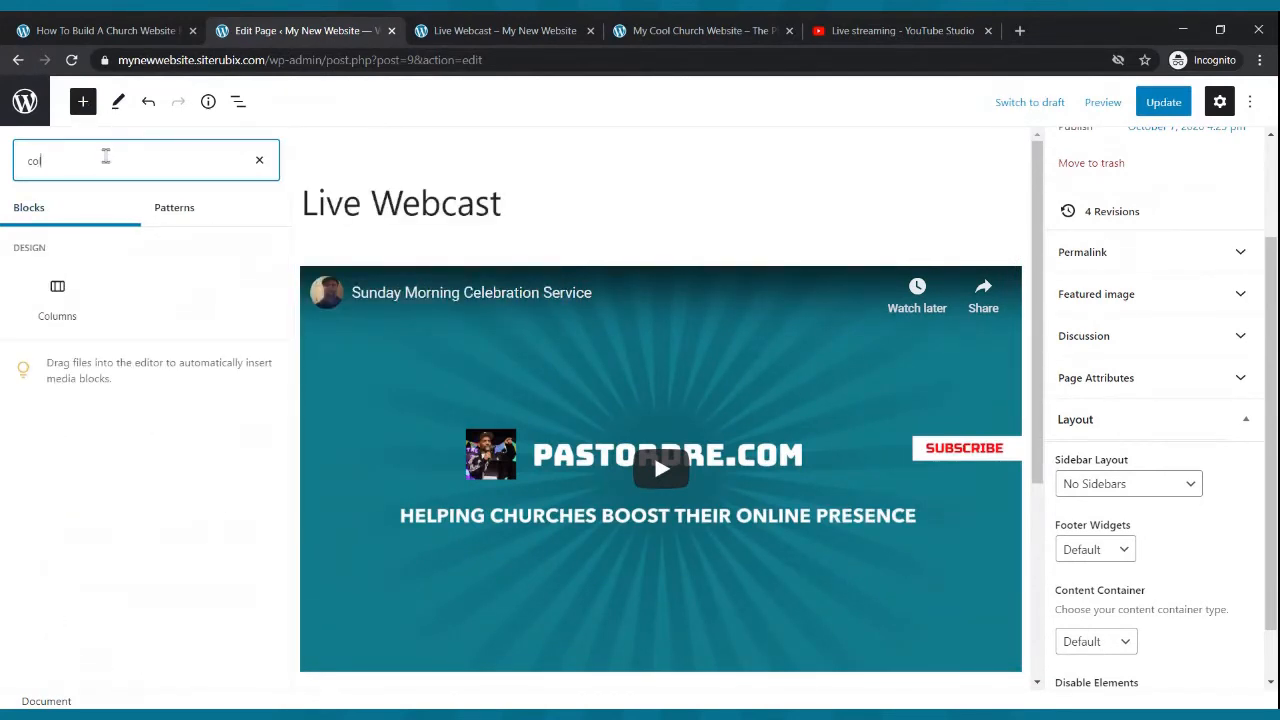
left_click(79, 293)
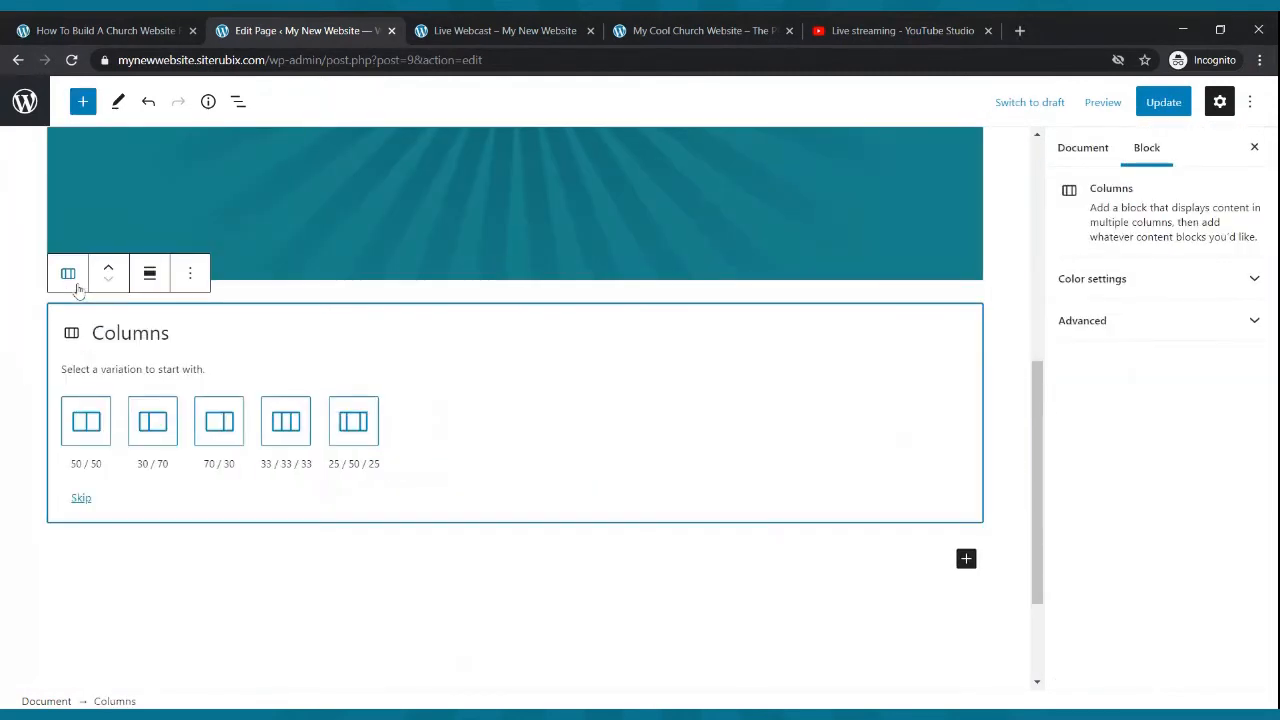
left_click(282, 420)
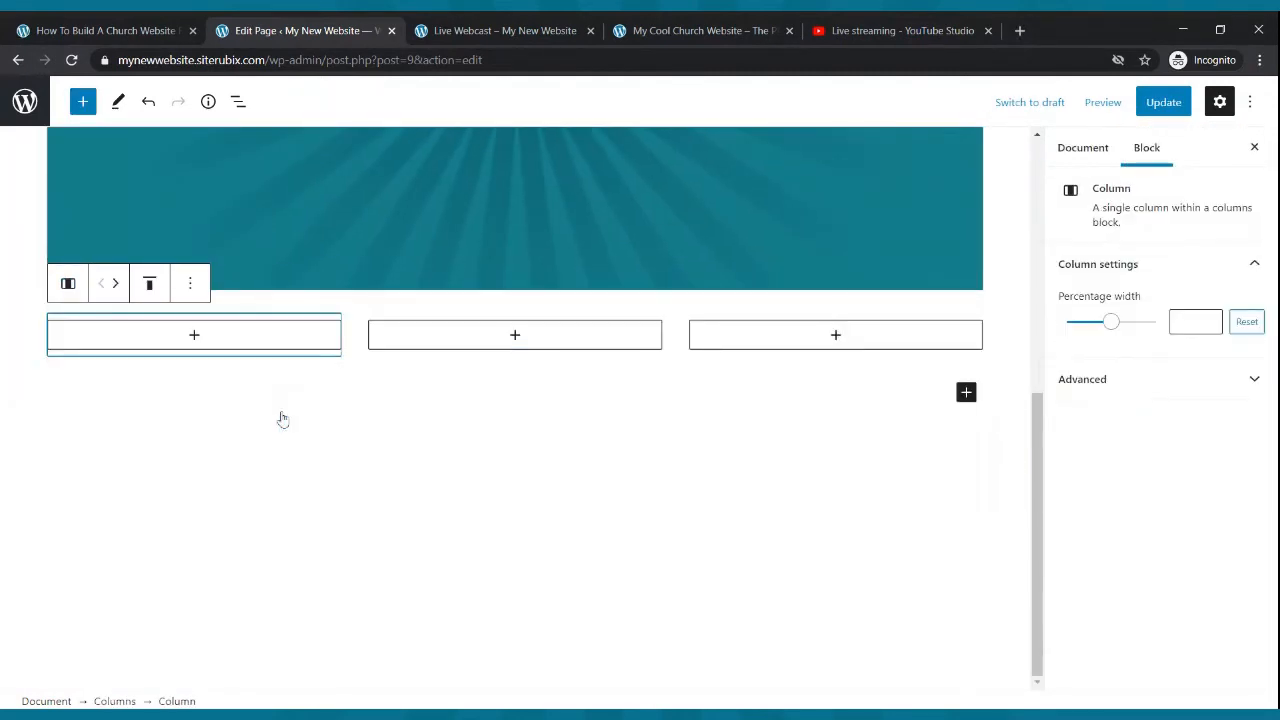
- Embed the copied YouTube link in the middle column and remove the original full-width YouTube block
left_click(515, 336)
left_click(532, 535)
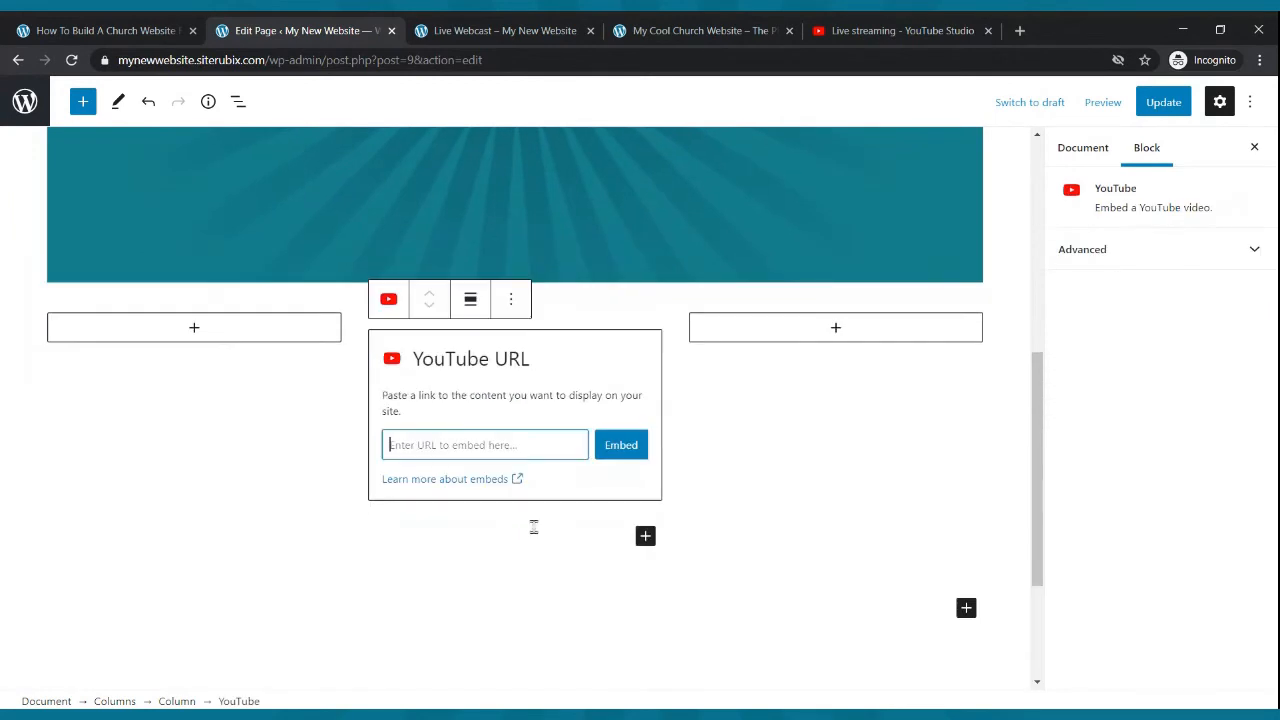
key("ctrl+v")
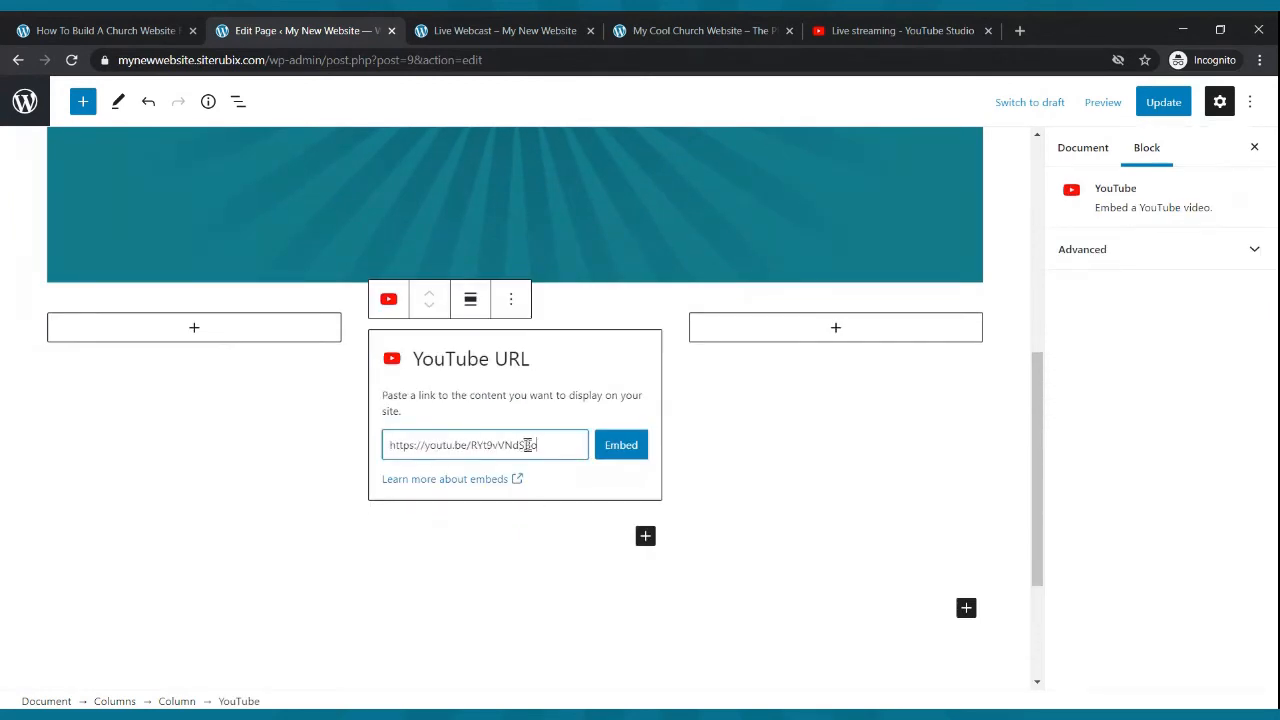
left_click(600, 449)
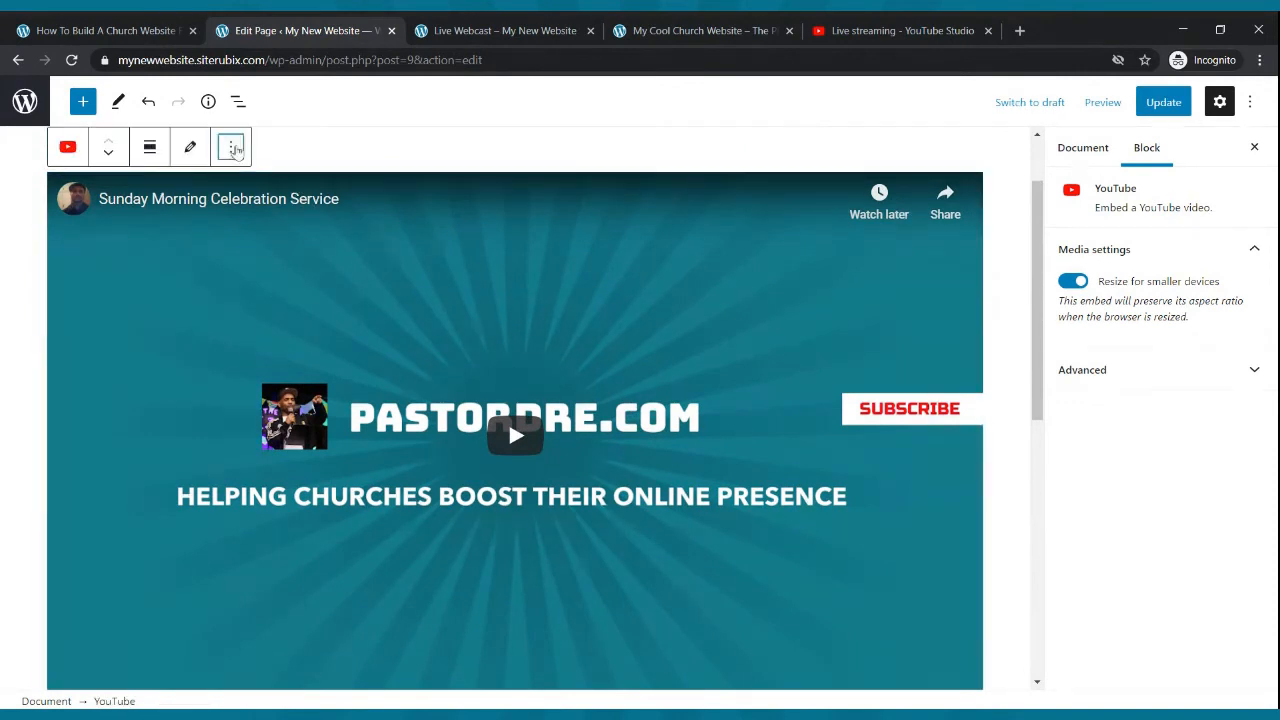
left_click(230, 147)
left_click(265, 512)
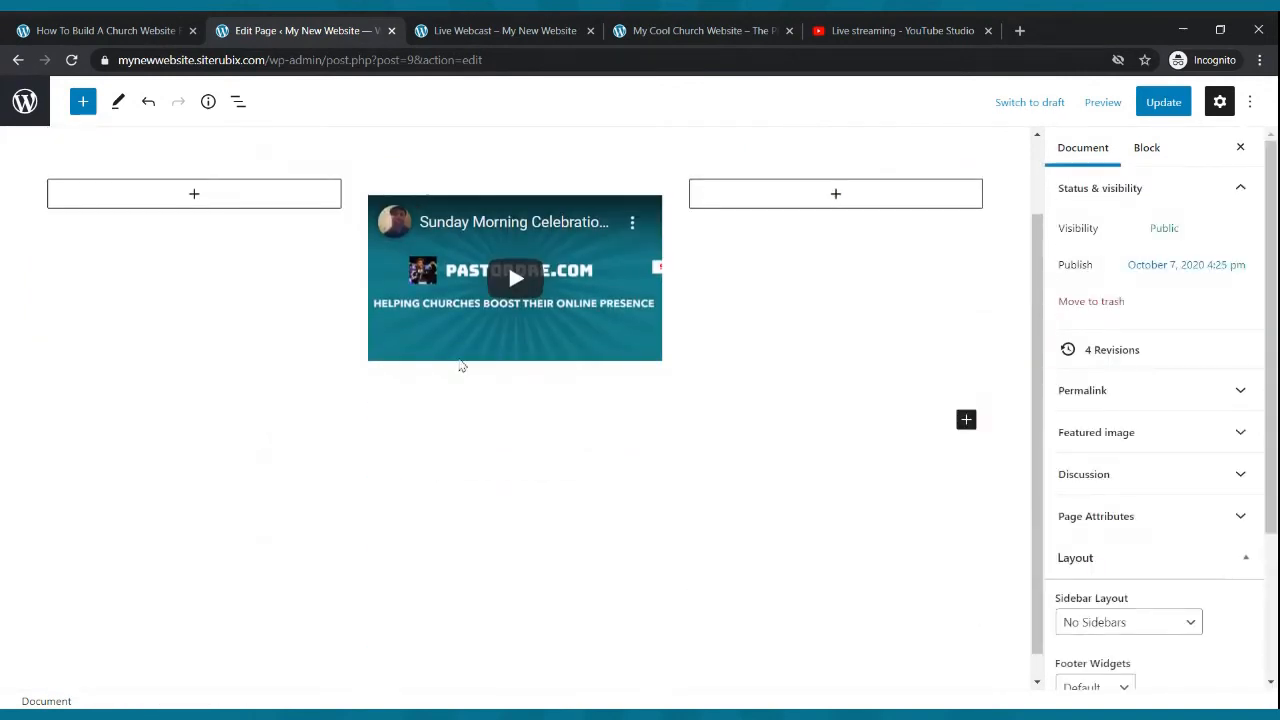
- Set the left column's width to about 16.1% and the right column's to about 15.2%, then update the page
left_click(294, 196)
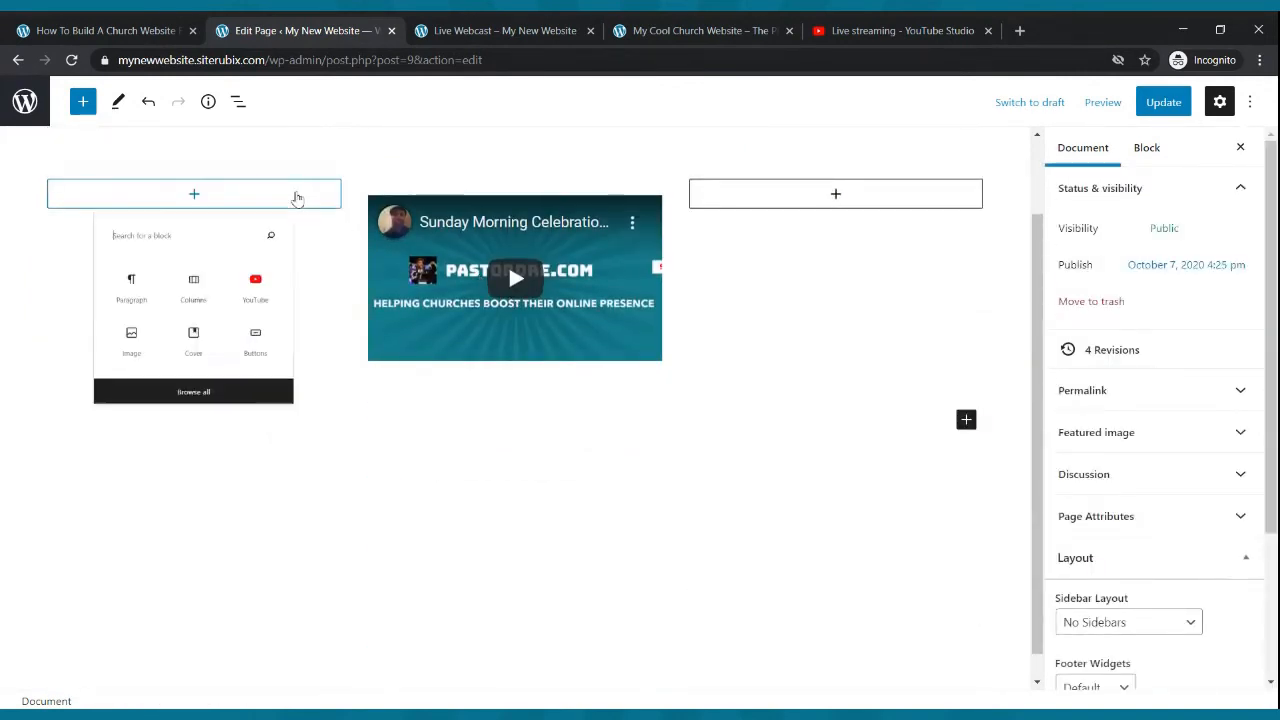
left_click(340, 278)
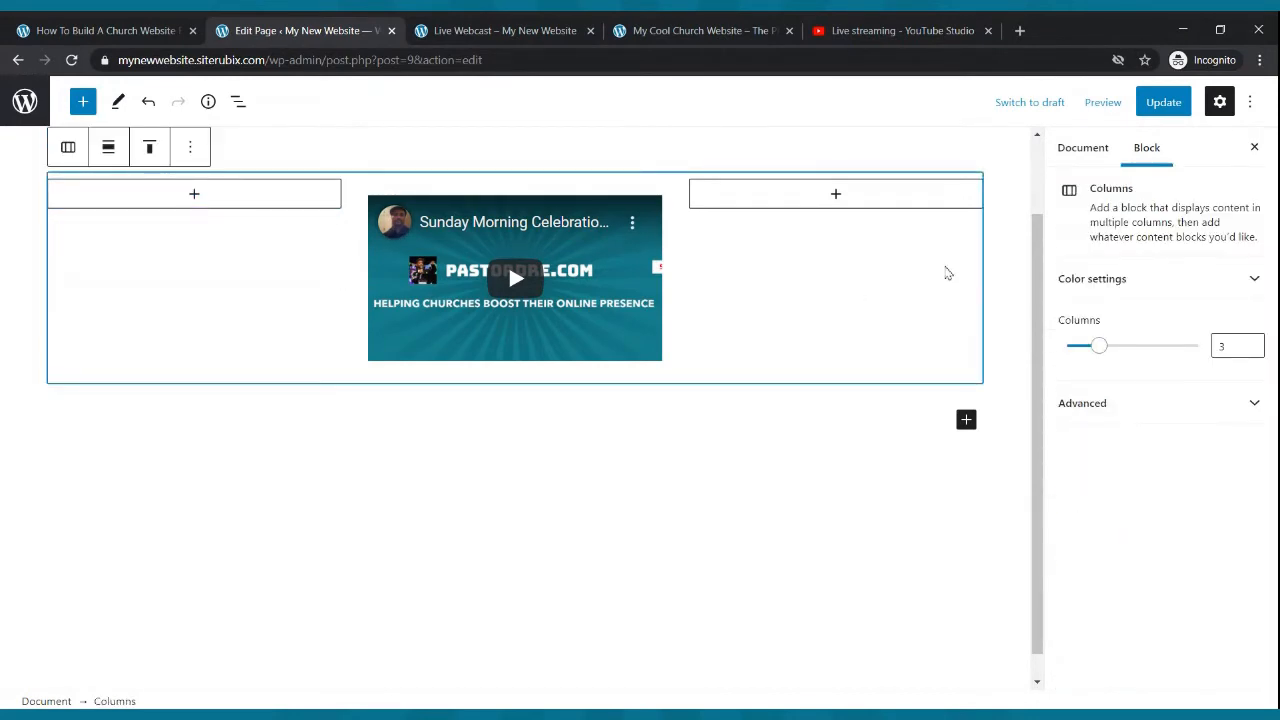
left_click(245, 287)
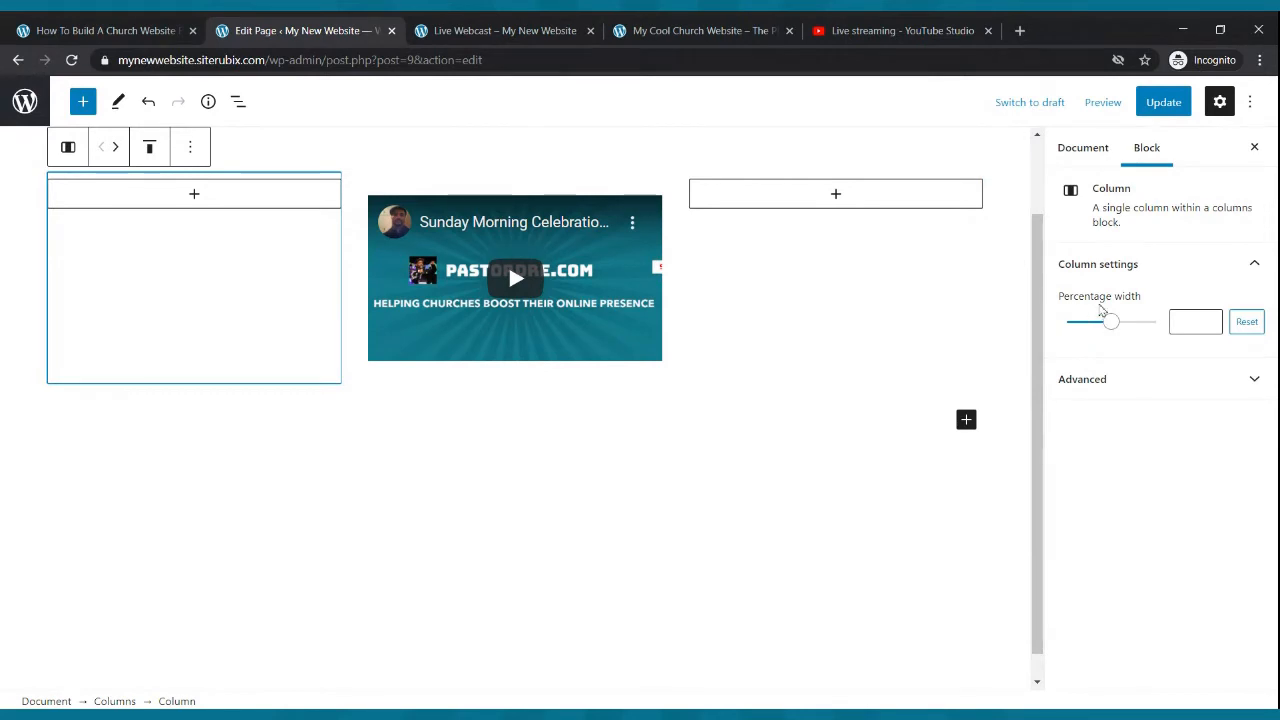
left_click_drag(1111, 324, 1092, 325)
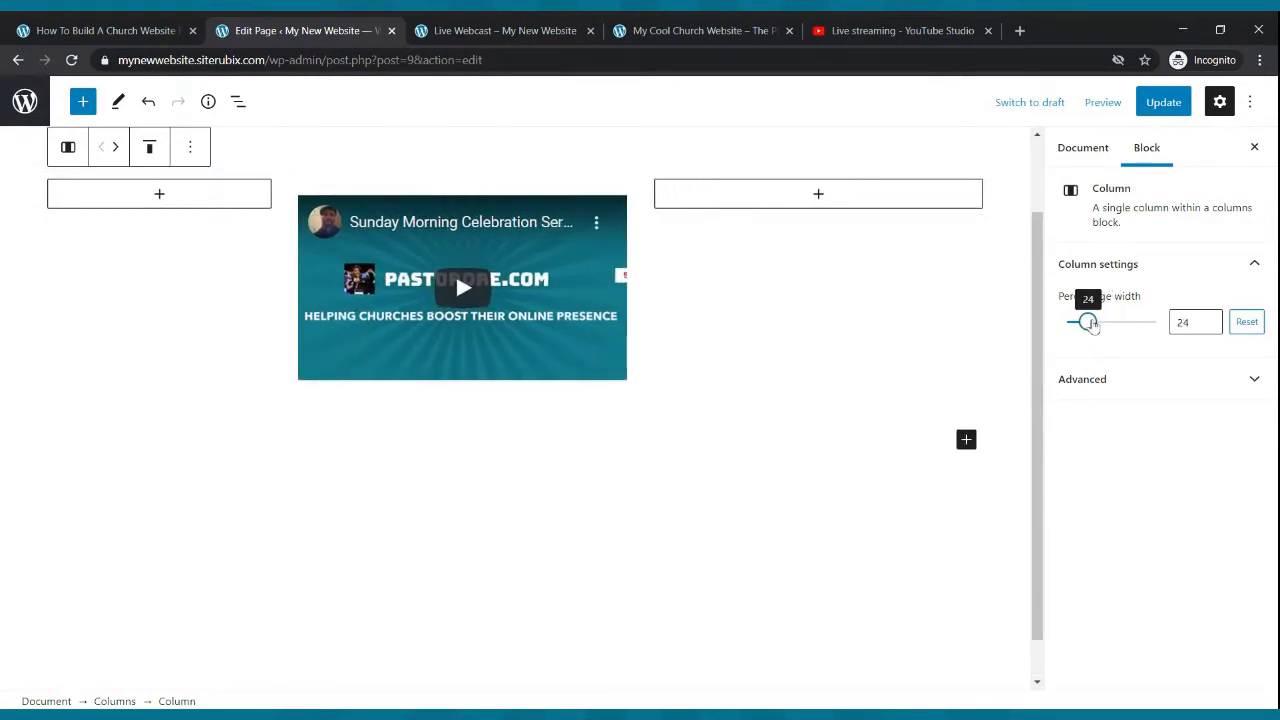
left_click(880, 203)
left_click(978, 257)
left_click(946, 294)
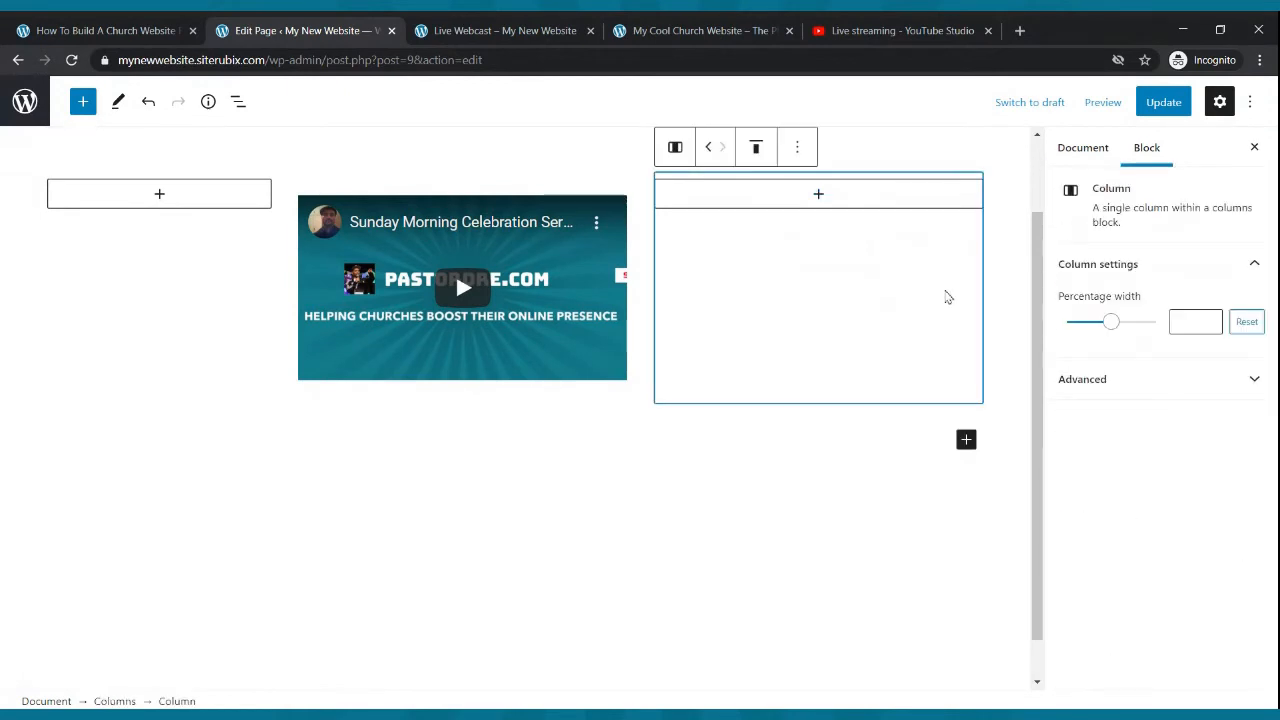
left_click_drag(1111, 324, 1080, 331)
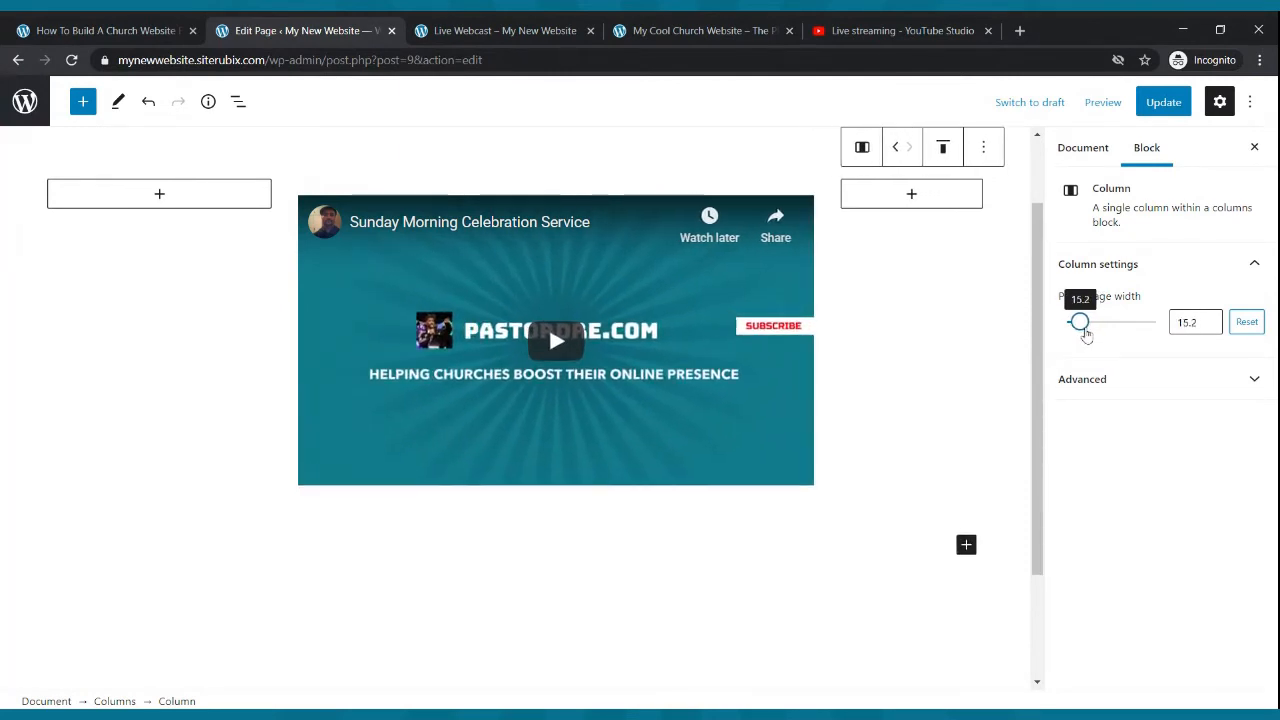
left_click(250, 256)
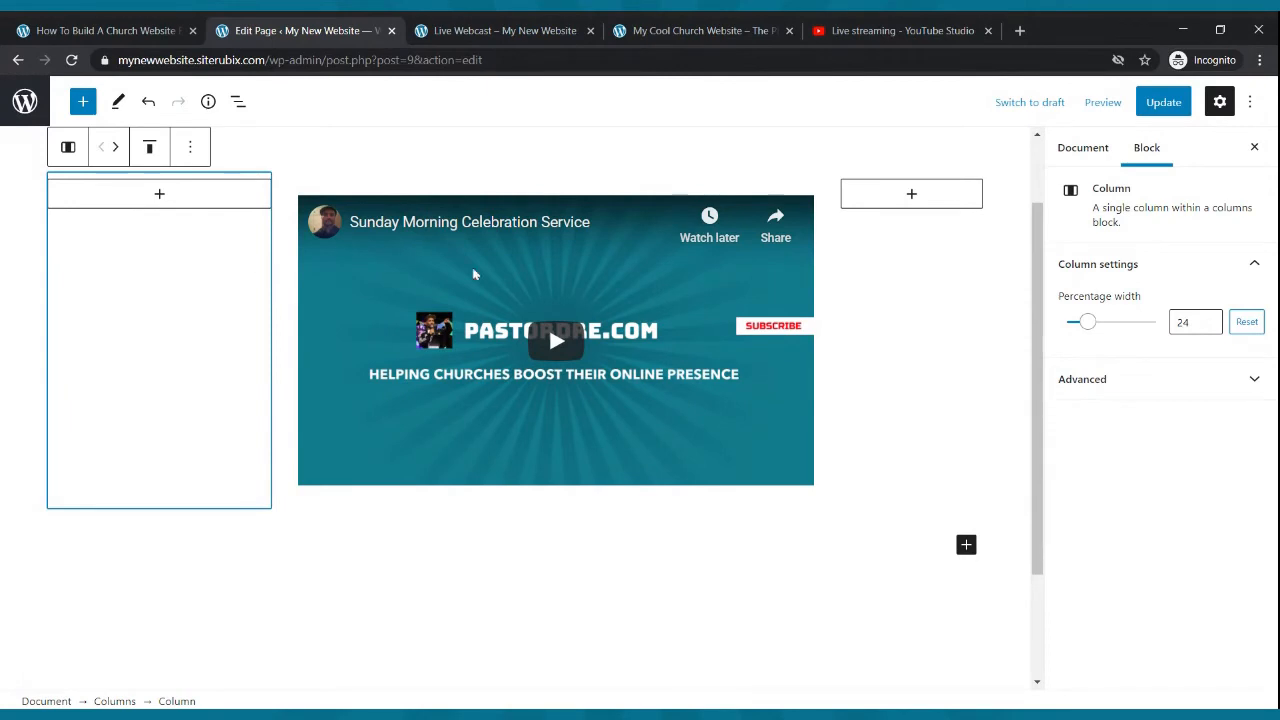
left_click_drag(1087, 330, 1085, 328)
left_click(1163, 102)
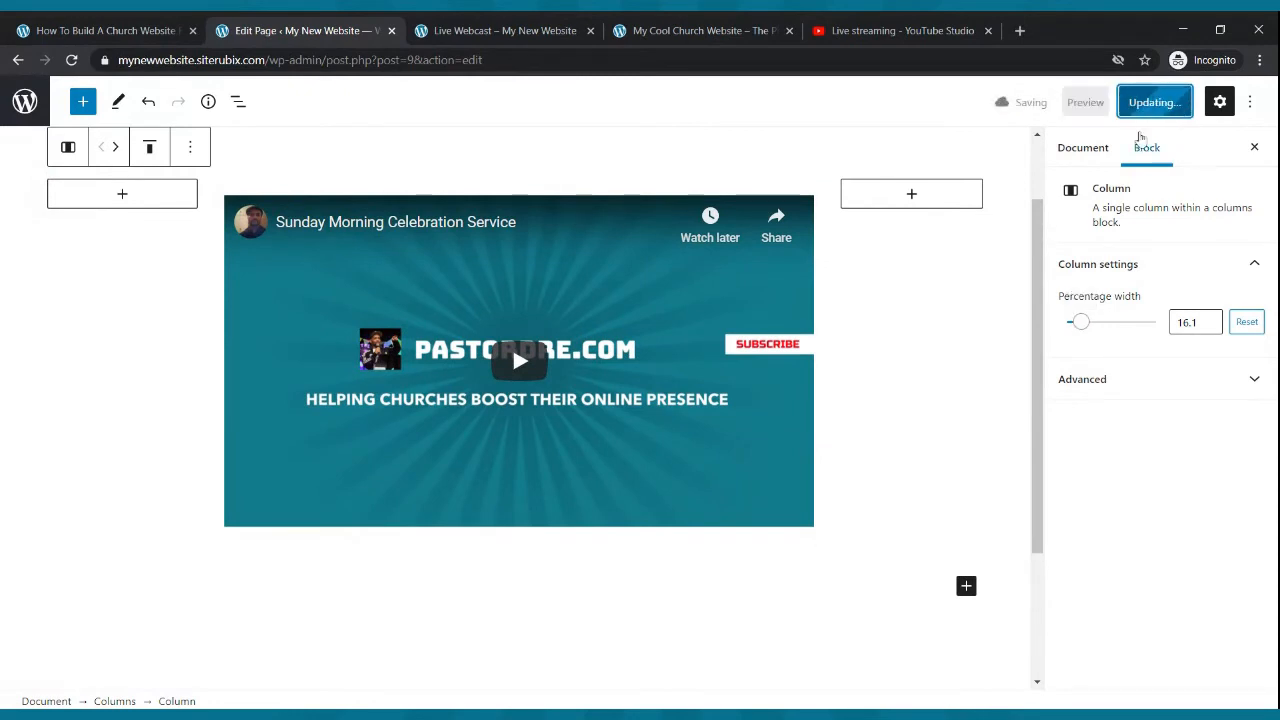
- Reload the live Live Webcast page to check the centered video layout
left_click(580, 25)
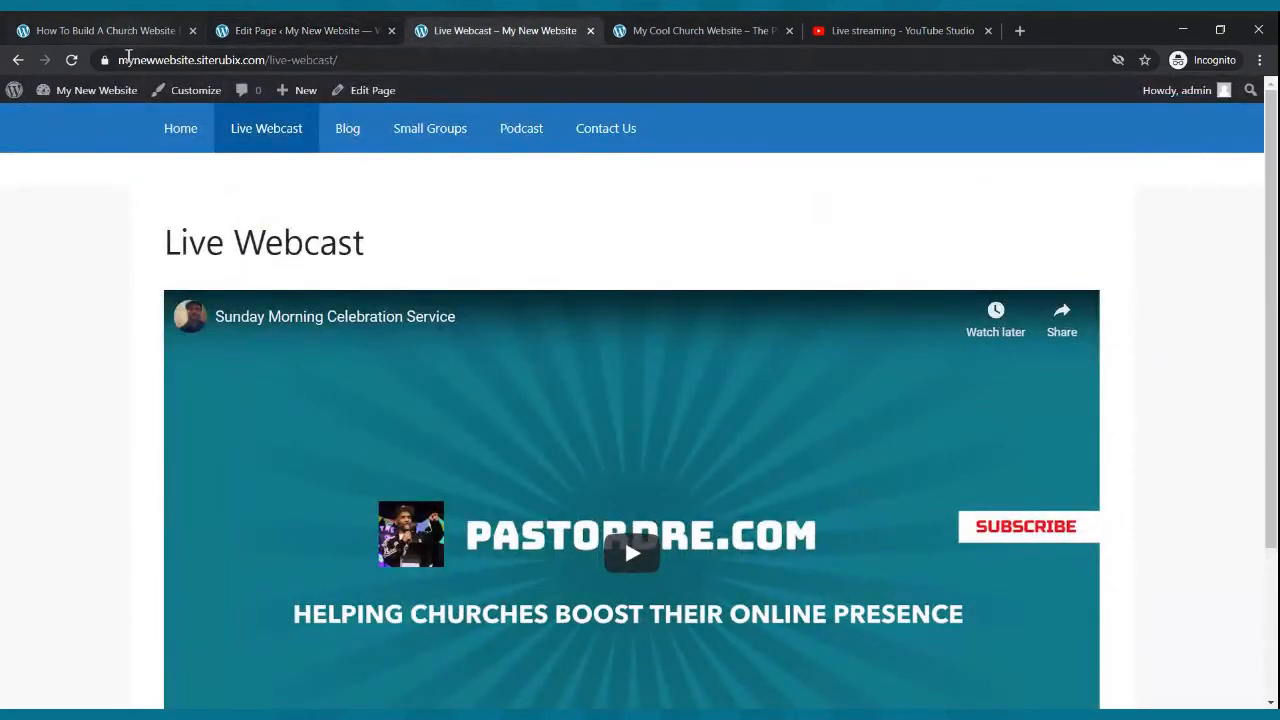
left_click(72, 60)
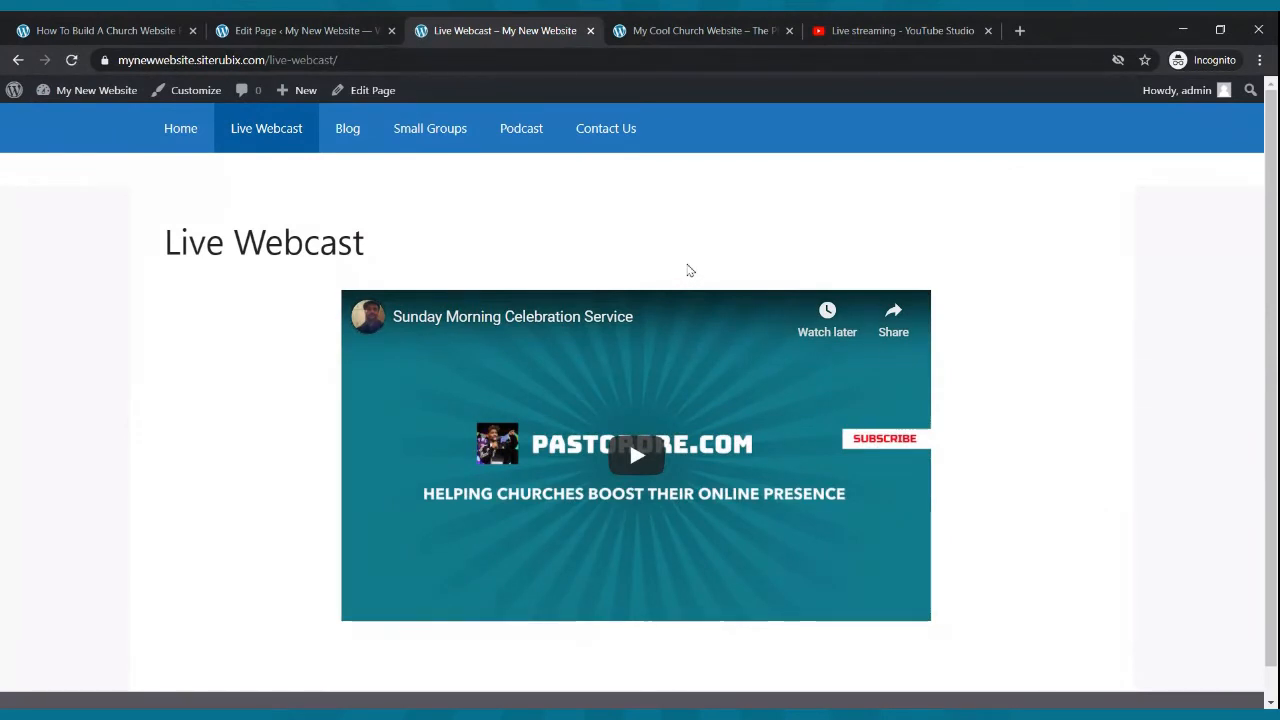
left_click(265, 24)
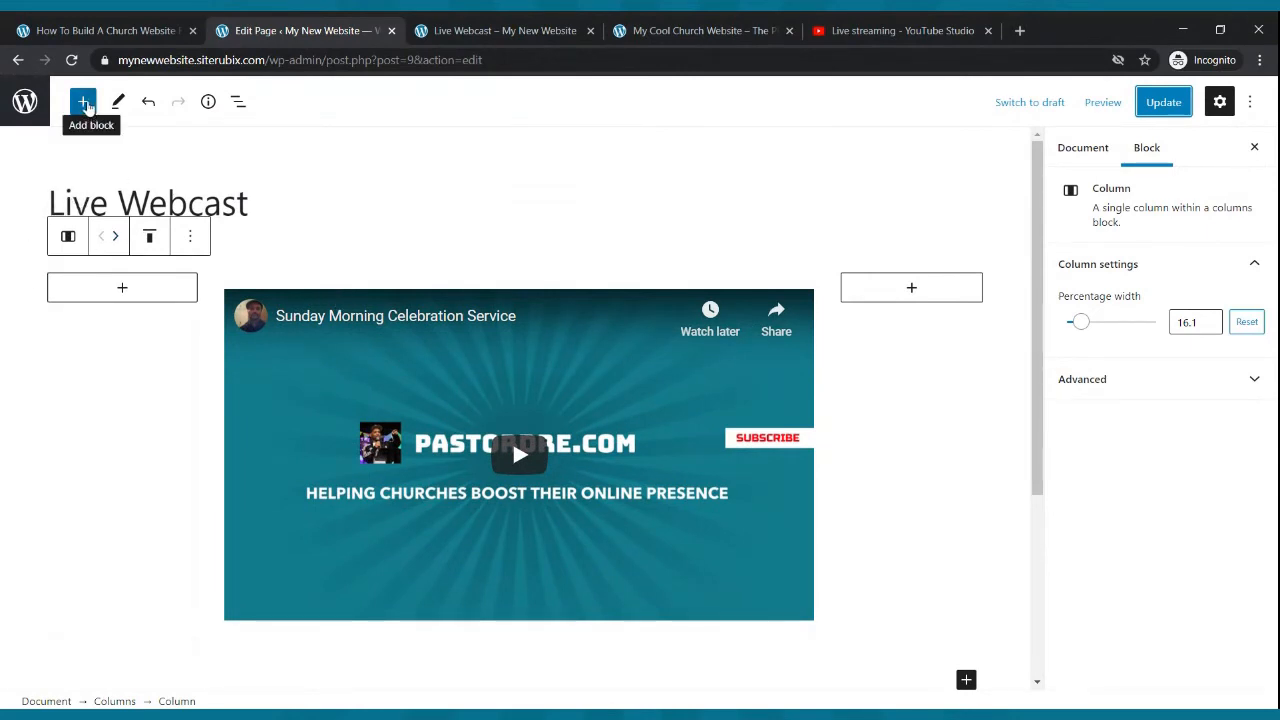
- Try to find a Paragraph block by searching the block inserter for paragraph, then update the page
left_click(84, 102)
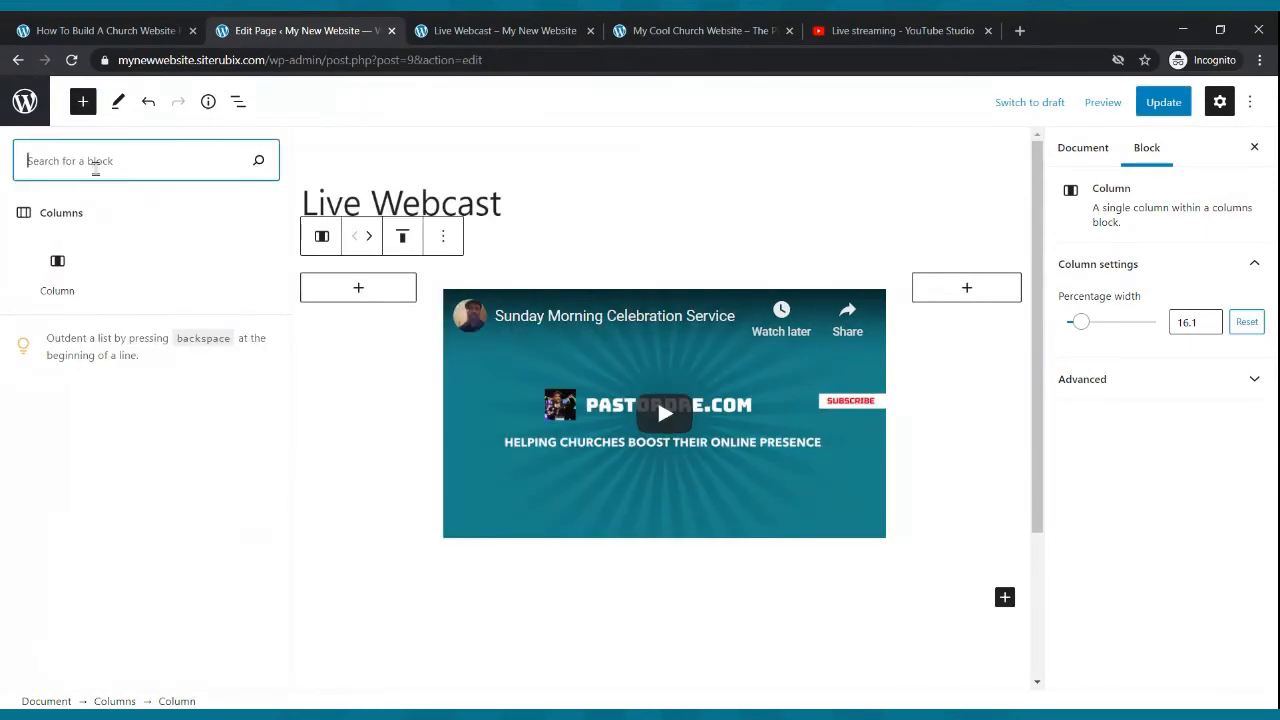
type("c")
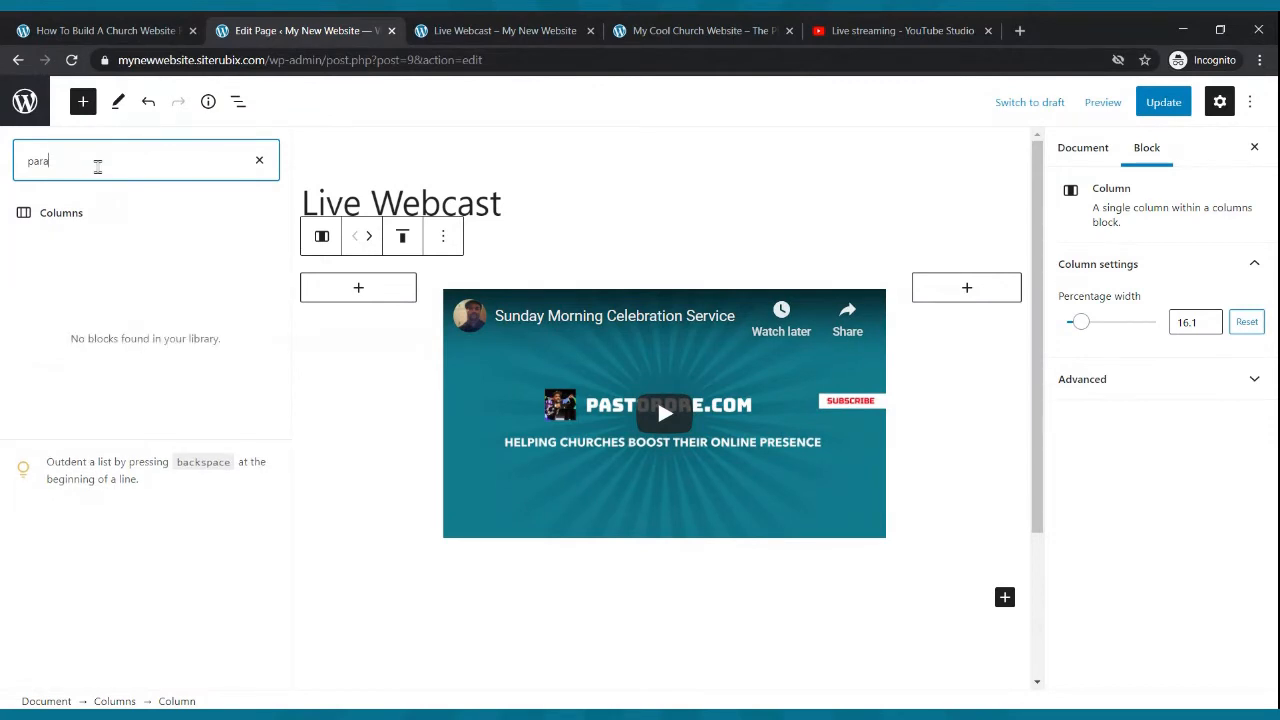
type("graph")
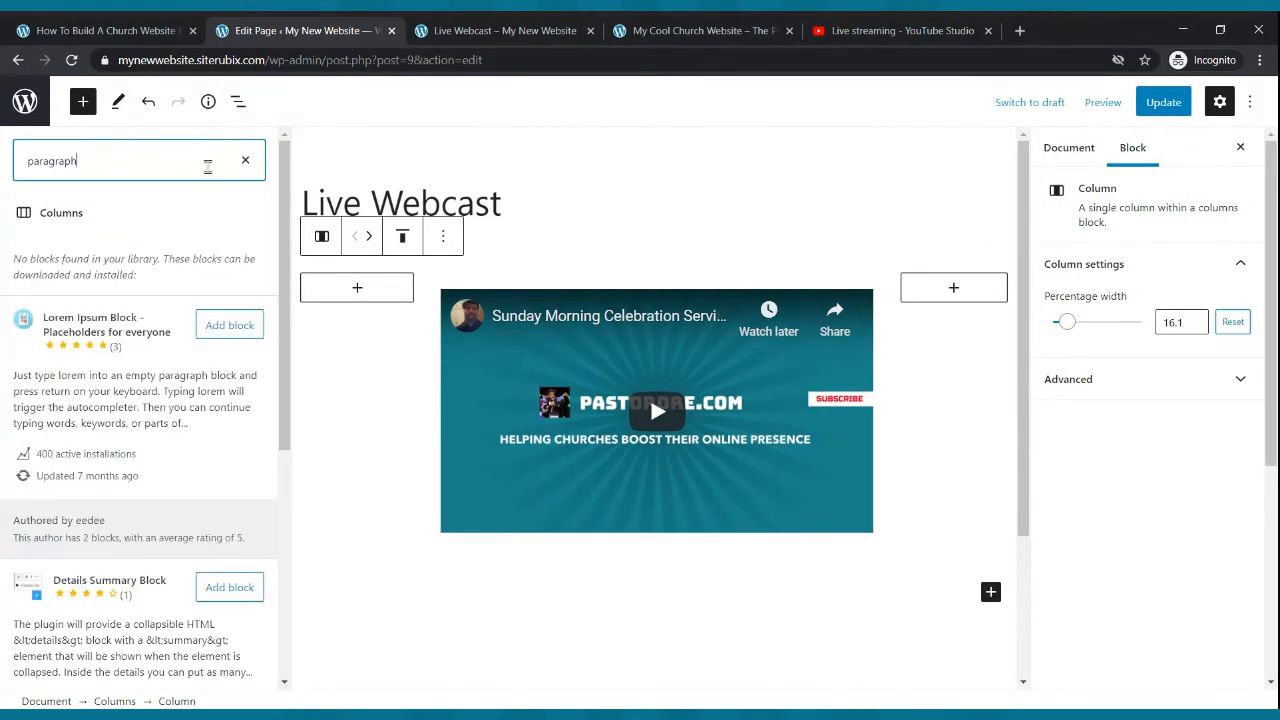
left_click(244, 162)
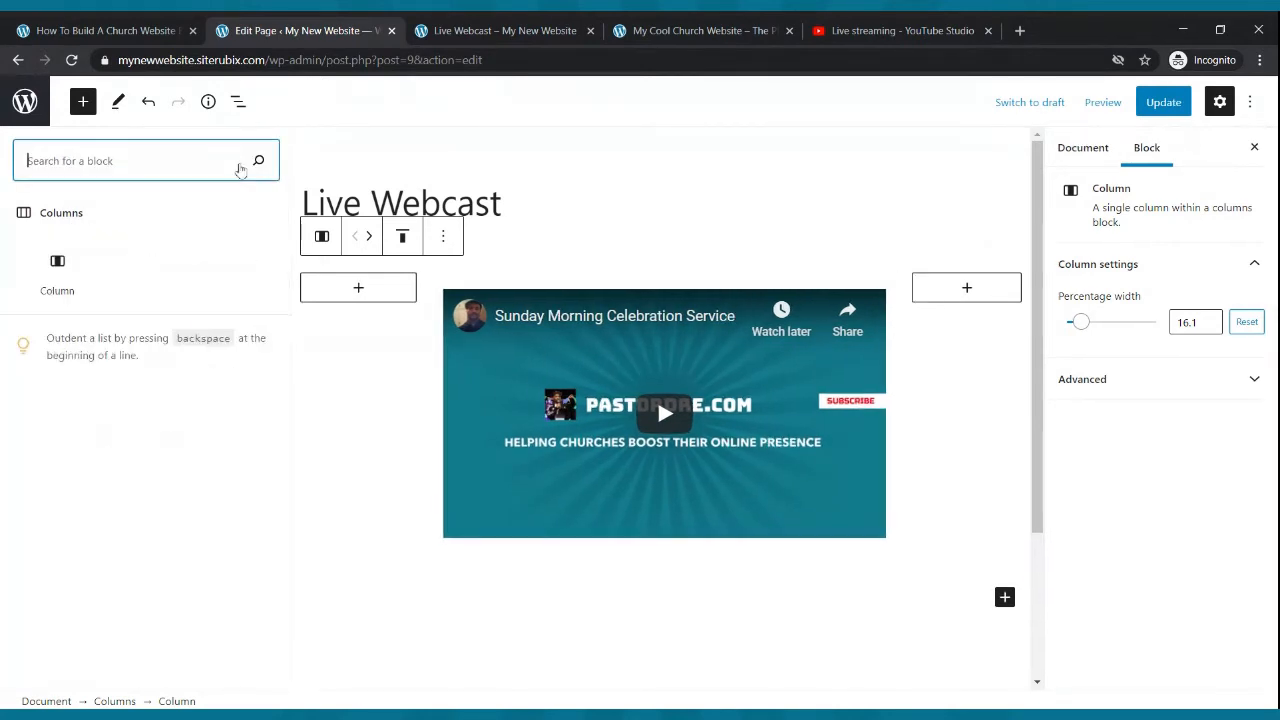
left_click(86, 103)
left_click(84, 101)
type("parapgraph")
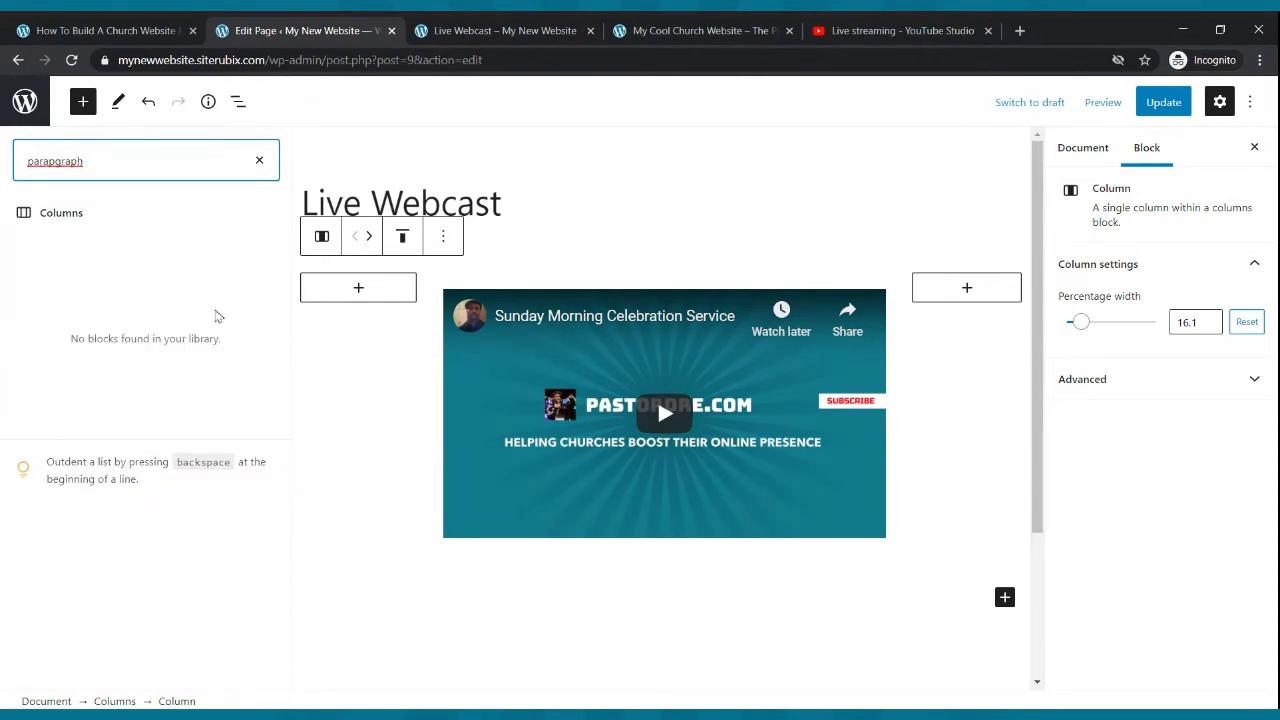
key("BackSpace")
key("BackSpace")
key("BackSpace")
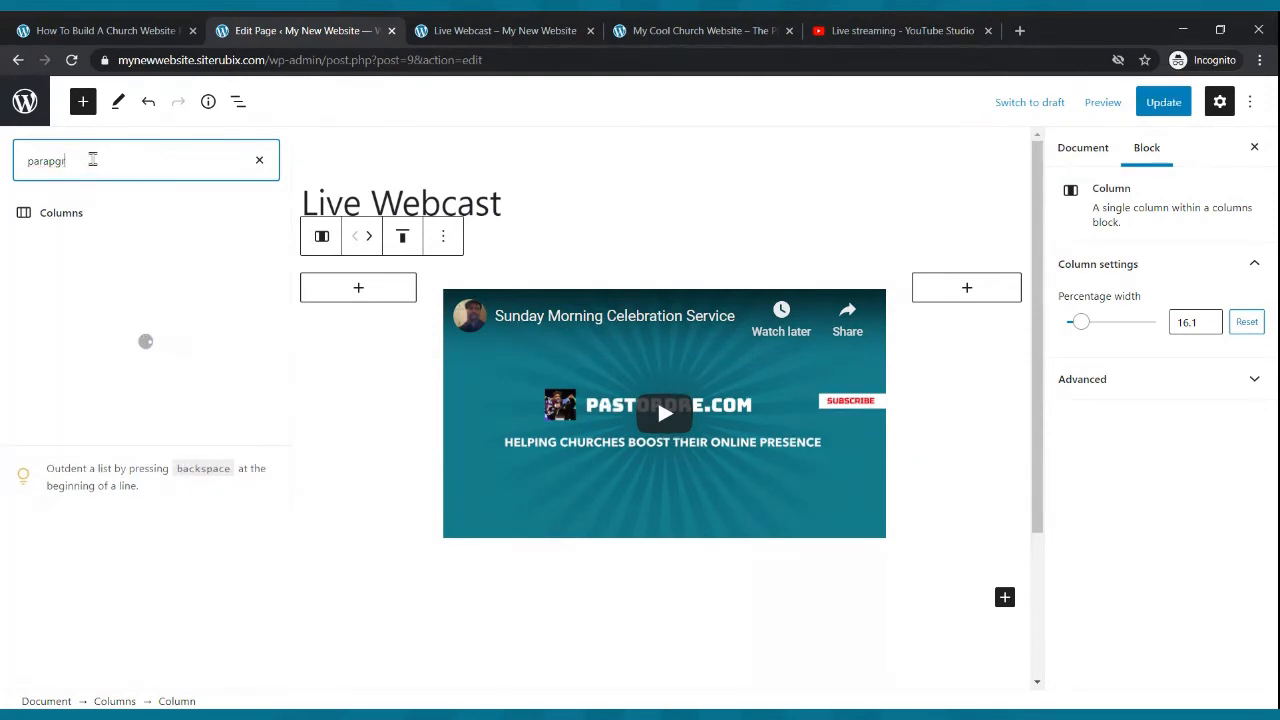
type("graph")
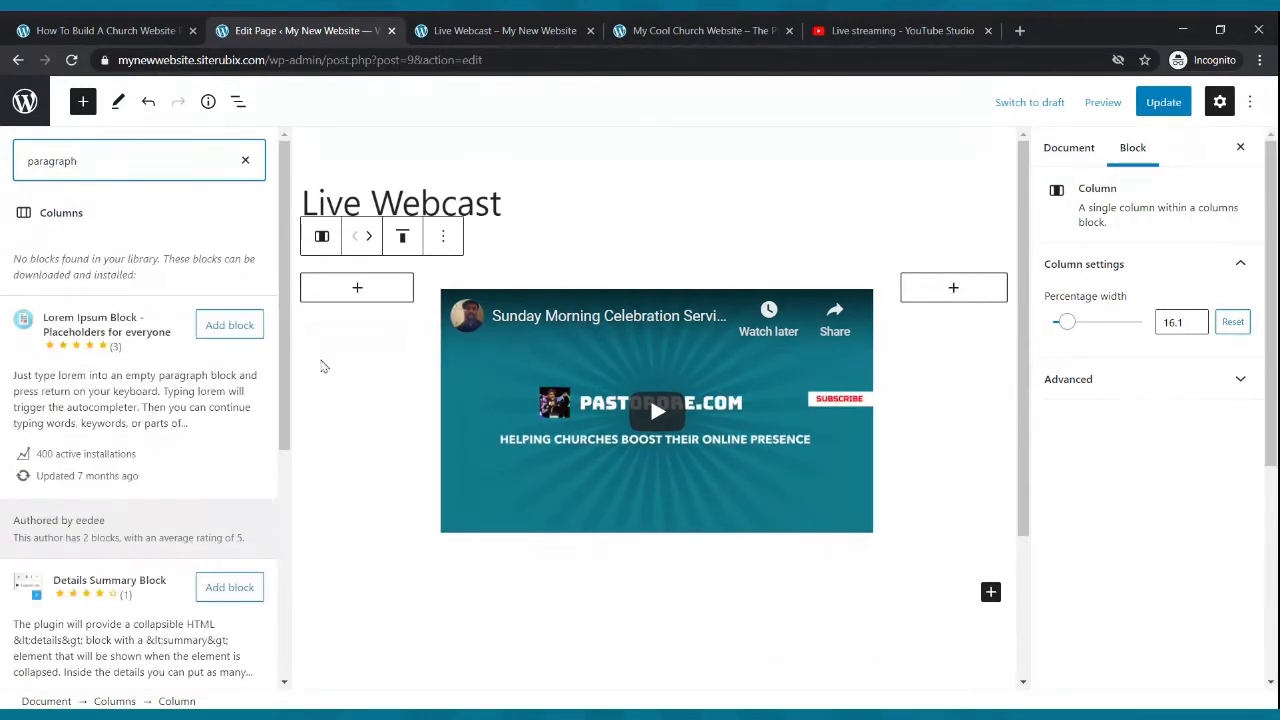
left_click(323, 366)
left_click(803, 148)
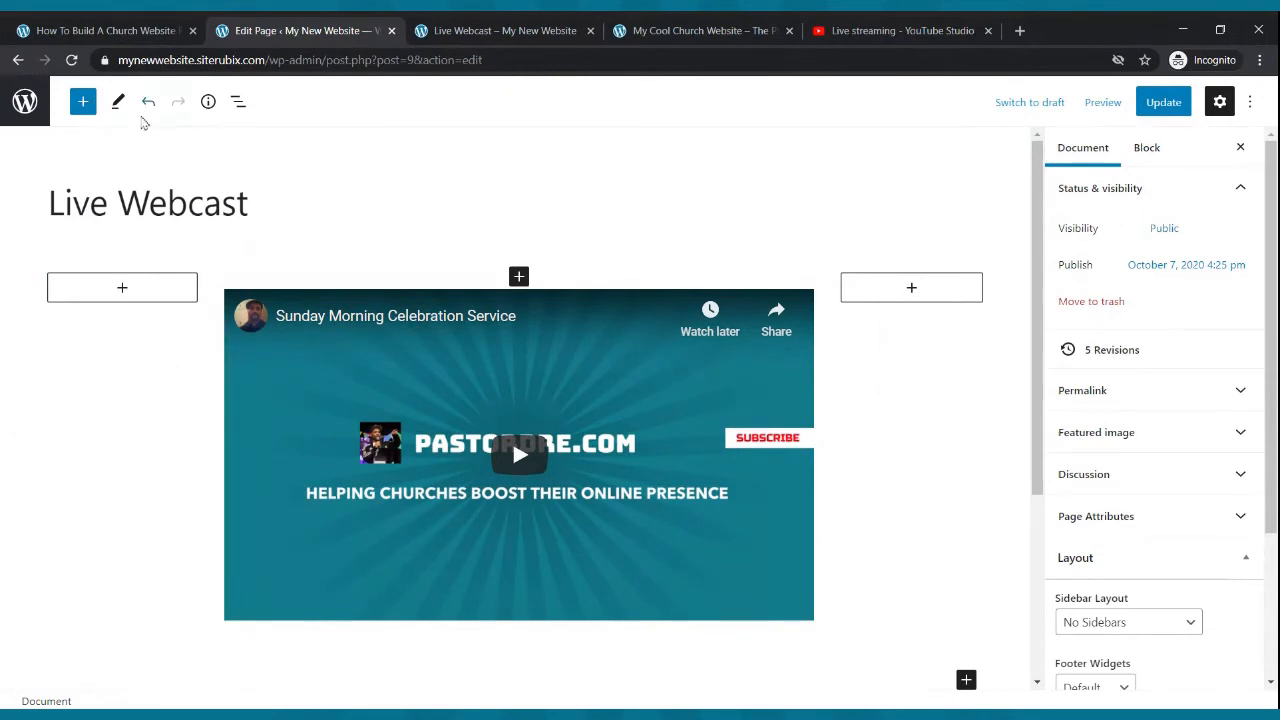
left_click(1163, 102)
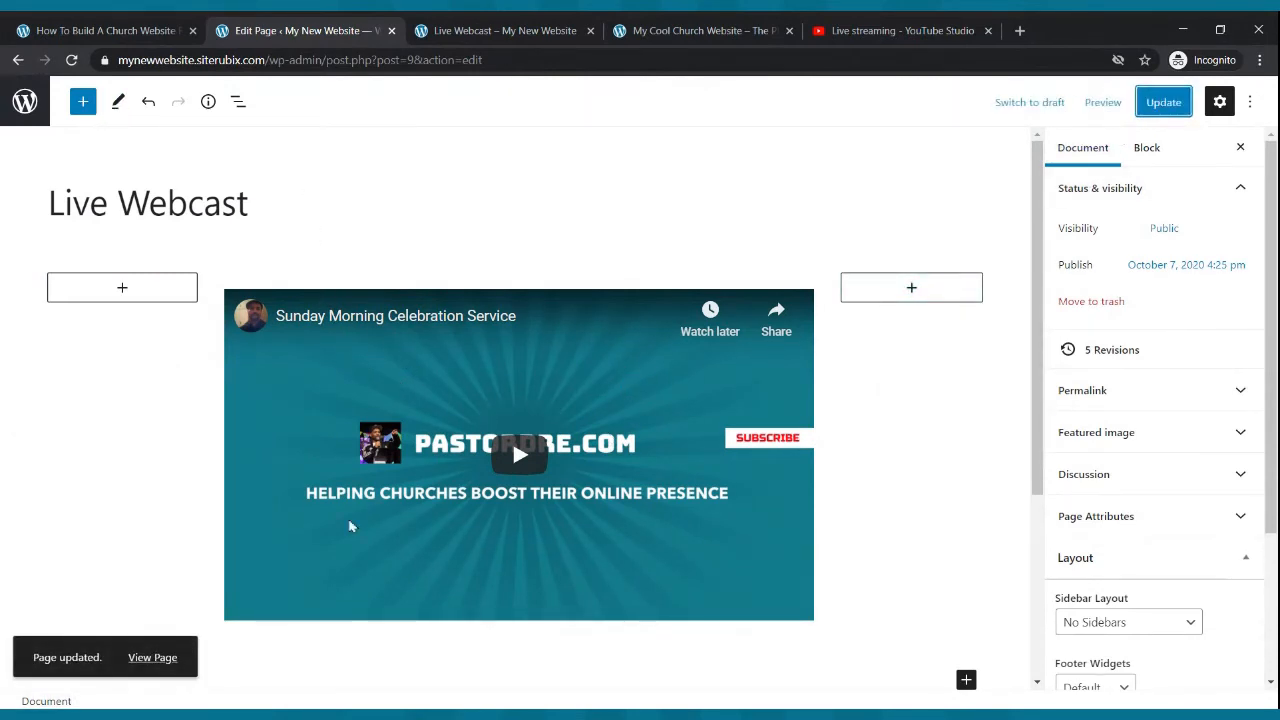
- Add a paragraph below the video reading "Welcome To Our Live Webcast - We Hope You Enjoy The Service"
scroll(529, 360, "down", 2)
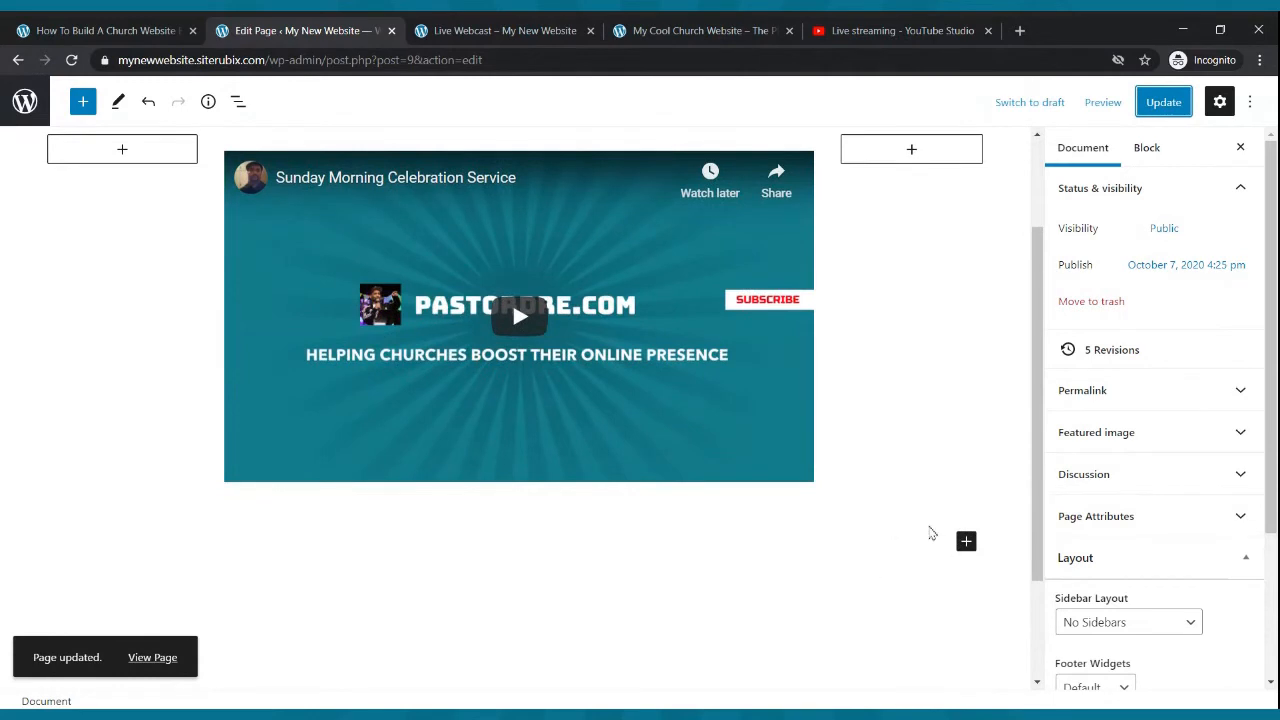
left_click(965, 545)
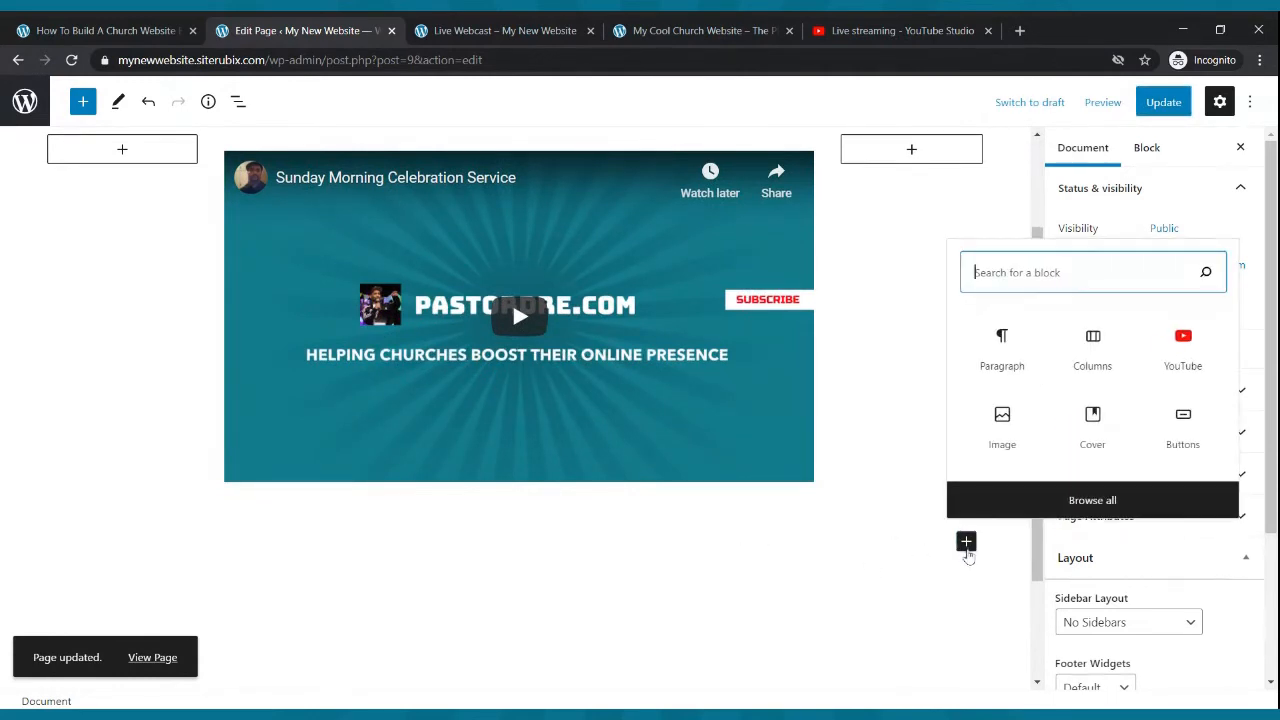
left_click(1023, 347)
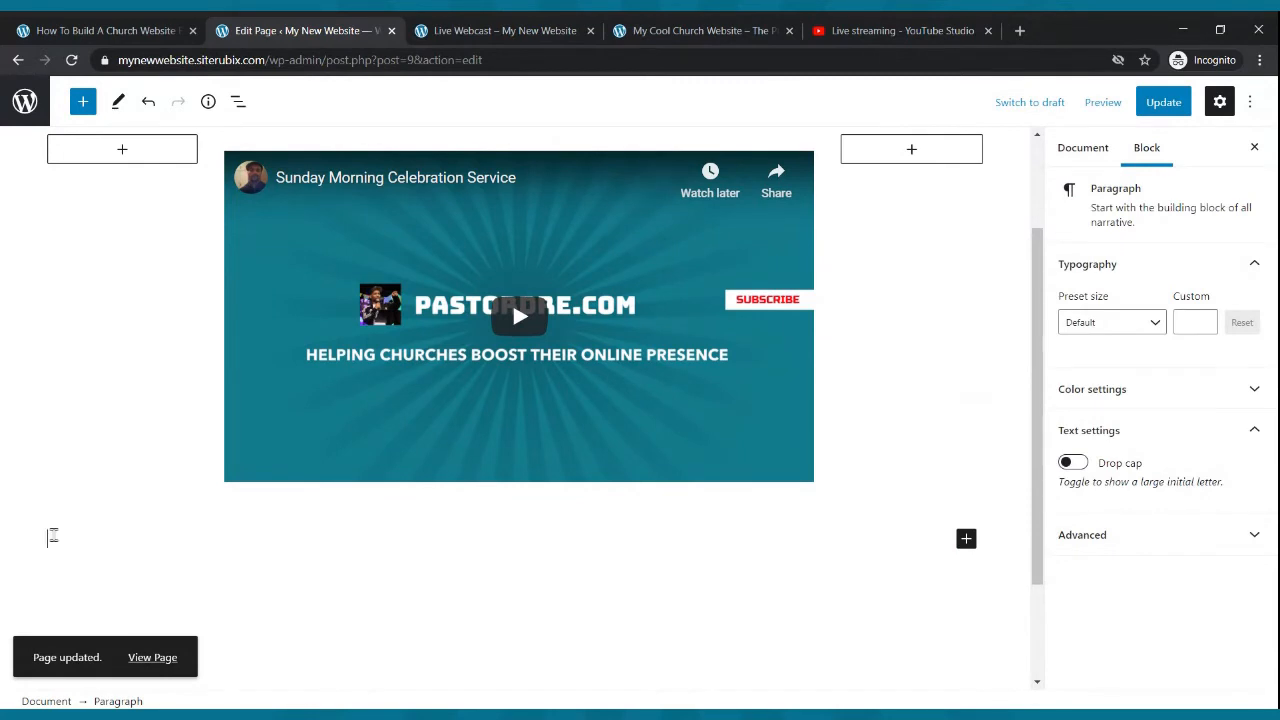
type("Welome T")
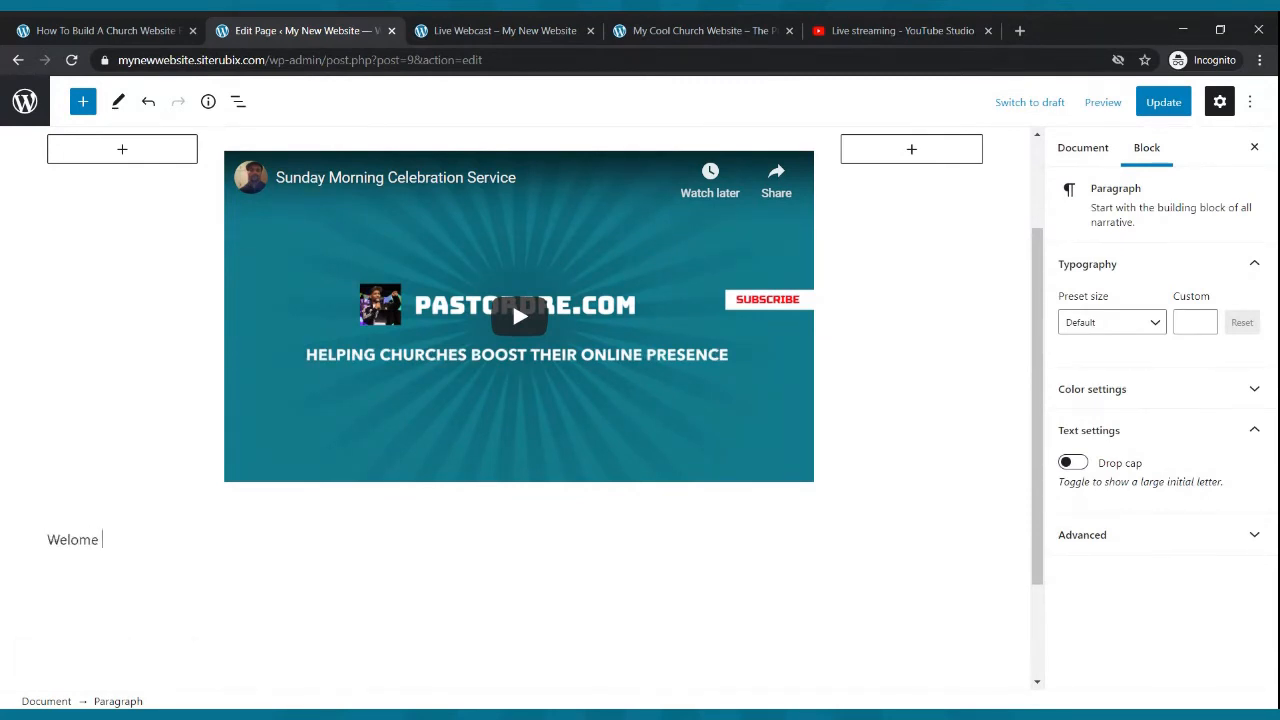
key("BackSpace")
key("BackSpace")
key("BackSpace")
type("come Ot")
key("BackSpace")
type("o Our Live WEb")
key("BackSpace")
key("BackSpace")
type("ebcast - WE Hp")
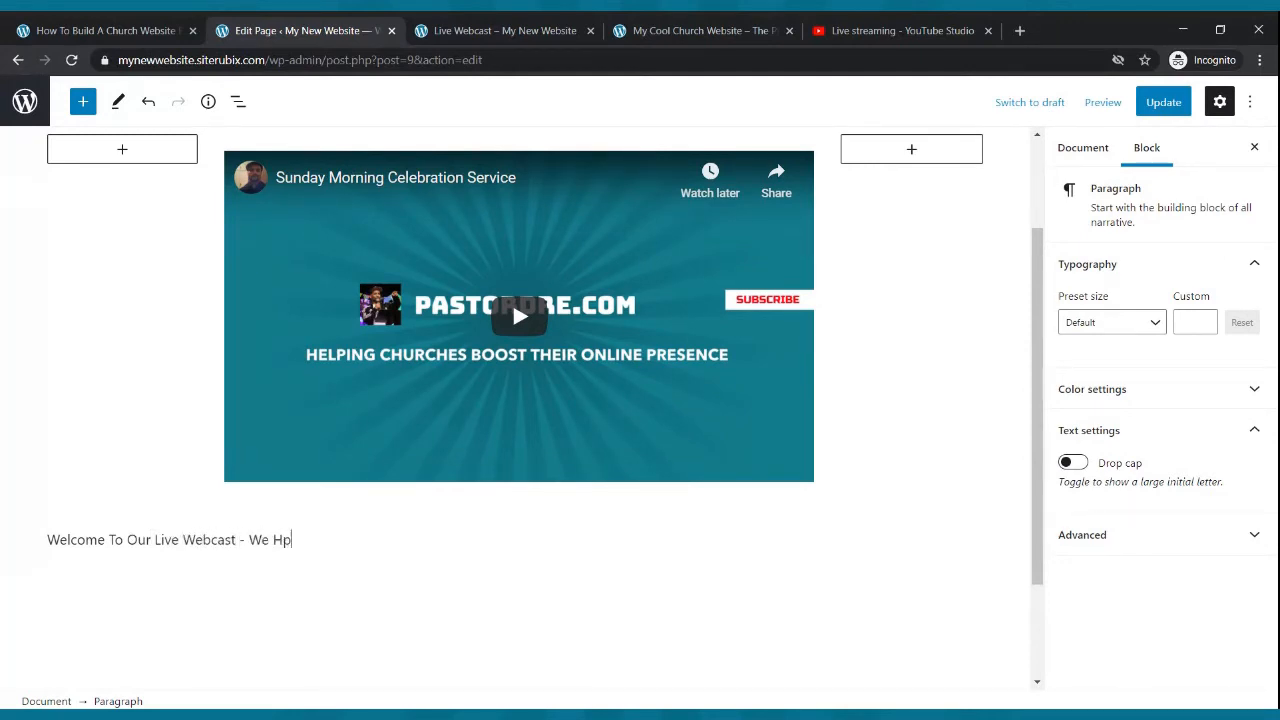
key("BackSpace")
type("ope You Enjoy The Sev")
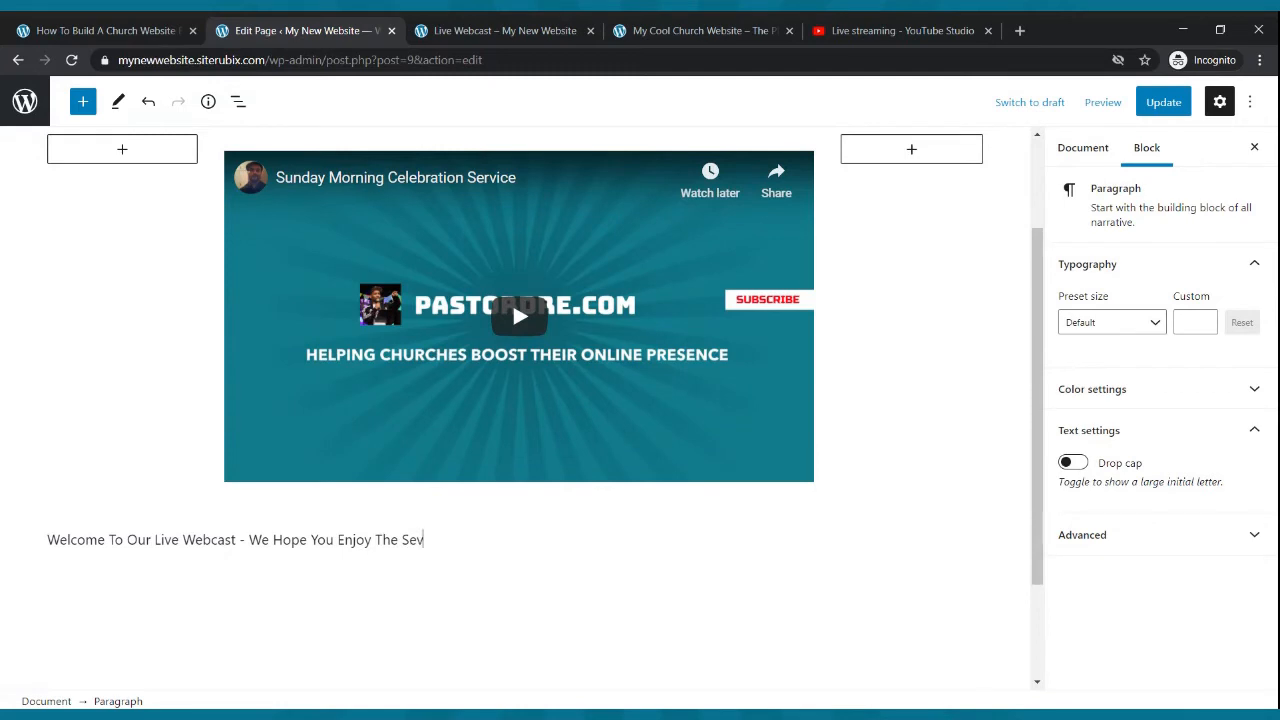
key("BackSpace")
type("rv")
- Format the welcome paragraph as bold, center-aligned text with the Large preset size
left_click_drag(451, 540, 50, 540)
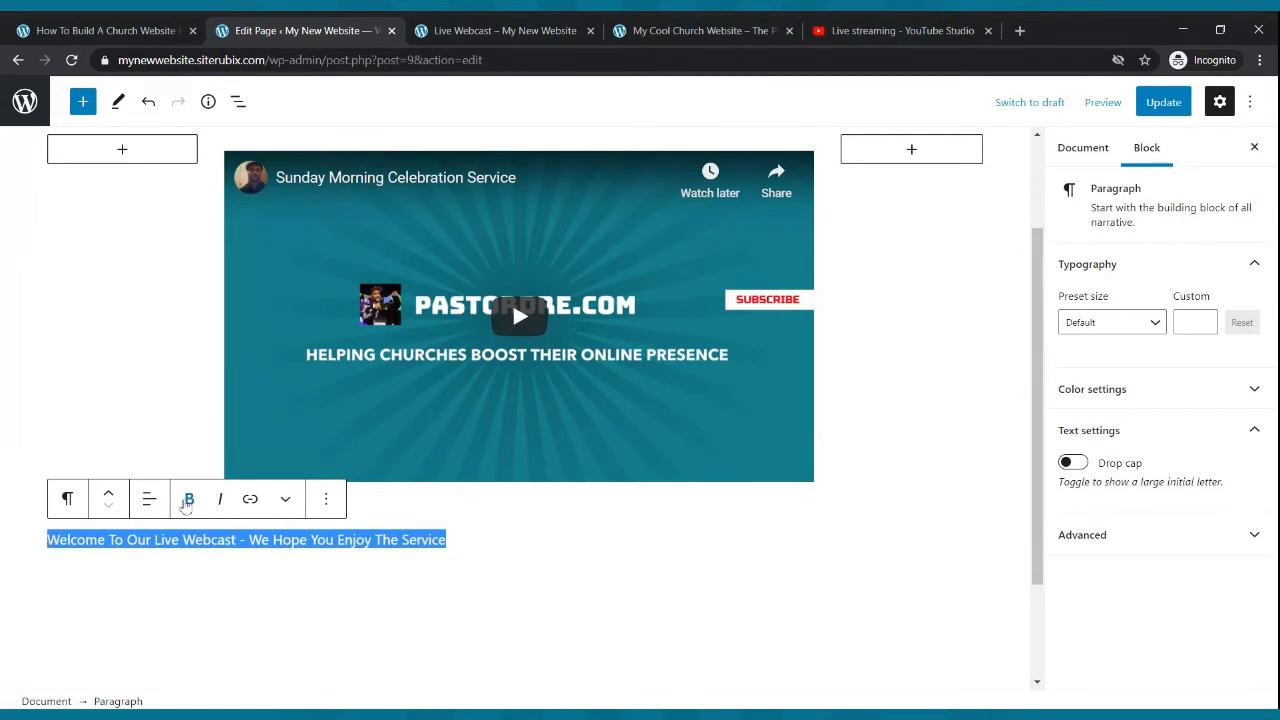
left_click(189, 499)
left_click(149, 499)
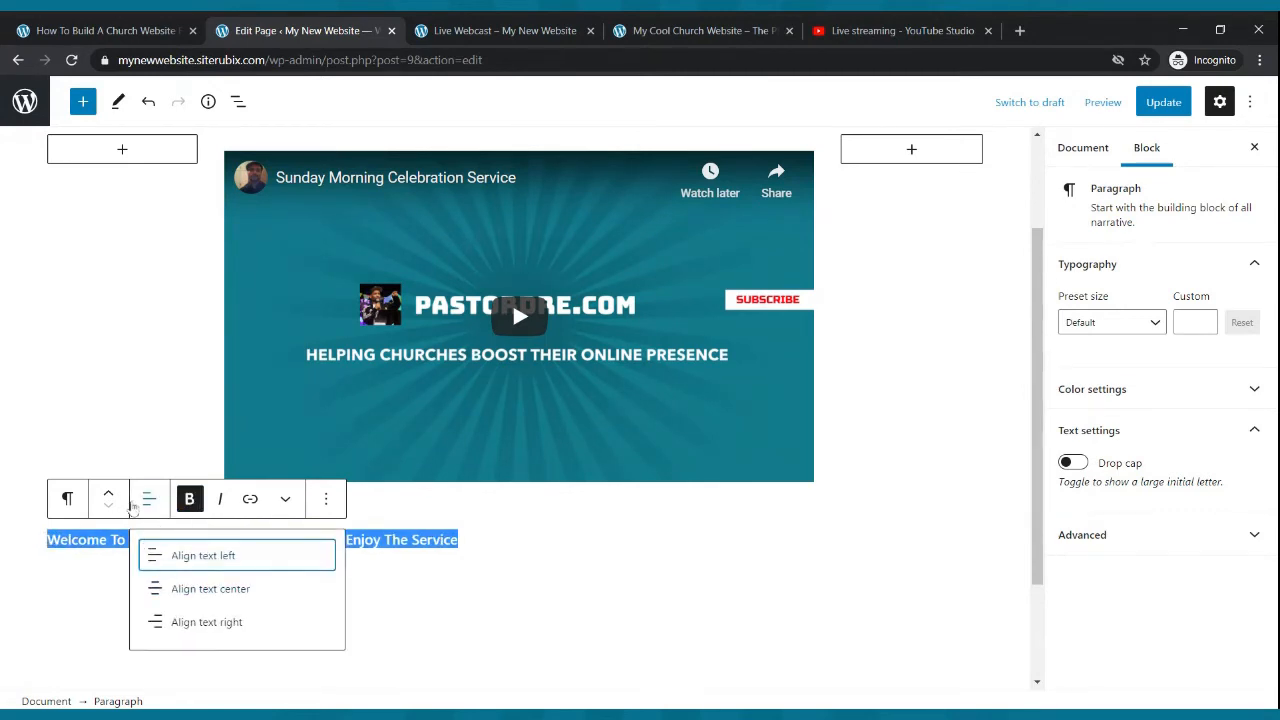
left_click(182, 591)
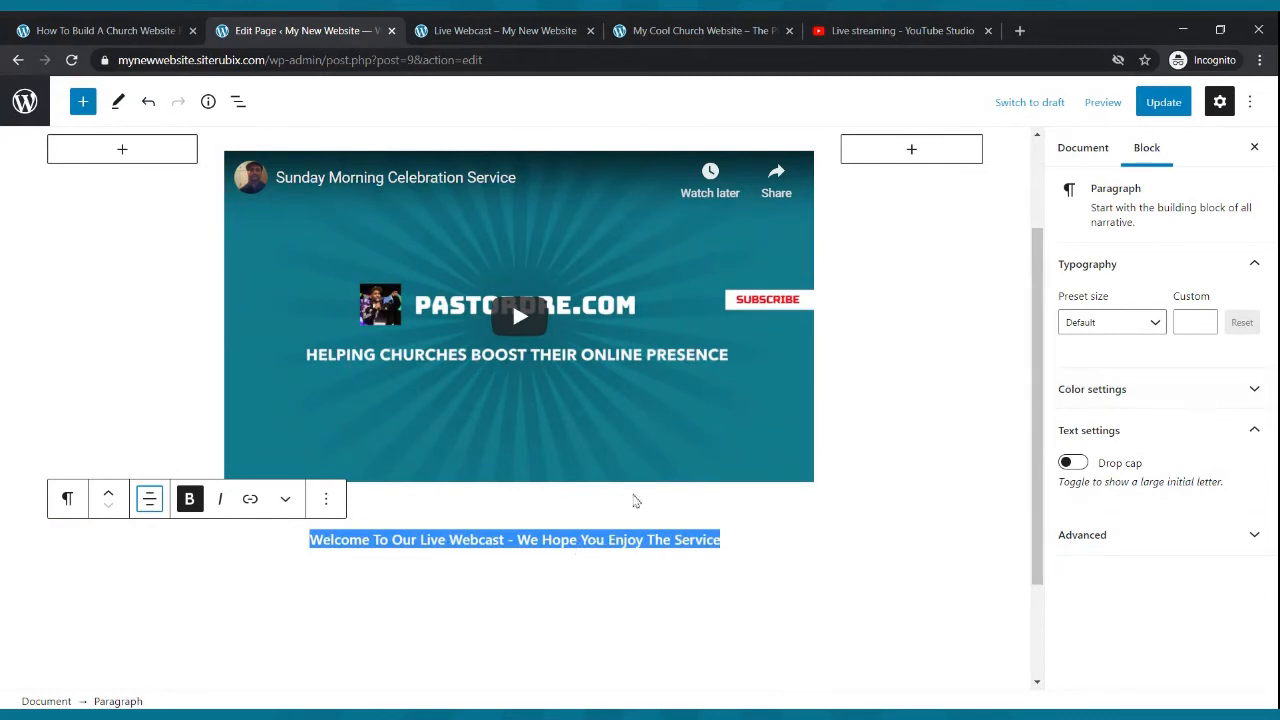
left_click(1155, 325)
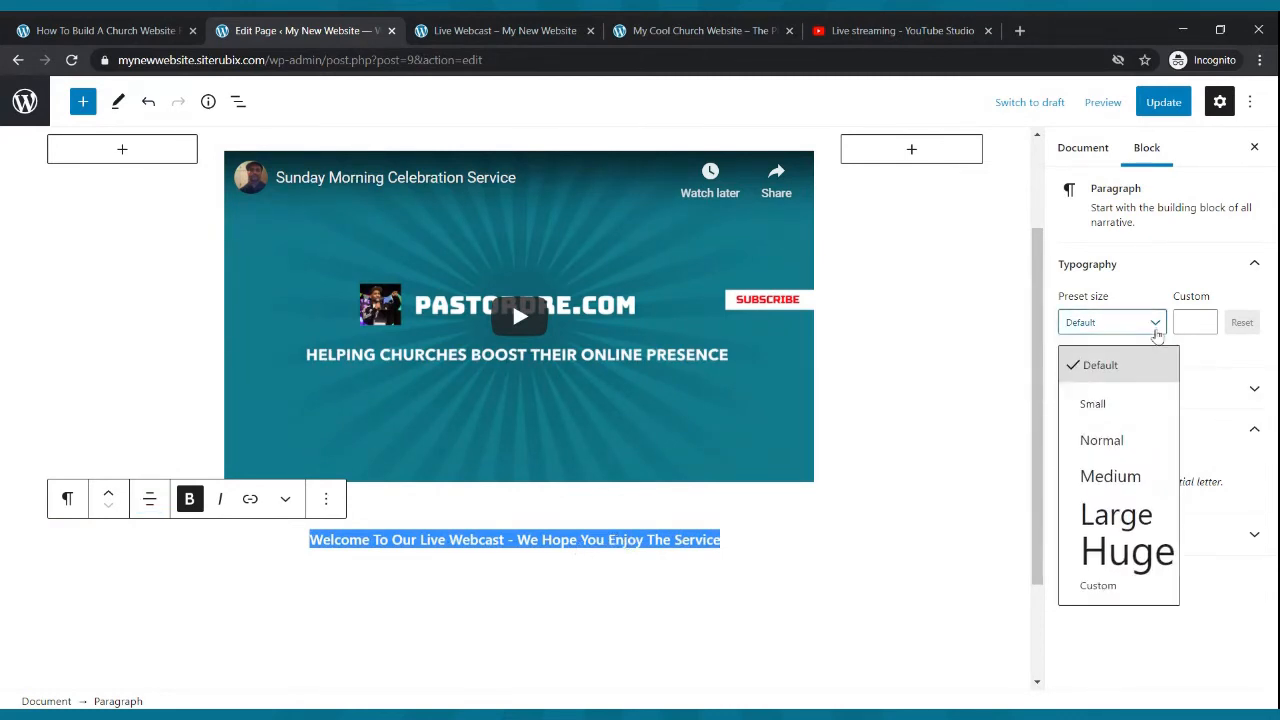
left_click(1114, 471)
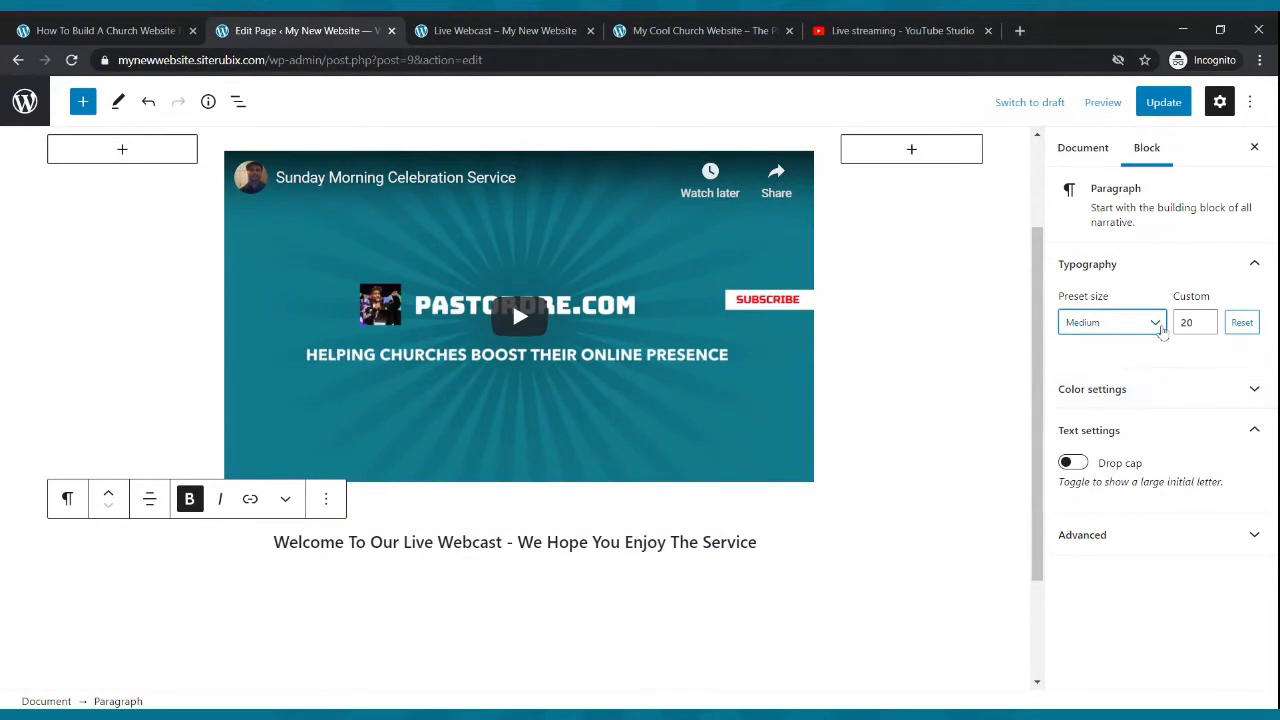
left_click(1158, 326)
left_click(1128, 516)
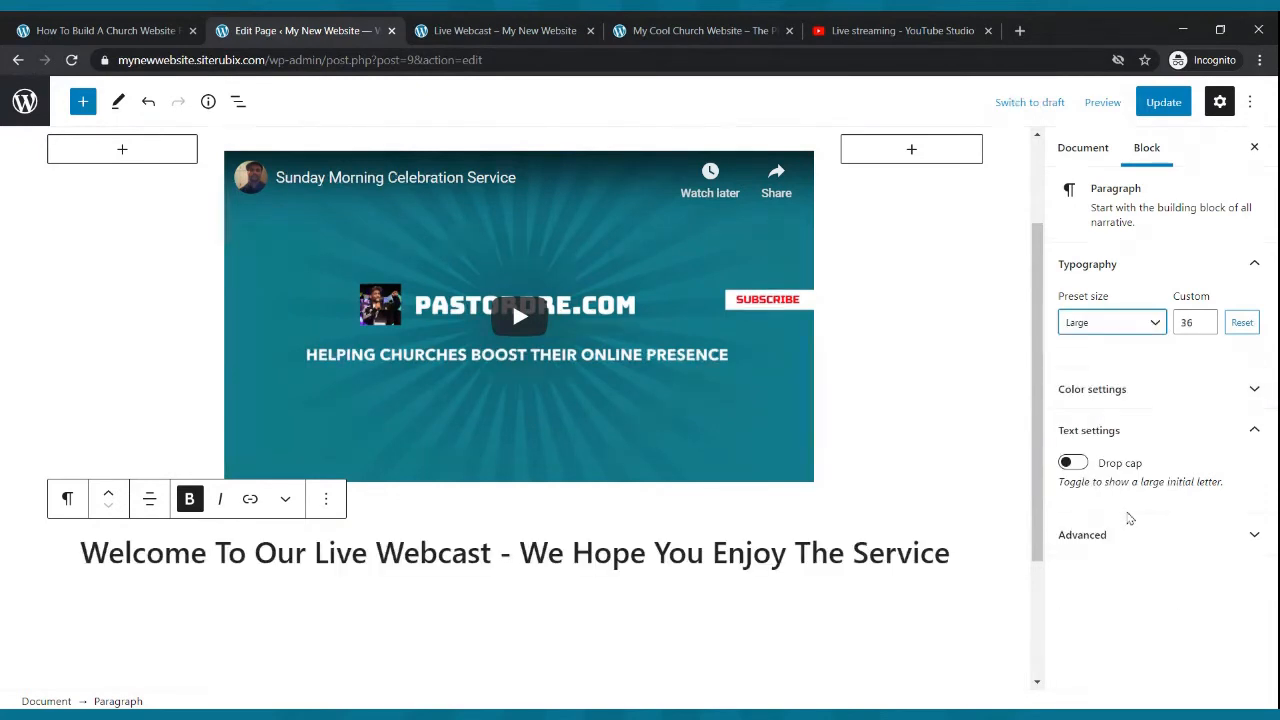
- Move the welcome paragraph above the video columns and update the page
triple_click(285, 562)
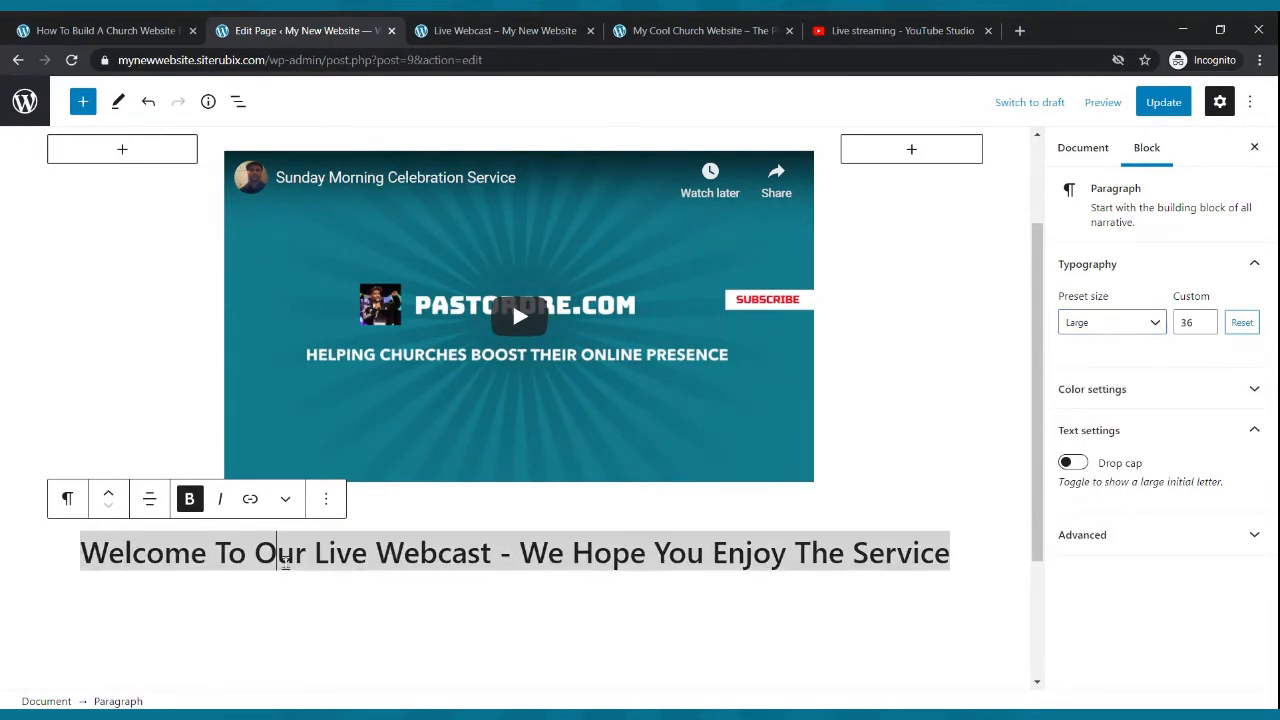
left_click(109, 499)
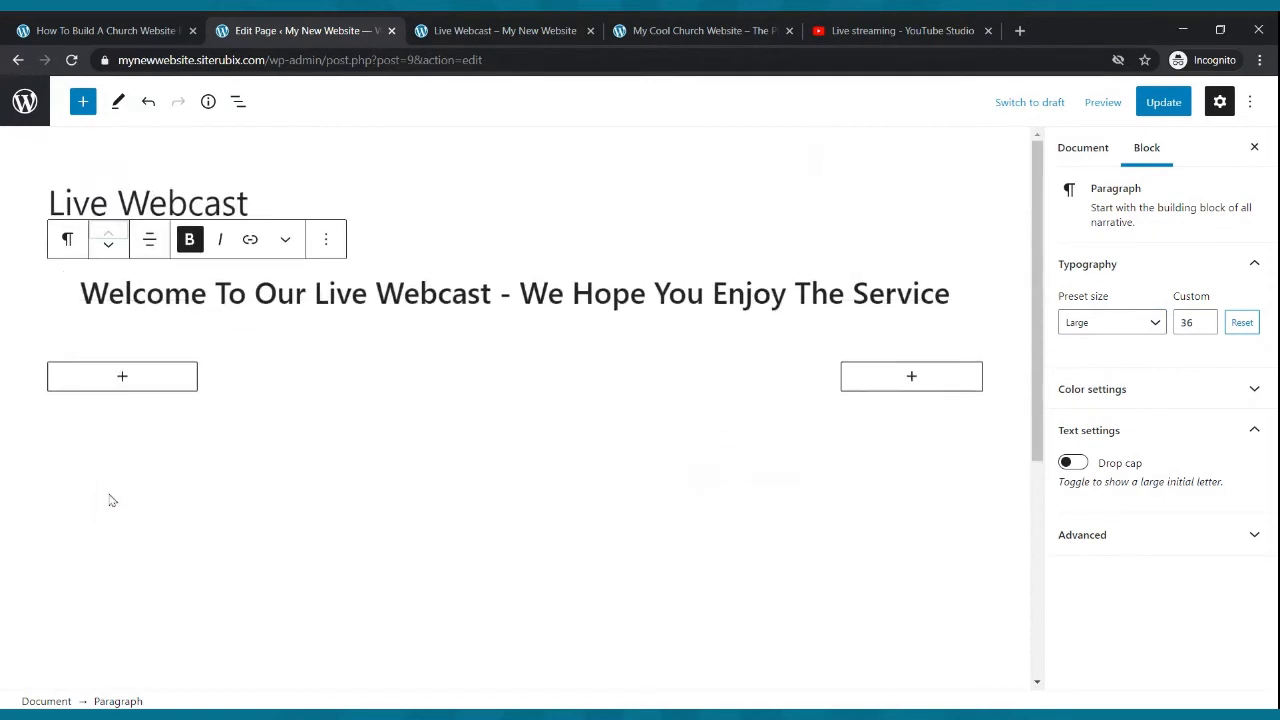
scroll(435, 428, "down", 2)
scroll(435, 428, "up", 2)
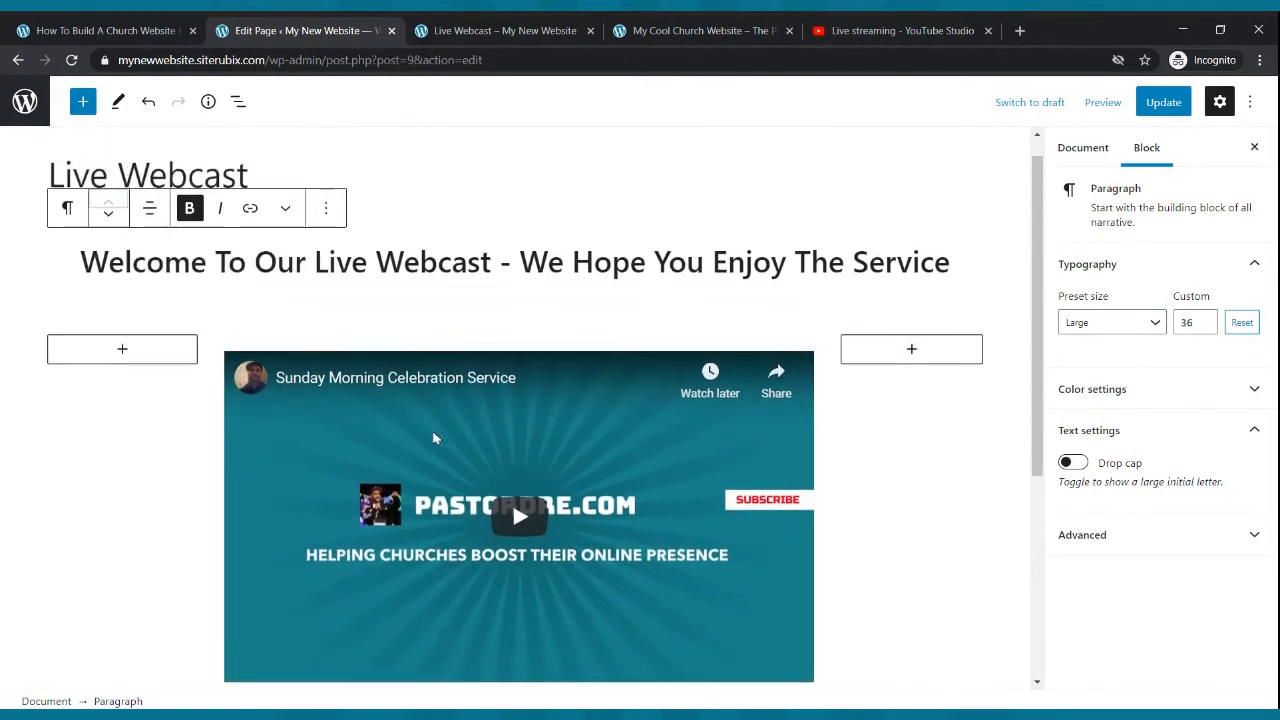
left_click(1160, 103)
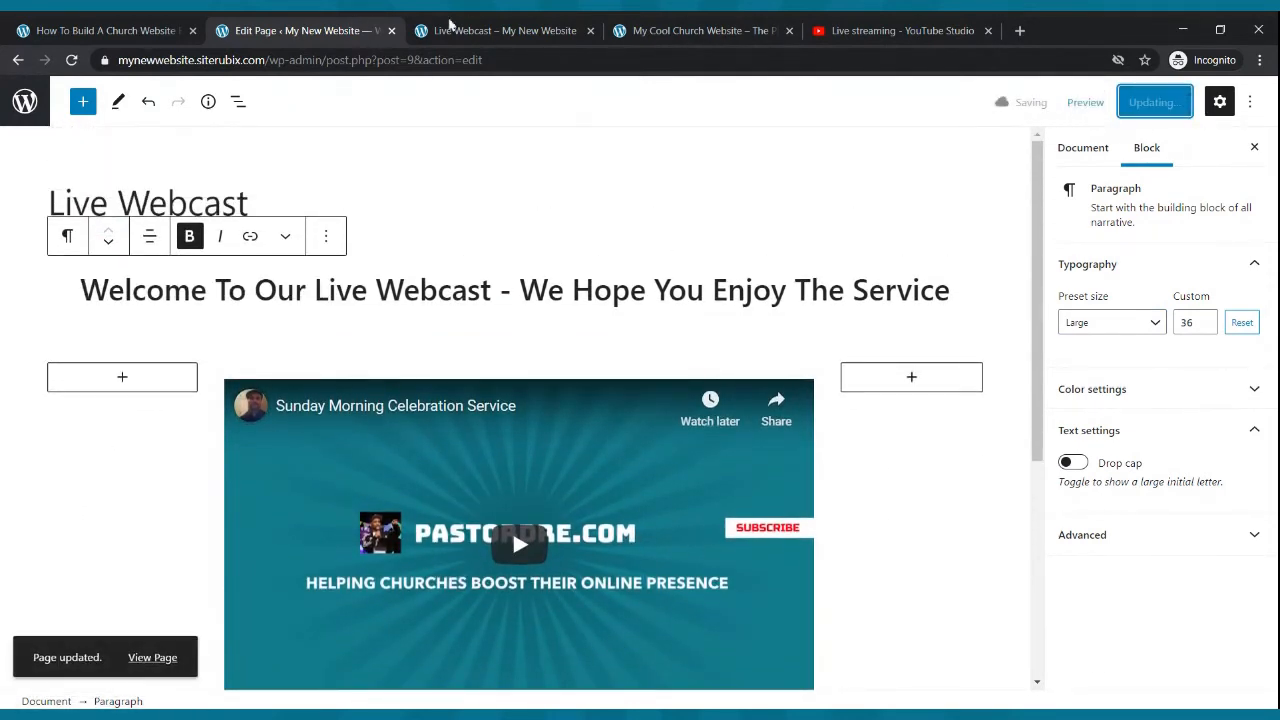
- Reload the live Live Webcast page to check the welcome heading above the video
left_click(490, 30)
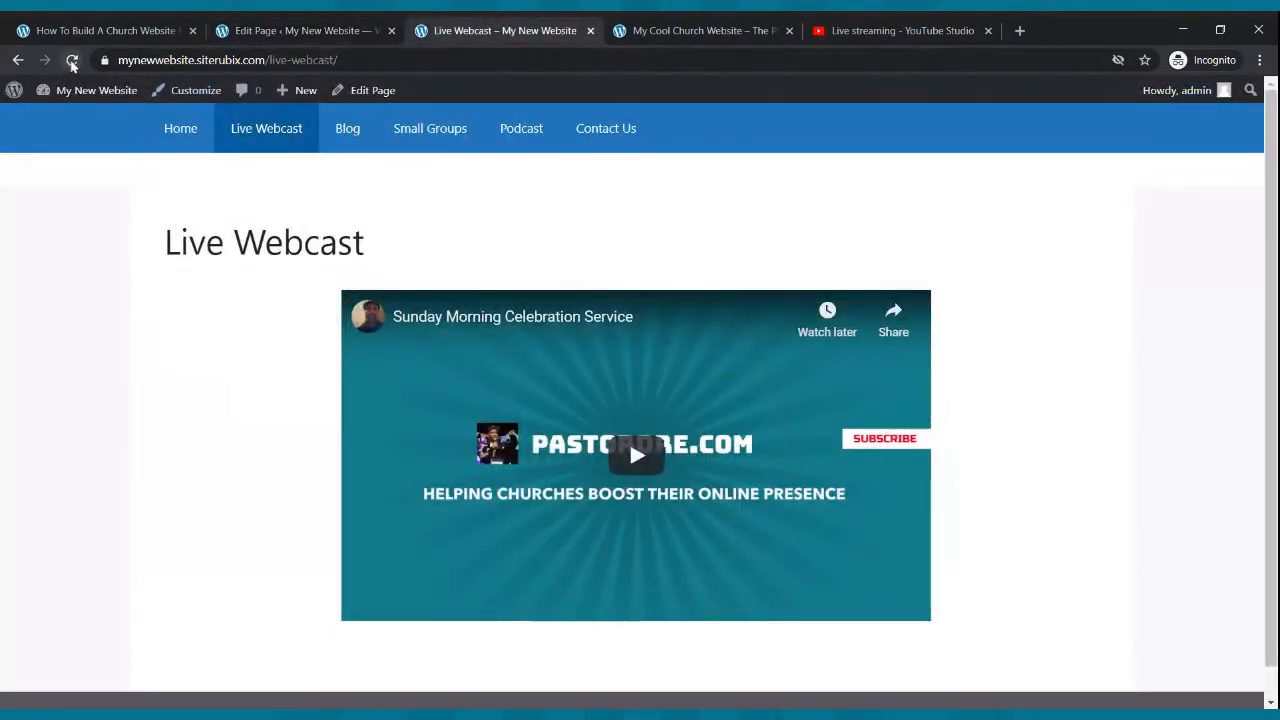
left_click(71, 60)
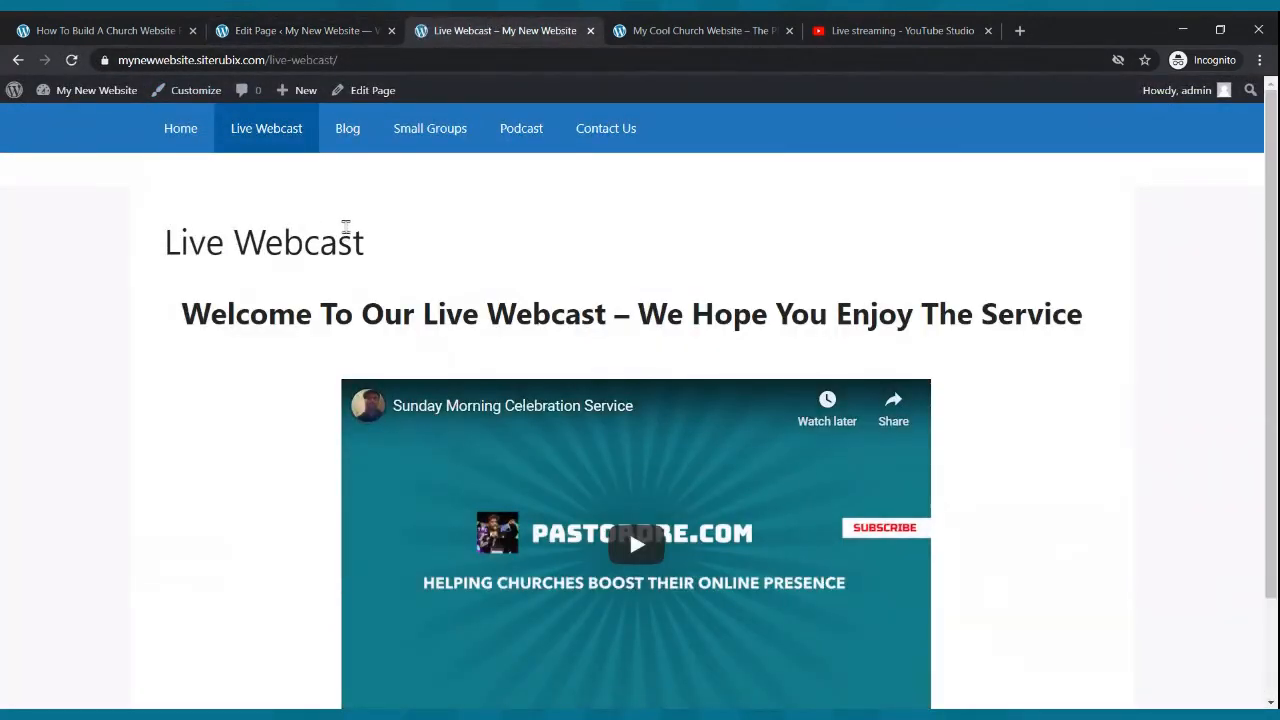
scroll(348, 238, "down", 2)
scroll(350, 244, "up", 2)
scroll(449, 389, "down", 2)
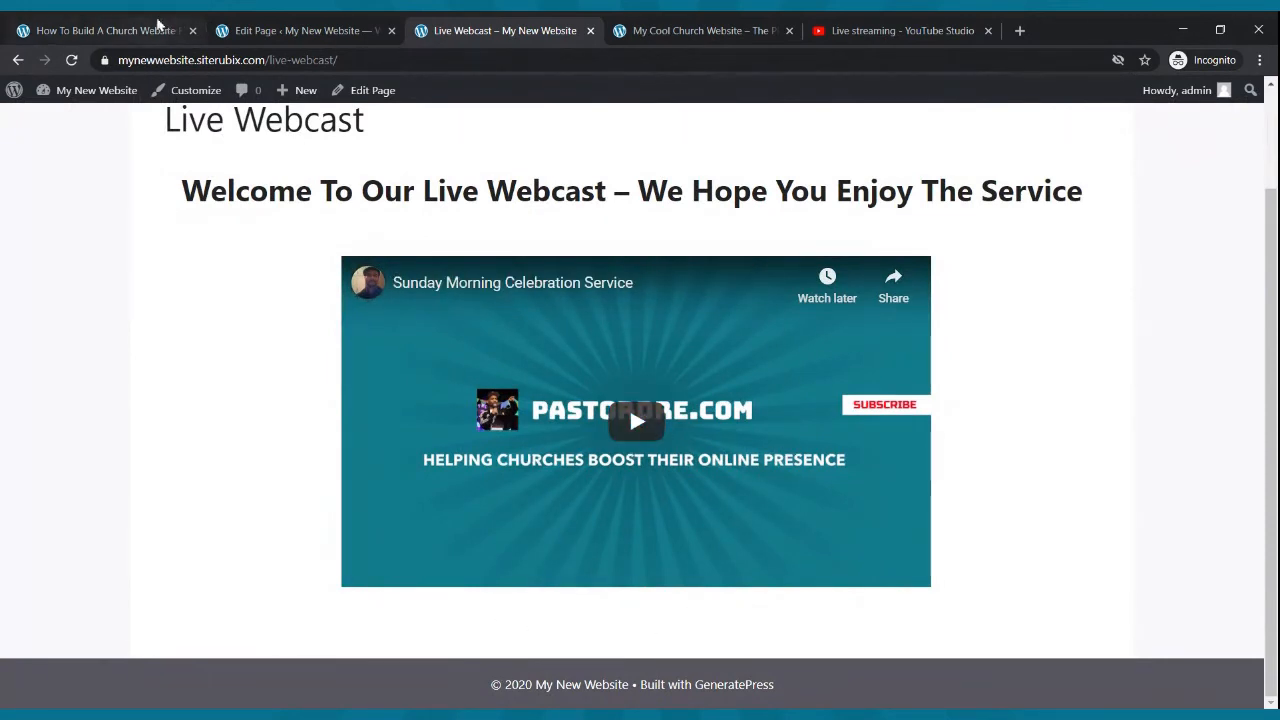
- Add a Buttons block below the video columns with a button labeled Contact Us
left_click(240, 28)
scroll(543, 209, "down", 2)
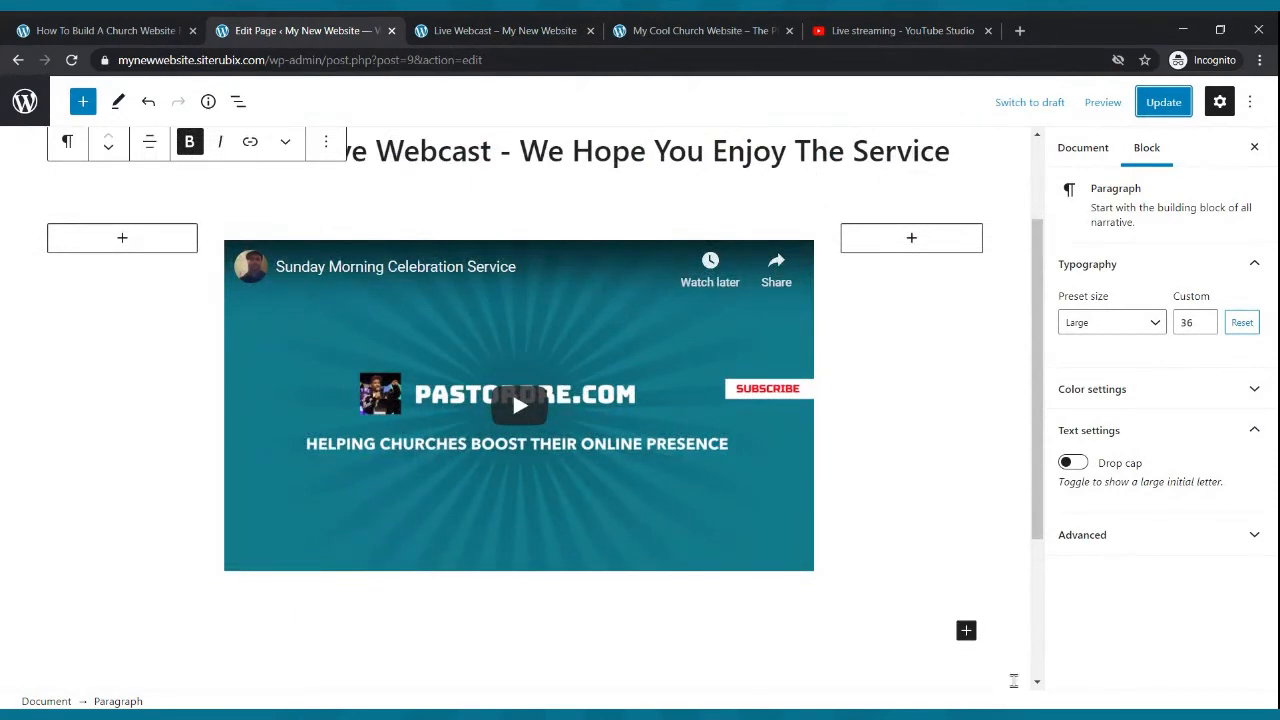
left_click(966, 630)
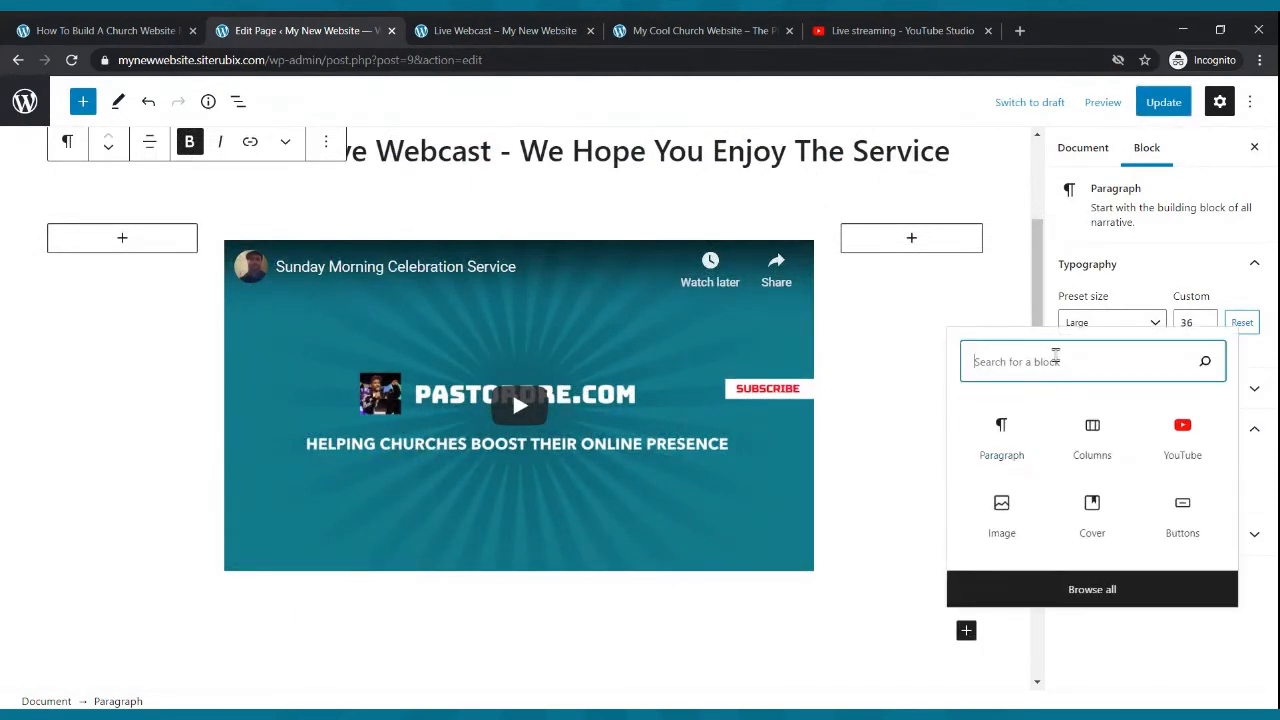
type("button")
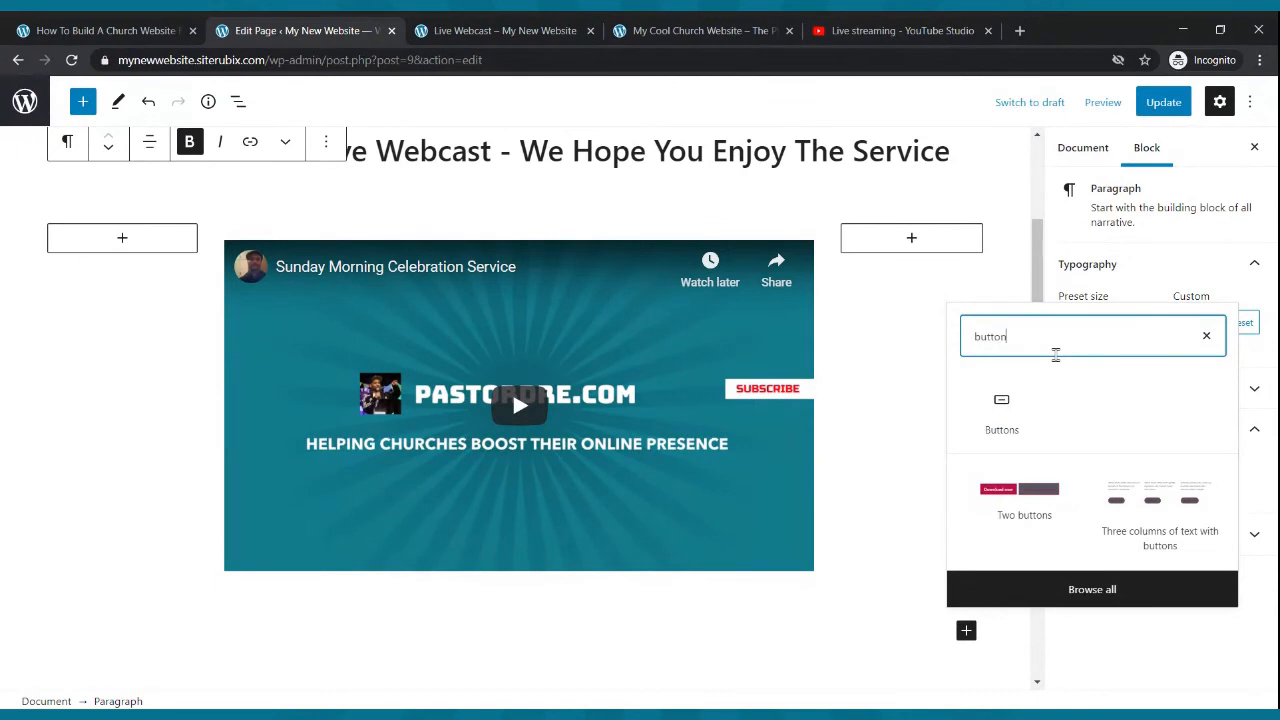
left_click(1001, 410)
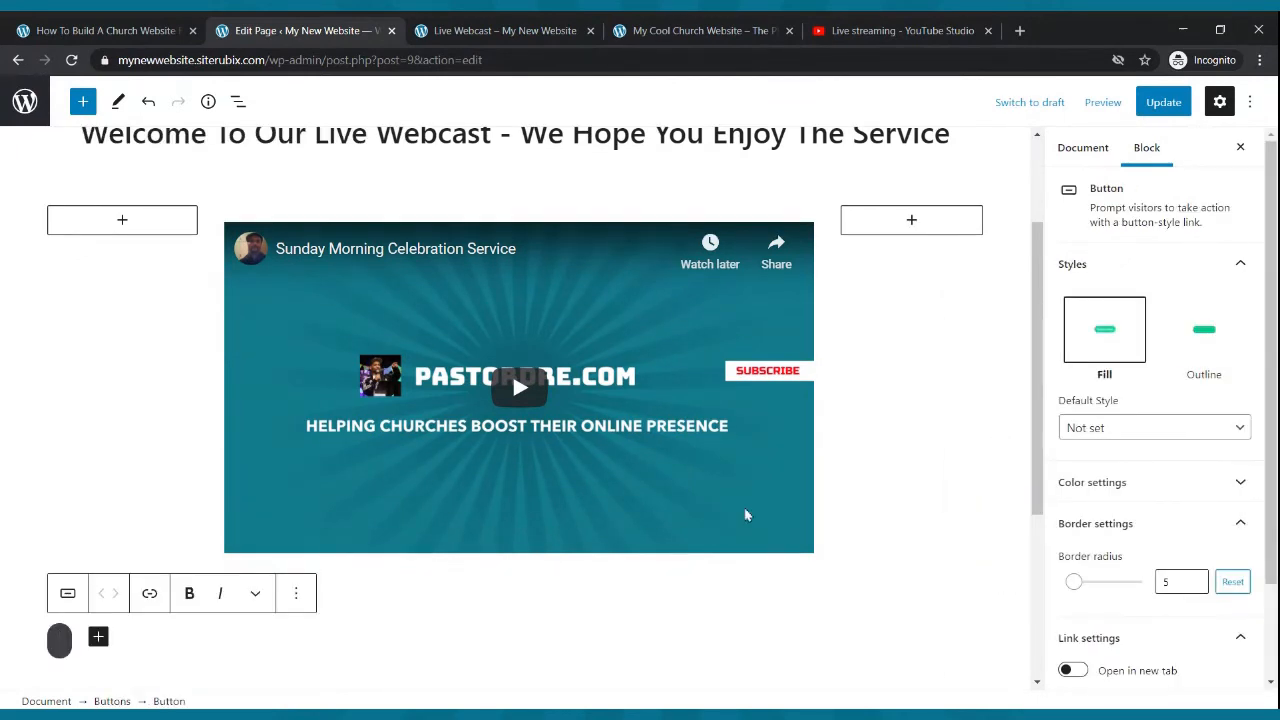
type("Con")
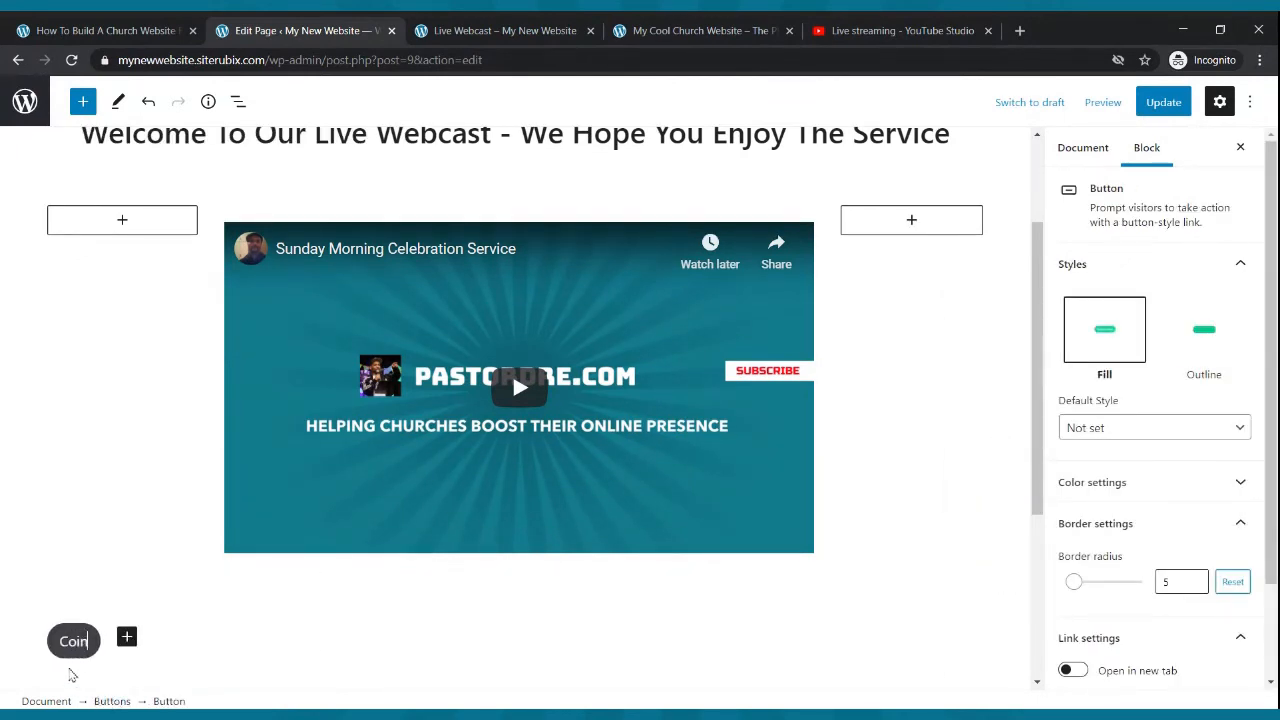
type("tact ")
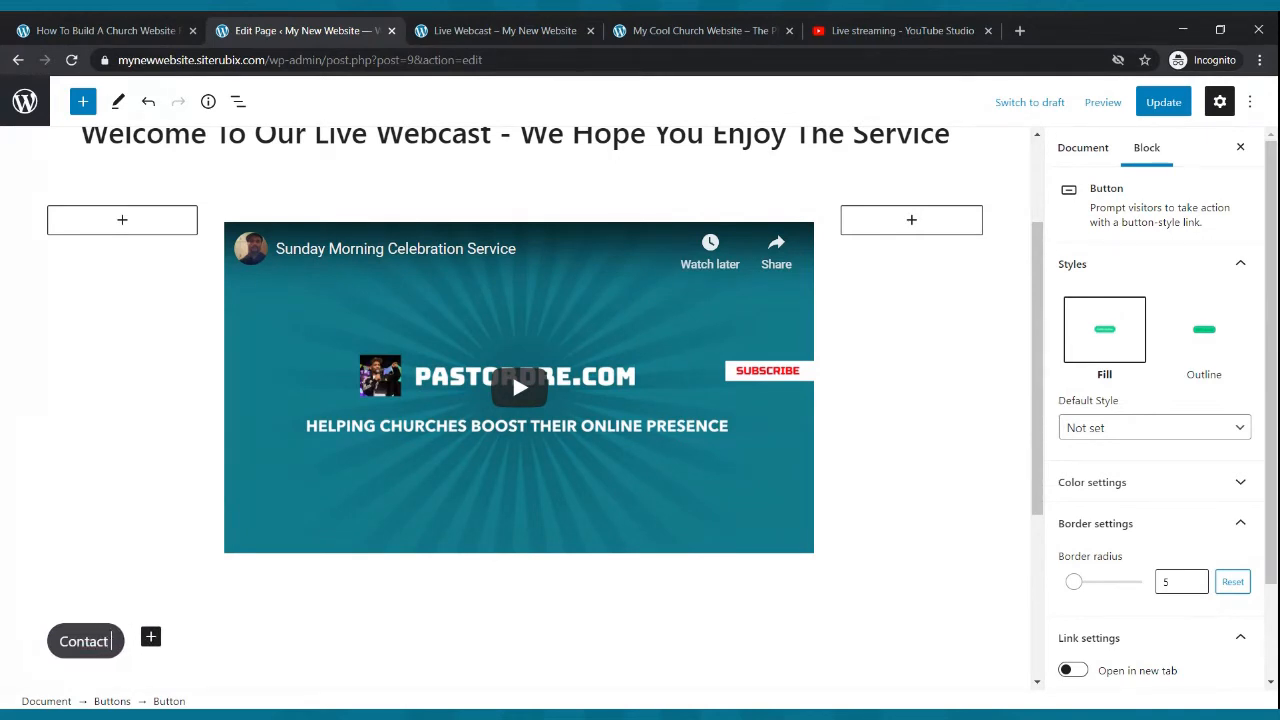
type("Us")
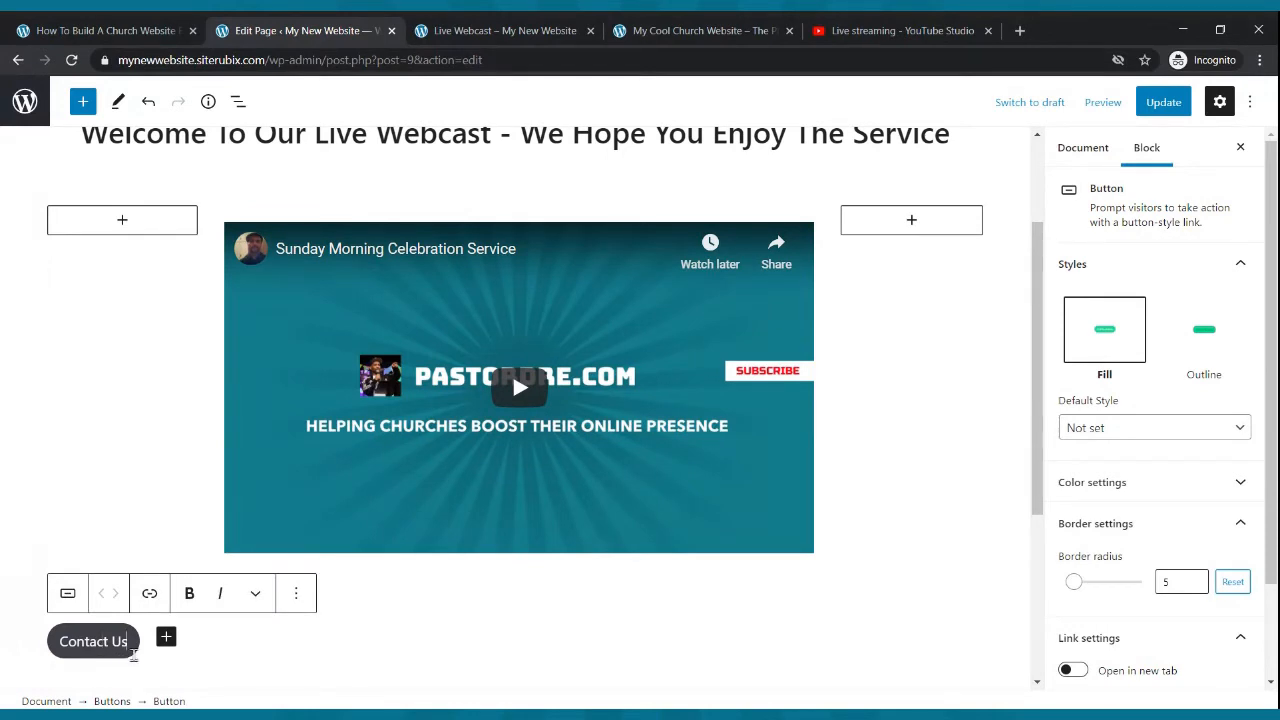
- Center-align the Buttons block holding the Contact Us button
left_click(146, 667)
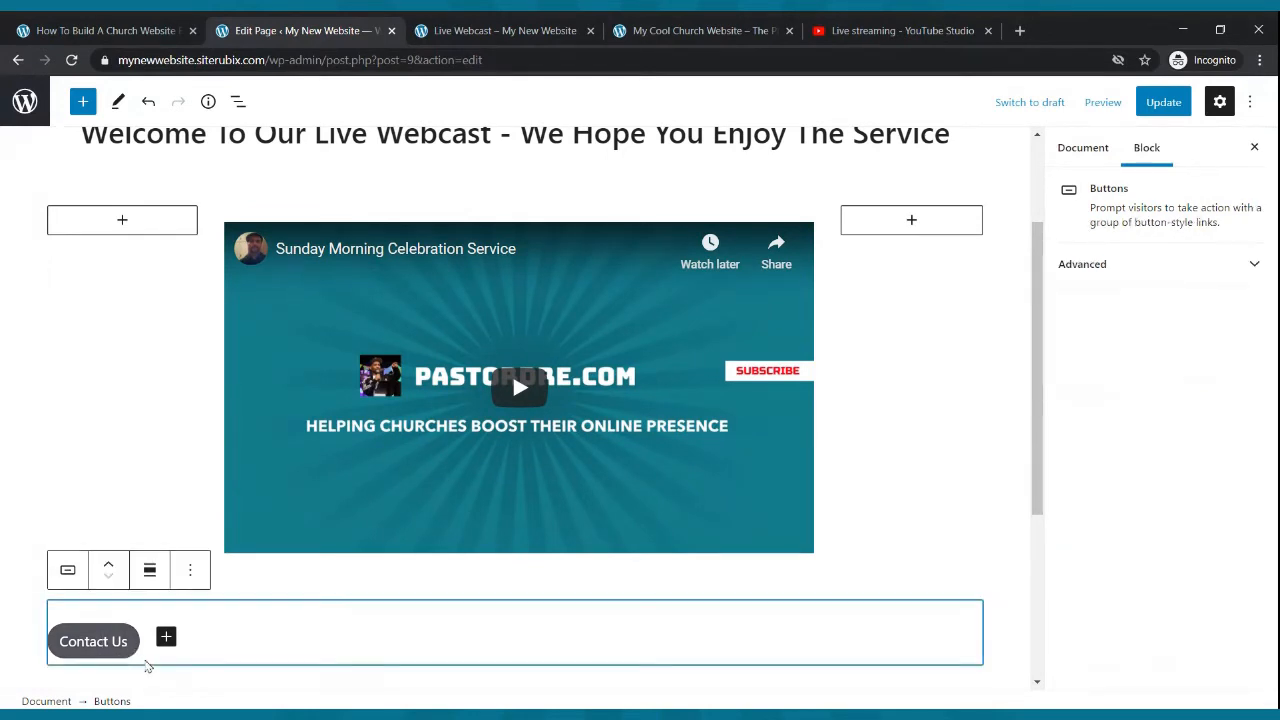
left_click(149, 570)
left_click(180, 486)
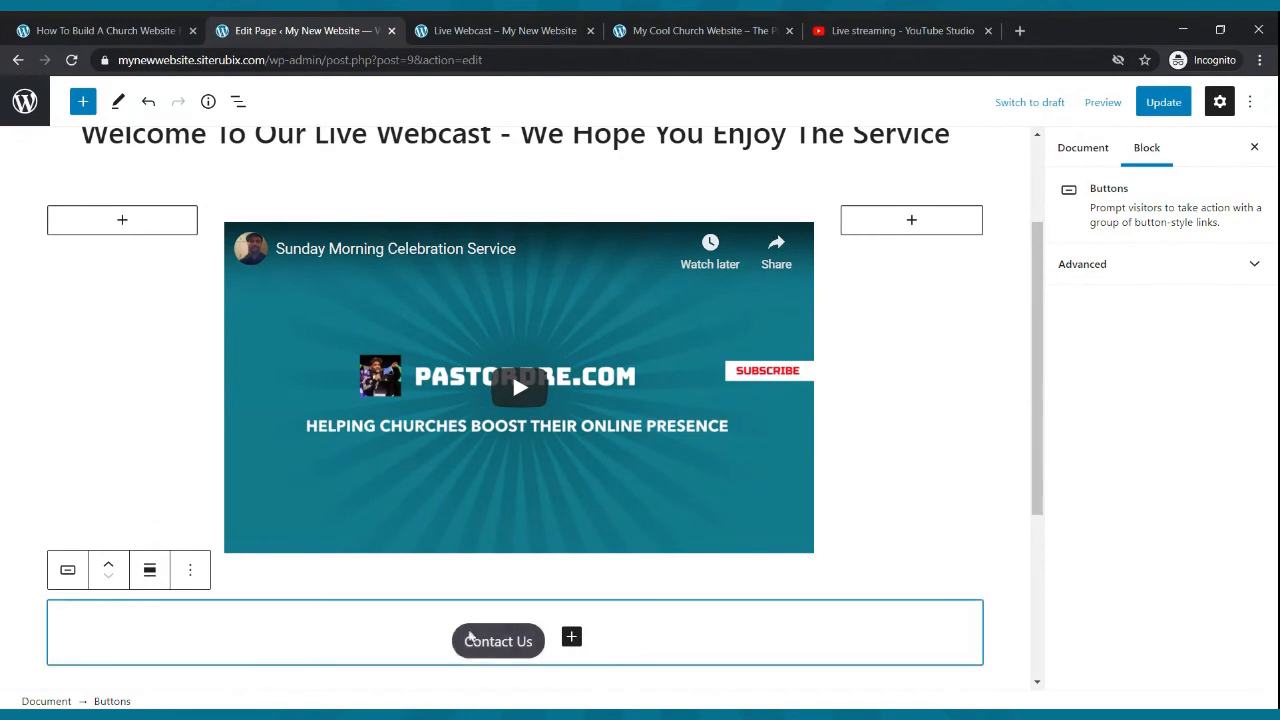
- Give the Contact Us button white text and a green background, and update the page
left_click(537, 652)
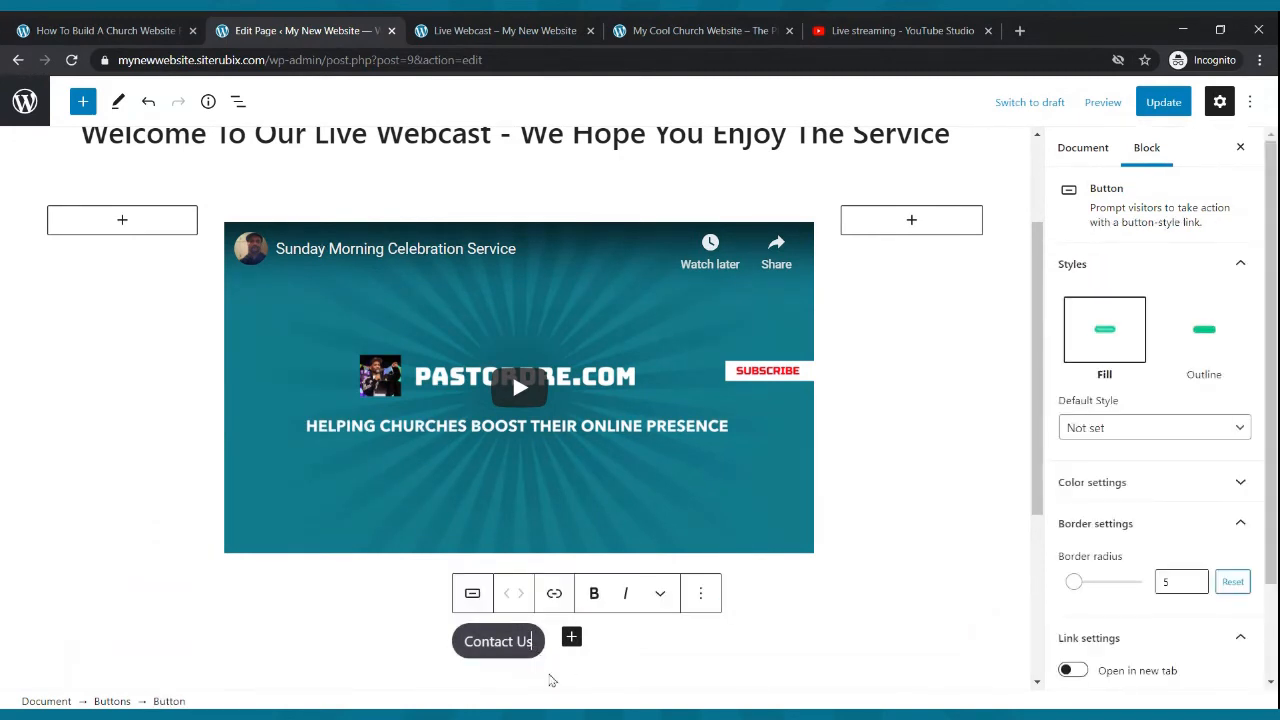
left_click(1122, 482)
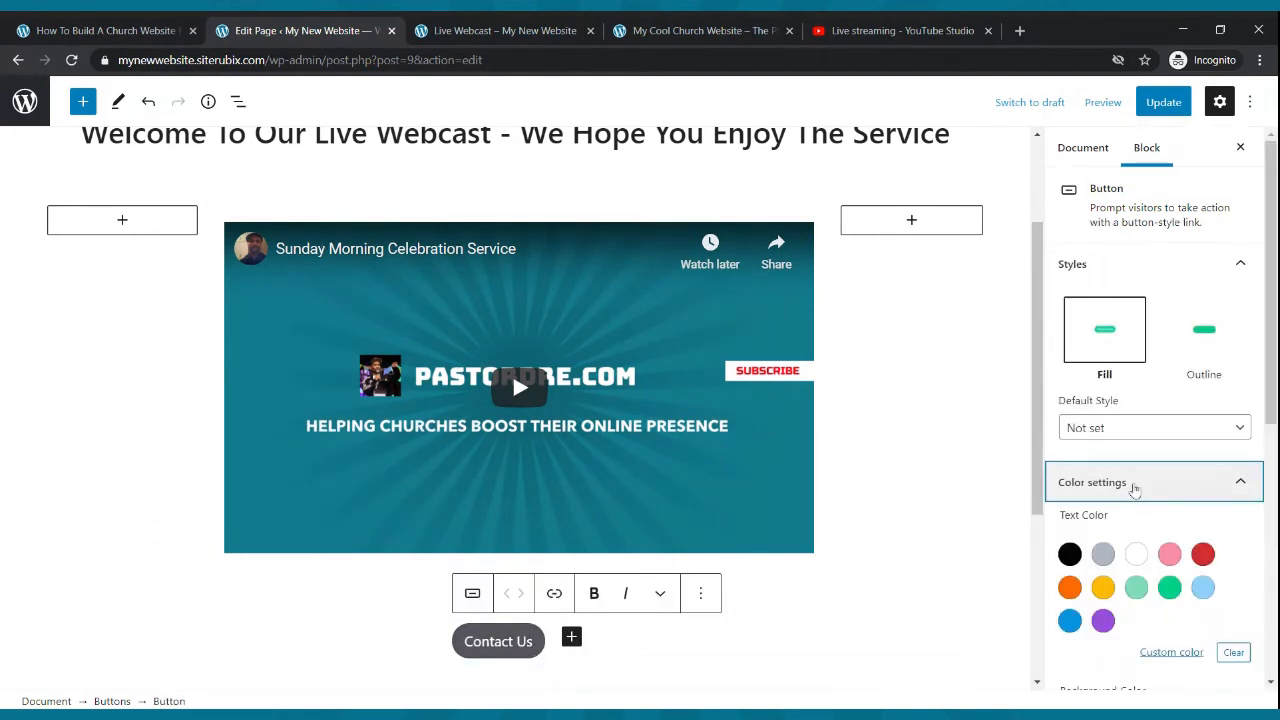
left_click(1136, 554)
scroll(1150, 460, "down", 3)
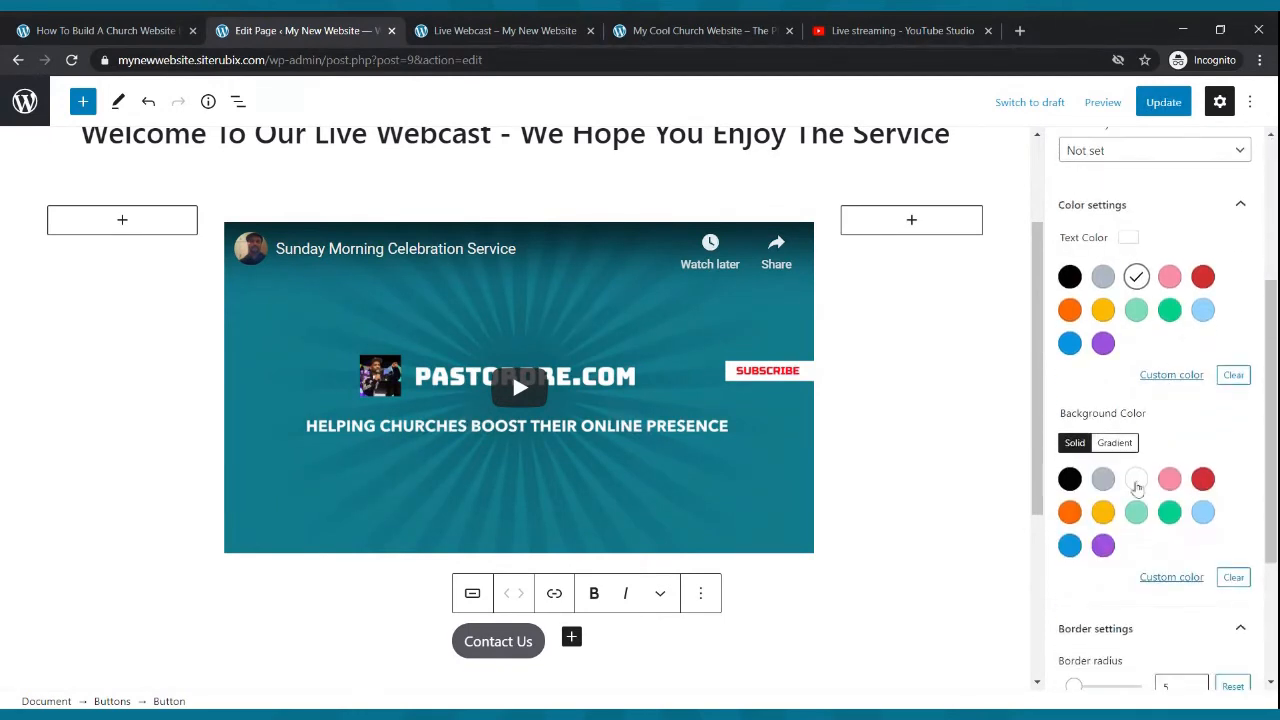
left_click(1169, 512)
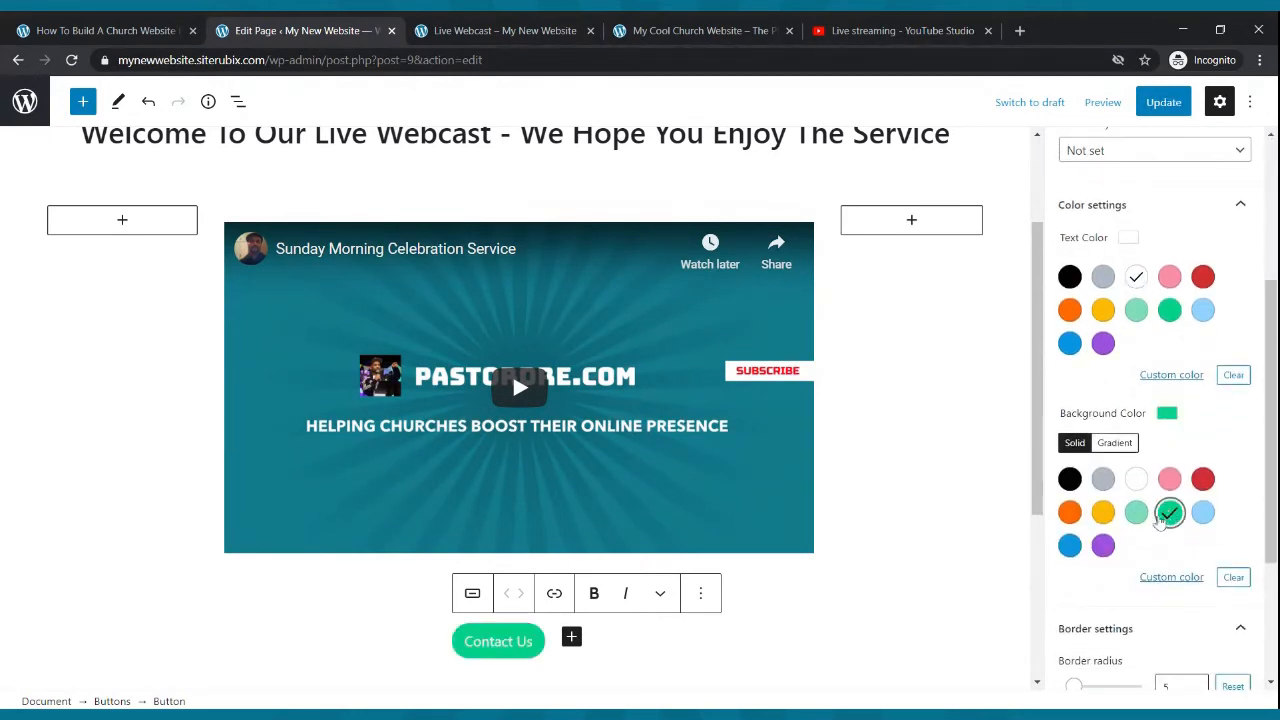
left_click(1163, 102)
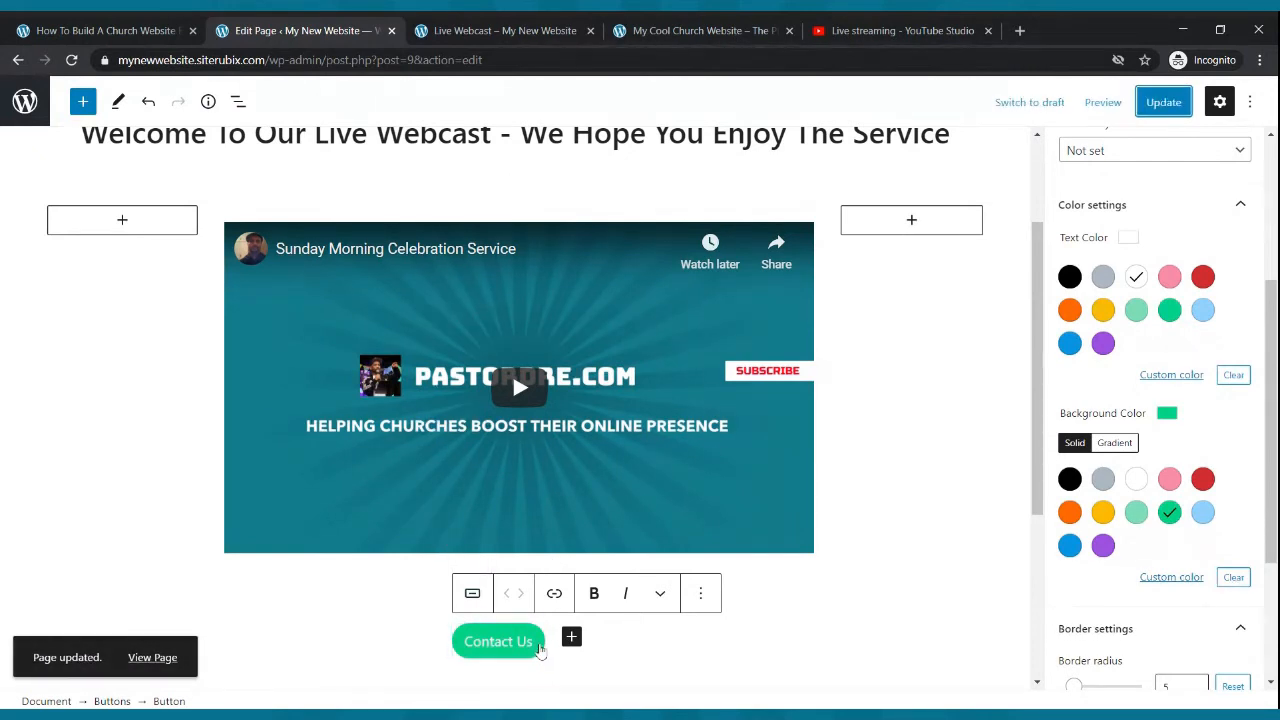
- Switch to the live Live Webcast page to check the button, then return to the editor
left_click(466, 29)
scroll(321, 157, "up", 1)
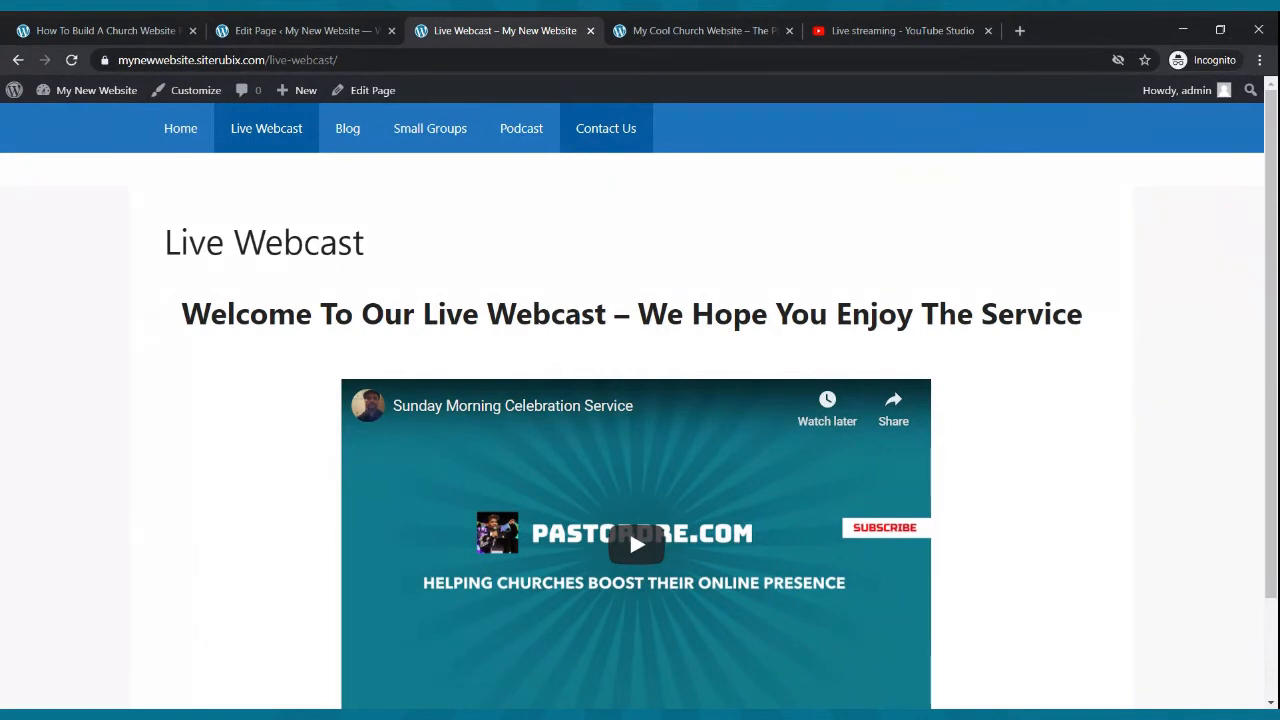
left_click(389, 22)
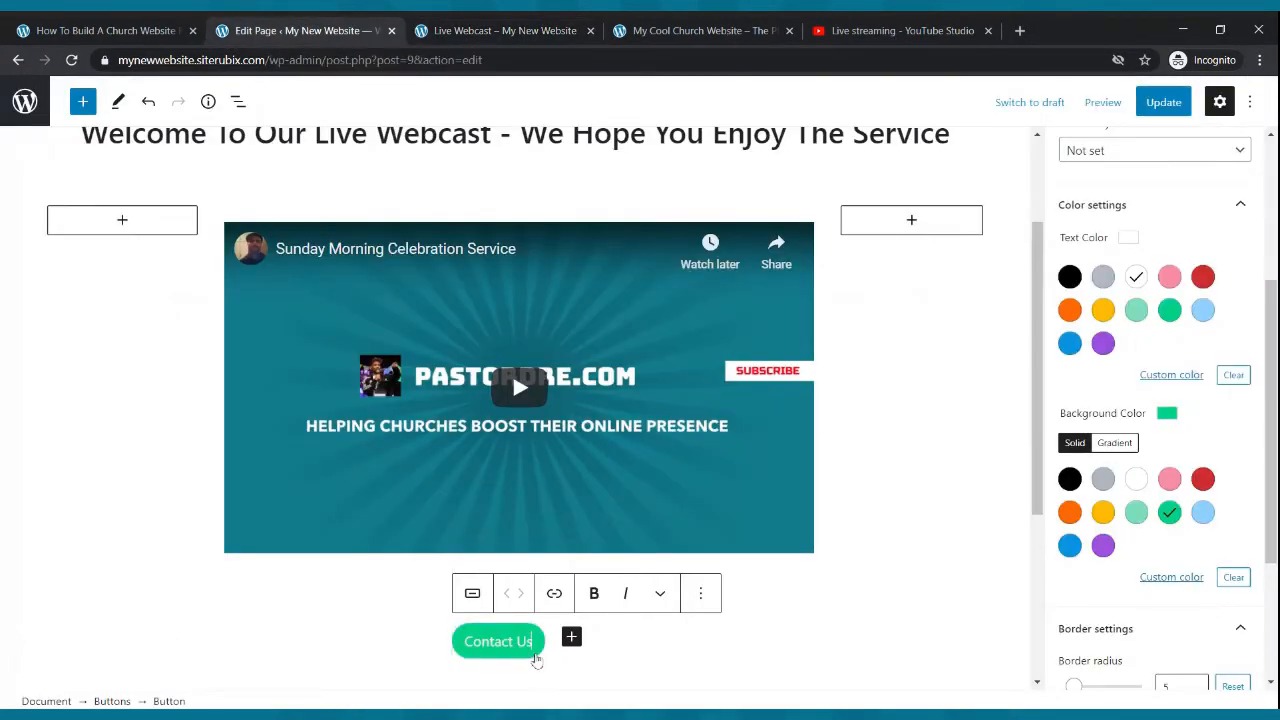
left_click(554, 594)
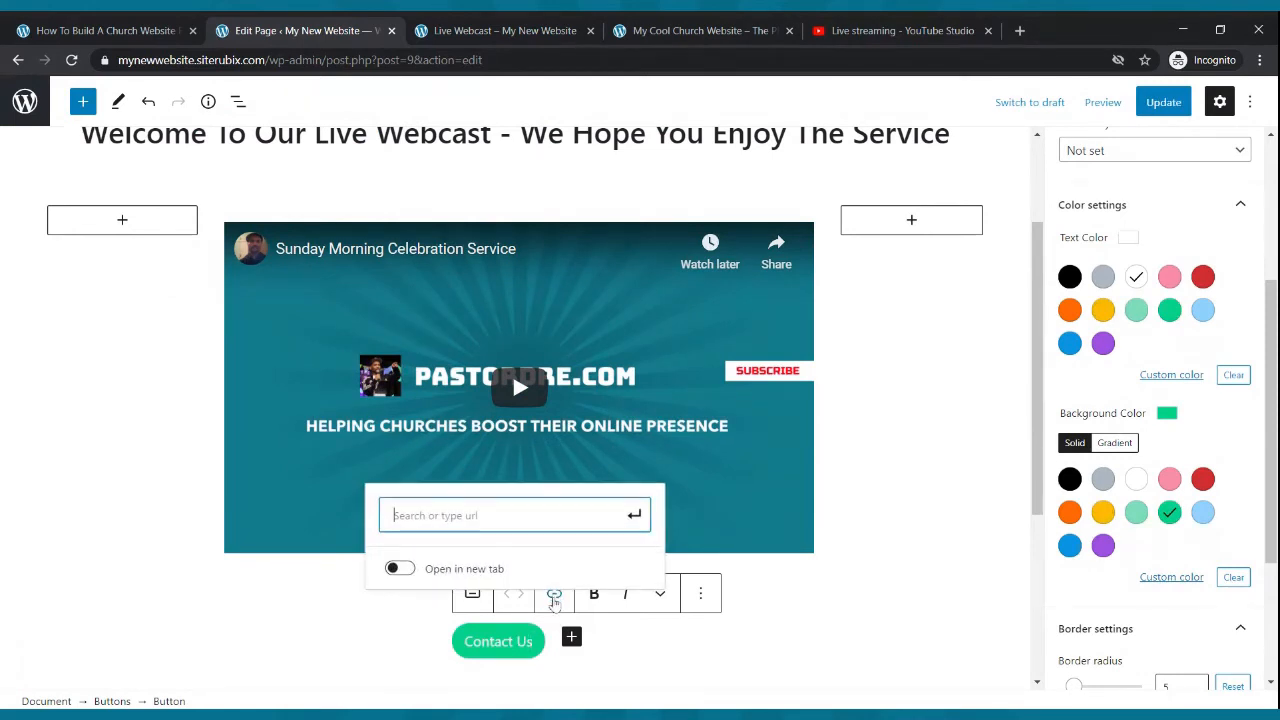
type("https://mynewwebsite.siterubix.com/contact-us/")
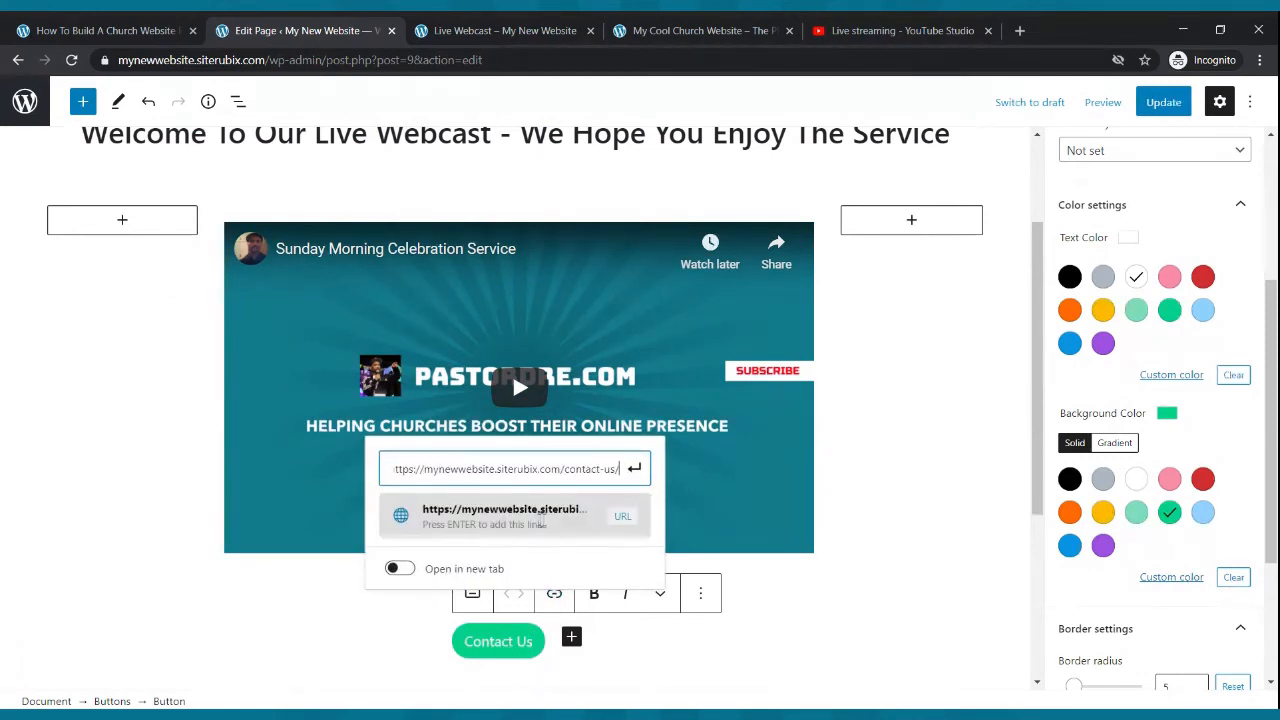
left_click(634, 468)
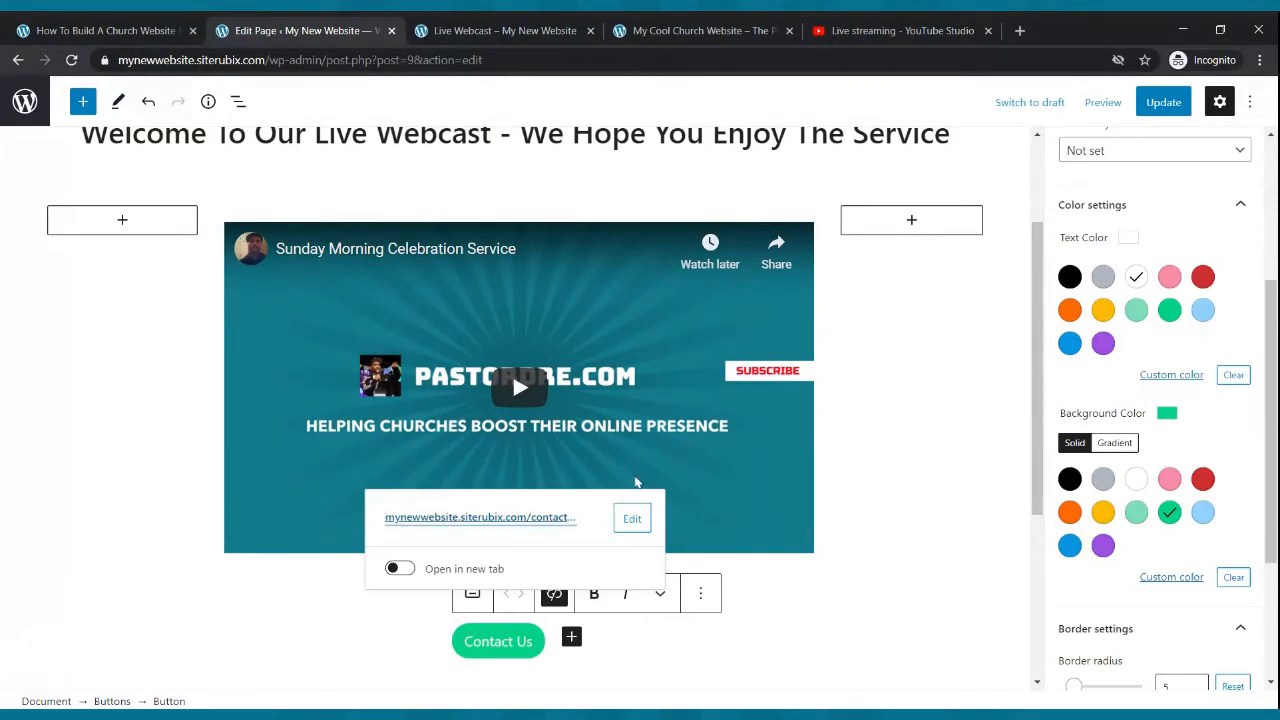
left_click(1163, 102)
- Reload the live Live Webcast page and test the Contact Us button and the menu links
left_click(476, 30)
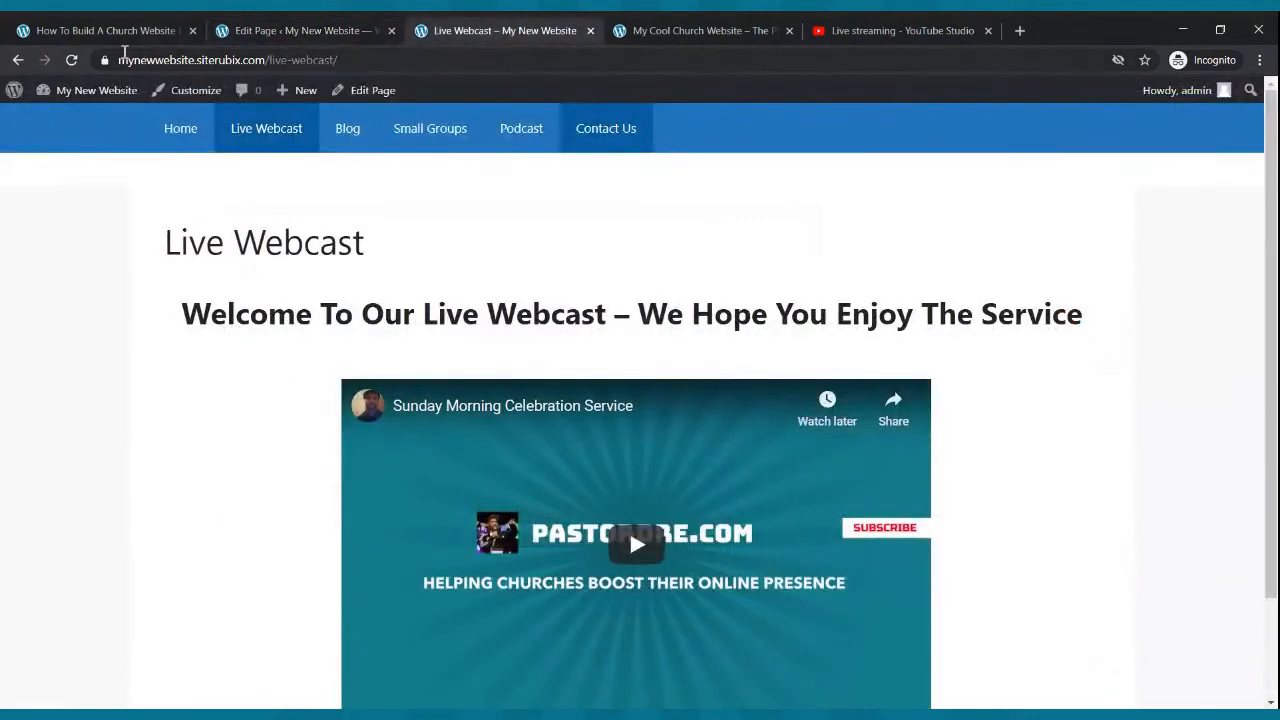
left_click(72, 60)
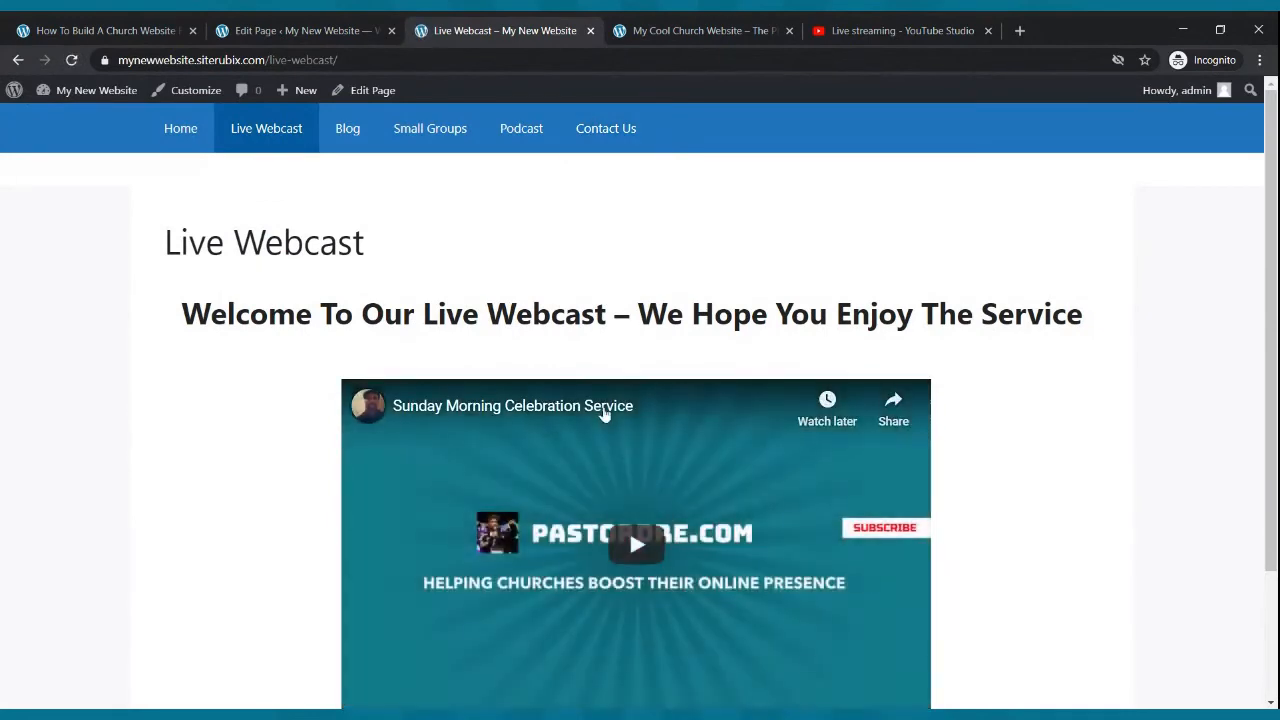
scroll(600, 410, "down", 3)
left_click(605, 615)
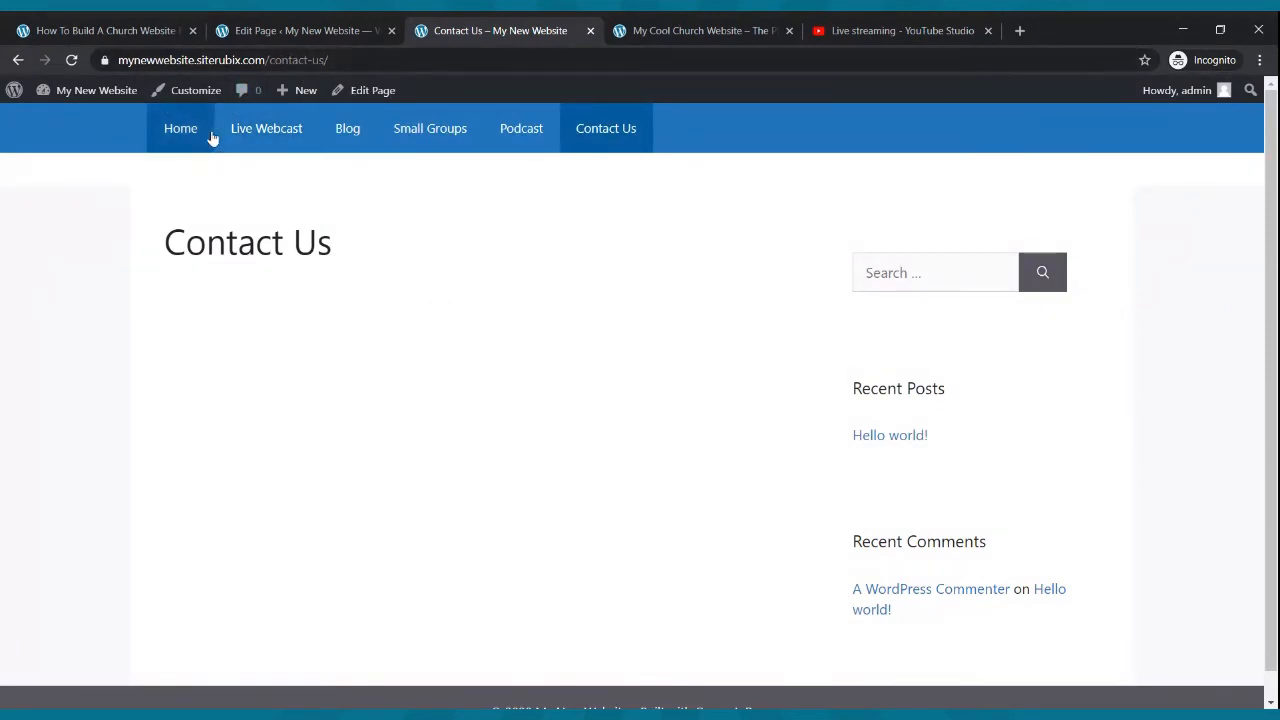
left_click(243, 135)
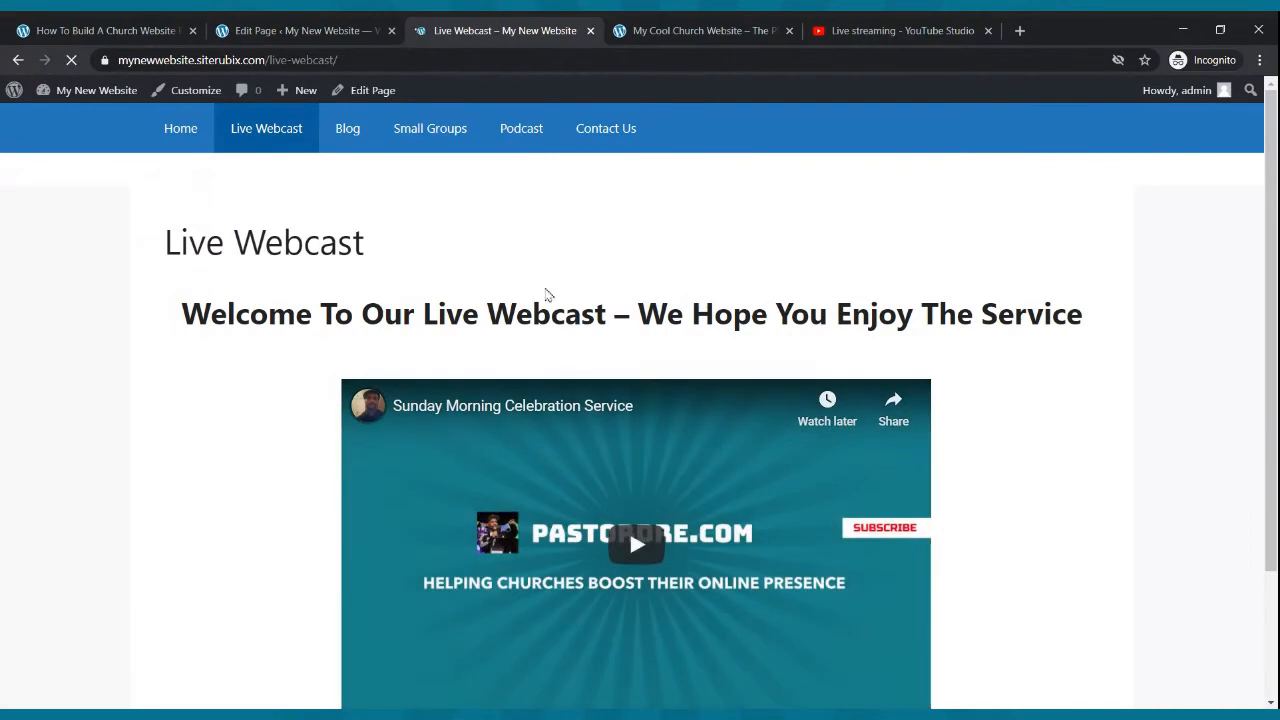
scroll(578, 465, "down", 3)
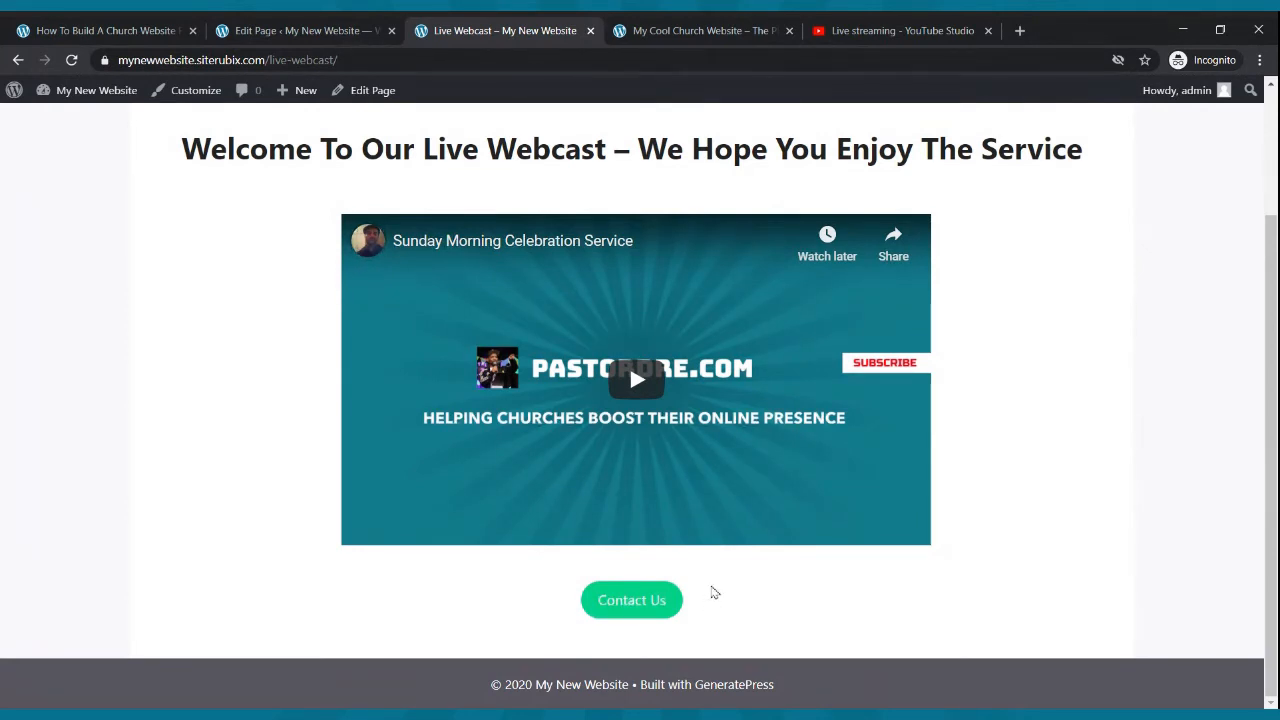
scroll(683, 644, "up", 3)
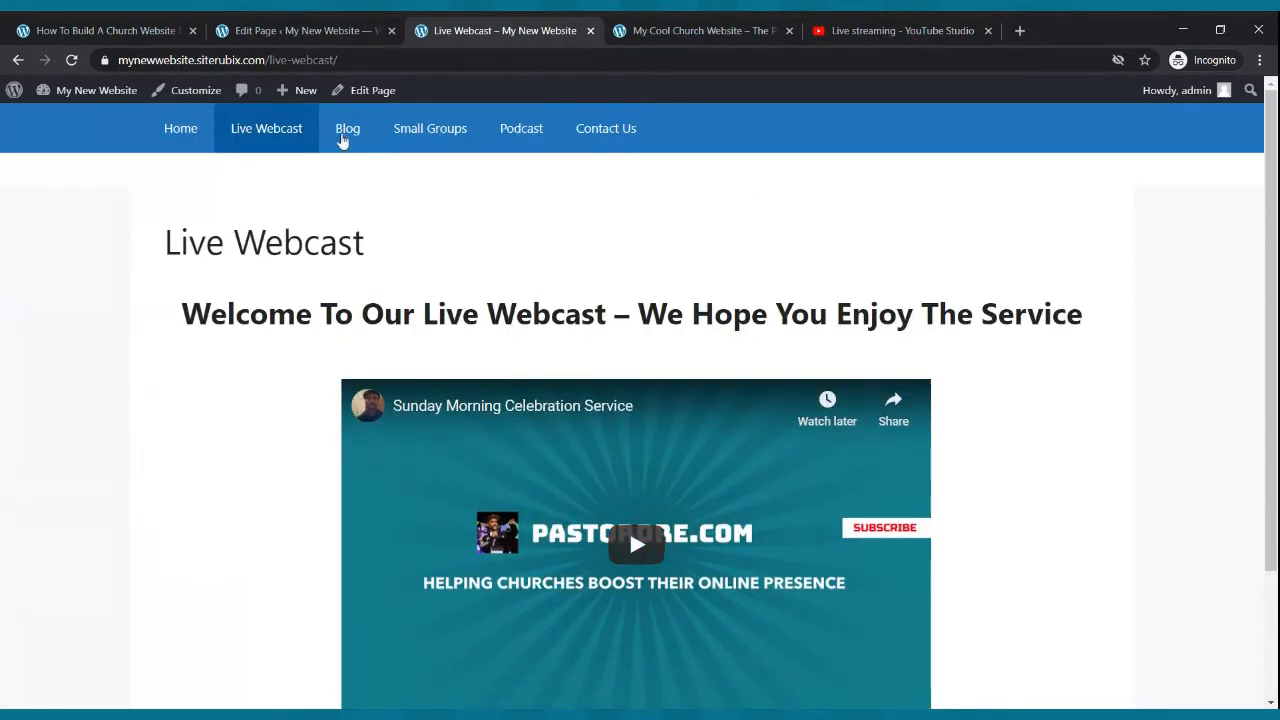
left_click(348, 132)
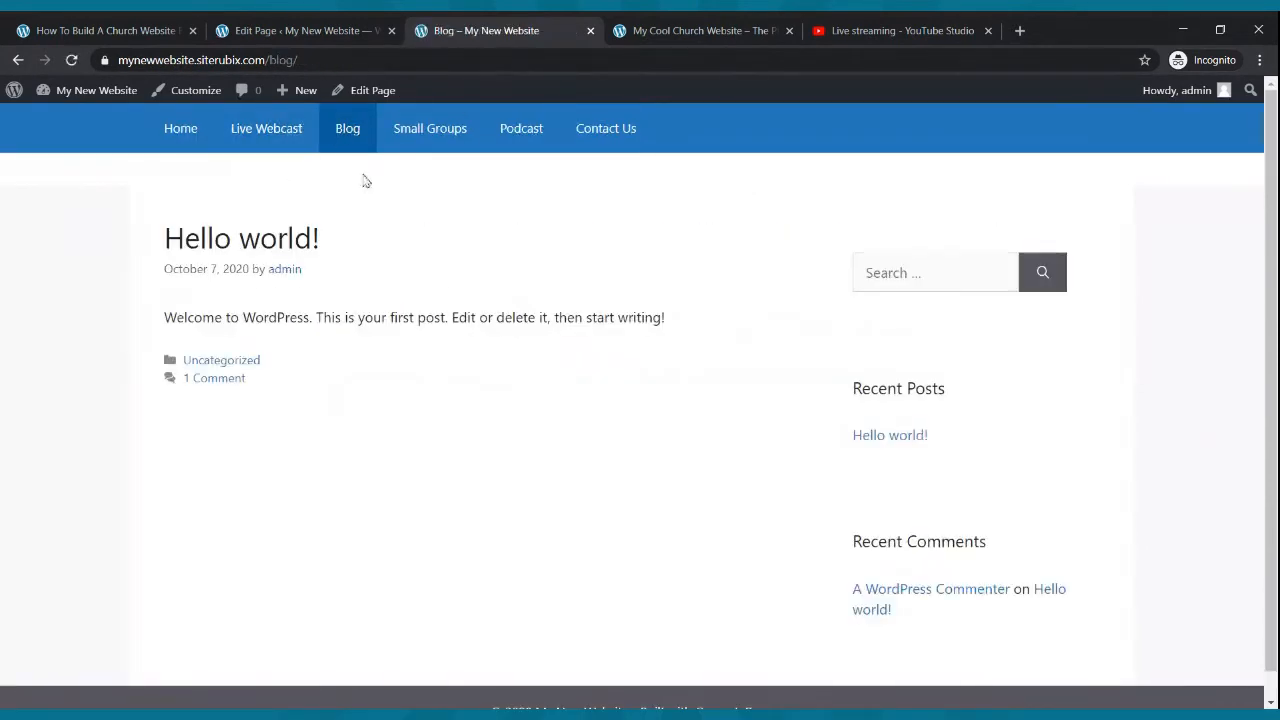
- Browse the dashboard's Pages list, Themes, General and Reading settings, and the Posts list
left_click(240, 31)
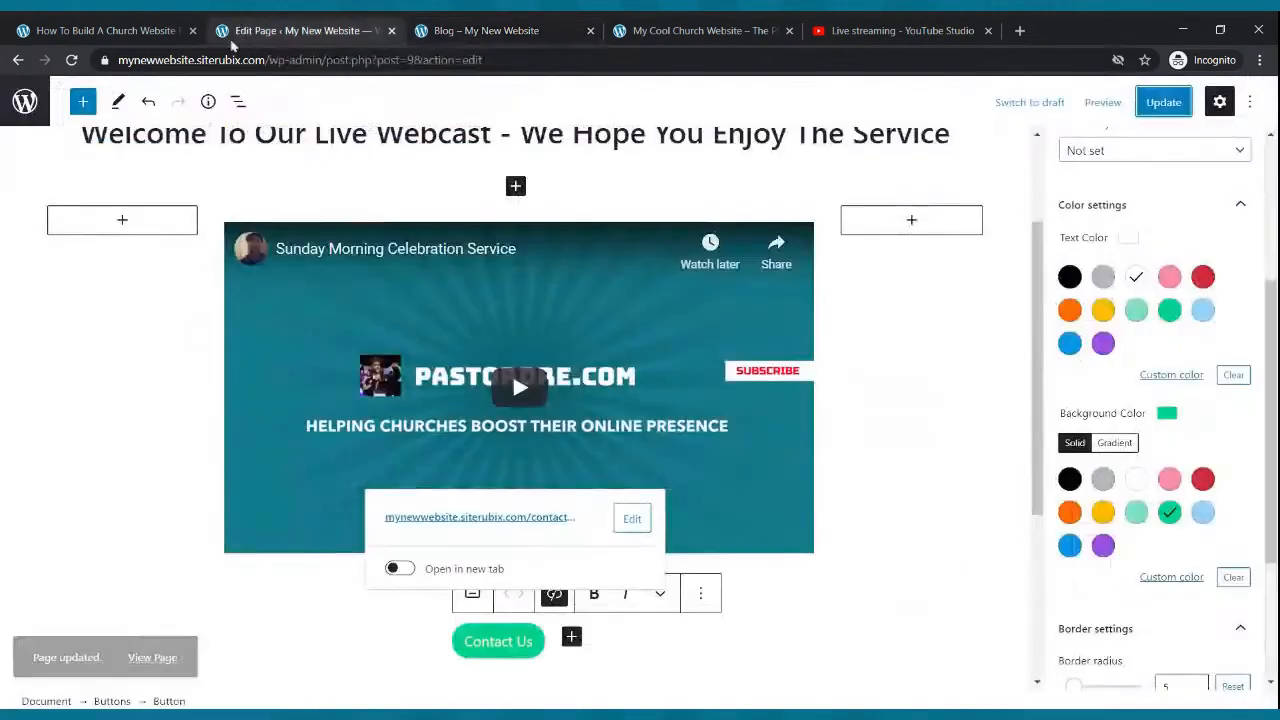
left_click(18, 60)
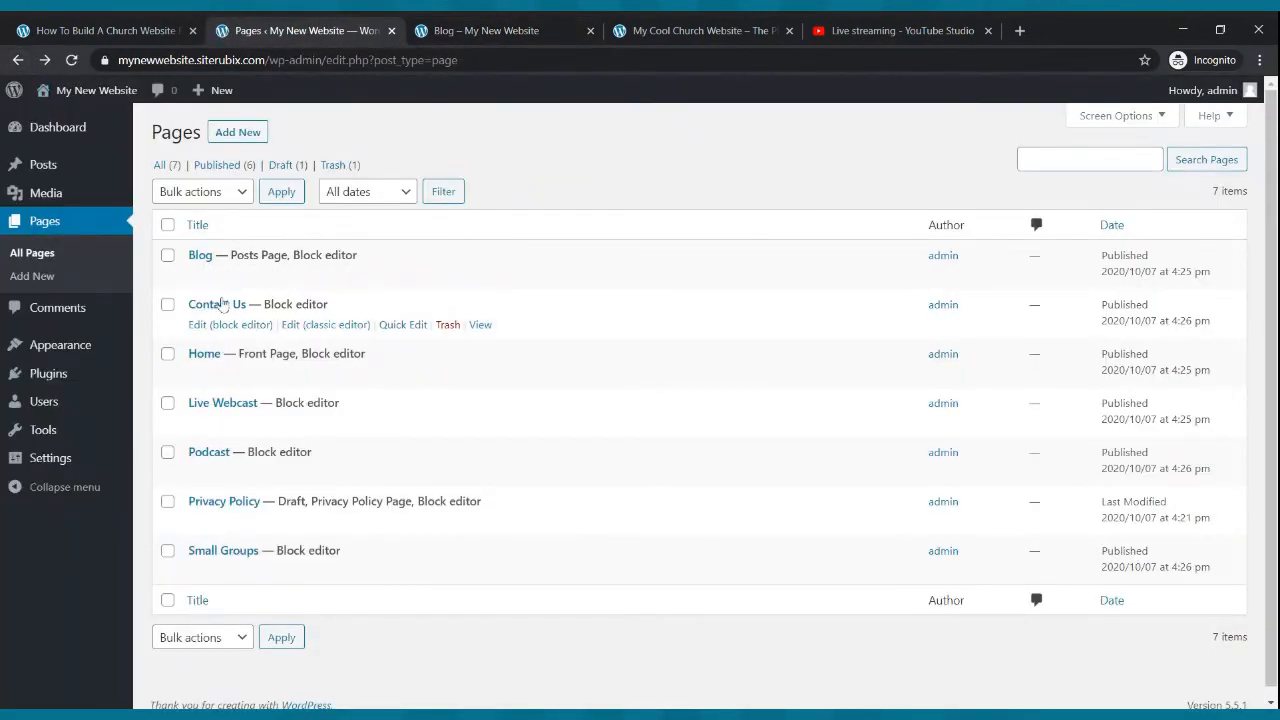
left_click(57, 352)
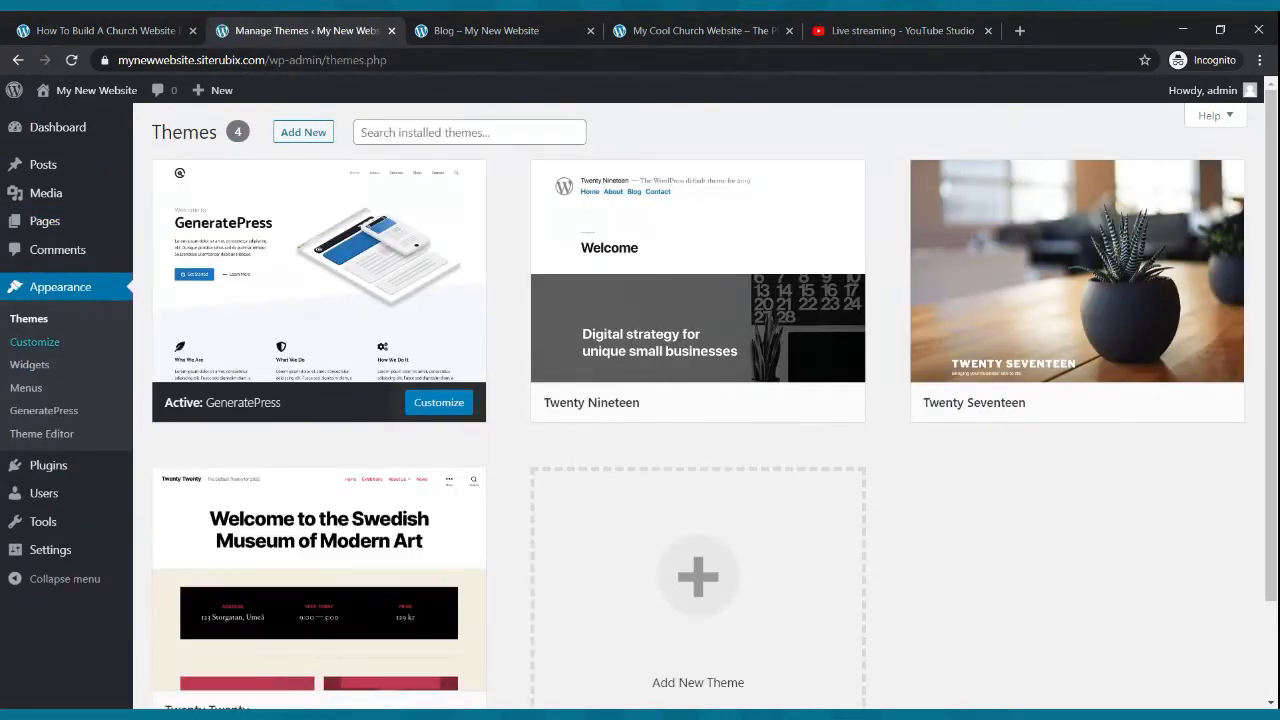
left_click(58, 549)
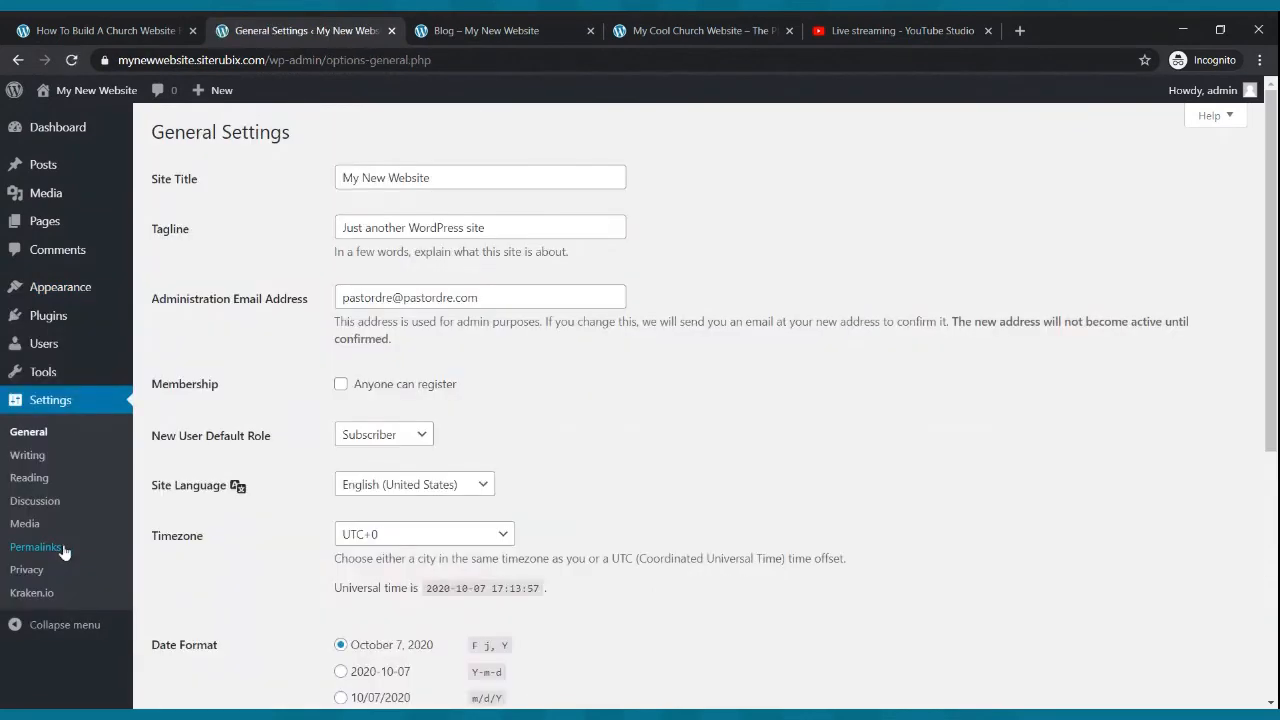
left_click(40, 478)
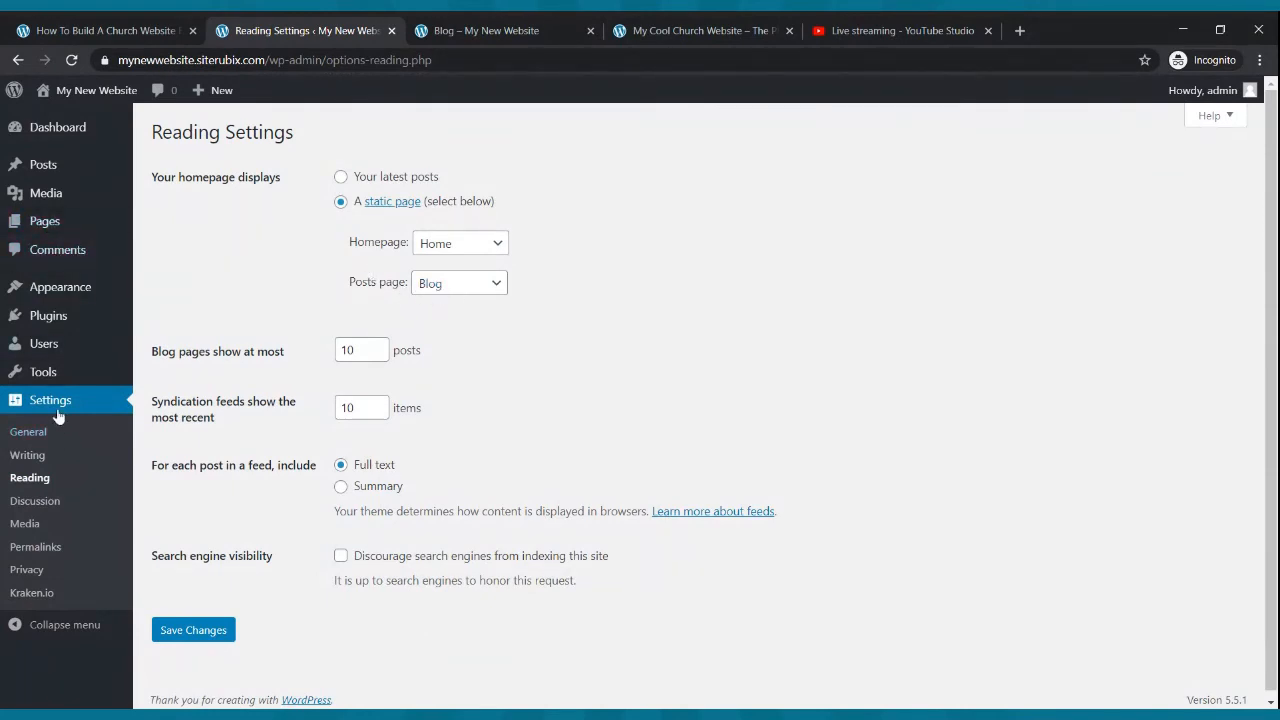
left_click(47, 173)
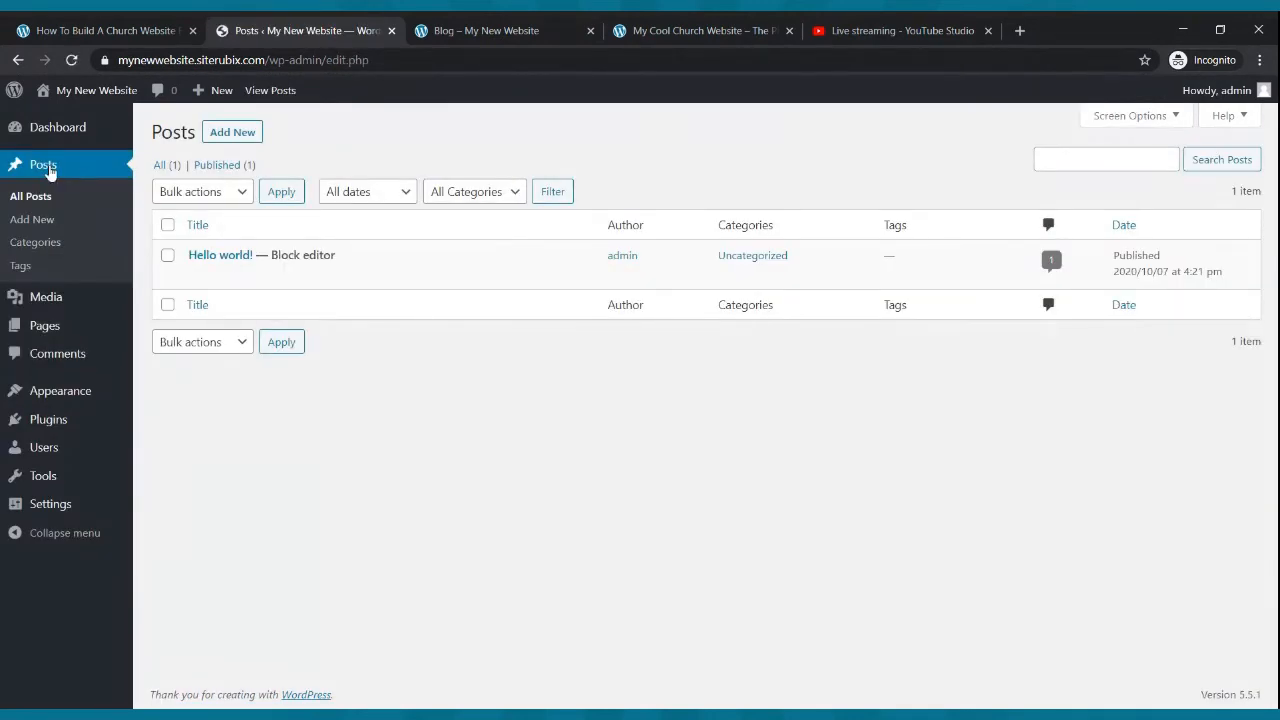
- Trash the Hello world! post and start a new post titled My First Blog
mouse_move(226, 266)
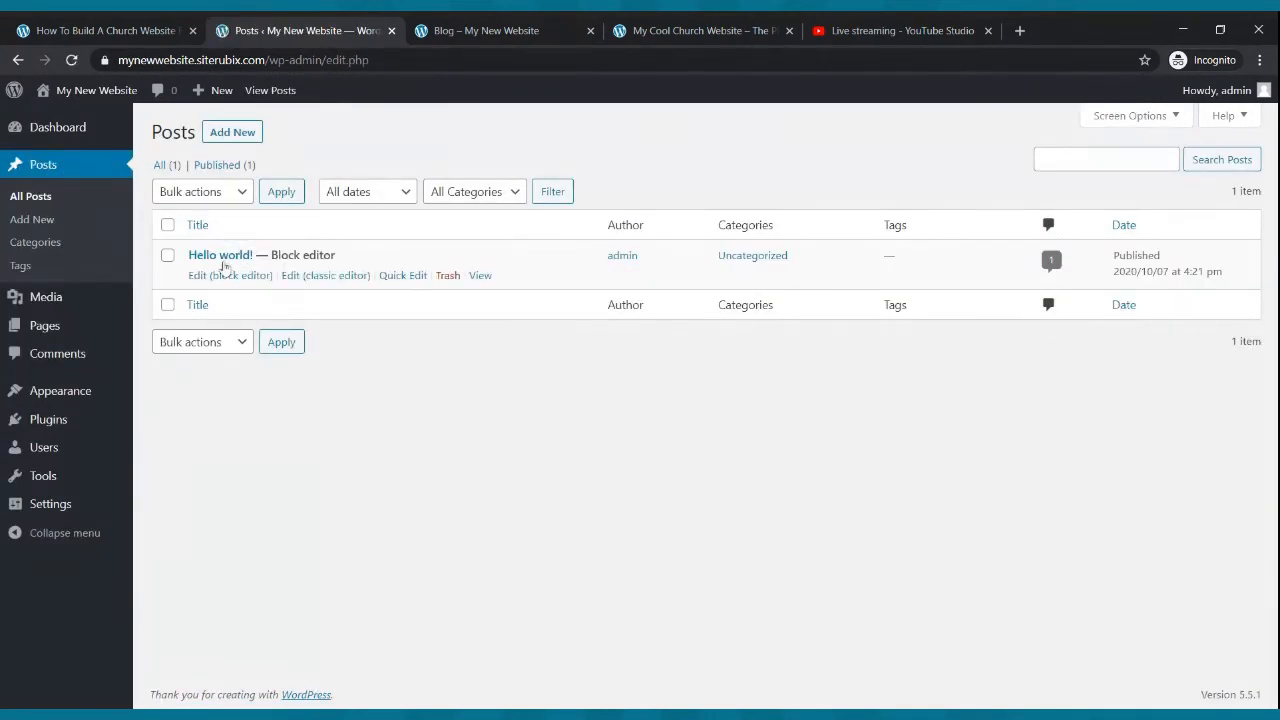
left_click(447, 275)
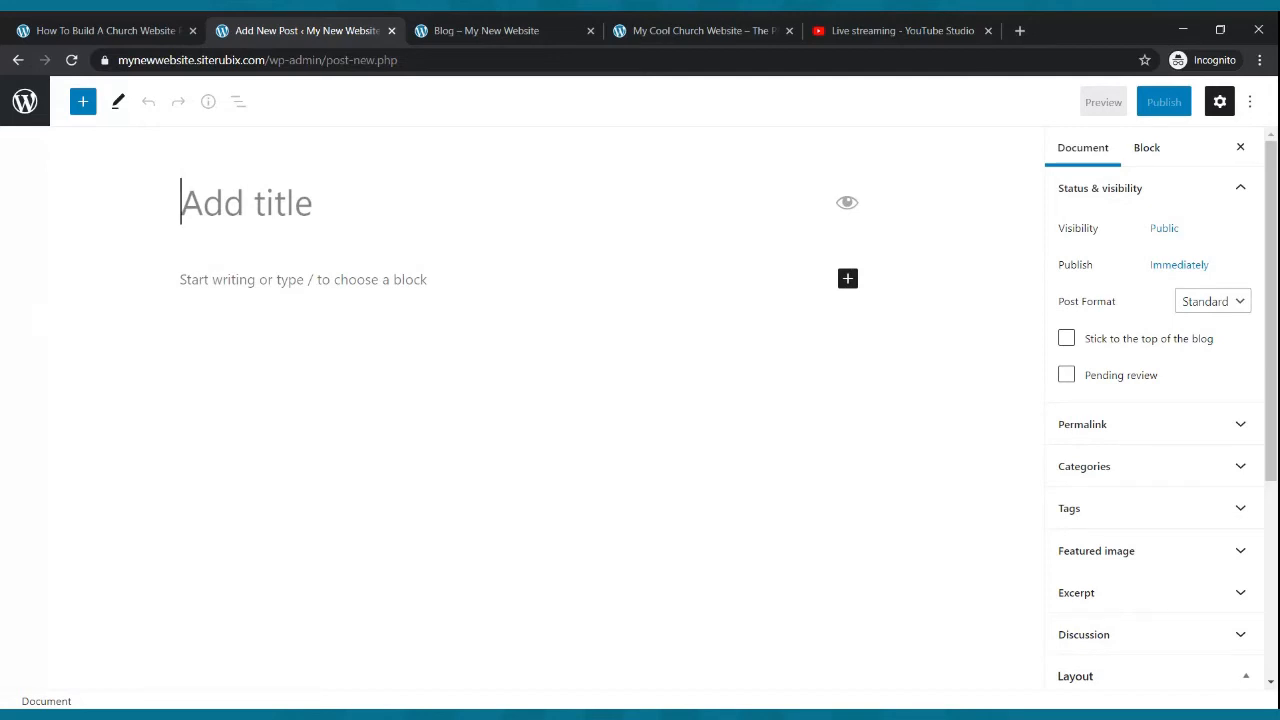
type("My First Blog")
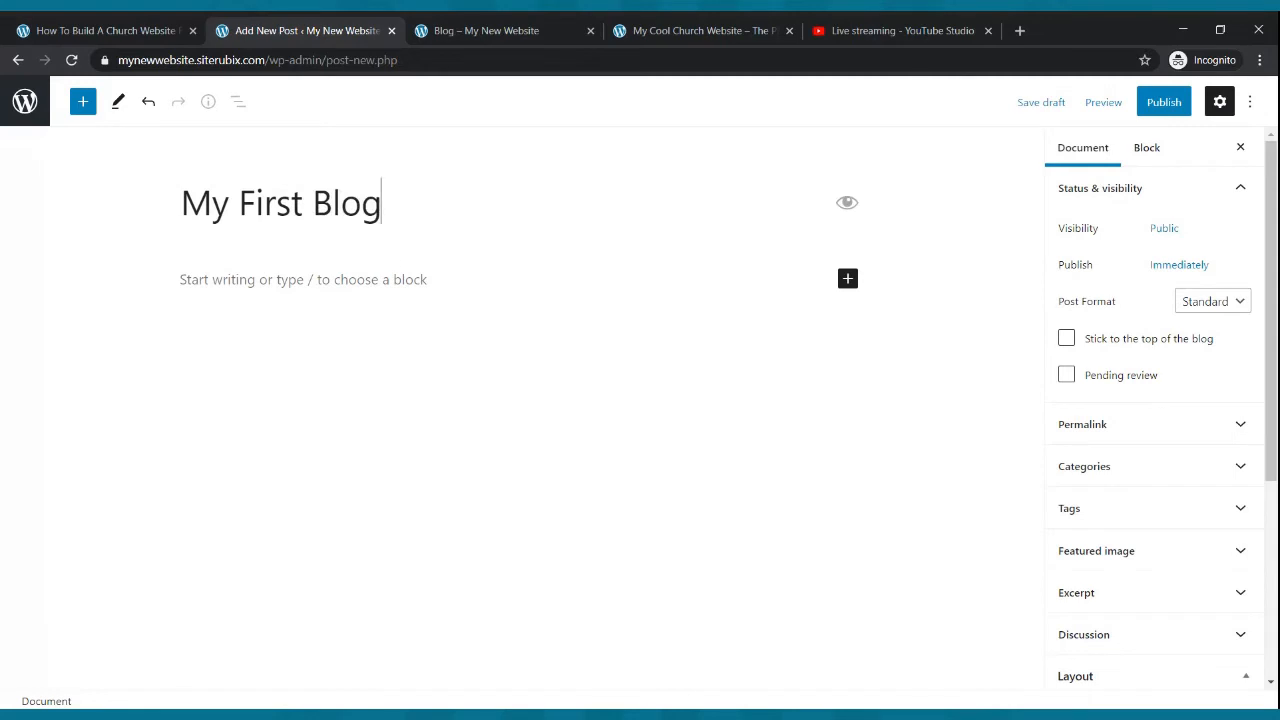
- Write an opening paragraph thanking readers for reading the blog and introducing a young man's testimony of being changed by the Power of God
left_click(398, 279)
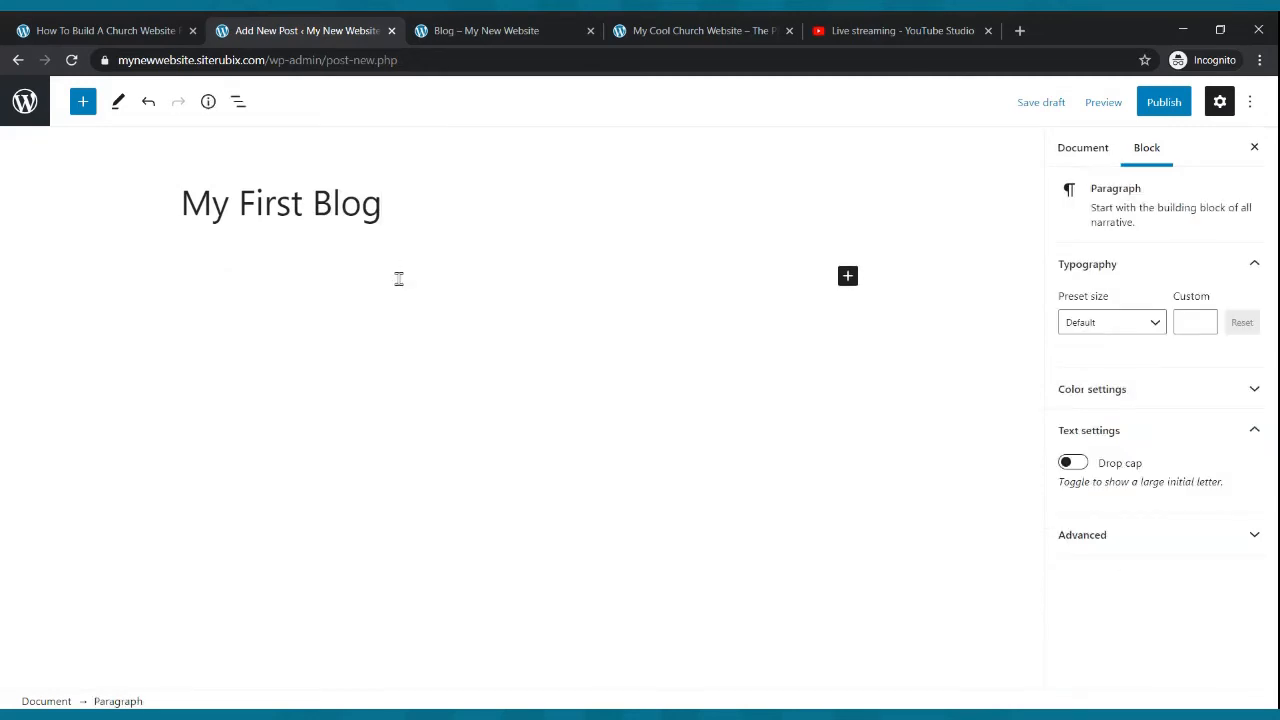
type("Hello and thanks for ")
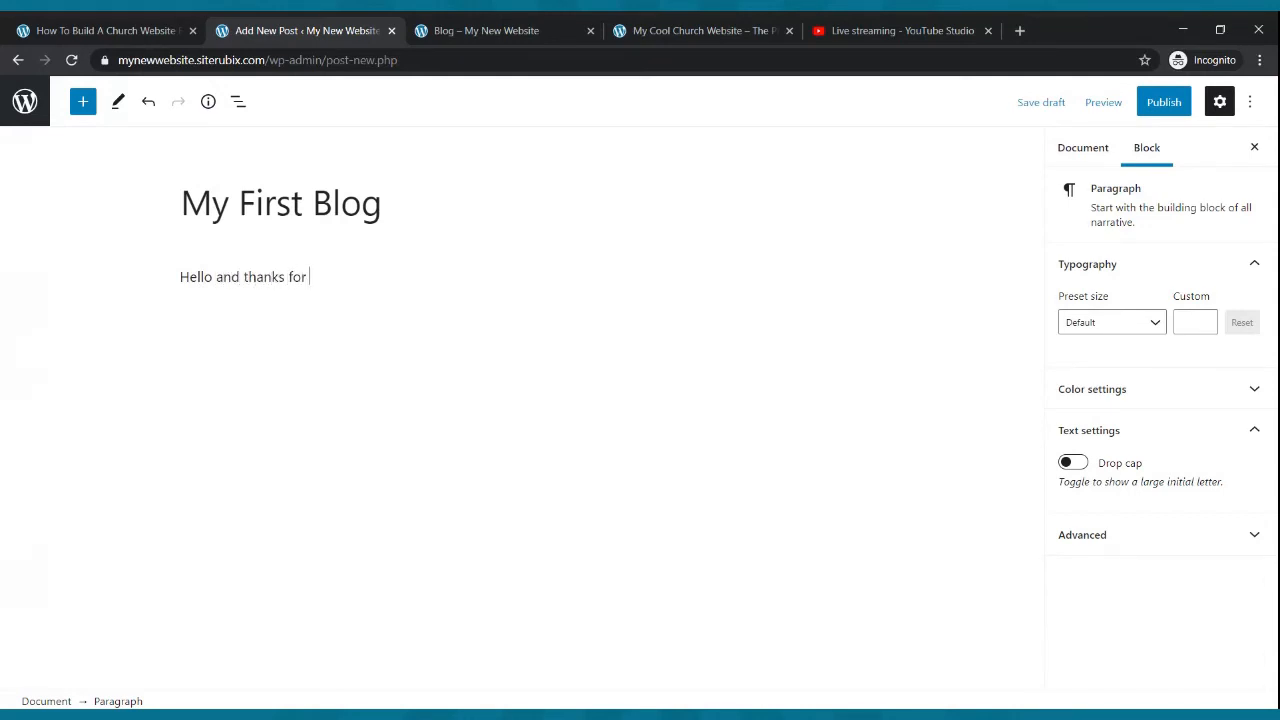
type("taking the time to read out")
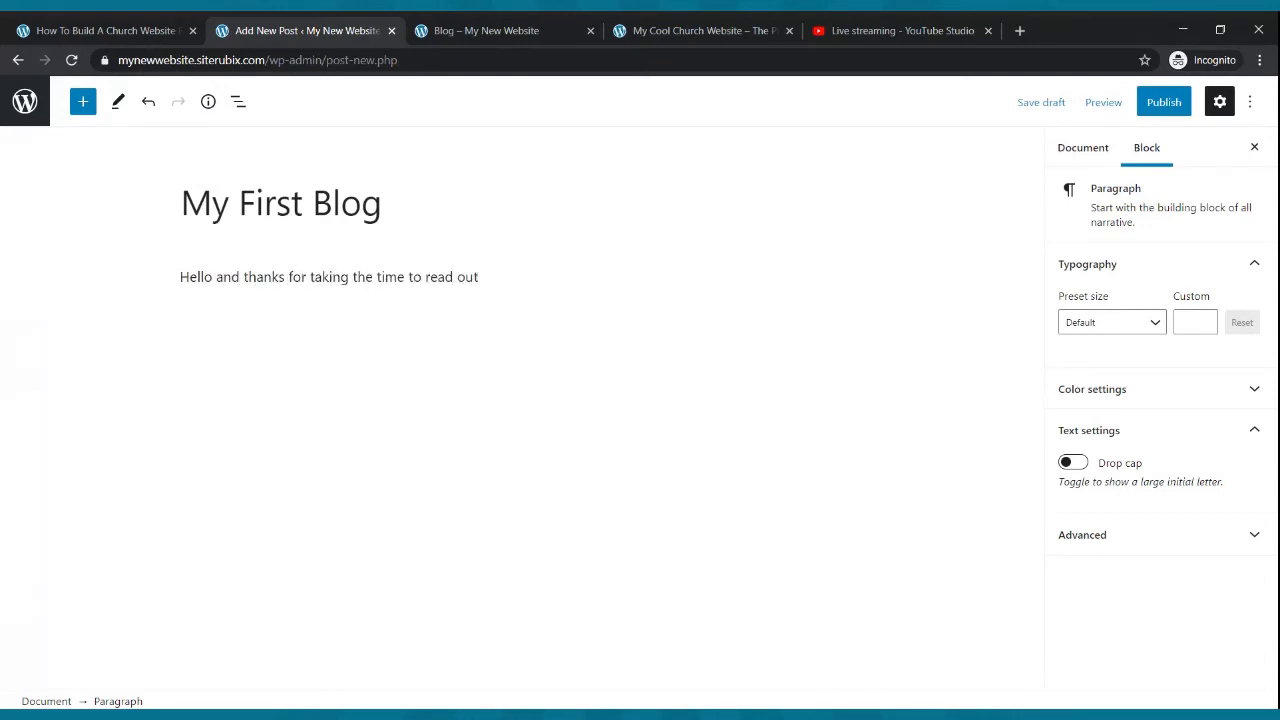
key("BackSpace")
type("r blog. Today we ar")
type("e featuring a testimony of a youung")
key("BackSpace")
key("BackSpace")
key("BackSpace")
type("man that has ")
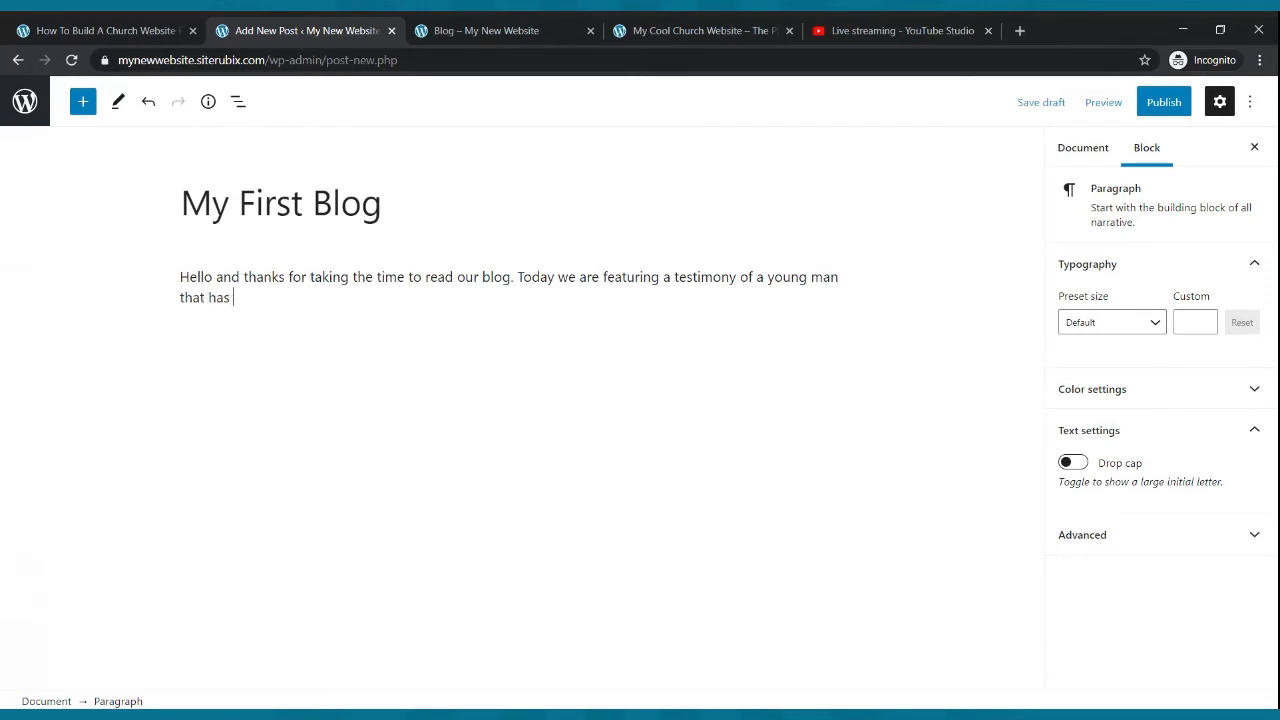
type("been changed byt e")
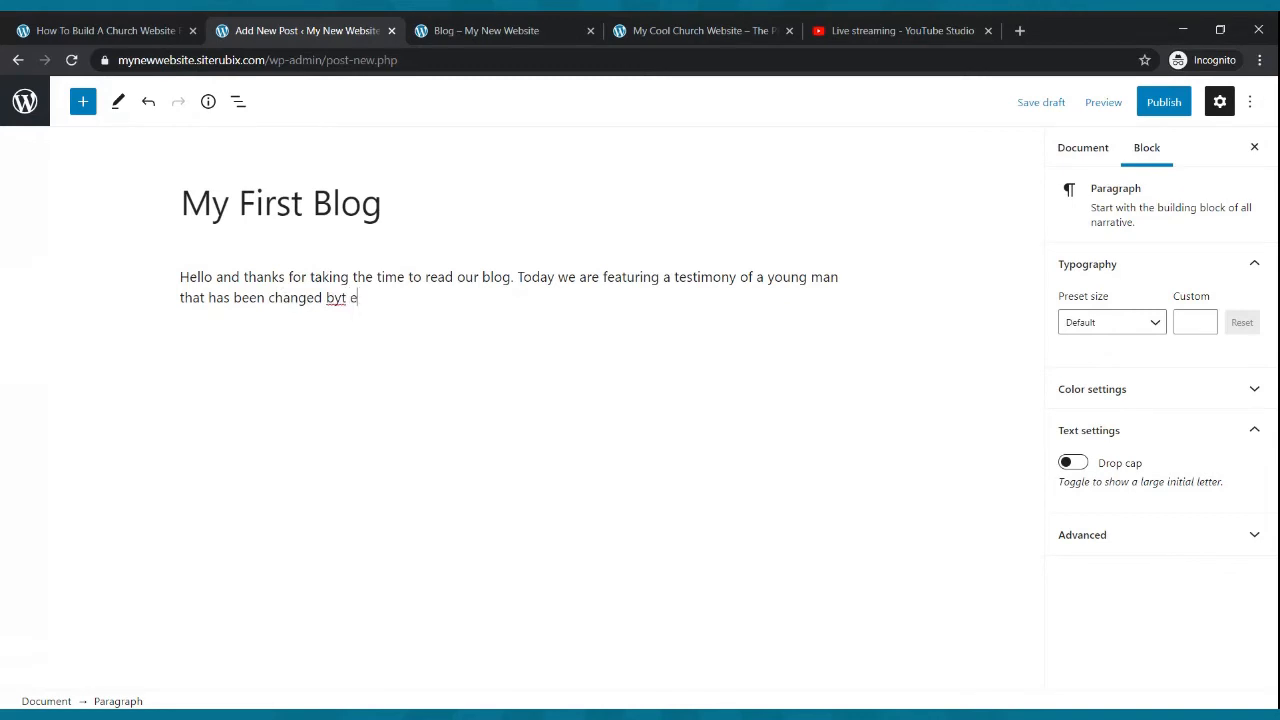
type("he Power of God.")
key("Return")
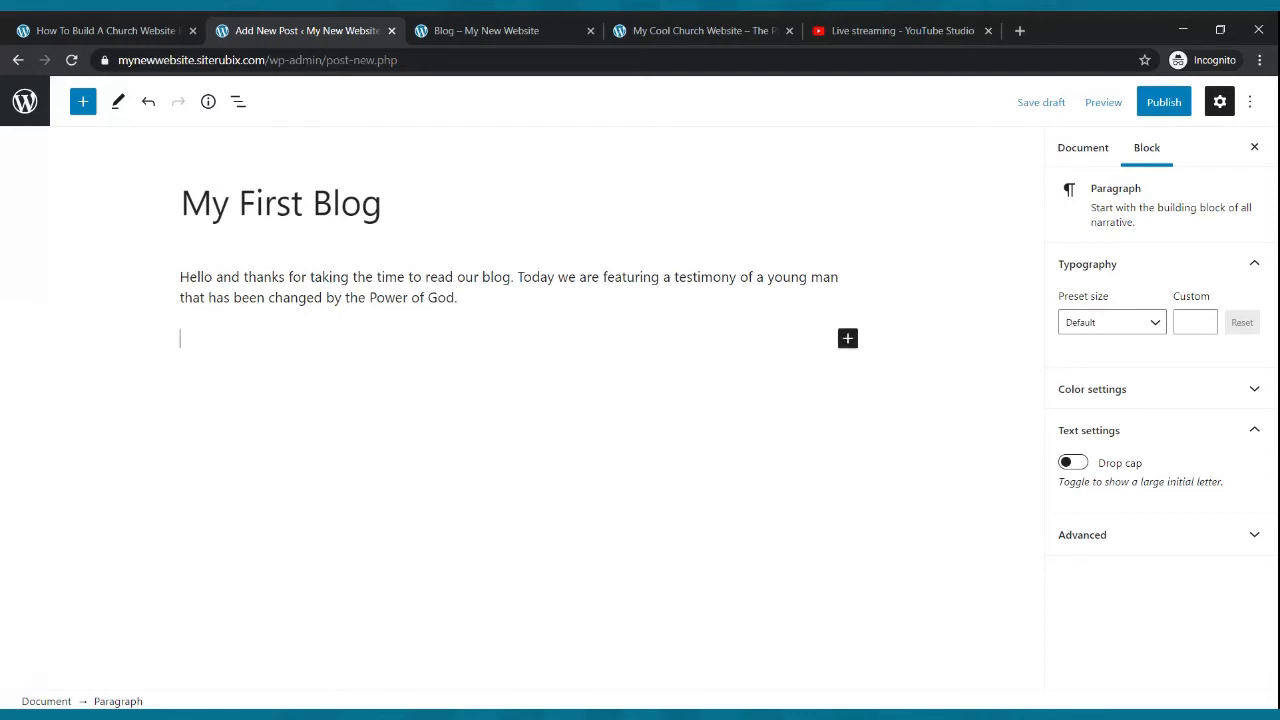
left_click_drag(458, 298, 175, 283)
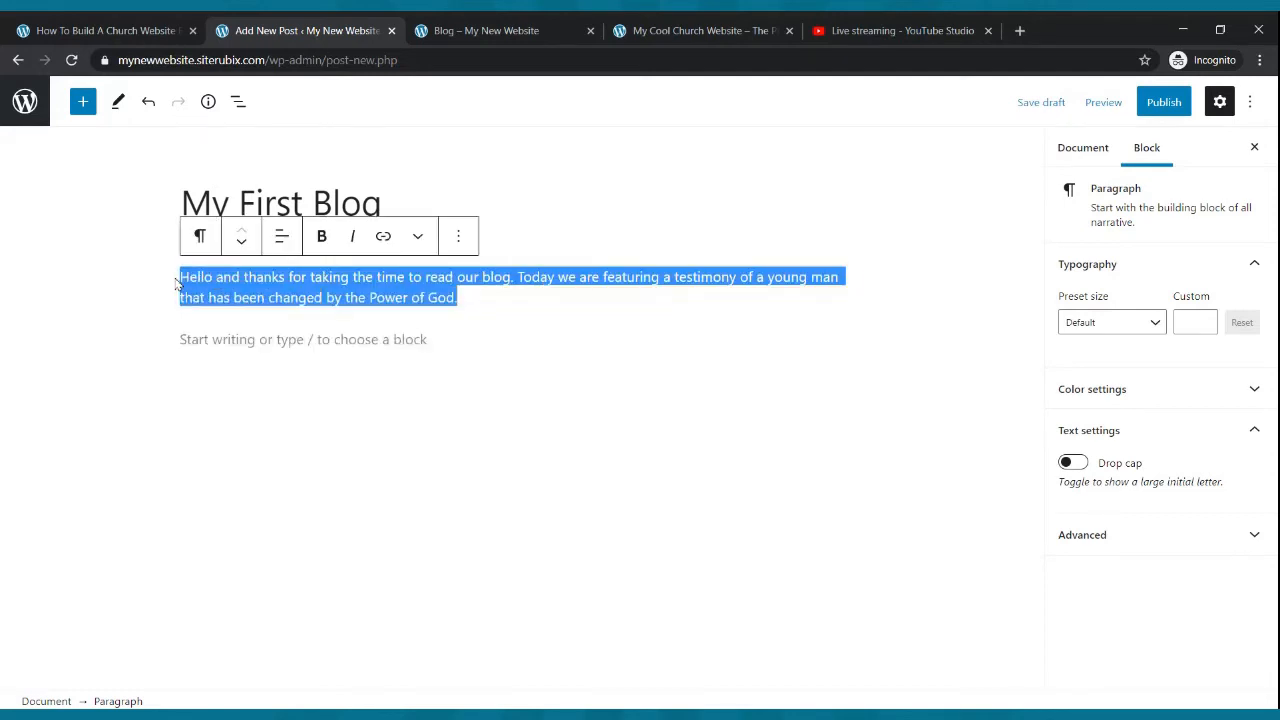
left_click(176, 283)
left_click(236, 333)
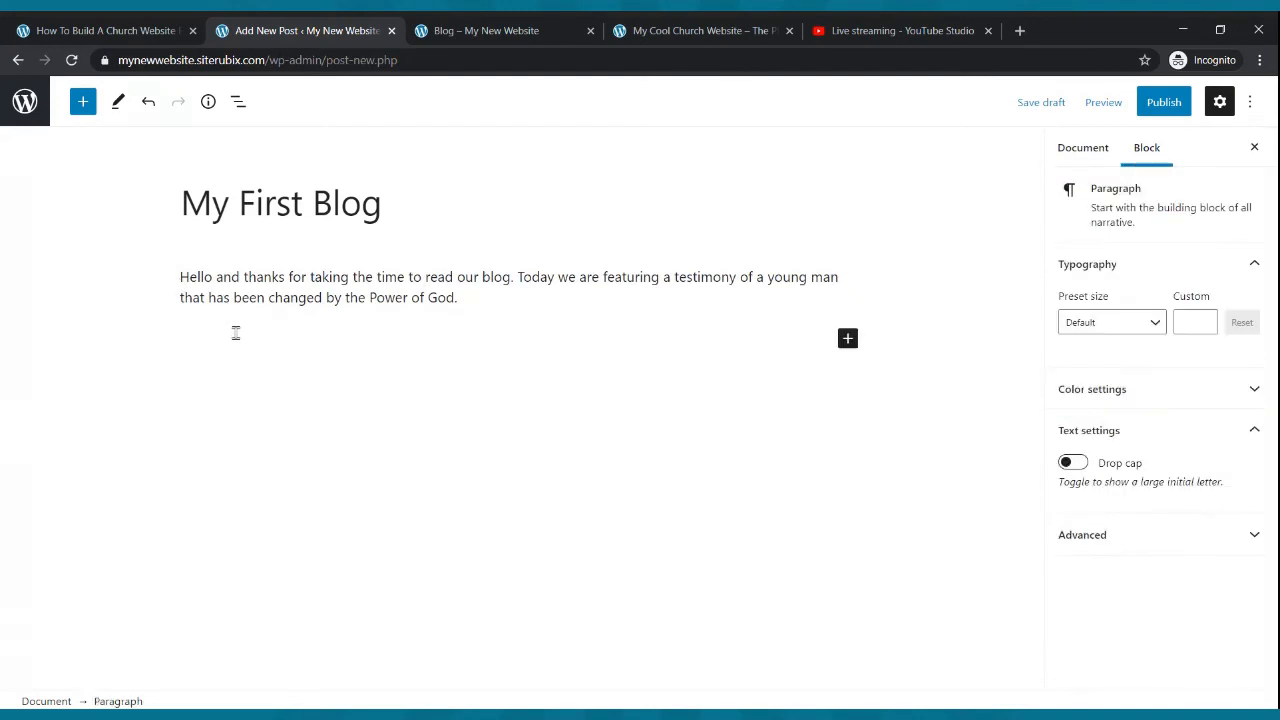
key("ctrl+v")
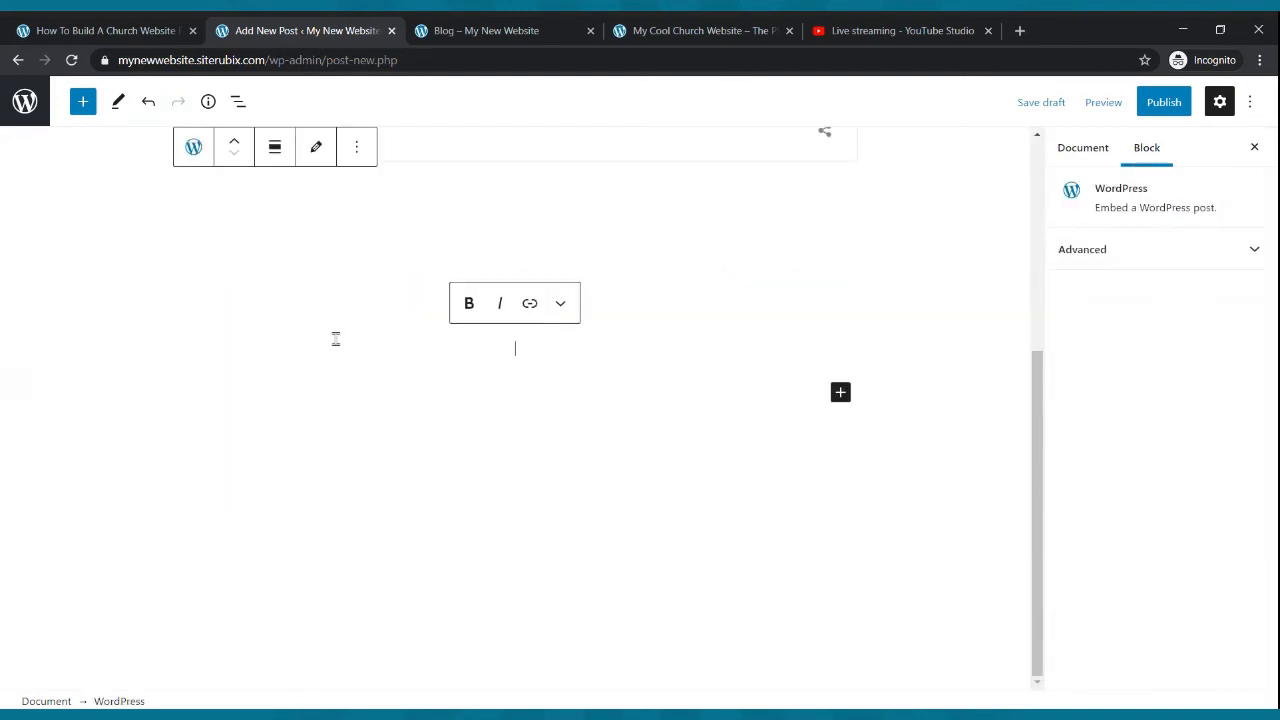
left_click(892, 250)
scroll(892, 250, "up", 4)
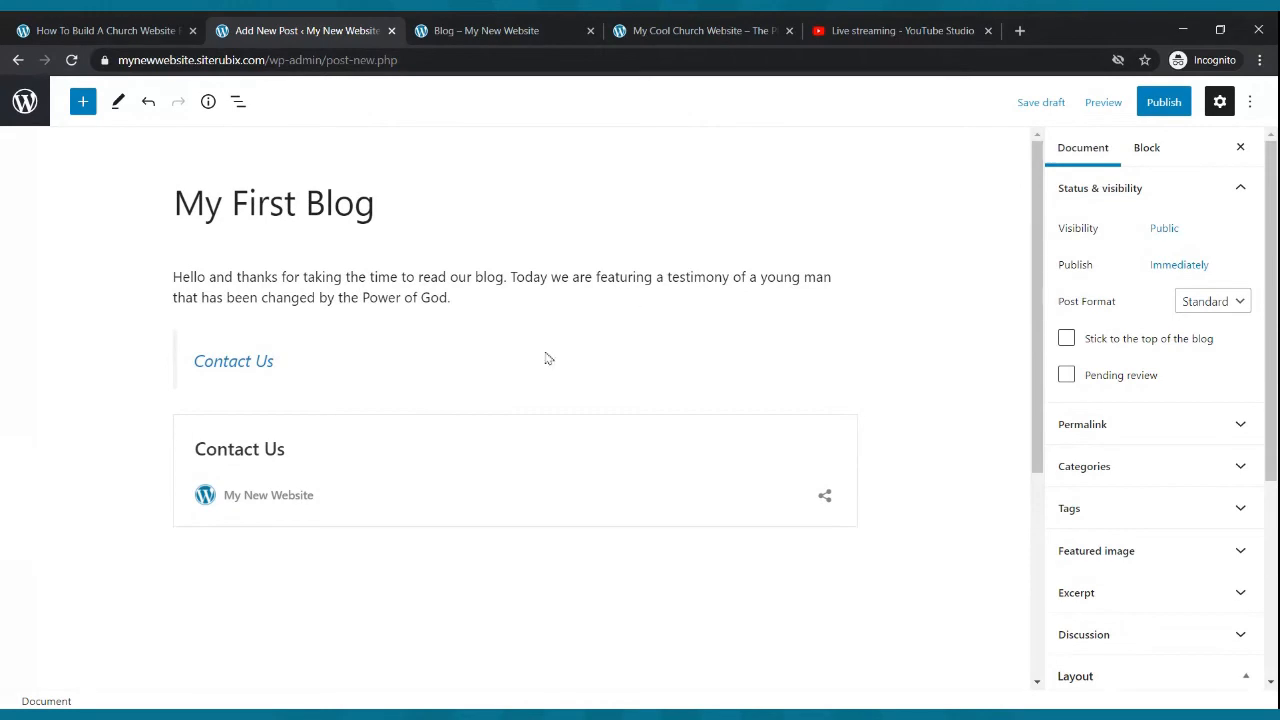
scroll(518, 364, "down", 3)
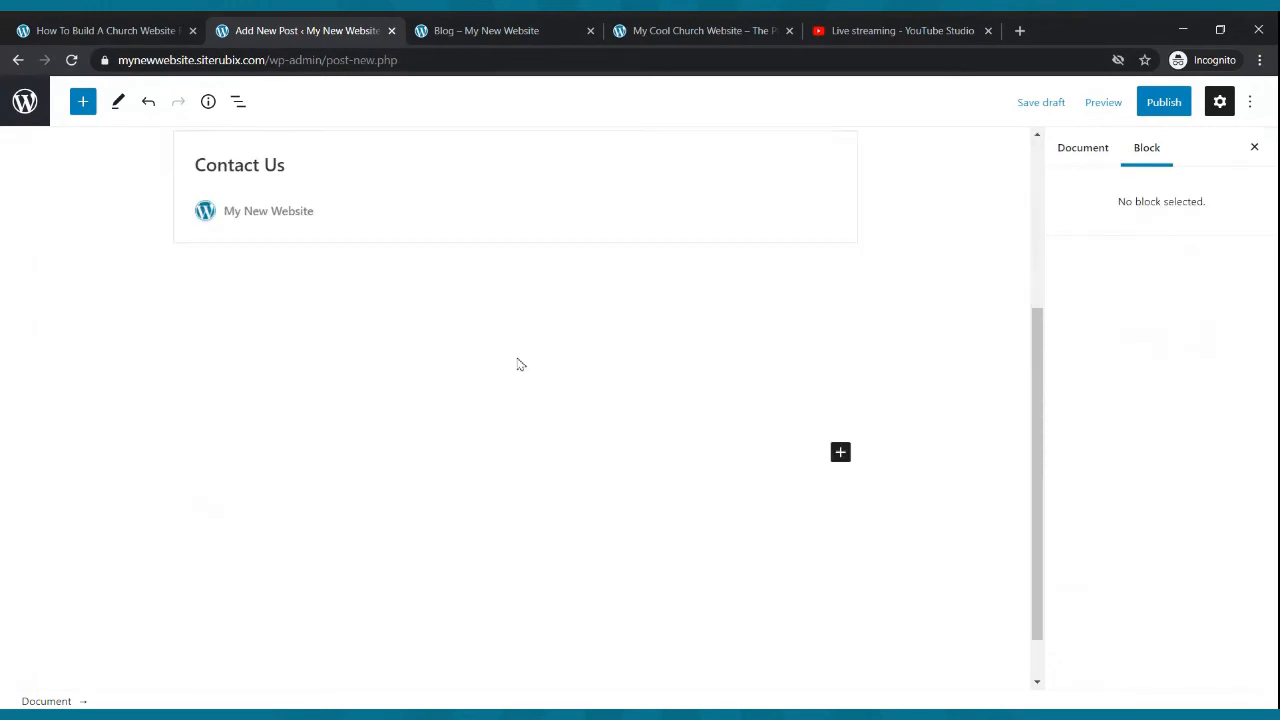
left_click(419, 296)
scroll(425, 340, "up", 3)
left_click(351, 308)
left_click_drag(383, 562, 420, 708)
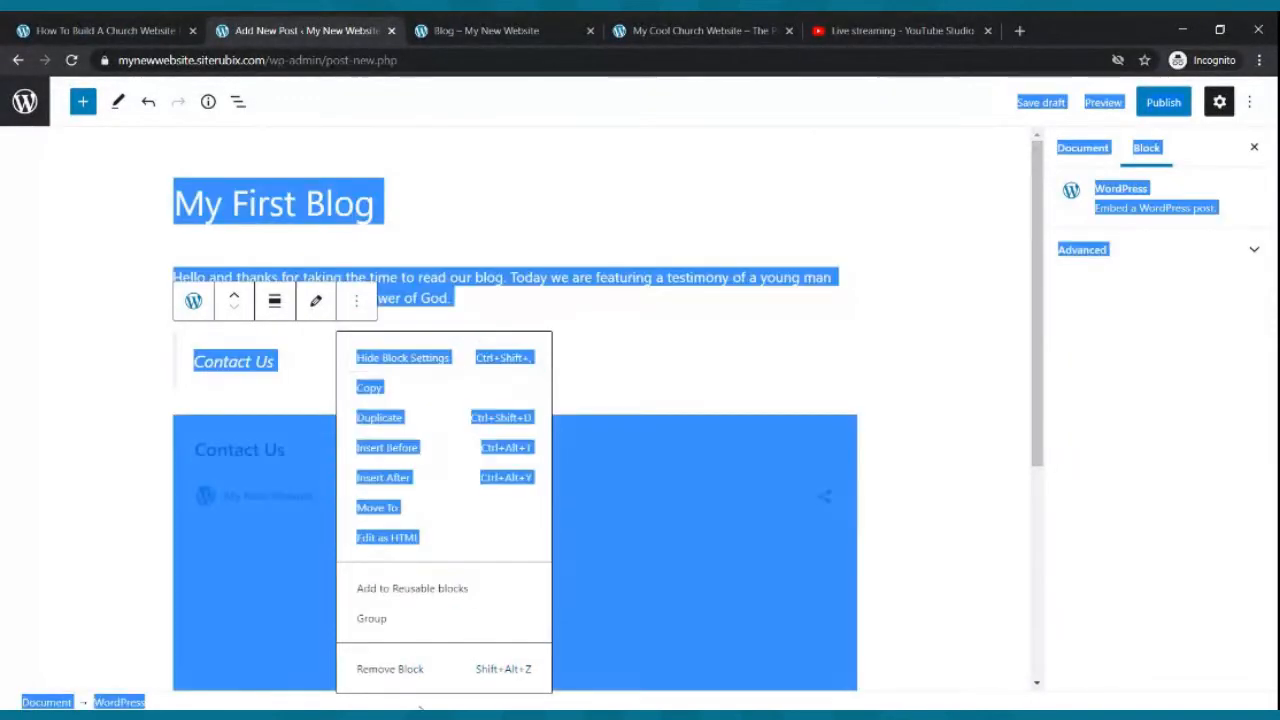
left_click(420, 670)
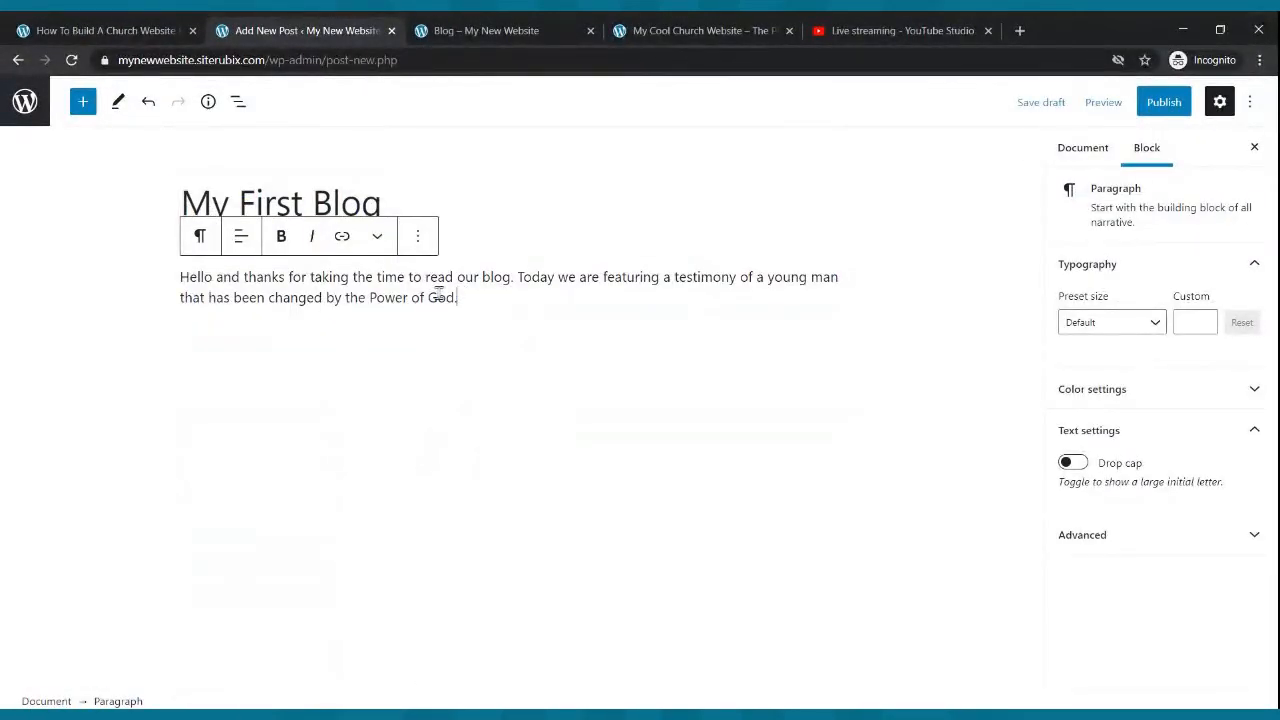
- Copy the opening paragraph and paste it three times into a new paragraph below it
left_click_drag(458, 297, 176, 282)
key("ctrl+c")
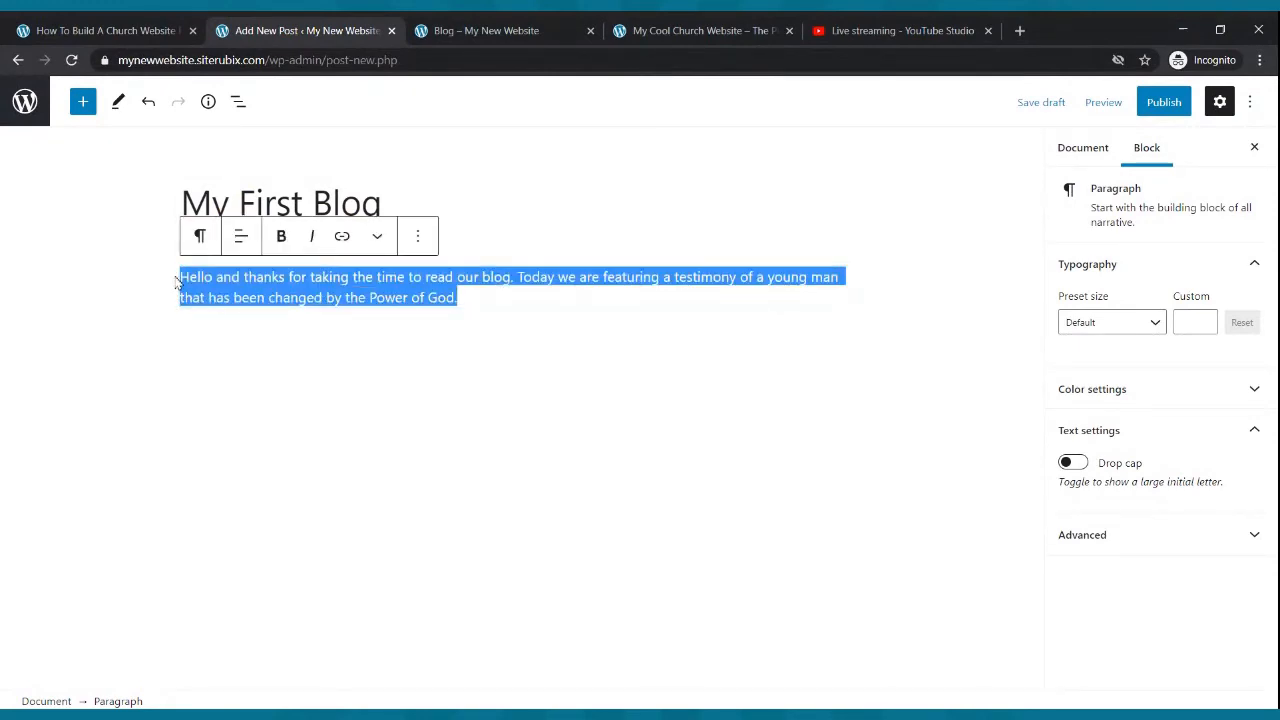
left_click(330, 335)
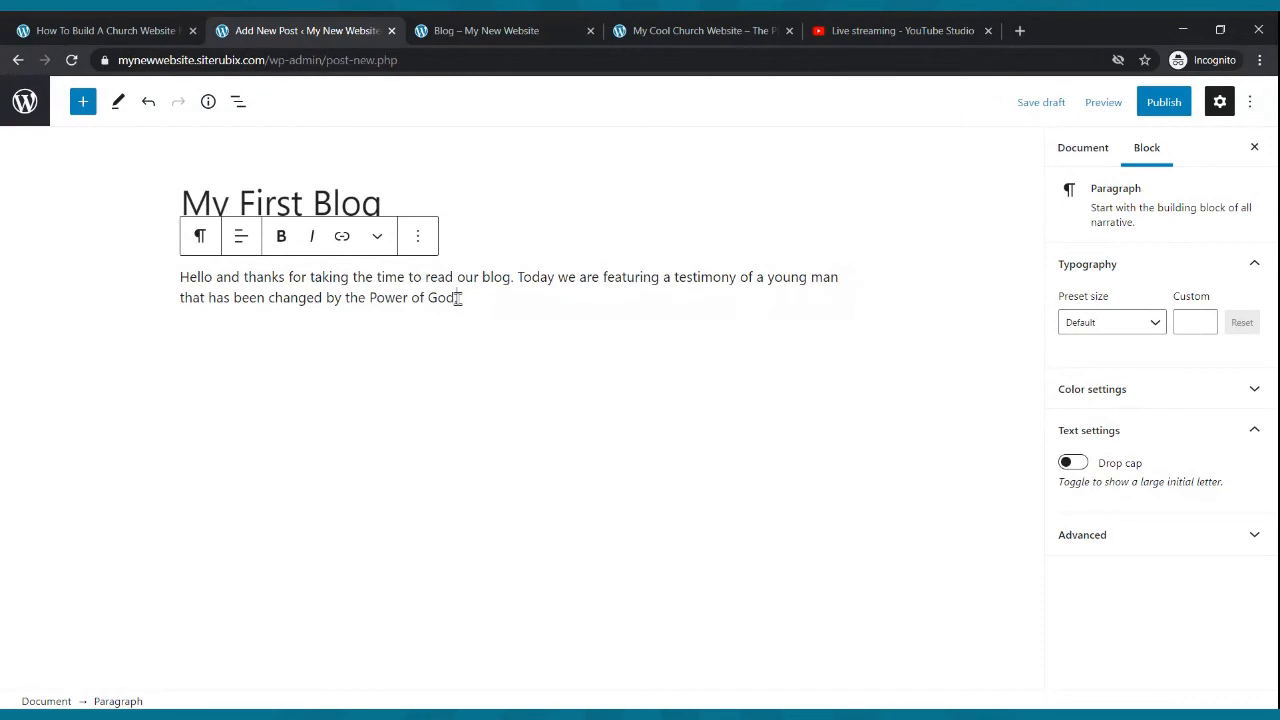
key("Return")
key("ctrl+v")
key("ctrl+v")
key("ctrl+v")
key("ctrl+v")
key("ctrl+v")
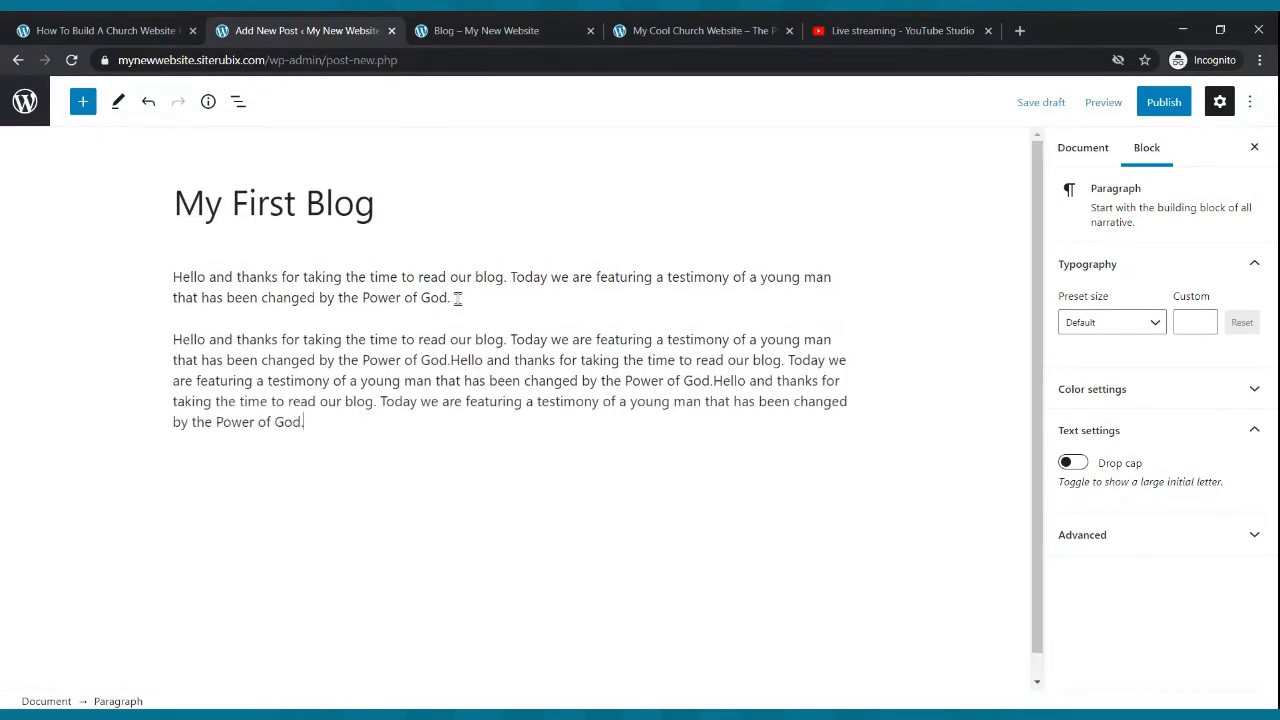
- Add two more filler paragraphs by pasting the copied text three times and then twice
key("Return")
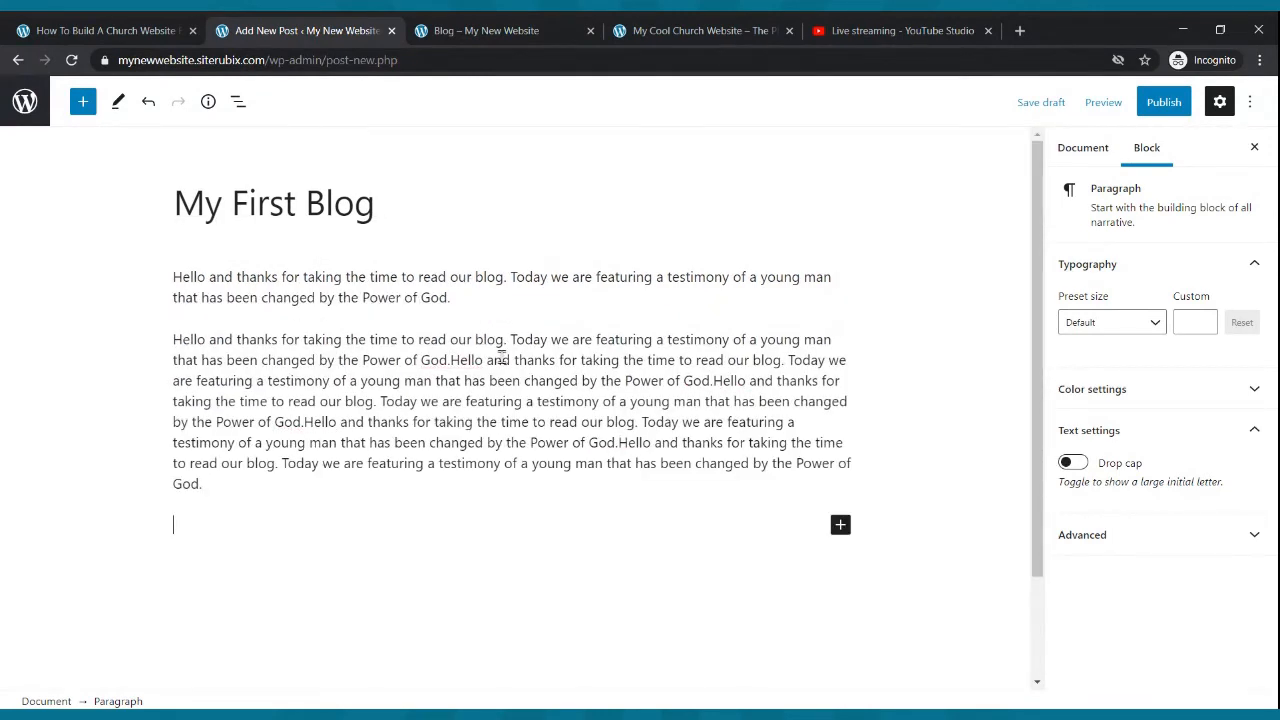
key("ctrl+v")
key("ctrl+v")
key("ctrl+v")
key("ctrl+v")
key("ctrl+v")
key("ctrl+v")
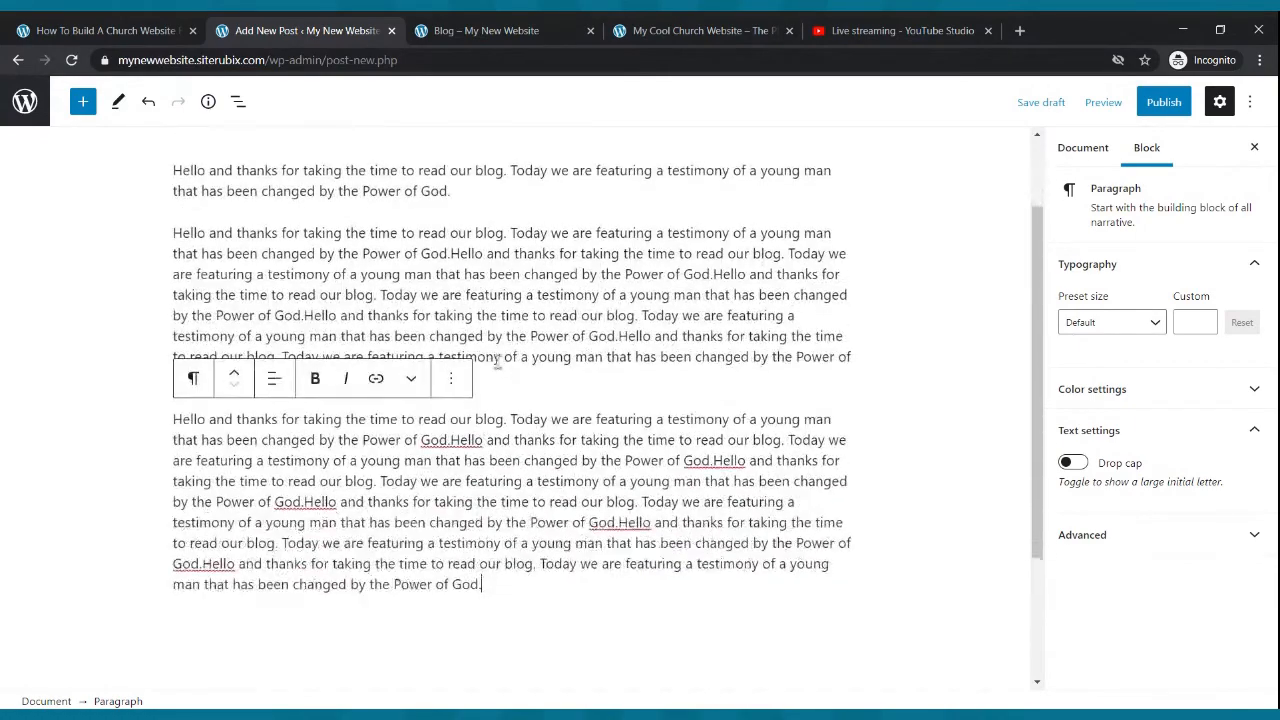
key("Return")
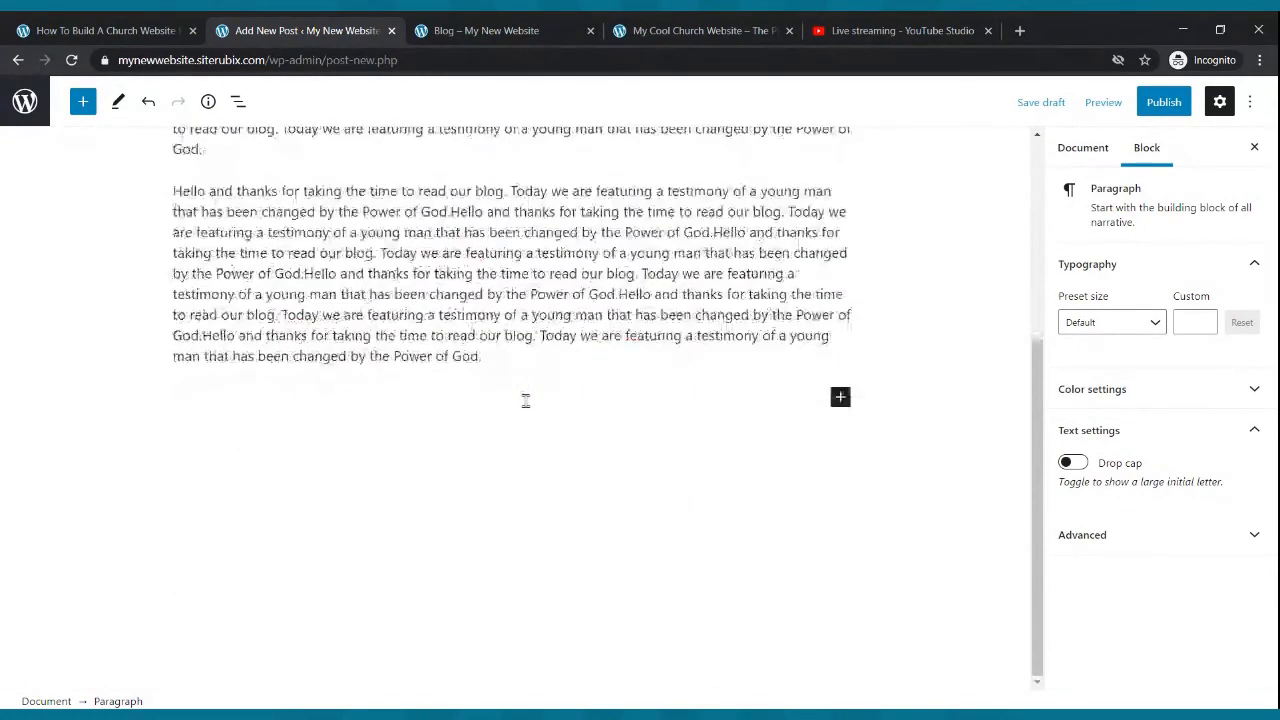
key("ctrl+v")
key("ctrl+v")
- Insert an Image block before the last big paragraph and add the photo of the speaker with a microphone
scroll(522, 403, "up", 3)
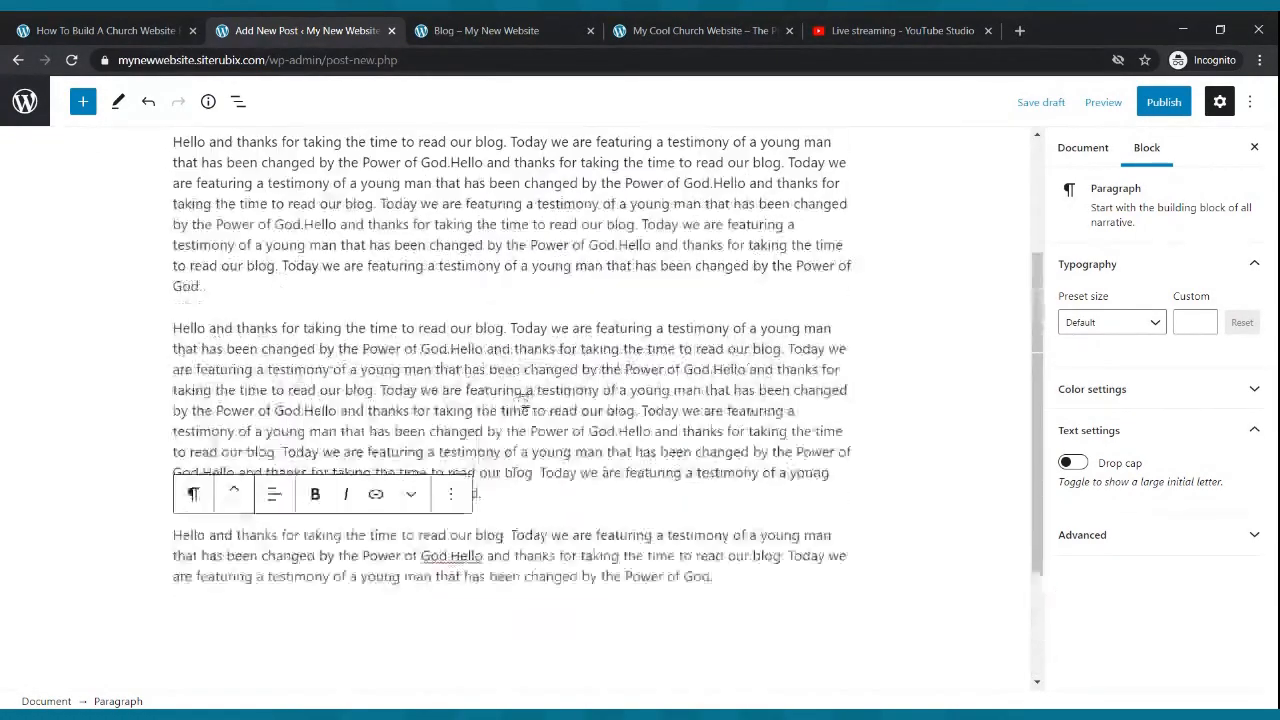
left_click(515, 403)
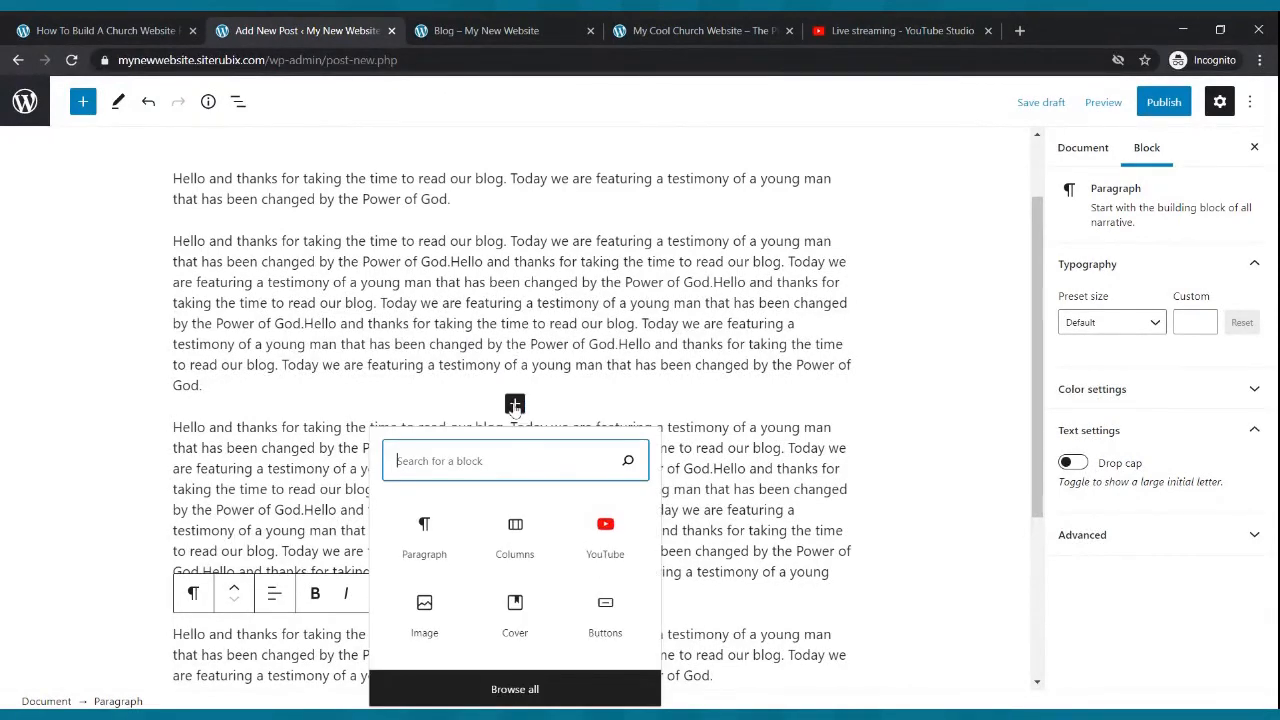
left_click(430, 612)
left_click(209, 544)
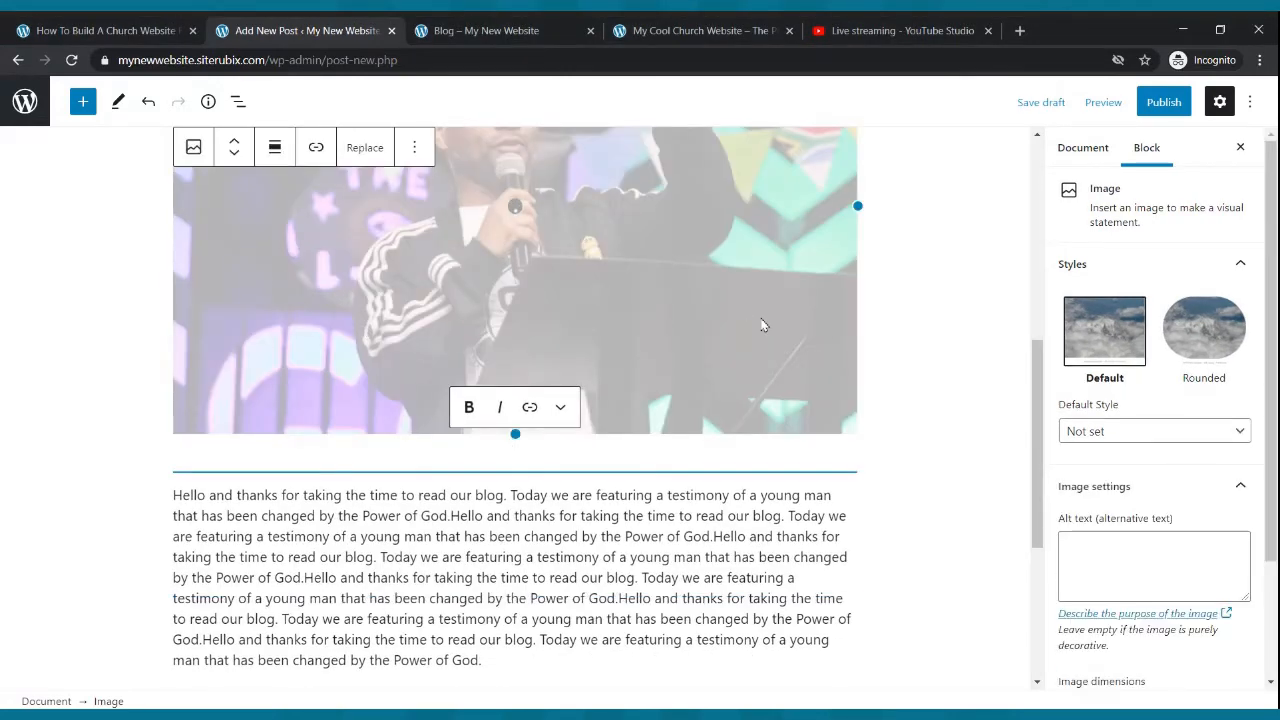
- Shrink the image to roughly a third of the content width and align it left so text wraps beside it
scroll(763, 324, "up", 2)
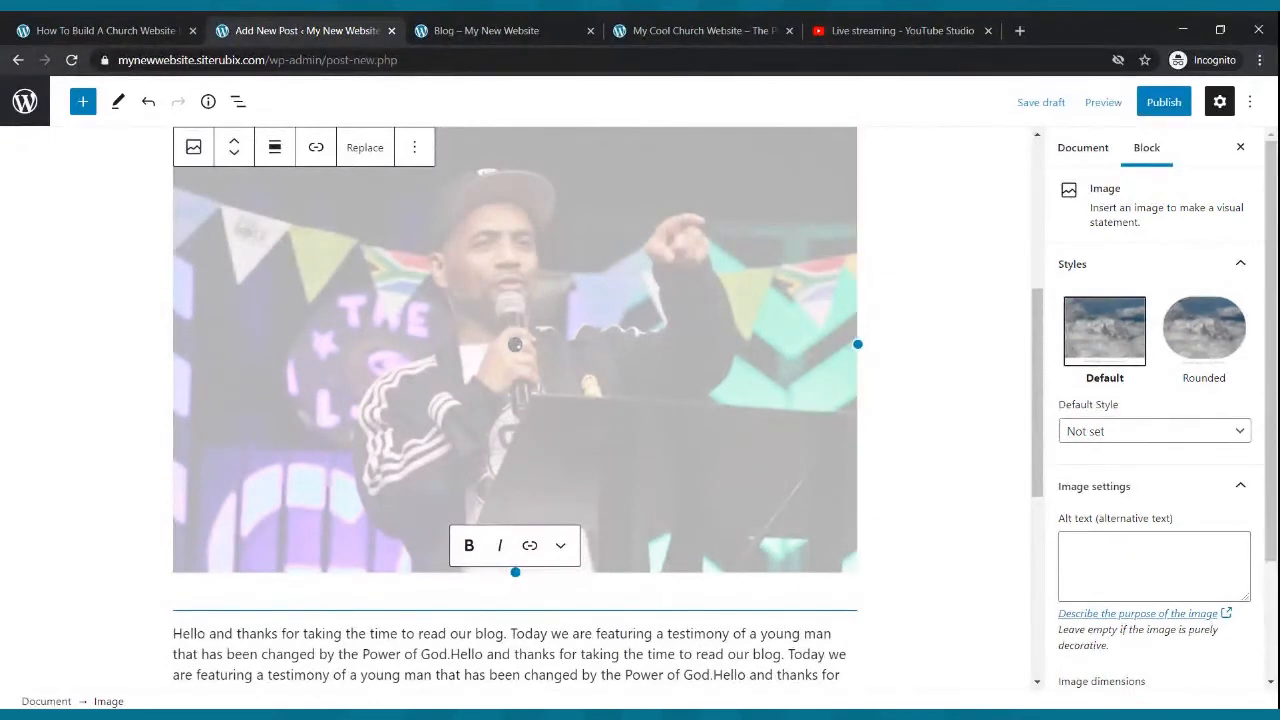
left_click_drag(517, 571, 434, 279)
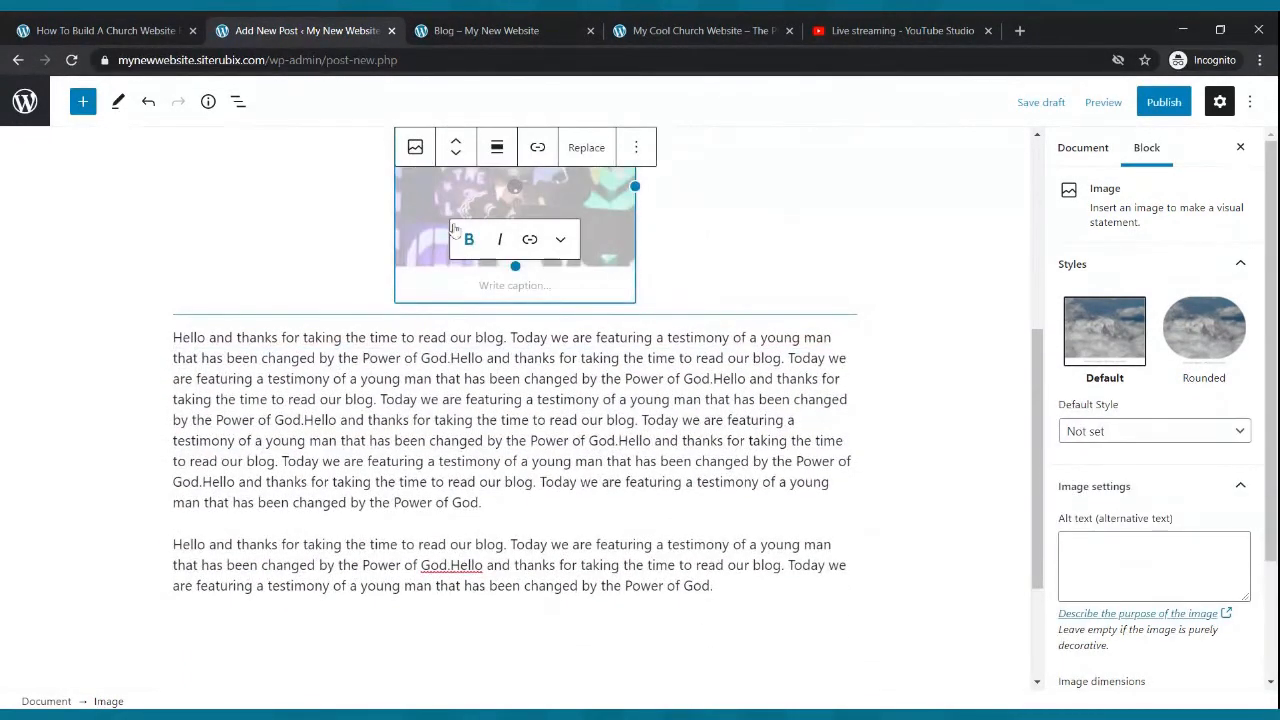
scroll(531, 225, "up", 2)
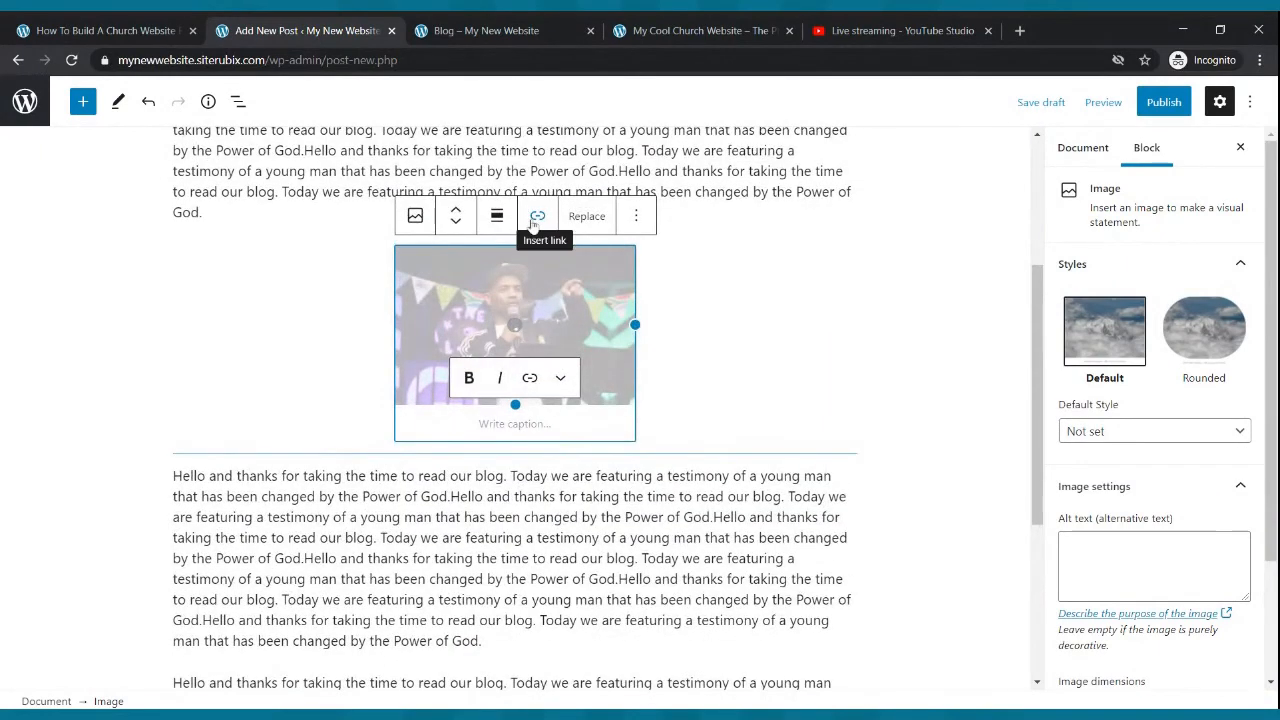
left_click(497, 217)
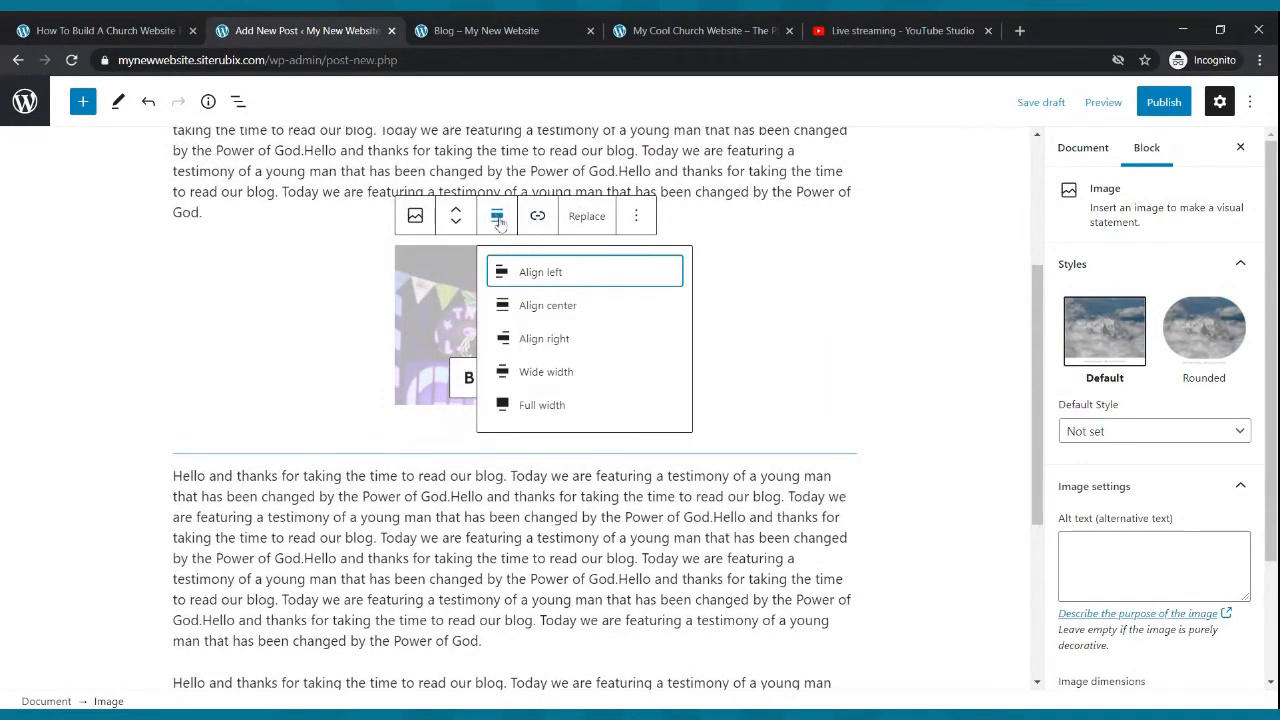
left_click(540, 272)
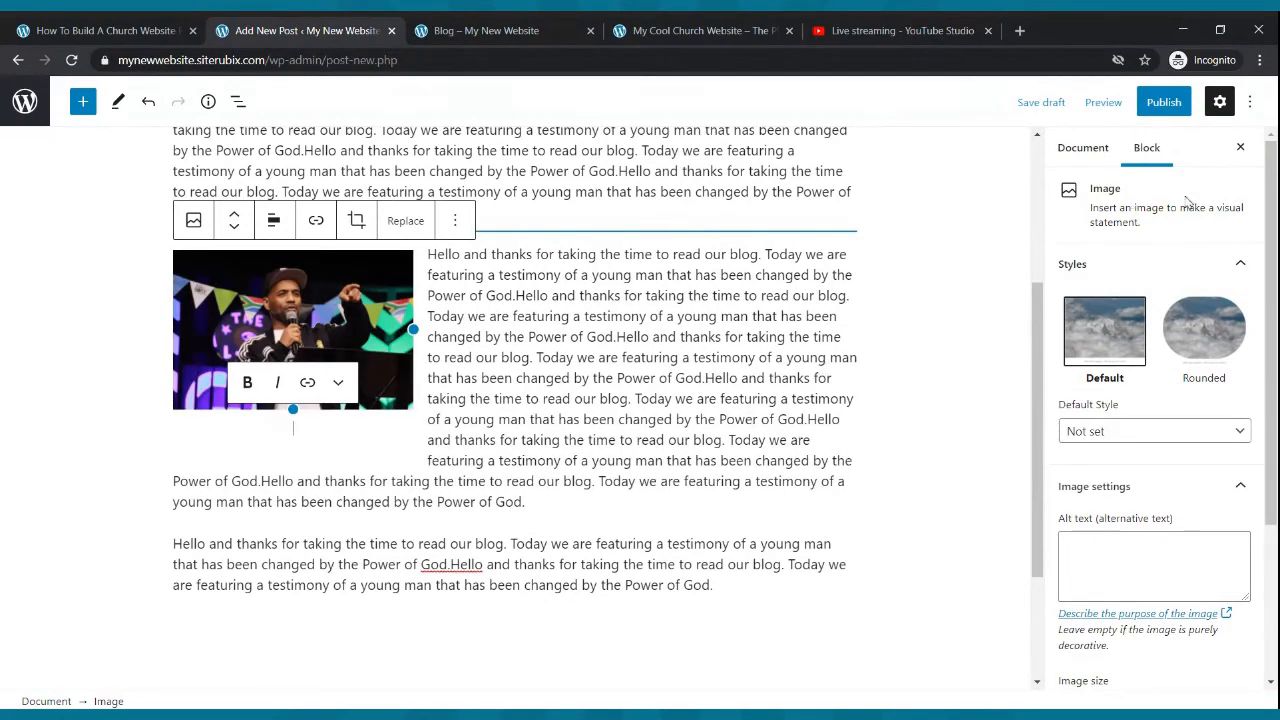
- Publish the My First Blog post
left_click(1164, 102)
left_click(1133, 104)
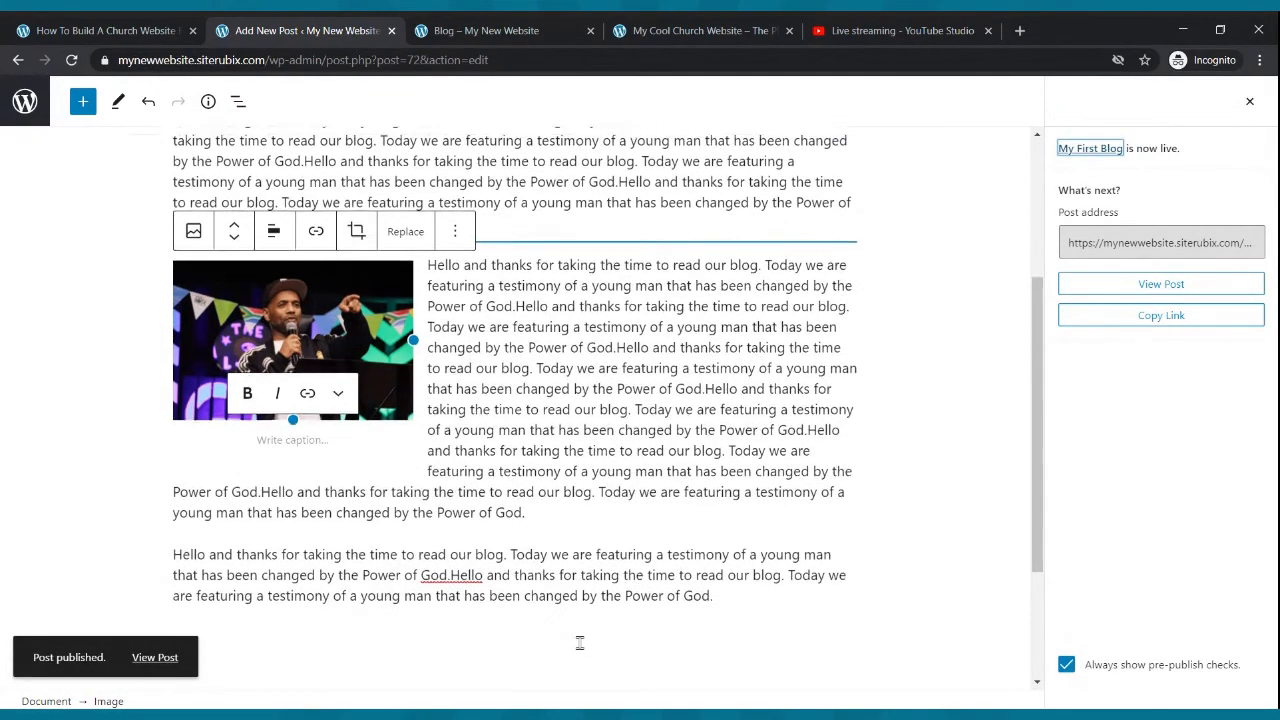
scroll(580, 642, "up", 3)
scroll(581, 642, "down", 5)
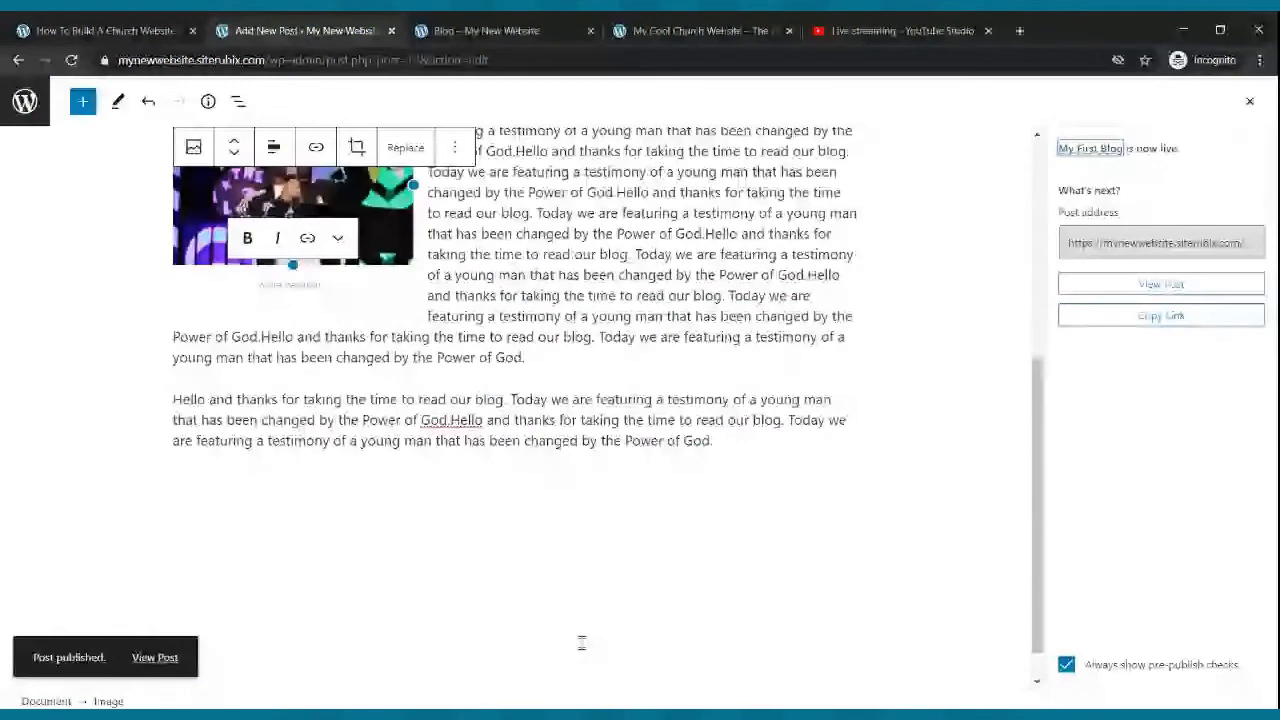
scroll(581, 642, "up", 4)
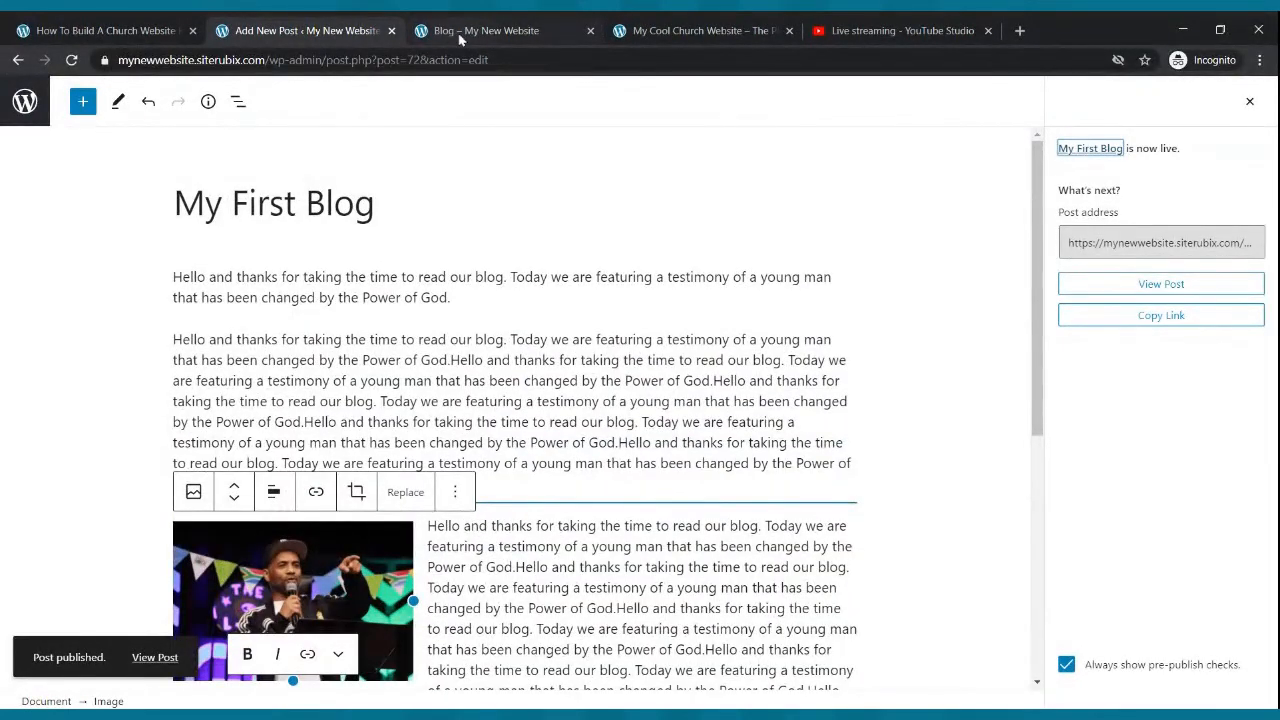
- Open the live Blog page, follow Read more, and scroll through the published post
left_click(460, 32)
left_click(360, 132)
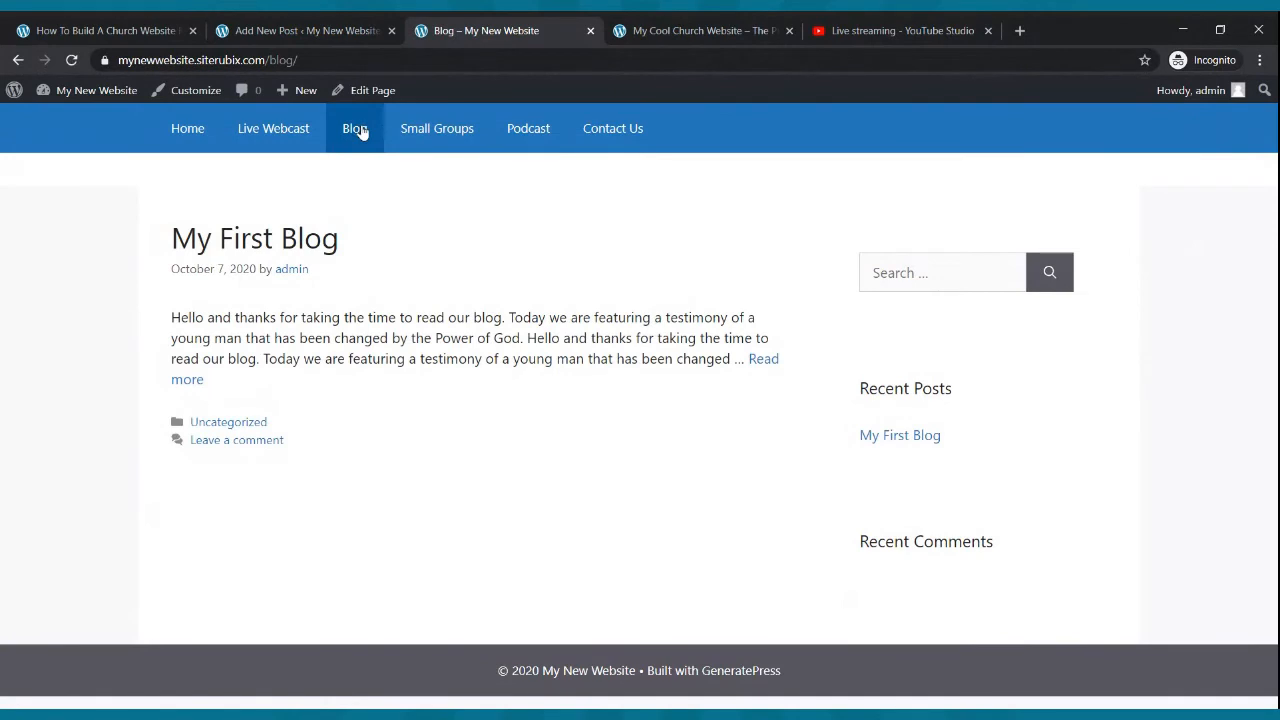
left_click(192, 381)
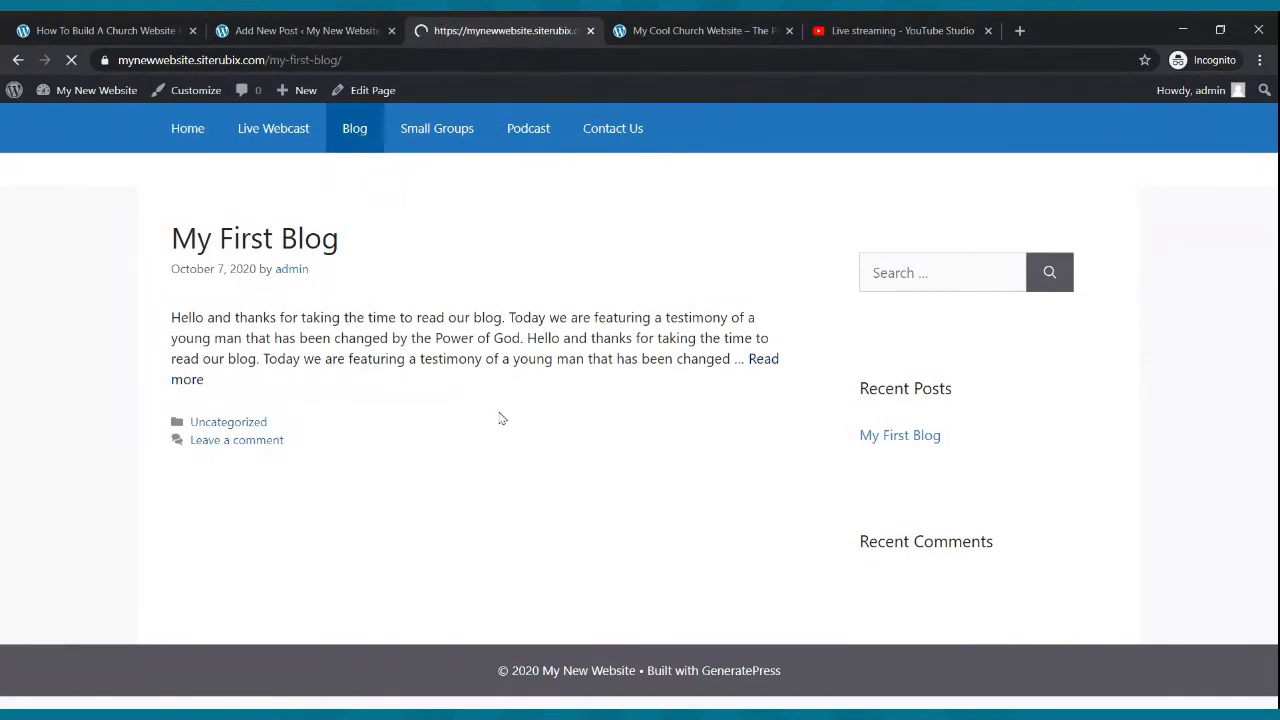
scroll(500, 412, "down", 2)
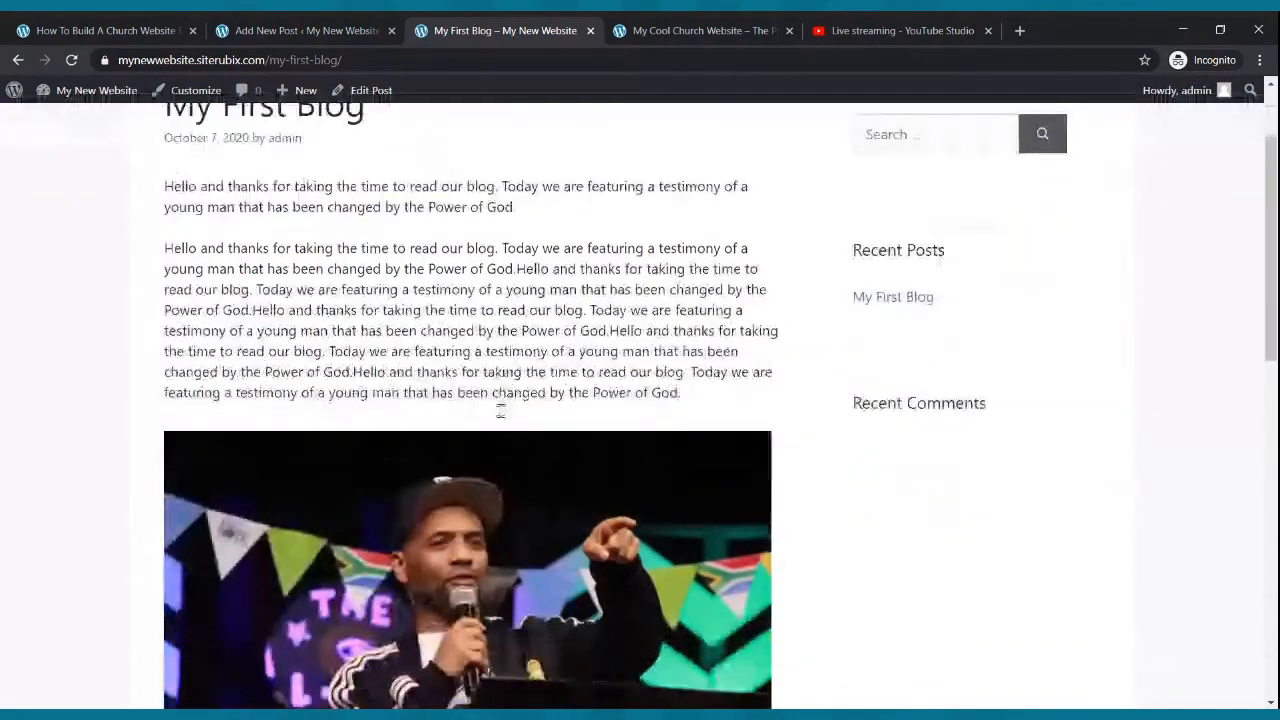
scroll(500, 412, "down", 9)
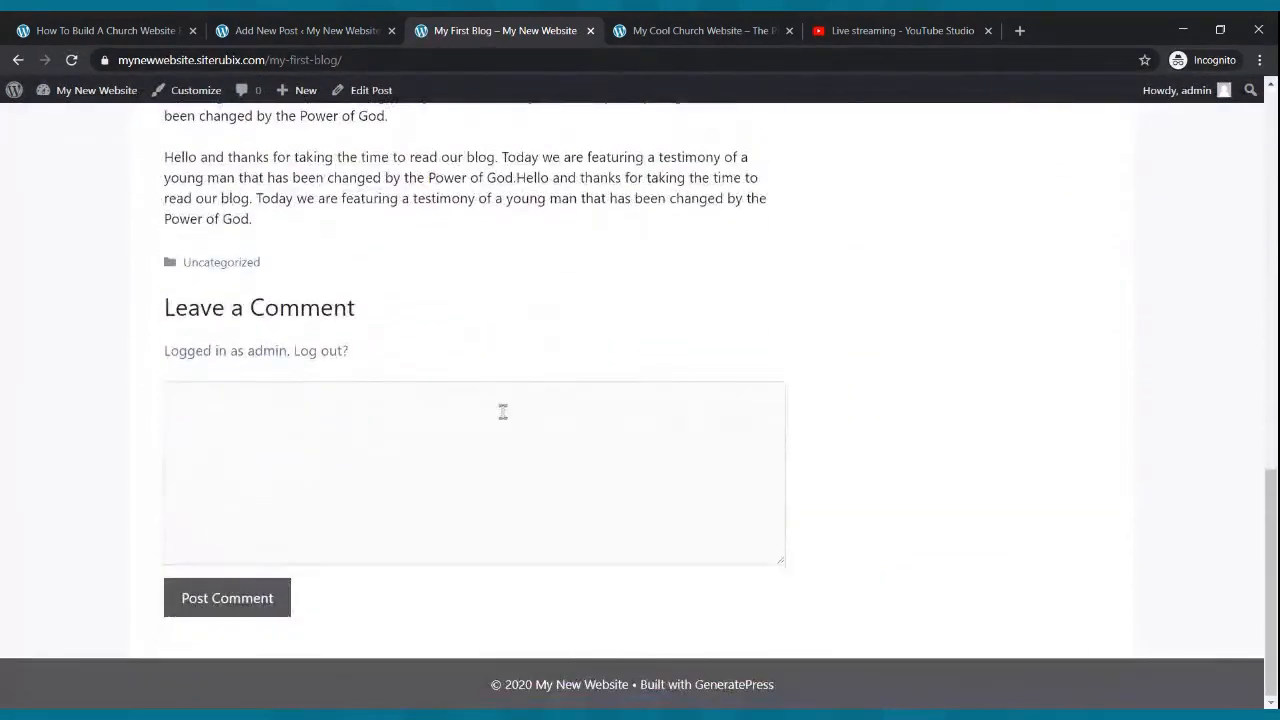
scroll(503, 412, "up", 12)
left_click(195, 130)
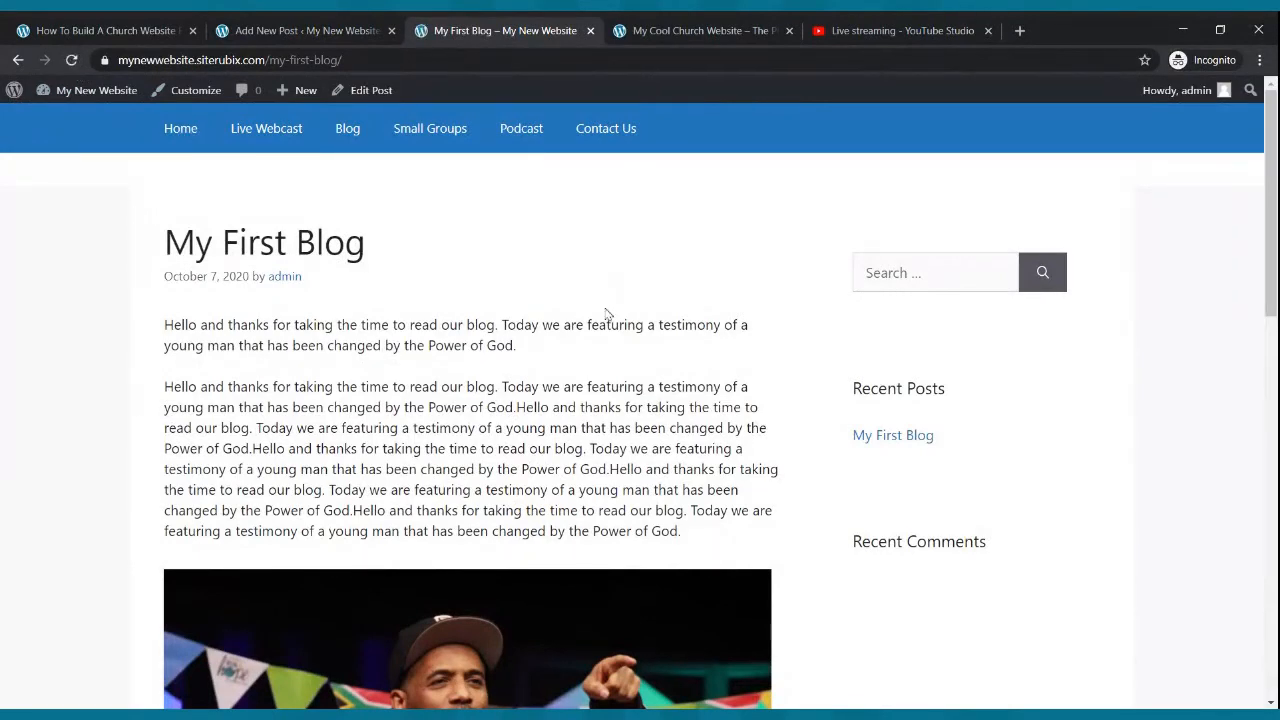
- Go to the Posts list and start a new post titled My Second Blog
left_click(355, 30)
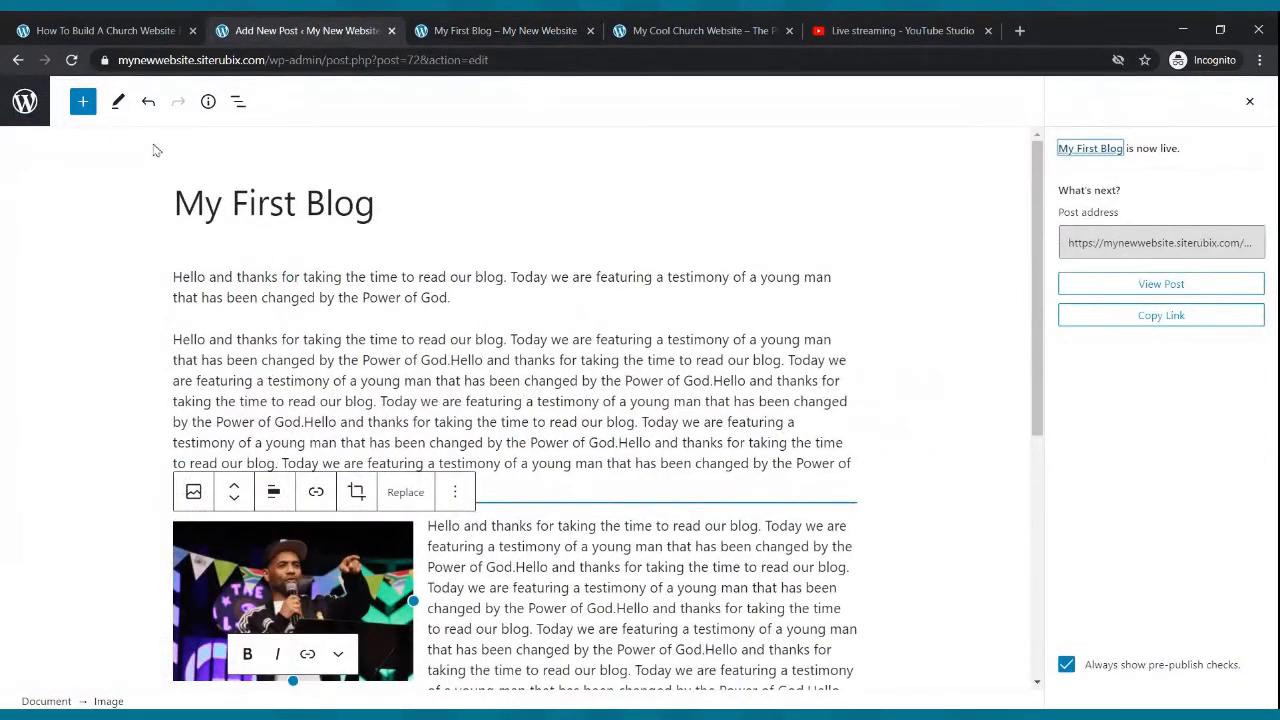
left_click(20, 63)
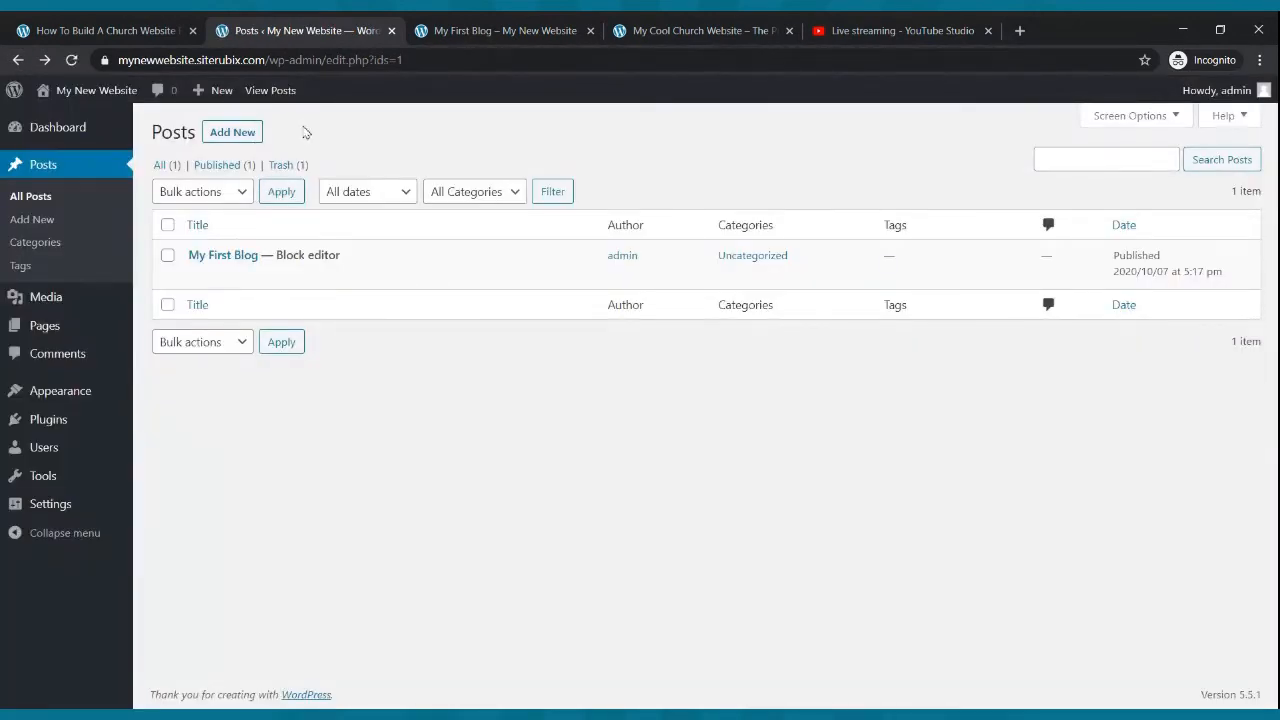
left_click(232, 133)
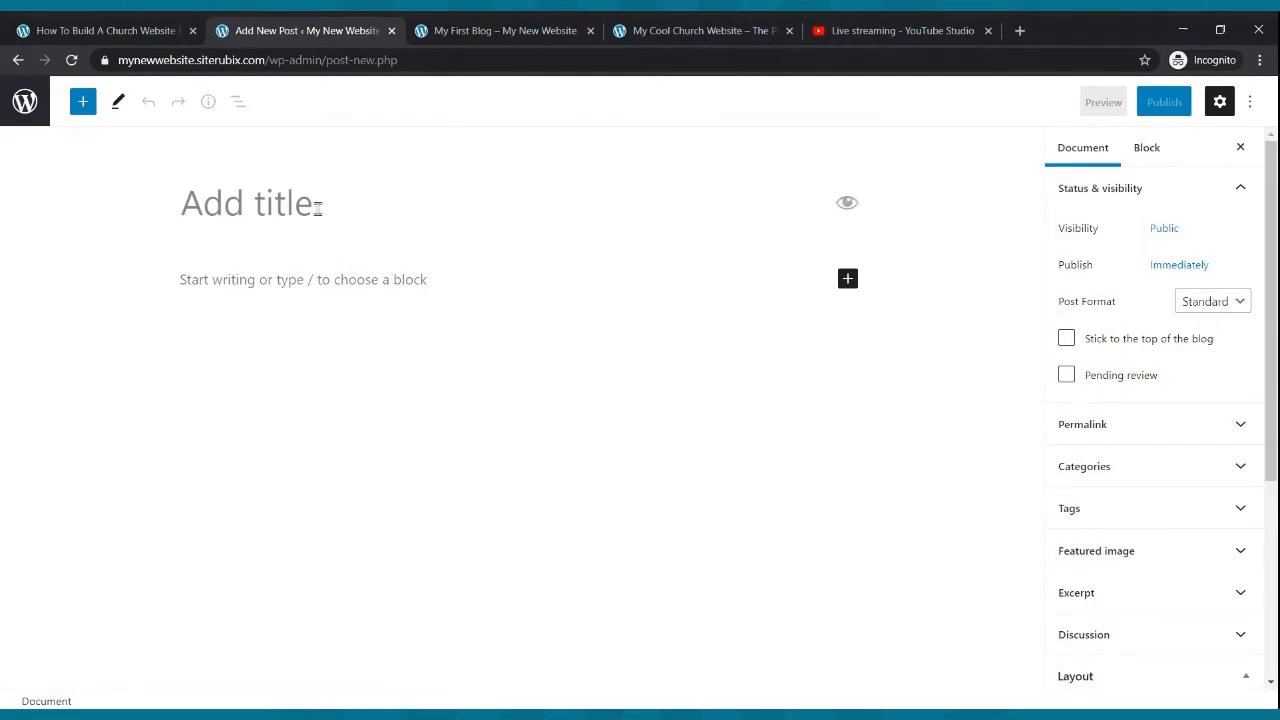
type("MyS")
key("BackSpace")
type("Seon")
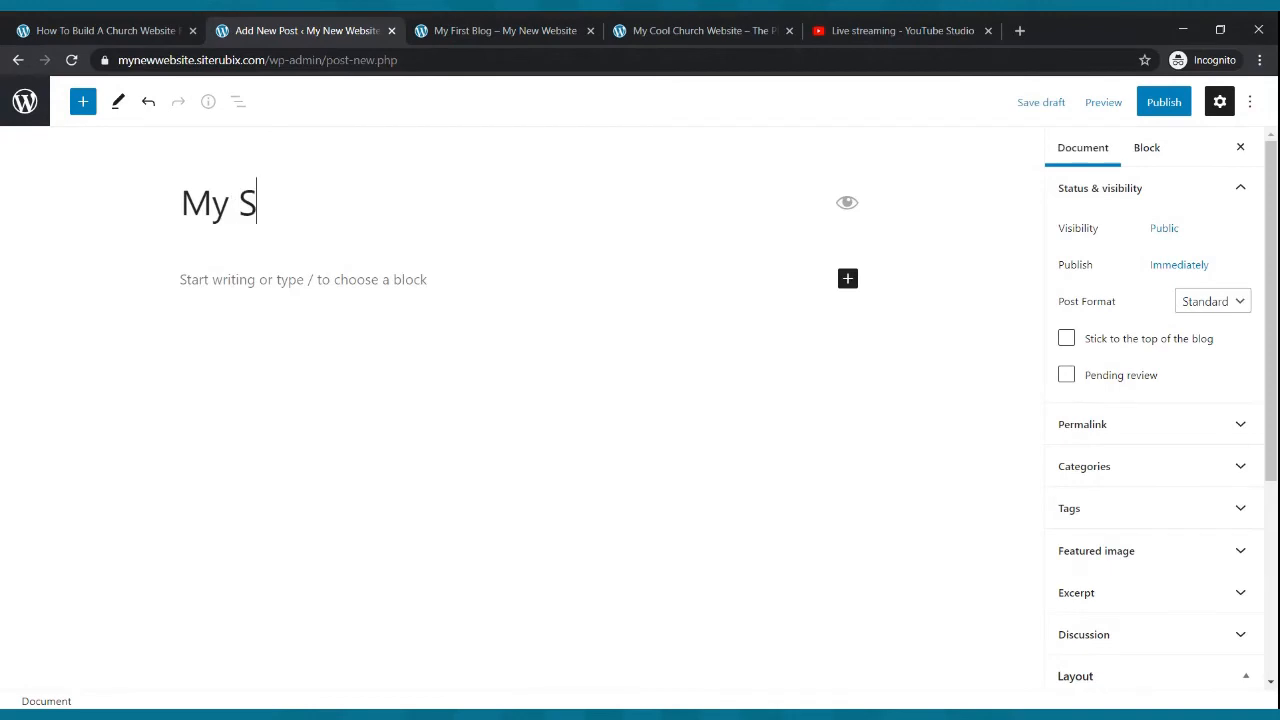
key("BackSpace")
key("BackSpace")
type("cnd")
key("BackSpace")
key("BackSpace")
type("Blog")
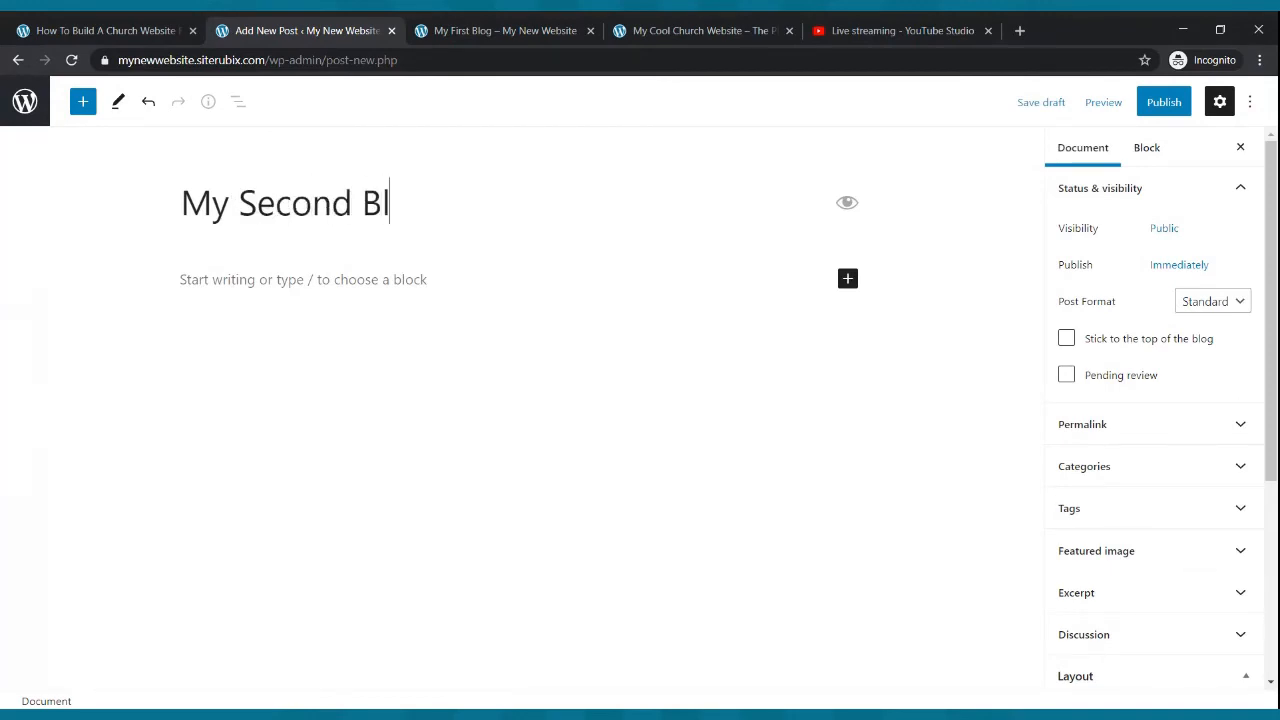
- Paste several paragraphs of the testimony text into the body of My Second Blog
left_click(328, 278)
type("Hello and thanks for taking the time to read our blog. Today we are featuring a testimony of a young man that has been changed by the Power of God.")
key("ctrl+v")
key("ctrl+v")
key("Return")
type("Hello and thanks for taking the time to read our blog. Today we are featuring a testimony of a young man that has been changed by the Power of God.")
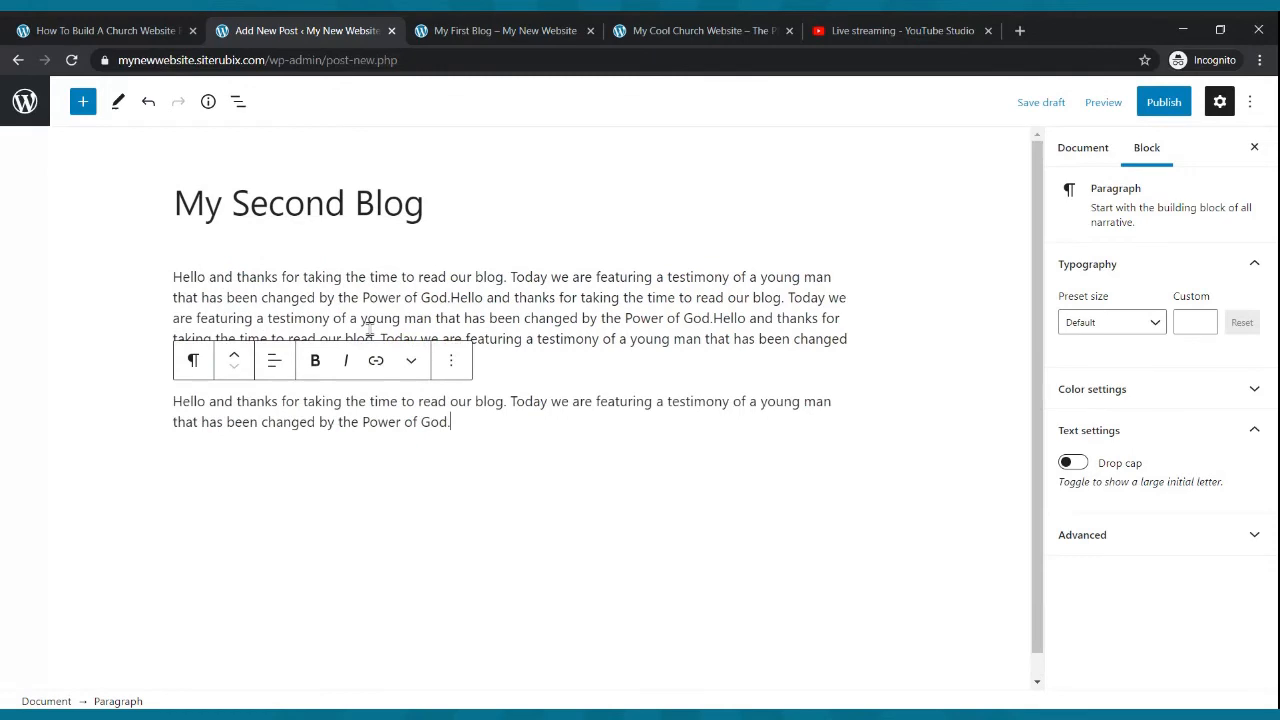
key("ctrl+v")
key("ctrl+v")
key("Return")
key("ctrl+v")
key("ctrl+v")
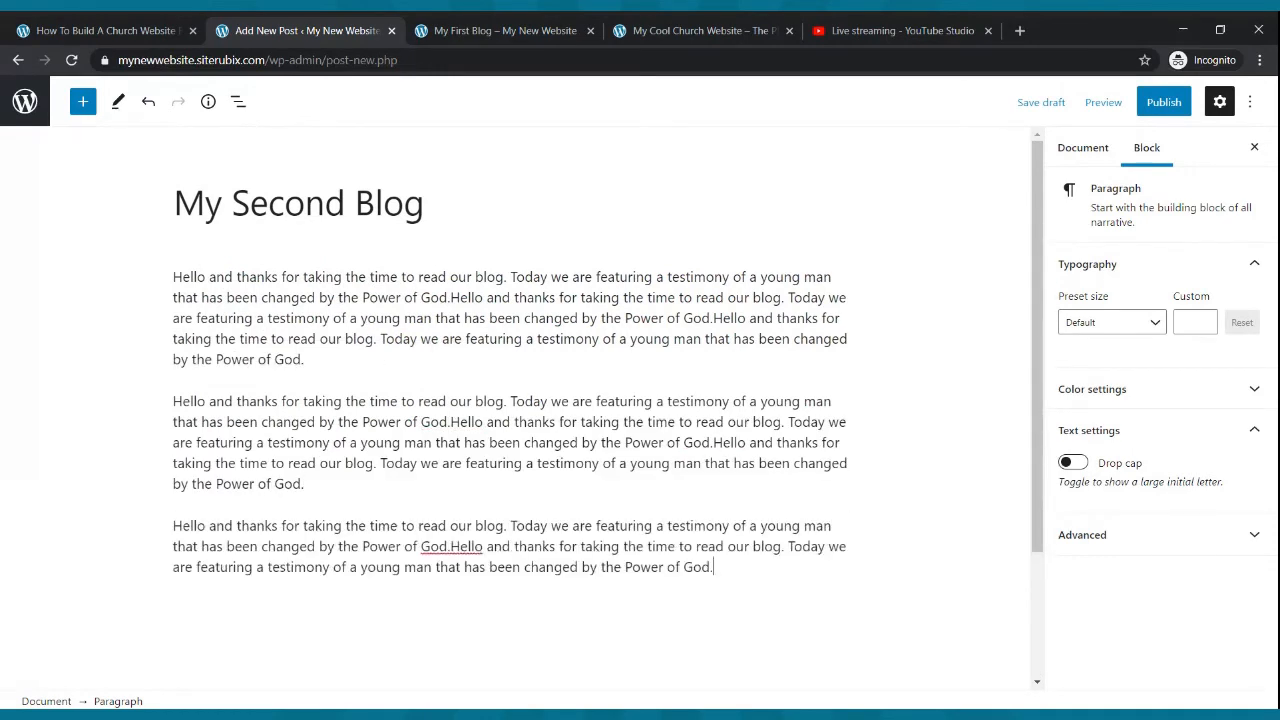
key("Return")
type("Hello and thanks for taking the time to read our blog. Today we are featuring a testimony of a young man that has been changed by the Power of God.")
type("Hello and thanks for taking the time to read our blog. Today we are featuring a testimony of a young man that has been changed by the Power of God.")
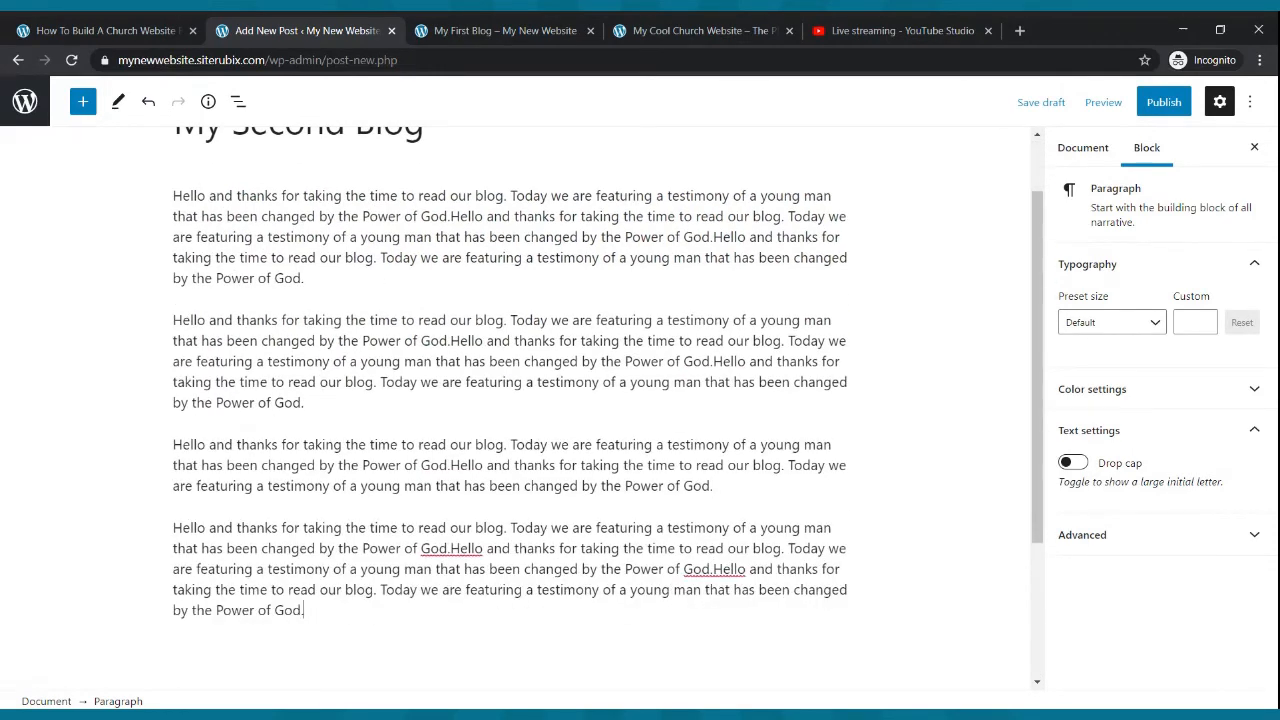
type("Hello and thanks for taking the time to read our blog. Today we are featuring a testimony of a young man that has been changed by the Power of God.")
- Publish the My Second Blog post
scroll(601, 285, "up", 1)
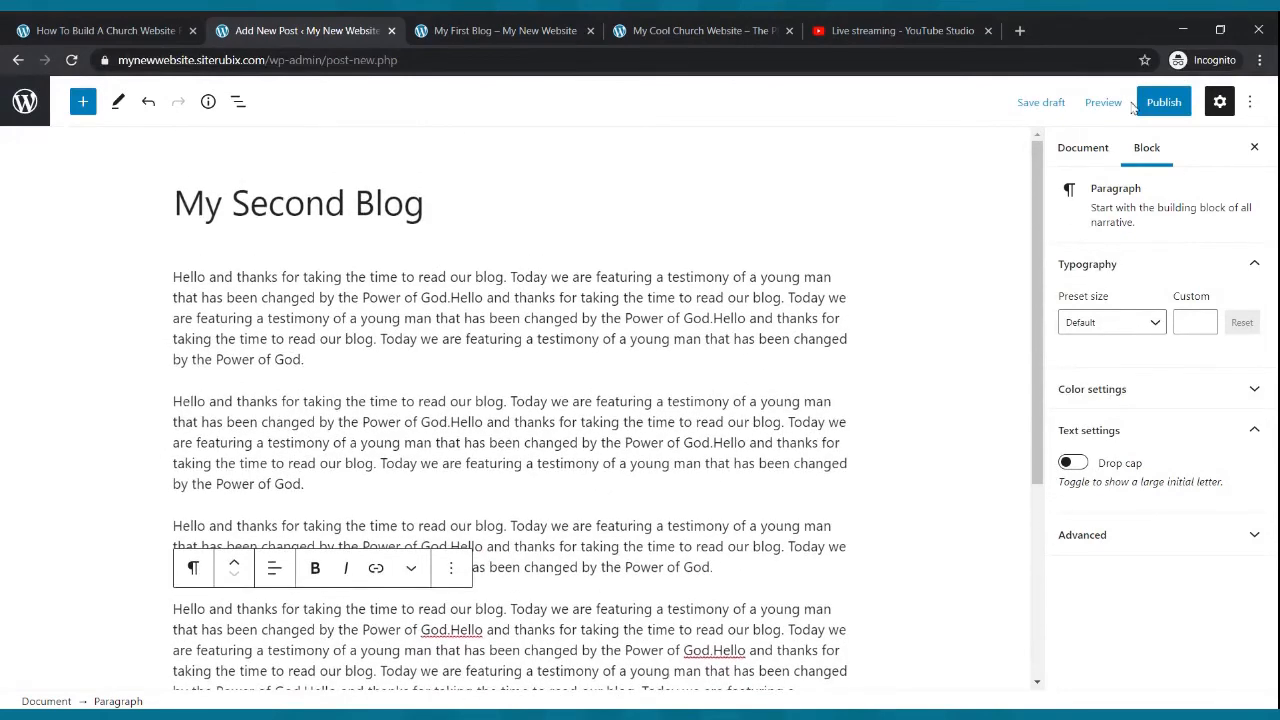
left_click(1140, 103)
left_click(1132, 112)
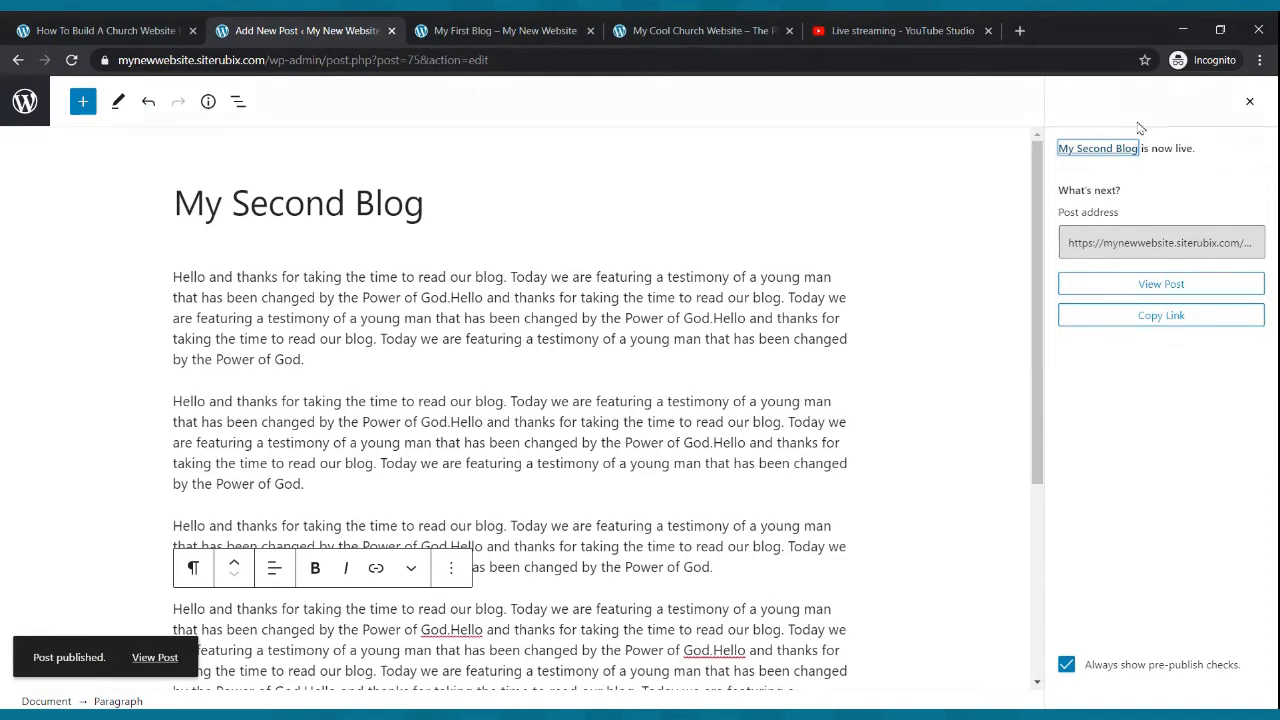
- Reload the live site, open the Blog page, follow Read more on My Second Blog, and scroll through it
left_click(500, 30)
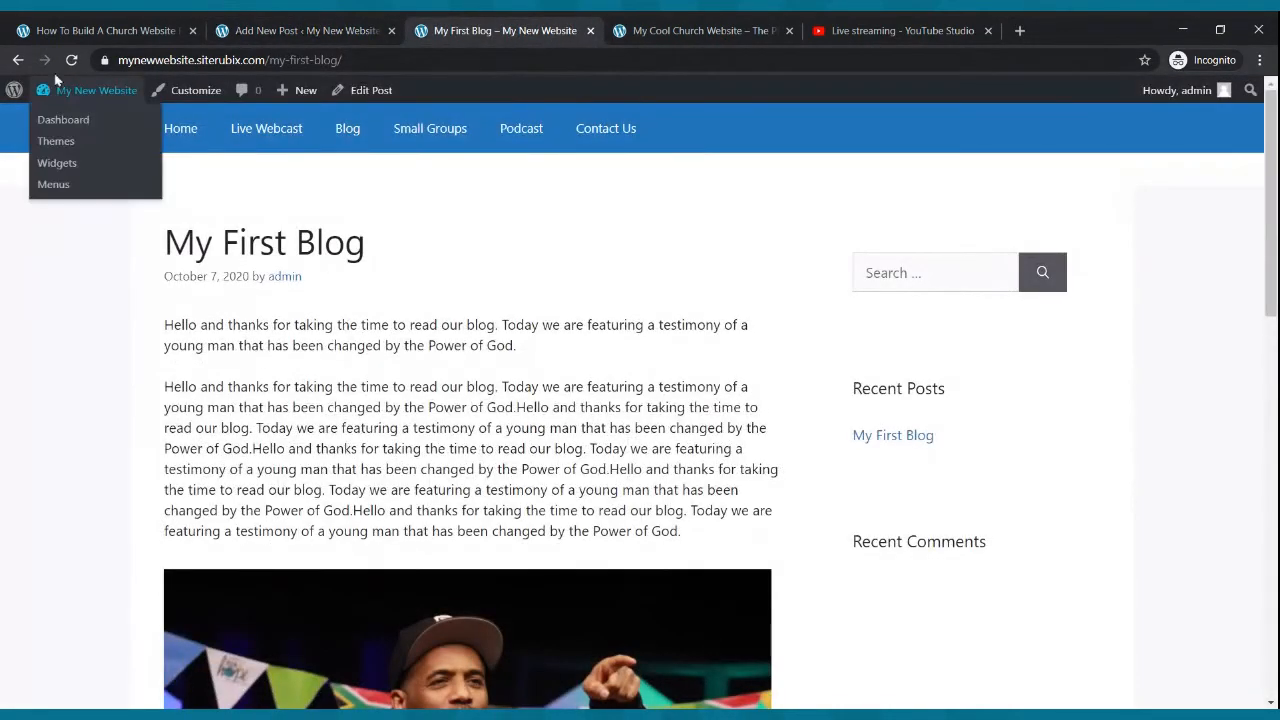
left_click(71, 60)
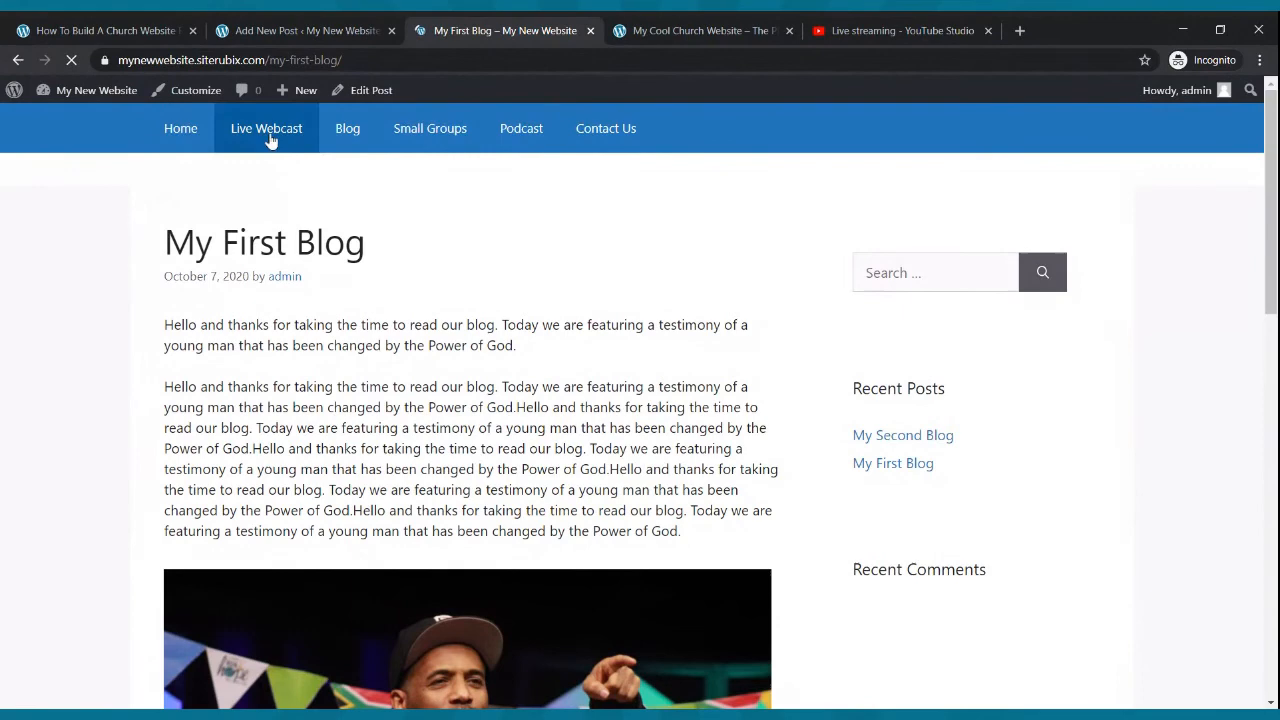
left_click(338, 134)
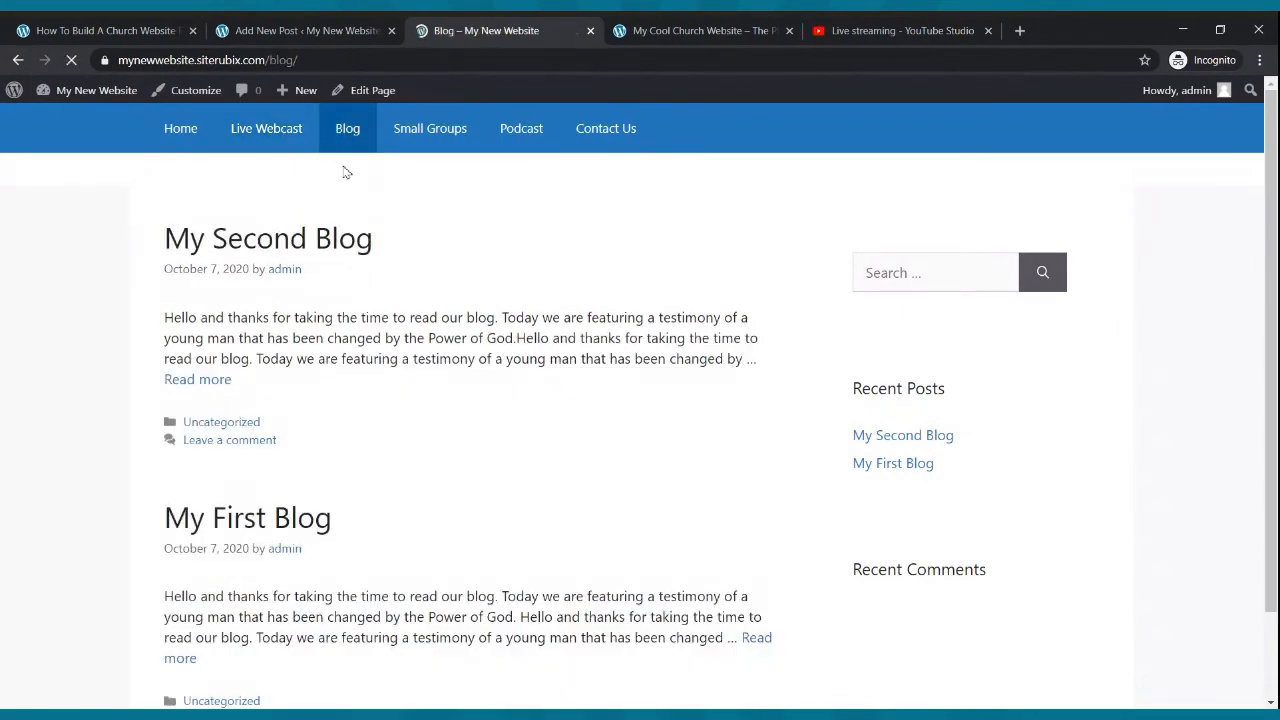
scroll(500, 314, "down", 2)
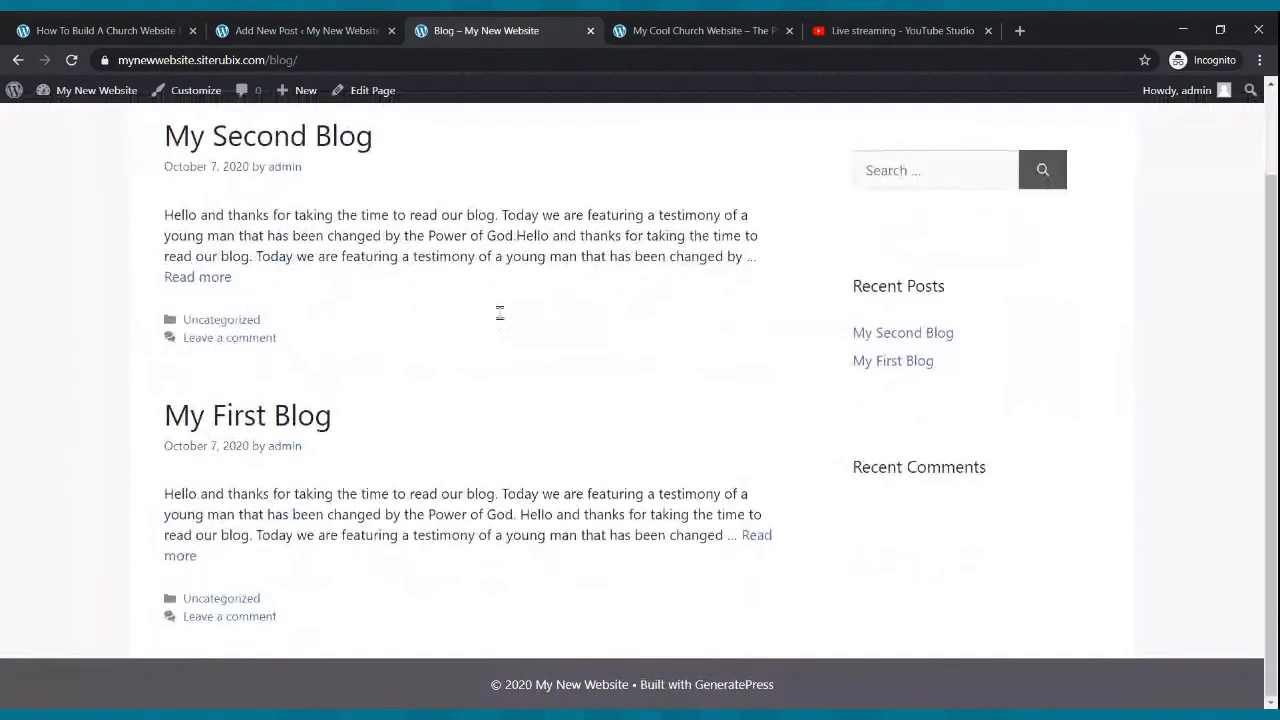
left_click(199, 279)
scroll(665, 416, "down", 6)
scroll(663, 414, "up", 6)
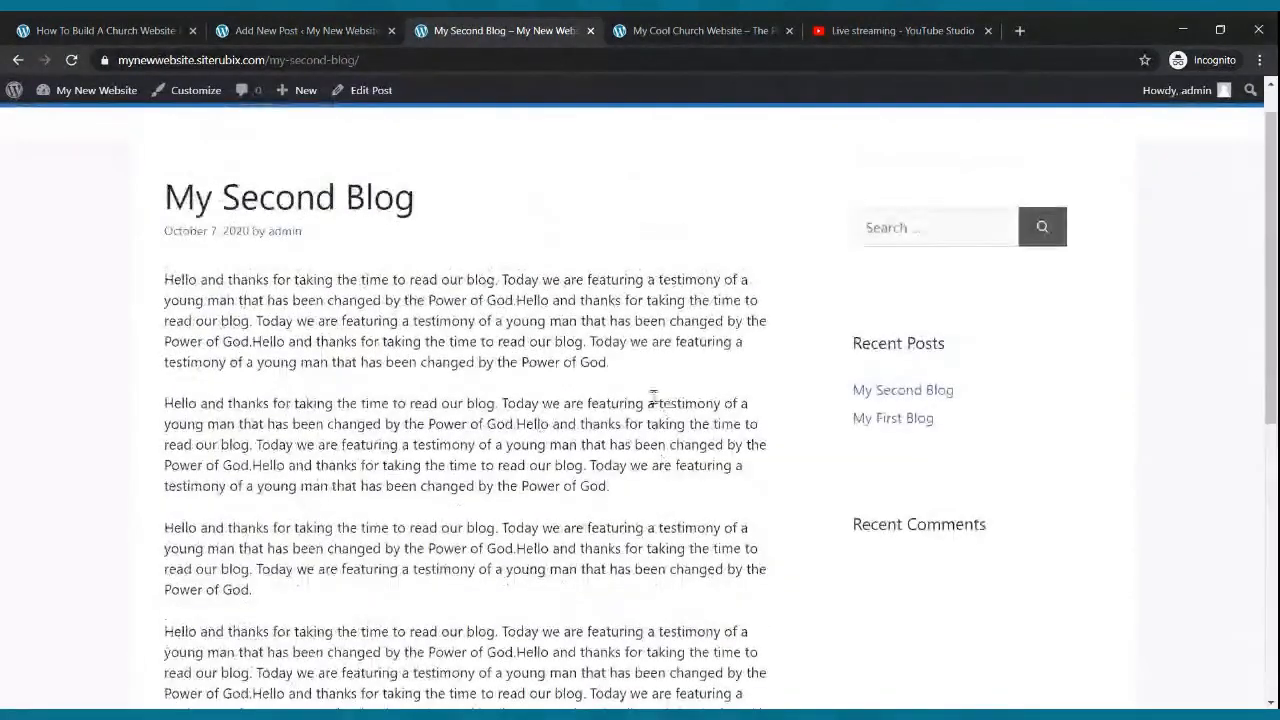
scroll(517, 191, "up", 1)
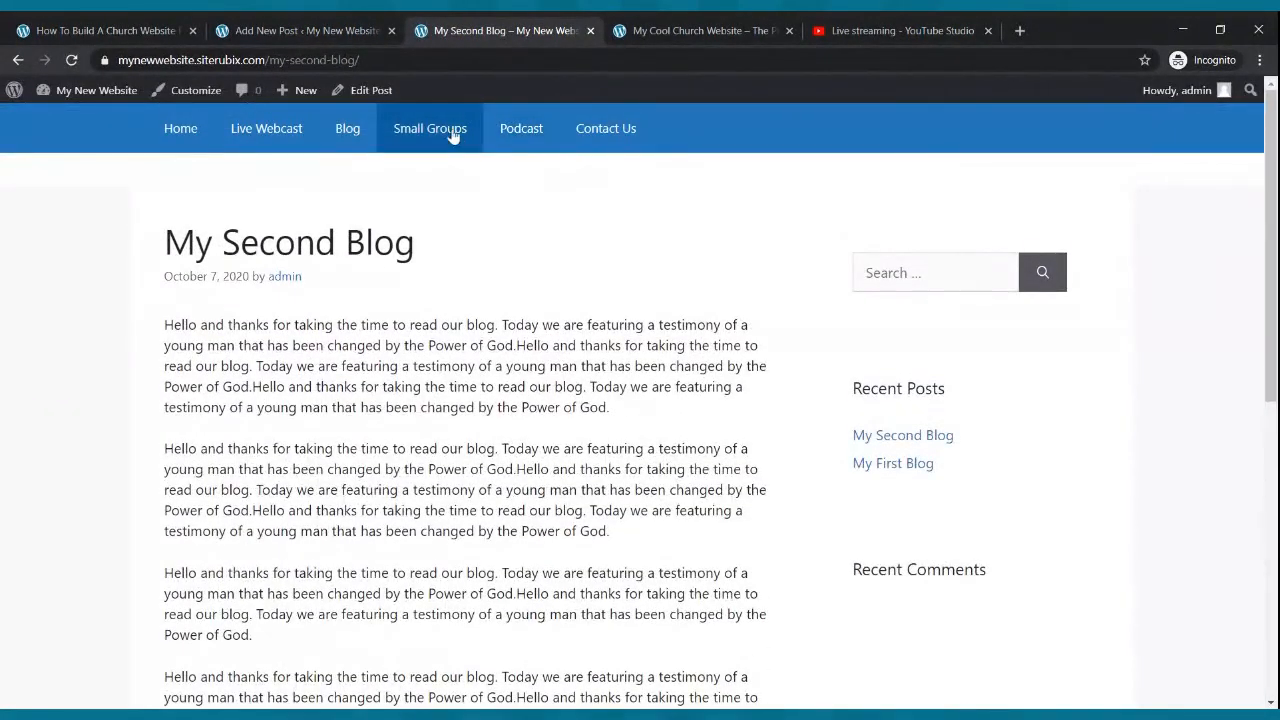
- Return to the dashboard, go to Pages, and open the Small Groups page in the block editor
left_click(315, 36)
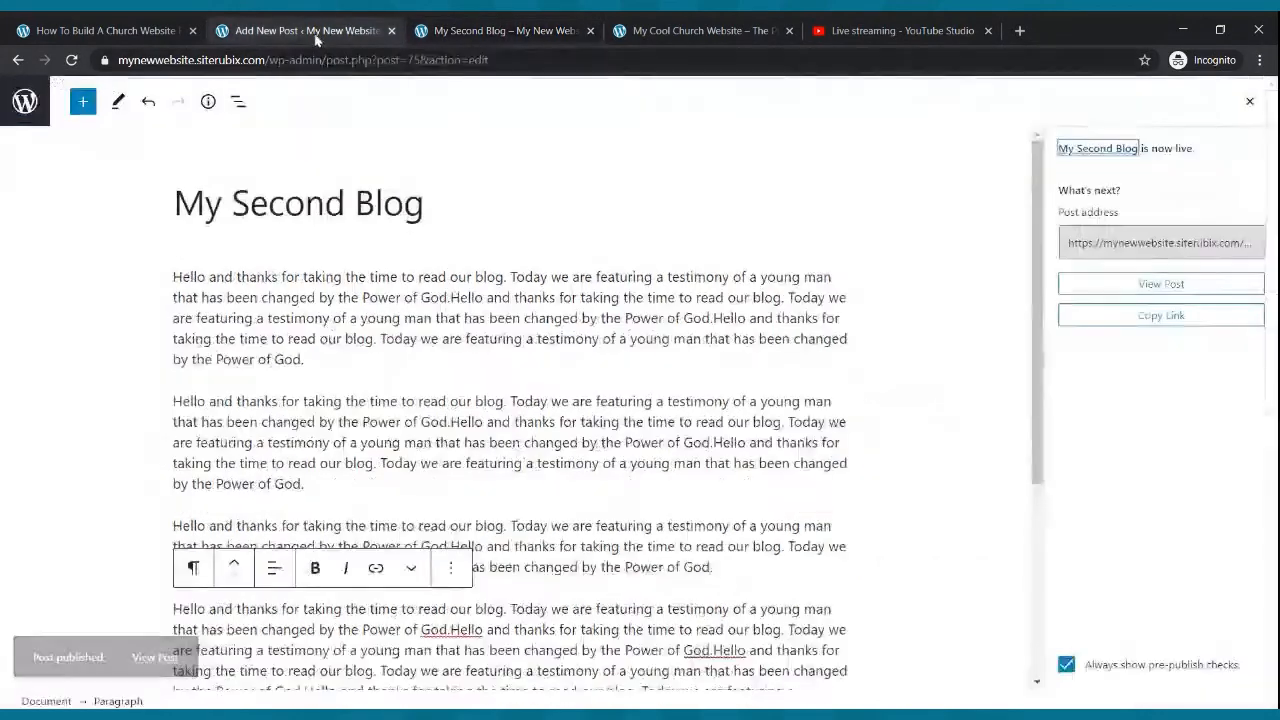
left_click(18, 60)
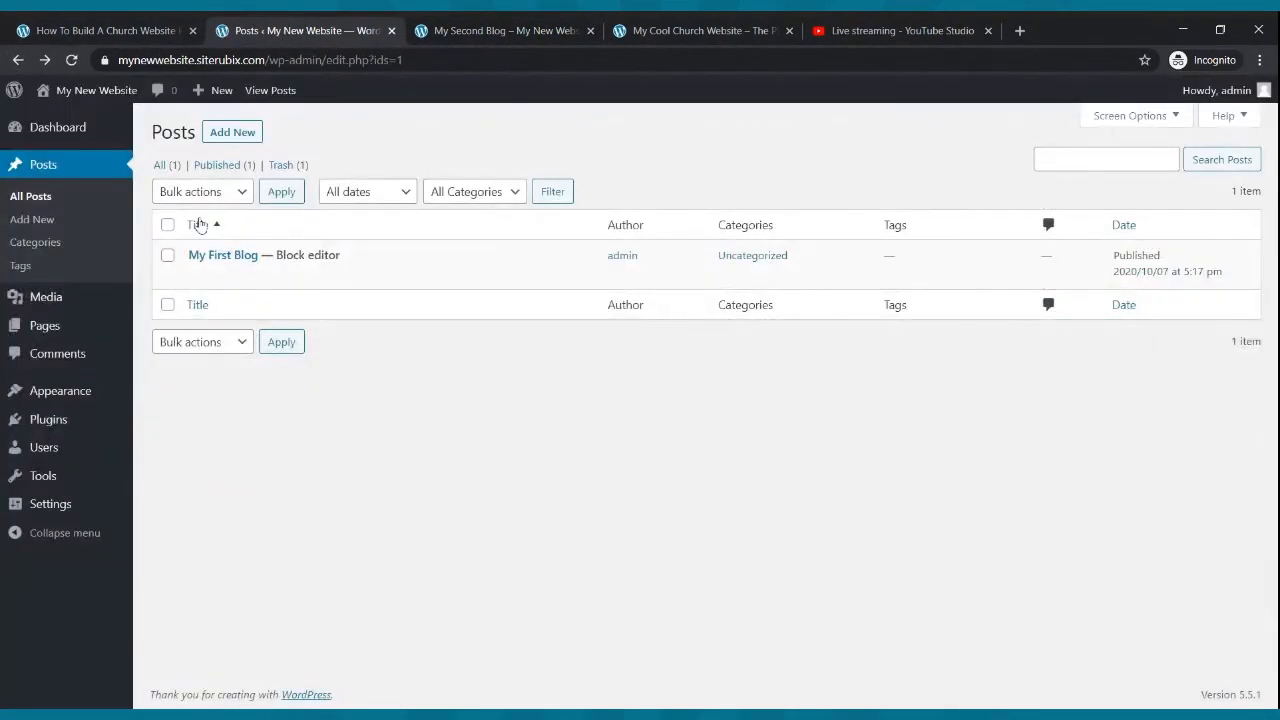
mouse_move(226, 296)
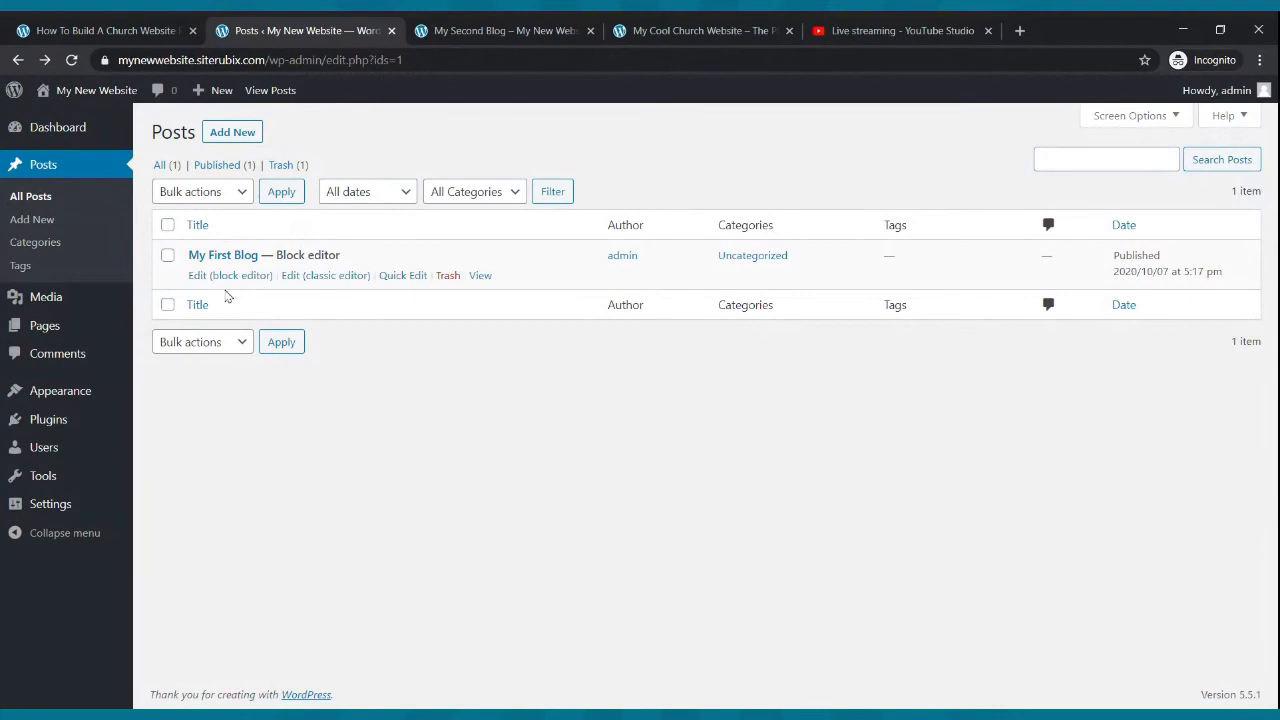
left_click(48, 330)
mouse_move(248, 382)
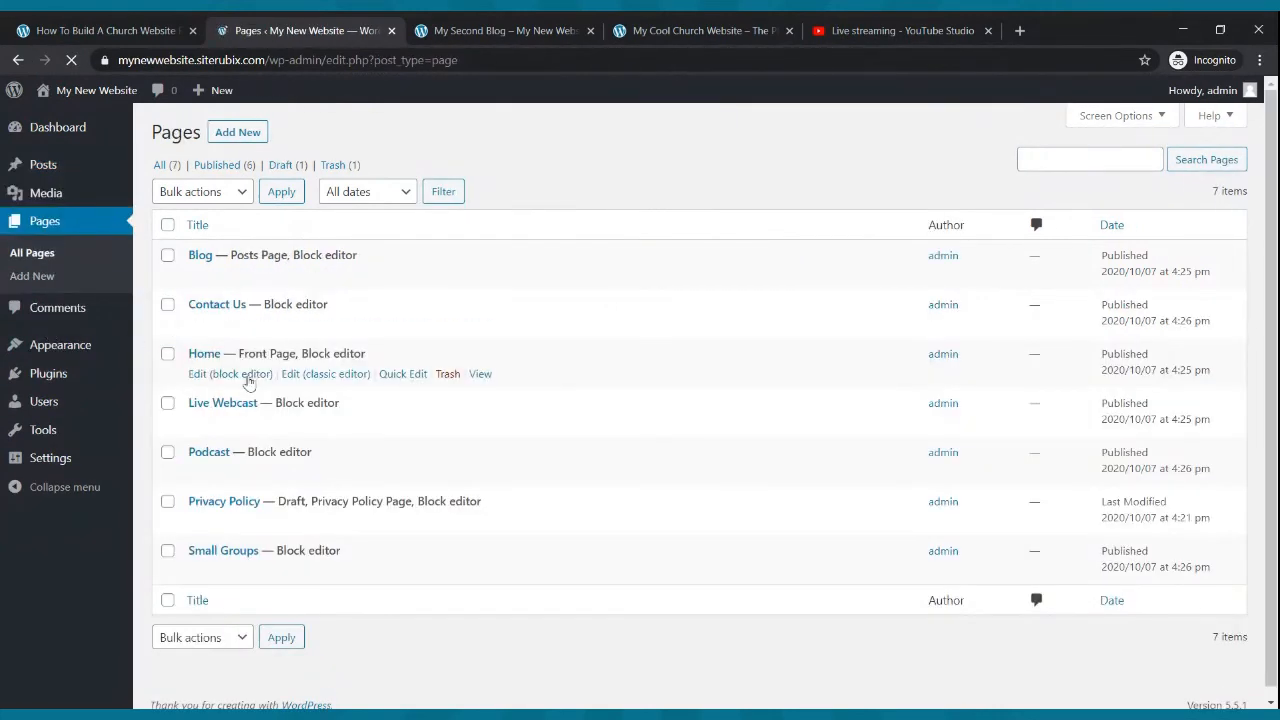
left_click(242, 571)
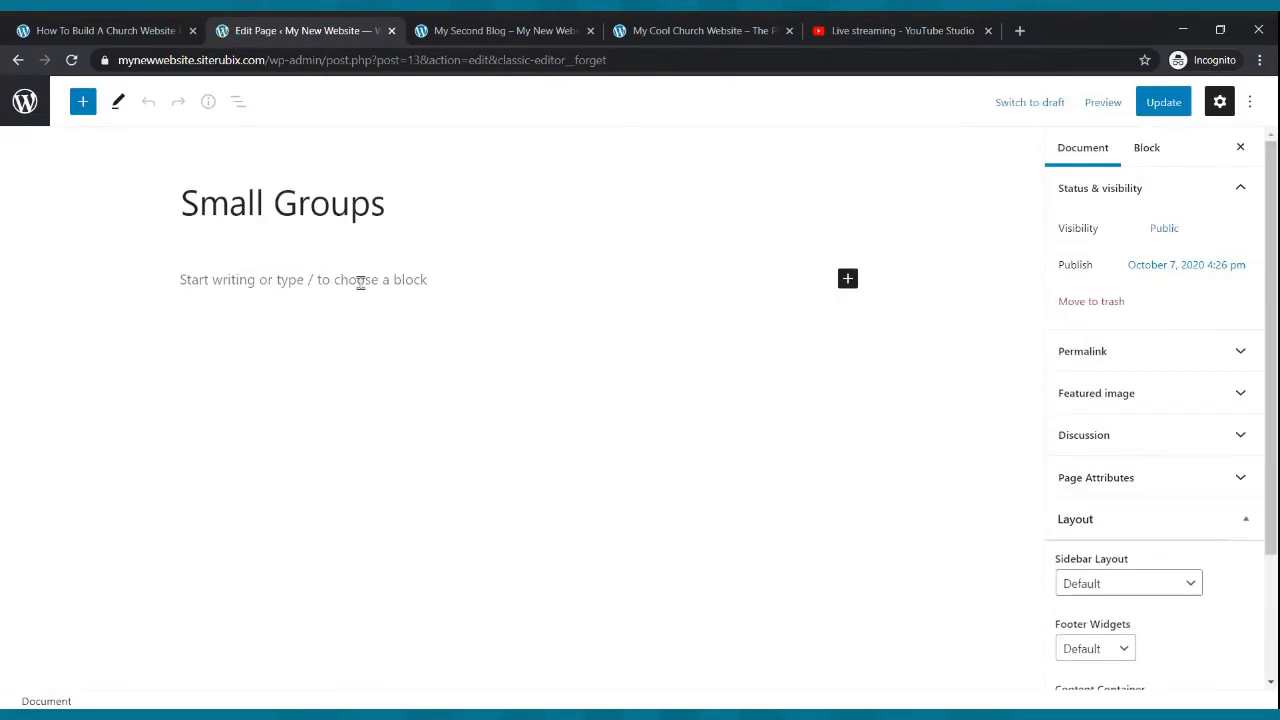
- Insert a Columns block with the 33 / 33 / 33 layout into the Small Groups page
left_click(848, 278)
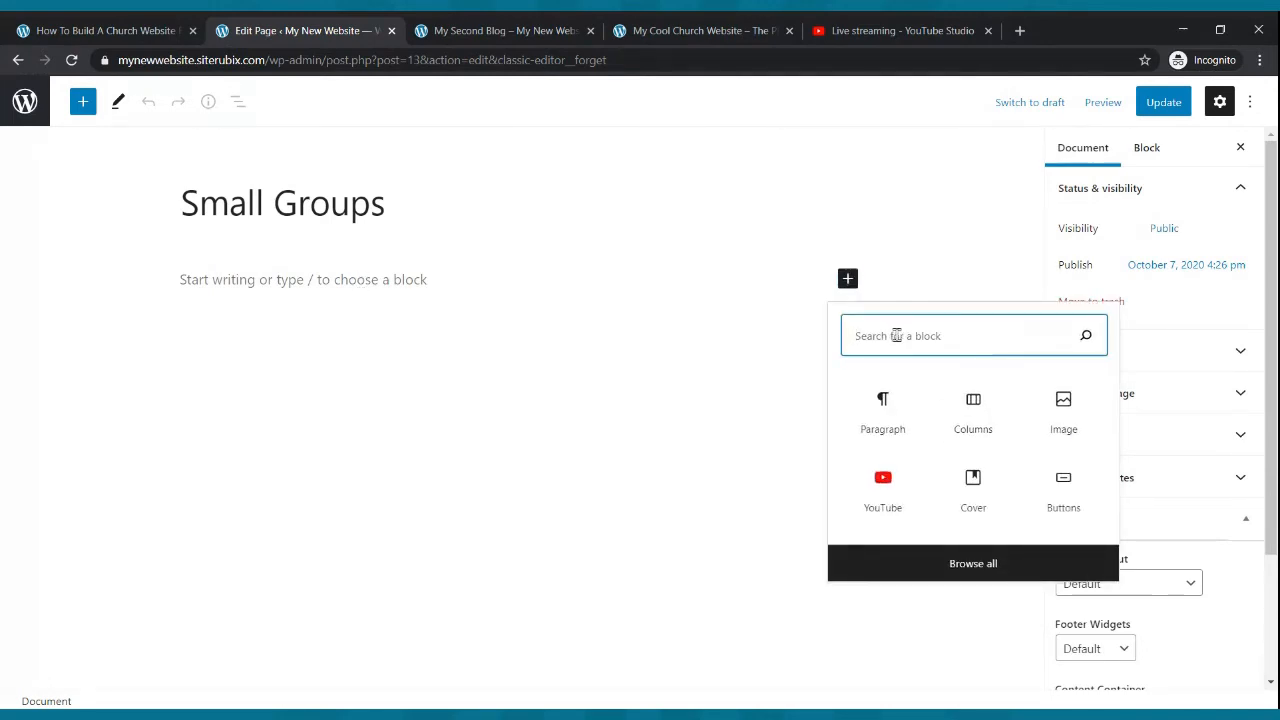
type("columns")
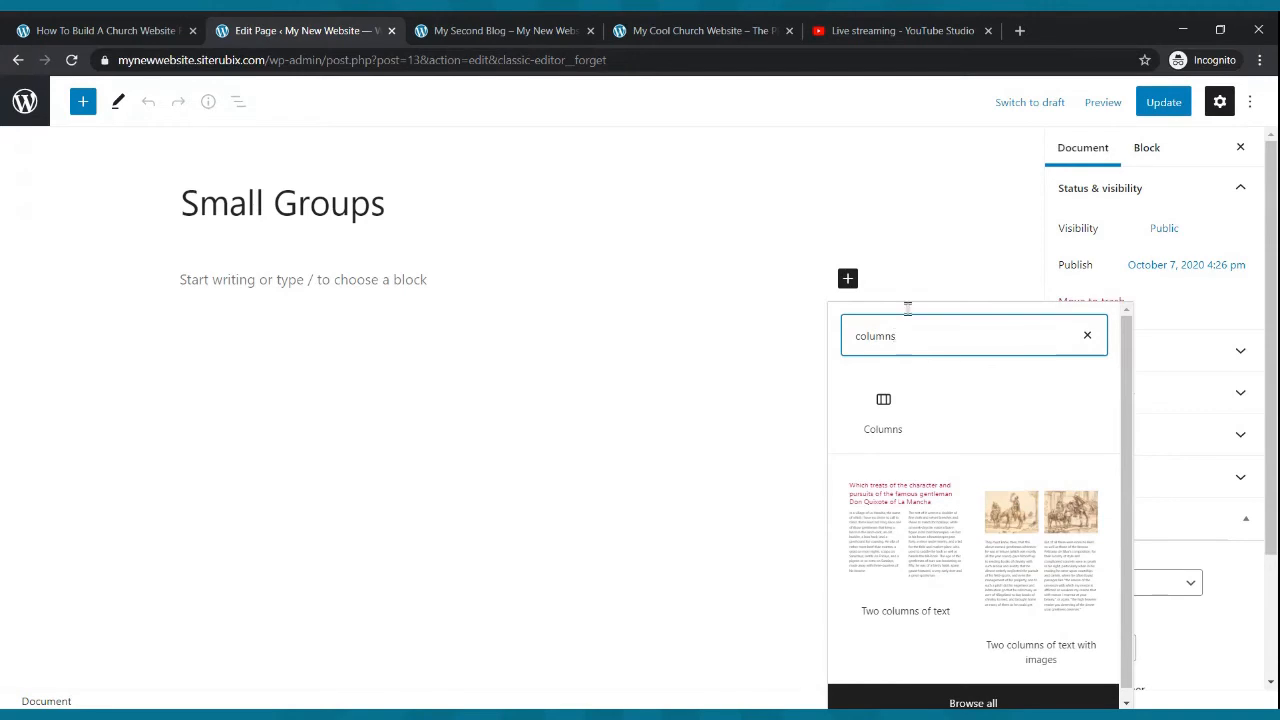
left_click(918, 402)
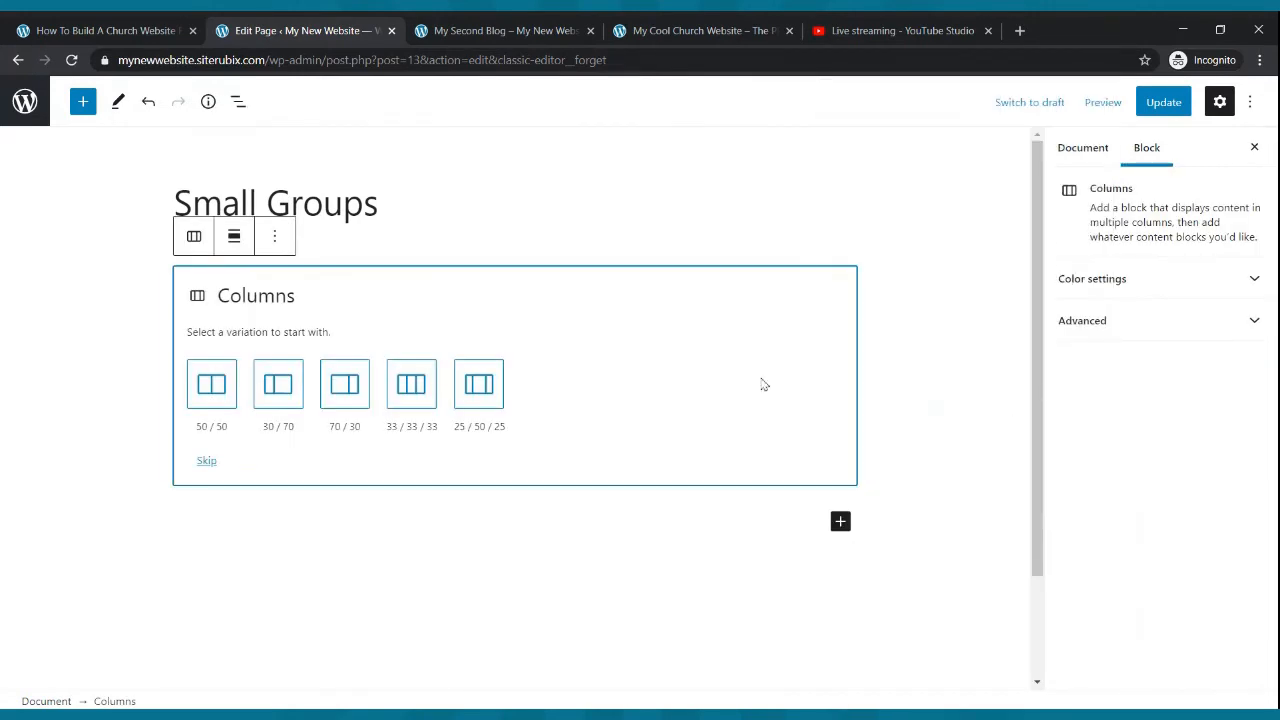
left_click(392, 402)
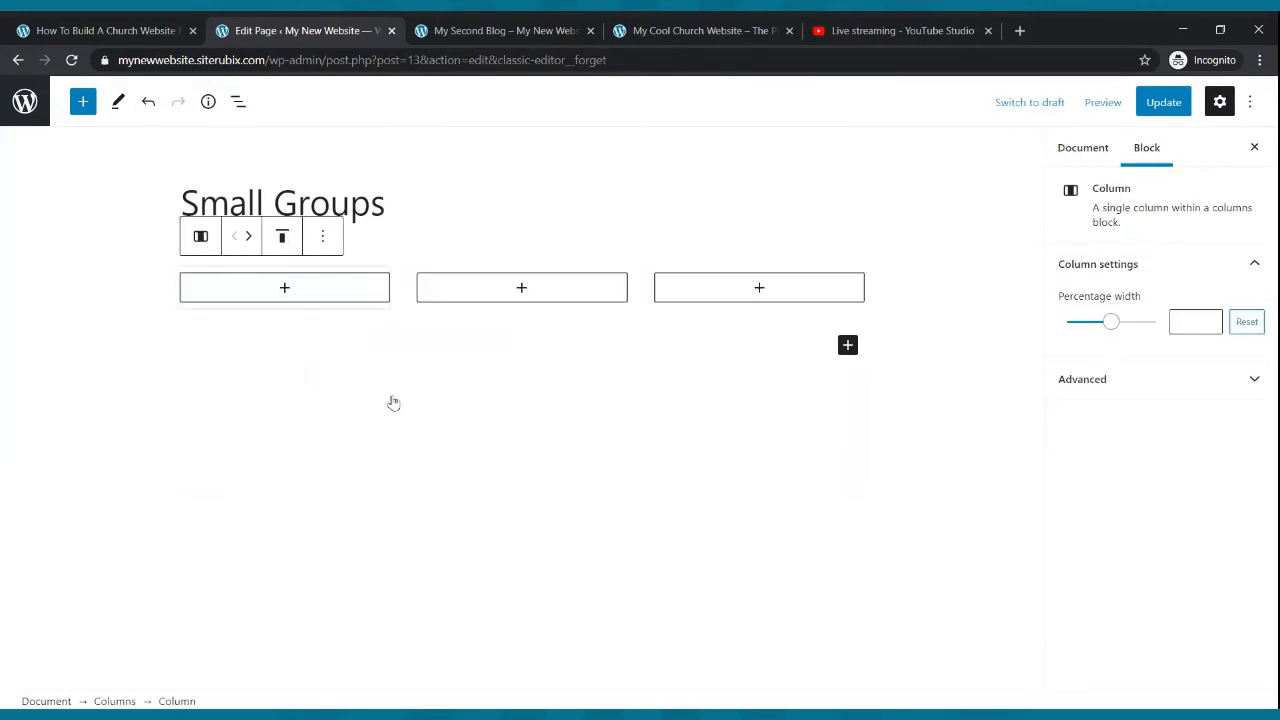
- Add a paragraph to the first column reading "Name: The On Fire Small Group"
left_click(286, 290)
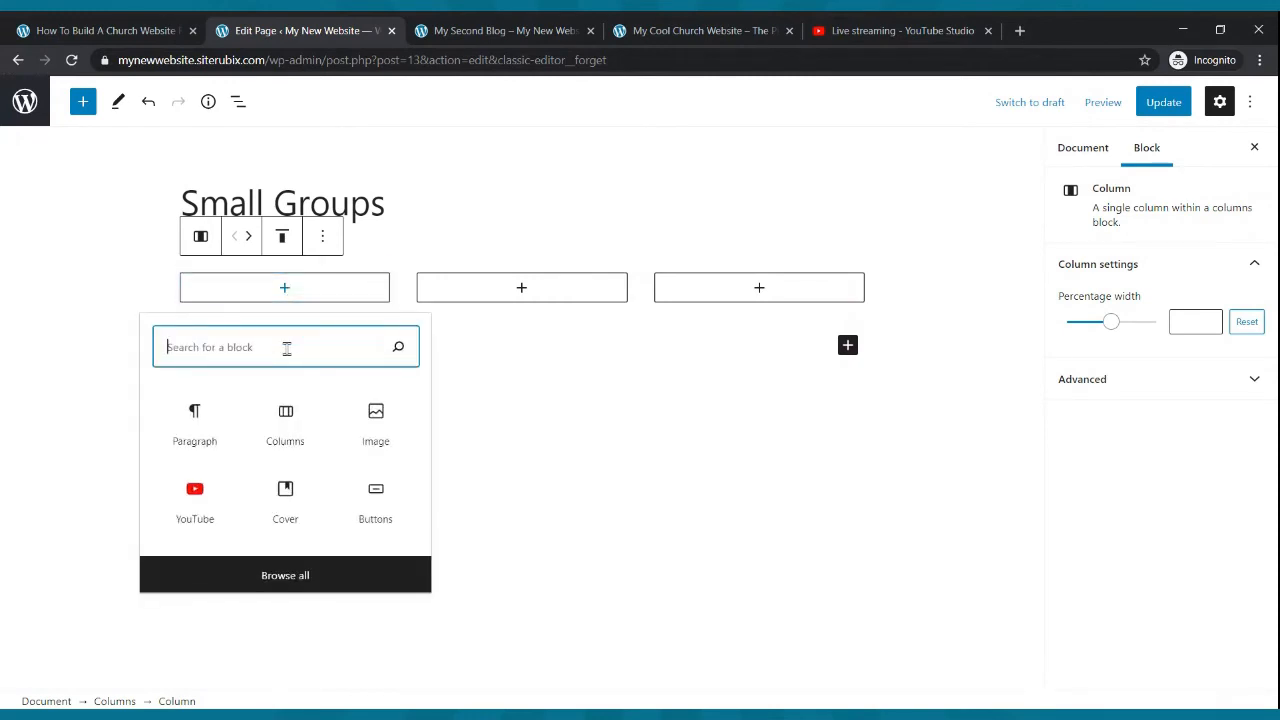
type("paragrpah")
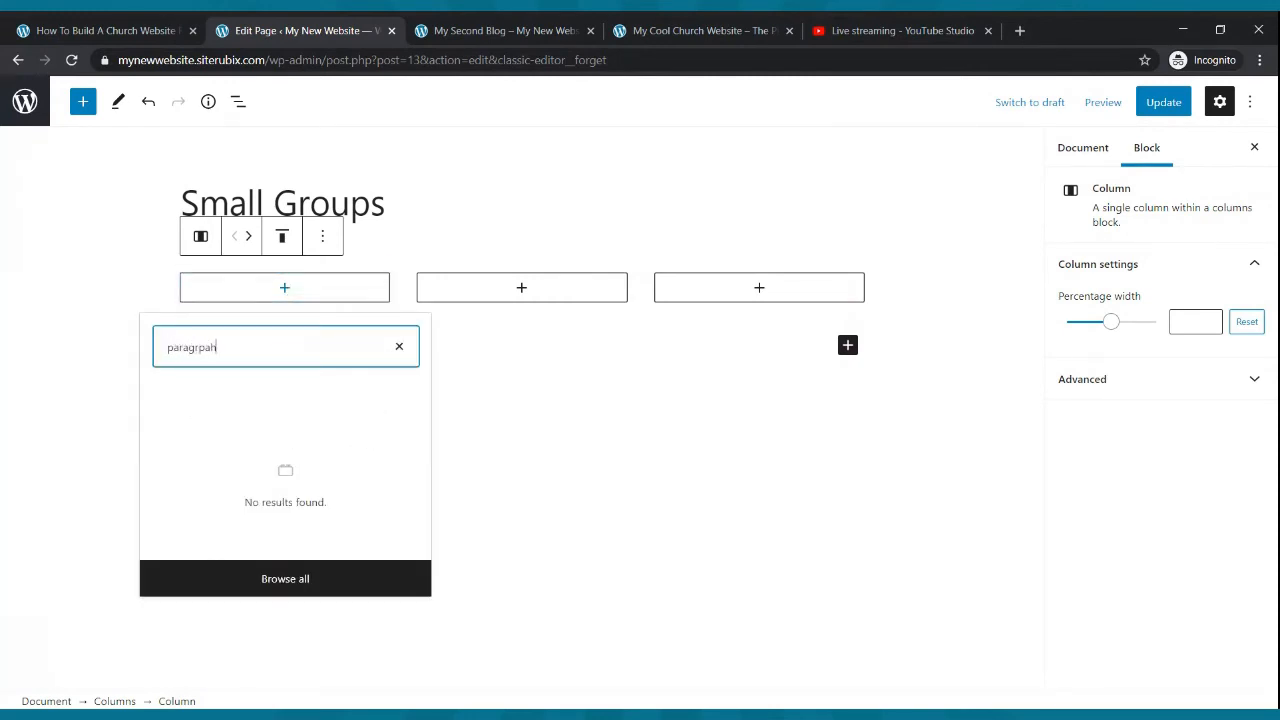
key("BackSpace")
key("BackSpace")
left_click(218, 418)
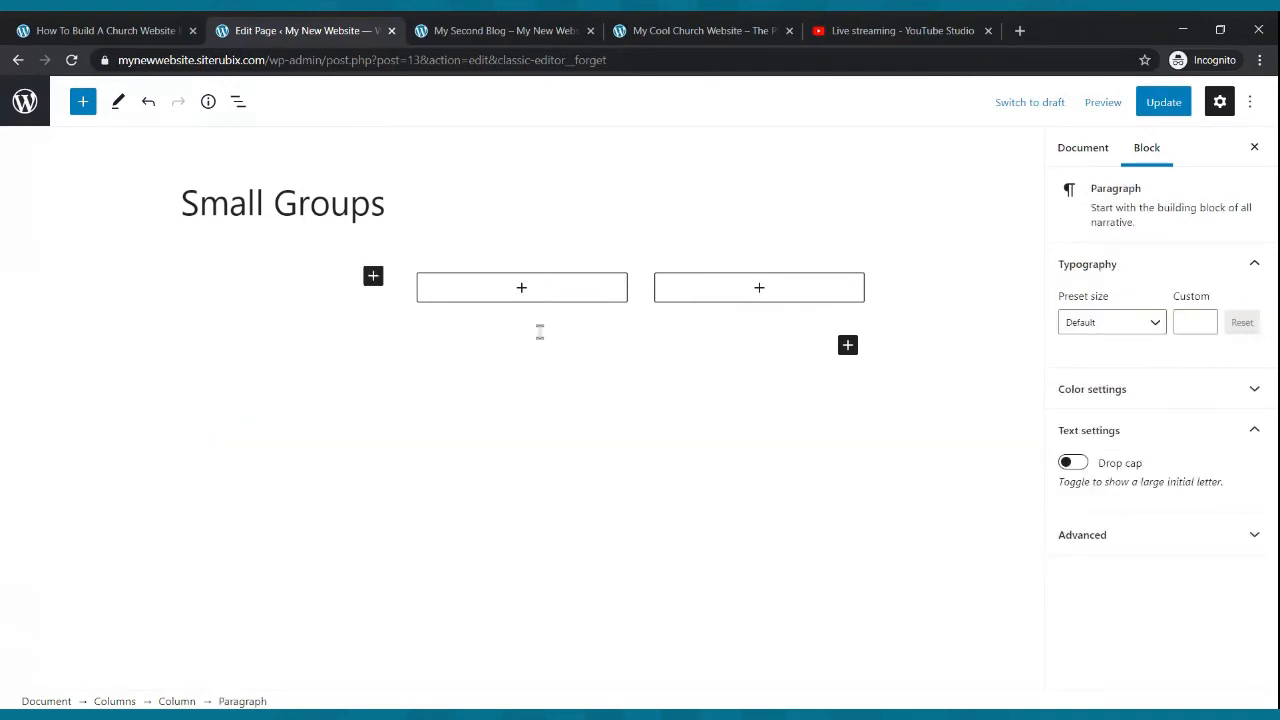
type("Name: The On Fire Sam")
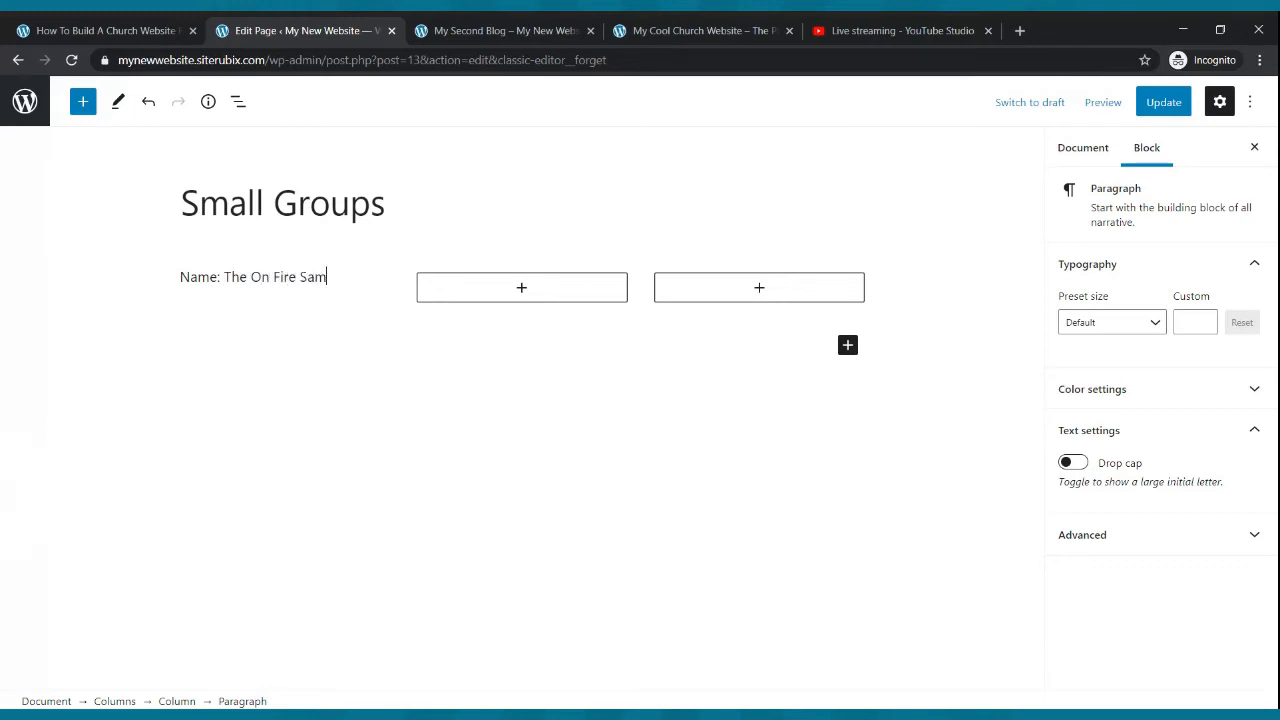
key("BackSpace")
key("BackSpace")
key("BackSpace")
type("m")
- Add a Place line with the group's street address and "Time: Every Tuesday at 7:00pm" below it
key("Return")
type("Place: 123 Vo")
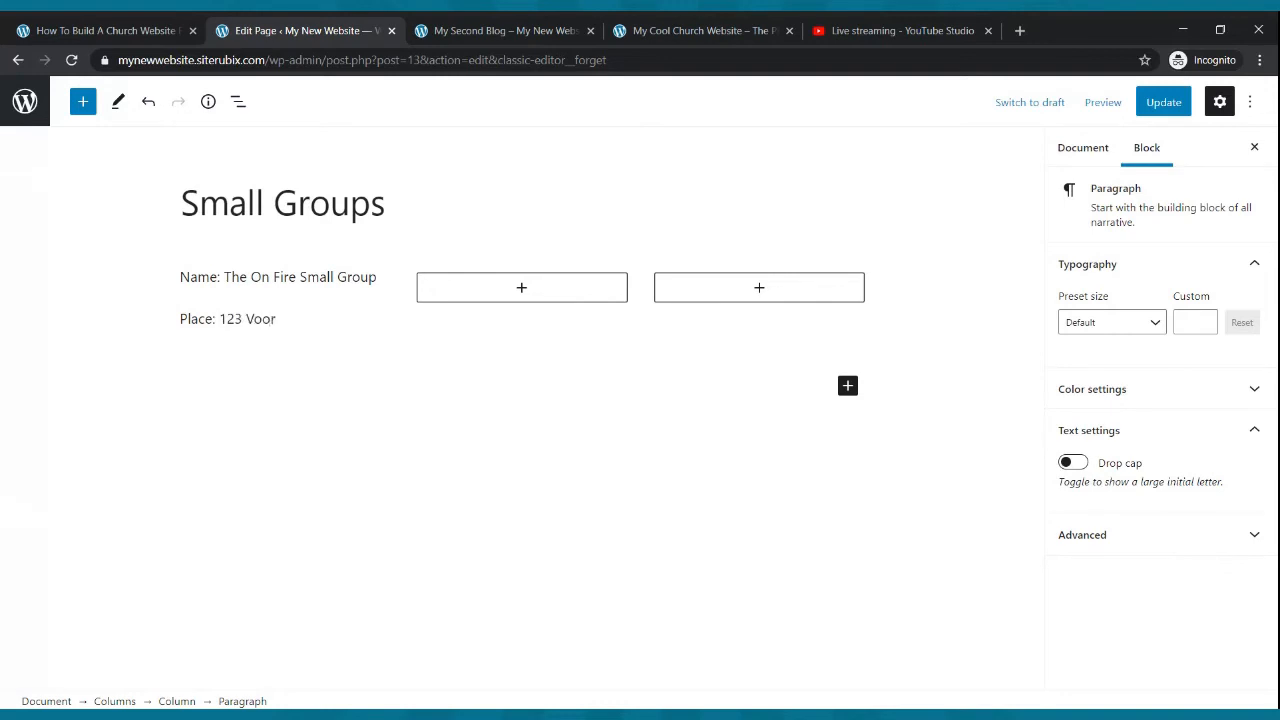
type("otrekker Rd.")
key("Return")
type("Time")
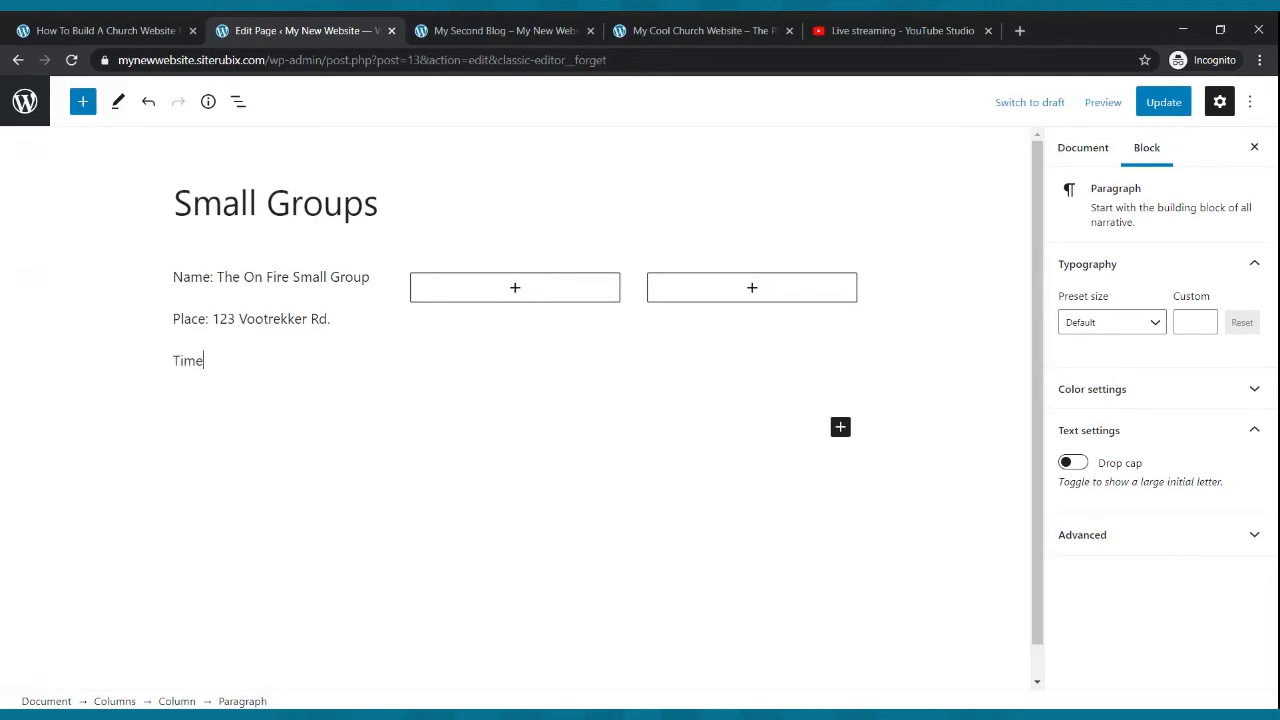
type(": Every Tuesday at")
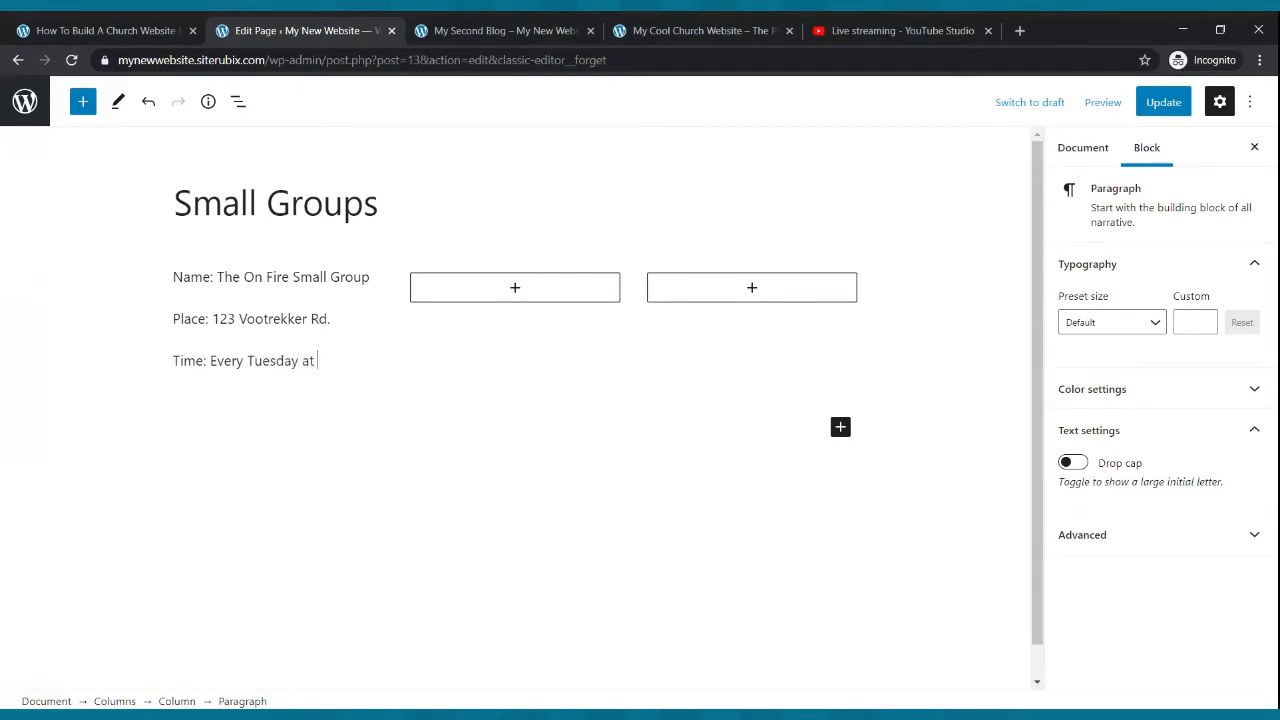
type(" 7:00pm")
key("Return")
- Add a Contact line with the group's phone number at the bottom of the first column
left_click(378, 306)
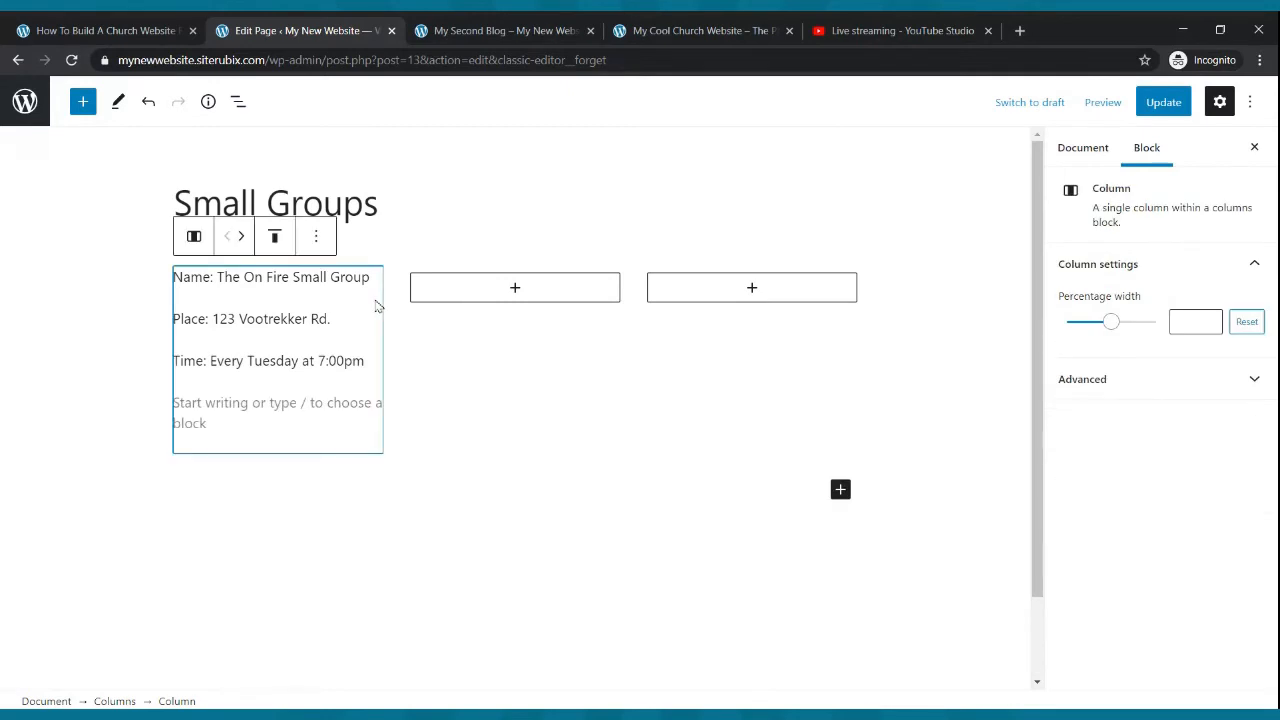
left_click(226, 421)
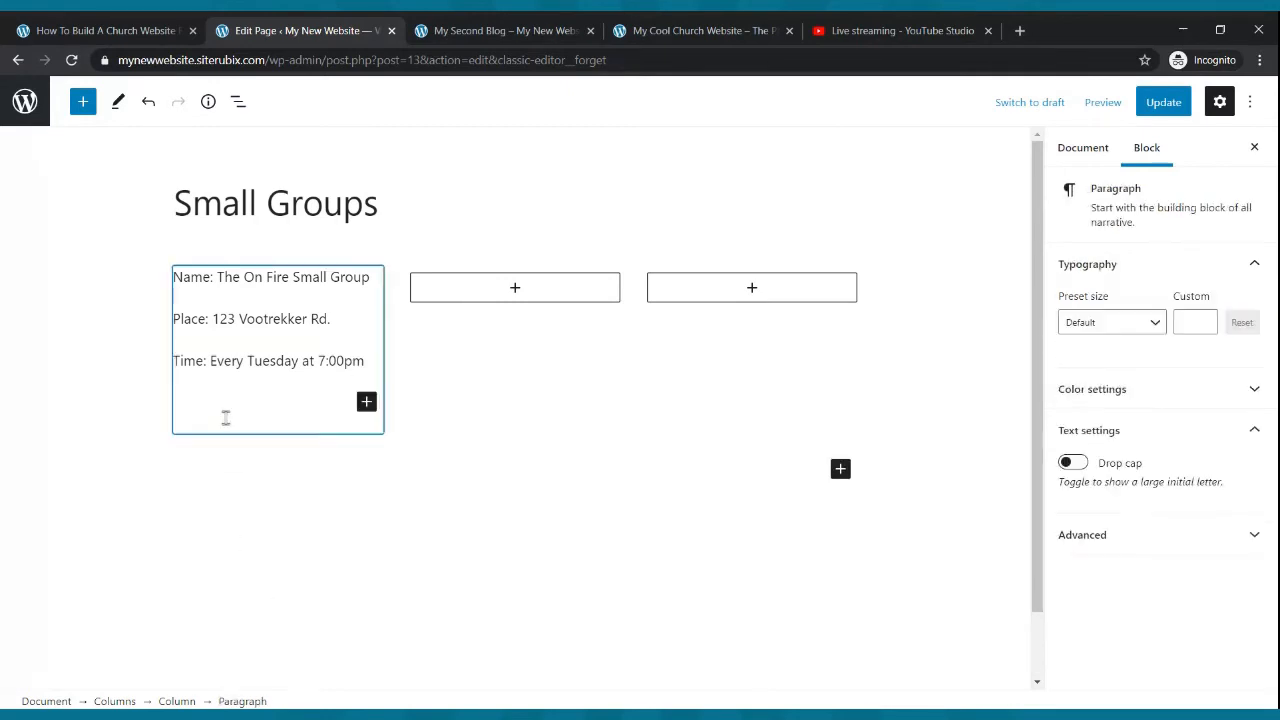
type("Contact")
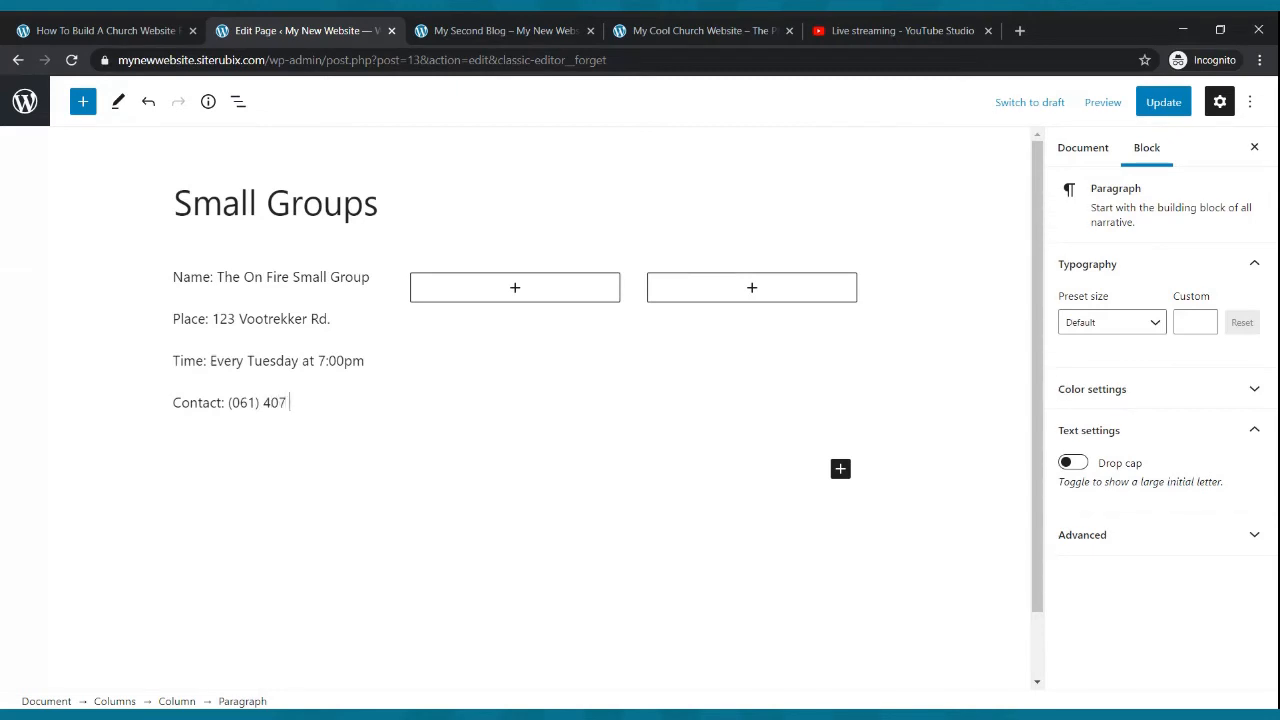
type("74")
left_click(572, 440)
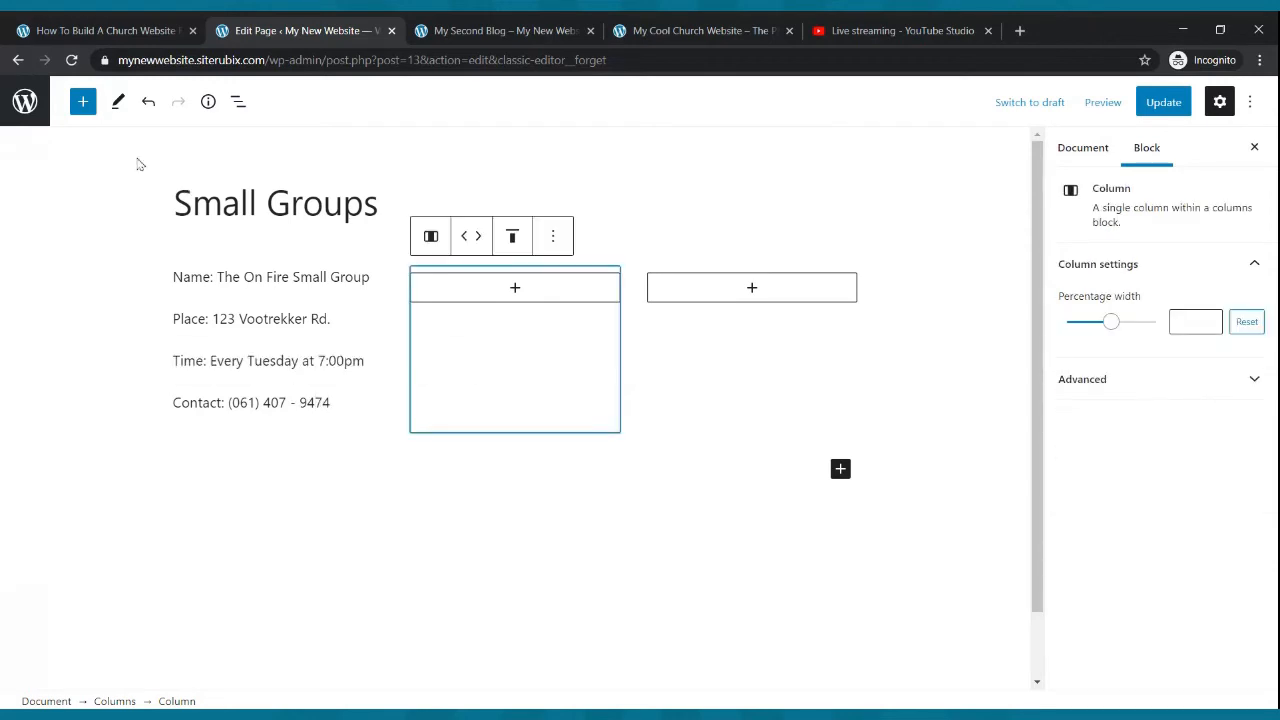
- Make the Name line in the first column bold
left_click_drag(173, 277, 372, 280)
left_click(330, 240)
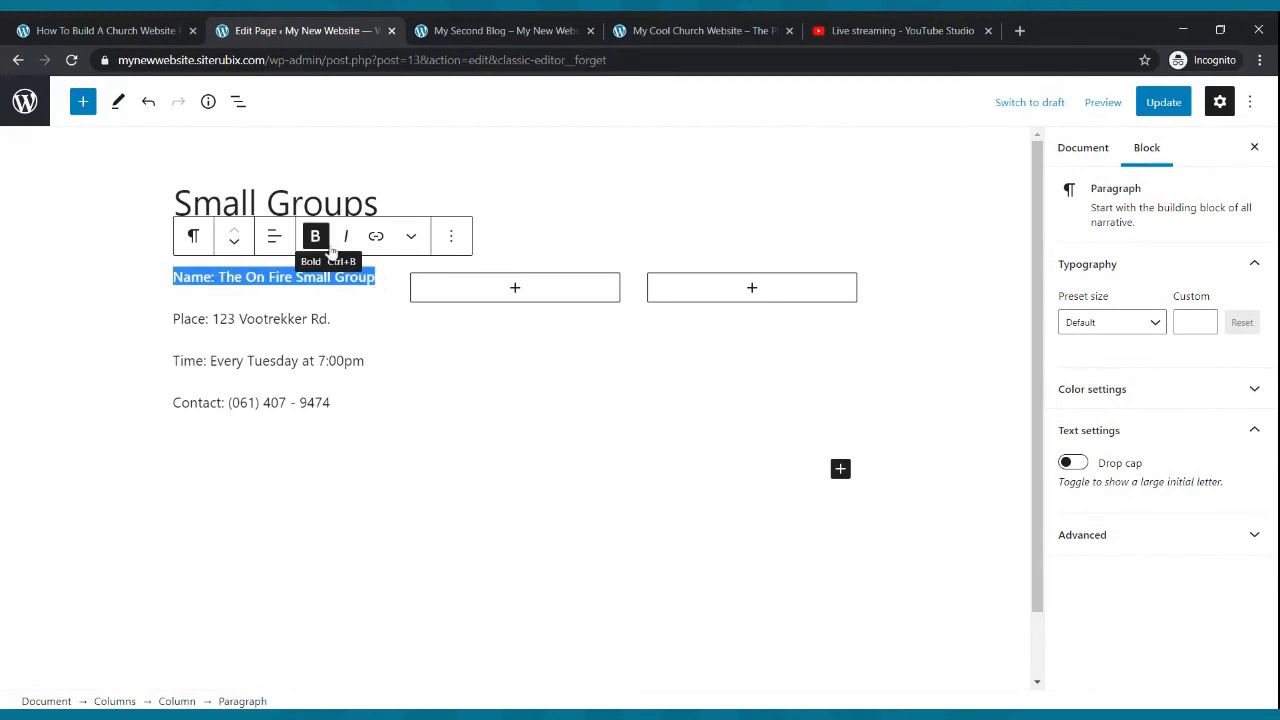
left_click(391, 353)
- Copy the first column's four paragraphs and paste them into the second and third columns
left_click_drag(332, 403, 170, 277)
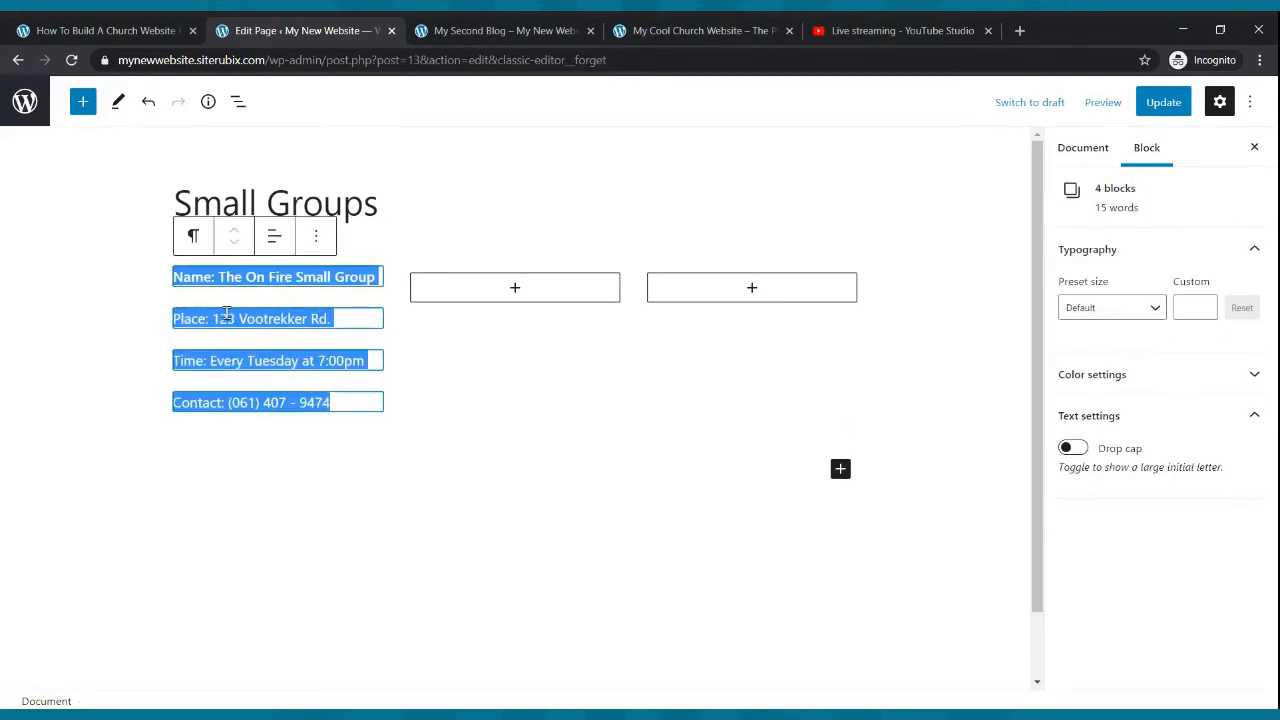
key("ctrl+c")
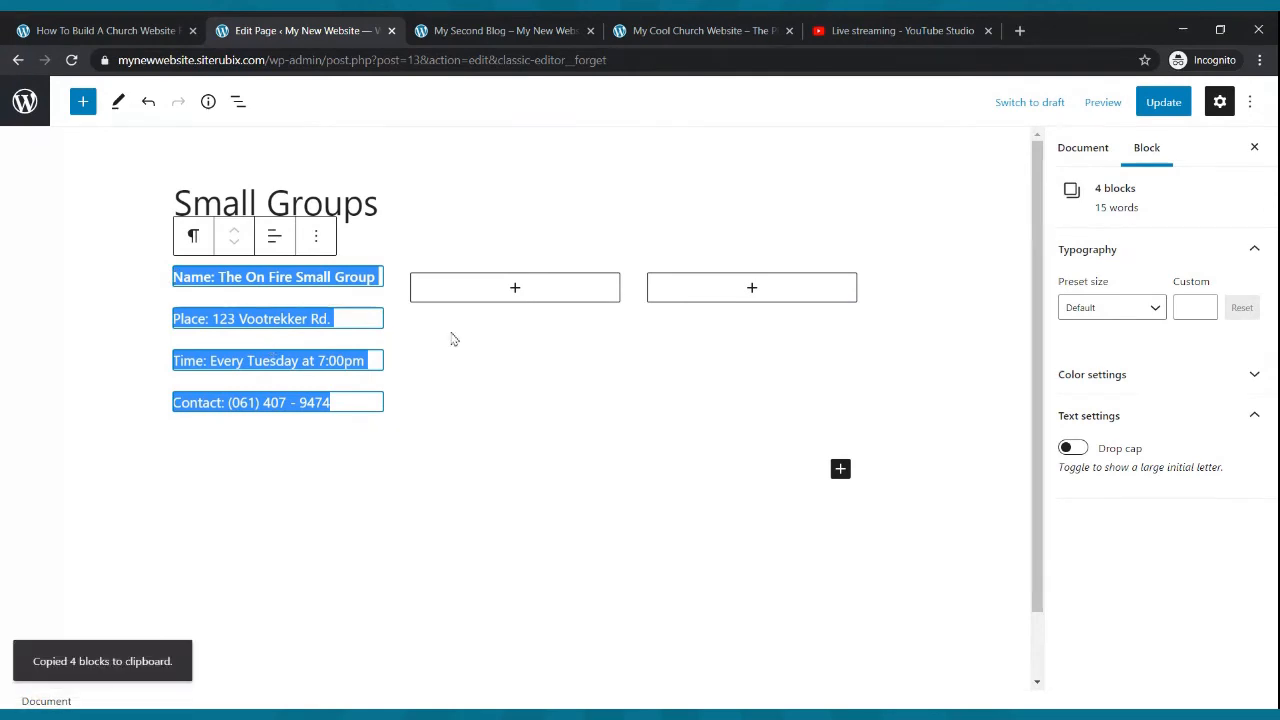
left_click(512, 292)
left_click(515, 290)
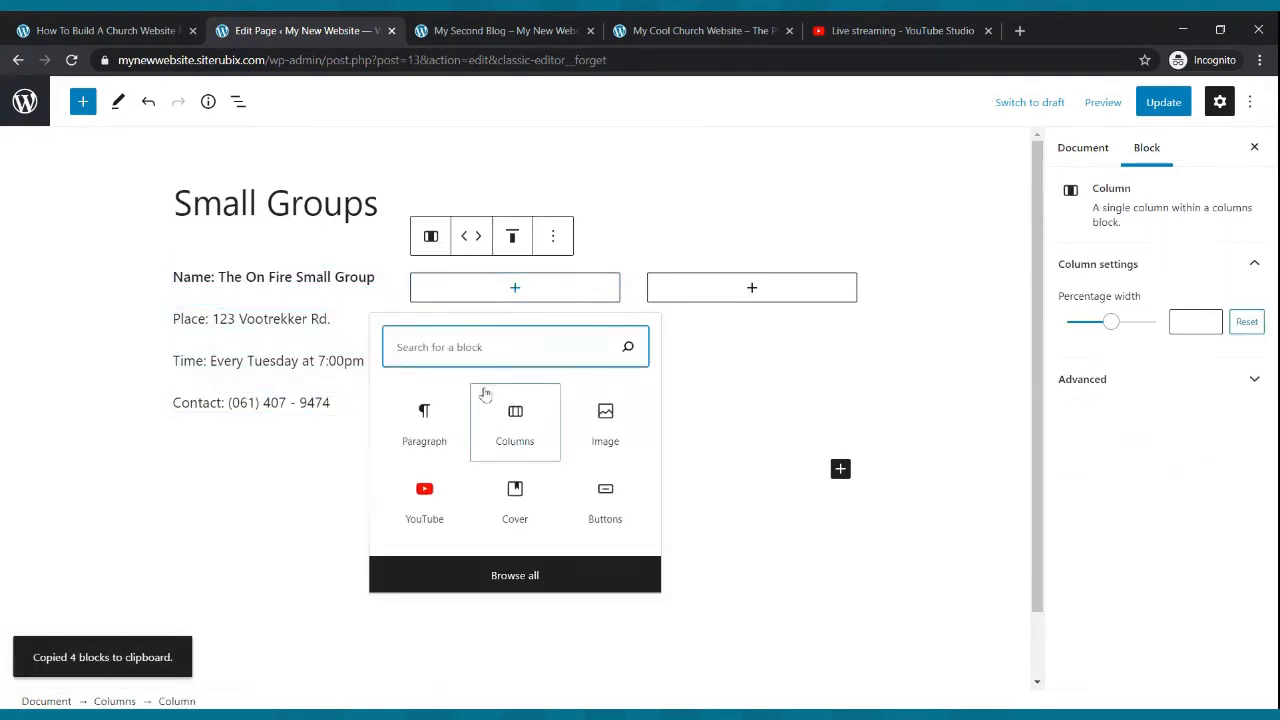
left_click(421, 415)
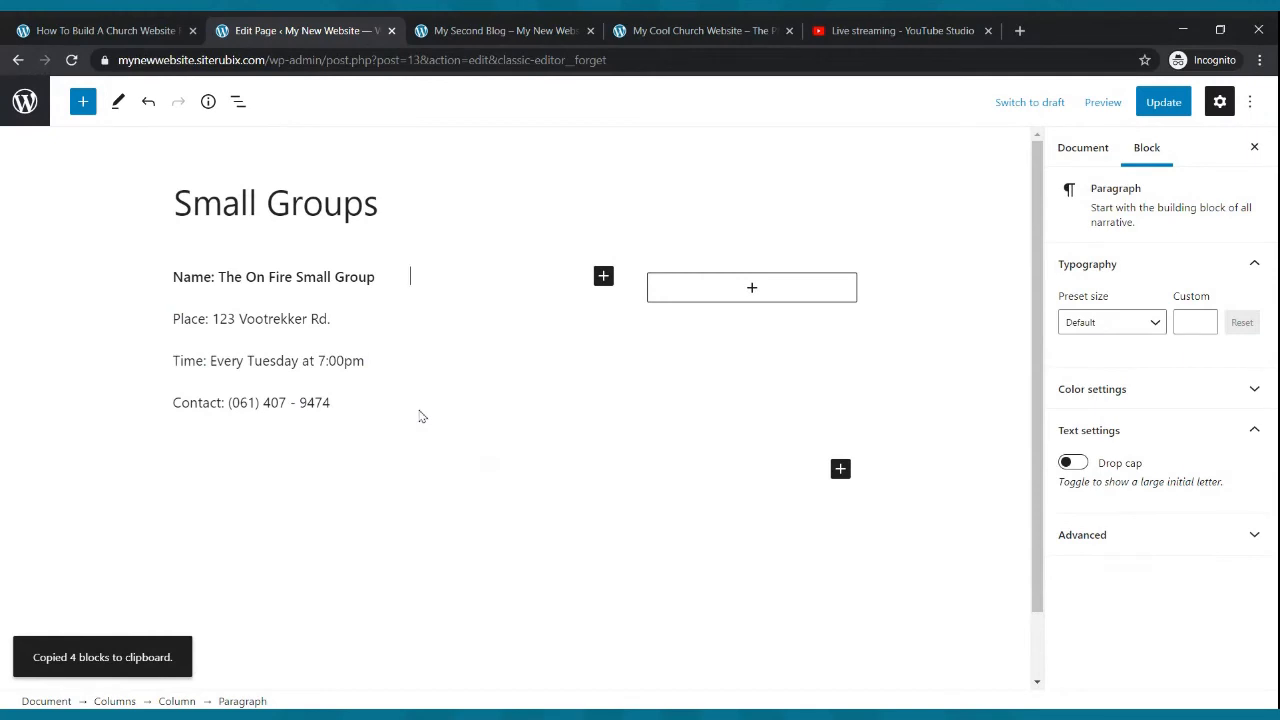
key("ctrl+v")
left_click(756, 288)
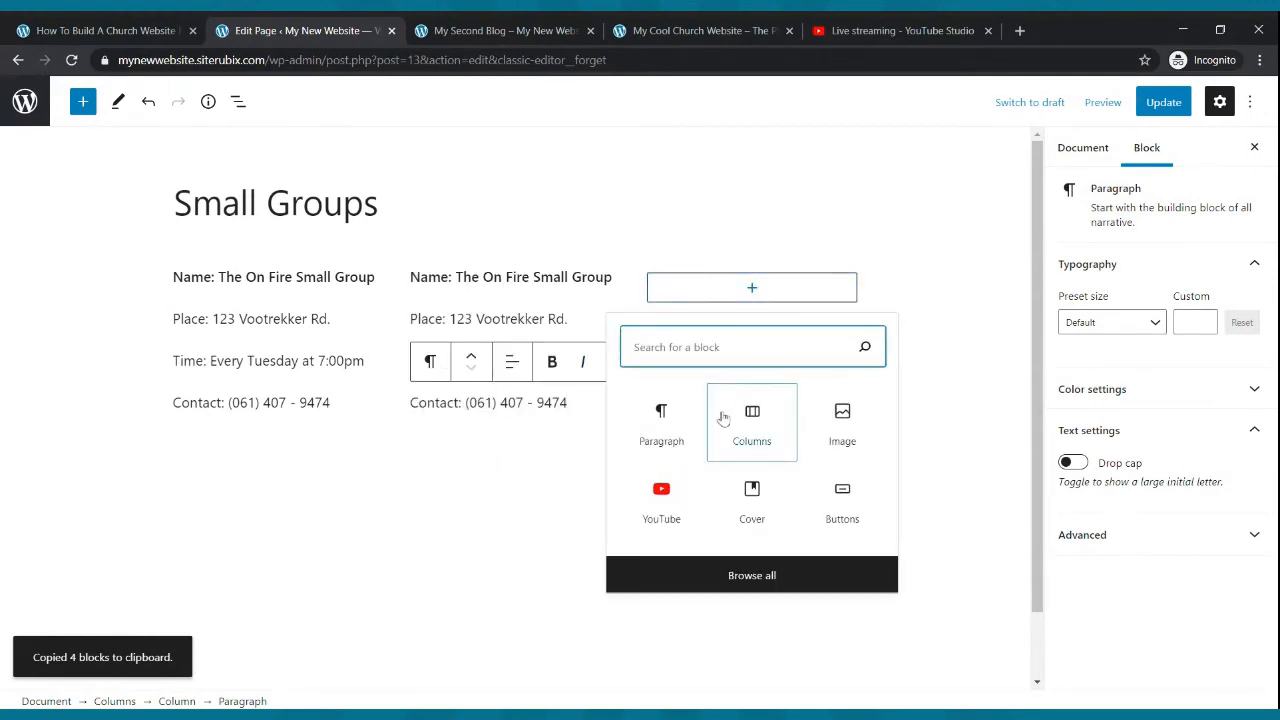
left_click(668, 415)
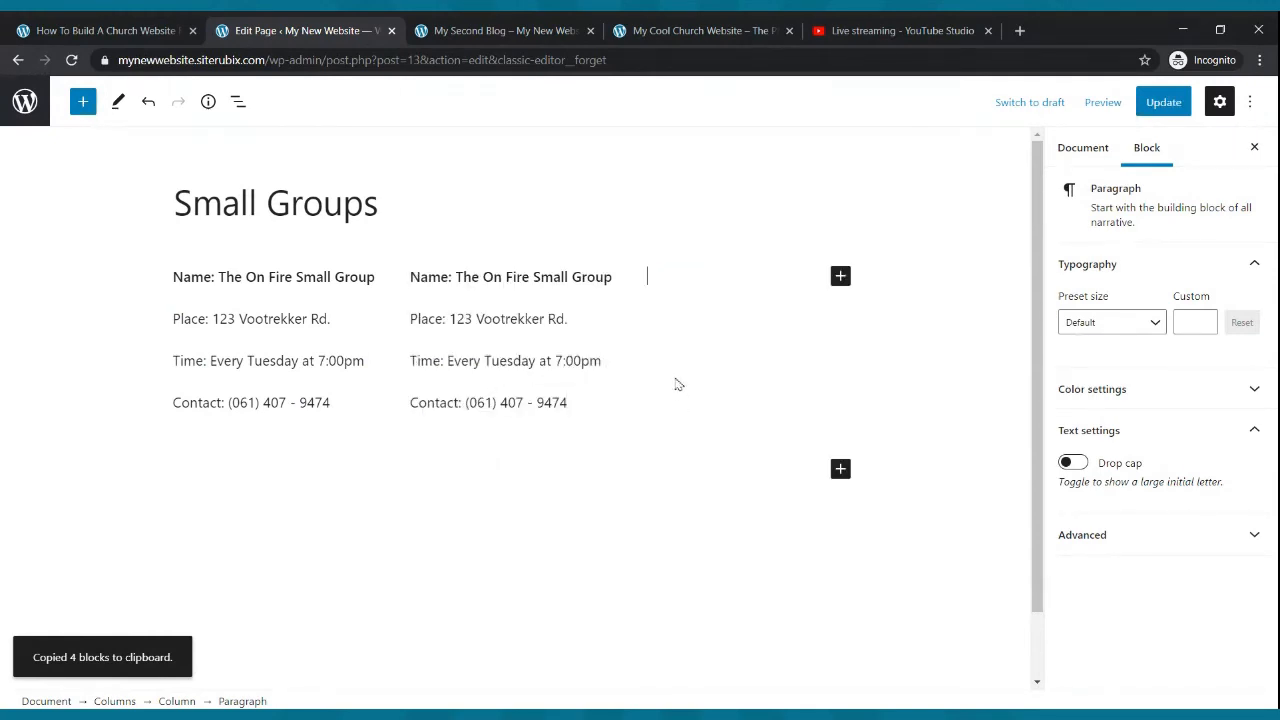
key("ctrl+v")
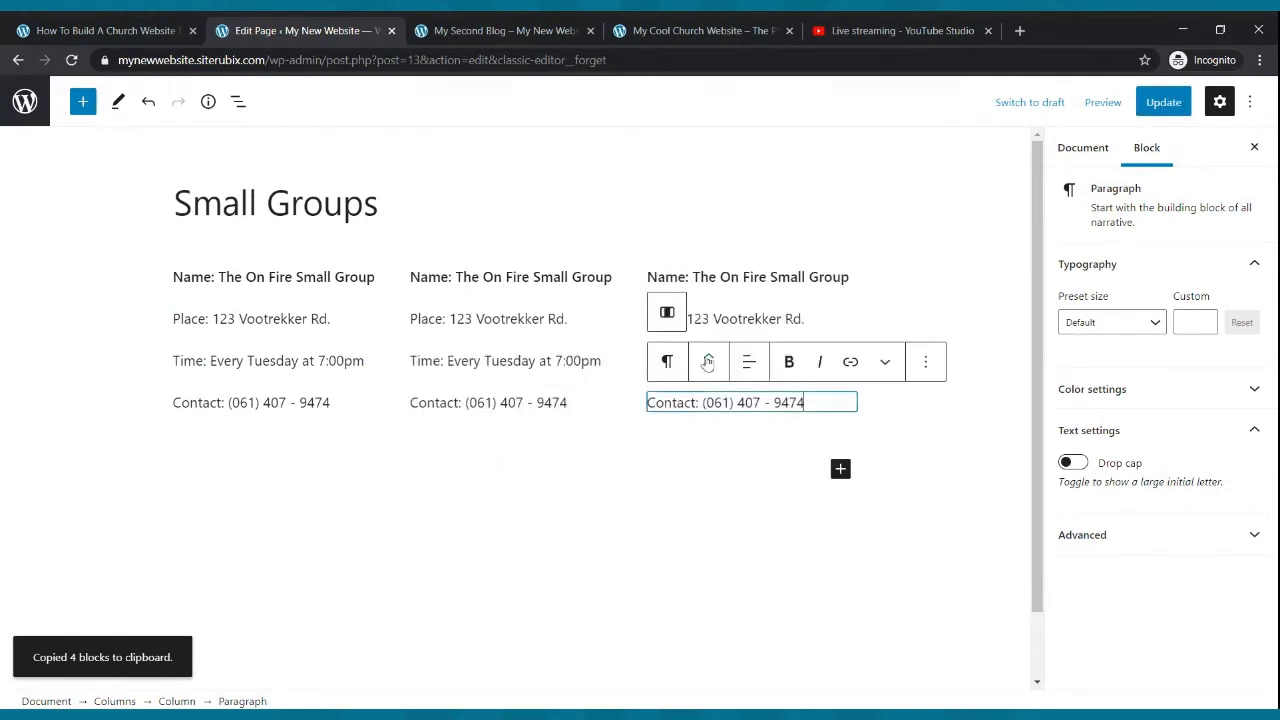
- Rename the second column's group to "Name: The Cool Small Group"
triple_click(463, 284)
left_click(462, 284)
key("Delete")
key("Delete")
key("Delete")
key("Delete")
key("Delete")
key("Delete")
key("Delete")
key("Delete")
key("Delete")
key("Delete")
key("Delete")
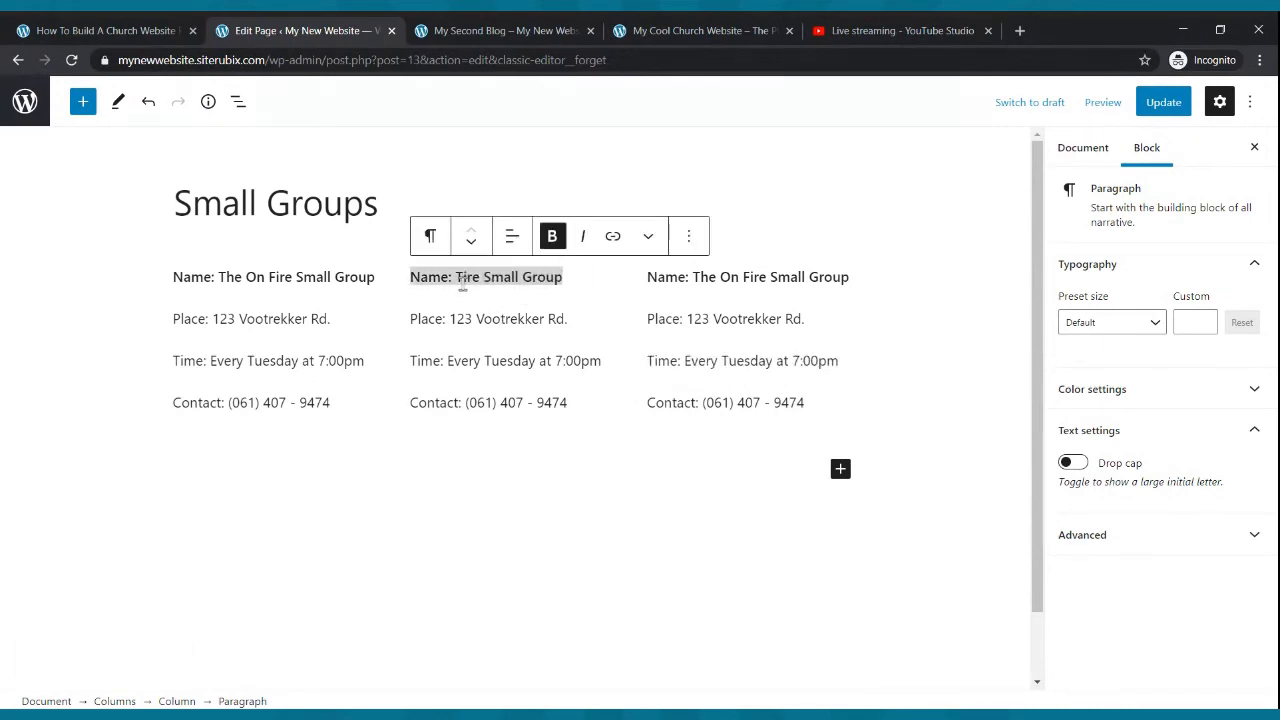
key("Delete")
type("he Cool")
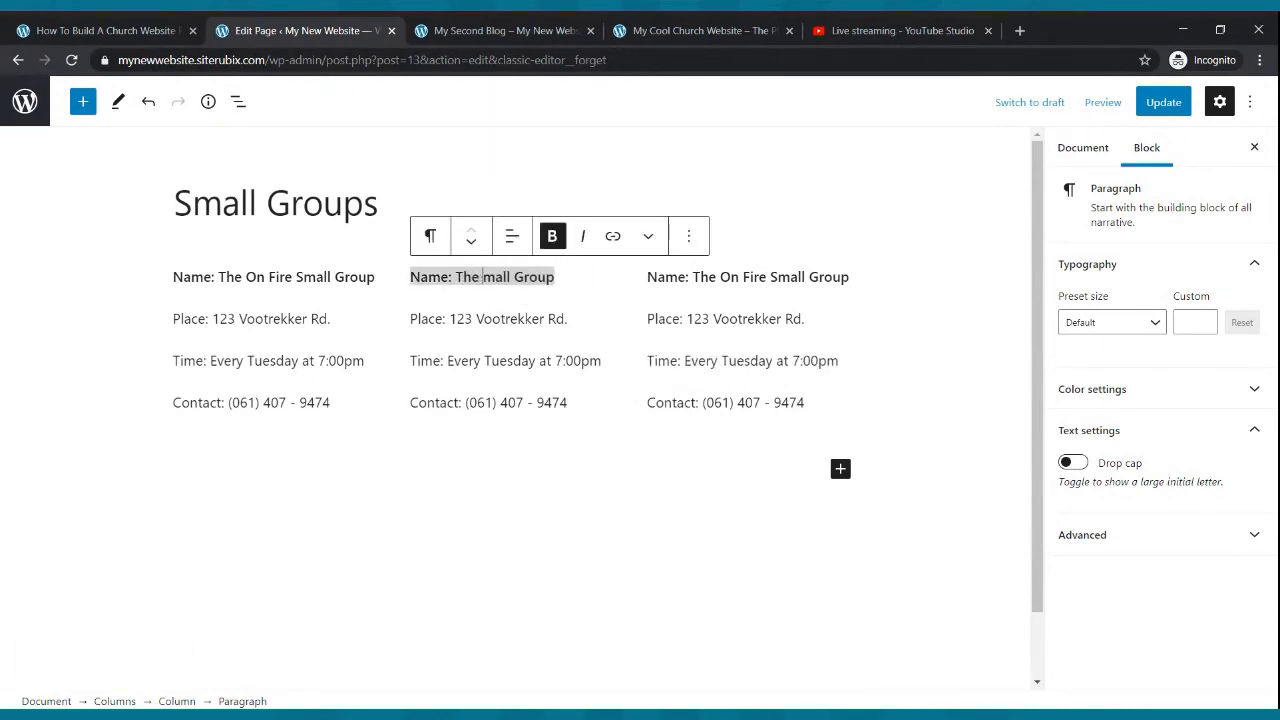
type(" S")
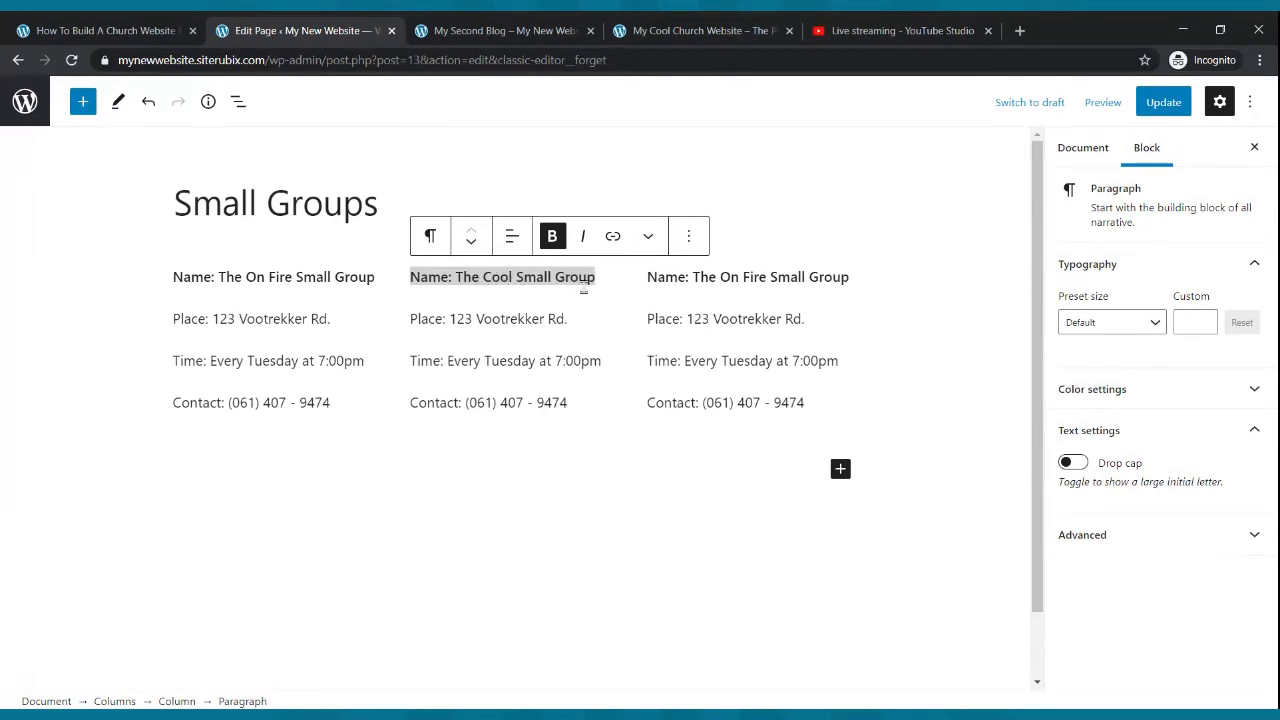
- Rename the third column's group to "Name: The Best Bible Study"
left_click(840, 281)
key("BackSpace")
key("BackSpace")
key("BackSpace")
key("BackSpace")
key("BackSpace")
key("BackSpace")
key("BackSpace")
key("BackSpace")
key("BackSpace")
key("BackSpace")
key("BackSpace")
key("BackSpace")
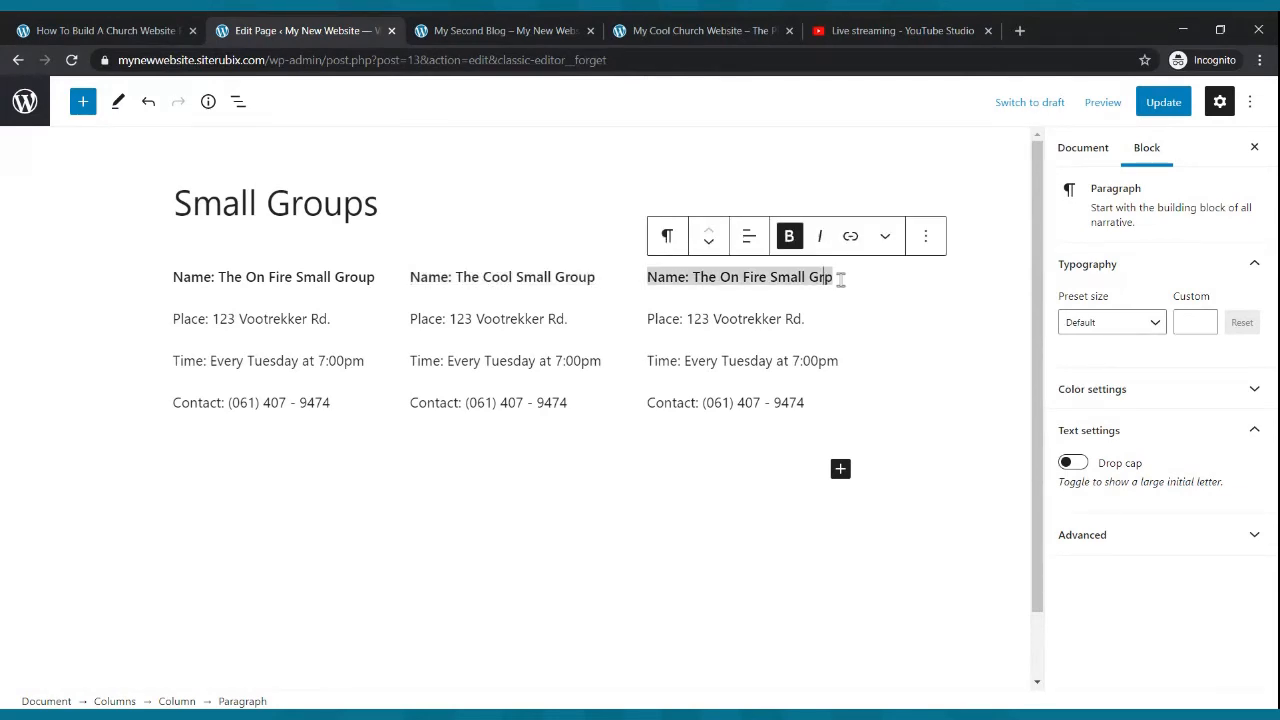
key("BackSpace")
key("BackSpace")
key("BackSpace")
key("BackSpace")
key("BackSpace")
key("BackSpace")
key("BackSpace")
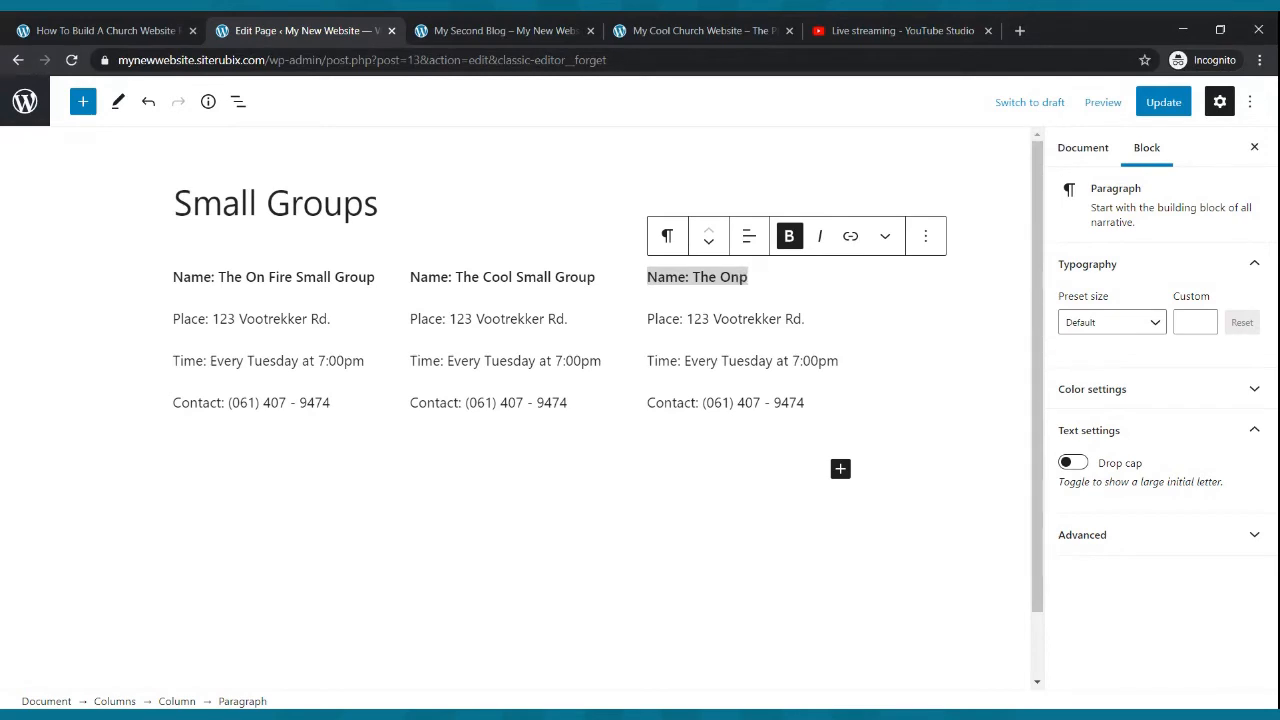
type("Excercise")
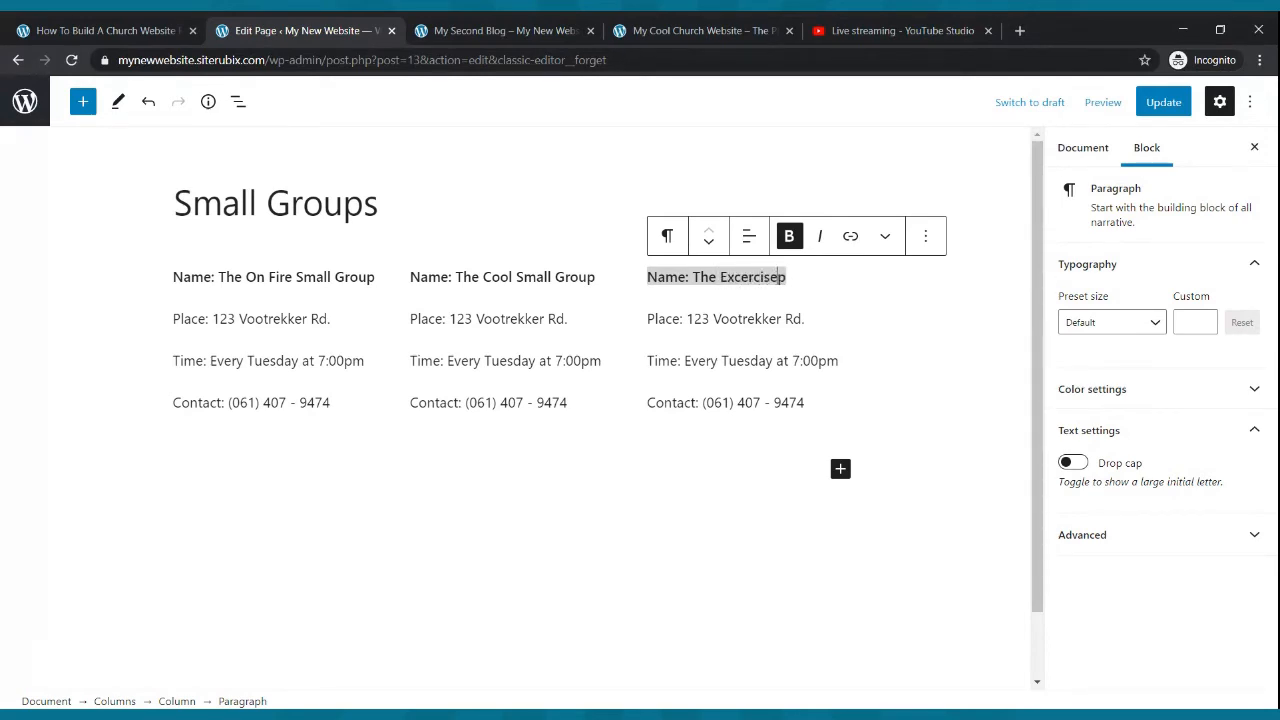
key("BackSpace")
key("BackSpace")
key("BackSpace")
key("BackSpace")
key("BackSpace")
key("BackSpace")
key("BackSpace")
key("BackSpace")
key("BackSpace")
key("BackSpace")
key("BackSpace")
key("BackSpace")
key("BackSpace")
key("BackSpace")
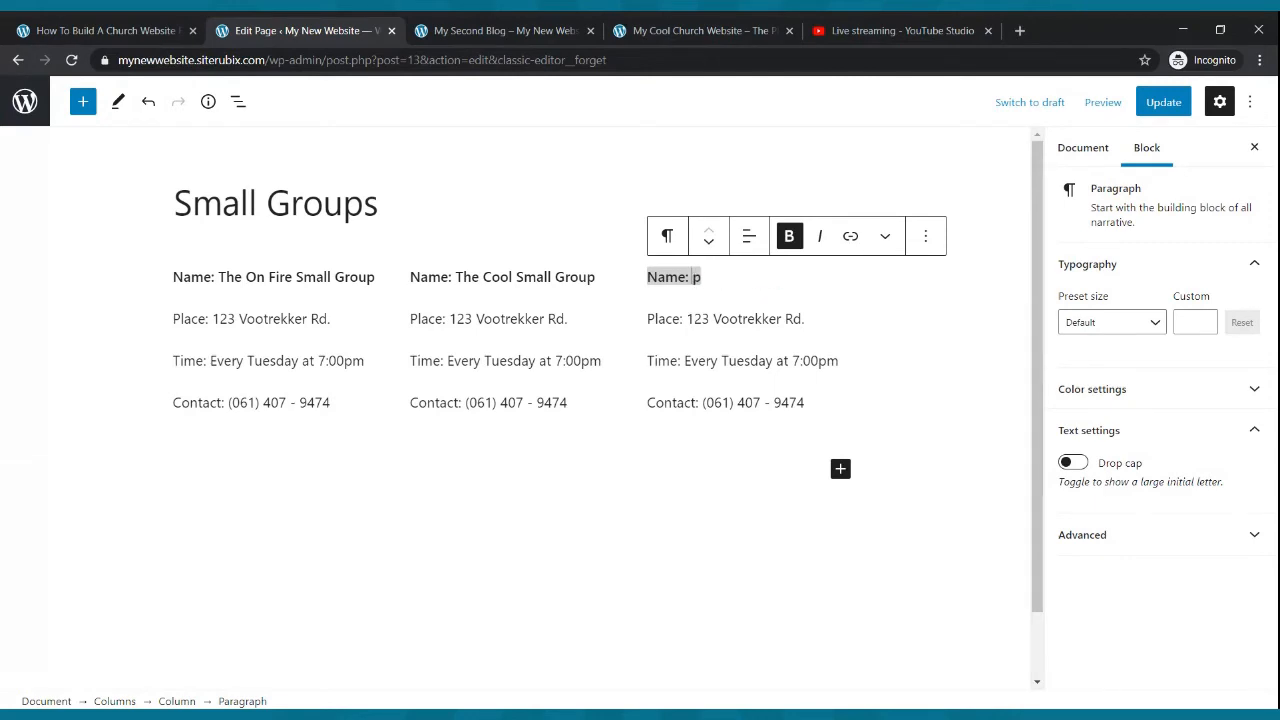
key("Delete")
type("The best")
key("BackSpace")
key("BackSpace")
key("BackSpace")
key("BackSpace")
type("Best B")
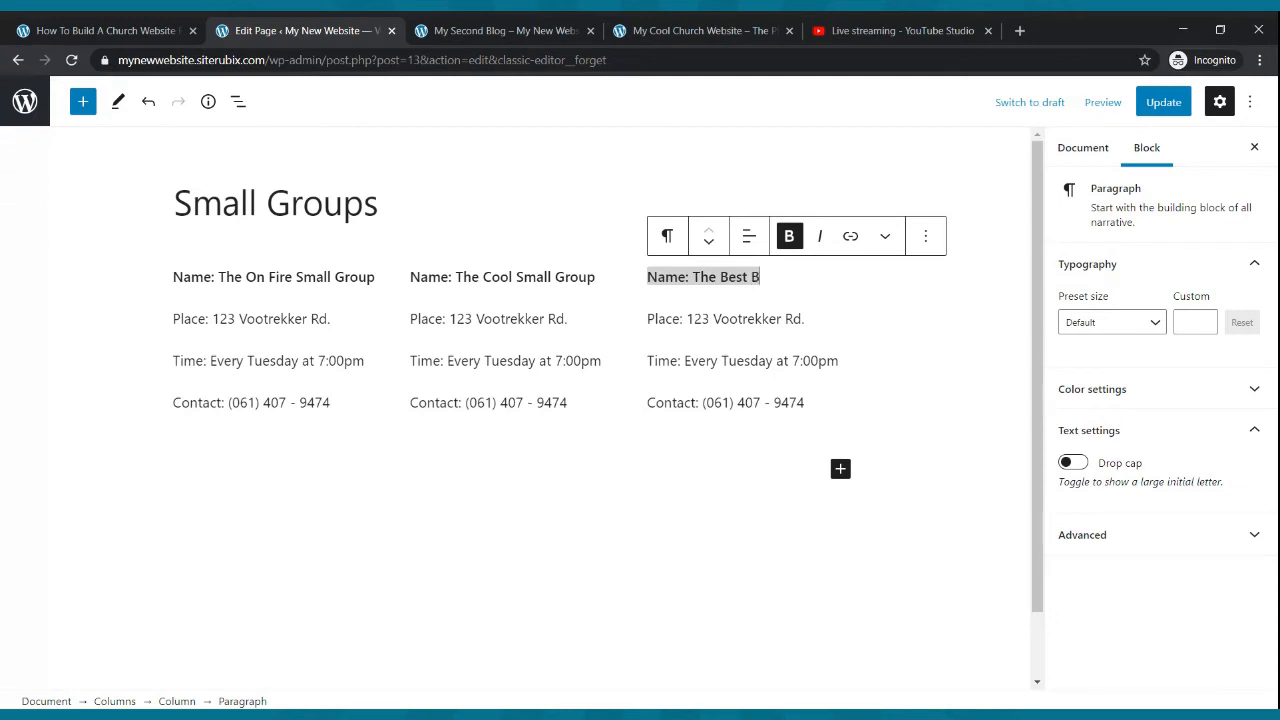
type("ible Study")
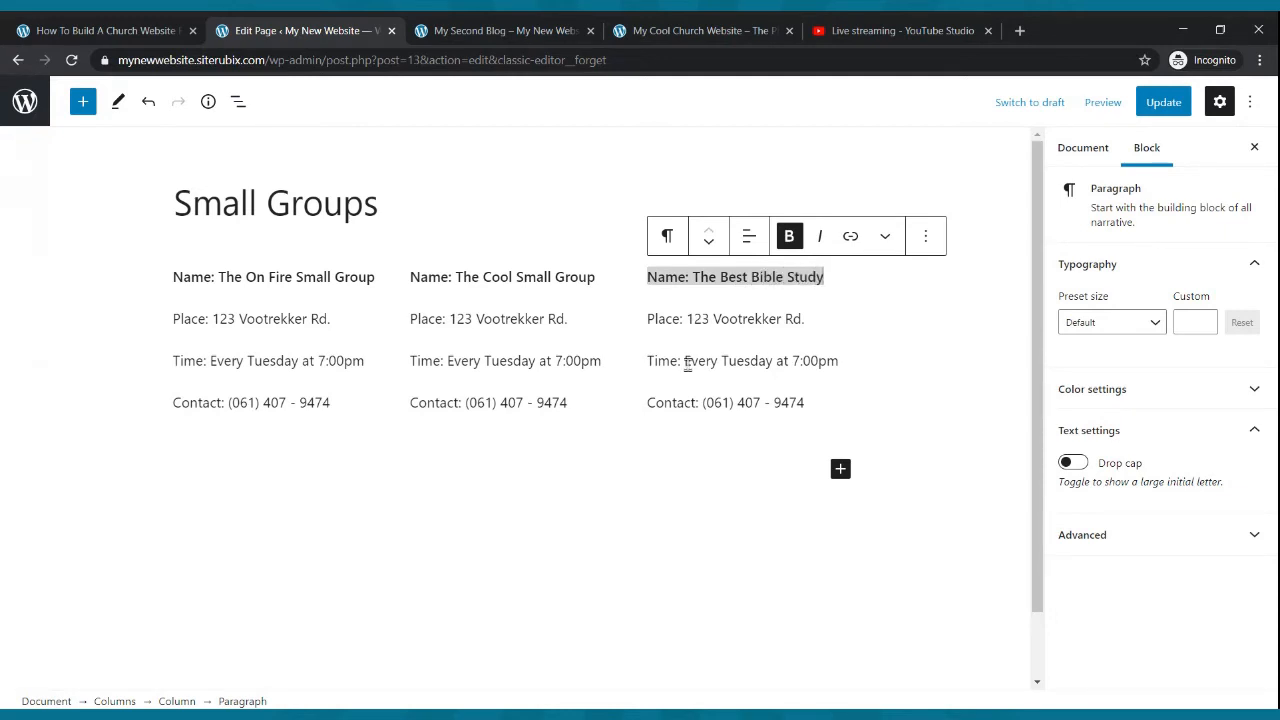
- Update the page, view the live Small Groups page, and return to the editor
left_click(1163, 101)
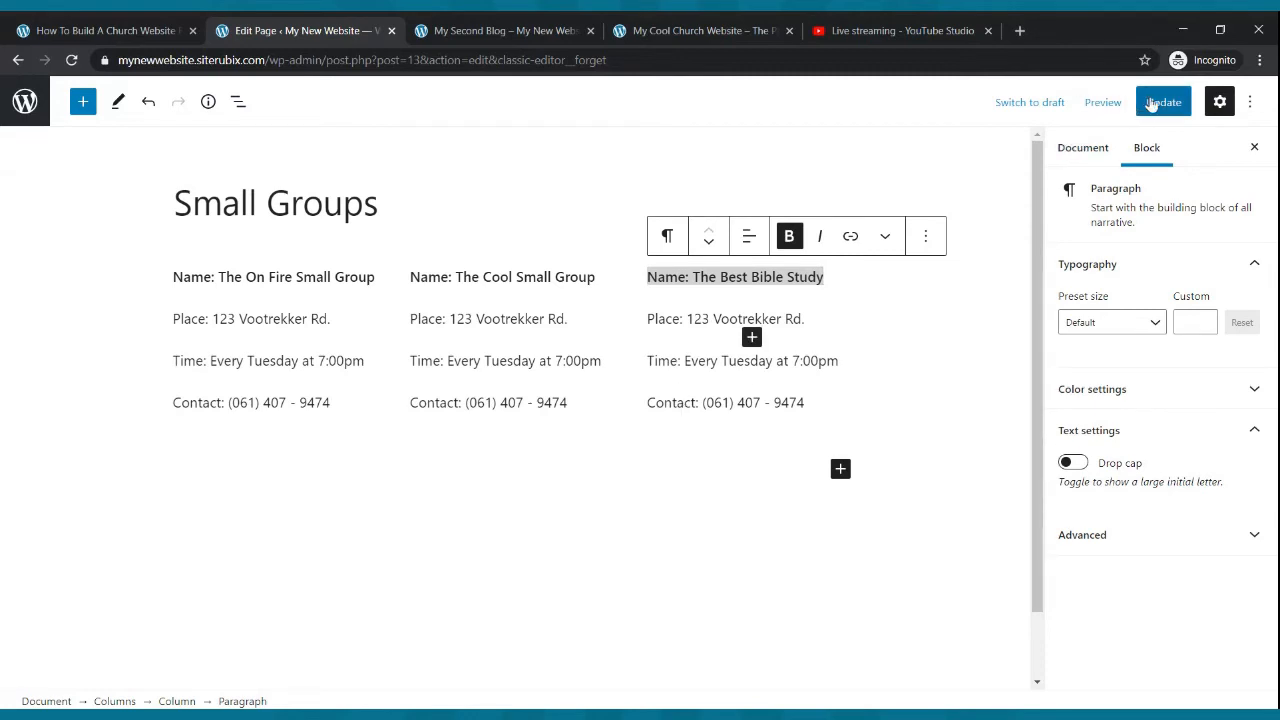
left_click(505, 30)
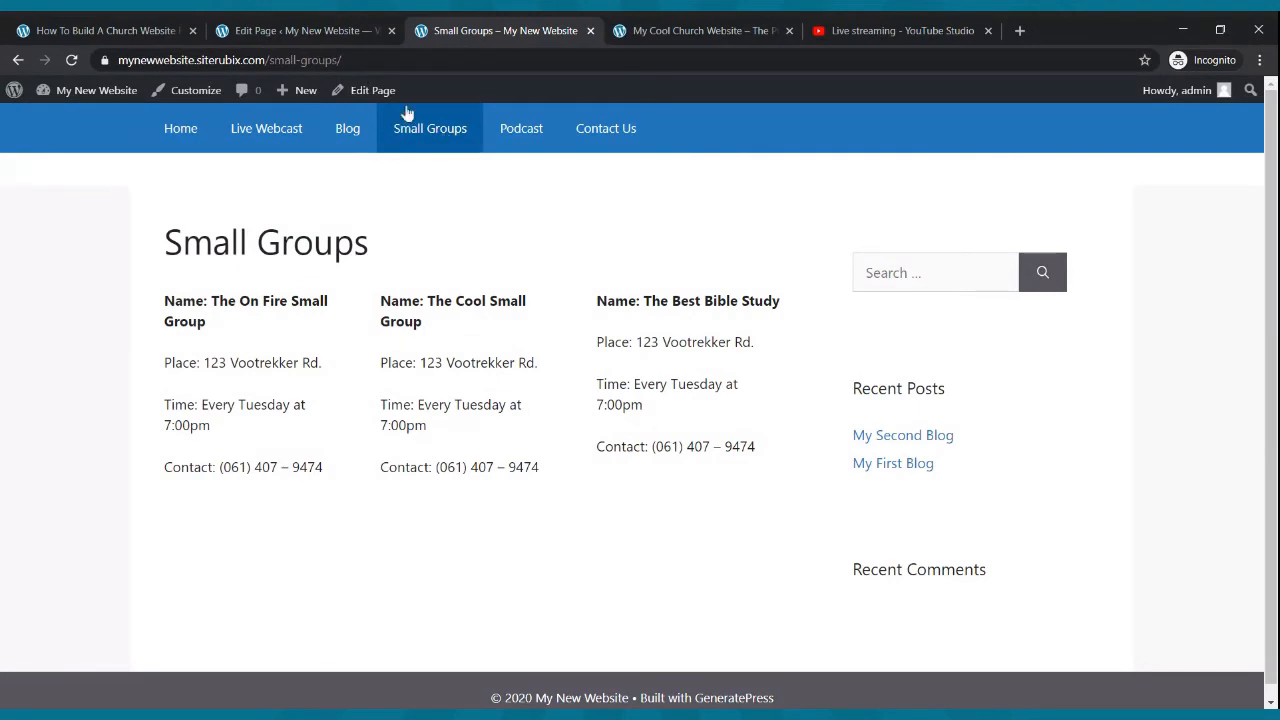
left_click(322, 31)
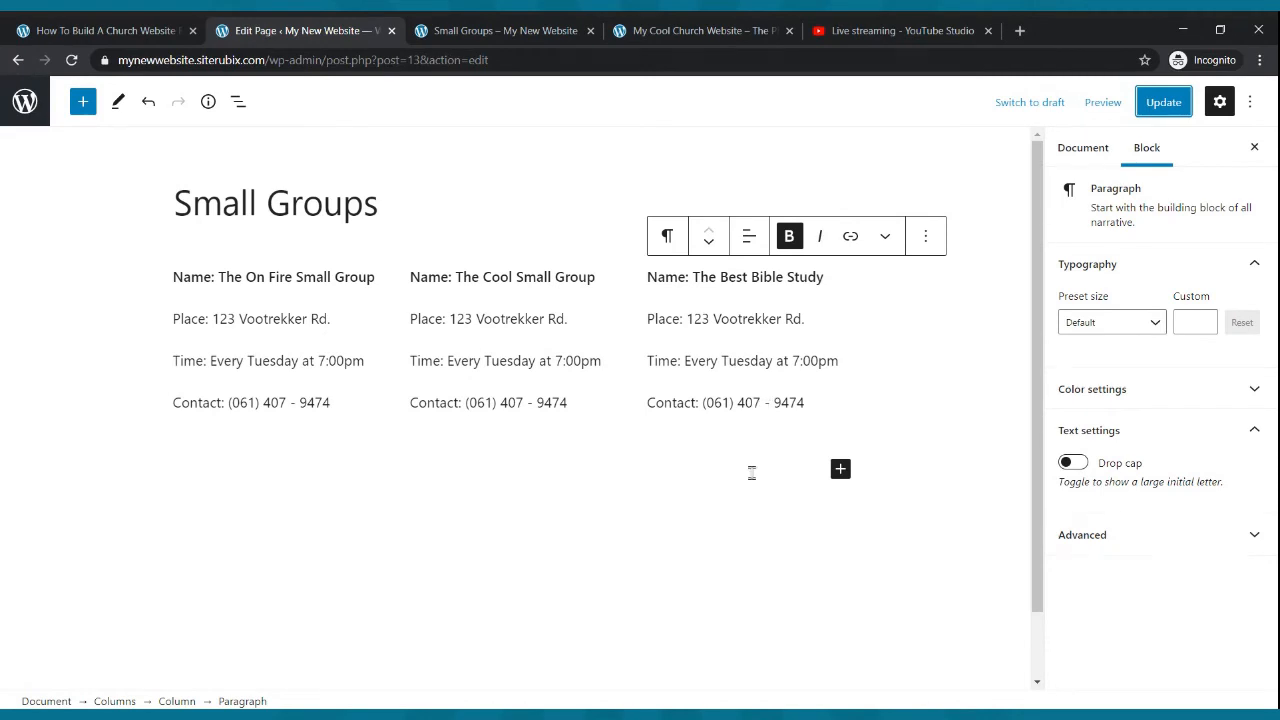
- Delete the Contact line from the second column
left_click_drag(344, 403, 174, 405)
left_click(178, 398)
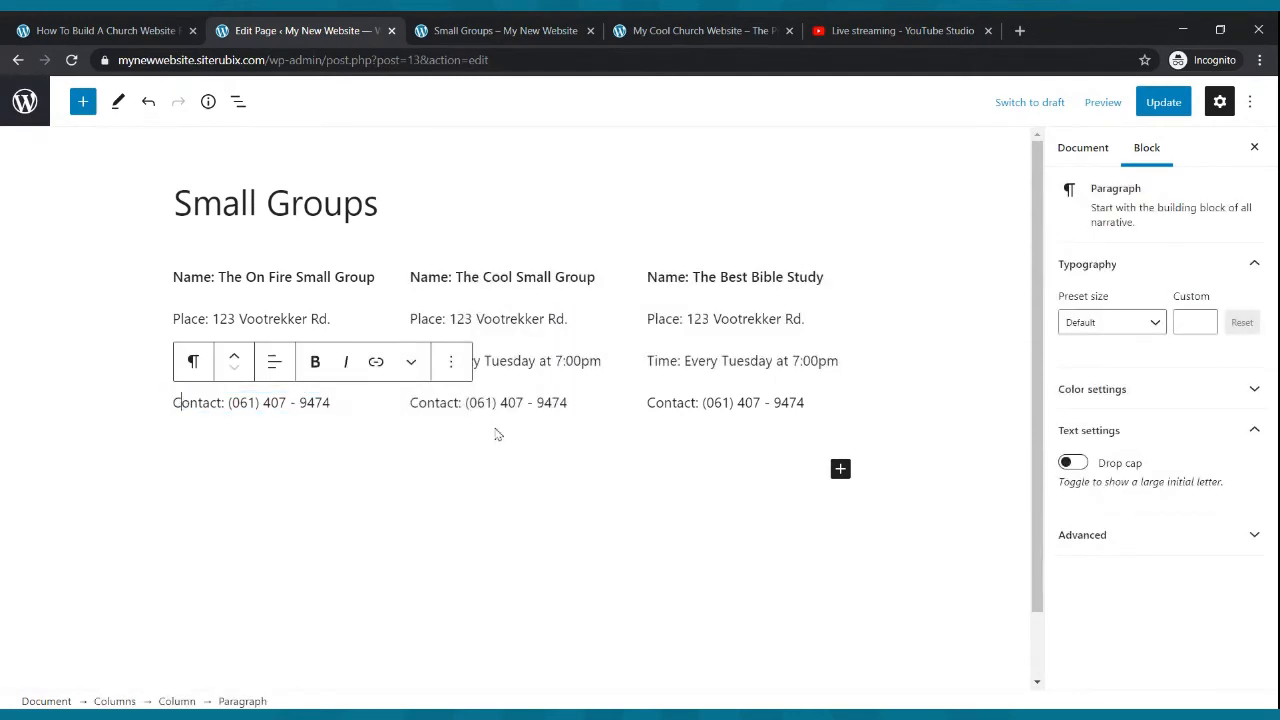
left_click_drag(563, 403, 457, 430)
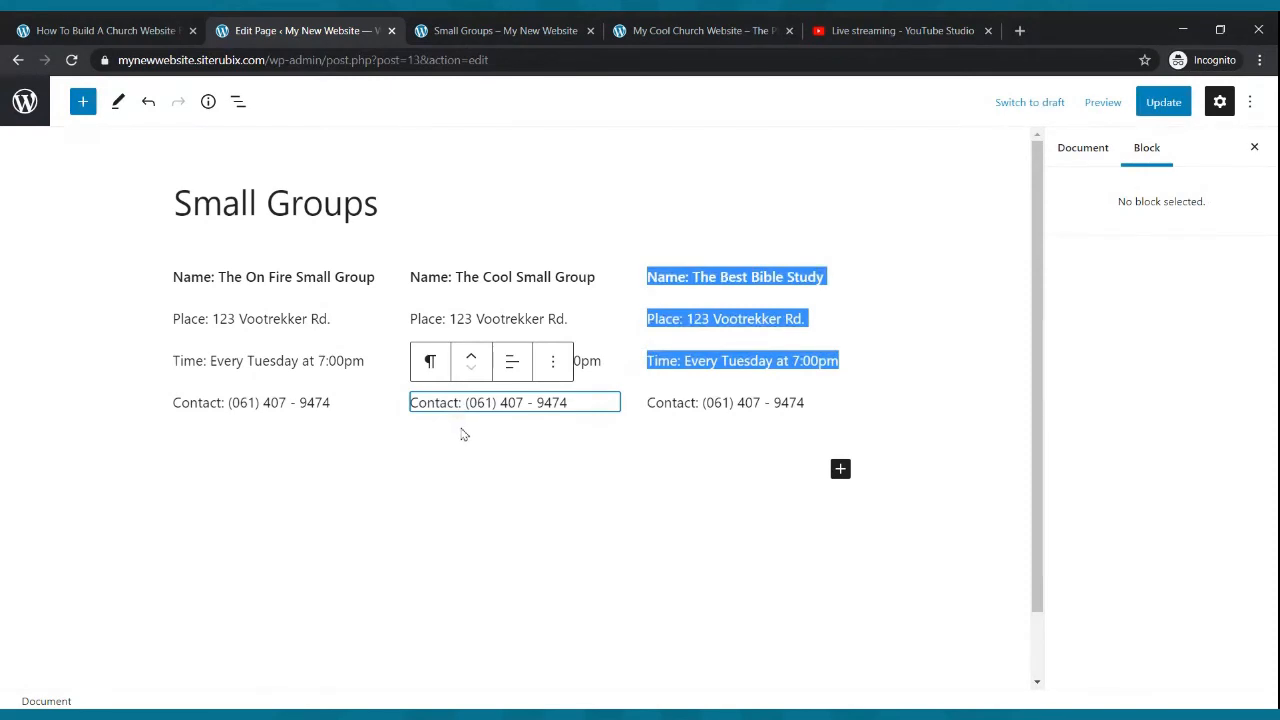
left_click(462, 400)
key("Delete")
key("Delete")
key("Delete")
key("Delete")
key("Delete")
key("Delete")
key("Delete")
key("Delete")
key("Delete")
key("Delete")
key("Delete")
key("Delete")
key("Delete")
key("Delete")
key("Delete")
key("Delete")
key("Delete")
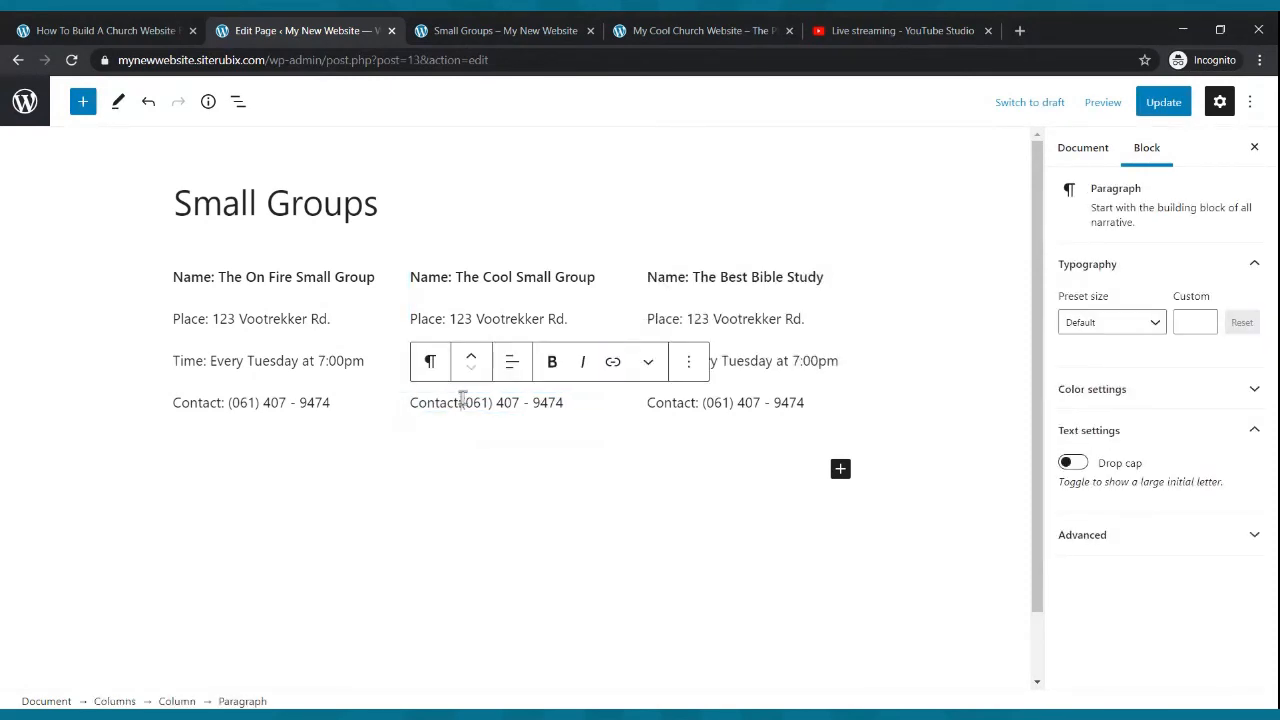
key("BackSpace")
key("BackSpace")
key("BackSpace")
key("BackSpace")
key("BackSpace")
key("BackSpace")
key("BackSpace")
key("BackSpace")
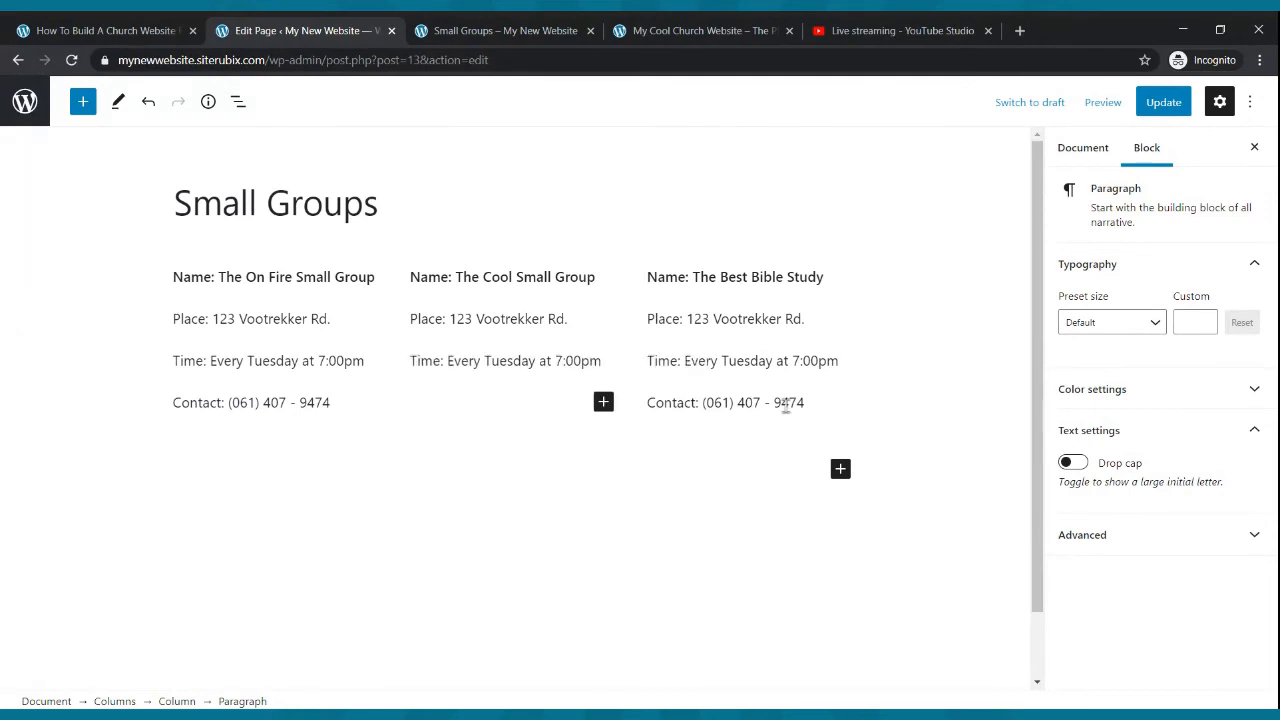
- Delete the Contact lines from the third and first columns
left_click(806, 402)
key("BackSpace")
key("BackSpace")
key("BackSpace")
key("BackSpace")
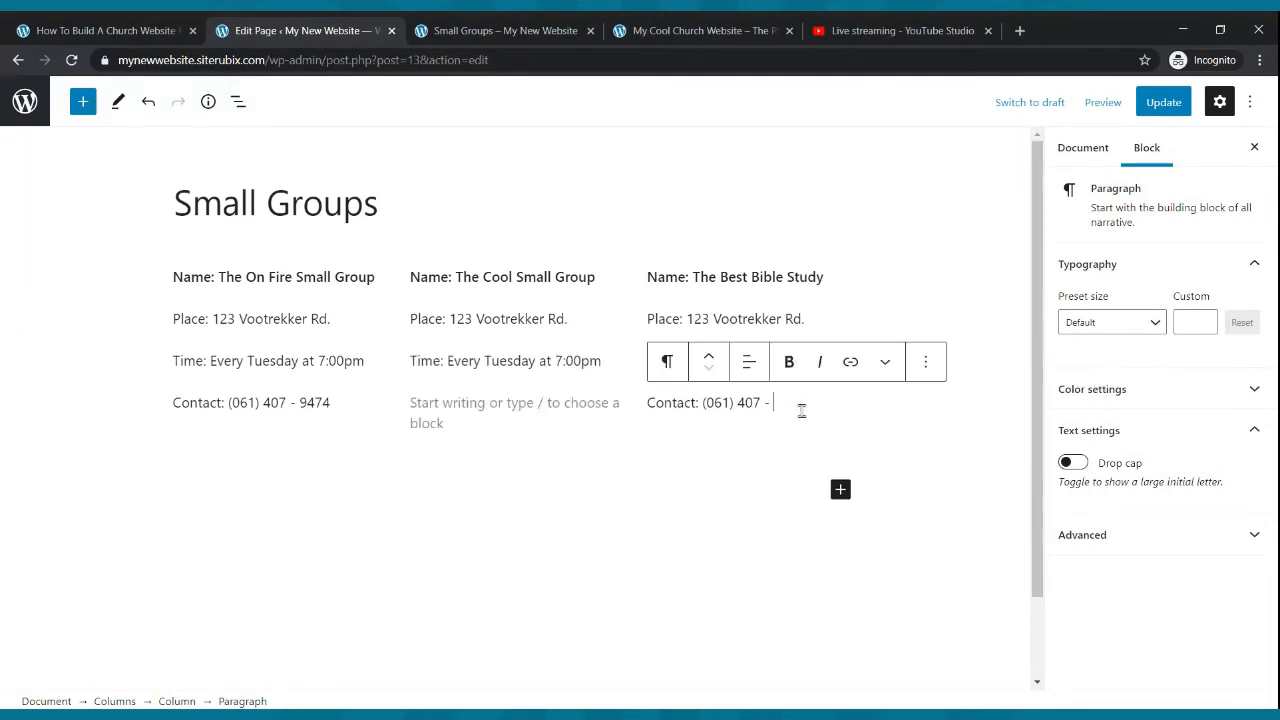
key("BackSpace")
key("BackSpace")
key("BackSpace")
key("BackSpace")
key("BackSpace")
key("BackSpace")
key("BackSpace")
key("BackSpace")
key("BackSpace")
key("BackSpace")
key("BackSpace")
key("BackSpace")
key("BackSpace")
key("BackSpace")
key("BackSpace")
key("BackSpace")
key("BackSpace")
key("BackSpace")
key("BackSpace")
key("BackSpace")
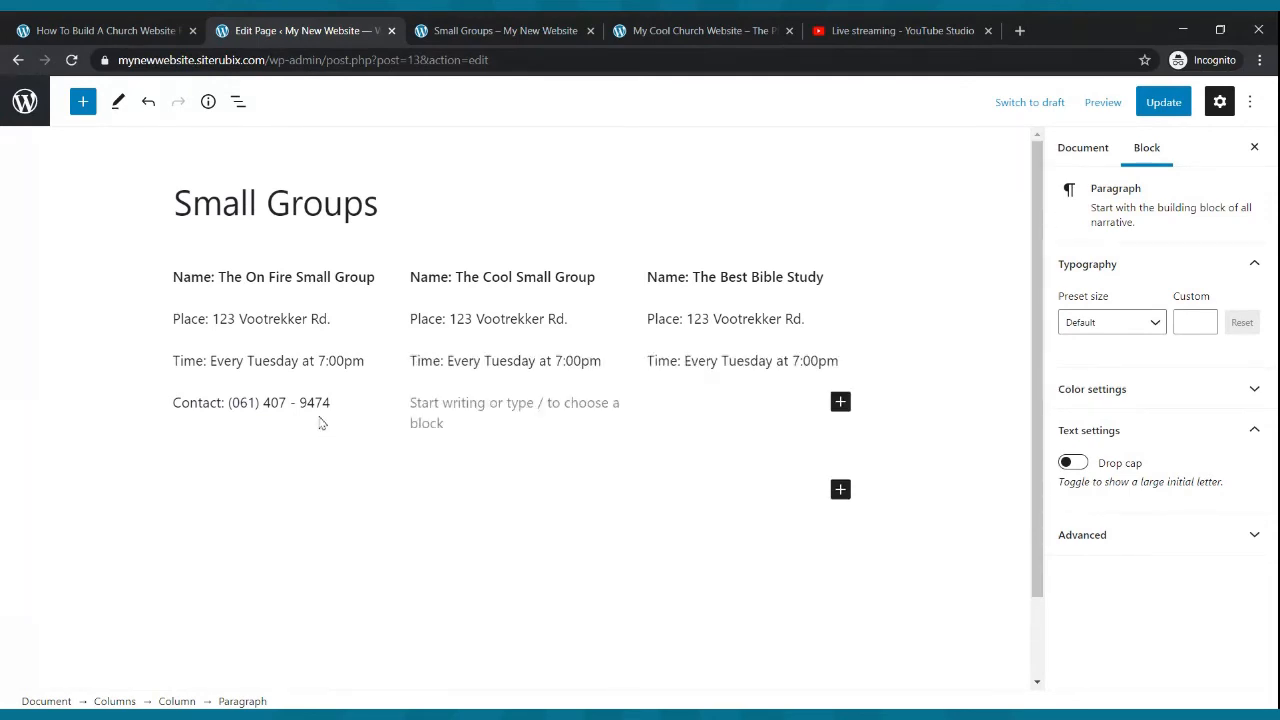
left_click(333, 402)
key("BackSpace")
key("BackSpace")
key("BackSpace")
key("BackSpace")
key("BackSpace")
key("BackSpace")
key("BackSpace")
key("BackSpace")
key("BackSpace")
key("BackSpace")
key("BackSpace")
key("BackSpace")
key("BackSpace")
key("BackSpace")
key("BackSpace")
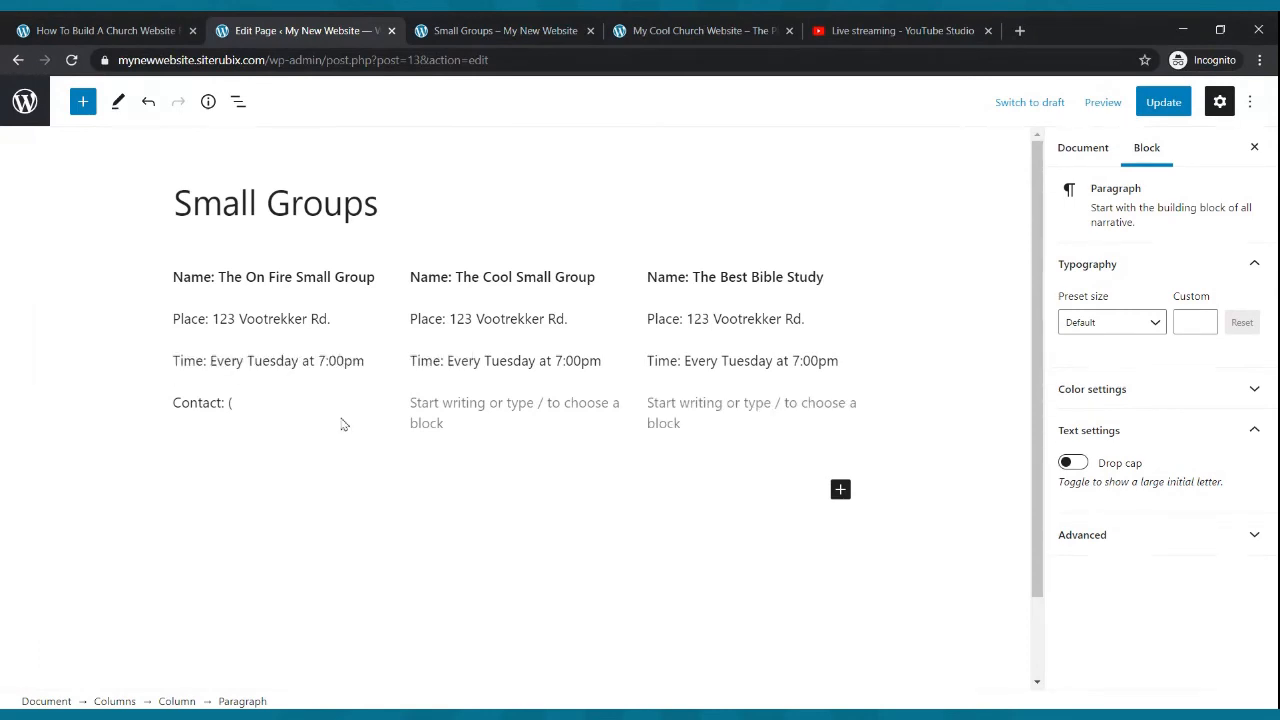
key("BackSpace")
key("BackSpace")
key("BackSpace")
key("BackSpace")
key("BackSpace")
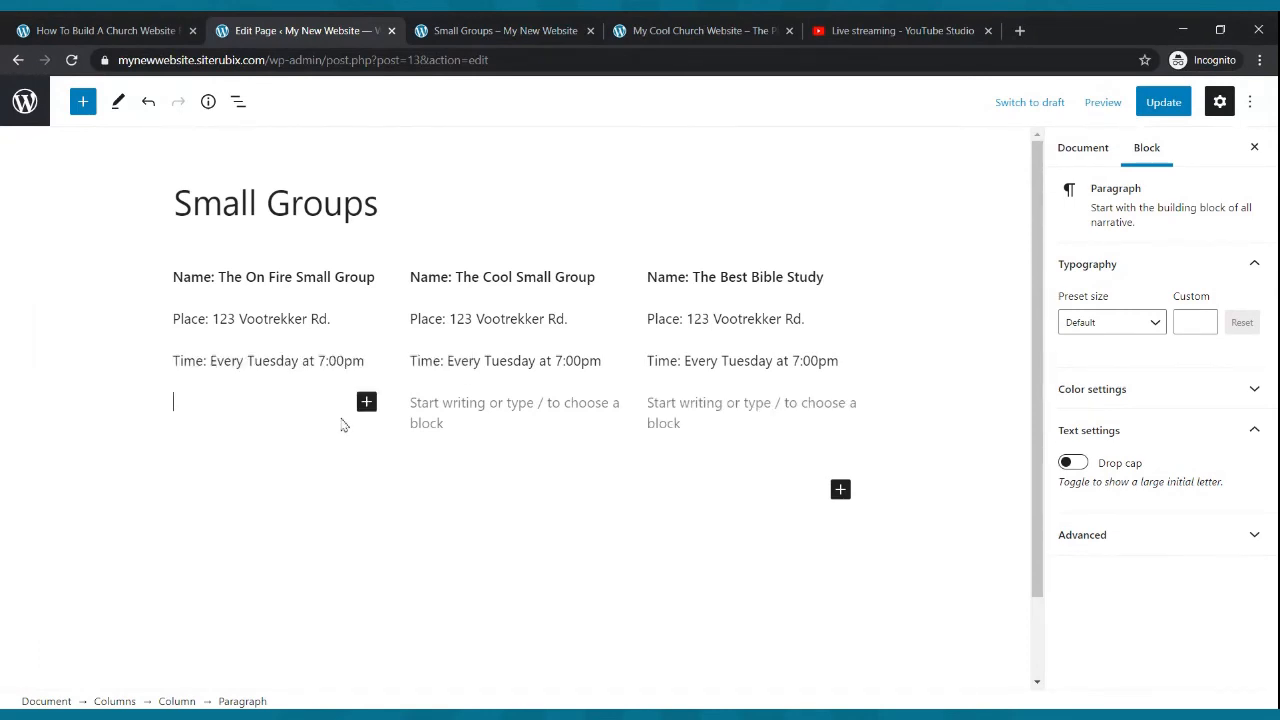
- Add a paragraph below the columns reading "For More Information On Any Small Group Please Call:" followed by the contact phone number
left_click(549, 452)
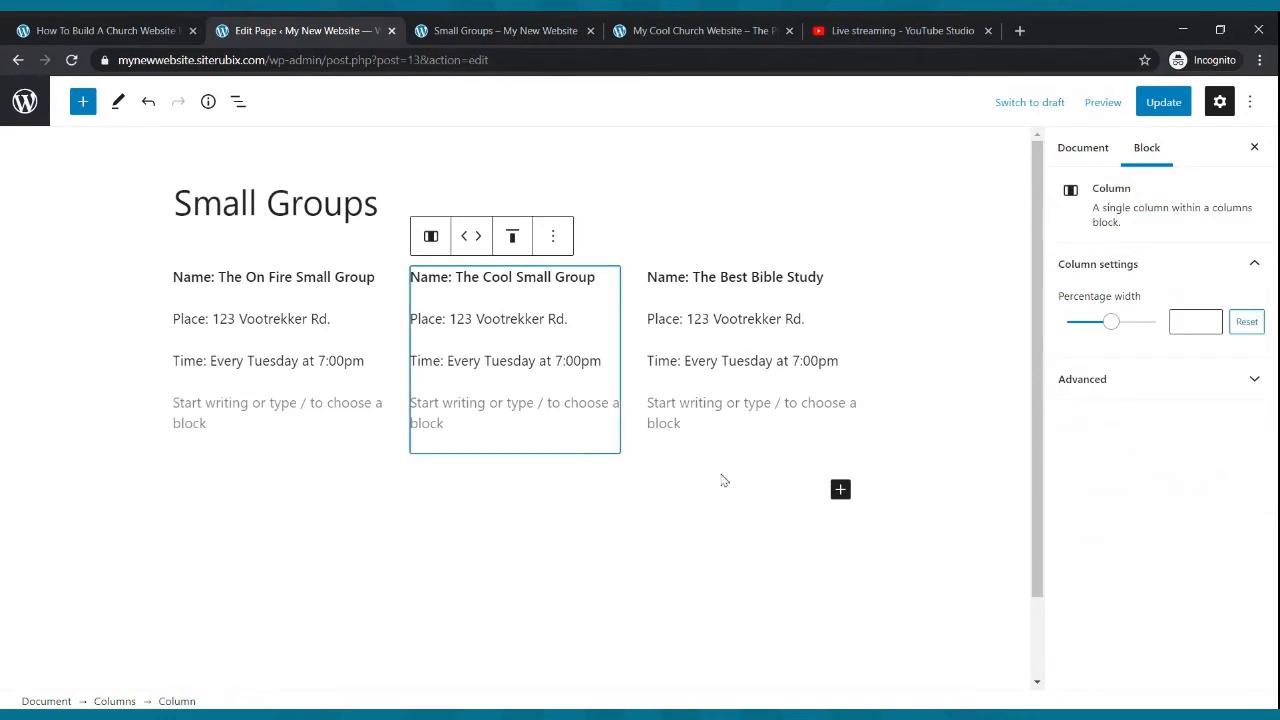
left_click(840, 490)
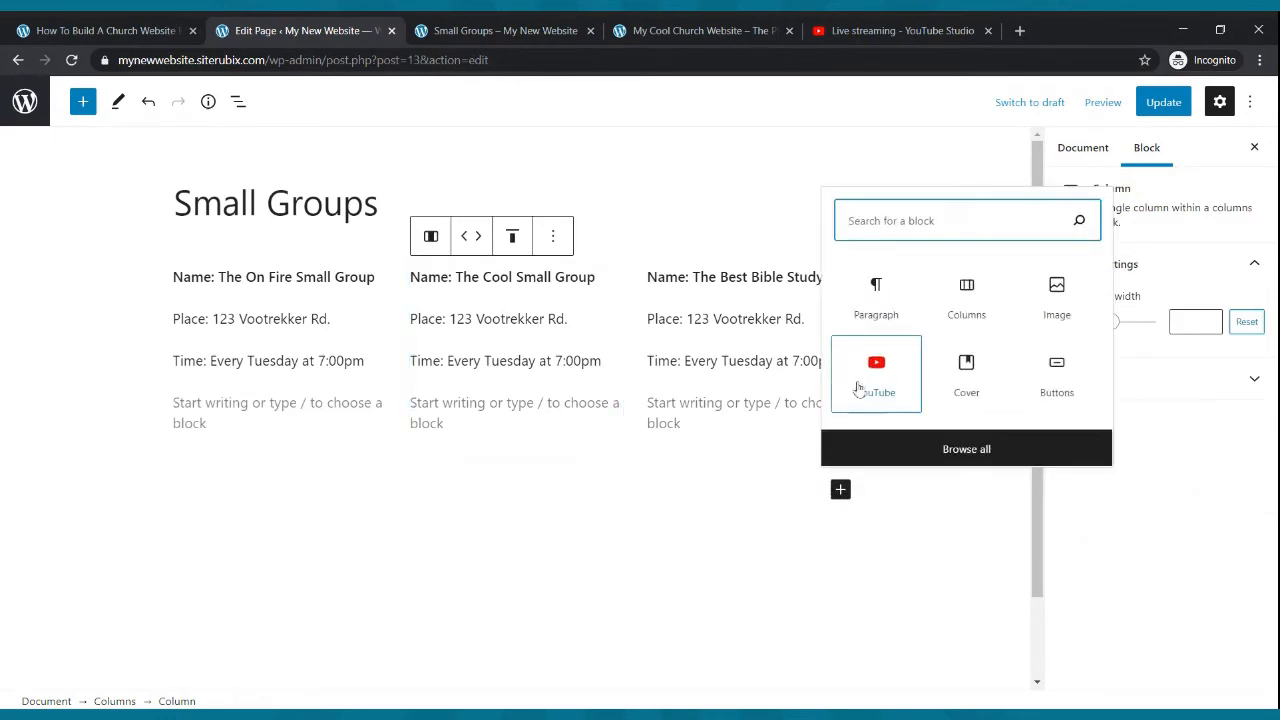
left_click(875, 312)
type("For More IN")
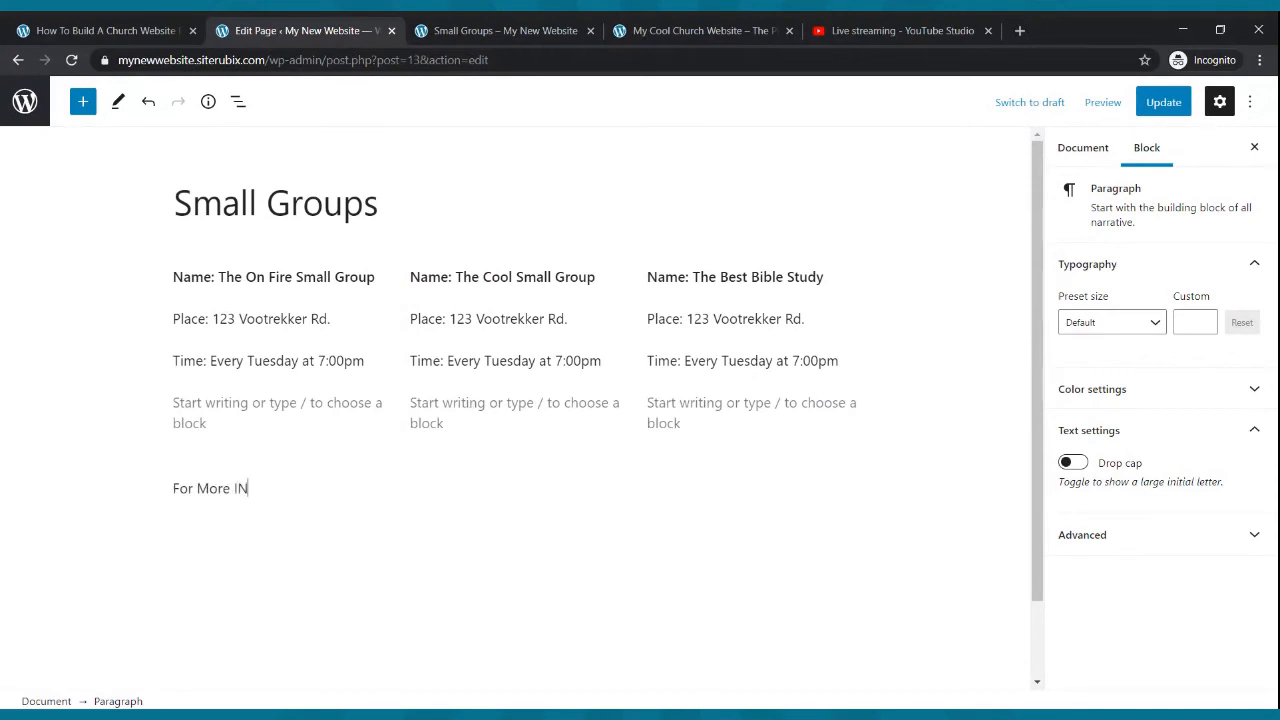
type("nor")
key("BackSpace")
type("ormatino on")
key("BackSpace")
type("n On Any Sm")
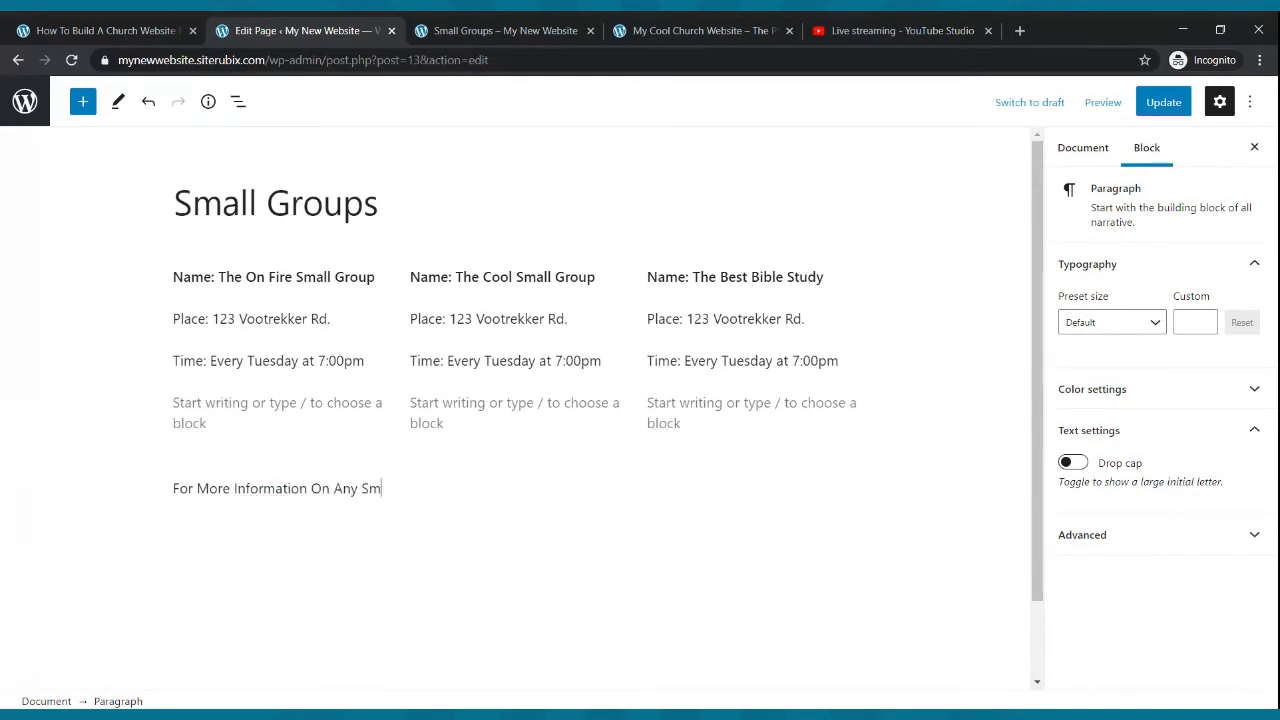
type("all Group Please call: (061) 40")
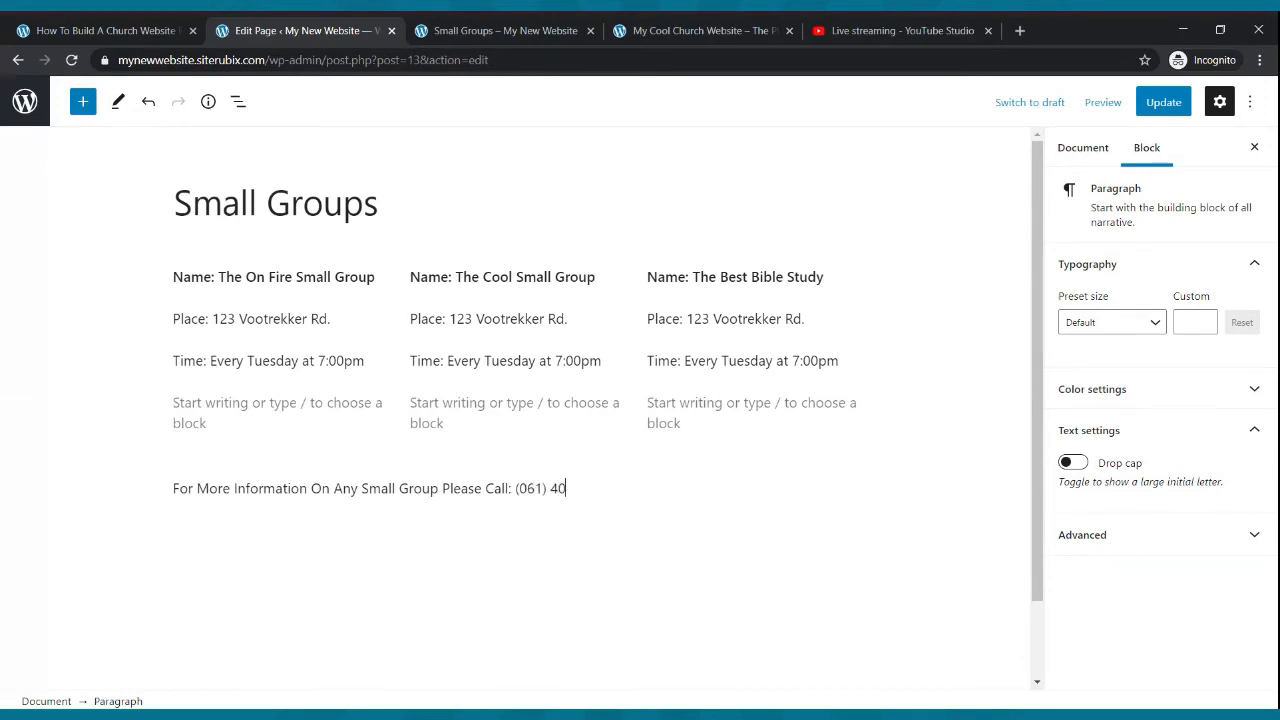
type("474")
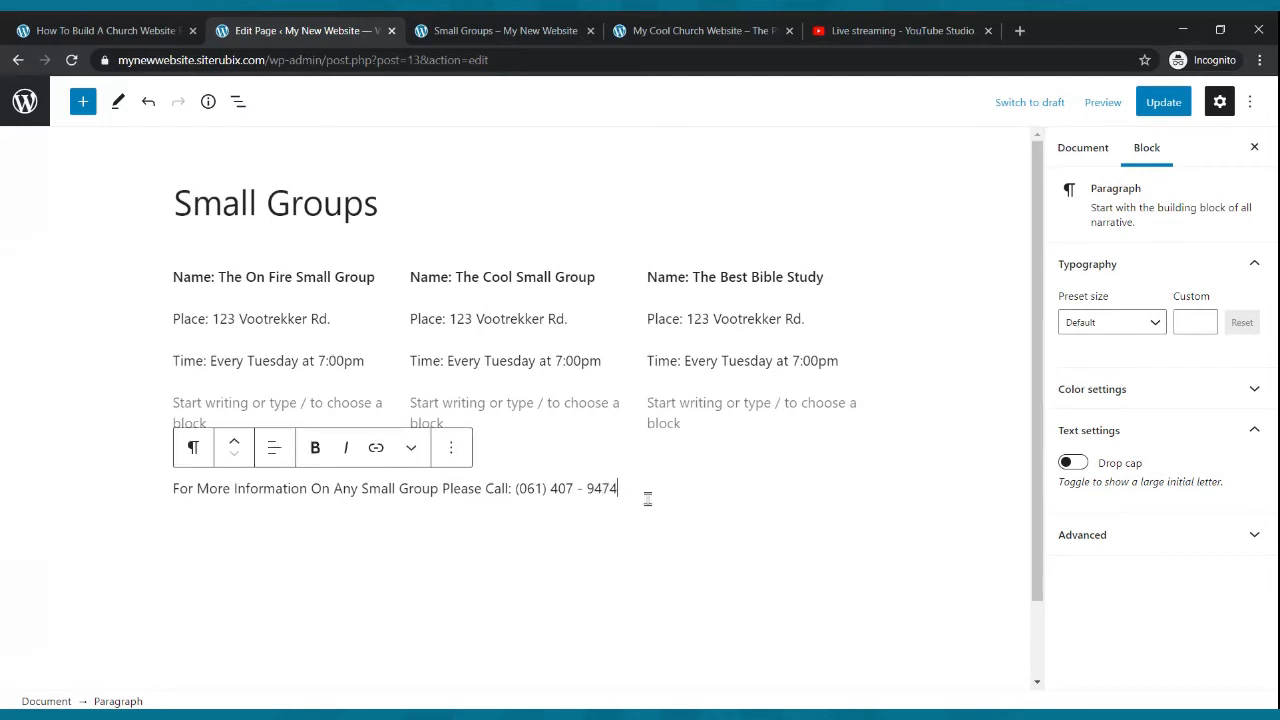
- Make the whole contact paragraph below the columns bold
left_click(507, 488)
double_click(178, 488)
left_click_drag(180, 488, 618, 488)
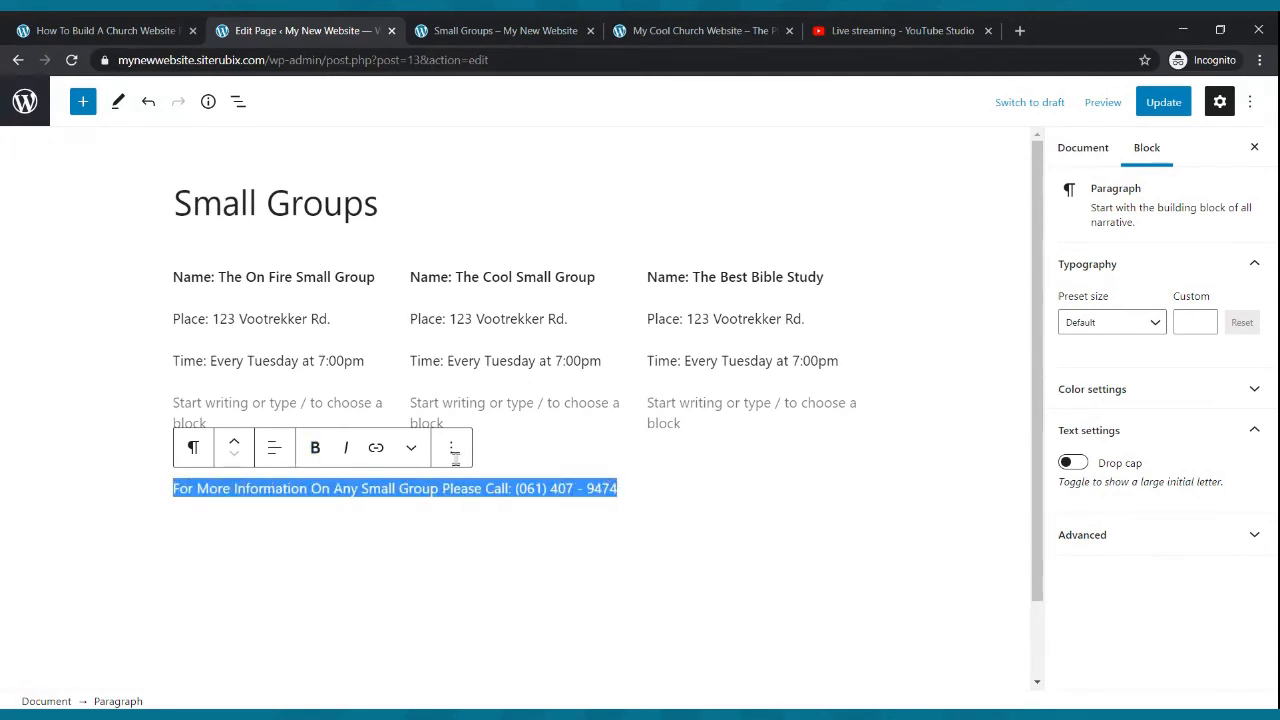
left_click(316, 448)
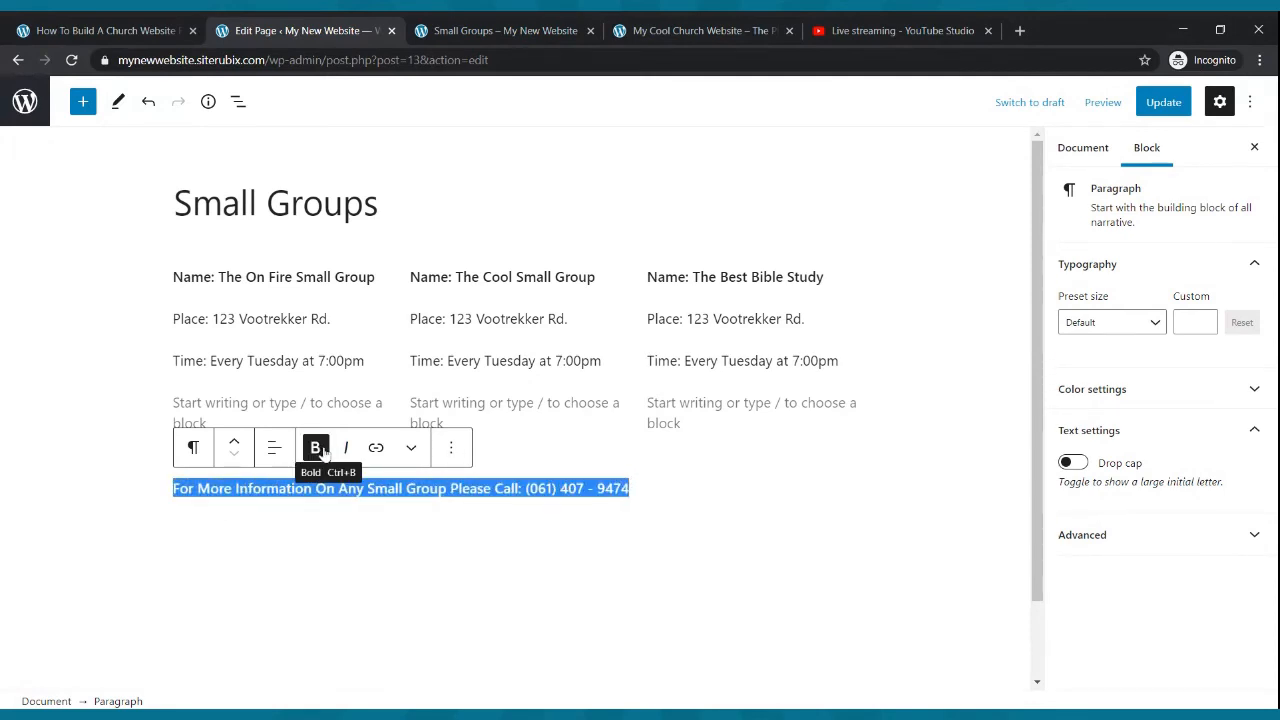
- Set the contact paragraph's font size to the Medium preset, raise it to 25, and update the page
left_click(1142, 323)
left_click(1092, 476)
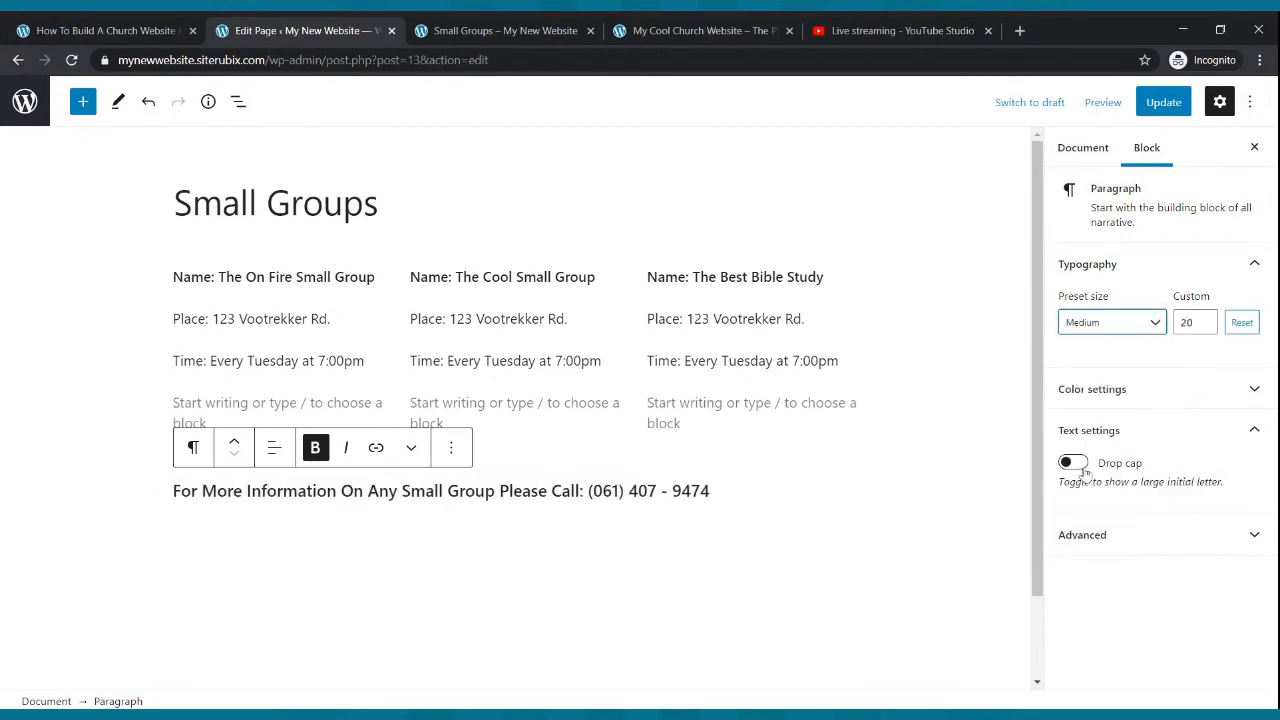
left_click(1207, 319)
left_click(1207, 319)
left_click(1207, 319)
left_click(1207, 319)
left_click(1207, 319)
left_click(1154, 101)
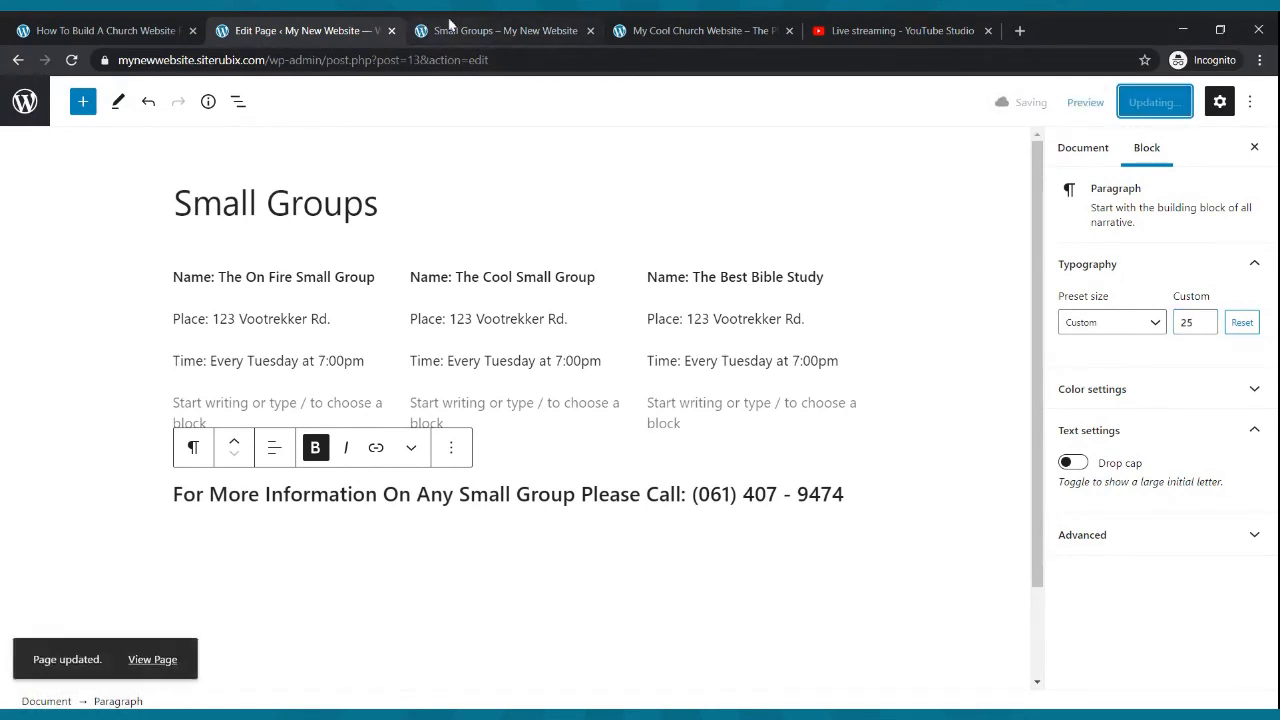
- Reload the live Small Groups page to check the contact line's size
left_click(449, 27)
left_click(71, 60)
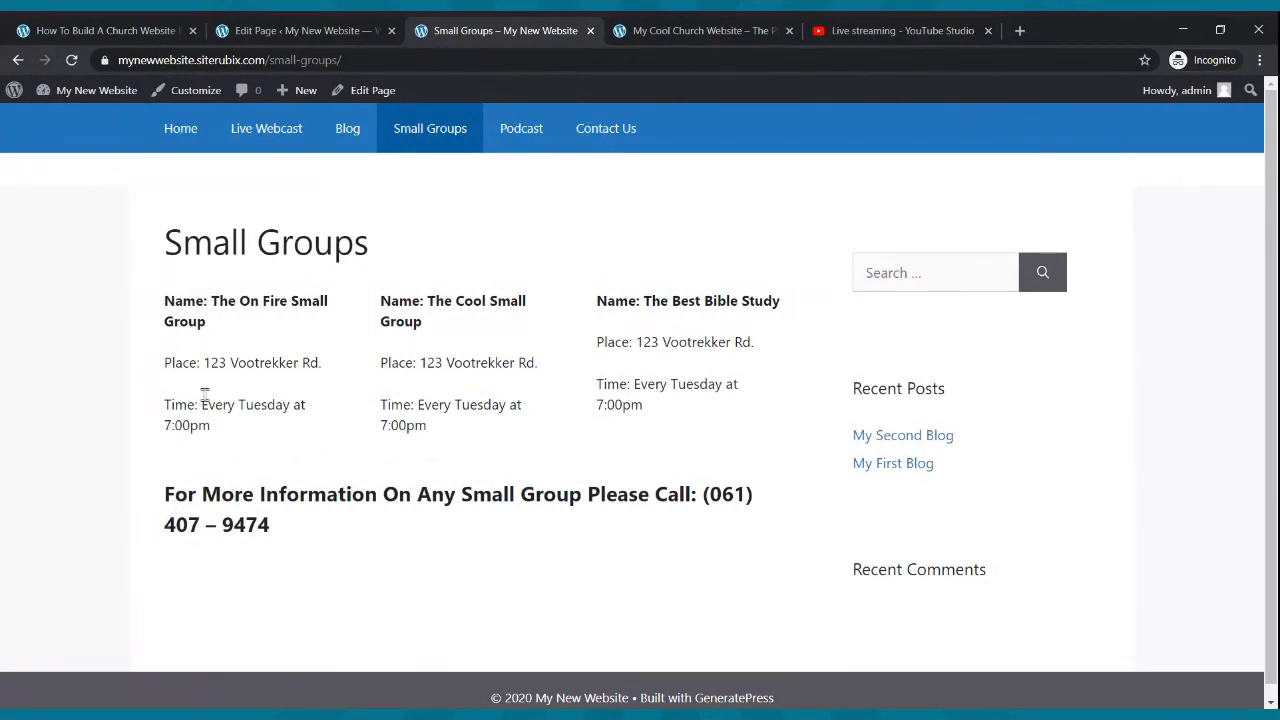
- Reduce the contact paragraph's font size to 20 and update the Small Groups page
left_click(290, 30)
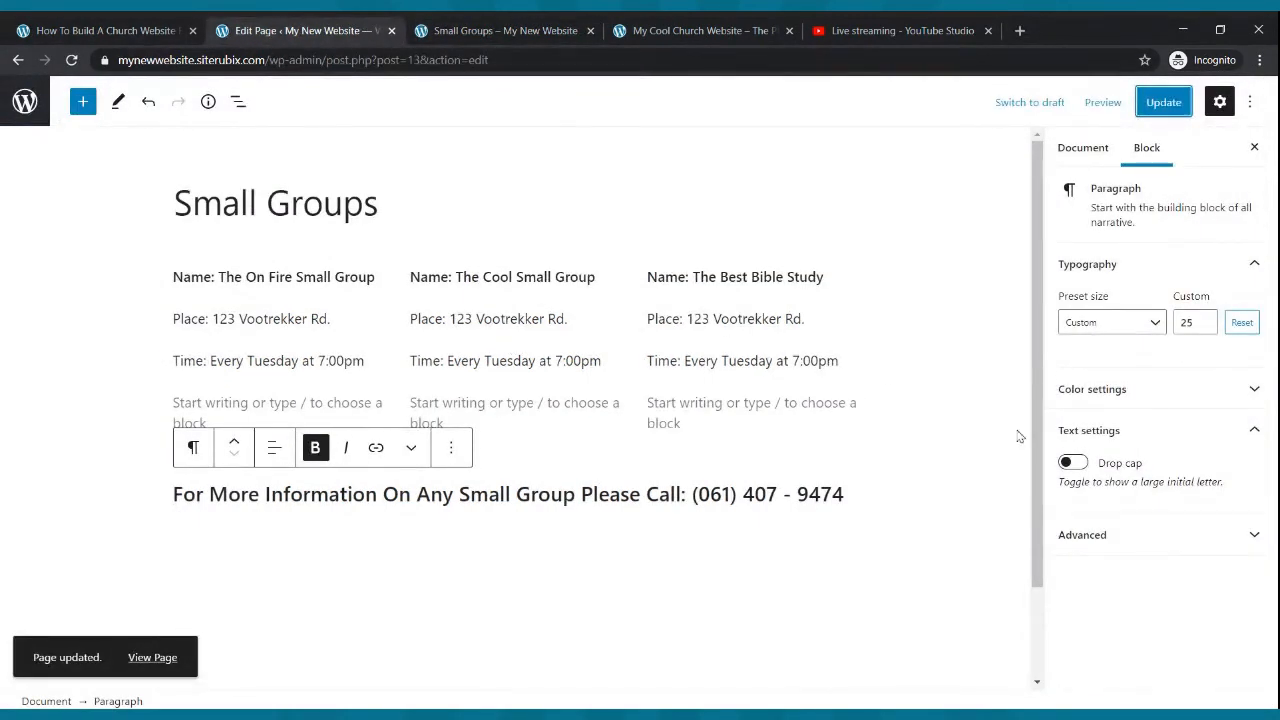
triple_click(834, 494)
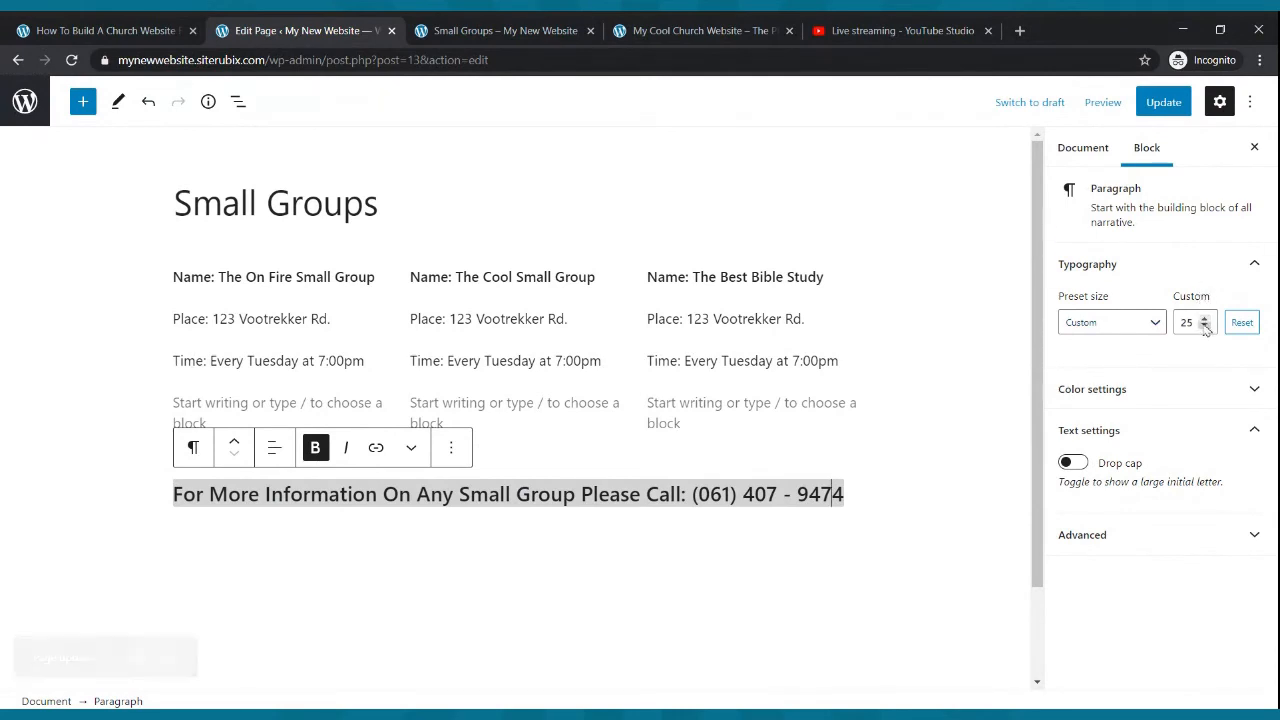
left_click(1204, 325)
left_click(1204, 325)
left_click(1204, 325)
left_click(1204, 325)
left_click(1204, 325)
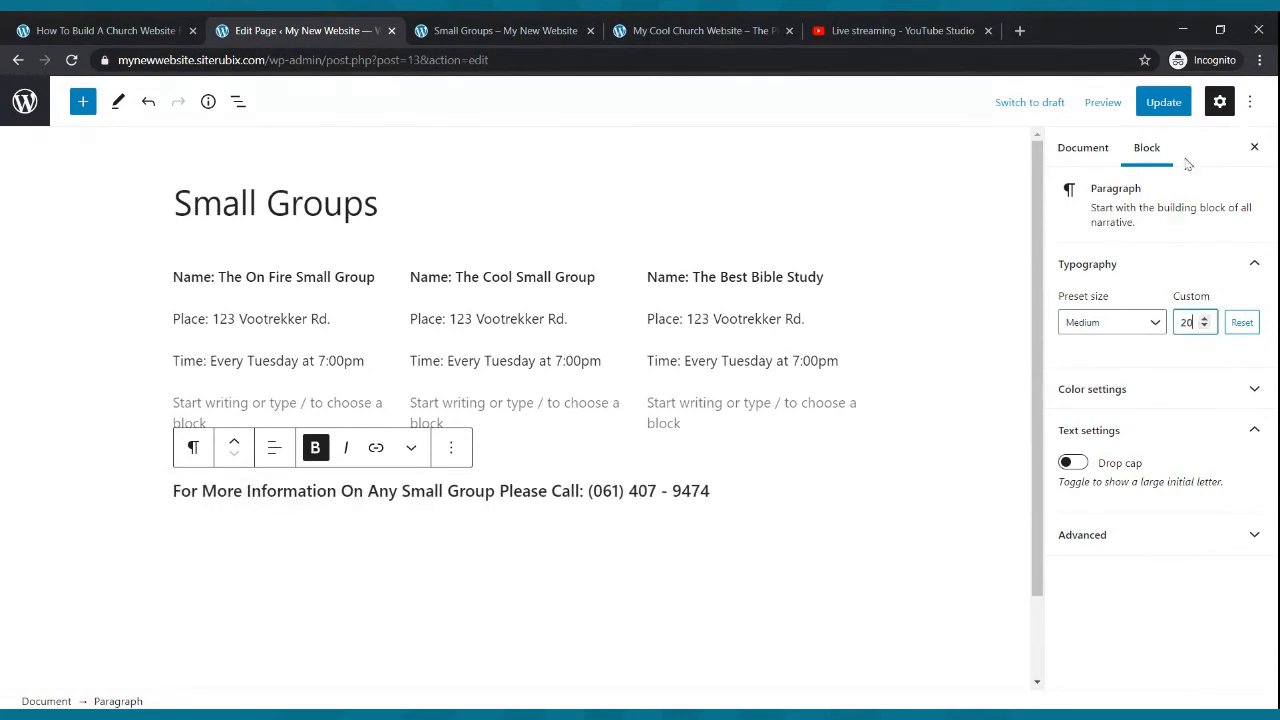
left_click(1163, 102)
- Check the live Small Groups and Home pages, then go to the admin Pages list
left_click(567, 22)
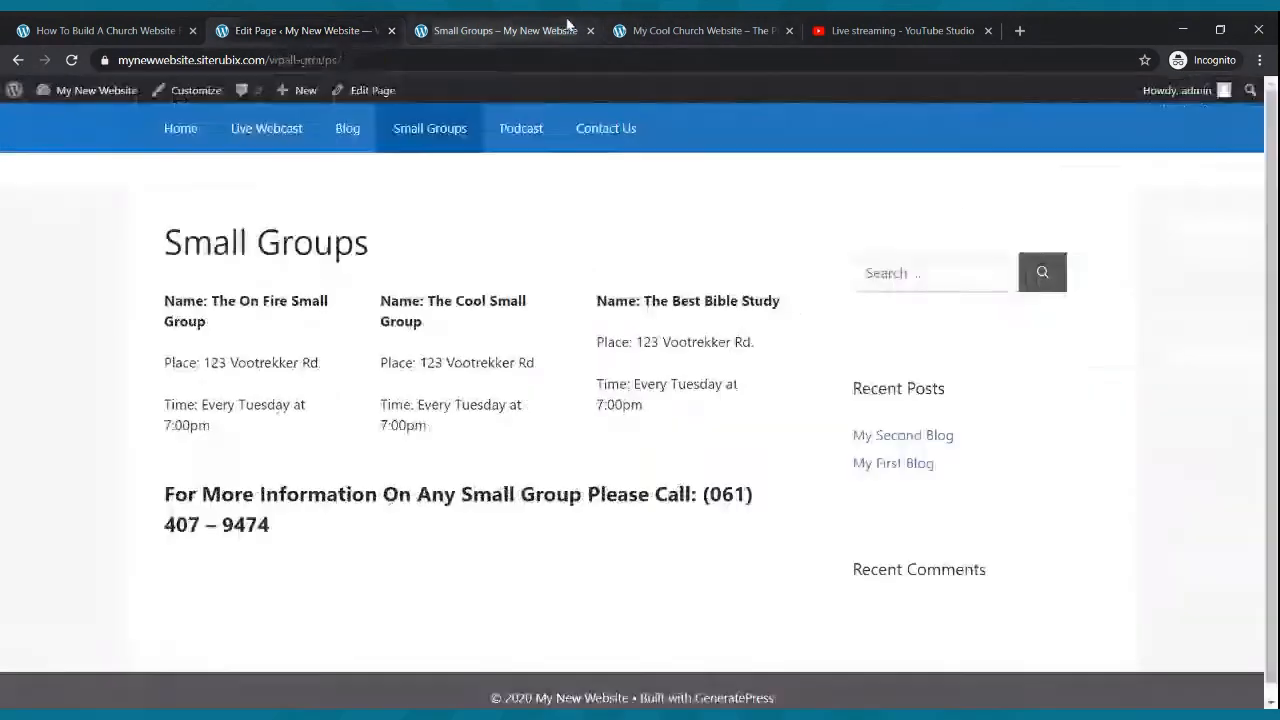
left_click(71, 60)
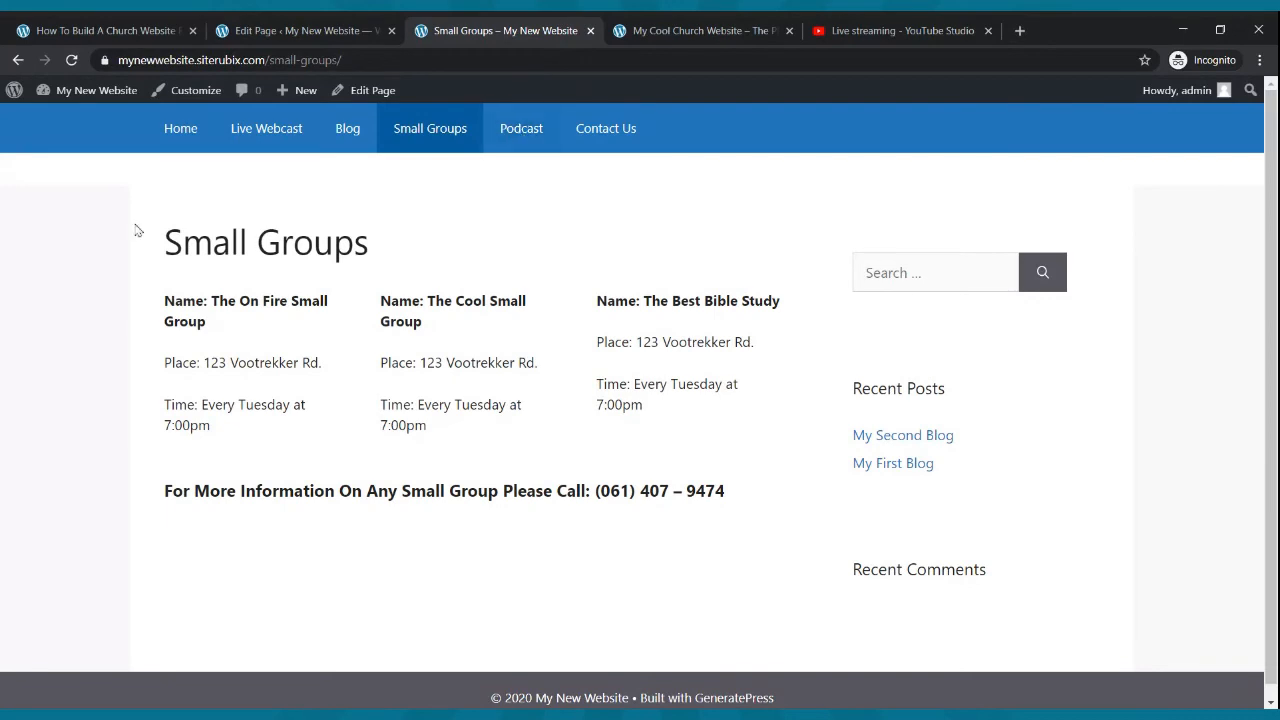
left_click(179, 131)
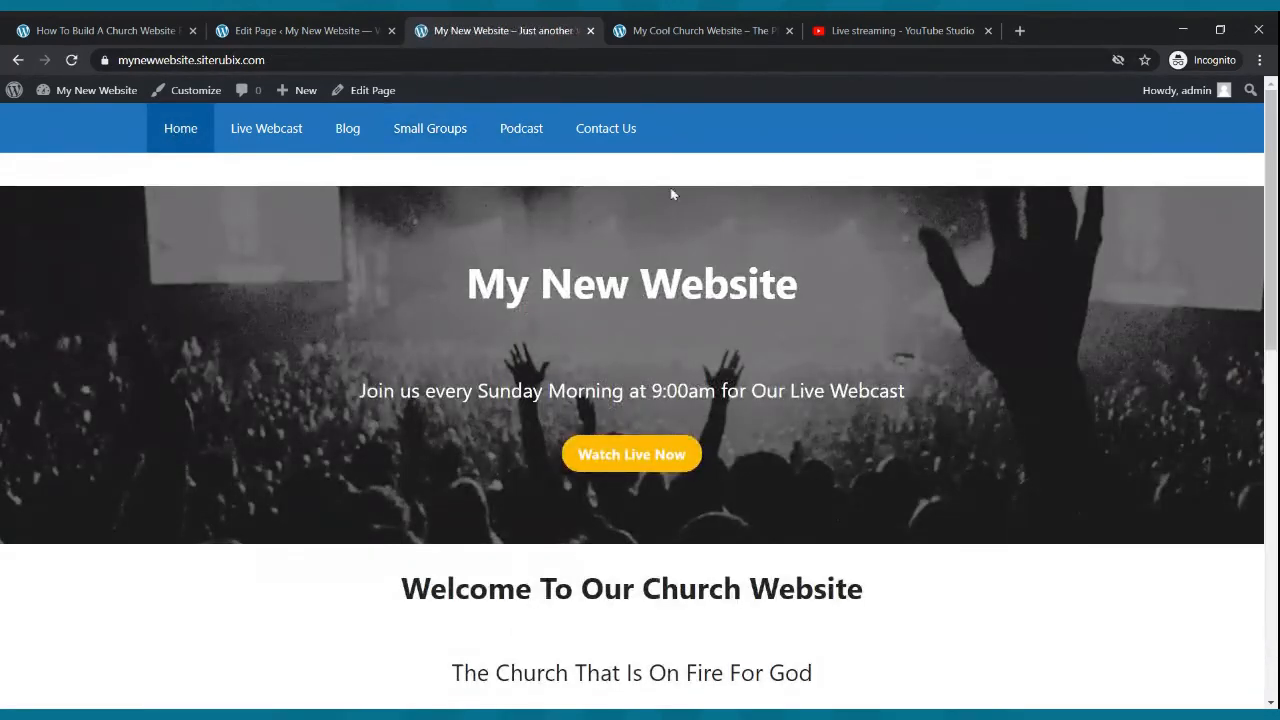
left_click(272, 31)
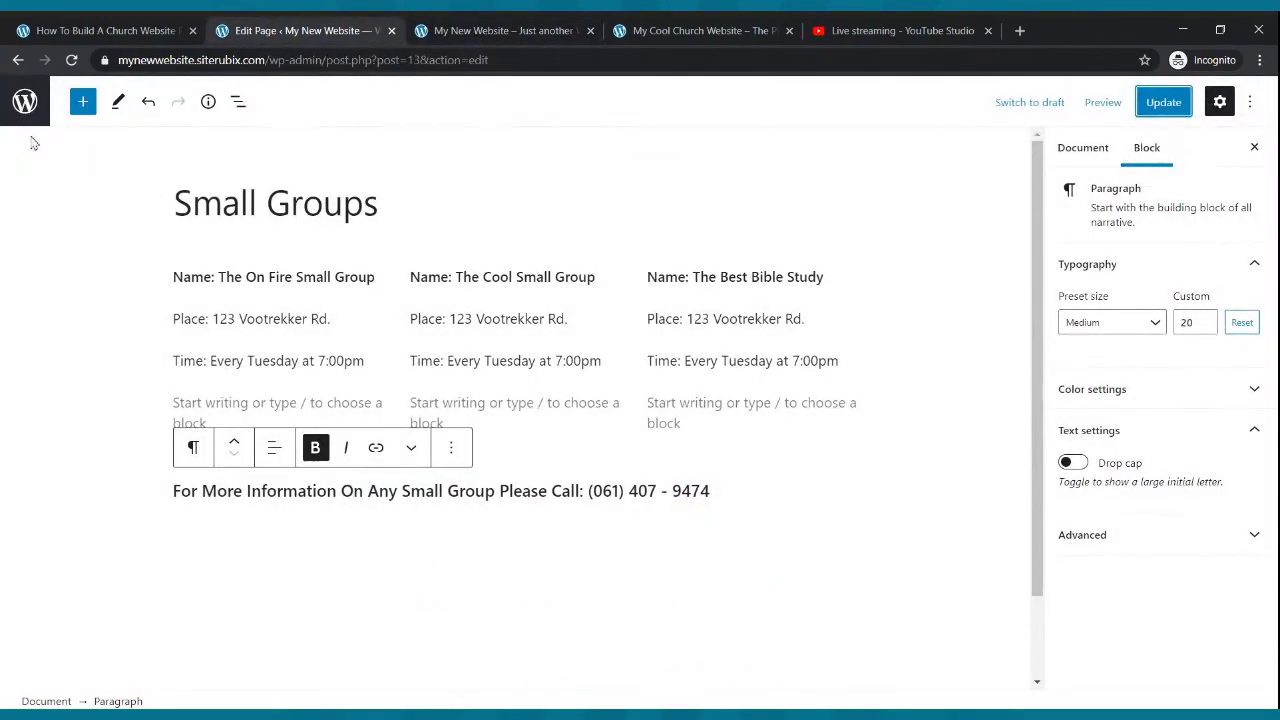
left_click(20, 62)
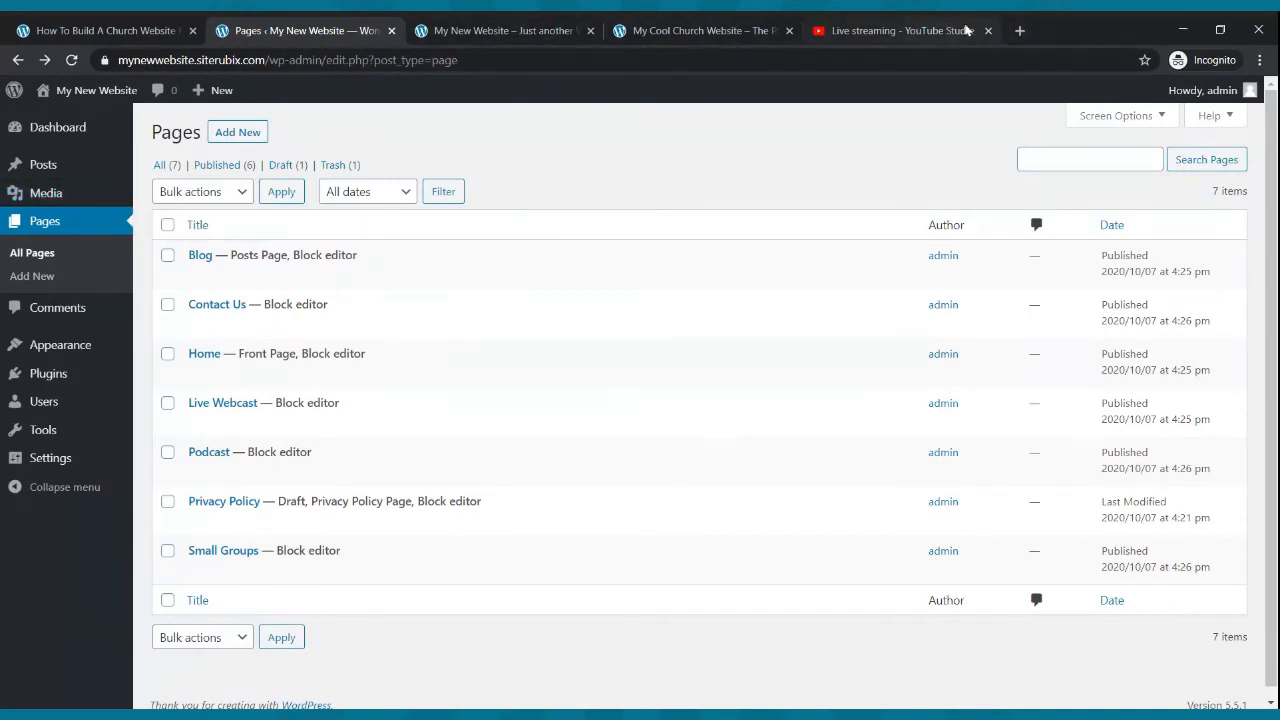
- Open spreaker.com in a new tab and close the YouTube Studio tab
left_click(1020, 32)
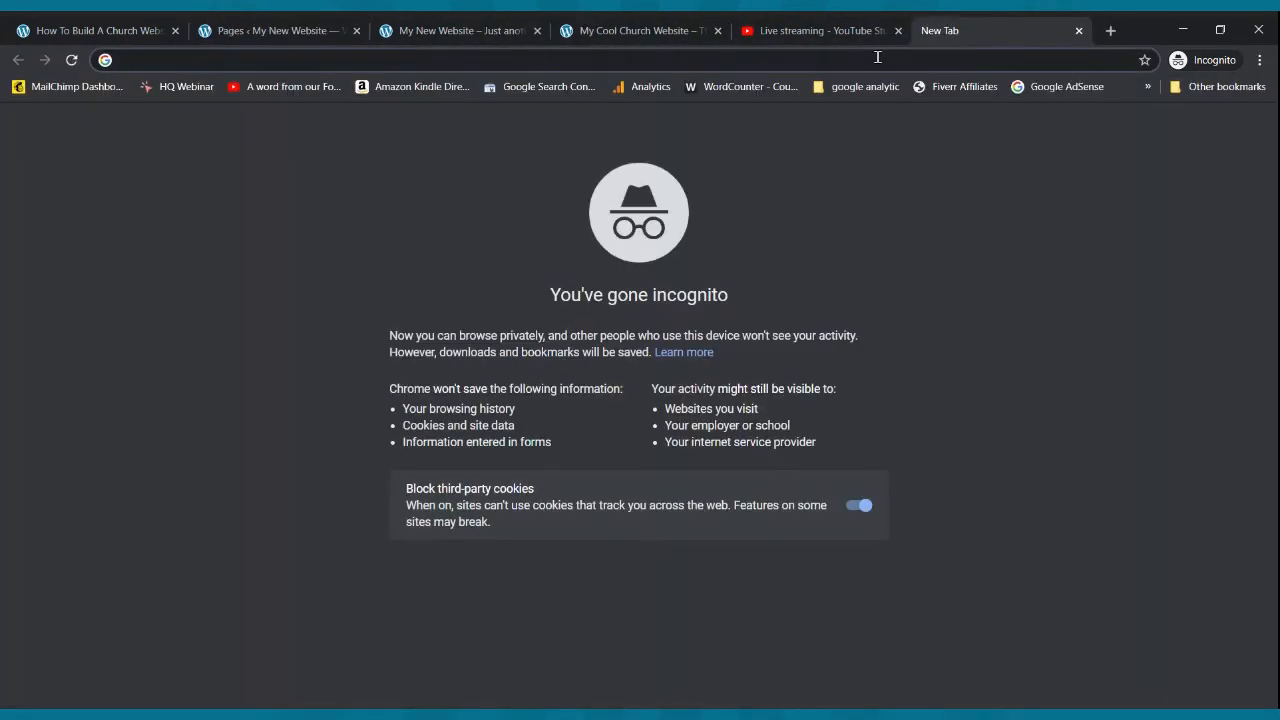
type("spreaker.com")
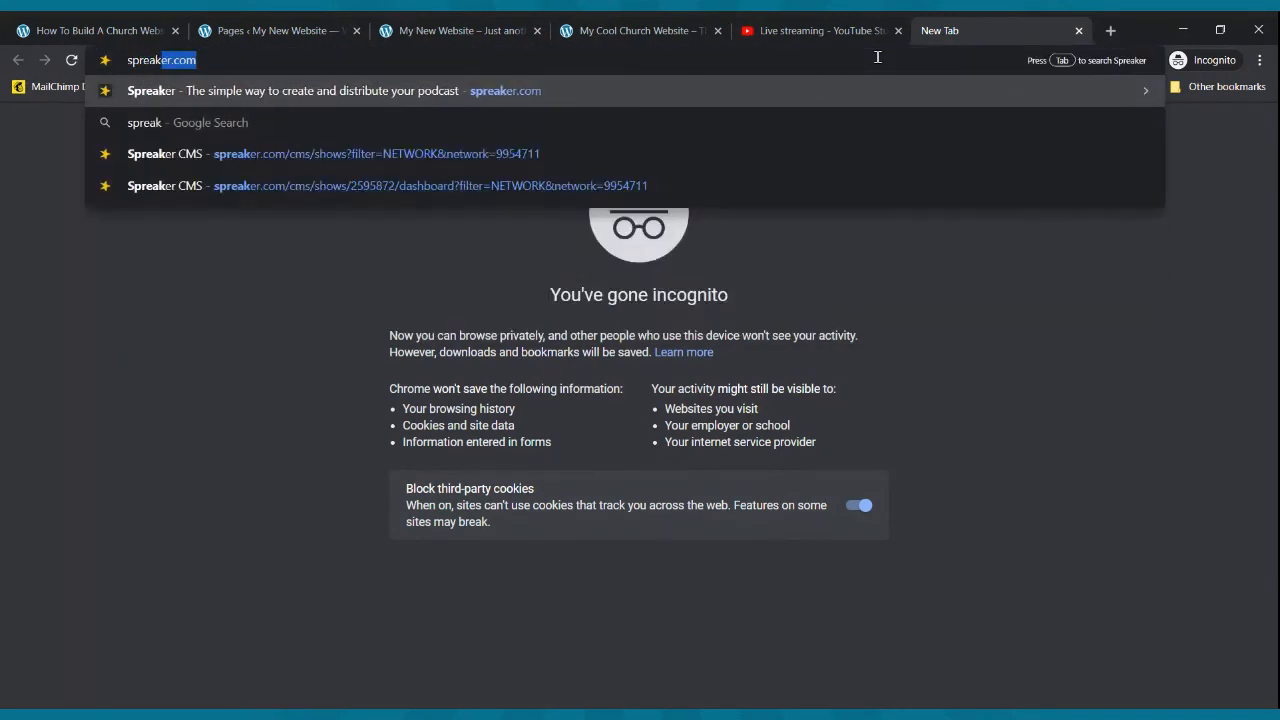
key("Return")
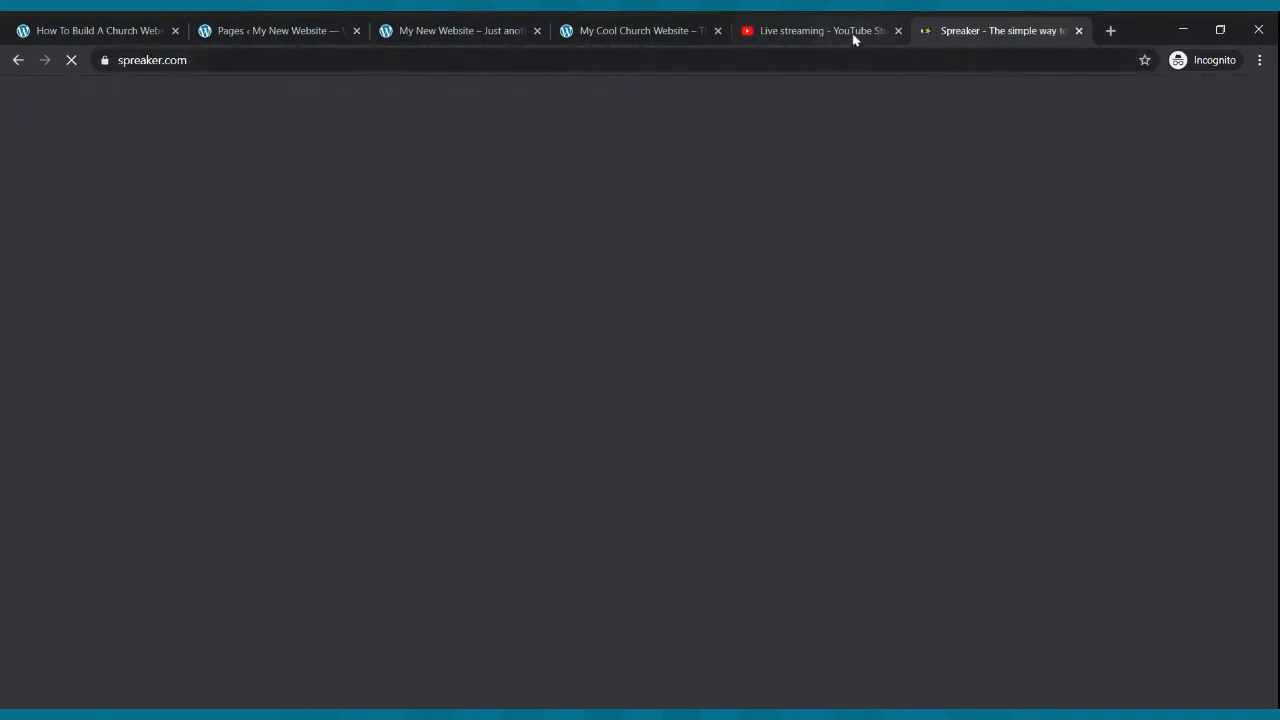
left_click(851, 36)
left_click(898, 31)
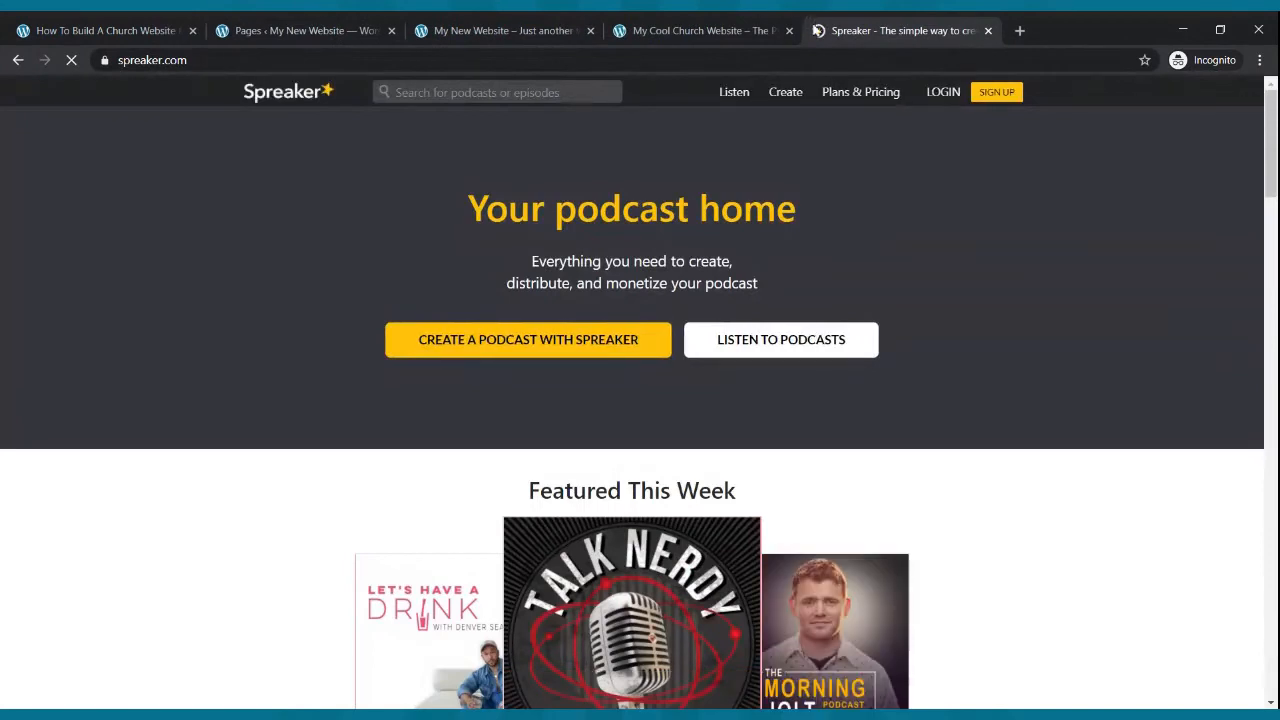
- Sign in to Spreaker with the saved account e-mail and password
left_click(937, 95)
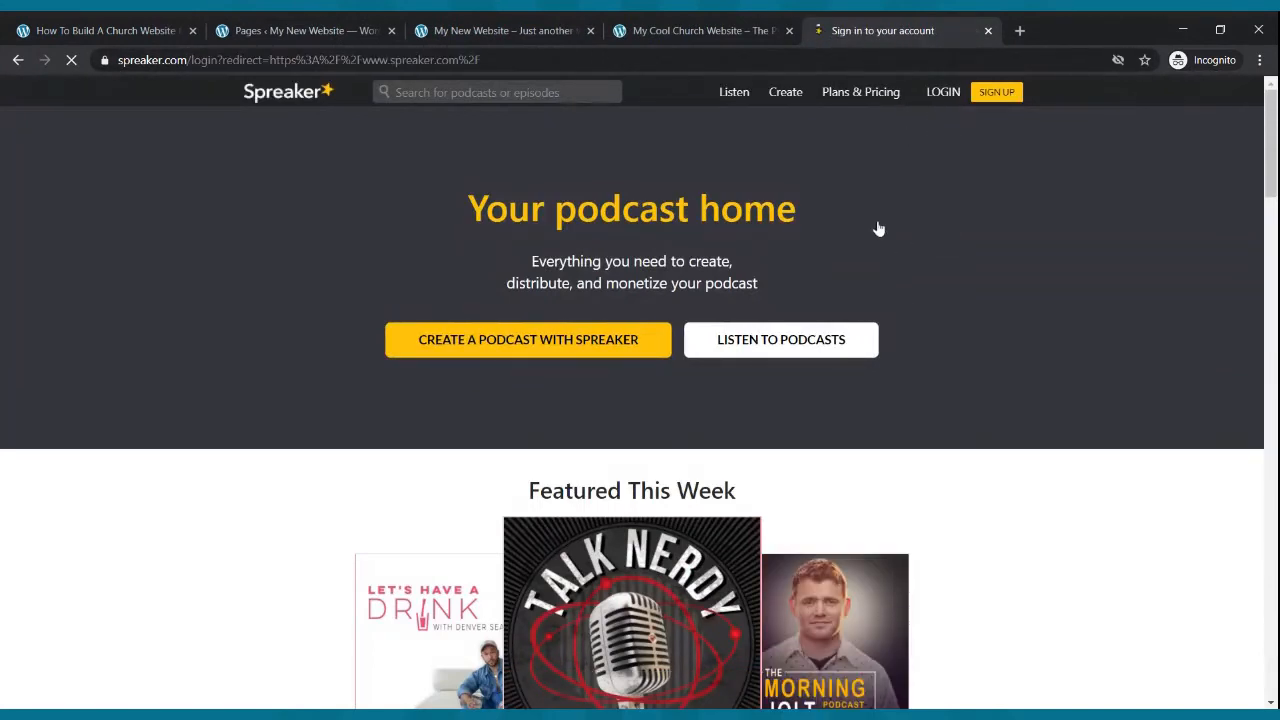
left_click(631, 368)
left_click(620, 390)
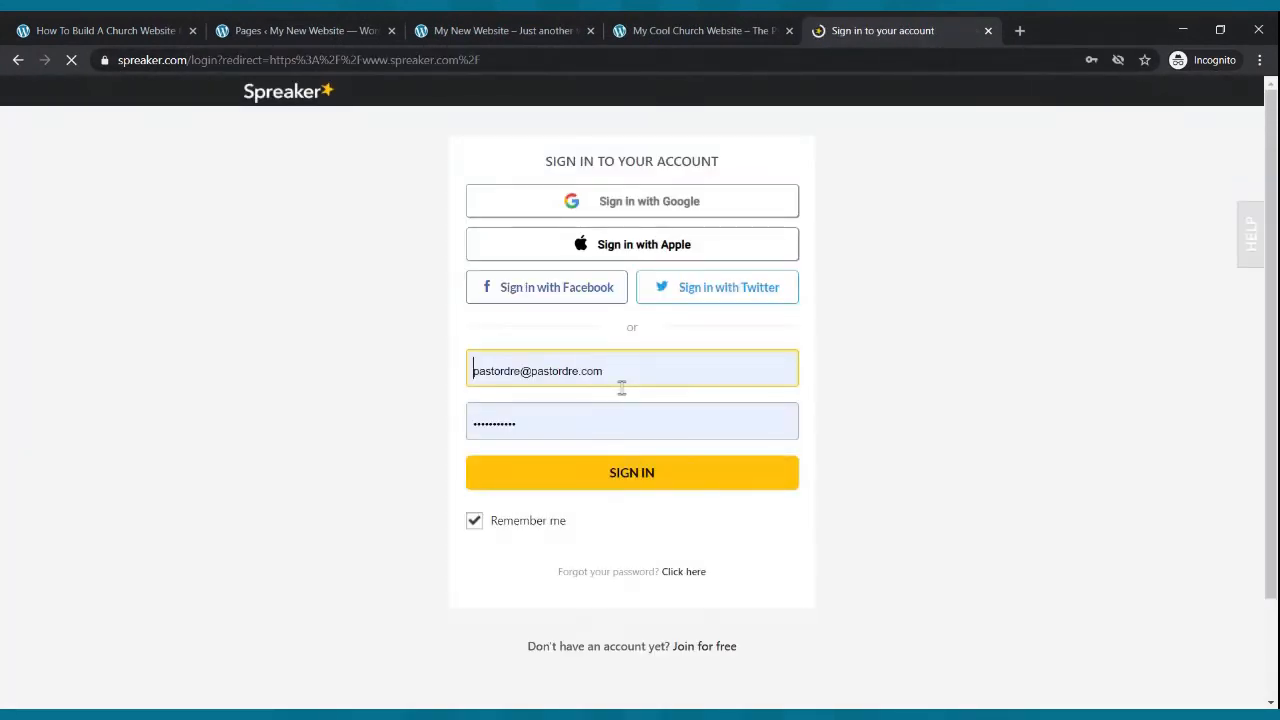
left_click(597, 473)
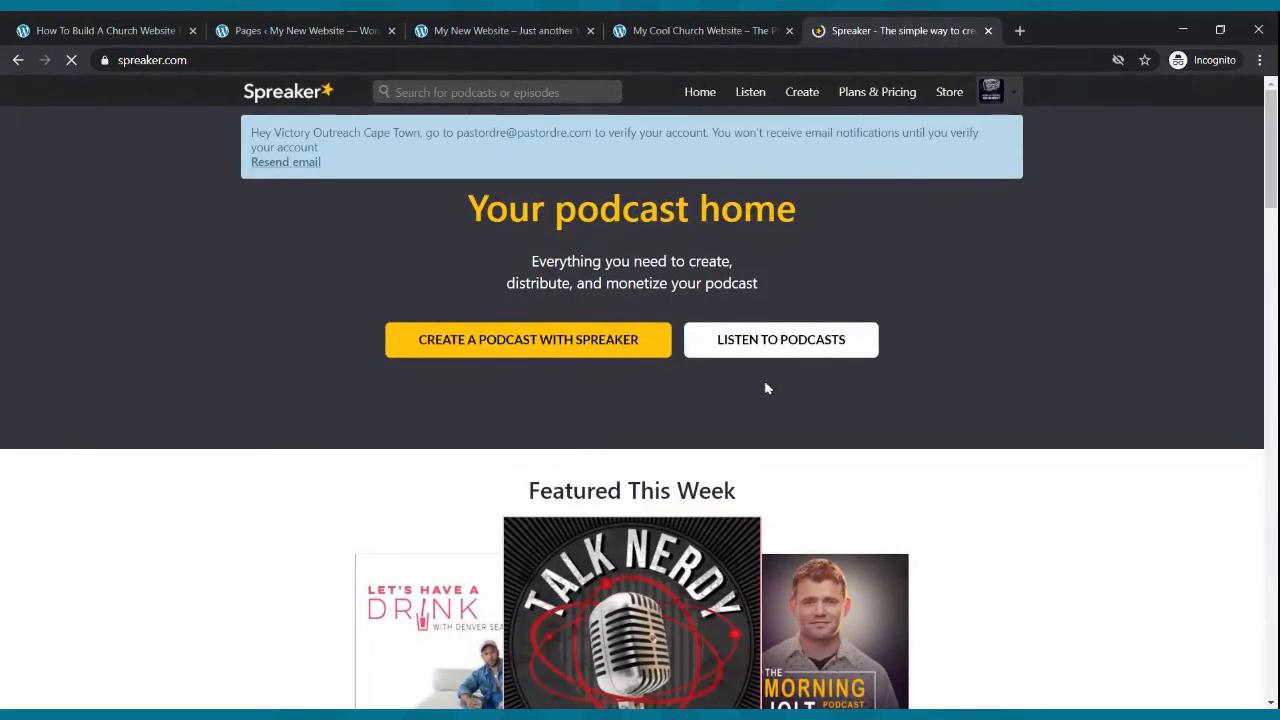
- From the Spreaker dashboard, open the Rise Up Radio Segment podcast's RSS feed and copy its URL
left_click(1013, 95)
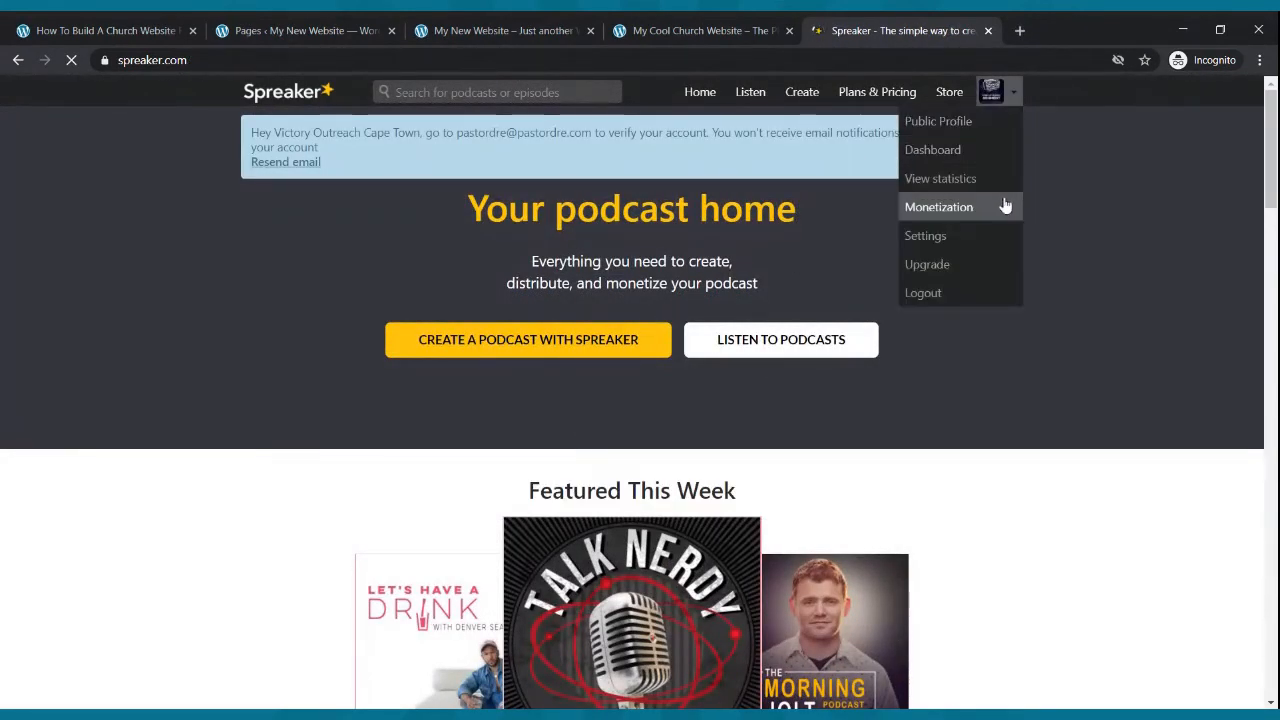
left_click(985, 156)
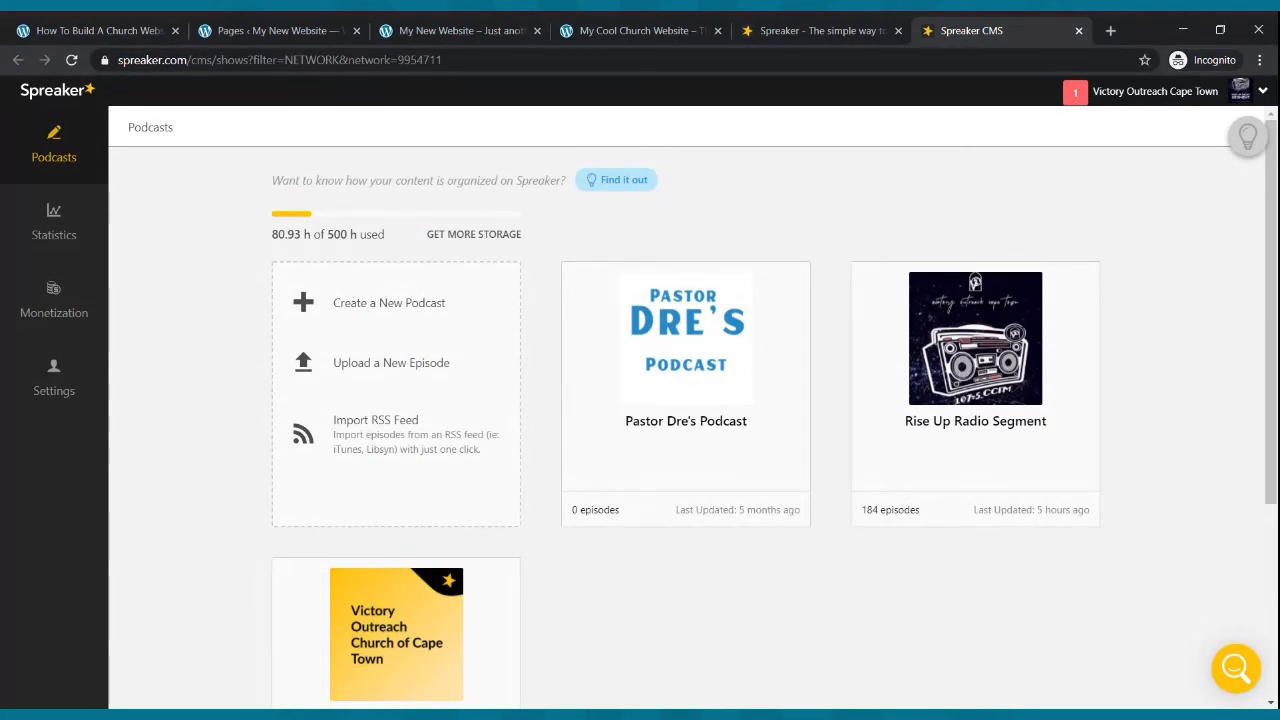
mouse_move(1046, 363)
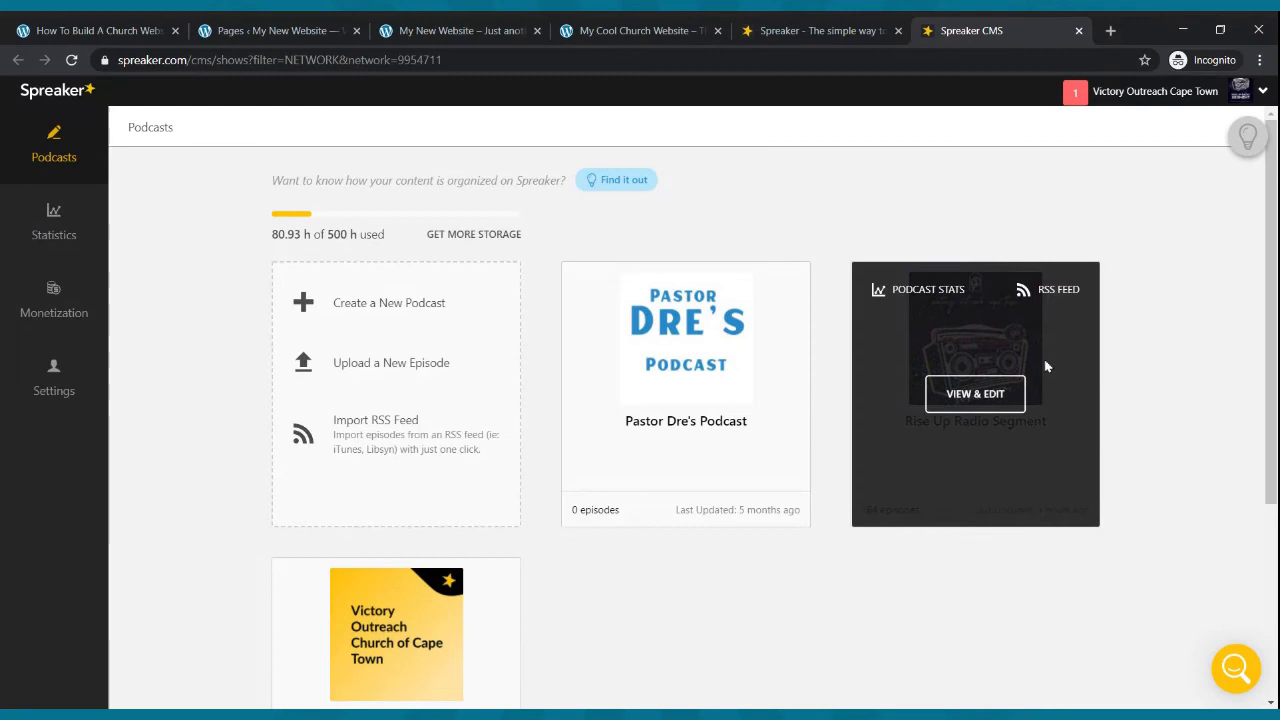
left_click(1043, 296)
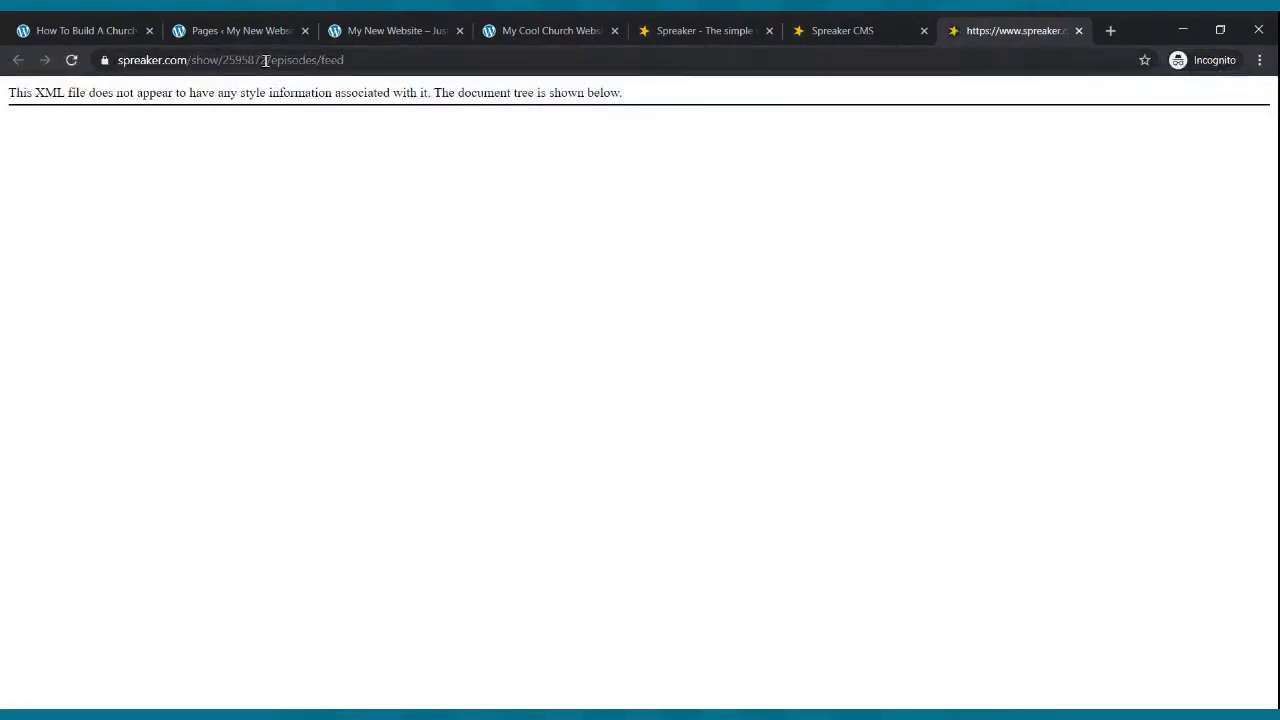
left_click(265, 60)
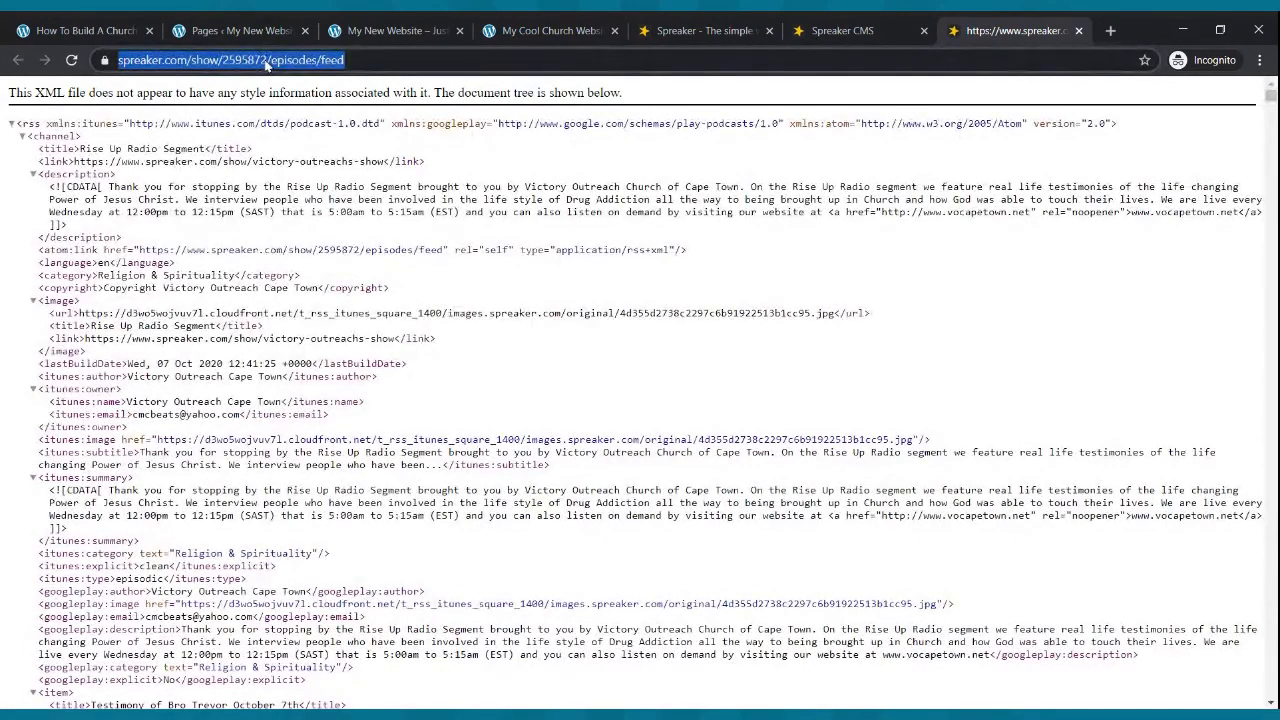
- Edit the Podcast page in the block editor and write "Welcome to our Podcast. We hope you enjoy it and or blessed."
left_click(268, 30)
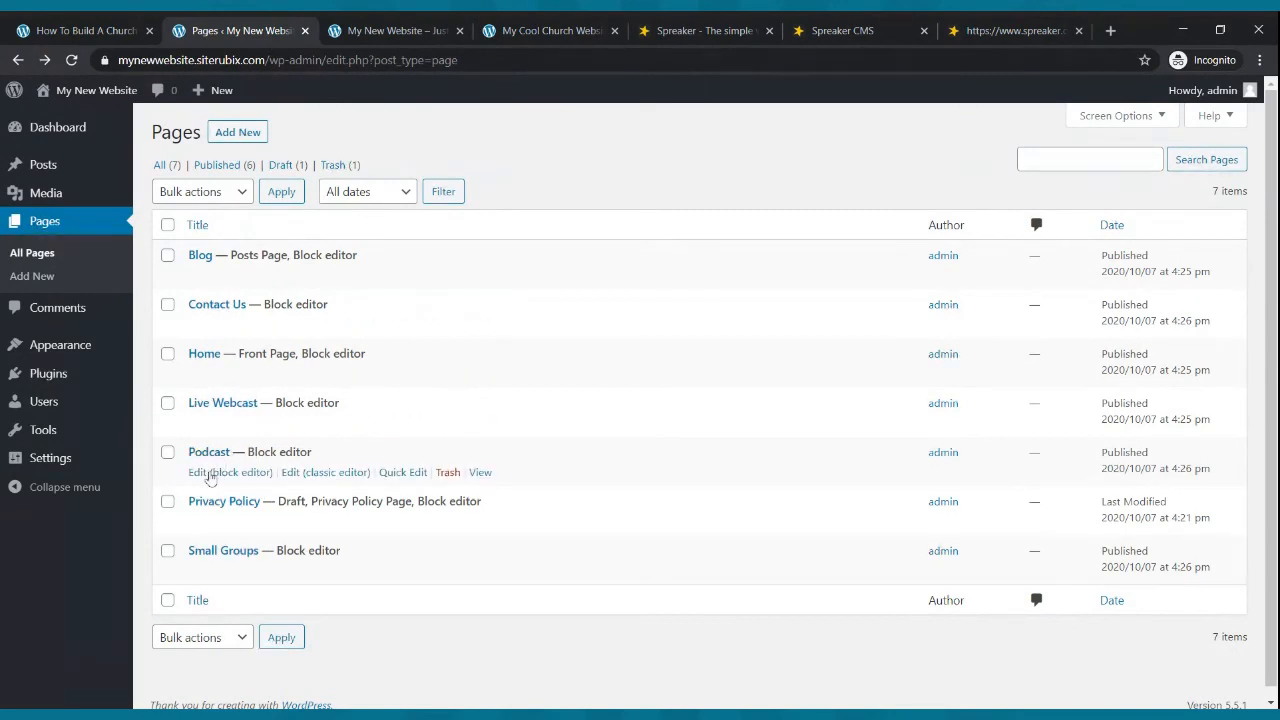
left_click(228, 473)
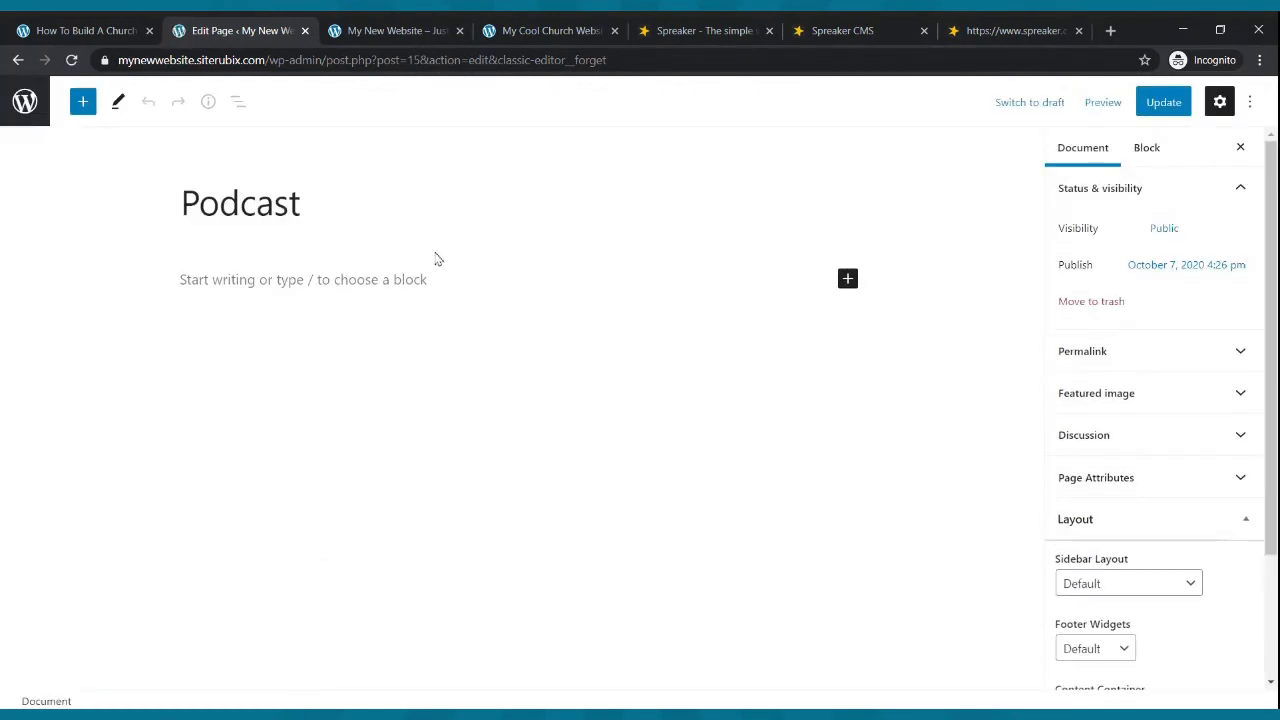
left_click(369, 277)
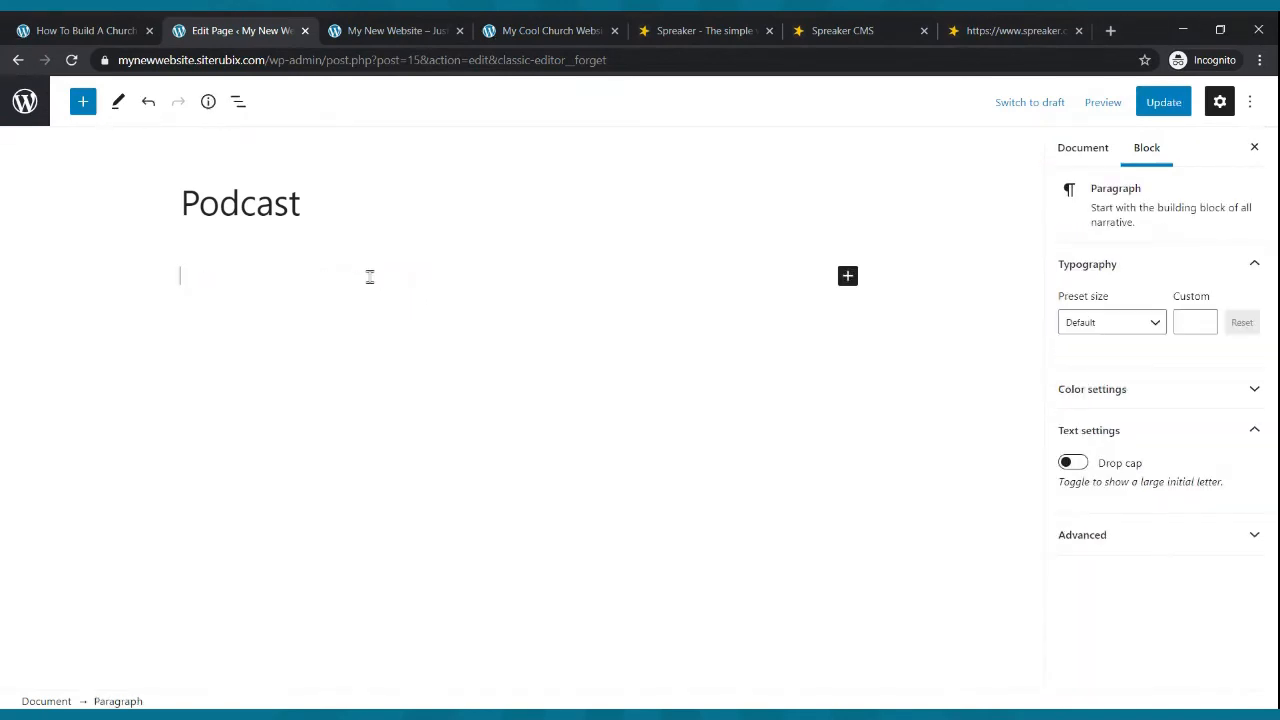
type("Weclome")
key("BackSpace")
type("lcome to our Podcast. We hope you enjoy it and or blessed.")
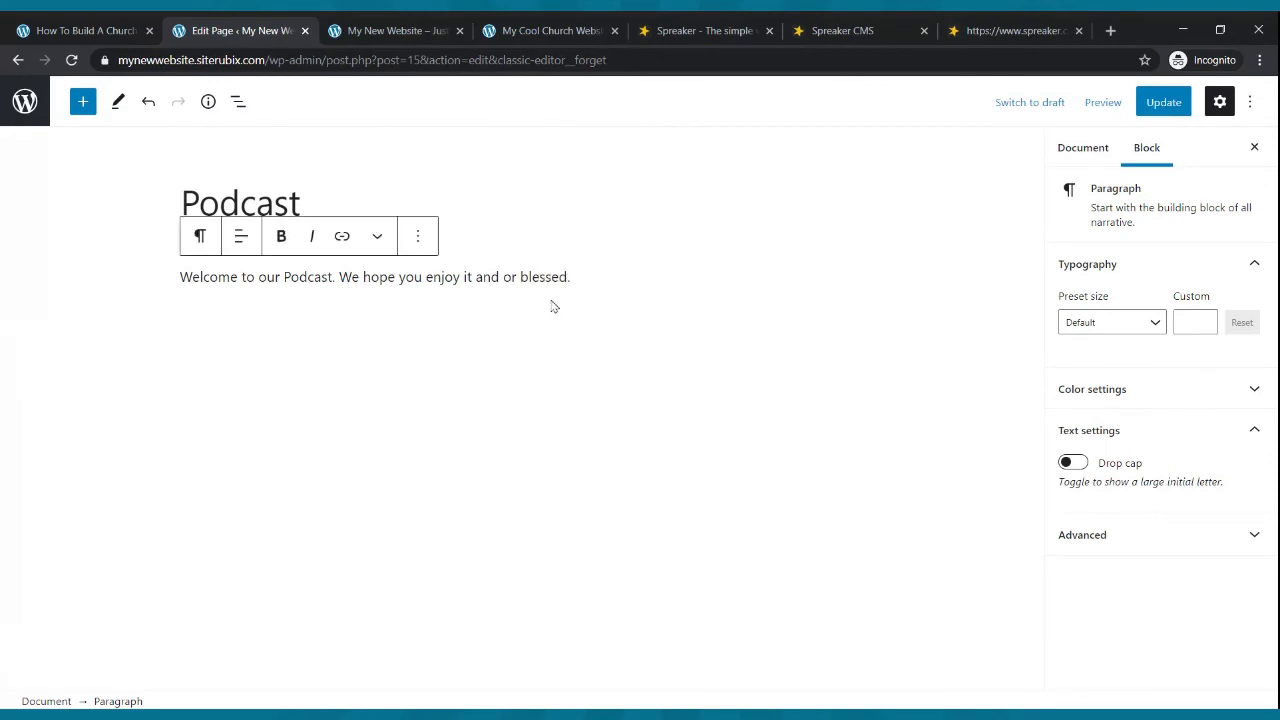
key("Return")
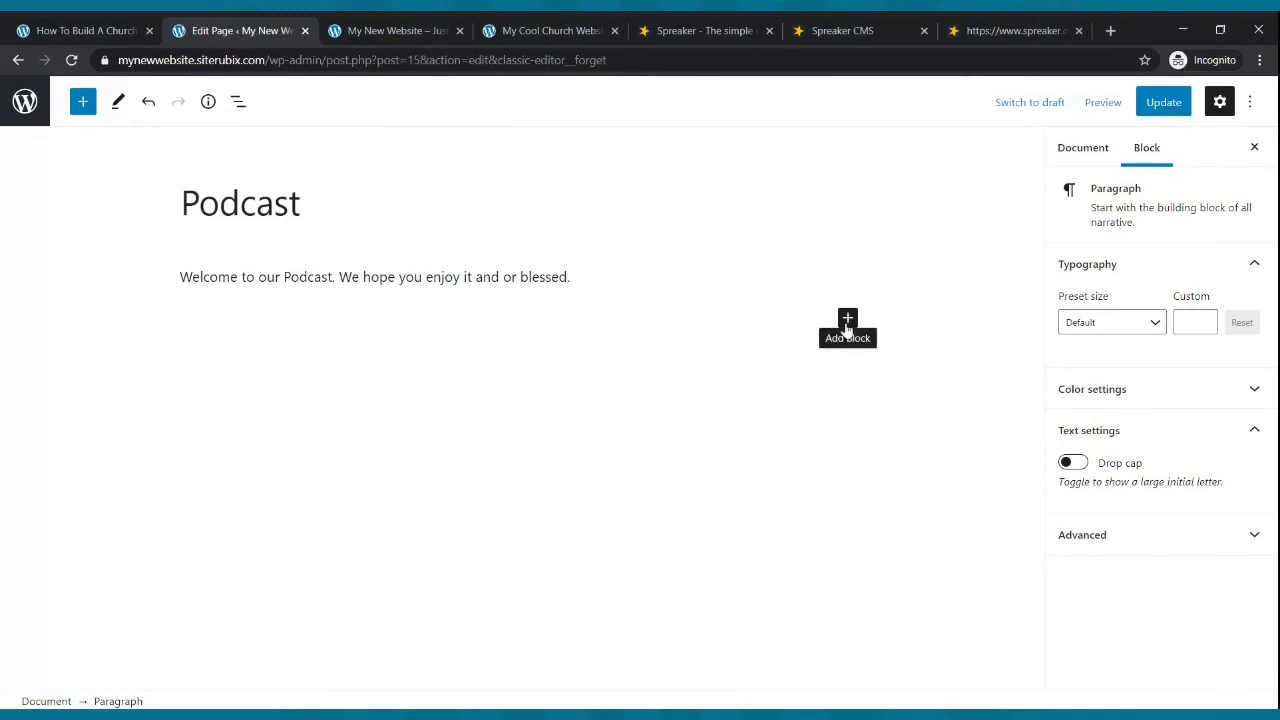
- Add an RSS block below the welcome text and load it with the copied Spreaker feed URL
left_click(847, 320)
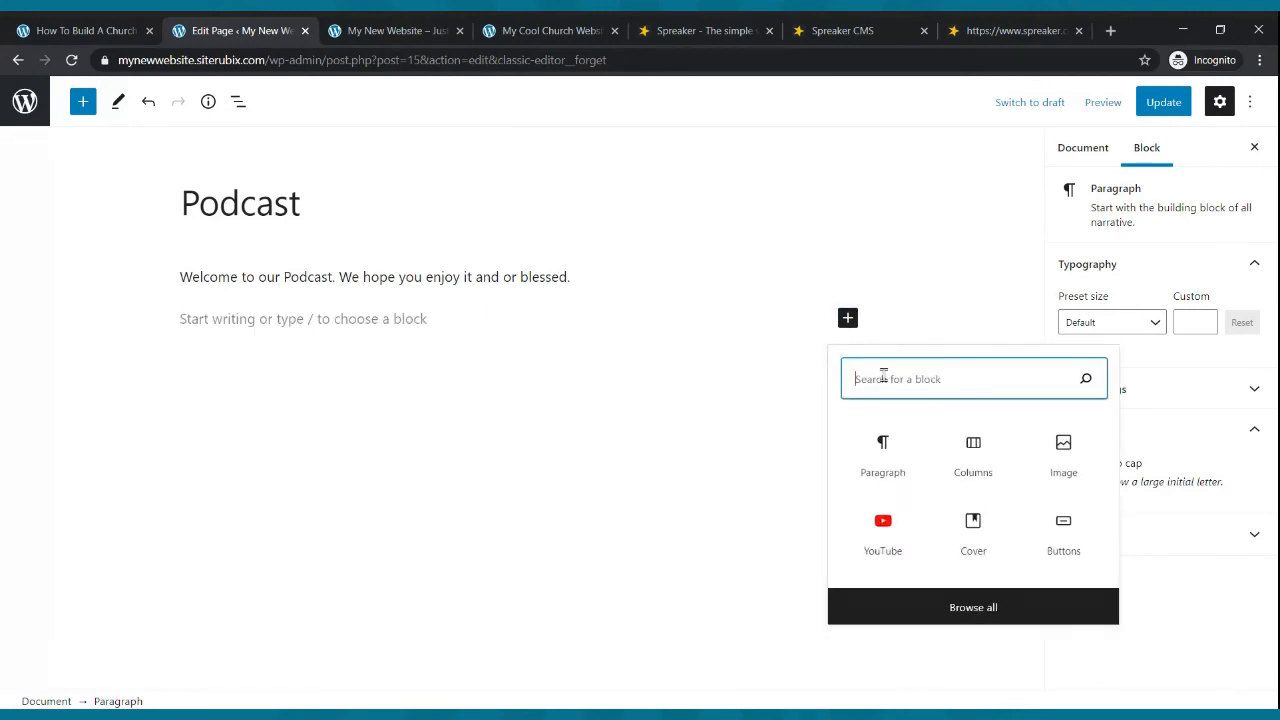
type("rss")
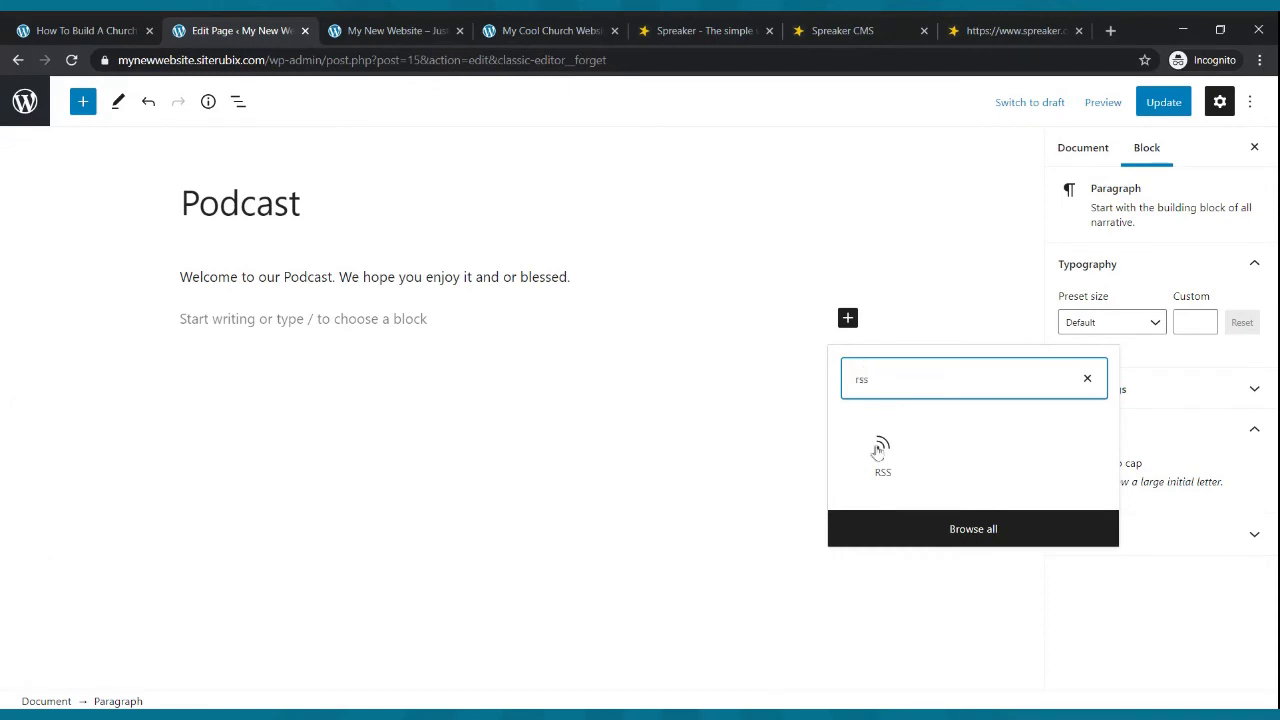
left_click(883, 452)
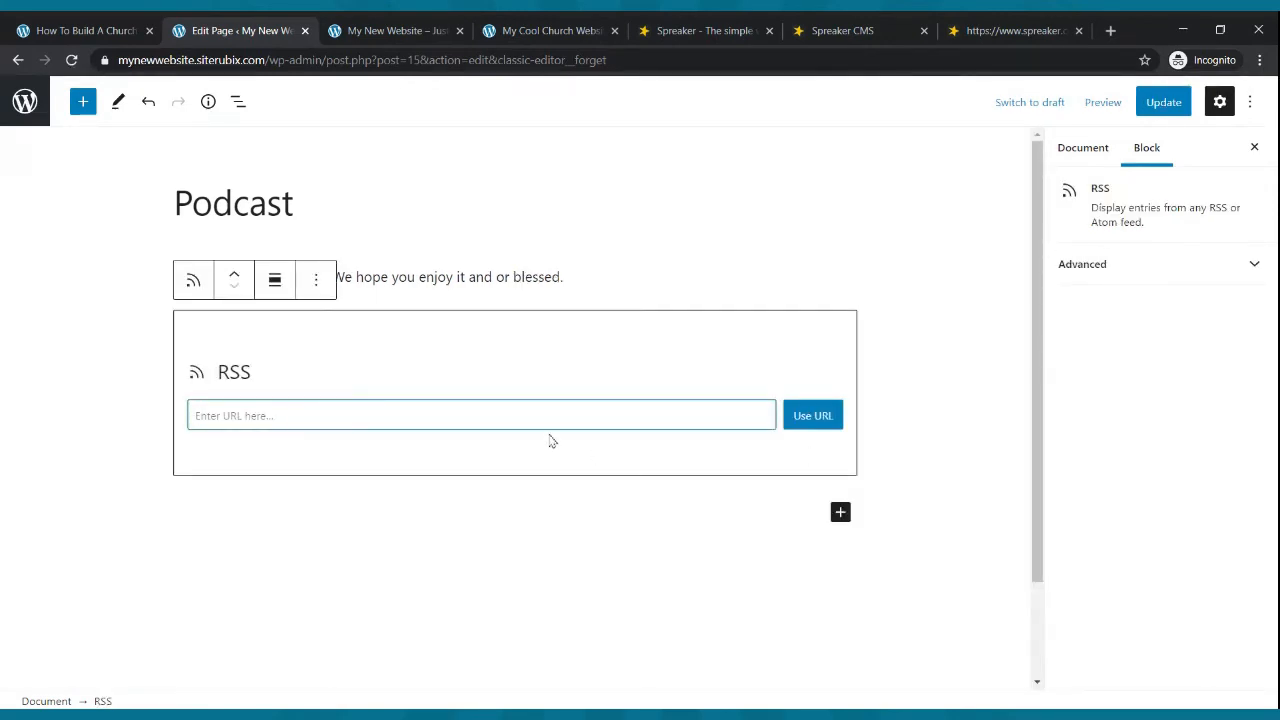
left_click(970, 31)
left_click(208, 62)
key("ctrl+c")
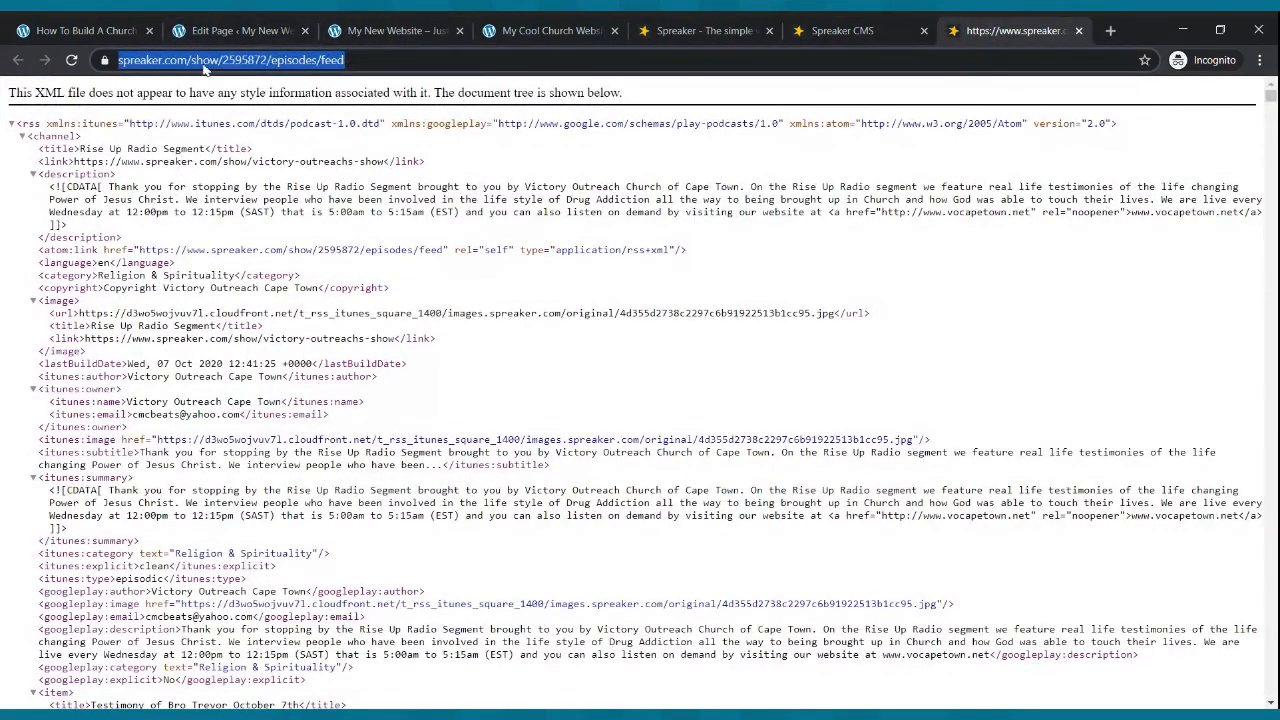
left_click(218, 36)
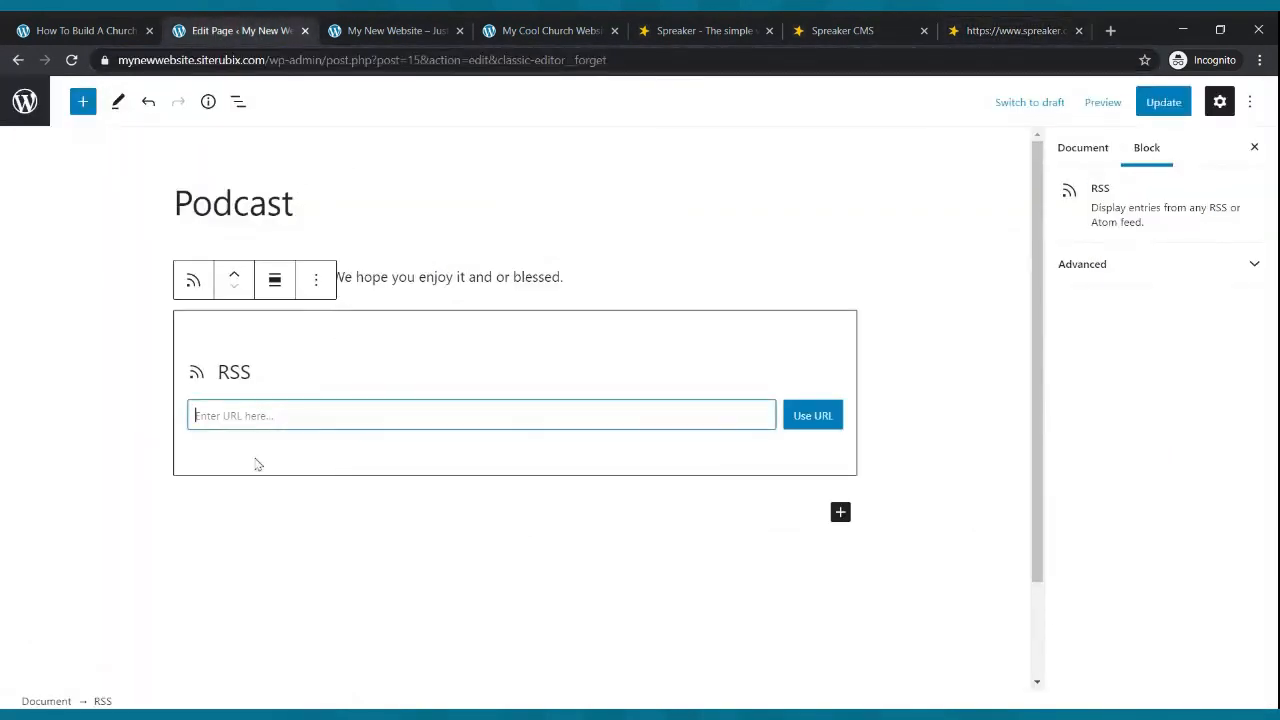
key("ctrl+v")
left_click(813, 415)
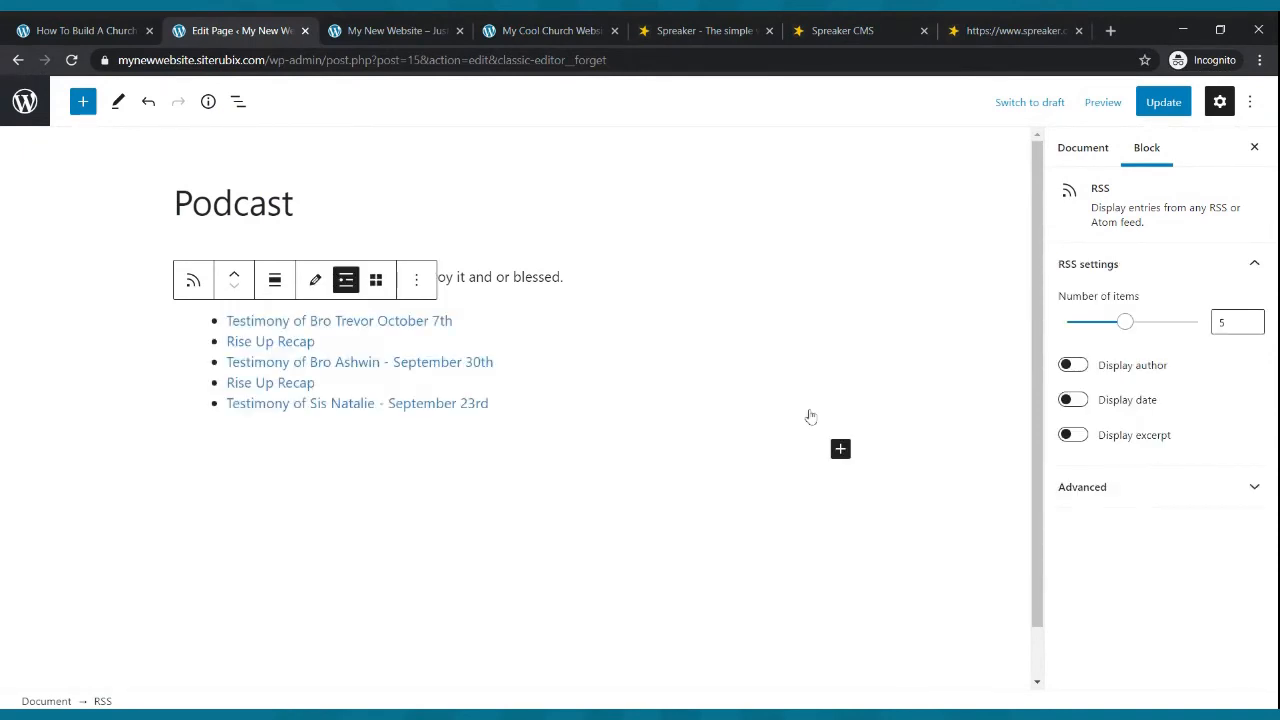
- Update the Podcast page and open it from the live site's menu
left_click(1162, 102)
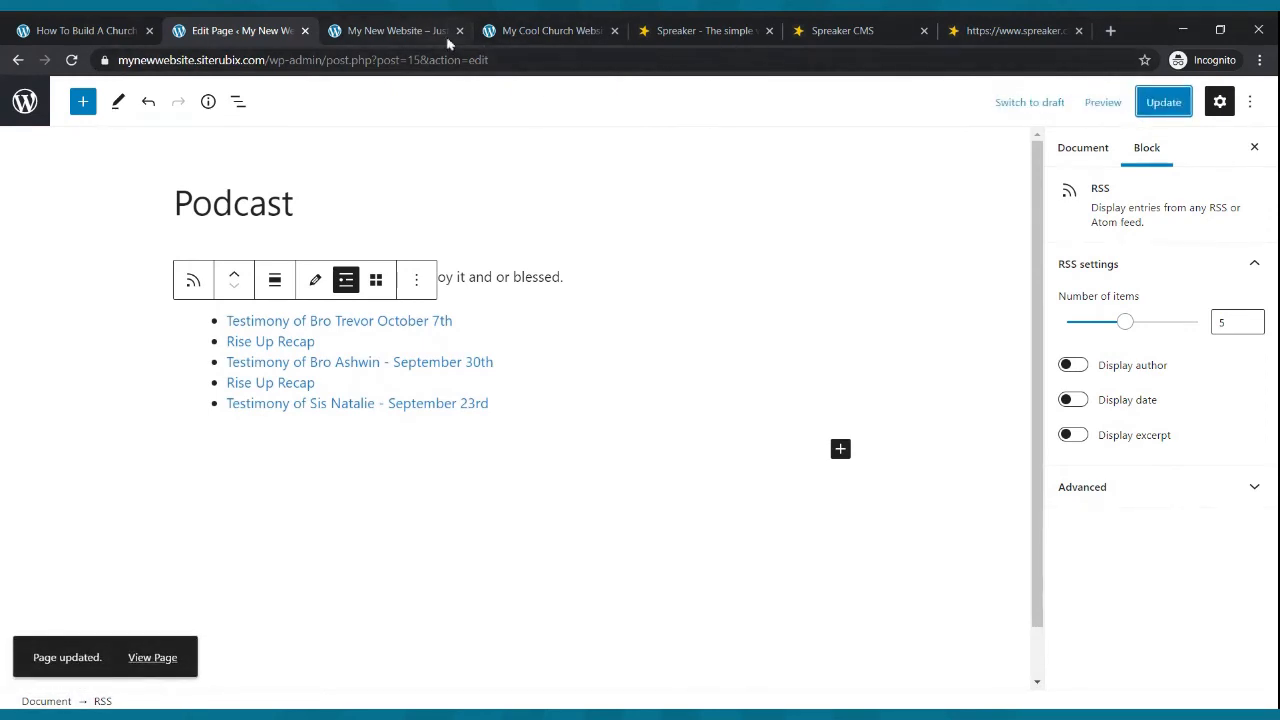
left_click(395, 31)
left_click(531, 131)
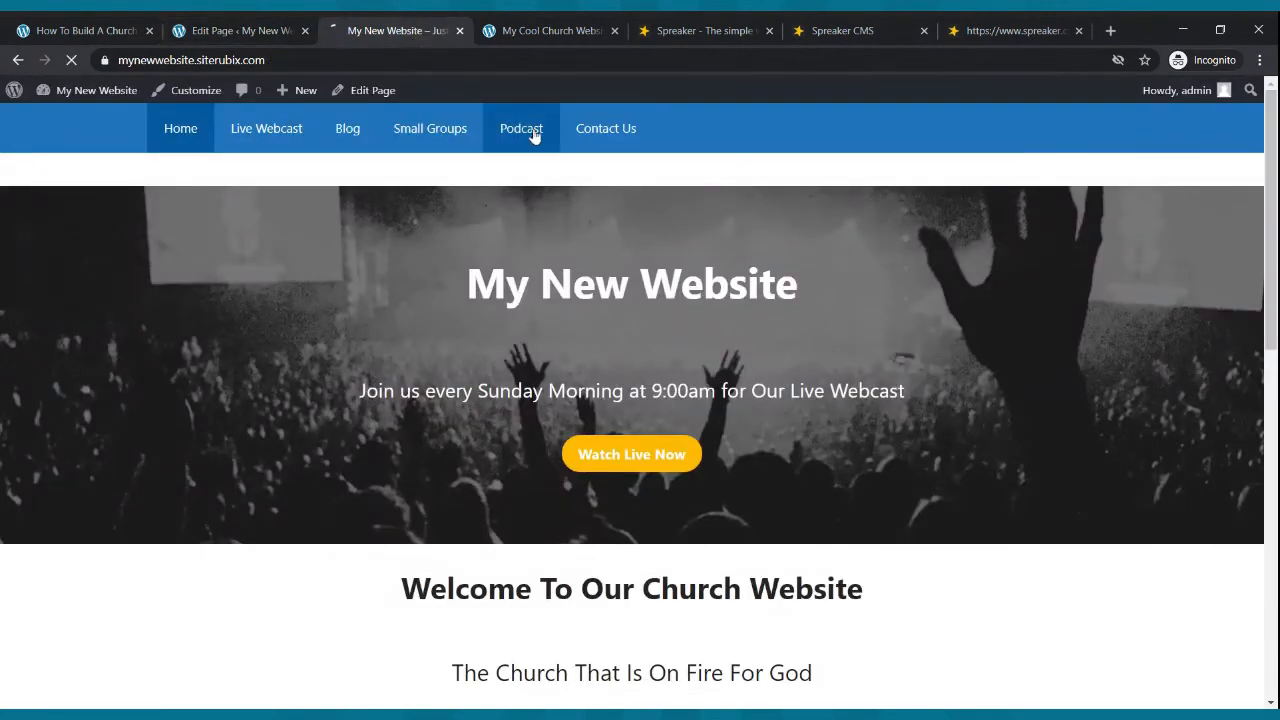
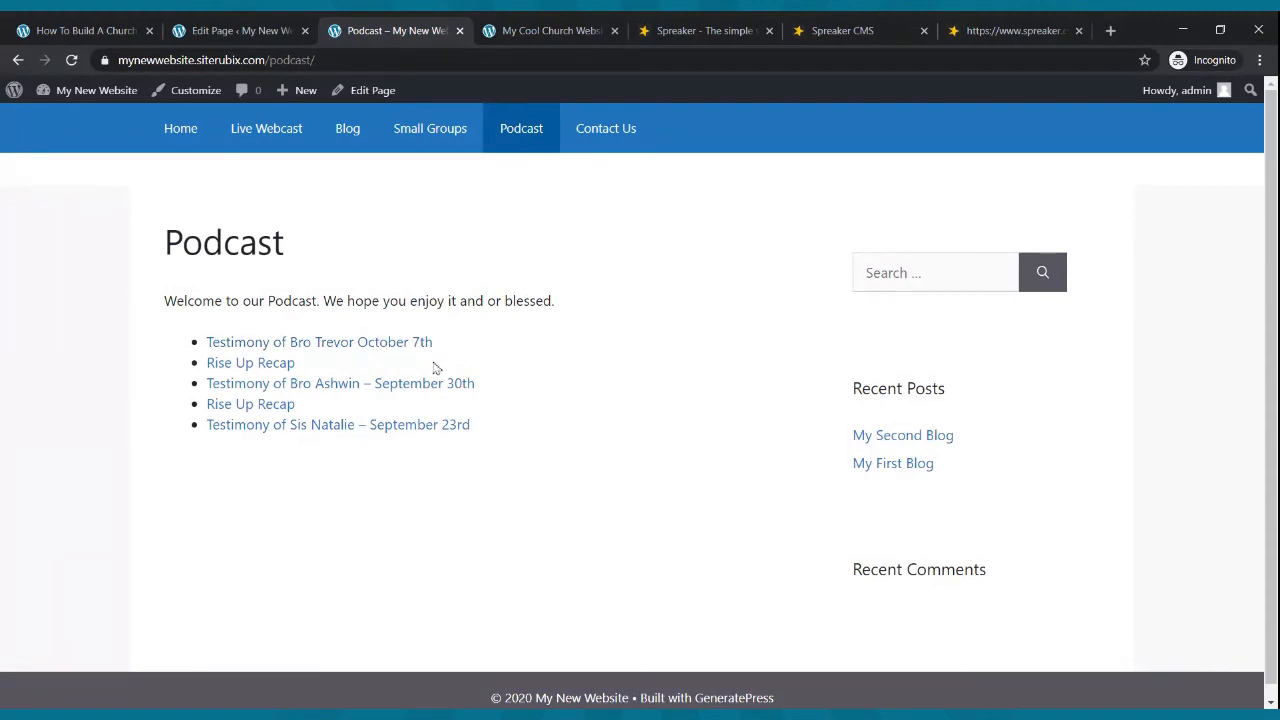
- Switch to the Spreaker CMS tab and review the Rise Up Radio Segment episode list
left_click(880, 28)
left_click(1018, 393)
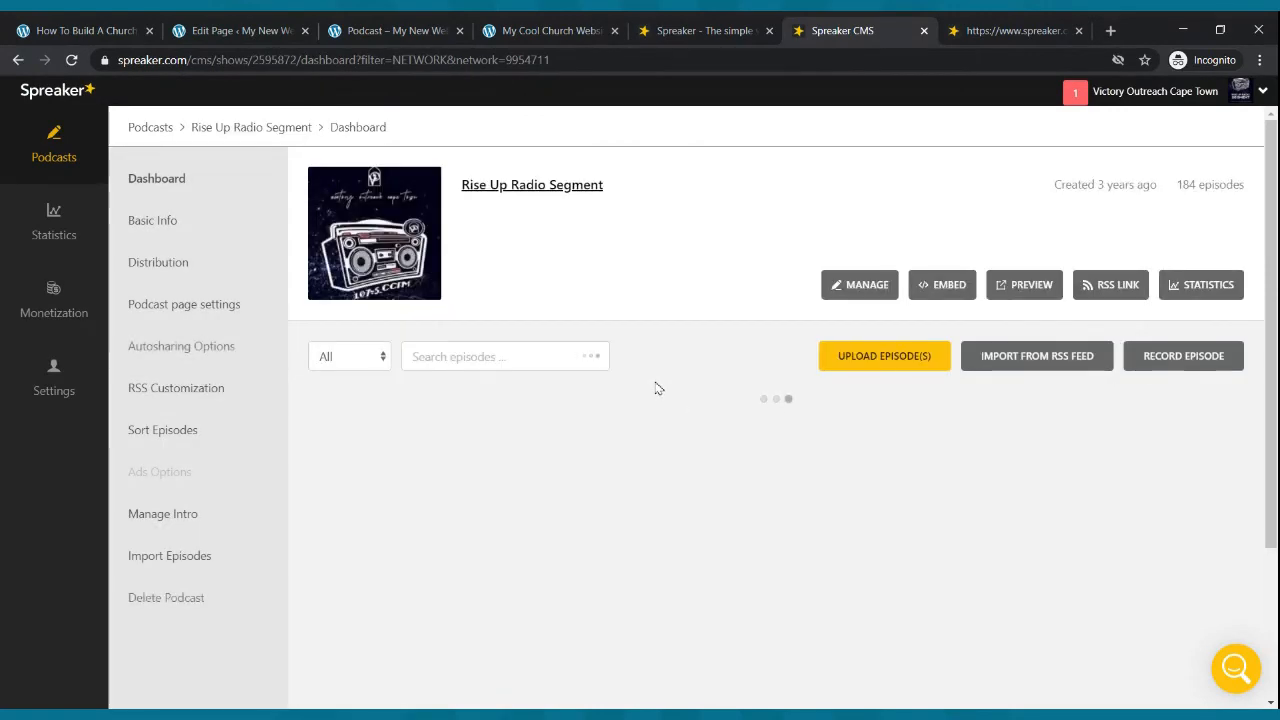
scroll(660, 400, "down", 3)
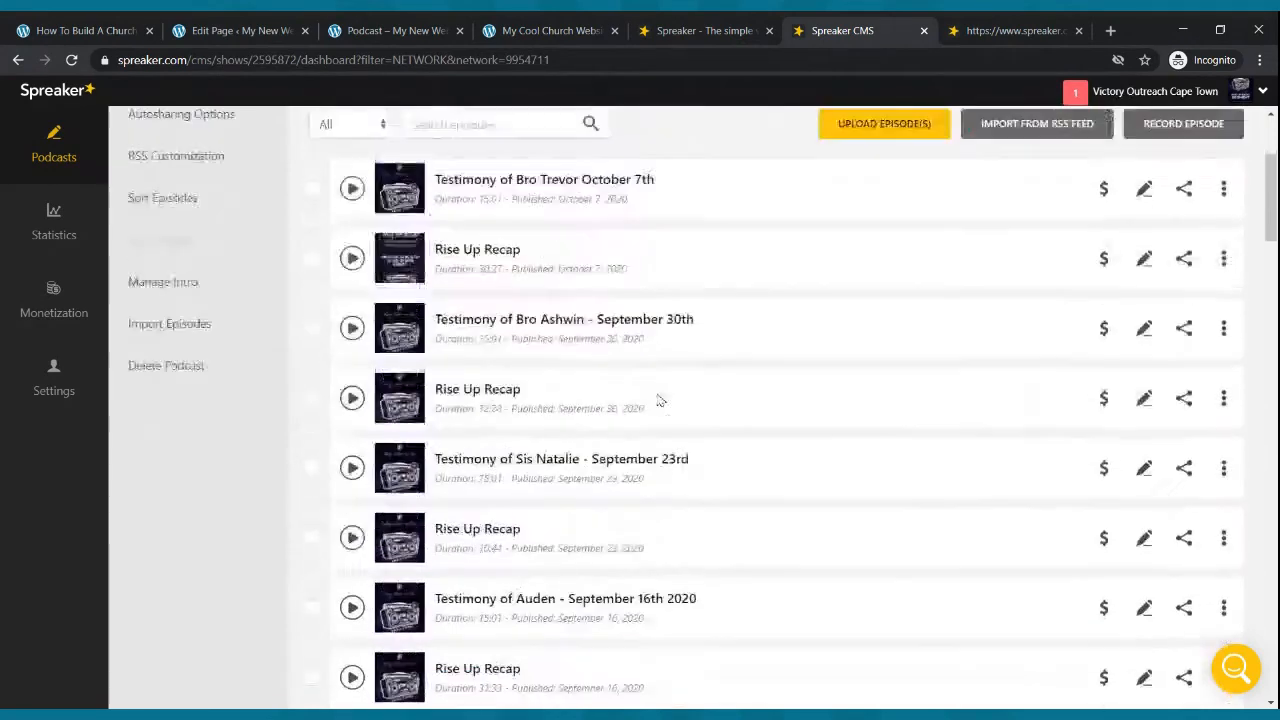
scroll(660, 400, "up", 3)
- Return to the website's Podcast page and open the site's Home page
left_click(362, 30)
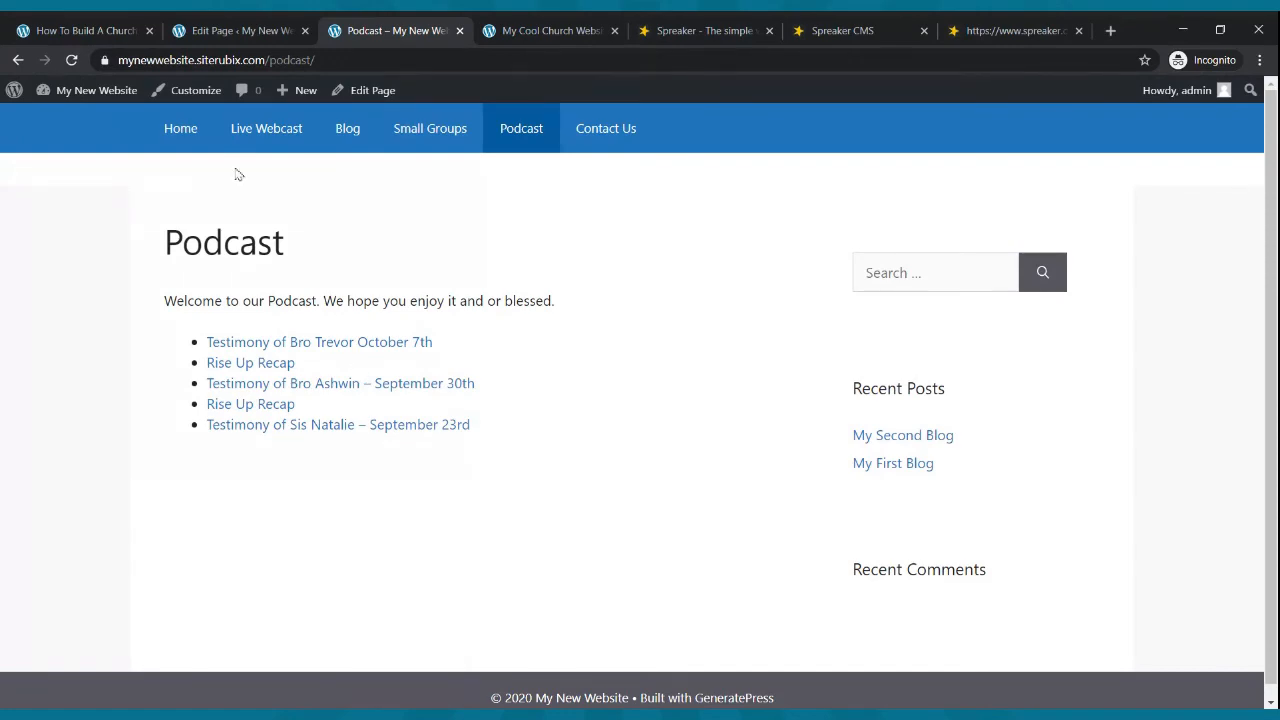
left_click(168, 136)
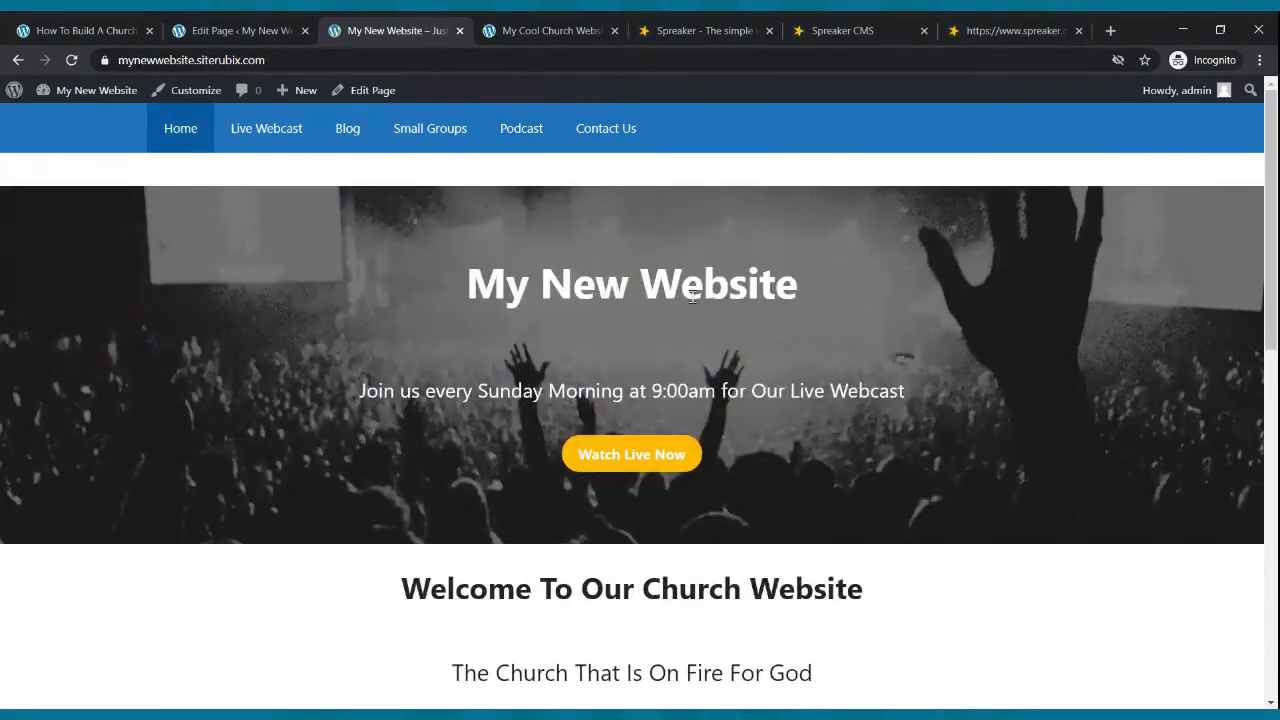
- Close the RSS feed tab and both Spreaker tabs
left_click(983, 30)
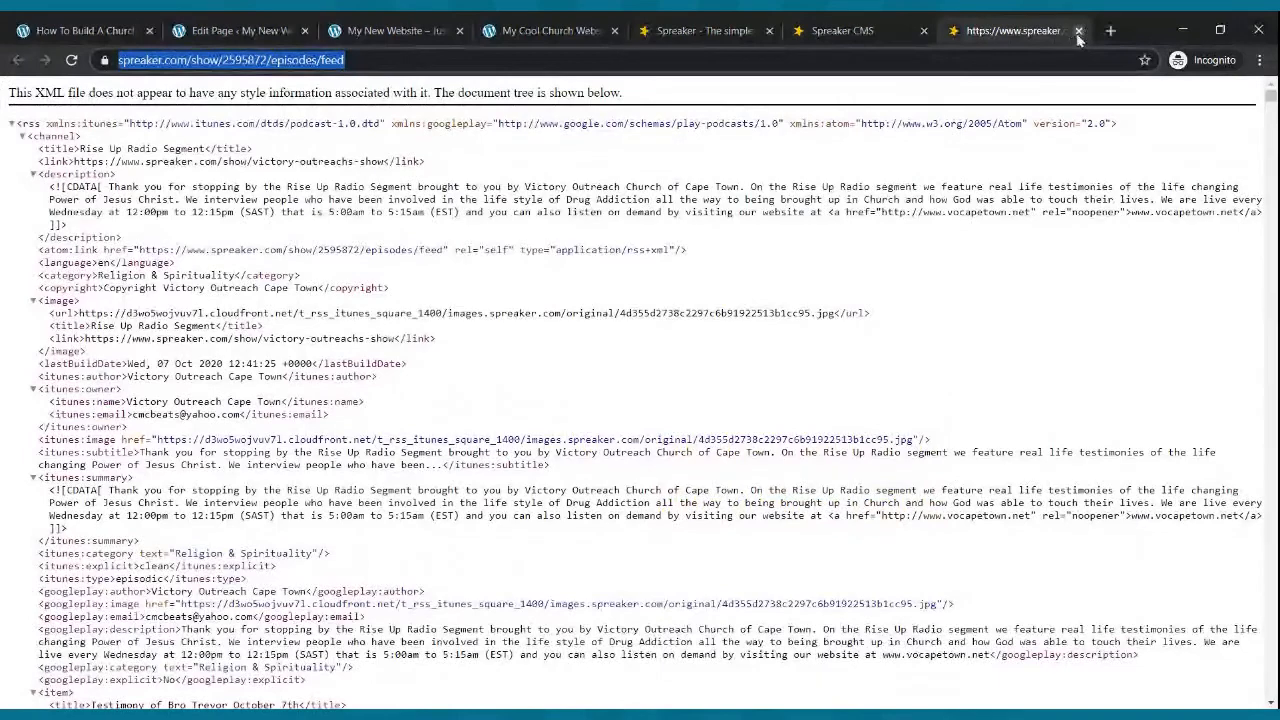
left_click(1078, 31)
left_click(1080, 31)
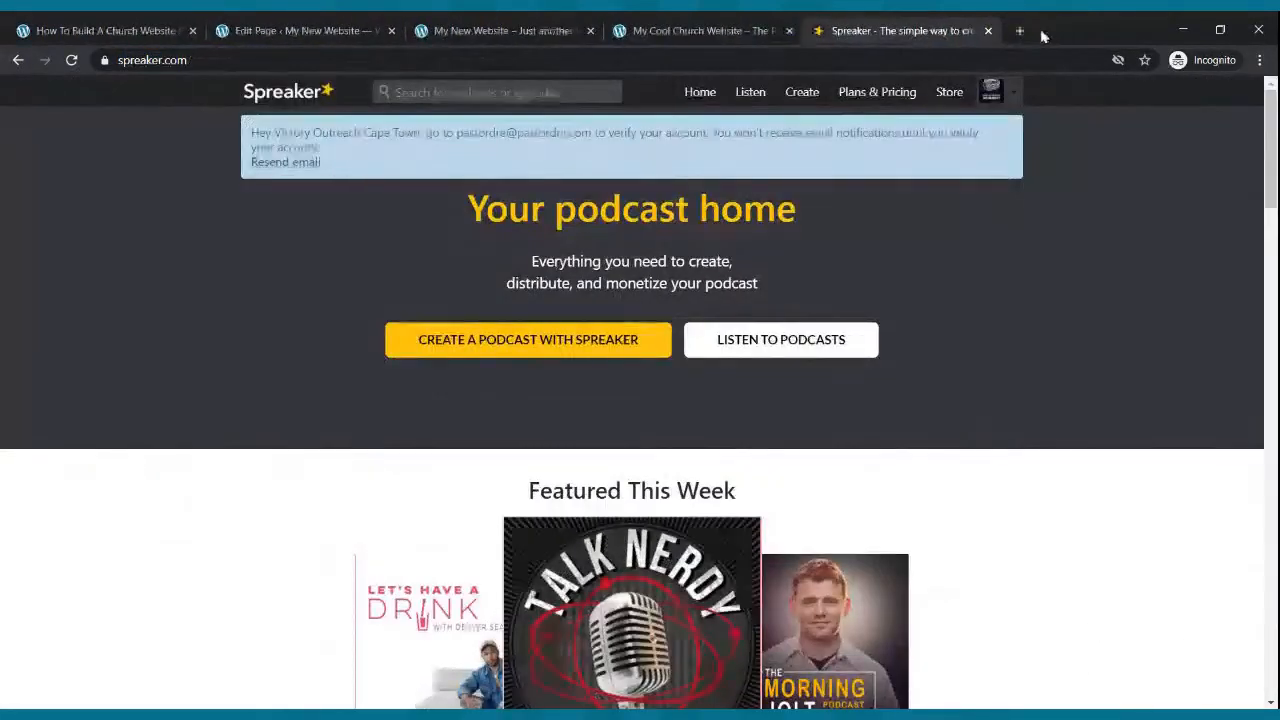
left_click(989, 31)
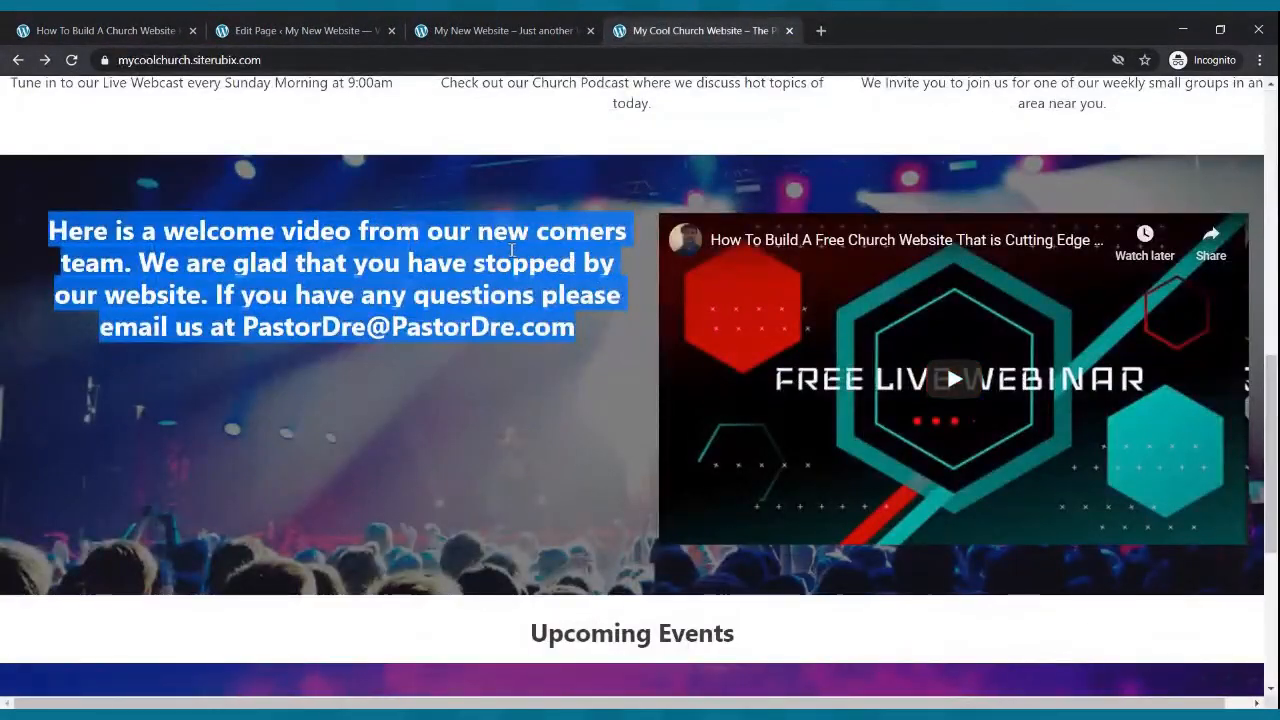
- Compare the welcome video sections on the My Cool Church site and the new website's home page
scroll(543, 177, "up", 10)
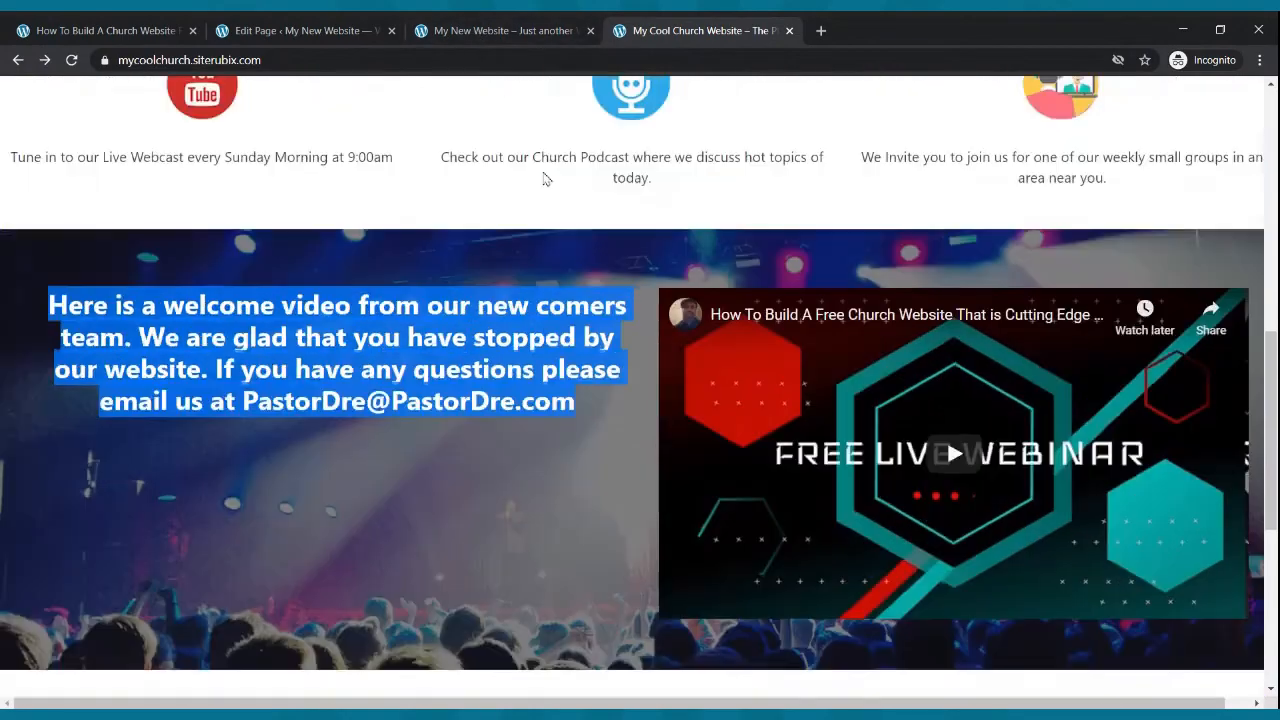
scroll(543, 177, "down", 15)
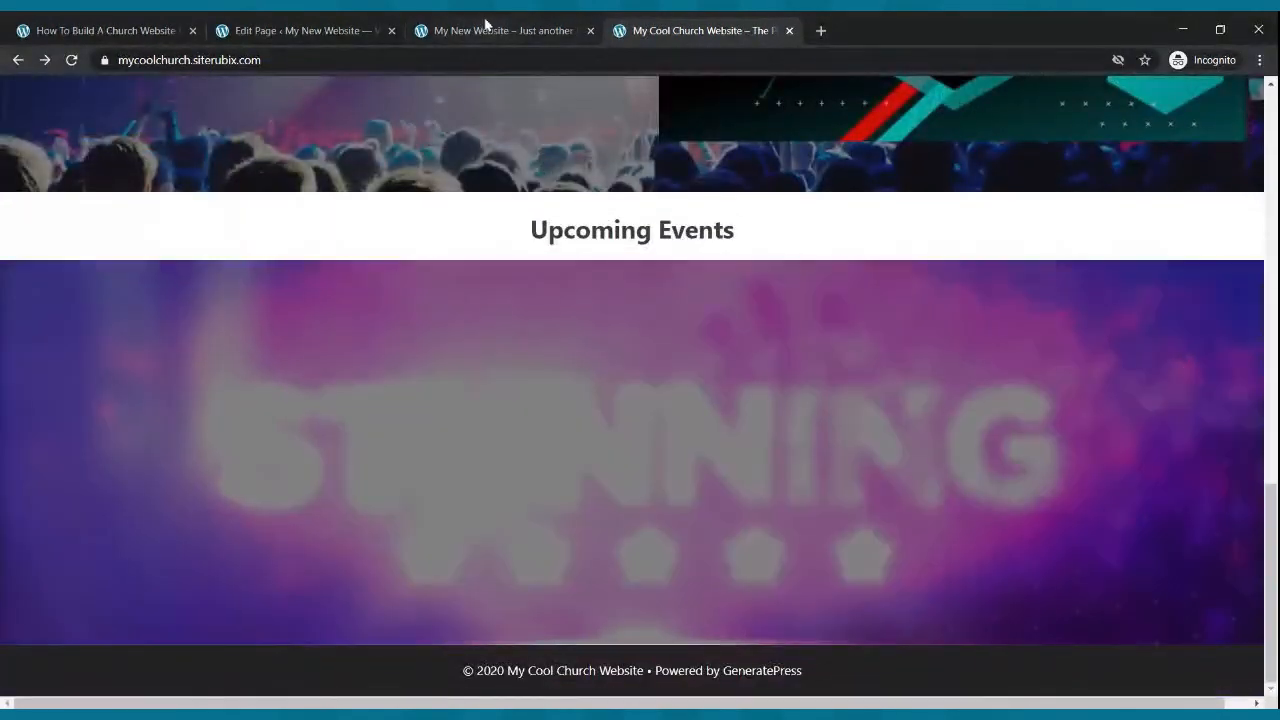
left_click(490, 30)
left_click(167, 132)
scroll(580, 296, "down", 4)
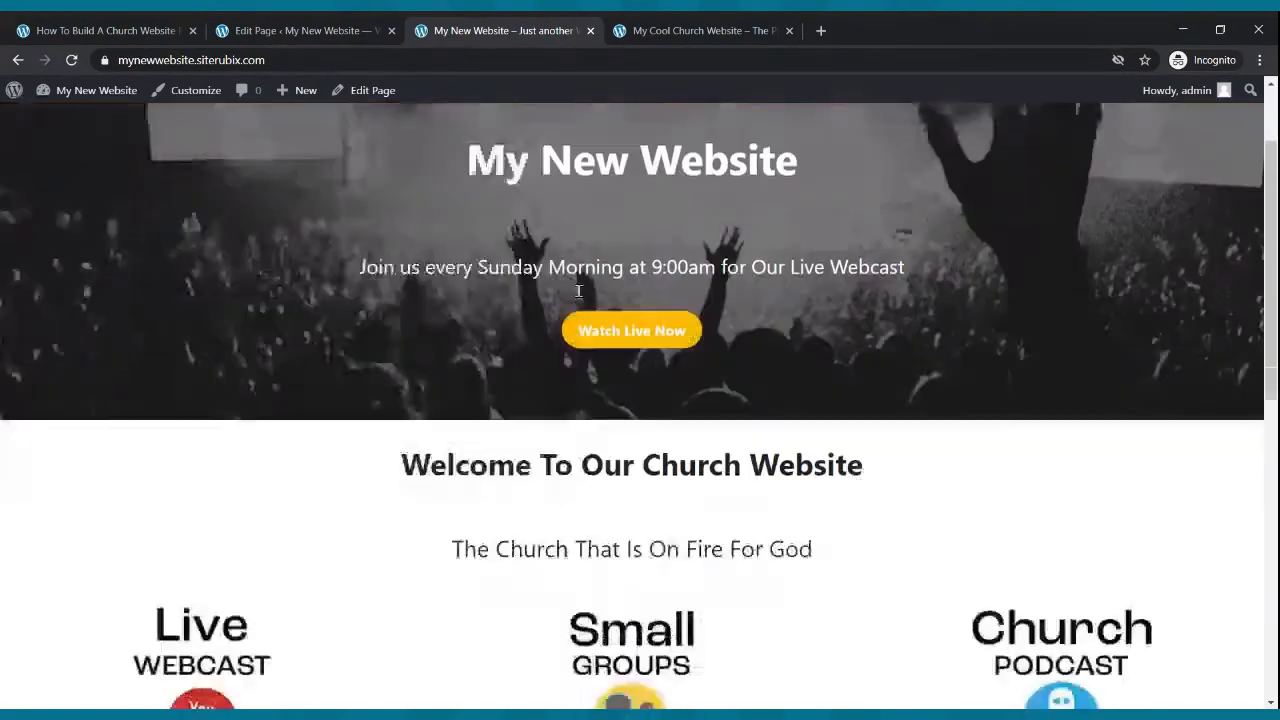
scroll(583, 294, "down", 4)
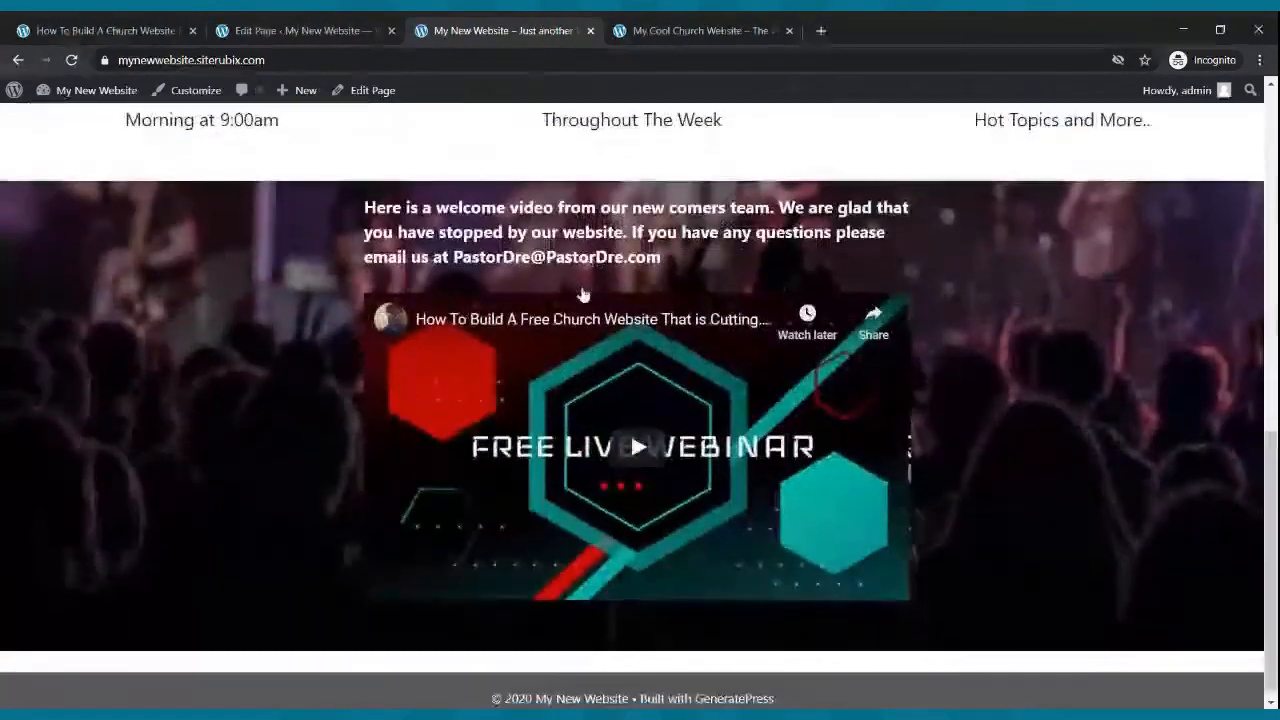
scroll(585, 291, "up", 4)
scroll(585, 291, "up", 4)
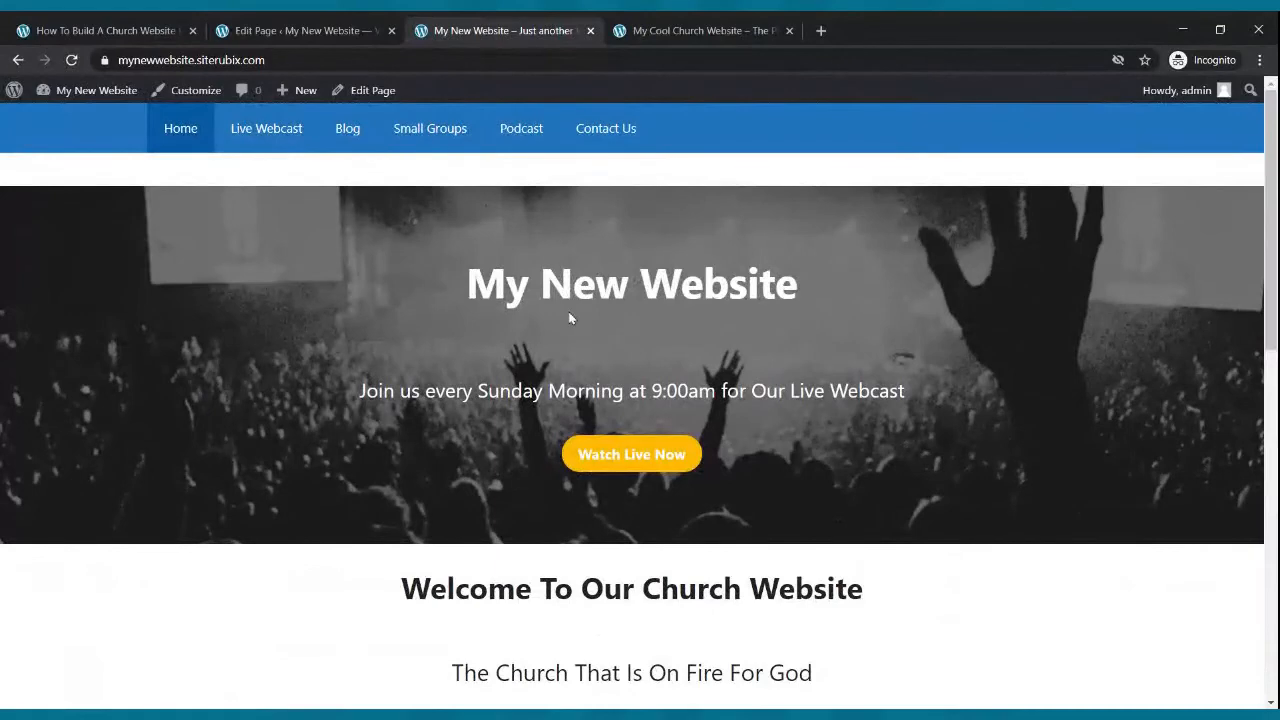
- Go back from the Podcast editor to the Pages list and open the Contact Us page for editing
left_click(268, 30)
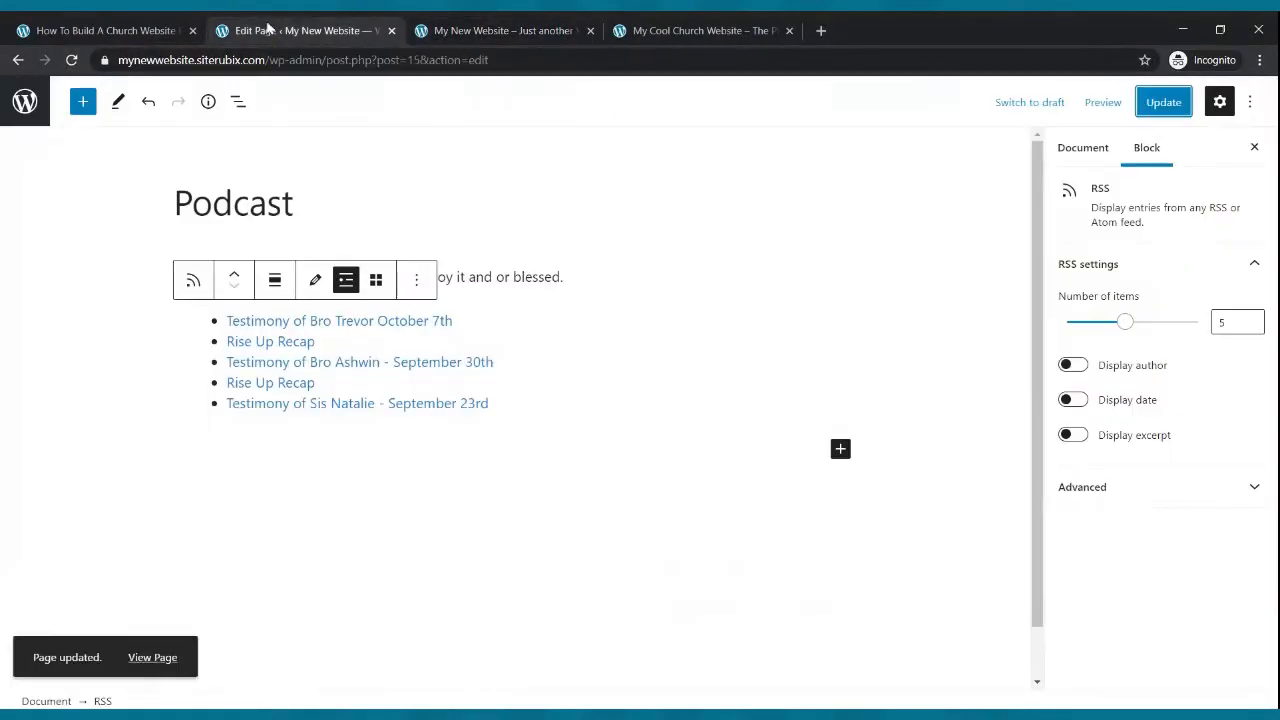
left_click(117, 30)
left_click(248, 26)
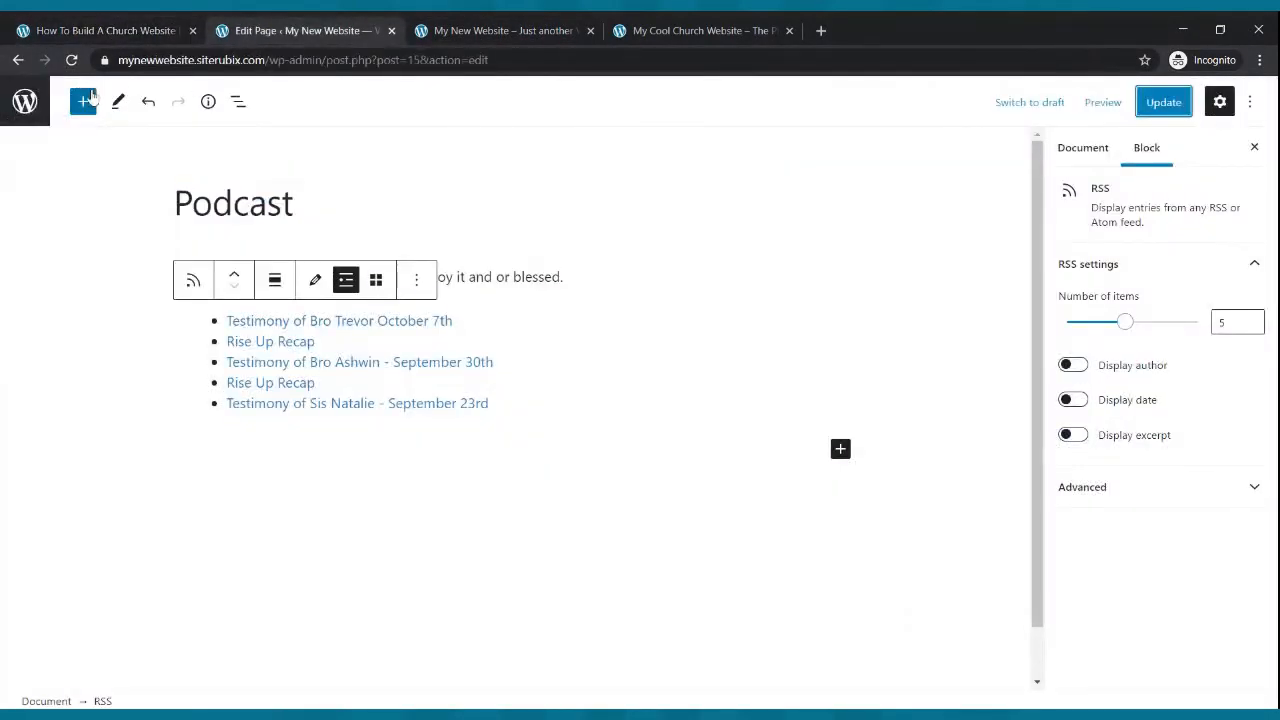
left_click(18, 61)
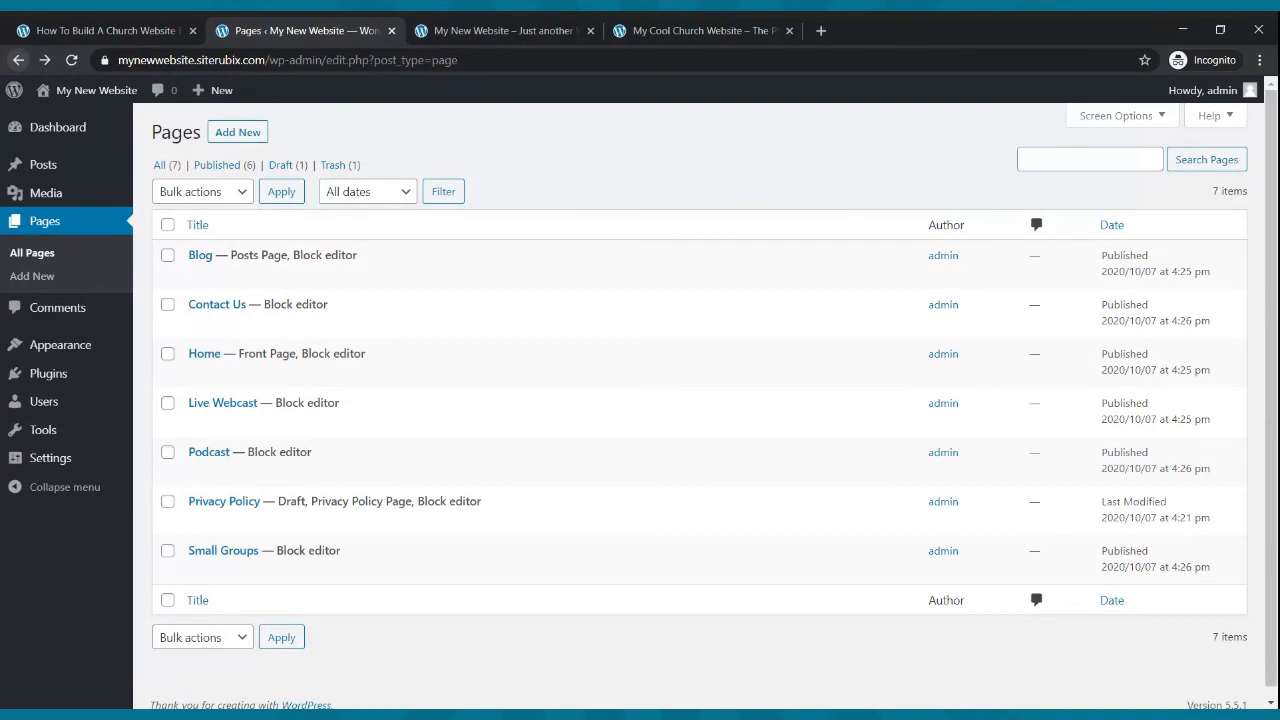
mouse_move(215, 423)
mouse_move(210, 304)
left_click(210, 327)
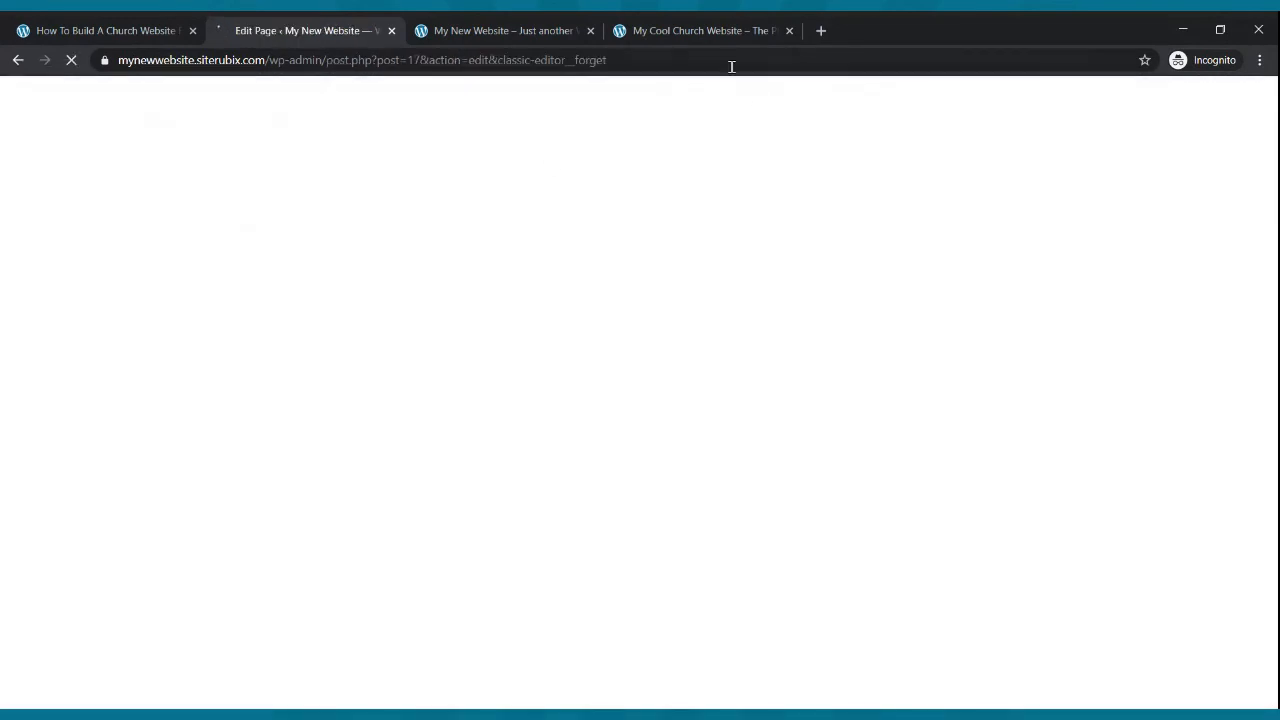
- Open a new tab and go to jotform.com/myforms
left_click(821, 30)
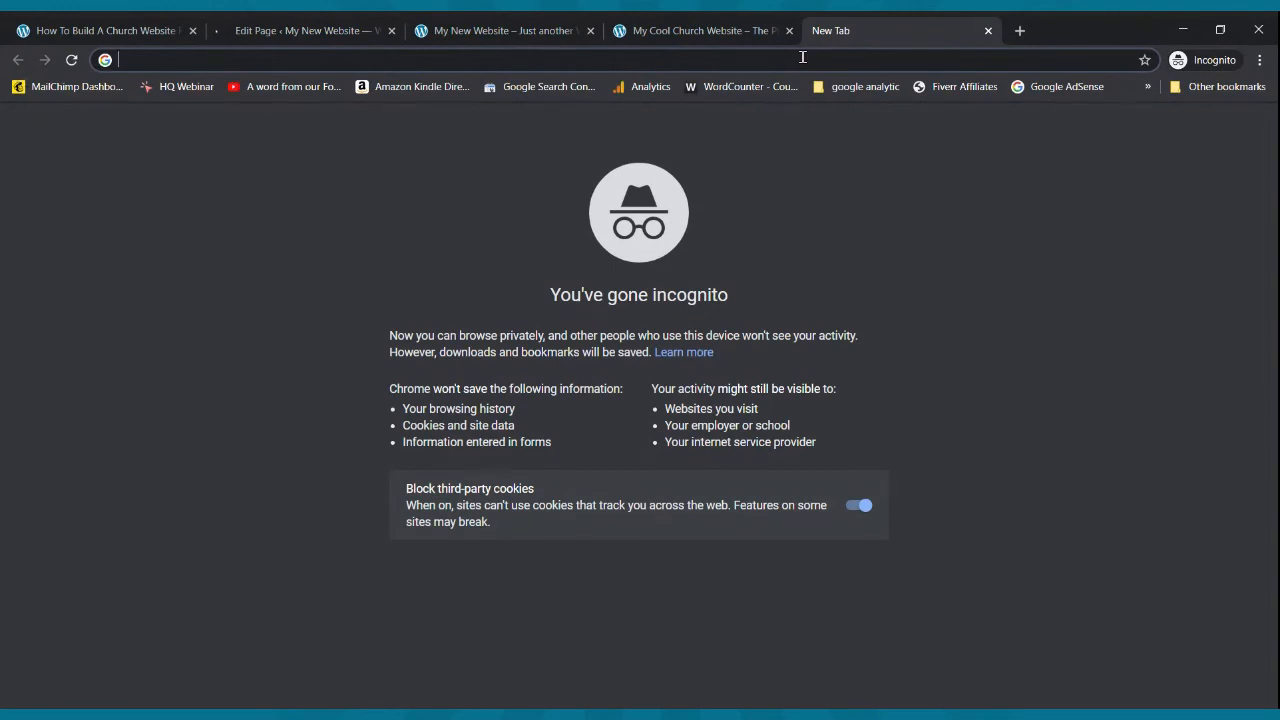
type("jotform.c")
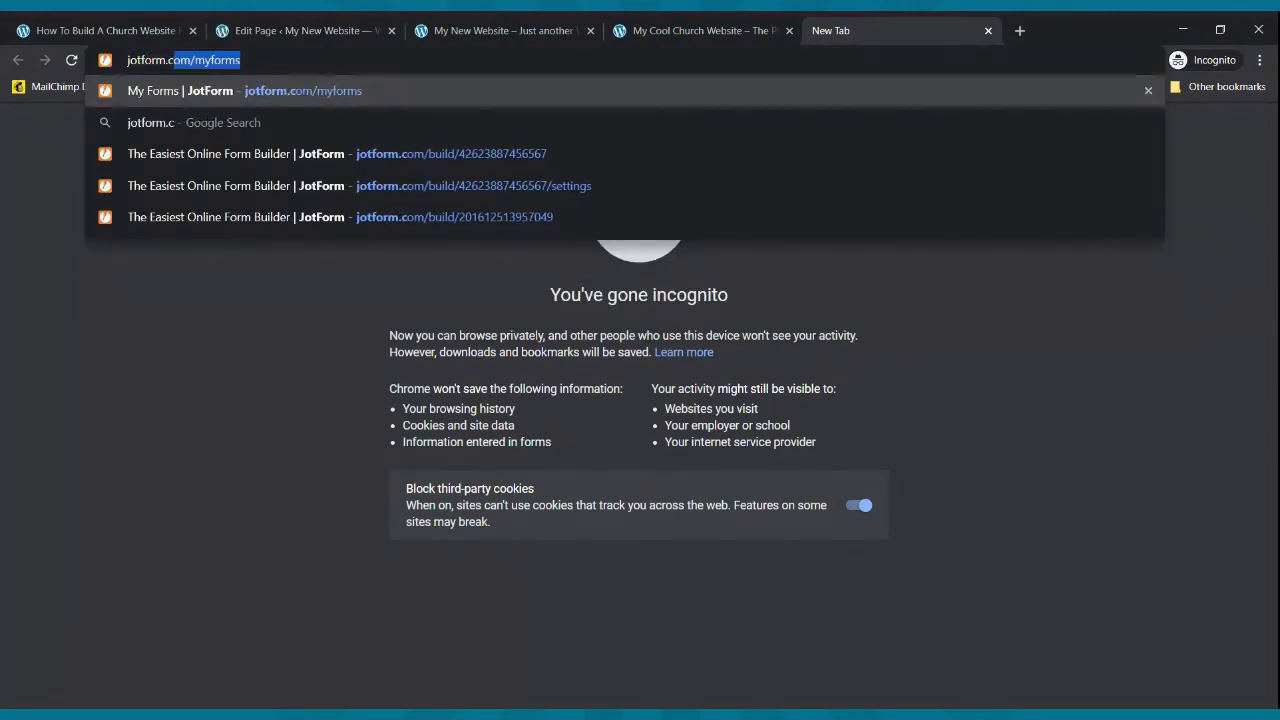
key("Return")
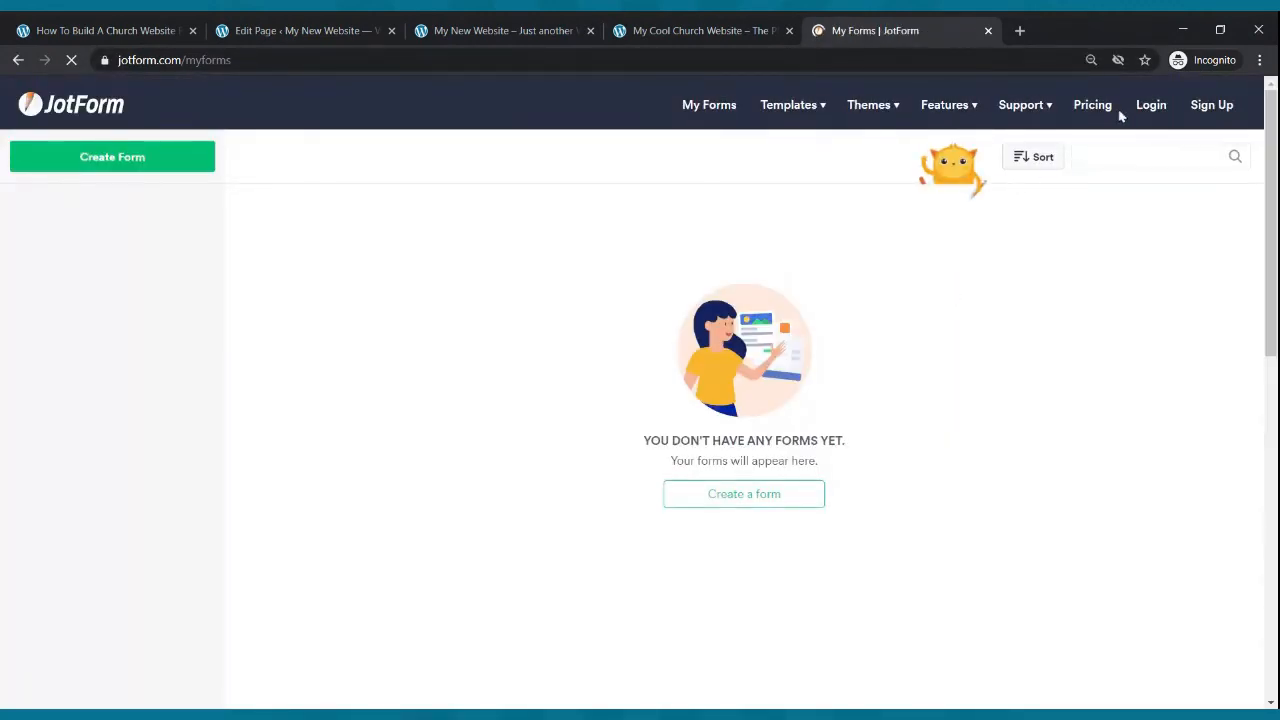
- Review JotForm's pricing plans on its pricing page
left_click(1093, 106)
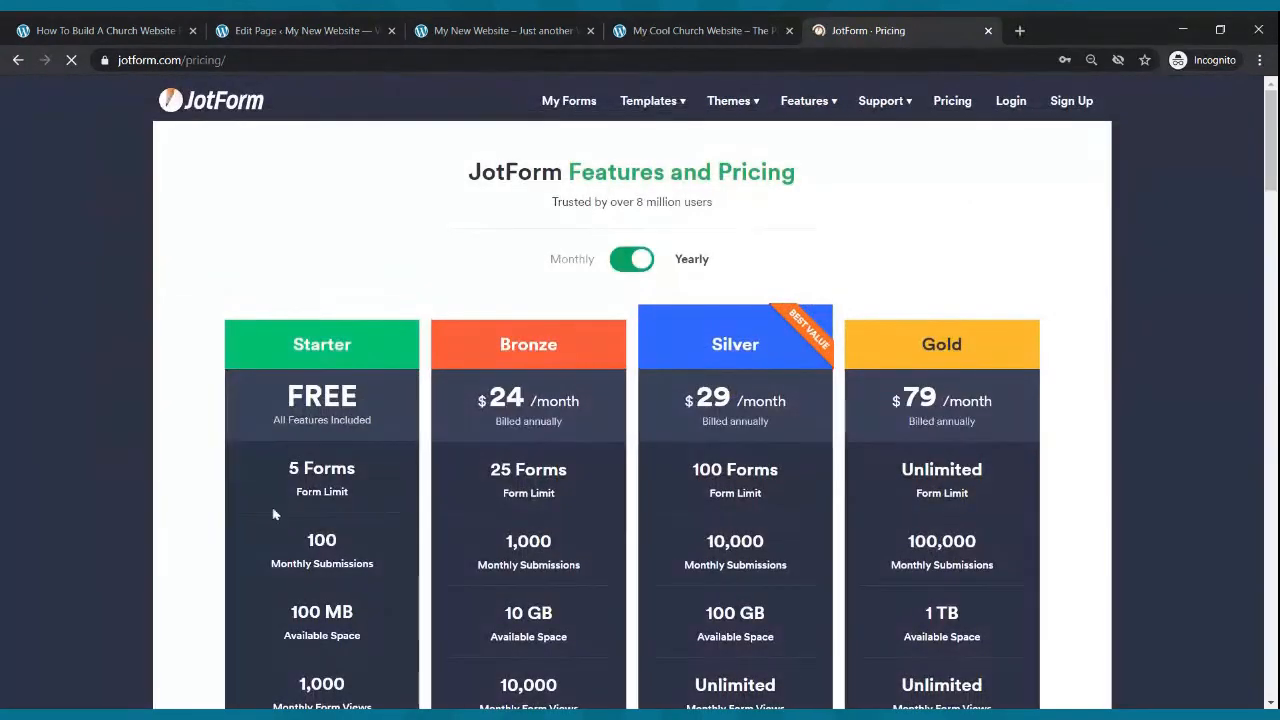
scroll(313, 357, "down", 2)
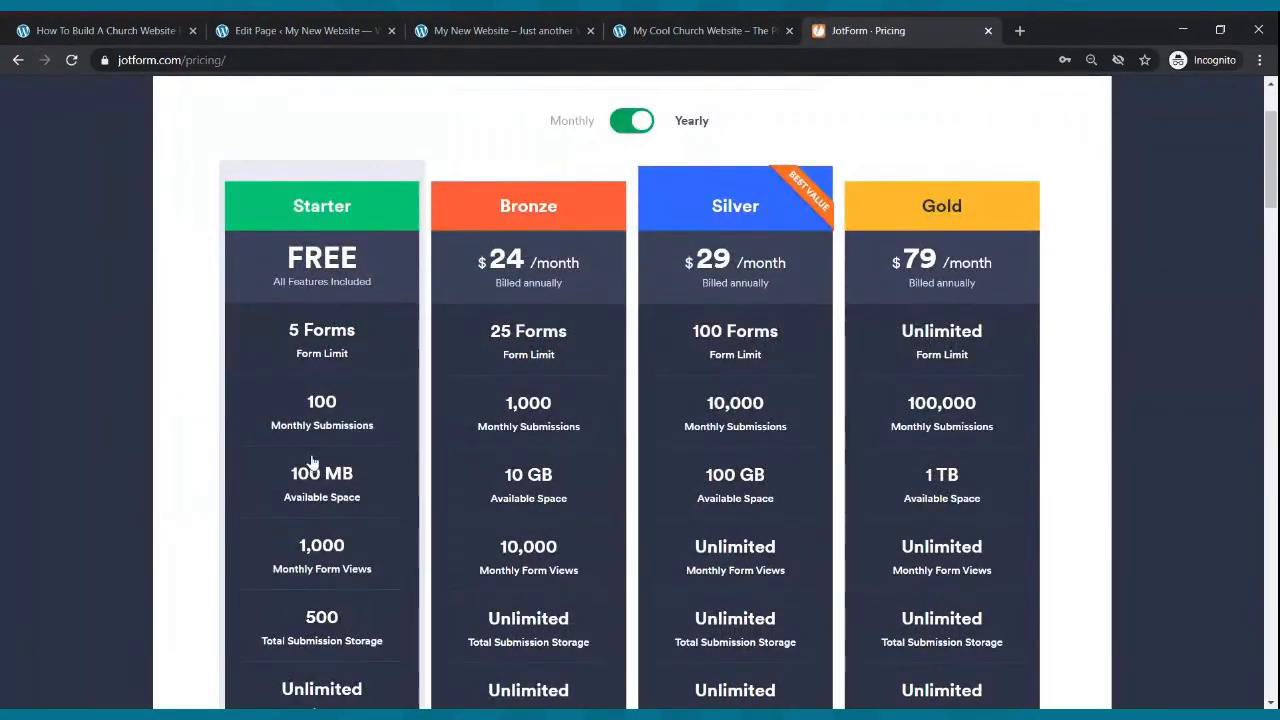
scroll(345, 508, "down", 1)
scroll(350, 505, "up", 3)
scroll(358, 500, "down", 6)
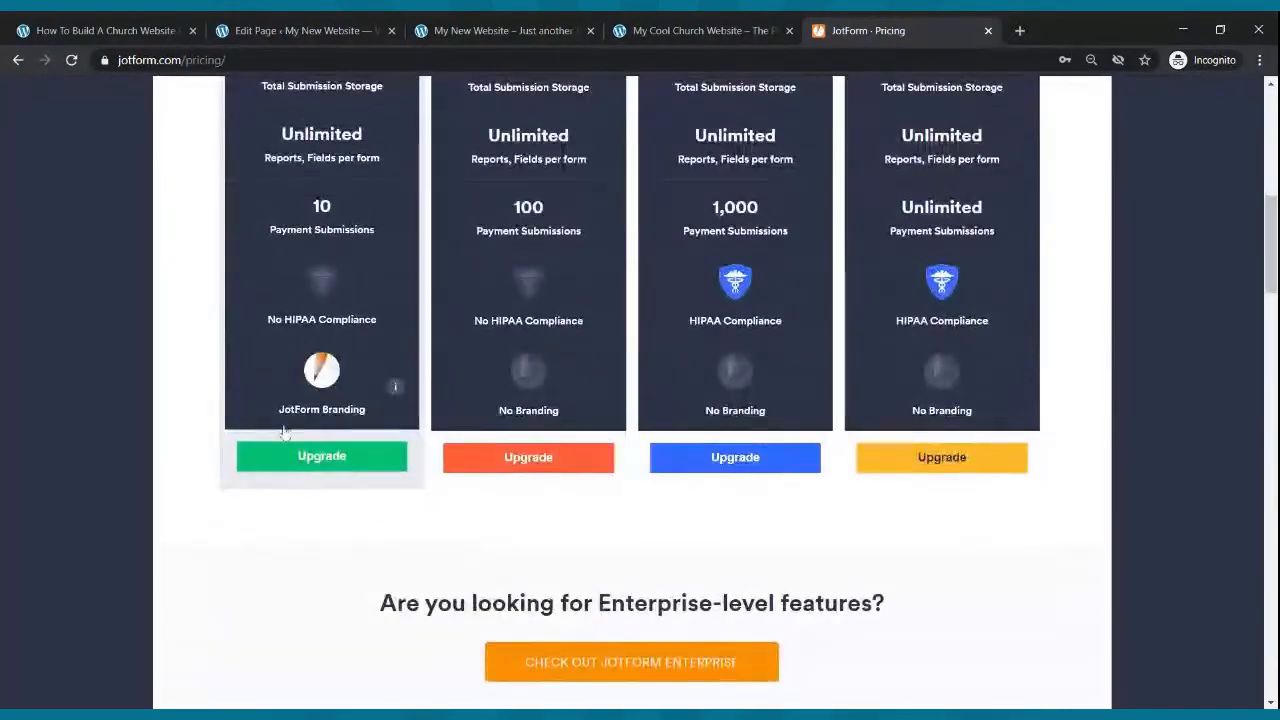
scroll(300, 406, "up", 5)
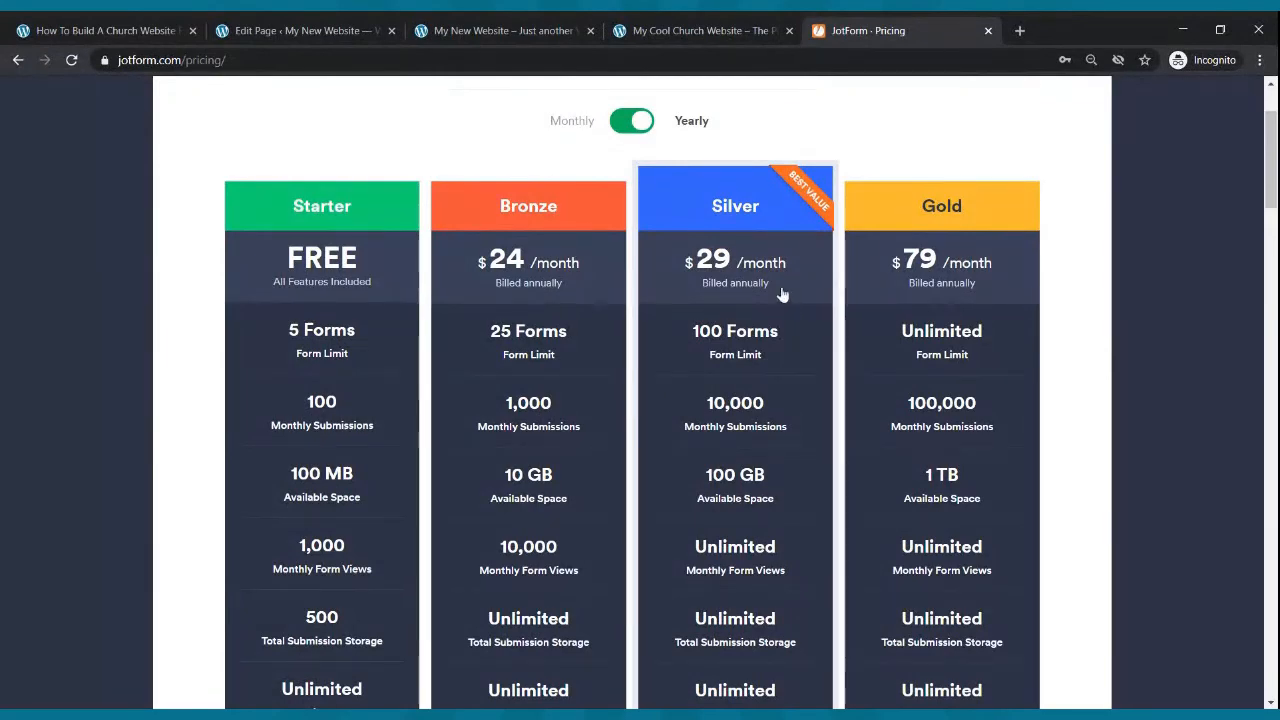
scroll(783, 290, "up", 2)
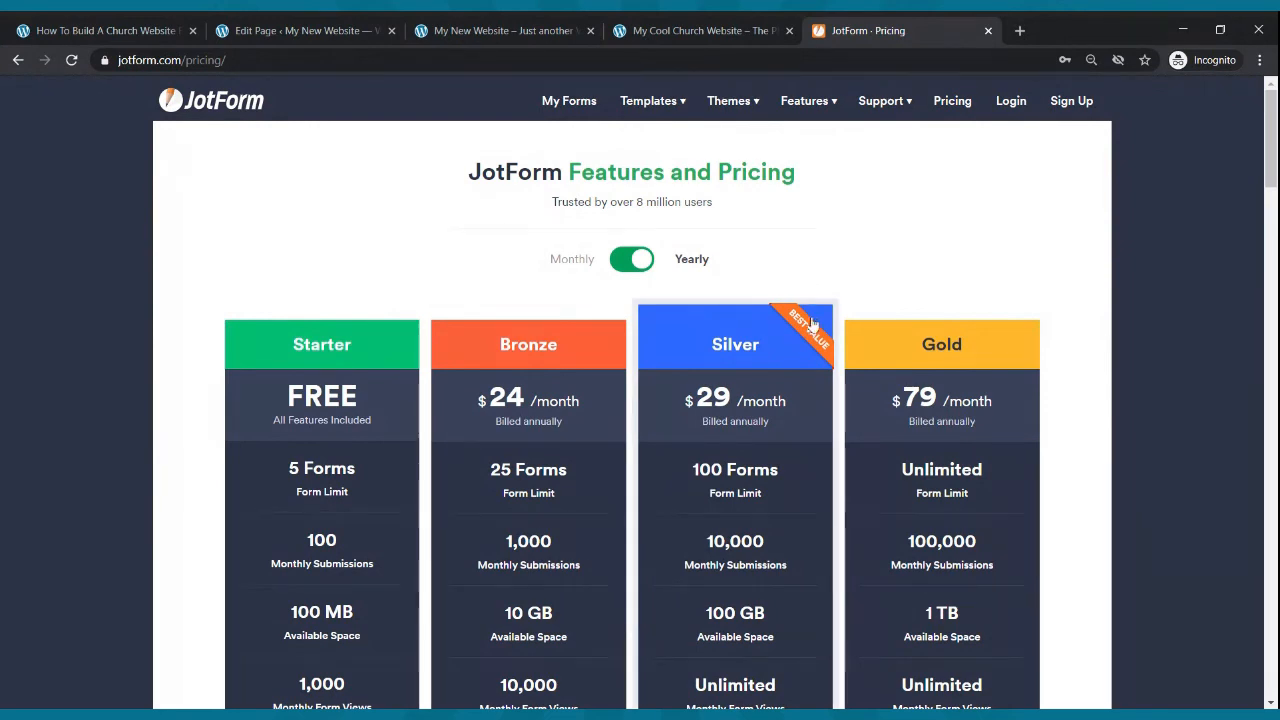
- Log in to the JotForm account
left_click(1008, 112)
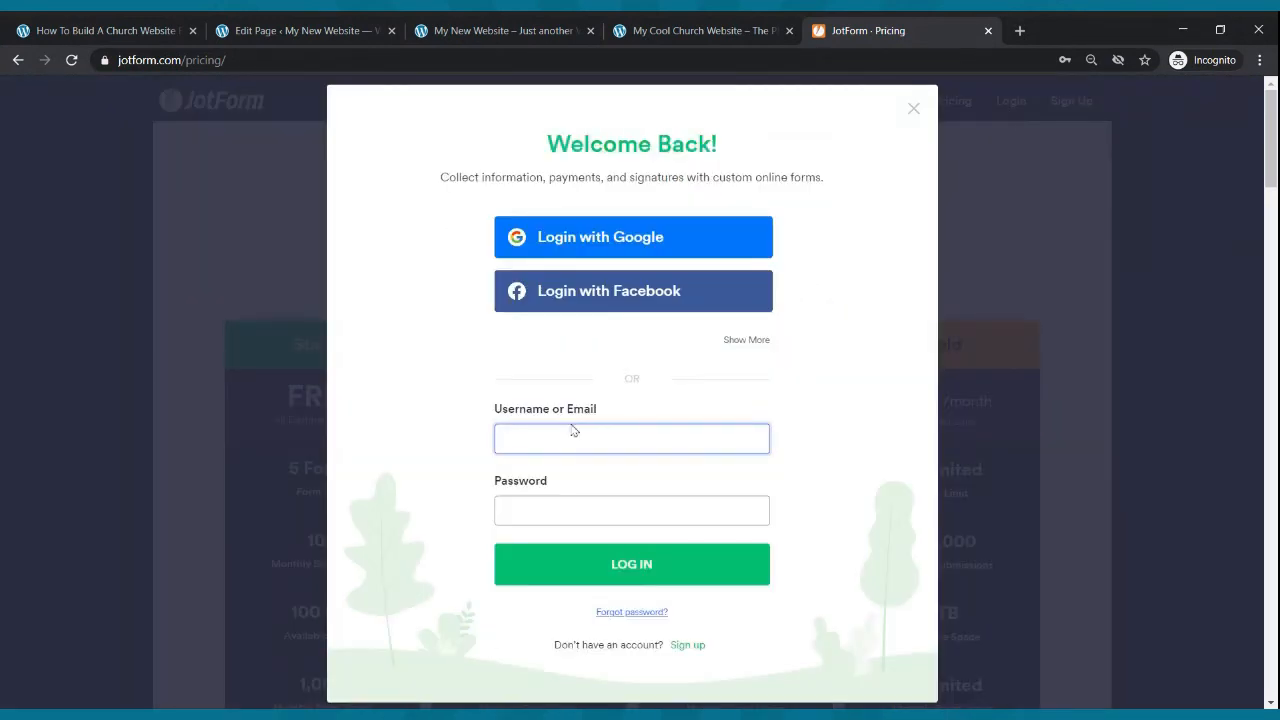
left_click(550, 470)
left_click(551, 565)
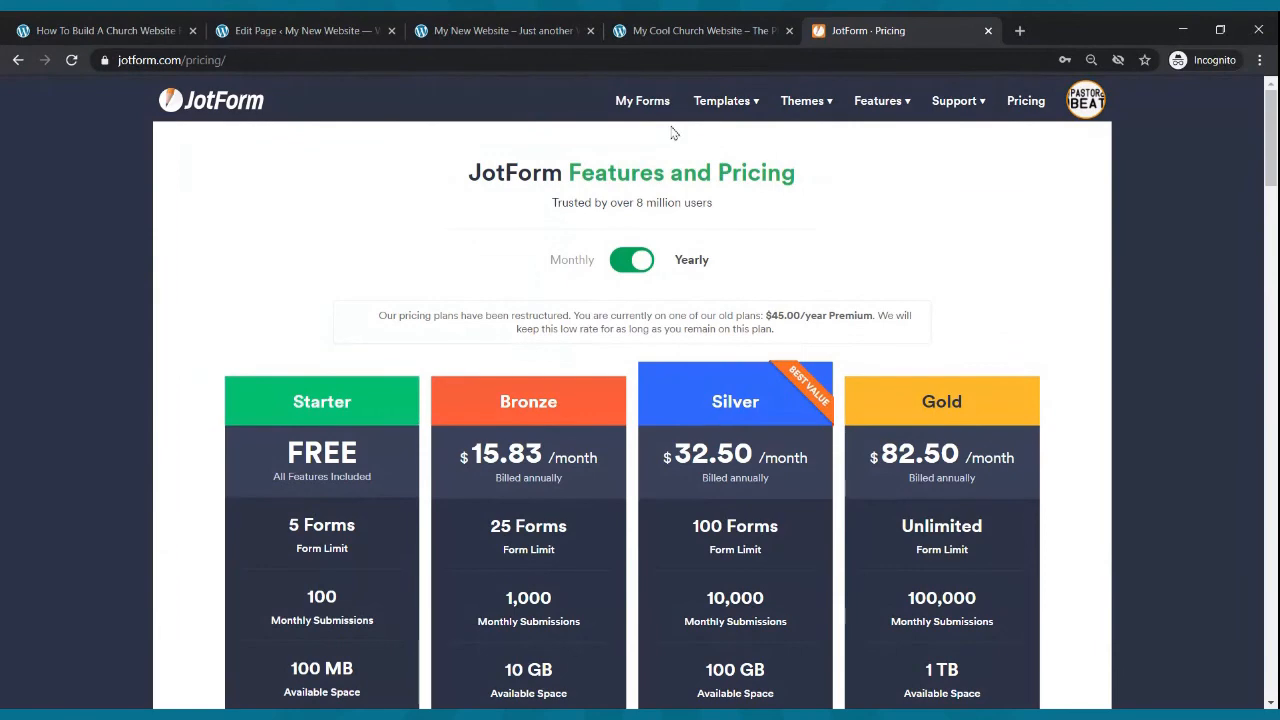
- Open the Contact Us form in the Form Builder and show the form elements list
left_click(644, 102)
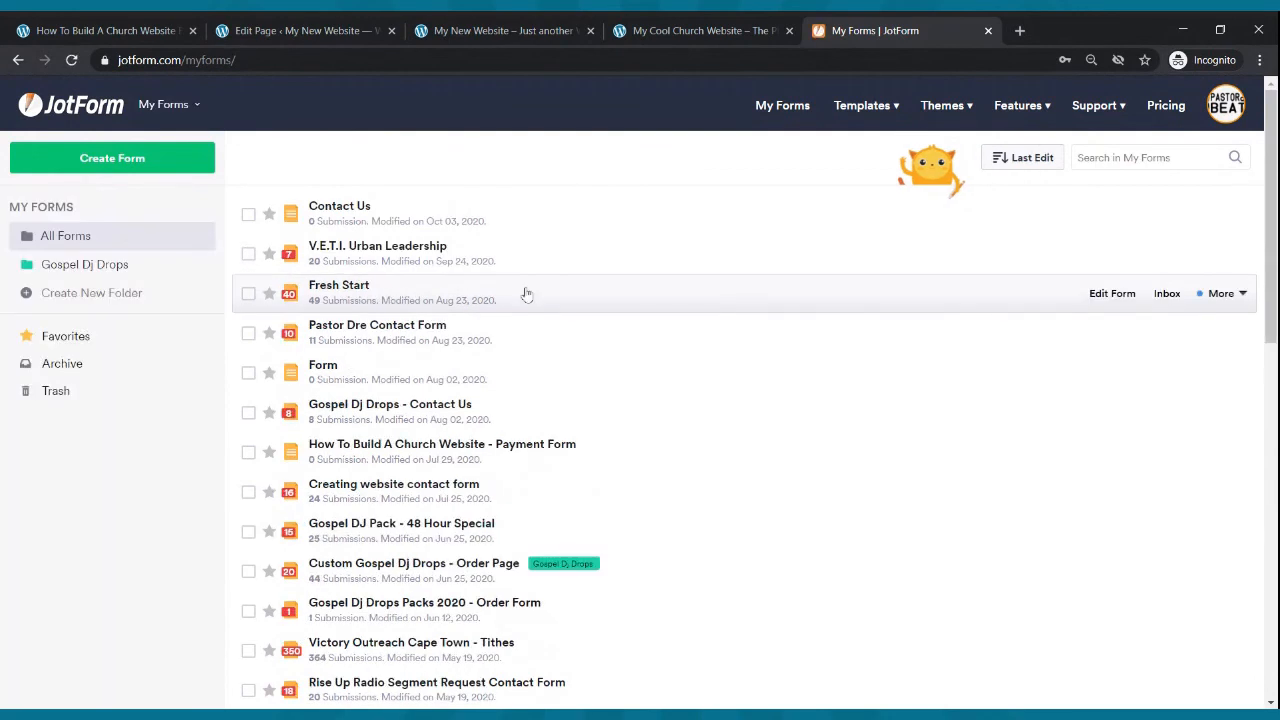
left_click(1103, 216)
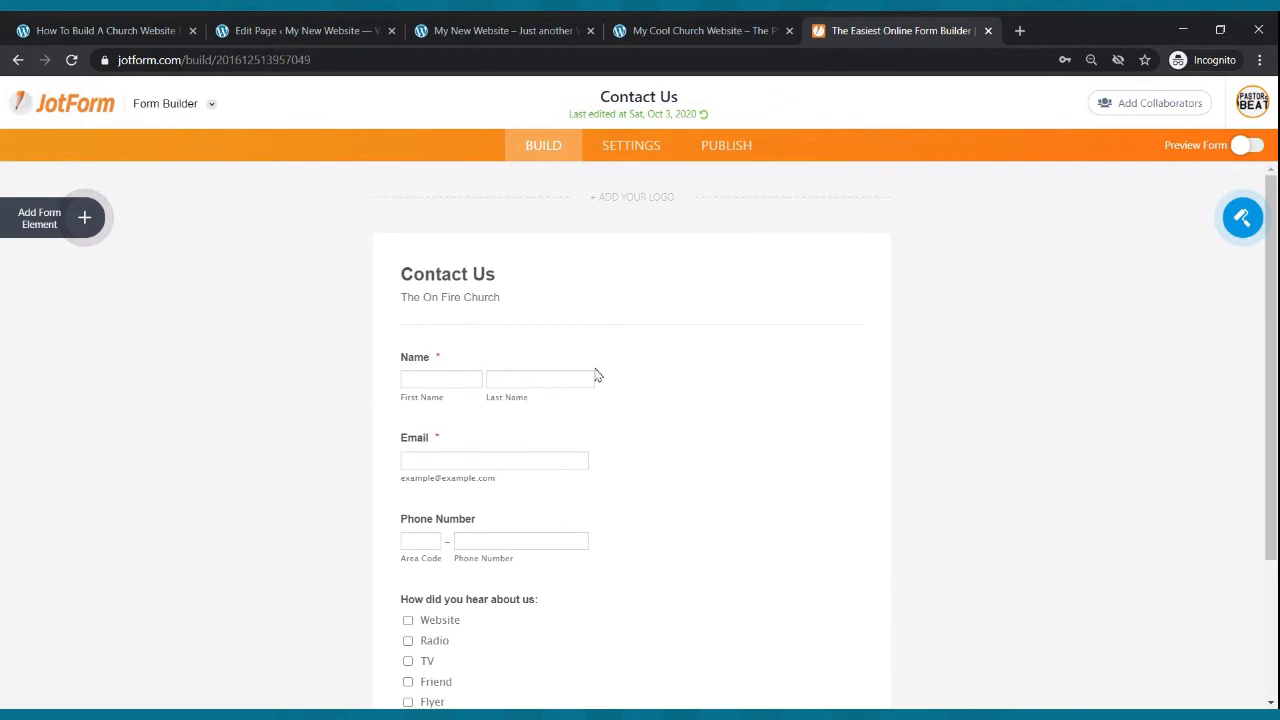
left_click(47, 226)
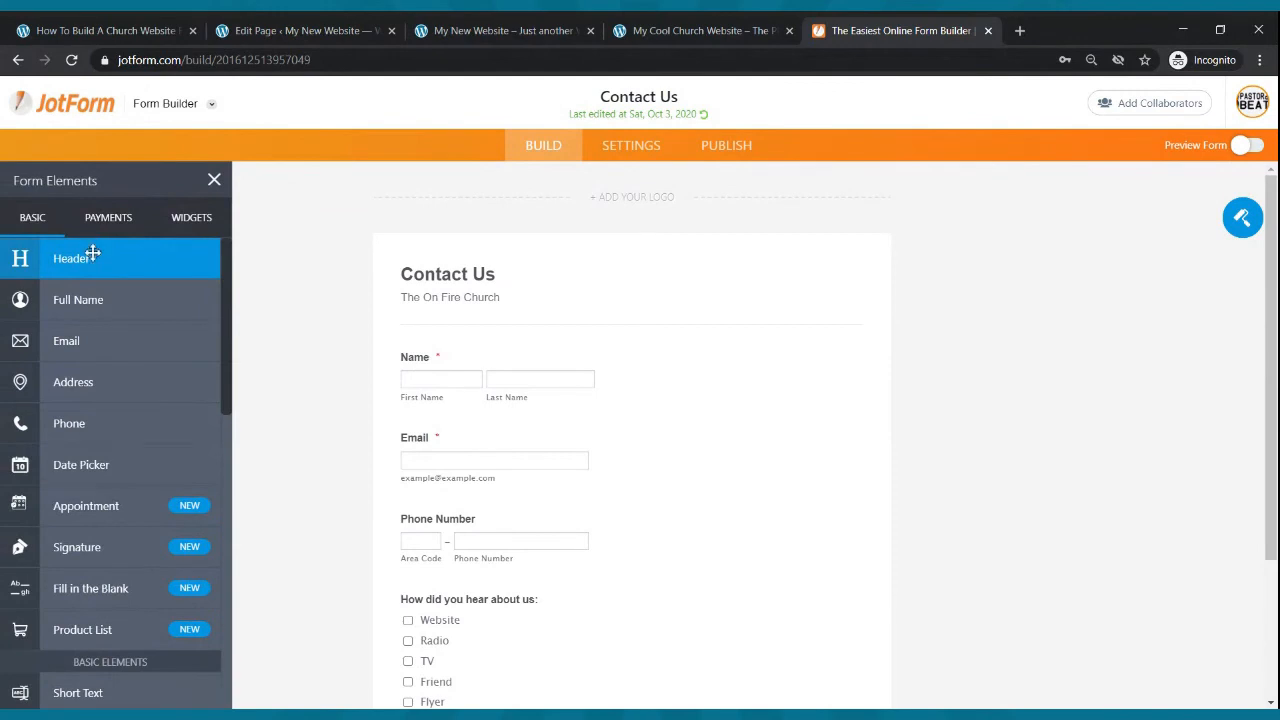
- Try adding a Full Name and an Email element to the form, deleting each again
left_click_drag(78, 299, 475, 357)
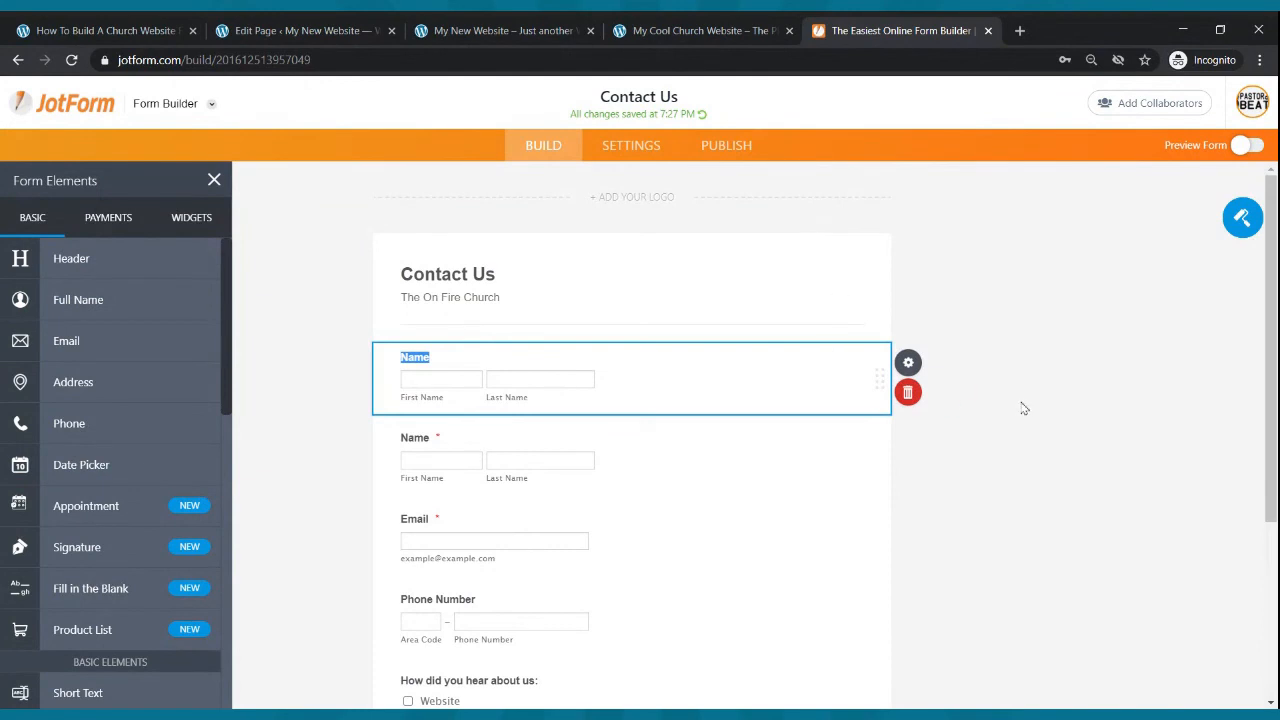
left_click(907, 392)
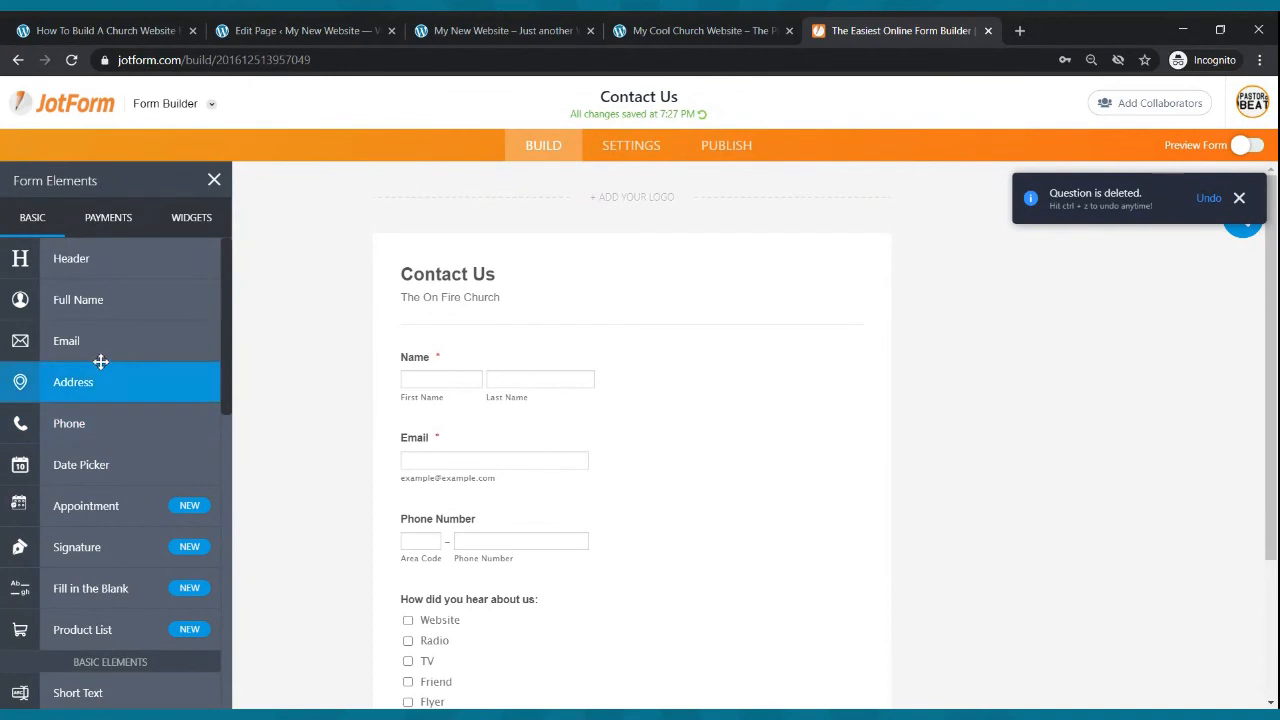
left_click_drag(90, 341, 503, 500)
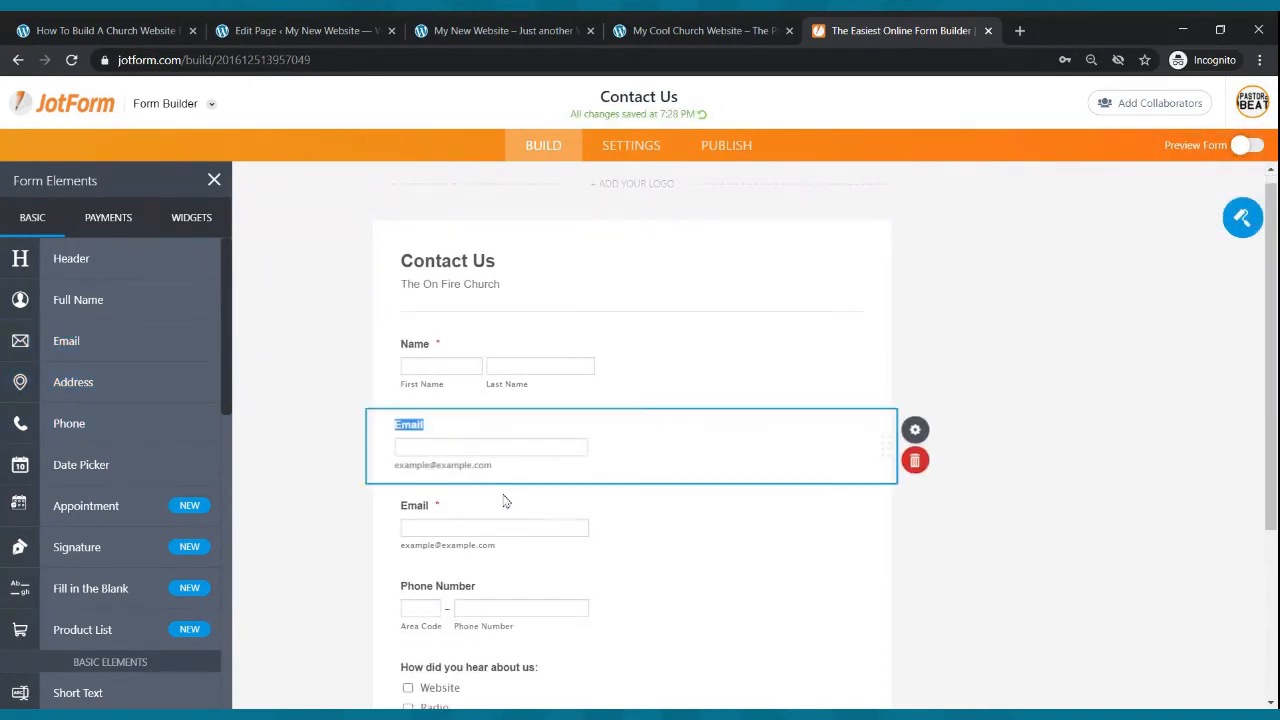
left_click(907, 449)
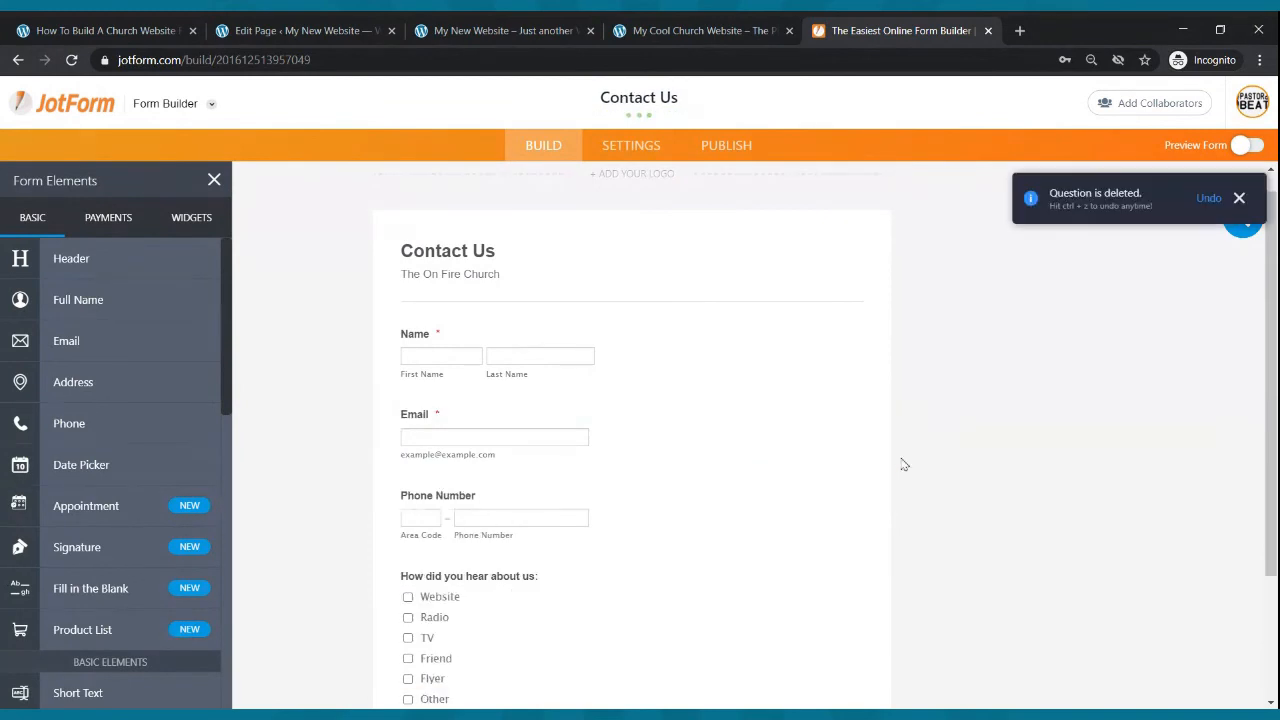
scroll(439, 375, "down", 3)
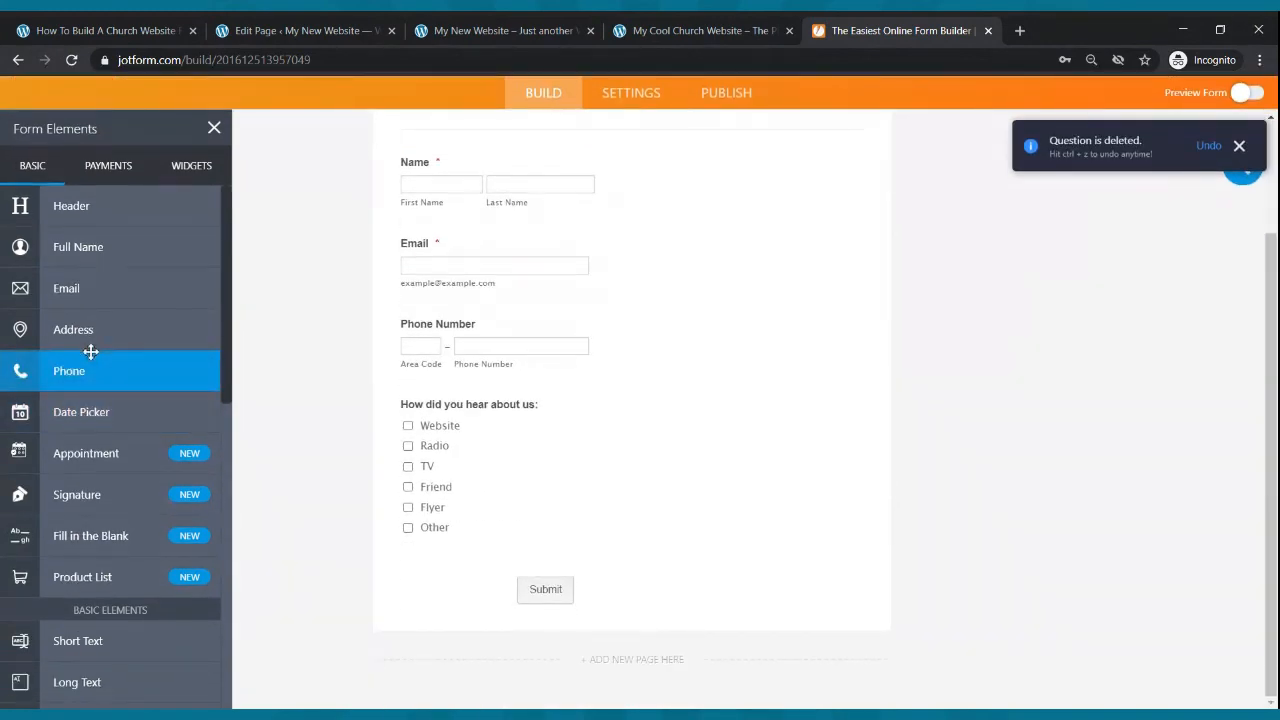
scroll(49, 351, "down", 2)
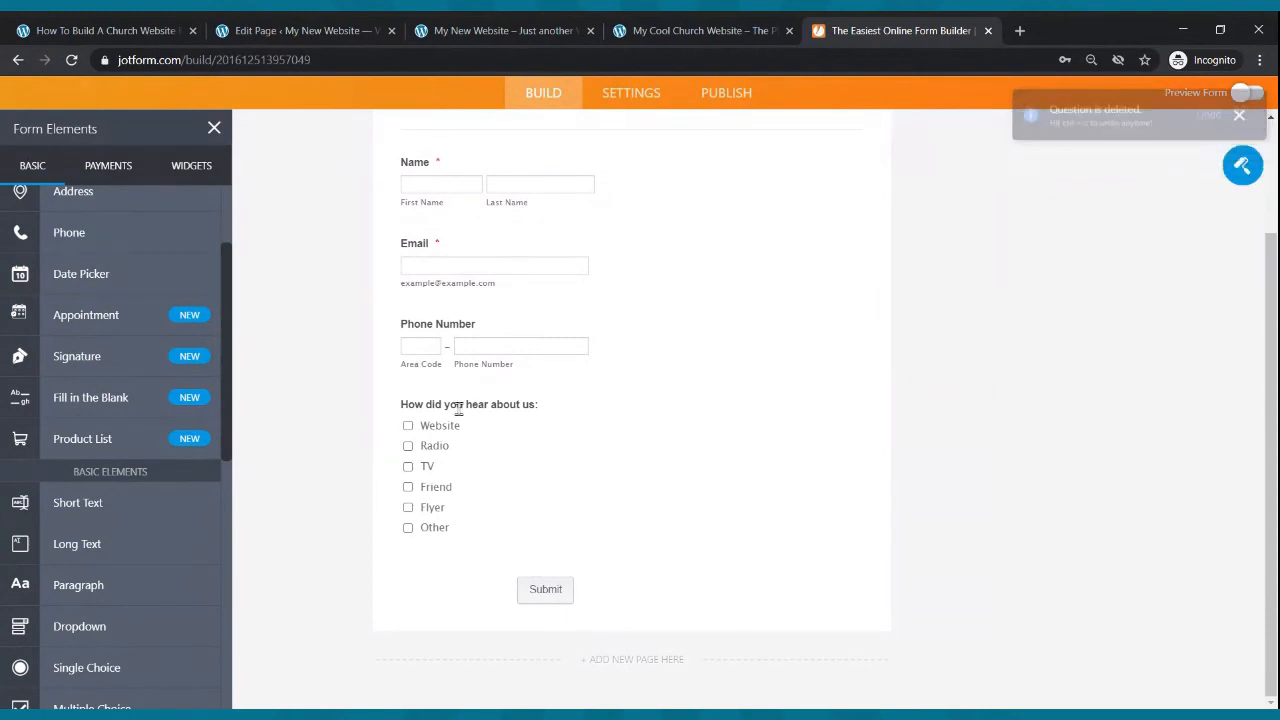
- Add a multiple choice question "How did you hear about us:" with options Flyer, Radio, Friend and Other
scroll(34, 528, "down", 3)
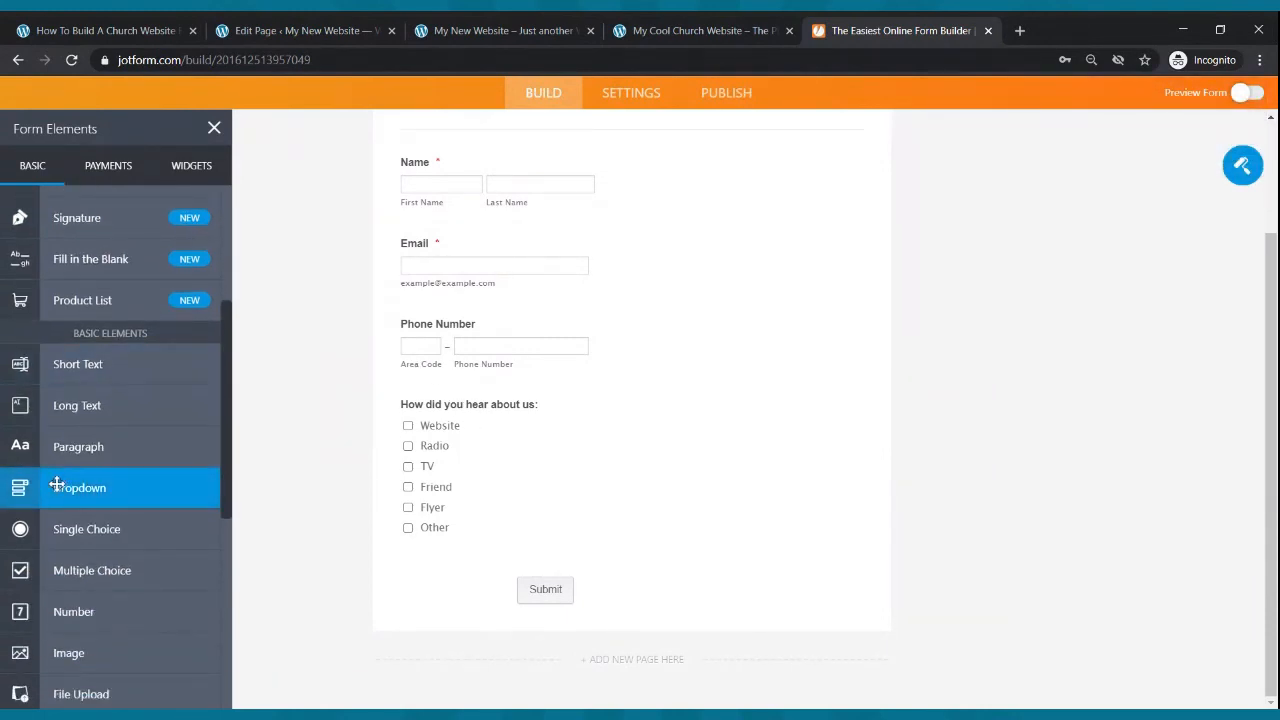
left_click_drag(98, 578, 491, 400)
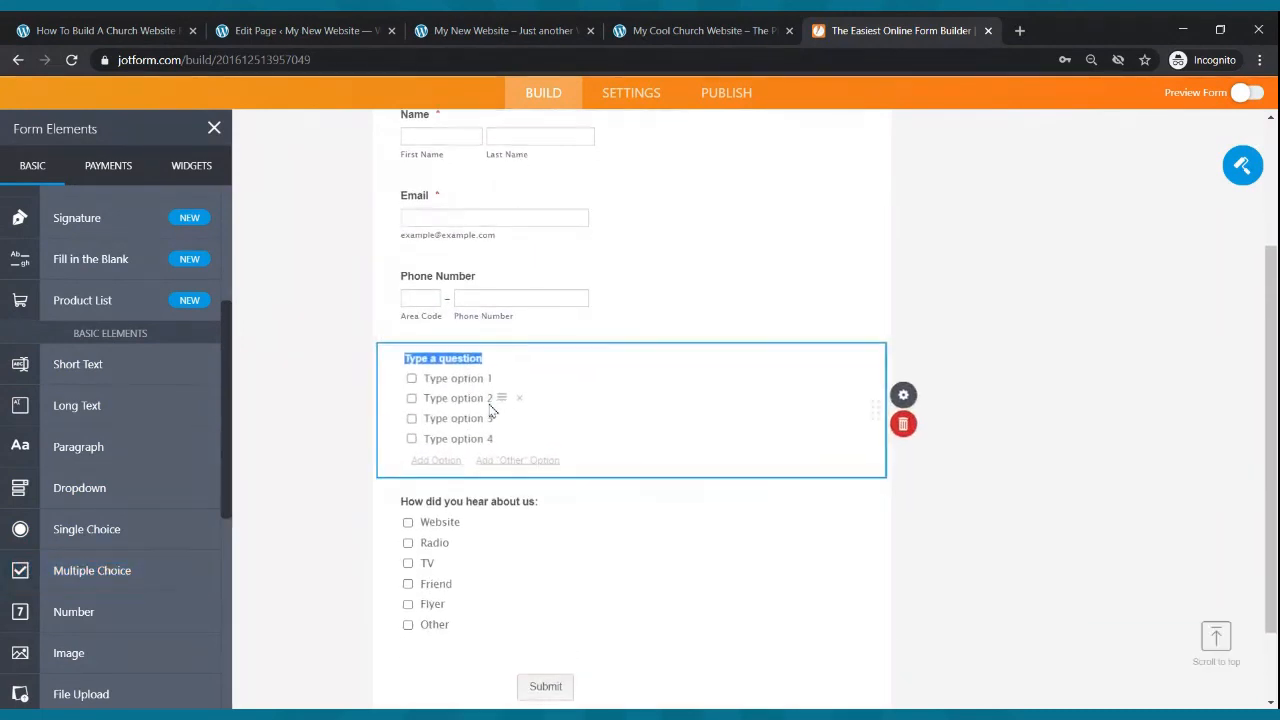
type("How did you hear about us:")
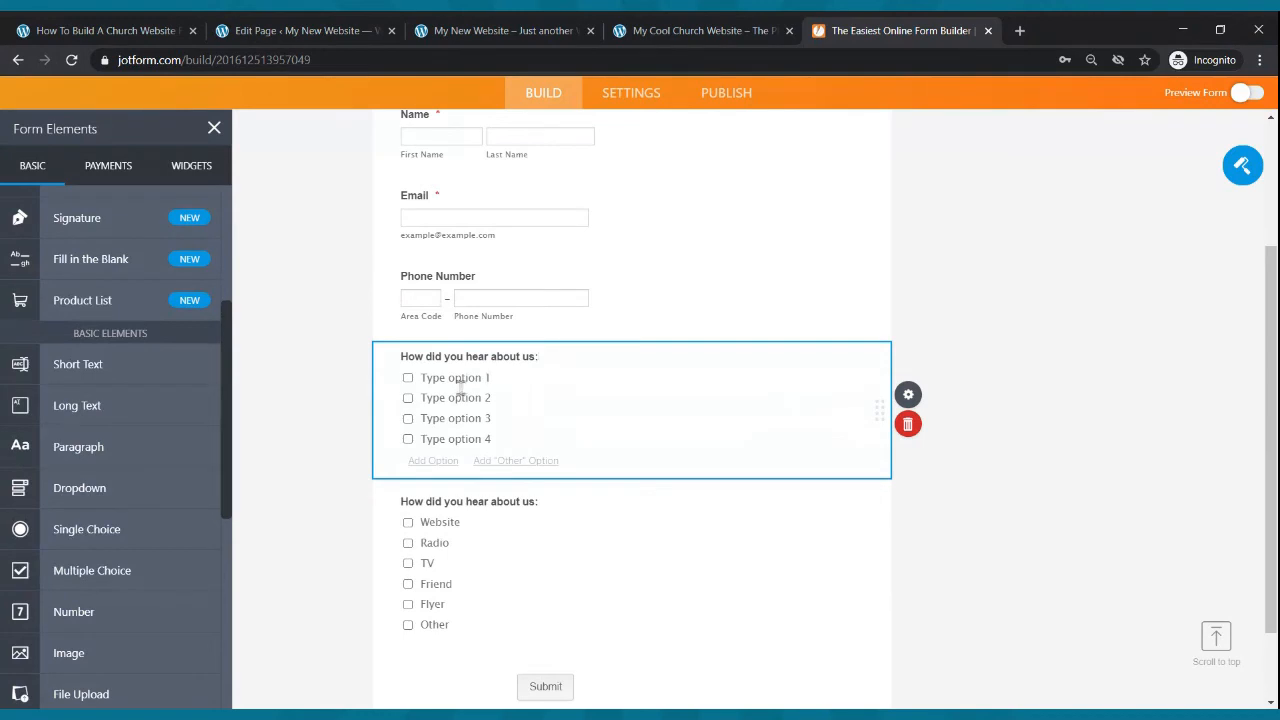
left_click(460, 379)
type("Flyer")
left_click(459, 397)
type("Radio")
left_click(461, 414)
type("Fri")
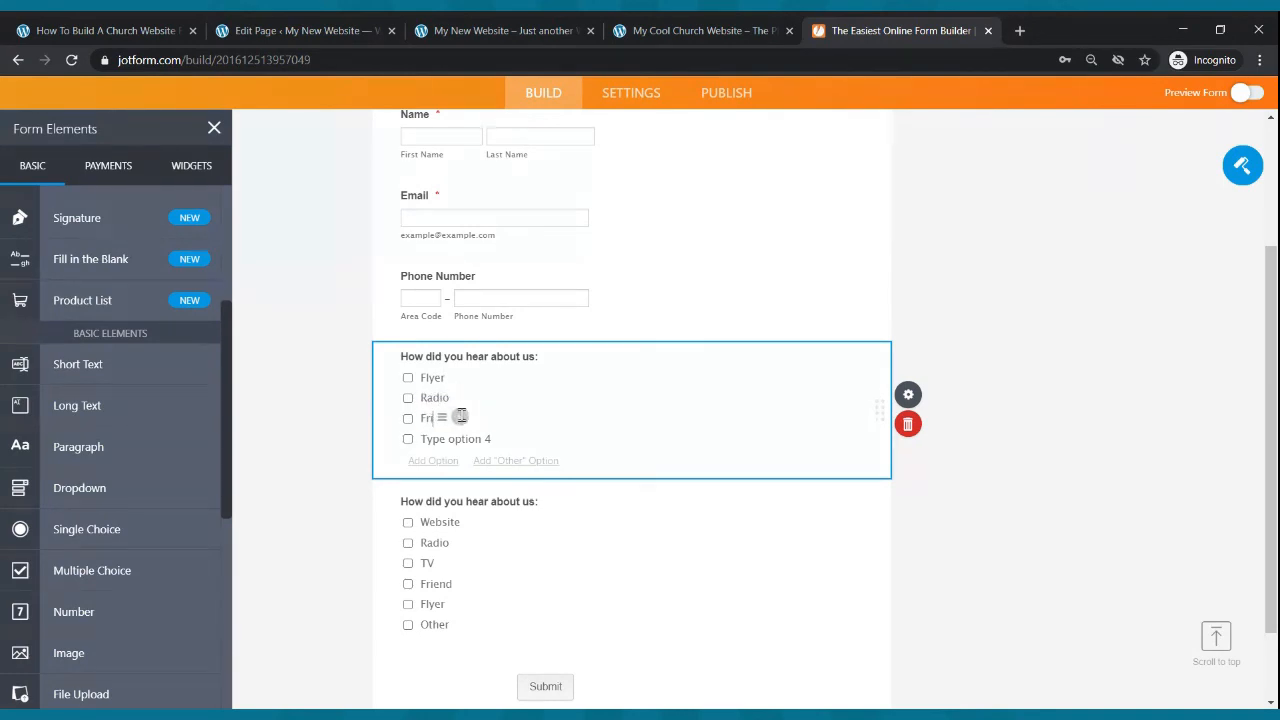
type("end")
left_click(462, 437)
type("Other")
- Delete the newly added multiple choice question from the form
scroll(443, 566, "down", 1)
scroll(443, 563, "up", 2)
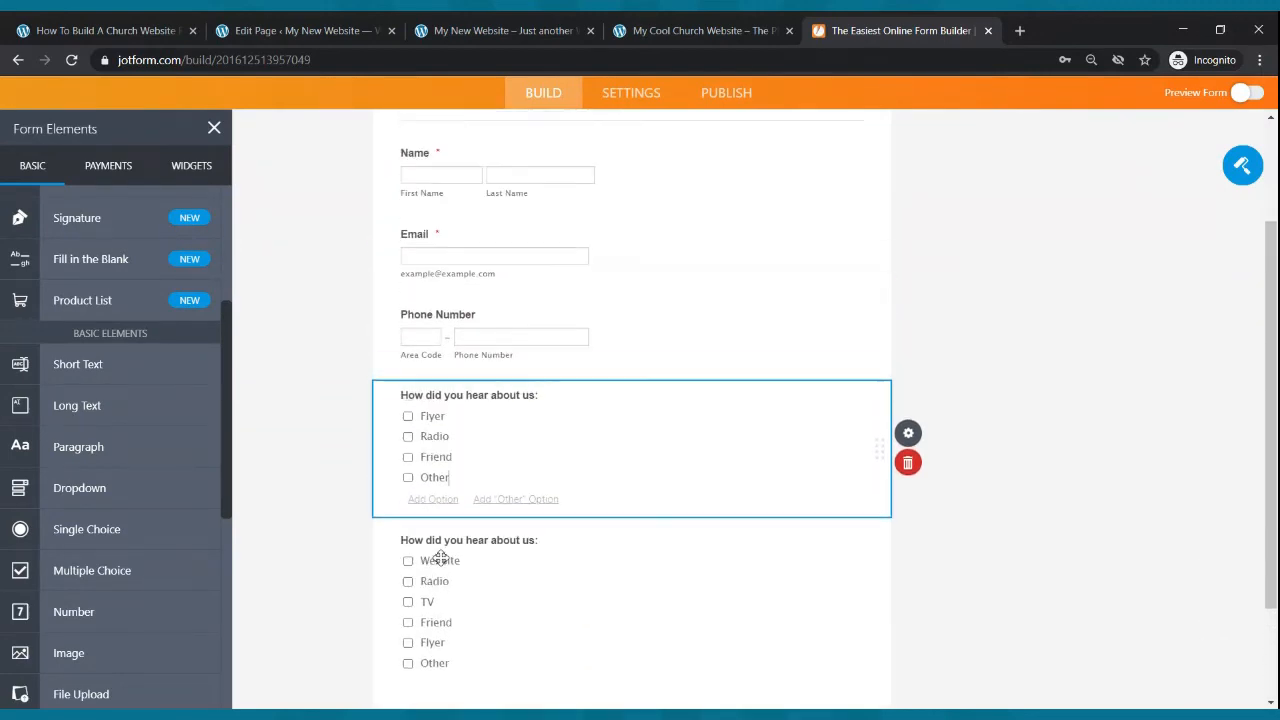
scroll(549, 500, "up", 2)
scroll(560, 565, "down", 4)
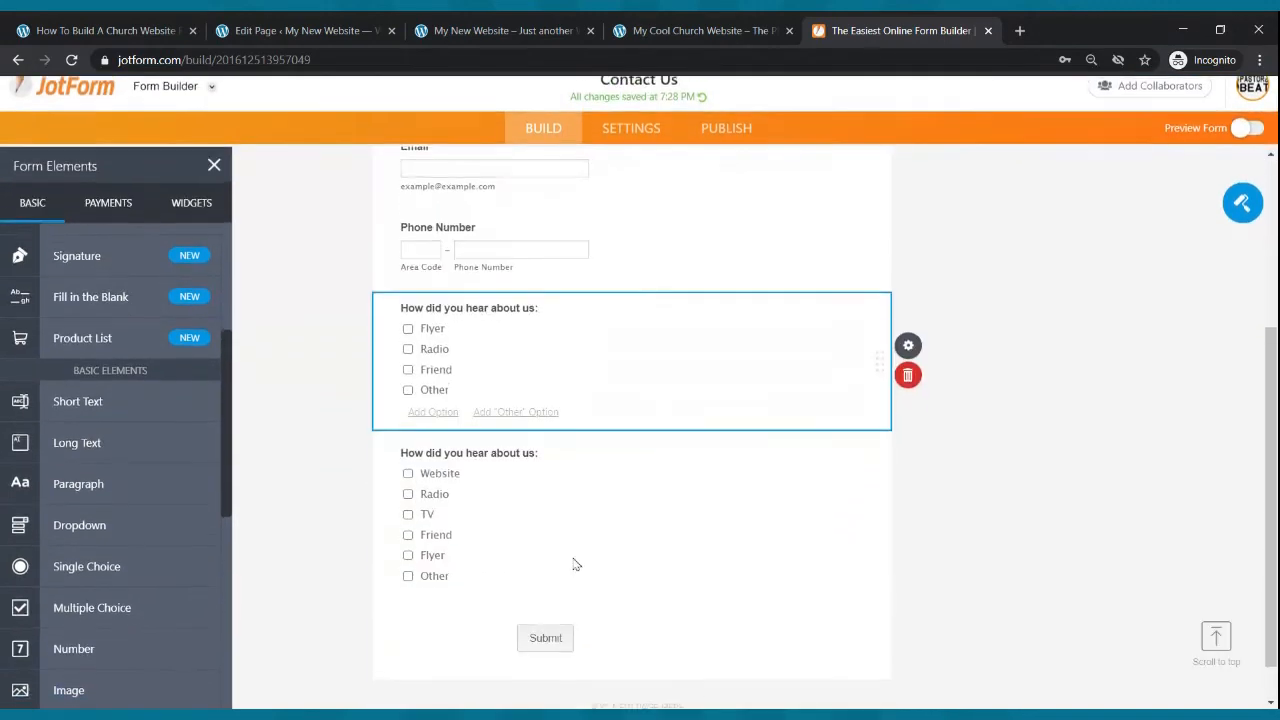
left_click(908, 337)
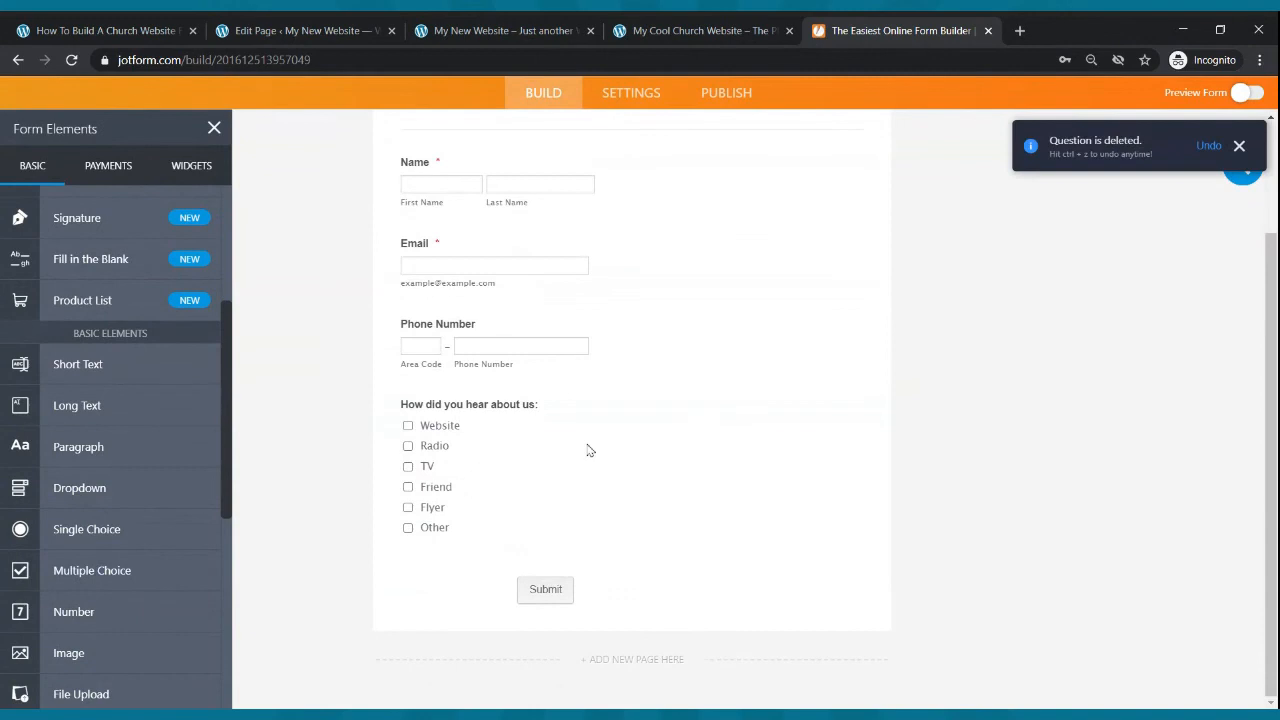
- Scroll through the Contact Us form to review its fields
scroll(560, 660, "up", 3)
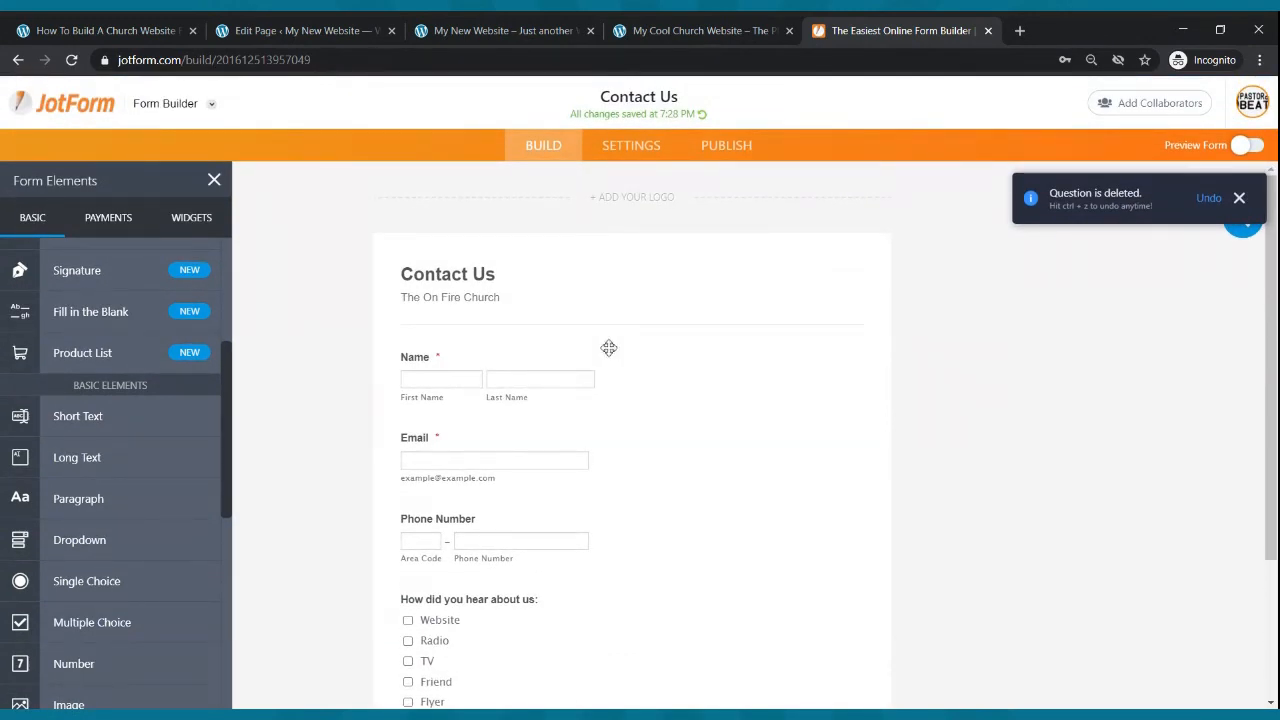
scroll(611, 350, "down", 3)
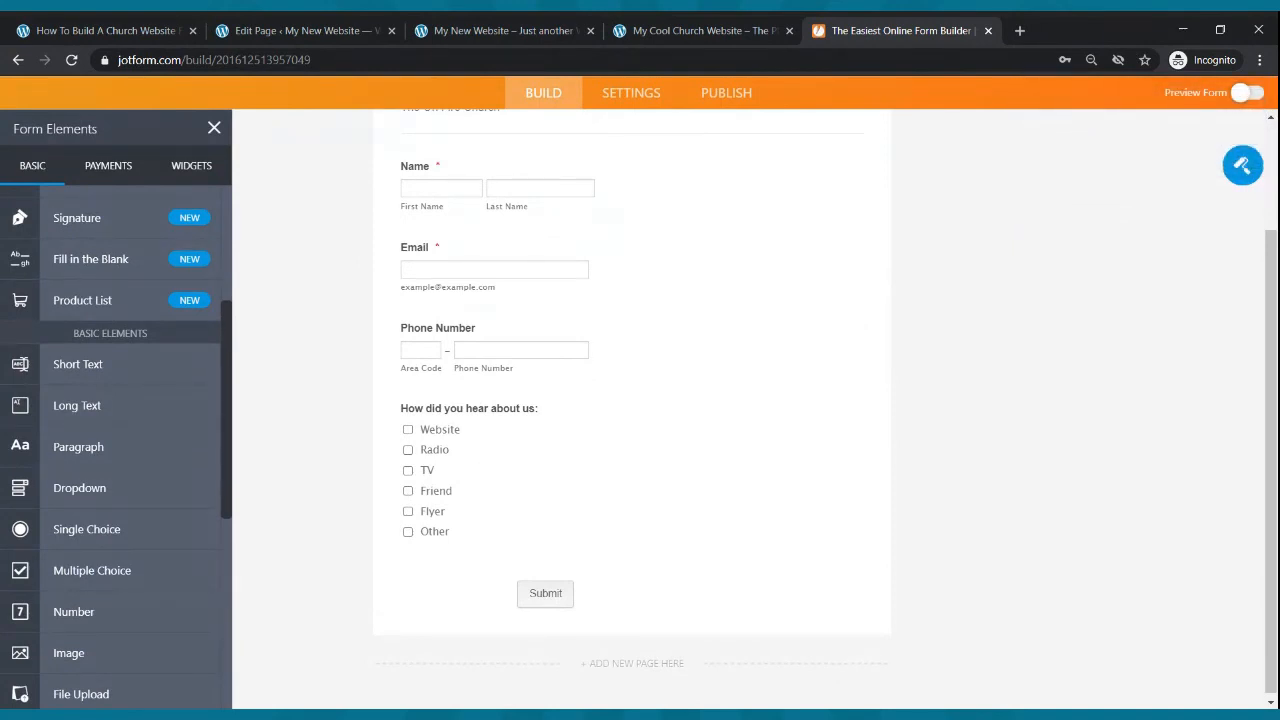
scroll(564, 325, "up", 3)
scroll(566, 331, "down", 3)
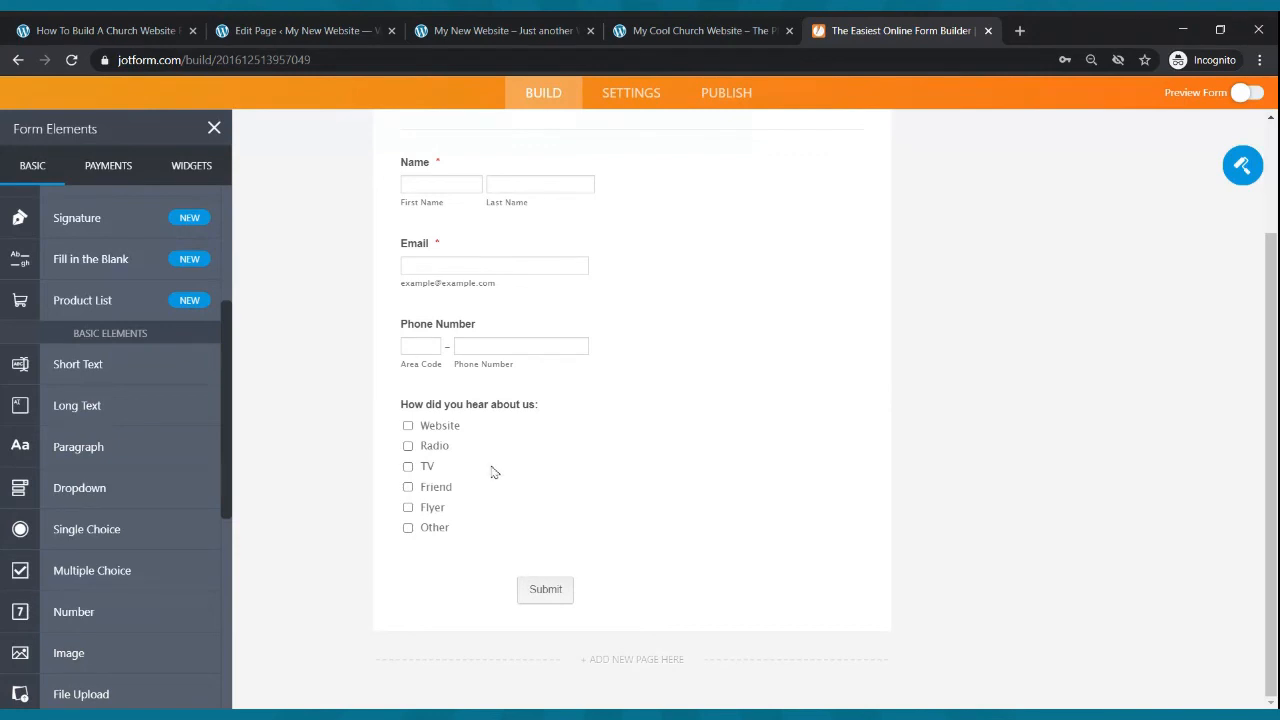
scroll(500, 466, "up", 3)
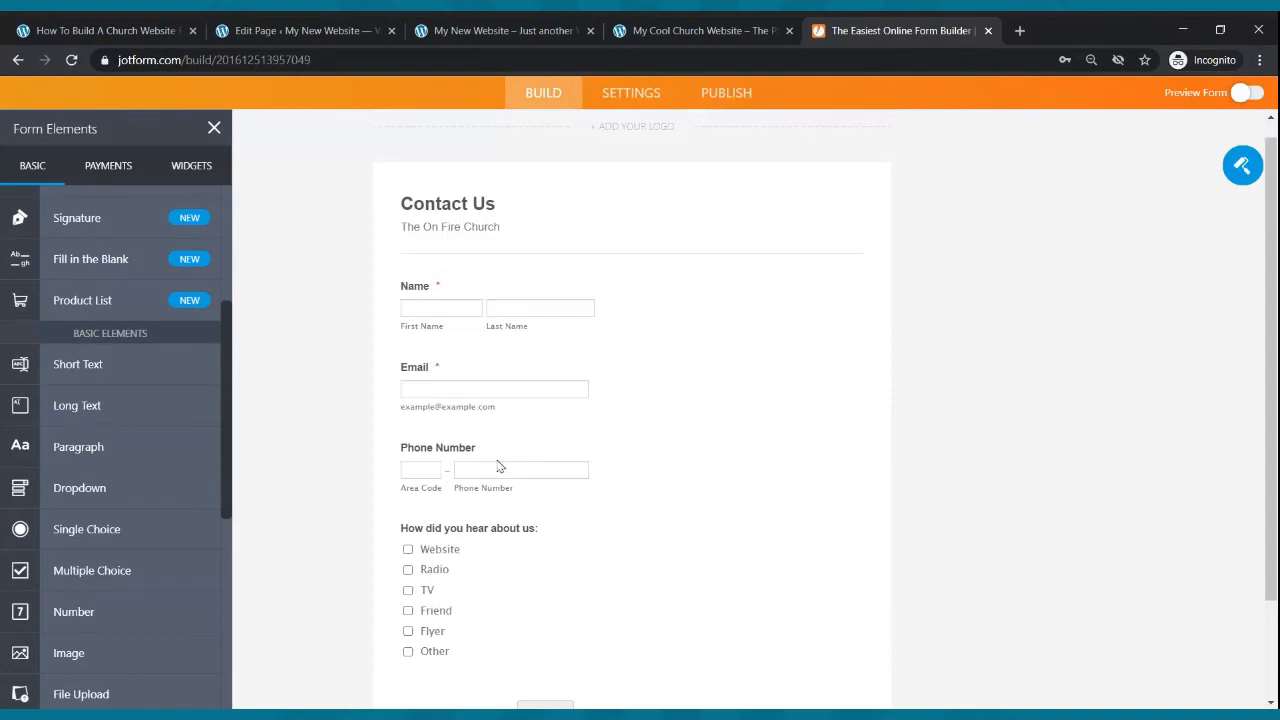
- Open the form's publish options and show the embed code
left_click(717, 158)
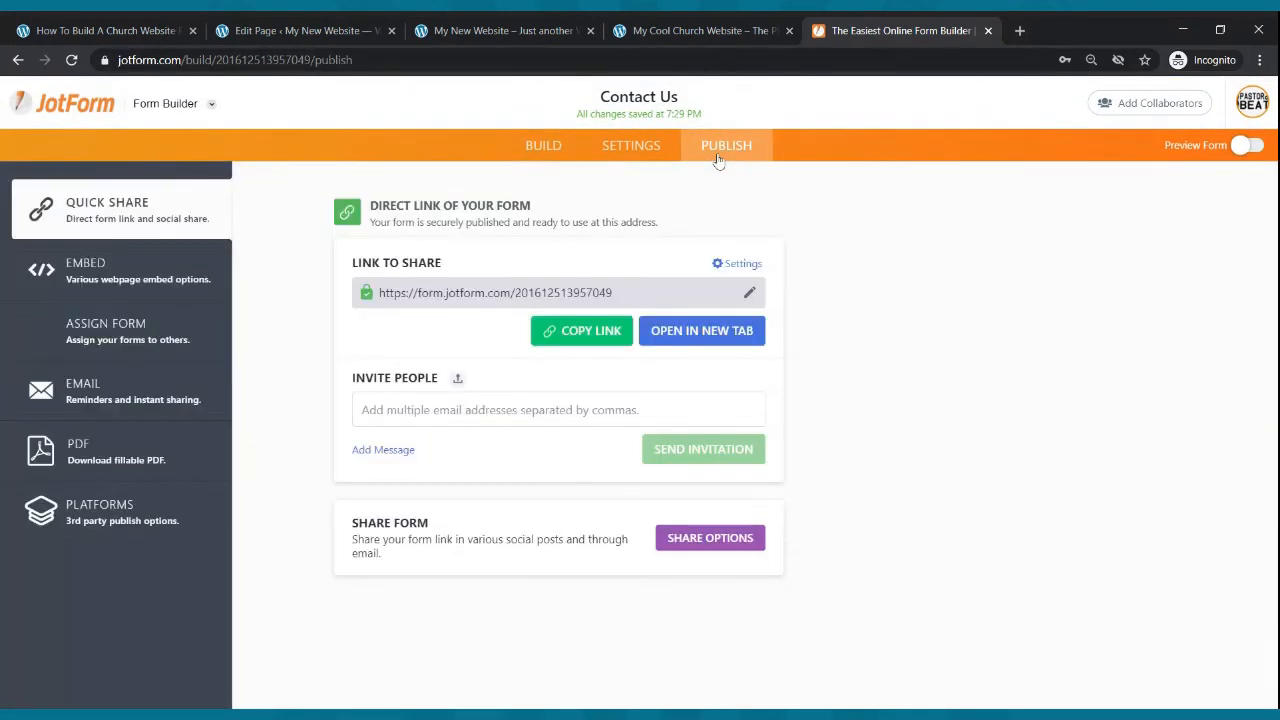
left_click(76, 285)
left_click(704, 387)
- In the WordPress Contact Us page editor, insert a Custom HTML block
left_click(283, 30)
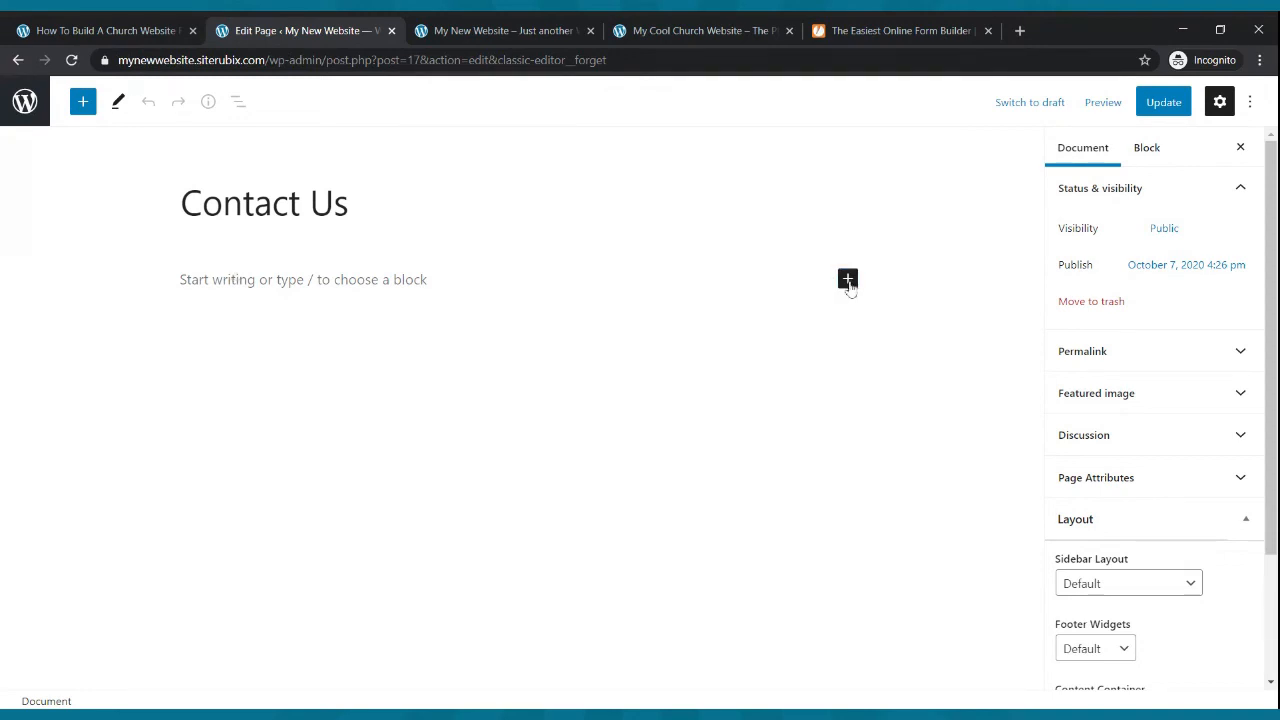
left_click(847, 279)
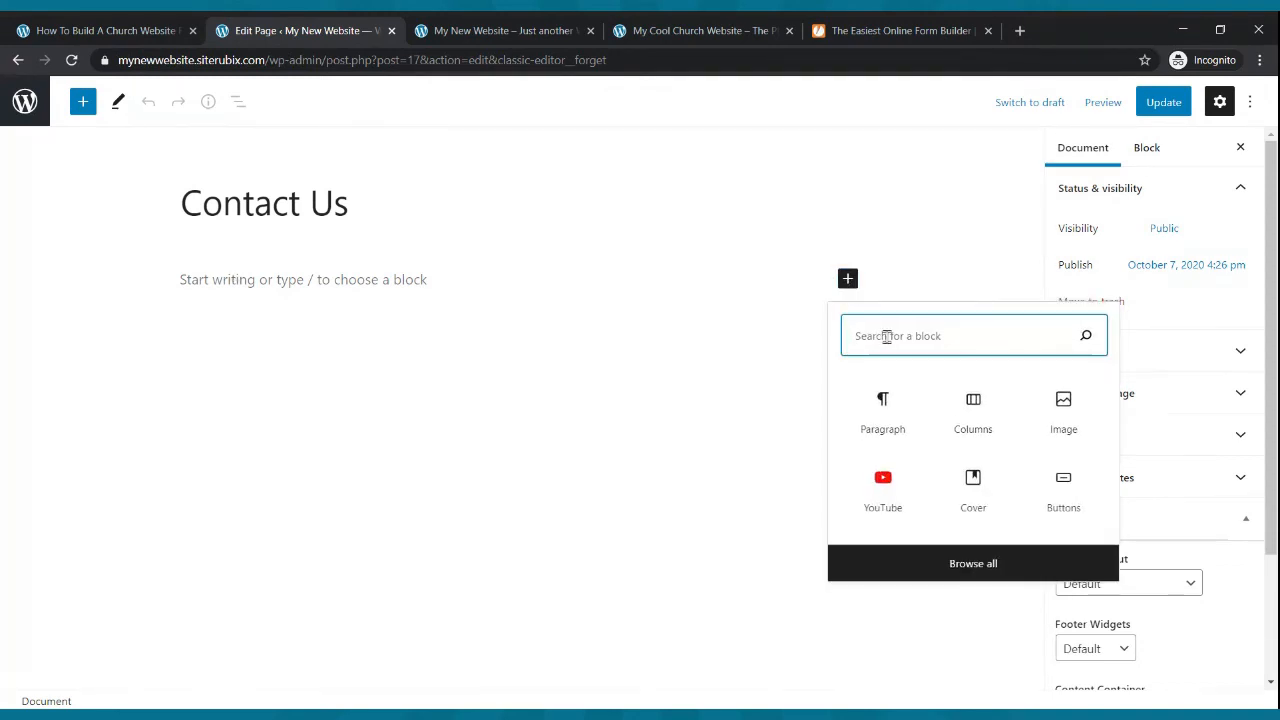
type("html")
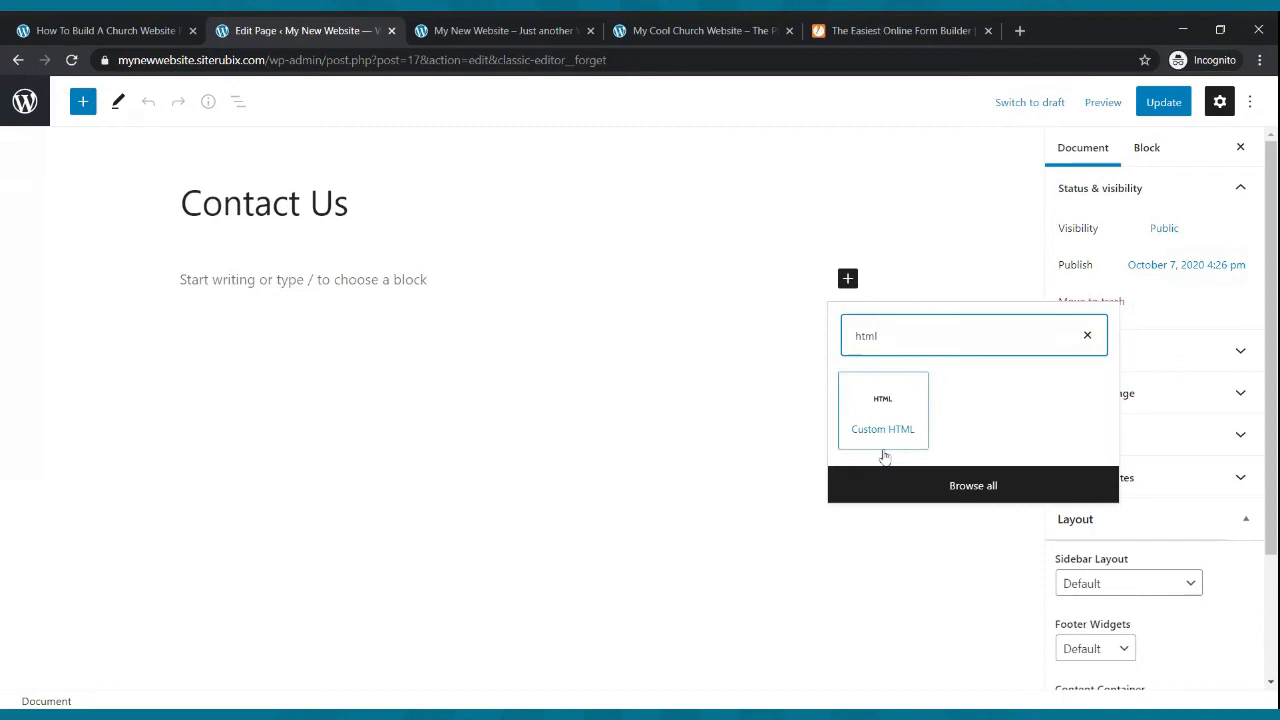
left_click(881, 423)
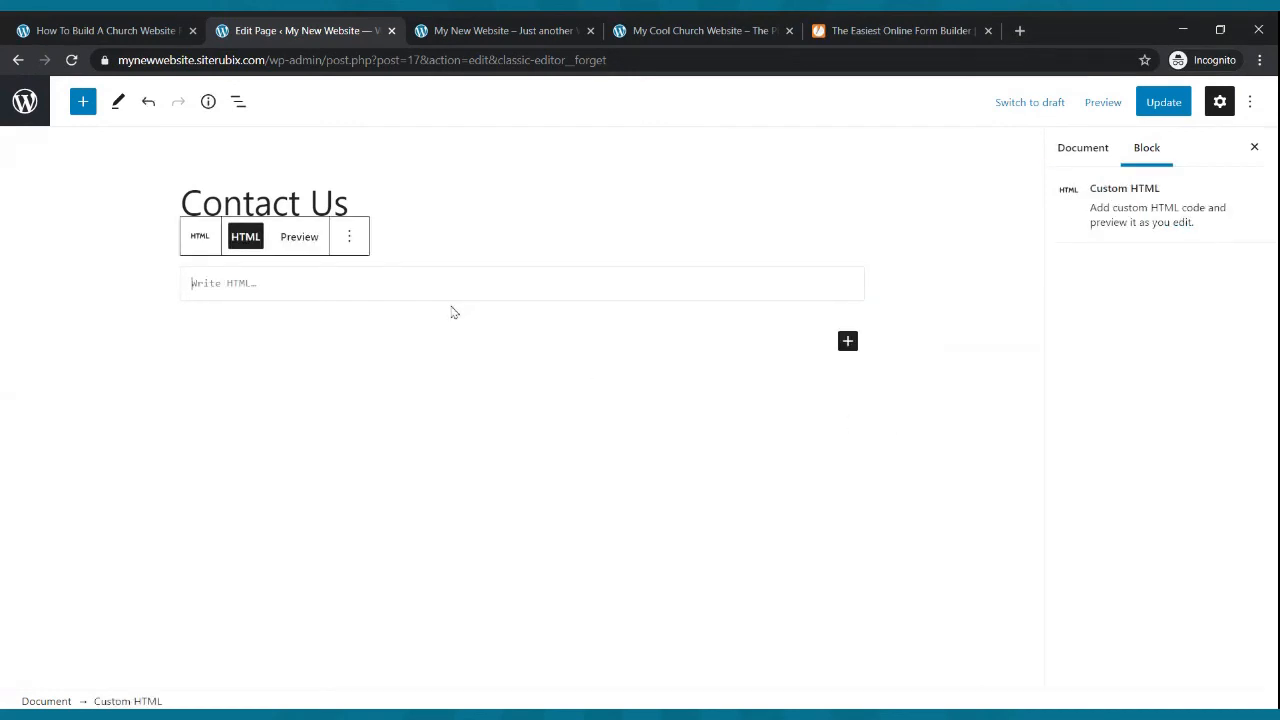
- Select and copy the form's embed script code
left_click(860, 30)
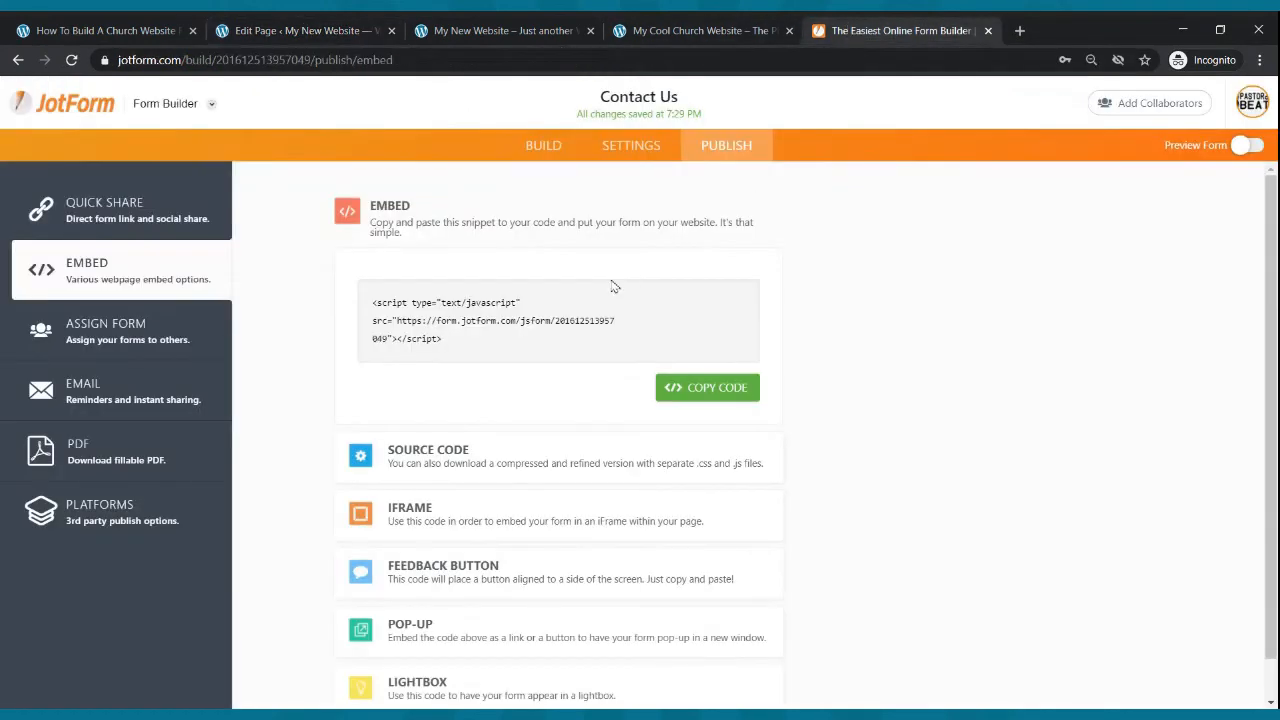
left_click(518, 323)
left_click(714, 392)
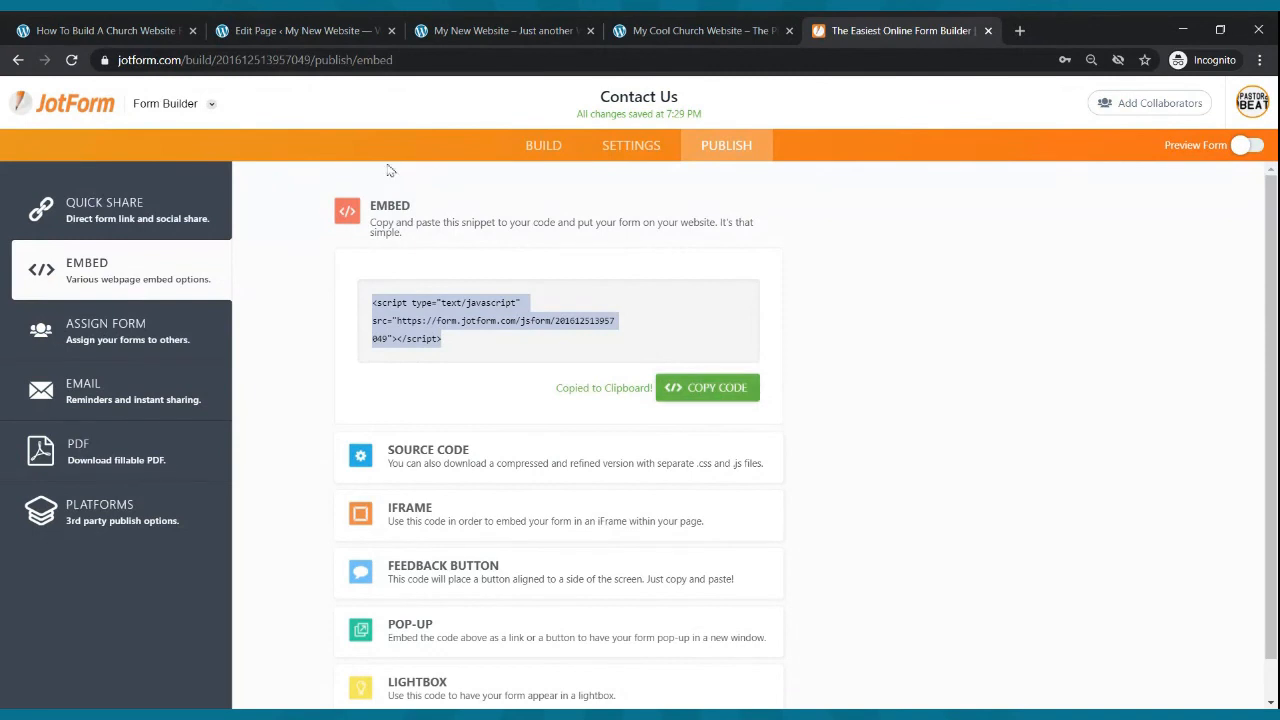
- Paste the embed script into the Custom HTML block and update the Contact Us page
left_click(283, 30)
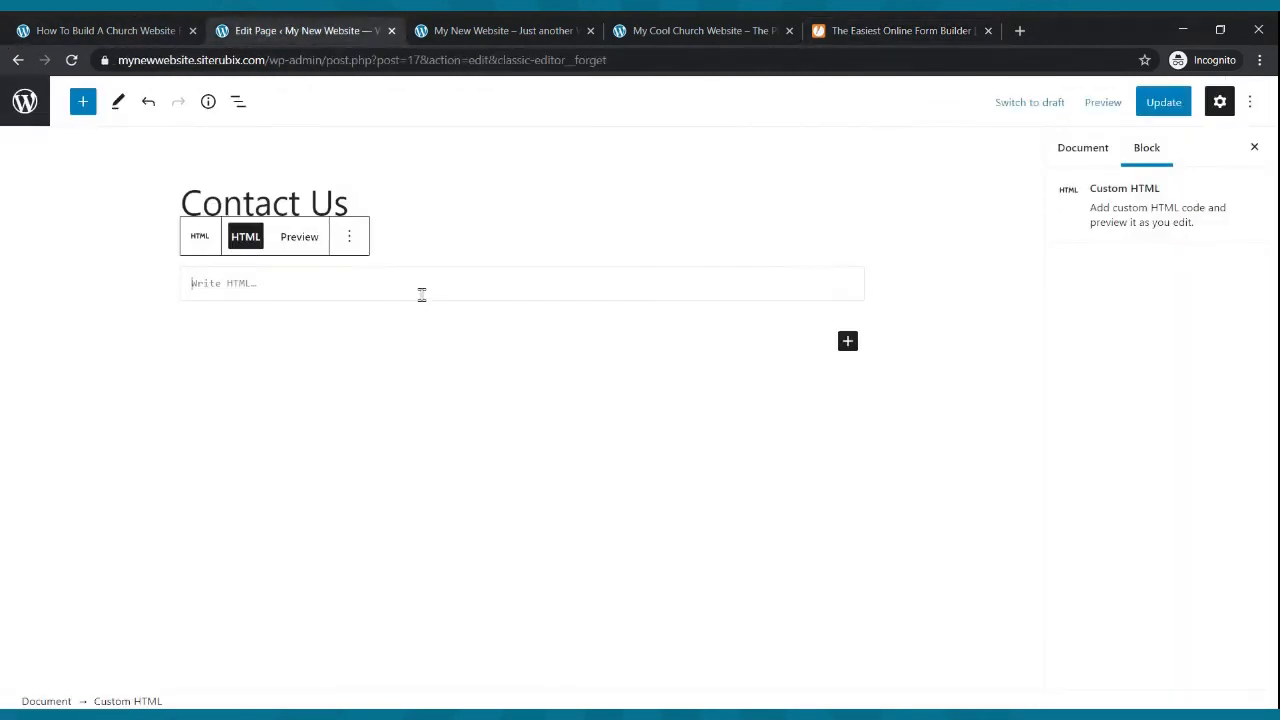
key("ctrl+v")
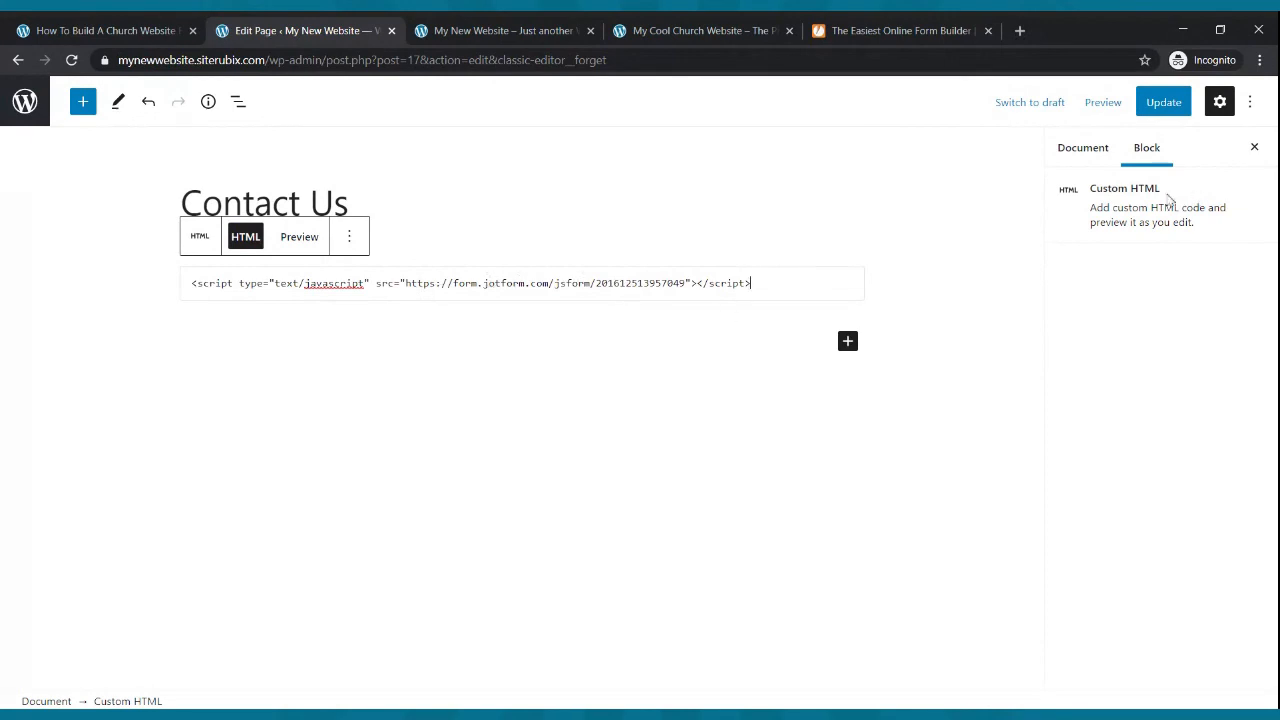
left_click(1152, 110)
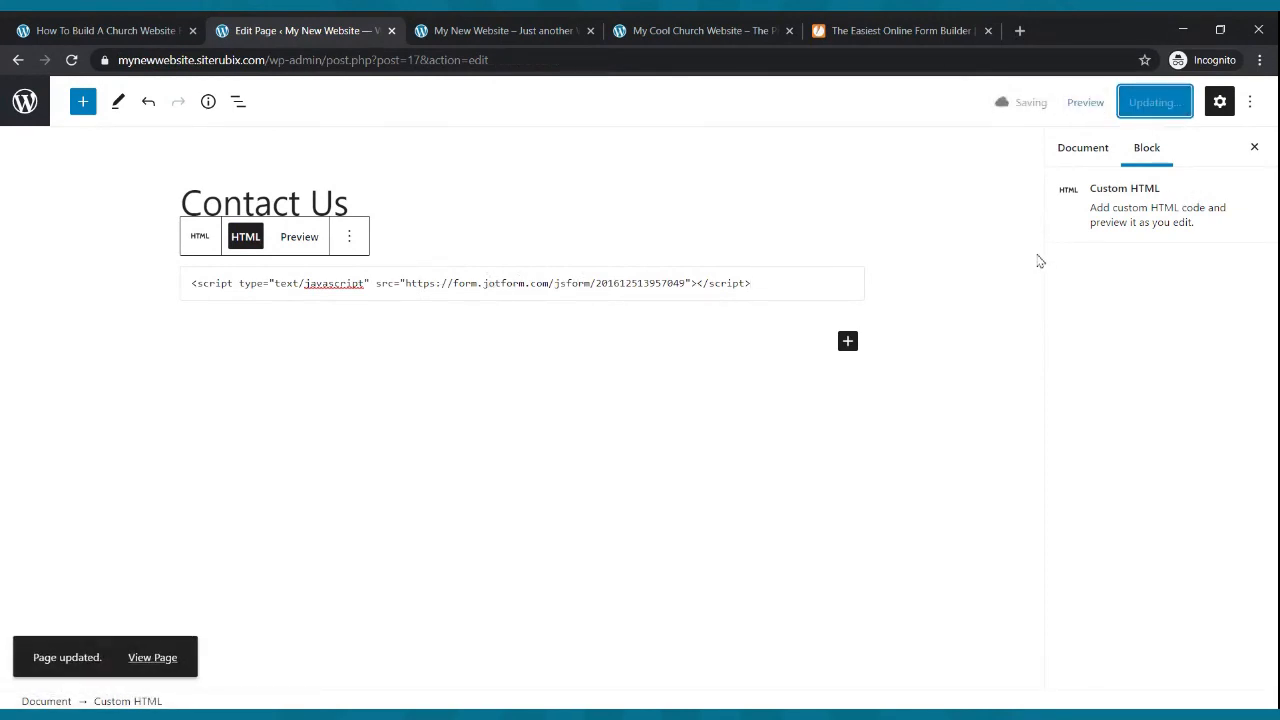
- View the Contact Us page on the live site to check the embedded form
left_click(552, 30)
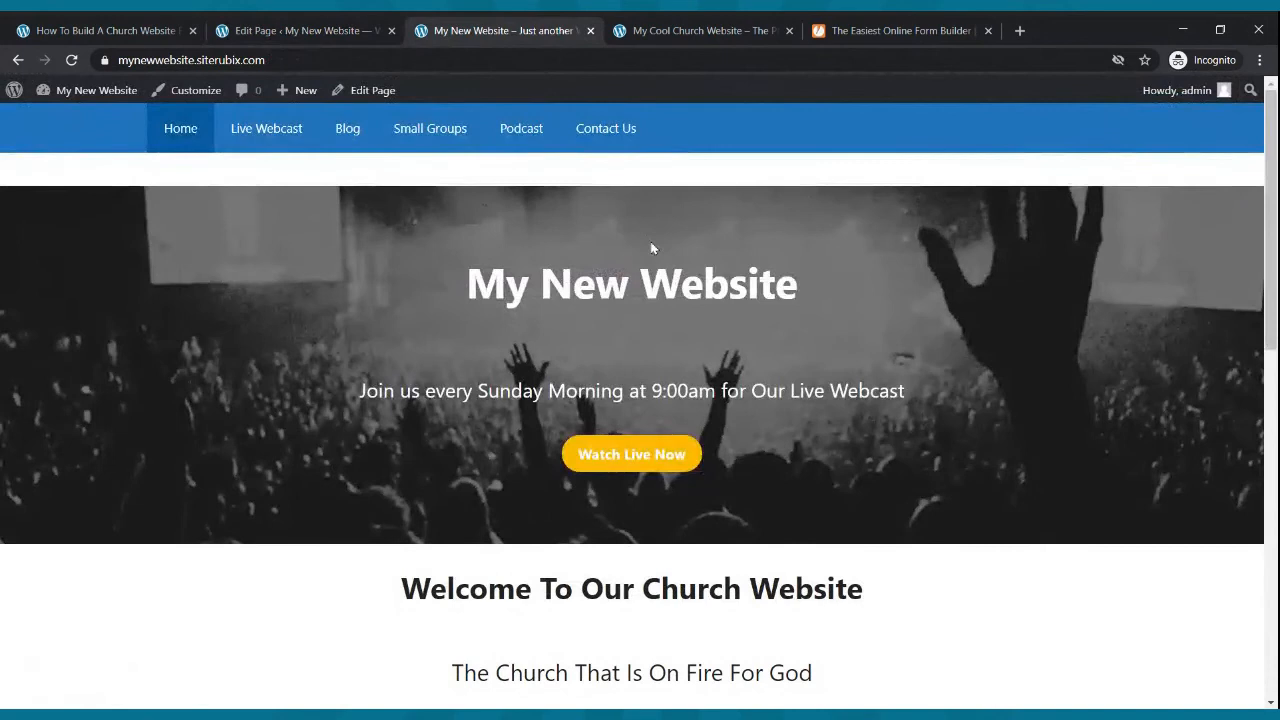
left_click(605, 132)
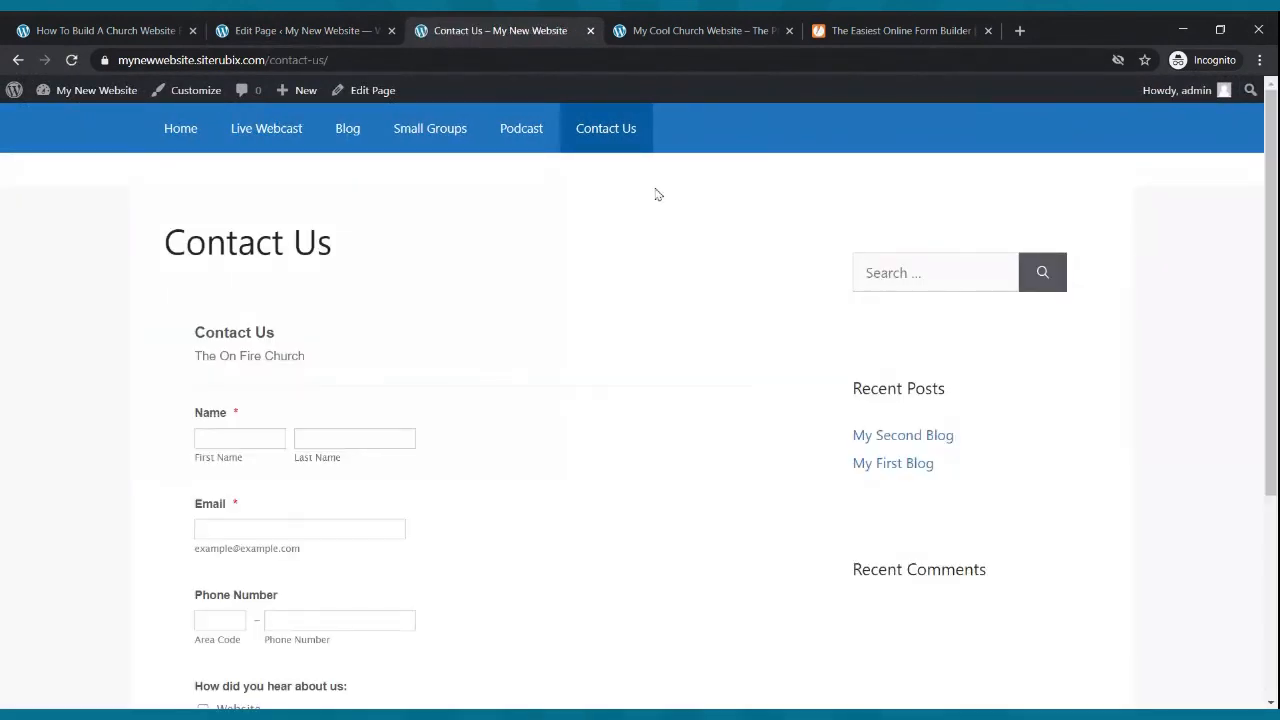
scroll(655, 194, "down", 5)
scroll(655, 194, "up", 5)
scroll(674, 206, "down", 3)
scroll(674, 206, "up", 3)
scroll(674, 206, "down", 3)
scroll(674, 211, "up", 3)
- Open the Home page in the block editor and select its Watch Live Now button
left_click(203, 143)
scroll(250, 253, "down", 4)
scroll(250, 253, "down", 5)
scroll(250, 253, "up", 8)
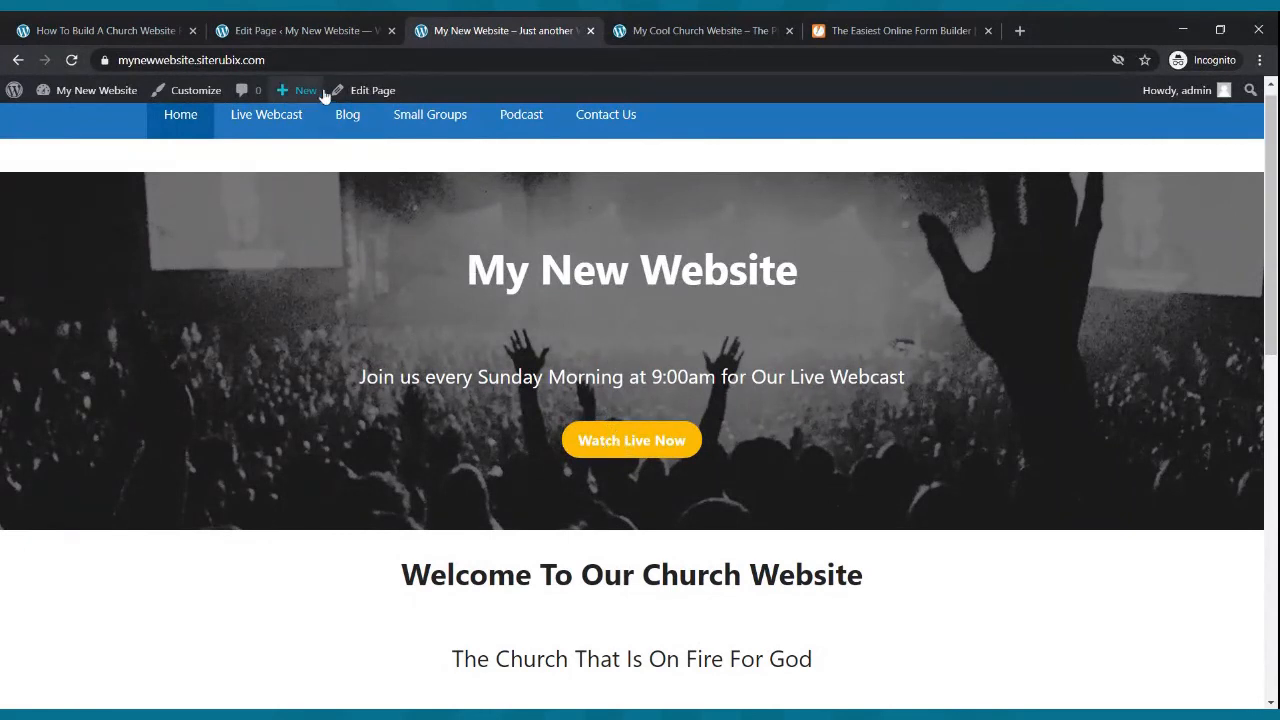
left_click(310, 32)
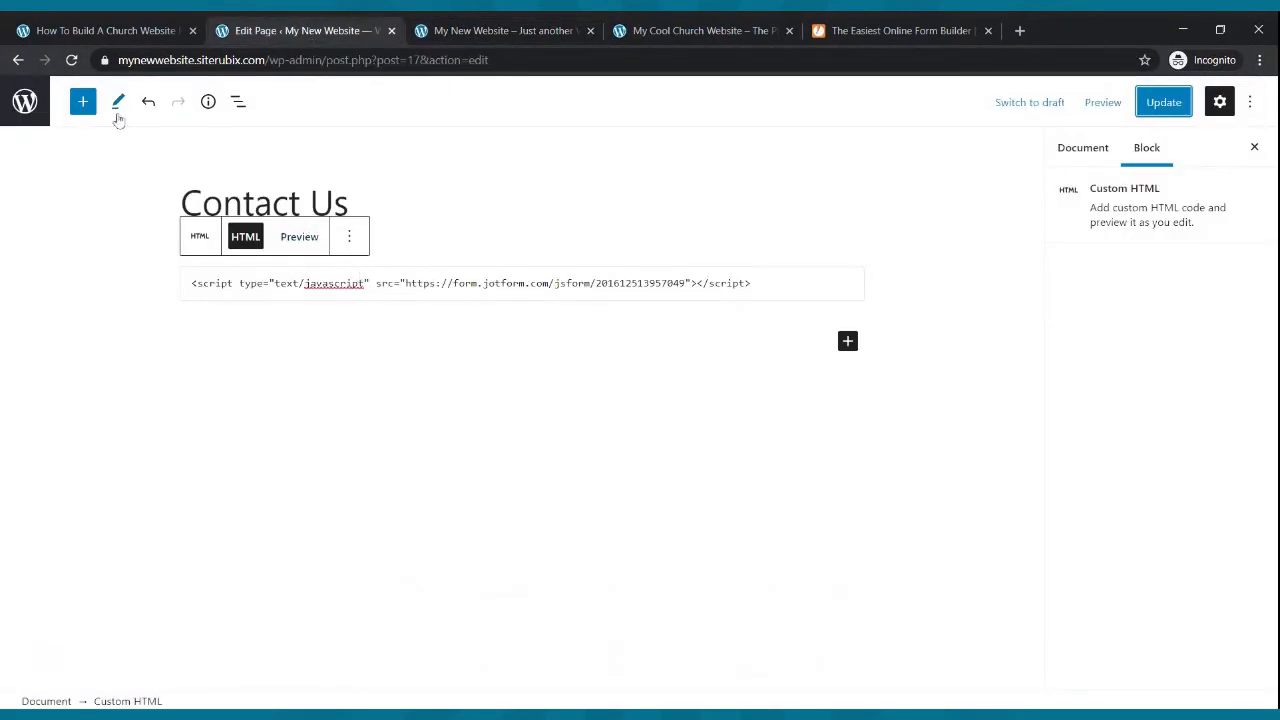
left_click(19, 60)
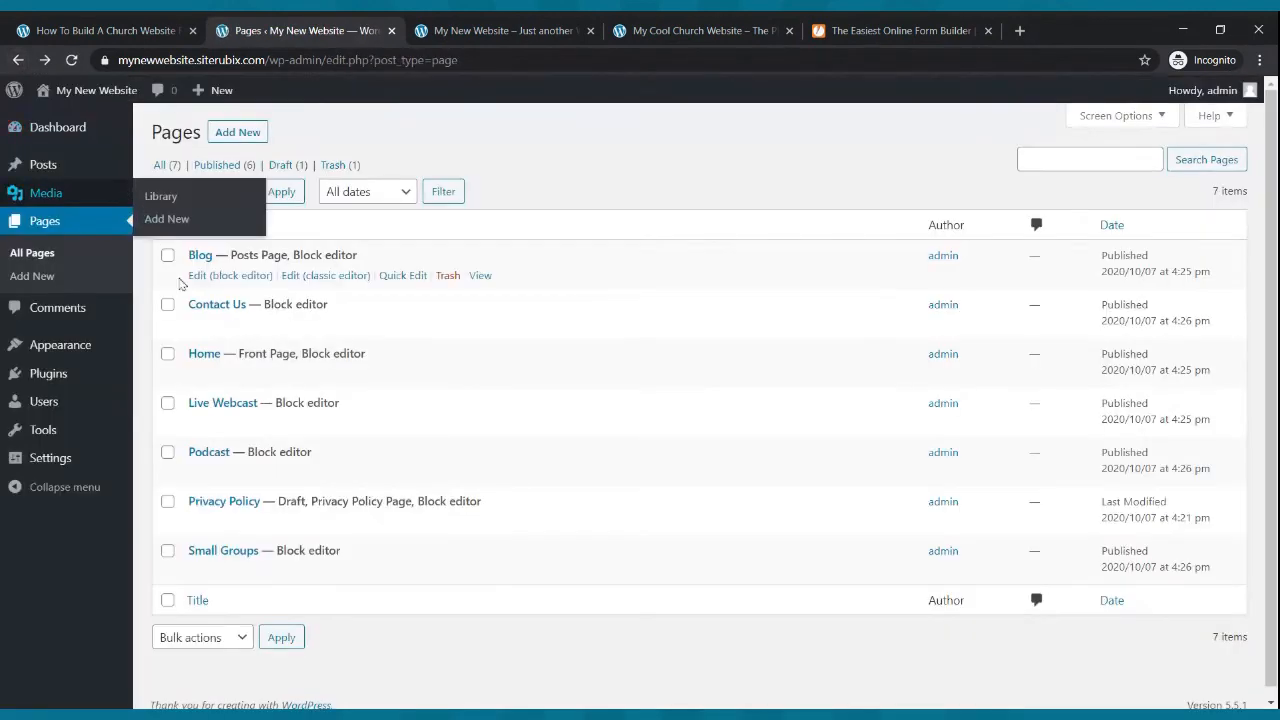
left_click(242, 376)
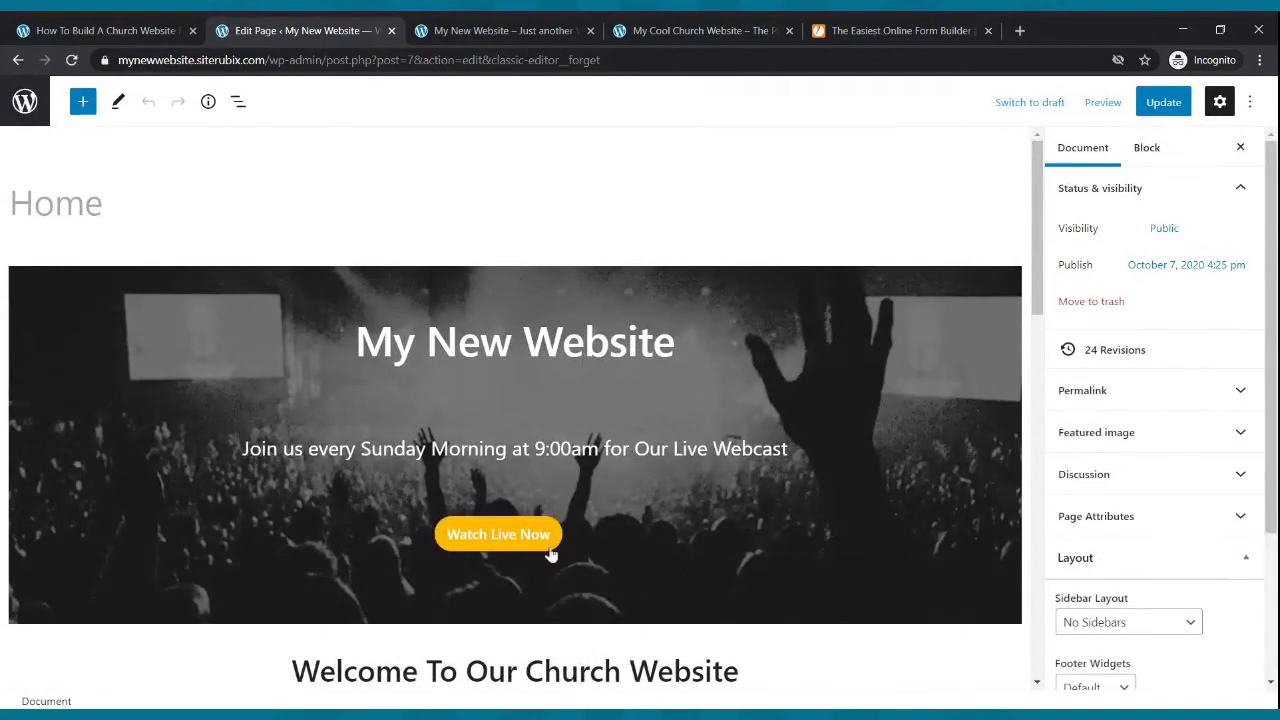
left_click(550, 552)
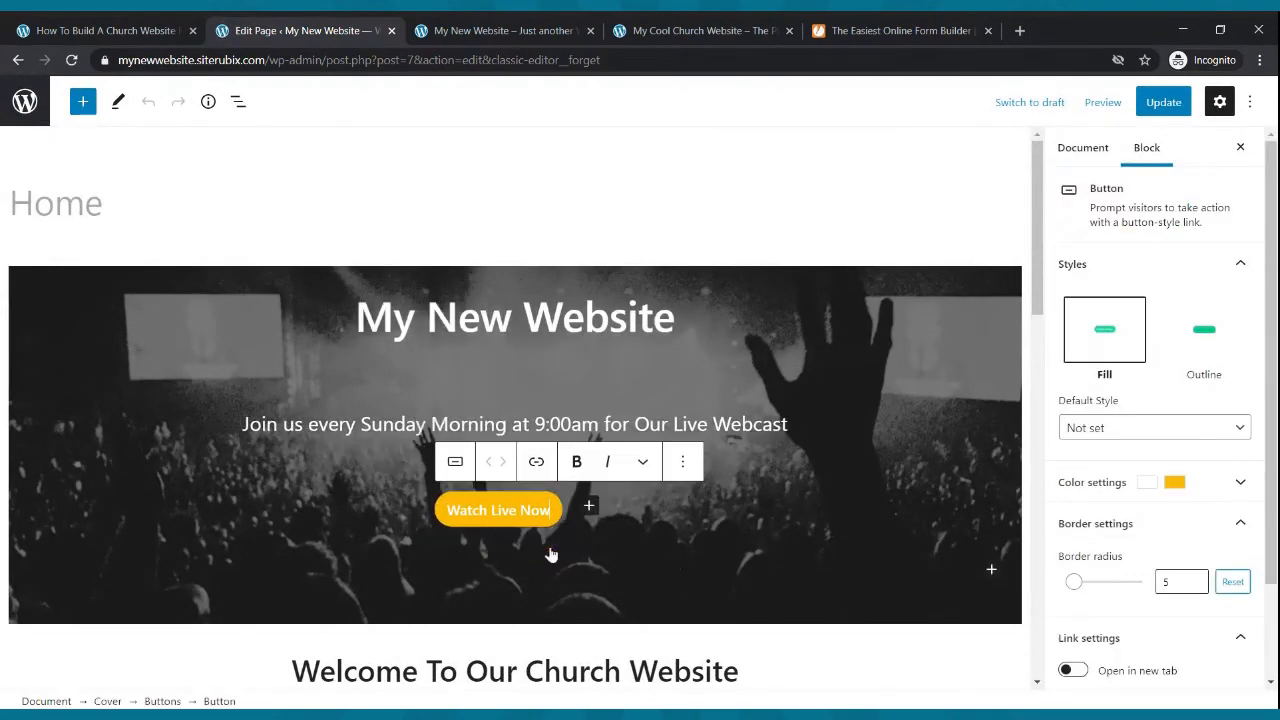
- Copy the live Live Webcast page address, link the Watch Live Now button to it, and update the page
left_click(480, 34)
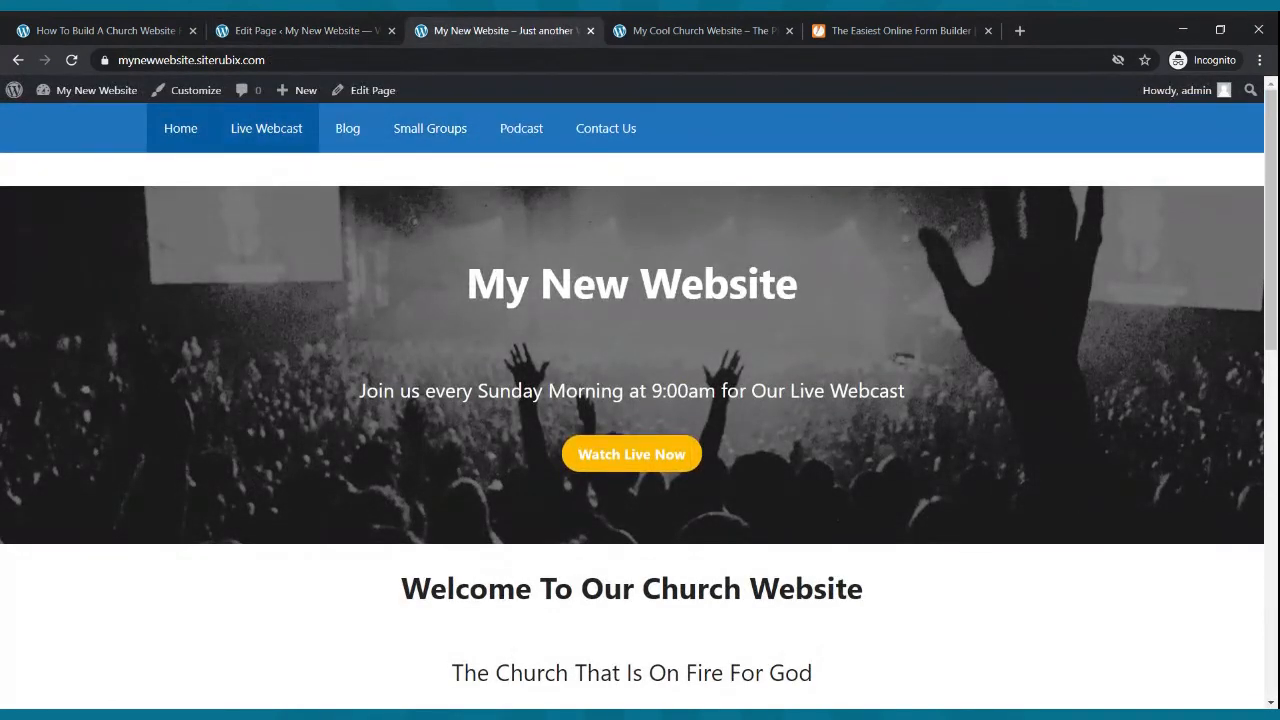
left_click(283, 137)
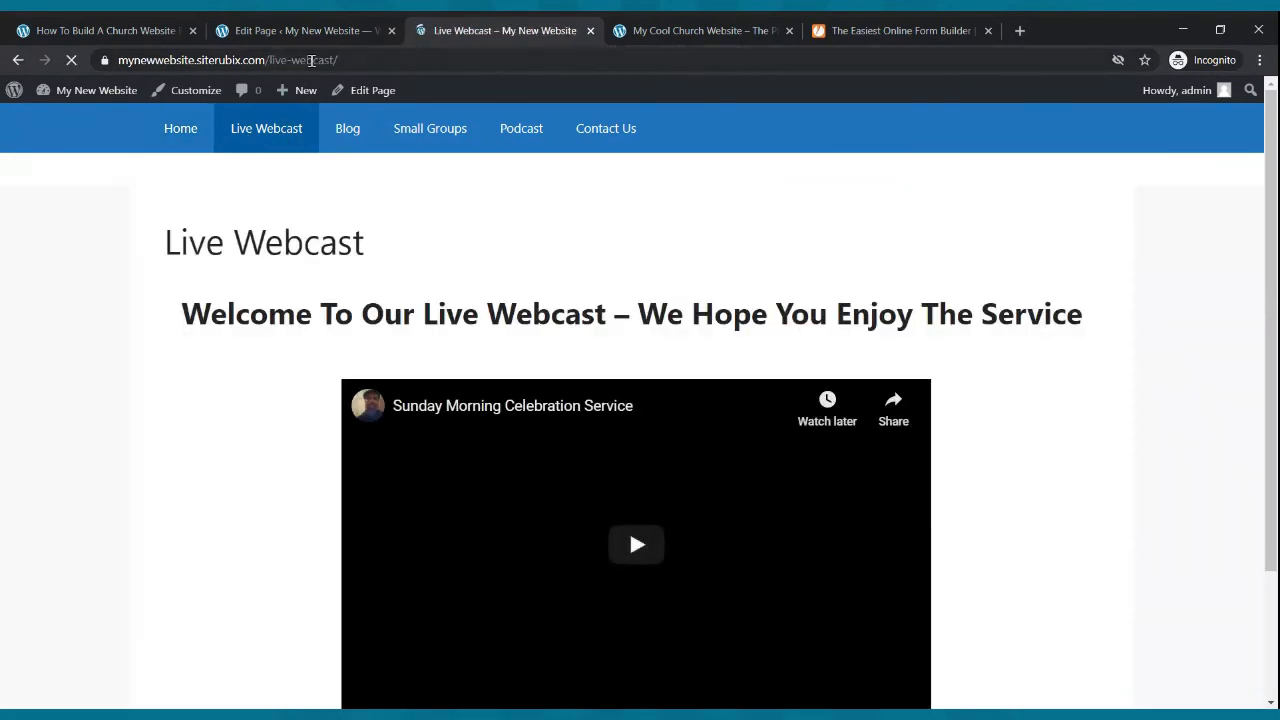
left_click(295, 31)
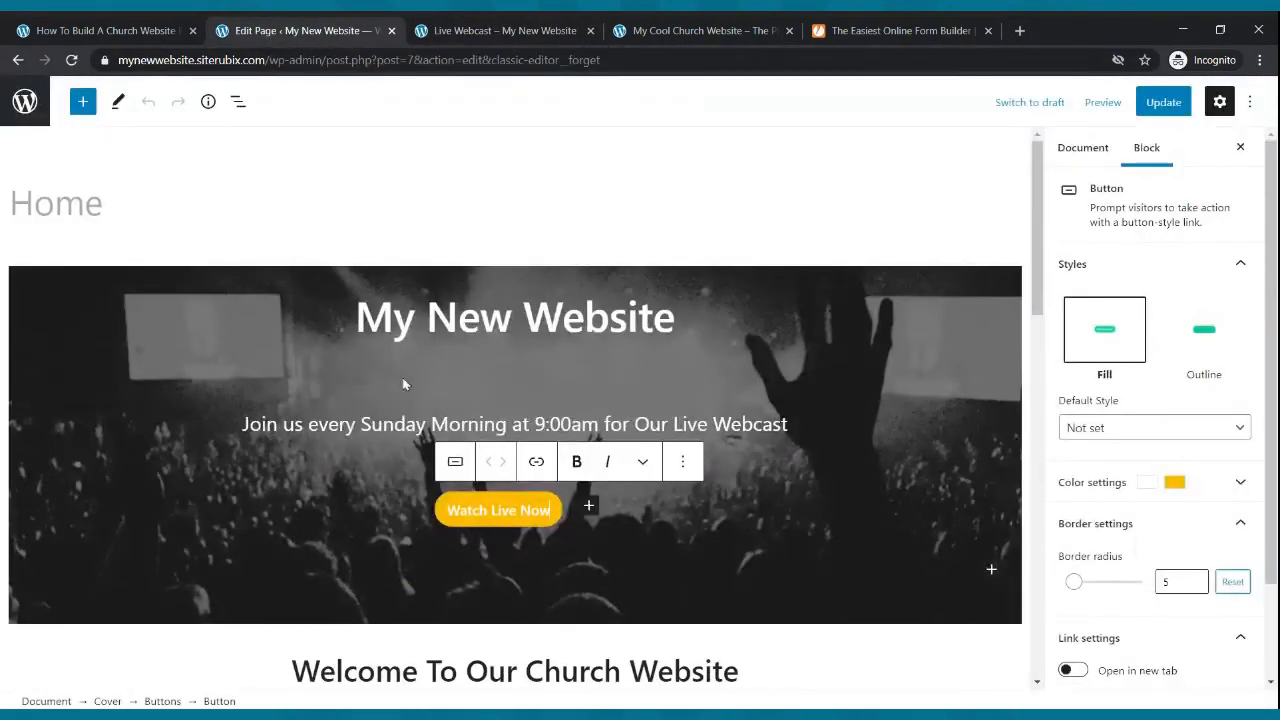
left_click(536, 461)
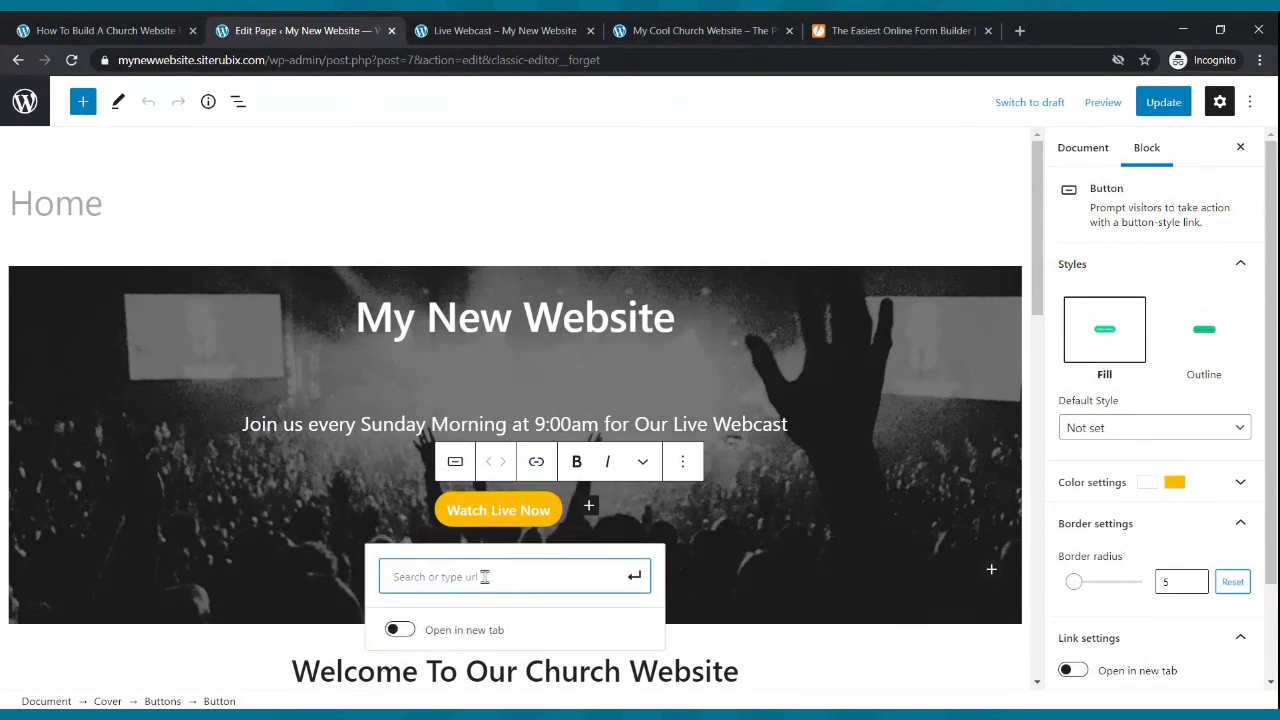
key("ctrl+v")
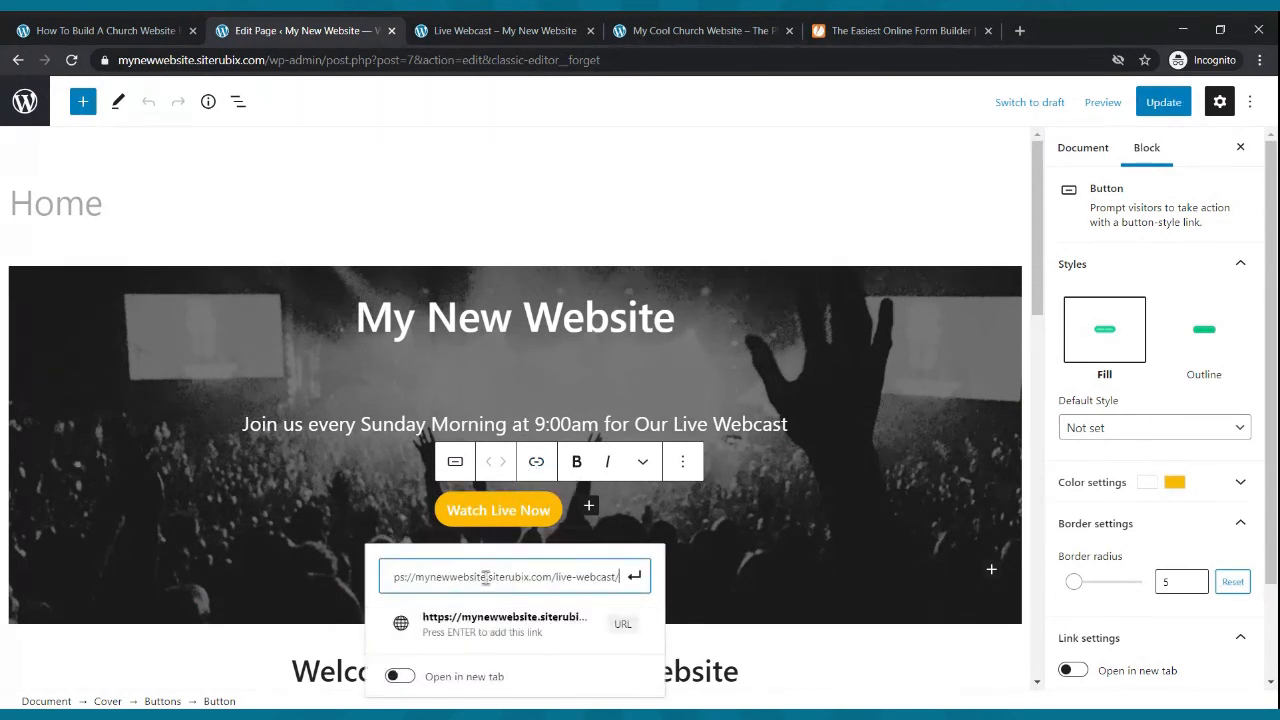
left_click(636, 576)
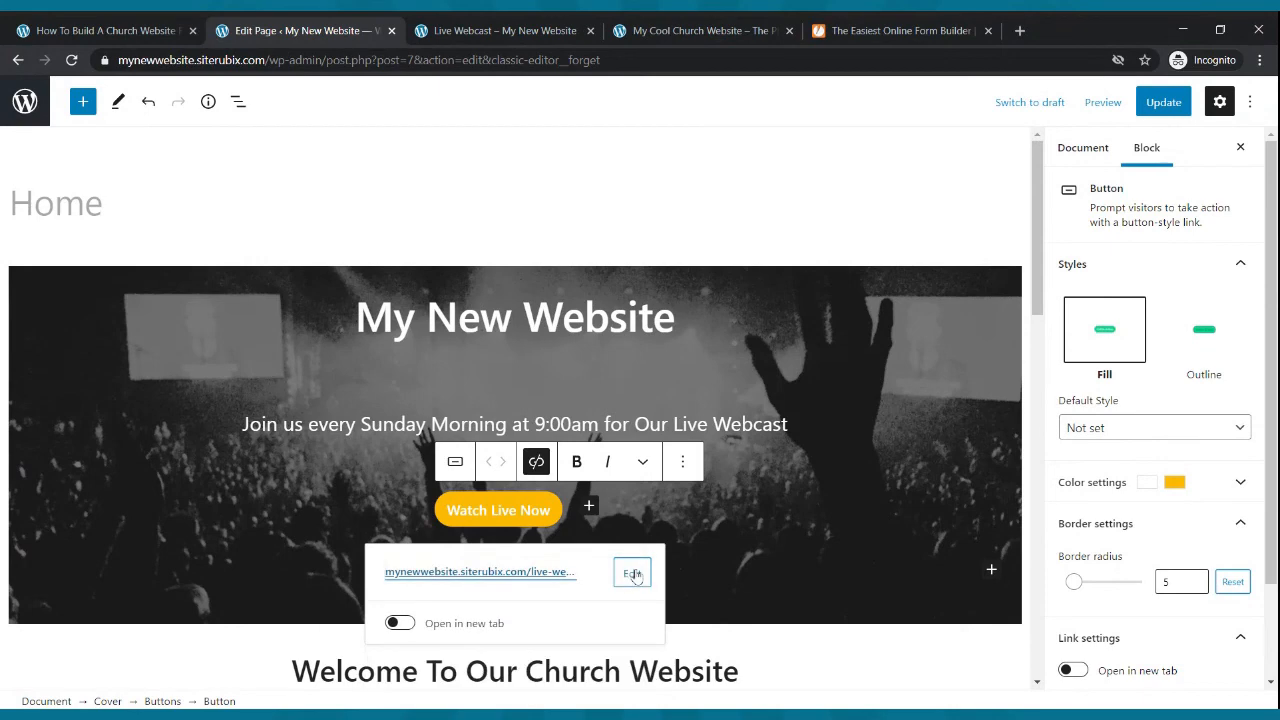
left_click(1160, 102)
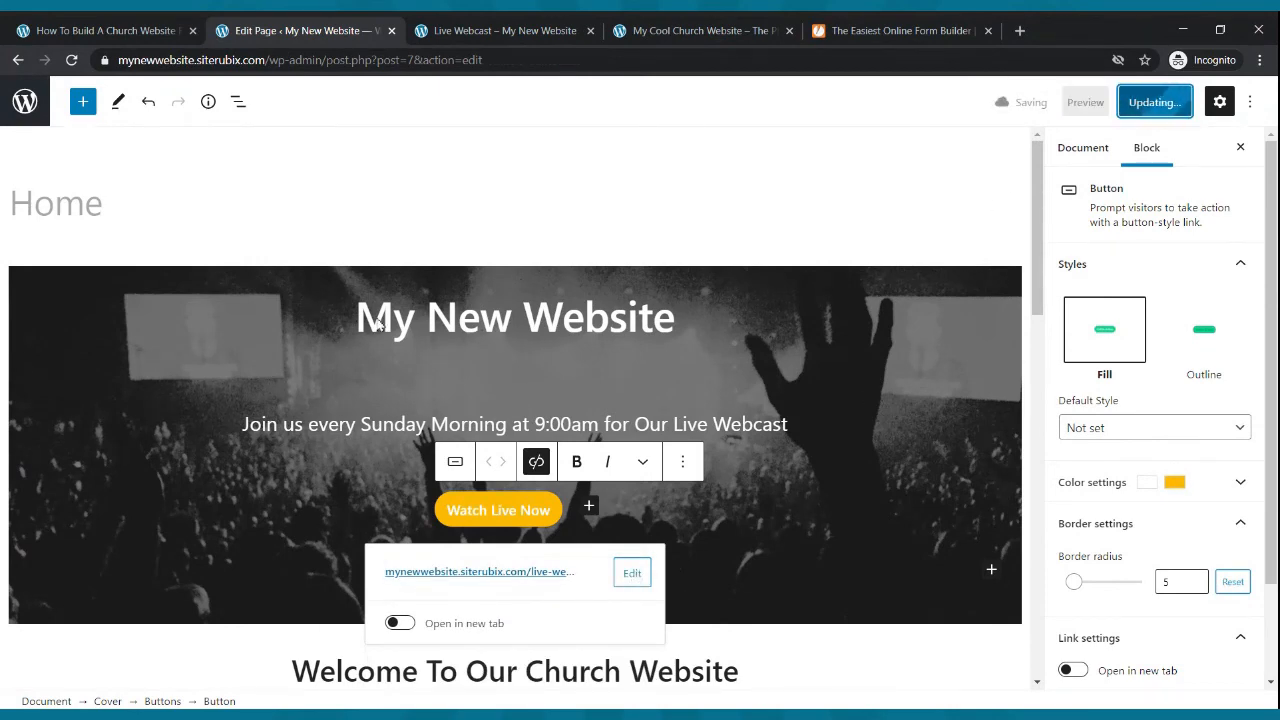
- Test the Watch Live Now button from the live site's home page and review the Live Webcast page it opens
left_click(446, 37)
left_click(192, 135)
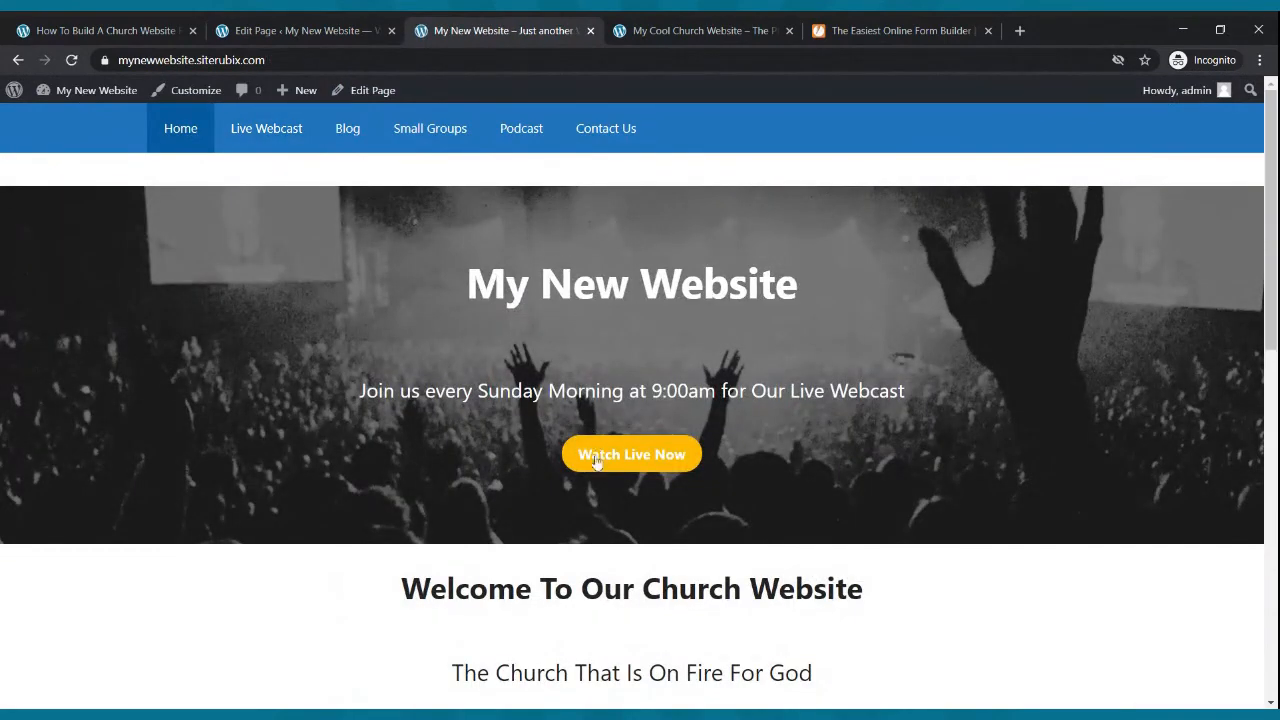
left_click(627, 462)
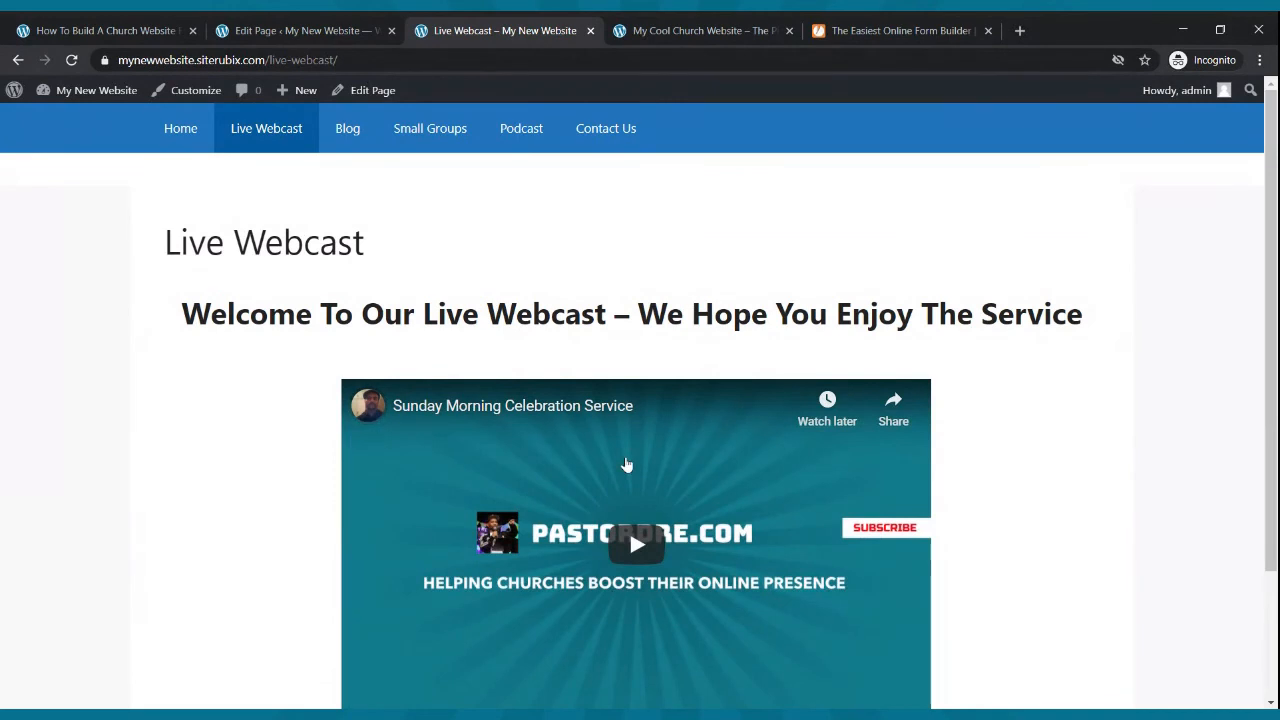
scroll(627, 465, "down", 3)
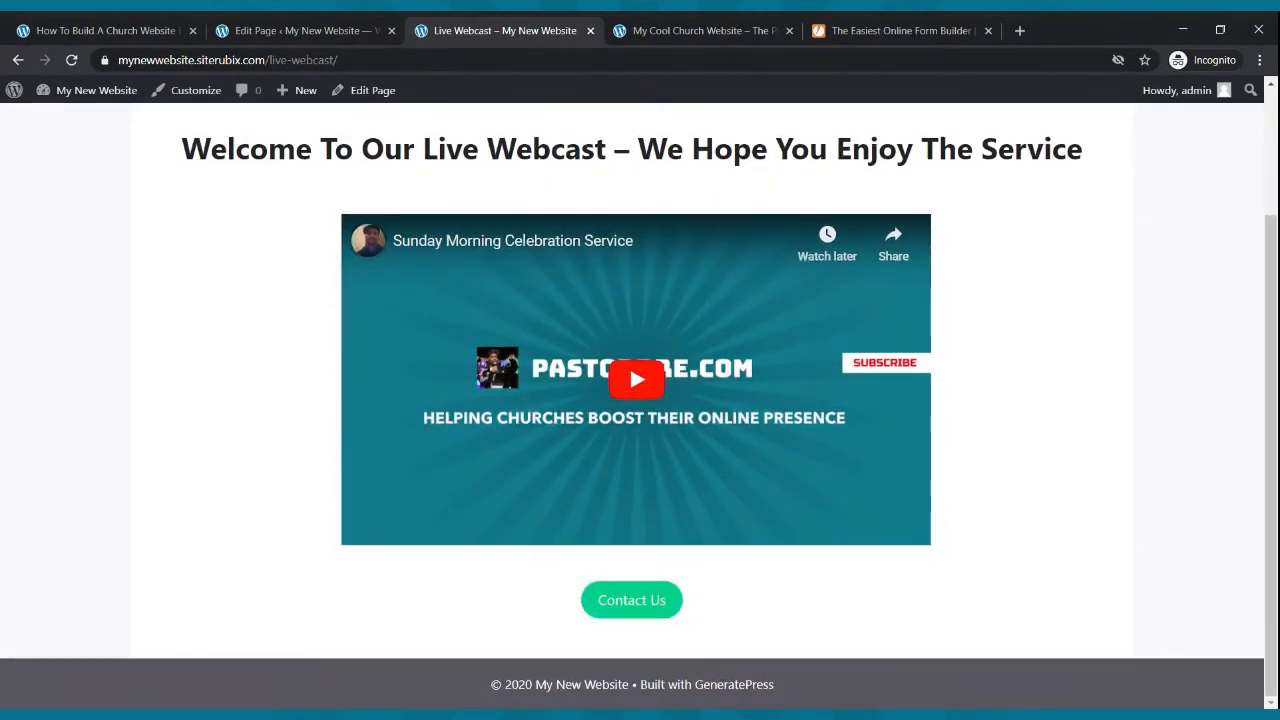
scroll(600, 340, "up", 3)
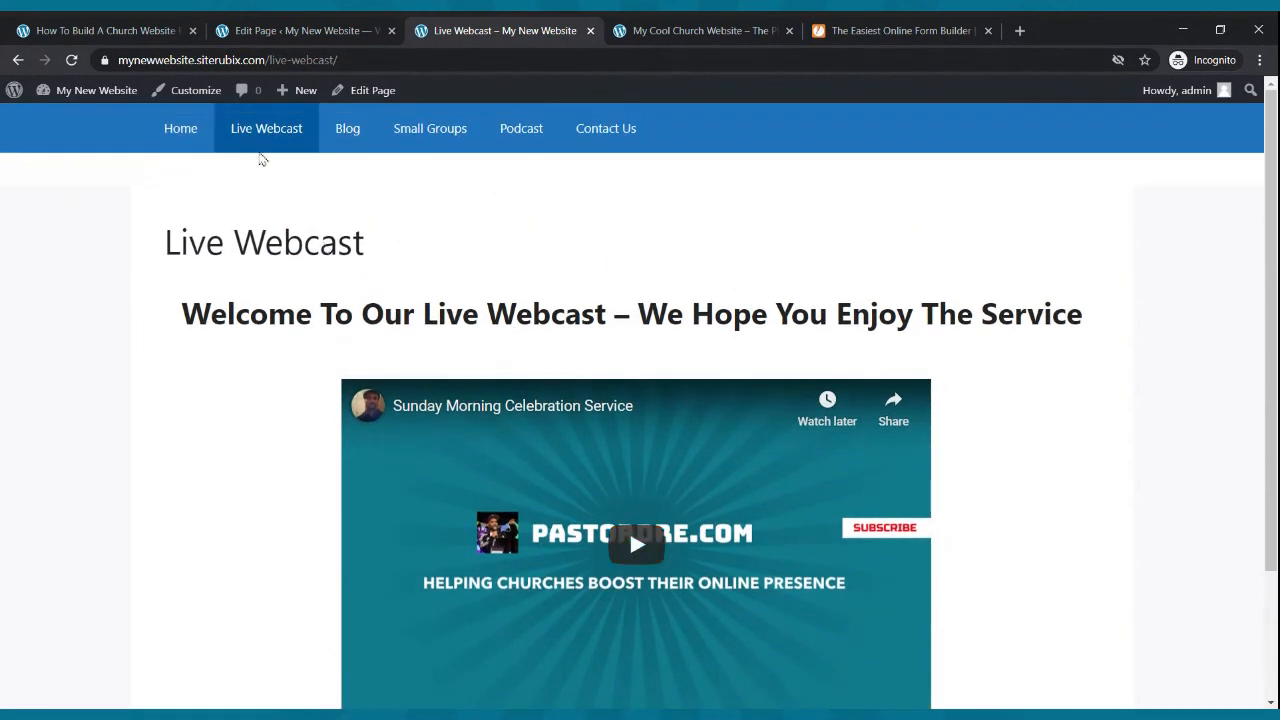
- Browse each page of the live site through the main menu: Home, Live Webcast, Blog, Small Groups, Podcast and Contact Us
left_click(182, 130)
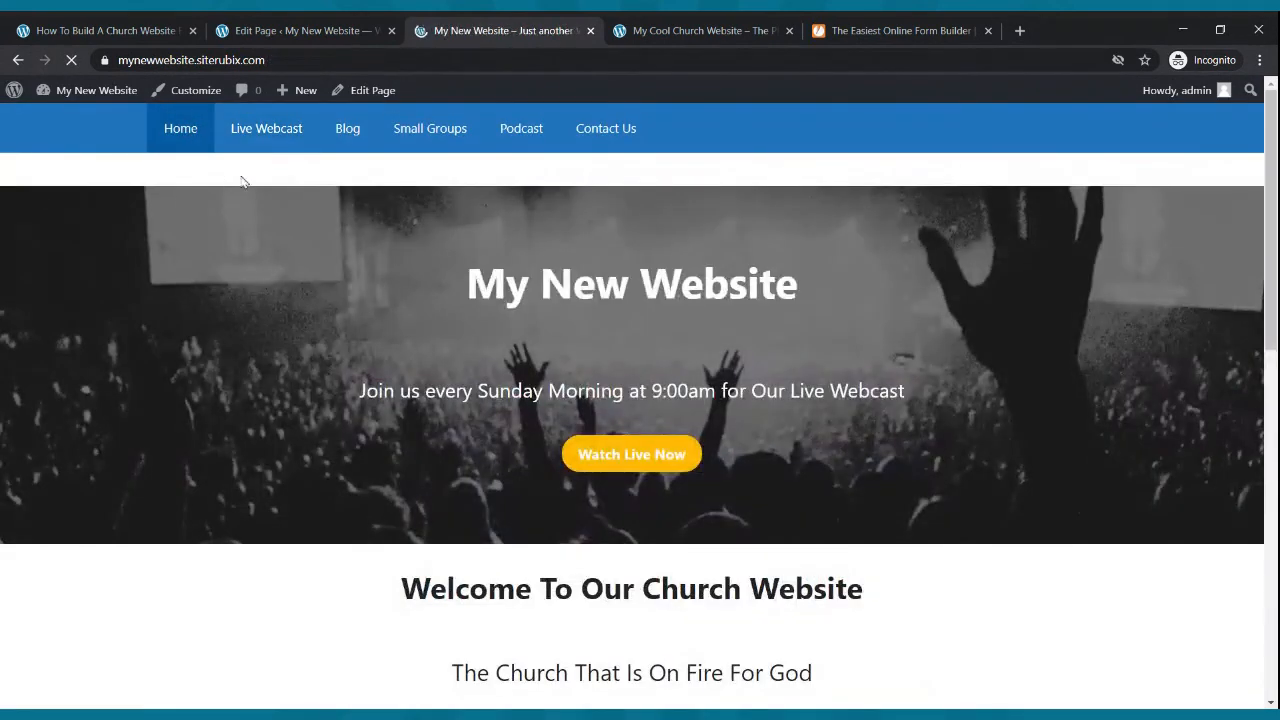
left_click(248, 140)
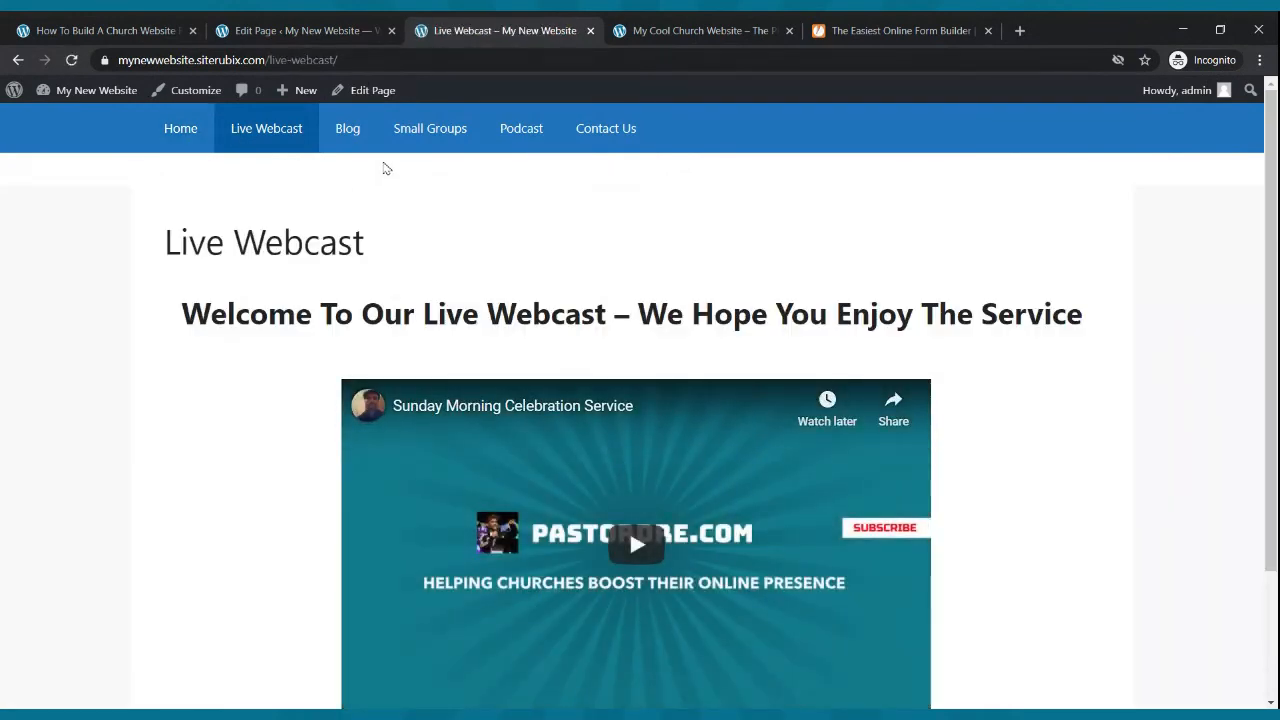
left_click(346, 137)
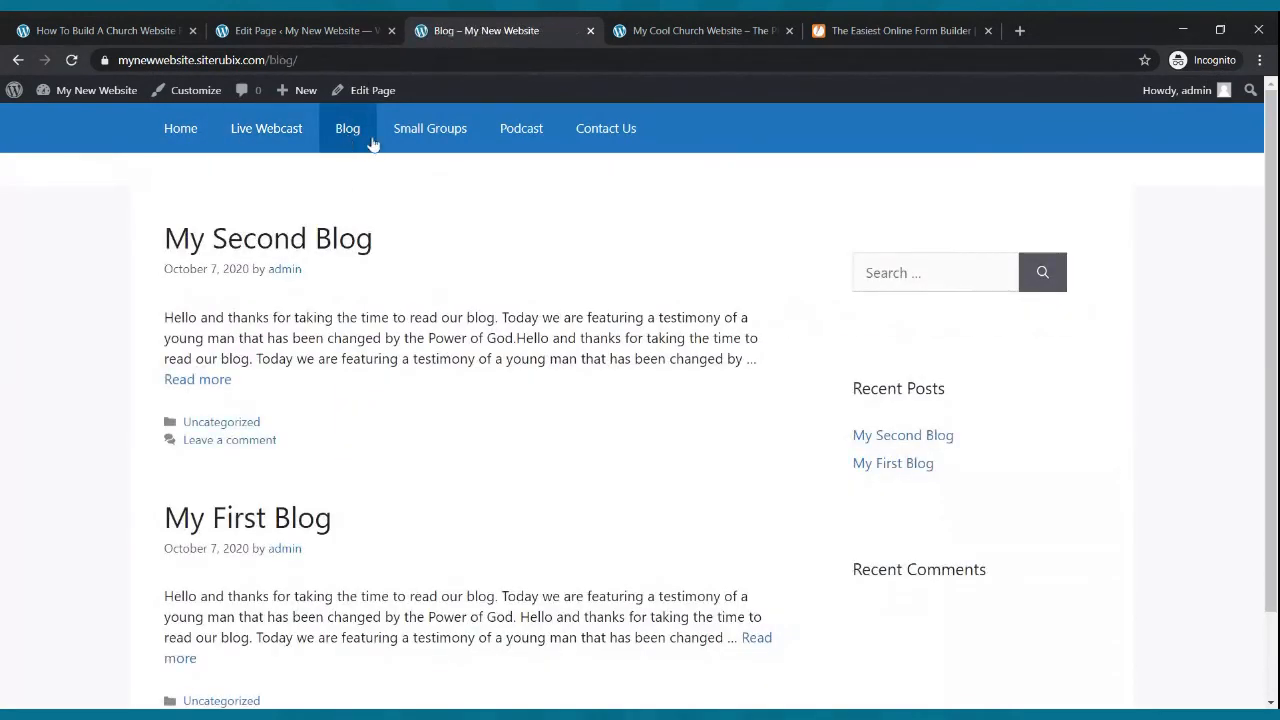
left_click(443, 137)
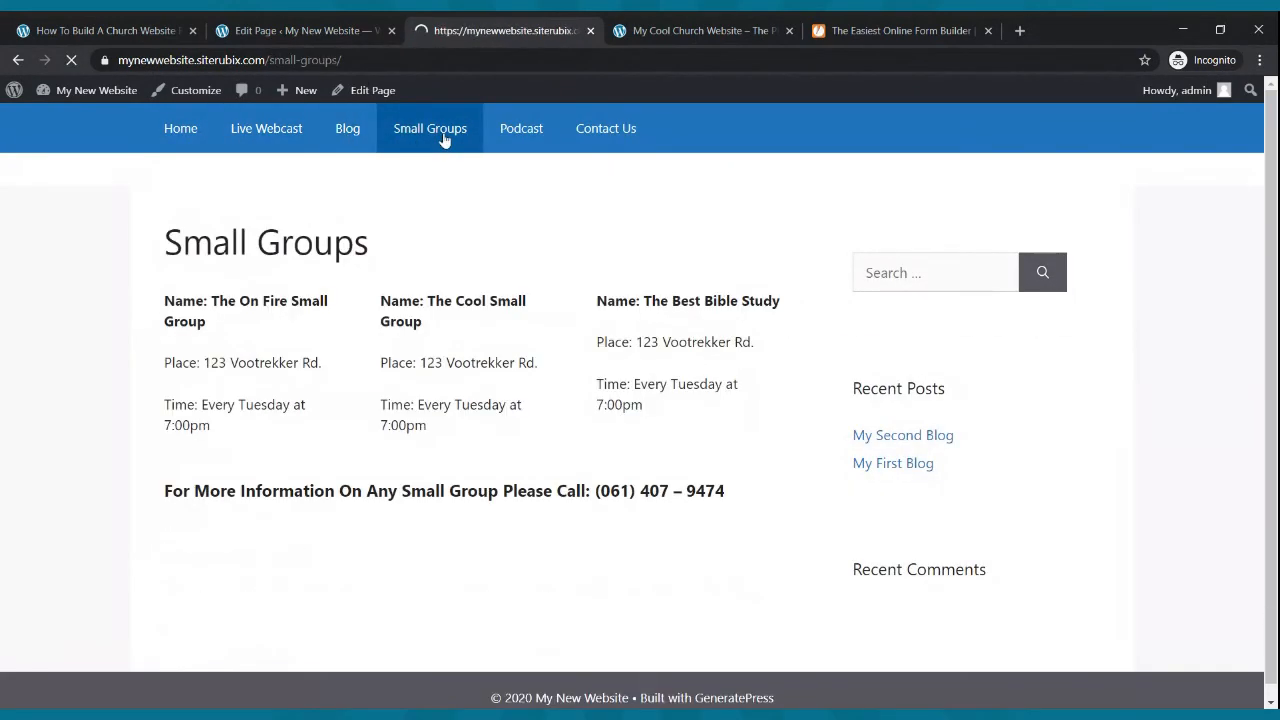
left_click(505, 134)
left_click(600, 130)
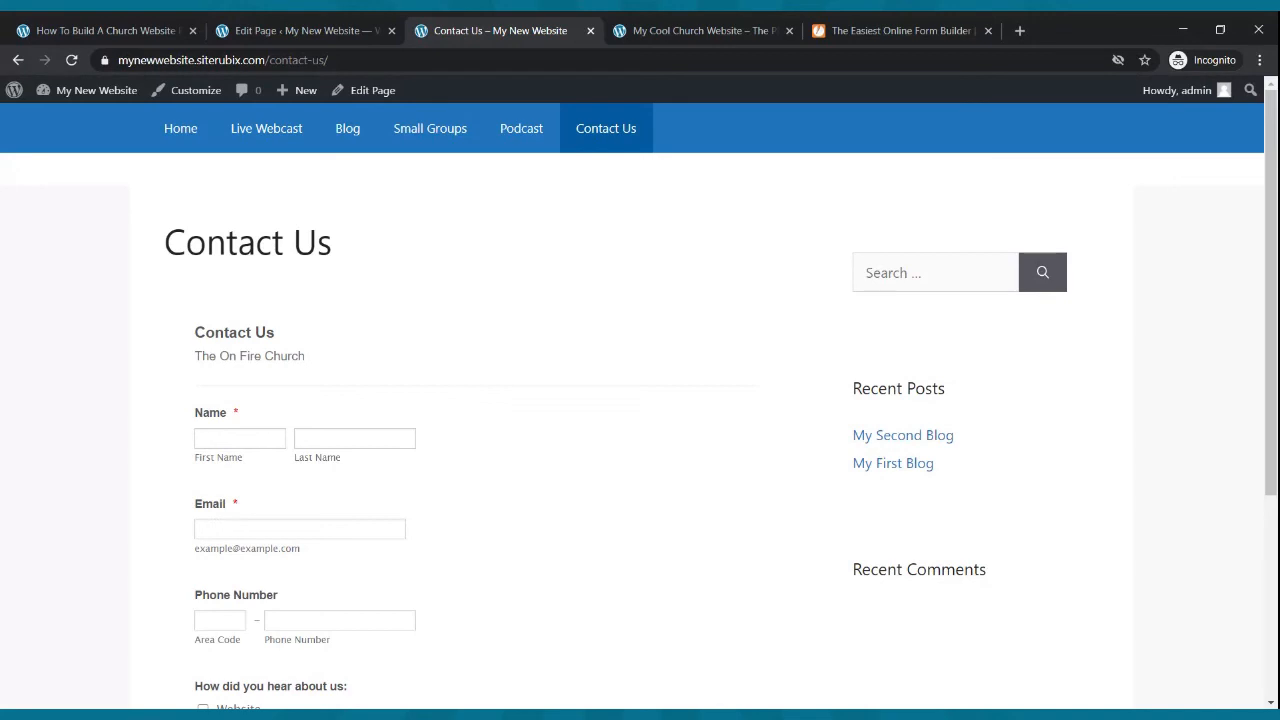
left_click(201, 133)
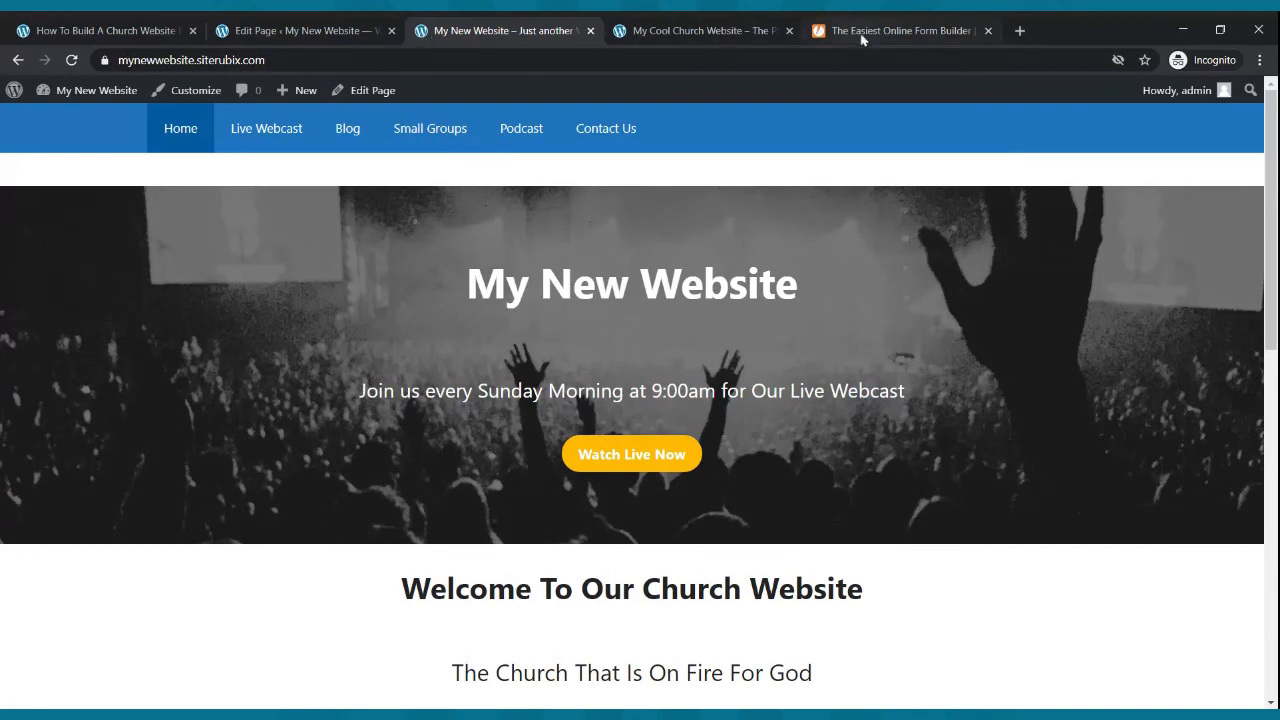
- Close the form builder tab and compare the example church site's home page with the new site's home page
left_click(987, 33)
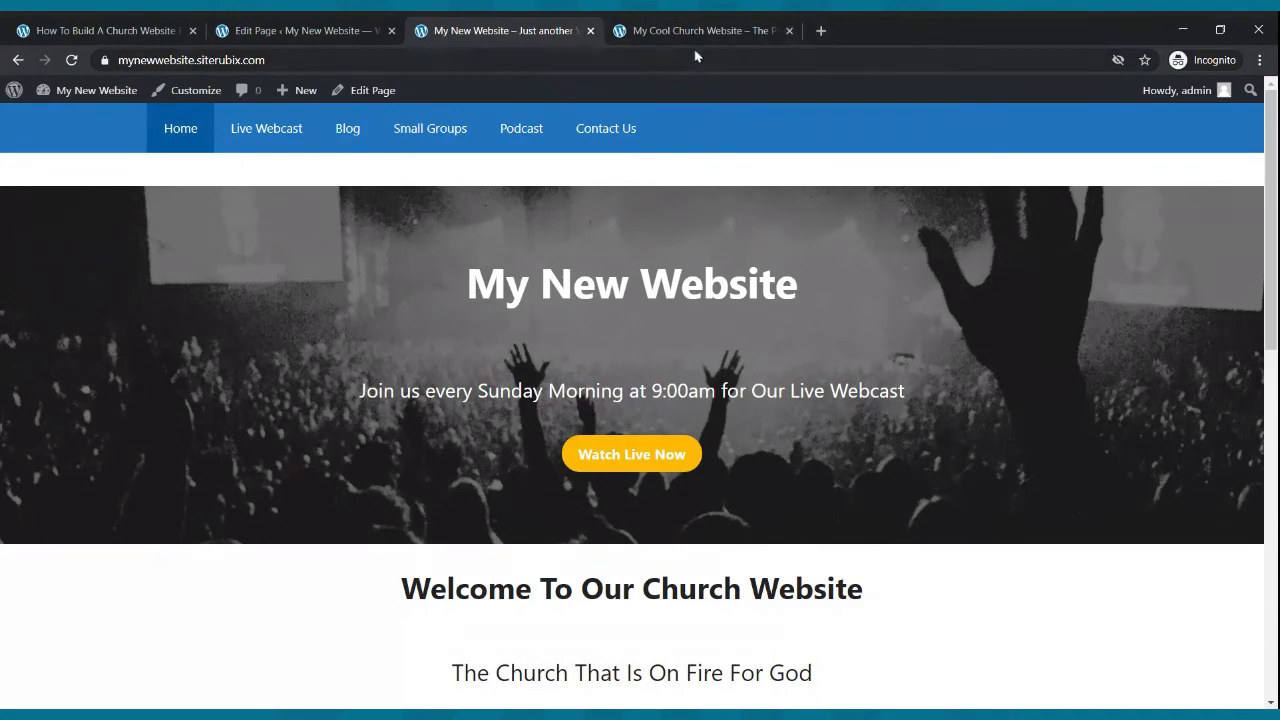
left_click(770, 36)
scroll(760, 220, "up", 5)
scroll(771, 251, "up", 6)
scroll(771, 251, "down", 4)
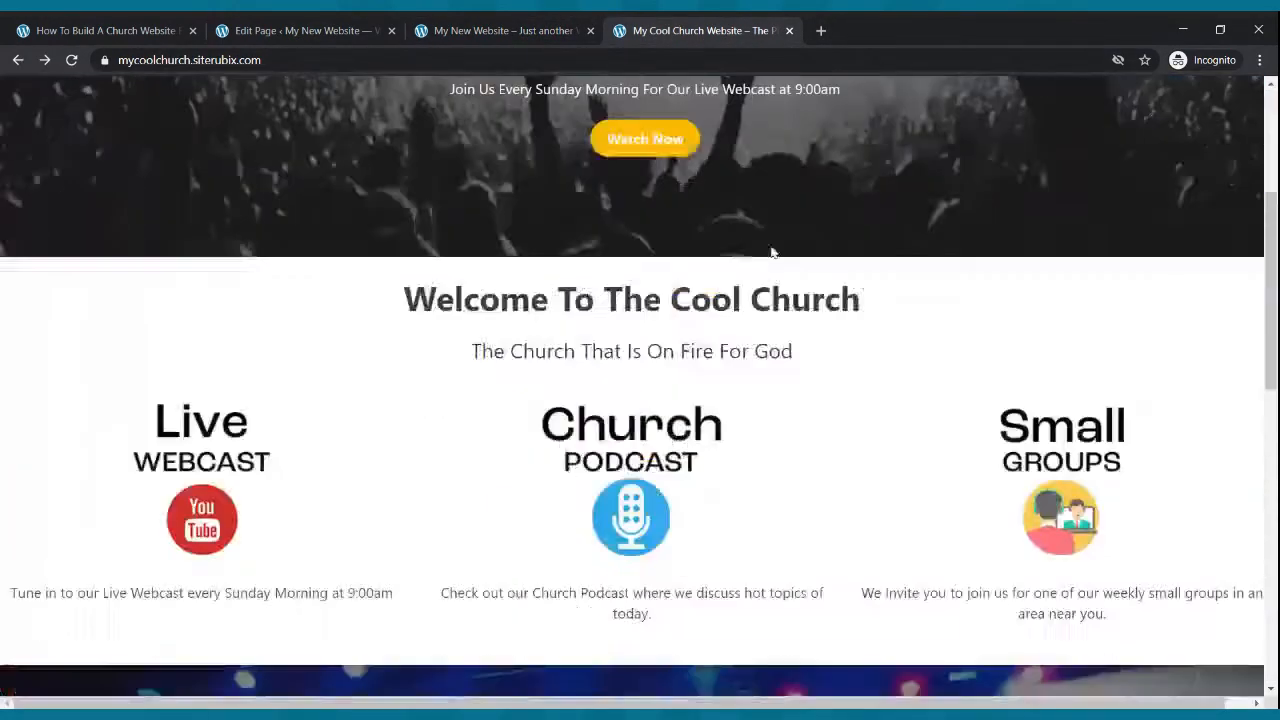
left_click(503, 28)
scroll(545, 278, "down", 10)
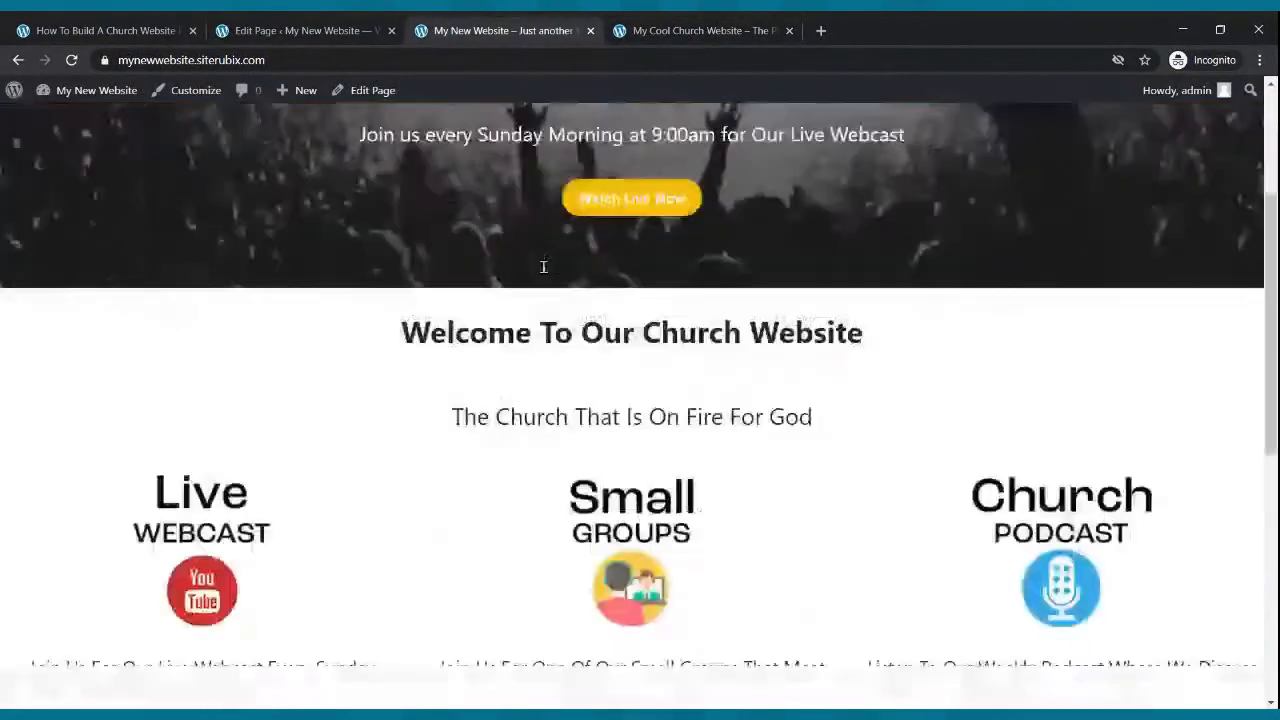
scroll(545, 273, "up", 10)
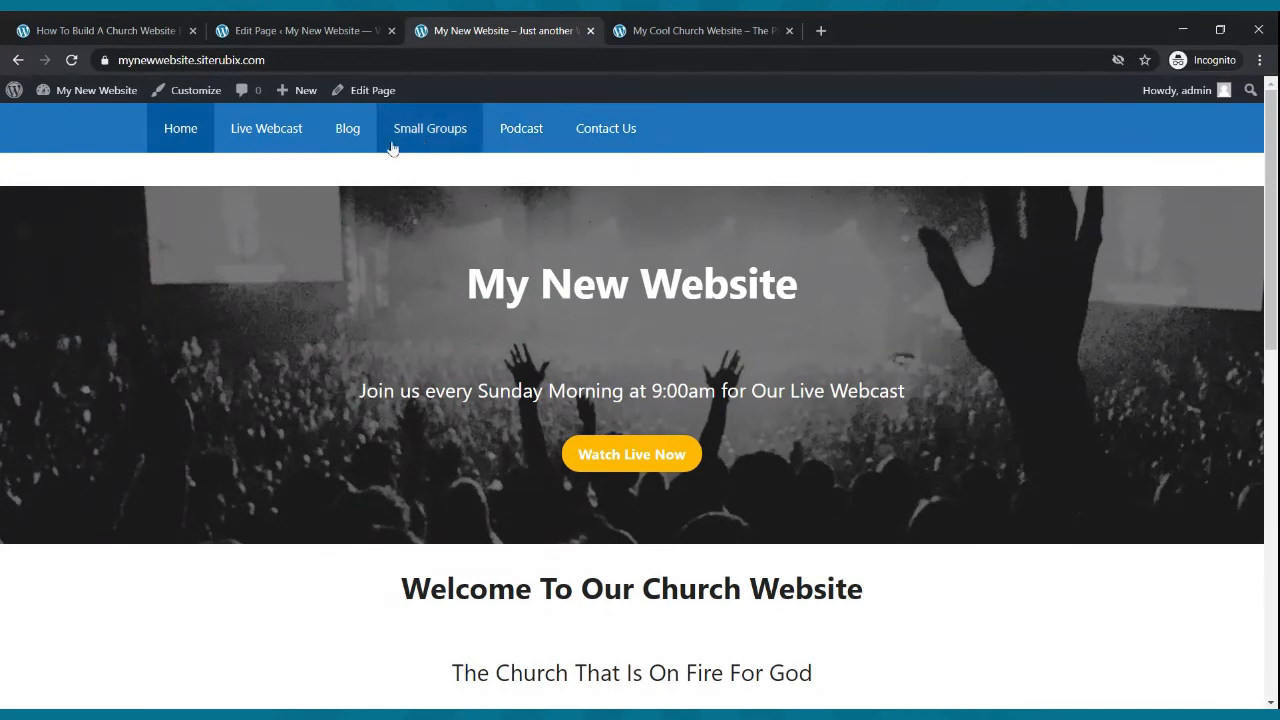
- Open the Live Webcast page from the menu and review its video and contact button
left_click(280, 129)
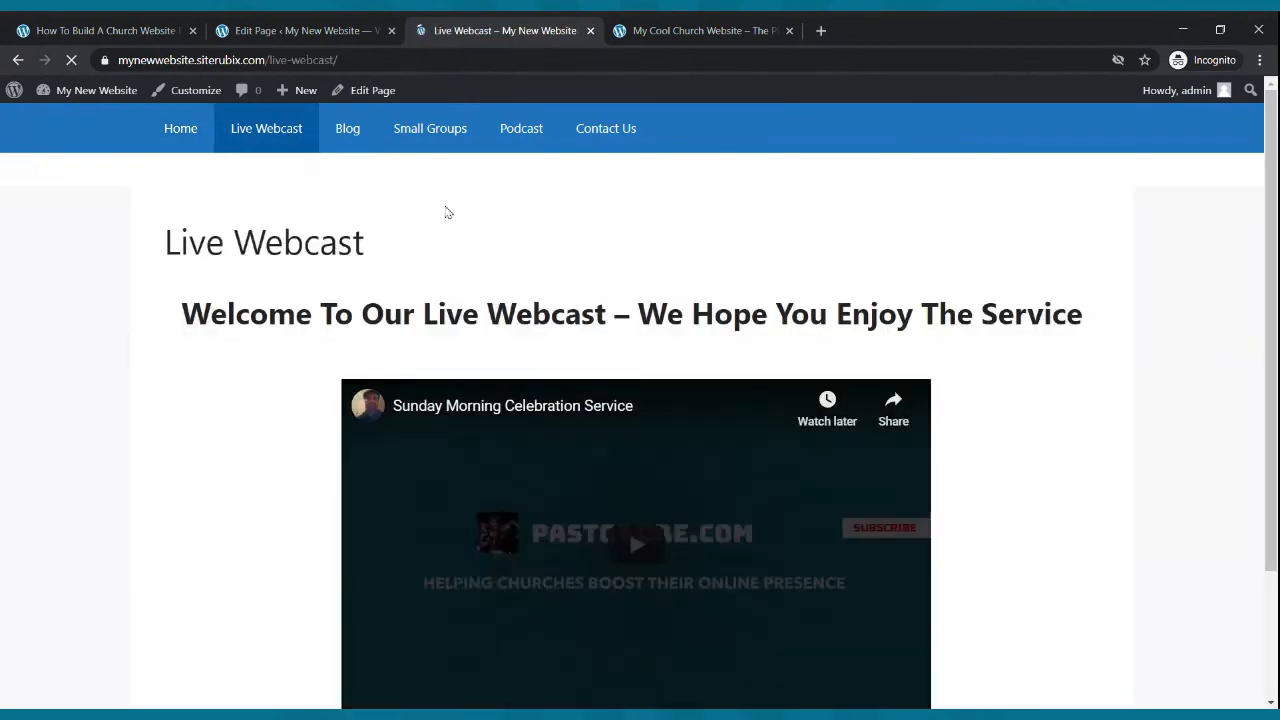
scroll(448, 212, "down", 3)
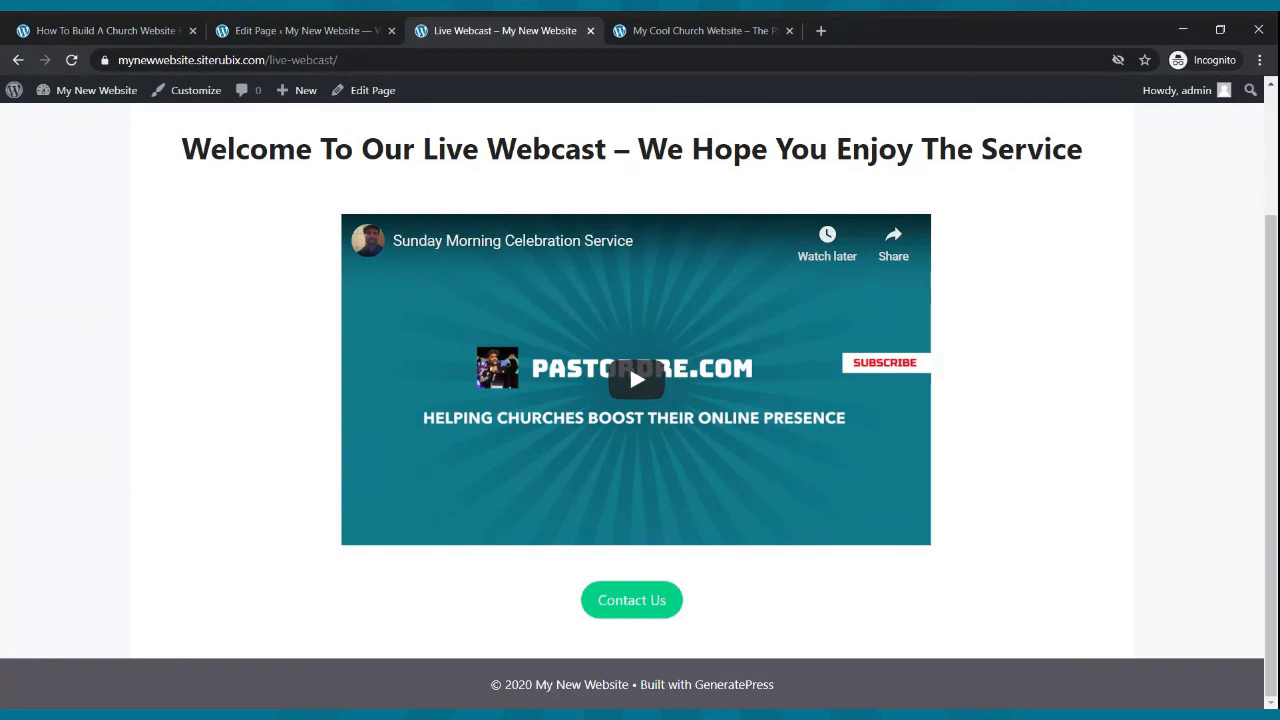
scroll(660, 617, "up", 2)
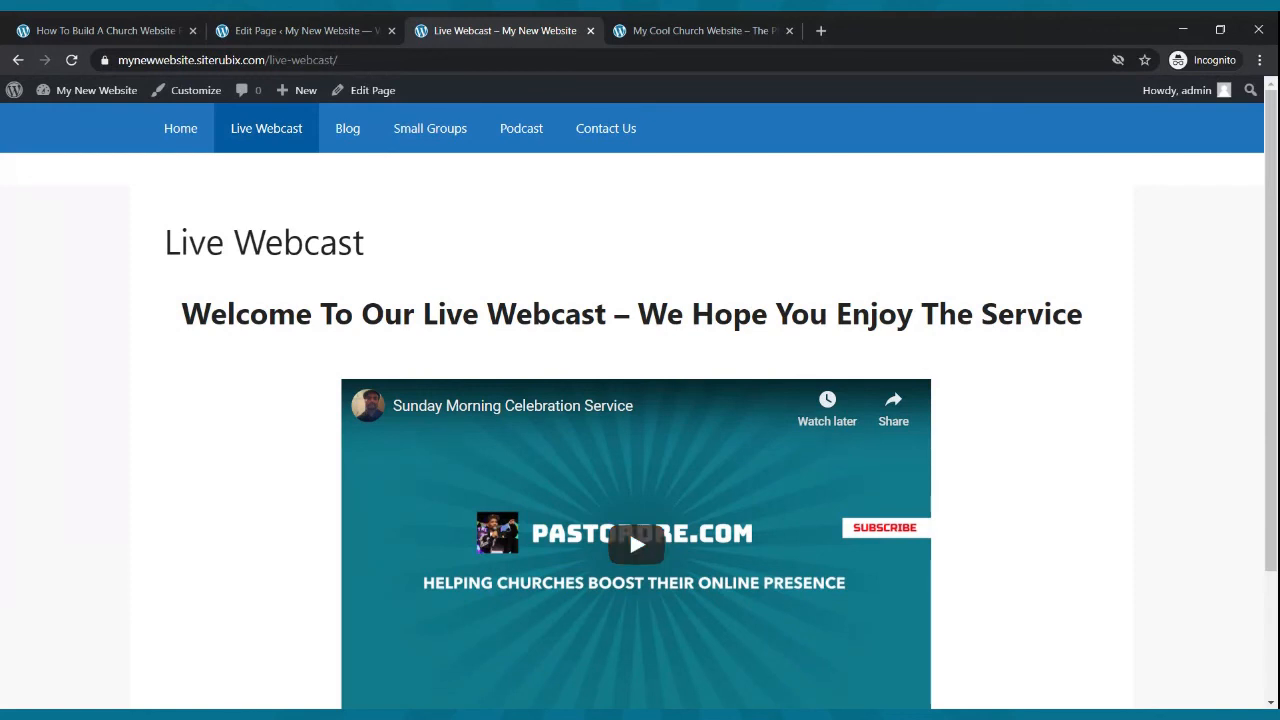
left_click(234, 712)
left_click(160, 672)
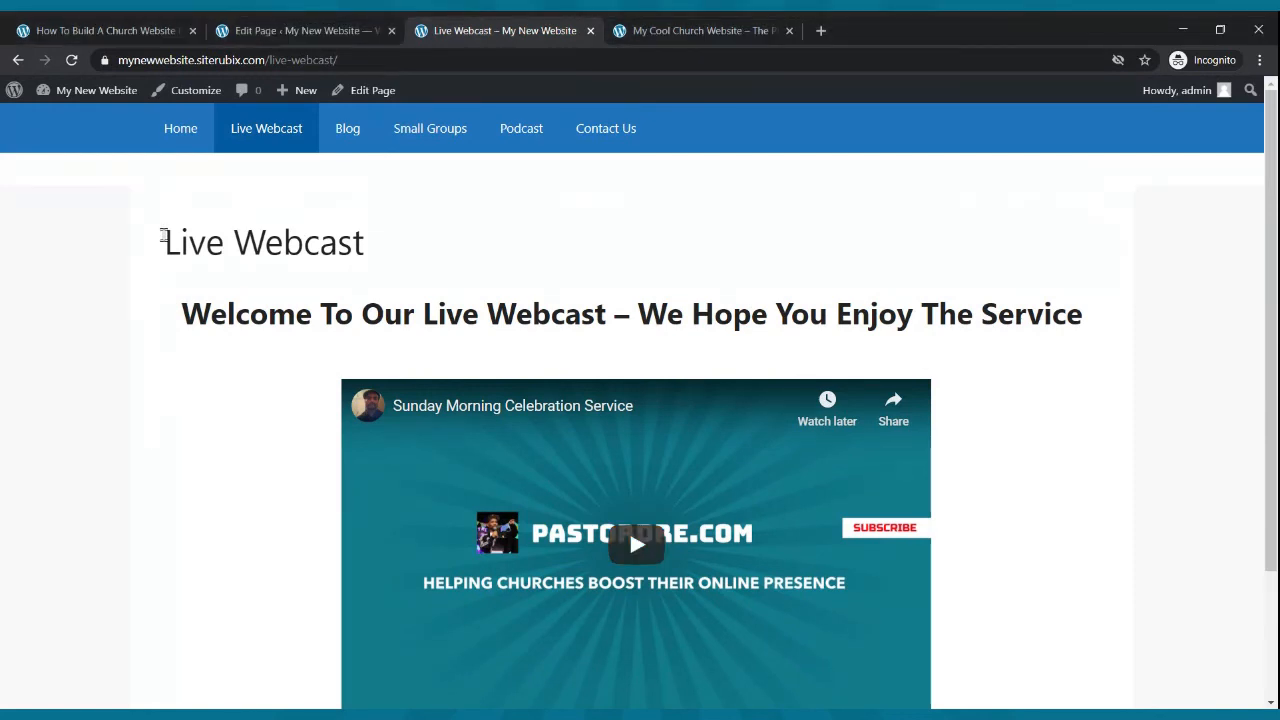